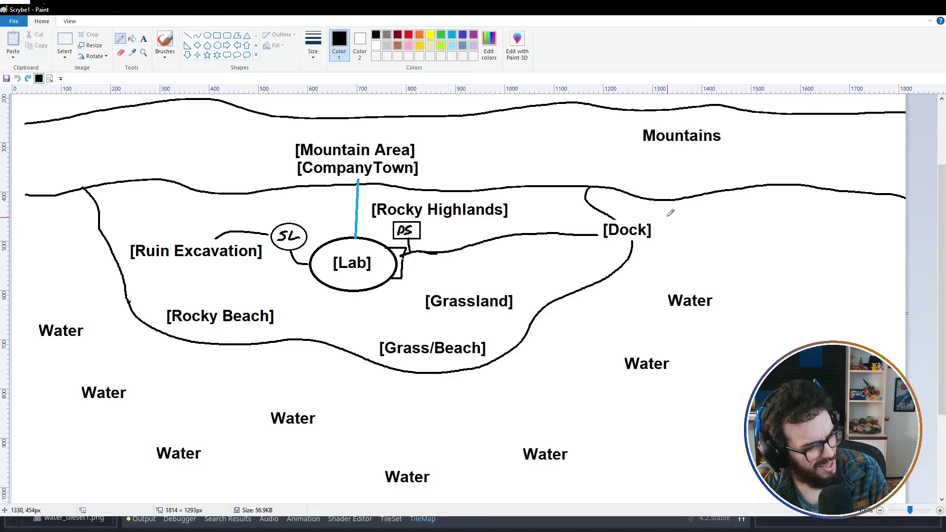
- Switch to the Godot editor and examine the existing grassland map and the area around the player in the world scene
mouse_move(671, 213)
left_mouse_down()
mouse_move(678, 232)
mouse_move(636, 247)
left_mouse_up()
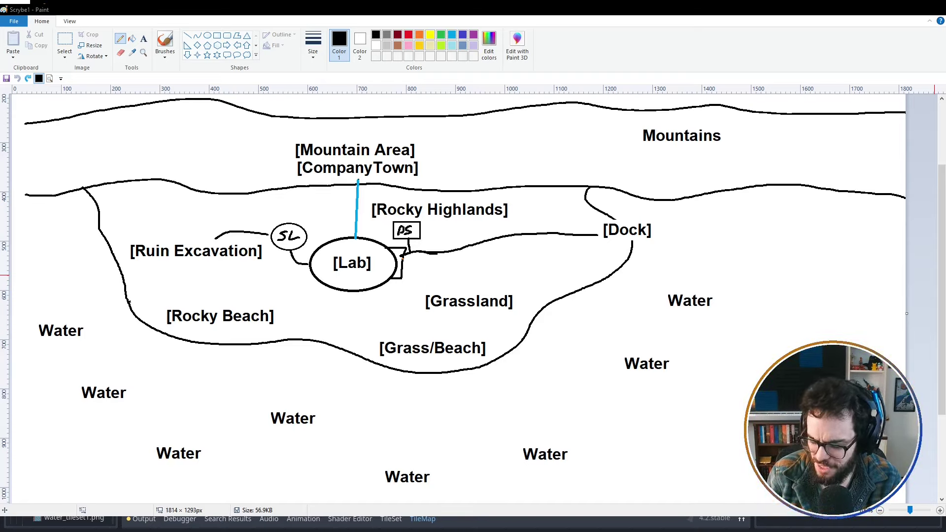
key("alt+Tab")
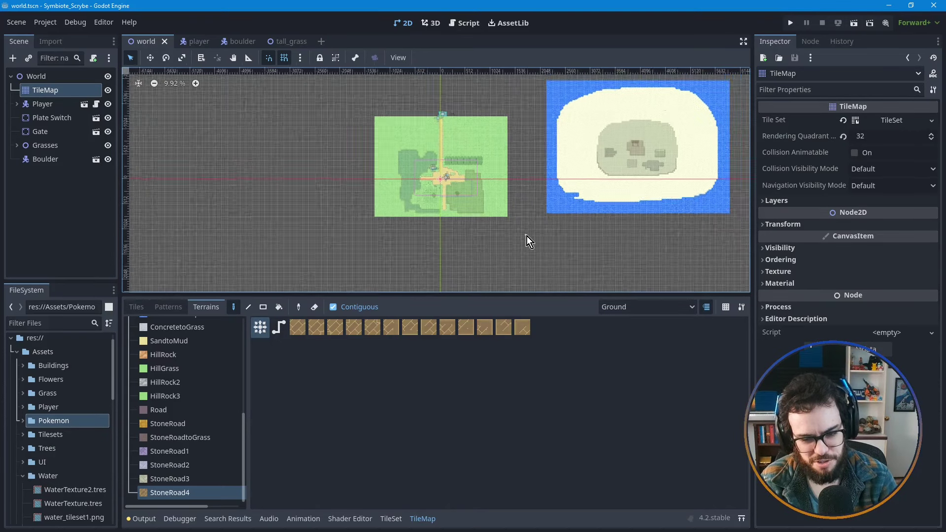
scroll(530, 238, "down", 1)
middle_click_drag(598, 249, 462, 131)
middle_click_drag(451, 198, 534, 263)
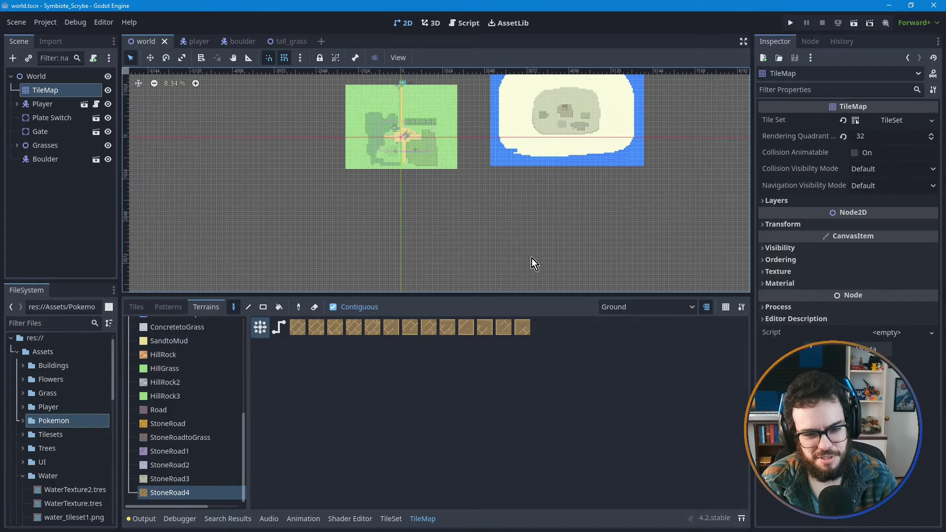
scroll(396, 200, "up", 4)
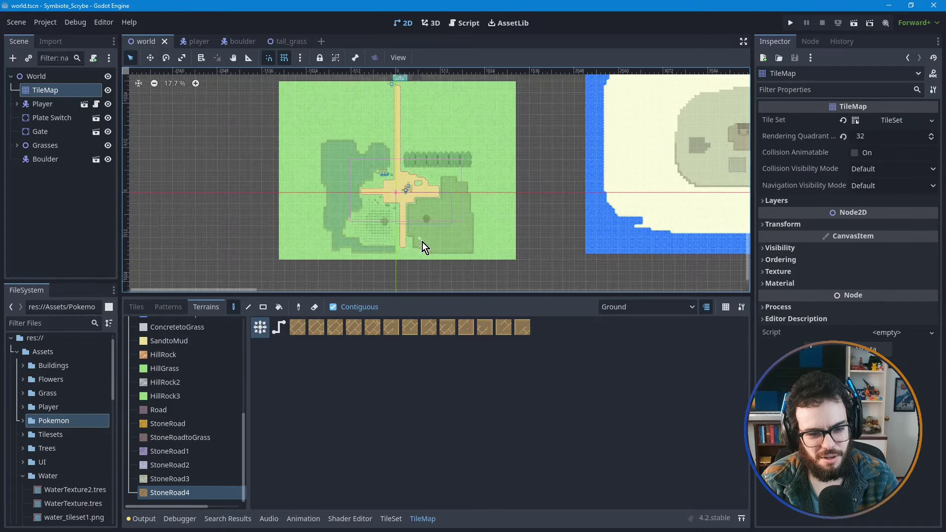
scroll(296, 202, "up", 3)
middle_click_drag(317, 180, 503, 148)
scroll(410, 132, "up", 2)
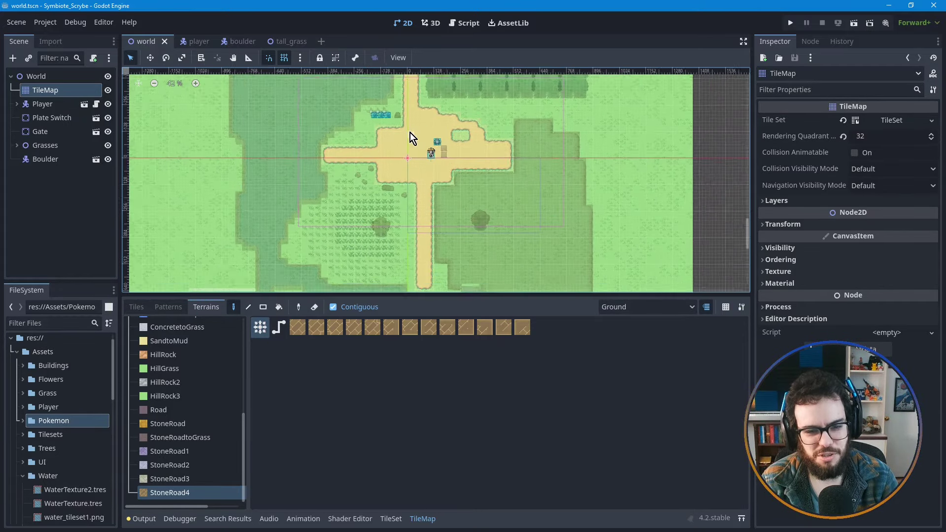
middle_click_drag(410, 133, 488, 143)
scroll(453, 194, "down", 1)
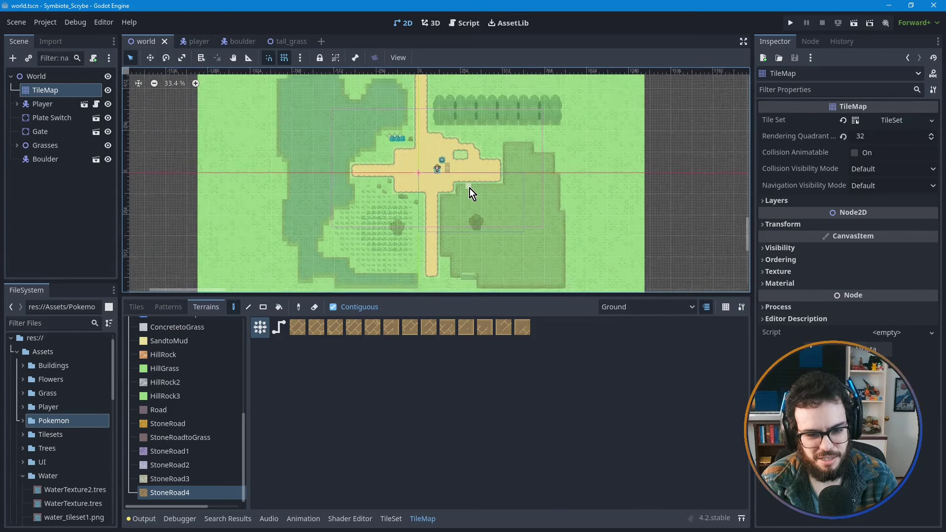
scroll(469, 188, "down", 3)
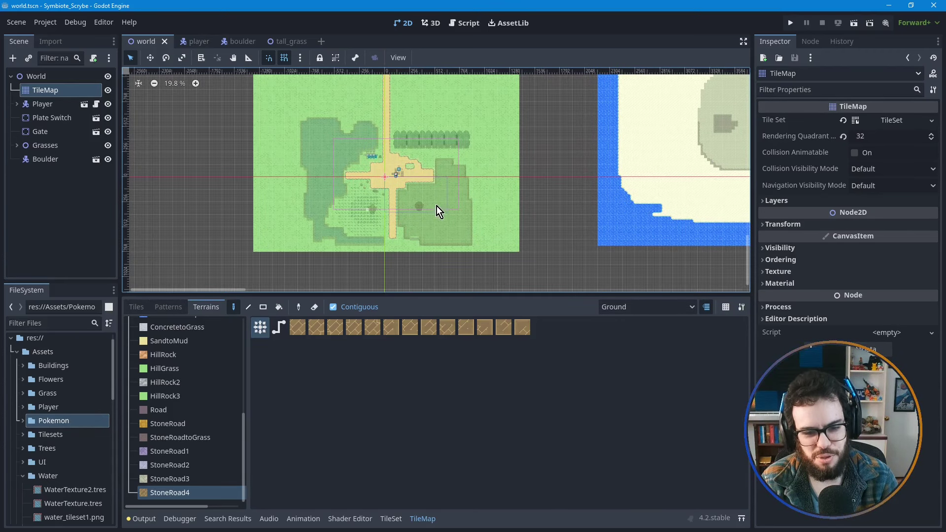
scroll(365, 175, "up", 6)
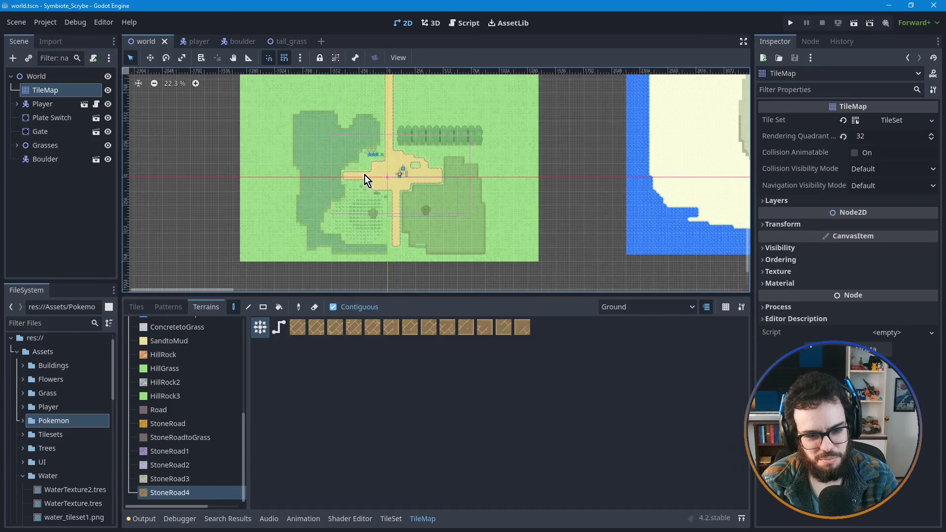
scroll(454, 144, "up", 3)
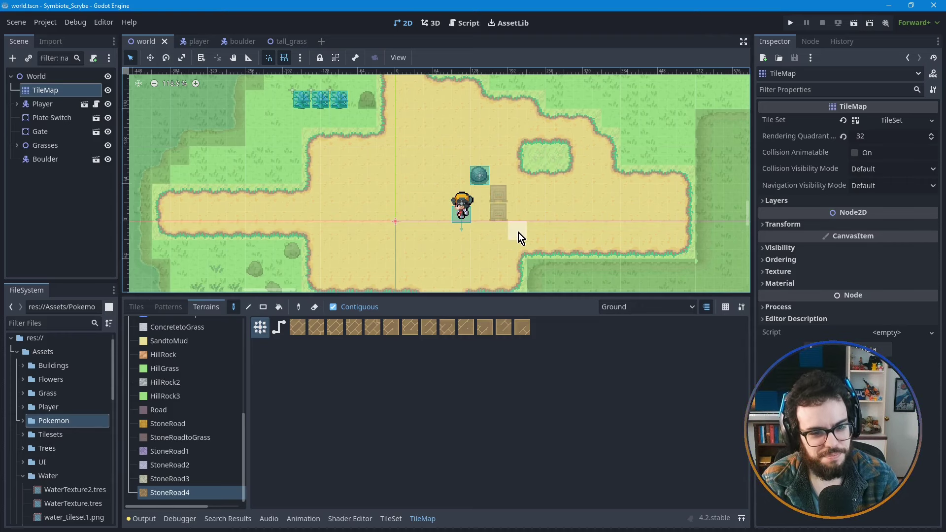
- Survey the empty canvas area below the existing grassland and island maps
scroll(449, 249, "down", 1)
scroll(449, 250, "down", 20)
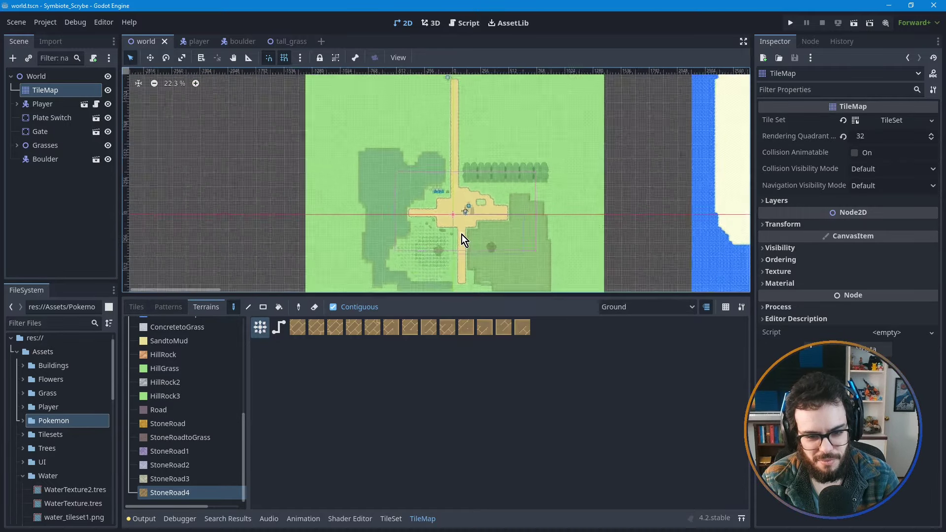
scroll(437, 255, "down", 5)
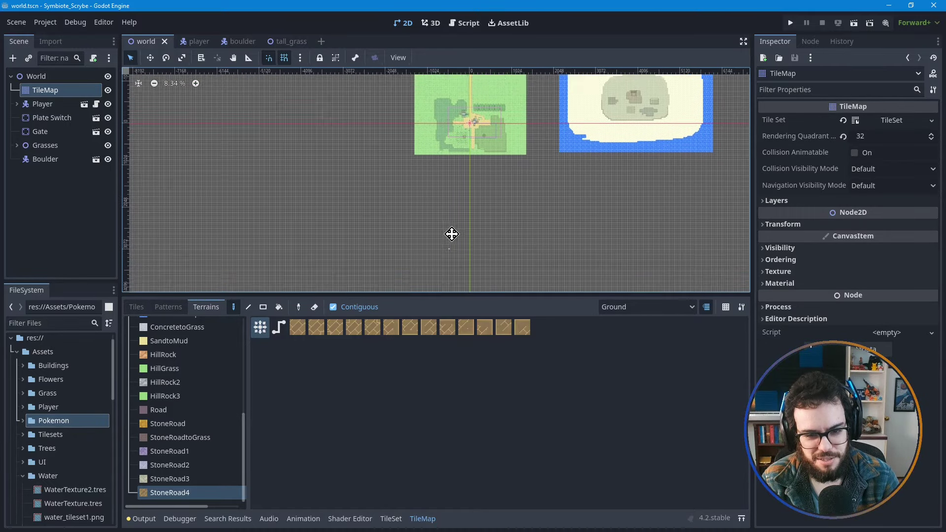
middle_click_drag(490, 250, 473, 163)
scroll(462, 192, "up", 1)
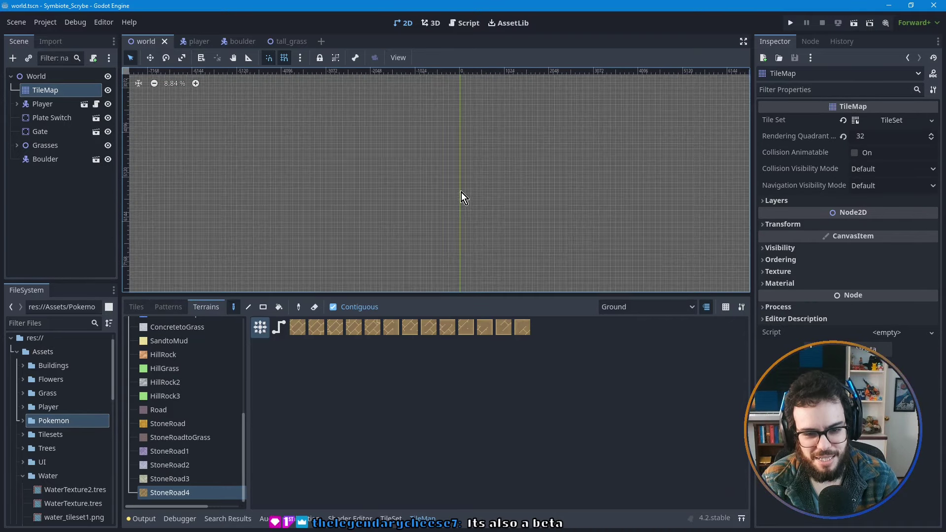
scroll(454, 240, "down", 2)
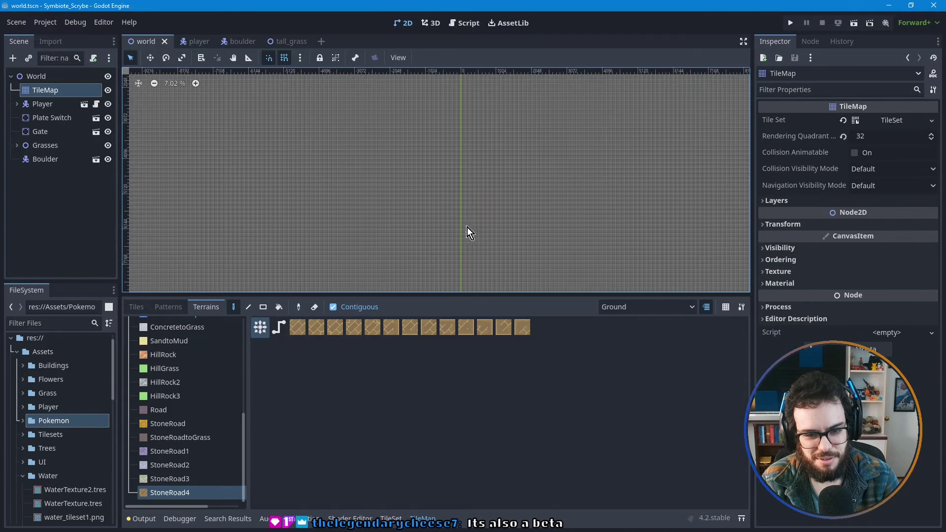
middle_click_drag(439, 151, 440, 188)
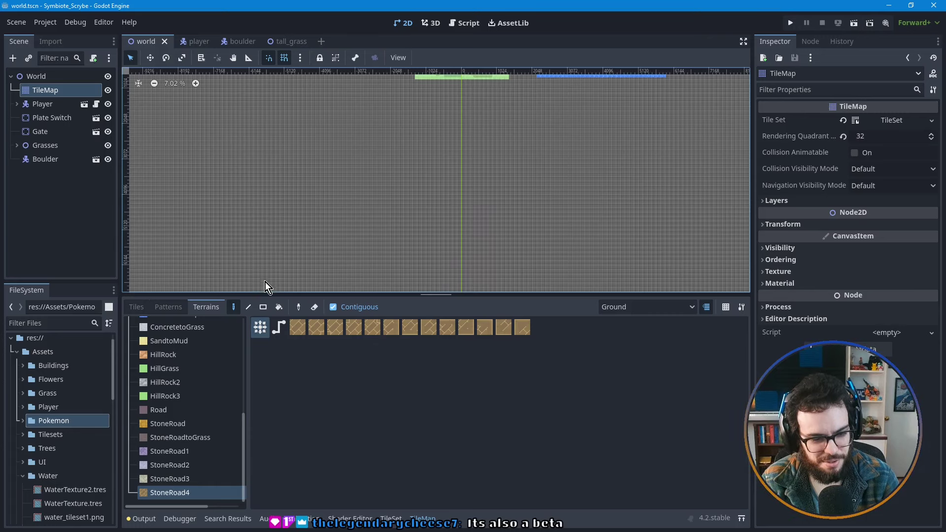
- Choose the Sand+Water terrain from Terrain Set 0 as the active terrain for the TileMap
scroll(226, 415, "up", 10)
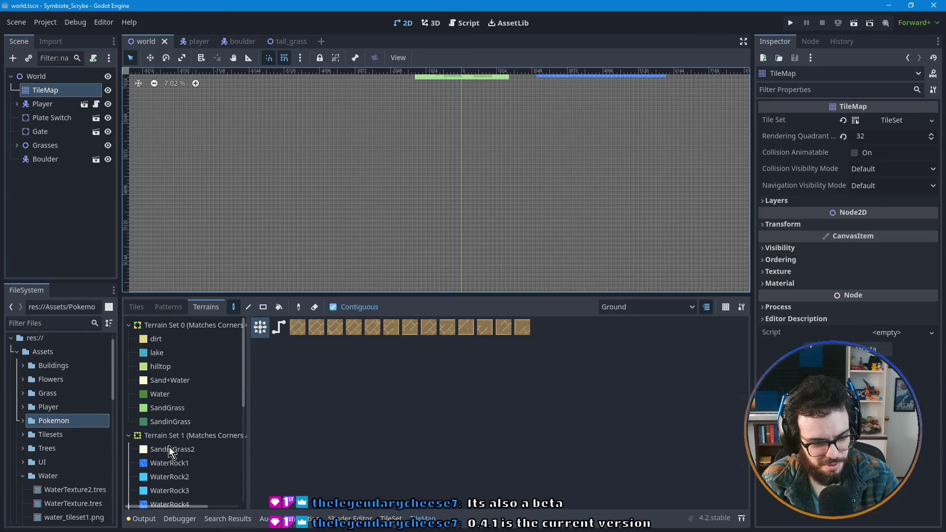
scroll(187, 464, "down", 1)
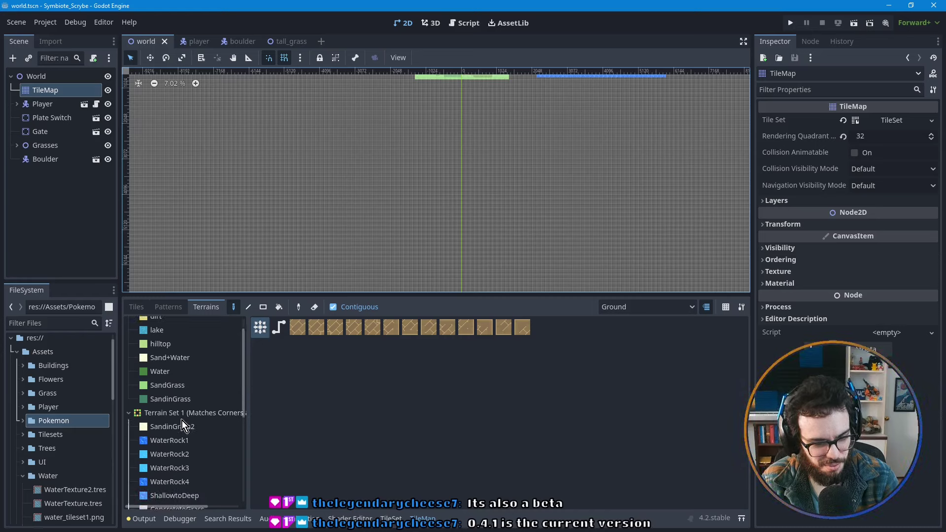
scroll(179, 394, "up", 1)
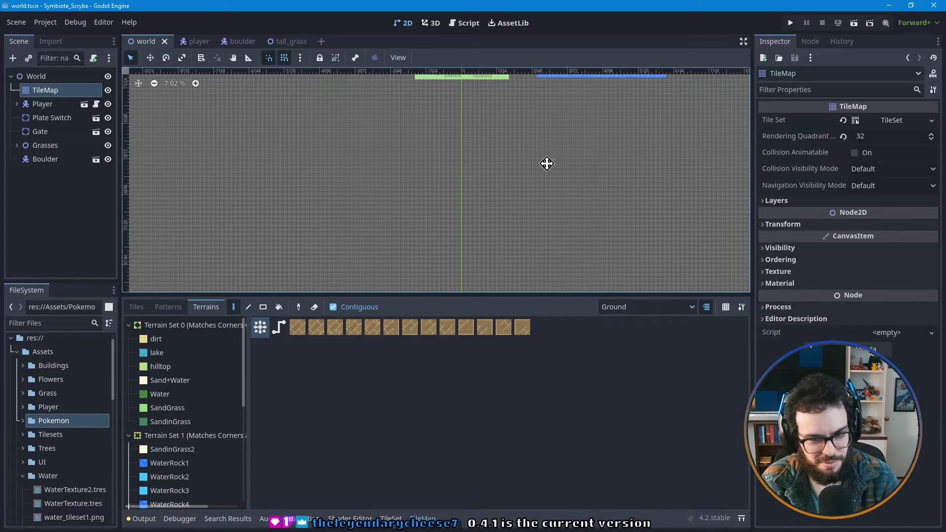
middle_click_drag(547, 163, 409, 164)
scroll(401, 217, "up", 10)
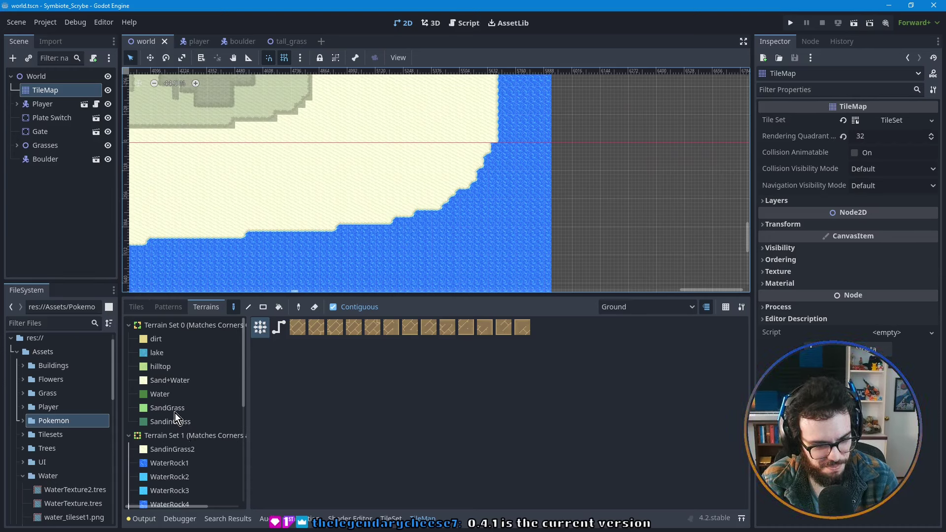
left_click(165, 394)
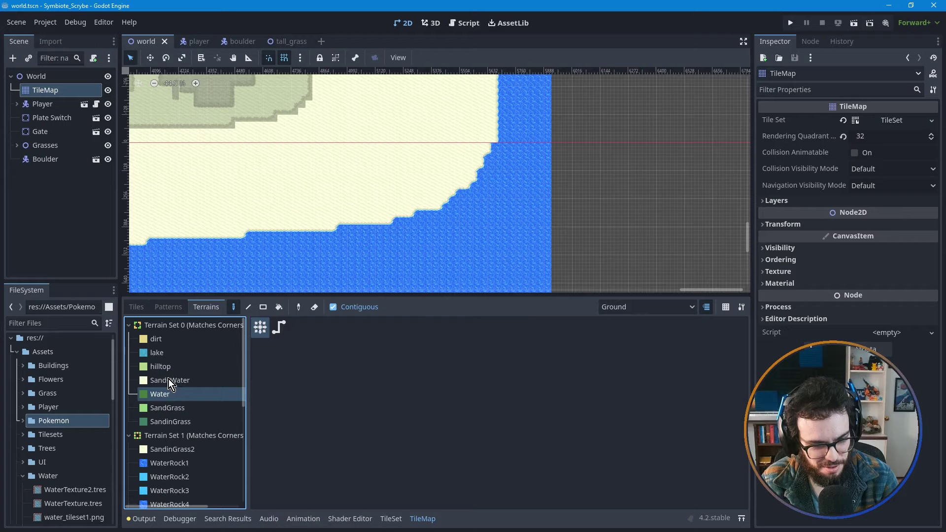
left_click(169, 380)
- Examine how the sand and water tiles form the shoreline along the existing island's western and southern edges
scroll(266, 236, "down", 8)
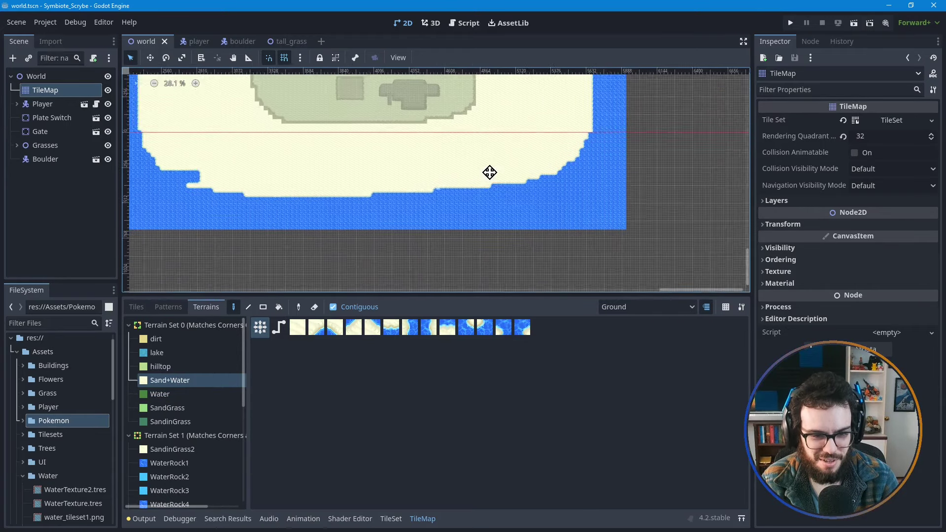
scroll(486, 120, "down", 3)
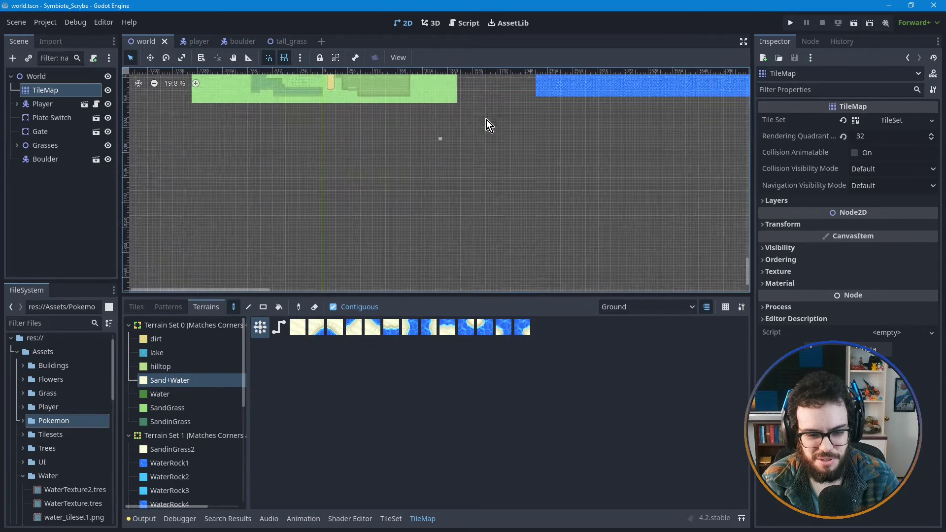
scroll(372, 220, "up", 3)
scroll(448, 191, "up", 15)
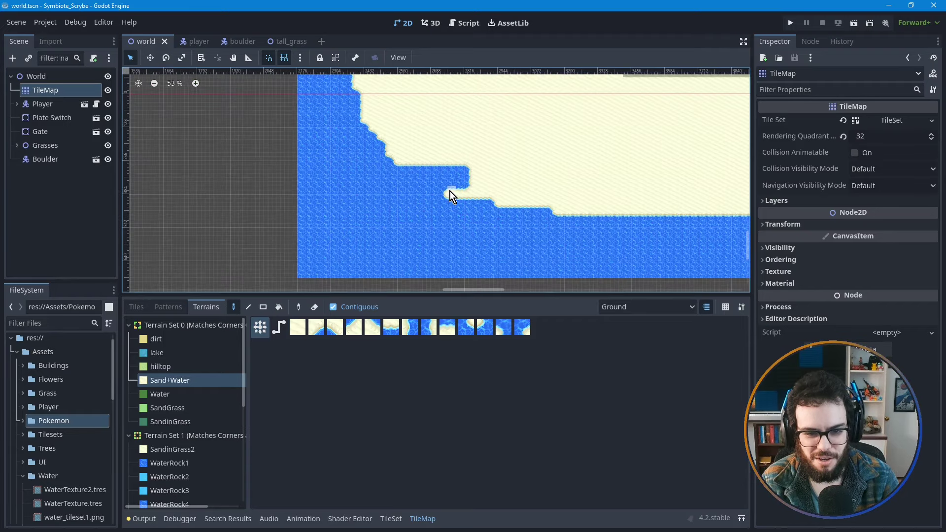
scroll(357, 225, "down", 4)
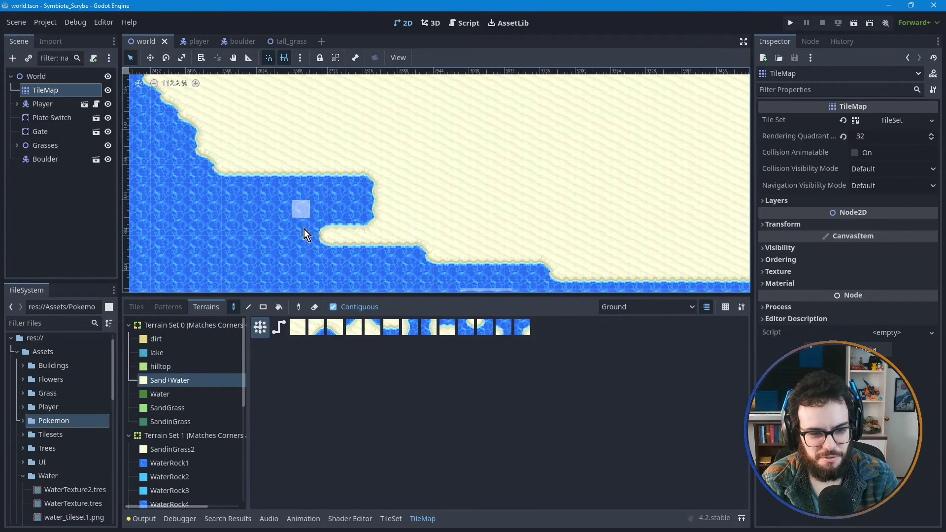
middle_click_drag(189, 172, 381, 270)
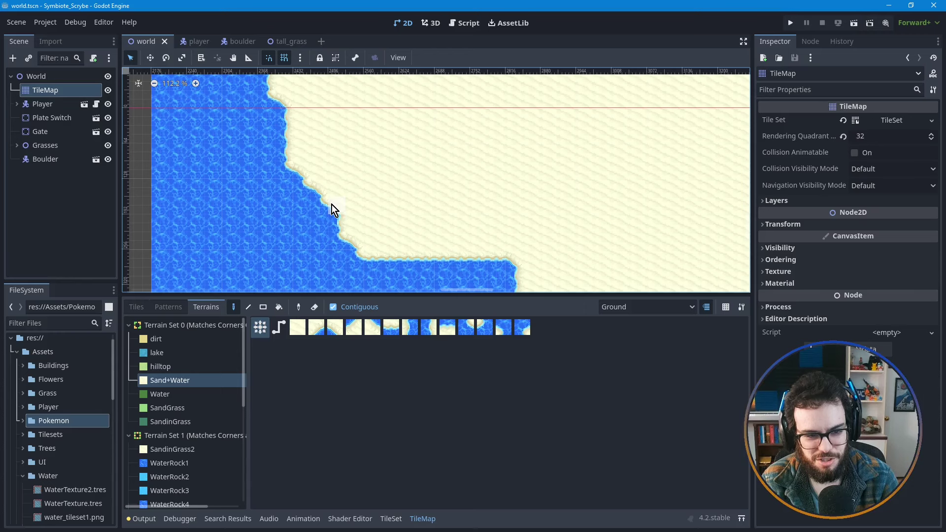
middle_click_drag(279, 141, 282, 290)
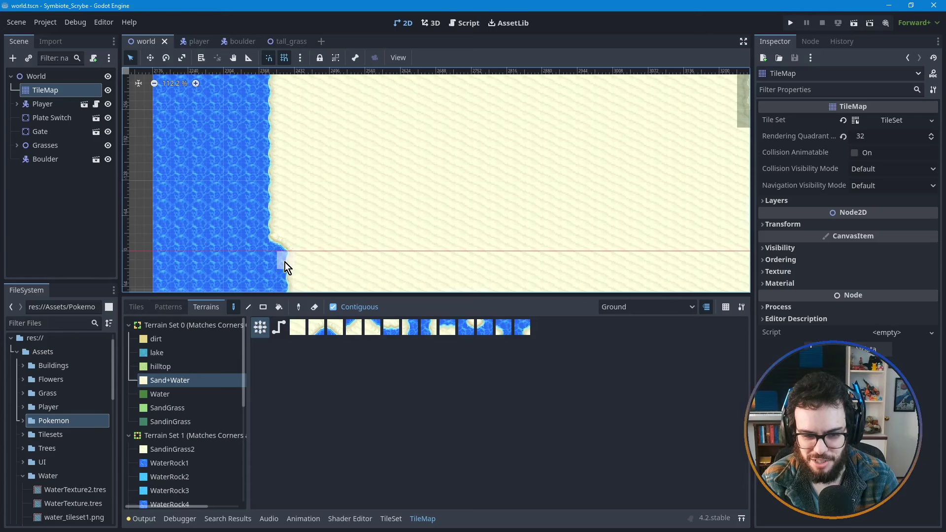
middle_click_drag(400, 228, 423, 63)
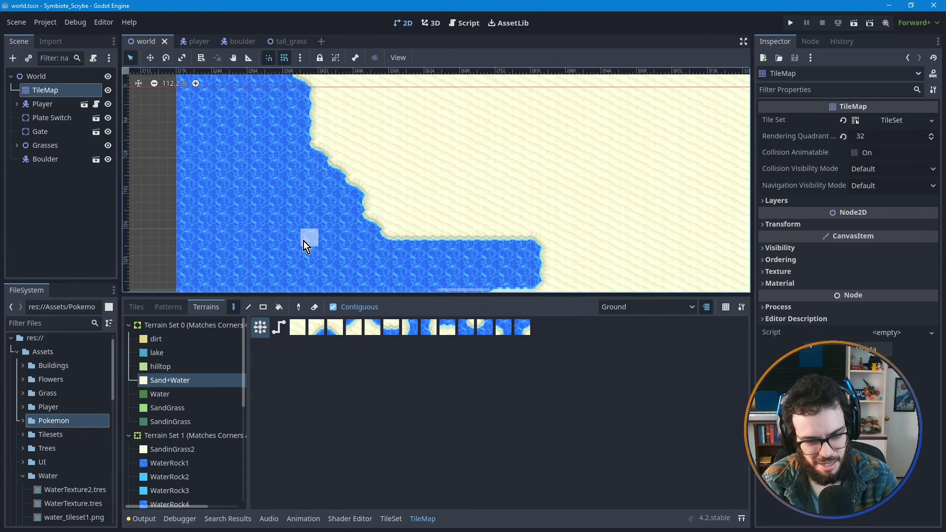
- Leave the island shoreline and look over the unused canvas south of the grassland map as space for a new map
scroll(303, 241, "down", 4)
scroll(285, 252, "down", 3)
middle_click_drag(282, 268, 485, 151)
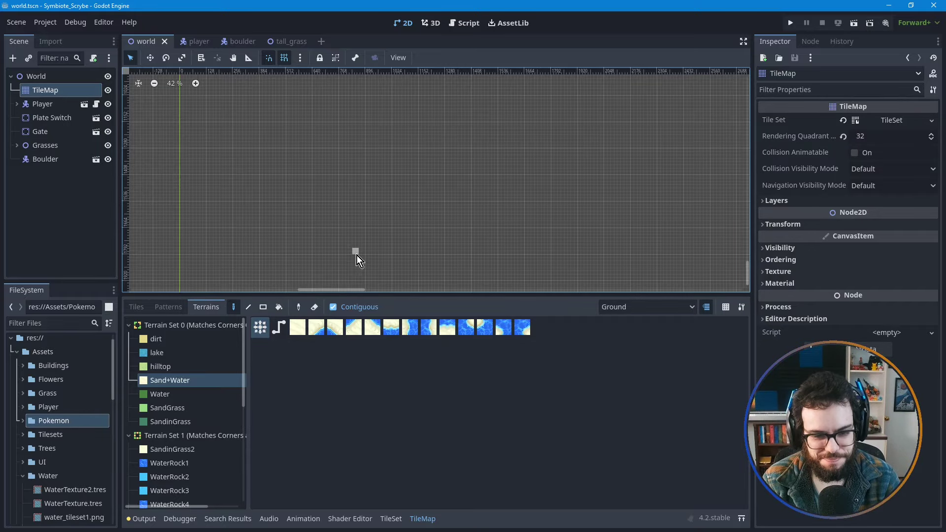
scroll(357, 256, "down", 4)
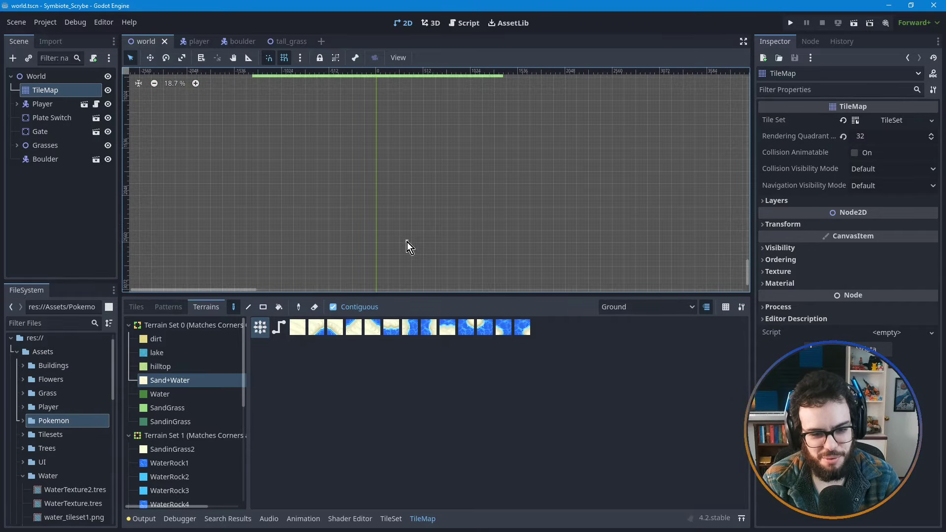
scroll(407, 242, "down", 2)
scroll(393, 250, "left", 1)
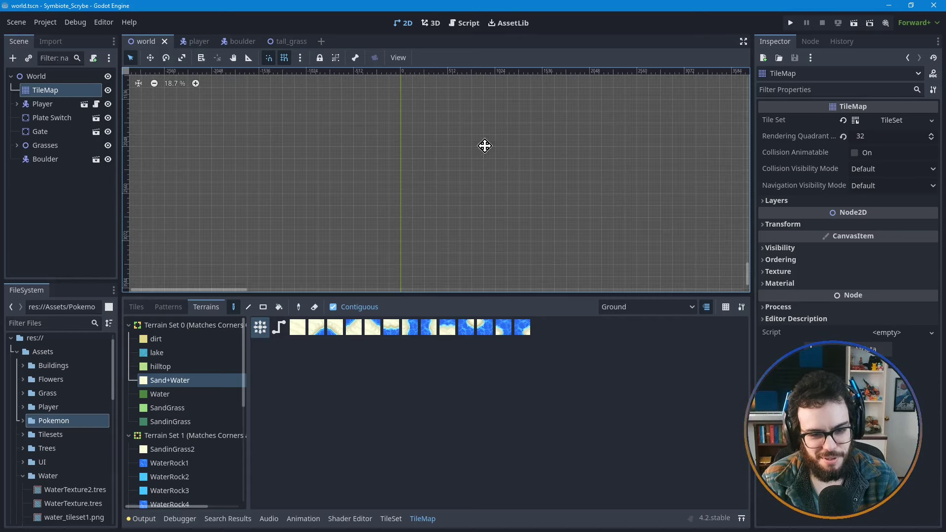
scroll(484, 146, "up", 2)
scroll(448, 251, "down", 2)
scroll(448, 251, "right", 2)
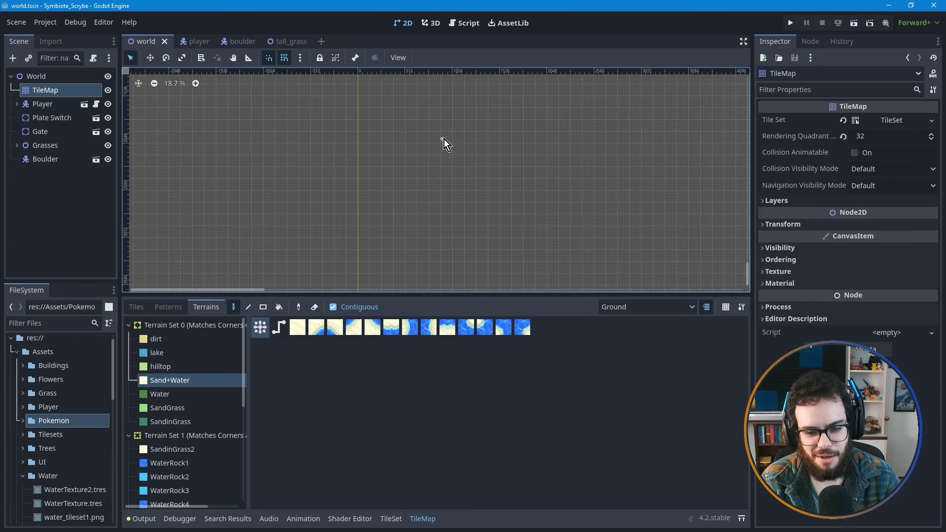
- Check which layers the TileMap offers for painting, keeping Ground as the active layer
left_click(616, 309)
left_click(616, 310)
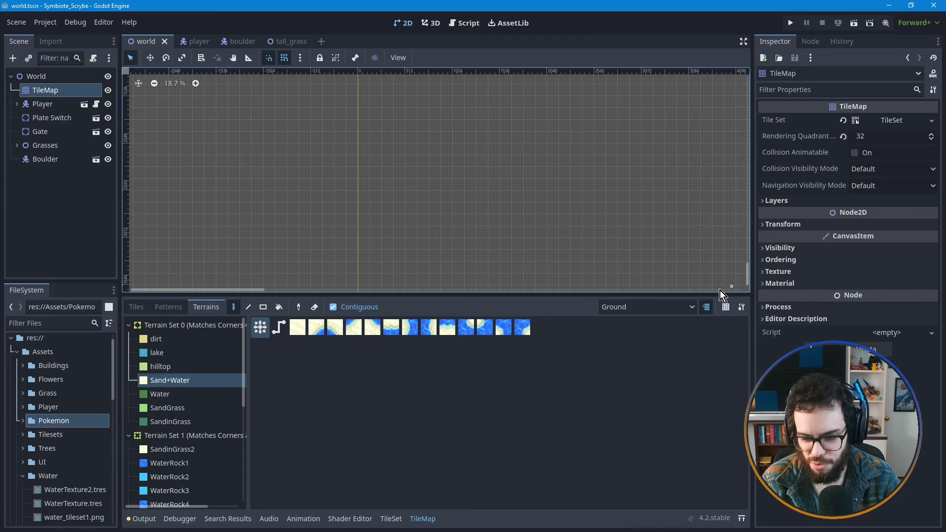
left_click(656, 311)
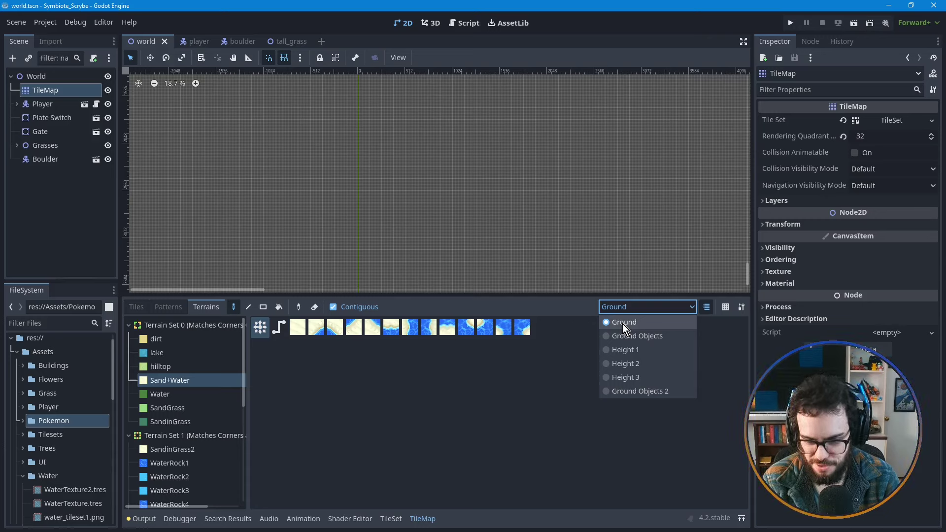
left_click(573, 340)
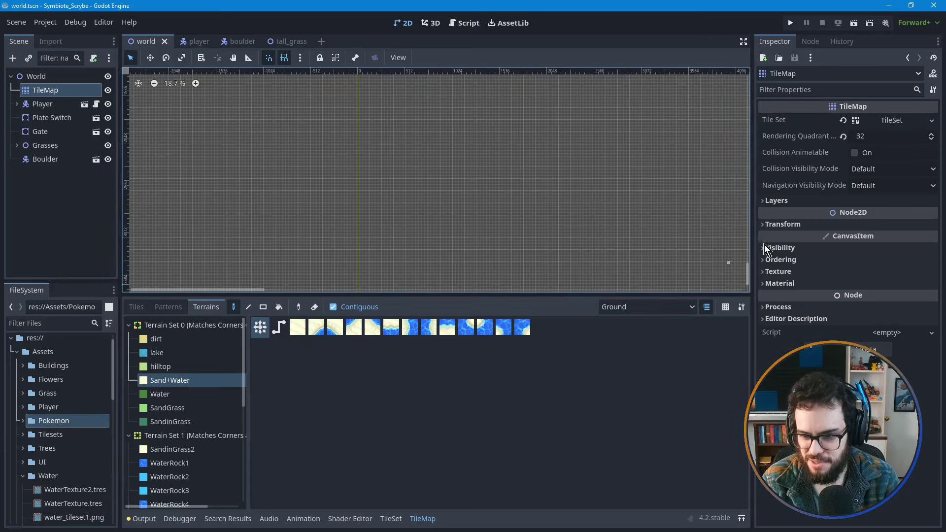
- Expand the TileMap's TileSet resource and inspect its Physics Layers and Navigation Layers sections
left_click(868, 123)
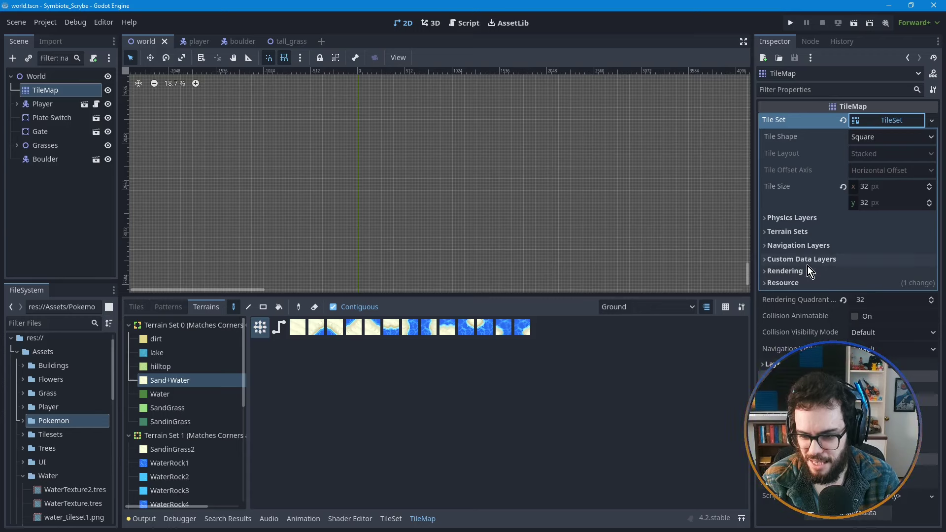
left_click(764, 220)
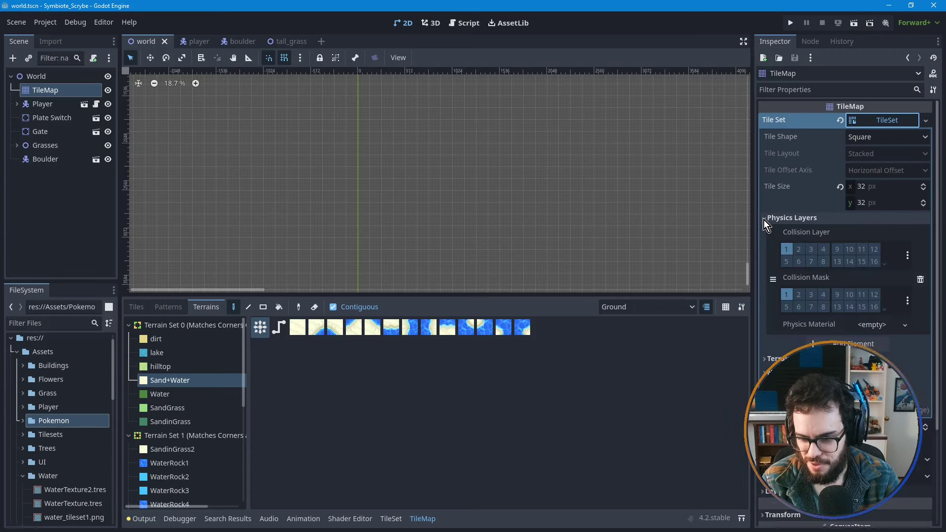
left_click(764, 220)
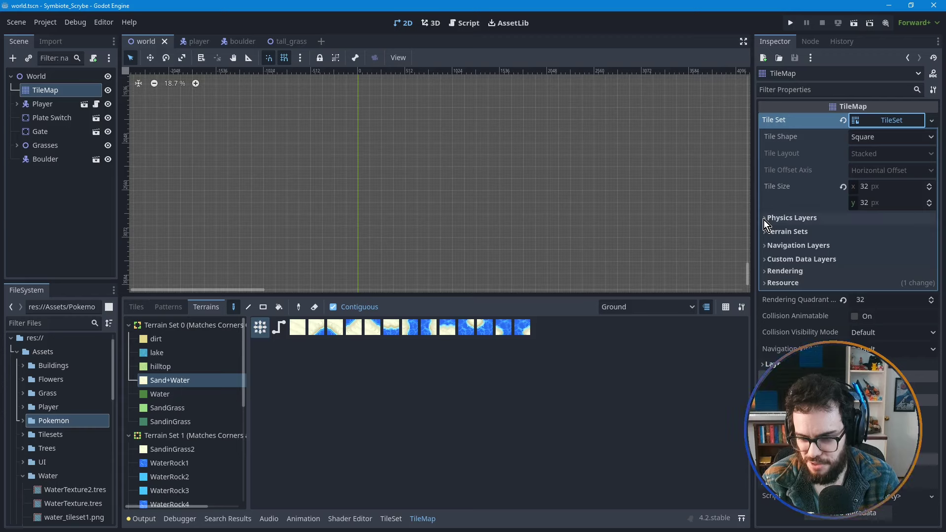
left_click(767, 247)
left_click(767, 247)
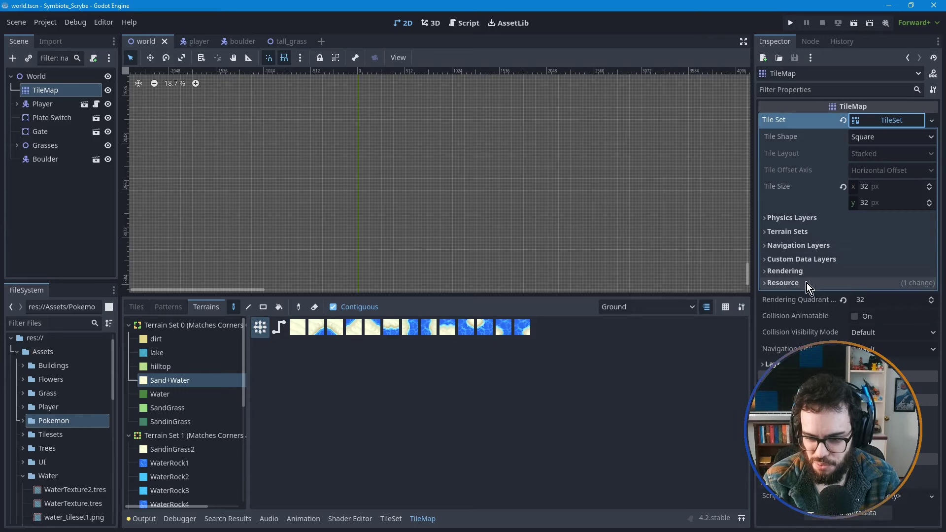
- Review the TileMap's paintable layers again and inspect the Ground and Ground Objects layer properties
left_click(670, 307)
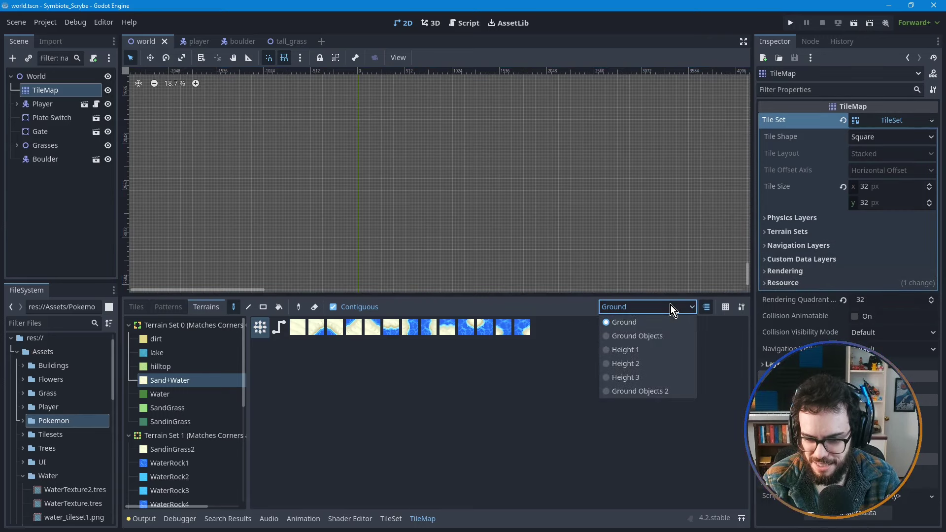
left_click(572, 430)
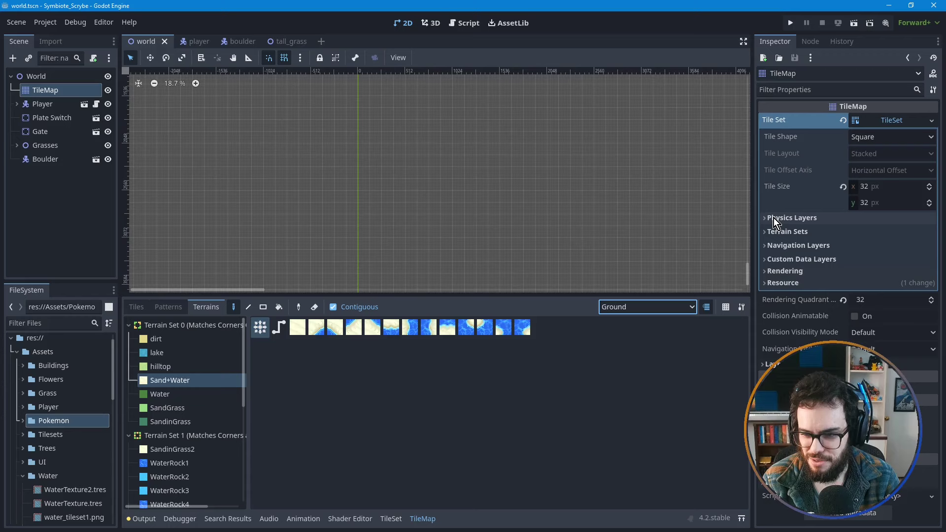
left_click(770, 365)
scroll(773, 368, "down", 3)
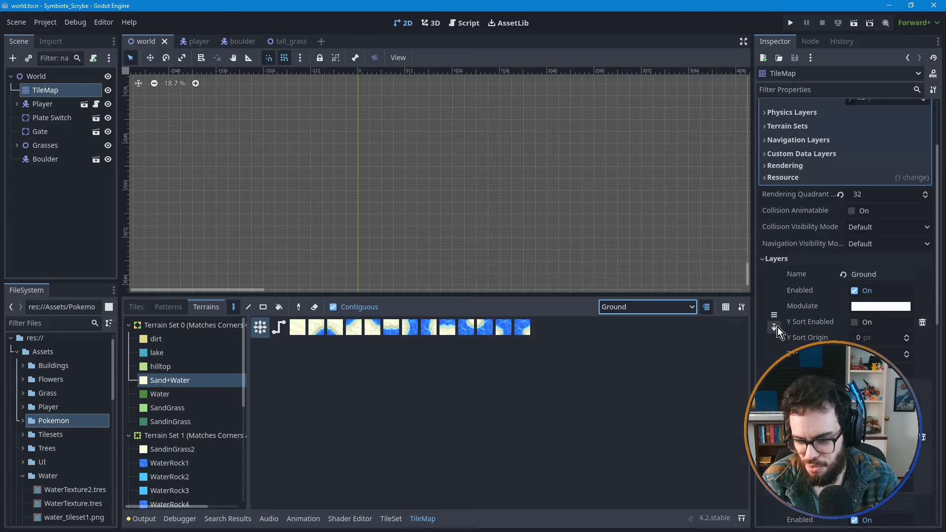
scroll(779, 335, "down", 2)
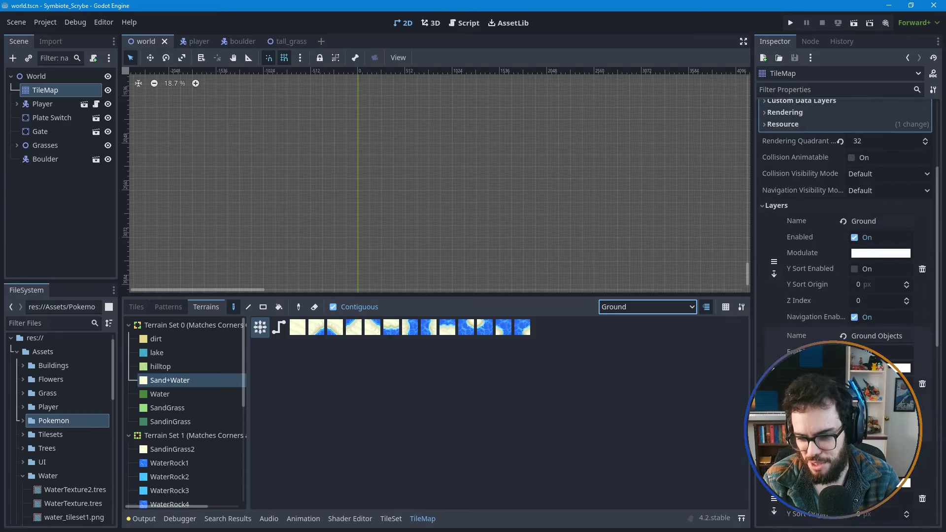
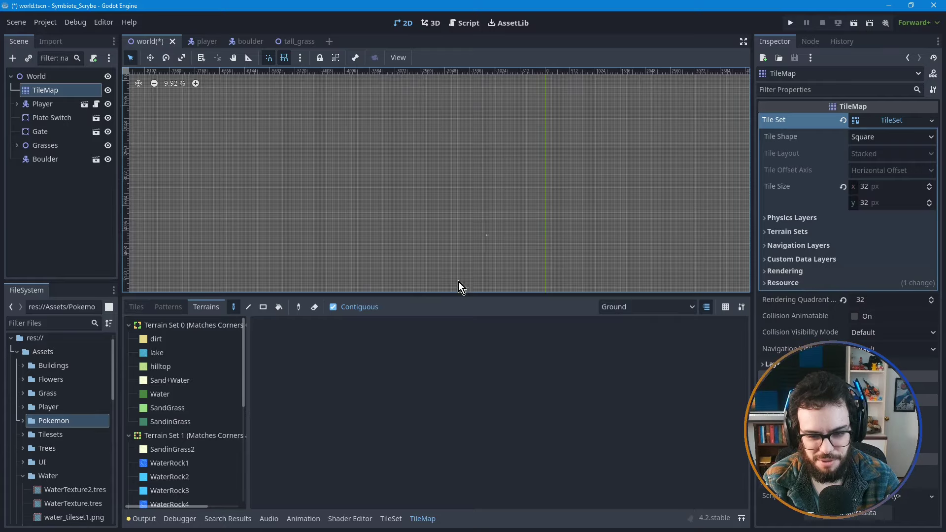
- Choose the Sand+Water terrain from Terrain Set 0 for painting on the empty canvas south of the existing maps
middle_click_drag(423, 186, 310, 220)
middle_click_drag(361, 248, 402, 105)
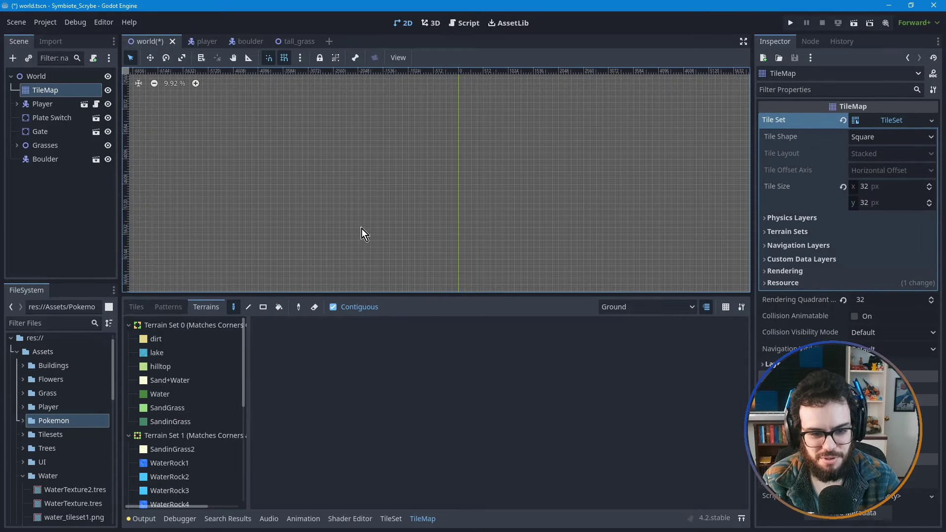
middle_click_drag(362, 249, 372, 234)
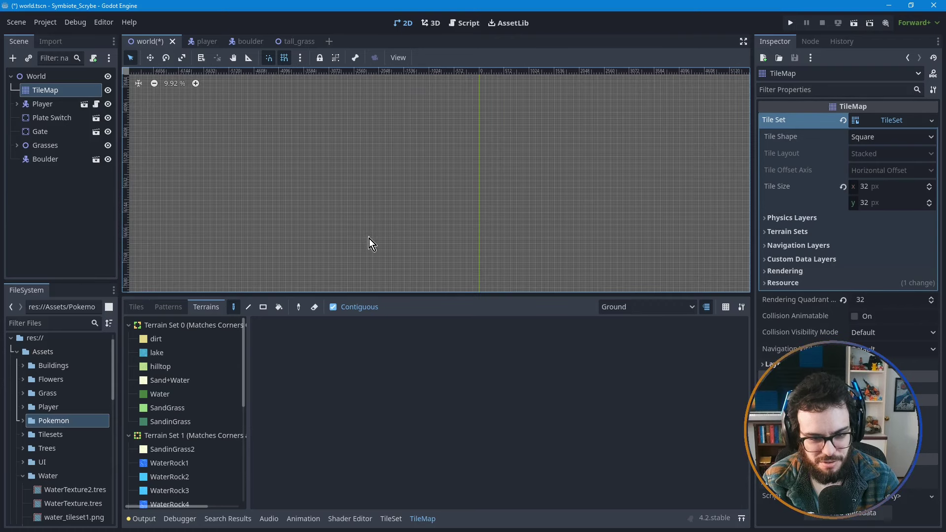
scroll(371, 235, "up", 1)
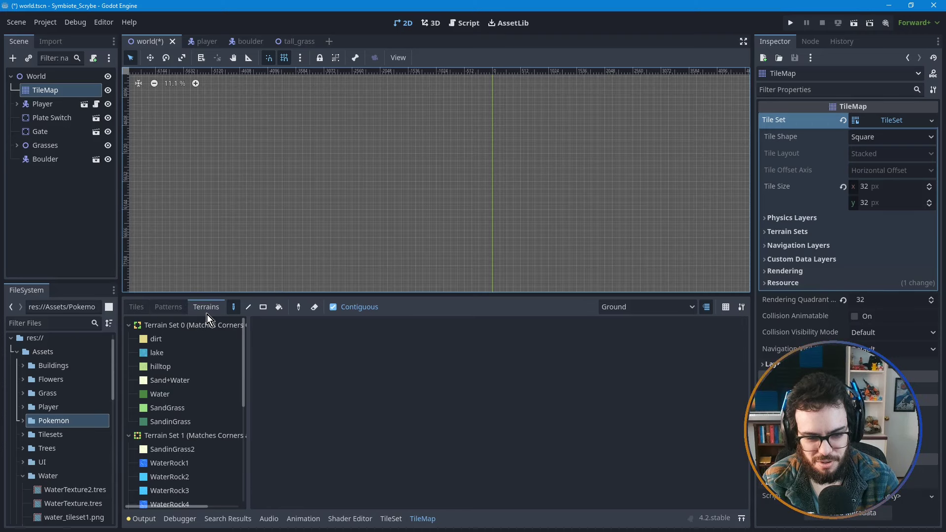
left_click(168, 382)
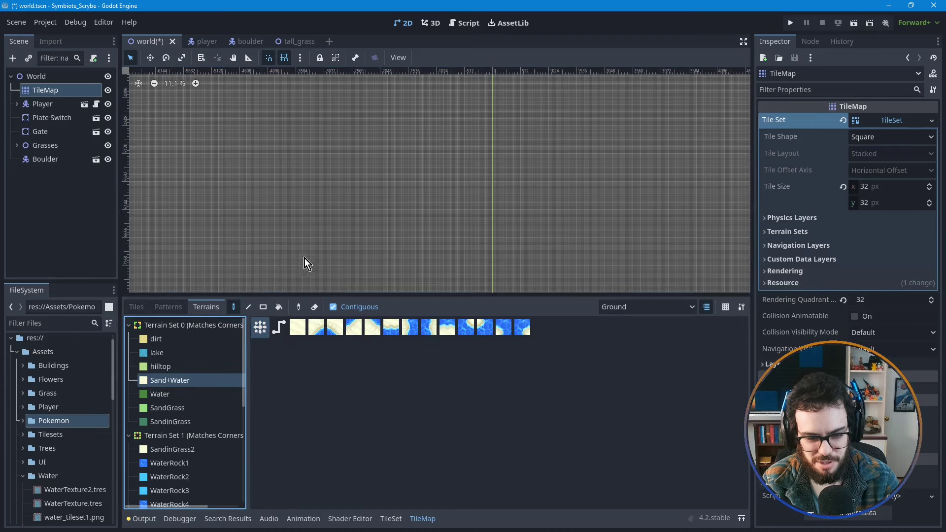
left_click_drag(309, 183, 682, 215)
scroll(454, 205, "up", 2)
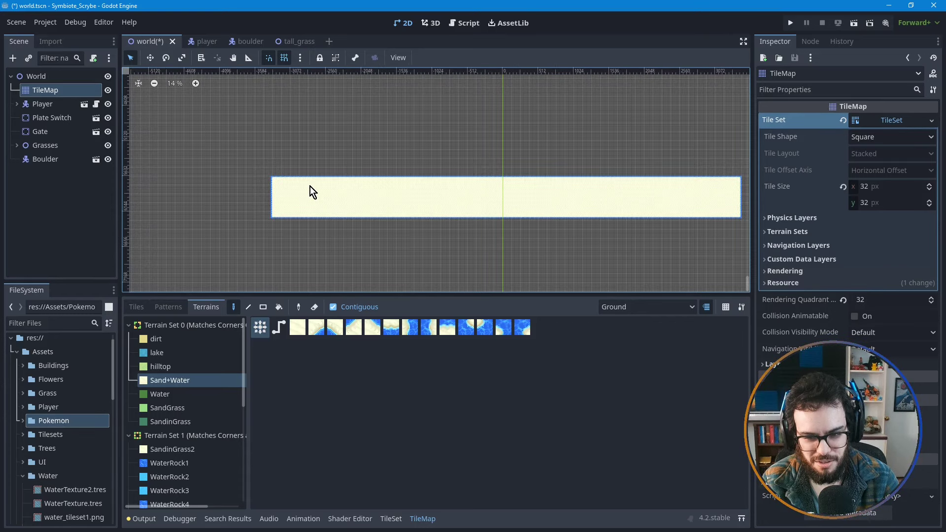
key("ctrl+z")
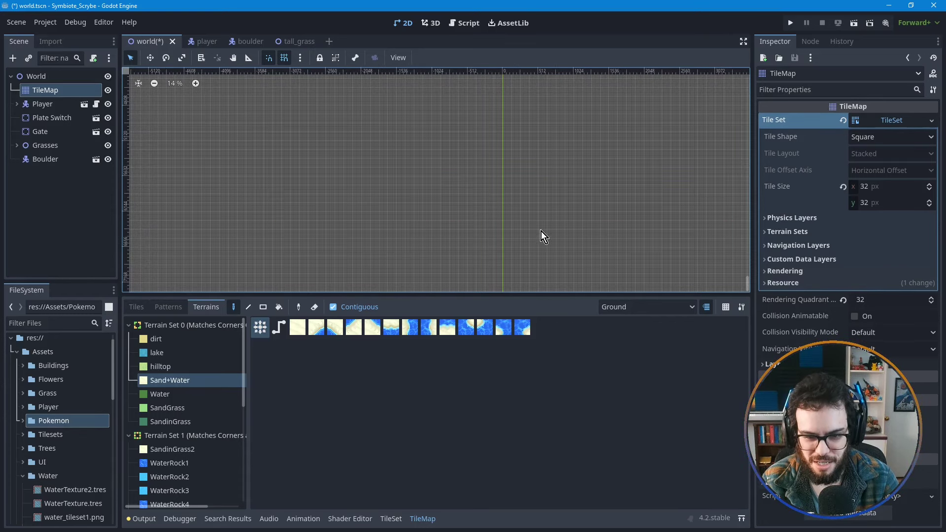
- Paint a long, narrow Sand+Water rectangle across the vertical axis line on the empty canvas as the new map's base
scroll(479, 218, "down", 3)
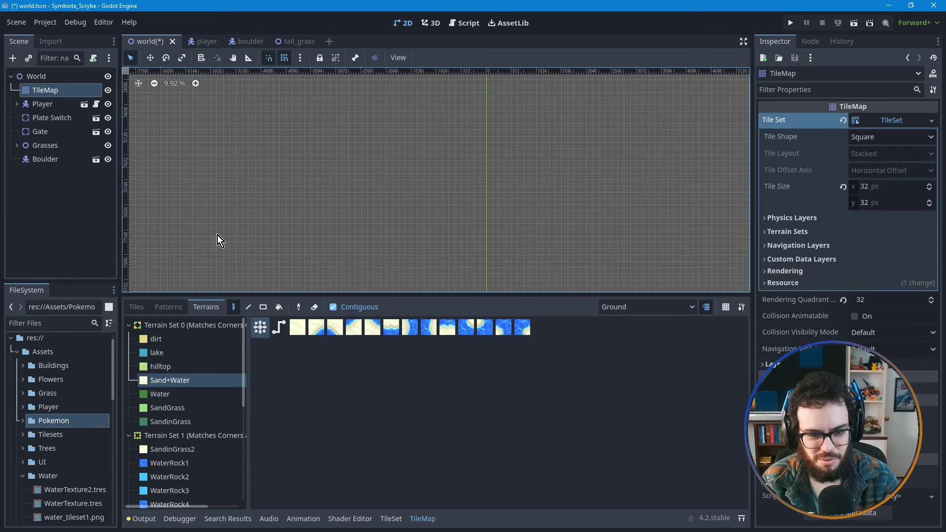
left_click_drag(218, 235, 684, 187)
middle_click_drag(603, 155, 538, 159)
scroll(581, 207, "down", 2)
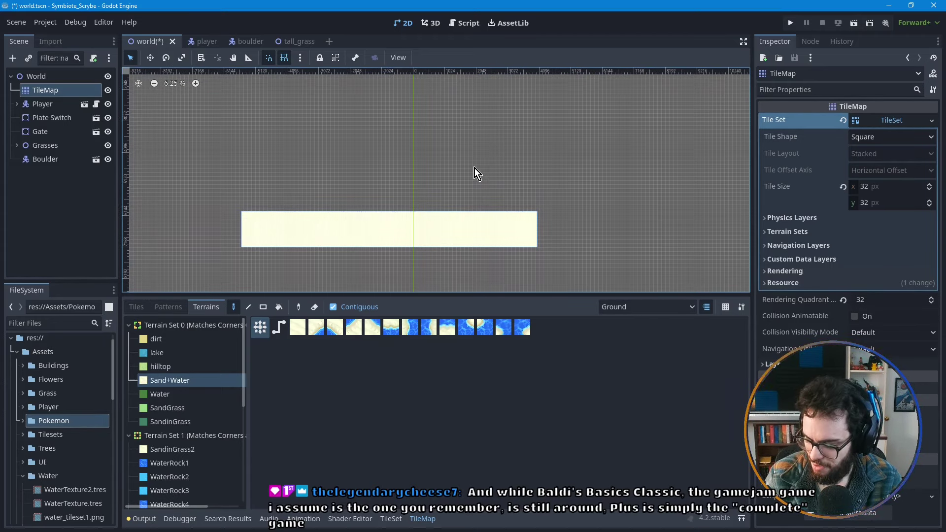
- Consult the area layout sketched in Paint, switch back to Godot and compare it with the painted sand strip
key("alt+Tab")
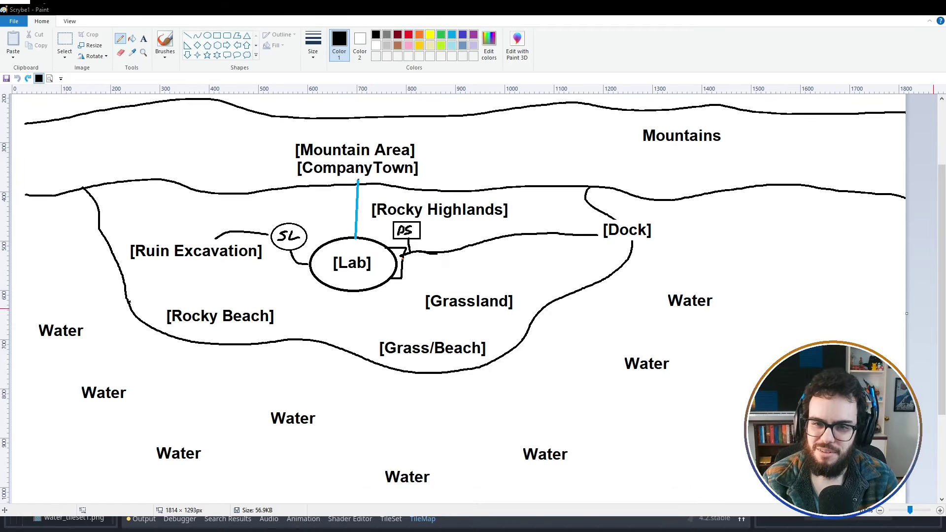
key("alt+Tab")
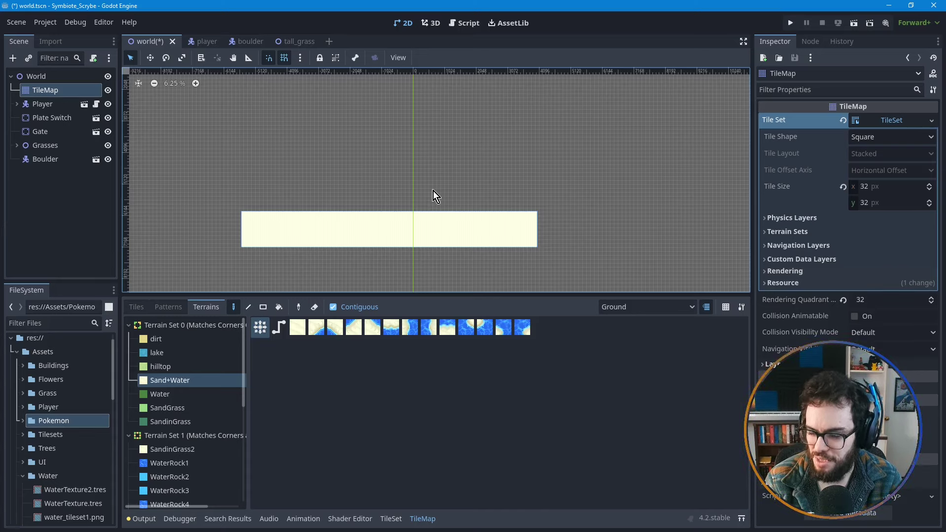
left_click_drag(421, 192, 386, 203)
scroll(409, 241, "up", 5)
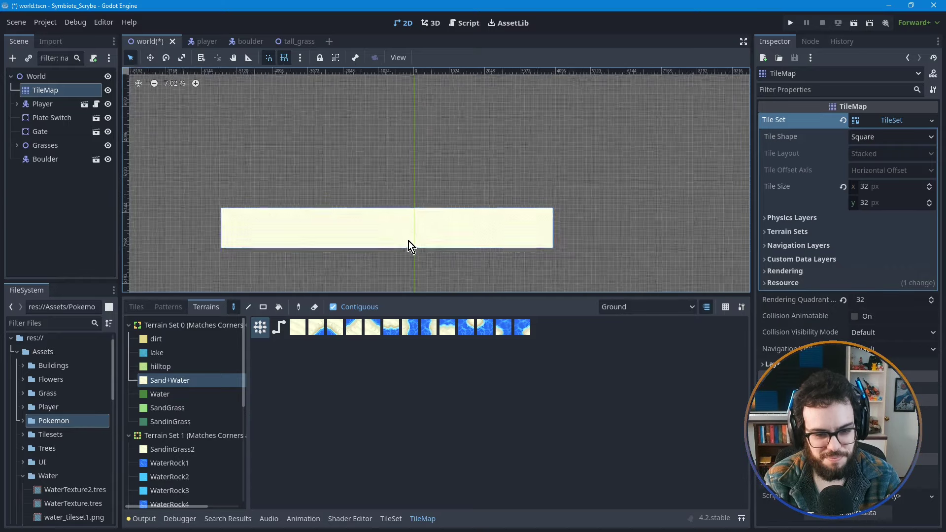
scroll(296, 234, "up", 1)
- Extend the sand strip's upper part eastward with a Sand+Water rectangle and fill a smaller block into the inner corner below it
middle_click_drag(274, 232, 365, 222)
middle_click_drag(531, 201, 361, 217)
middle_click_drag(484, 201, 367, 200)
scroll(449, 198, "up", 3)
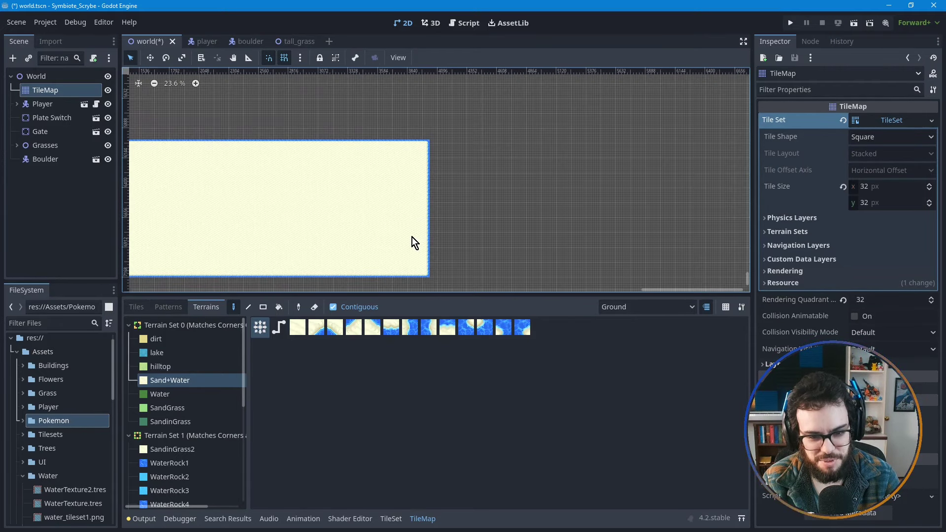
left_click_drag(412, 237, 671, 143)
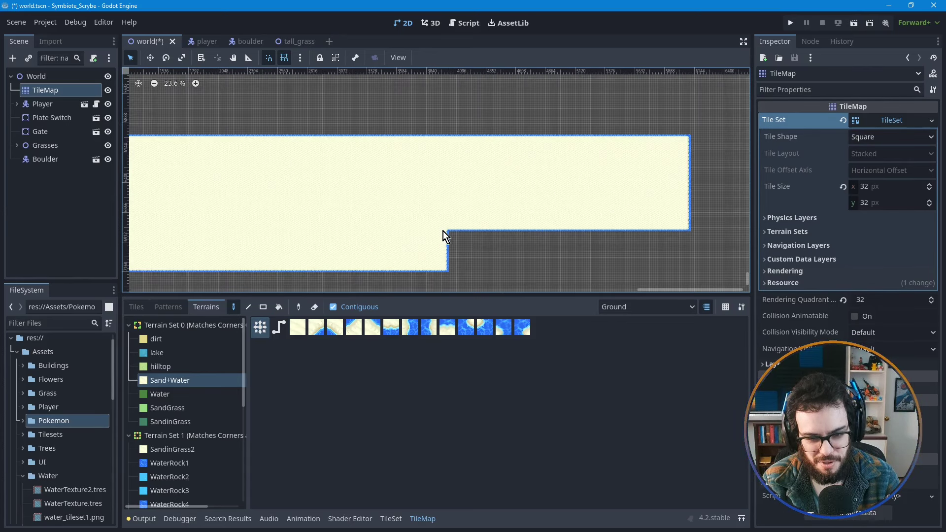
scroll(468, 235, "up", 2)
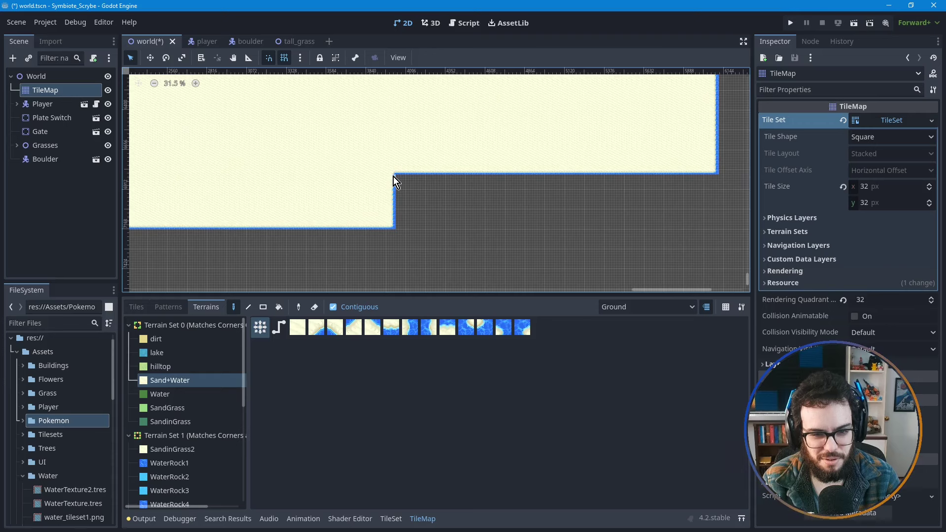
left_click_drag(391, 173, 475, 211)
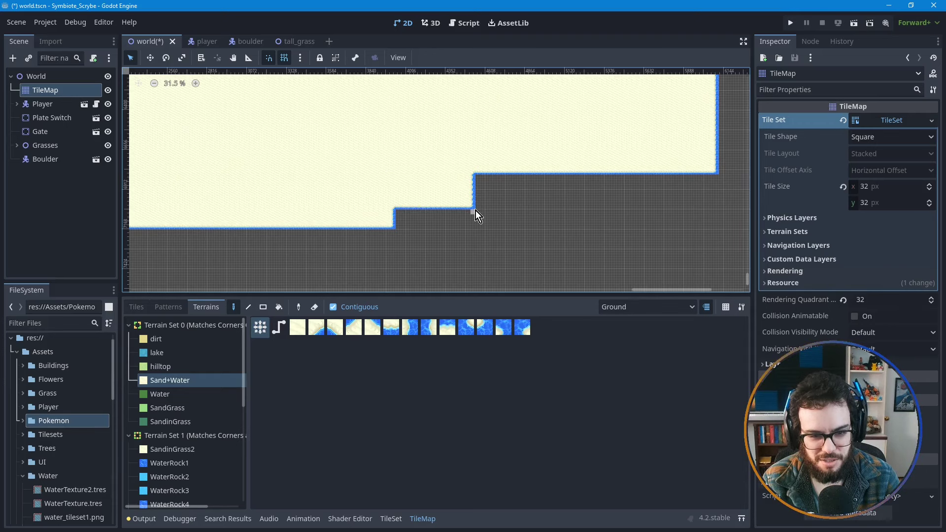
scroll(392, 238, "up", 2)
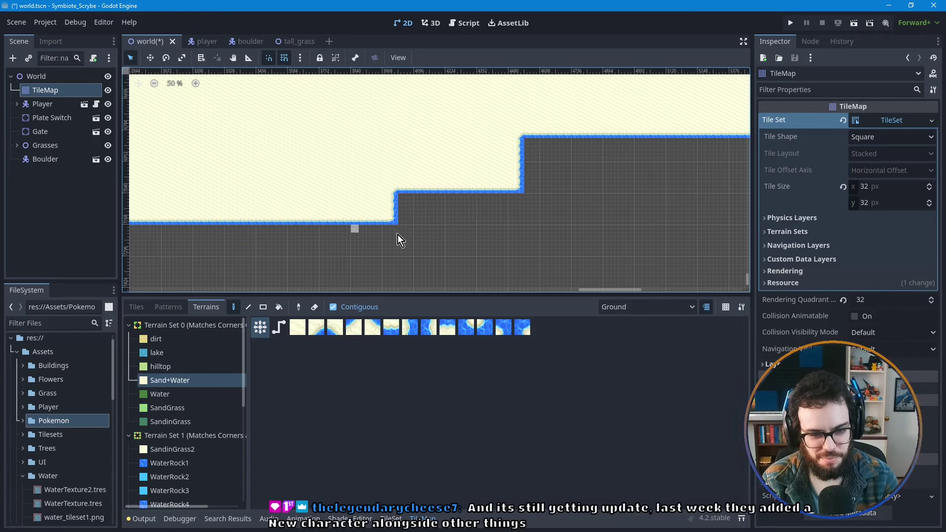
scroll(406, 208, "up", 1)
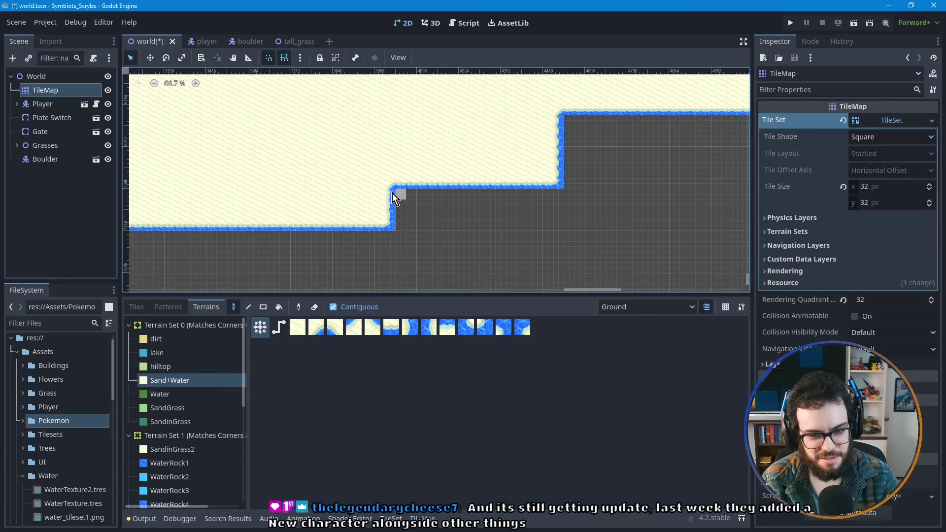
scroll(392, 221, "up", 1)
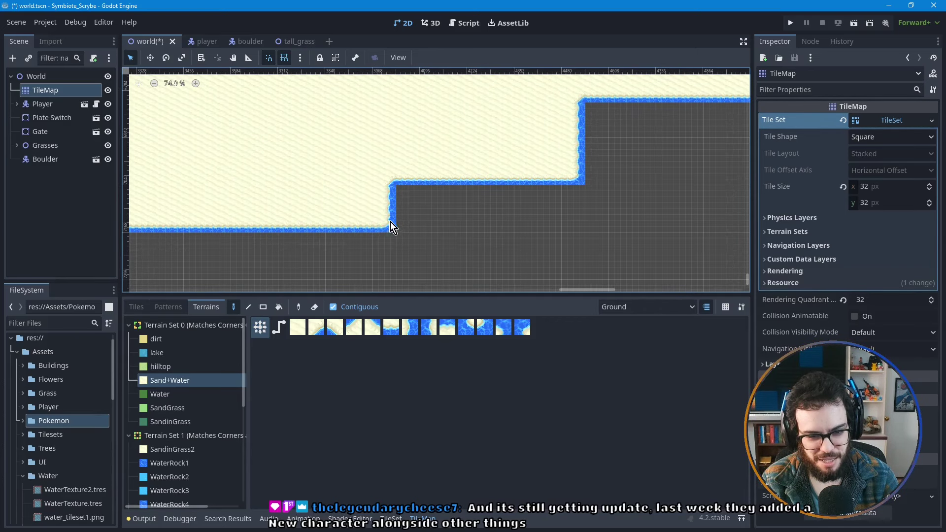
mouse_move(425, 190)
left_mouse_down()
mouse_move(387, 206)
mouse_move(428, 175)
mouse_move(393, 219)
mouse_move(414, 195)
mouse_move(355, 236)
mouse_move(388, 209)
mouse_move(394, 227)
mouse_move(435, 179)
mouse_move(373, 227)
mouse_move(404, 231)
mouse_move(360, 235)
mouse_move(417, 189)
mouse_move(471, 186)
mouse_move(450, 230)
mouse_move(454, 181)
mouse_move(392, 231)
mouse_move(440, 192)
left_mouse_up()
scroll(404, 221, "down", 1)
mouse_move(592, 179)
middle_mouse_down()
mouse_move(513, 200)
mouse_move(416, 200)
middle_mouse_up()
scroll(483, 215, "up", 1)
middle_click_drag(317, 232, 444, 177)
scroll(344, 217, "up", 4)
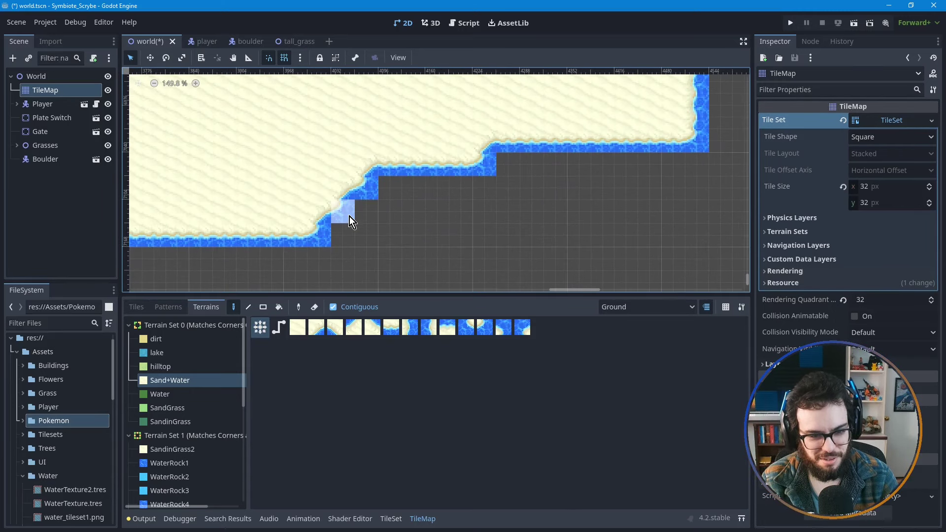
scroll(350, 217, "down", 2)
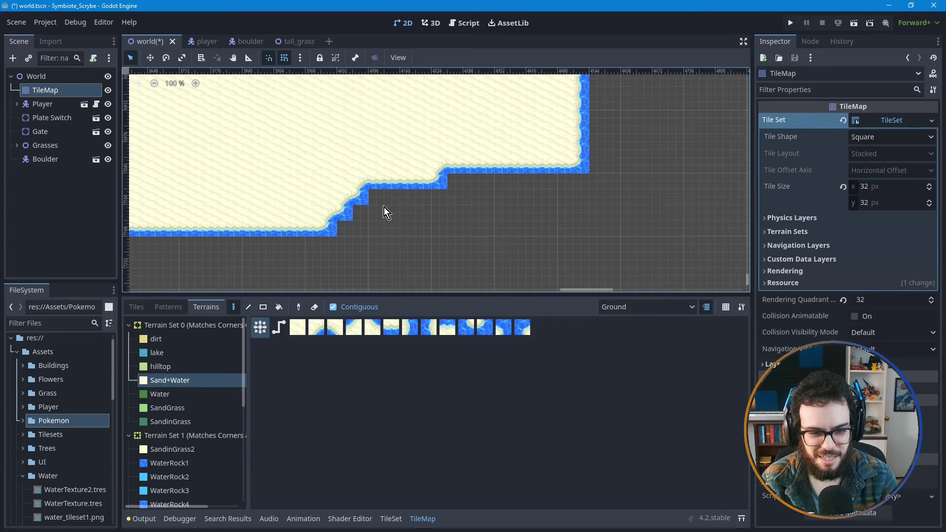
key("ctrl+z")
key("ctrl+z")
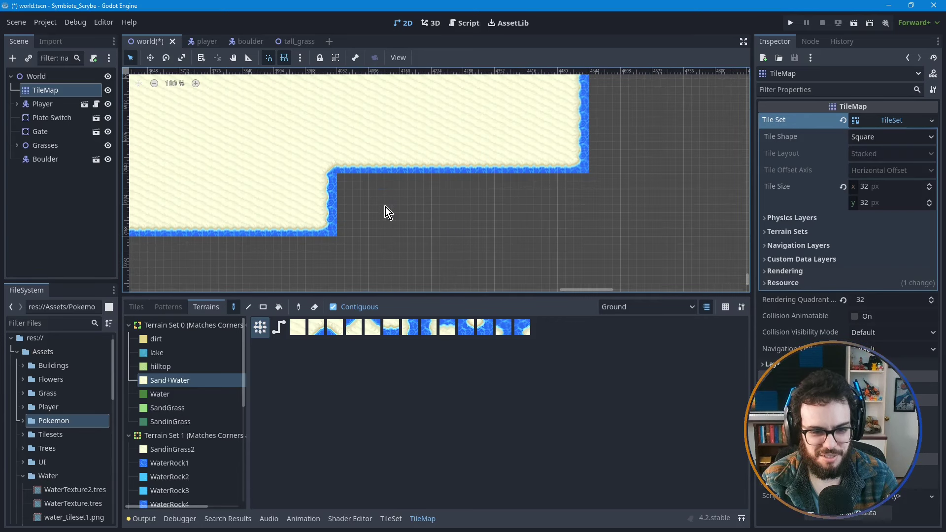
- Paint a small Sand+Water step, one tile wide, into the inner corner of the sand strip's southern shoreline
left_click(345, 176)
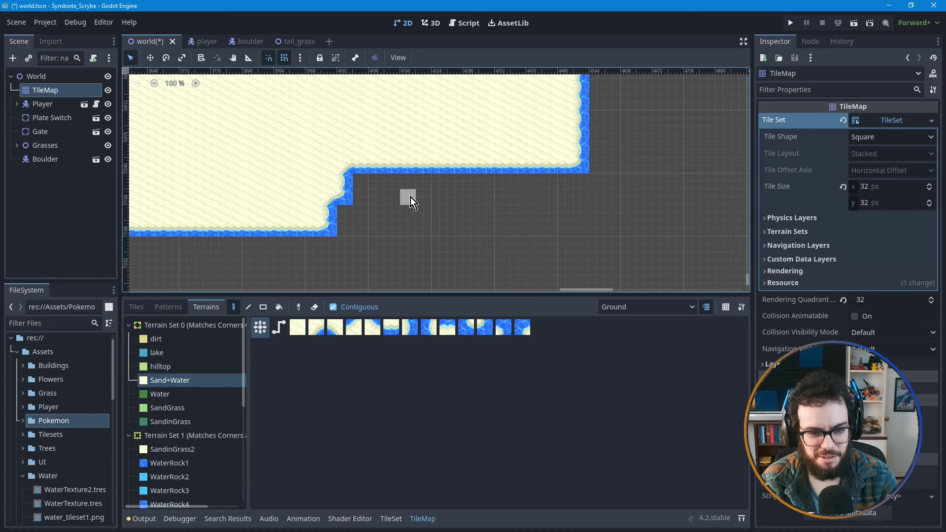
middle_click_drag(470, 182, 420, 186)
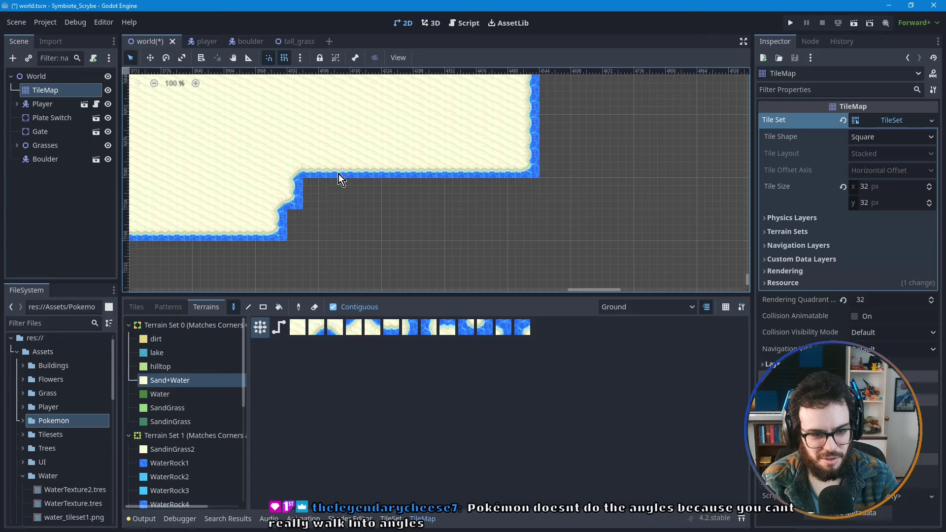
mouse_move(369, 173)
left_mouse_down()
mouse_move(296, 185)
mouse_move(408, 180)
mouse_move(398, 180)
left_mouse_up()
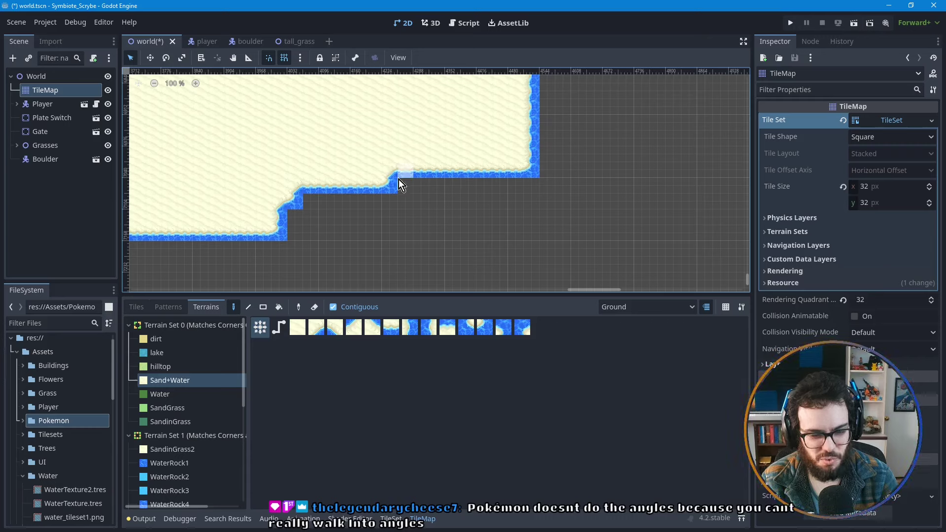
left_click(290, 200)
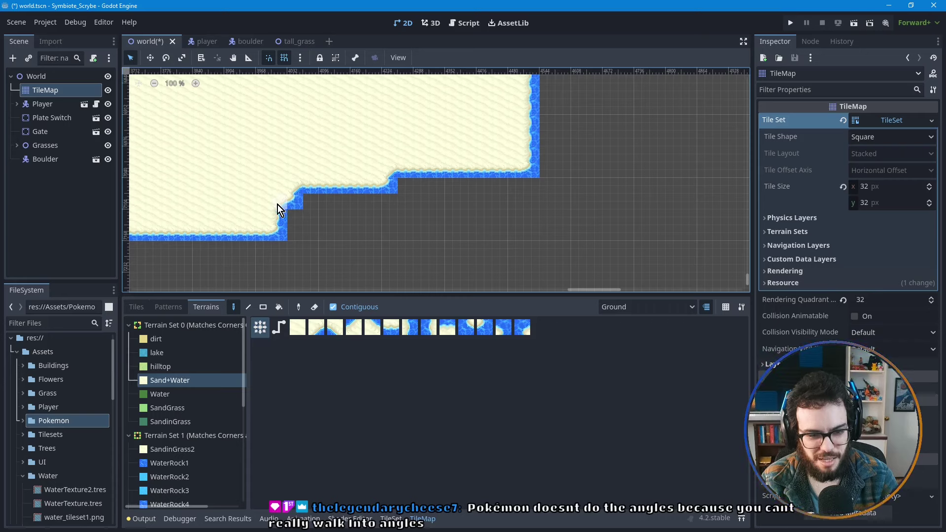
key("ctrl+z")
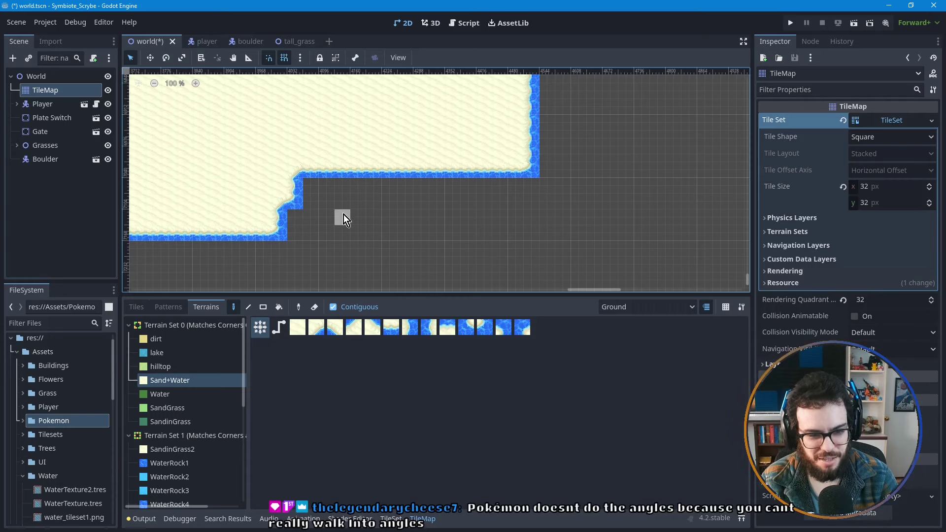
mouse_move(278, 236)
left_mouse_down()
mouse_move(298, 203)
mouse_move(297, 181)
left_mouse_up()
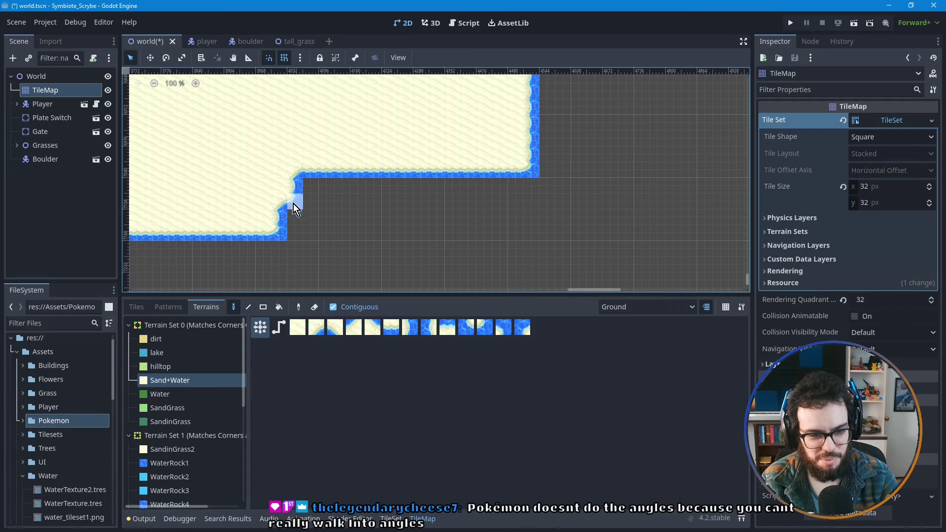
- Paint Sand+Water tiles up the next inner corner to the east so the shoreline rises there in staircase-like steps
scroll(411, 190, "up", 3)
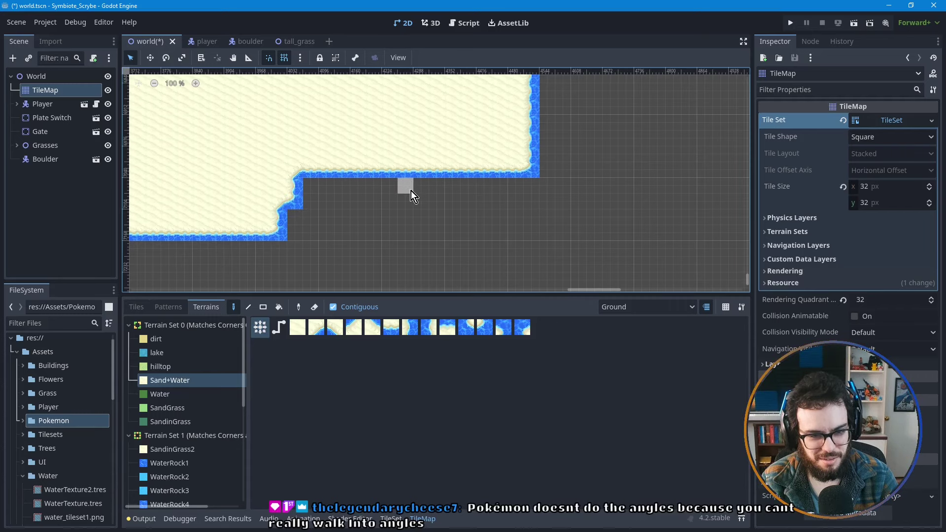
scroll(359, 227, "right", 6)
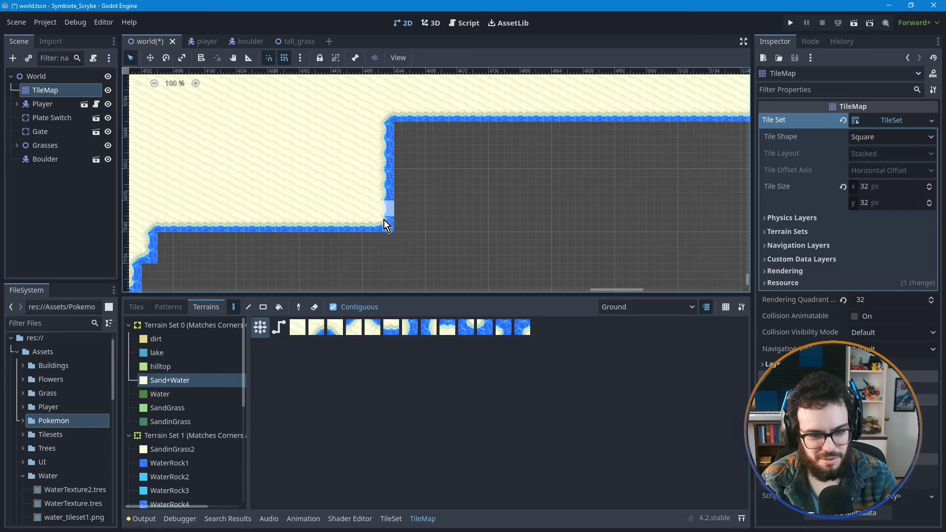
left_click(398, 193)
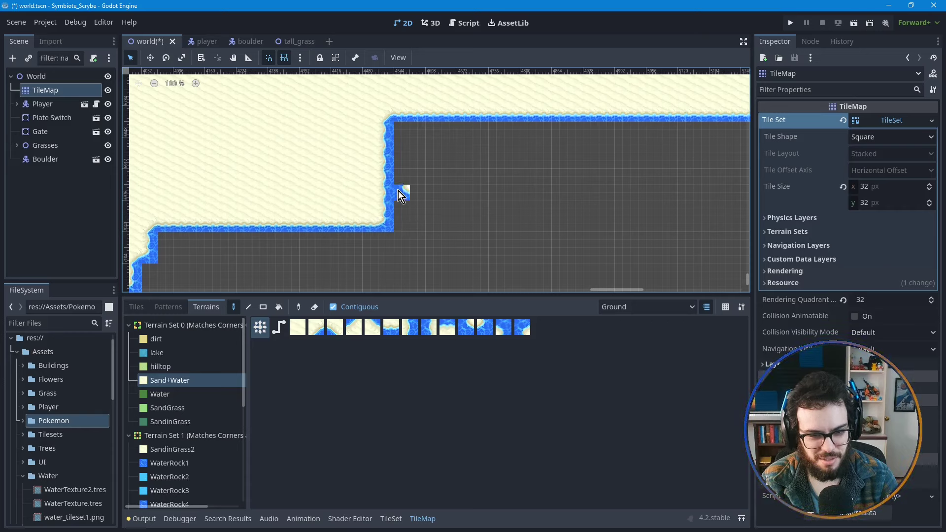
mouse_move(386, 192)
left_mouse_down()
mouse_move(401, 158)
mouse_move(401, 117)
left_mouse_up()
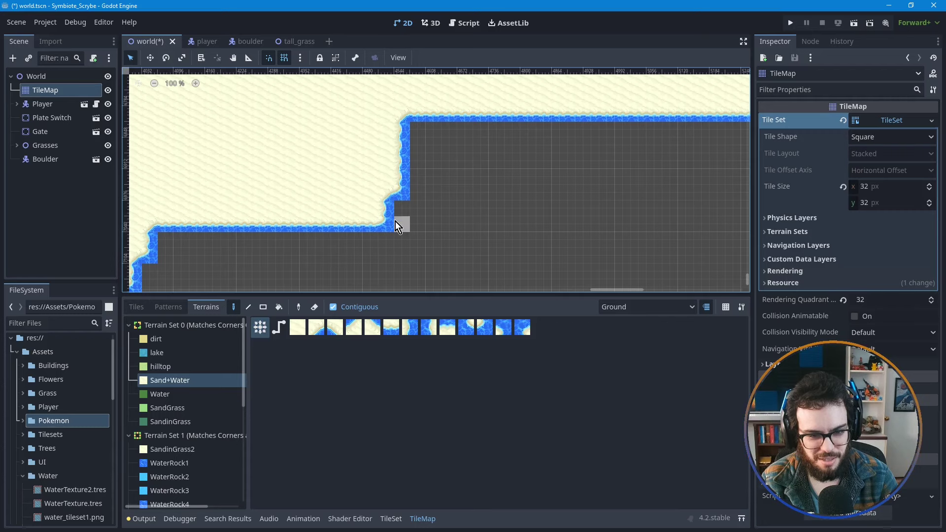
left_click_drag(415, 181, 424, 118)
scroll(485, 209, "right", 4)
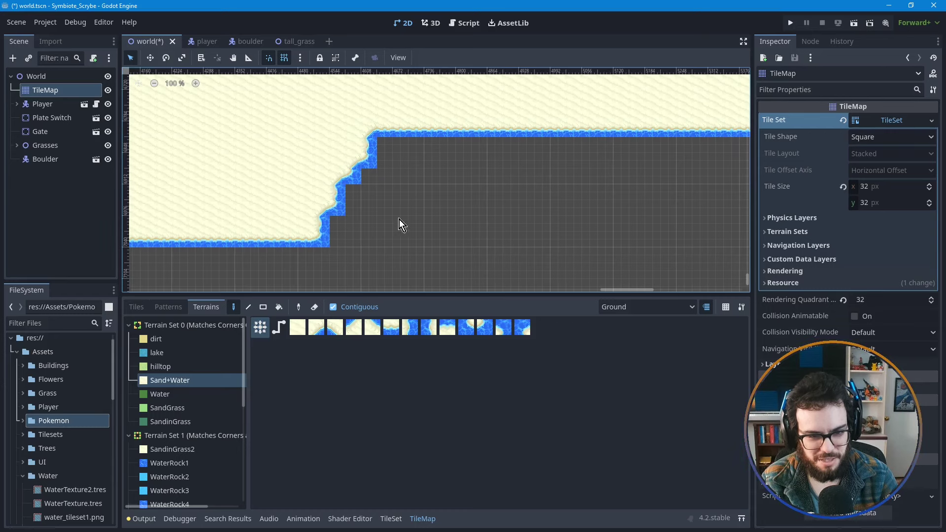
key("ctrl+z")
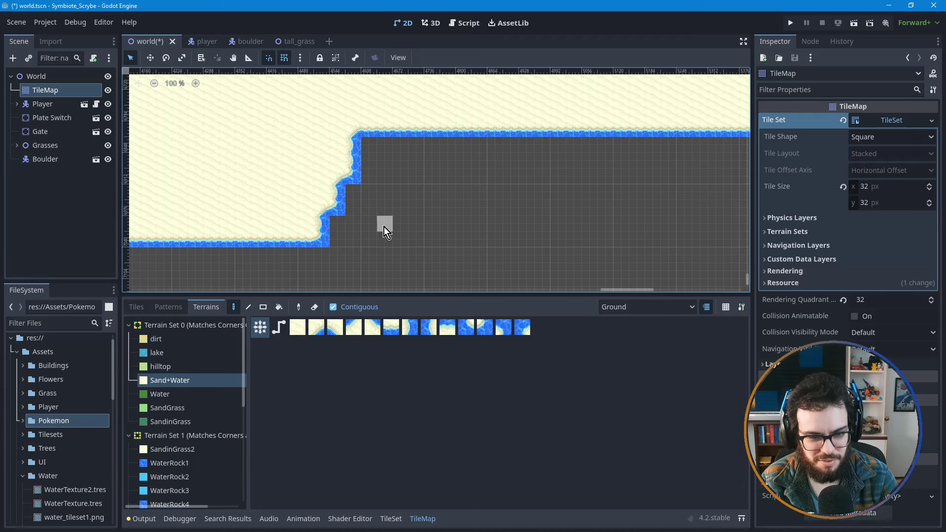
- Paint a small Sand+Water block, about five tiles wide, protruding south from the ledge between the two stepped corners
scroll(345, 230, "down", 2)
mouse_move(280, 257)
middle_mouse_down()
mouse_move(511, 243)
mouse_move(494, 247)
mouse_move(493, 204)
mouse_move(465, 235)
mouse_move(577, 247)
mouse_move(468, 237)
middle_mouse_up()
scroll(511, 243, "down", 1)
scroll(493, 204, "down", 1)
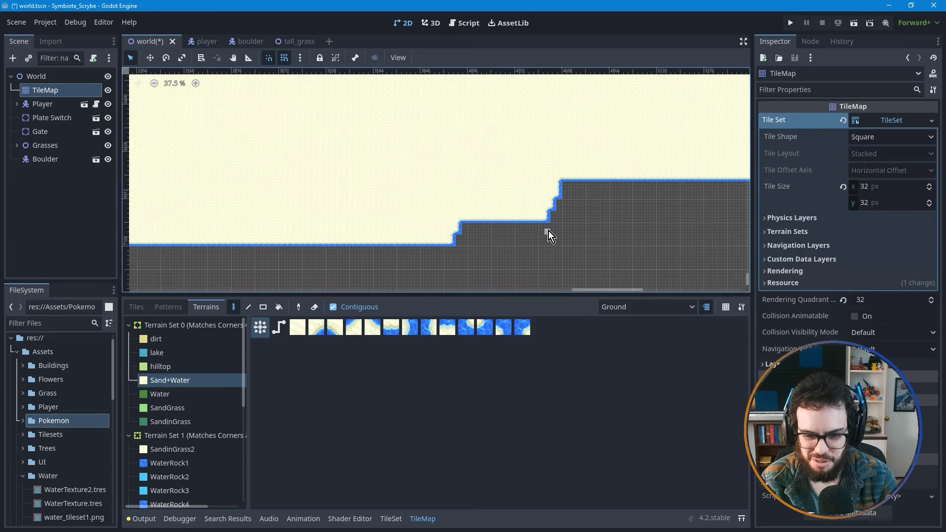
scroll(542, 222, "up", 1)
scroll(542, 219, "up", 5)
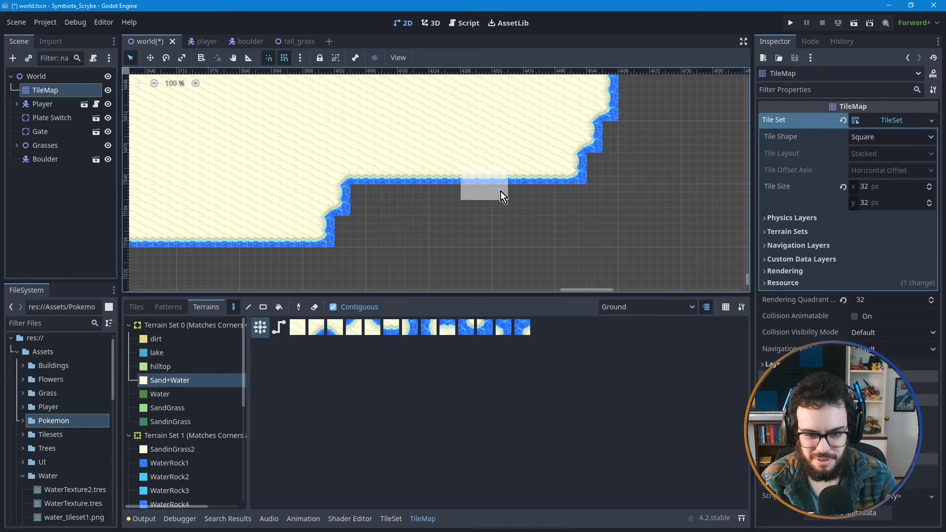
mouse_move(528, 201)
left_mouse_down()
mouse_move(522, 205)
mouse_move(529, 205)
left_mouse_up()
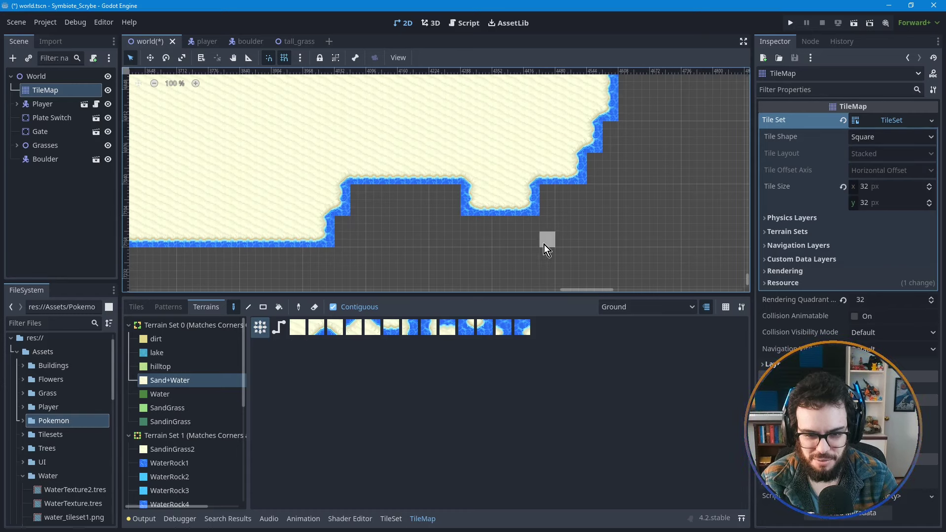
- Examine the shape of the stepped shoreline around the new protrusion and the corner east of it
scroll(591, 187, "right", 2)
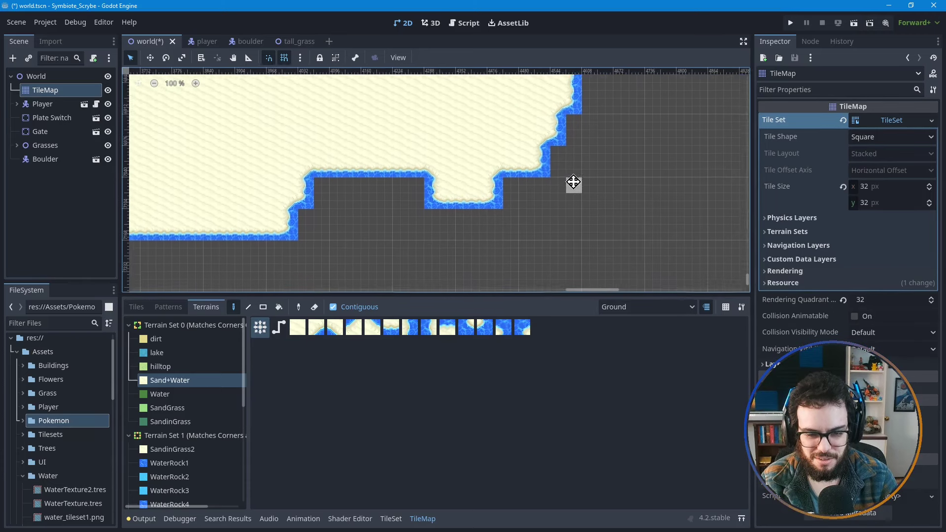
scroll(534, 235, "down", 3)
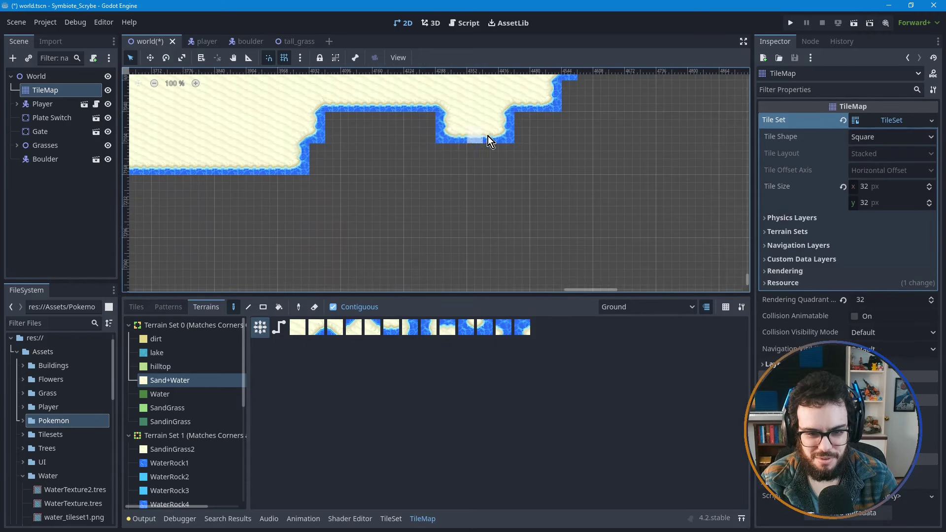
scroll(481, 133, "up", 4)
scroll(481, 133, "right", 1)
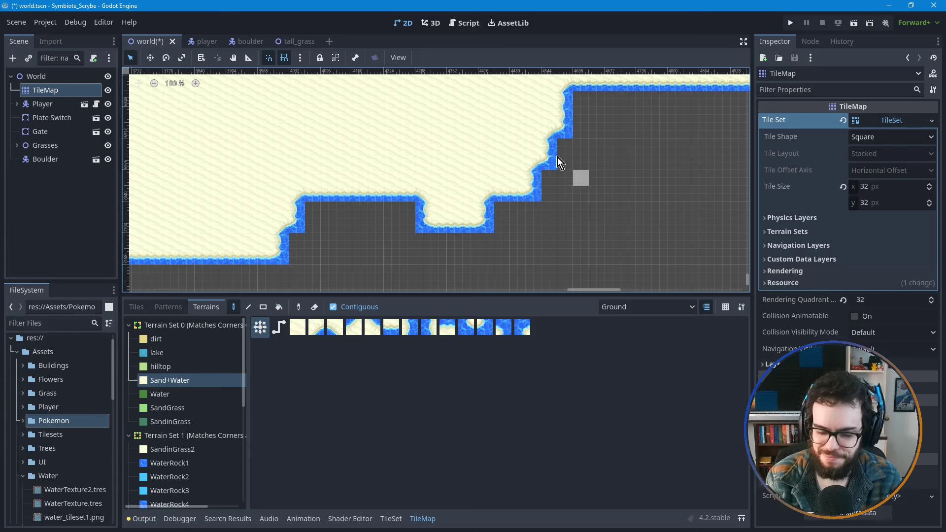
scroll(589, 146, "right", 5)
scroll(483, 169, "up", 3)
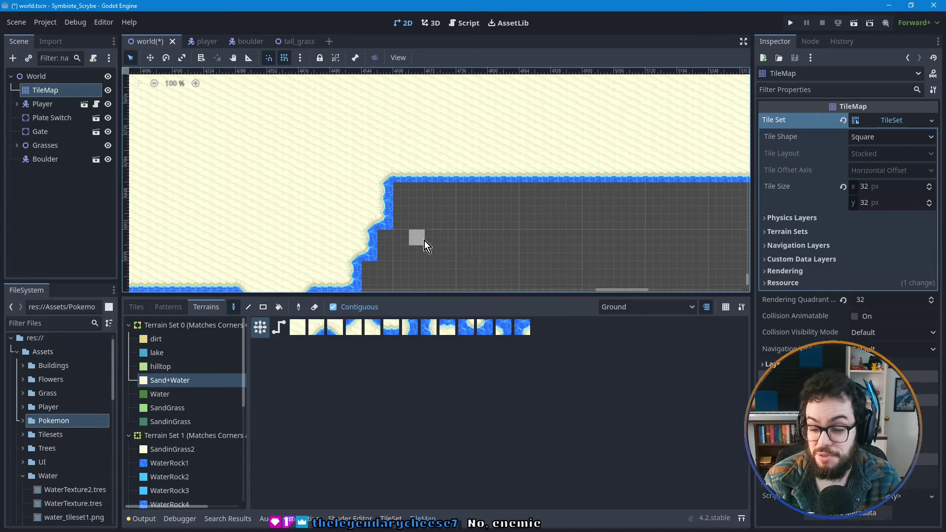
middle_click_drag(452, 247, 499, 186)
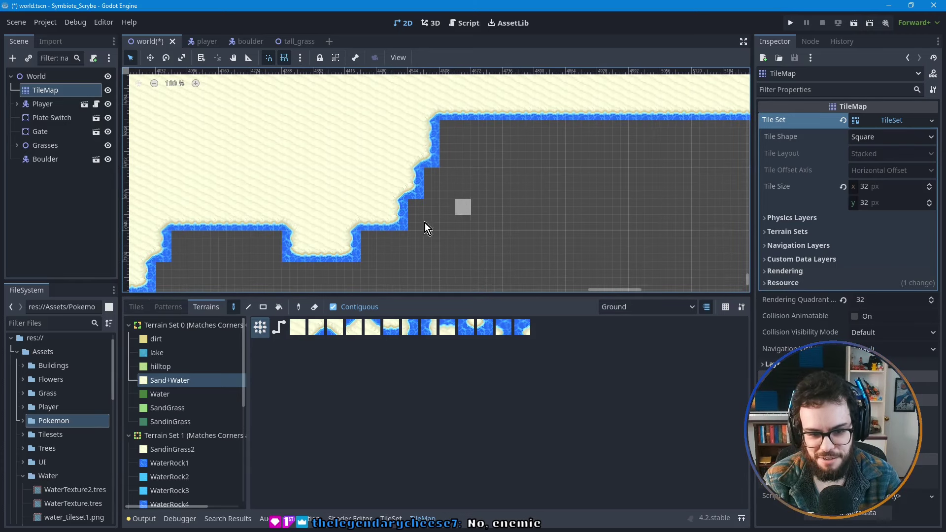
mouse_move(288, 263)
middle_mouse_down()
mouse_move(375, 239)
mouse_move(306, 256)
middle_mouse_up()
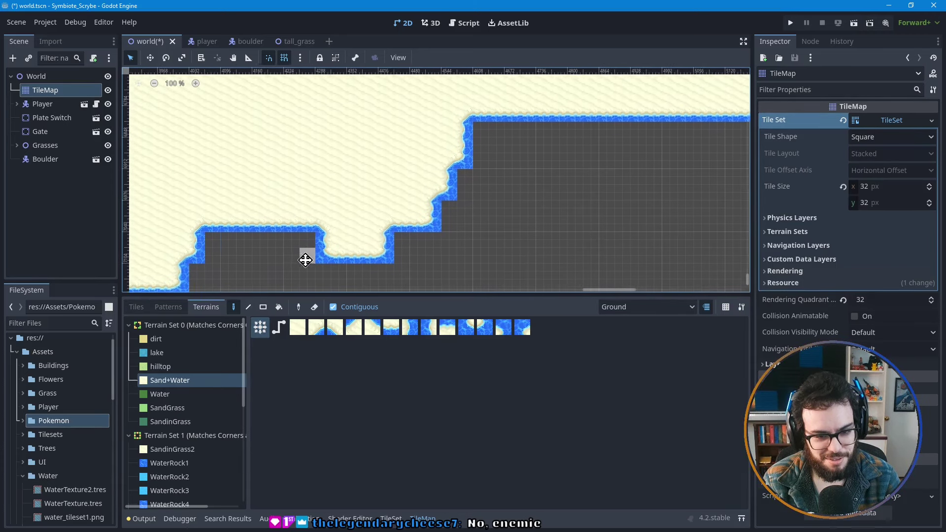
middle_click_drag(460, 206, 422, 213)
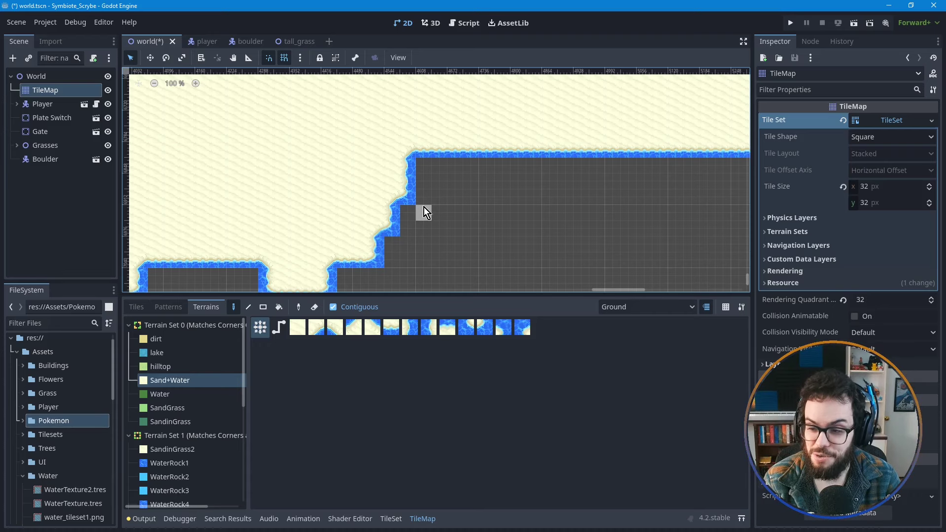
- Break up the straight shoreline of the eastern extension with shallow Sand+Water patches, starting at its inner corner and continuing farther east
scroll(455, 179, "up", 3)
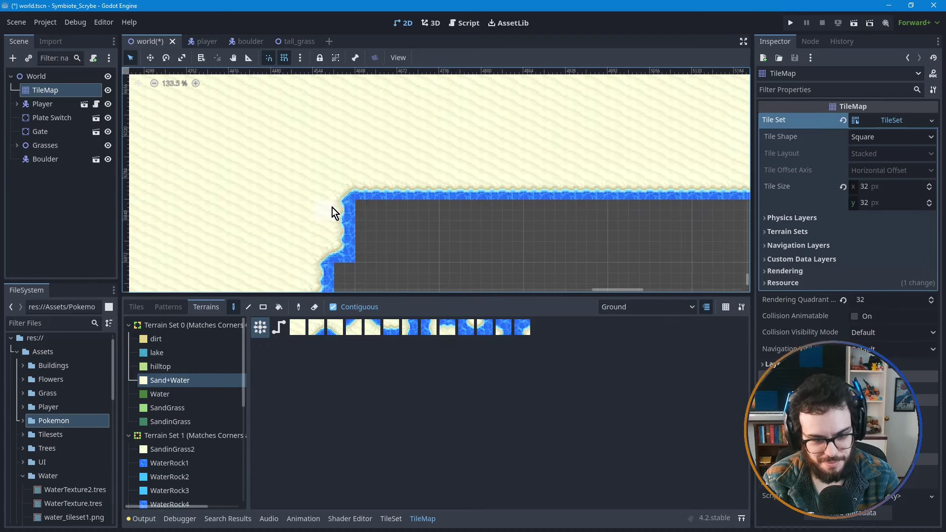
scroll(418, 262, "down", 2)
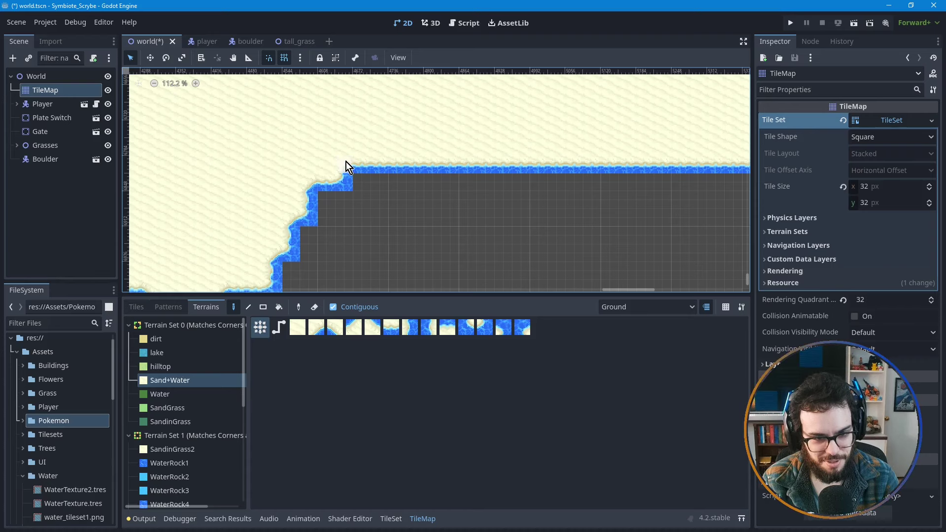
mouse_move(346, 162)
left_mouse_down()
mouse_move(367, 173)
mouse_move(513, 186)
mouse_move(342, 178)
left_mouse_up()
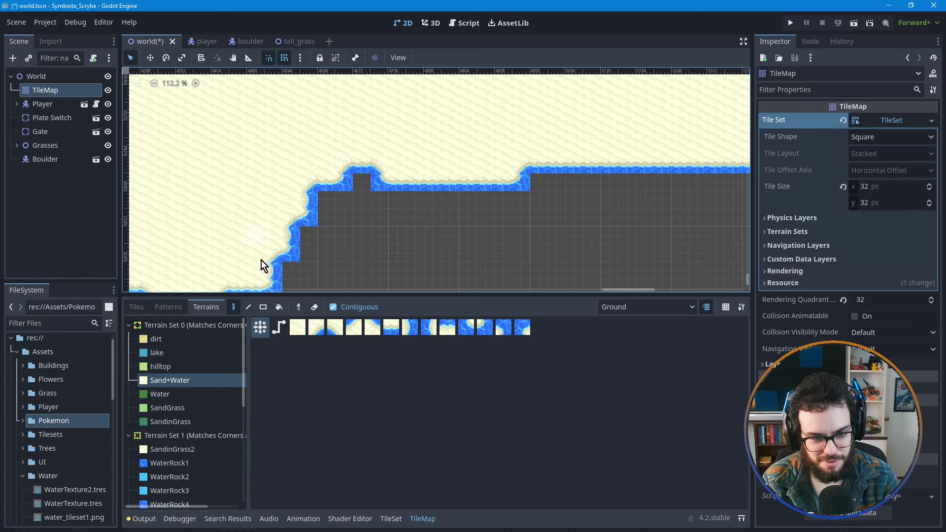
middle_click_drag(549, 213, 401, 222)
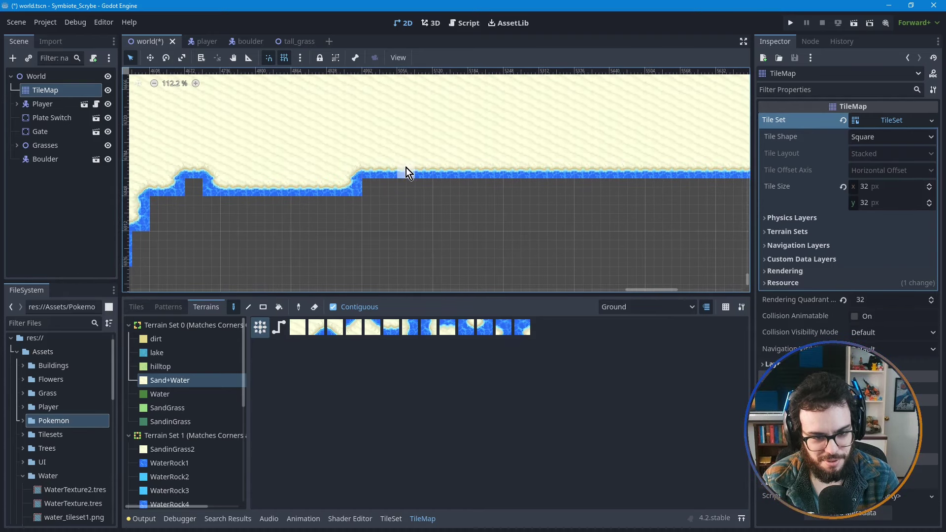
mouse_move(427, 174)
left_mouse_down()
mouse_move(478, 185)
mouse_move(628, 190)
left_mouse_up()
- Extend the small protrusion south with Sand+Water tiles and widen its southern end east and west into a T-shaped peninsula
middle_click_drag(579, 229, 440, 214)
scroll(361, 226, "down", 2)
middle_click_drag(361, 226, 332, 214)
middle_click_drag(599, 222, 424, 256)
mouse_move(360, 229)
middle_mouse_down()
mouse_move(418, 211)
mouse_move(719, 207)
middle_mouse_up()
mouse_move(336, 247)
middle_mouse_down()
mouse_move(463, 156)
mouse_move(392, 197)
mouse_move(422, 160)
middle_mouse_up()
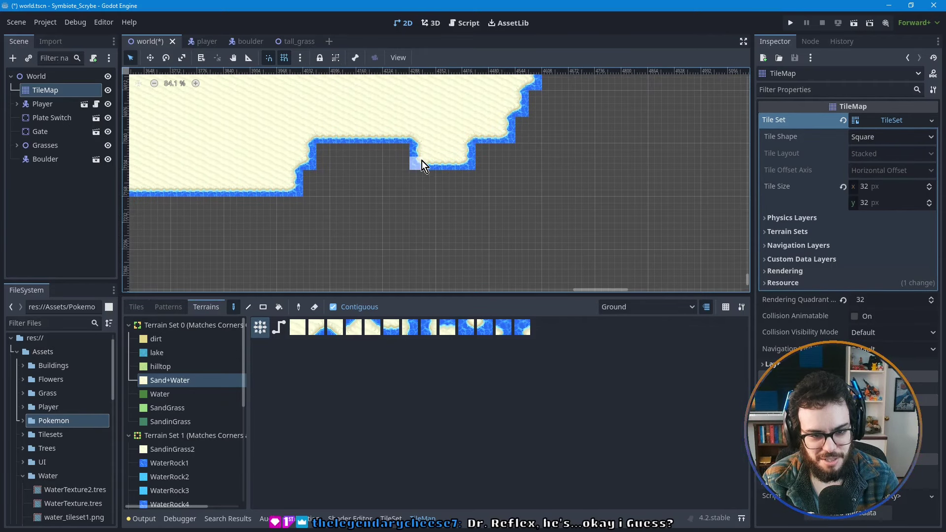
left_click(422, 161)
left_click_drag(418, 164, 473, 225)
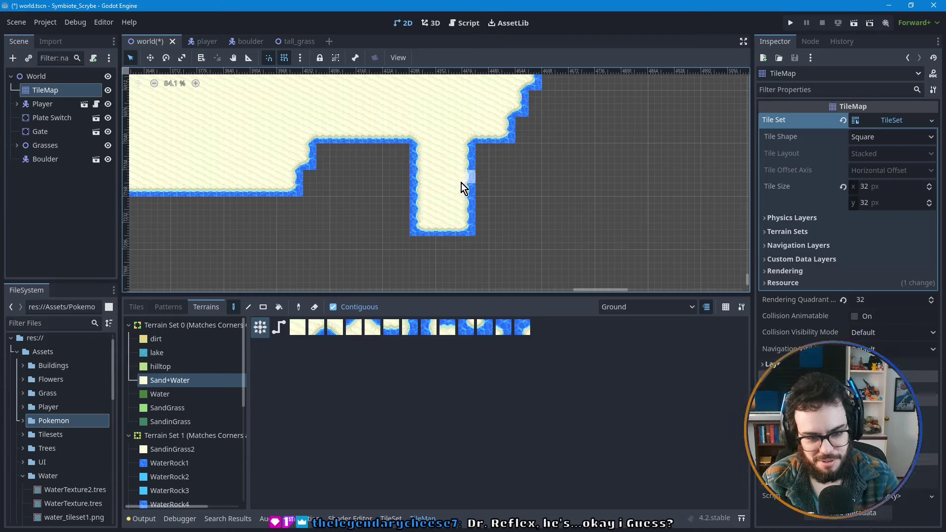
mouse_move(463, 175)
left_mouse_down()
mouse_move(528, 217)
mouse_move(525, 230)
left_mouse_up()
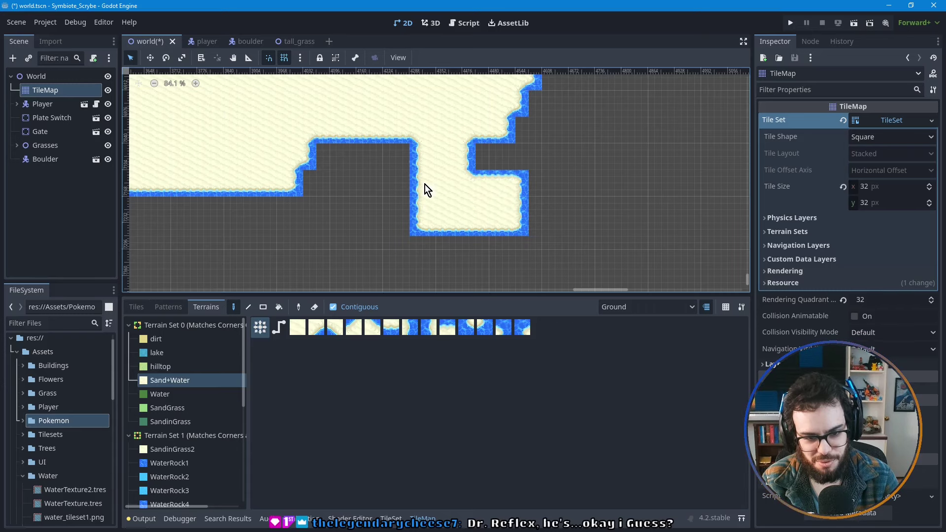
left_click_drag(425, 184, 370, 235)
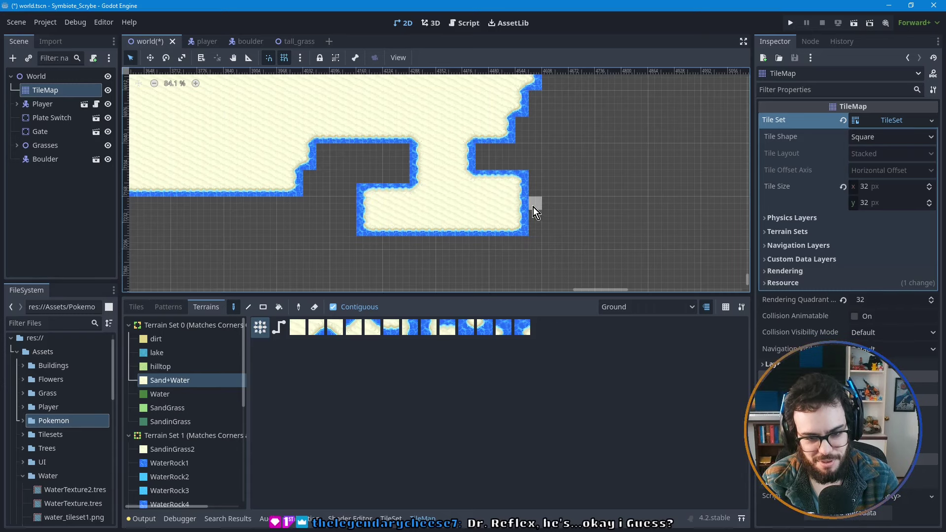
- Examine the whole sand strip against the existing maps, including its eastern end and the straight shoreline west of the peninsula
mouse_move(534, 207)
middle_mouse_down()
mouse_move(452, 199)
mouse_move(428, 213)
mouse_move(528, 201)
middle_mouse_up()
scroll(434, 211, "down", 1)
scroll(557, 205, "down", 2)
middle_click_drag(562, 143, 454, 70)
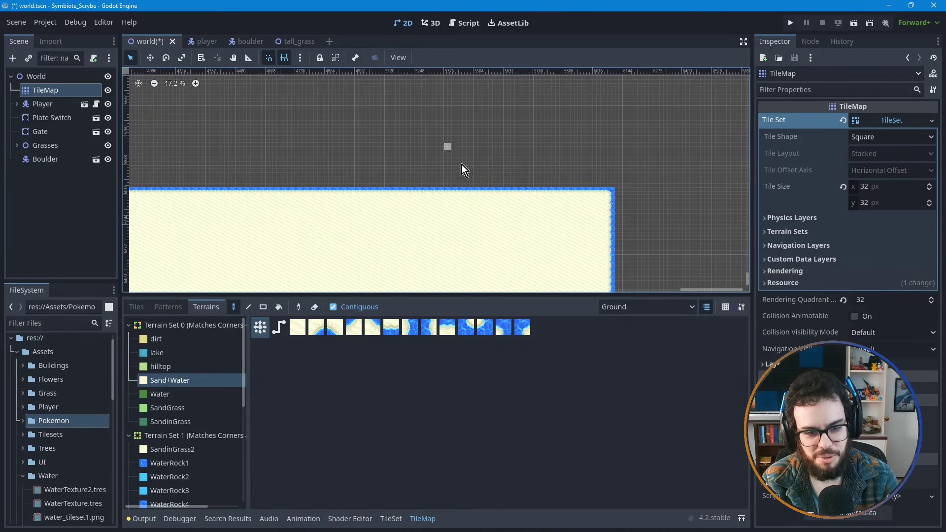
scroll(478, 191, "down", 12)
scroll(452, 187, "down", 2)
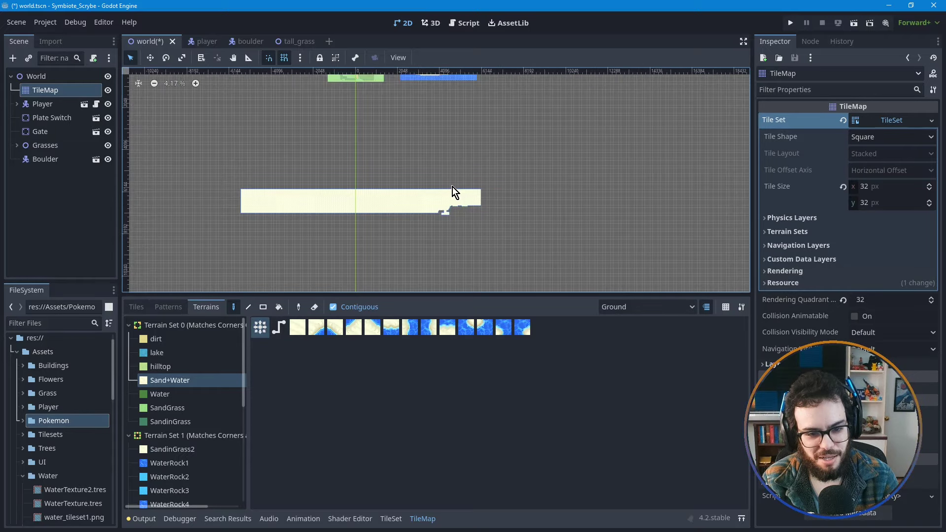
scroll(452, 187, "down", 3)
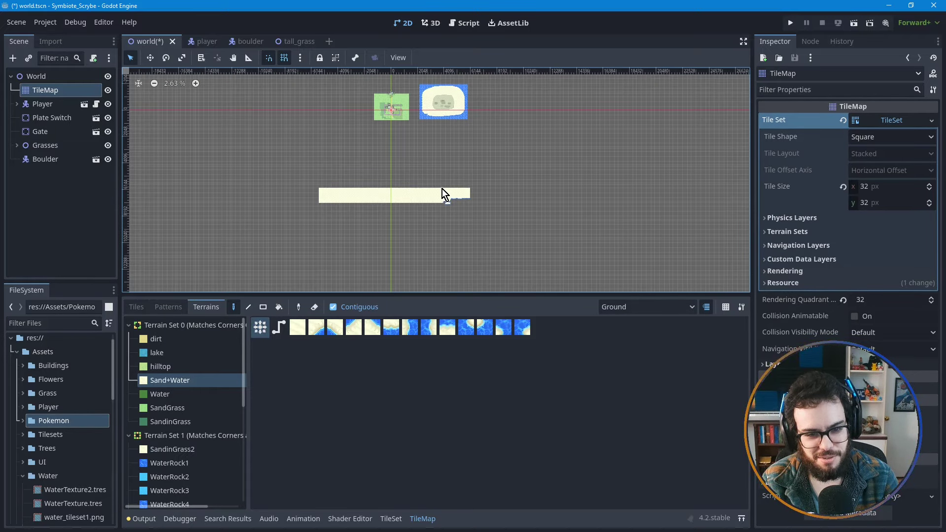
scroll(455, 198, "up", 3)
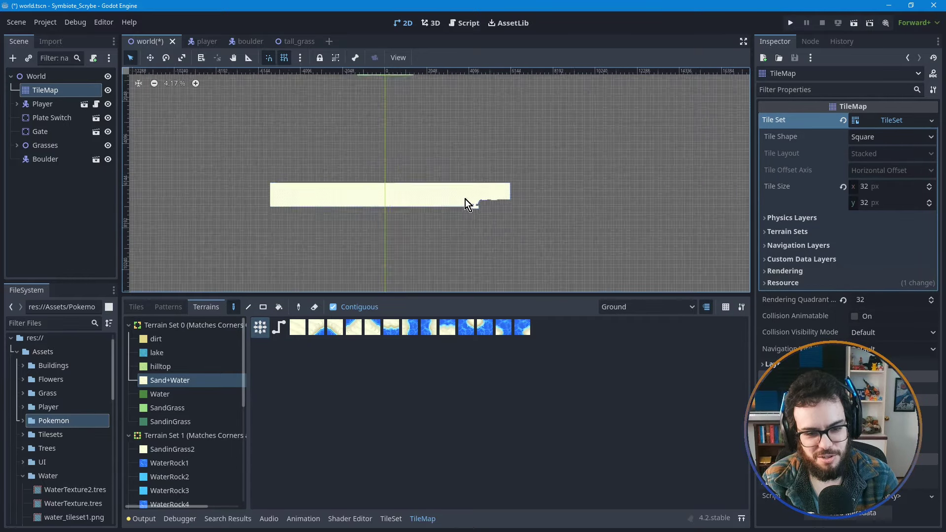
scroll(462, 199, "up", 9)
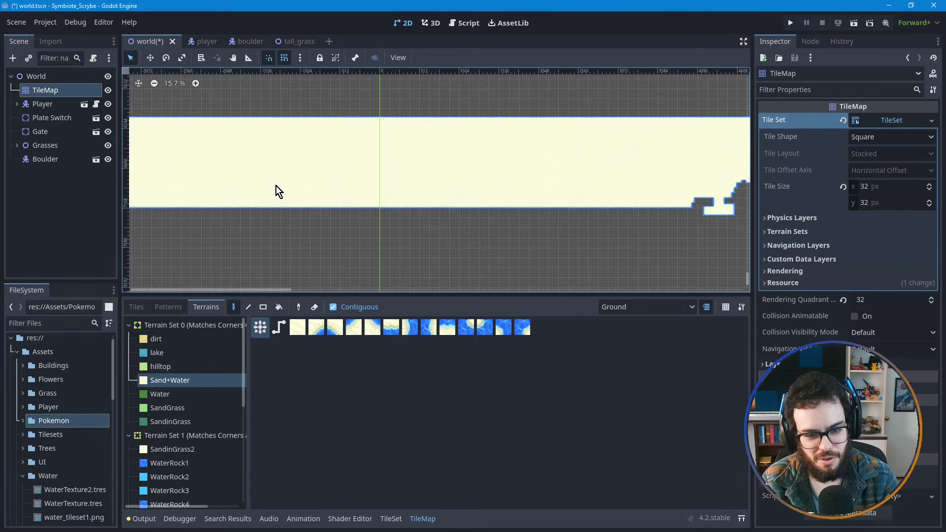
- Examine the sand strip up close from its western end to its eastern end, including the straight southern shoreline and the peninsula
scroll(276, 191, "up", 2)
middle_click_drag(276, 191, 475, 199)
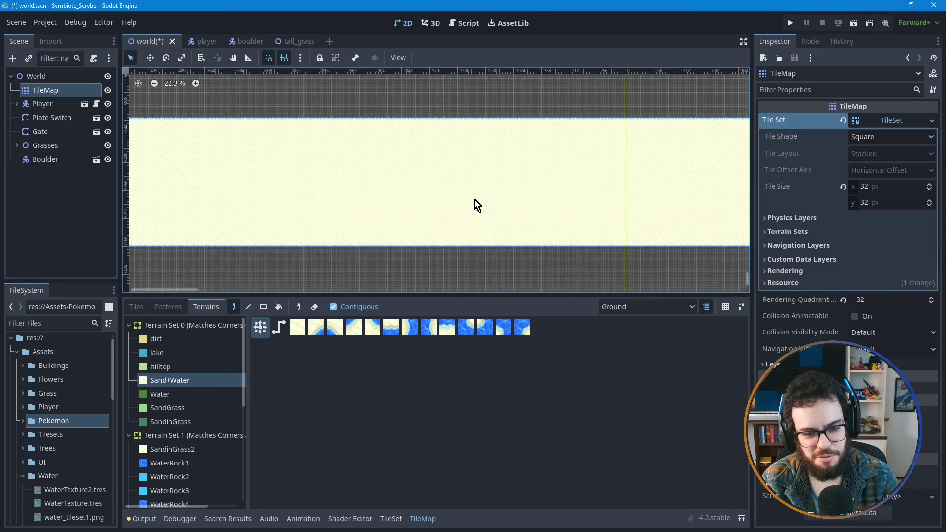
scroll(493, 202, "up", 1)
scroll(607, 205, "right", 3)
middle_click_drag(623, 205, 327, 204)
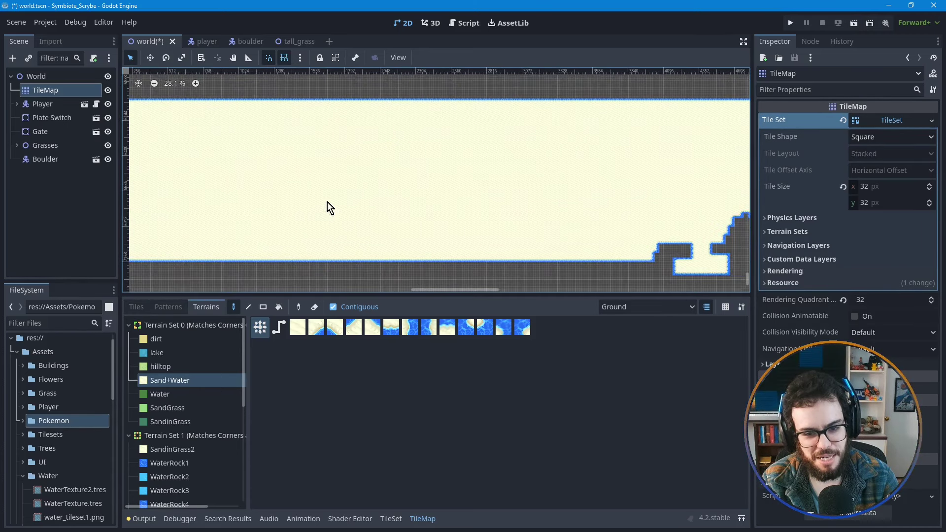
scroll(439, 171, "right", 4)
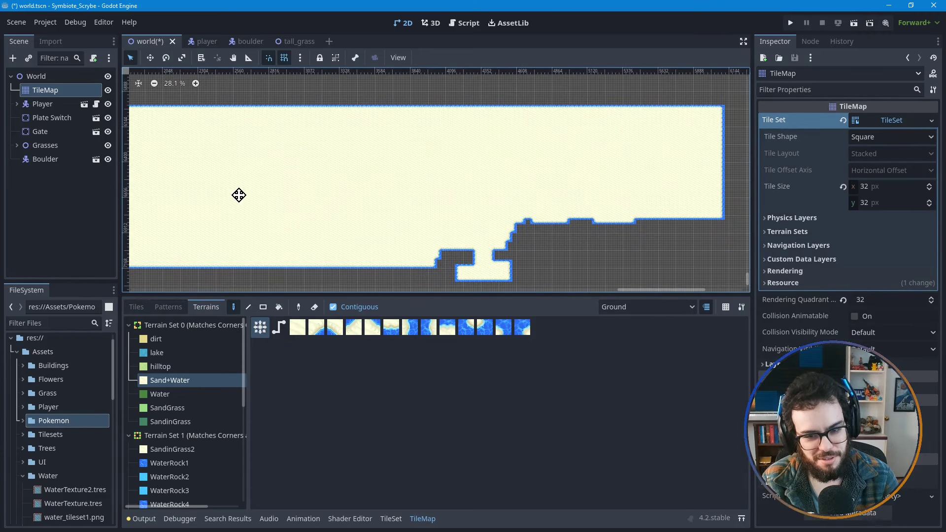
middle_click_drag(238, 197, 452, 192)
scroll(400, 185, "left", 2)
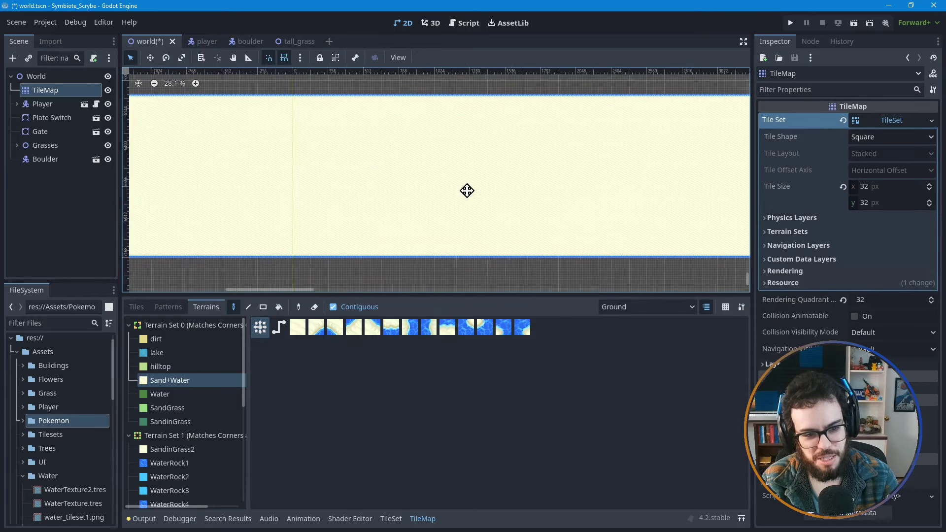
scroll(560, 205, "left", 6)
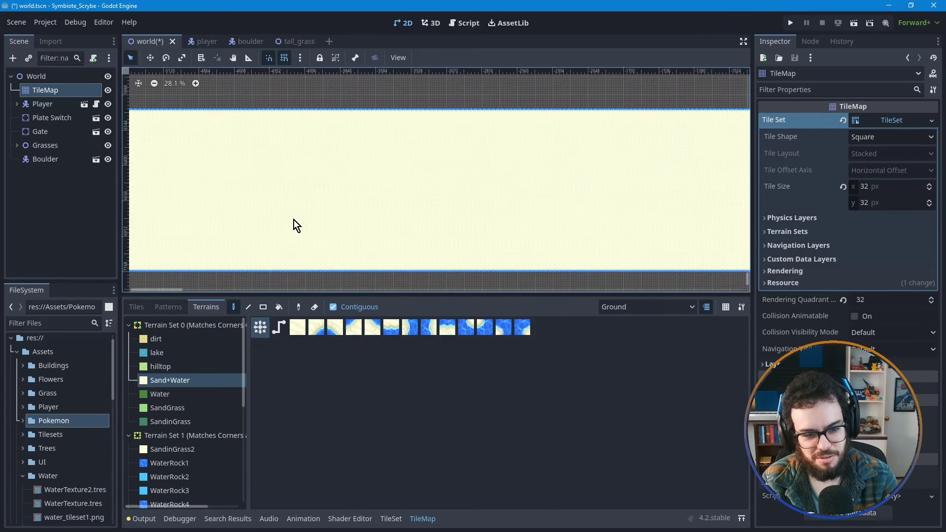
scroll(640, 207, "left", 4)
scroll(509, 192, "right", 4)
scroll(654, 192, "right", 10)
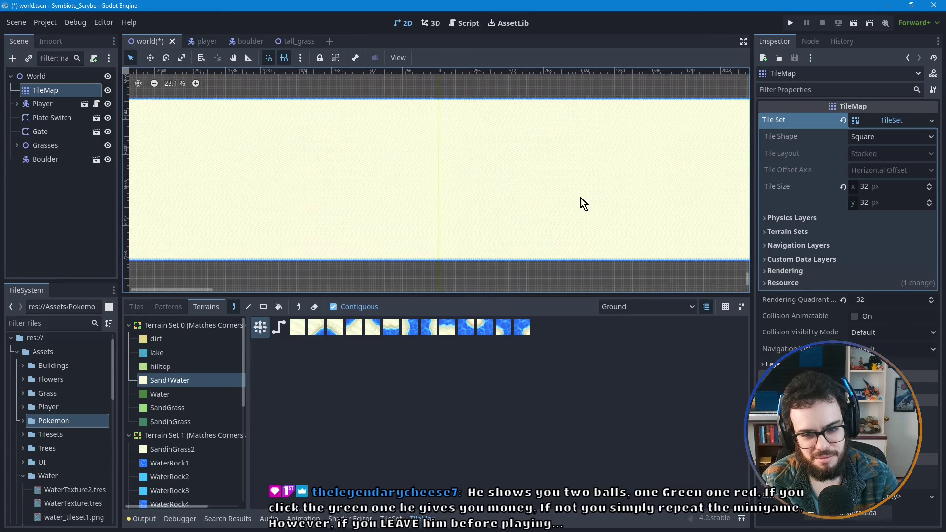
scroll(410, 201, "right", 1)
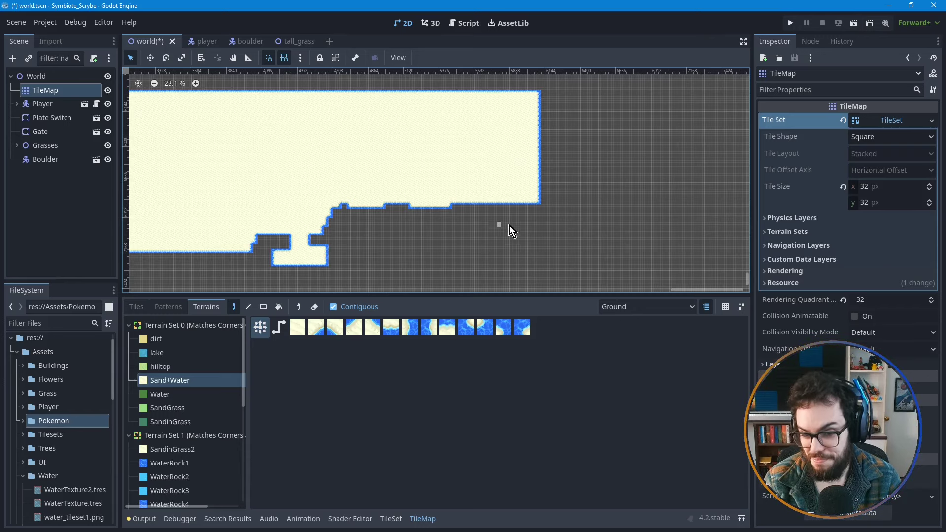
- Add a filled Sand+Water rectangle projecting east from the strip's eastern edge, starting just above its southeast corner
scroll(549, 207, "up", 4)
middle_click_drag(553, 206, 420, 248)
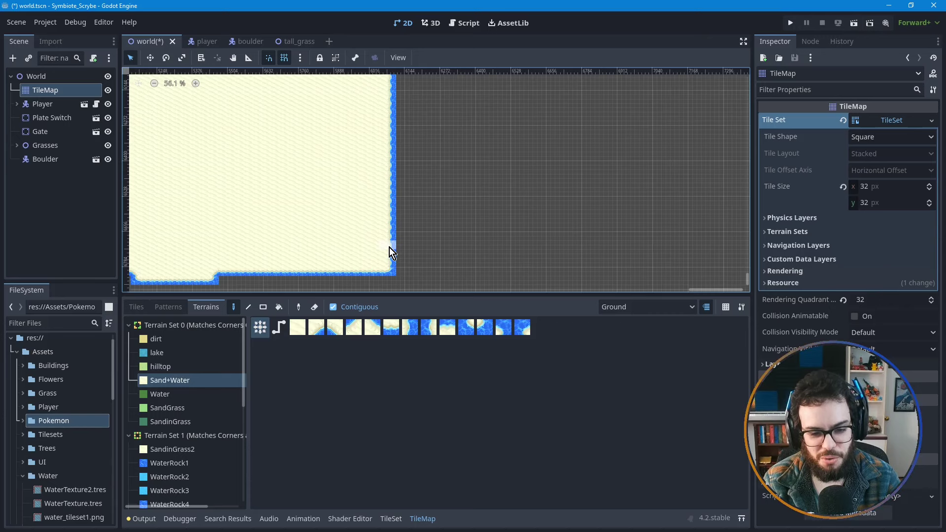
left_click_drag(389, 247, 546, 146, "shift")
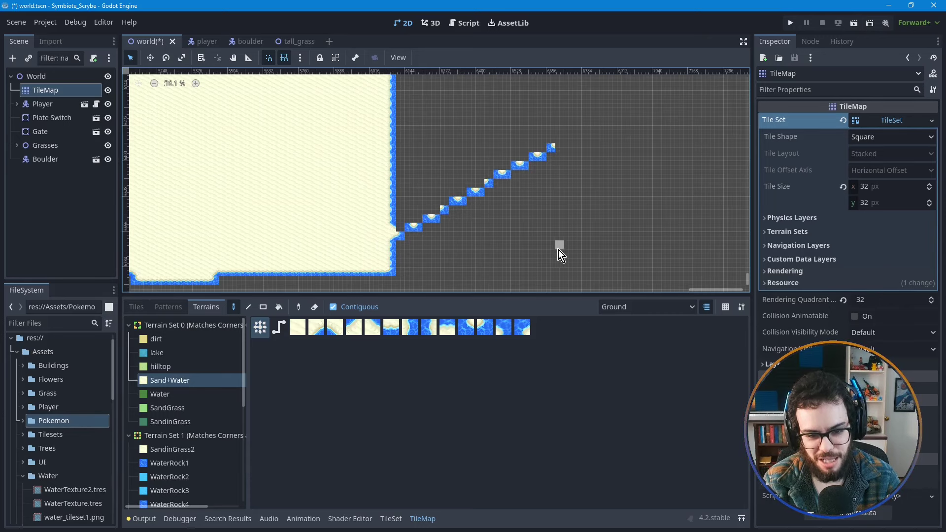
key("ctrl+z")
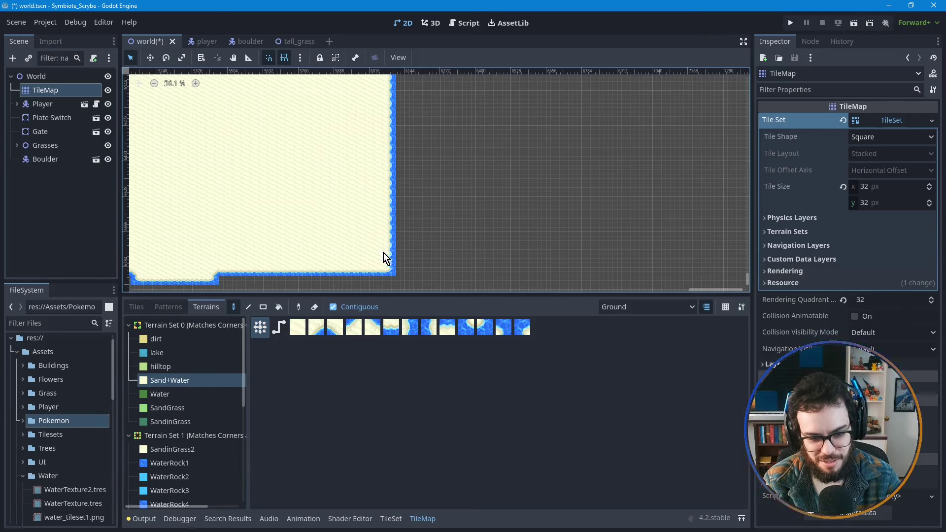
left_click_drag(384, 253, 531, 156, "ctrl+shift")
scroll(583, 172, "down", 3)
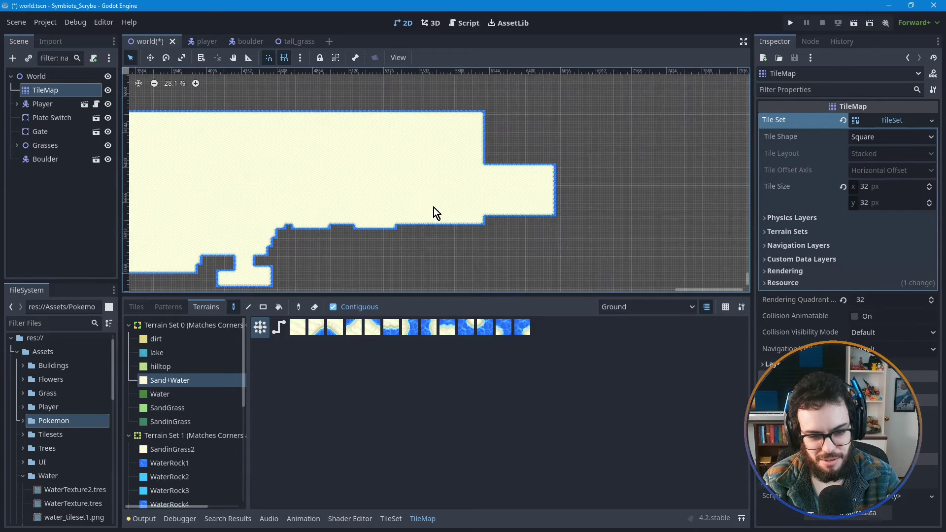
- Close the tall_grass scene and fill a large Sand+Water rectangle extending east and north from the strip's new eastern projection
scroll(342, 236, "down", 2)
middle_click_drag(349, 194, 333, 292)
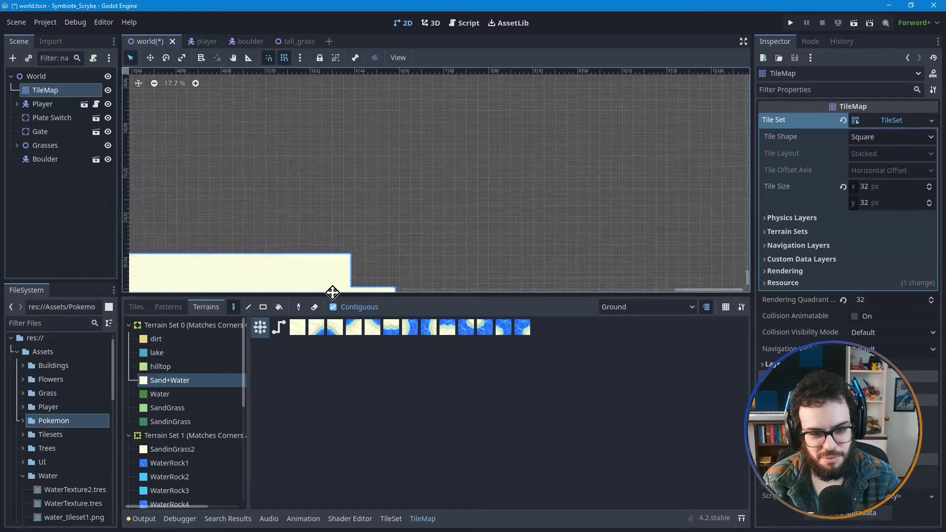
left_click(321, 41)
scroll(366, 146, "down", 1)
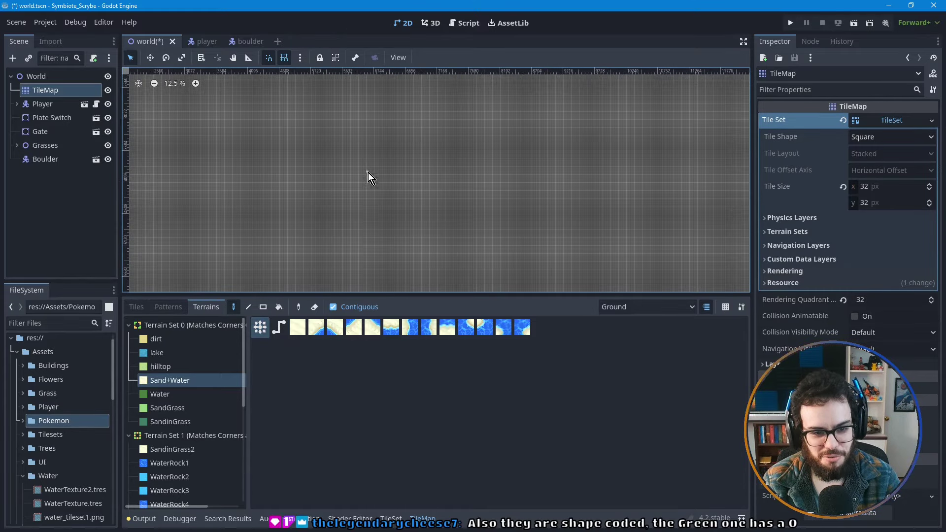
scroll(369, 176, "down", 1)
middle_click_drag(389, 205, 434, 153)
scroll(433, 153, "down", 2)
middle_click_drag(369, 126, 406, 224)
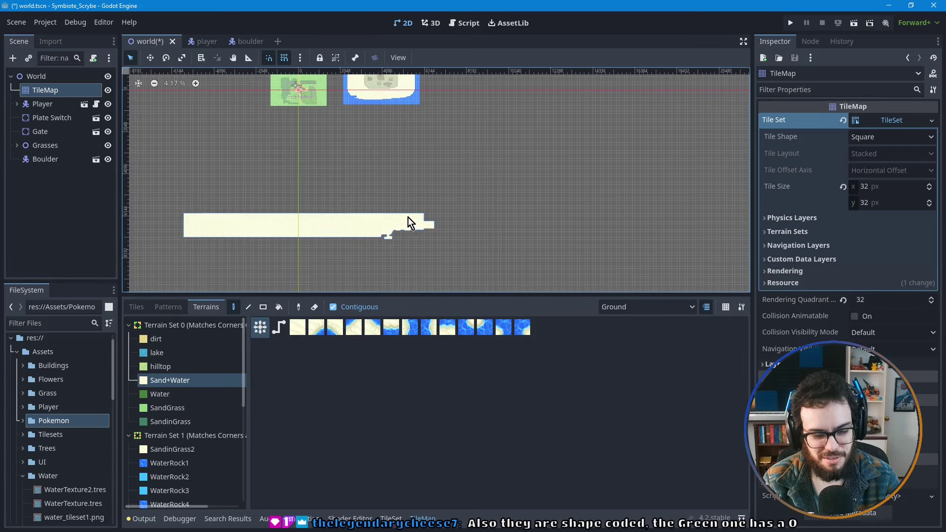
scroll(434, 226, "up", 1)
left_click_drag(431, 225, 613, 162)
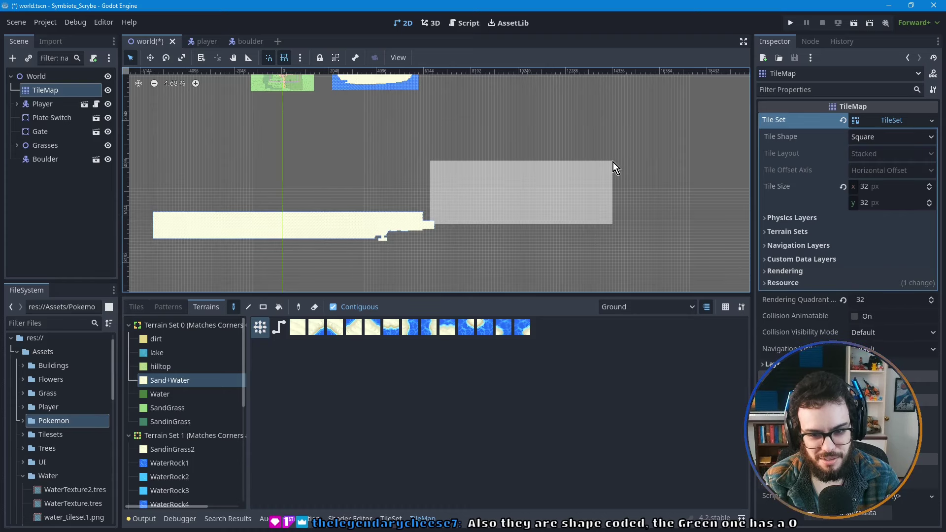
middle_click_drag(629, 170, 607, 220)
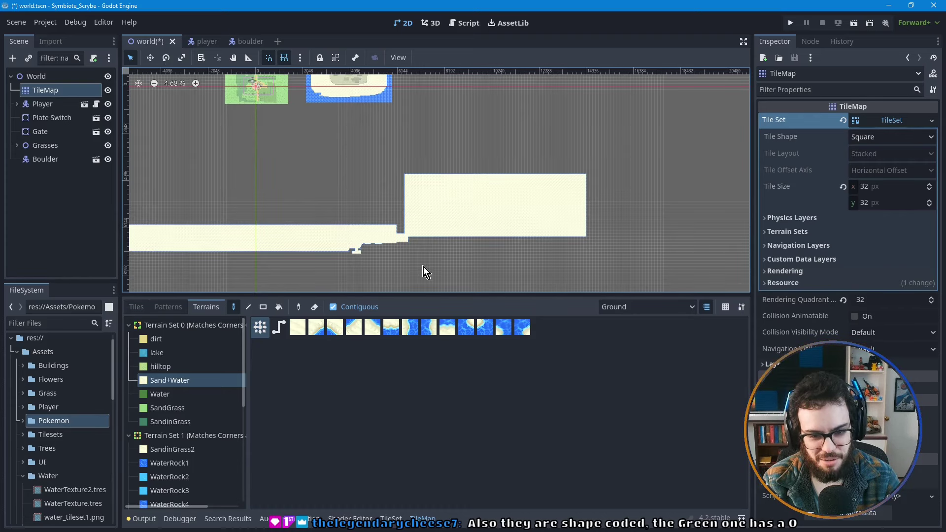
- Fill the area north of the original strip with Sand+Water, level with the large eastern rectangle's top and reaching almost to the western end
middle_click_drag(424, 267, 444, 231)
left_click_drag(436, 215, 342, 153)
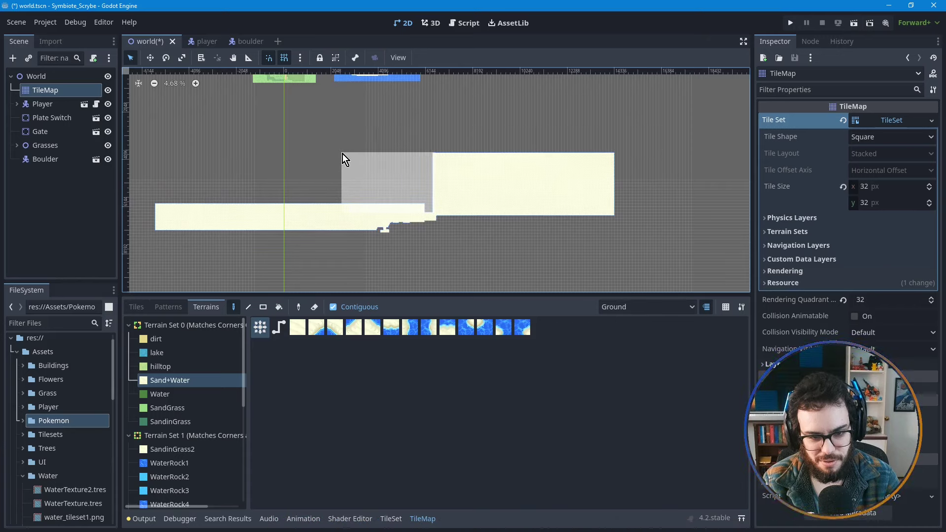
left_click_drag(356, 203, 159, 154)
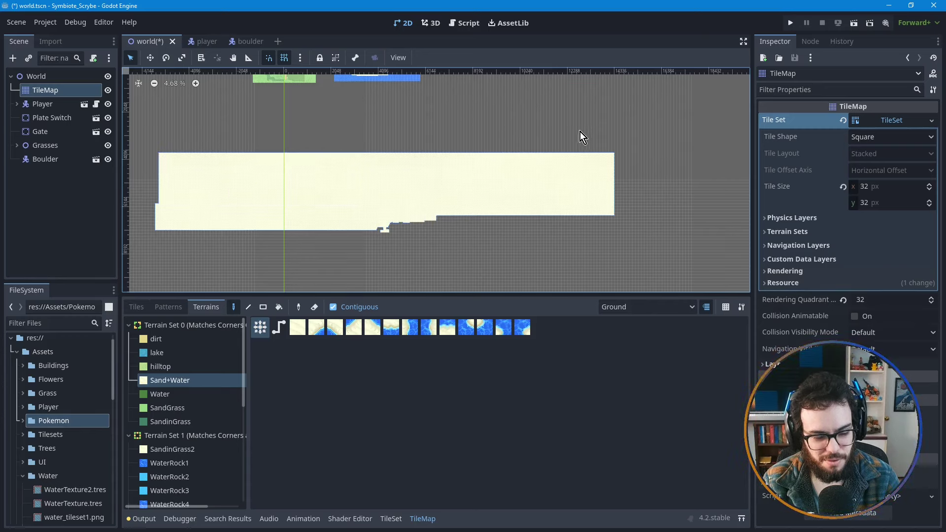
- Fill a tall Sand+Water block farther east, reaching north past the existing maps, and join it to the strip with a horizontal band
scroll(397, 173, "down", 4)
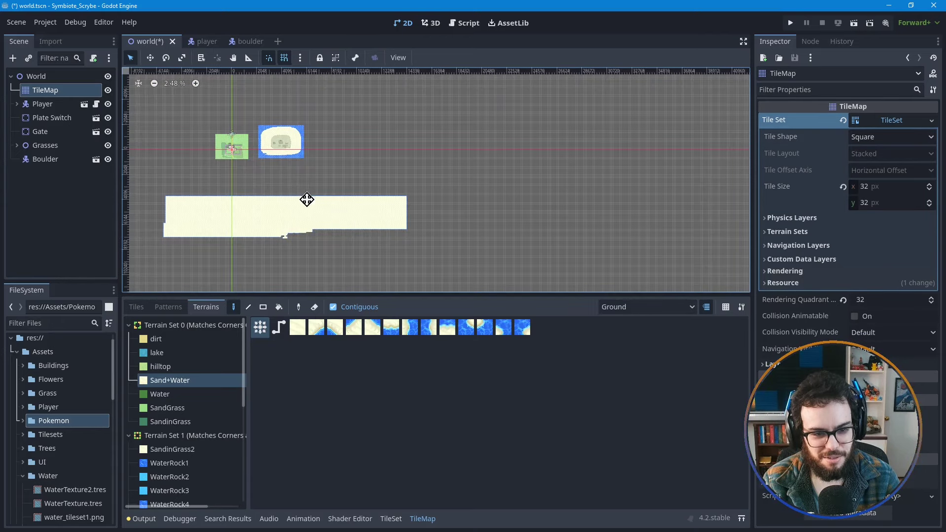
middle_click_drag(301, 199, 421, 204)
middle_click_drag(522, 209, 440, 209)
scroll(447, 220, "up", 1)
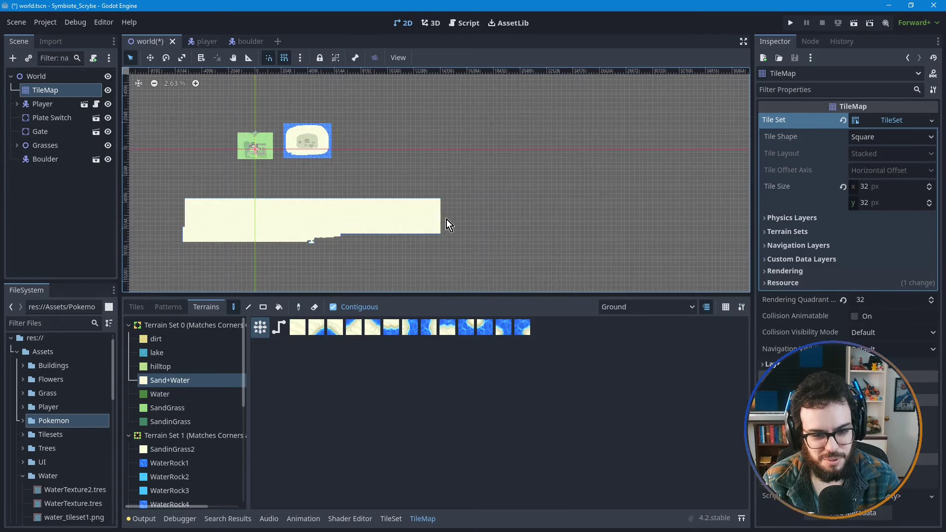
scroll(423, 203, "down", 3)
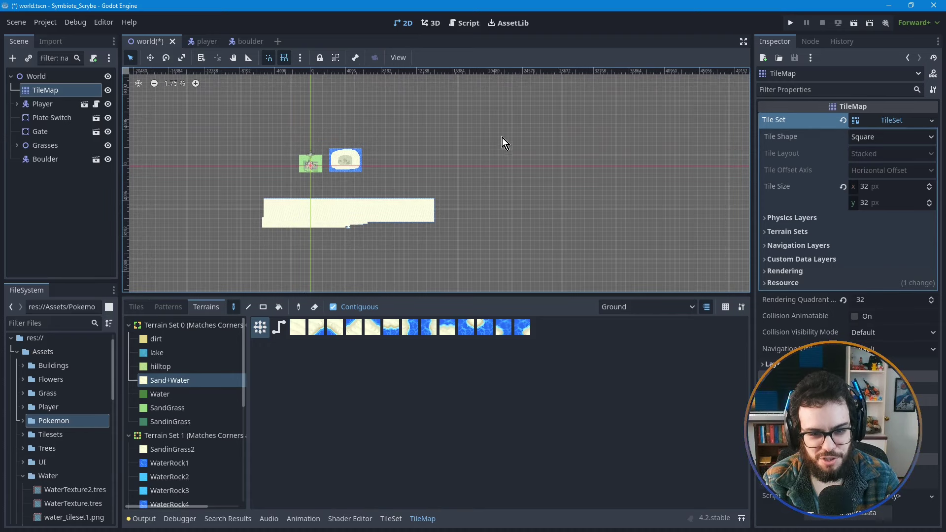
left_click_drag(519, 126, 482, 220)
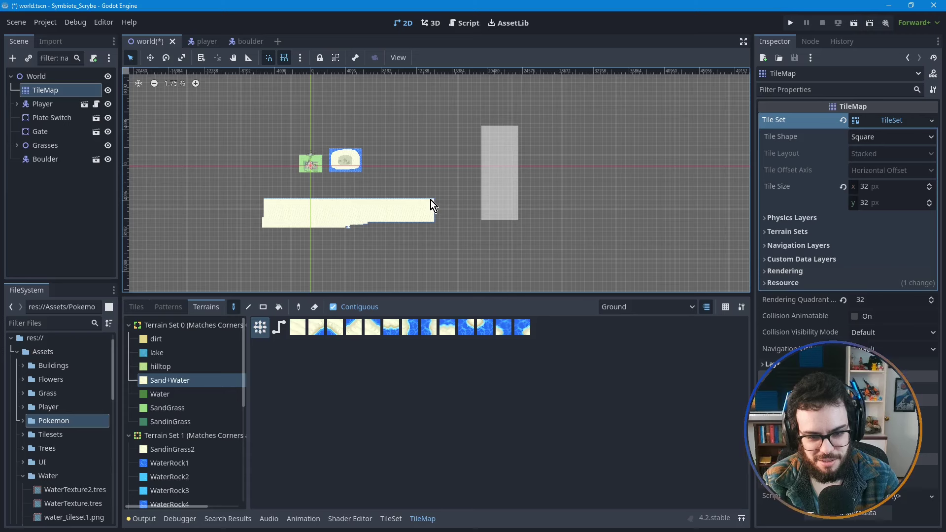
scroll(433, 202, "up", 1)
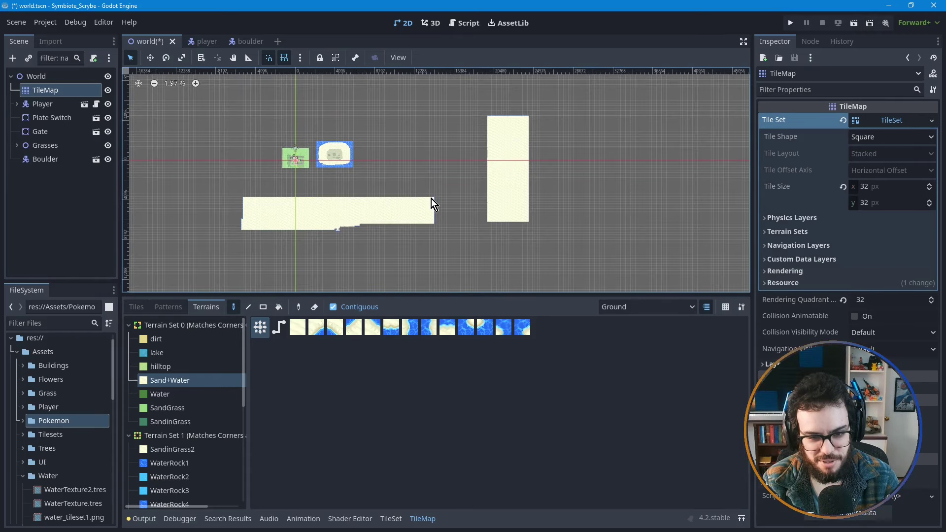
left_click_drag(431, 200, 501, 222)
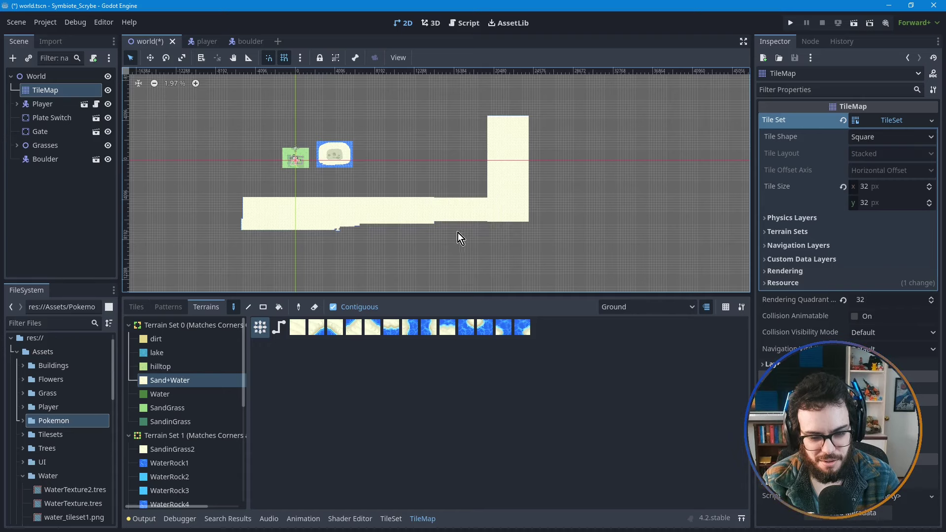
- Extend the Sand+Water strip far to the west and raise a tall block running north from its new western end
middle_click_drag(497, 152, 645, 162)
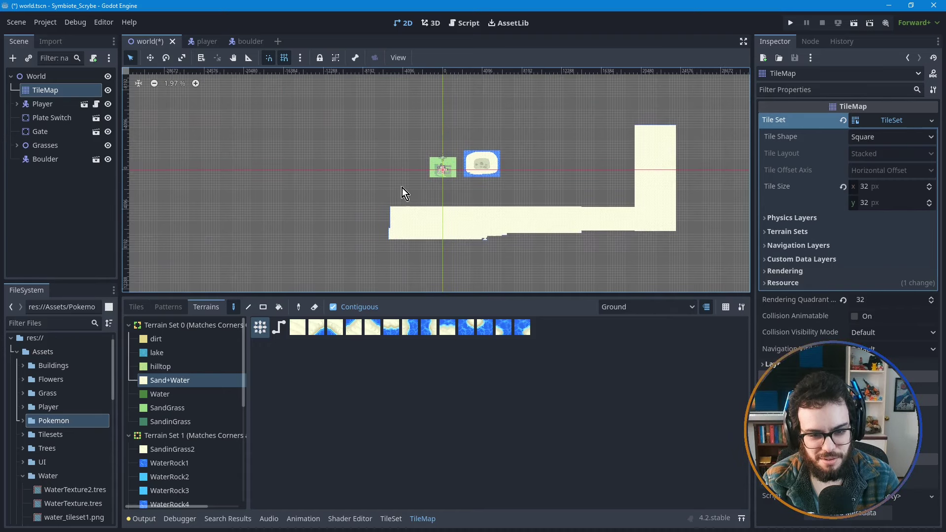
middle_click_drag(315, 219, 365, 220)
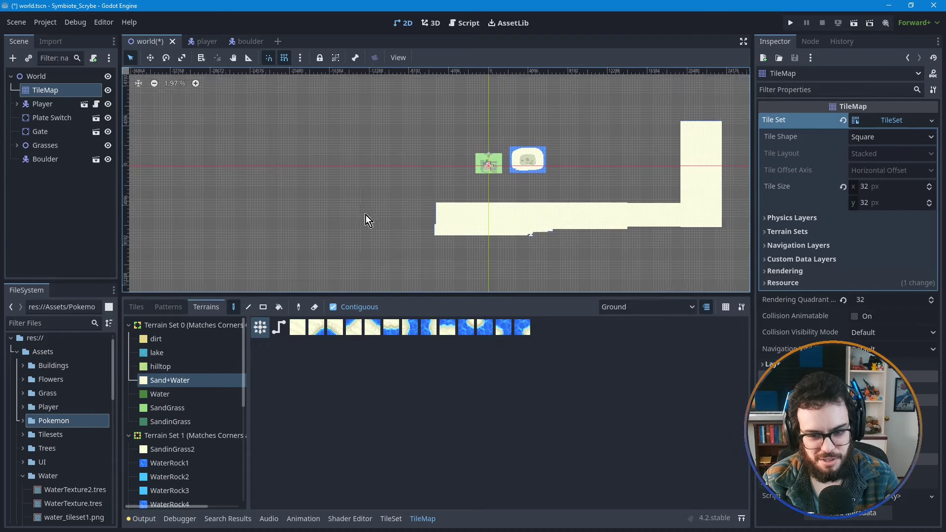
left_click_drag(437, 235, 320, 199)
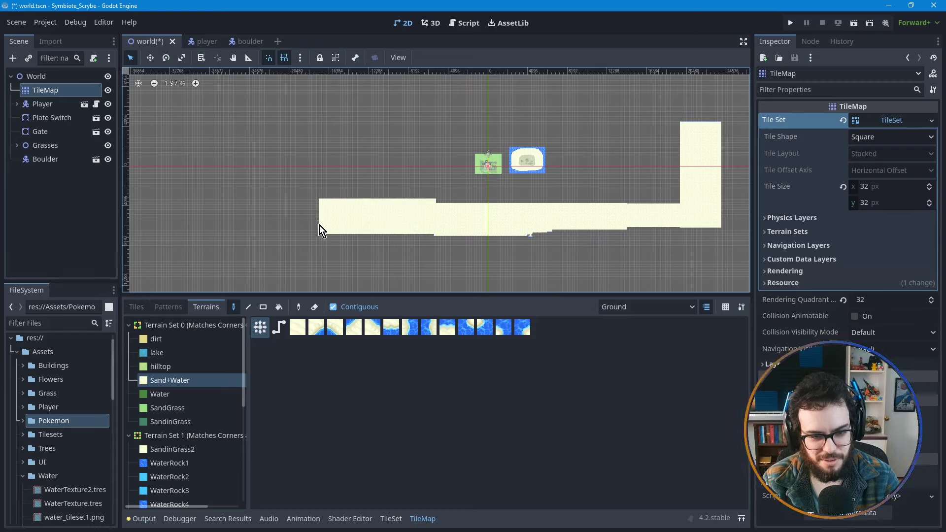
left_click_drag(322, 226, 278, 93)
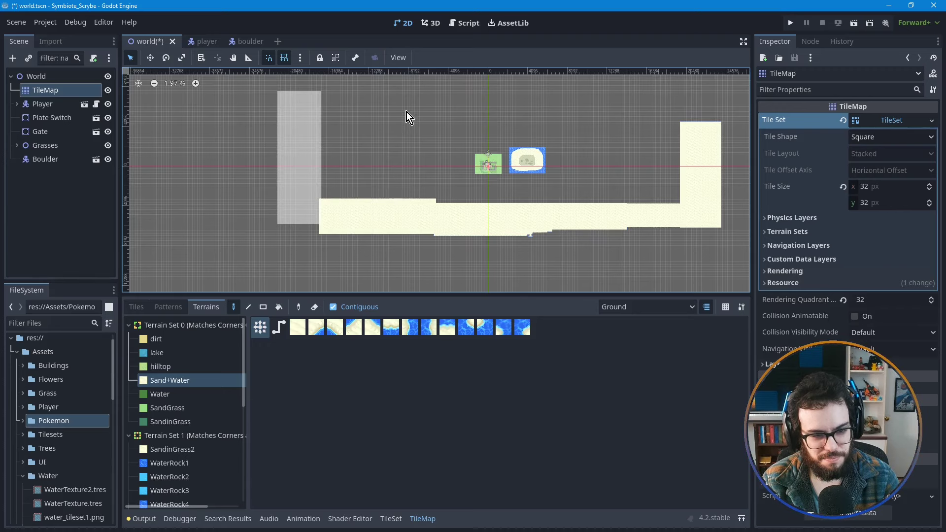
middle_click_drag(406, 111, 382, 147)
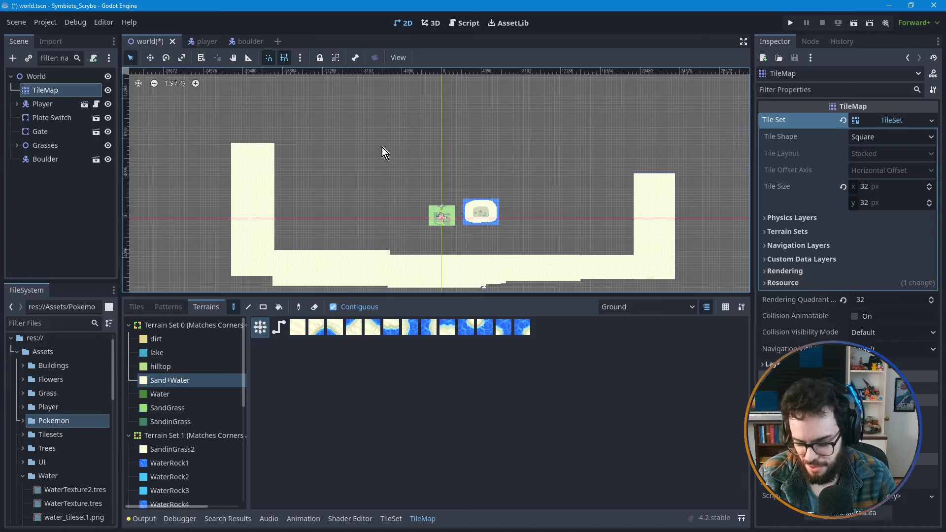
- Switch to the Paint sketch and study its western side around Ruin Excavation and Rocky Beach, undoing every trial stroke
key("alt+Tab")
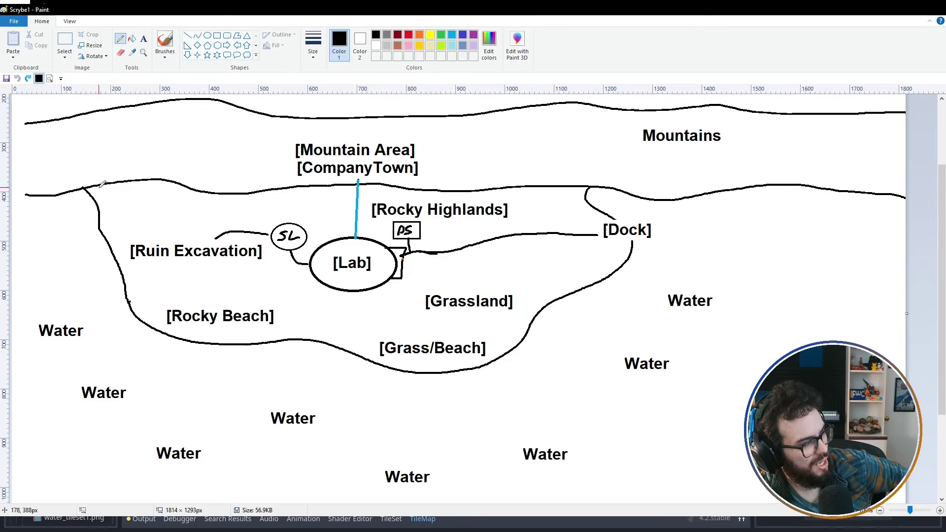
mouse_move(103, 188)
left_mouse_down()
mouse_move(93, 232)
mouse_move(50, 211)
mouse_move(35, 182)
mouse_move(104, 167)
mouse_move(143, 196)
mouse_move(95, 191)
mouse_move(97, 183)
mouse_move(130, 214)
left_mouse_up()
key("ctrl+z")
key("ctrl+z")
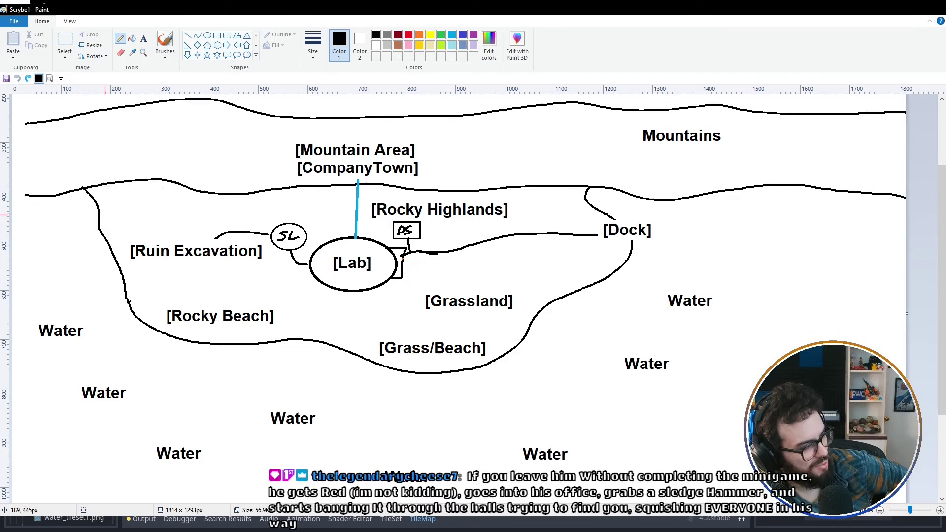
mouse_move(281, 298)
left_mouse_down()
mouse_move(141, 316)
mouse_move(221, 291)
mouse_move(237, 349)
mouse_move(148, 323)
mouse_move(188, 341)
left_mouse_up()
key("ctrl+z")
mouse_move(116, 190)
left_mouse_down()
mouse_move(72, 242)
mouse_move(75, 204)
mouse_move(104, 163)
mouse_move(144, 190)
mouse_move(112, 226)
mouse_move(89, 227)
mouse_move(104, 212)
mouse_move(101, 198)
mouse_move(131, 210)
left_mouse_up()
key("ctrl+z")
mouse_move(266, 221)
left_mouse_down()
mouse_move(159, 280)
mouse_move(190, 200)
mouse_move(223, 211)
mouse_move(254, 247)
mouse_move(190, 260)
mouse_move(172, 212)
mouse_move(240, 206)
mouse_move(204, 264)
mouse_move(199, 205)
mouse_move(247, 263)
mouse_move(180, 258)
mouse_move(227, 206)
mouse_move(254, 224)
mouse_move(241, 252)
mouse_move(198, 257)
mouse_move(183, 239)
mouse_move(241, 241)
mouse_move(212, 234)
left_mouse_up()
key("ctrl+z")
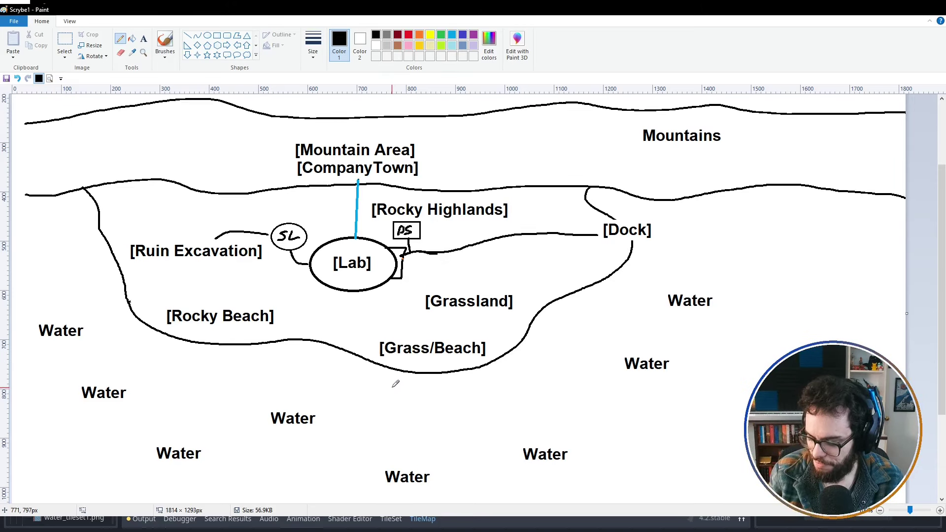
- Leave the sketch and view the entire Pokémon region map image as a layout reference
key("alt+Tab")
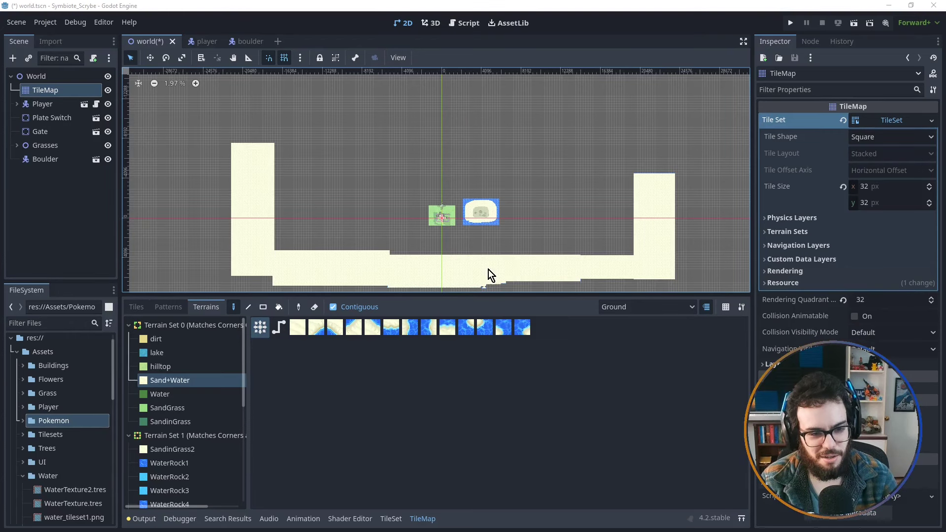
scroll(370, 193, "down", 2)
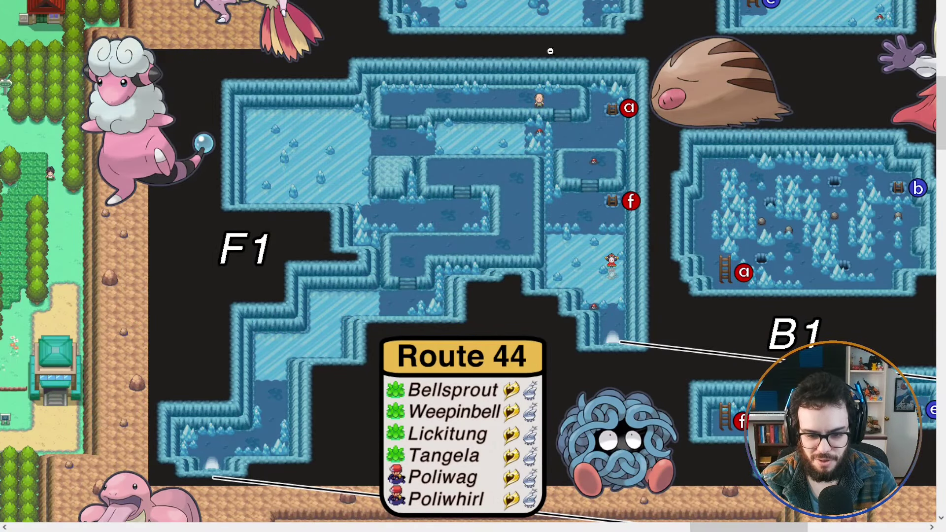
left_click(399, 217)
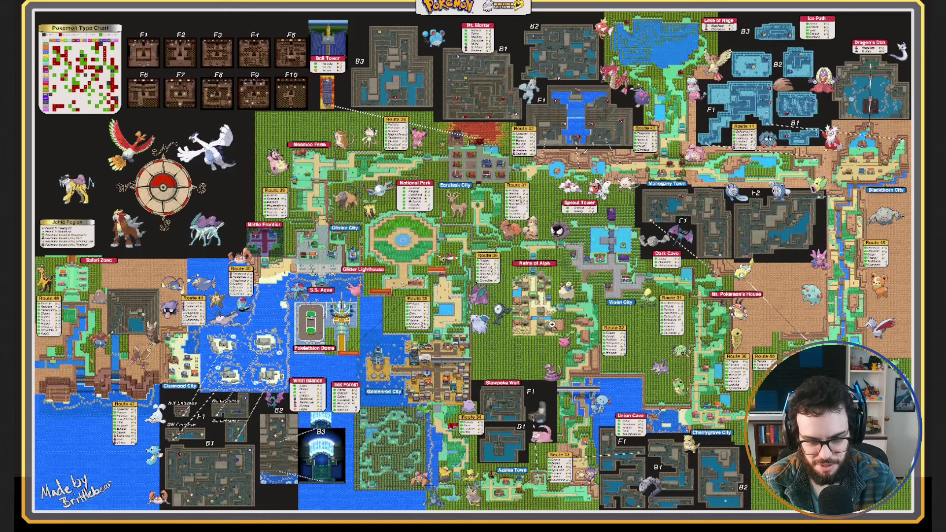
- Examine the Ruins of Alph area up close on the Pokémon region map, studying its buildings, paths and water
scroll(562, 323, "up", 1, "ctrl")
scroll(585, 331, "up", 1, "ctrl")
left_click(629, 387)
scroll(508, 416, "down", 3)
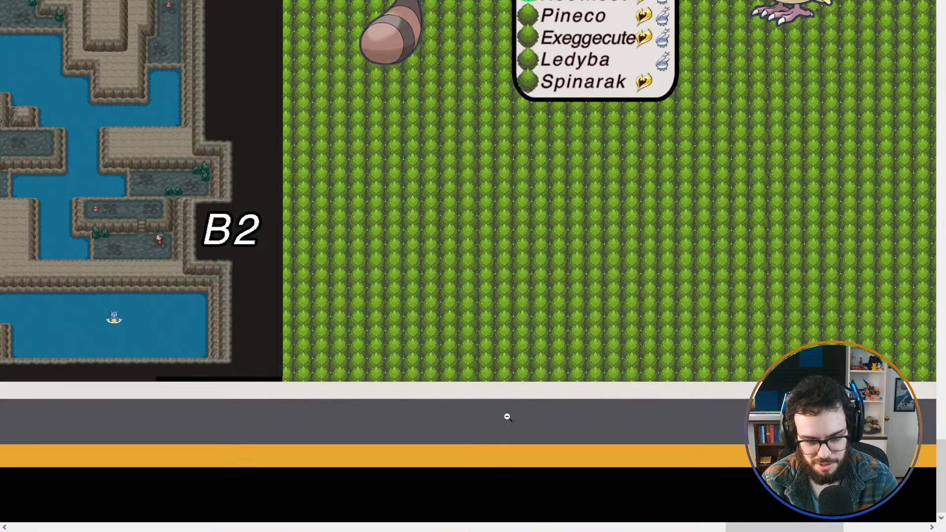
scroll(502, 409, "up", 15)
scroll(489, 396, "up", 2)
left_click(535, 263)
left_click(536, 309)
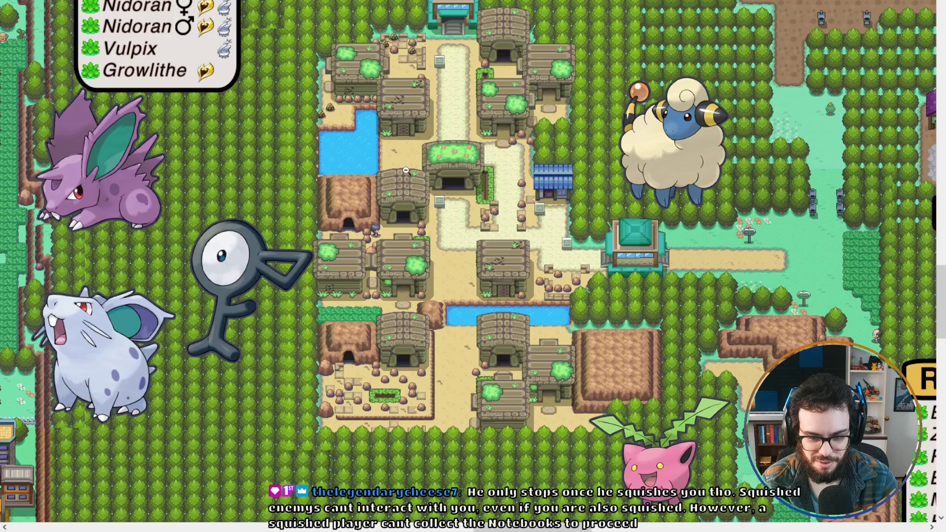
scroll(941, 315, "up", 1)
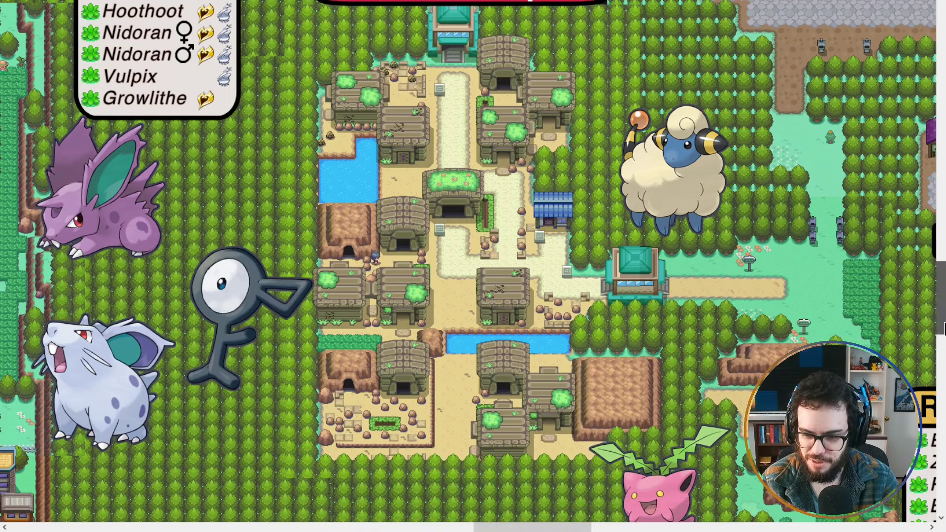
left_click_drag(942, 329, 942, 328)
scroll(942, 328, "up", 1)
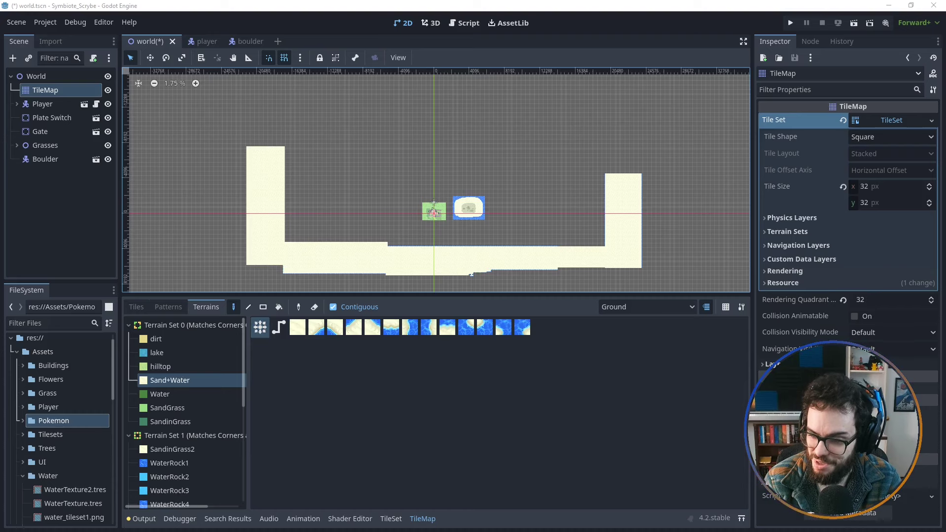
- Extend the eastern Sand+Water block farther north with a rectangular fill of nearly the same width on the Ground layer
scroll(552, 240, "up", 2)
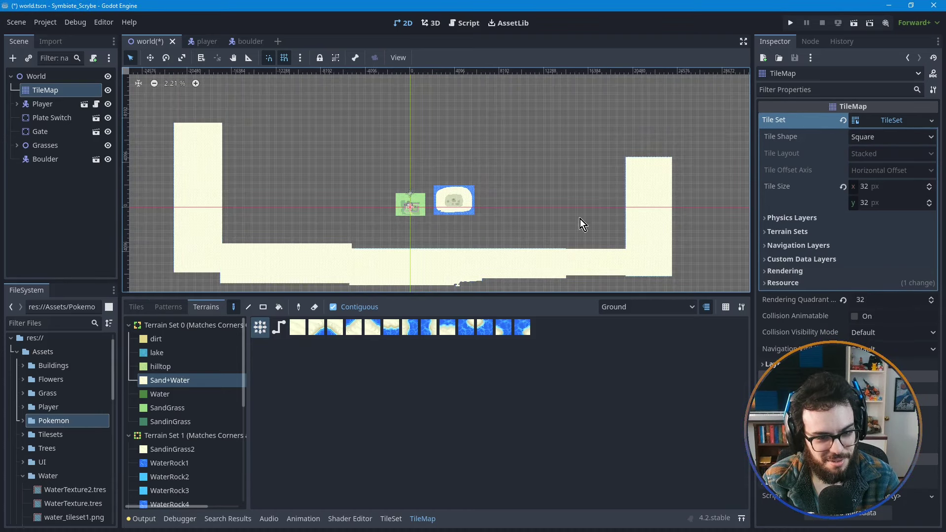
middle_click_drag(611, 218, 450, 229)
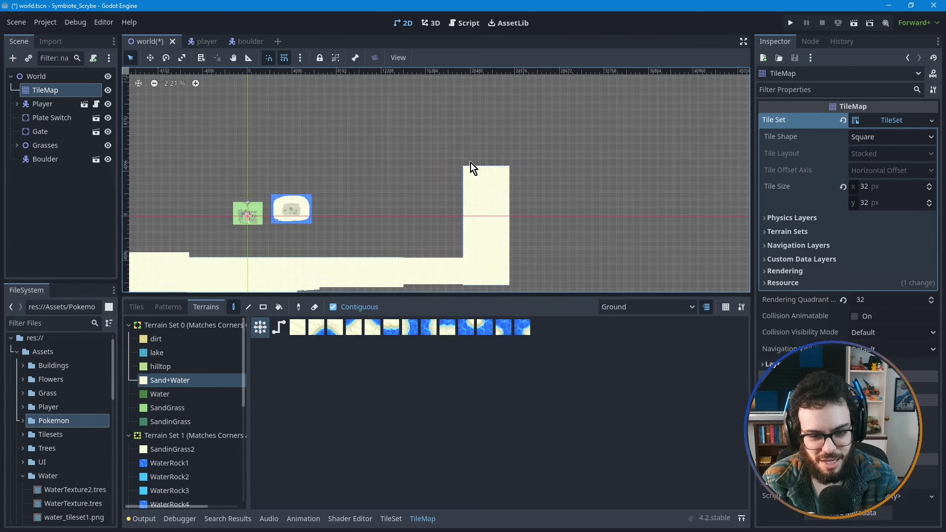
scroll(472, 162, "up", 2)
middle_click_drag(449, 181, 460, 198)
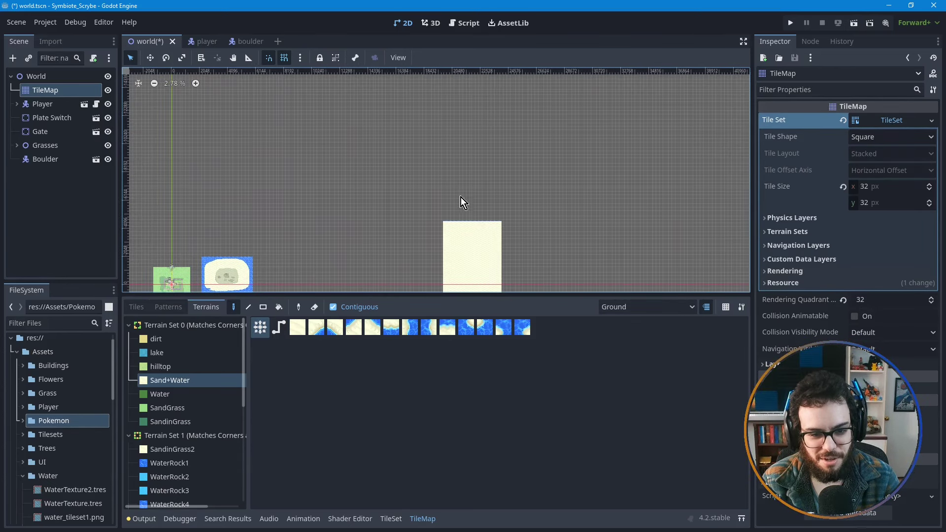
scroll(498, 230, "up", 1)
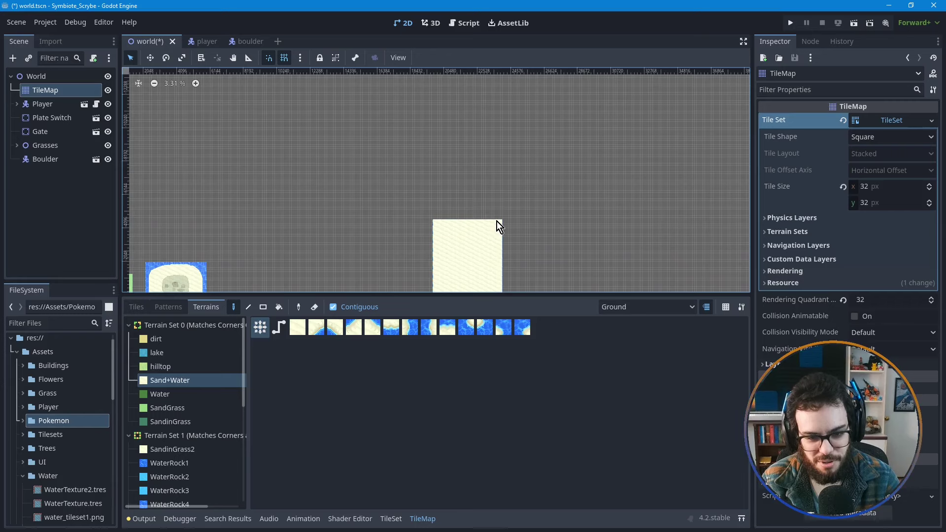
mouse_move(503, 221)
left_mouse_down("shift")
mouse_move(436, 156)
mouse_move(487, 219)
left_mouse_up("shift")
scroll(487, 219, "up", 1)
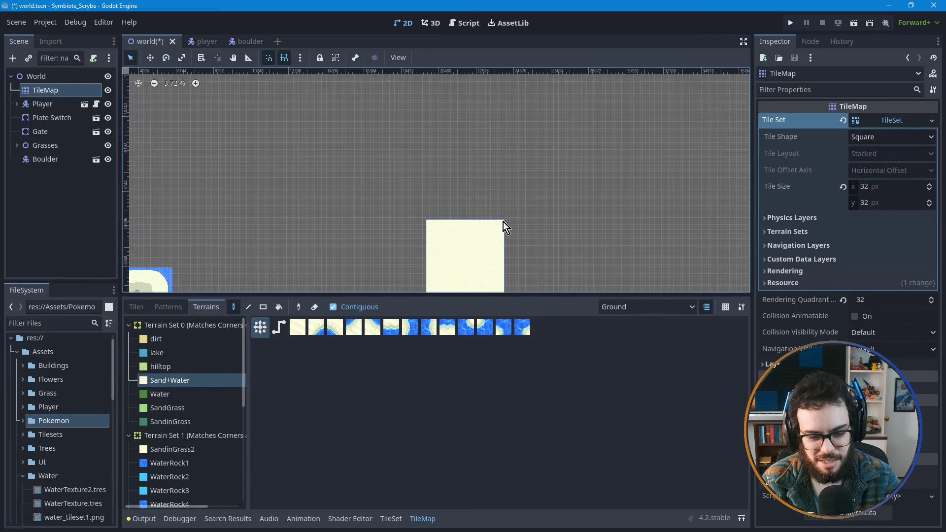
scroll(504, 222, "up", 3)
scroll(504, 222, "up", 1)
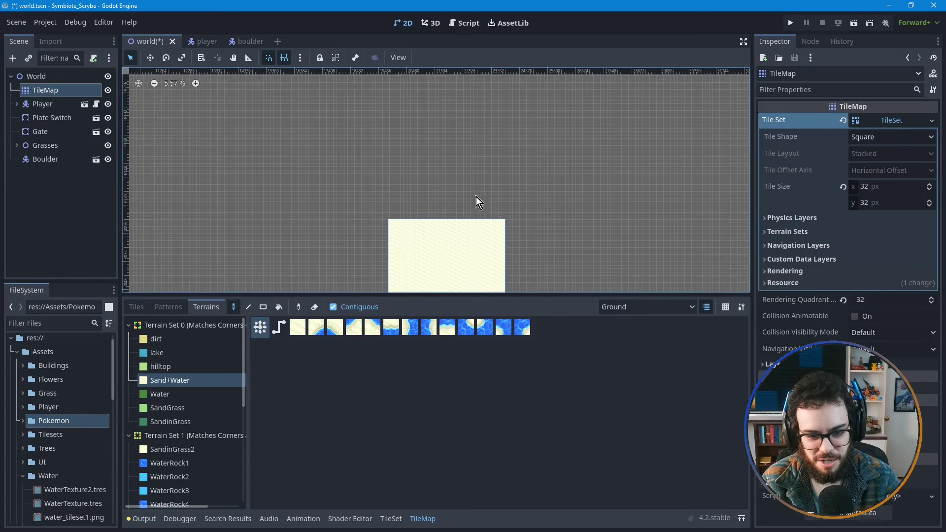
scroll(445, 211, "up", 5)
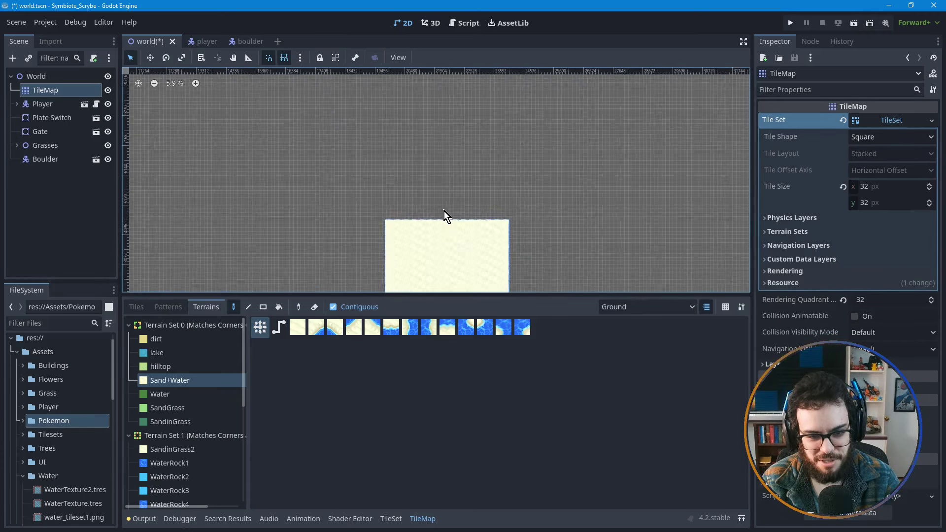
scroll(531, 225, "up", 1)
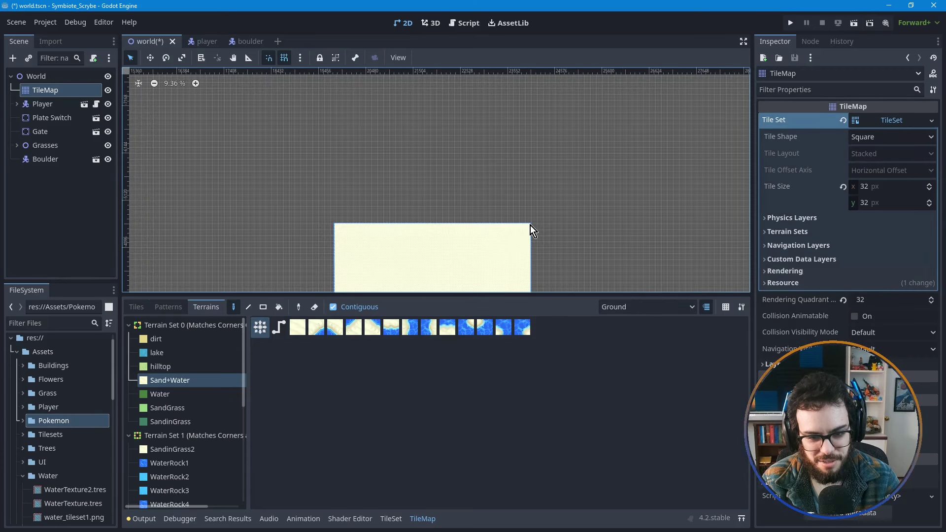
left_click_drag(530, 225, 338, 55)
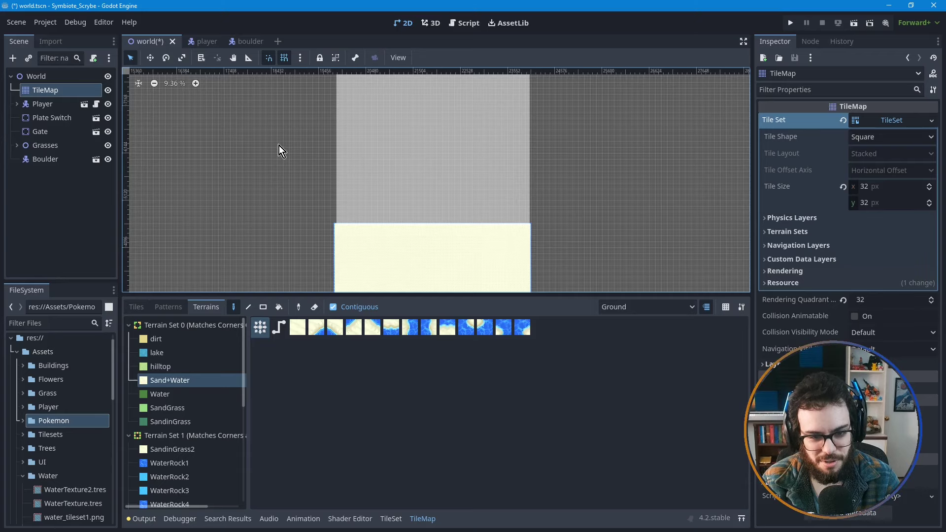
- Fill a wide HillRock terrain band on the Ground layer along the north end of the eastern sand block, extending west beyond it
scroll(279, 146, "down", 4)
middle_click_drag(253, 110, 442, 206)
scroll(374, 220, "down", 1)
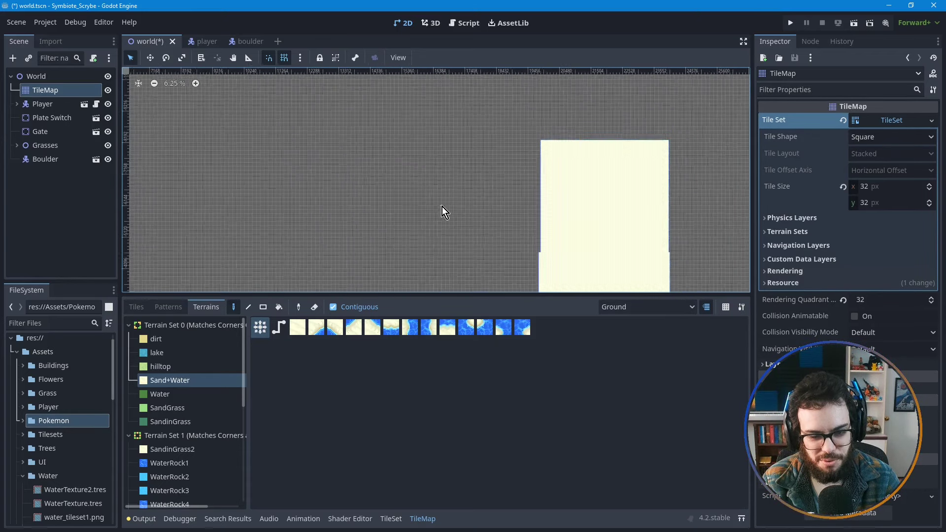
scroll(443, 206, "down", 5)
scroll(459, 200, "up", 2)
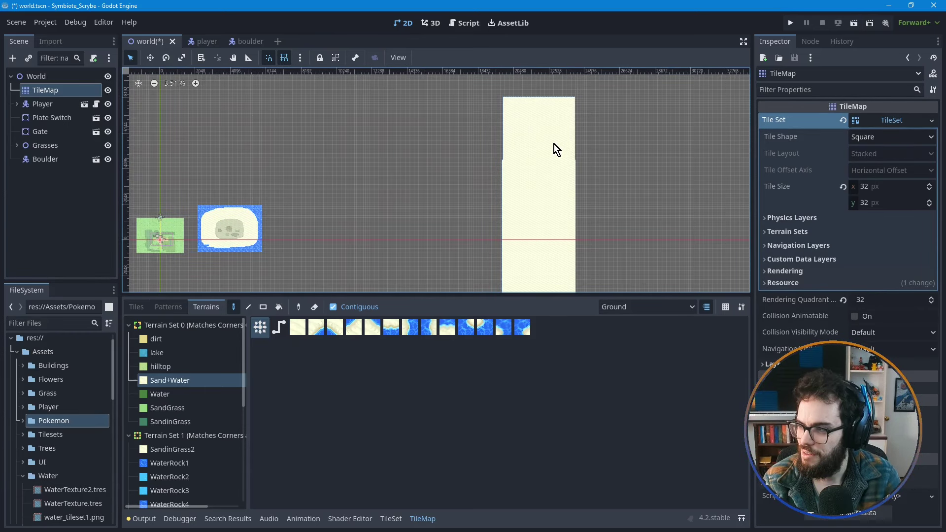
middle_click_drag(333, 173, 550, 187)
scroll(460, 153, "down", 2)
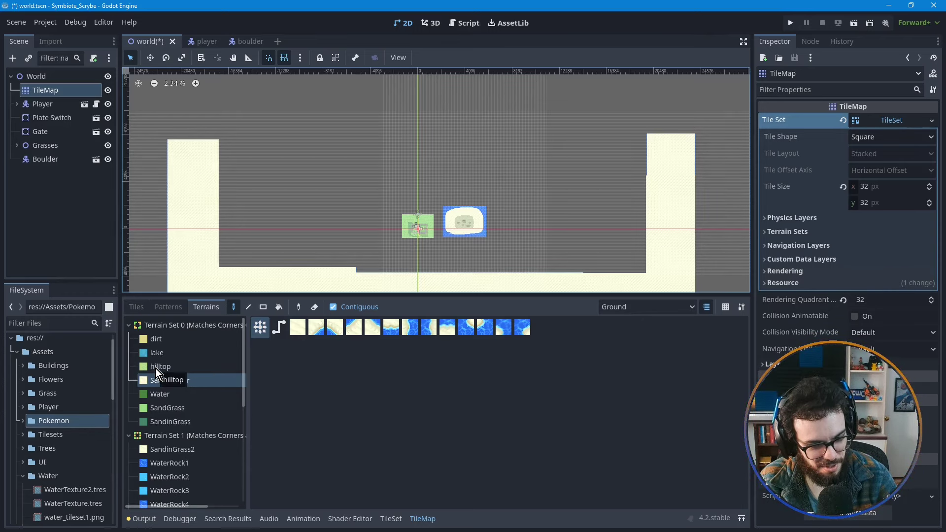
scroll(156, 373, "down", 5)
scroll(157, 373, "down", 1)
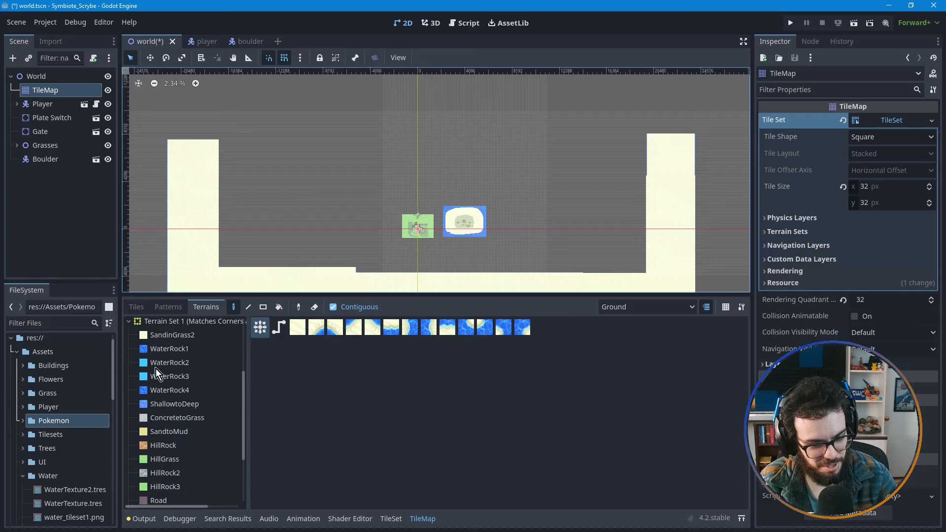
left_click(165, 446)
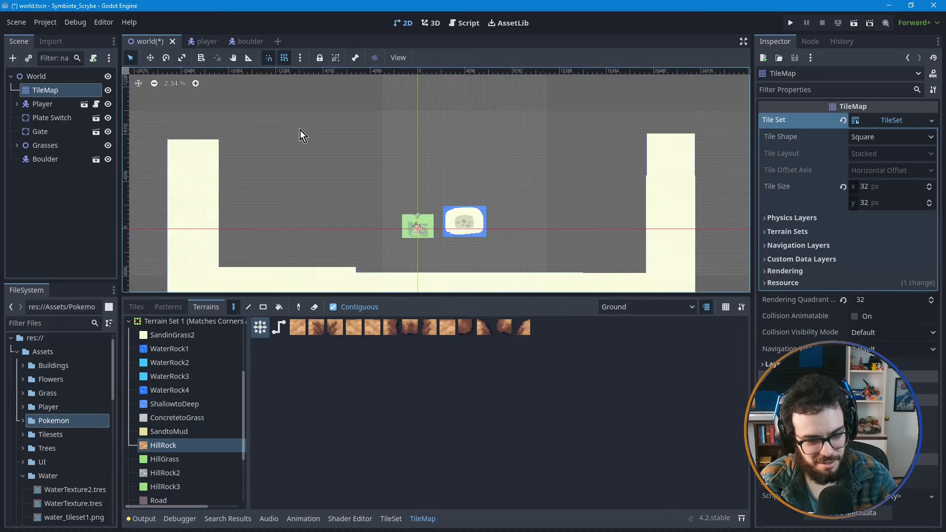
middle_click_drag(282, 129, 326, 178)
scroll(238, 188, "up", 2)
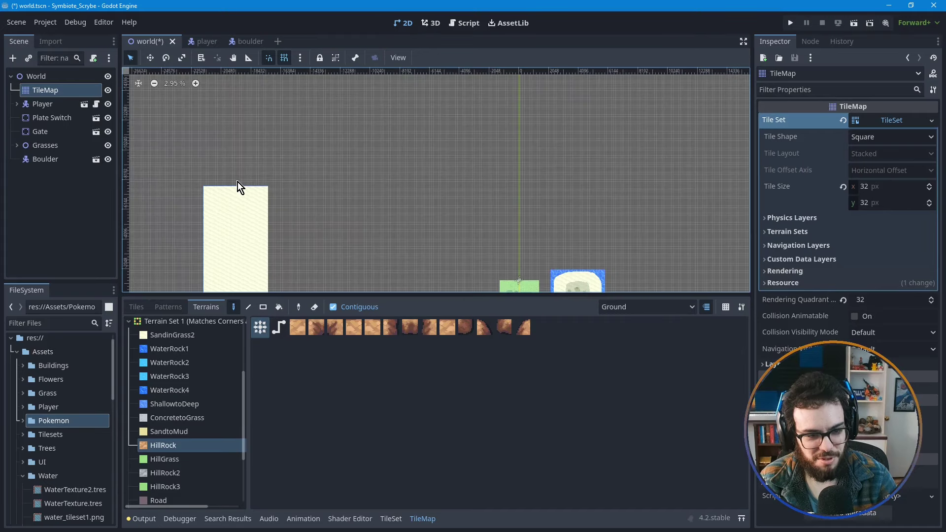
scroll(542, 189, "right", 5)
scroll(551, 187, "up", 2)
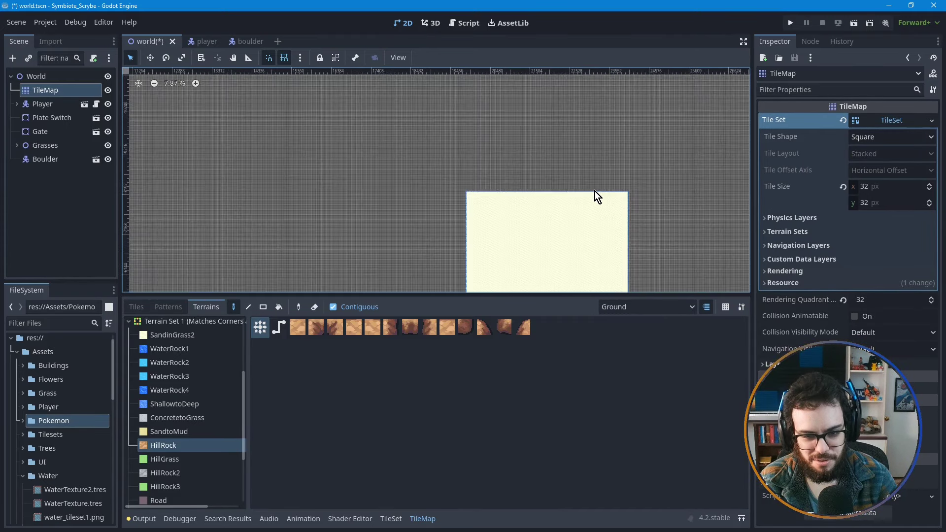
scroll(606, 192, "up", 1)
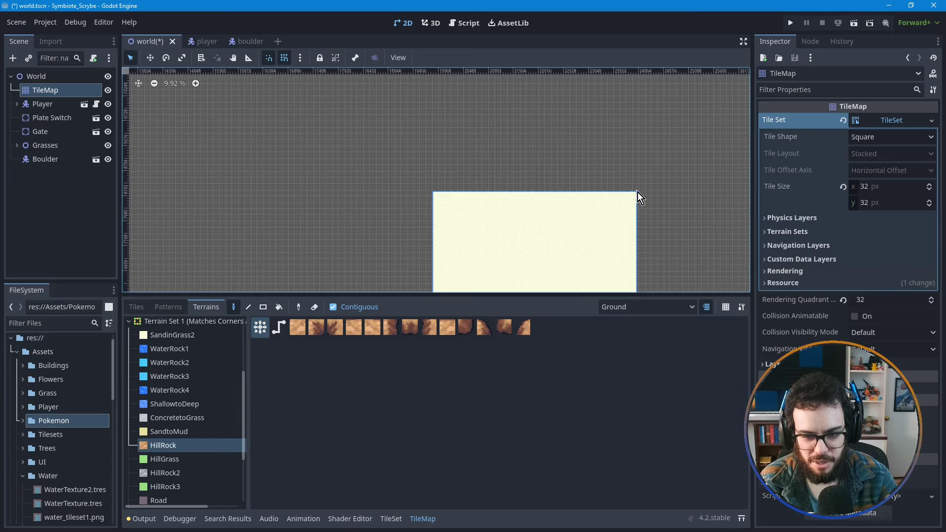
left_click_drag(637, 193, 276, 129)
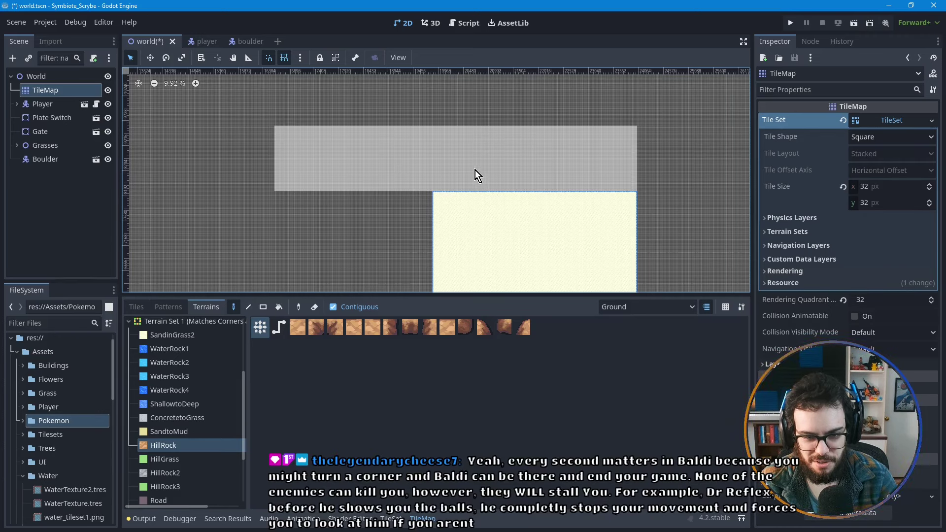
- Extend the HillRock band south over the eastern sand block's northern water edge, across the block's full width
scroll(473, 169, "up", 2)
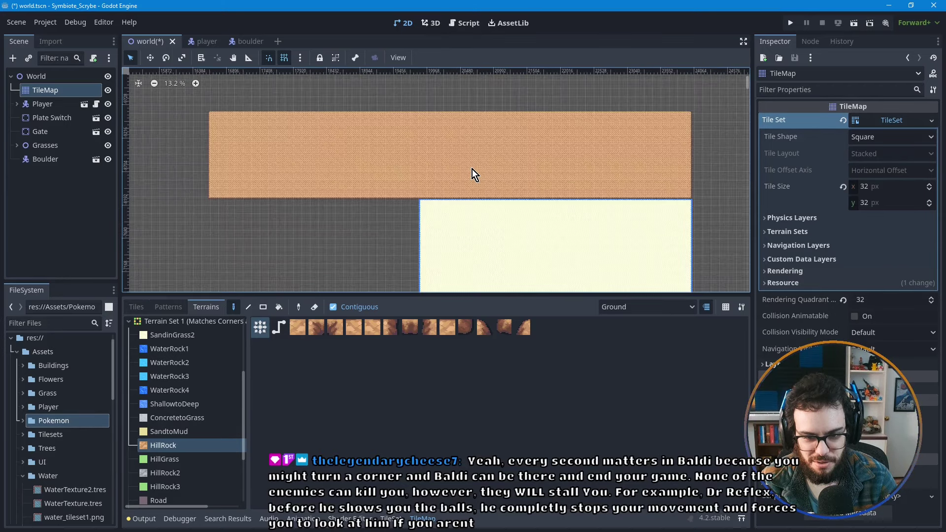
scroll(472, 170, "up", 5)
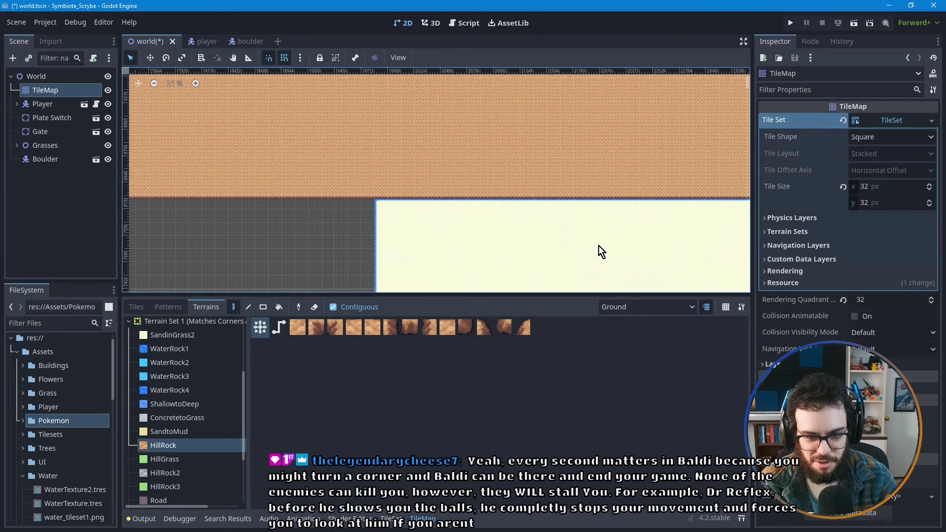
scroll(613, 239, "up", 1)
middle_click_drag(613, 238, 439, 209)
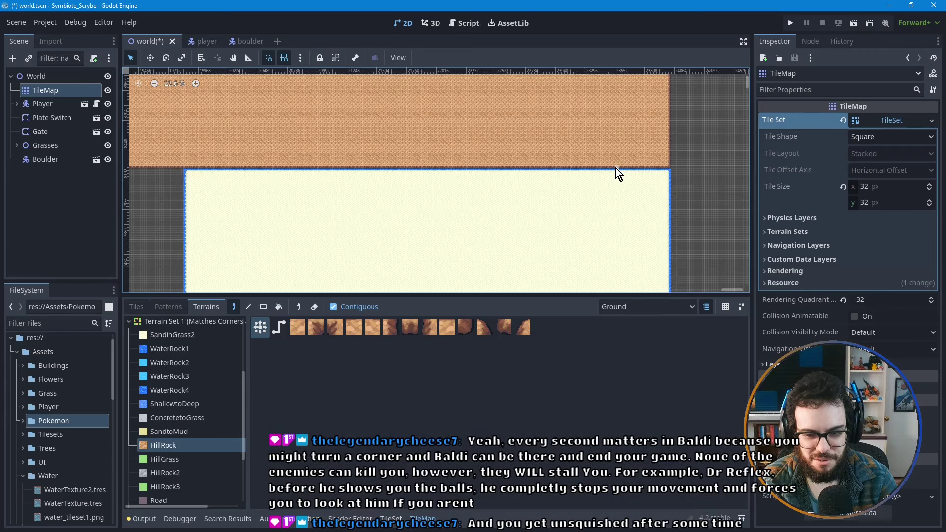
scroll(617, 173, "up", 4)
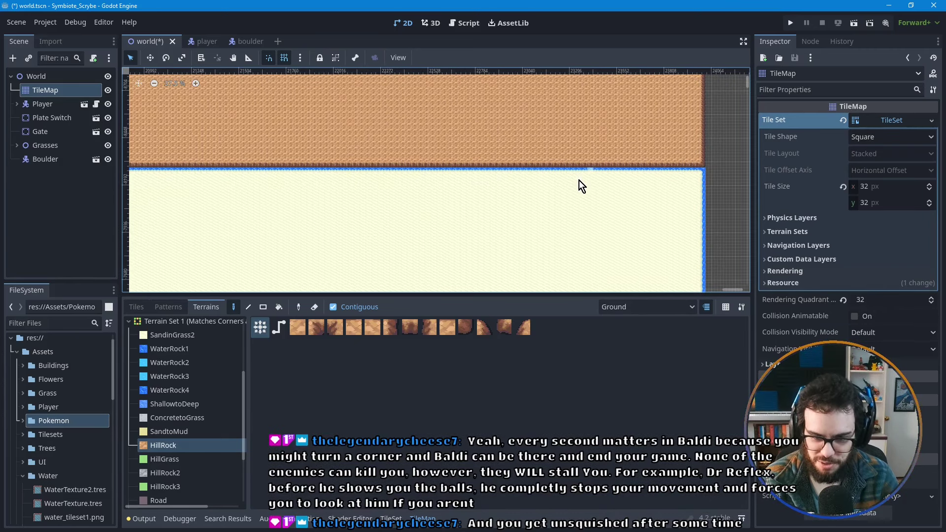
scroll(689, 179, "down", 1)
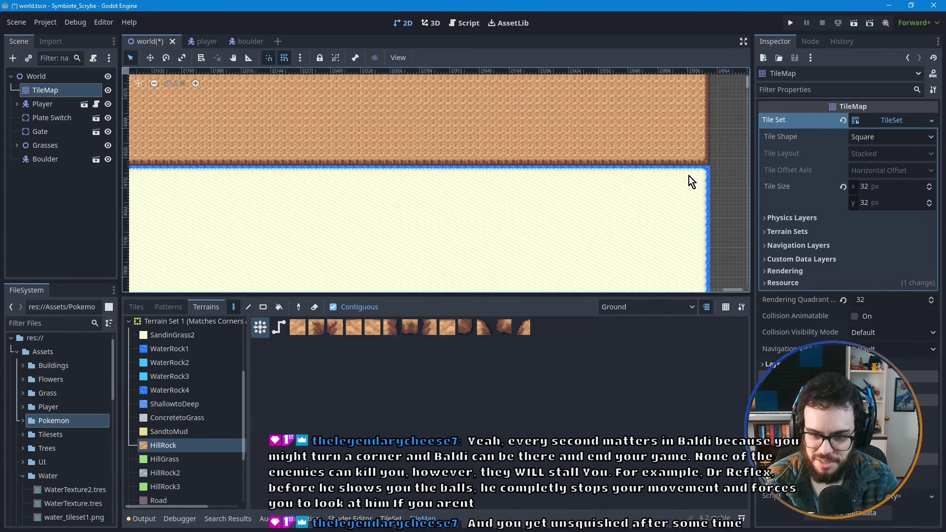
middle_click_drag(436, 196, 516, 214)
scroll(592, 204, "down", 2)
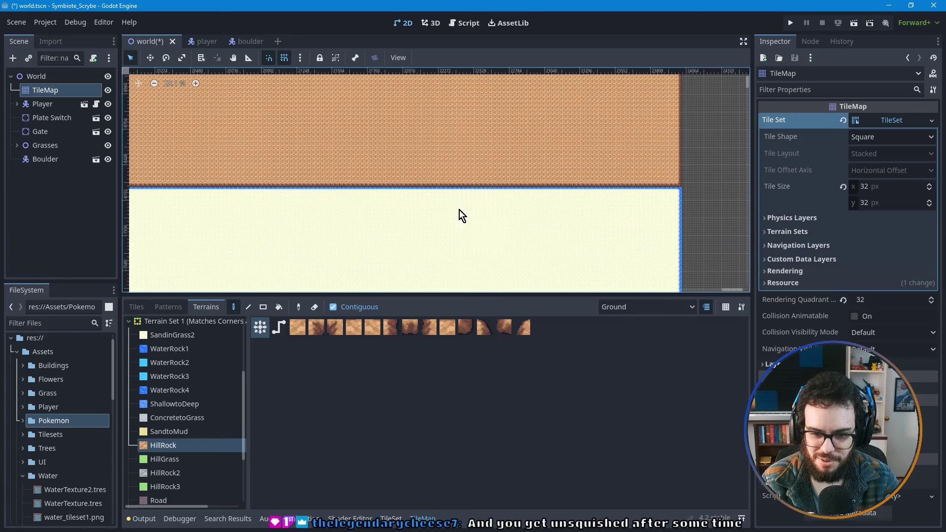
scroll(434, 217, "down", 1)
scroll(473, 222, "down", 3)
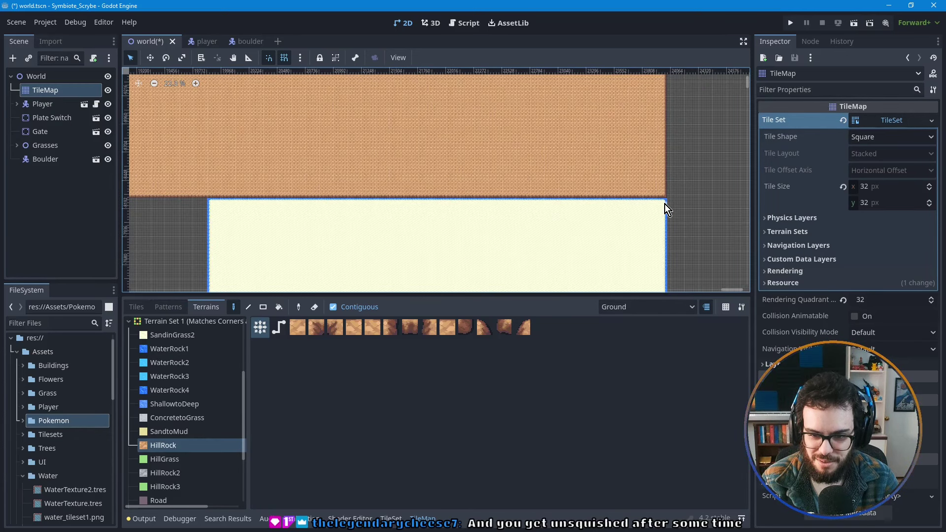
mouse_move(667, 212)
left_mouse_down()
mouse_move(185, 190)
mouse_move(205, 185)
left_mouse_up()
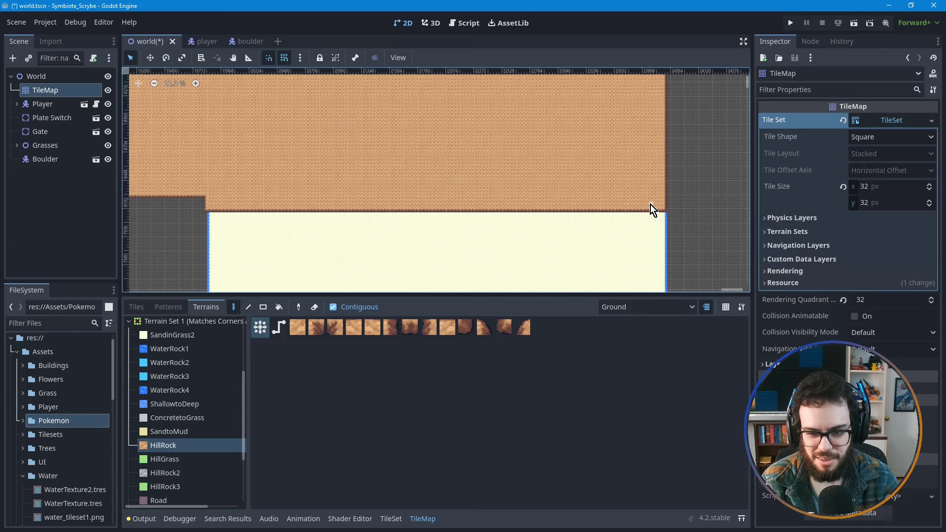
- Fill a smaller HillRock rectangle on the Ground 2 layer, just inside the southeast corner of the HillRock band
scroll(653, 215, "up", 4)
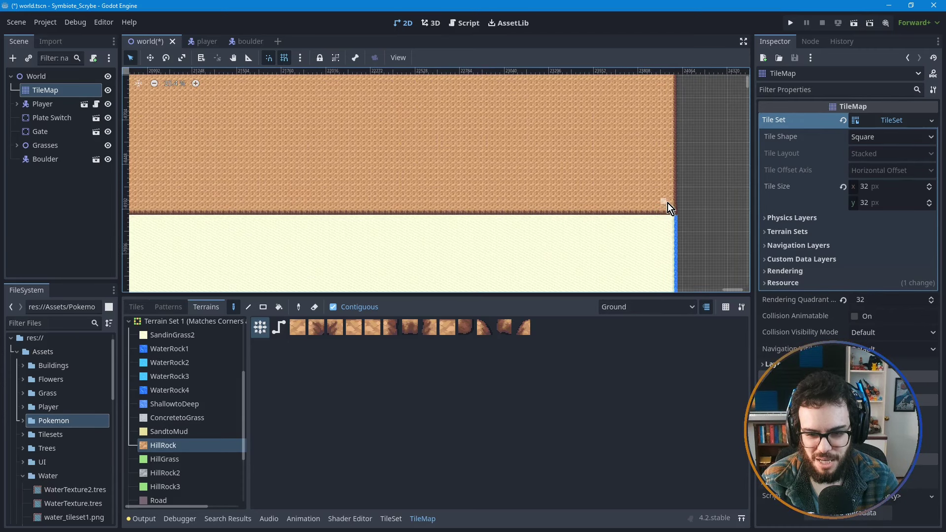
scroll(670, 209, "up", 3)
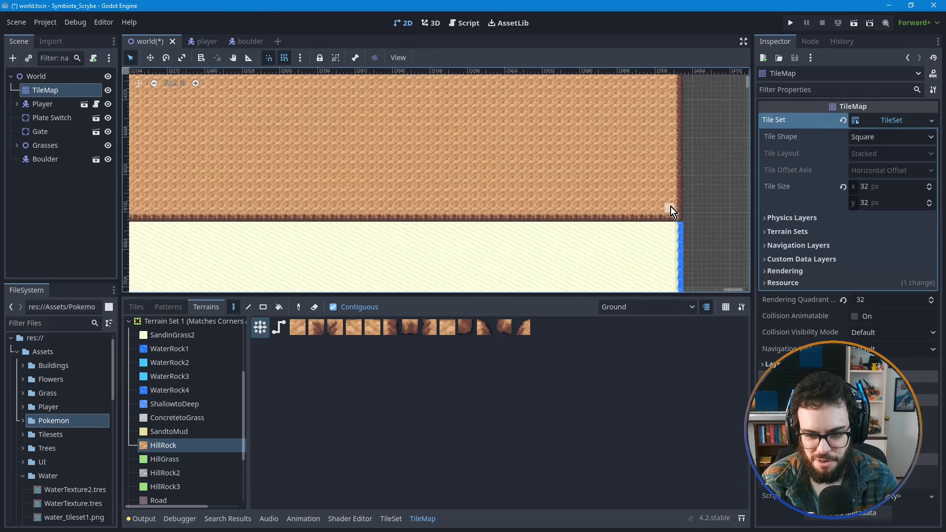
left_click_drag(670, 209, 379, 120)
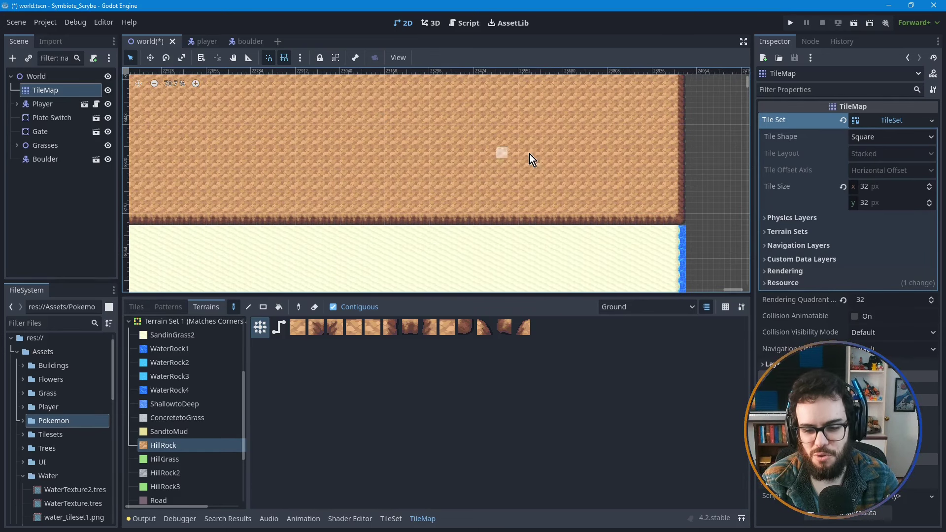
left_click(626, 307)
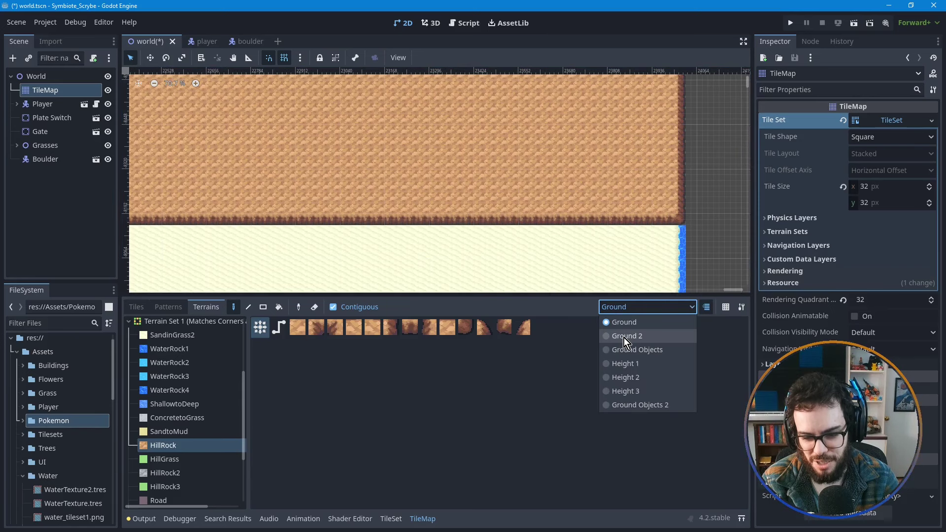
key("Escape")
key("Page_Down")
mouse_move(671, 212)
left_mouse_down()
mouse_move(490, 133)
mouse_move(344, 111)
left_mouse_up()
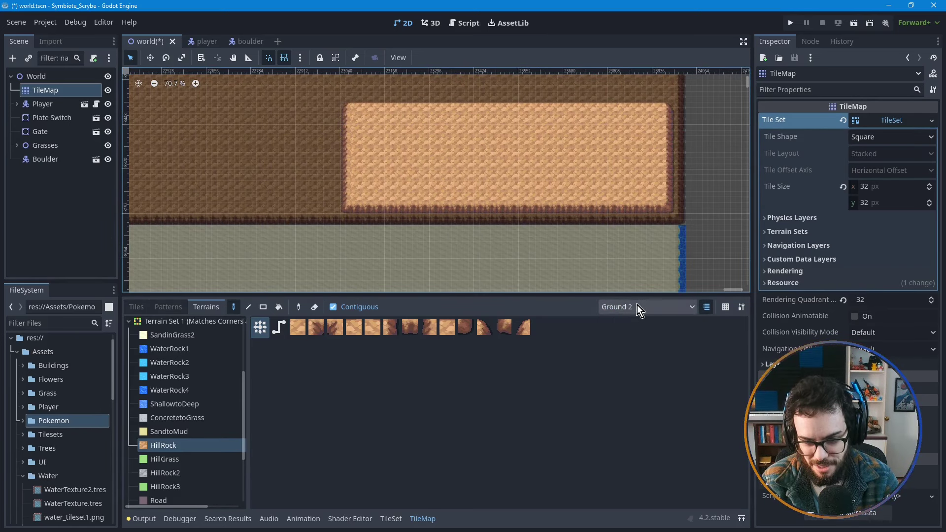
- Turn off highlighting of the selected TileMap layer so every layer shows at full colour
left_click(391, 520)
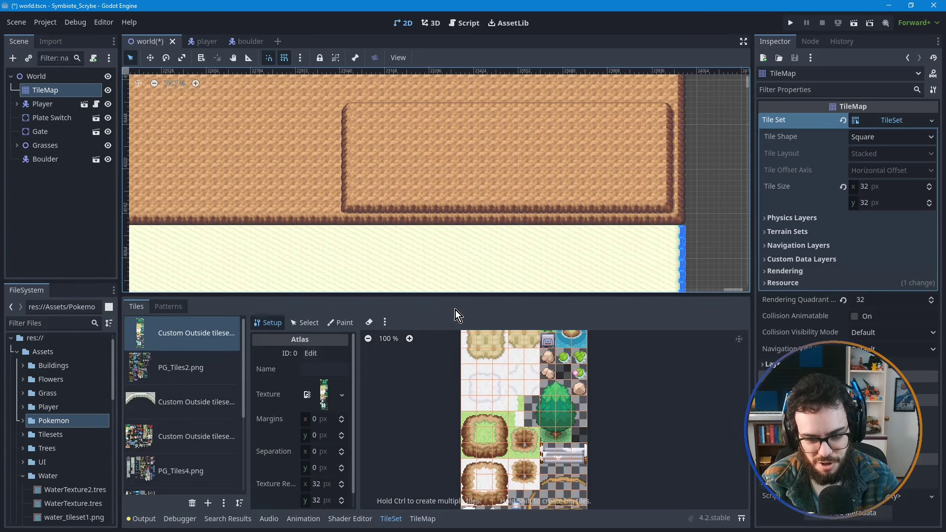
left_click(430, 519)
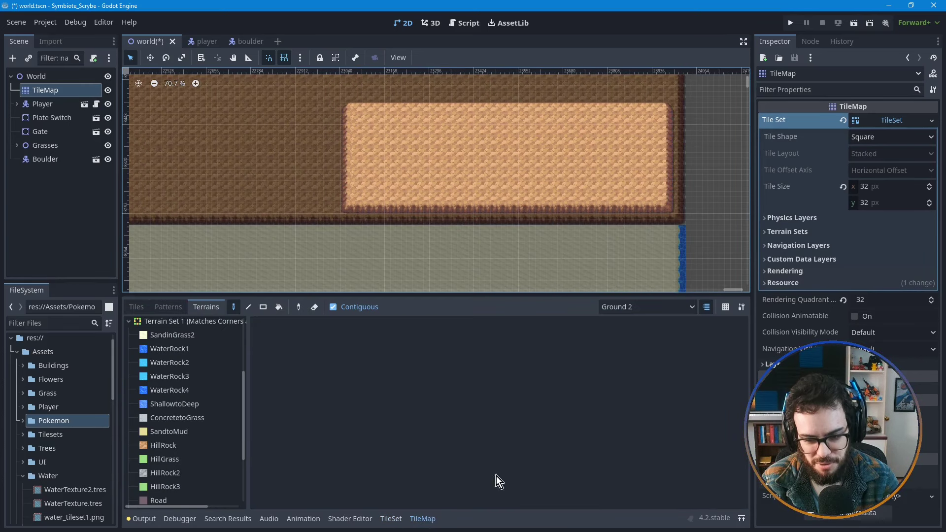
left_click(708, 308)
- Examine how the raised HillRock rectangle's edges sit inside the HillRock band and above the sand to the south
scroll(477, 179, "down", 3)
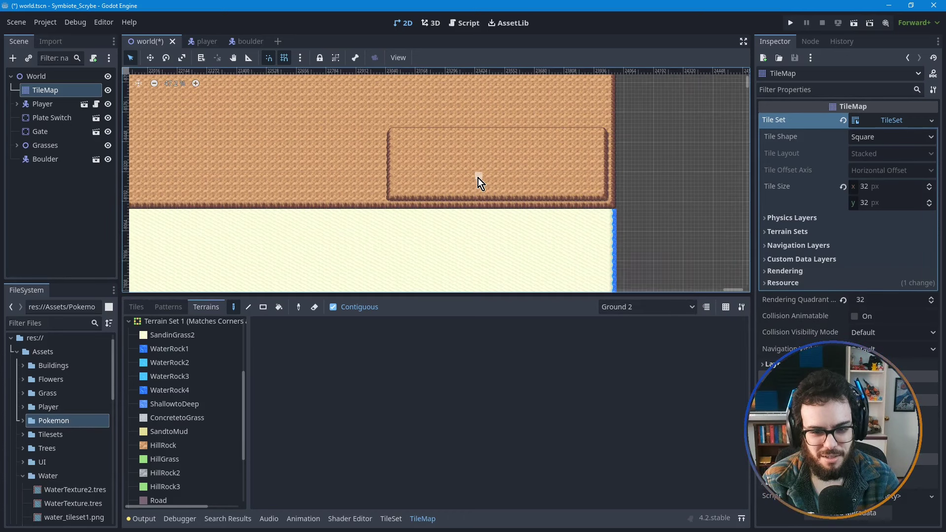
middle_click_drag(490, 202, 529, 206)
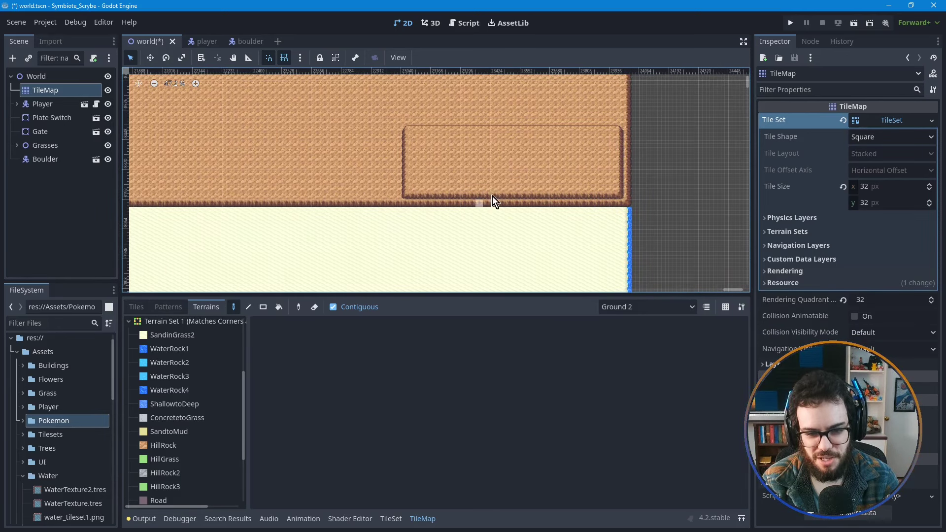
scroll(598, 189, "up", 1)
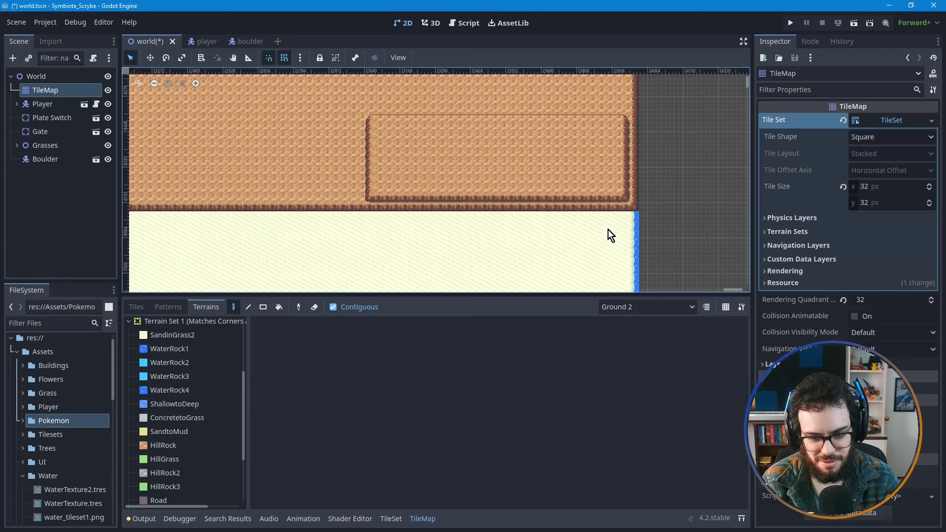
left_click(623, 308)
left_click(625, 312)
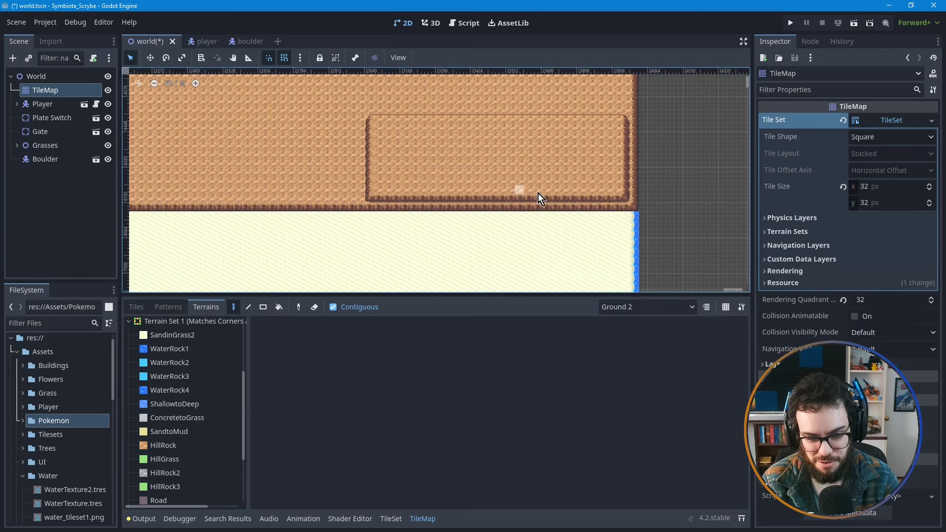
scroll(545, 228, "up", 2)
scroll(567, 245, "down", 2)
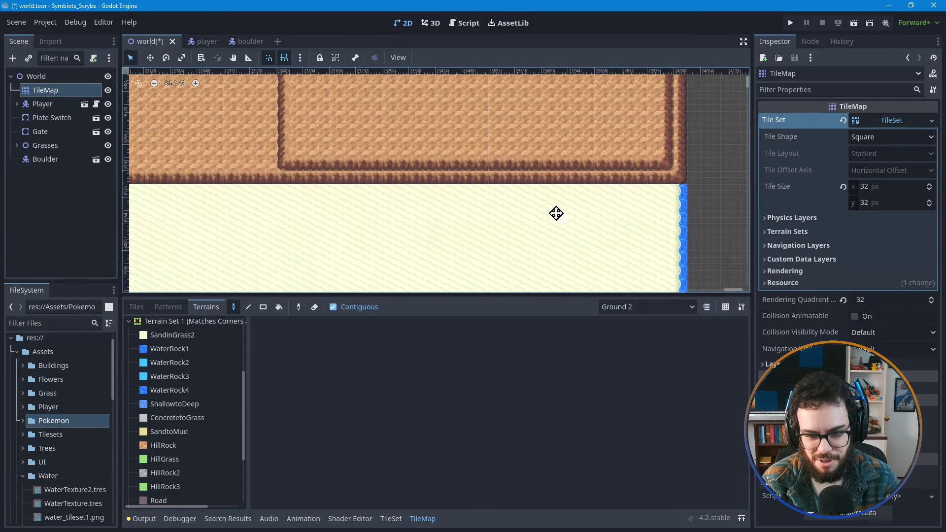
scroll(595, 220, "down", 1)
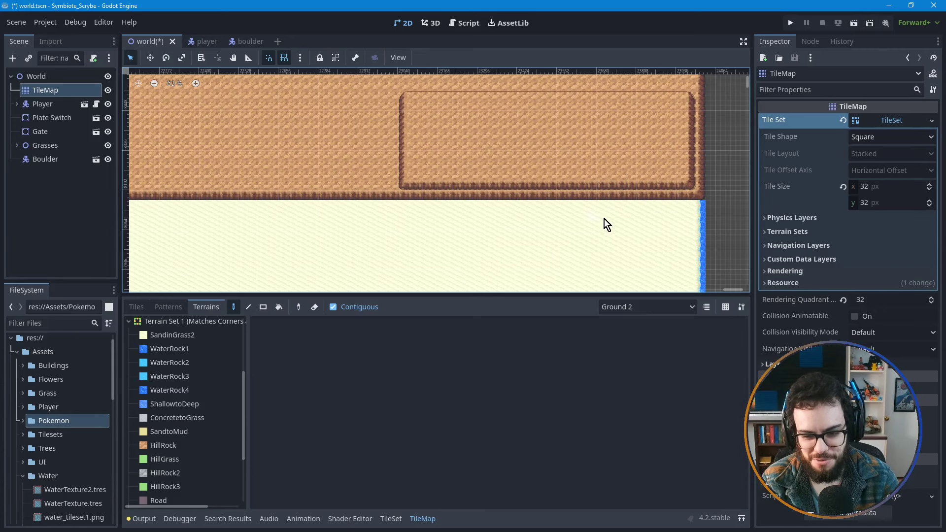
scroll(566, 199, "down", 3)
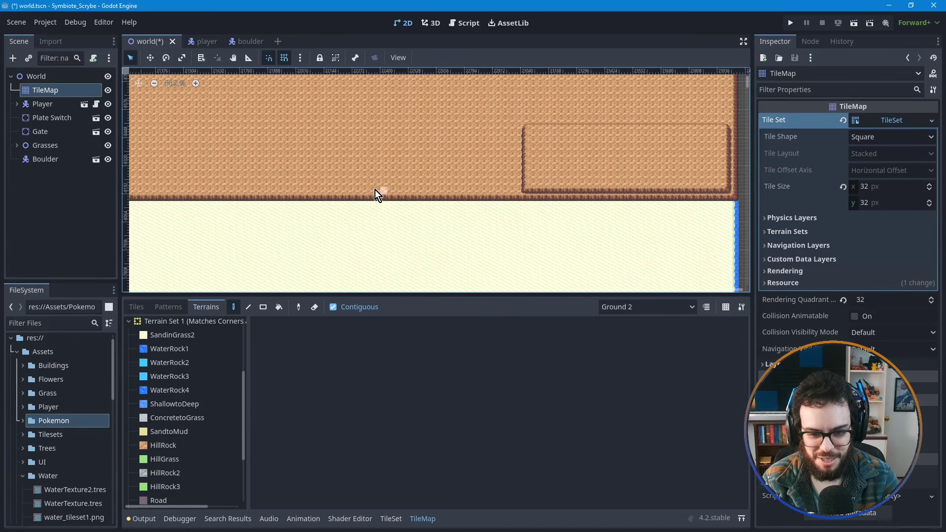
- Extend the raised HillRock rectangle on the Ground 2 layer farther west with a rectangular fill of about the same height
middle_click_drag(375, 194, 472, 196)
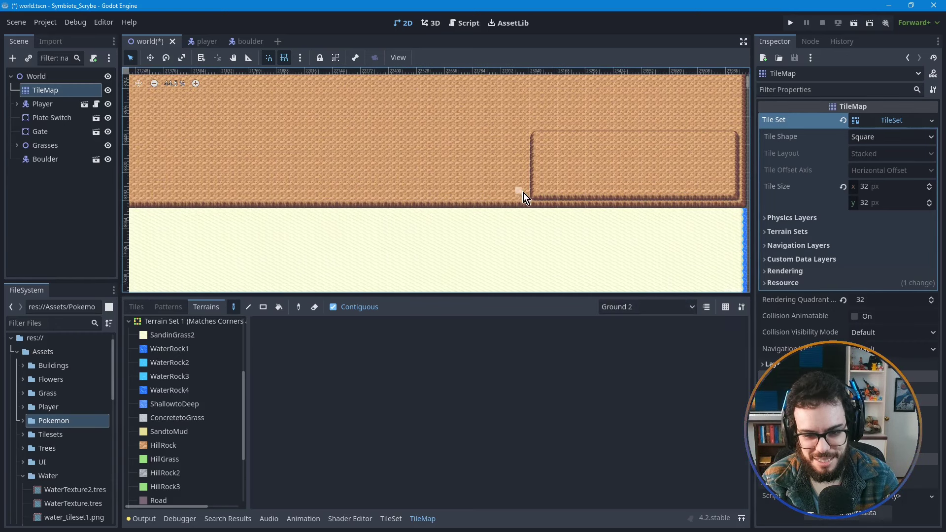
scroll(527, 199, "up", 1)
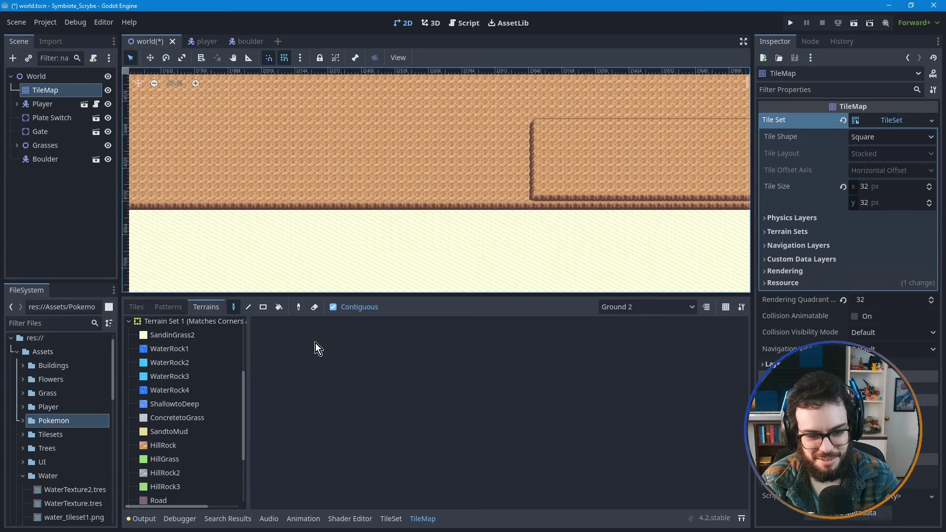
scroll(182, 424, "down", 1)
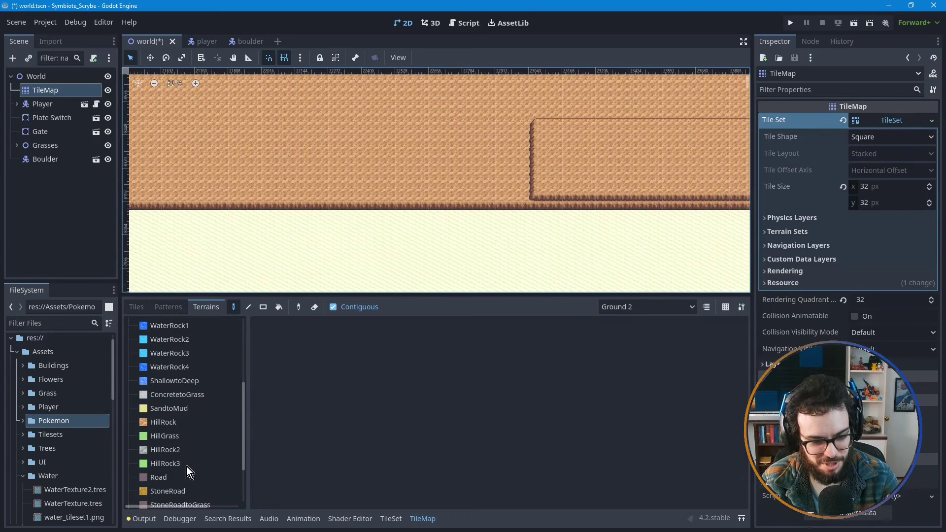
left_click(170, 422)
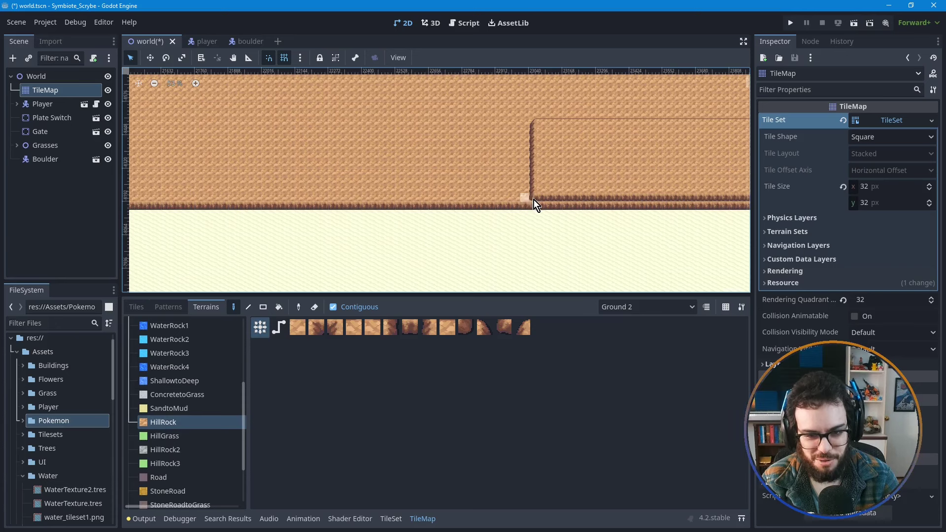
left_click_drag(536, 205, 222, 130)
scroll(349, 266, "down", 1)
middle_click_drag(277, 253, 354, 213)
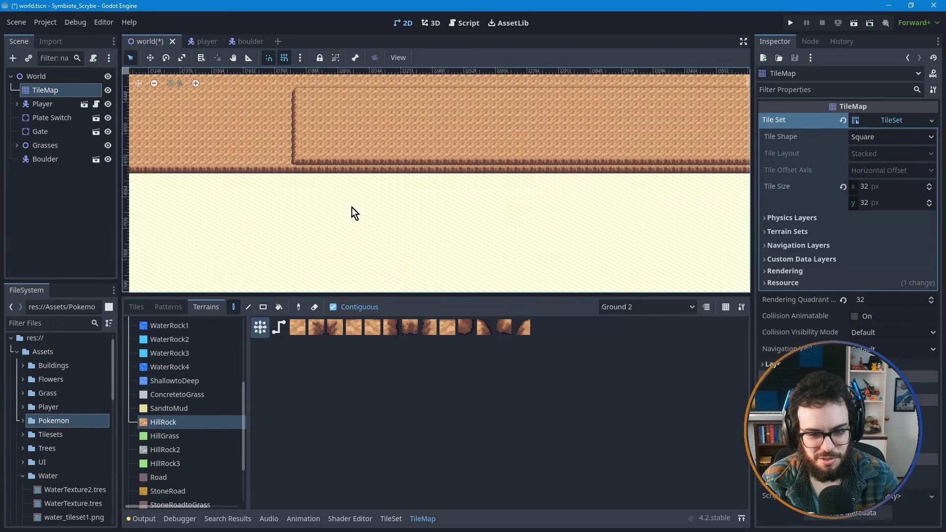
- Examine the layered HillRock edges and the water border around the hill's southeast corner
scroll(628, 211, "down", 1)
middle_click_drag(627, 211, 326, 217)
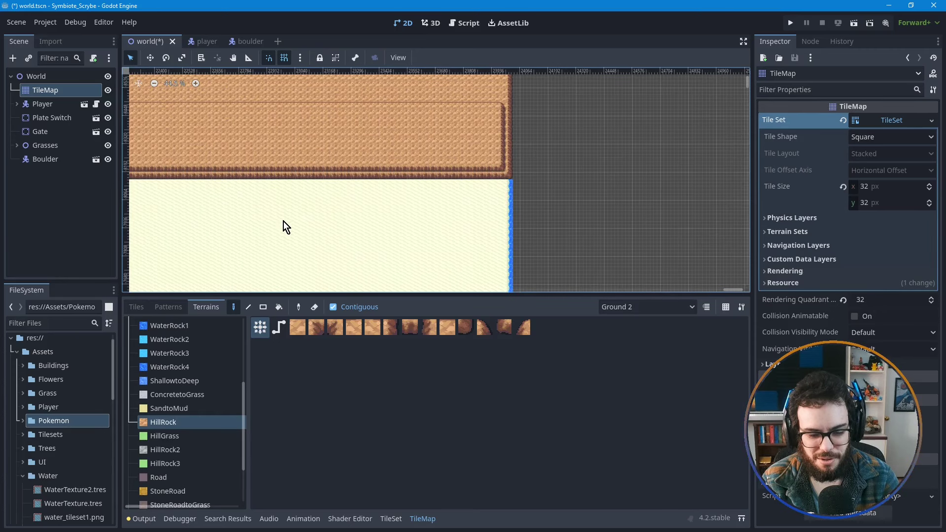
scroll(414, 220, "up", 1)
middle_click_drag(415, 219, 456, 226)
scroll(584, 209, "up", 1)
scroll(585, 210, "up", 1)
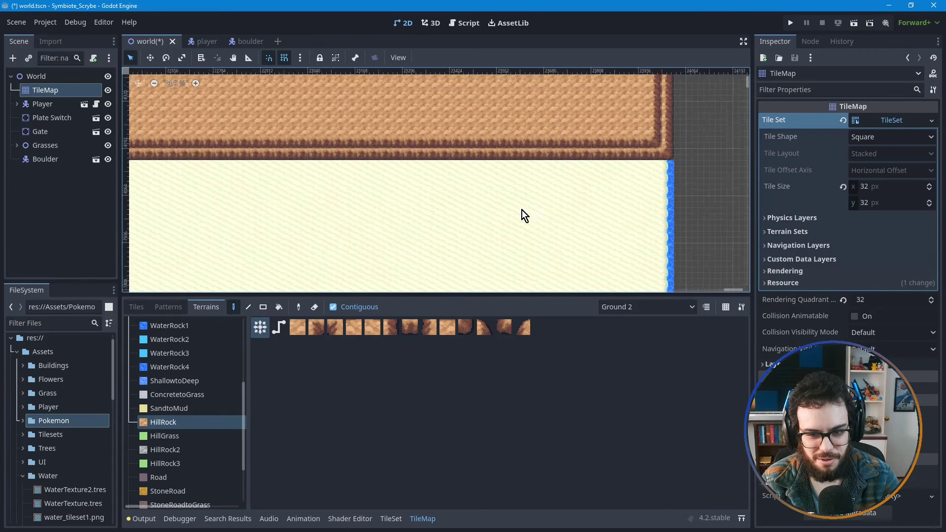
scroll(521, 214, "up", 1)
middle_click_drag(522, 214, 513, 238)
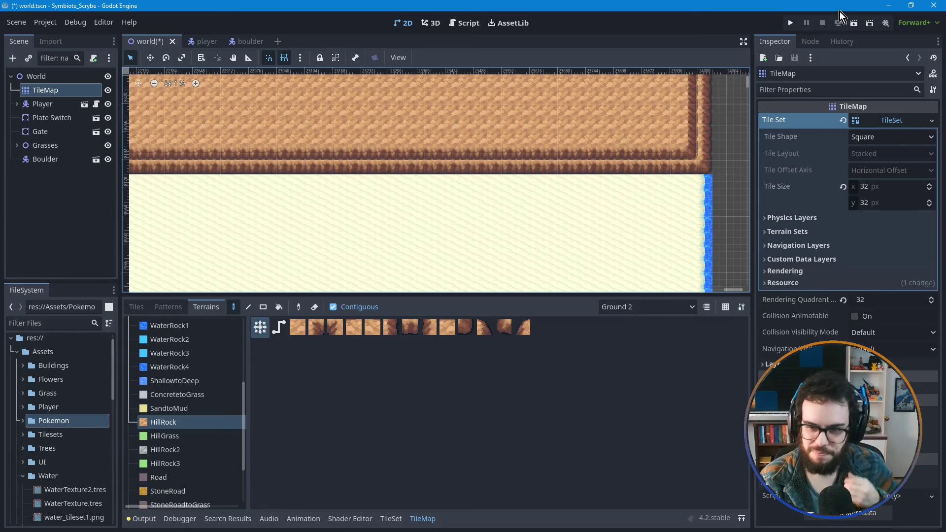
- Run the project, walk the character slightly west, view the game window maximized, and close it
left_click(790, 23)
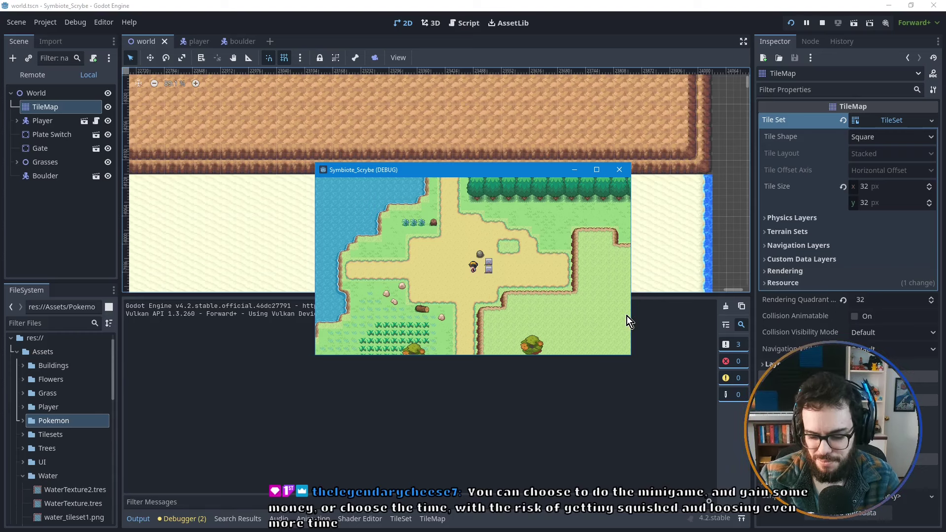
key("Left")
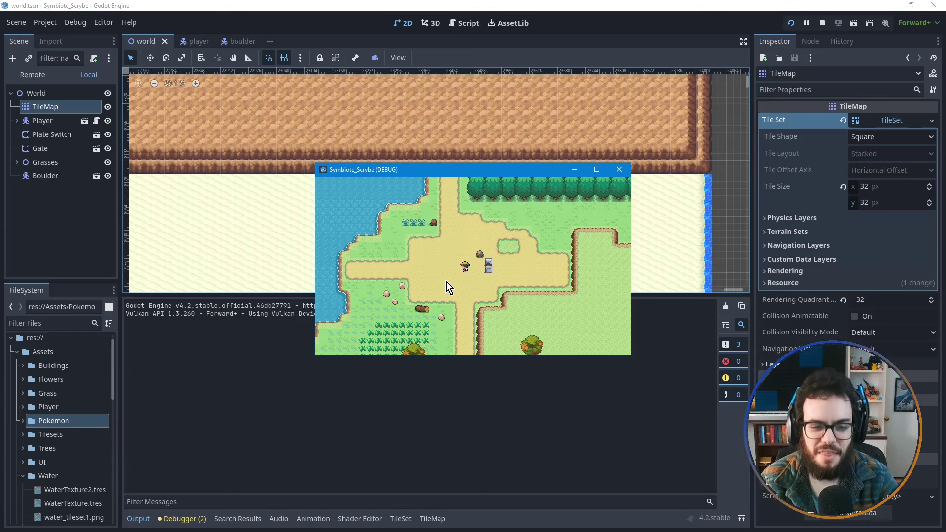
left_click(597, 169)
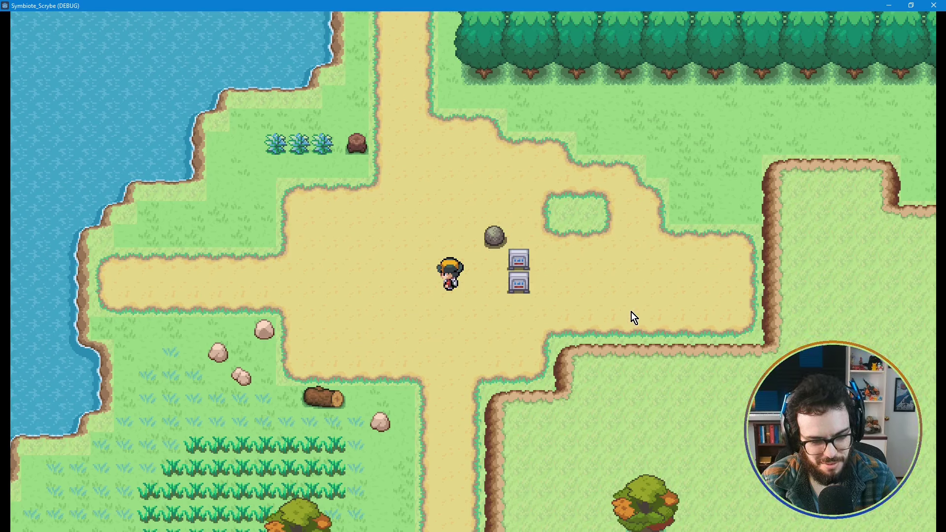
left_click(934, 5)
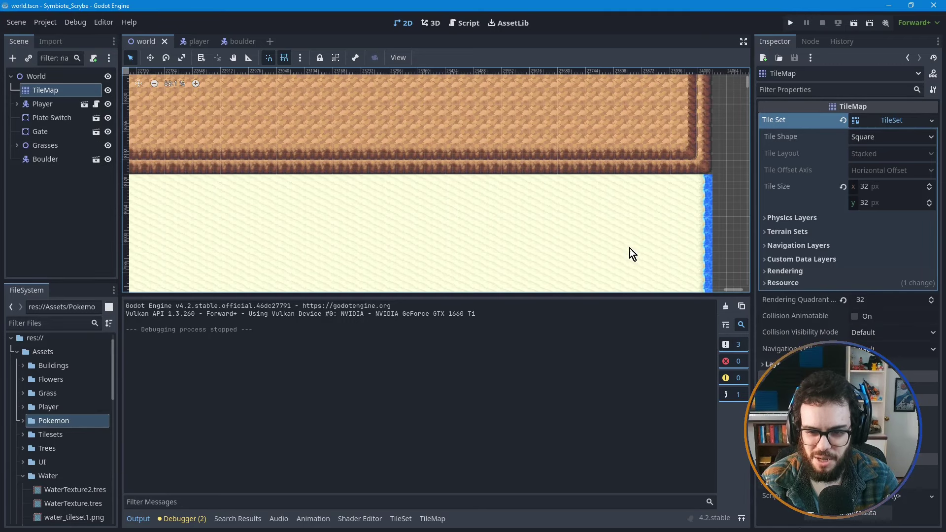
- Enlarge the 2D viewport by shrinking the Output panel beneath it
scroll(629, 247, "down", 1)
middle_click_drag(608, 250, 619, 215)
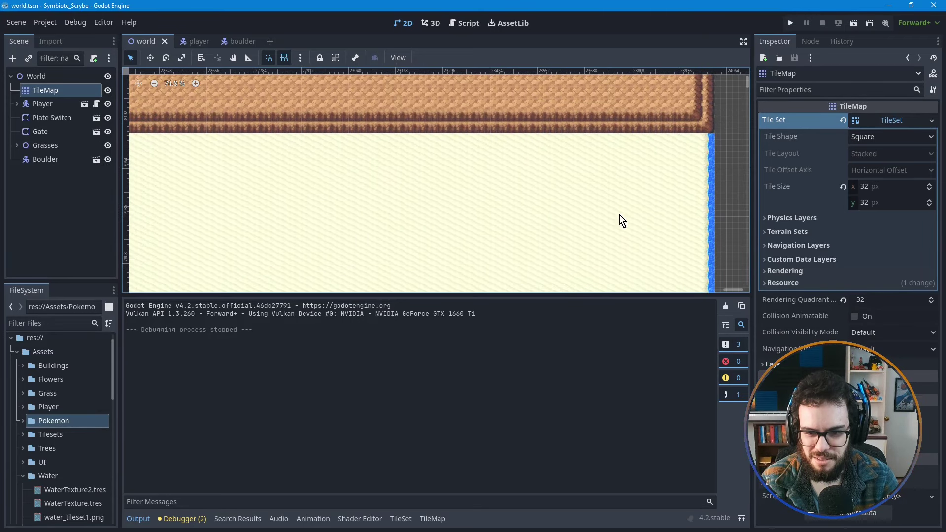
left_click_drag(613, 296, 612, 371)
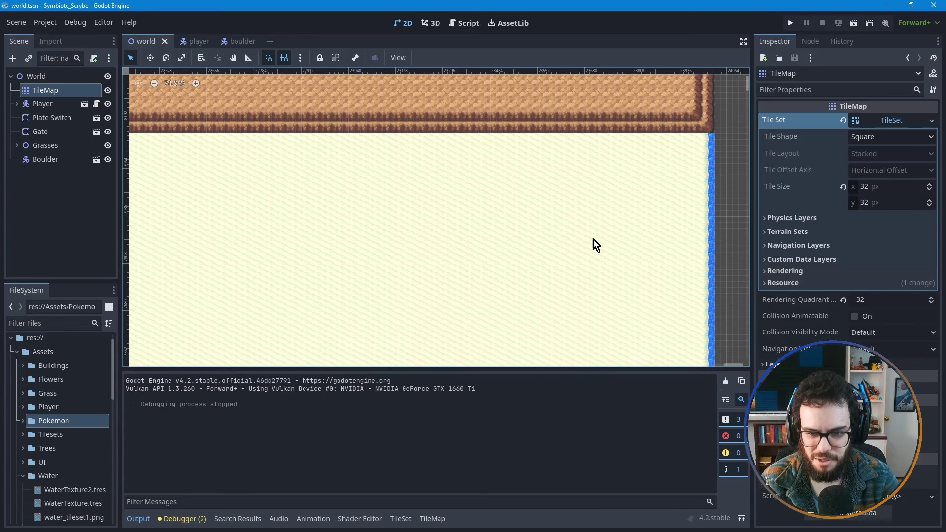
- Examine the extended two-tier HillRock area, from its western end to its southeast corner, against the sand below
middle_click_drag(610, 188, 599, 234)
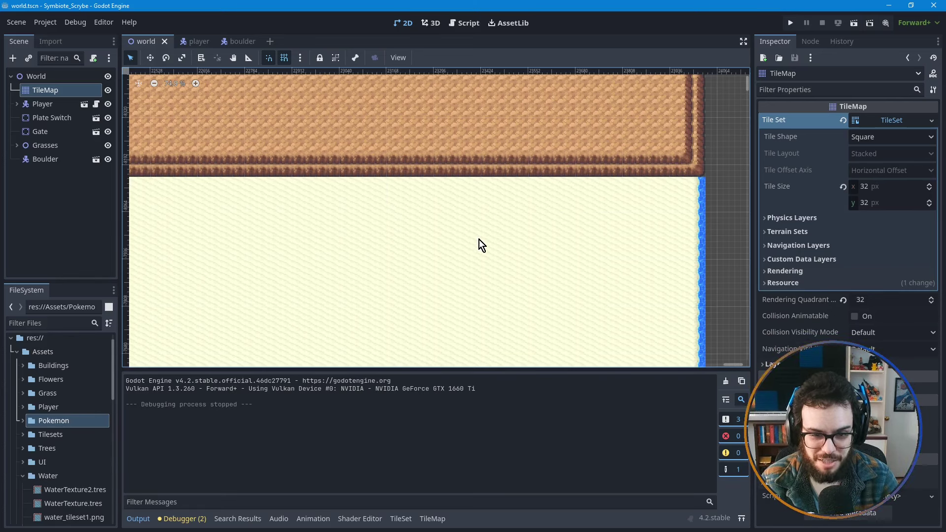
middle_click_drag(450, 210, 480, 248)
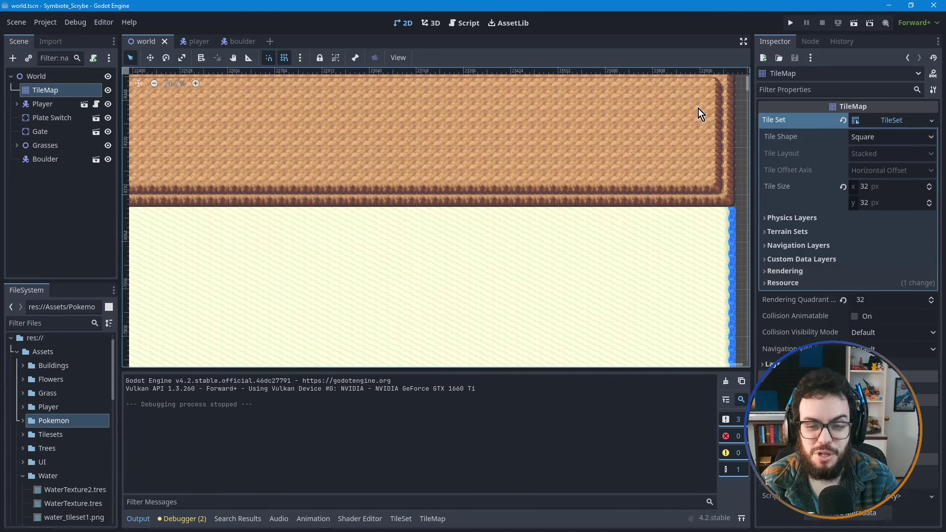
middle_click_drag(647, 237, 610, 266)
middle_click_drag(521, 234, 554, 287)
scroll(556, 288, "down", 3)
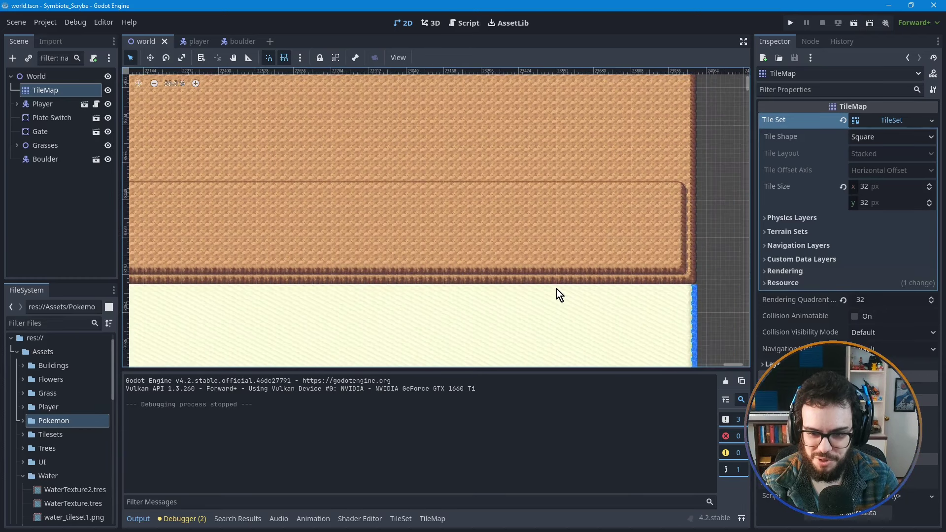
middle_click_drag(374, 252, 556, 239)
middle_click_drag(633, 298, 449, 276)
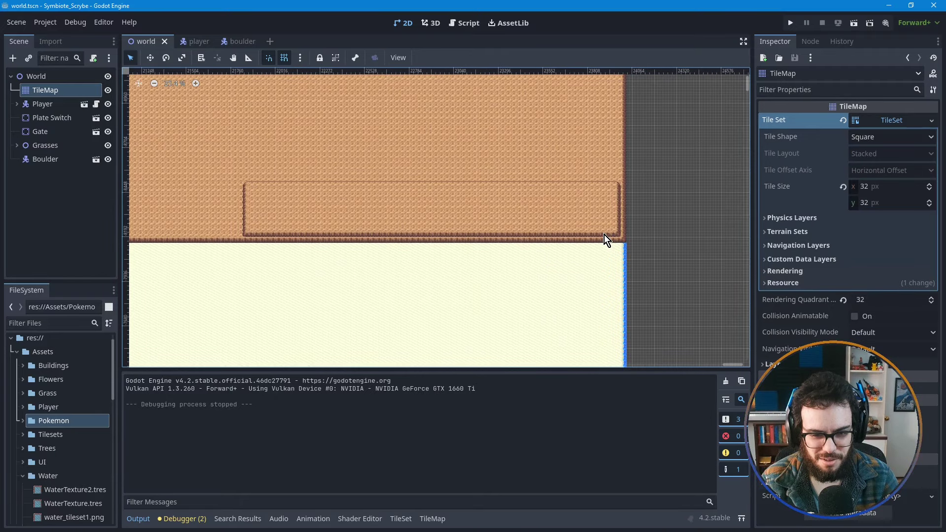
scroll(604, 235, "up", 5)
scroll(604, 234, "up", 1)
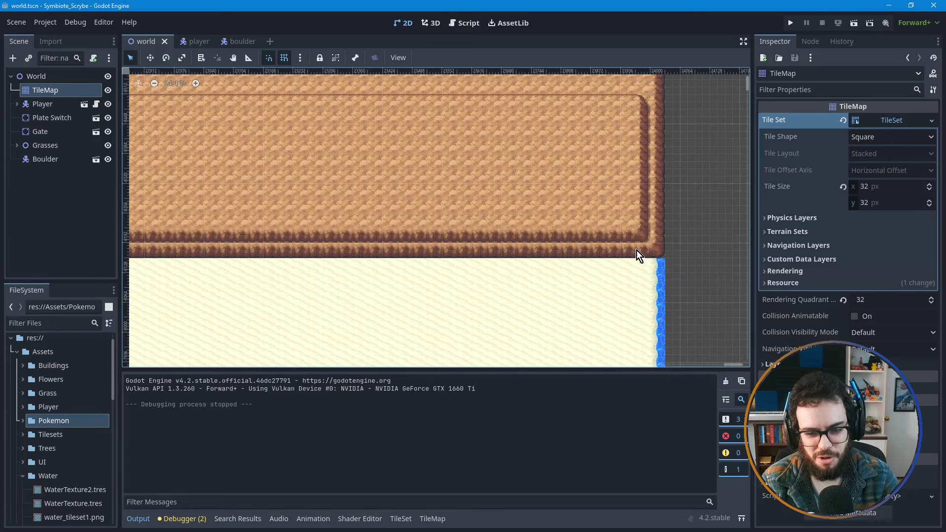
scroll(495, 189, "down", 3)
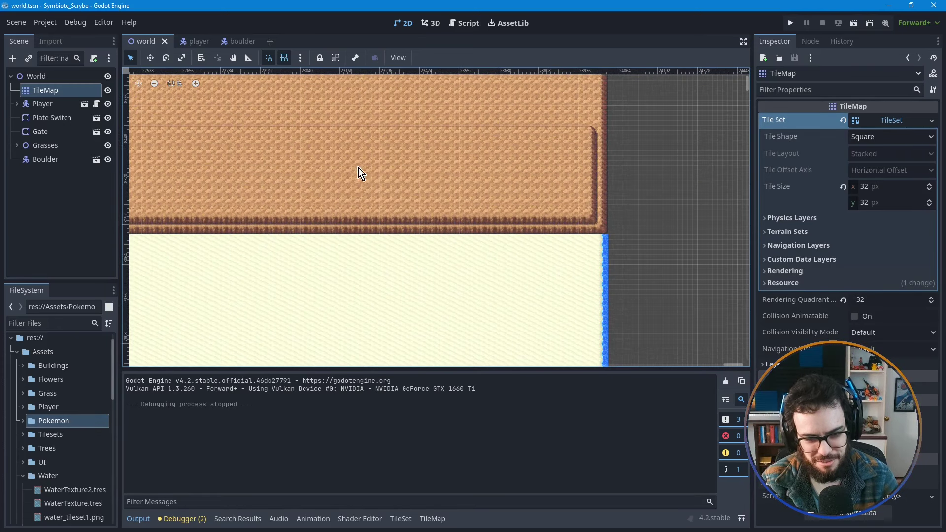
middle_click_drag(399, 193, 460, 191)
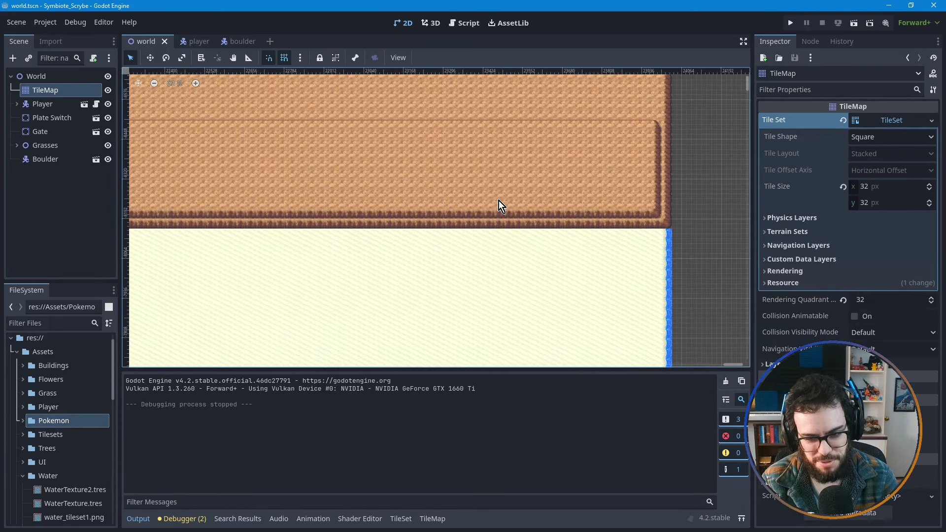
middle_click_drag(589, 225, 551, 225)
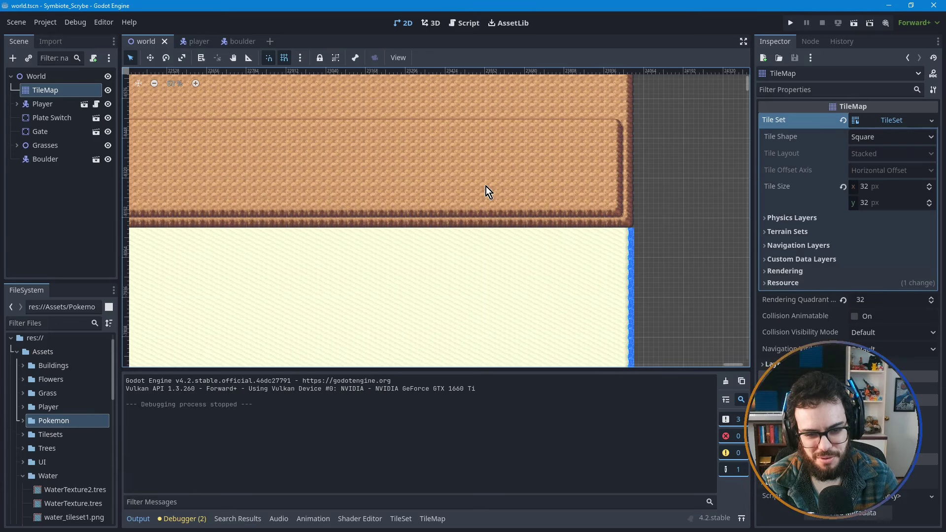
middle_click_drag(333, 184, 510, 196)
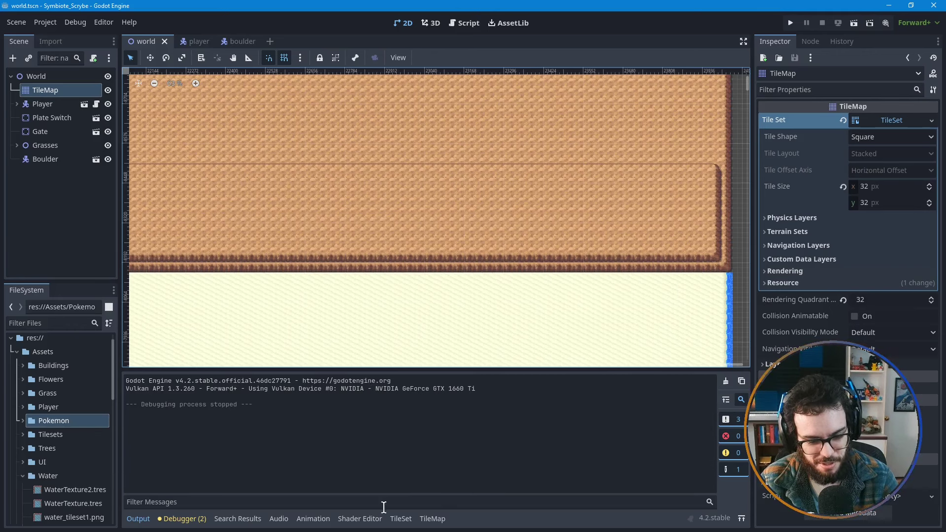
- Open the PG_Tiles2.png atlas in the TileSet editor
left_click(401, 519)
scroll(494, 445, "down", 3)
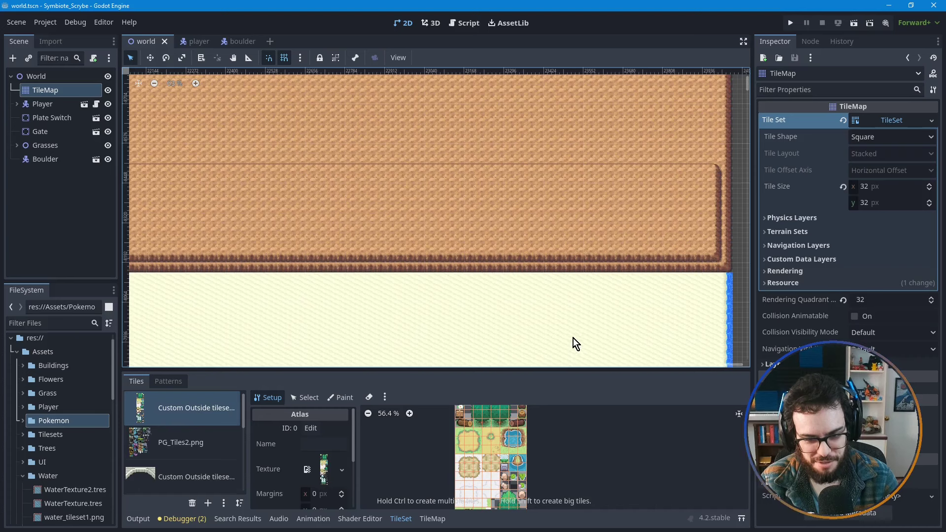
middle_click_drag(576, 343, 547, 291)
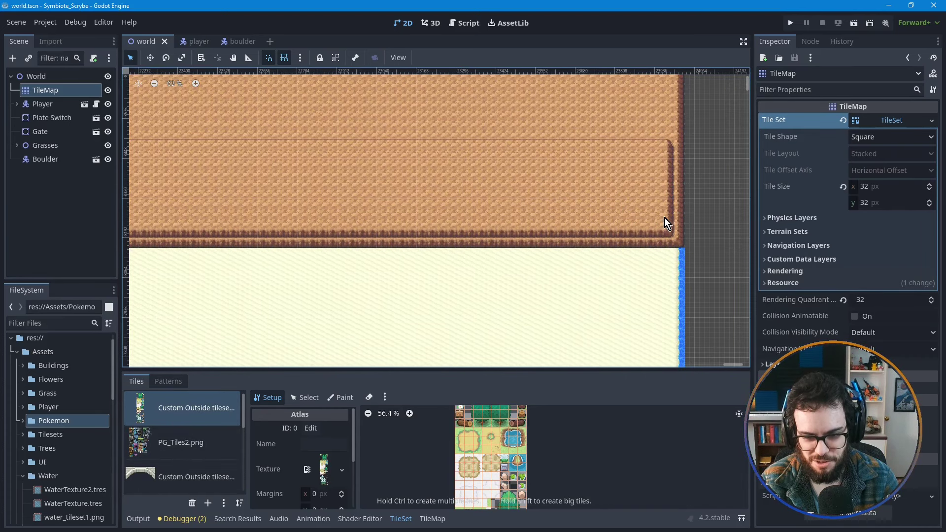
left_click(188, 444)
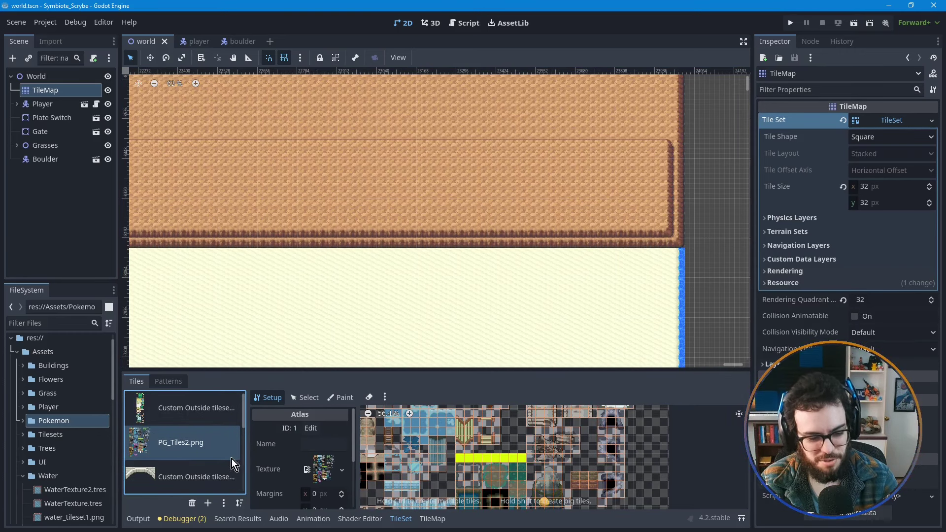
- Open the PG_Tiles1.png atlas in the TileSet editor
scroll(174, 454, "down", 3)
scroll(174, 454, "down", 5)
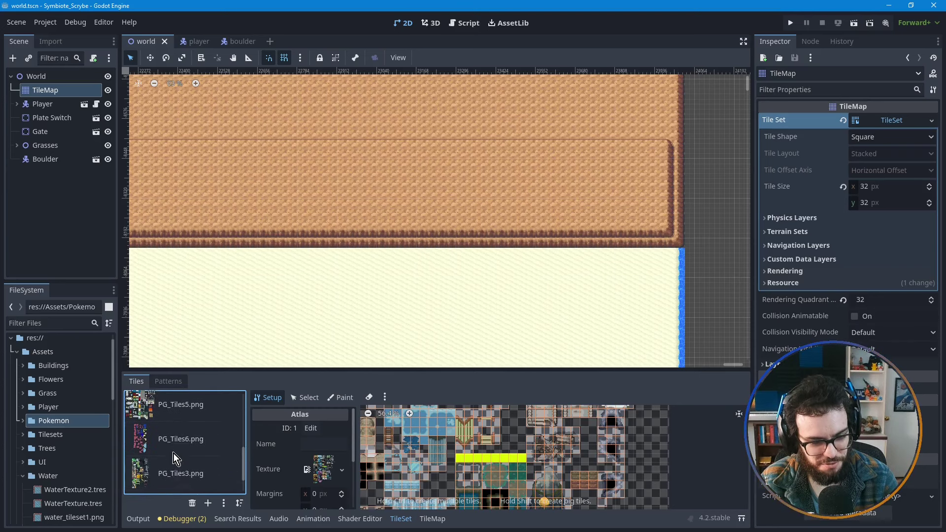
left_click(183, 473)
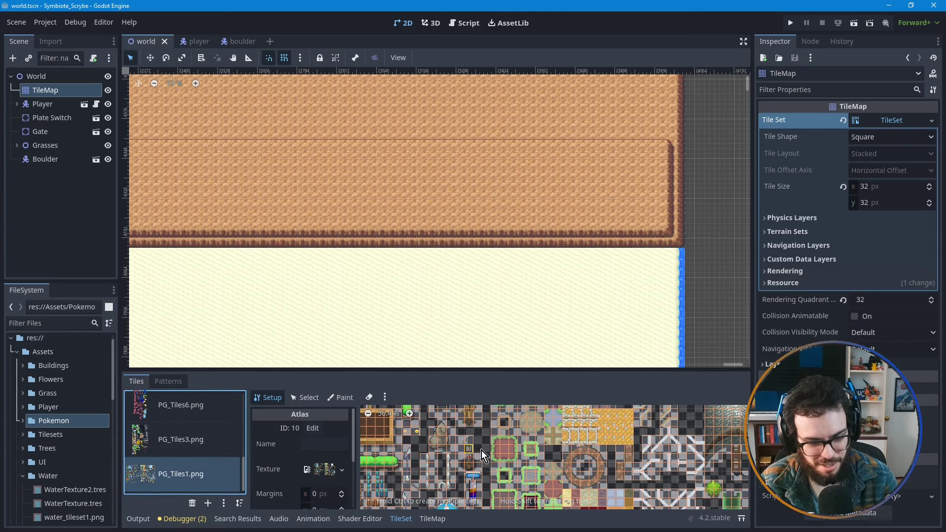
- Display the tiles belonging to the HillRock terrain in the TileMap editor
left_click(432, 520)
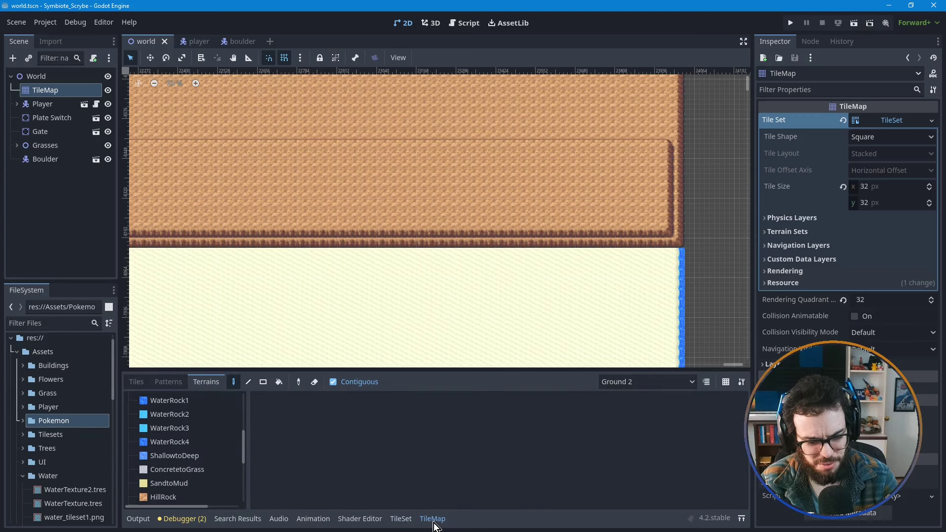
scroll(192, 444, "down", 3)
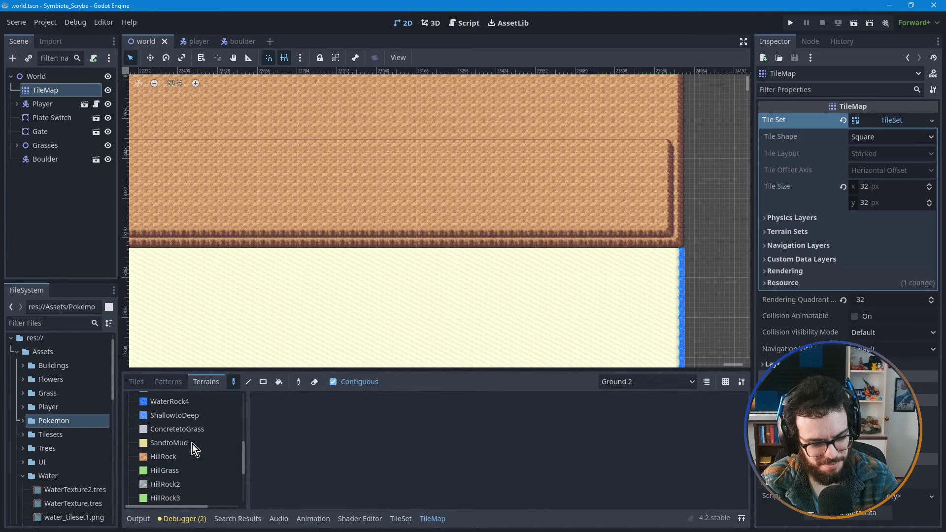
left_click(170, 457)
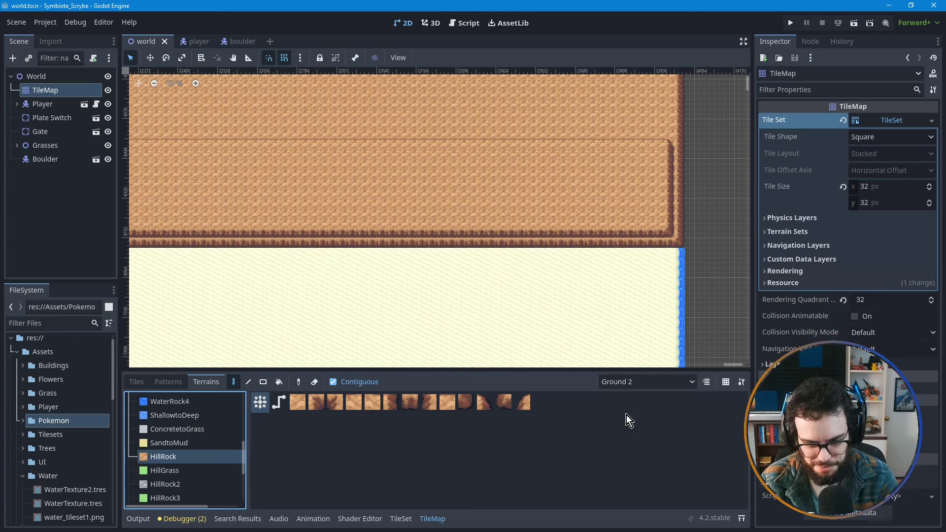
- Examine the PG_Tiles1.png and PG_Tiles3.png atlases in the TileSet editor for matching hill rock tiles
left_click(401, 518)
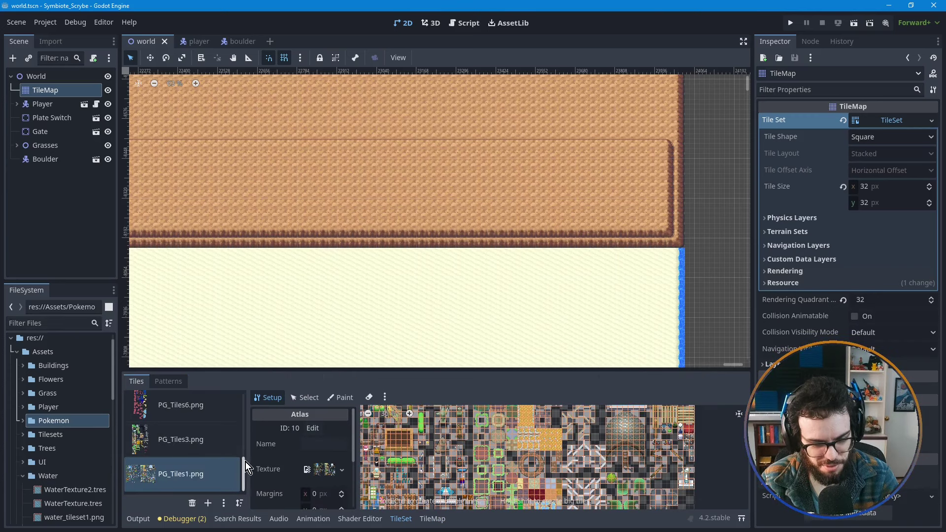
scroll(498, 463, "down", 3)
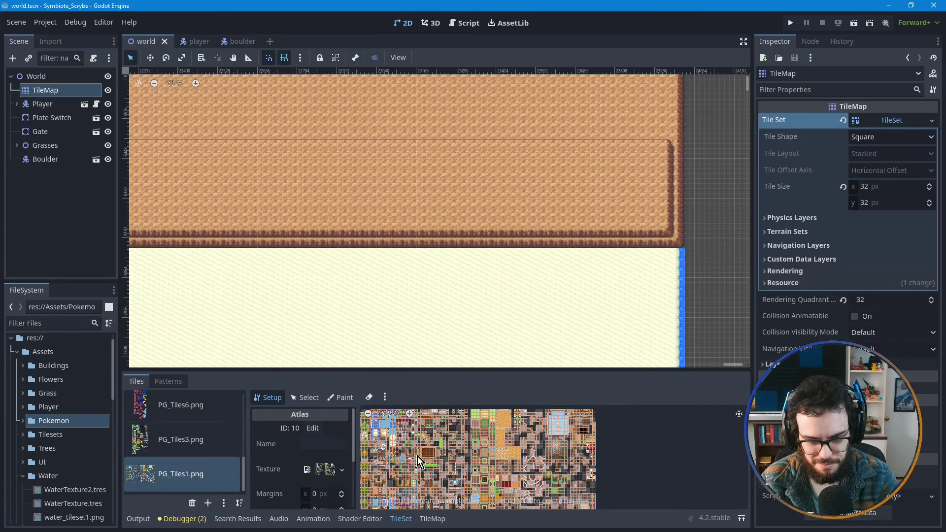
scroll(502, 455, "left", 3)
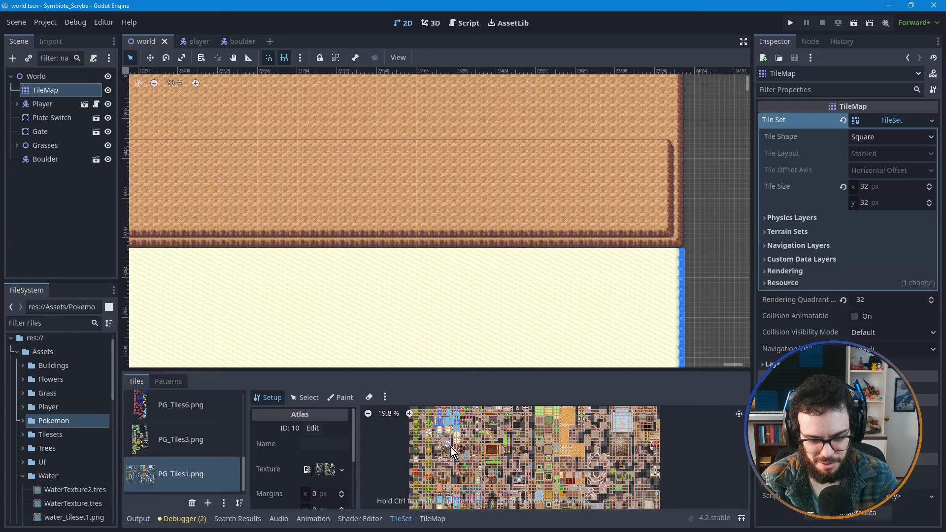
scroll(463, 457, "up", 3)
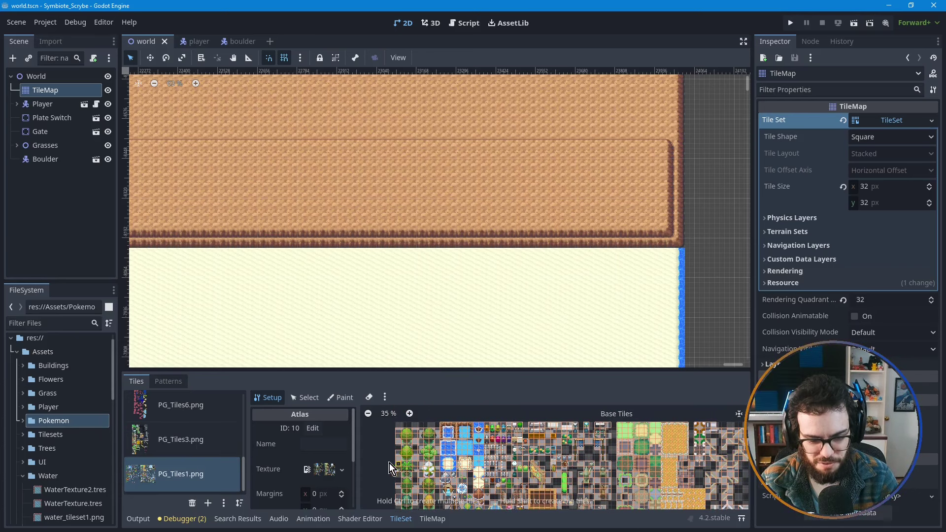
left_click(185, 450)
middle_click_drag(521, 468, 452, 475)
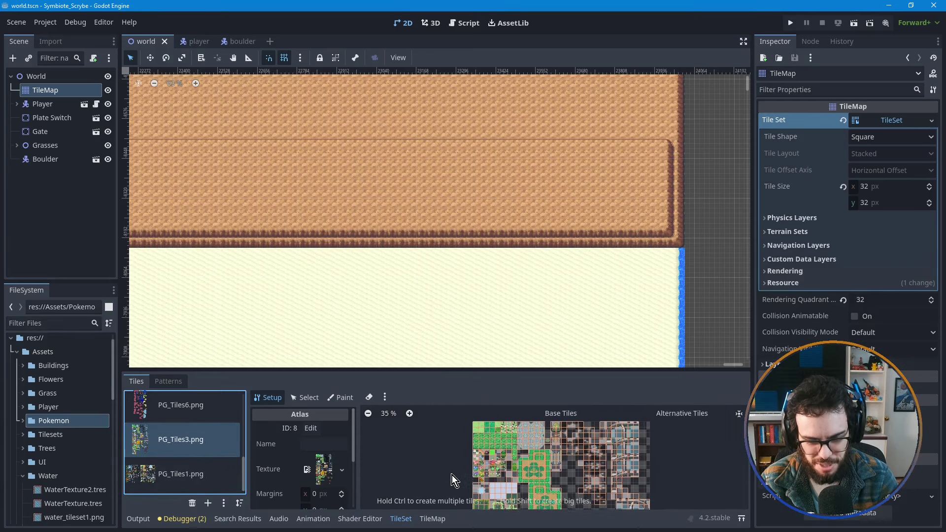
scroll(520, 470, "up", 2)
middle_click_drag(525, 463, 520, 398)
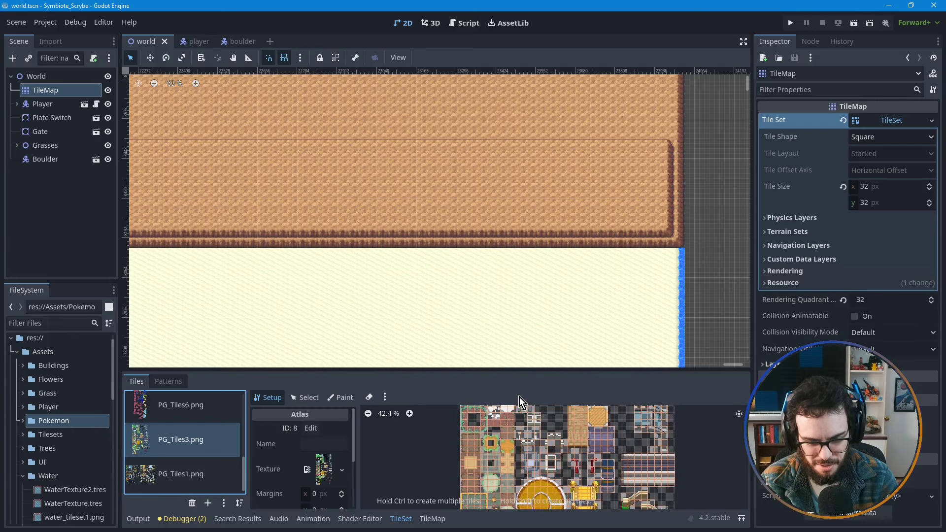
middle_click_drag(531, 470, 525, 396)
middle_click_drag(518, 460, 523, 495)
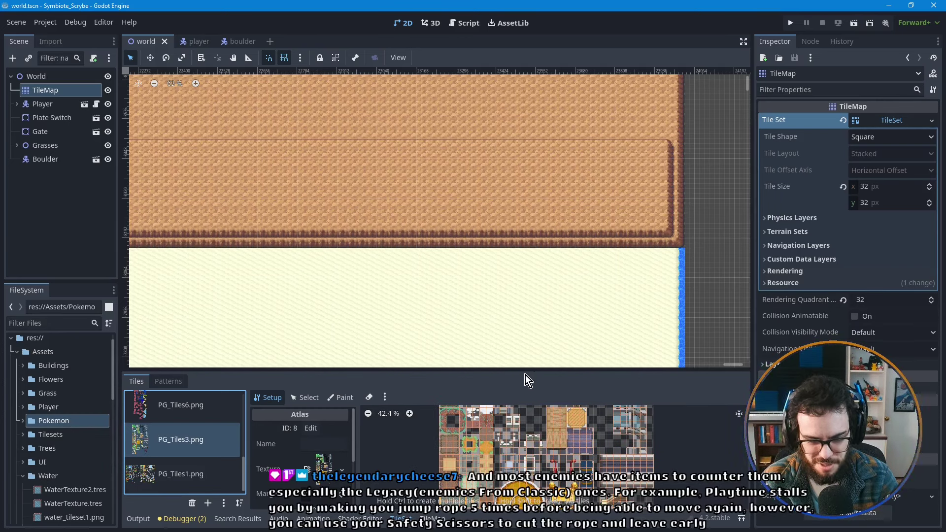
- Enlarge the TileSet editor by shrinking the 2D viewport, and open the PG_Tiles2.png atlas
left_click_drag(526, 371, 526, 219)
scroll(481, 402, "up", 2)
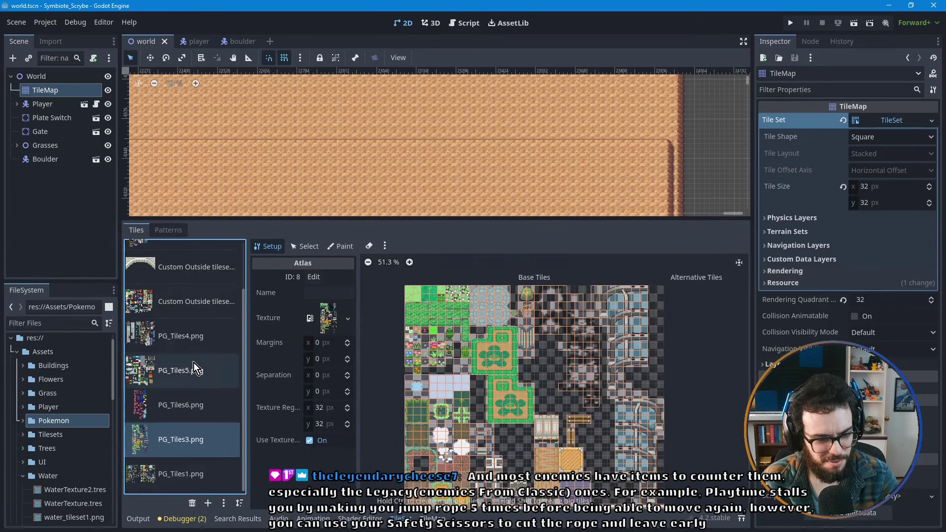
scroll(203, 410, "up", 2)
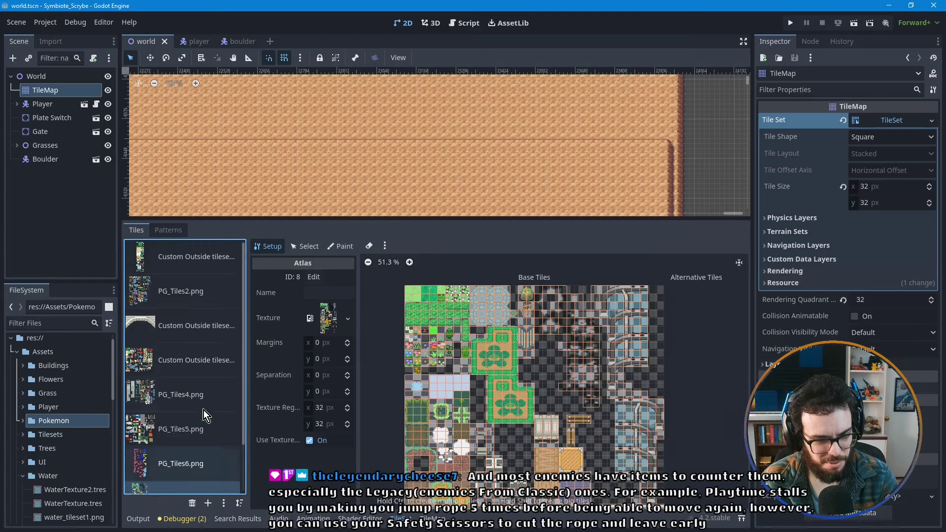
left_click(203, 294)
- Examine the brown hill tiles in the PG_Tiles2.png atlas against the painted two-tier rock edge at the southeast corner
scroll(406, 323, "up", 5)
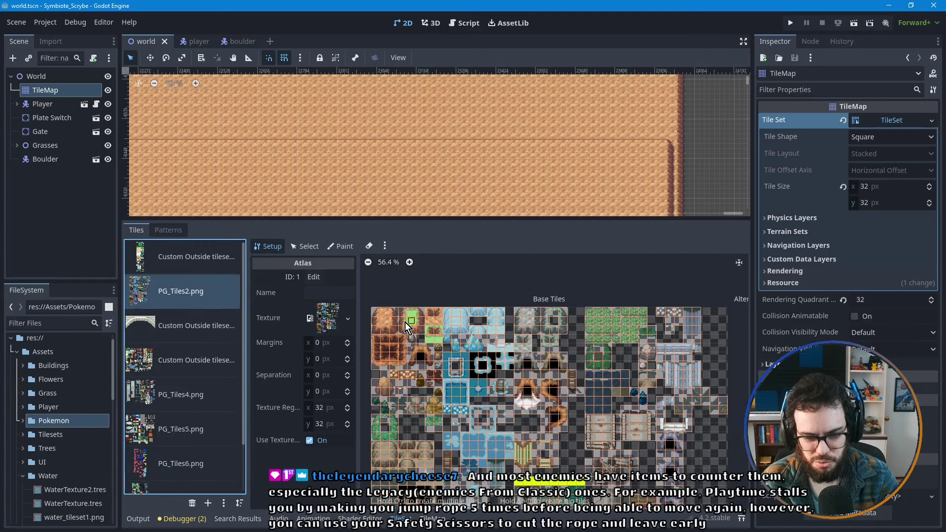
scroll(404, 327, "up", 2)
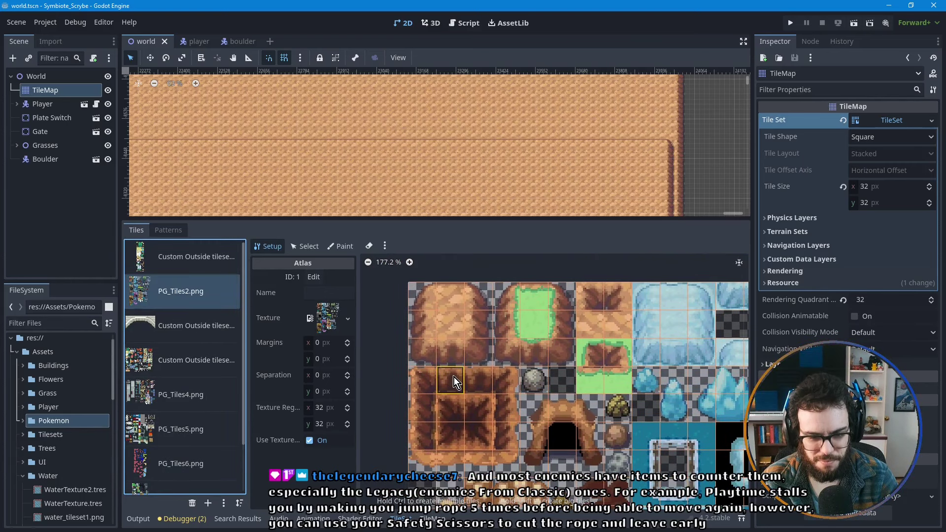
scroll(602, 181, "down", 4)
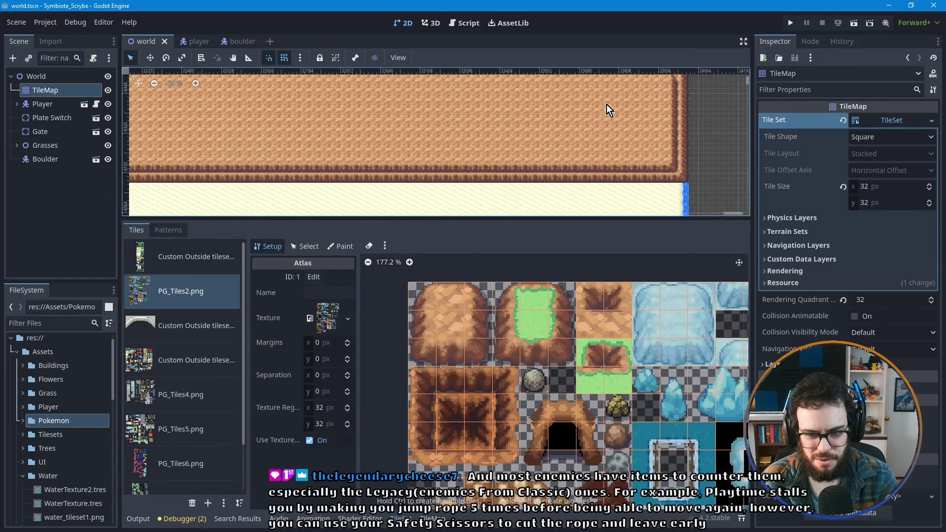
scroll(608, 173, "up", 5)
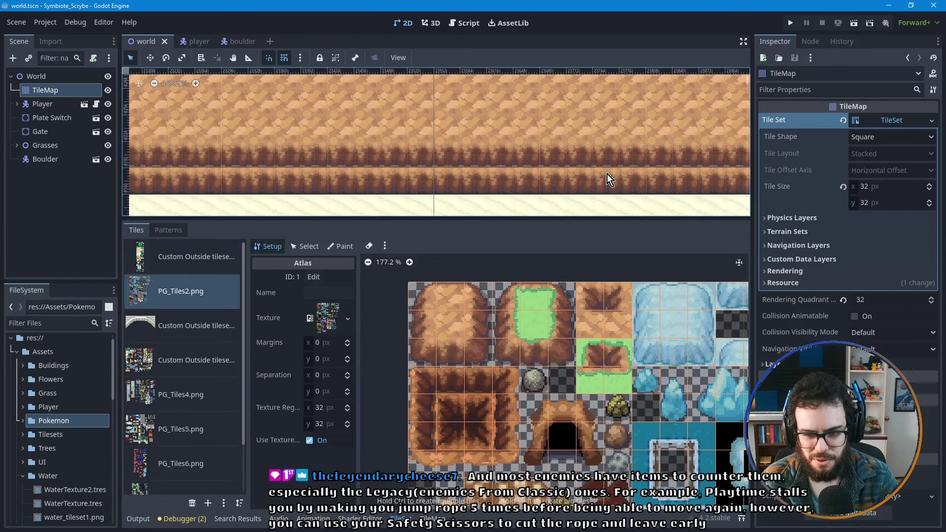
scroll(470, 359, "down", 3)
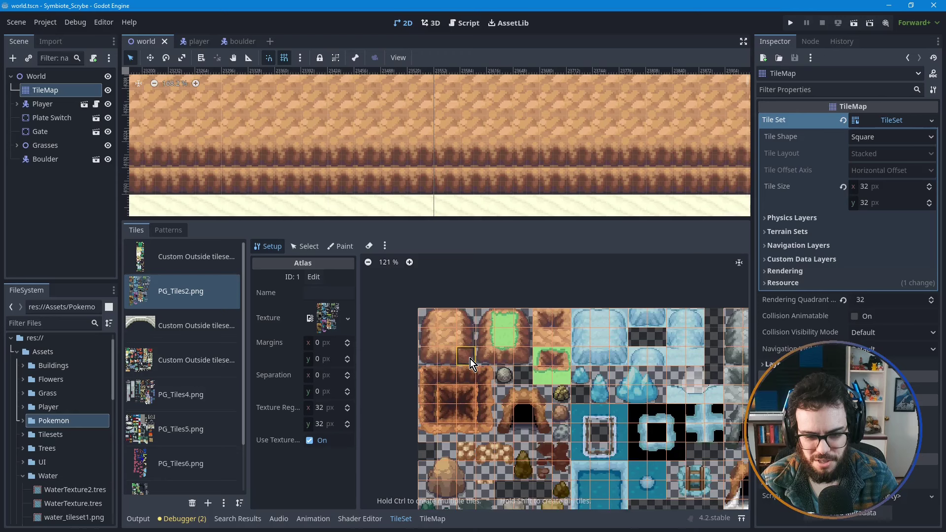
scroll(471, 359, "down", 2)
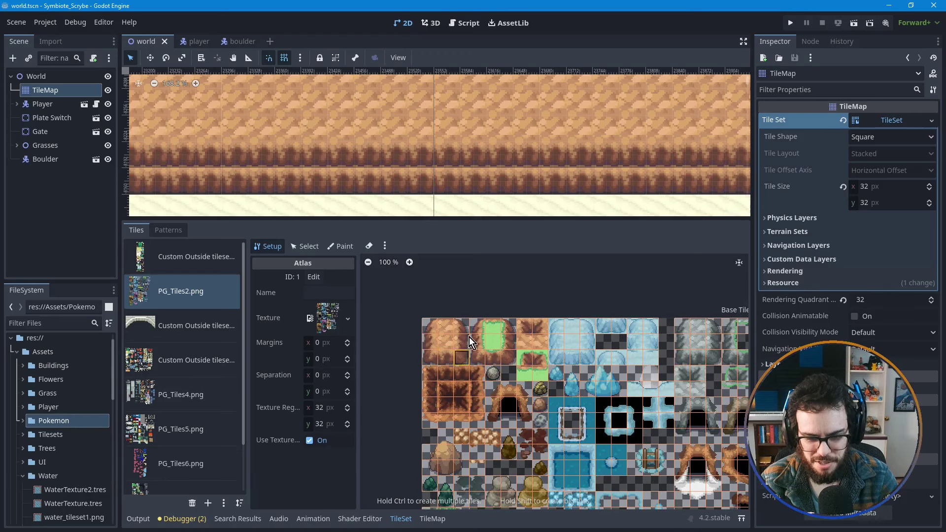
left_click(494, 327)
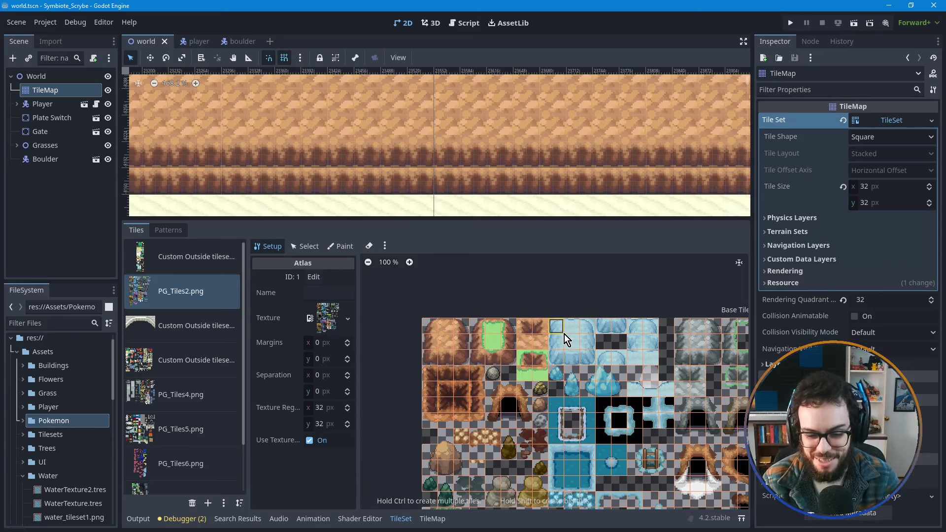
scroll(446, 158, "down", 4)
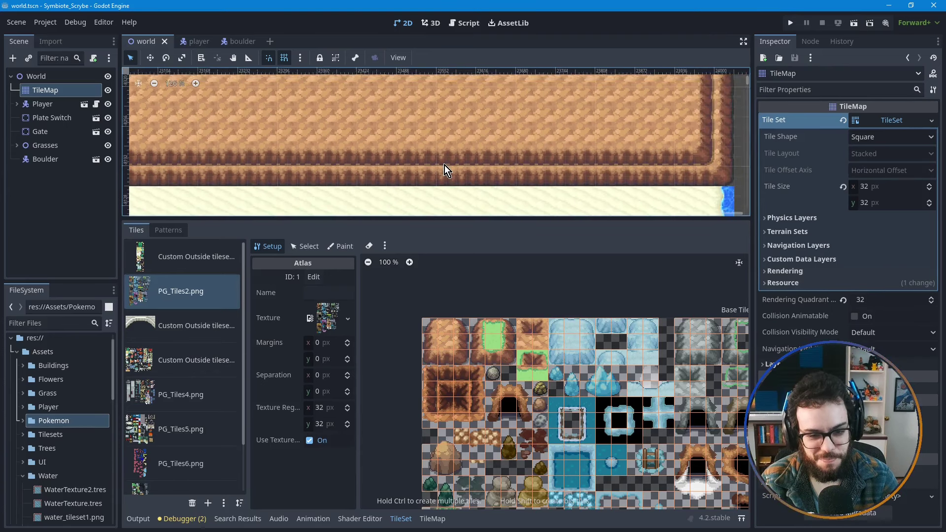
middle_click_drag(444, 165, 416, 185)
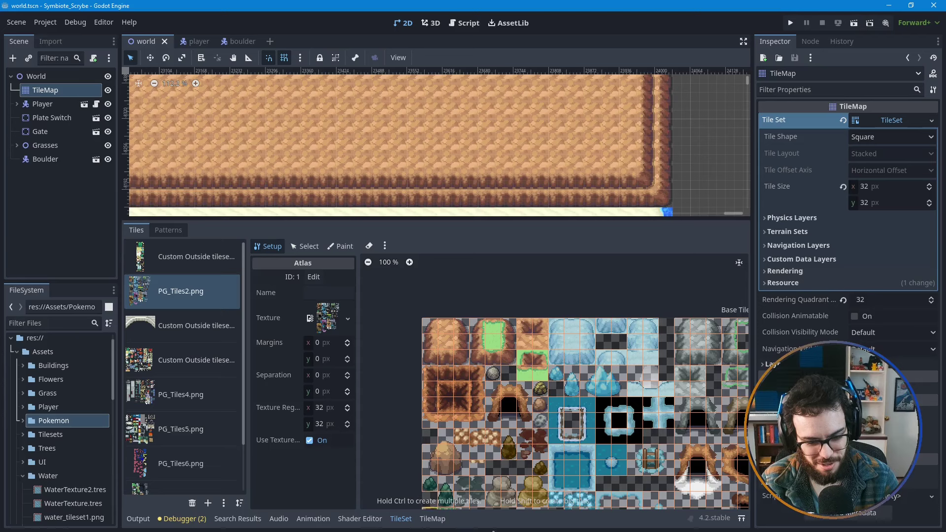
- Show the individual tiles of PG_Tiles2.png in the TileMap editor for painting on the Ground 2 layer
left_click(433, 519)
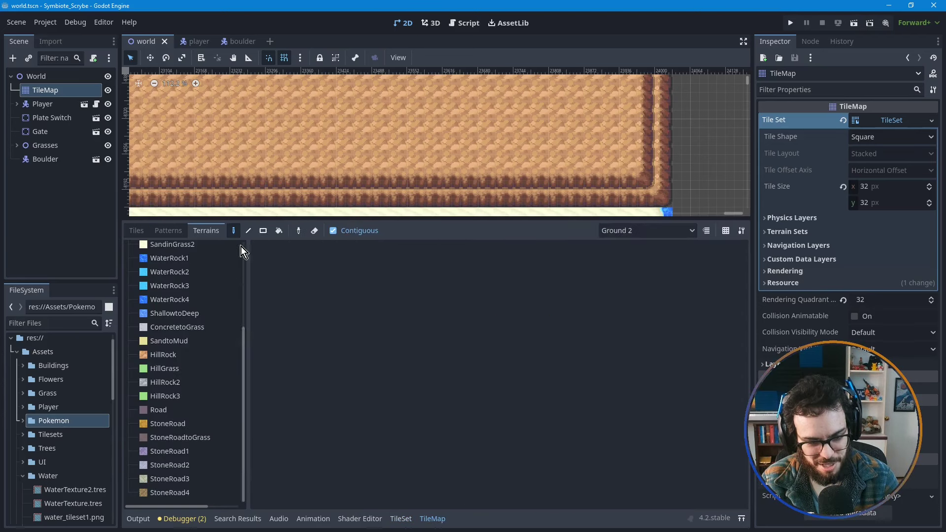
left_click(135, 232)
scroll(437, 380, "up", 8)
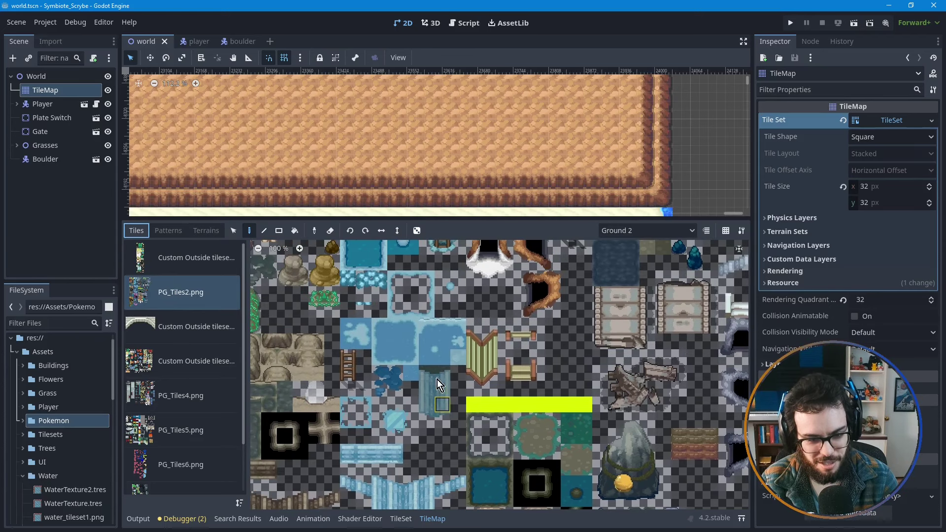
- Try placing the brown hill's three bottom-edge tiles as a strip inside the plateau's southeast corner
left_click_drag(368, 332, 403, 340)
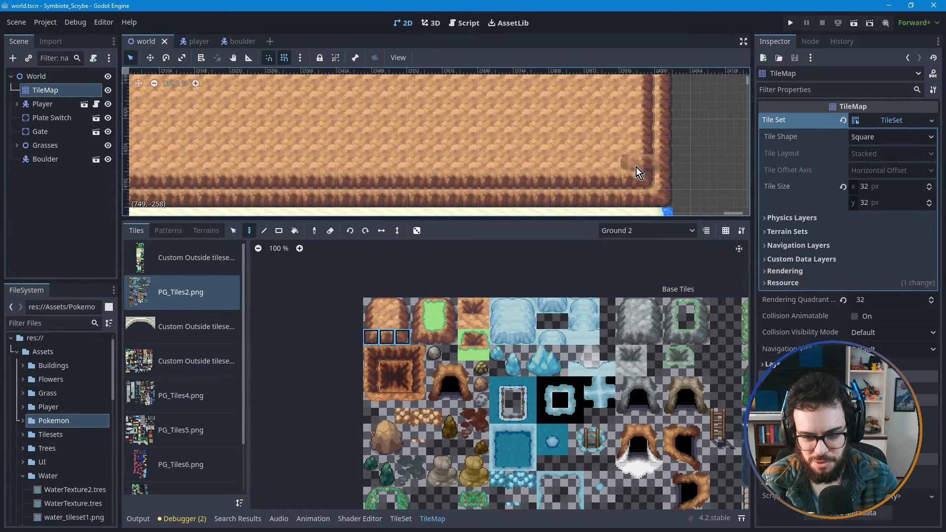
left_click(587, 162)
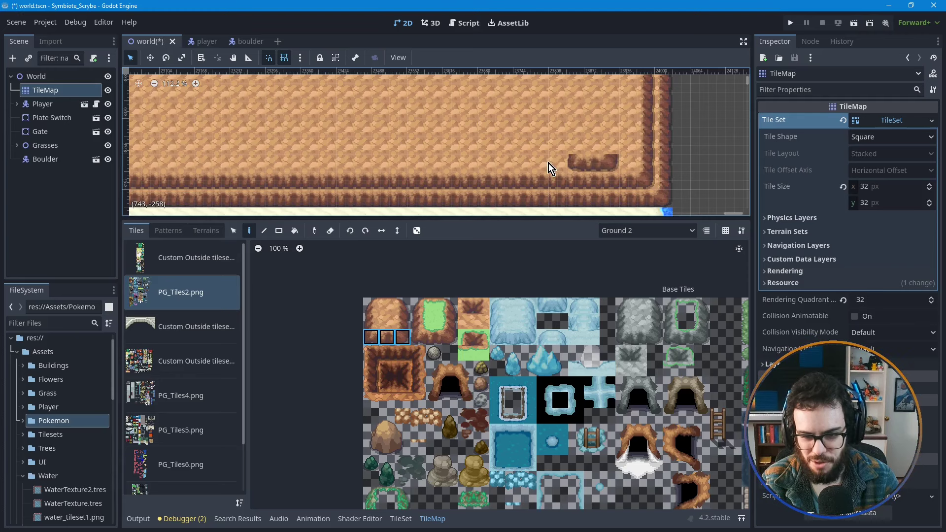
key("ctrl+z")
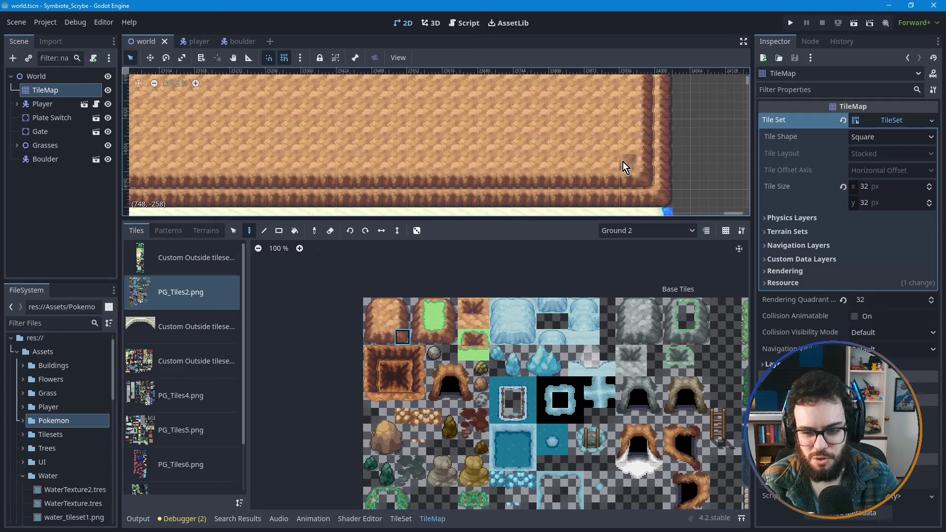
- Place the brown hill's bottom-right corner tile just inside the plateau's southeast corner, and try extending the bottom-middle tile west from it
left_click(623, 162)
left_click(391, 336)
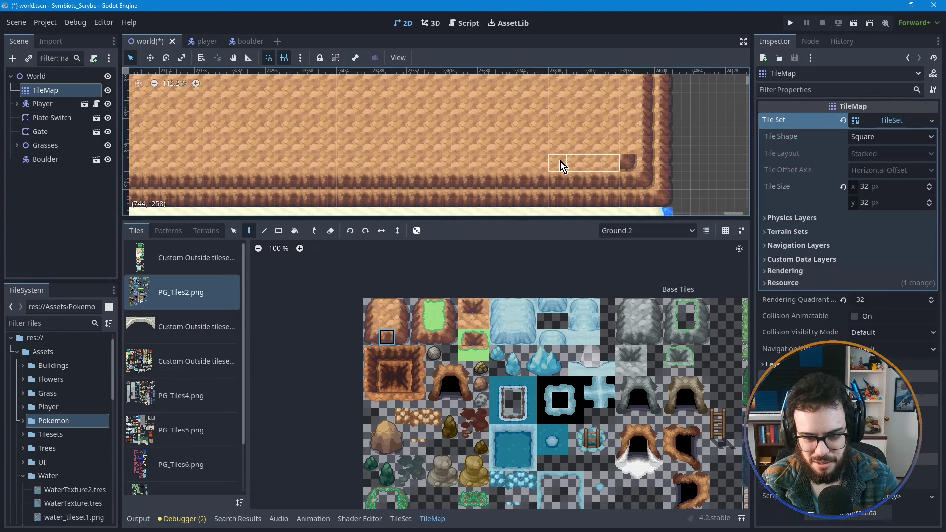
left_click(230, 167, "ctrl")
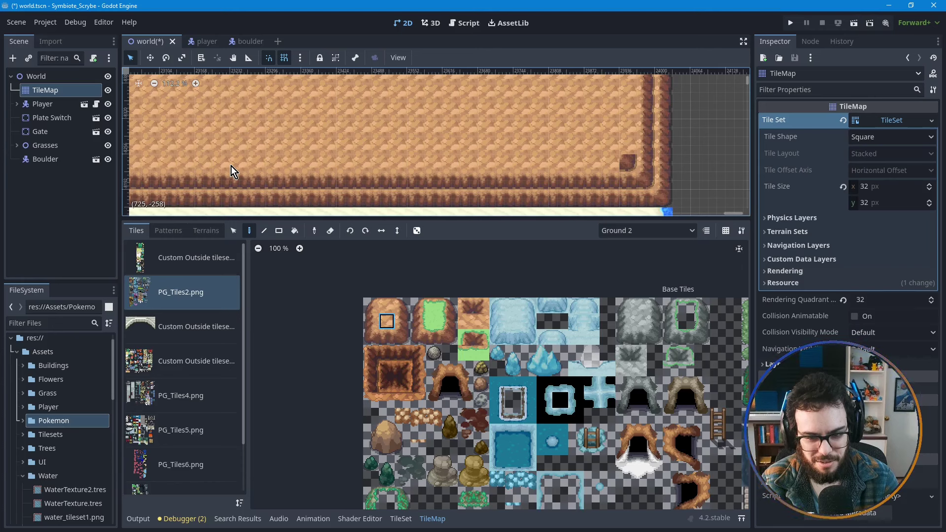
left_click(264, 232)
left_click_drag(564, 162, 529, 156)
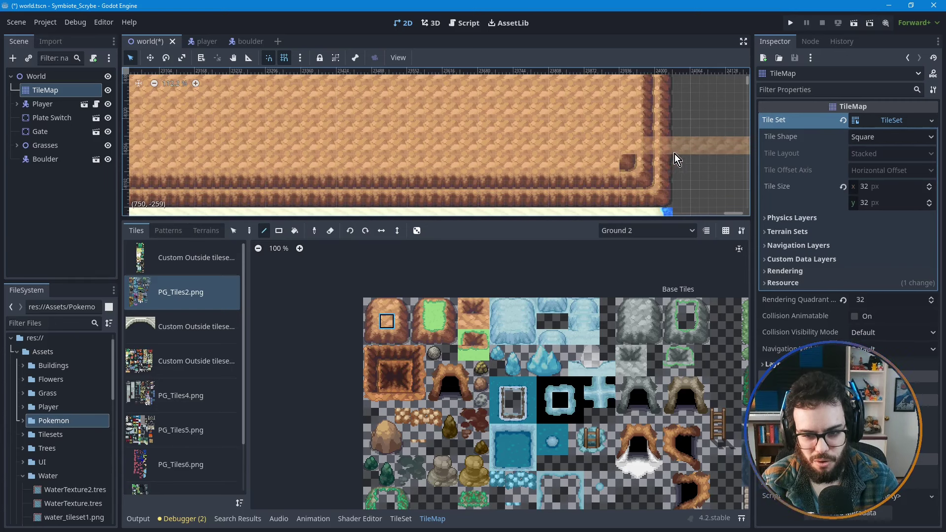
scroll(673, 173, "down", 3)
middle_click_drag(673, 174, 424, 163)
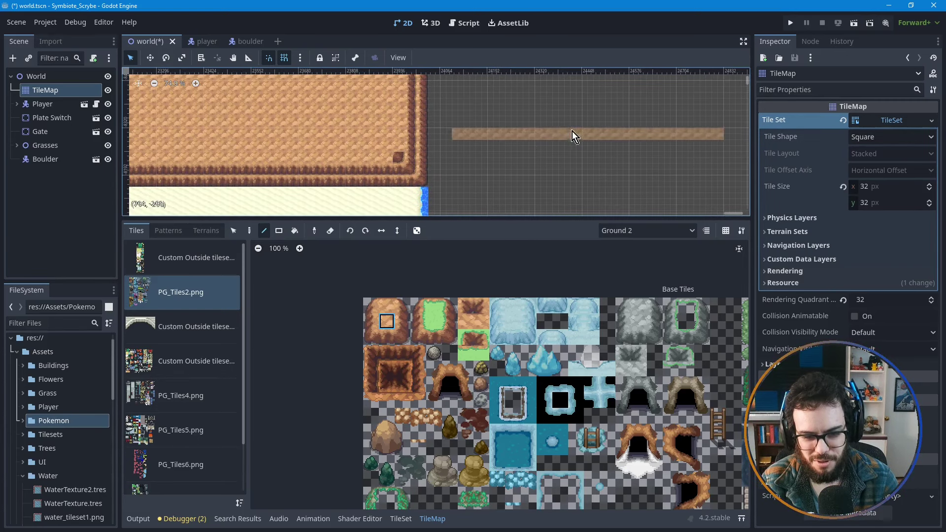
- Paint a straight row of the brown hill's bottom-middle tile west from the third tier's corner tile in the plateau's southeast
left_click(249, 231)
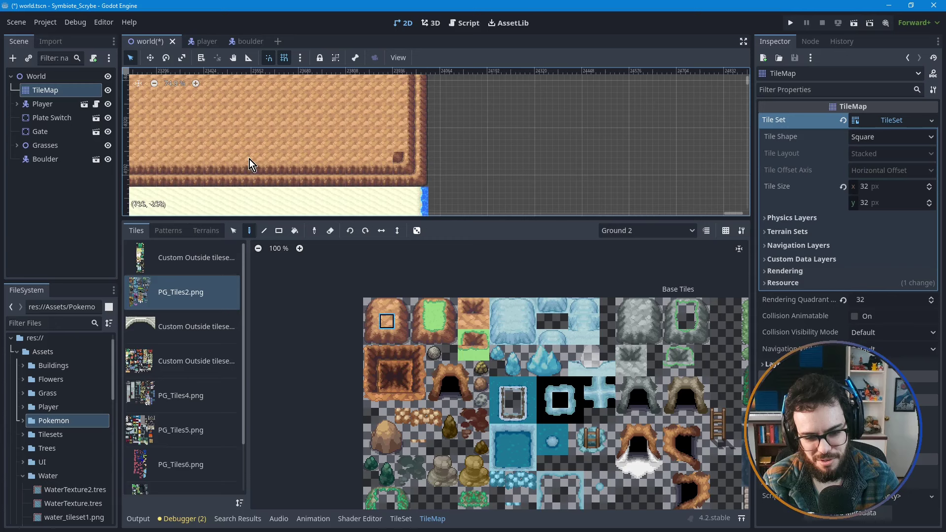
left_click(386, 337)
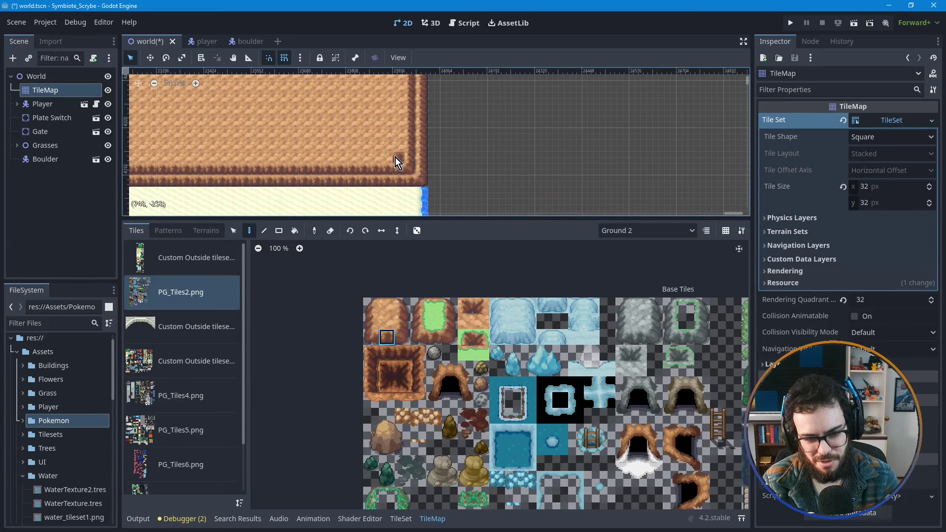
middle_click_drag(378, 165, 464, 169)
scroll(463, 170, "up", 1)
left_click(267, 231)
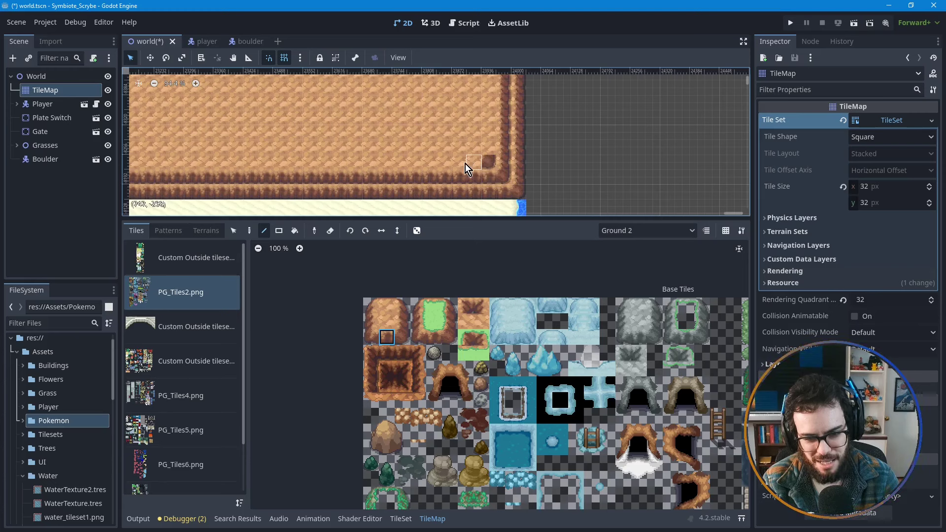
left_click(303, 164, "ctrl")
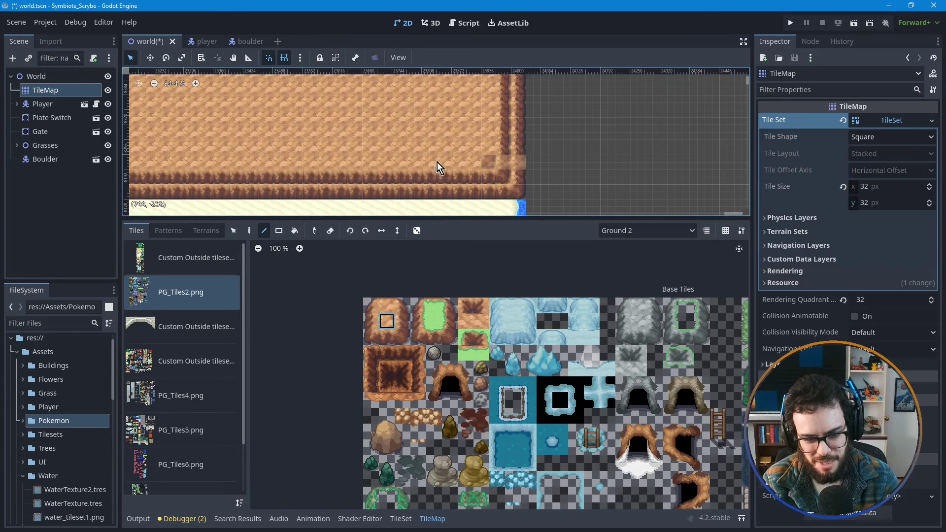
left_click_drag(535, 162, 712, 162)
mouse_move(628, 155)
left_mouse_down()
mouse_move(410, 162)
mouse_move(356, 321)
left_mouse_up()
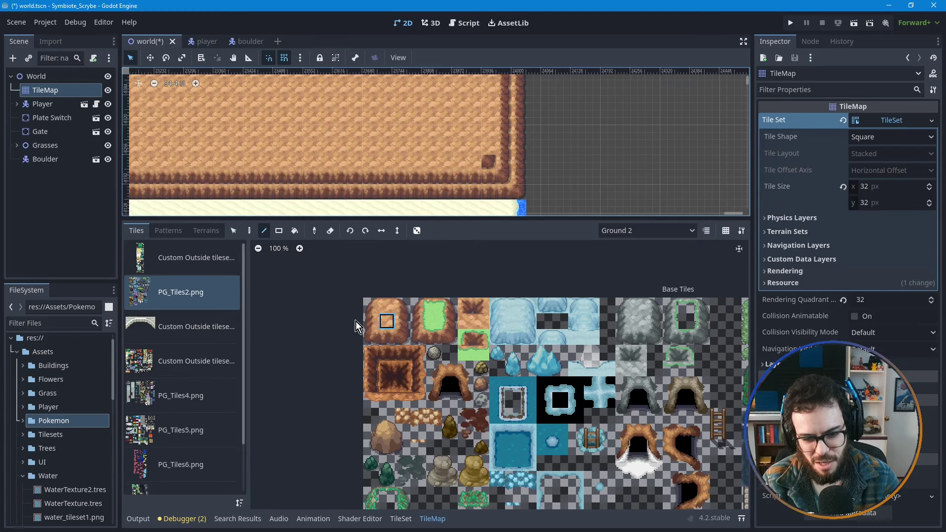
left_click(388, 333)
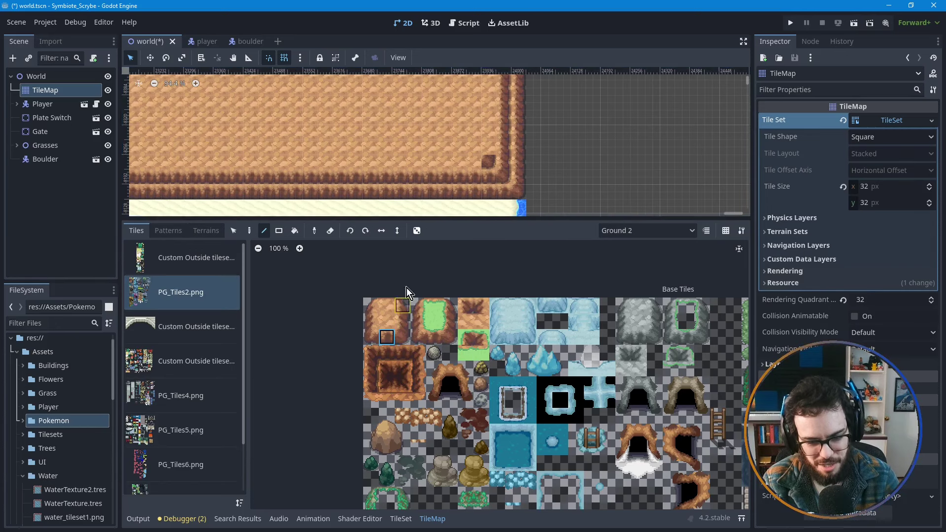
left_click_drag(472, 163, 419, 164)
middle_click_drag(345, 157, 486, 157)
left_click_drag(552, 160, 312, 161)
- Survey the whole map layout, comparing the northeast rocky plateau with the sandy landmass and the central starting areas
scroll(312, 161, "down", 2)
middle_click_drag(526, 195, 556, 131)
scroll(550, 156, "down", 4)
scroll(477, 142, "down", 10)
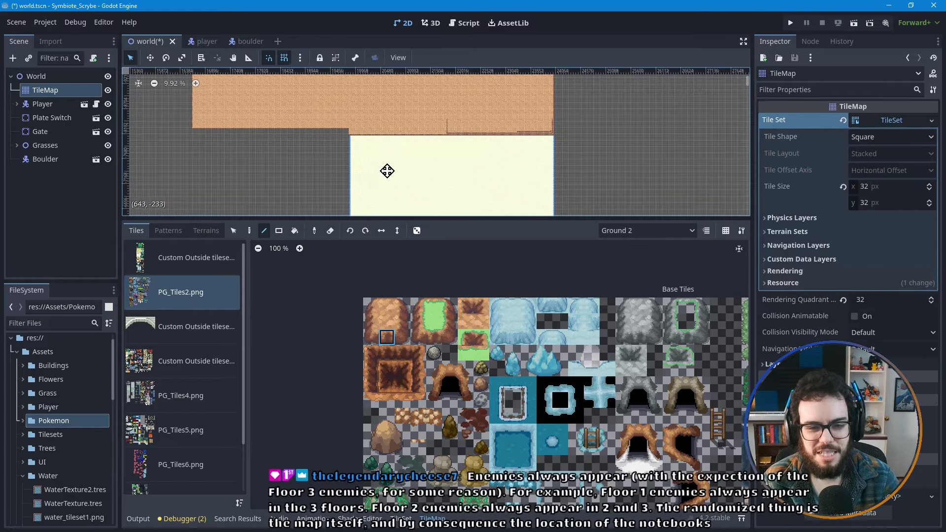
middle_click_drag(386, 178, 603, 96)
scroll(514, 158, "down", 6)
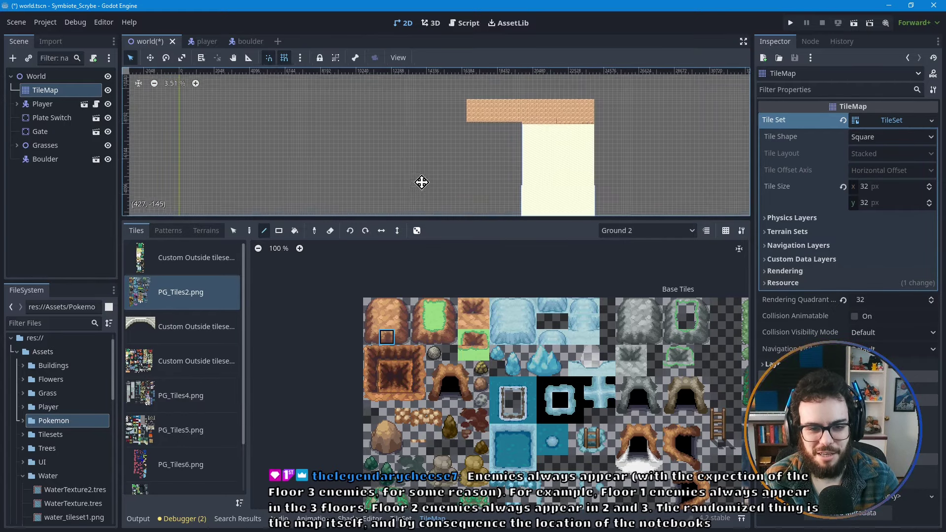
middle_click_drag(416, 186, 581, 111)
scroll(589, 128, "down", 5)
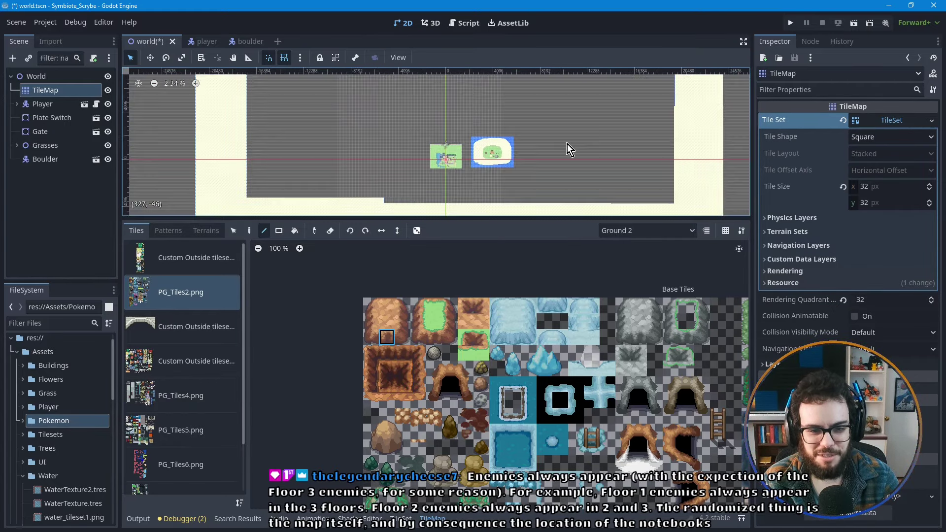
middle_click_drag(574, 125, 560, 155)
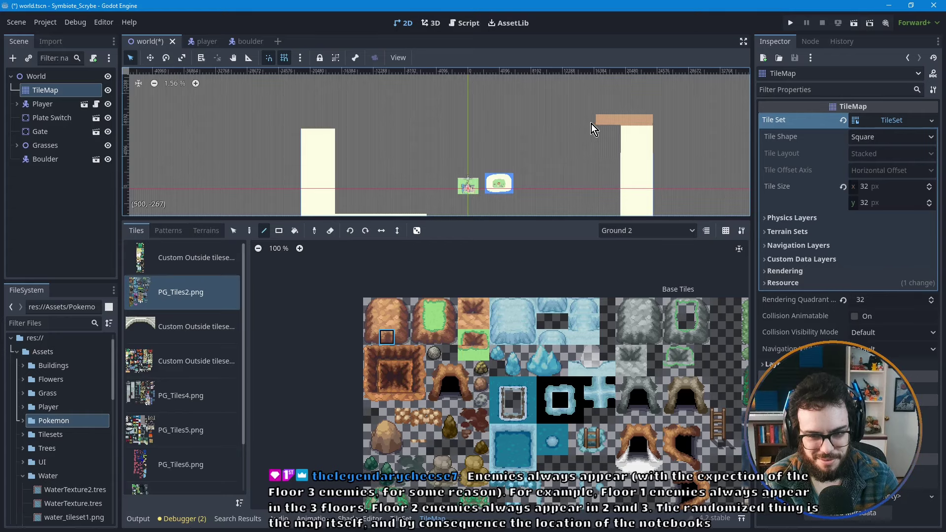
- Extend the third tier's bottom-edge row west until it meets the second tier's vertical west edge
scroll(620, 119, "up", 10)
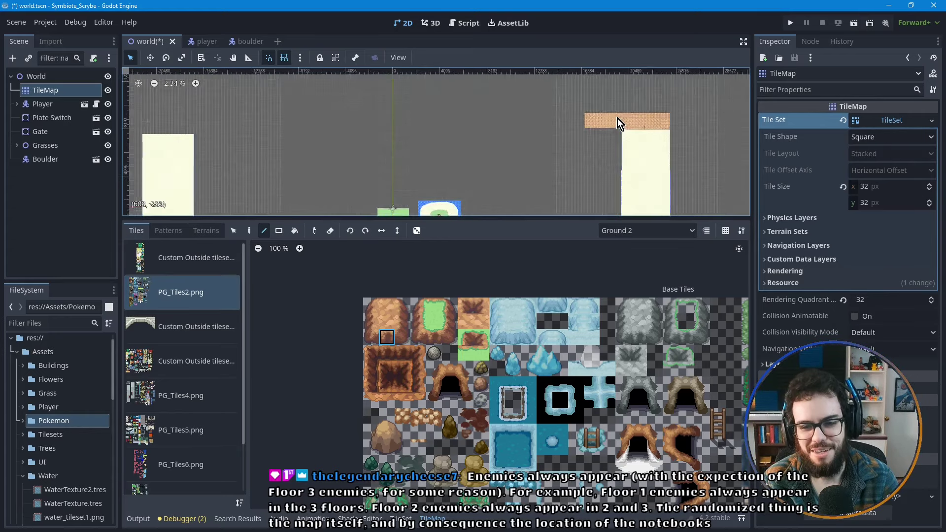
scroll(668, 123, "up", 1)
middle_click_drag(668, 122, 464, 143)
scroll(475, 131, "up", 1)
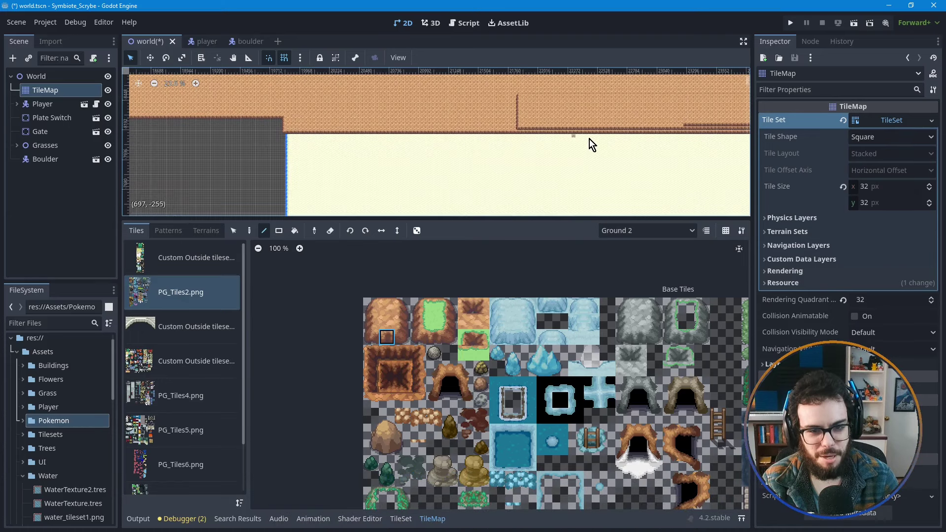
scroll(654, 143, "up", 1)
middle_click_drag(654, 143, 507, 132)
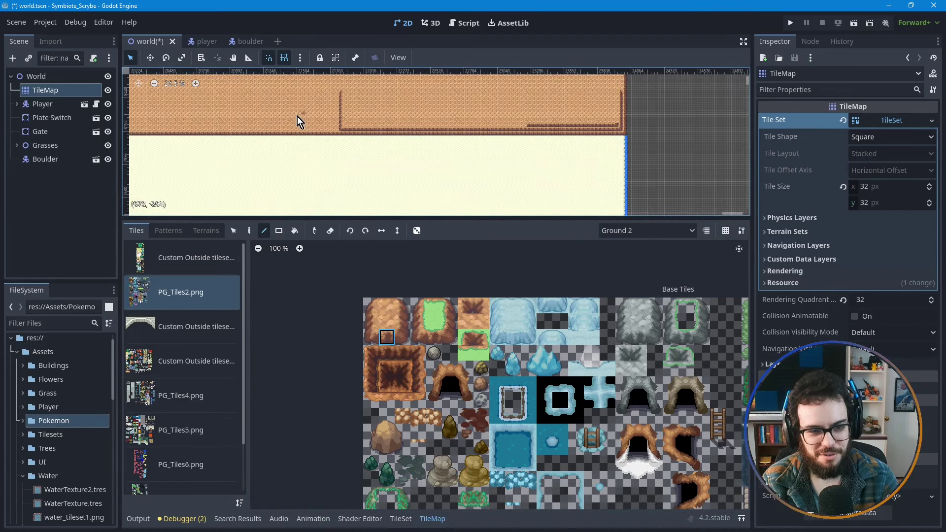
scroll(544, 124, "up", 2)
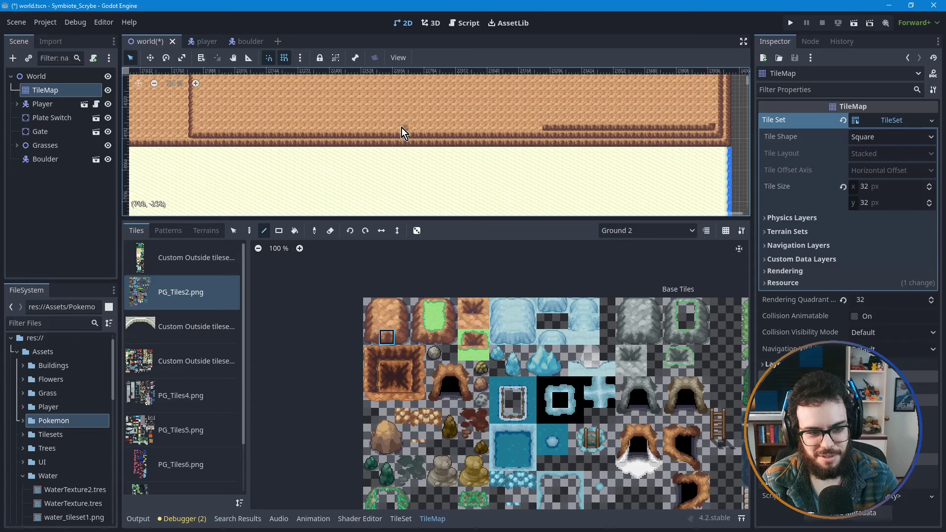
middle_click_drag(401, 129, 492, 142)
scroll(591, 141, "down", 1)
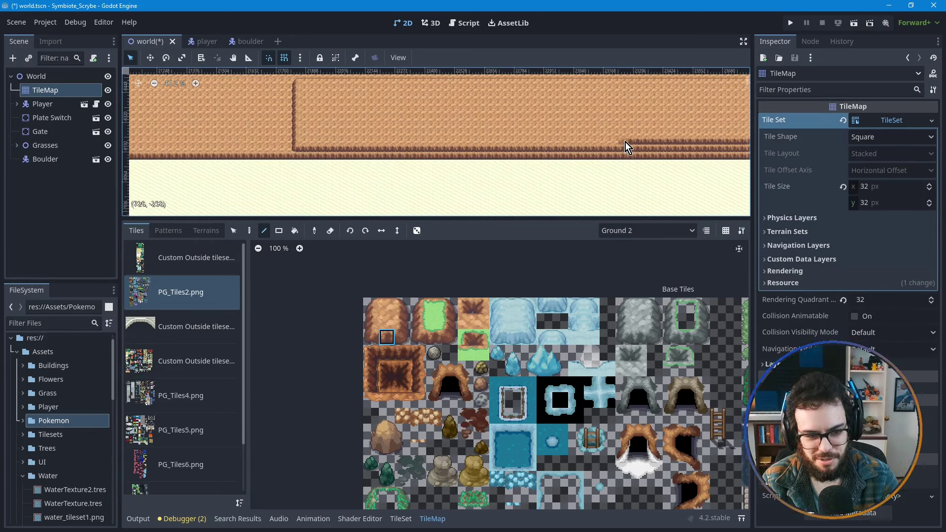
left_click_drag(561, 142, 412, 140)
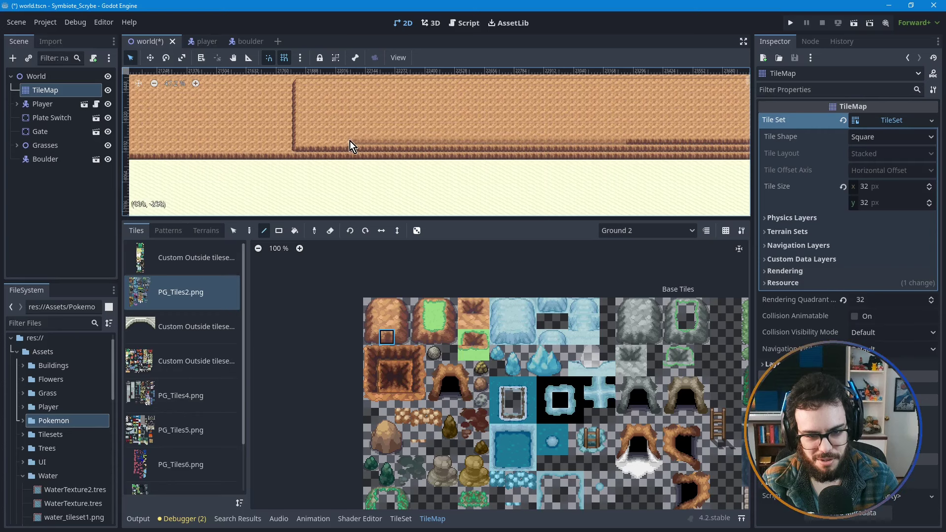
left_click_drag(306, 141, 303, 141)
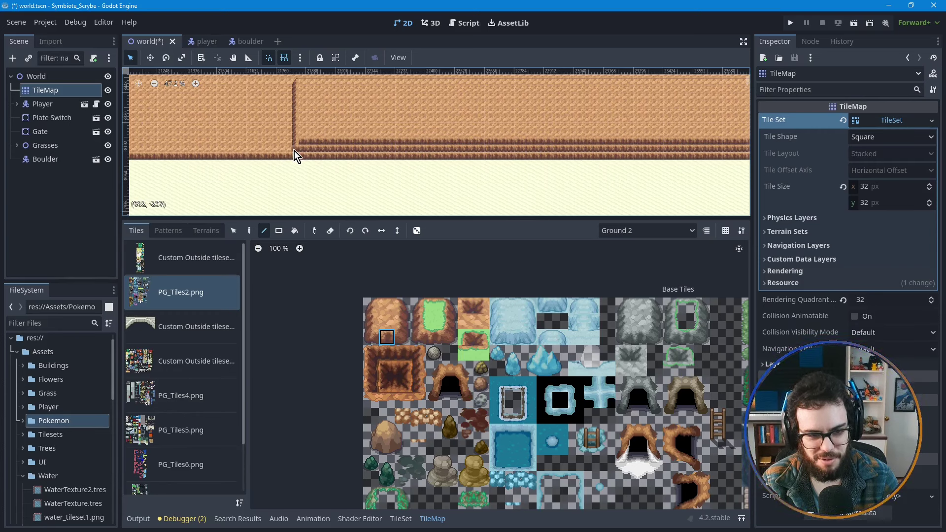
- Erase the second tier's vertical west edge and the horizontal line of edge tiles running east across the plateau
left_click(330, 231)
left_click_drag(296, 147, 298, 88)
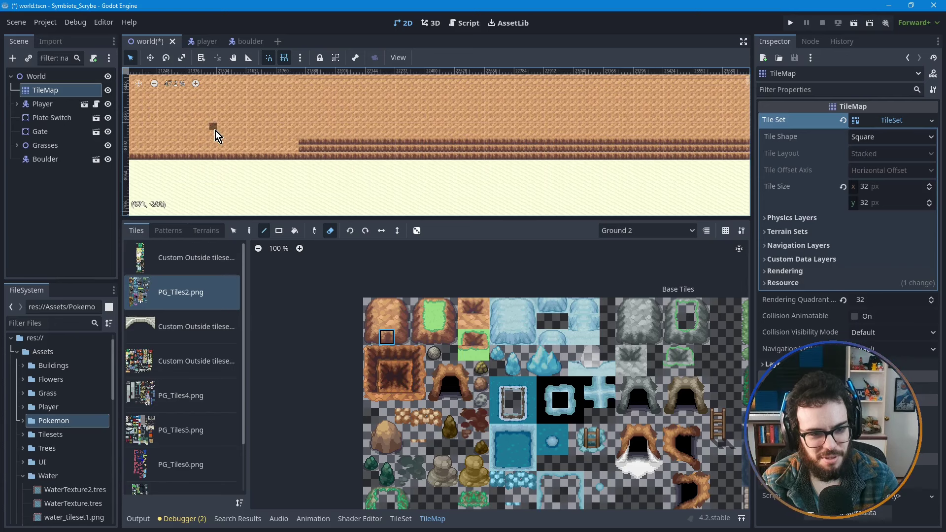
middle_click_drag(250, 140, 285, 179)
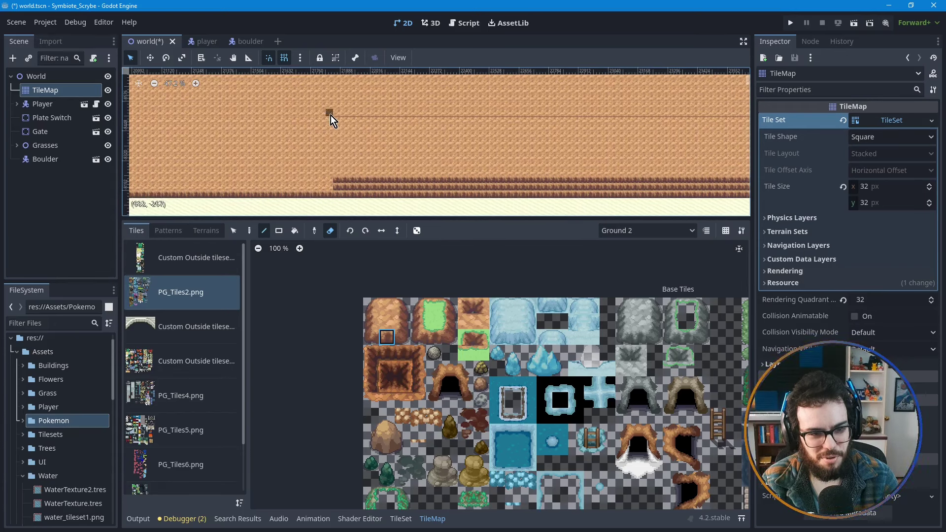
mouse_move(334, 119)
left_mouse_down()
mouse_move(589, 117)
mouse_move(557, 118)
left_mouse_up()
left_click_drag(467, 117, 694, 114)
left_click_drag(454, 120, 676, 118)
middle_click_drag(638, 135, 472, 138)
left_click_drag(492, 129, 593, 131)
- Paint two shorter, stepped-in rows of the bottom-middle tile above the third tier's edge, about 17 and 15 tiles long
middle_click_drag(593, 134, 455, 67)
scroll(454, 63, "down", 3, "ctrl")
scroll(465, 118, "up", 1)
scroll(465, 119, "up", 1)
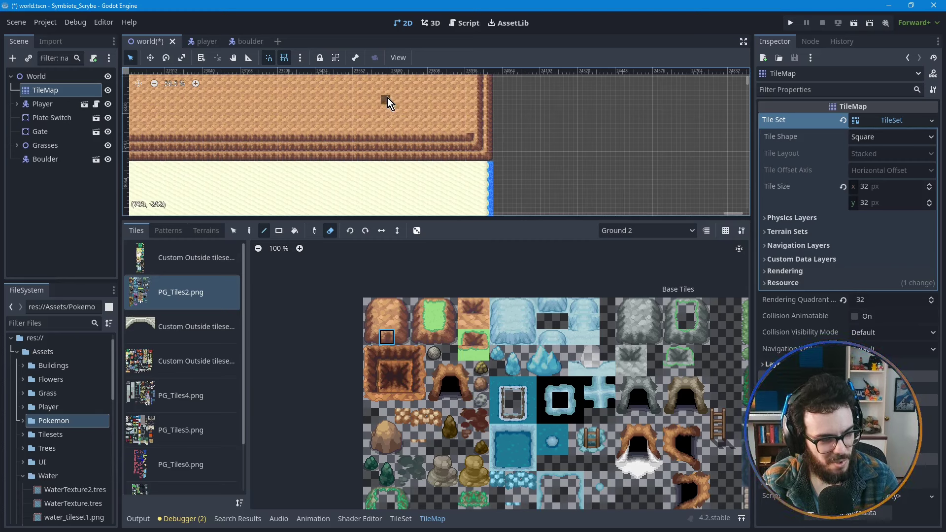
scroll(407, 167, "up", 1)
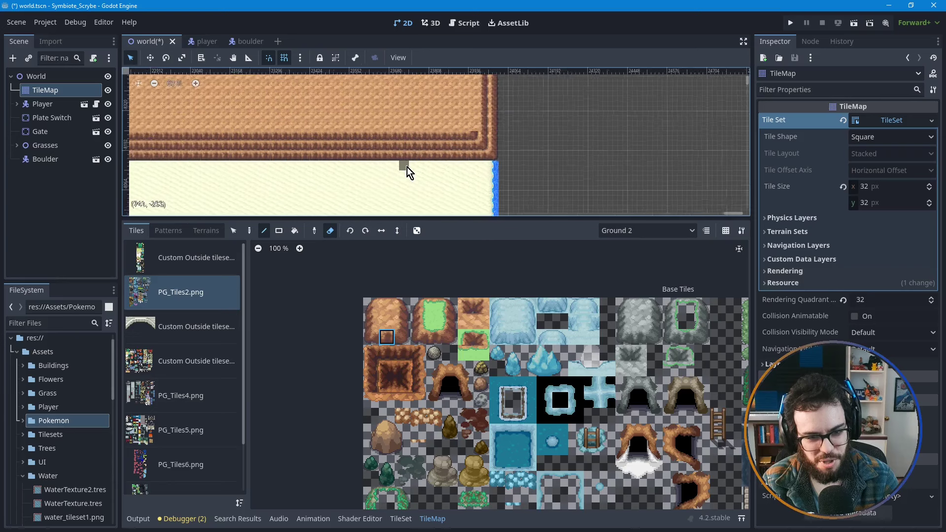
scroll(407, 167, "up", 3)
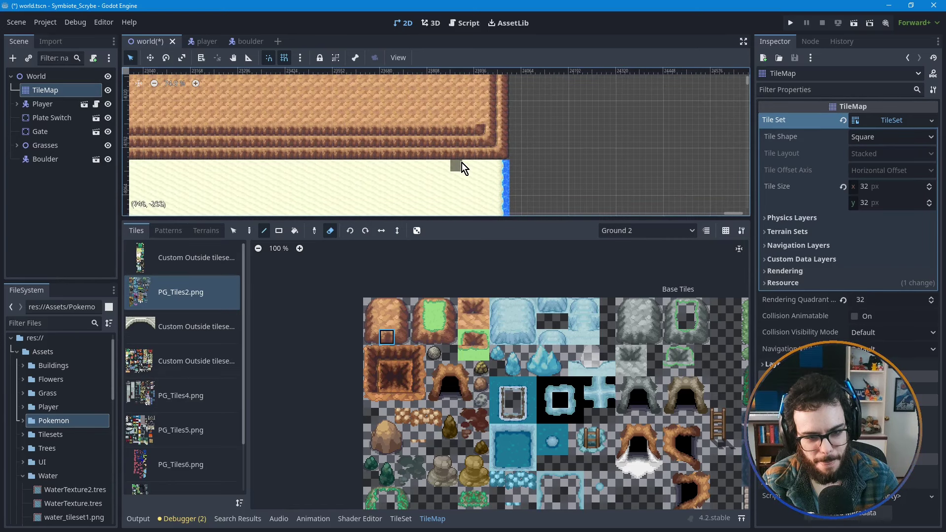
scroll(456, 167, "down", 2)
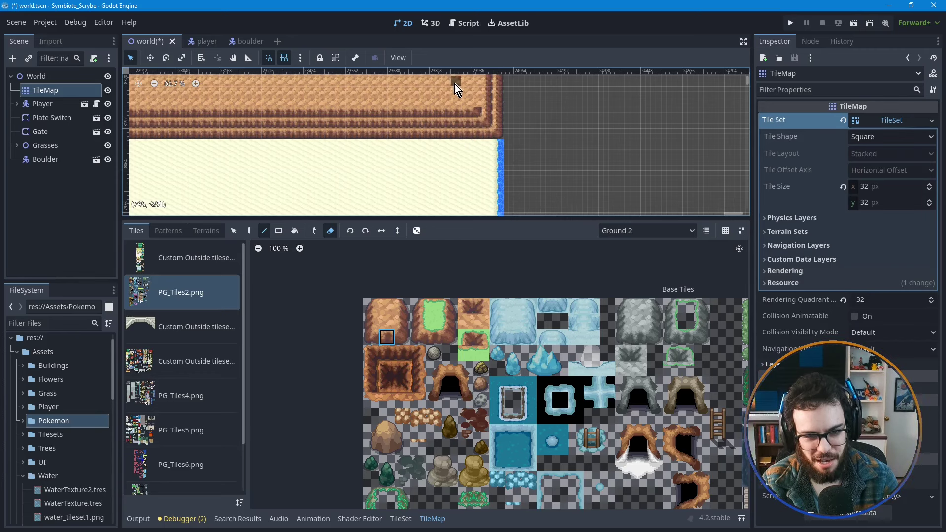
middle_click_drag(442, 90, 433, 135)
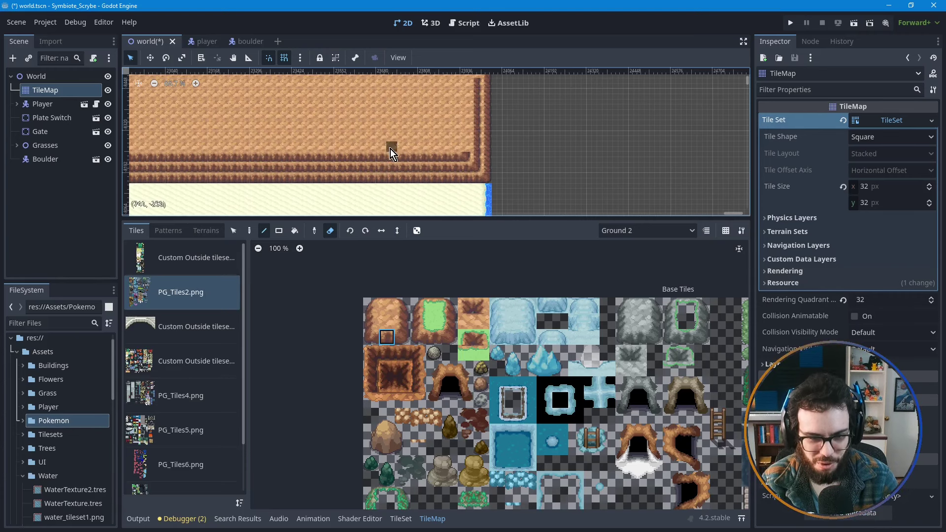
left_click_drag(439, 145, 361, 147)
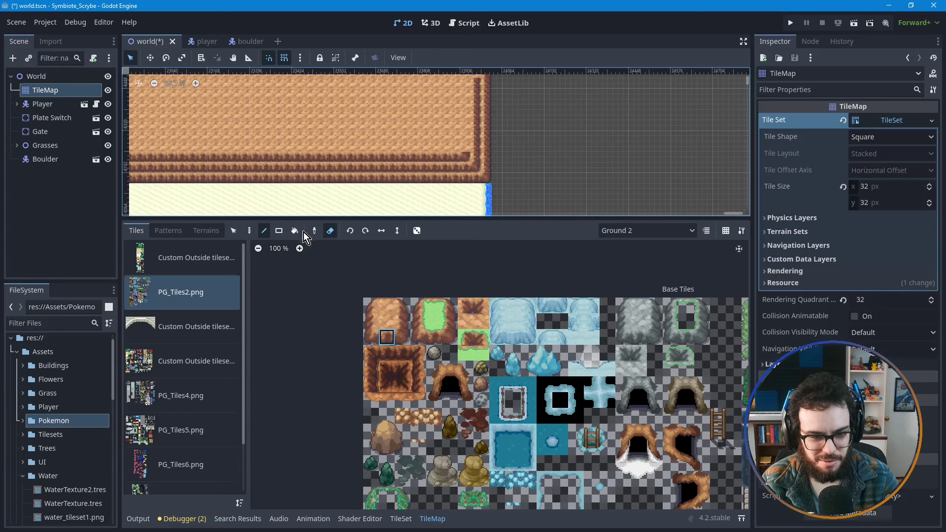
left_click(330, 230)
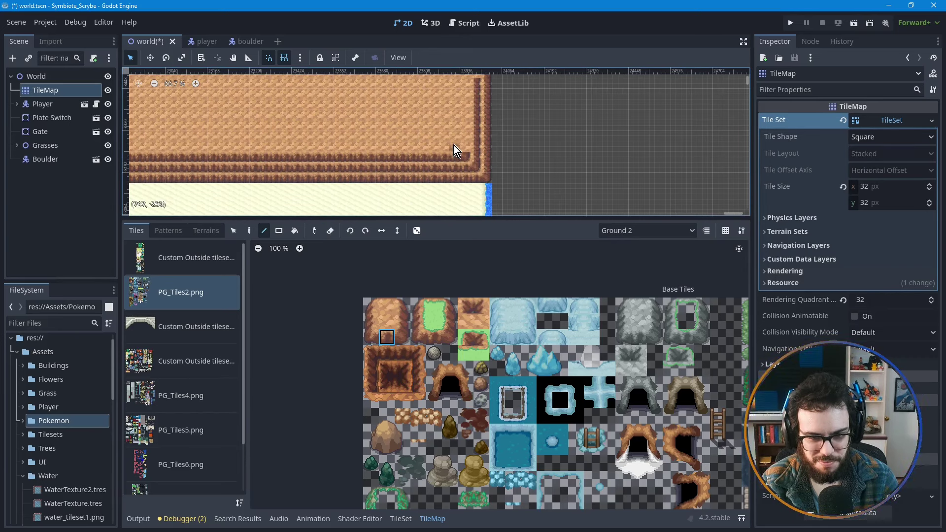
left_click_drag(454, 146, 294, 146)
mouse_move(447, 137)
left_mouse_down()
mouse_move(286, 136)
mouse_move(300, 136)
left_mouse_up()
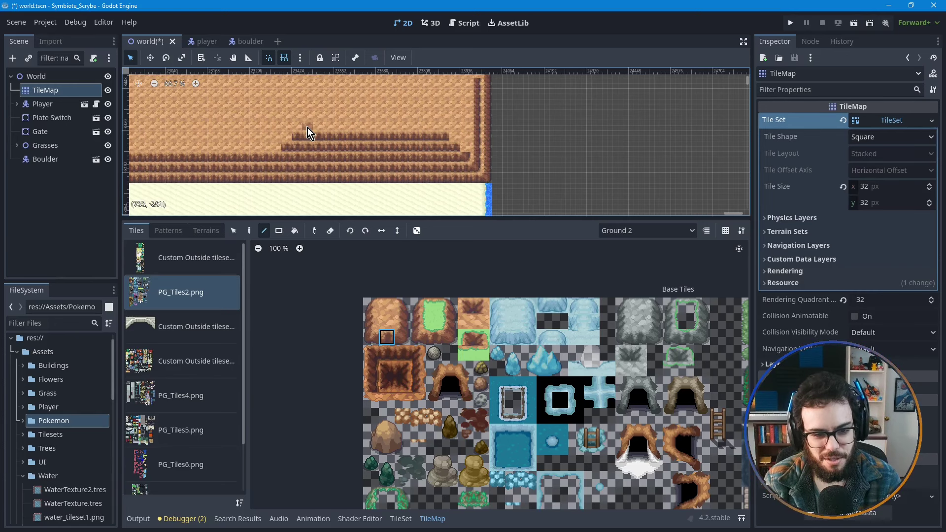
- Paint the third tier's east edge upward with the brown hill's right-middle tile, and extend the second tier's east edge north
scroll(424, 126, "up", 3)
scroll(478, 154, "down", 1)
middle_click_drag(458, 137, 457, 170)
left_click(404, 322)
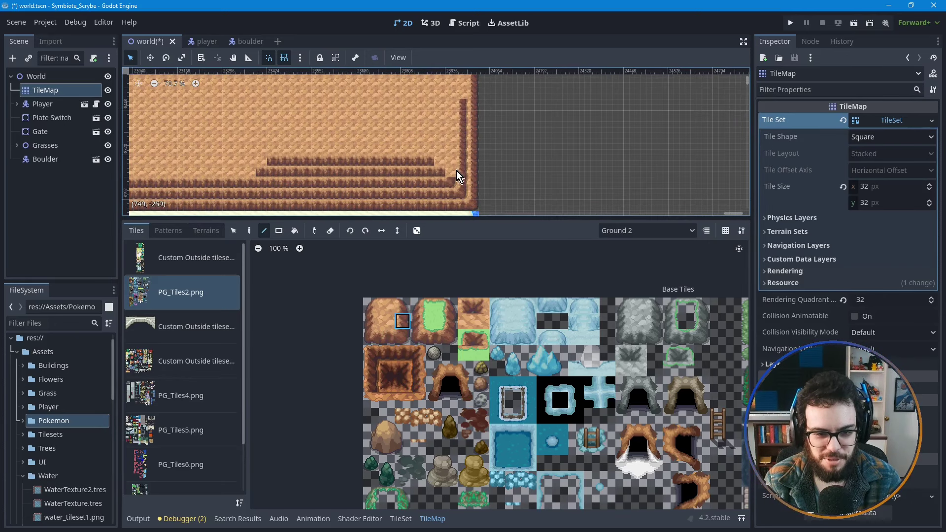
middle_click_drag(516, 105, 478, 166)
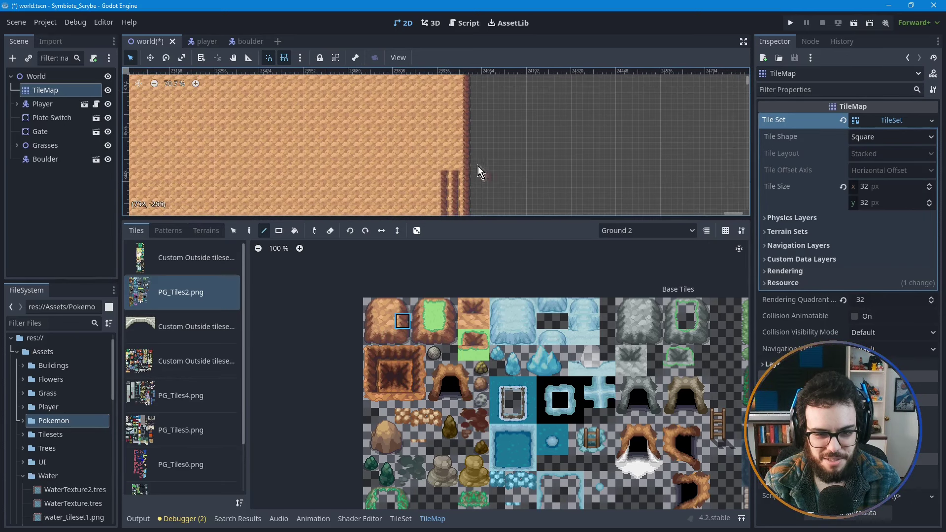
mouse_move(457, 93)
left_mouse_down()
mouse_move(446, 174)
mouse_move(447, 88)
left_mouse_up()
scroll(455, 108, "up", 3)
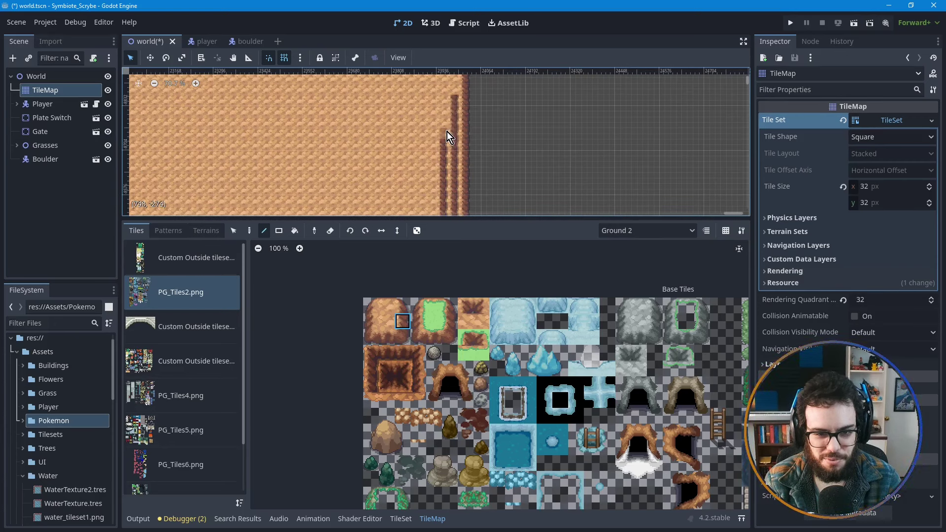
scroll(535, 80, "down", 2)
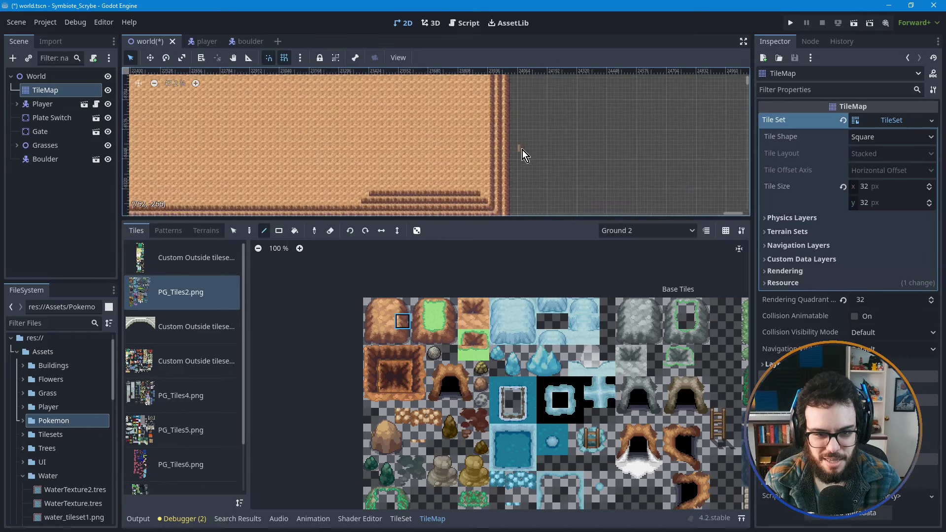
- Paint a vertical line of the right-middle tile up from the east end of the fourth tier's bottom row
scroll(522, 150, "up", 1)
scroll(508, 136, "down", 2)
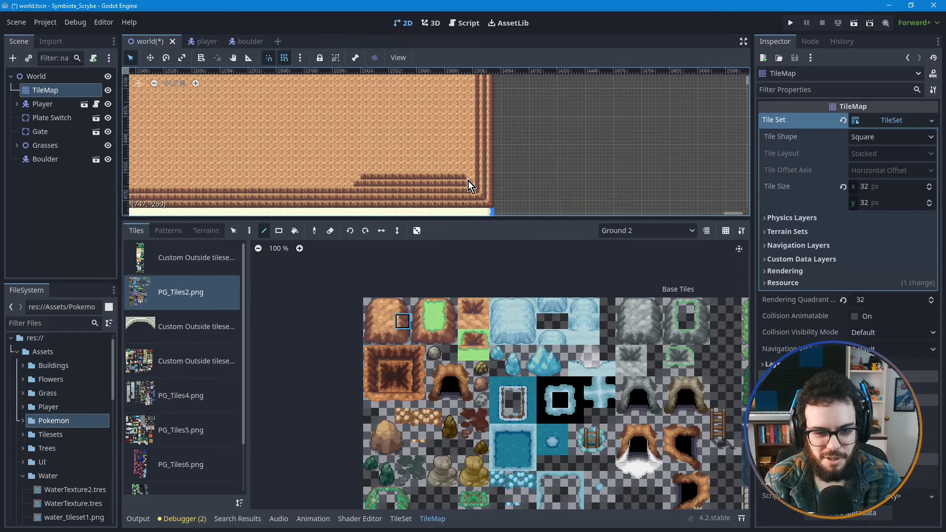
scroll(468, 181, "up", 4)
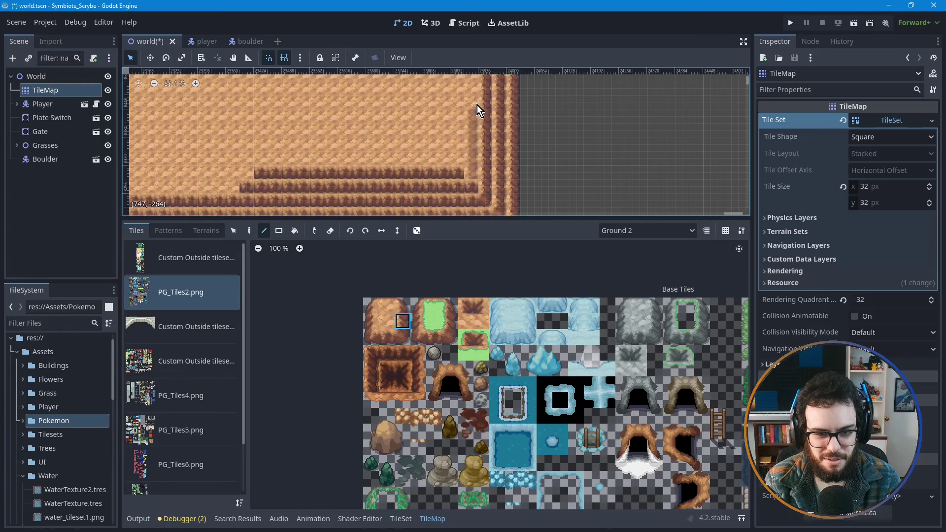
left_click_drag(477, 108, 480, 109, "shift")
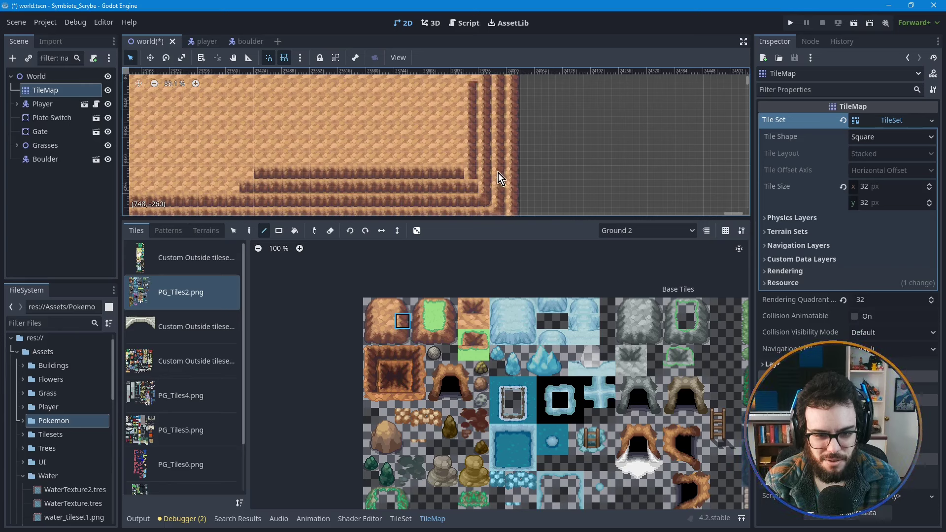
- Paint a diagonal of eight bottom-right corner tiles from the brown hill, stepping northwest from the east end of the fifth tier's bottom row
left_click(403, 336)
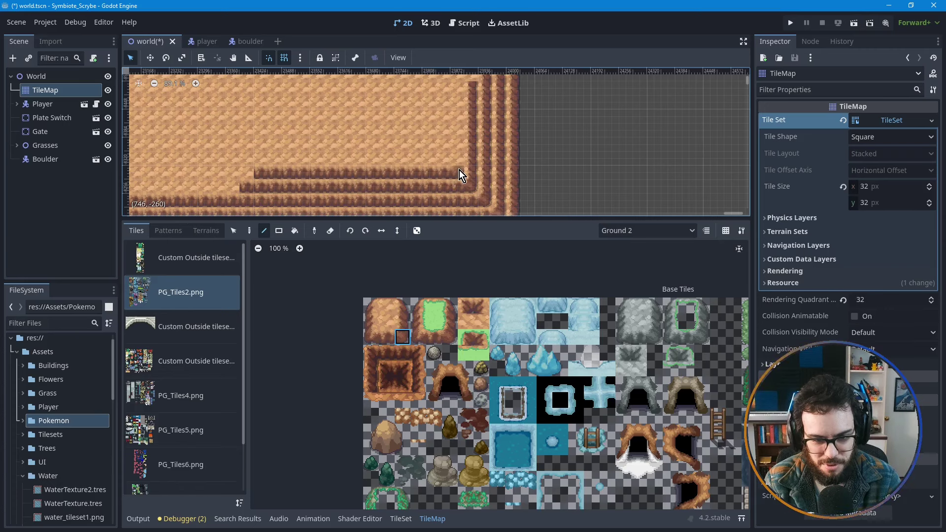
mouse_move(459, 170)
left_mouse_down()
mouse_move(419, 135)
mouse_move(424, 144)
left_mouse_up()
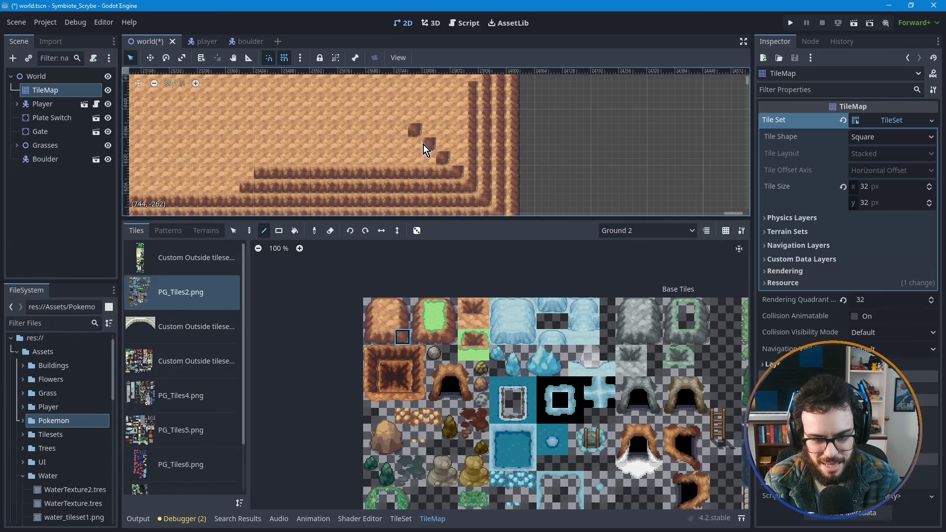
left_click(395, 116)
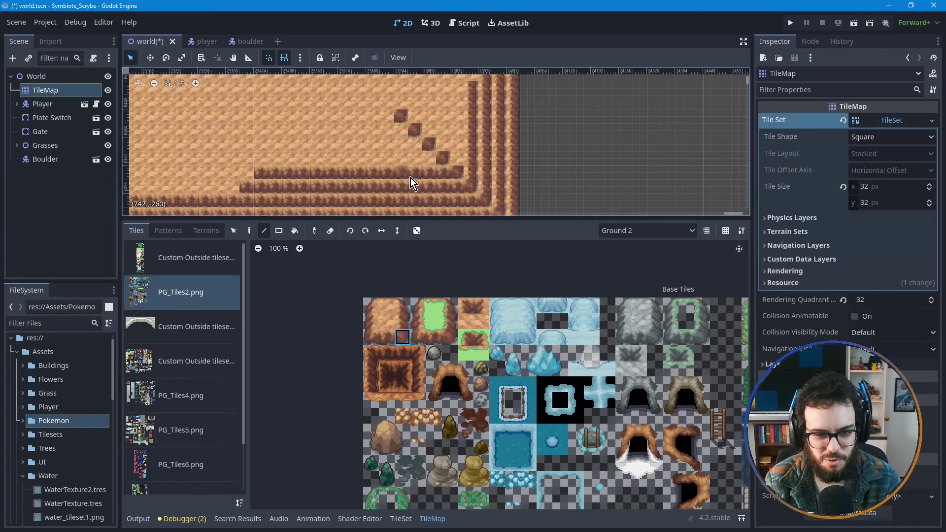
middle_click_drag(410, 179, 401, 127)
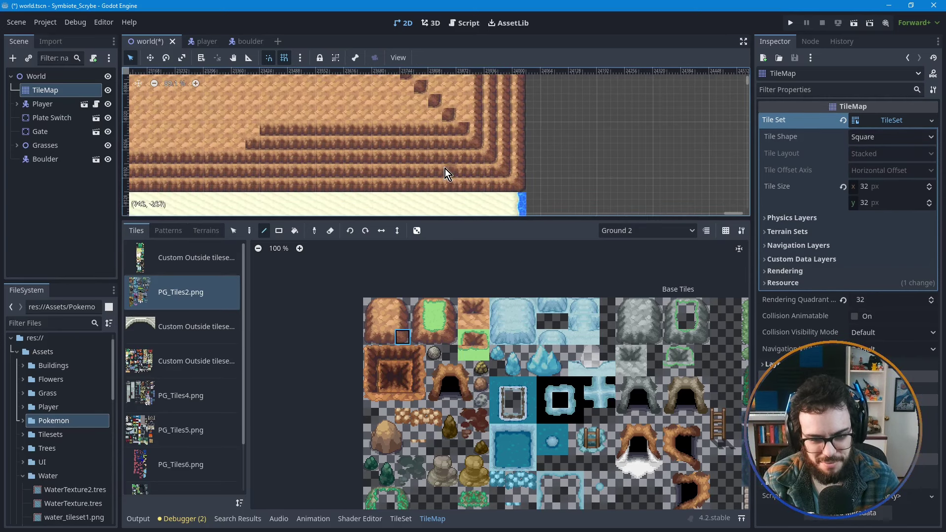
middle_click_drag(434, 132, 395, 188)
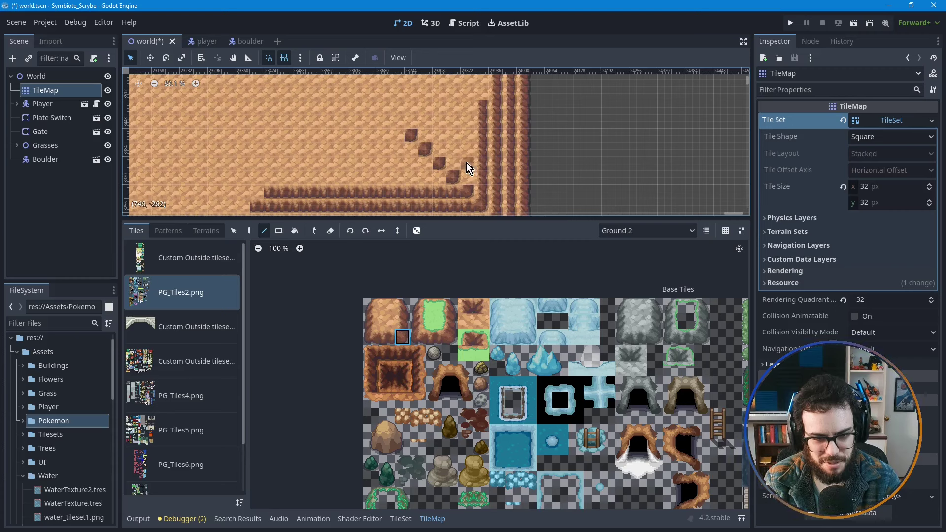
left_click(398, 124)
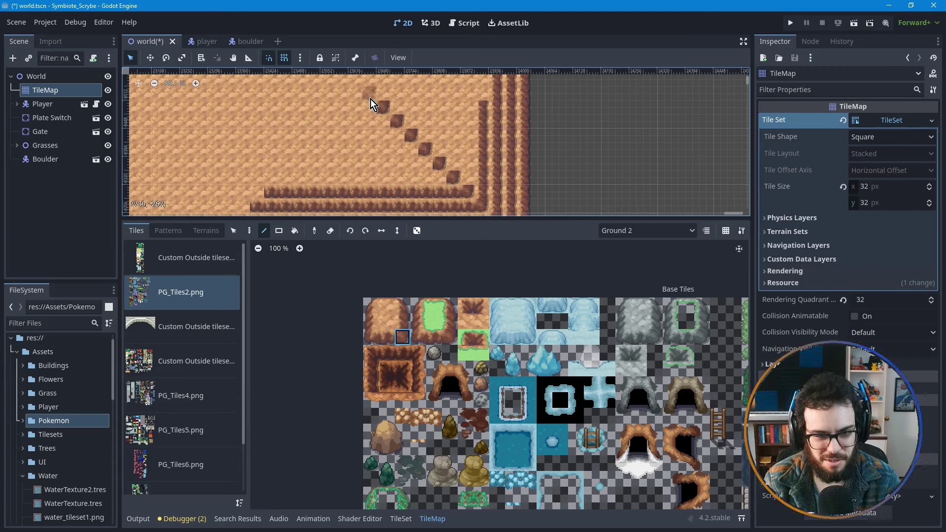
left_click(371, 98)
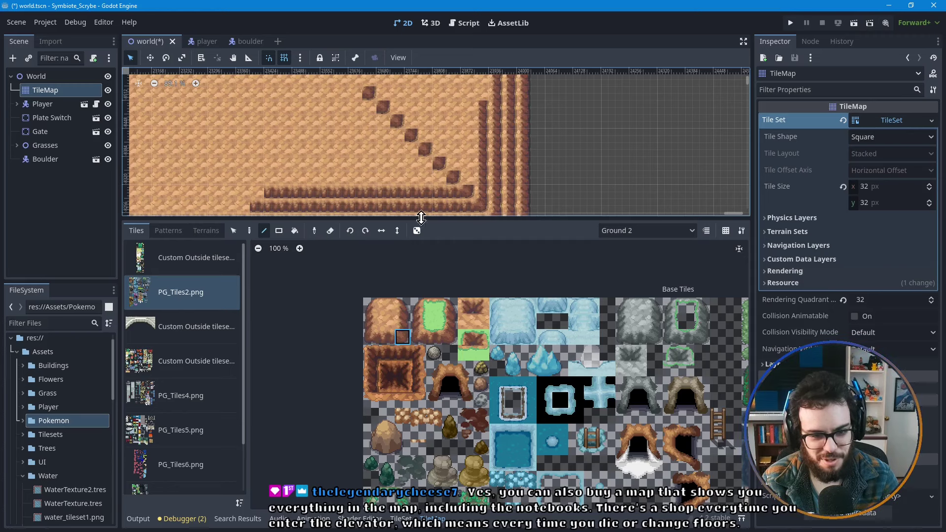
- Paint vertical lines of the brown hill's right-middle tile north from each corner tile along the diagonal
left_click(407, 325)
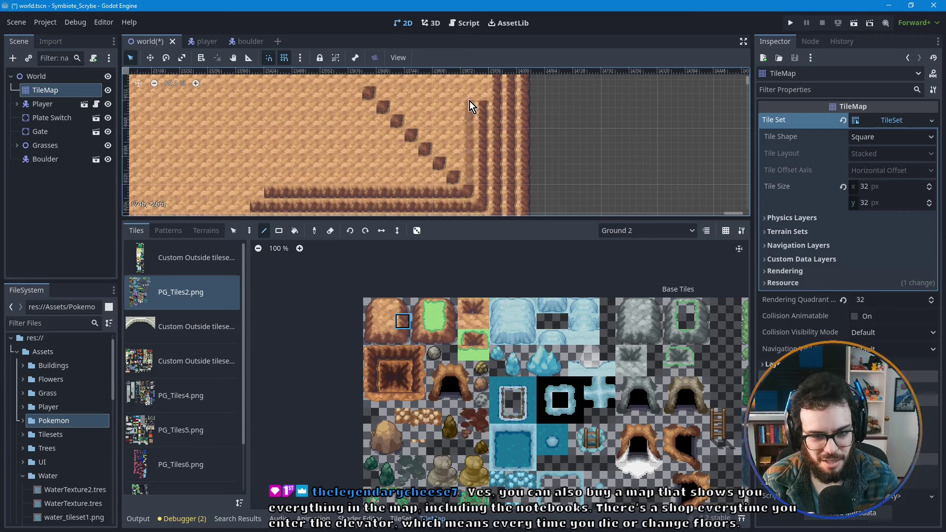
mouse_move(469, 101)
left_mouse_down()
mouse_move(459, 137)
mouse_move(454, 84)
left_mouse_up()
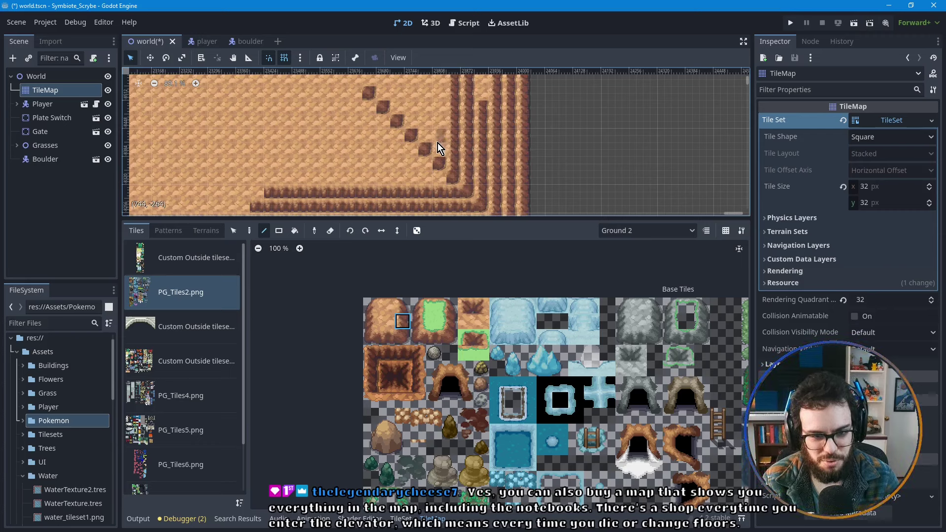
left_click_drag(438, 146, 440, 83)
mouse_move(424, 138)
left_mouse_down()
mouse_move(428, 84)
mouse_move(412, 97)
mouse_move(415, 73)
left_mouse_up()
left_click_drag(400, 111, 404, 72)
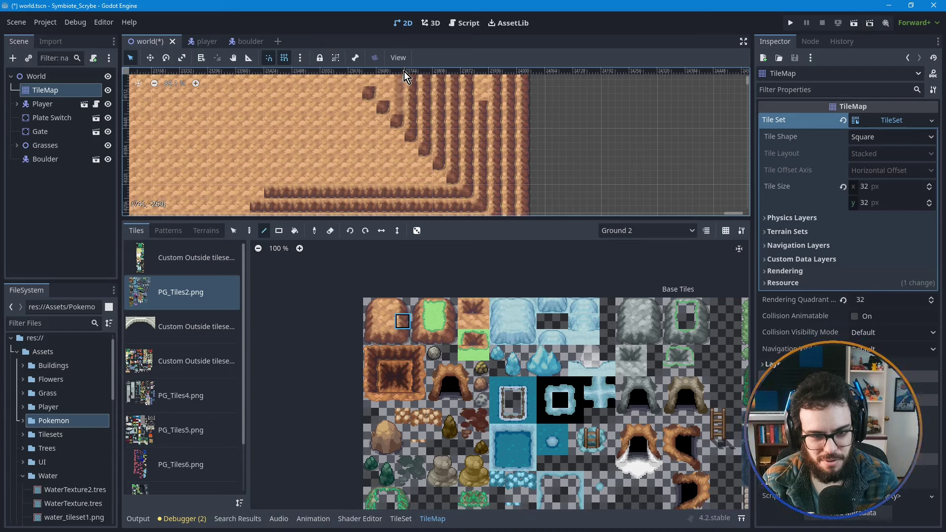
scroll(428, 133, "down", 2)
scroll(433, 116, "up", 3, "ctrl")
mouse_move(396, 166)
left_mouse_down()
mouse_move(395, 114)
mouse_move(401, 135)
mouse_move(416, 108)
mouse_move(383, 108)
left_mouse_up()
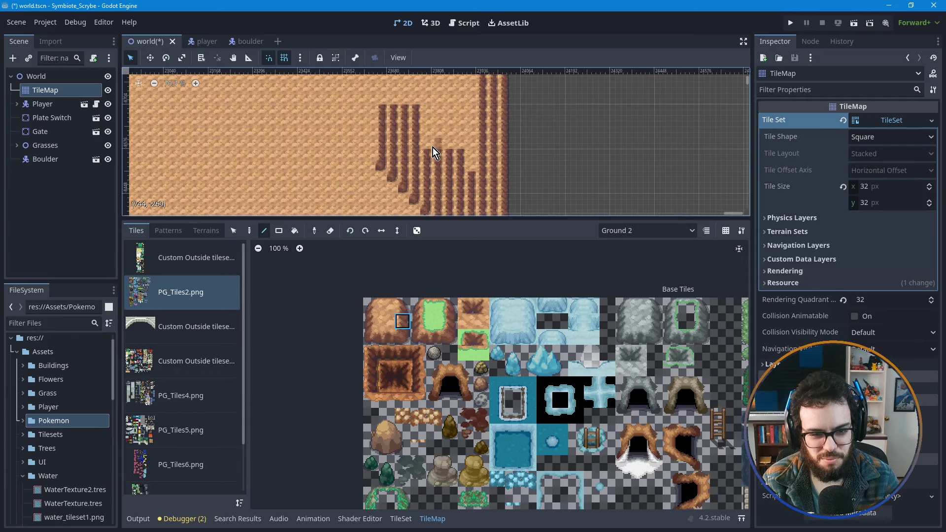
- Extend the shorter right-middle edge lines north so their upper ends align with the westernmost lines
left_click_drag(433, 147, 428, 106)
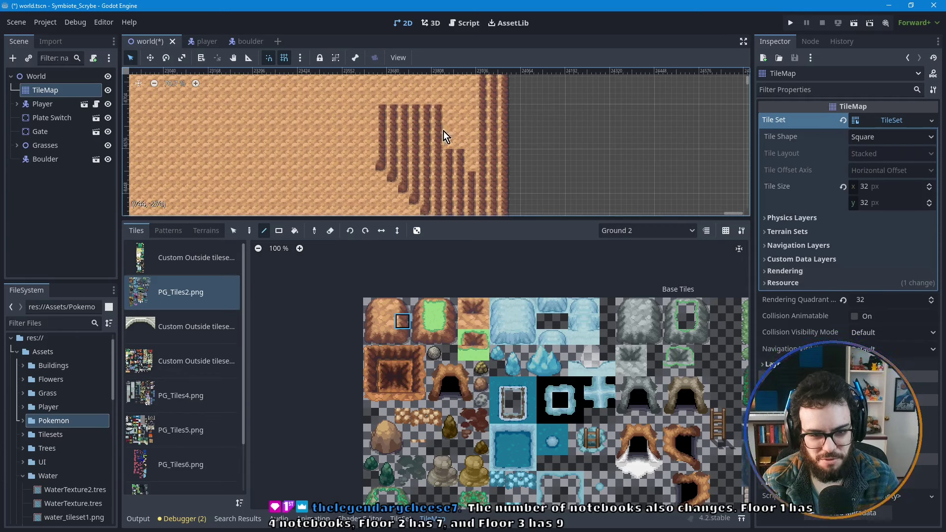
left_click_drag(446, 148, 446, 108)
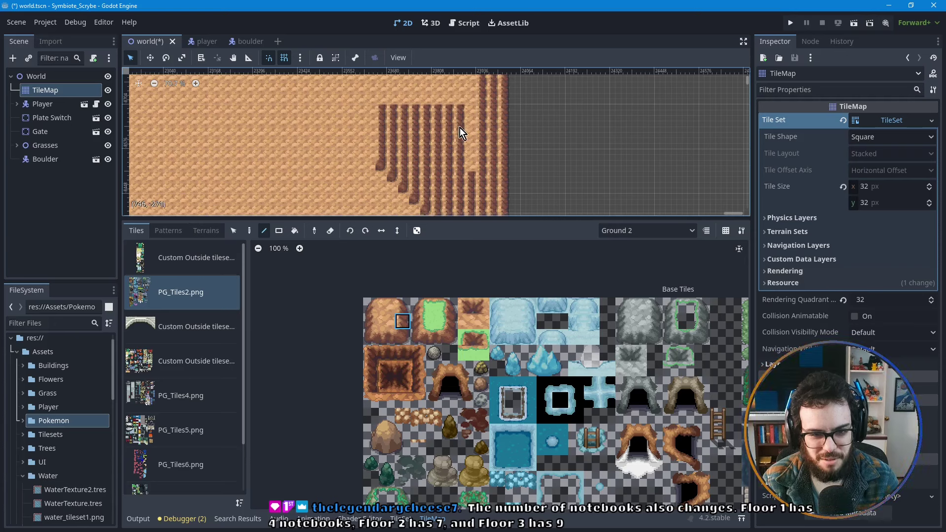
left_click_drag(471, 122, 470, 114)
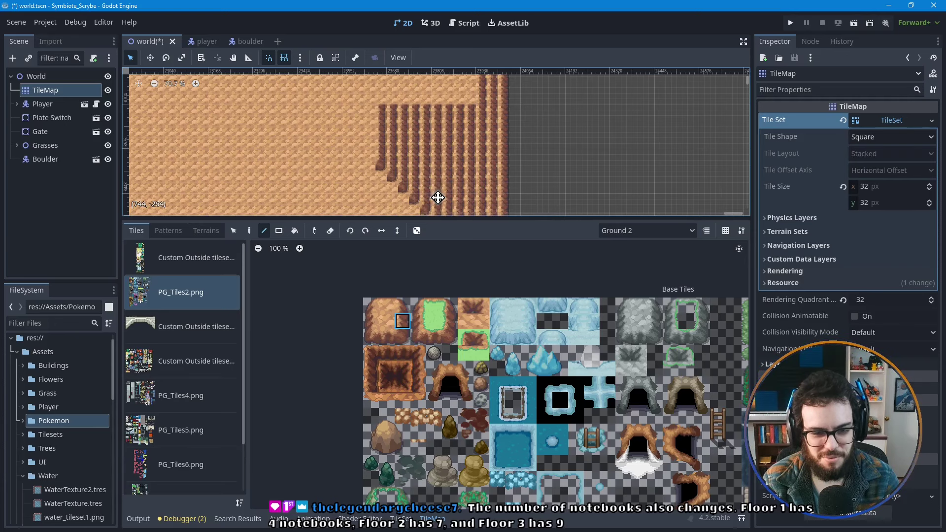
- Paint rows of the brown hill's bottom-middle tile west from each diagonal corner, ending them level with the fifth tier's west end
middle_click_drag(439, 199, 457, 151)
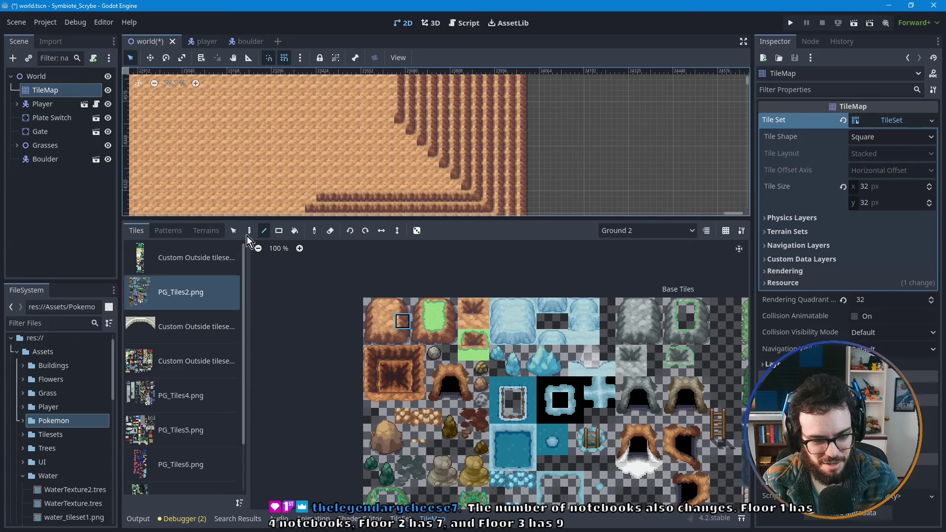
scroll(454, 175, "up", 1)
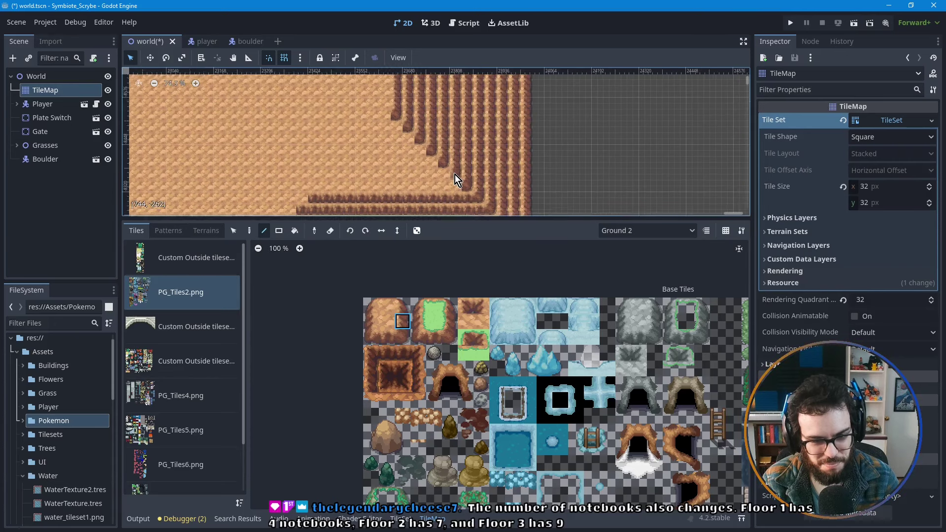
scroll(454, 175, "up", 3)
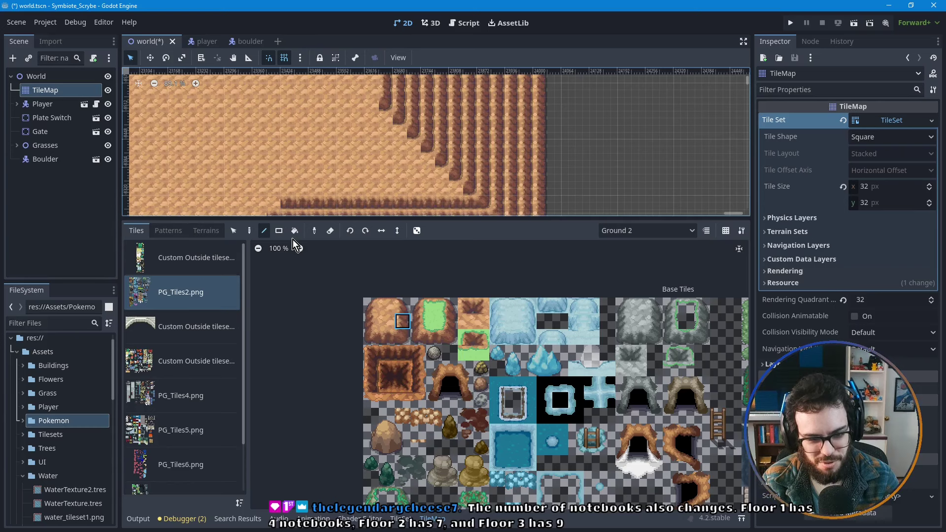
left_click(386, 339)
mouse_move(457, 189)
left_mouse_down()
mouse_move(304, 185)
mouse_move(443, 176)
mouse_move(300, 177)
mouse_move(335, 175)
left_mouse_up()
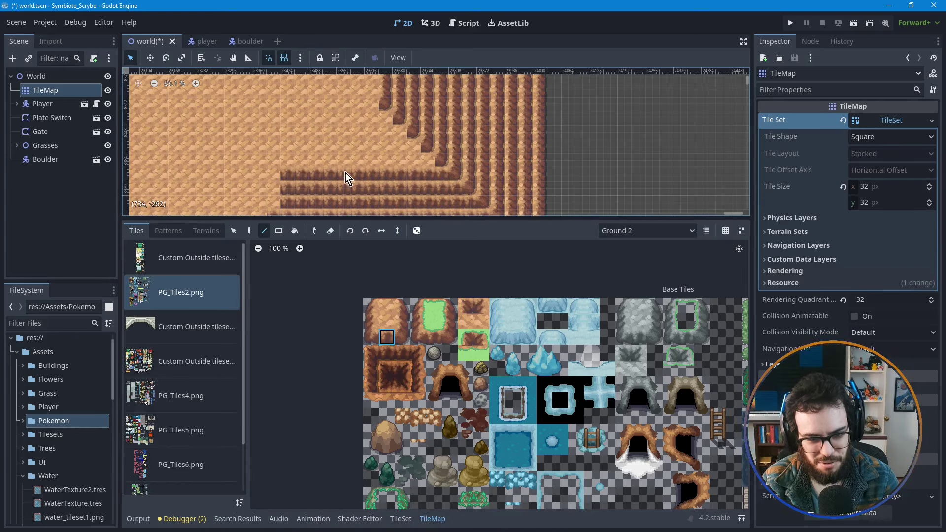
left_click_drag(424, 161, 289, 162)
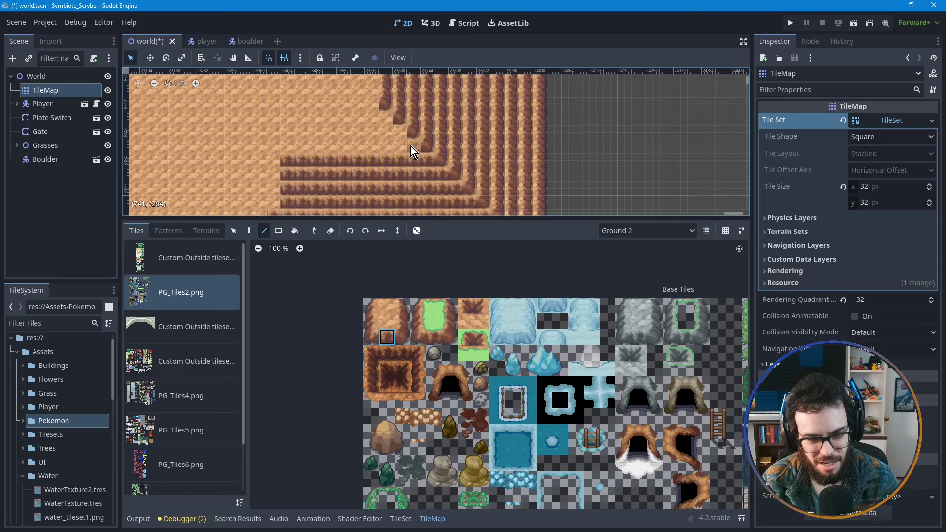
mouse_move(411, 147)
left_mouse_down()
mouse_move(292, 145)
mouse_move(378, 134)
mouse_move(287, 135)
left_mouse_up()
mouse_move(384, 119)
left_mouse_down()
mouse_move(289, 119)
mouse_move(321, 105)
mouse_move(288, 104)
left_mouse_up()
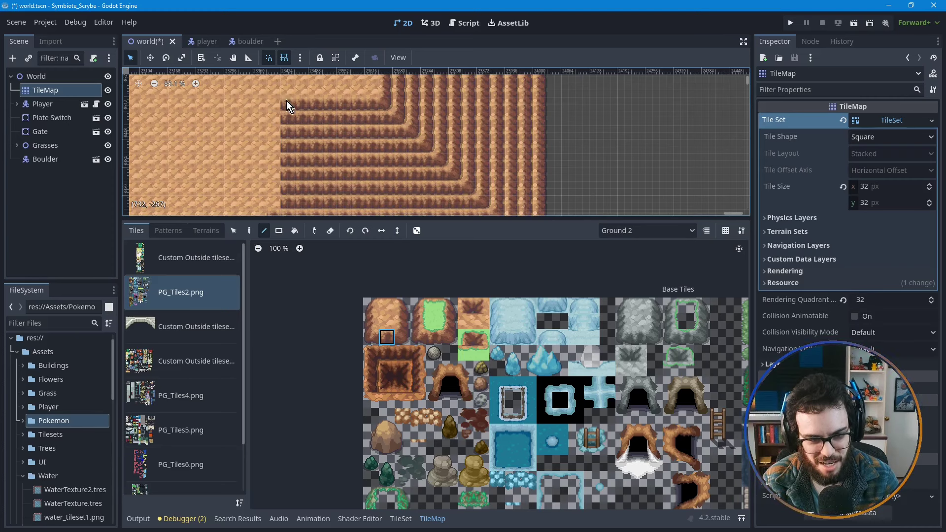
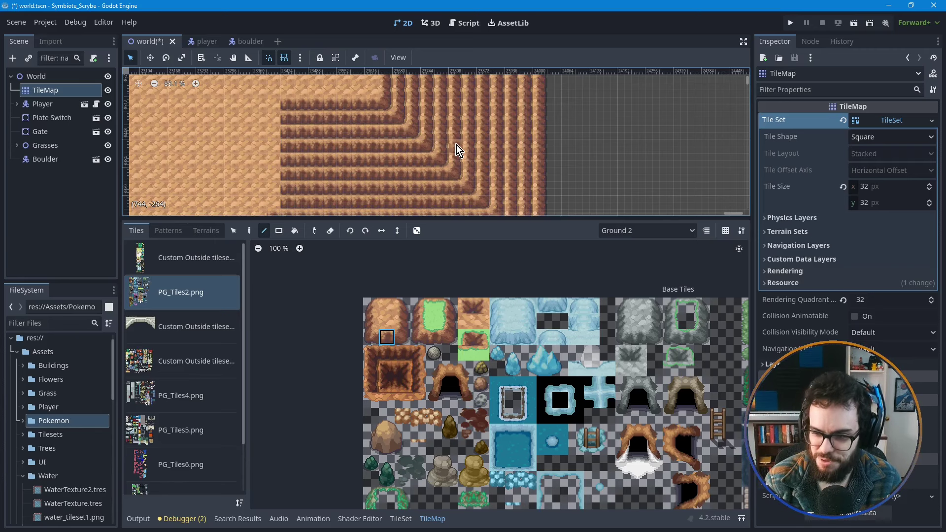
- Extend the west ends of the stacked bottom-middle rows by several tiles, painting vertical lines of the same tile
middle_click_drag(302, 162, 398, 144)
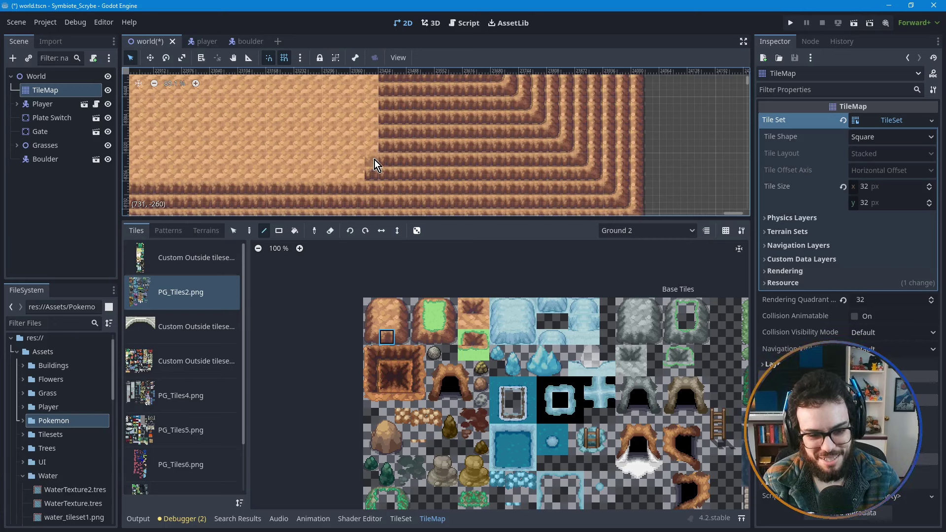
middle_click_drag(425, 117, 362, 170)
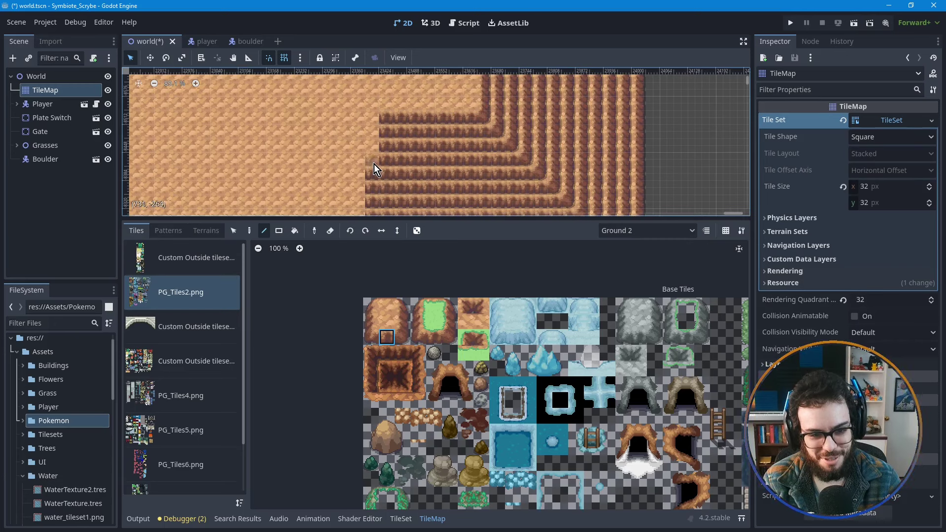
scroll(371, 120, "down", 2)
mouse_move(433, 158)
middle_mouse_down()
mouse_move(397, 148)
mouse_move(424, 147)
mouse_move(381, 113)
mouse_move(416, 165)
mouse_move(457, 133)
mouse_move(472, 152)
mouse_move(433, 170)
middle_mouse_up()
mouse_move(447, 108)
left_mouse_down()
mouse_move(446, 202)
mouse_move(433, 110)
mouse_move(416, 200)
left_mouse_up()
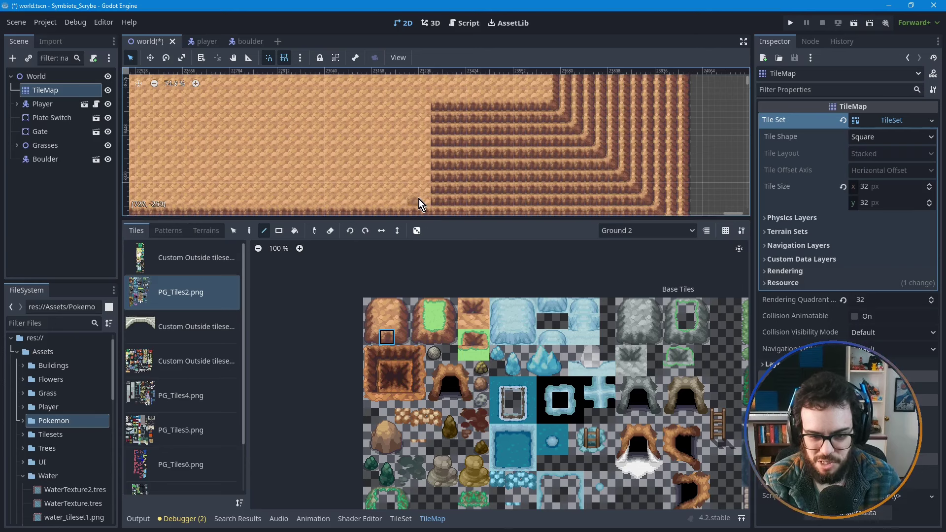
mouse_move(425, 111)
left_mouse_down()
mouse_move(409, 188)
mouse_move(418, 109)
mouse_move(317, 159)
mouse_move(401, 200)
left_mouse_up()
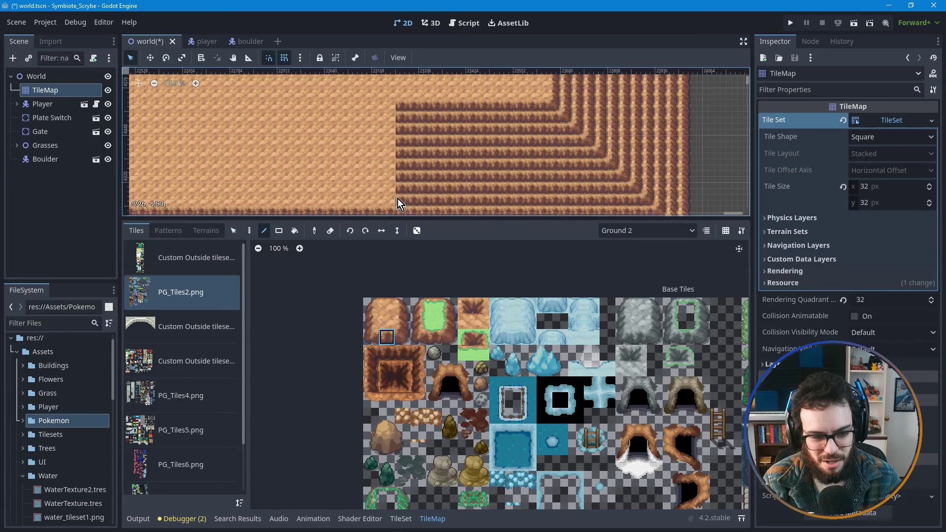
- Fill rectangles of the bottom-middle tile west of the stacked rows, reaching the west end of the lower tiers
left_click(279, 231)
mouse_move(392, 108)
left_mouse_down()
mouse_move(235, 202)
mouse_move(182, 202)
left_mouse_up()
middle_click_drag(268, 167, 446, 163)
scroll(306, 160, "down", 2)
middle_click_drag(307, 160, 437, 161)
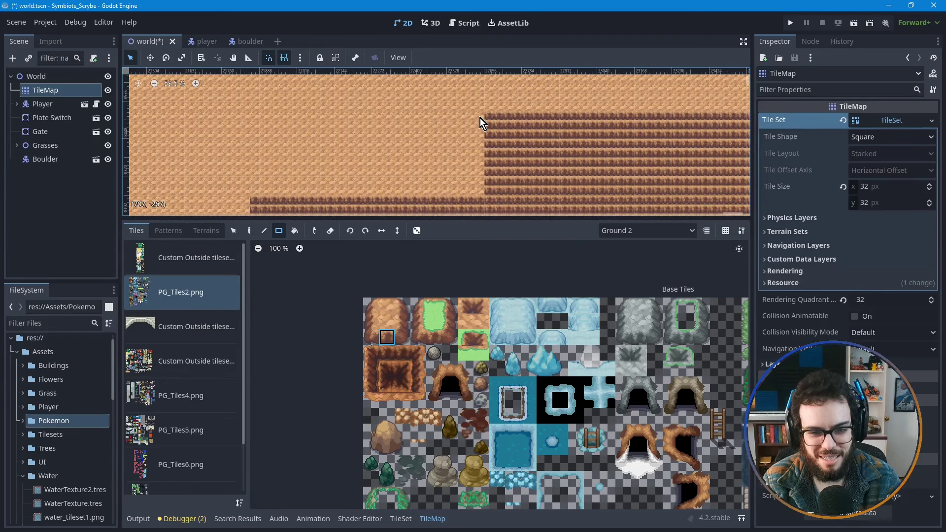
mouse_move(480, 117)
left_mouse_down()
mouse_move(345, 171)
mouse_move(255, 191)
left_mouse_up()
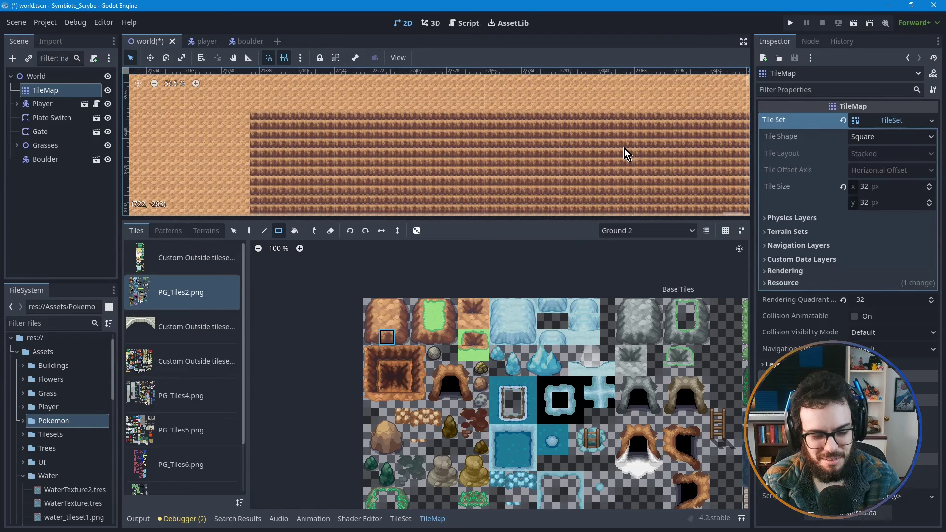
- Paint a landing 7 tiles wide and 2 tiles high into the lower rock tiers with the brown hill's centre tile
middle_click_drag(625, 149, 453, 170)
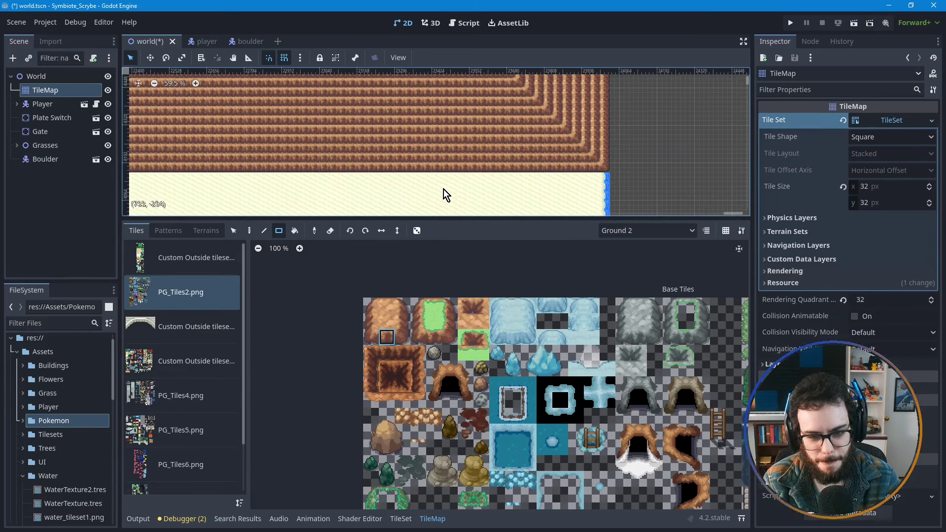
middle_click_drag(222, 128, 413, 156)
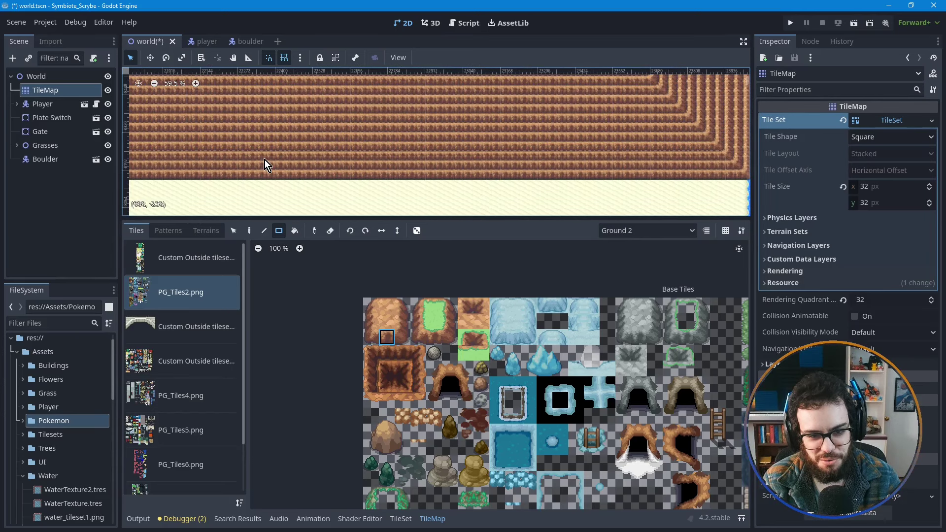
middle_click_drag(252, 160, 400, 167)
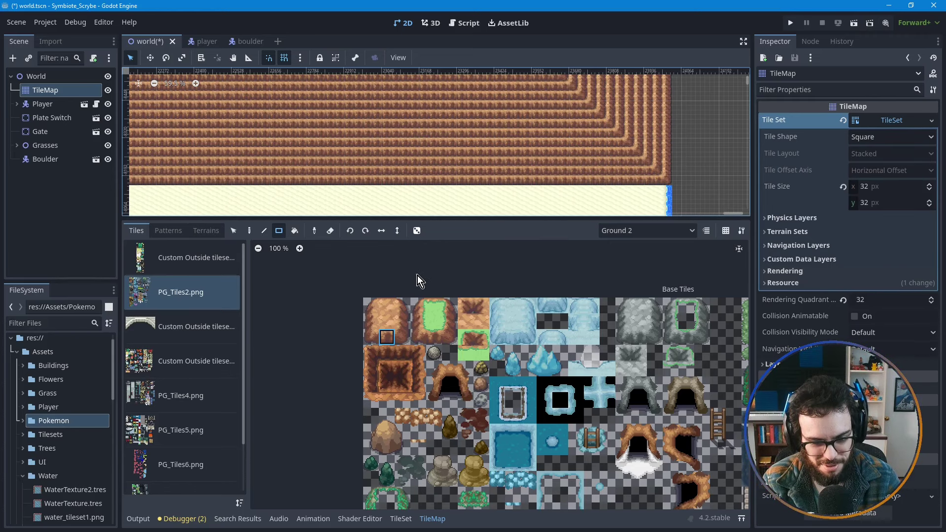
left_click(388, 320)
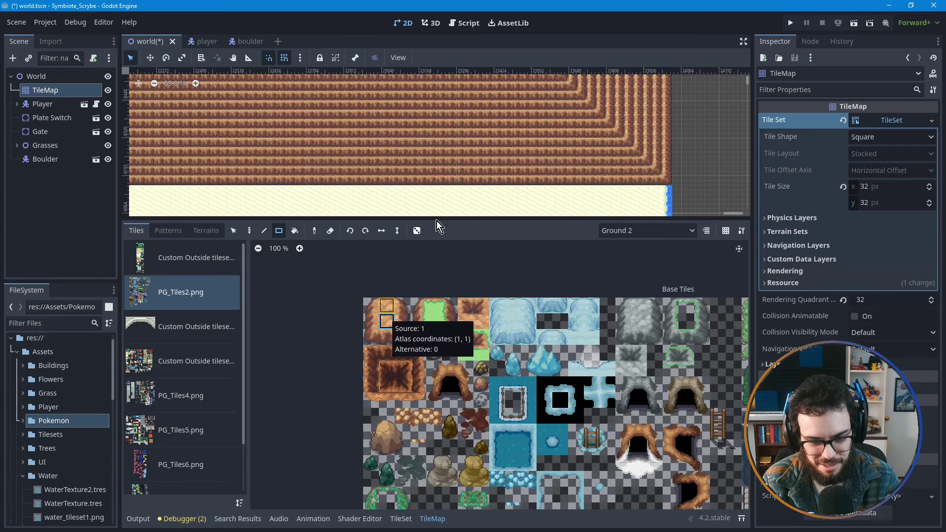
left_click_drag(486, 153, 441, 148)
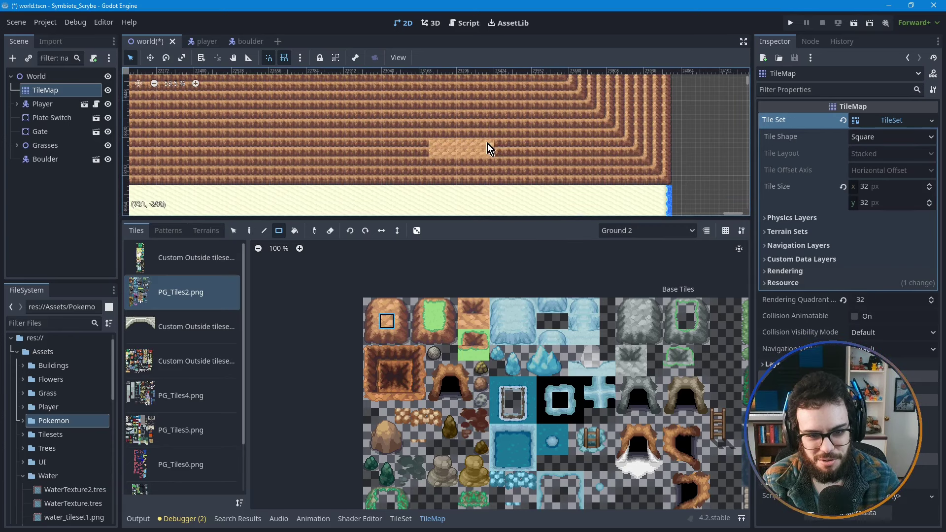
left_click_drag(431, 164, 431, 187)
key("ctrl+z")
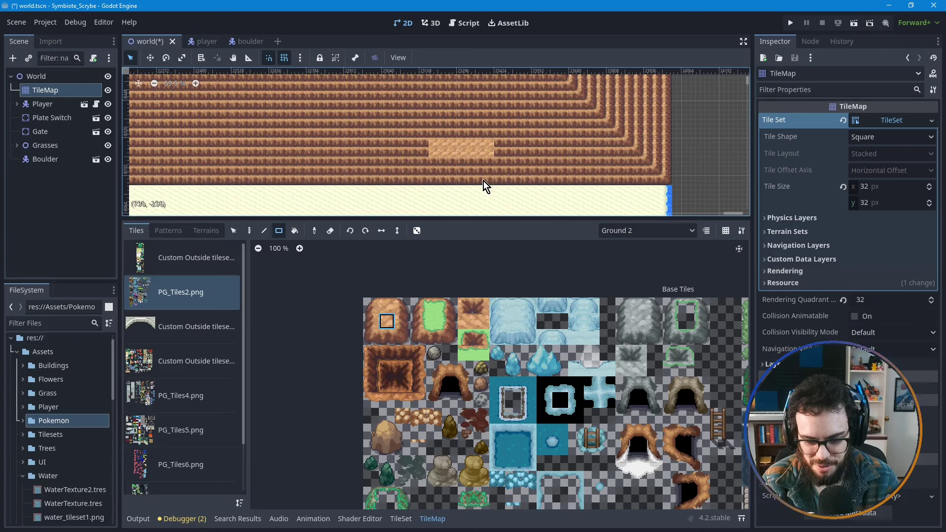
- Place a ladder two tiles high on the lowest rock tiers, beneath the west end of the landing
left_click_drag(718, 416, 719, 432)
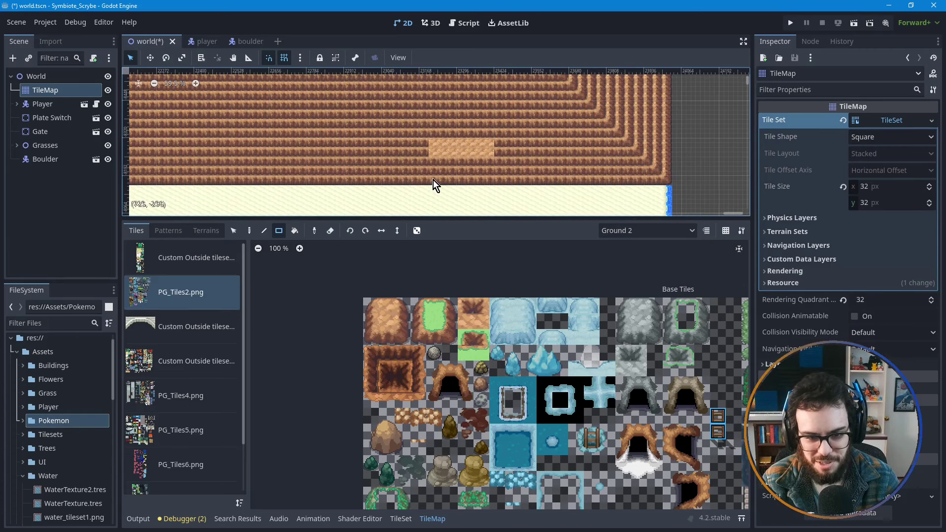
scroll(435, 176, "up", 1)
scroll(441, 175, "up", 10)
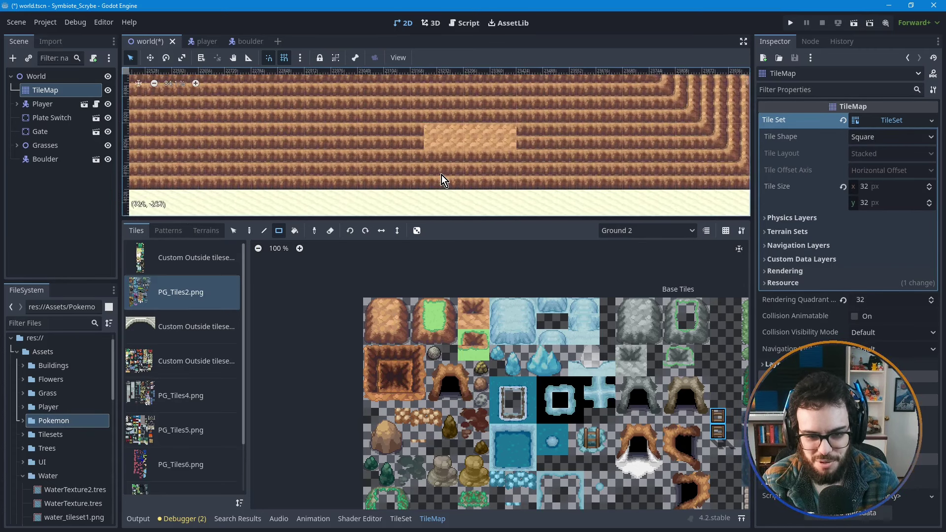
left_click(249, 232)
left_click(428, 175)
left_click(718, 417)
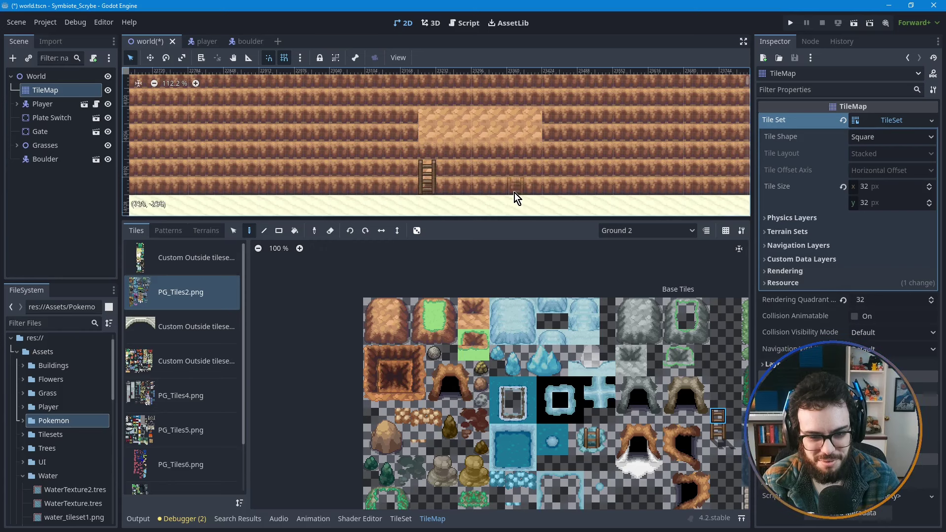
- Undo the ladder and the landing painted into the lower rock tiers
scroll(514, 193, "down", 1)
left_click(388, 321)
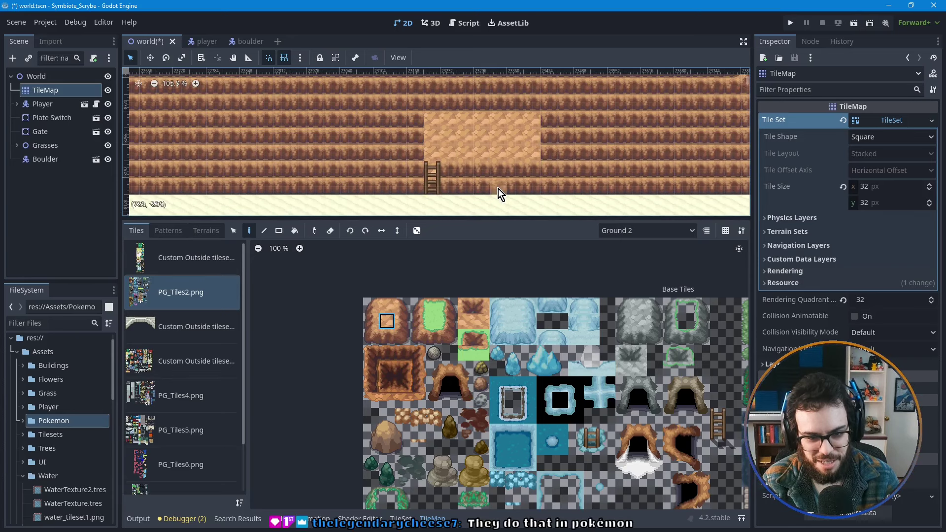
scroll(500, 197, "down", 1)
middle_click_drag(501, 197, 504, 161)
key("ctrl+z")
key("ctrl+z")
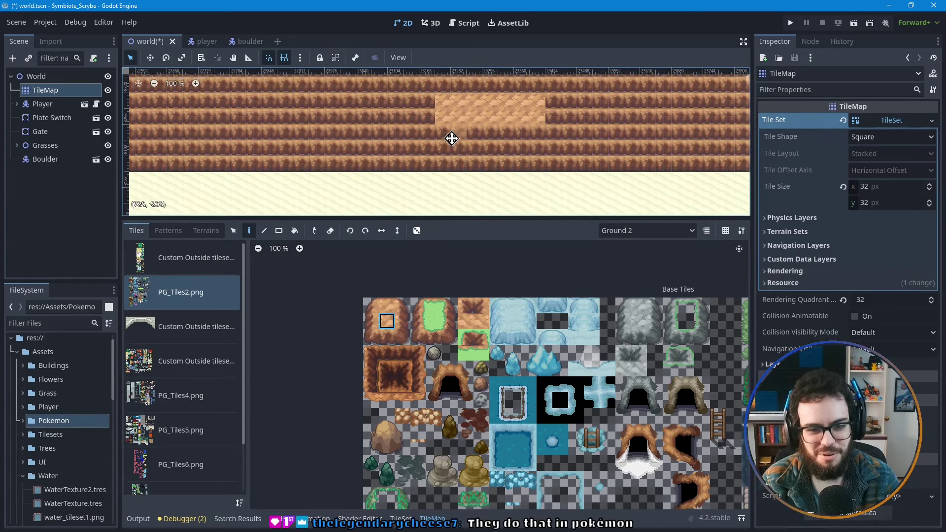
- Fill a rectangle of the brown hill's right-middle tile north of the uneven east-side columns, covering all the tier columns
scroll(496, 165, "down", 6)
middle_click_drag(657, 140, 463, 170)
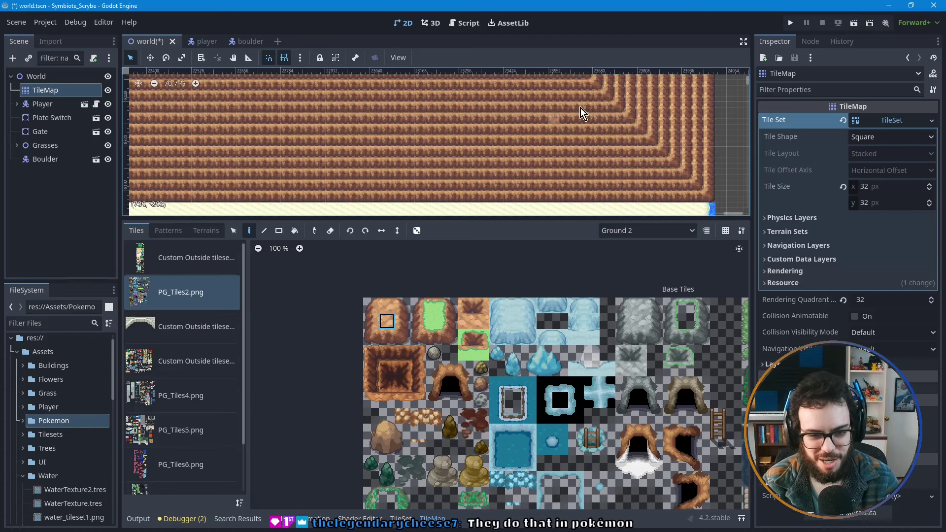
scroll(409, 146, "down", 1)
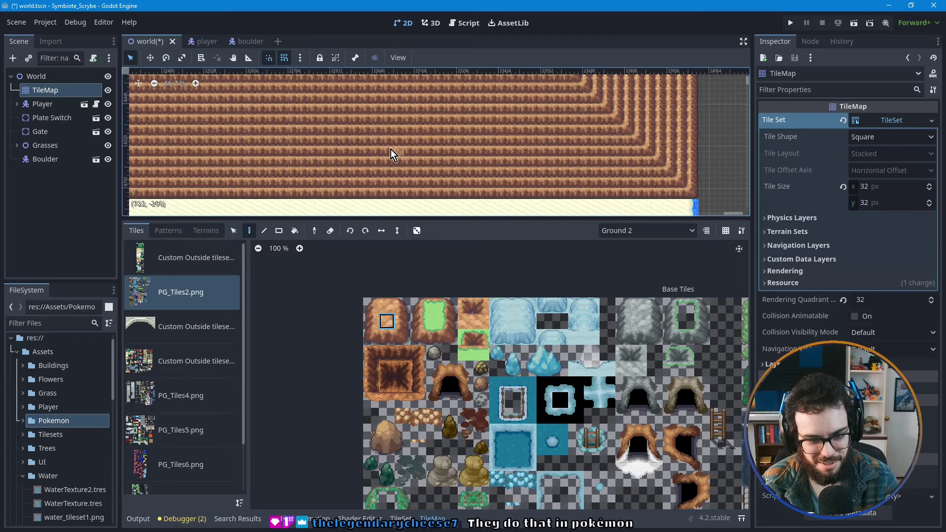
scroll(561, 141, "down", 3)
middle_click_drag(572, 129, 507, 175)
middle_click_drag(534, 120, 439, 147)
left_click(403, 324)
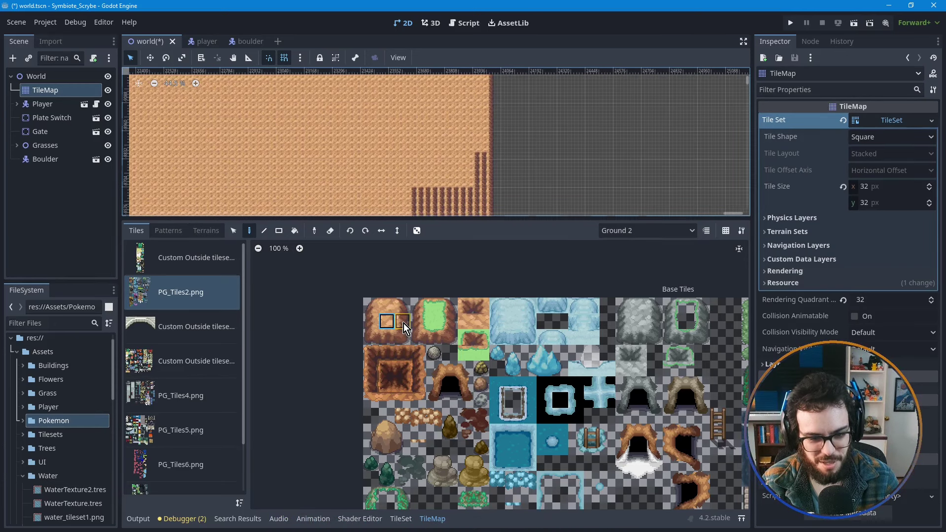
left_click(279, 231)
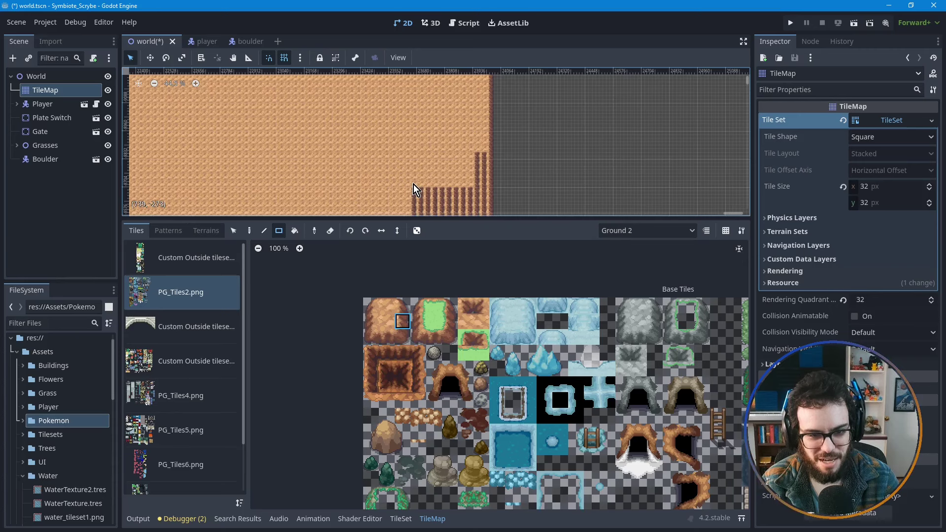
left_click_drag(413, 185, 486, 84)
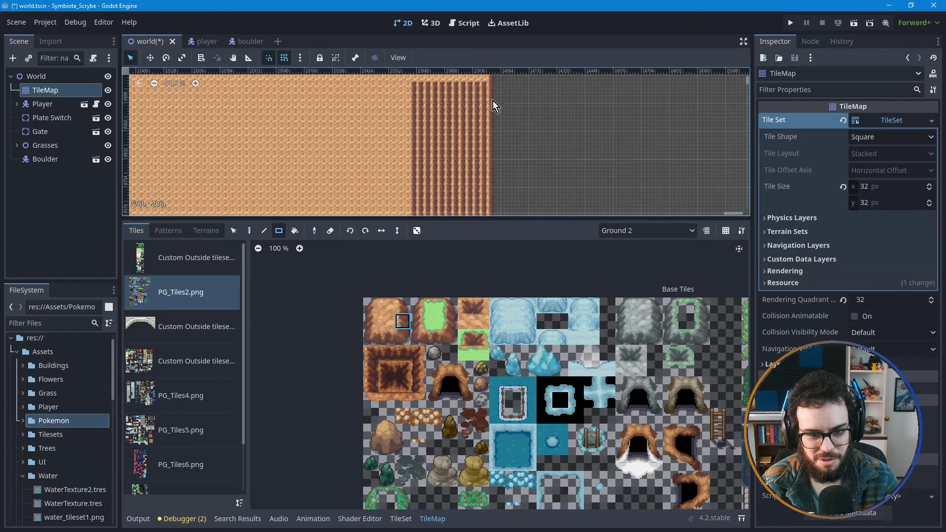
- Switch to the Johto region map image and examine how the cave floors arrange their ledges, stairs and ladders
middle_click_drag(436, 173, 482, 107)
mouse_move(403, 175)
middle_mouse_down()
mouse_move(424, 148)
mouse_move(471, 127)
mouse_move(502, 147)
middle_mouse_up()
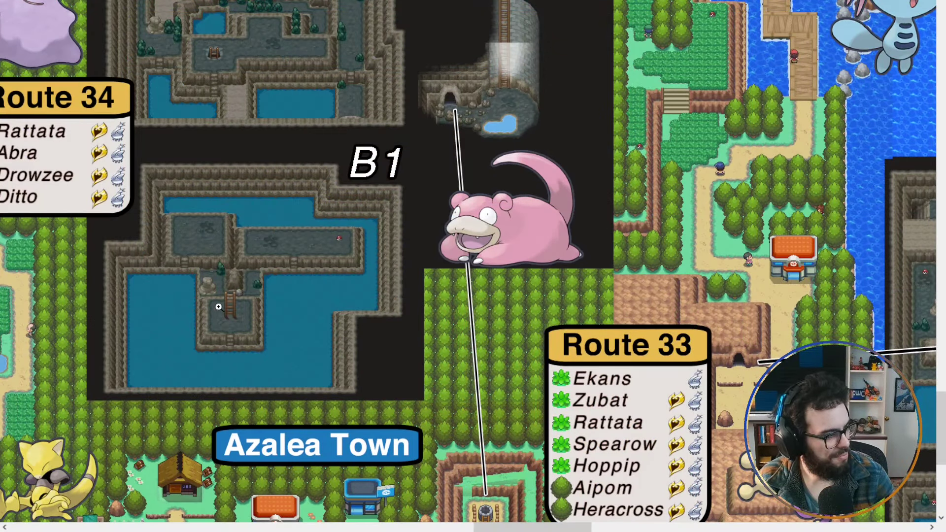
left_click(218, 306)
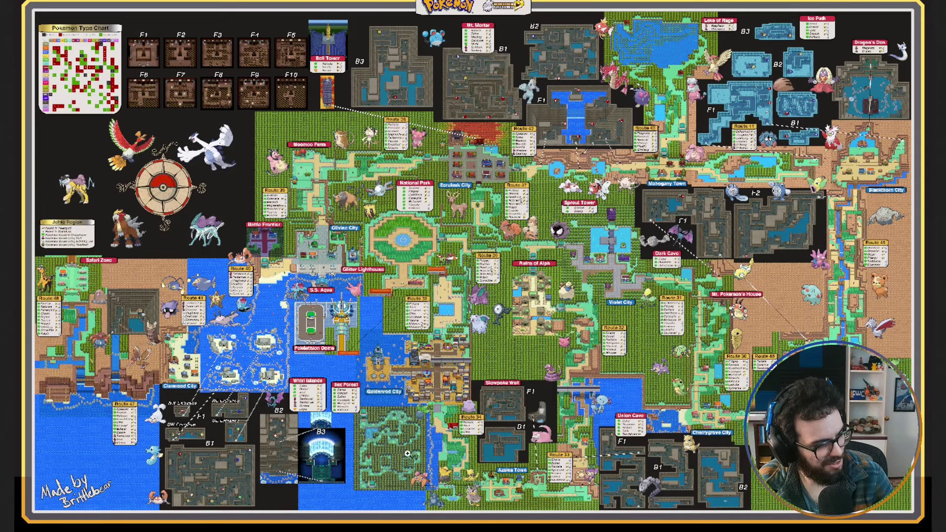
left_click(191, 484)
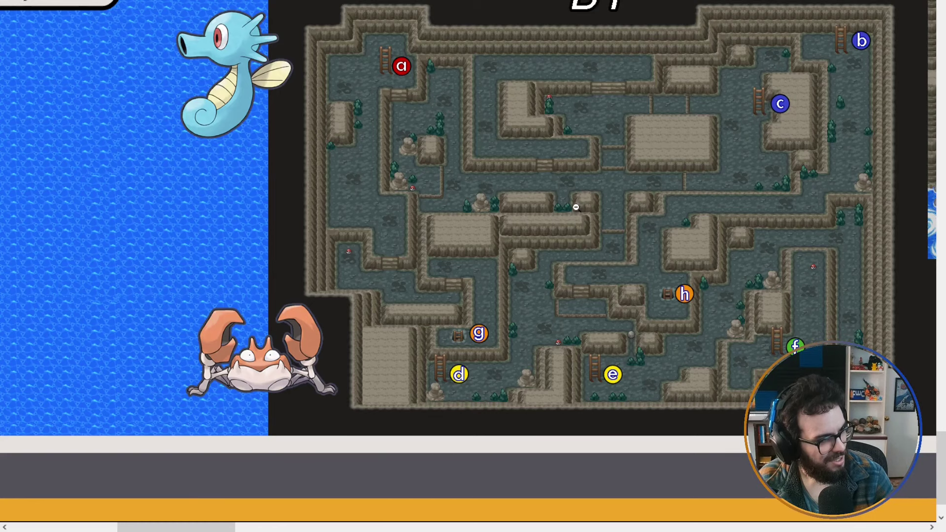
scroll(663, 163, "up", 5)
scroll(825, 132, "down", 2)
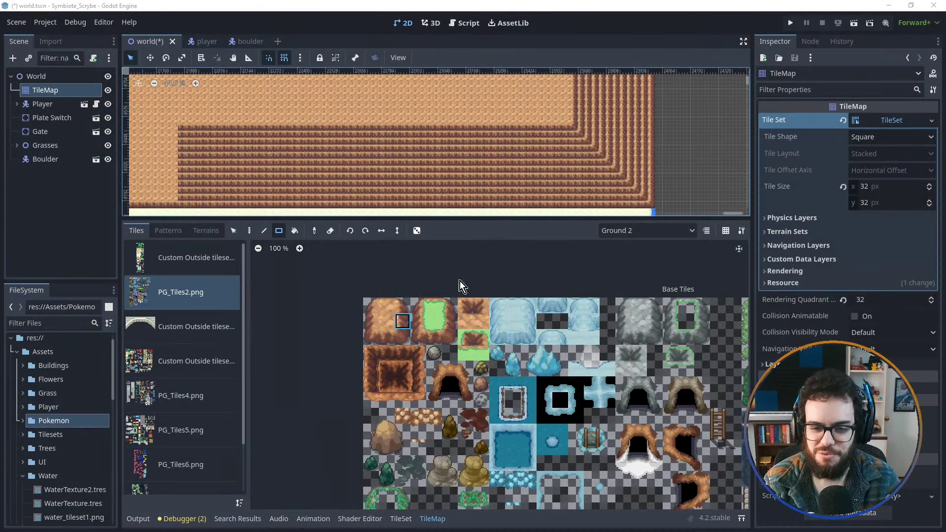
scroll(279, 356, "up", 1)
scroll(345, 171, "down", 1)
middle_click_drag(345, 171, 441, 163)
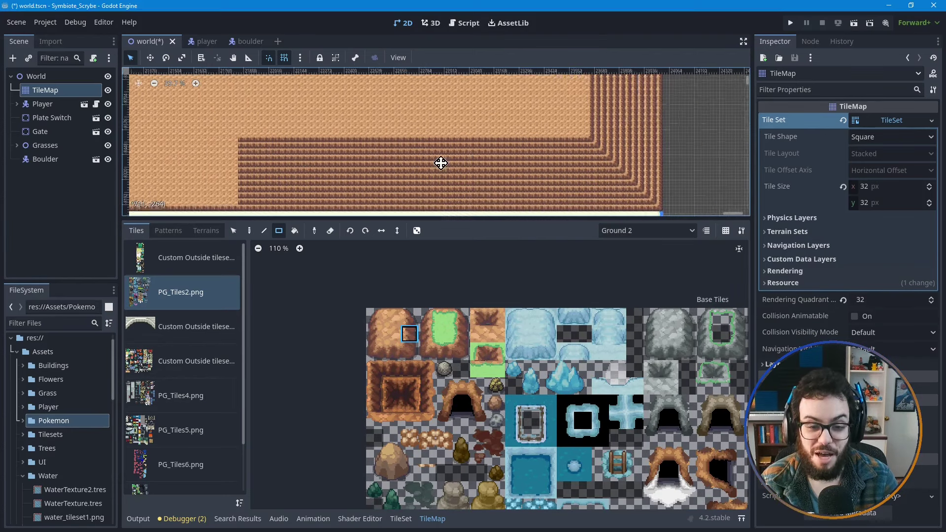
scroll(449, 190, "down", 1)
middle_click_drag(529, 176, 467, 148)
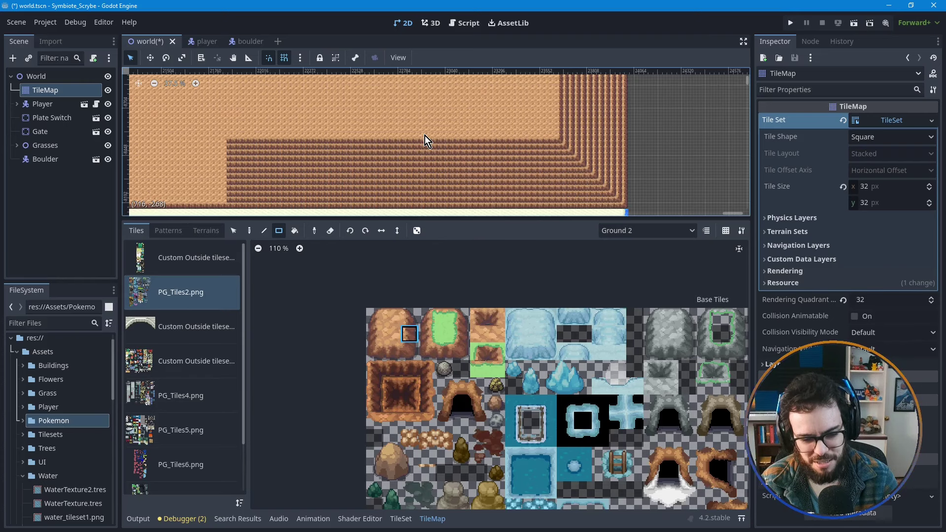
middle_click_drag(395, 153, 450, 153)
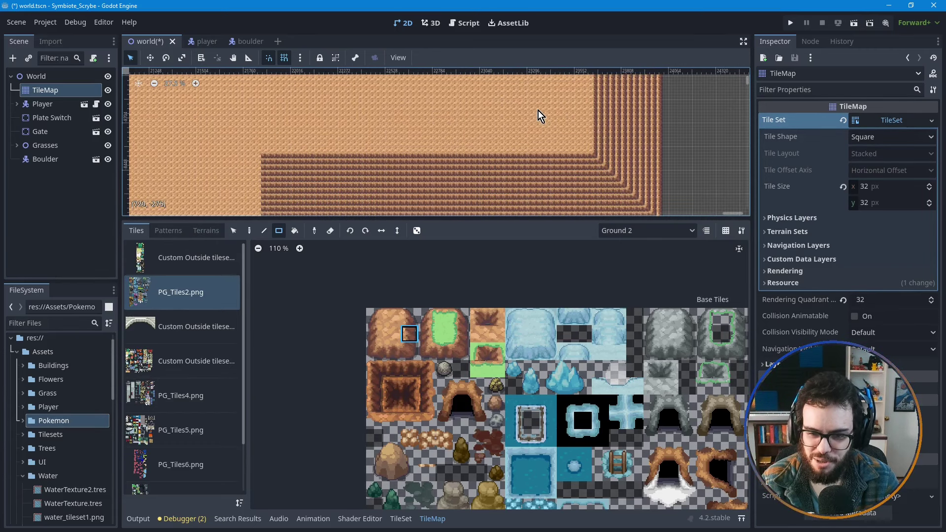
- Extend the east-side columns of right-middle tiles north, ending just below the top edge of the plateau
middle_click_drag(539, 116, 518, 165)
scroll(570, 170, "up", 4)
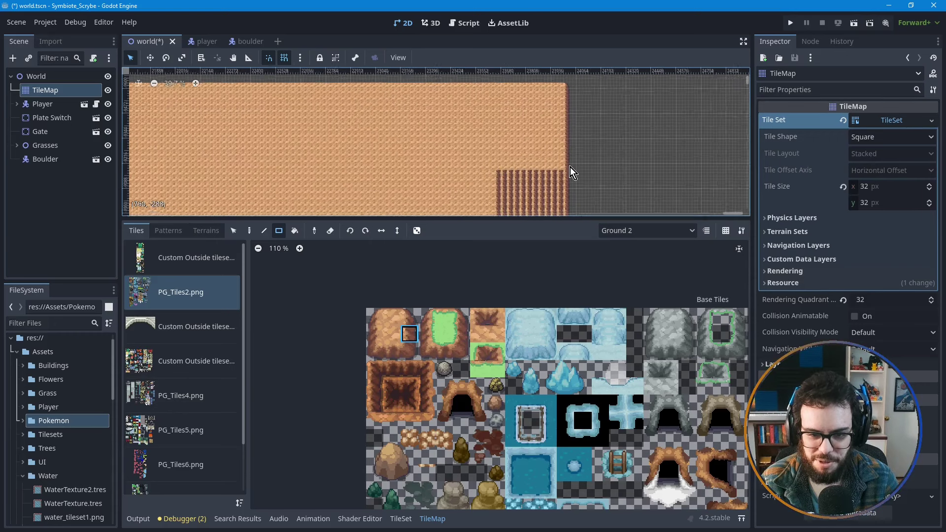
mouse_move(560, 171)
left_mouse_down()
mouse_move(482, 129)
mouse_move(458, 96)
mouse_move(468, 104)
left_mouse_up()
middle_click_drag(439, 104, 431, 147)
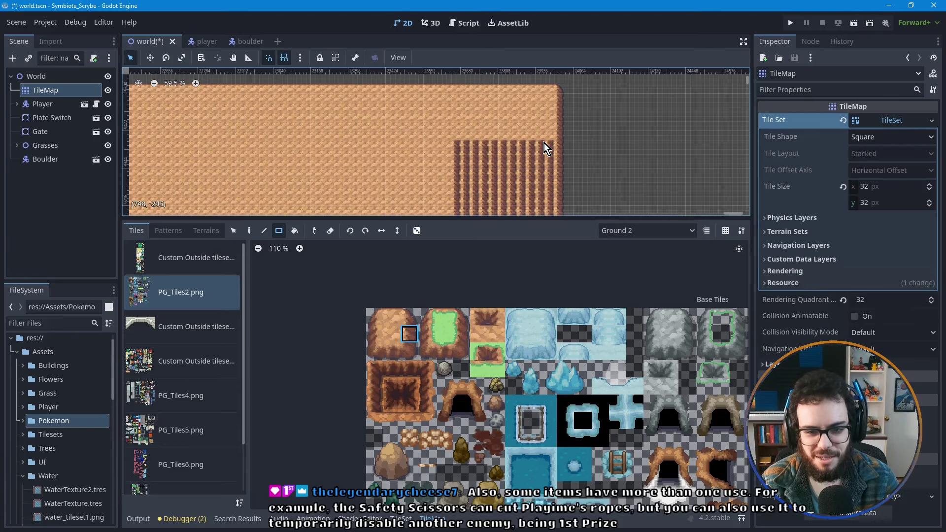
left_click_drag(549, 138, 457, 102)
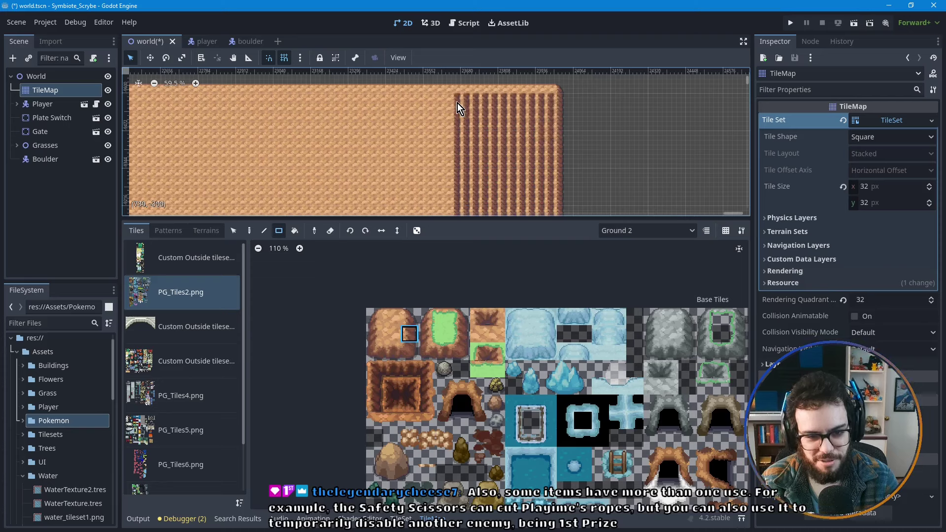
- Enlarge the map viewport by reducing the height of the tile palette area
middle_click_drag(443, 176, 496, 138)
scroll(501, 177, "down", 2)
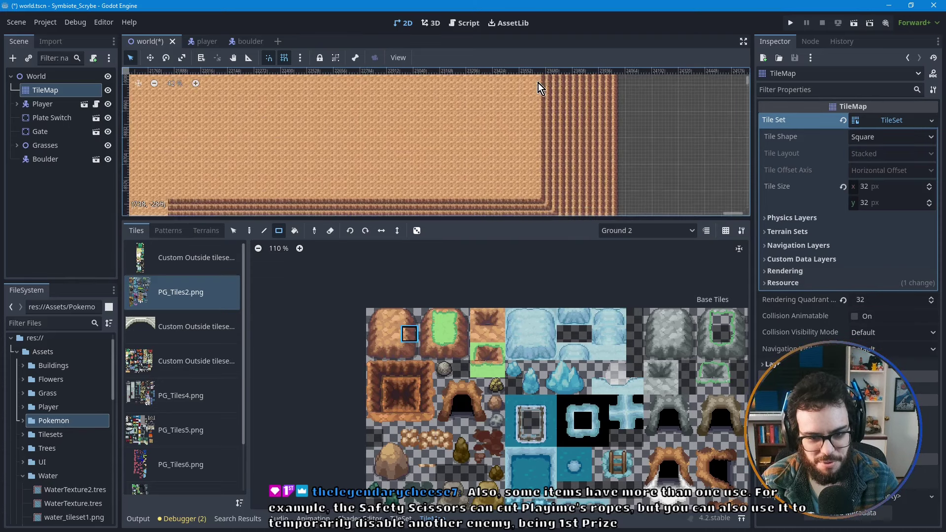
scroll(522, 143, "up", 2)
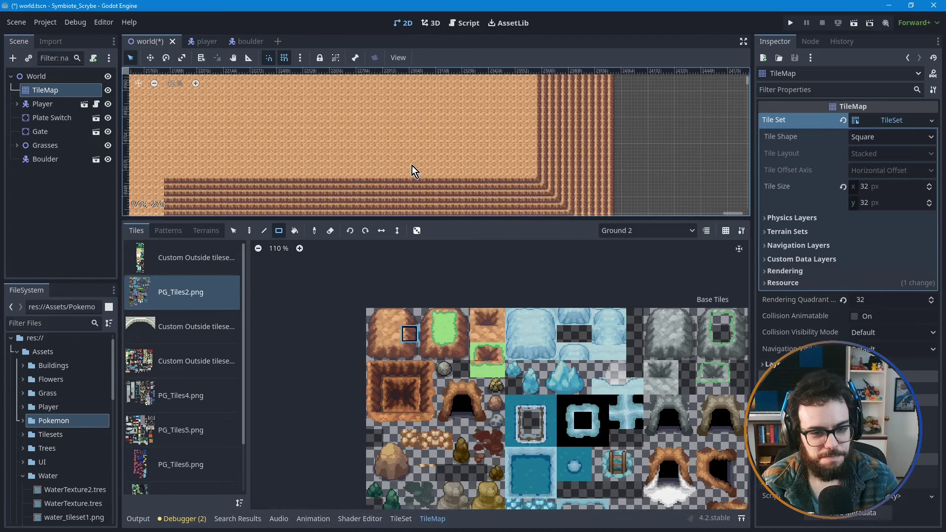
middle_click_drag(414, 169, 605, 132)
scroll(541, 179, "up", 1)
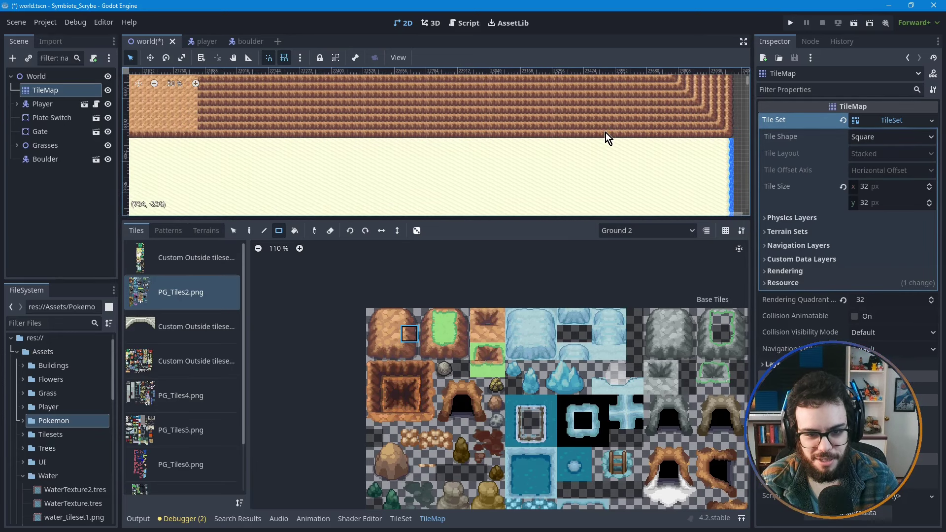
left_click_drag(545, 220, 544, 383)
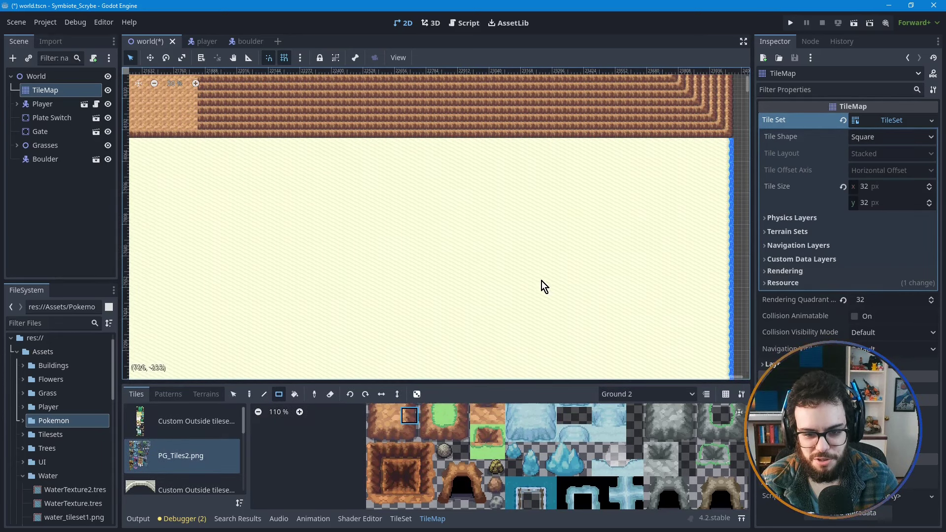
middle_click_drag(552, 240, 520, 242)
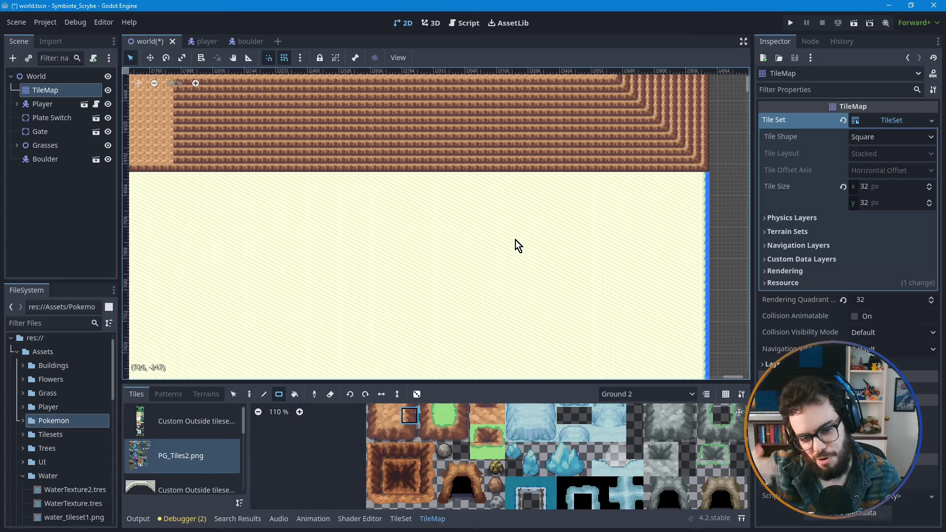
- Copy the 9 by 9 tile block of diagonal tier corners and paste it onto the plateau, touching the block's northwest corner
scroll(510, 238, "down", 7)
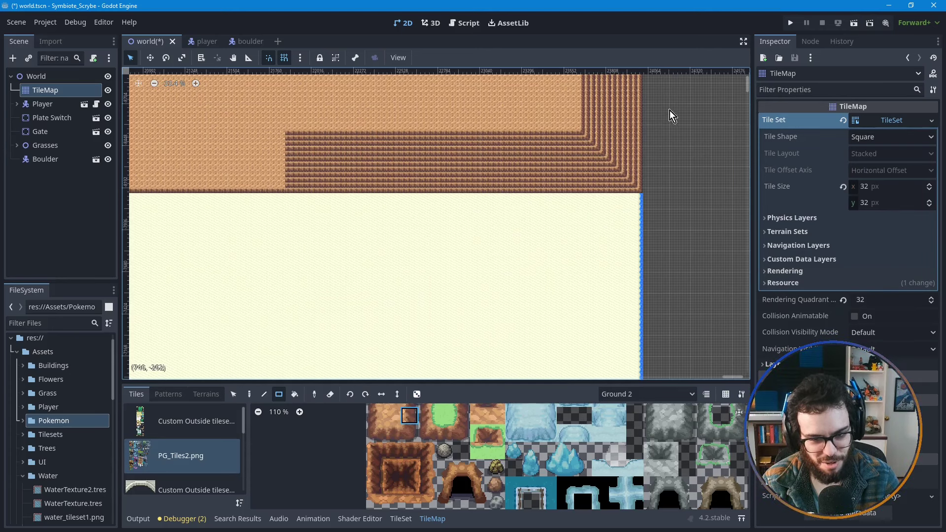
middle_click_drag(429, 127, 440, 220)
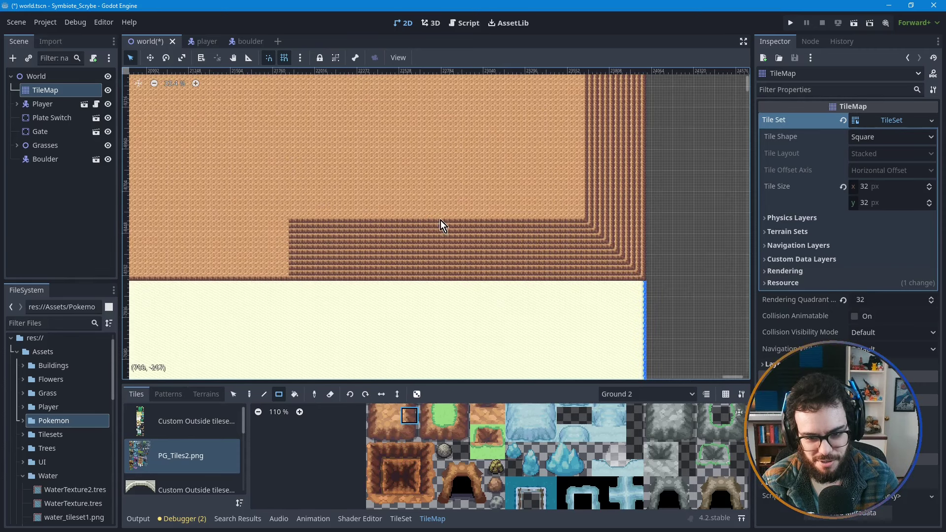
scroll(578, 215, "up", 4)
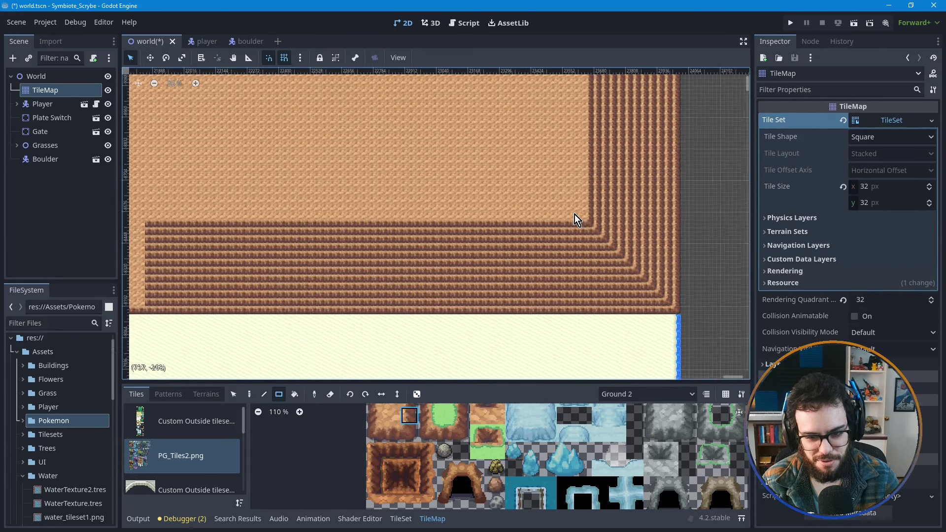
left_click(413, 430)
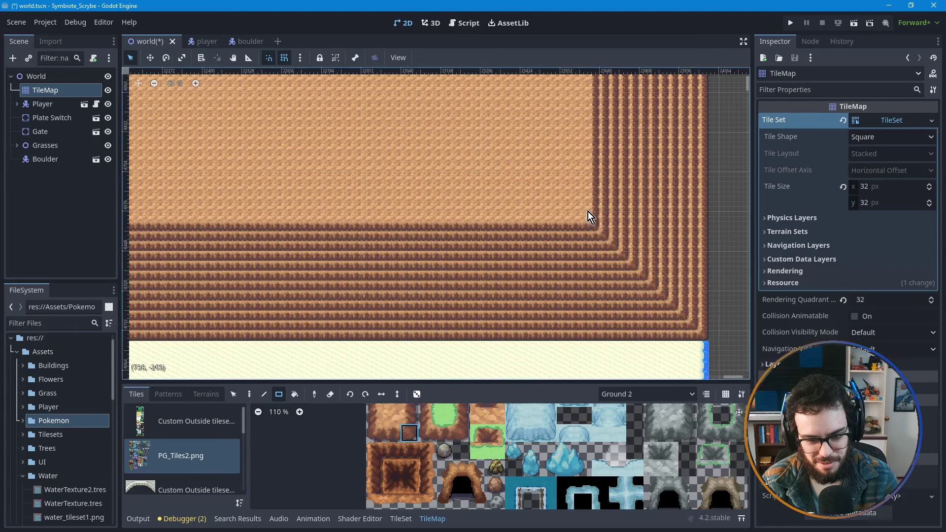
left_click(235, 395)
mouse_move(687, 320)
left_mouse_down()
mouse_move(596, 229)
mouse_move(674, 311)
left_mouse_up()
key("ctrl+c")
key("ctrl+v")
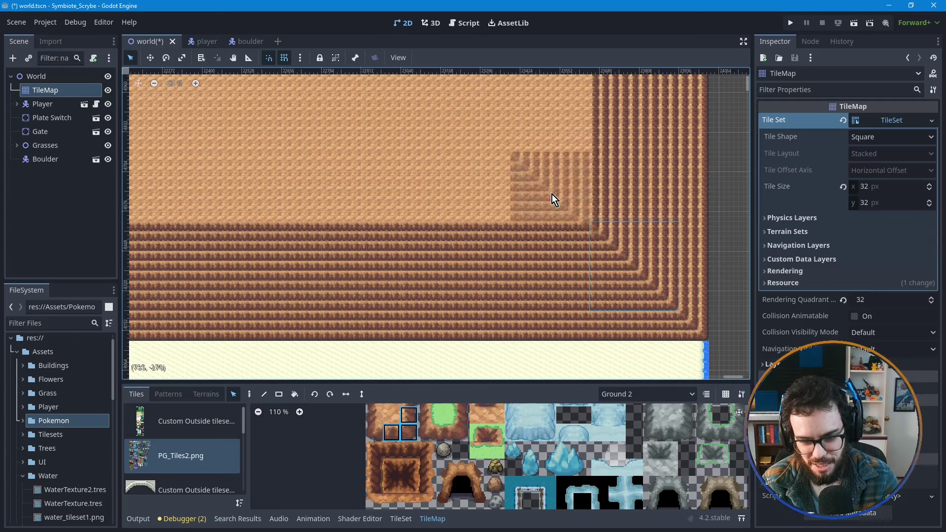
left_click(550, 184)
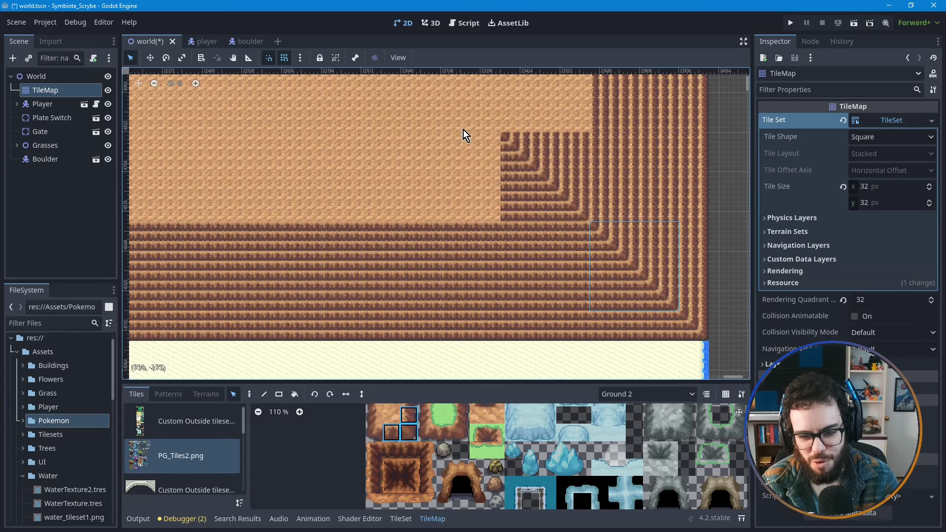
- Paste a second copy of the corner block onto the plateau, diagonally northwest of the first copy
middle_click_drag(395, 195, 459, 254)
key("ctrl+v")
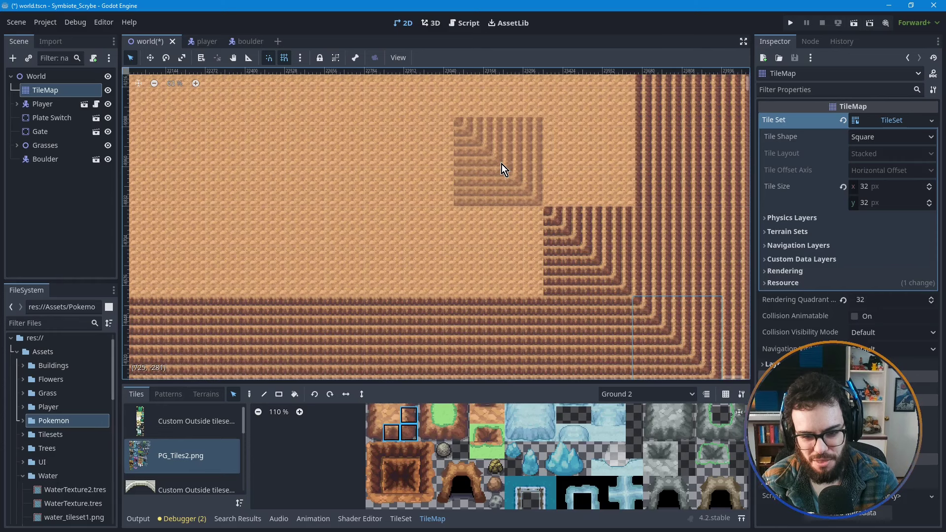
left_click(501, 164)
- Copy a 16 by 9 tile block of the southern rock rows and paste it twice on the plateau, extending west from the lower corner block
scroll(566, 257, "down", 2)
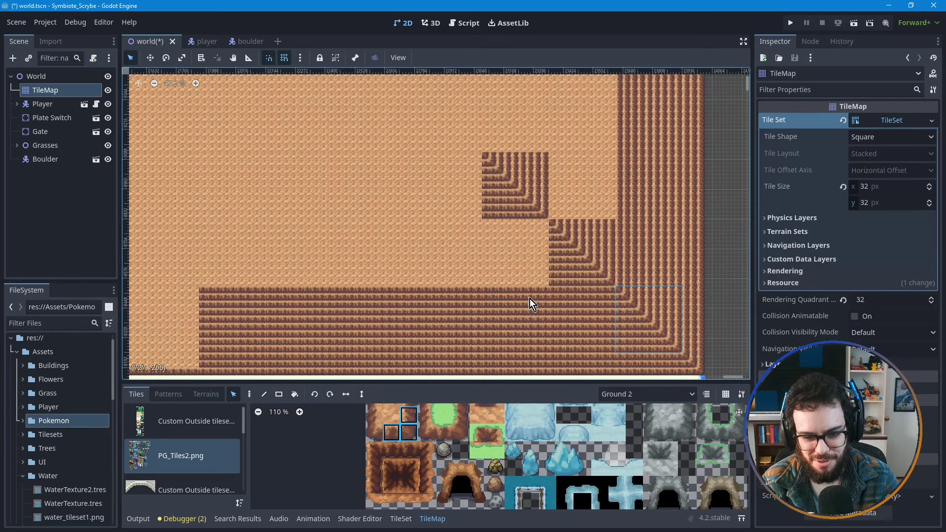
middle_click_drag(526, 265, 539, 252)
scroll(549, 261, "up", 1)
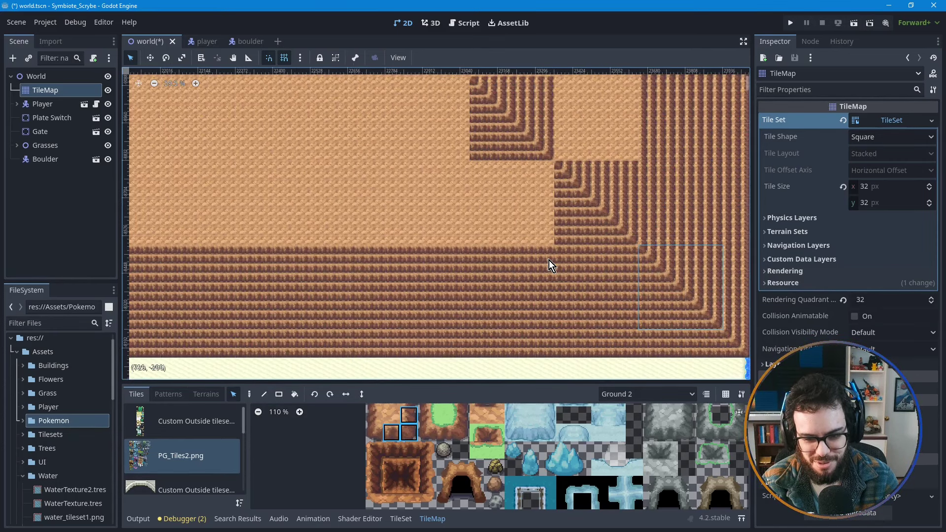
left_click_drag(575, 248, 437, 323)
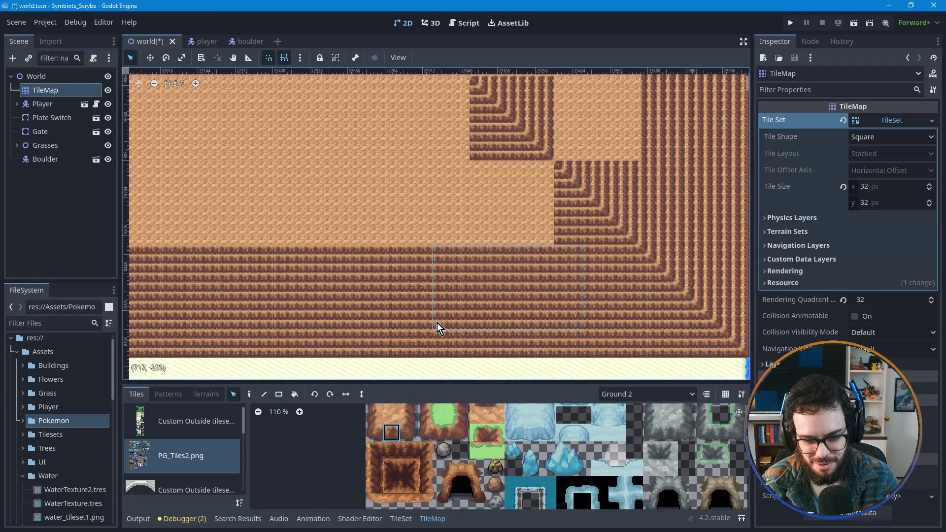
key("ctrl+c")
key("ctrl+v")
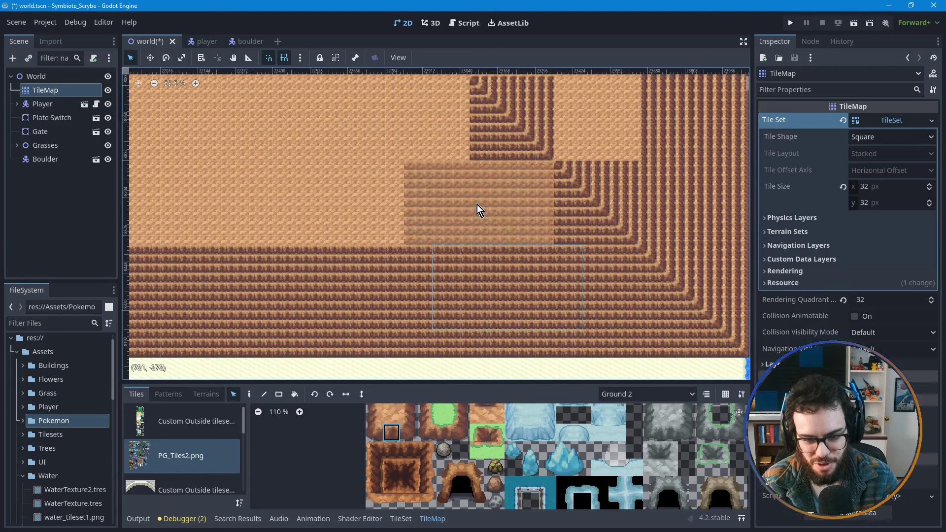
left_click(477, 205)
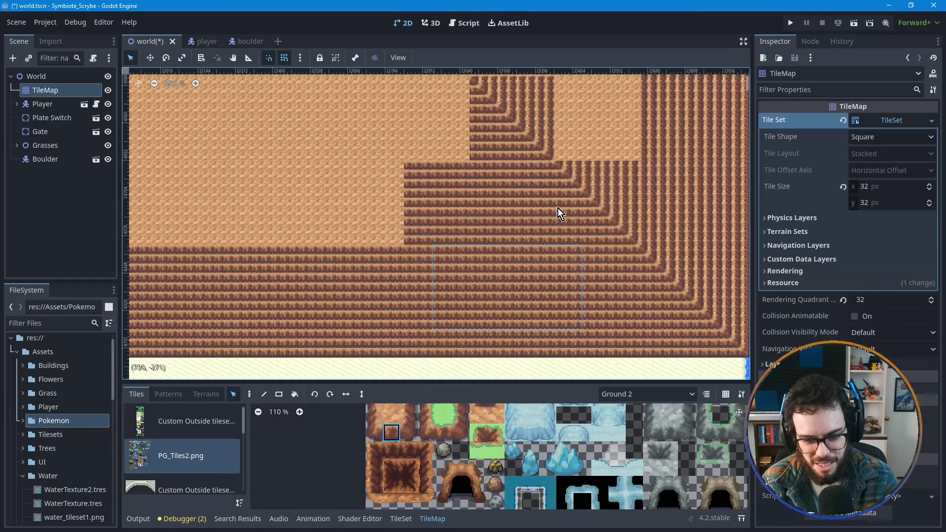
key("ctrl+v")
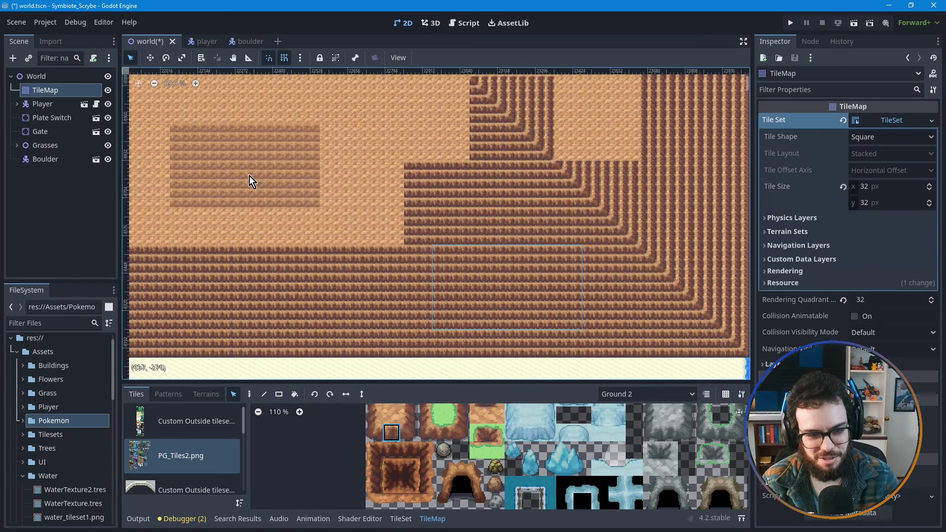
left_click(327, 206)
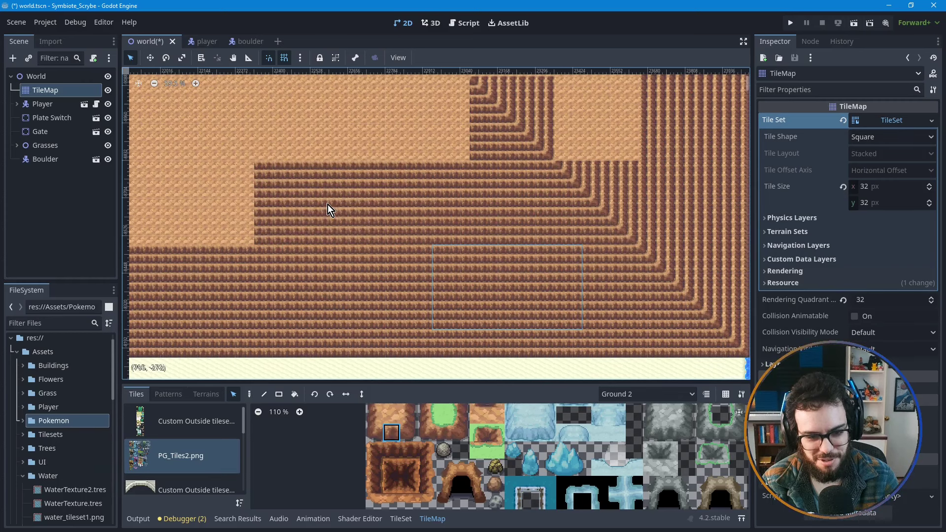
- Copy an eight-tile strip of the east-side rock columns and paste it along the north edge of the lower corner block
scroll(320, 227, "left", 4)
scroll(469, 247, "up", 3)
scroll(469, 246, "right", 5)
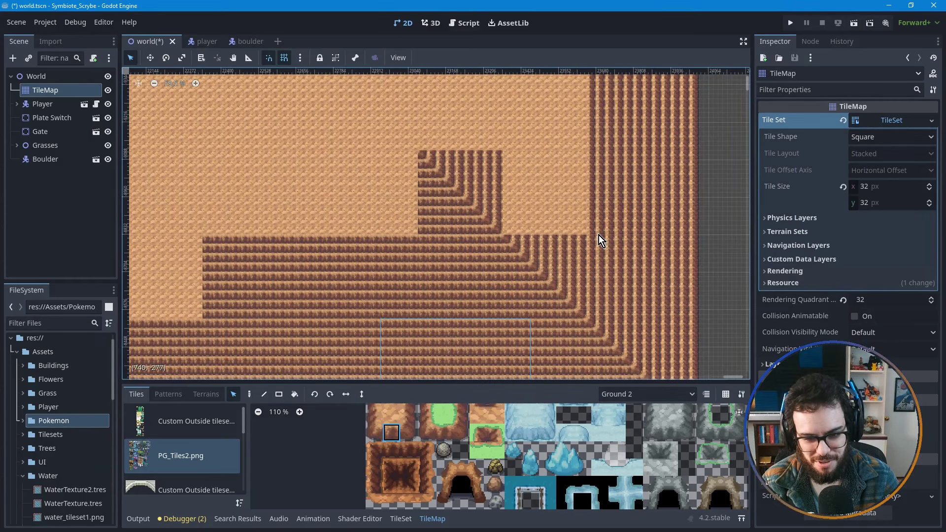
left_click_drag(593, 232, 659, 232)
key("ctrl+c")
key("ctrl+v")
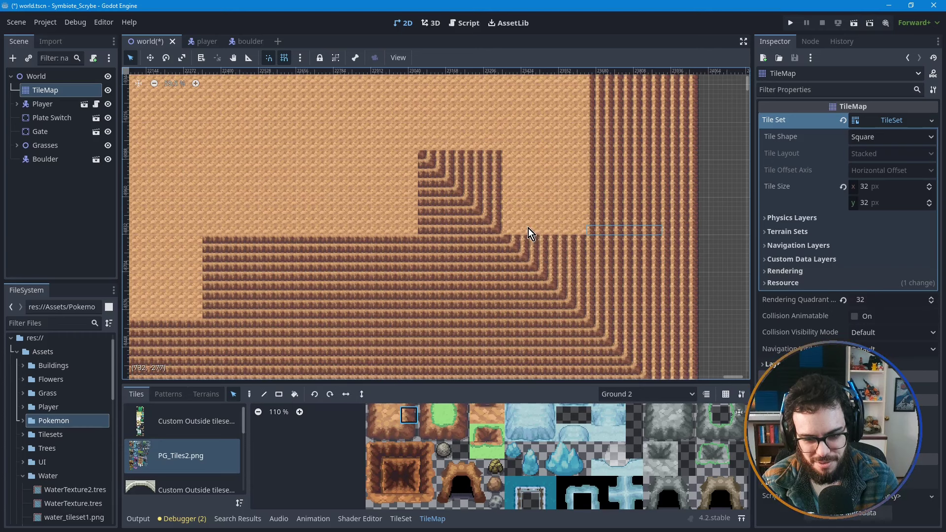
left_click(543, 229)
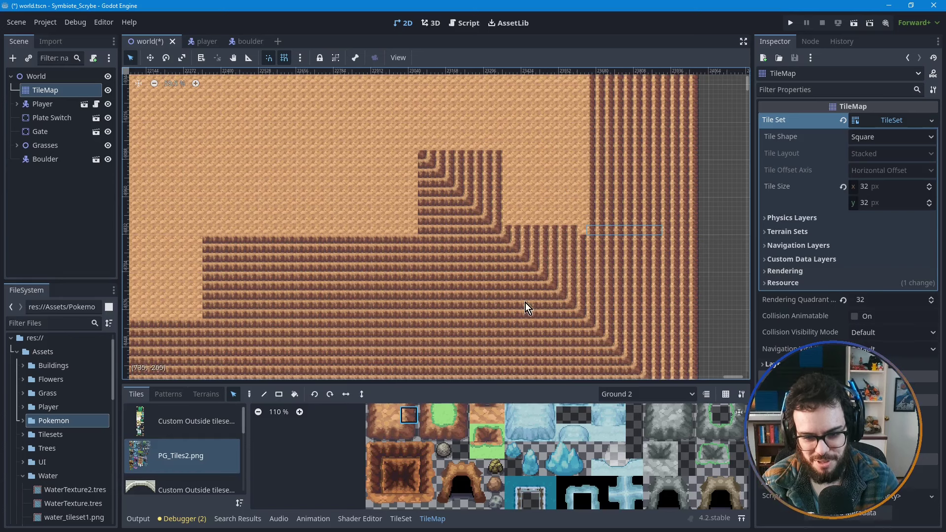
left_click(521, 246)
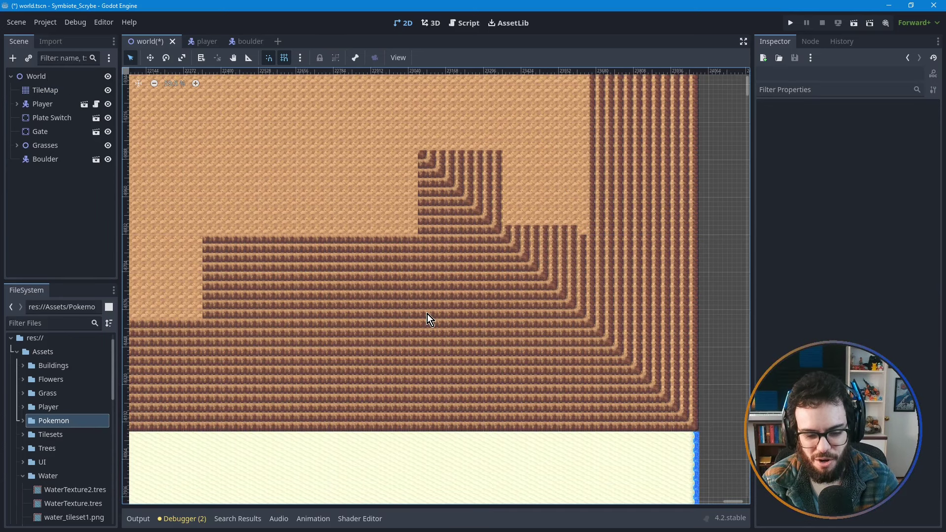
left_click(319, 515)
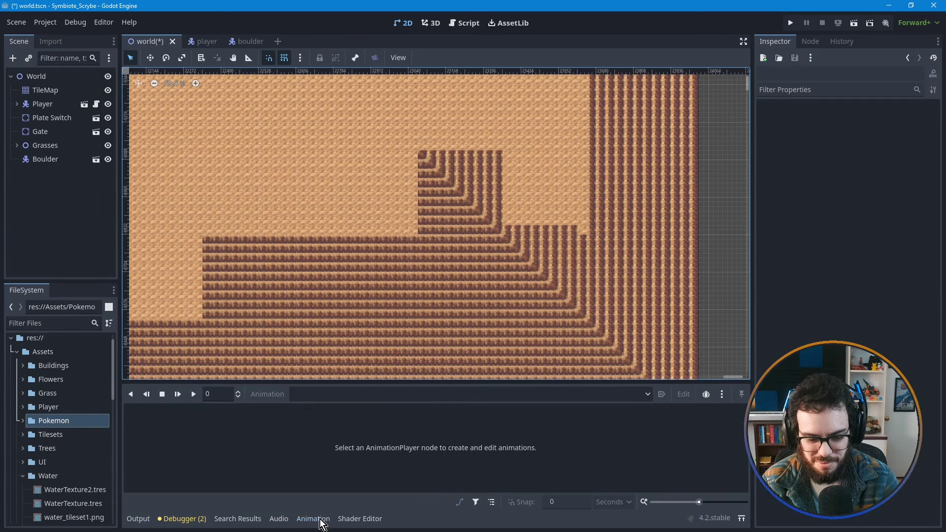
left_click(317, 519)
left_click(52, 91)
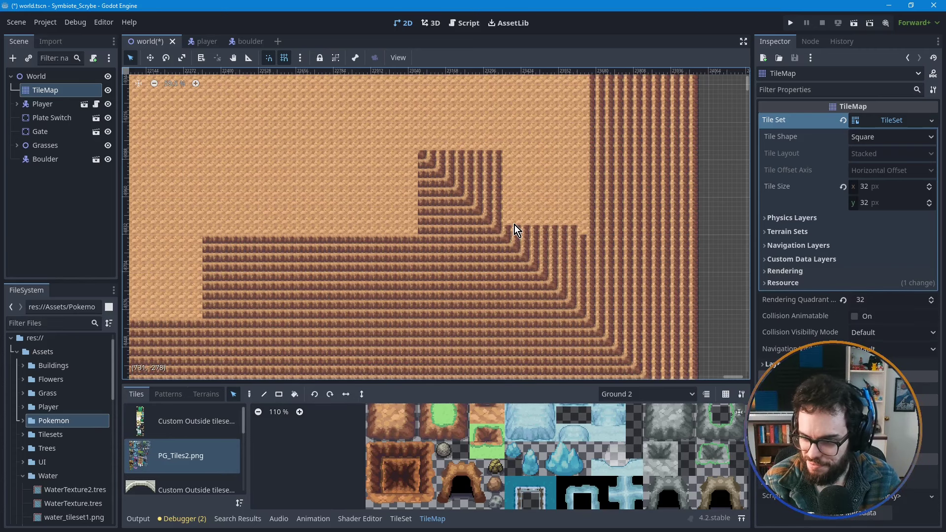
- Fill rectangles of the right-middle rock tile north of both corner blocks, up to just below the plateau's top edge
middle_click_drag(611, 185, 537, 258)
left_click(409, 415)
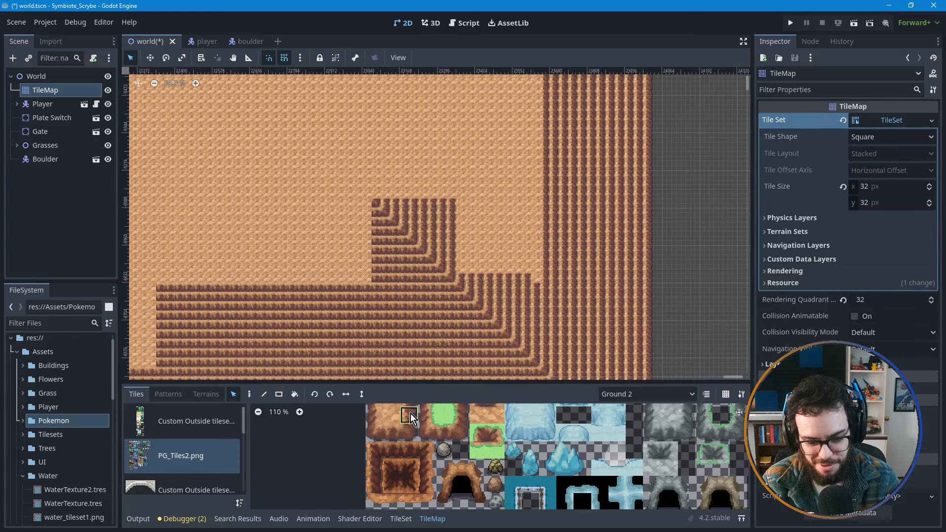
left_click(279, 394)
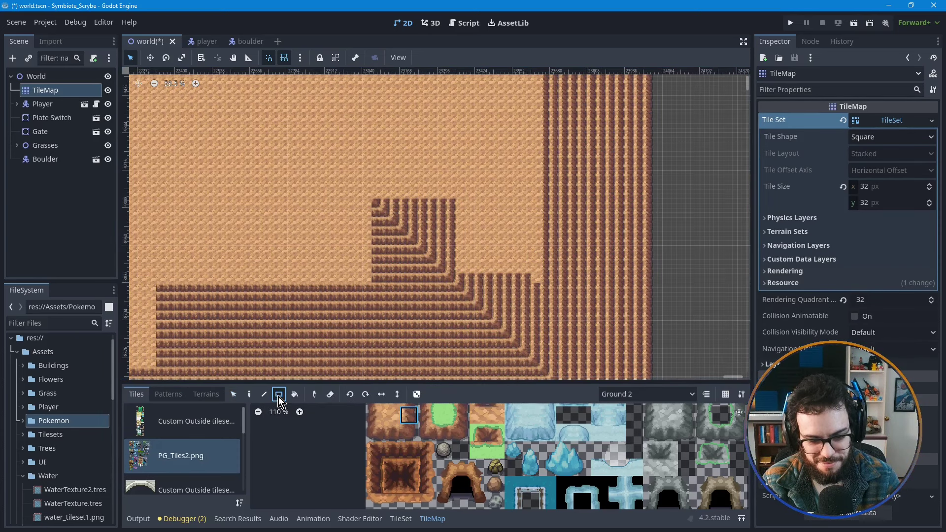
middle_click_drag(495, 233, 513, 338)
mouse_move(524, 365)
left_mouse_down()
mouse_move(489, 188)
mouse_move(449, 151)
left_mouse_up()
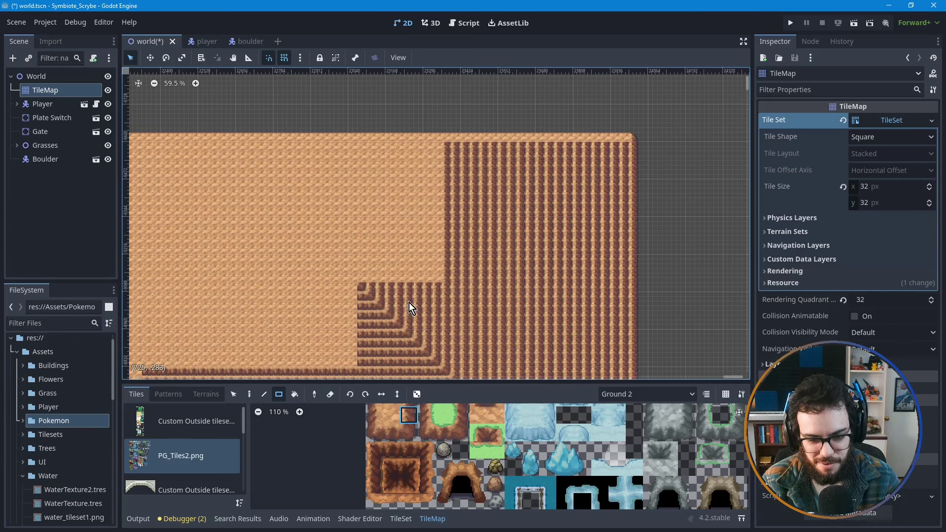
left_click_drag(440, 279, 363, 148)
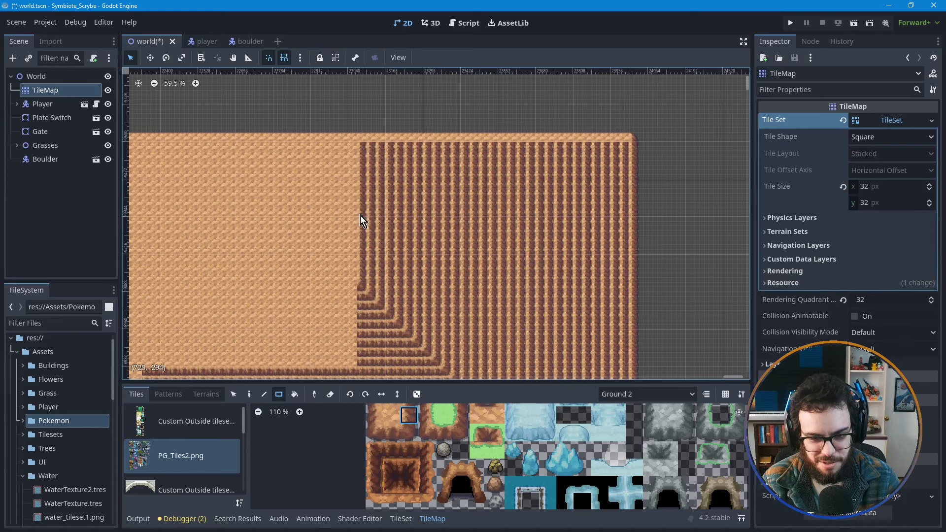
- Fill rectangles of the bottom-middle rock tile west of the upper corner block, extending its rows to the west end of the lowest tier
middle_click_drag(360, 256, 465, 190)
mouse_move(436, 244)
middle_mouse_down()
mouse_move(452, 251)
mouse_move(501, 205)
middle_mouse_up()
left_click(395, 433)
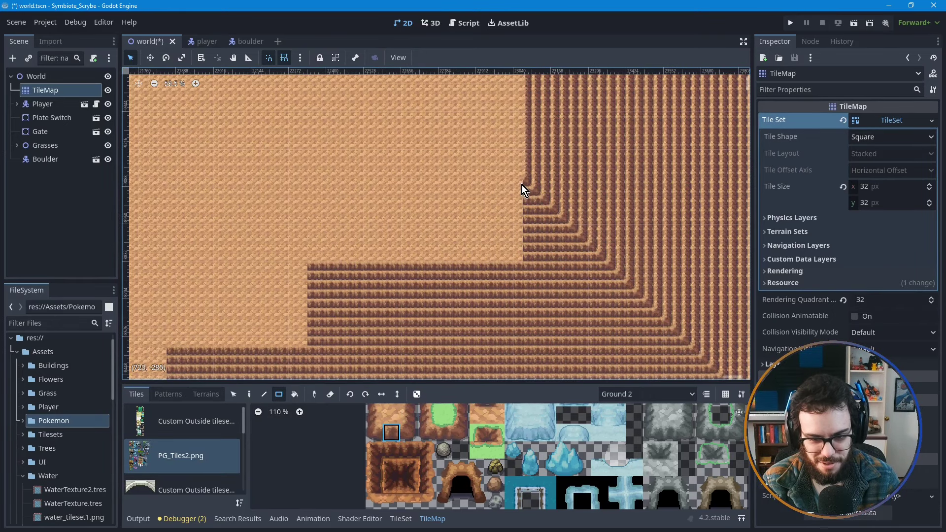
left_click_drag(520, 184, 303, 260)
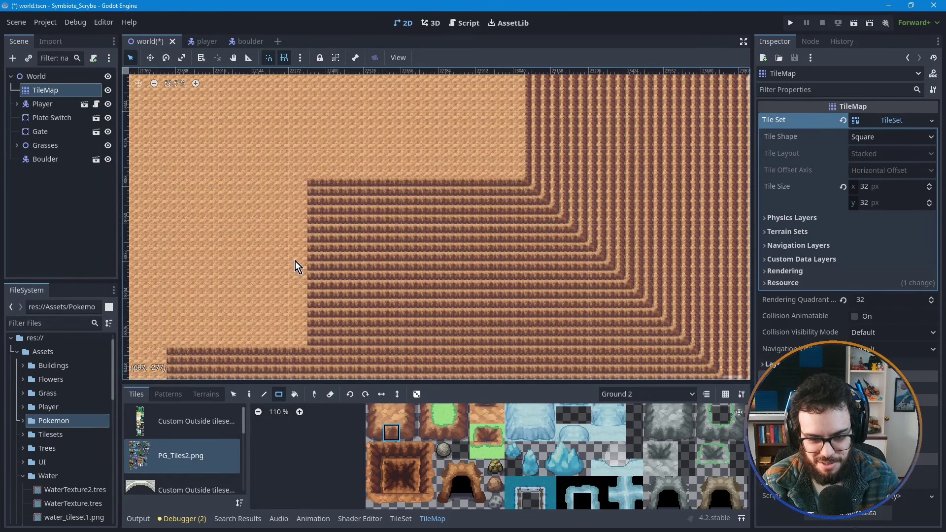
middle_click_drag(242, 252, 507, 244)
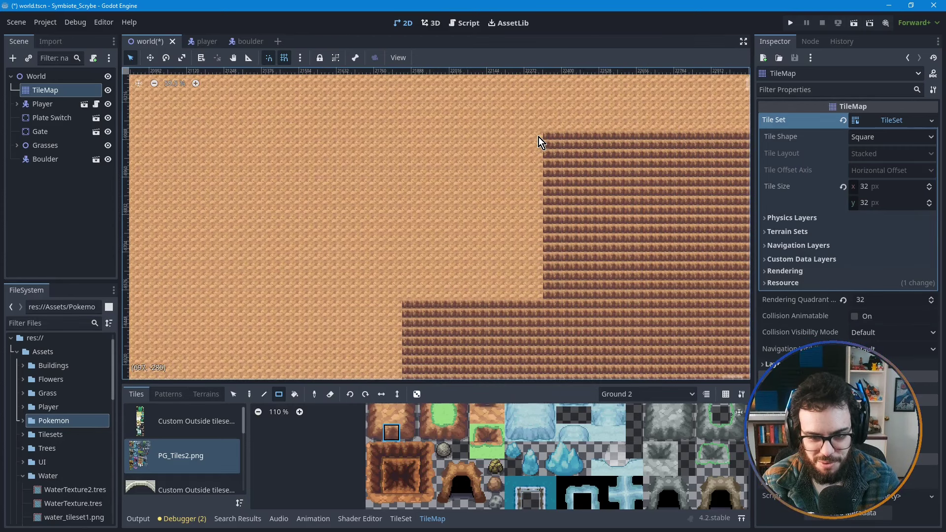
left_click_drag(539, 137, 403, 295)
- Extend the full stack of bottom-middle rock rows west across the plateau to the sand area's west edge
mouse_move(511, 199)
middle_mouse_down()
mouse_move(473, 247)
mouse_move(525, 191)
middle_mouse_up()
scroll(525, 191, "down", 3)
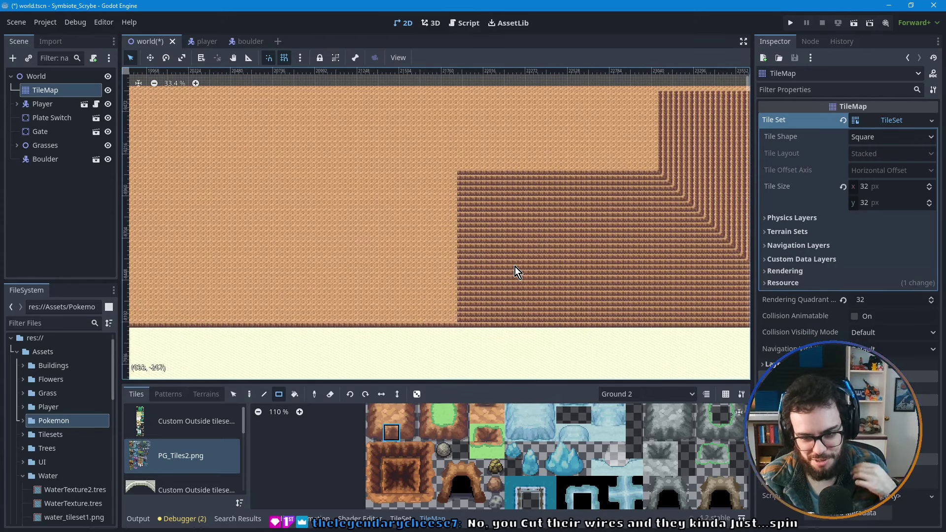
middle_click_drag(525, 315, 415, 220)
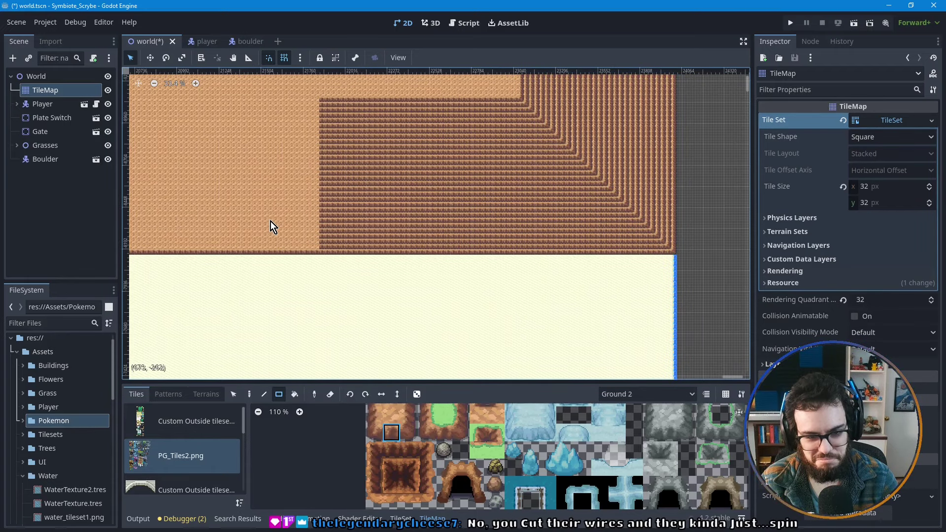
middle_click_drag(271, 225, 462, 235)
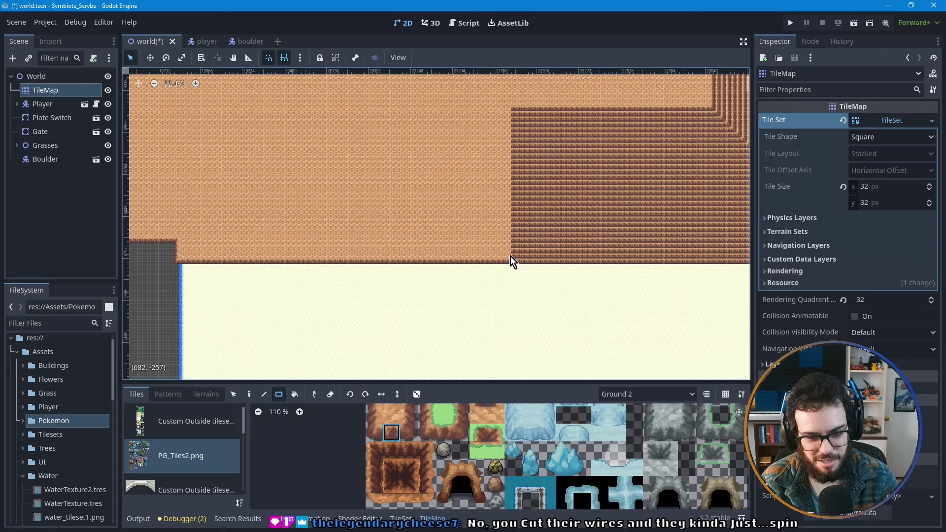
mouse_move(508, 258)
left_mouse_down()
mouse_move(395, 140)
mouse_move(182, 109)
left_mouse_up()
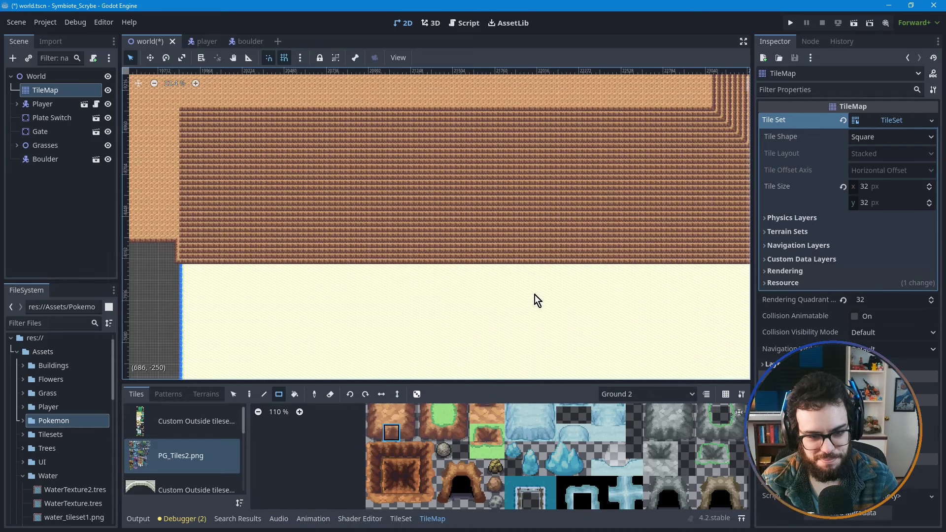
- Survey the world map from the rocky plateau westward, past the two small island maps, to the western sand landmass
middle_click_drag(535, 296, 362, 218)
scroll(360, 219, "down", 5)
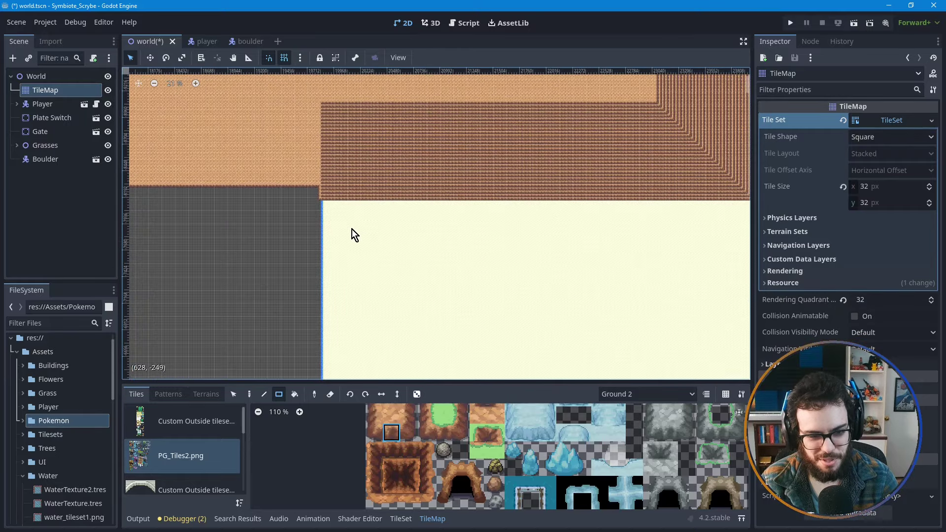
middle_click_drag(363, 279, 534, 225)
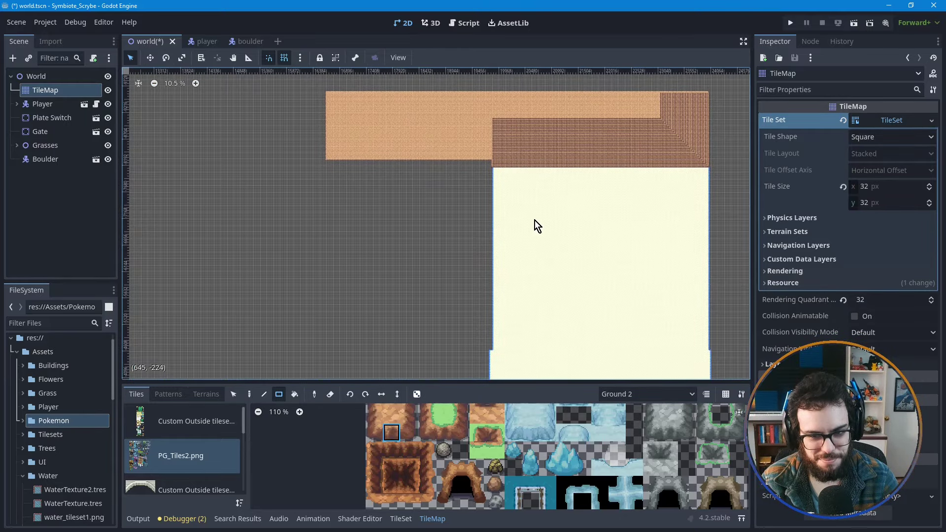
scroll(526, 225, "down", 2)
middle_click_drag(339, 245, 688, 218)
scroll(391, 238, "down", 1)
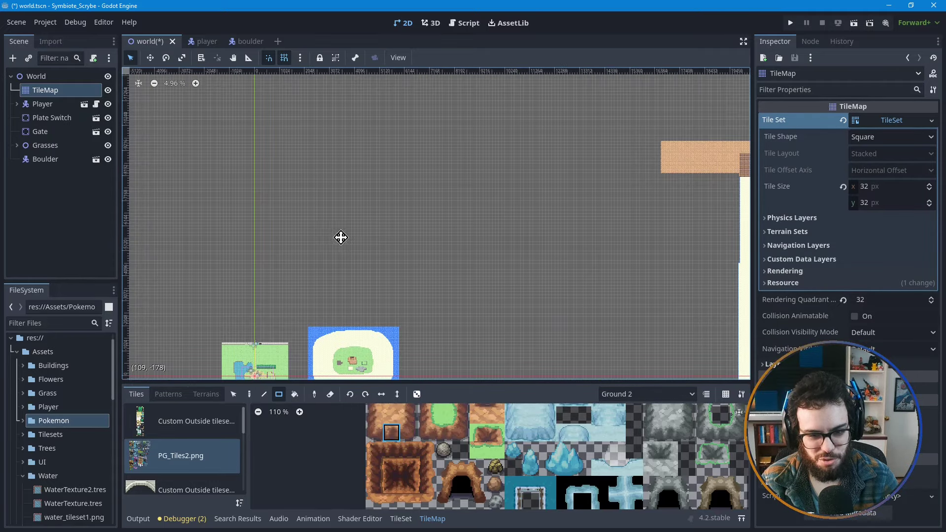
middle_click_drag(340, 236, 680, 217)
scroll(364, 225, "down", 1)
scroll(364, 225, "down", 1)
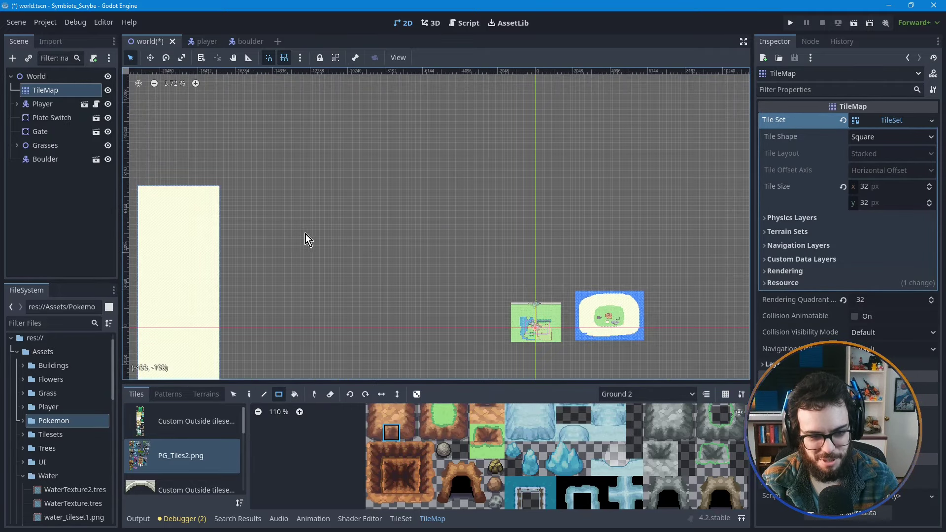
- Try to select the block of striped cliff rows above the sand column on the Ground 2 layer with the Selection tool
middle_click_drag(306, 238, 512, 246)
scroll(514, 261, "down", 1)
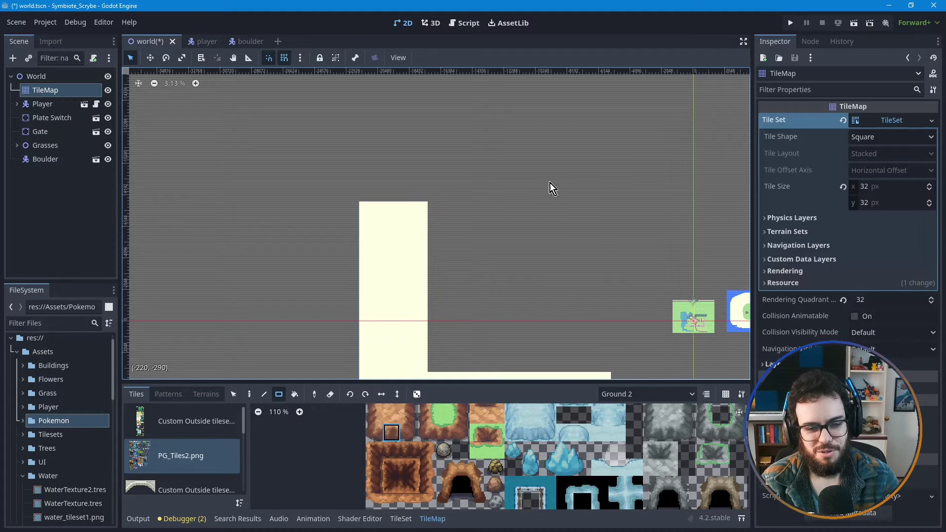
middle_click_drag(647, 218, 327, 217)
middle_click_drag(732, 217, 505, 199)
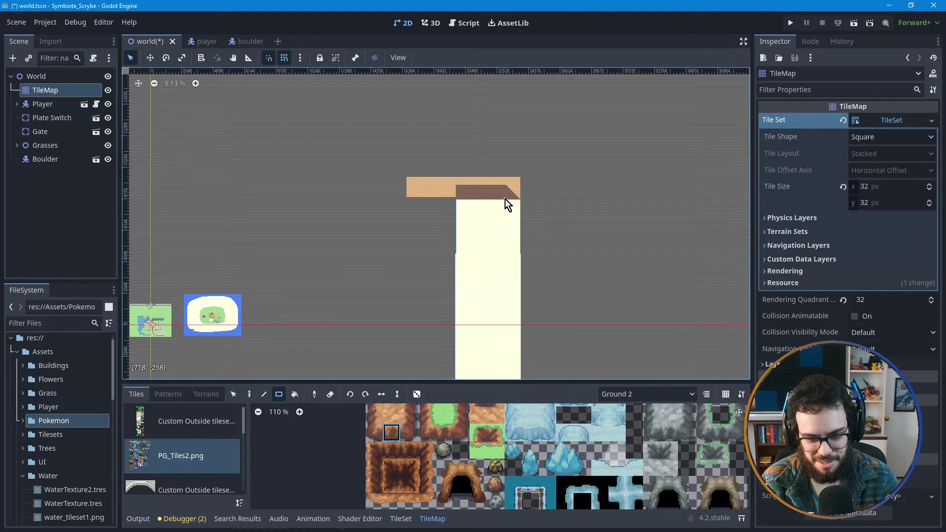
scroll(476, 191, "up", 6)
scroll(465, 190, "up", 6)
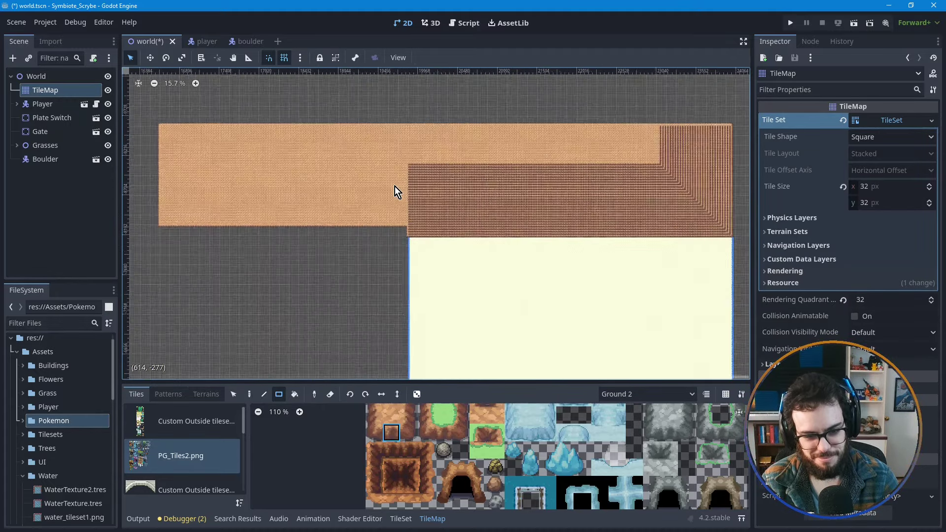
left_click(234, 395)
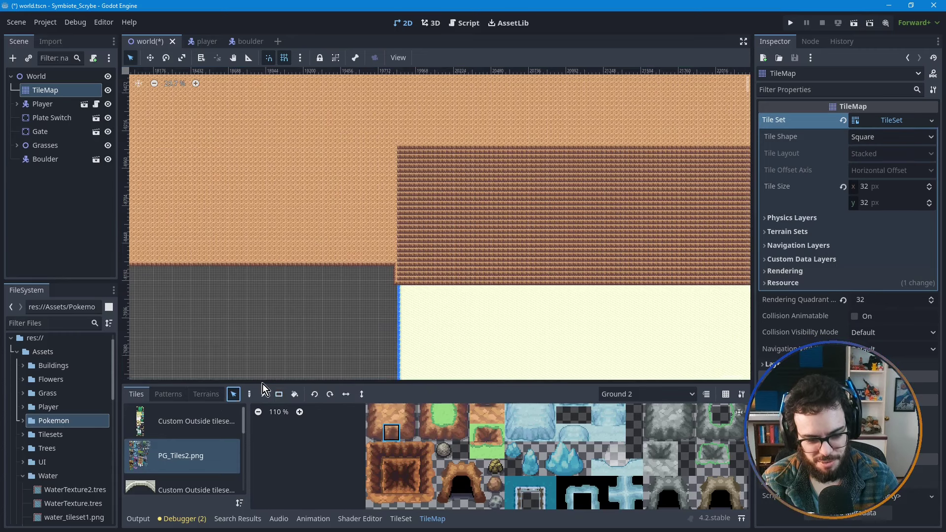
scroll(342, 251, "right", 3)
scroll(301, 175, "down", 1)
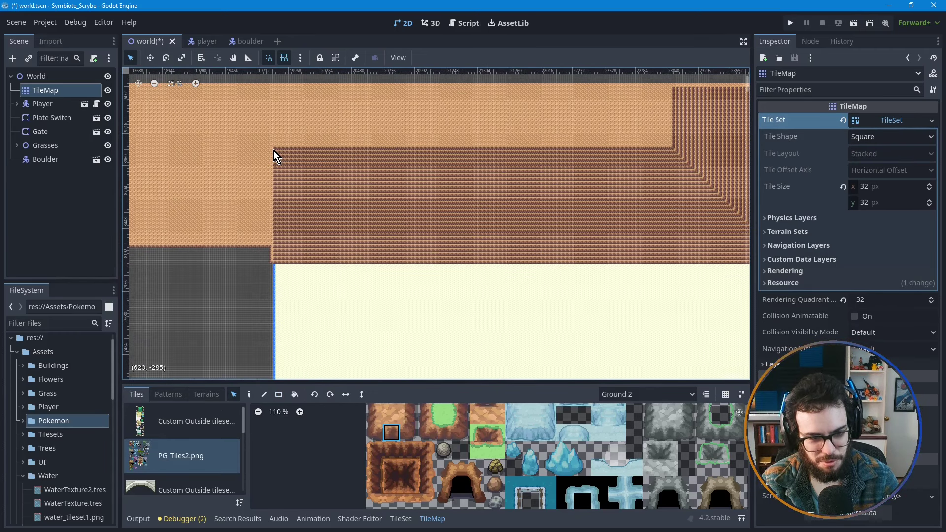
left_click_drag(274, 149, 644, 264)
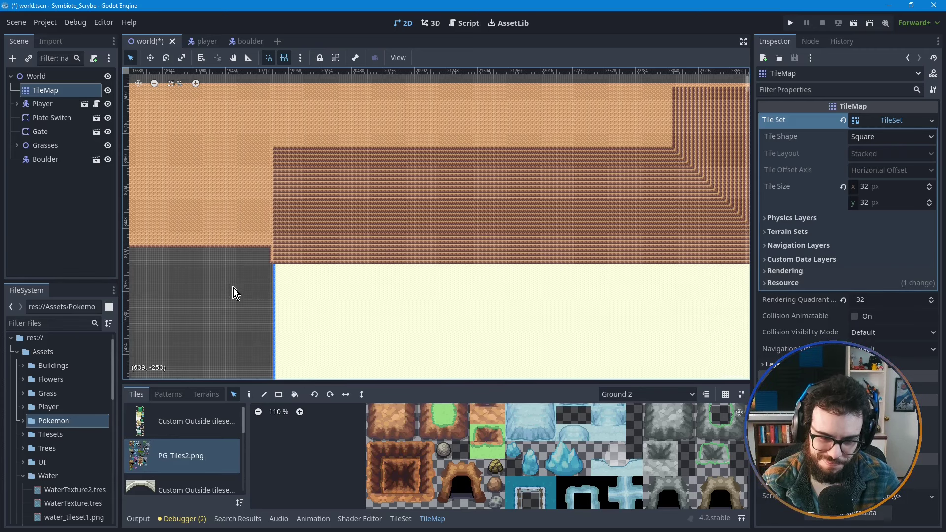
- Select the horizontal cliff rows above the sand, from their upper inner corner to the sand edge before the diagonal bend
middle_click_drag(261, 289, 446, 300)
scroll(456, 299, "up", 1)
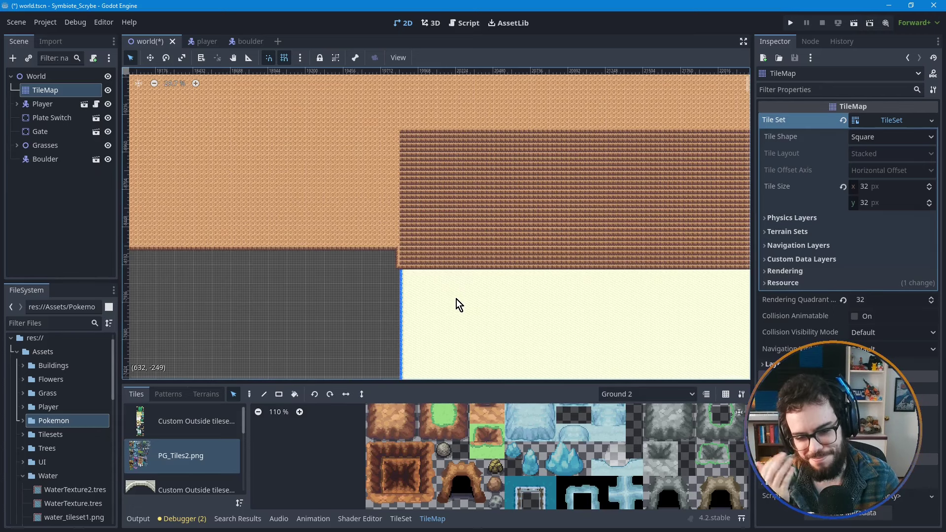
scroll(481, 262, "down", 1)
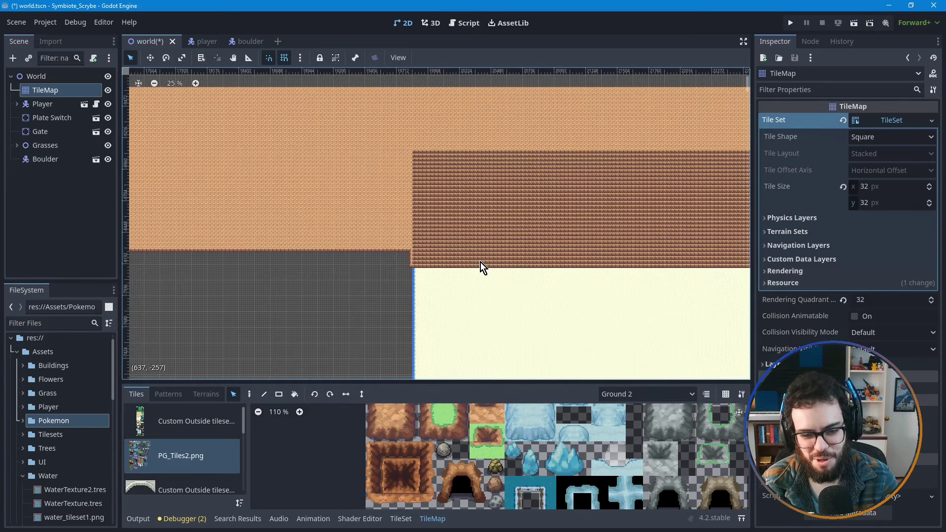
middle_click_drag(480, 262, 394, 241)
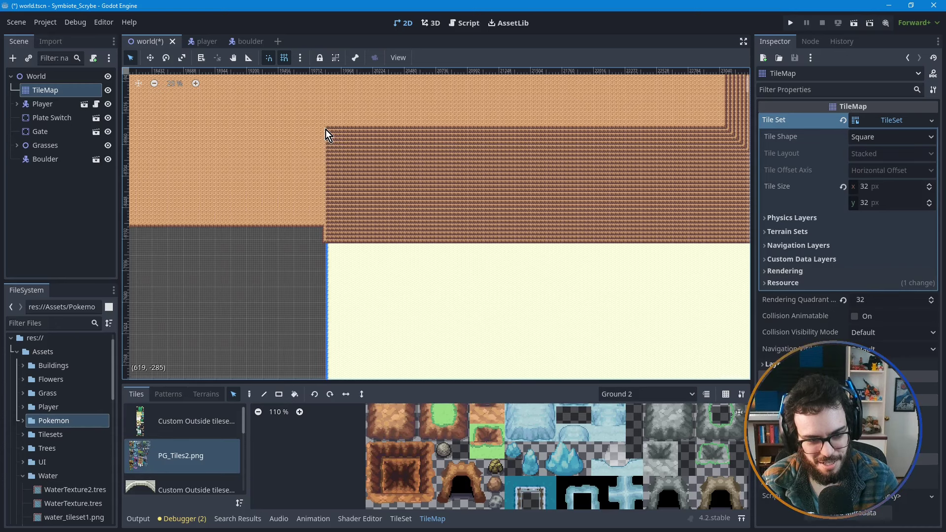
left_click_drag(330, 128, 727, 244)
scroll(341, 258, "up", 4)
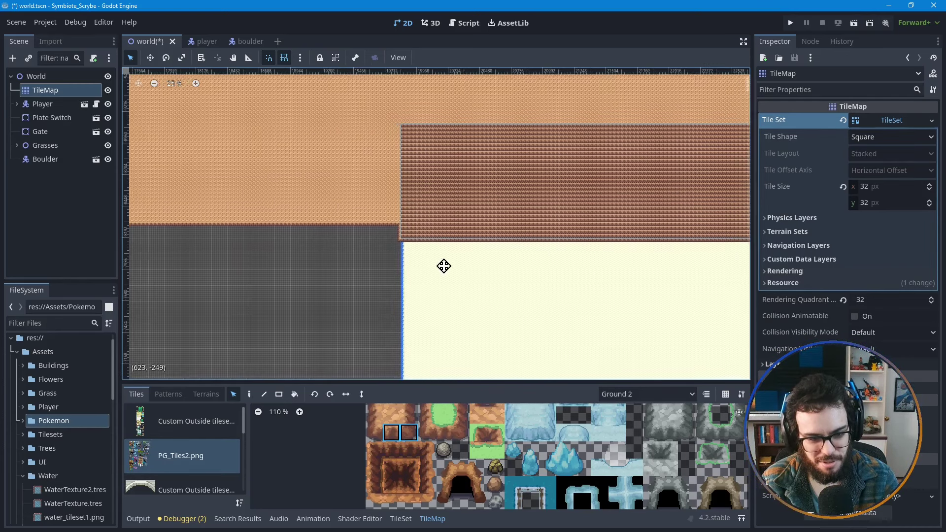
middle_click_drag(443, 264, 476, 243)
scroll(473, 244, "down", 4)
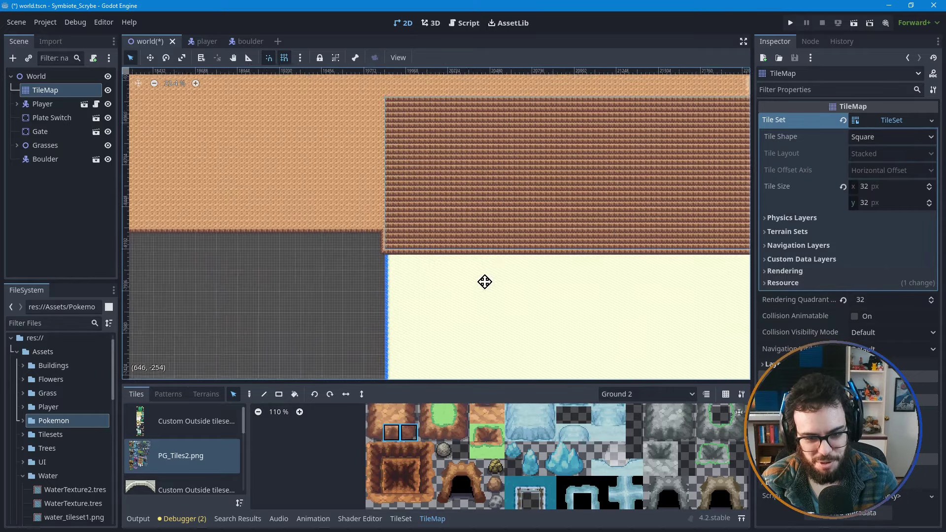
middle_click_drag(484, 281, 342, 295)
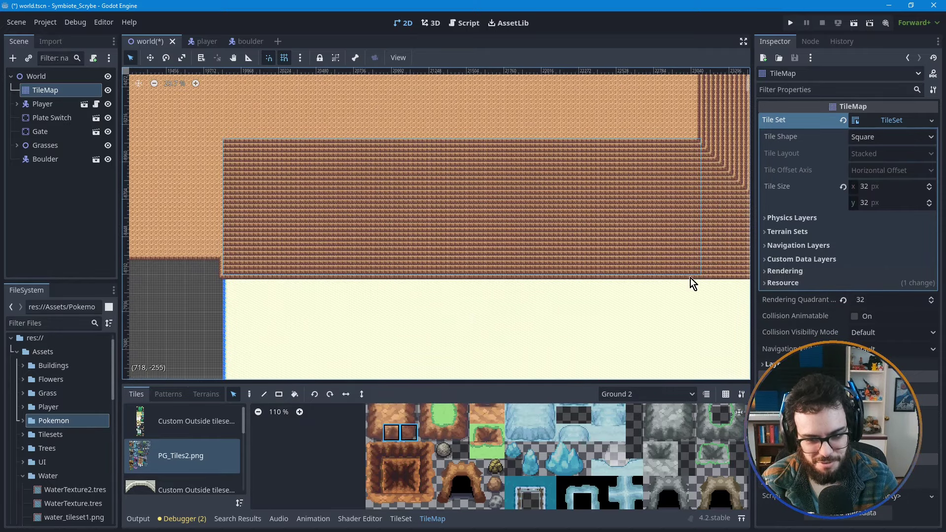
- Reselect the horizontal cliff rows while leaving out the outermost column of tiles on the plateau side
left_click_drag(686, 279, 230, 142)
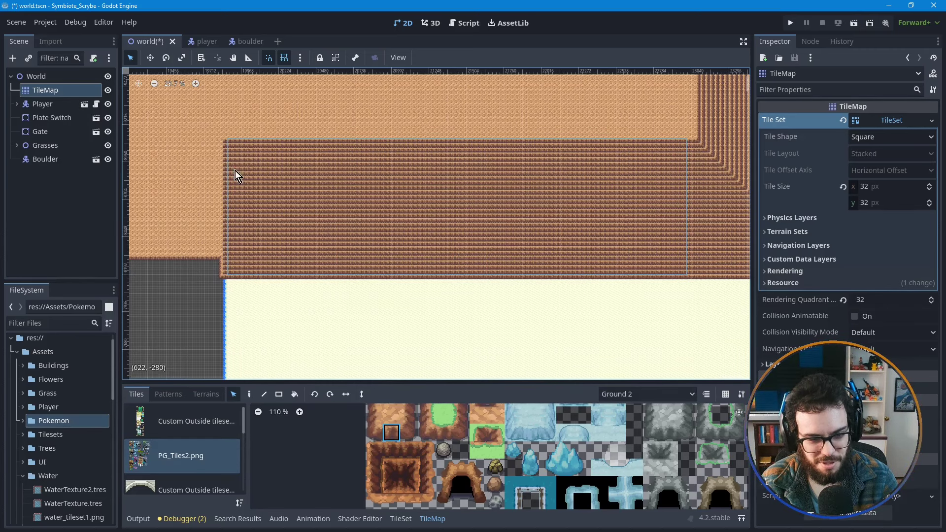
scroll(227, 285, "up", 3)
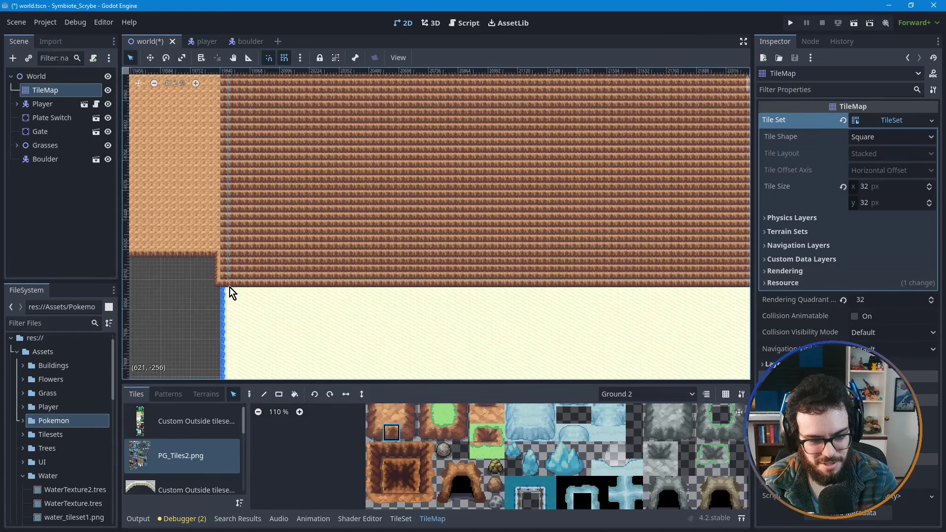
scroll(230, 287, "down", 2)
middle_click_drag(239, 293, 202, 297)
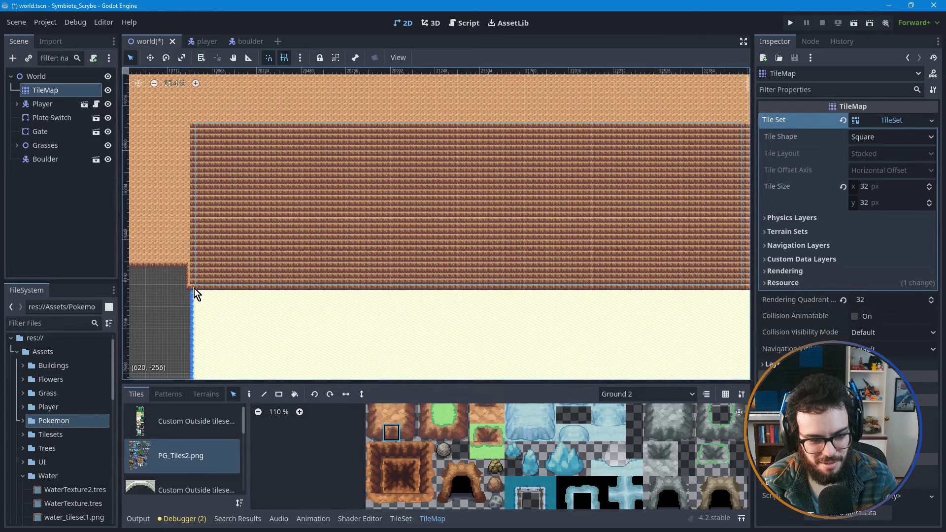
left_click(195, 288)
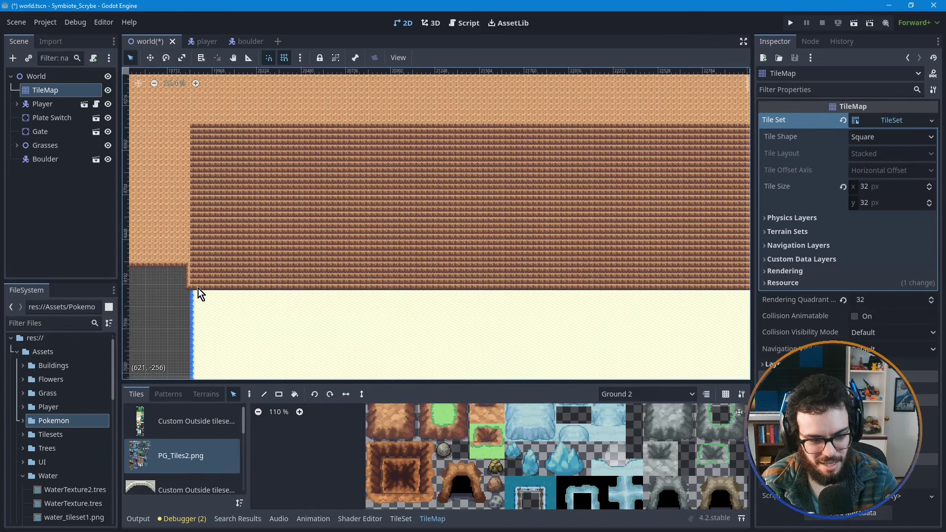
left_click_drag(198, 289, 729, 122)
- Redo the selection of the horizontal cliff rows, starting one tile inside the lower corner and extending to the diagonal bend
scroll(422, 286, "up", 2)
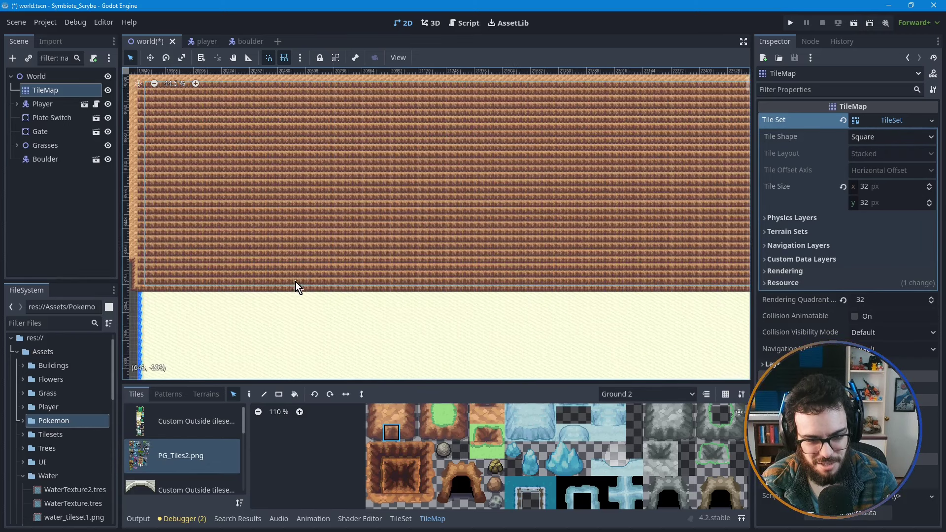
scroll(217, 298, "up", 4, "shift")
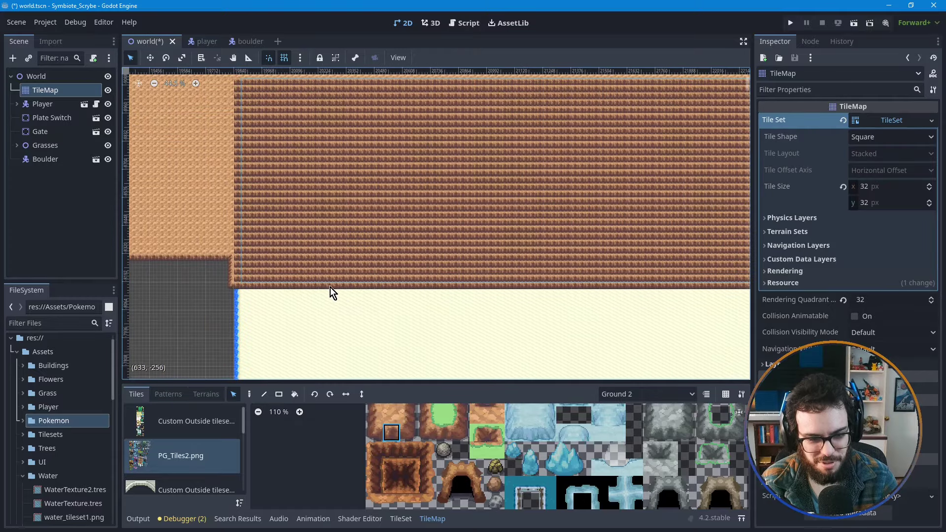
scroll(331, 288, "down", 3)
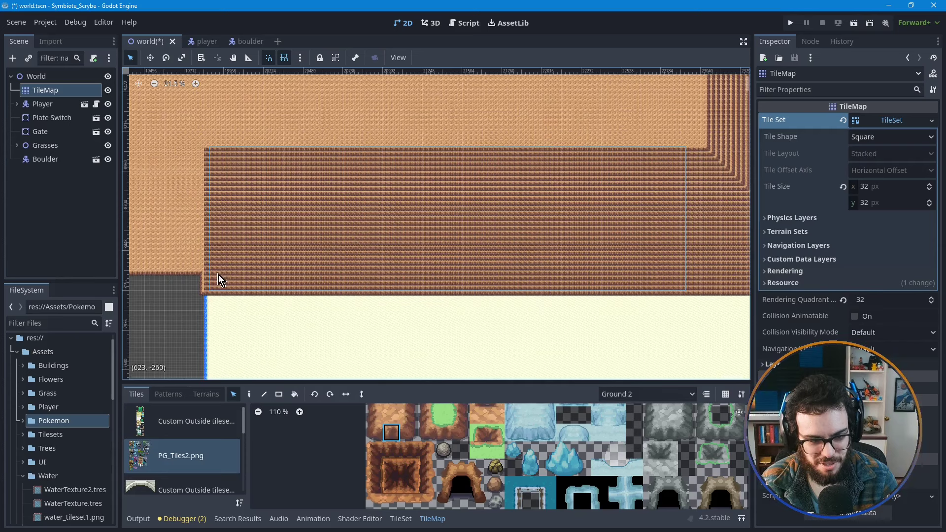
left_click_drag(213, 294, 382, 249)
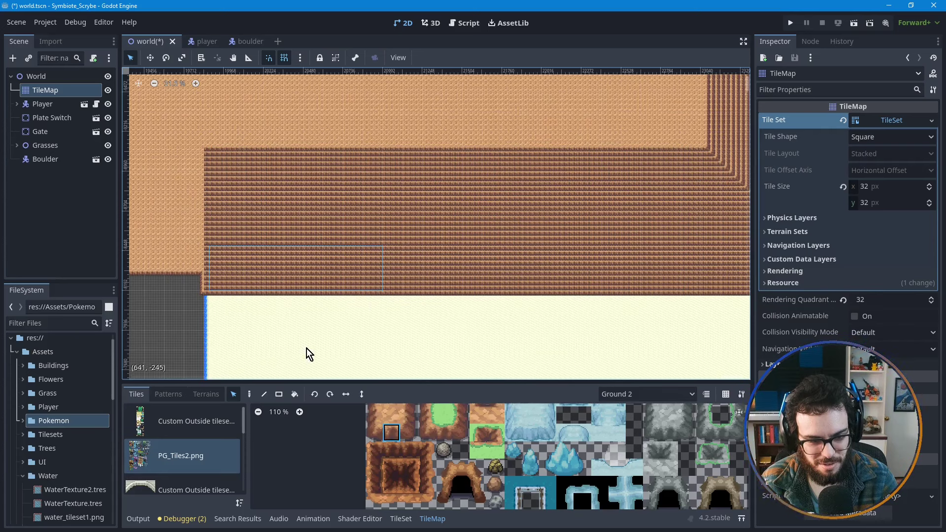
left_click_drag(211, 298, 699, 152)
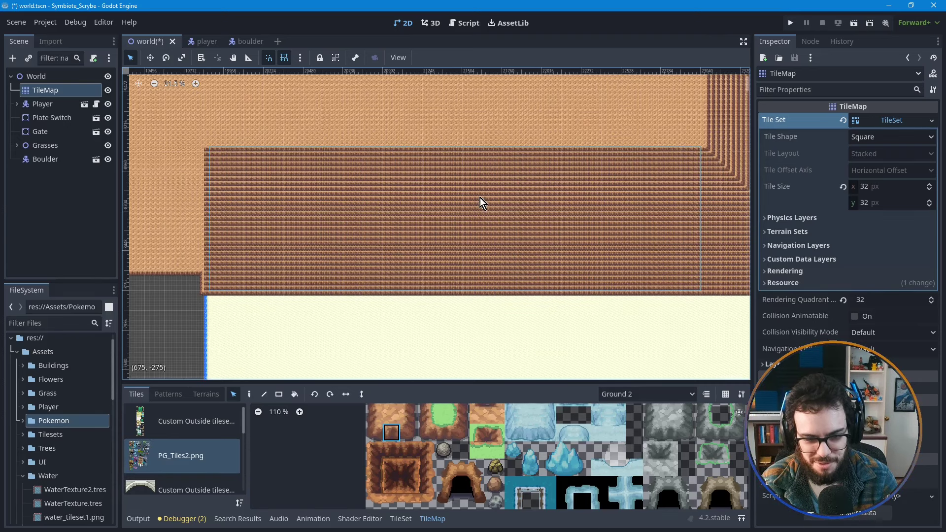
scroll(215, 295, "up", 4)
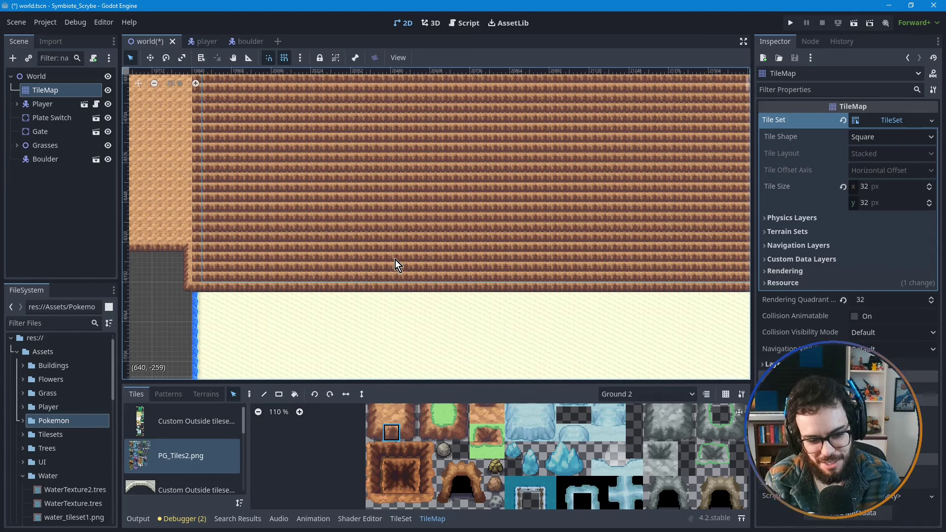
scroll(271, 279, "down", 1)
scroll(268, 279, "down", 2)
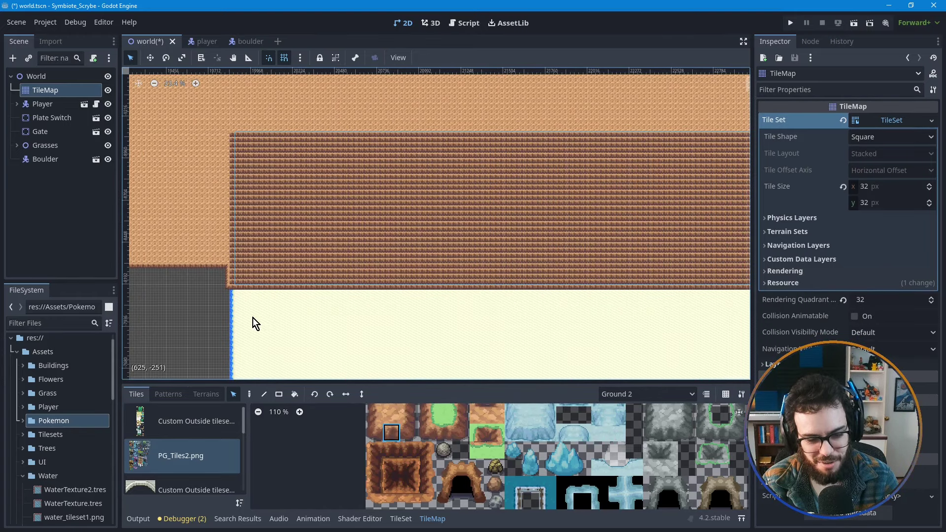
scroll(287, 310, "down", 1)
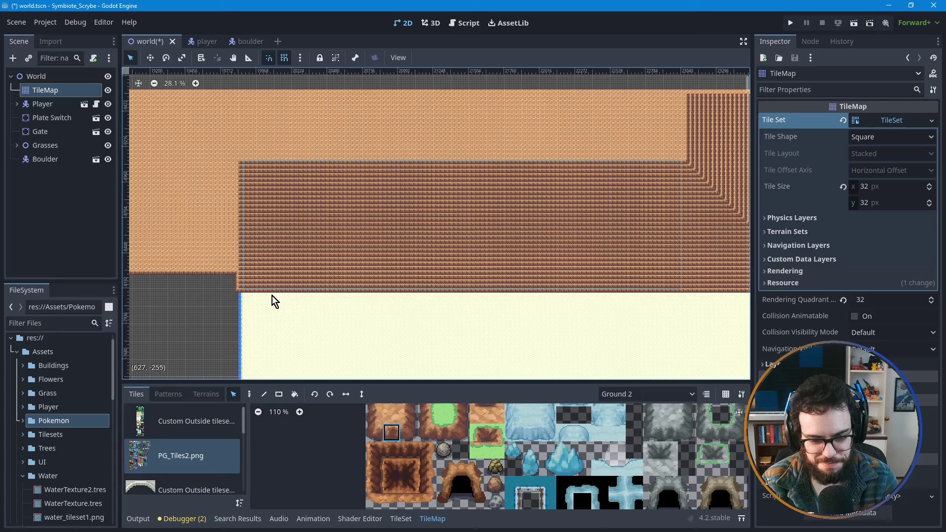
- Turn on highlighting of the selected TileMap layer and make Ground the active layer for the cliff area
scroll(706, 296, "up", 1)
middle_click_drag(706, 295, 410, 300)
scroll(563, 293, "up", 1)
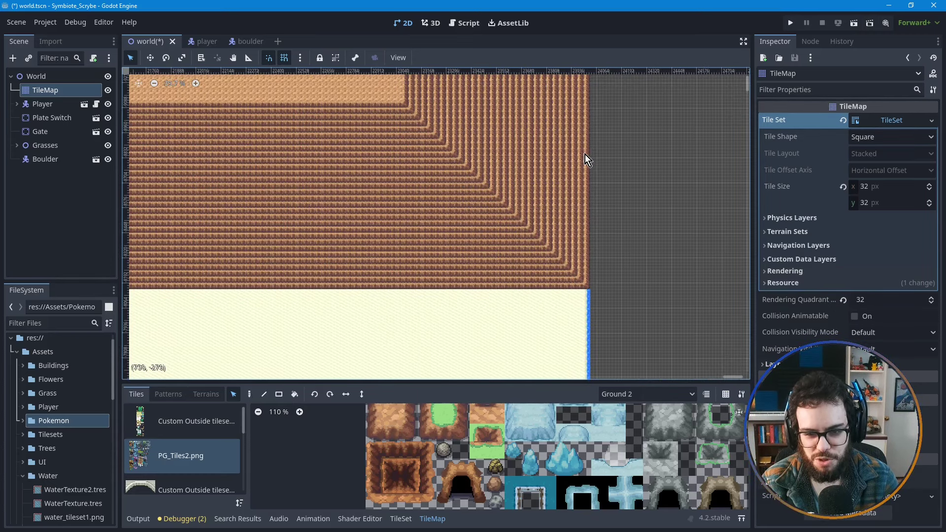
middle_click_drag(587, 158, 577, 233)
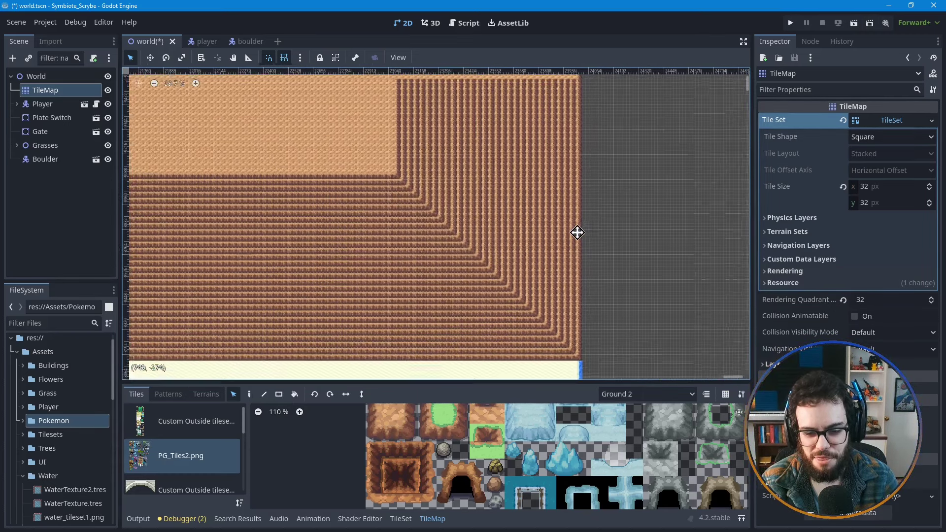
left_click(707, 394)
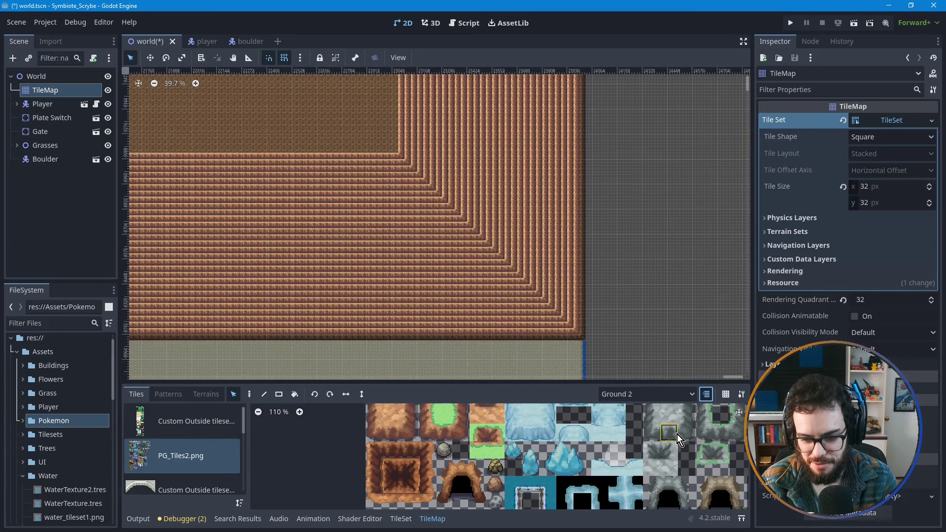
left_click(632, 398)
left_click(626, 408)
scroll(476, 325, "down", 1)
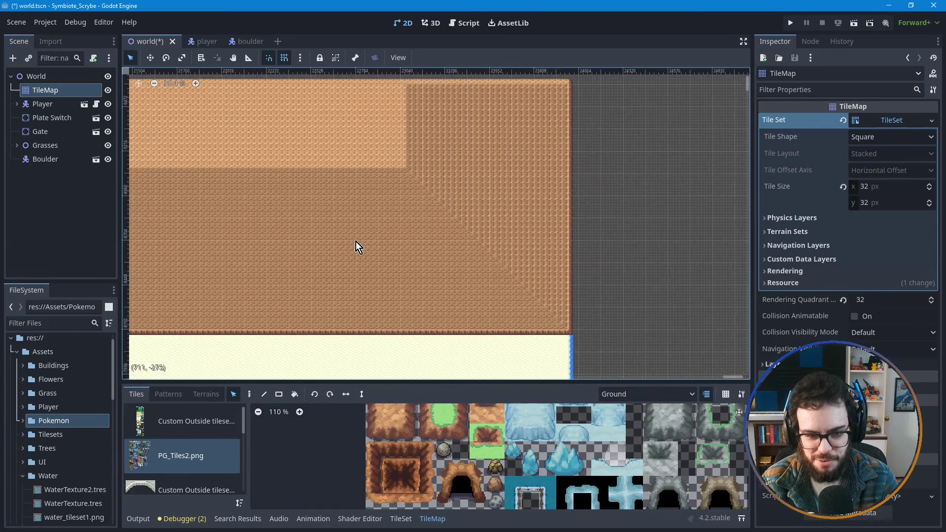
middle_click_drag(356, 242, 538, 246)
scroll(539, 249, "down", 1)
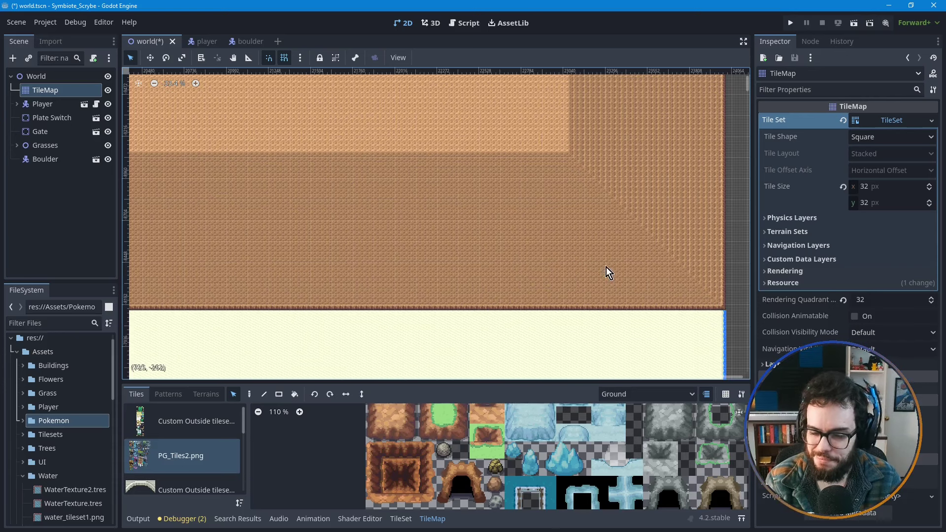
scroll(591, 262, "down", 1)
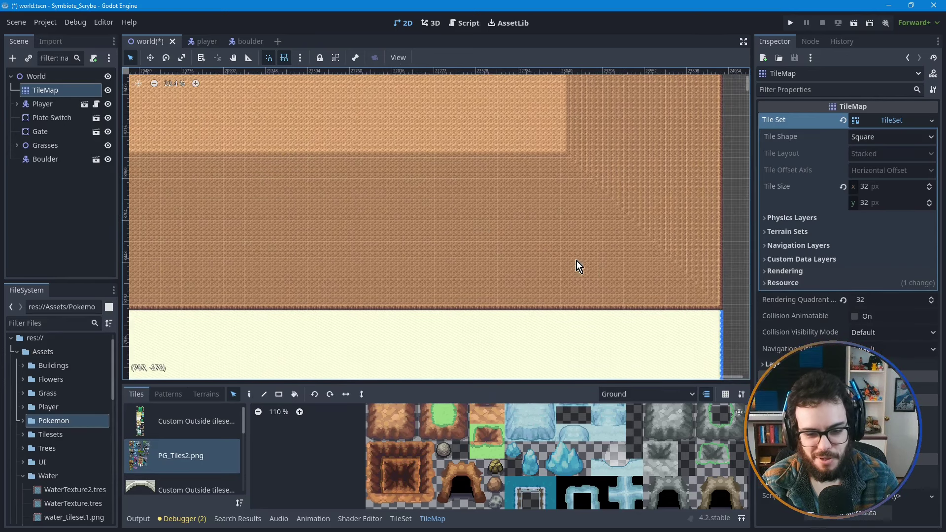
- Erase a large rectangle of Ground tiles from the cliff's outer corner by the sand up to its far edge, using the Rect tool
left_click(295, 394)
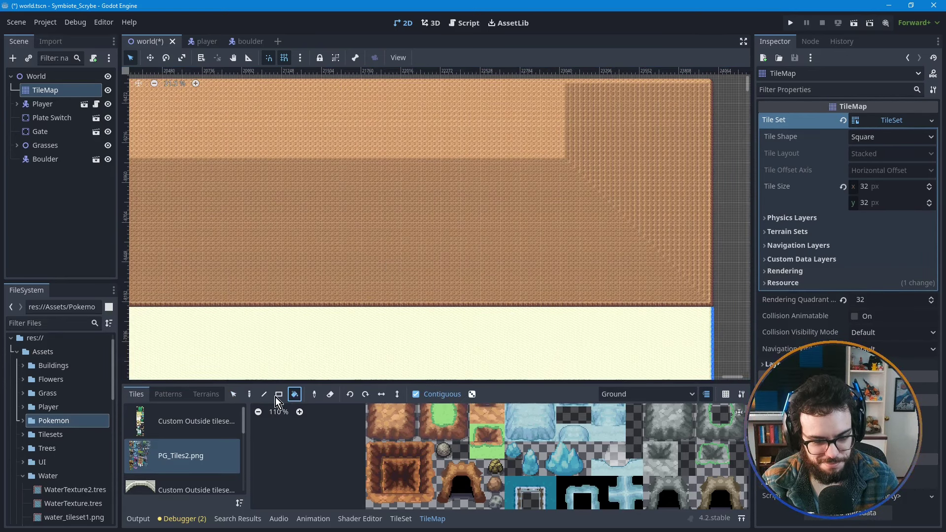
middle_click_drag(605, 239, 511, 279)
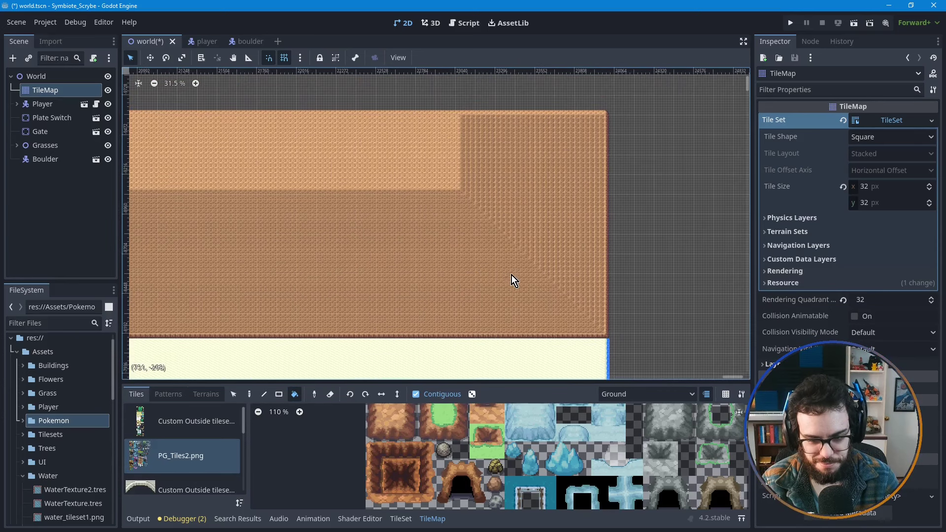
left_click(333, 397)
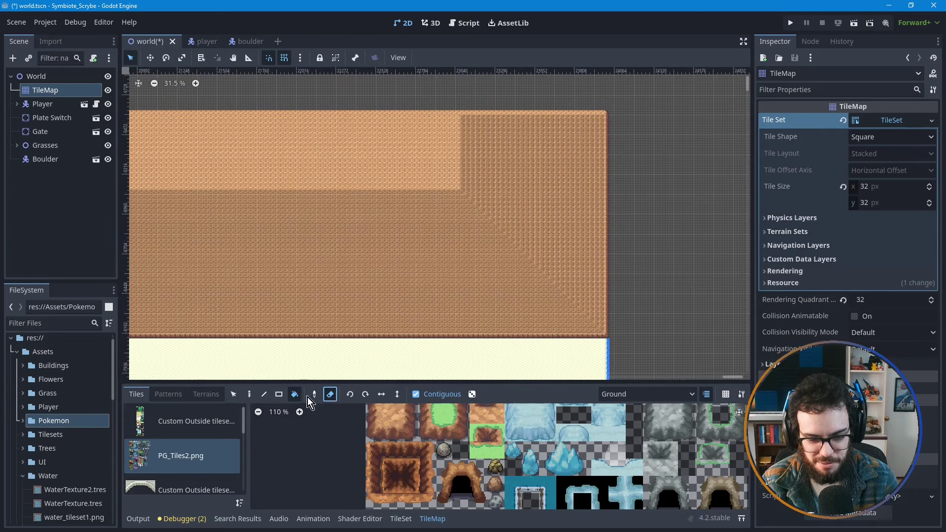
left_click(279, 394)
mouse_move(607, 338)
left_mouse_down()
mouse_move(371, 182)
mouse_move(270, 132)
mouse_move(199, 115)
left_mouse_up()
middle_click_drag(314, 267, 572, 262)
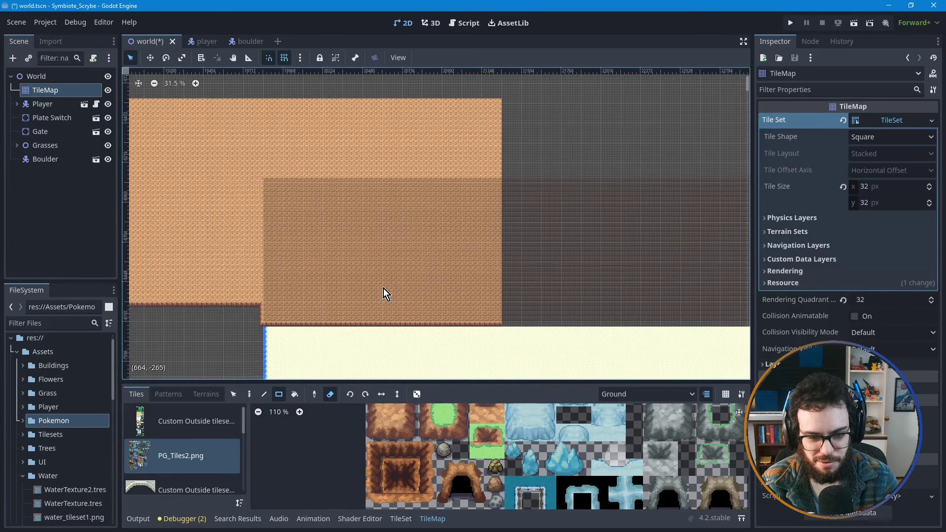
- Erase the remaining brown plateau tiles on the Ground layer with a second rectangle covering its full height
middle_click_drag(223, 284, 486, 258)
scroll(401, 251, "down", 1)
middle_click_drag(319, 253, 406, 249)
scroll(311, 215, "down", 1)
scroll(406, 248, "down", 1)
mouse_move(696, 297)
left_mouse_down()
mouse_move(477, 193)
mouse_move(143, 124)
left_mouse_up()
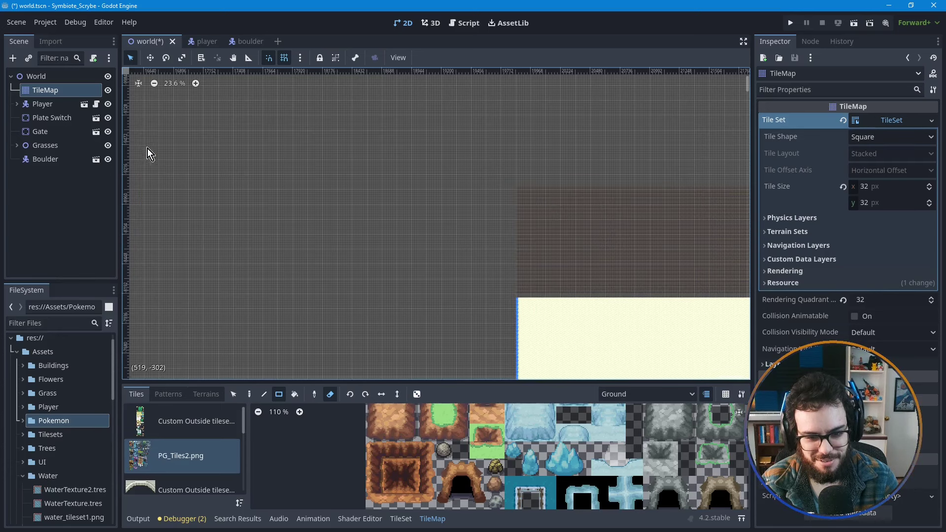
- Make Ground 2 the active TileMap layer and turn off highlighting of the selected layer
middle_click_drag(534, 296, 306, 224)
scroll(486, 232, "right", 3)
scroll(486, 232, "up", 2)
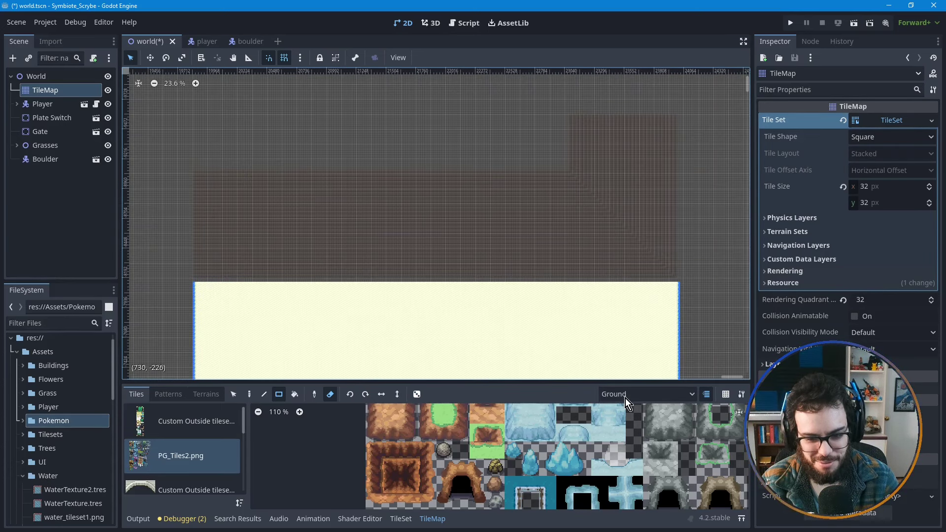
left_click(626, 398)
left_click(628, 423)
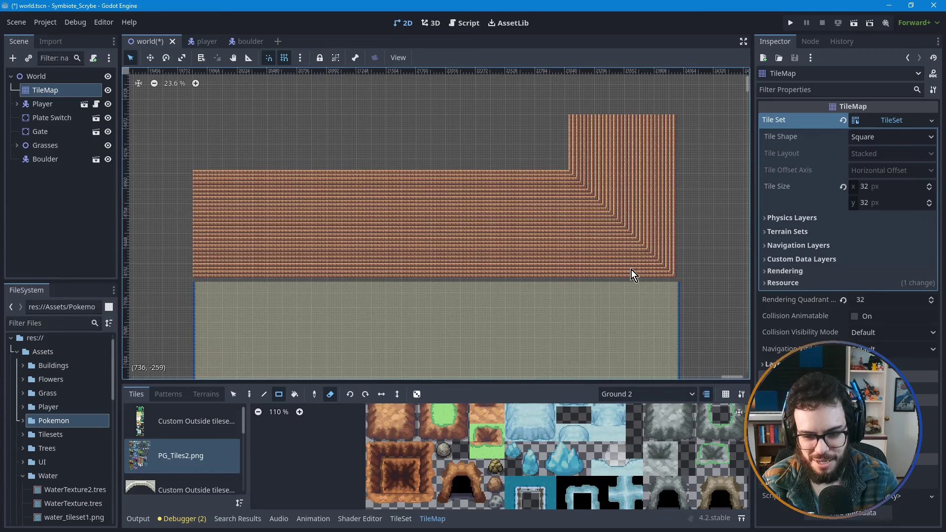
left_click(707, 394)
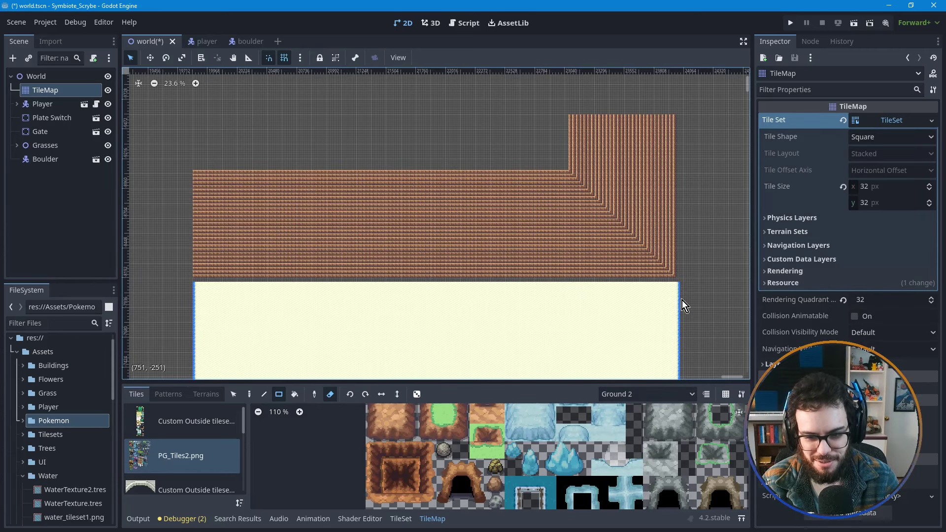
- Turn off the eraser and draw a row of horizontal cliff tiles along the sand's upper edge to the outer corner with the Line tool
scroll(658, 277, "up", 1)
scroll(197, 290, "up", 2)
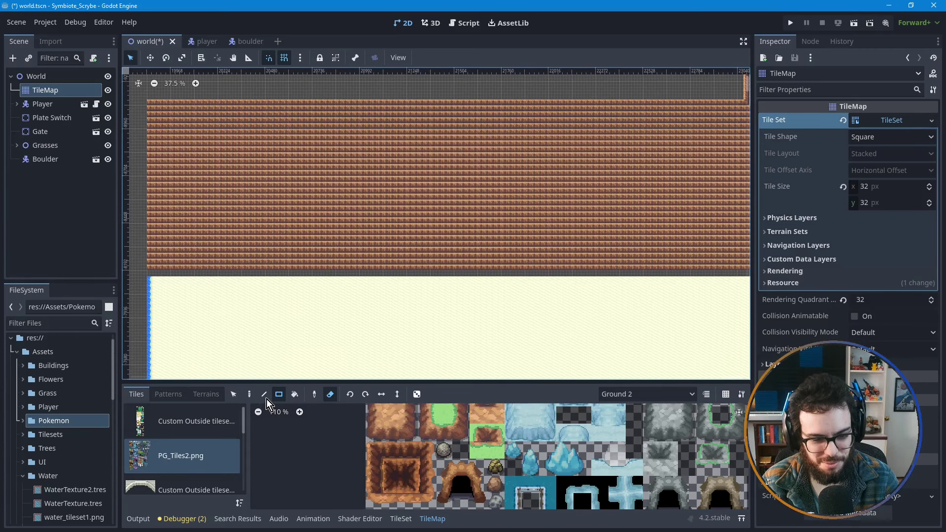
left_click(266, 397)
left_click(392, 431)
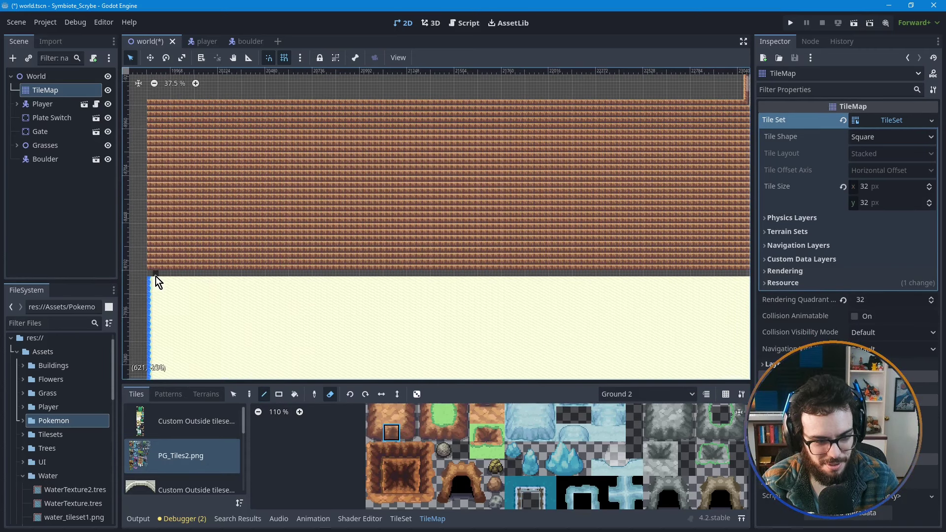
left_click_drag(152, 276, 598, 276)
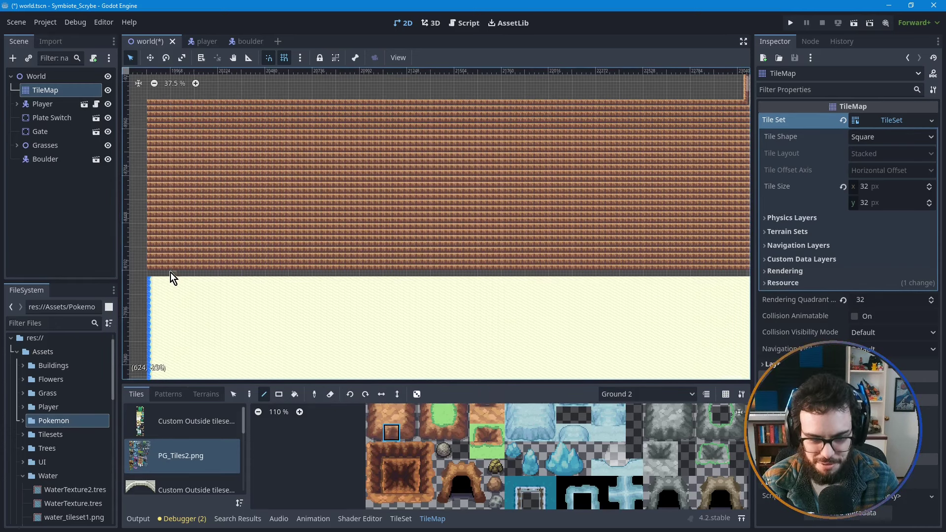
left_click_drag(148, 272, 590, 277)
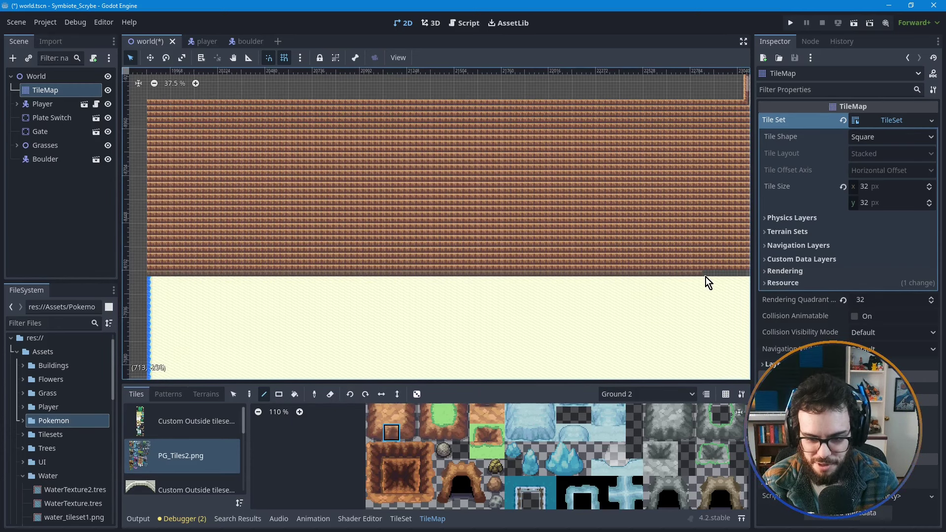
left_click_drag(706, 277, 707, 277)
middle_click_drag(713, 288, 371, 288)
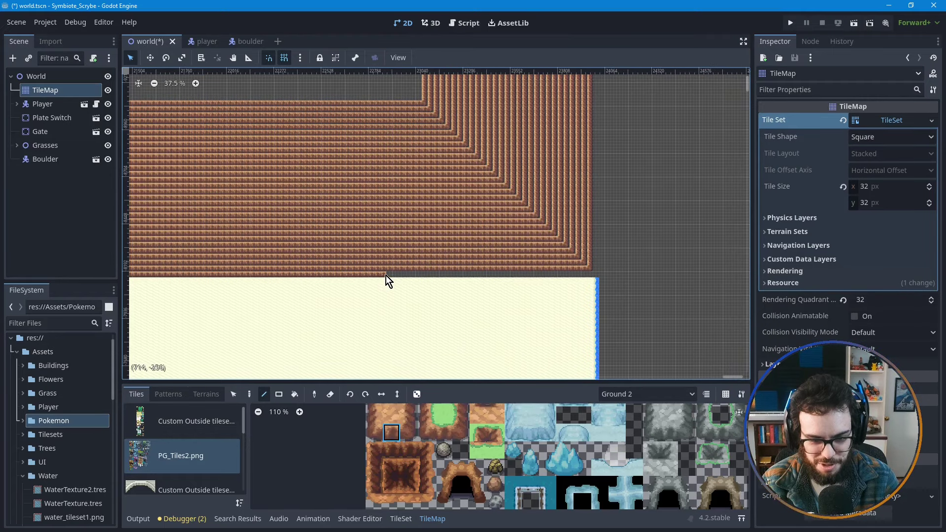
left_click_drag(385, 279, 501, 281)
left_click_drag(583, 276, 590, 275)
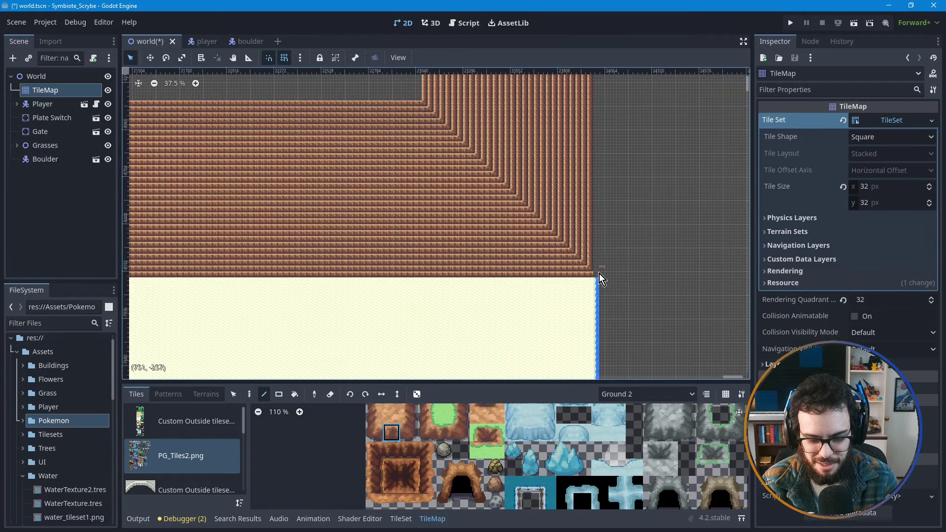
- Place the brown cliff's outer corner tile at the end of the new row, beside the sand's edge
left_click(402, 432)
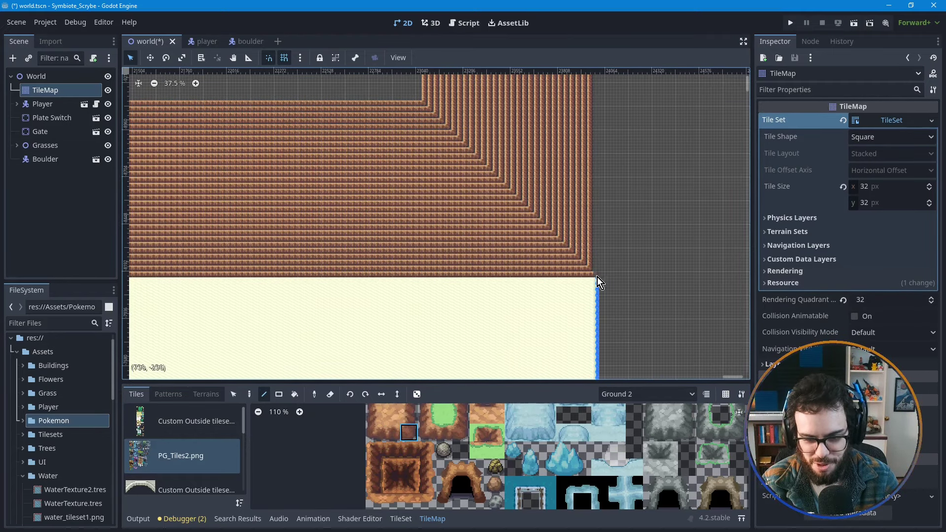
scroll(636, 234, "up", 2)
scroll(636, 234, "up", 1)
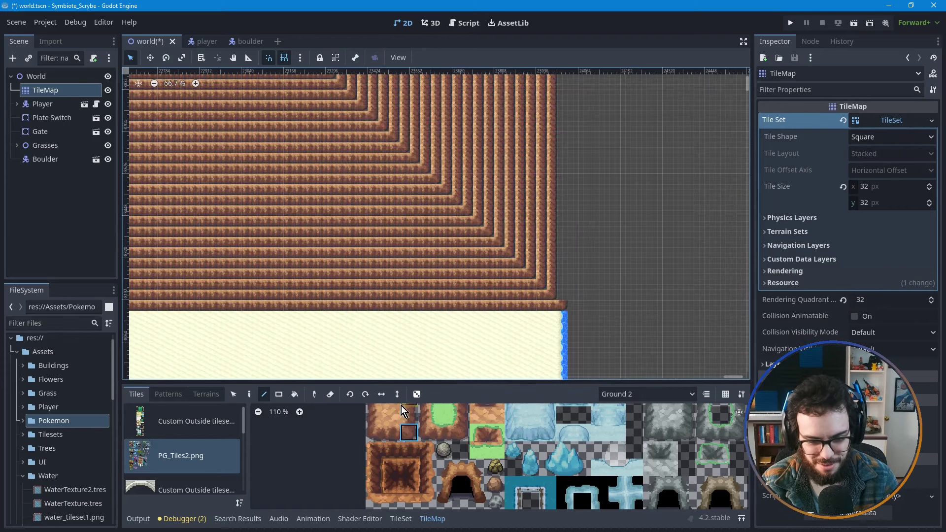
- Draw a column of vertical cliff edge tiles from the new corner up to the top of the cliff's vertical section
left_click(412, 418)
scroll(581, 257, "down", 2)
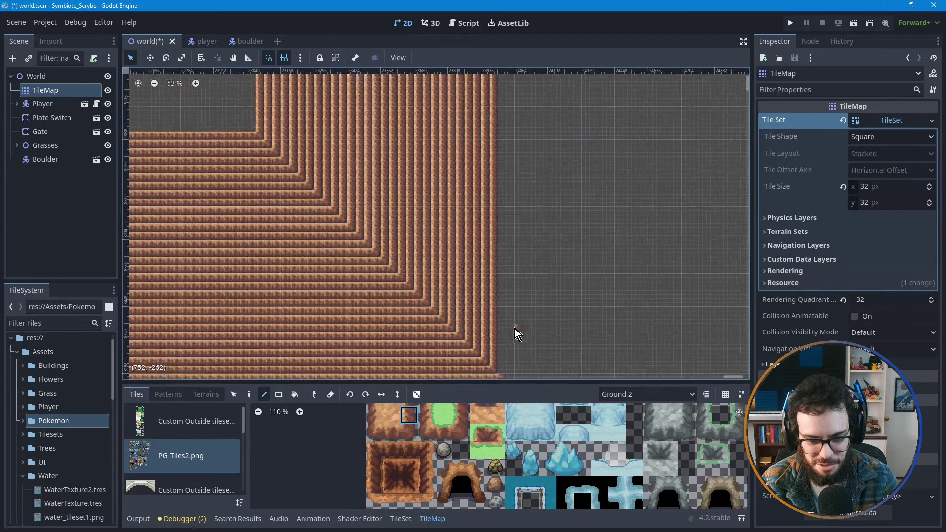
scroll(512, 335, "down", 2)
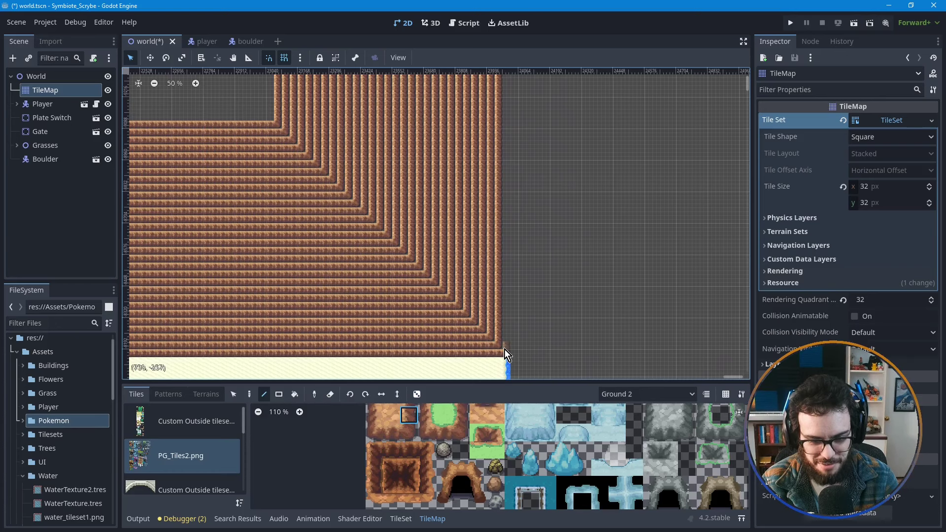
left_click_drag(513, 194, 505, 108)
middle_click_drag(507, 104, 473, 244)
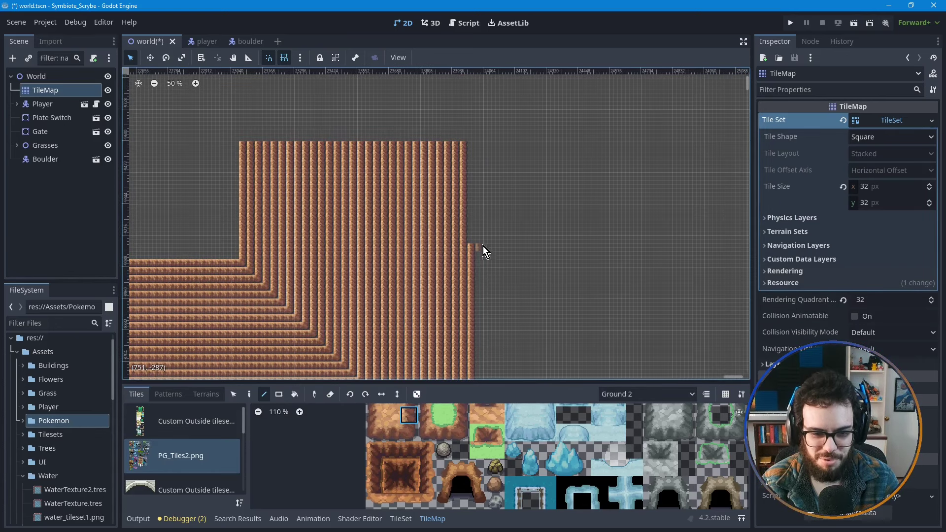
left_click_drag(472, 241, 472, 147)
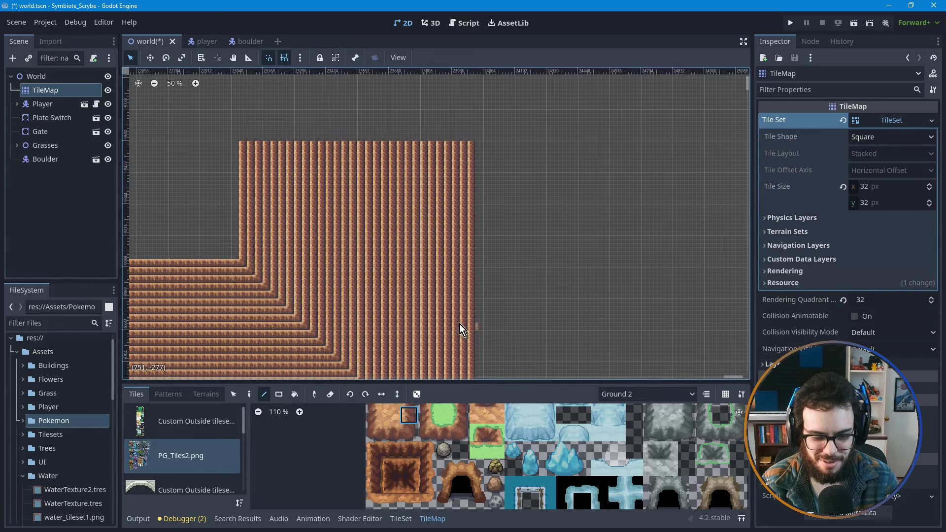
- Try to fill the horizontal cliff rows above the sand with the vertical edge tile using the Rect tool
middle_click_drag(508, 294, 380, 230)
scroll(501, 262, "down", 2)
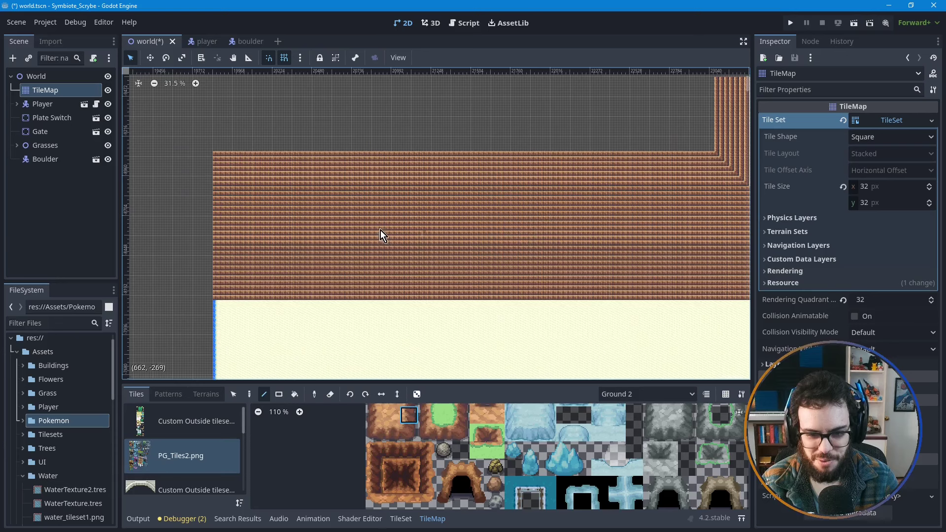
middle_click_drag(182, 266, 377, 266)
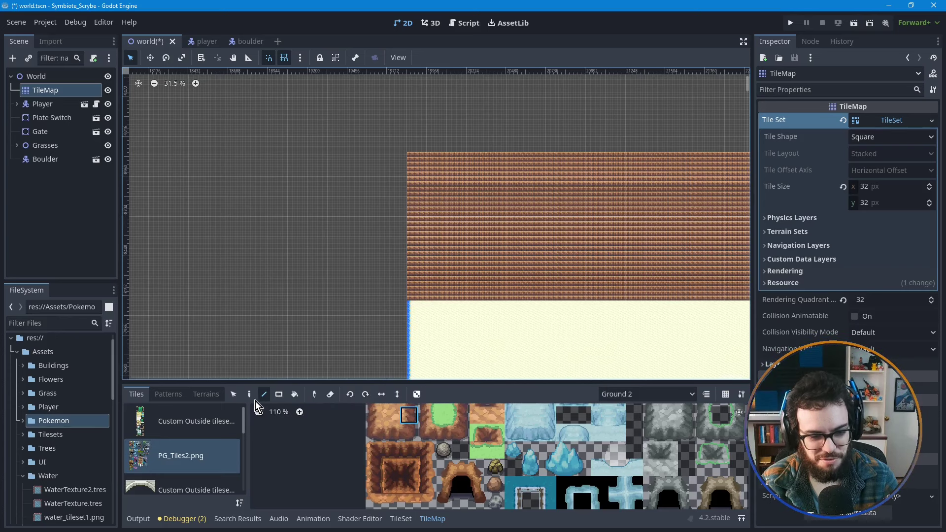
left_click(280, 396)
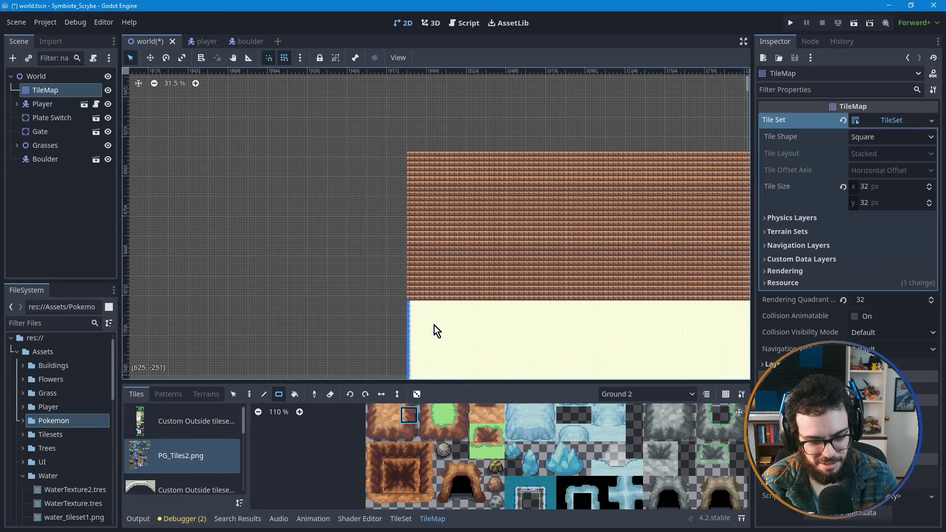
middle_click_drag(480, 306, 321, 312)
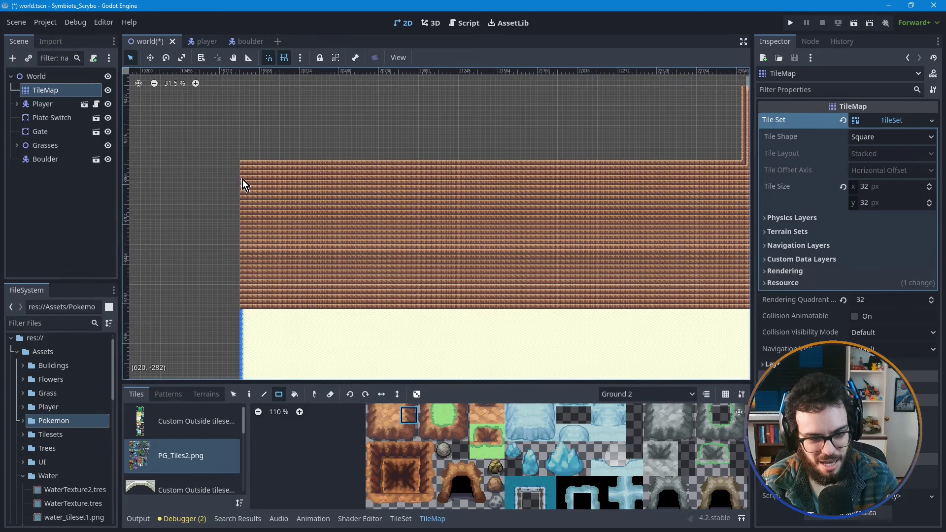
scroll(241, 327, "up", 1)
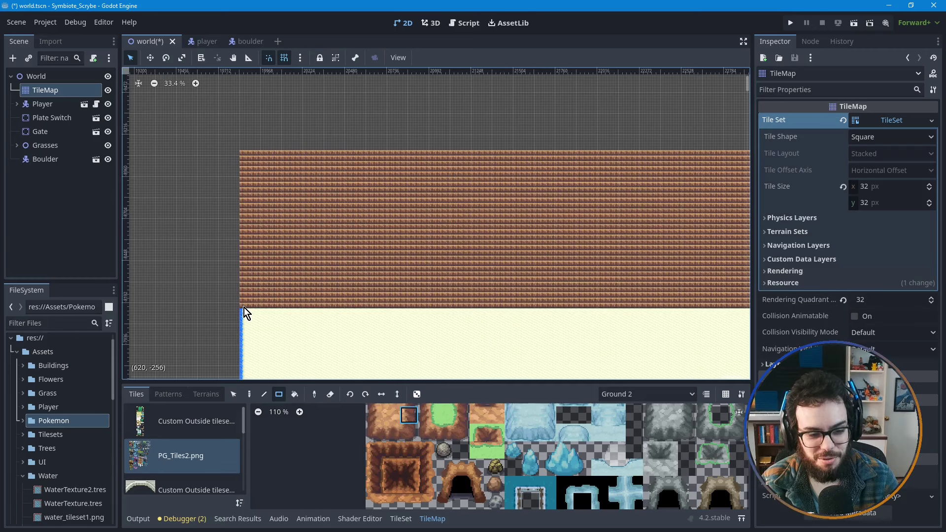
mouse_move(241, 306)
left_mouse_down()
mouse_move(613, 189)
mouse_move(689, 155)
left_mouse_up()
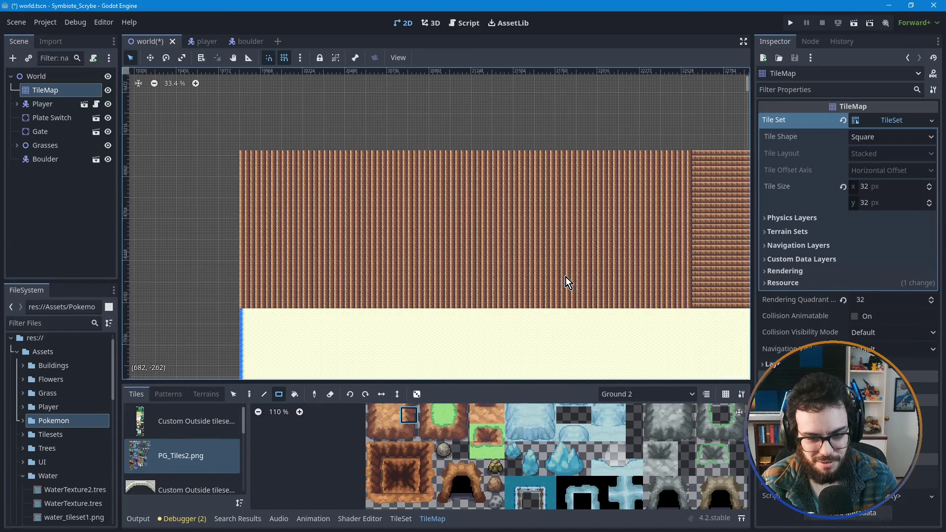
scroll(332, 327, "up", 12)
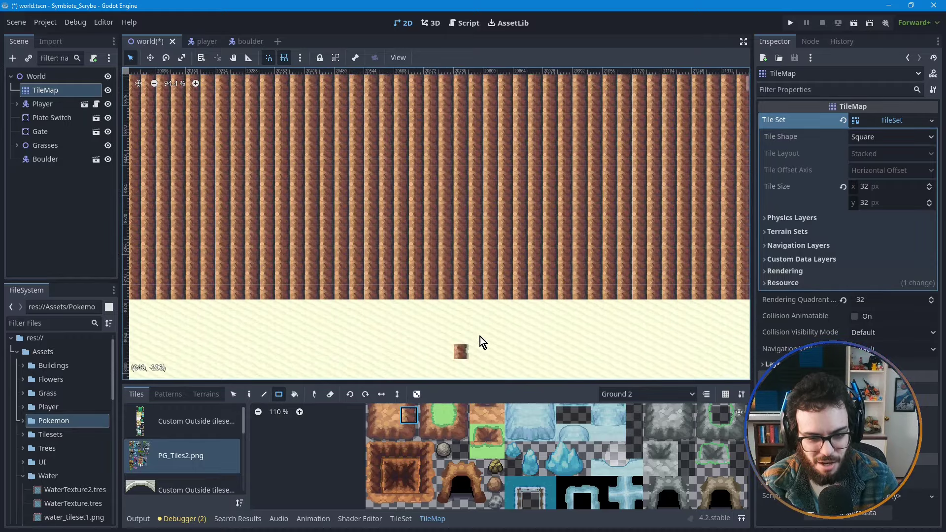
scroll(498, 330, "down", 12)
scroll(368, 296, "up", 4)
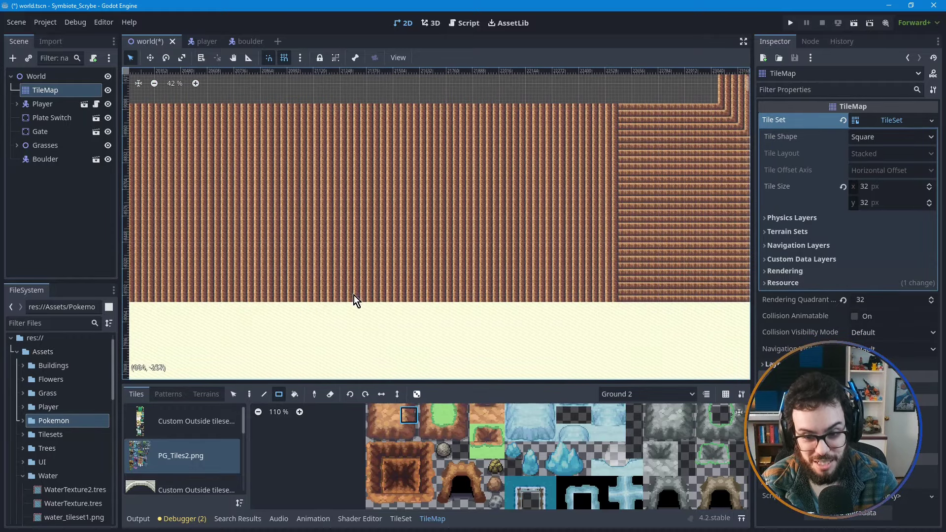
scroll(403, 288, "down", 1)
- Select and copy a full-height block of the horizontal cliff rows above the sand, and paste two copies end to end beyond its western edge
middle_click_drag(294, 264, 488, 260)
left_click(236, 396)
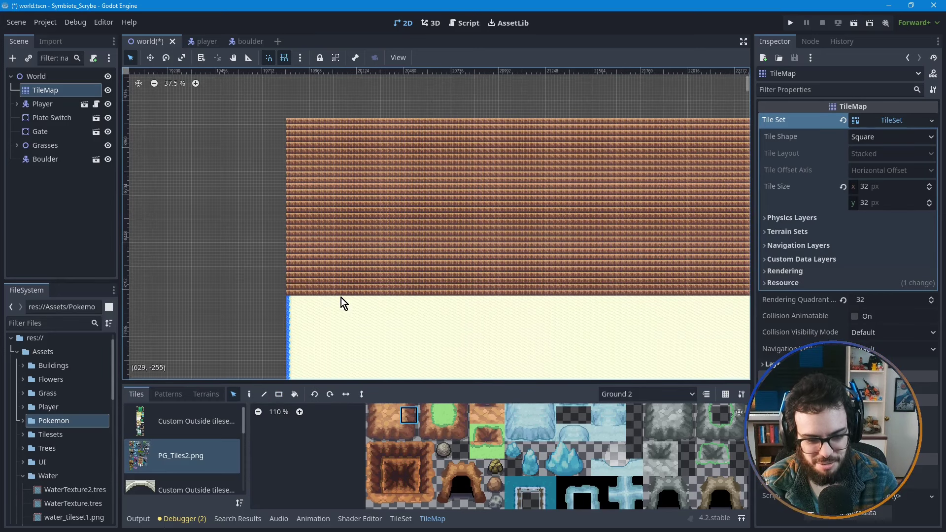
left_click_drag(288, 294, 723, 123)
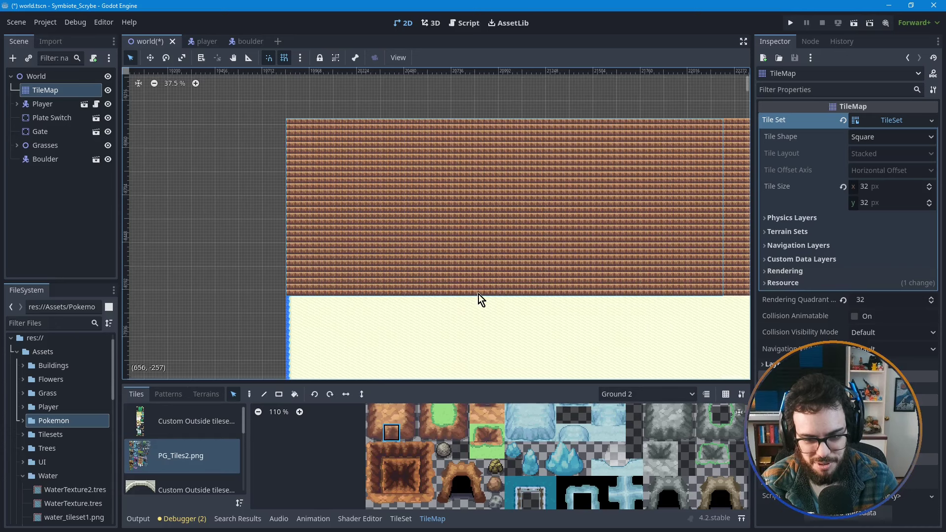
middle_click_drag(353, 318, 537, 327)
key("ctrl+v")
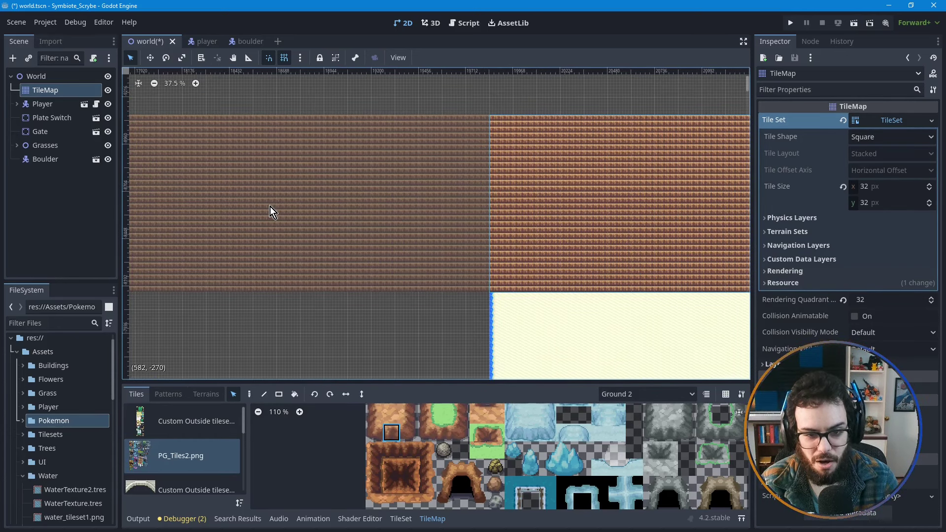
left_click(270, 207)
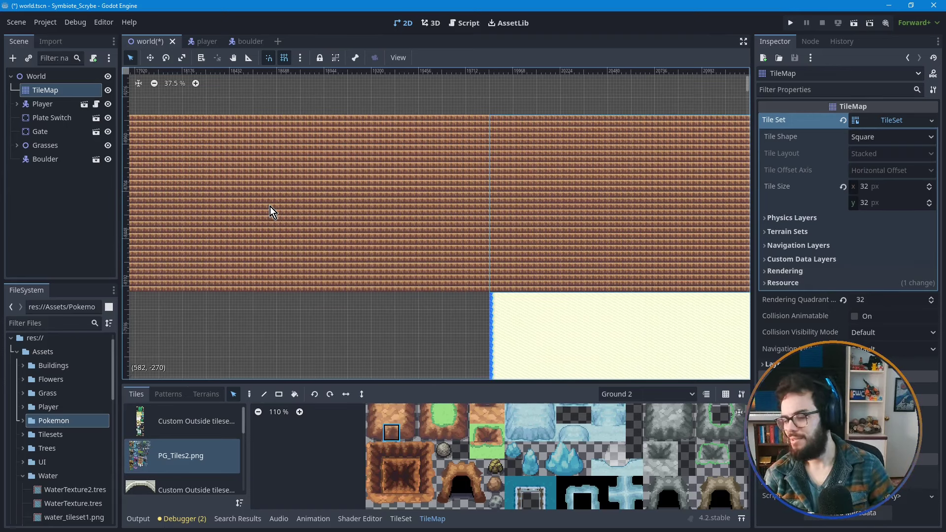
middle_click_drag(277, 316, 655, 308)
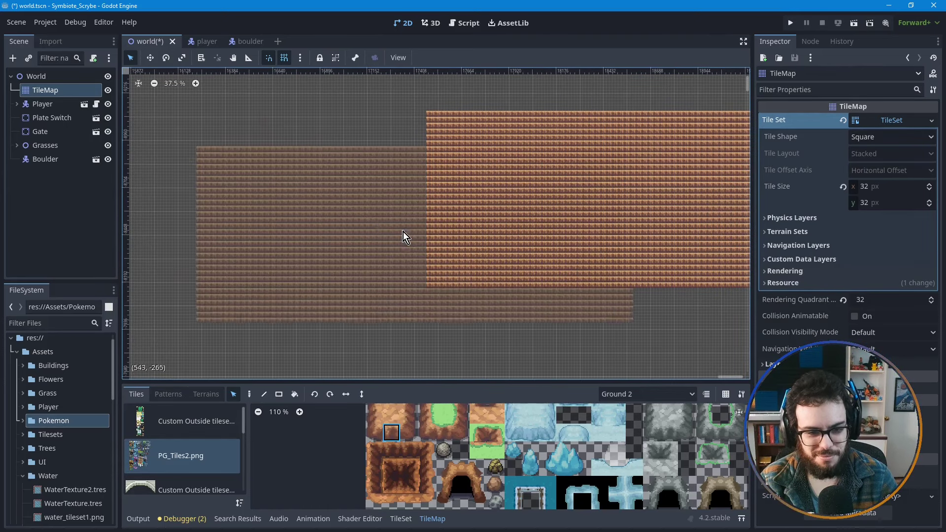
left_click(209, 202)
middle_click_drag(296, 319, 581, 327)
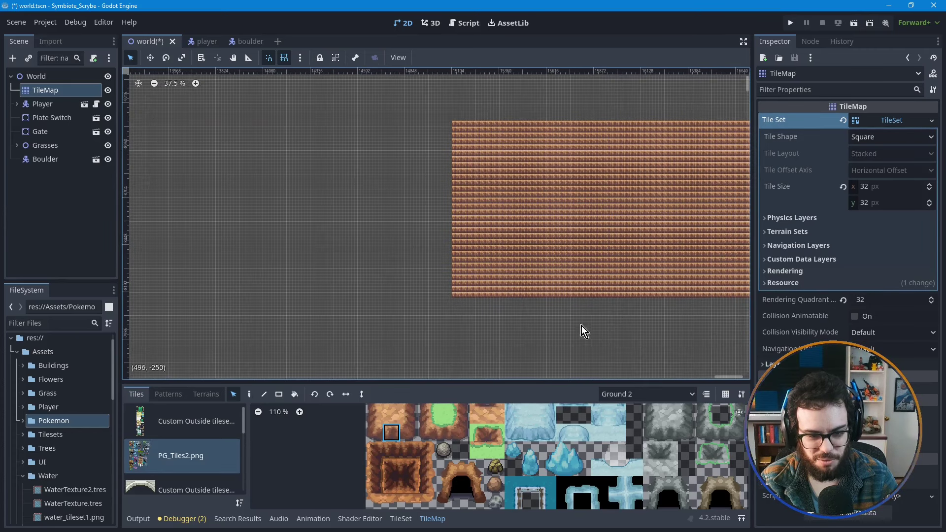
- Try pasting a third copy of the block at the cliff's western end and undo the placement
key("ctrl+v")
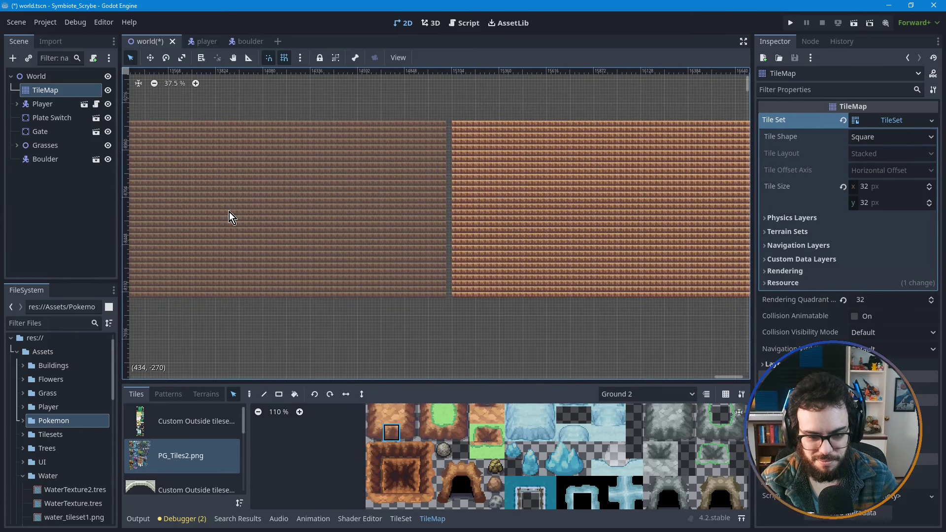
left_click(235, 214)
key("ctrl+z")
- Paste two more copies of the cliff block flush with the western end, keeping the rows aligned
key("ctrl+v")
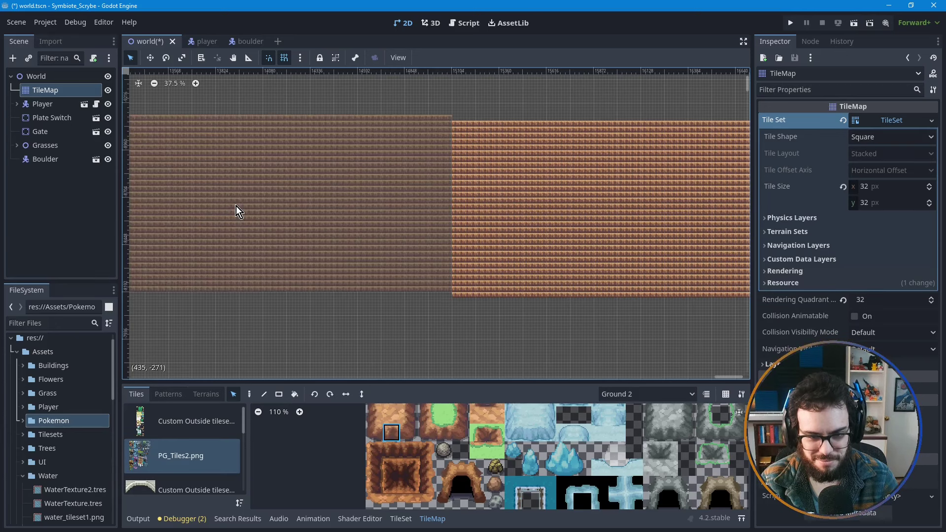
left_click(235, 213)
middle_click_drag(274, 319, 410, 312)
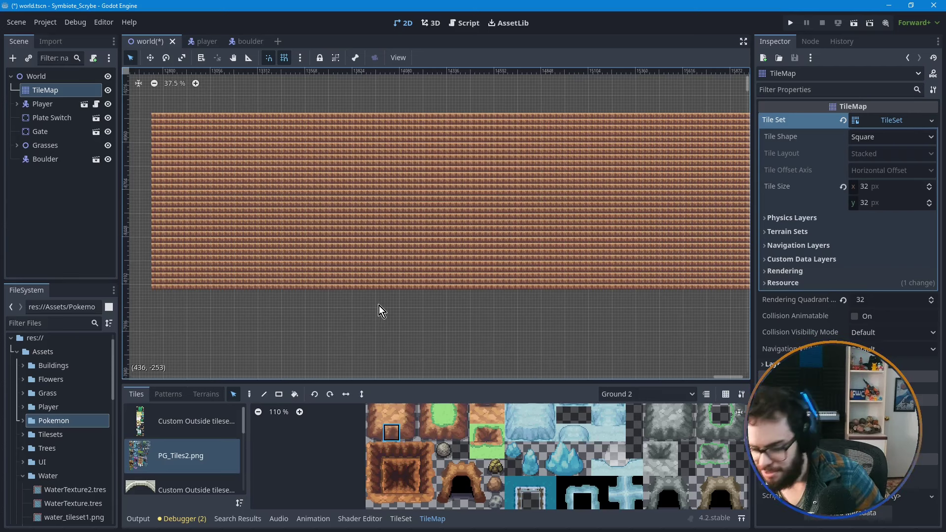
middle_click_drag(226, 271, 364, 282)
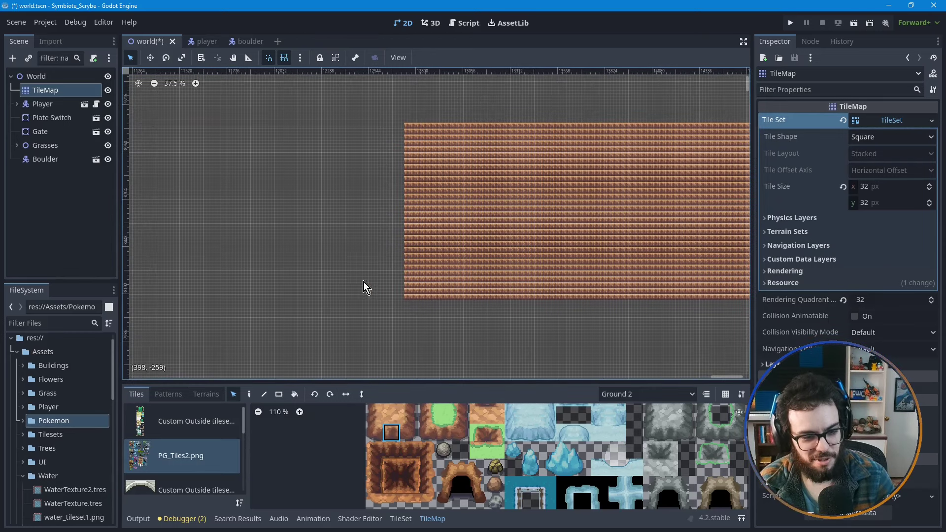
key("ctrl+v")
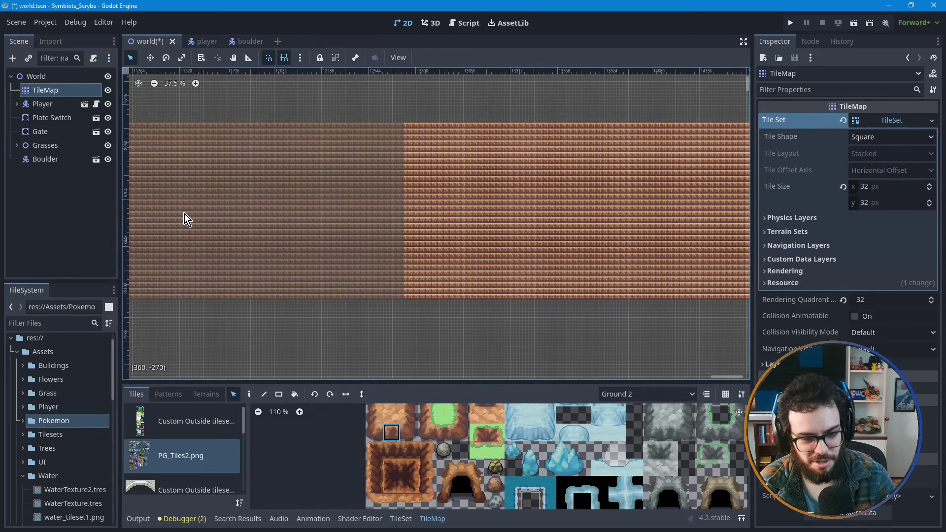
left_click(185, 214)
- Continue the cliff westward by pasting two copies of the copied block edge to edge, with their rows level
scroll(241, 247, "down", 3)
middle_click_drag(245, 247, 516, 247)
middle_click_drag(307, 241, 363, 245)
key("ctrl+v")
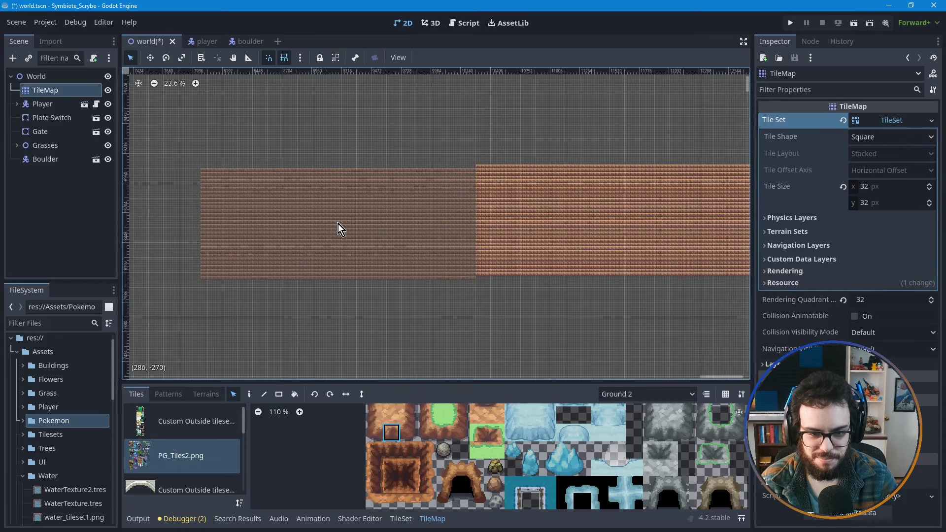
left_click(338, 225)
scroll(296, 255, "down", 2)
middle_click_drag(291, 255, 292, 288)
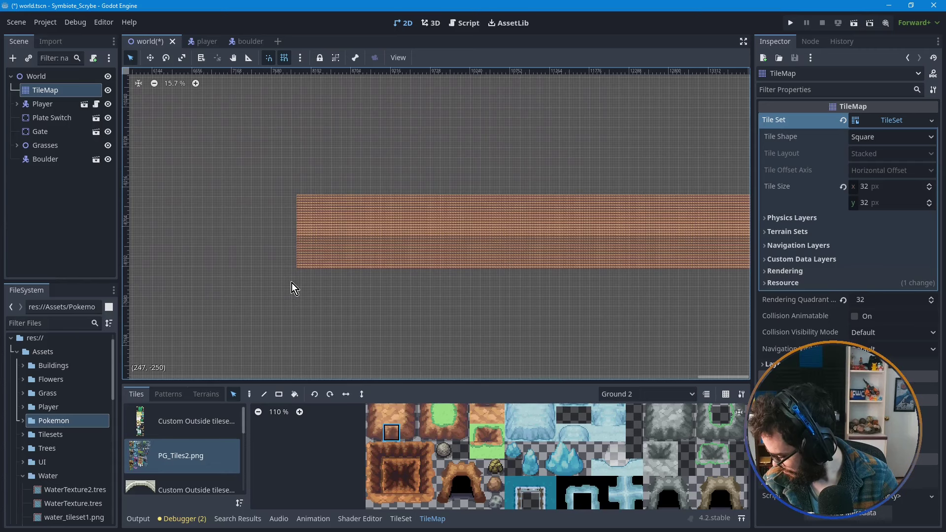
middle_click_drag(255, 245, 388, 244)
key("ctrl+v")
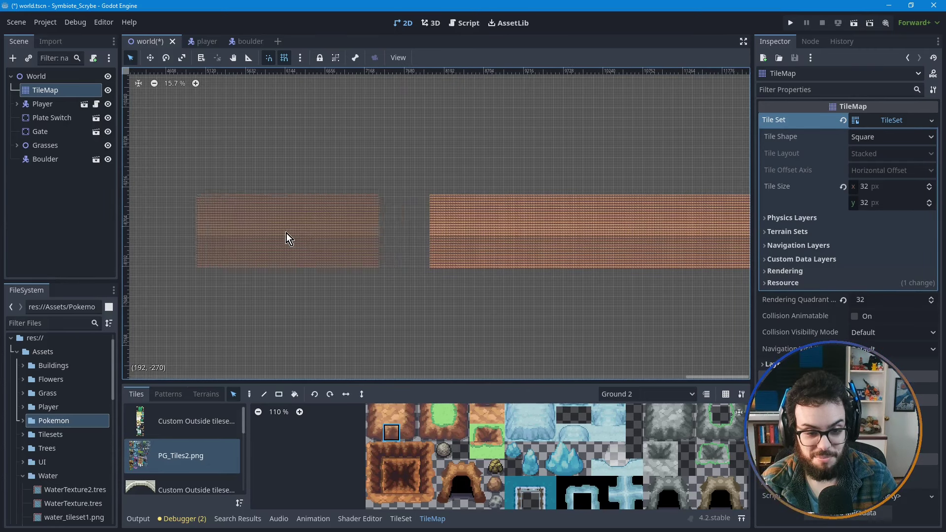
left_click(339, 234)
- Try to add another copy of the cliff block at the strip's western end and undo that placement
scroll(341, 301, "down", 2)
middle_click_drag(353, 295, 531, 196)
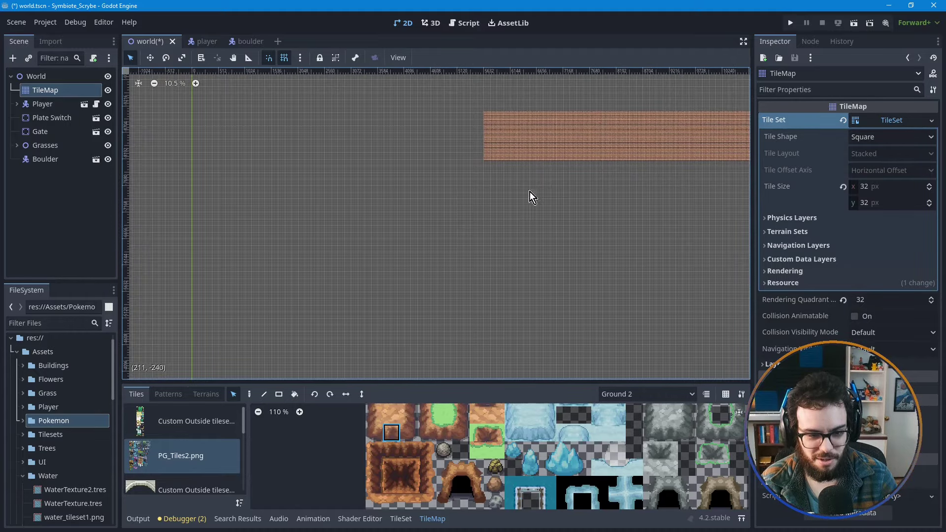
scroll(477, 289, "down", 2)
middle_click_drag(478, 289, 491, 215)
scroll(302, 227, "down", 2)
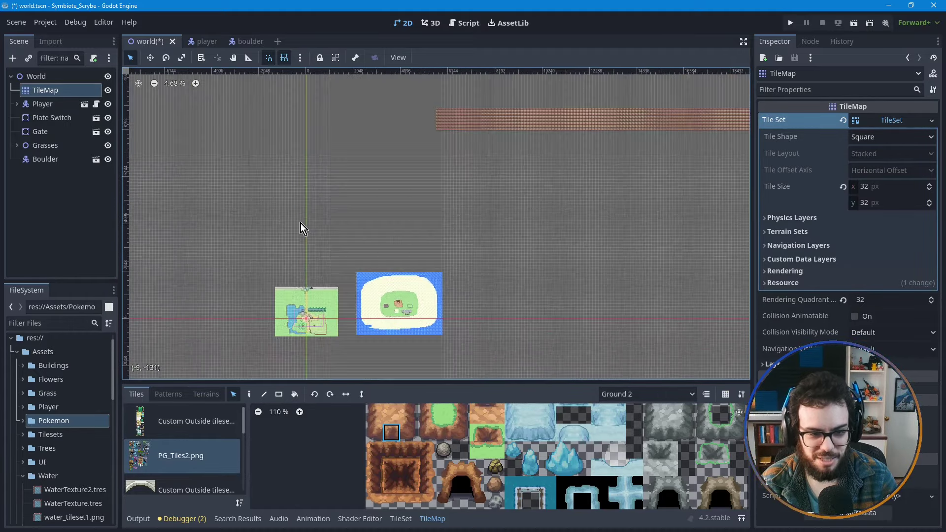
middle_click_drag(361, 148, 461, 190)
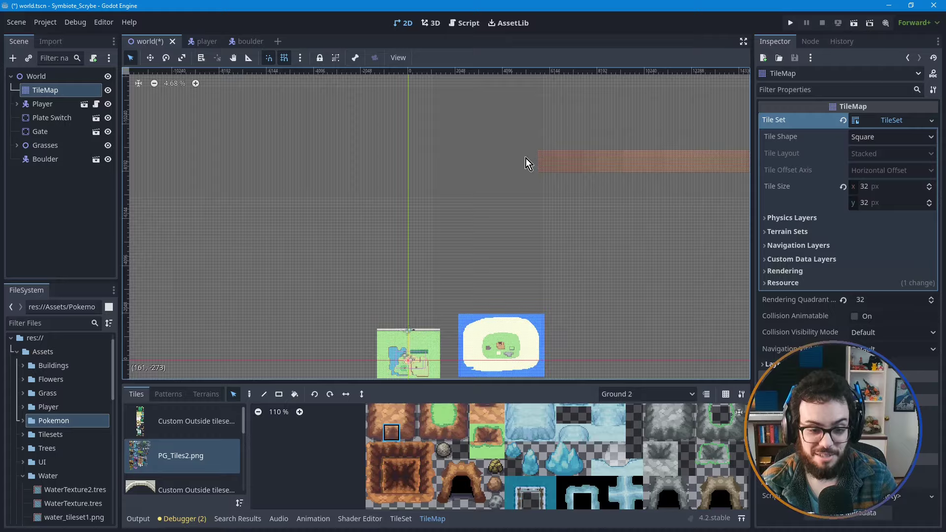
scroll(525, 158, "up", 7)
key("ctrl+v")
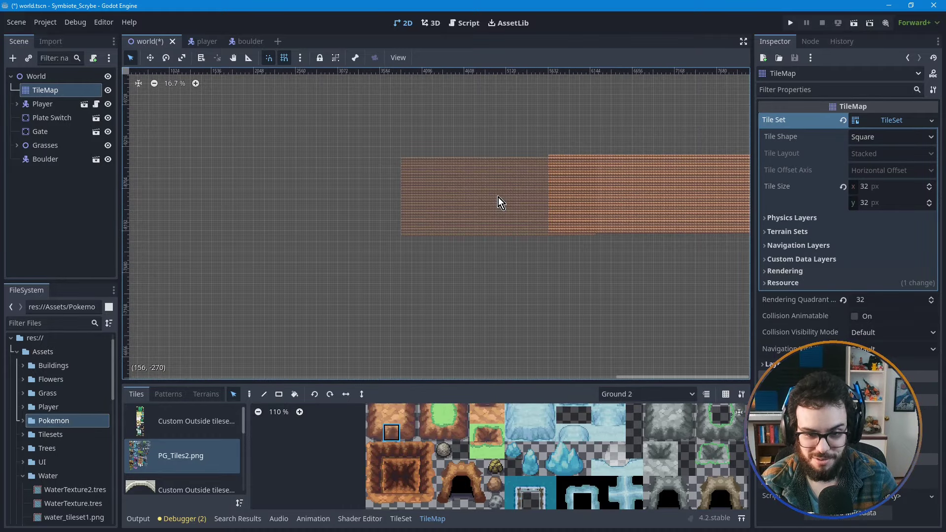
left_click(451, 195)
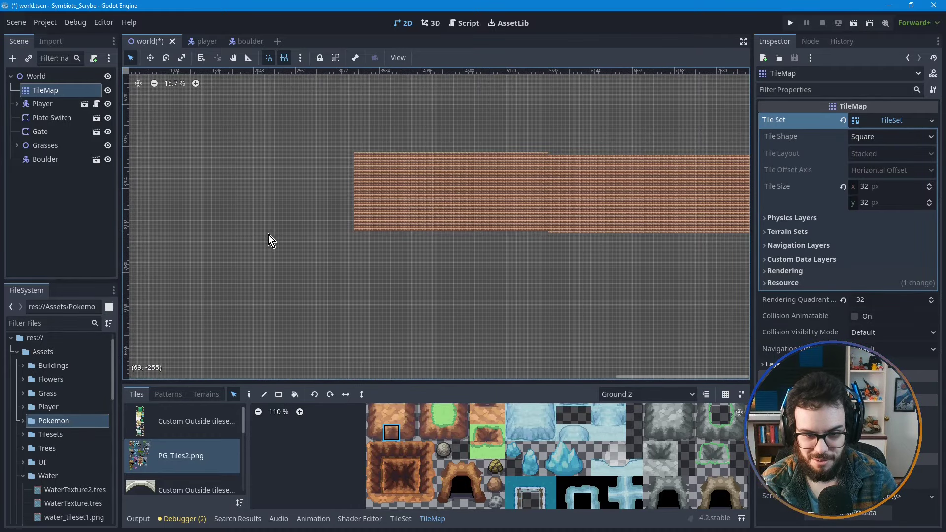
key("ctrl+z")
- Paste three row-aligned copies of the cliff block end to end, carrying the strip westward across the vertical origin axis
scroll(507, 207, "up", 1)
key("ctrl+v")
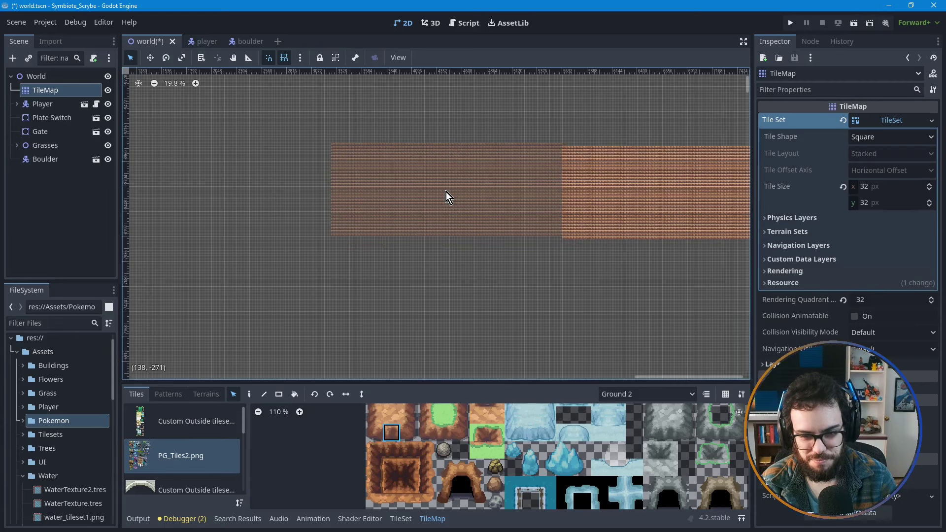
left_click(446, 193)
middle_click_drag(289, 249, 502, 248)
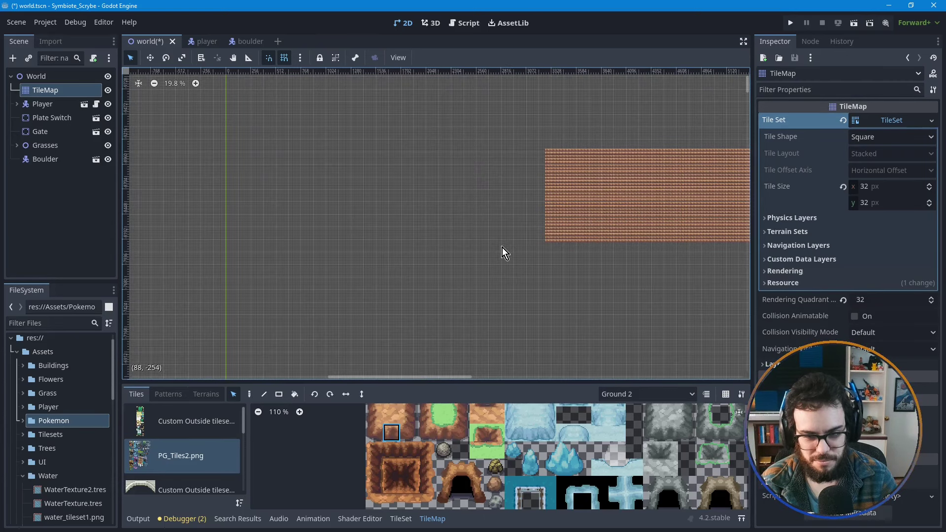
key("ctrl+v")
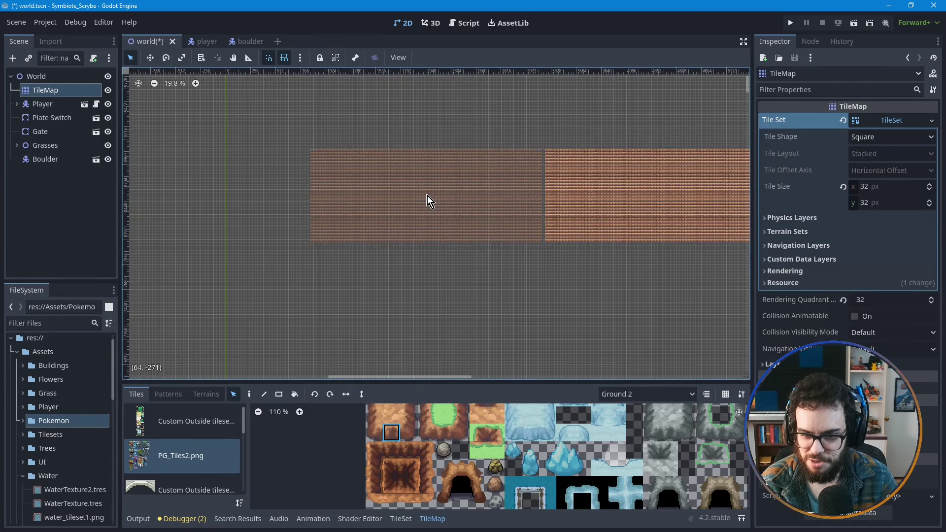
left_click(430, 197)
middle_click_drag(309, 261, 486, 278)
key("ctrl+v")
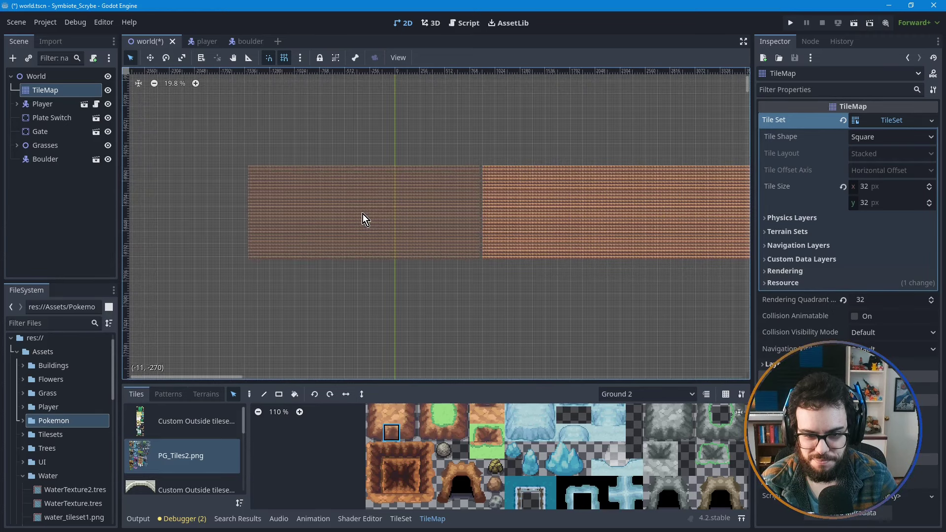
left_click(365, 214)
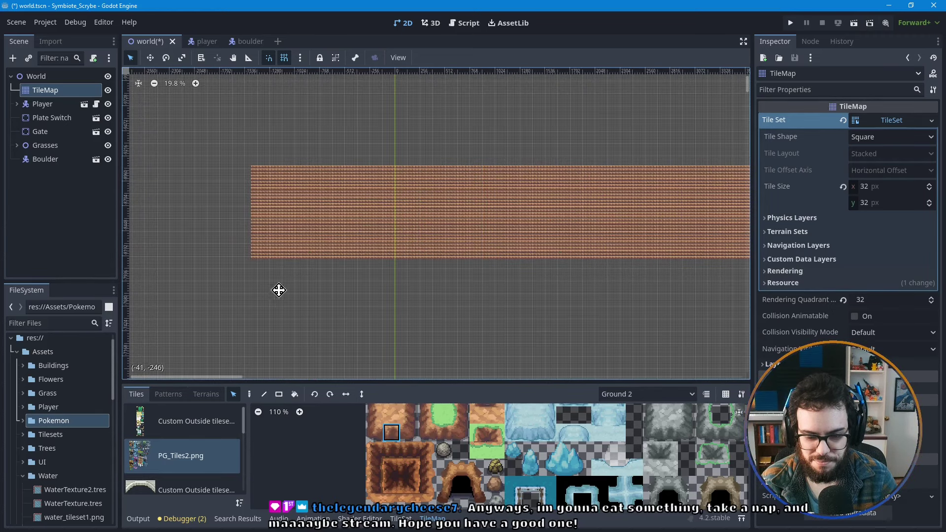
- Paste three further copies of the cliff block end to end, west of the vertical origin axis
middle_click_drag(276, 289, 492, 297)
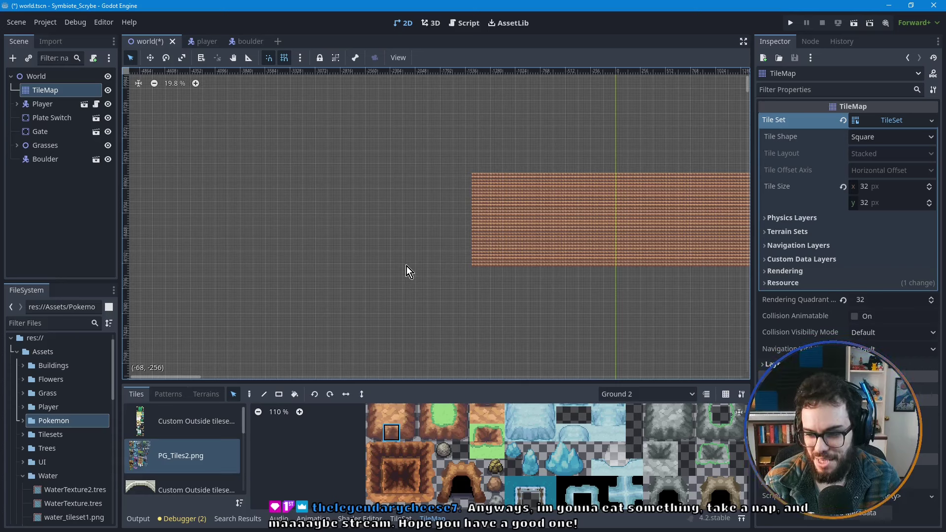
key("ctrl+v")
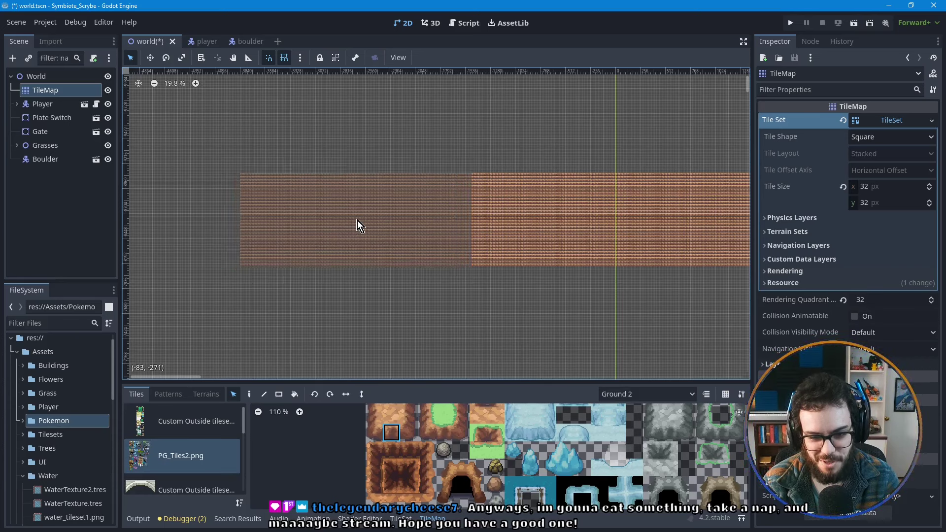
left_click(357, 220)
middle_click_drag(298, 252, 479, 250)
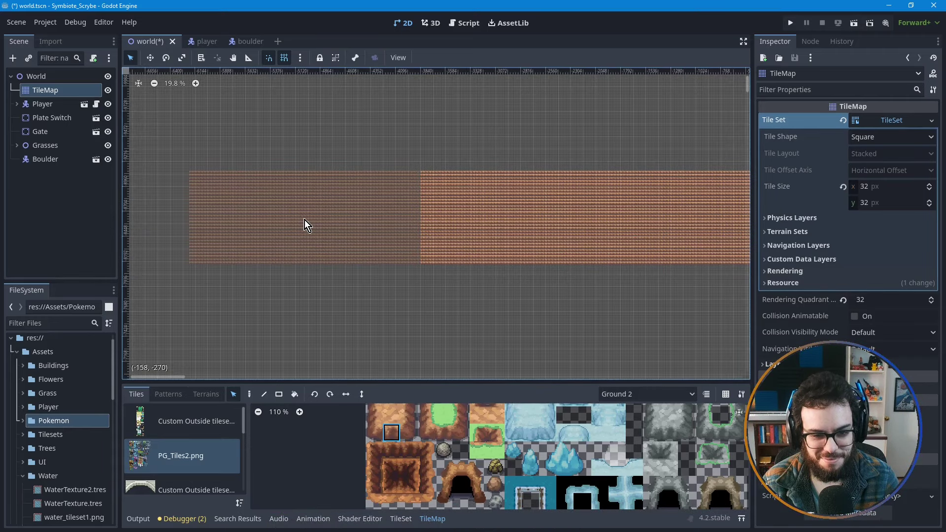
left_click(305, 220)
middle_click_drag(333, 289, 463, 290)
scroll(465, 254, "up", 5)
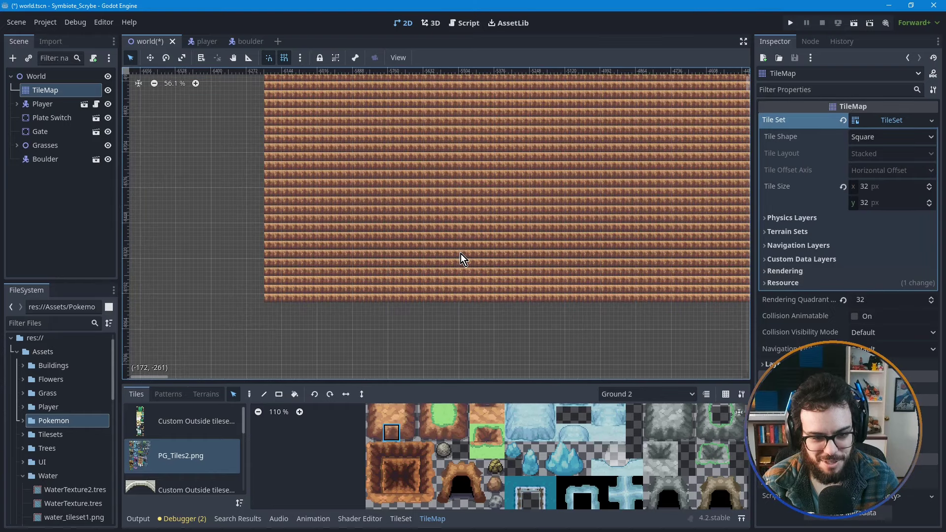
scroll(297, 263, "down", 2)
middle_click_drag(297, 264, 433, 253)
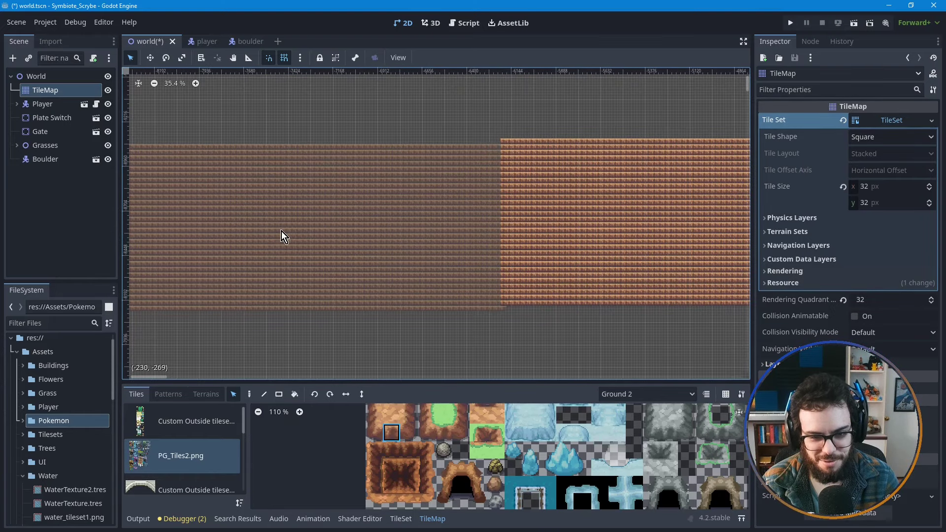
left_click(295, 224)
- Extend the cliff strip toward the western sand area with two more flush copies of the block
scroll(257, 245, "down", 2)
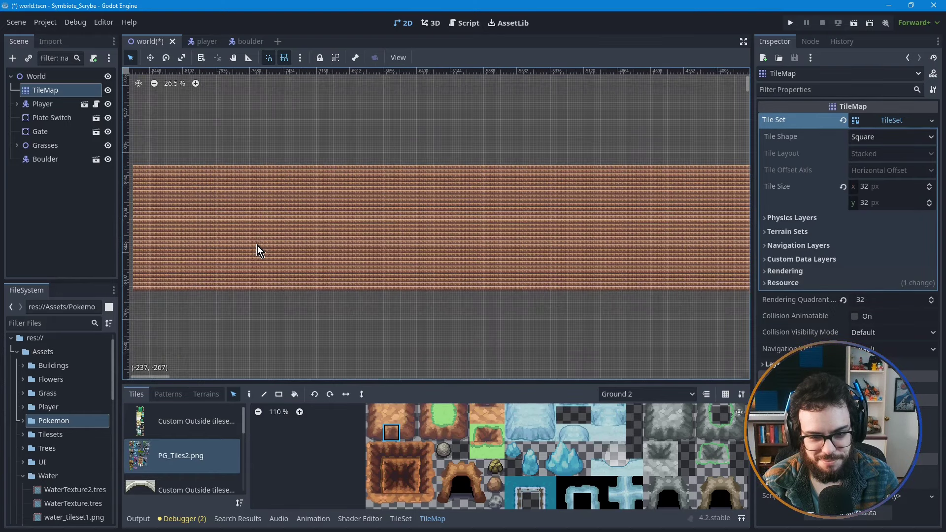
middle_click_drag(257, 245, 531, 241)
scroll(468, 229, "down", 2)
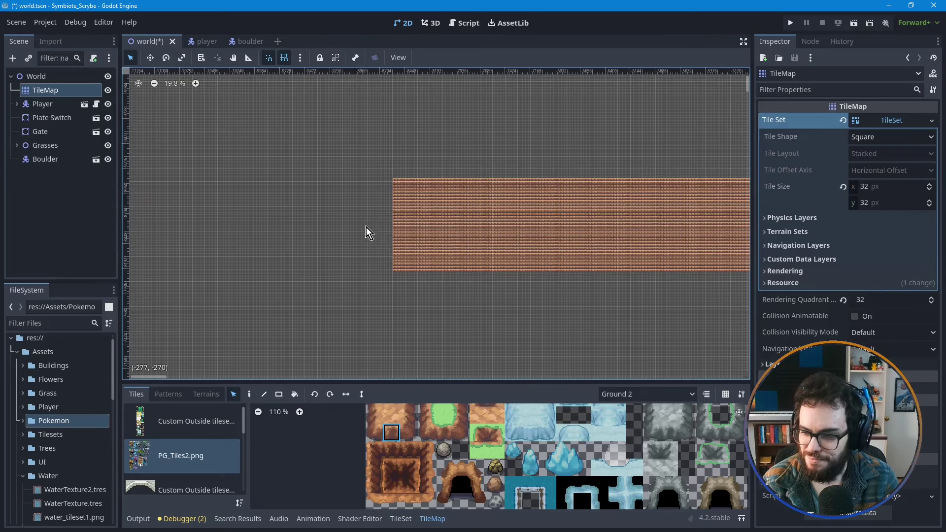
scroll(366, 226, "down", 1)
middle_click_drag(367, 226, 483, 235)
key("ctrl+v")
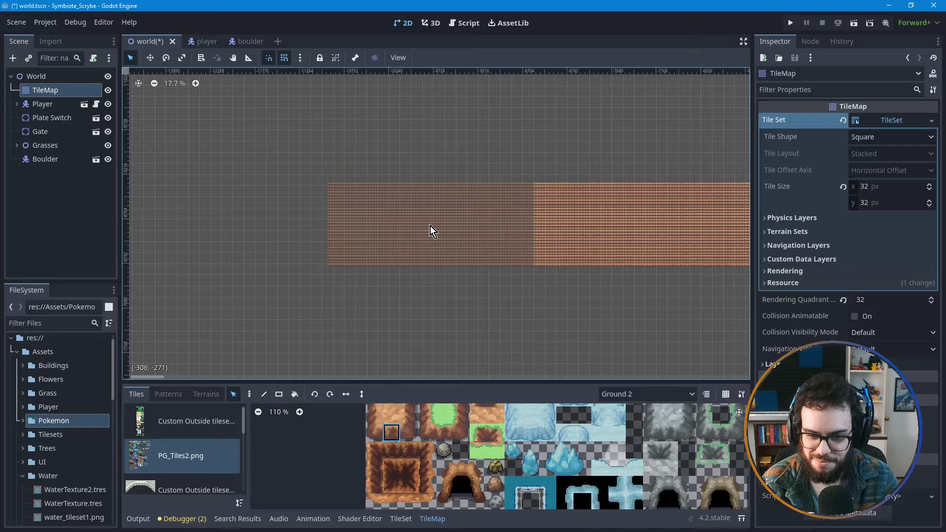
left_click(430, 226)
middle_click_drag(276, 250, 478, 248)
scroll(472, 251, "down", 4)
scroll(473, 255, "down", 1)
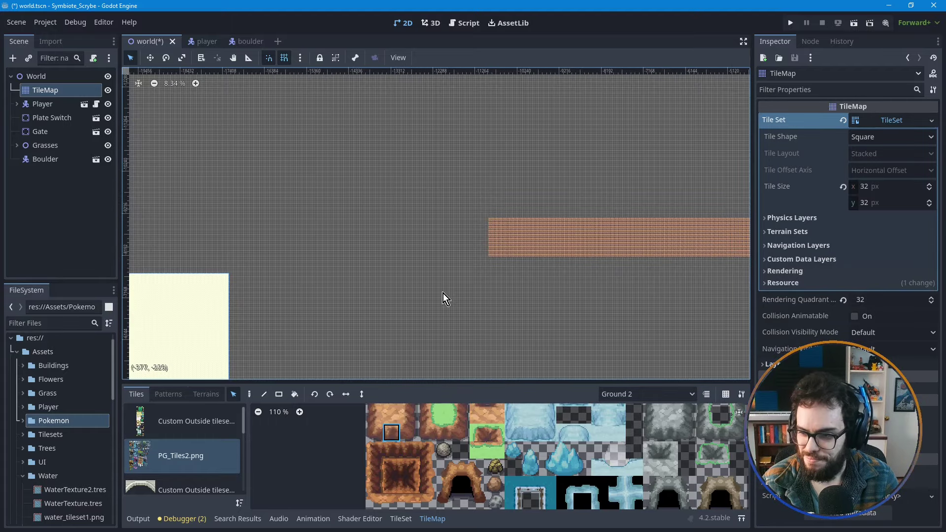
key("ctrl+v")
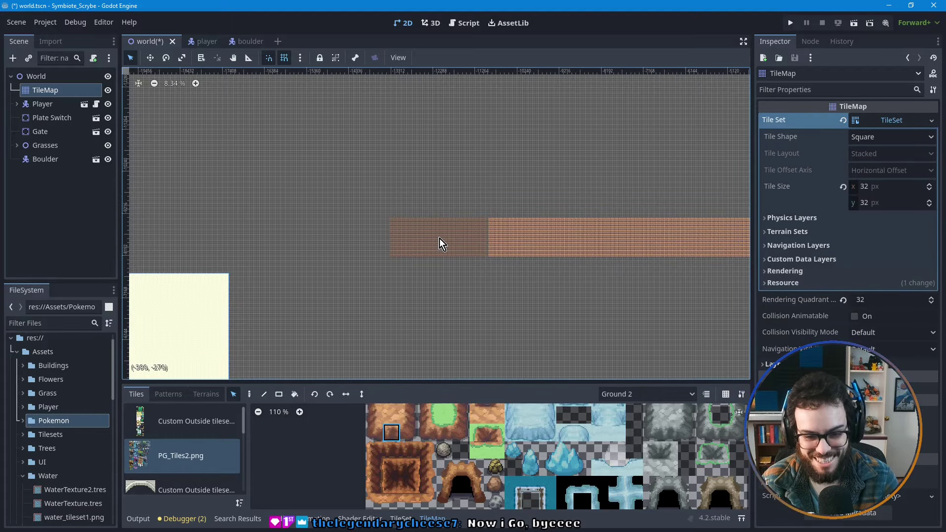
scroll(441, 238, "up", 2)
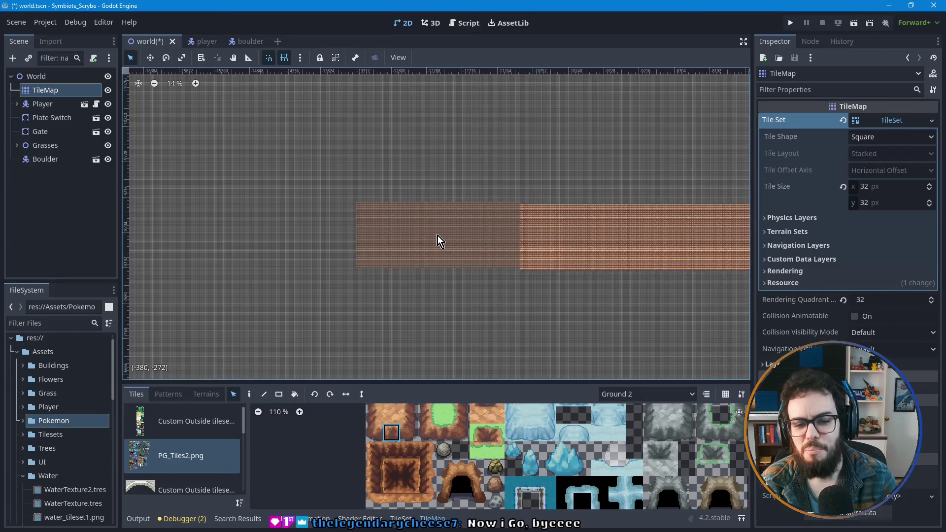
left_click(438, 239)
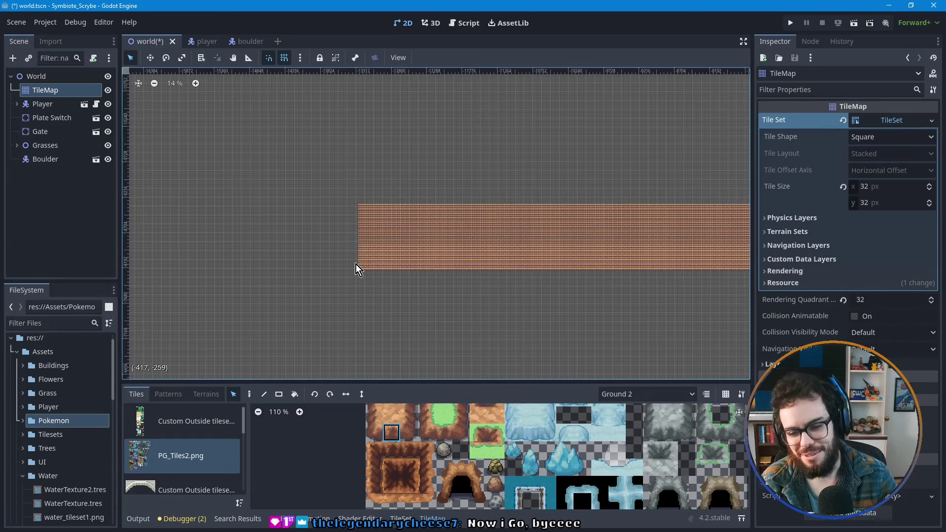
- Paste two more copies of the cliff block so the strip reaches above the western sand area
scroll(317, 254, "up", 1)
middle_click_drag(317, 254, 561, 230)
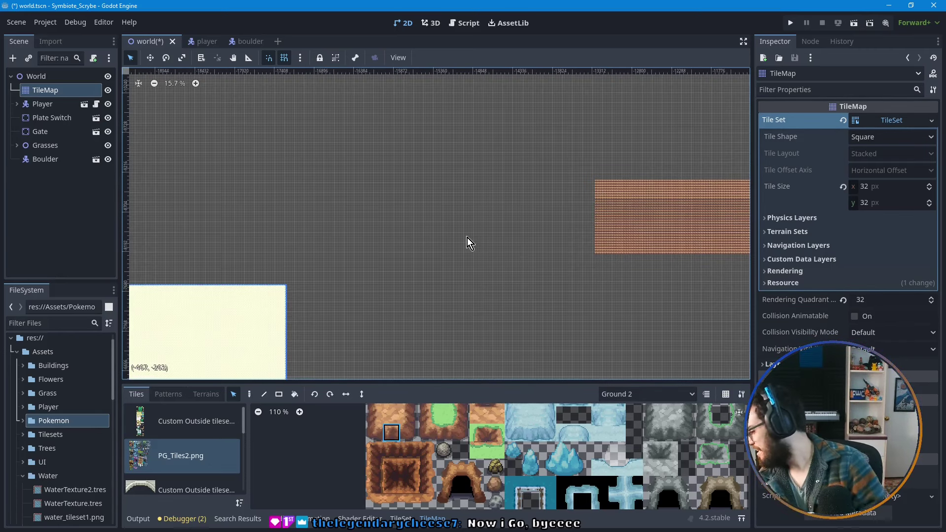
key("ctrl+v")
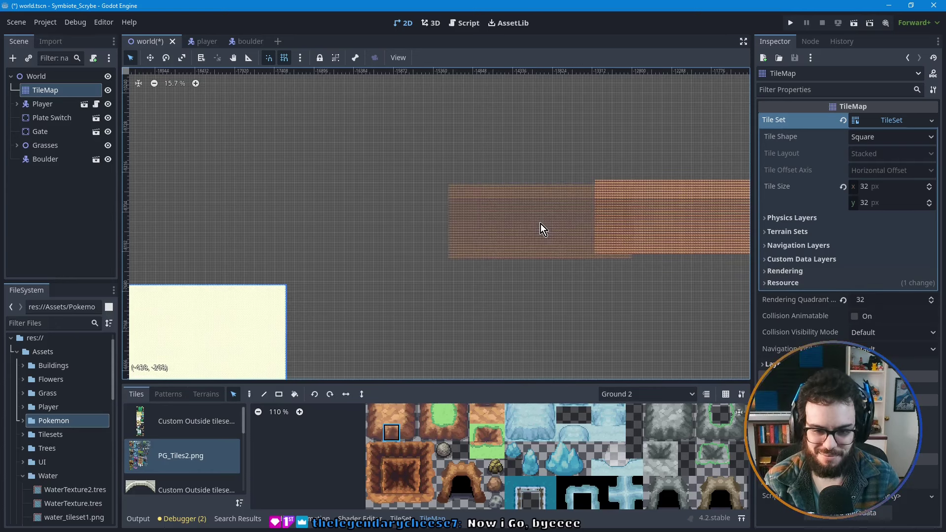
left_click(507, 219)
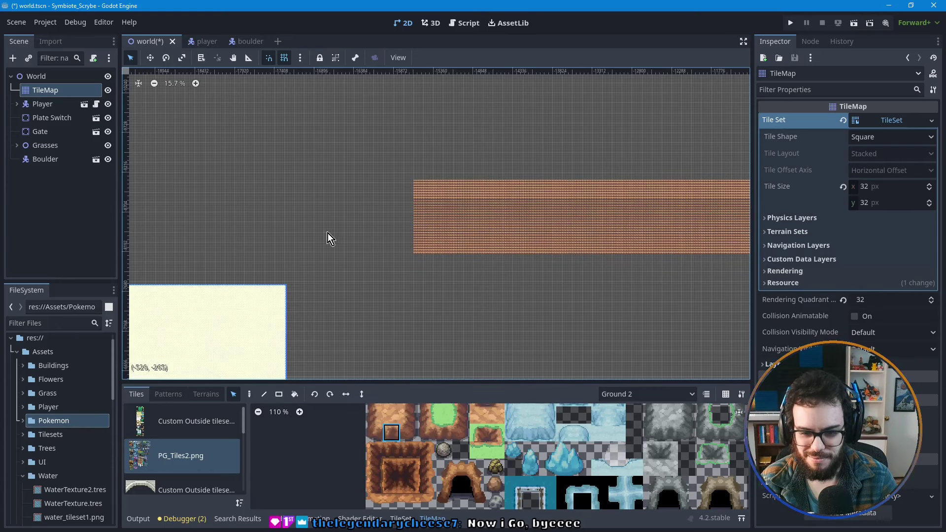
middle_click_drag(379, 227, 493, 224)
key("ctrl+v")
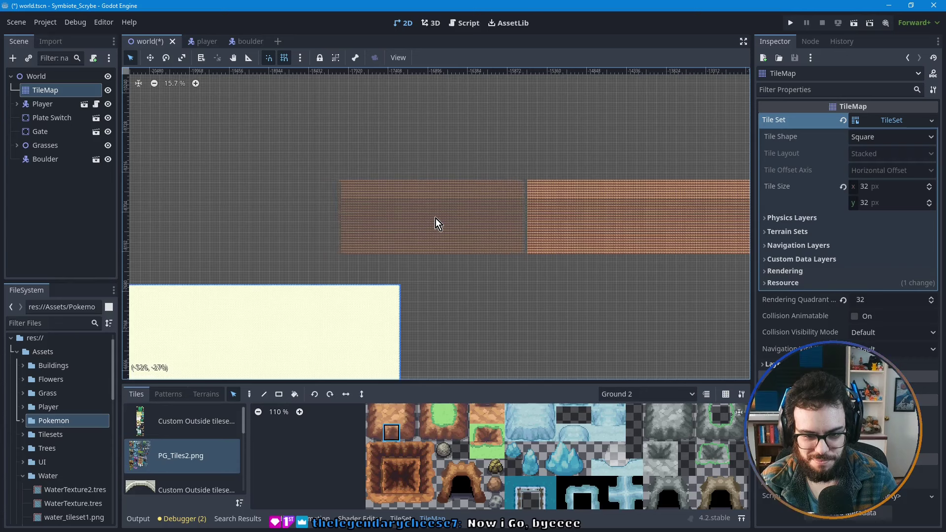
left_click(437, 218)
- Add two final copies of the cliff block, taking the strip just beyond the western sand area's far edge
middle_click_drag(287, 231, 460, 234)
key("ctrl+v")
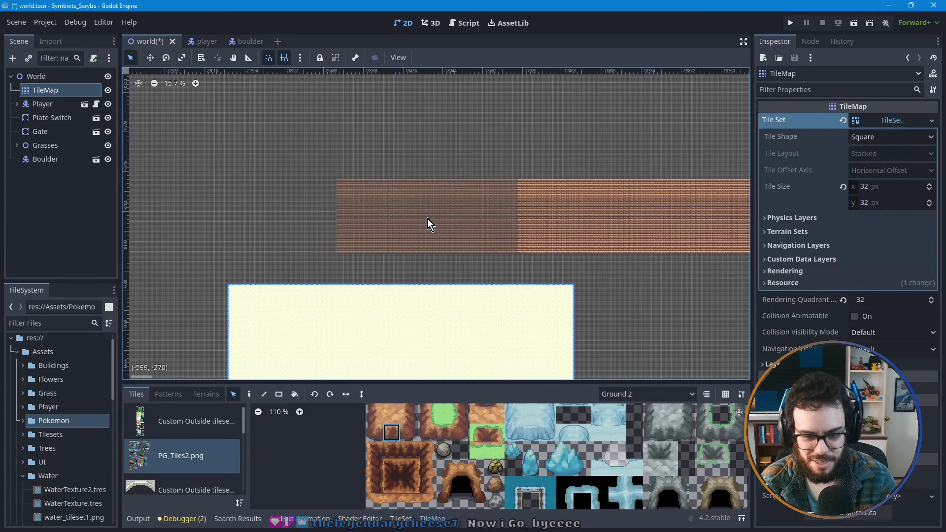
left_click(427, 219)
key("ctrl+v")
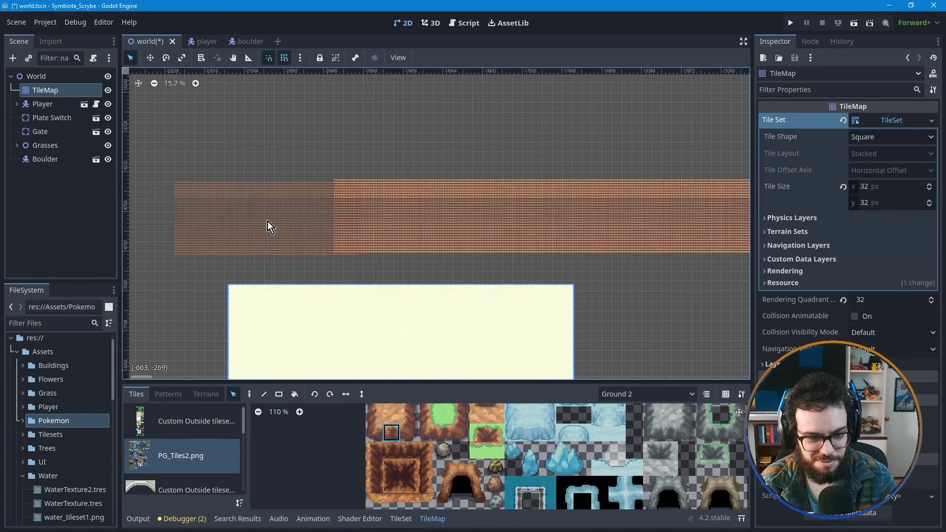
left_click(303, 217)
- Examine how the extended cliff's western end lines up with the sand area below it
middle_click_drag(261, 271, 421, 274)
scroll(421, 274, "down", 2)
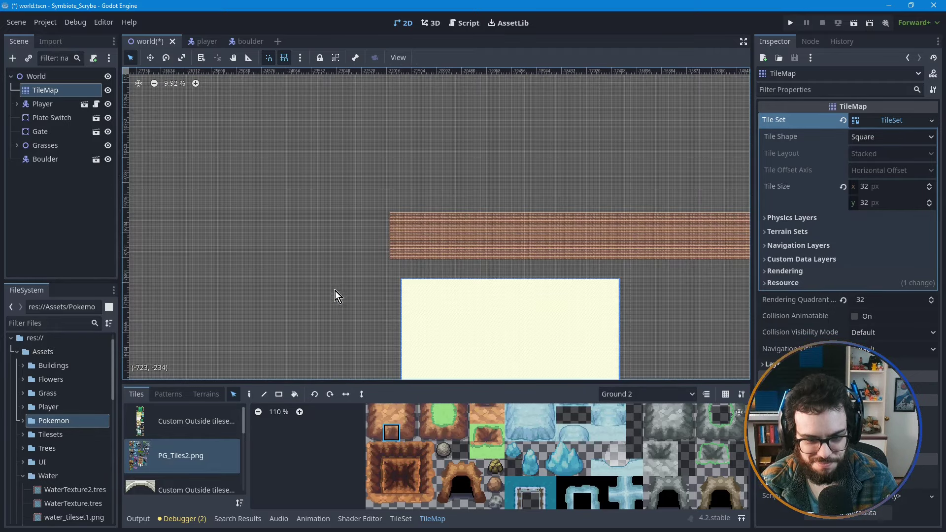
scroll(466, 211, "down", 1)
middle_click_drag(525, 333, 309, 204)
scroll(308, 204, "down", 1)
scroll(401, 251, "up", 1)
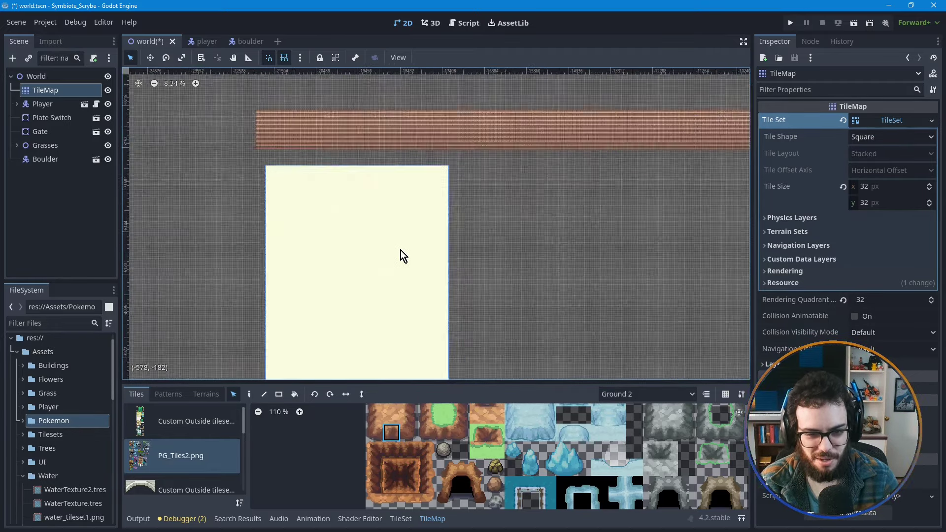
scroll(420, 287, "down", 1)
scroll(420, 287, "down", 2)
scroll(317, 220, "up", 3)
scroll(317, 219, "left", 2)
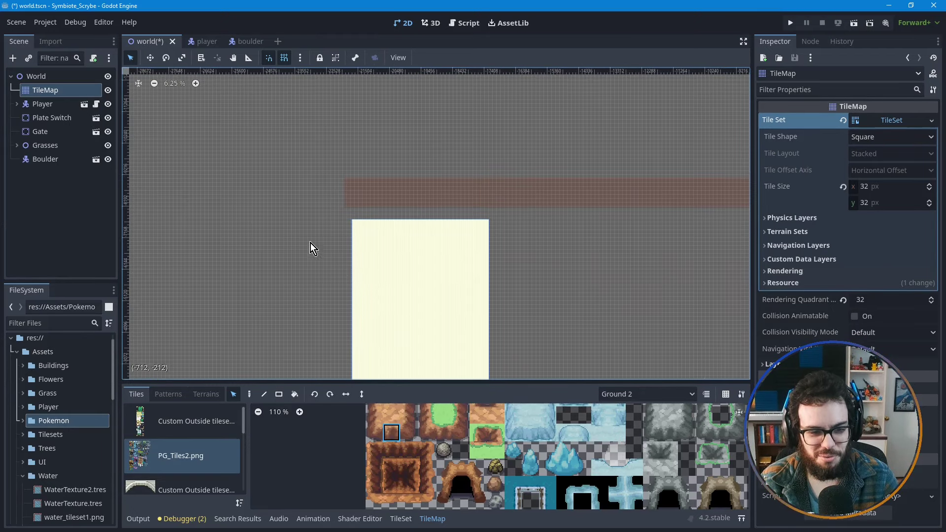
scroll(332, 275, "down", 1)
scroll(332, 275, "left", 1)
scroll(317, 254, "down", 2)
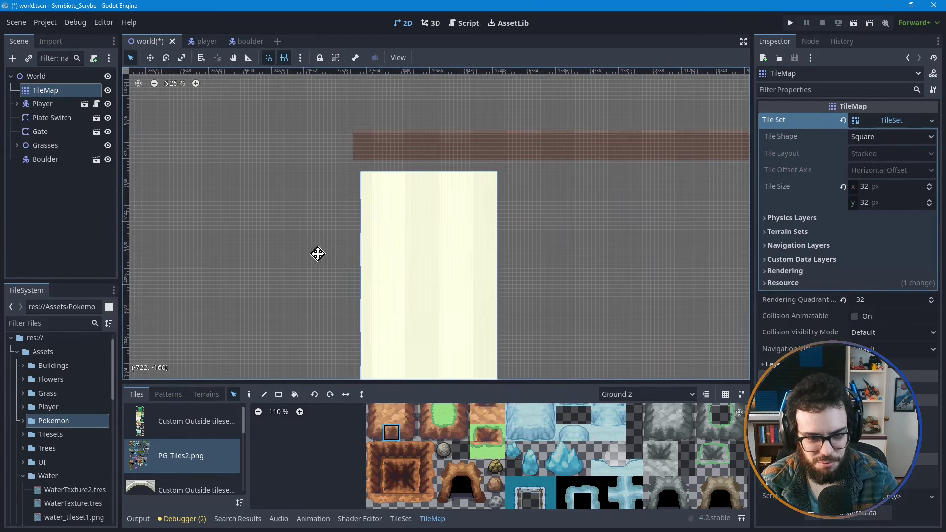
- Make Ground the active tile map layer for work around the western sand area's upper edge
scroll(308, 157, "up", 1)
scroll(341, 155, "up", 2)
middle_click_drag(372, 154, 350, 243)
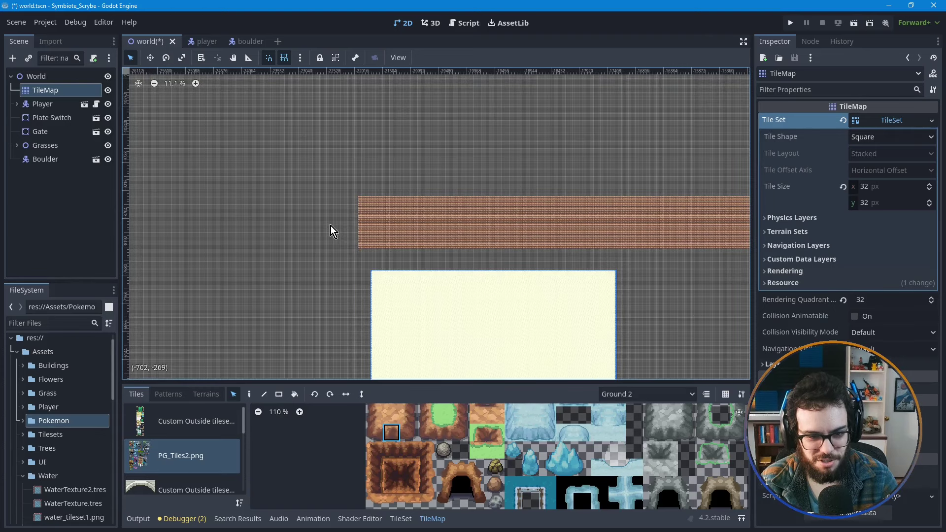
middle_click_drag(315, 295, 422, 245)
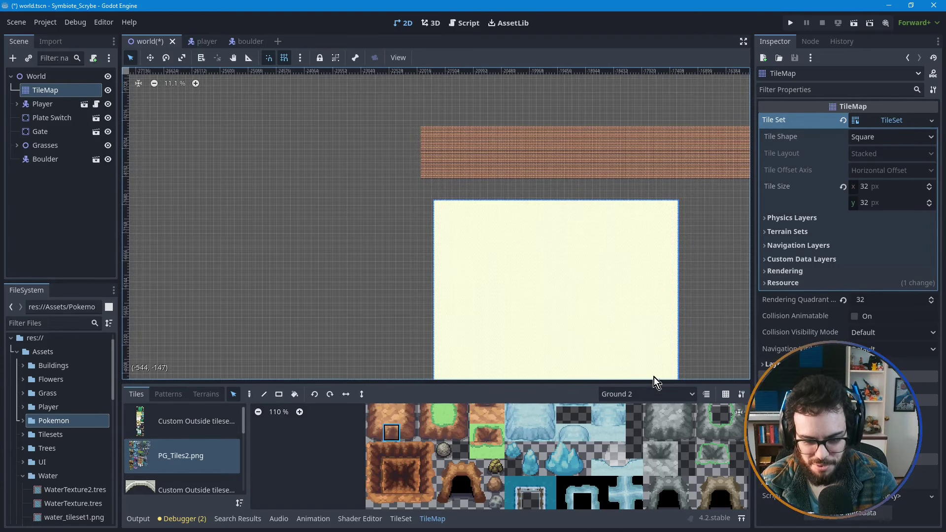
left_click(622, 394)
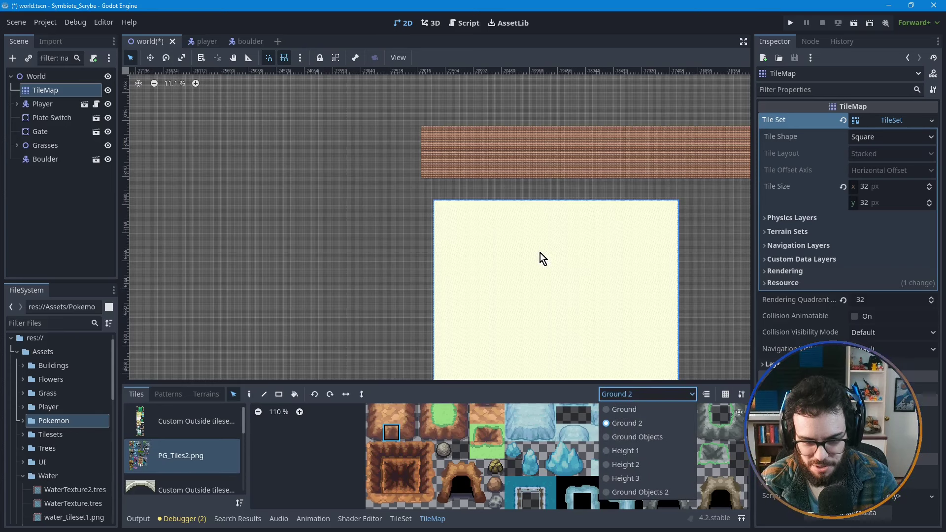
left_click(628, 413)
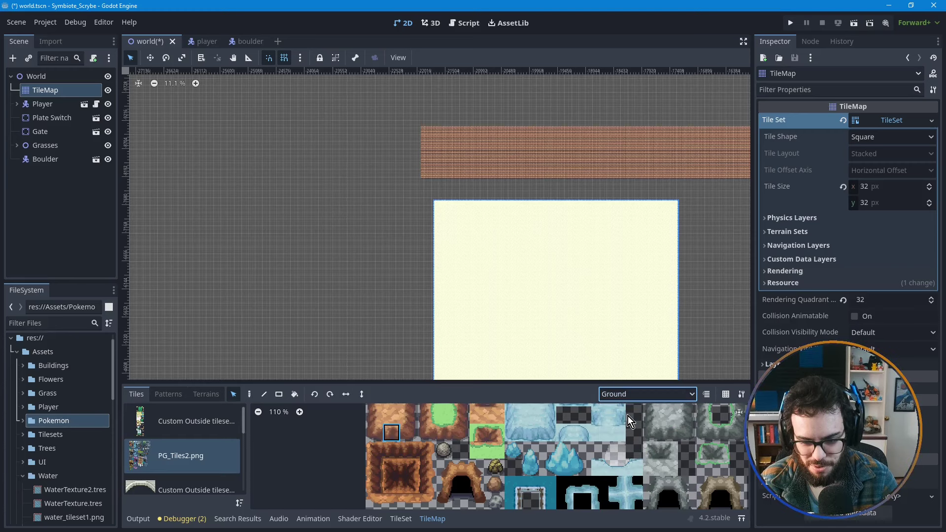
- Choose the Sand+Water terrain as the terrain to paint with
left_click(199, 395)
scroll(480, 253, "down", 1)
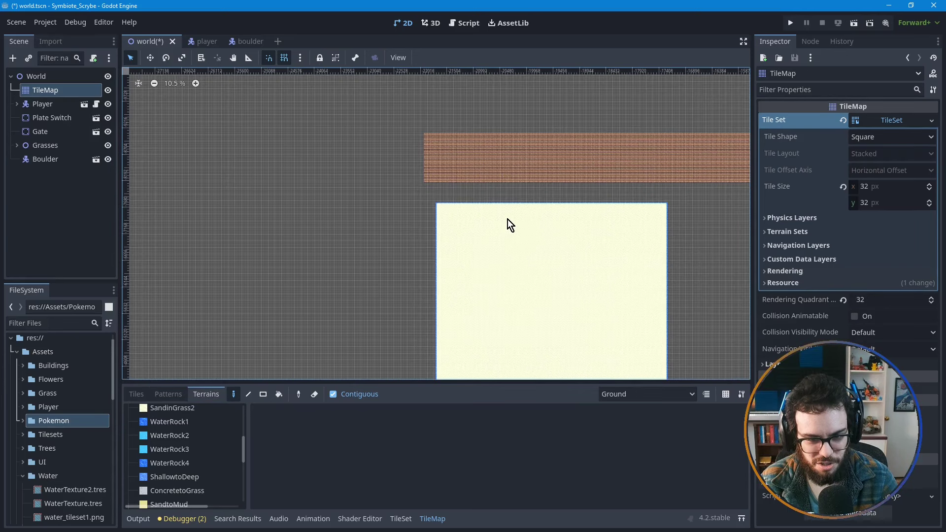
scroll(542, 197, "right", 3)
scroll(543, 197, "up", 1)
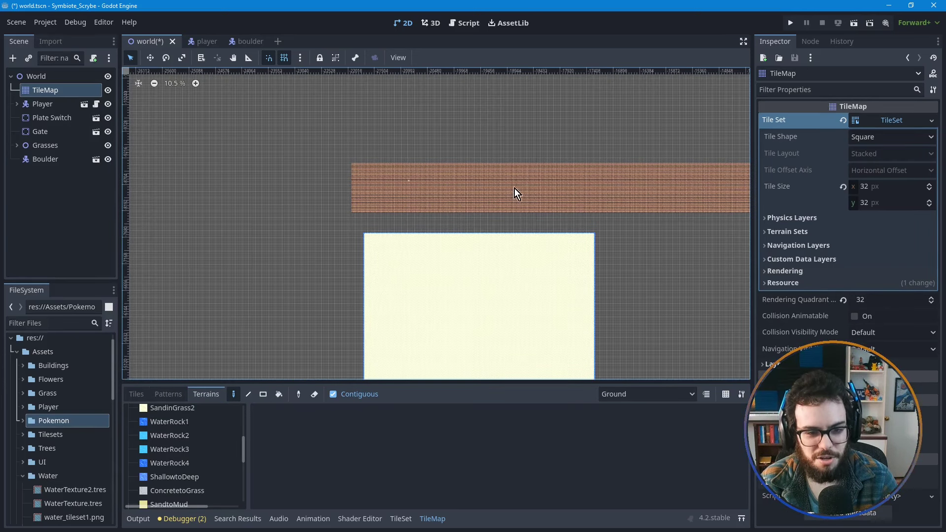
scroll(197, 437, "up", 1)
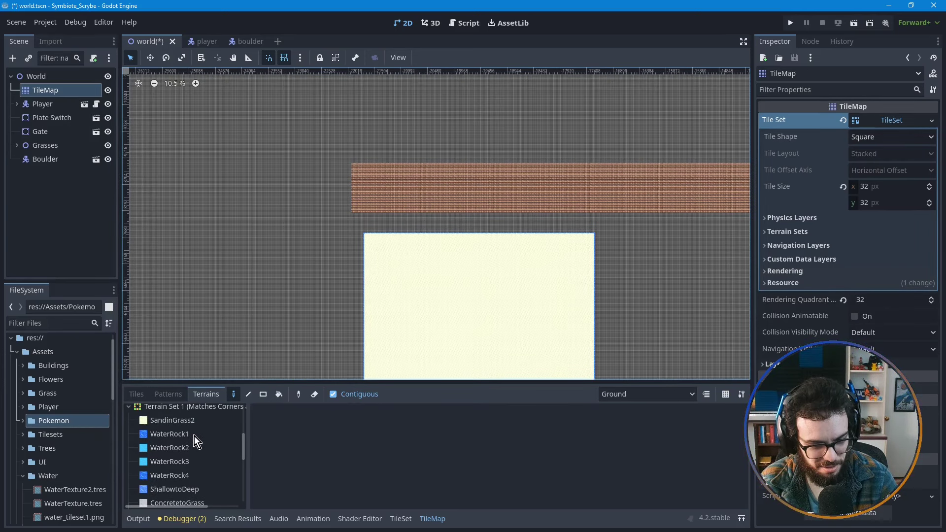
scroll(194, 438, "up", 5)
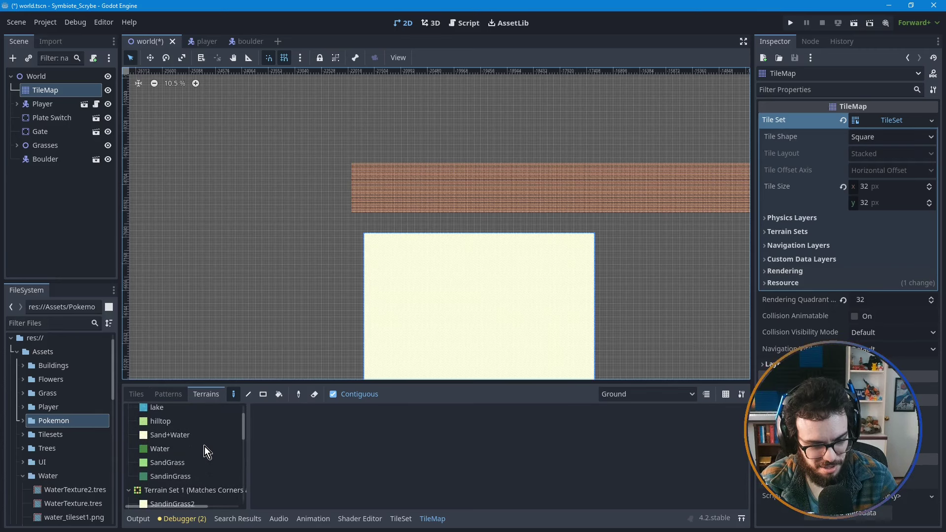
scroll(197, 447, "up", 1)
left_click(172, 448)
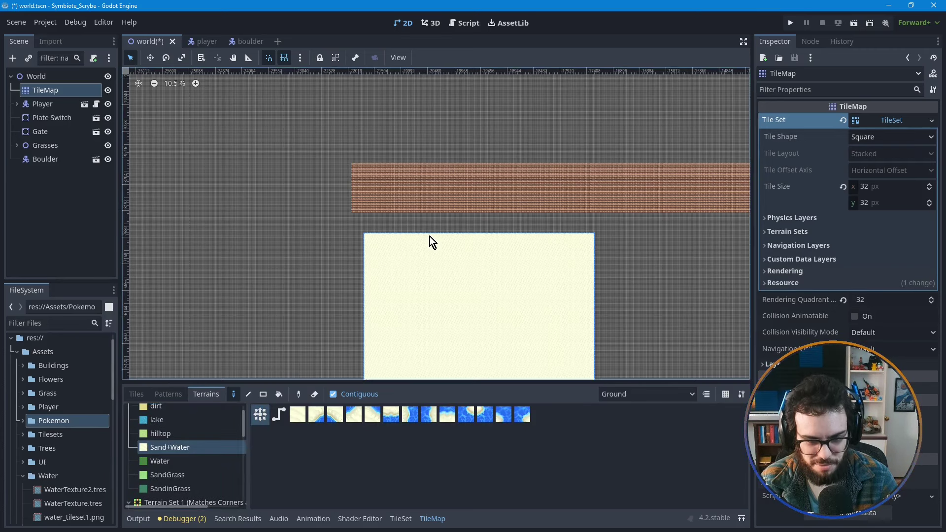
- Fill the gap between the western sand area and the cliff rows with Sand+Water terrain across the sand's full width, reaching behind the lowest rows
scroll(554, 277, "up", 2)
scroll(580, 270, "up", 5)
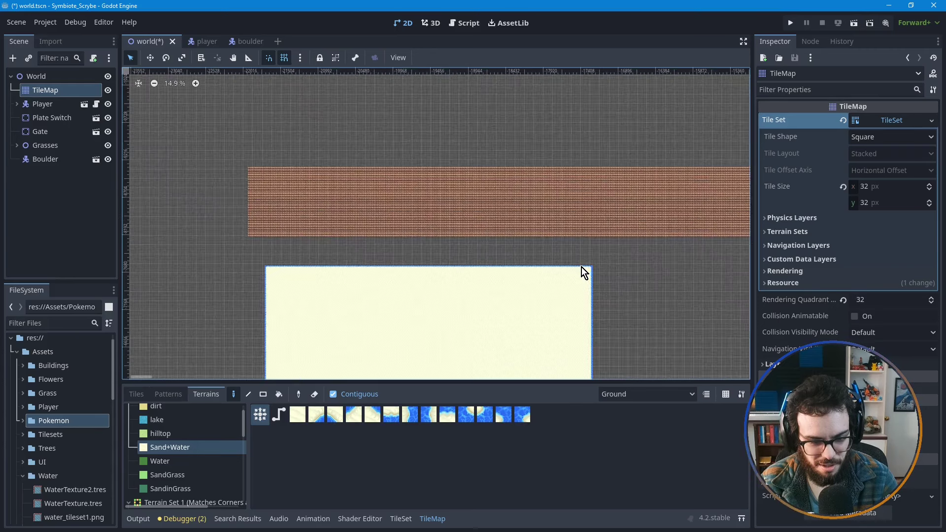
left_click(235, 395)
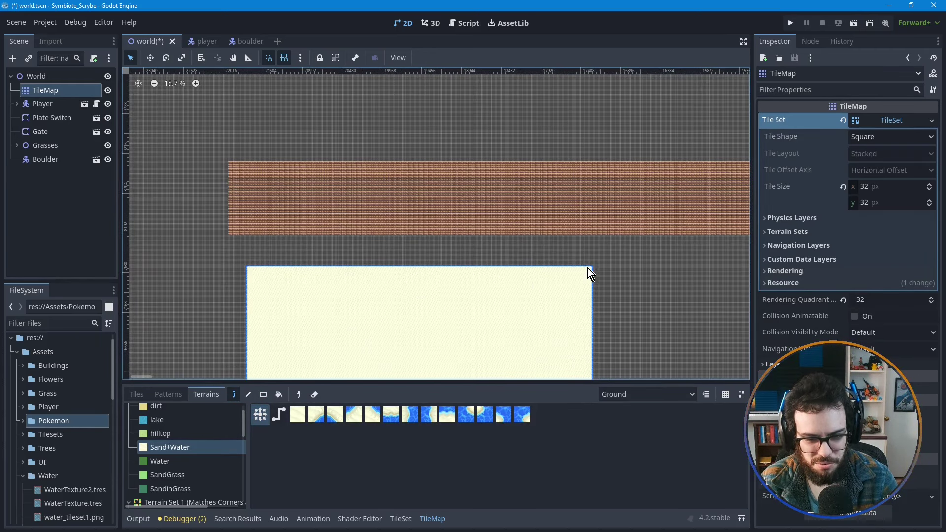
scroll(590, 269, "up", 1)
scroll(592, 268, "up", 1)
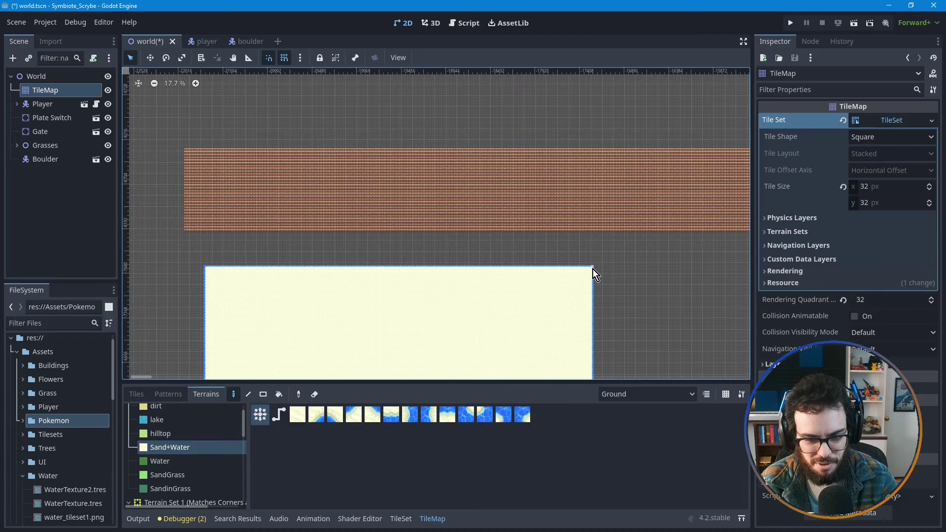
left_click_drag(593, 269, 206, 209)
middle_click_drag(155, 291, 338, 253)
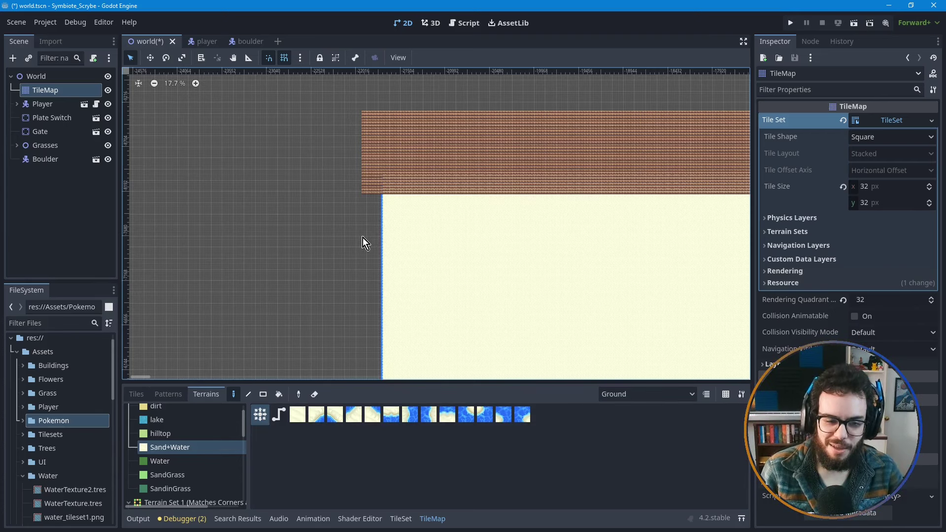
- Examine the join between the extended sand shoreline and the western end of the cliff rows
scroll(417, 172, "up", 5)
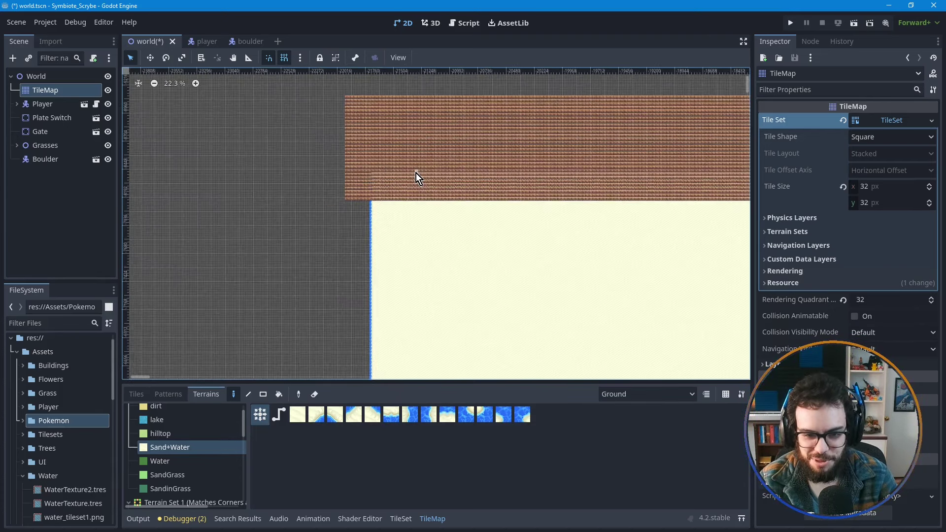
scroll(368, 197, "up", 6)
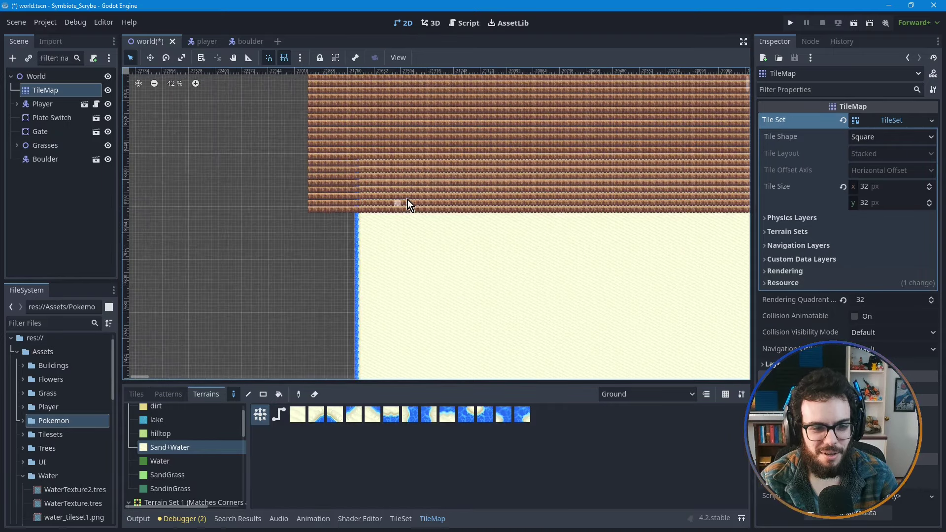
scroll(410, 199, "up", 8)
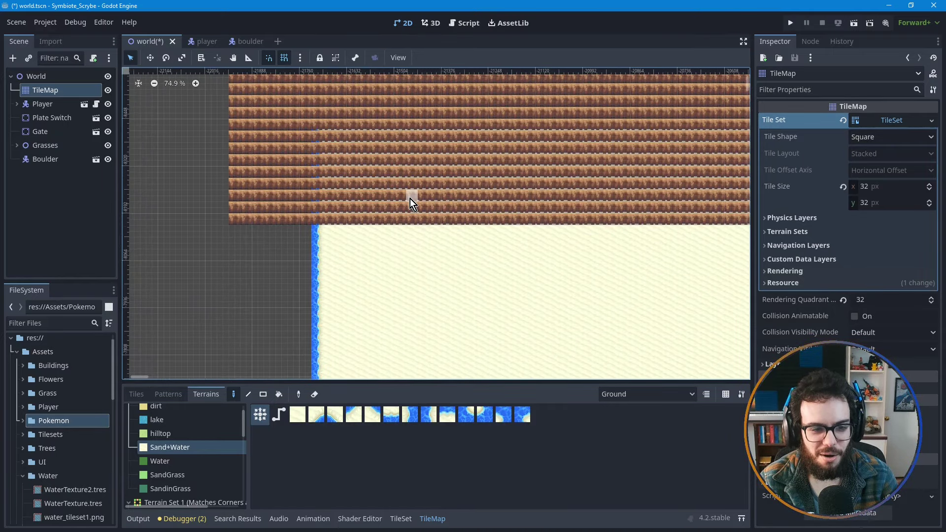
scroll(410, 200, "up", 1)
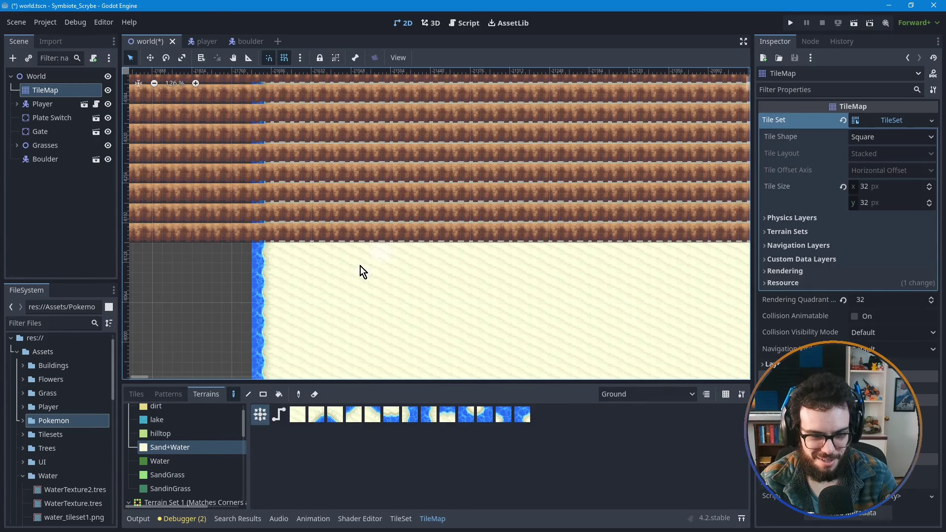
scroll(303, 279, "down", 2)
scroll(302, 279, "down", 1)
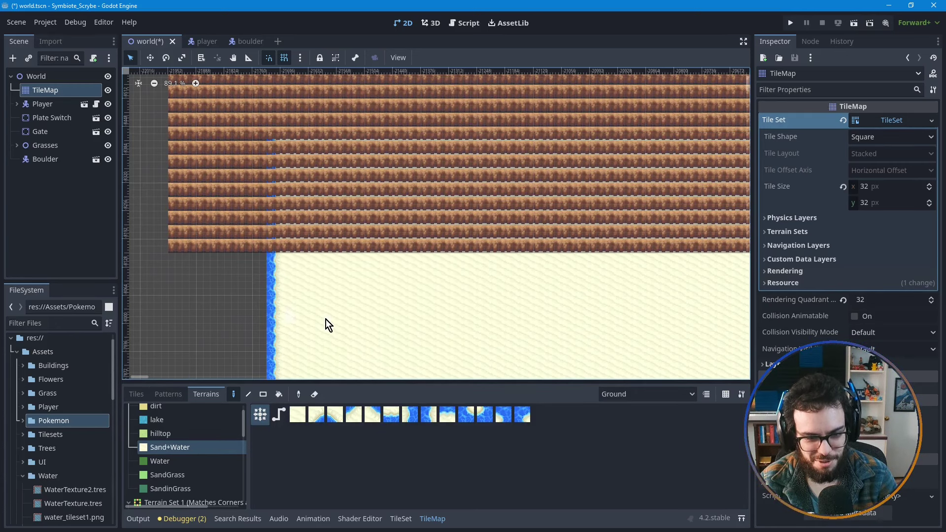
middle_click_drag(325, 319, 400, 268)
scroll(323, 247, "down", 1)
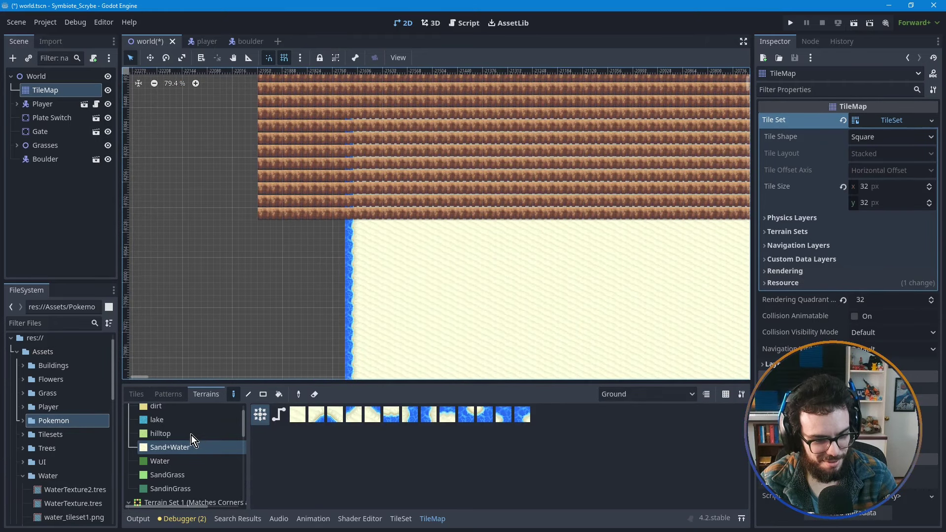
scroll(180, 446, "down", 5)
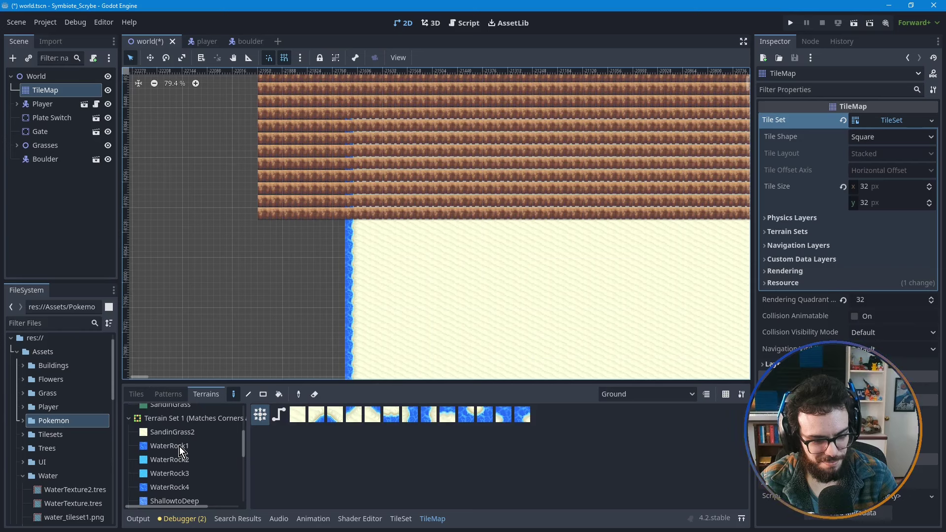
left_click(180, 447)
scroll(179, 446, "down", 2)
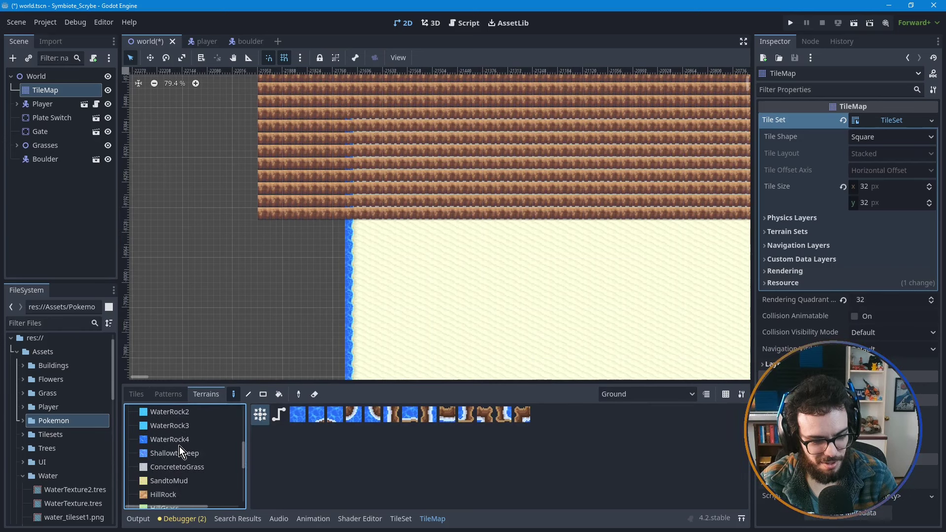
scroll(180, 446, "up", 3)
scroll(179, 446, "up", 2)
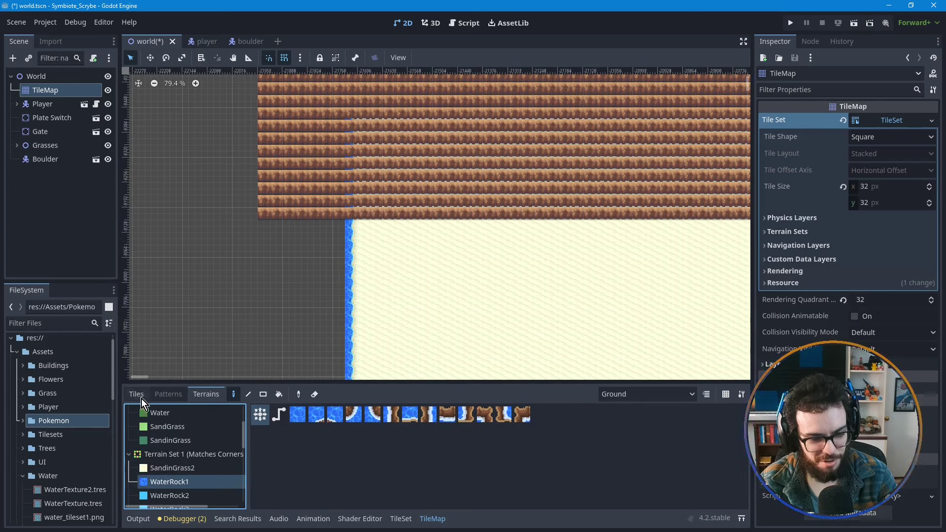
scroll(226, 322, "left", 2)
scroll(226, 322, "down", 1)
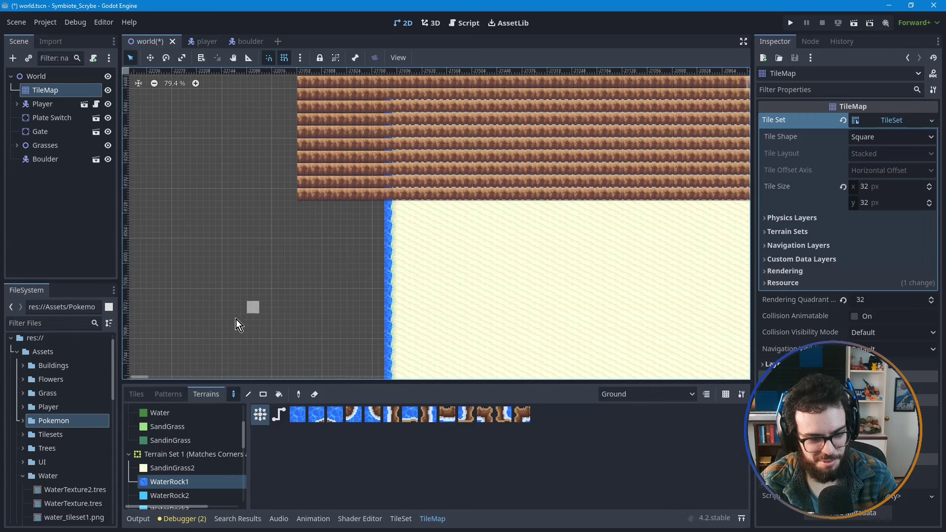
- Switch from terrains to individual tiles and open the PG_Tiles1.png tile sheet
left_click(169, 394)
left_click(133, 395)
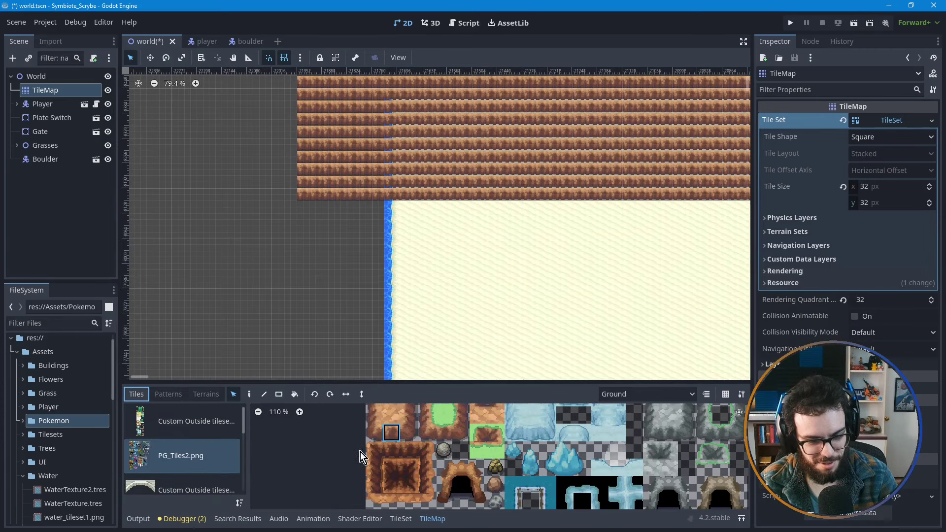
scroll(388, 450, "down", 3)
scroll(427, 435, "down", 2)
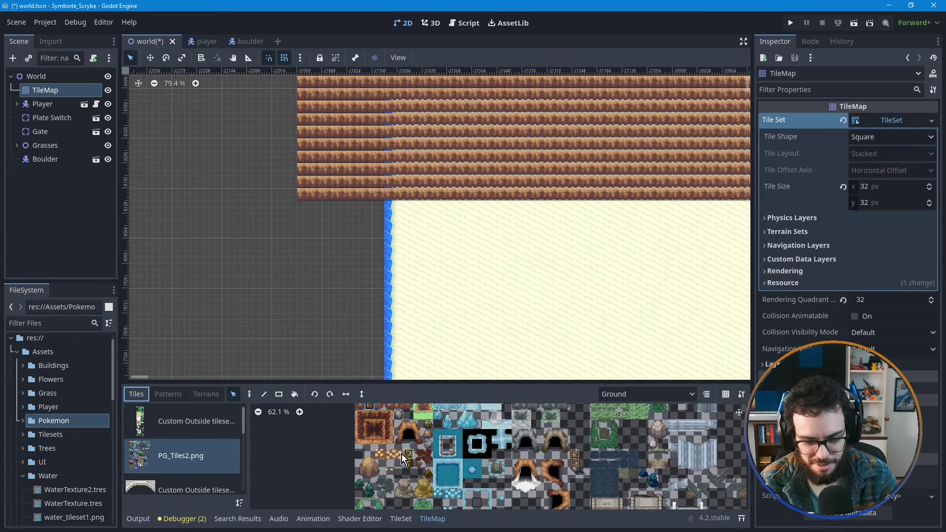
scroll(464, 463, "down", 3)
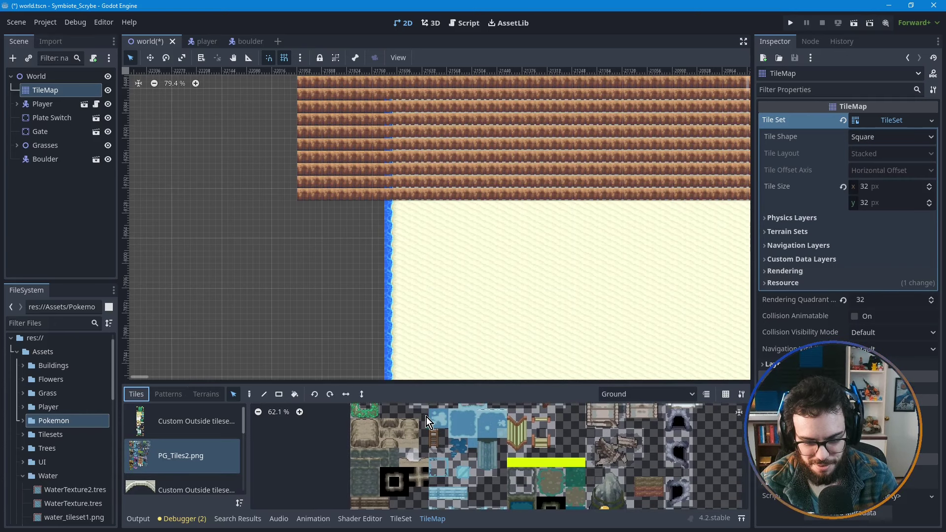
scroll(187, 459, "down", 5)
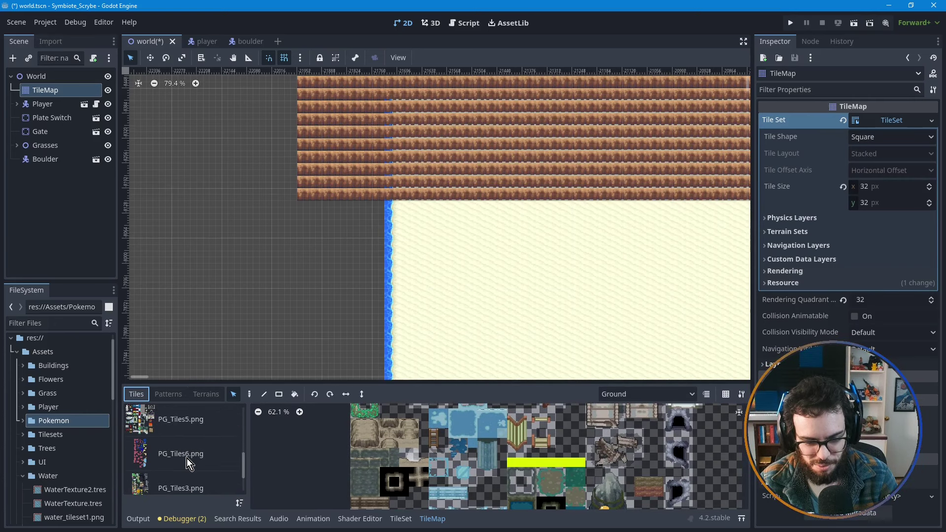
left_click(187, 474)
scroll(337, 452, "down", 3)
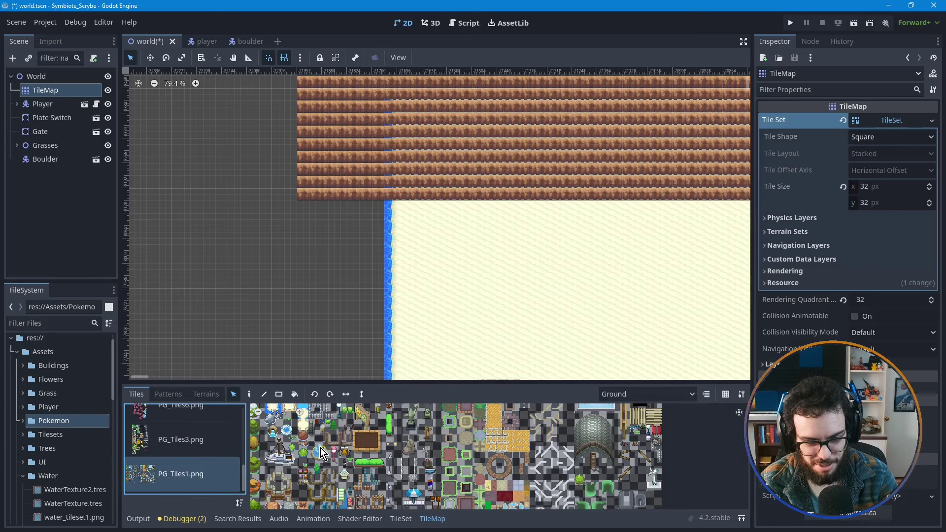
- Select the dark blue water centre tile at atlas coordinates (9, 4)
scroll(321, 449, "up", 2, "ctrl")
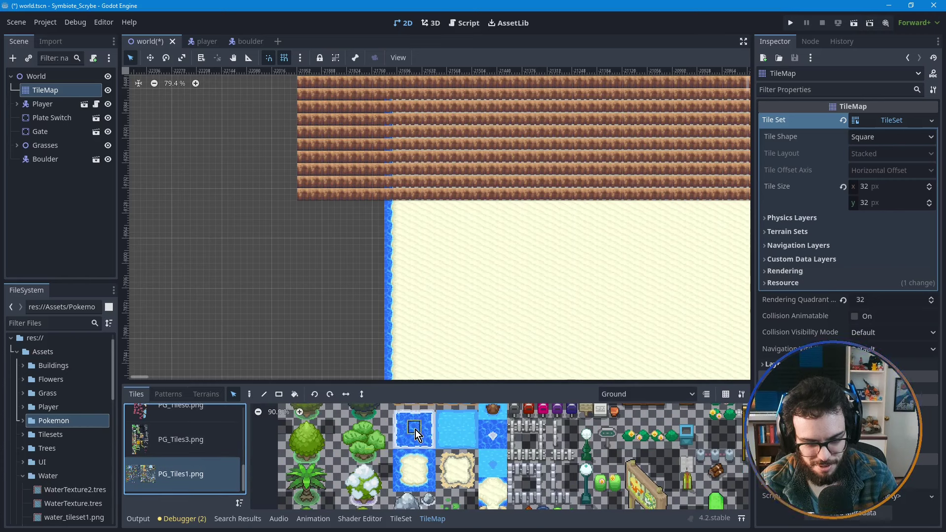
left_click(415, 429)
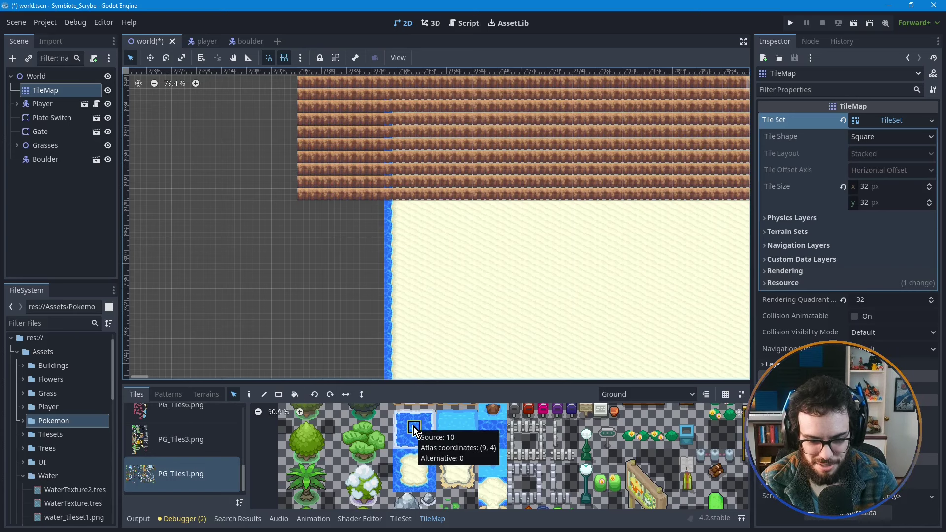
scroll(455, 457, "down", 4)
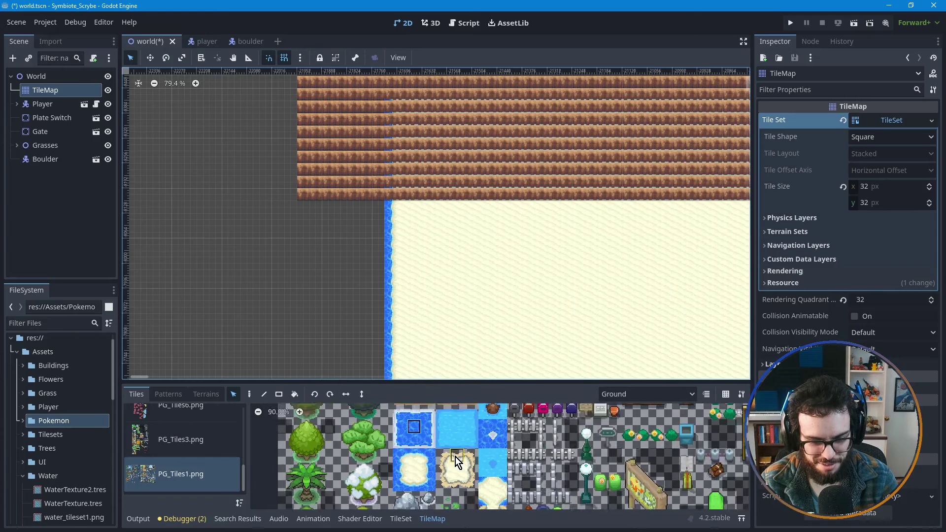
middle_click_drag(451, 440, 440, 467)
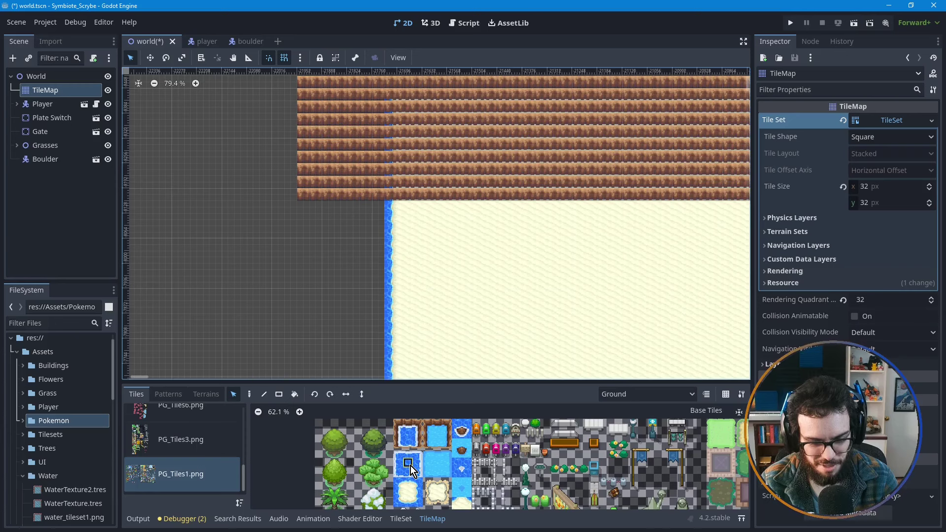
scroll(415, 466, "up", 2)
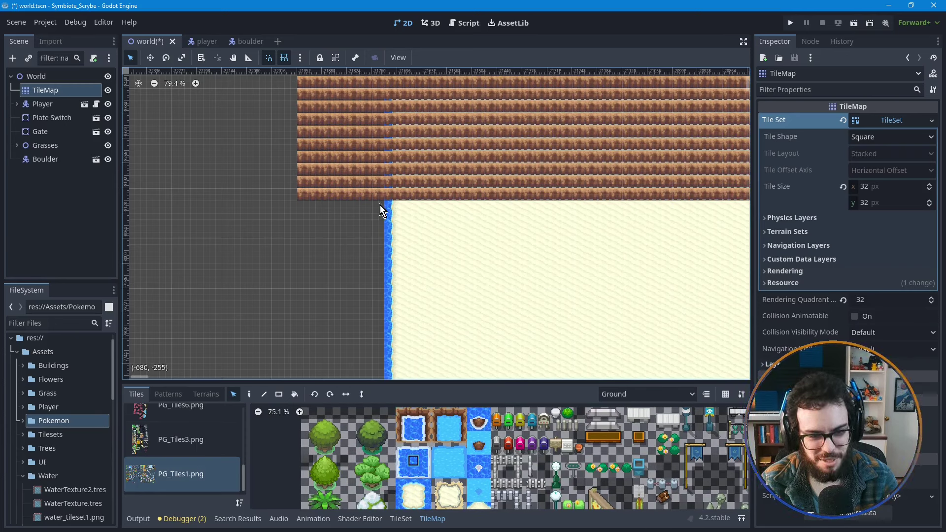
- Switch to the Paint tool and pick the dark blue water centre tile again for the Ground layer
left_click_drag(383, 203, 247, 336)
left_click(249, 394)
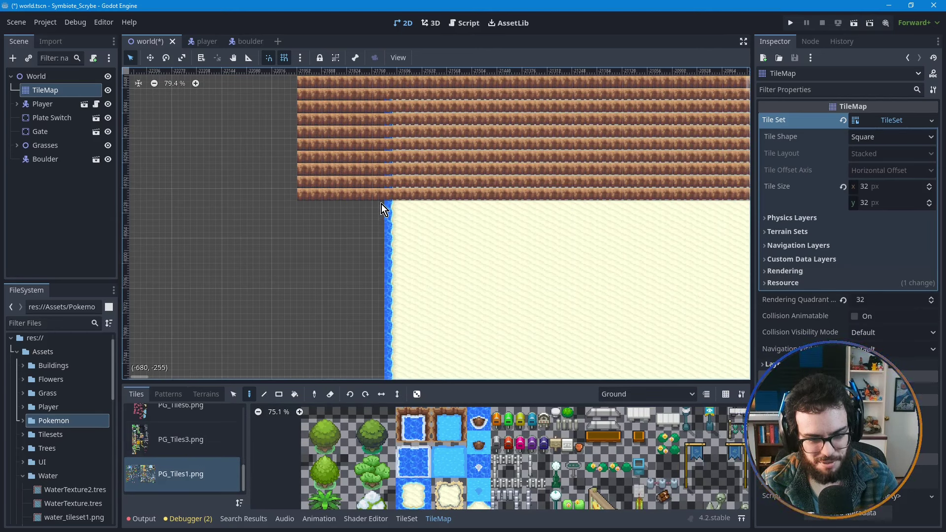
scroll(382, 199, "up", 1)
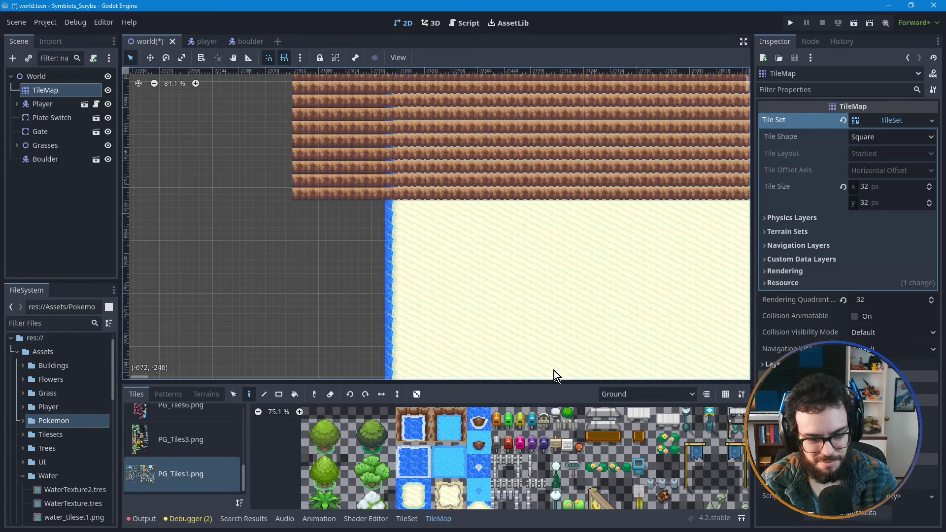
left_click(634, 395)
left_click(634, 395)
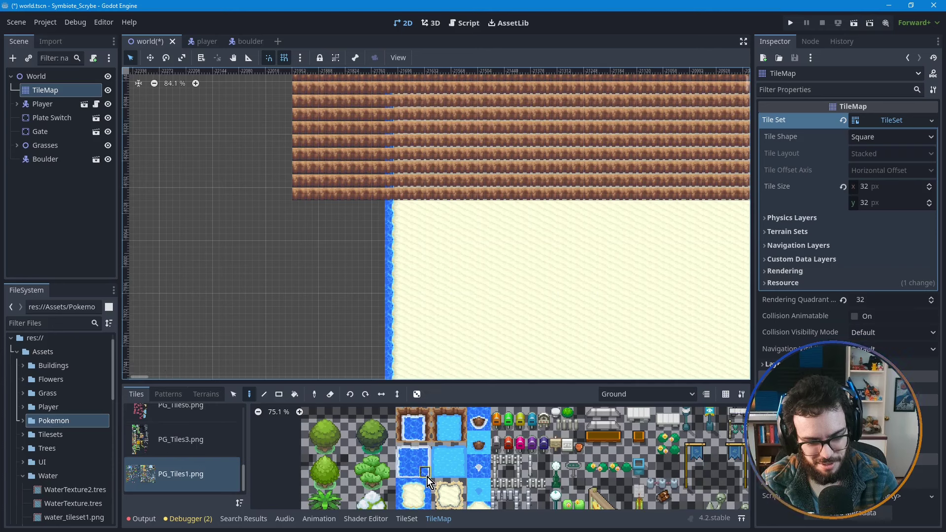
left_click(413, 461)
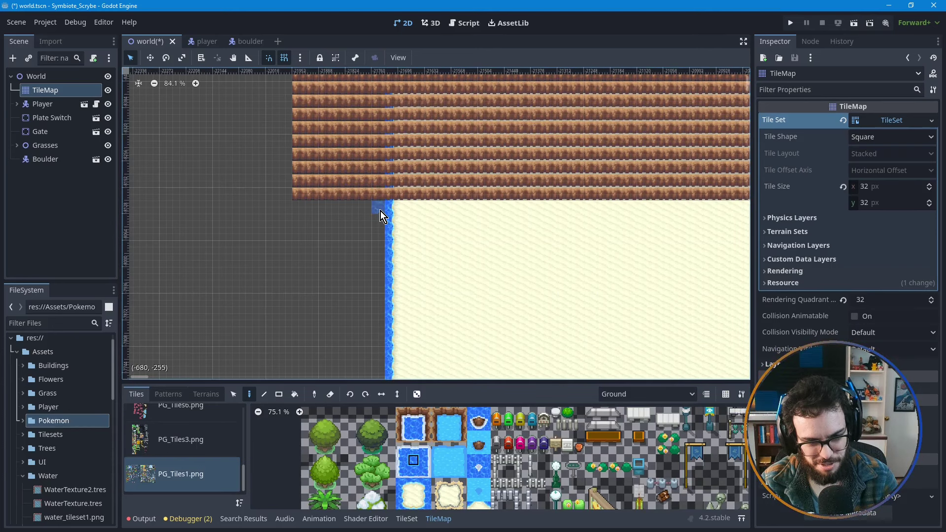
left_click(234, 394)
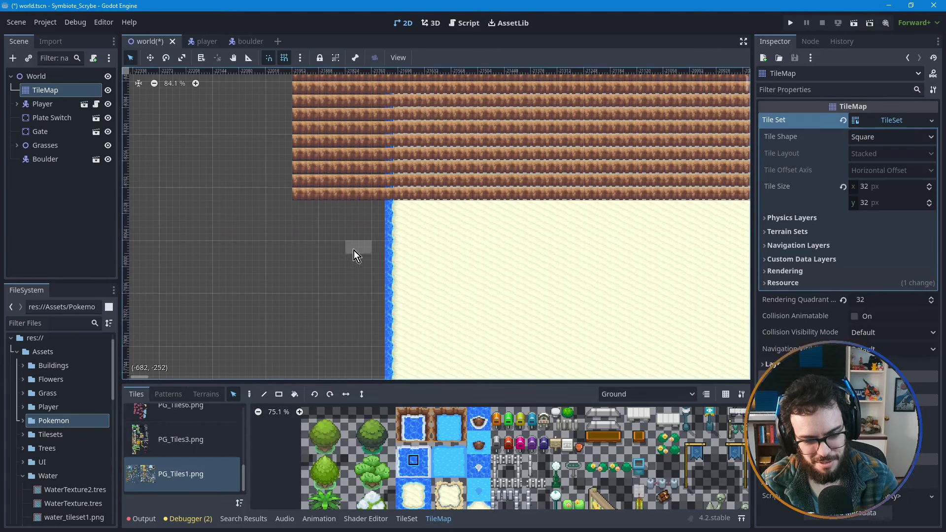
left_click_drag(354, 250, 277, 307)
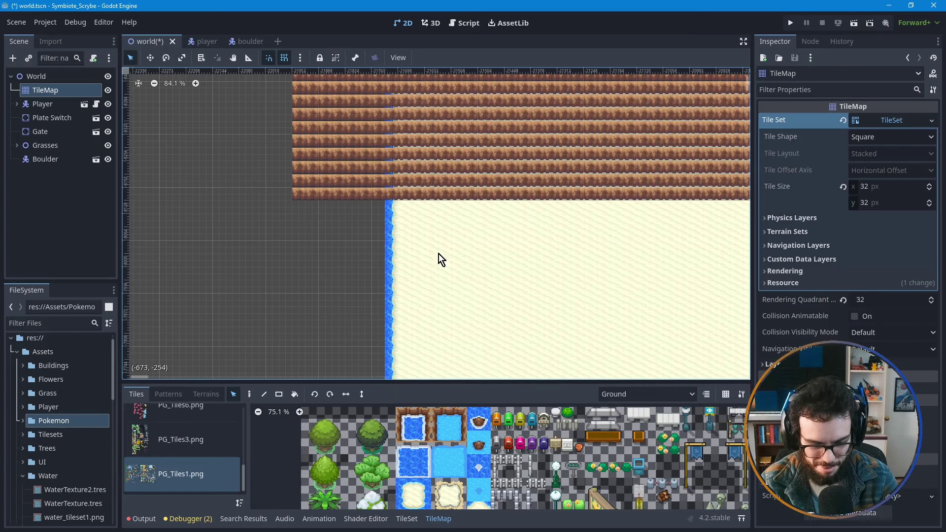
left_click(420, 468)
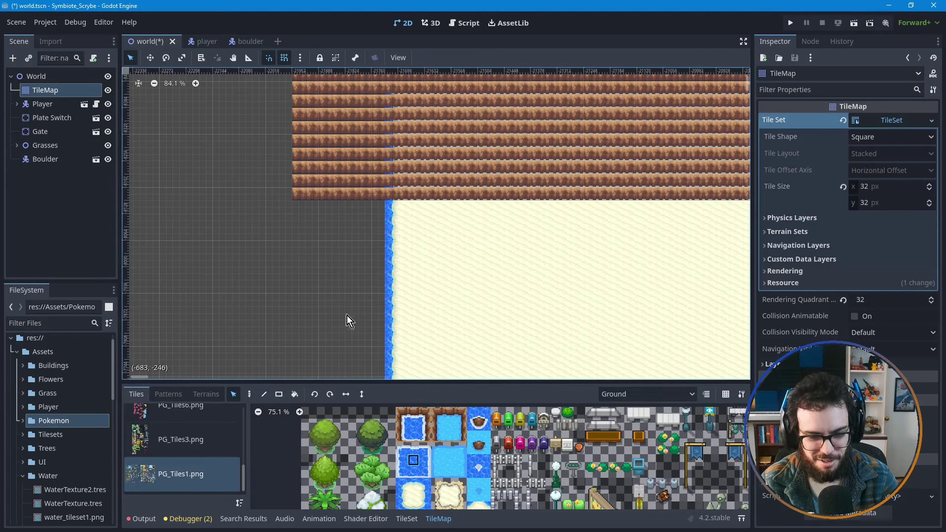
left_click(526, 220, "ctrl")
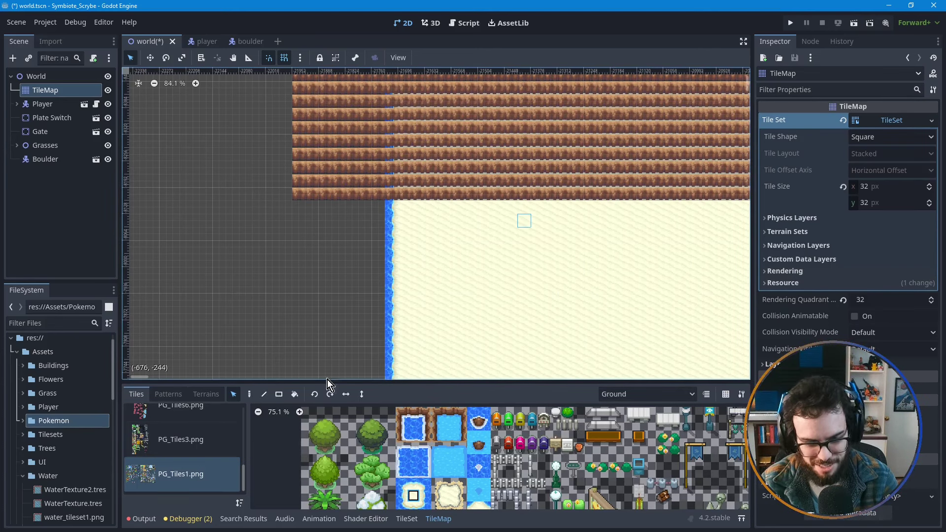
left_click(247, 397)
left_click(417, 463)
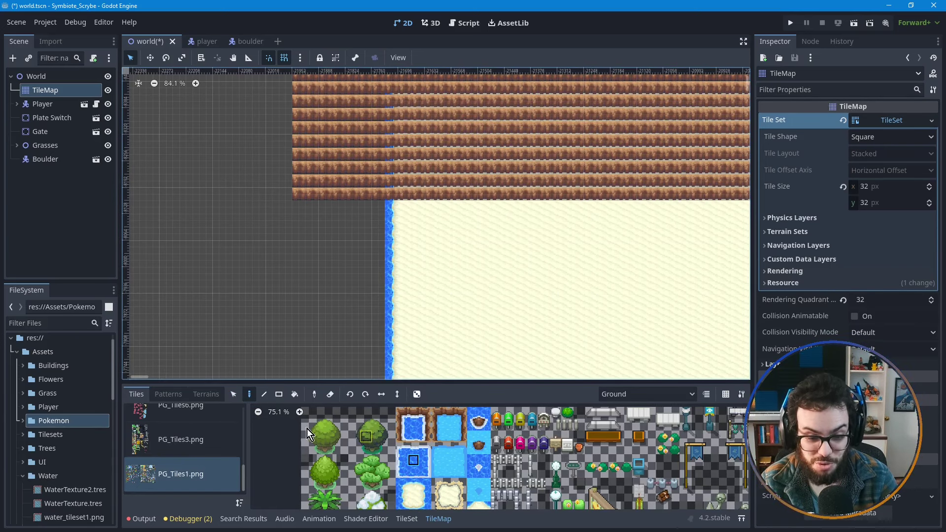
left_click(233, 394)
left_click(485, 236)
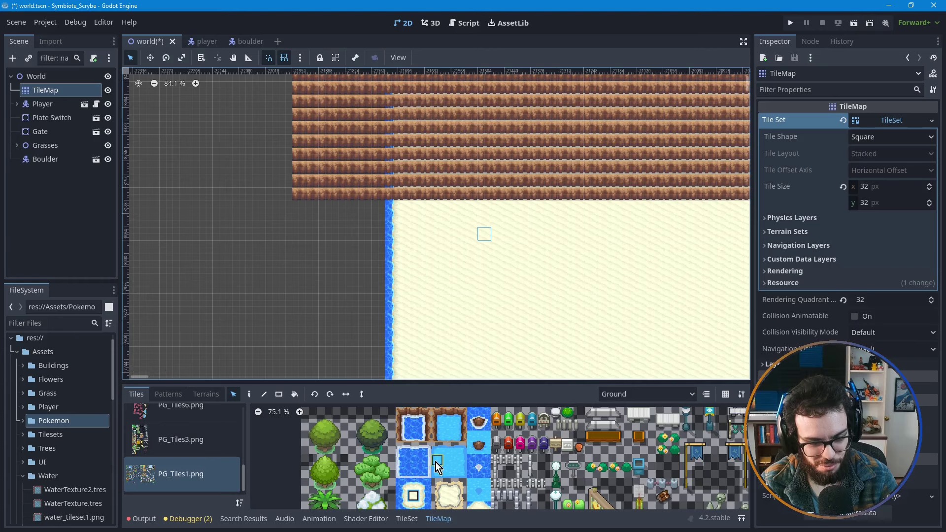
- Paint a block of dark blue water west of the sand shoreline below the cliff rows, about 15 tiles wide and 21 tall
left_click(250, 396)
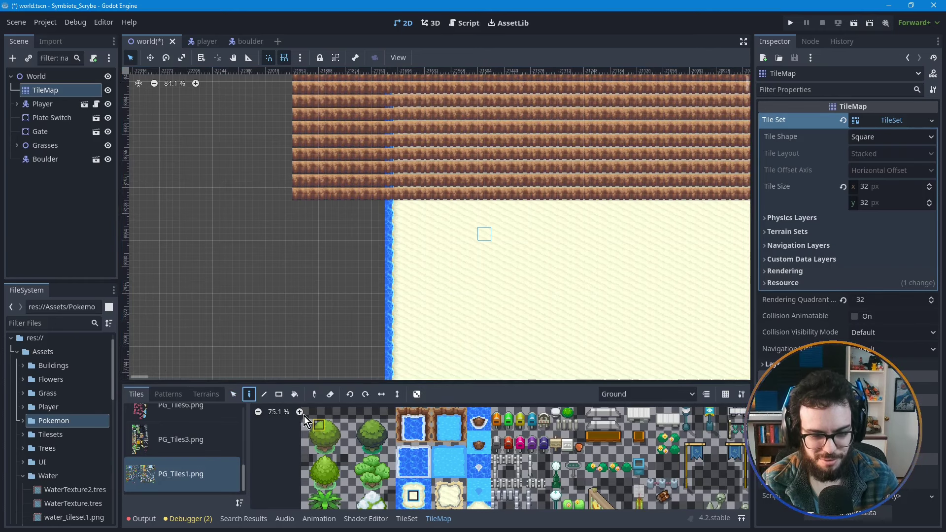
left_click(418, 464)
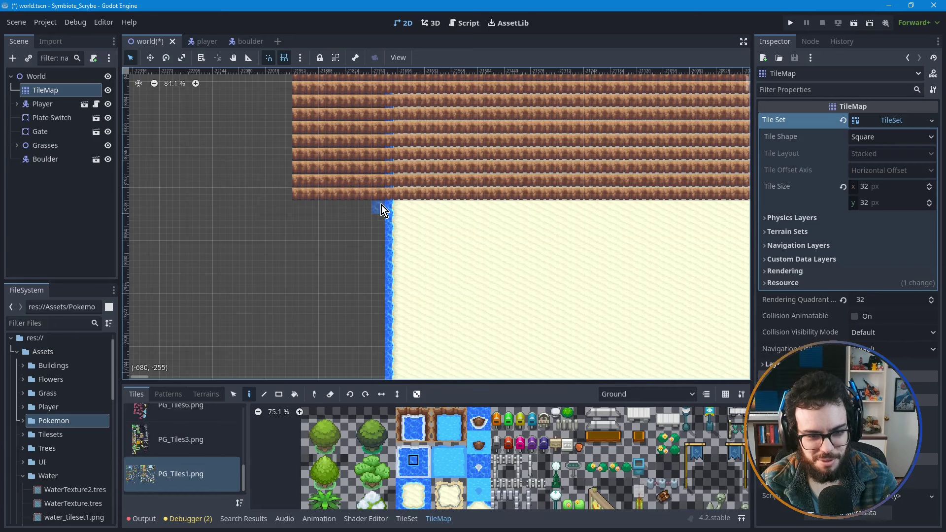
mouse_move(382, 205)
left_mouse_down("shift")
mouse_move(327, 232)
mouse_move(268, 309)
mouse_move(296, 356)
left_mouse_up("shift")
scroll(377, 237, "down", 3)
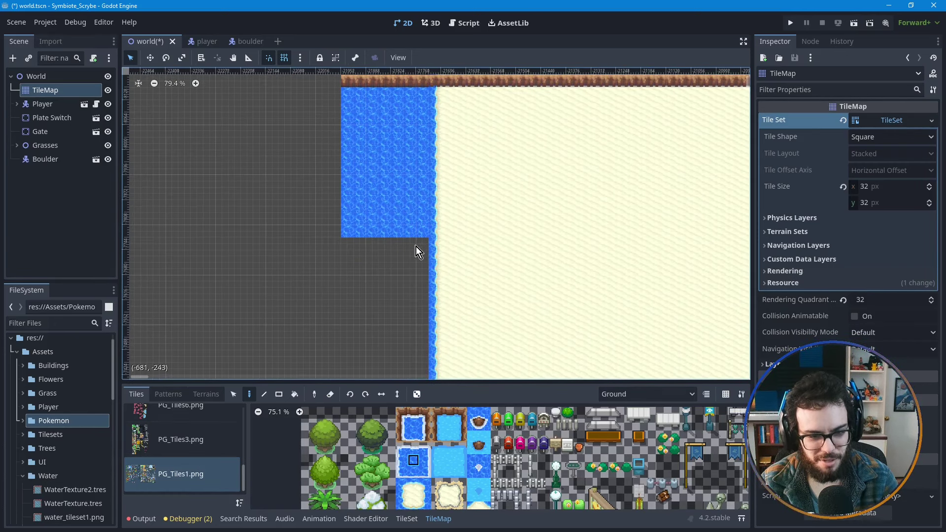
left_click_drag(415, 247, 353, 350, "shift")
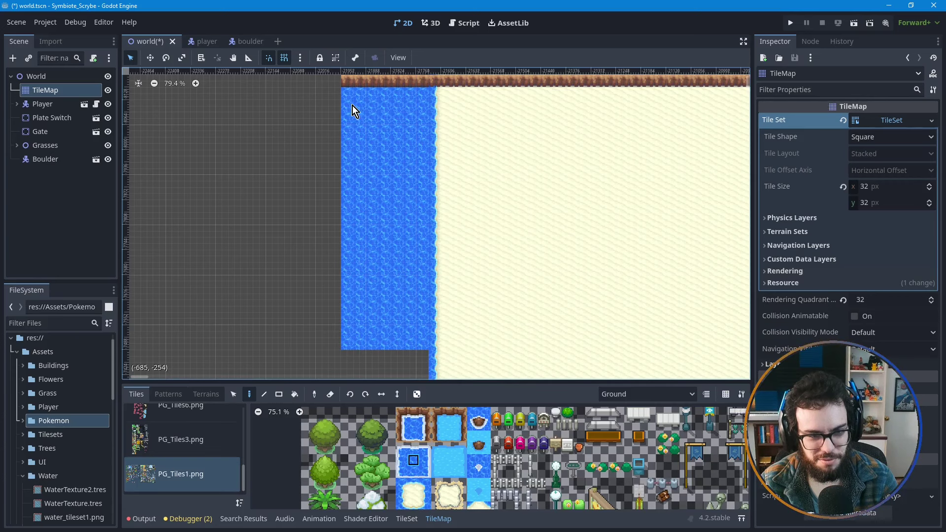
left_click_drag(339, 91, 244, 343, "shift")
- Paint a one-tile-high strip of plain sand from the western end of the lowest cliff row to the water's western edge
middle_click_drag(369, 209, 355, 319)
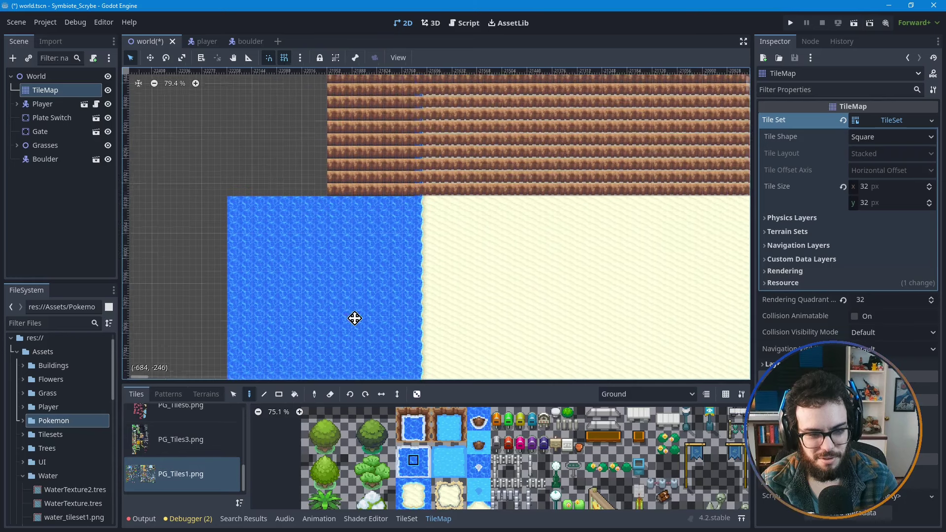
middle_click_drag(408, 285, 359, 298)
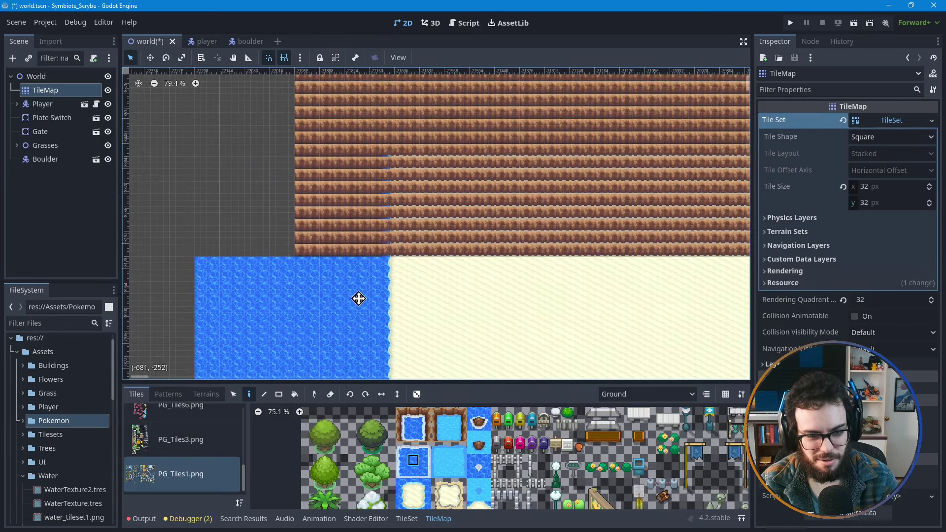
scroll(356, 271, "up", 3)
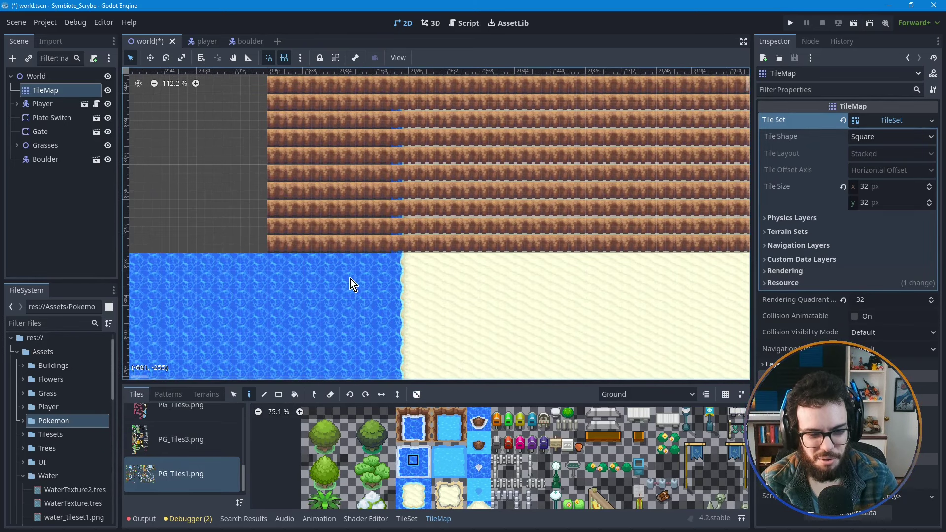
middle_click_drag(265, 283, 329, 285)
left_click(416, 495)
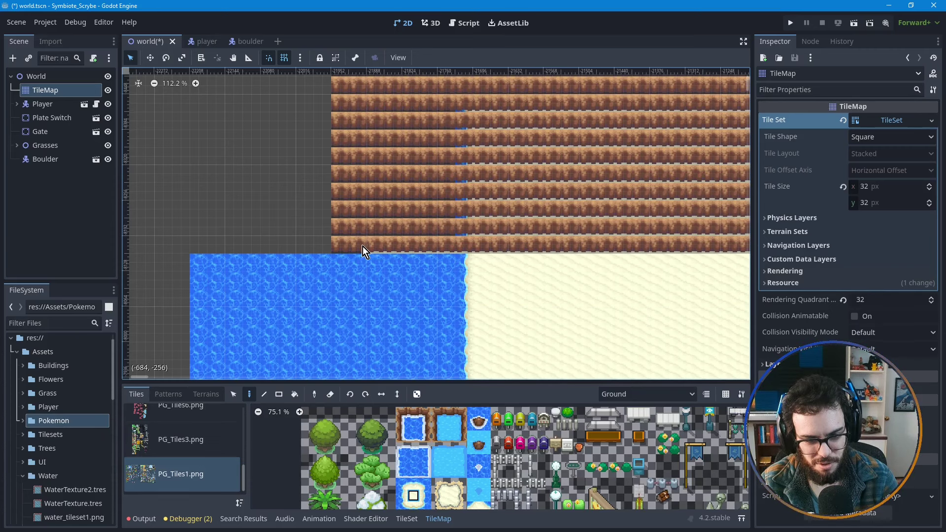
left_click_drag(330, 247, 264, 247)
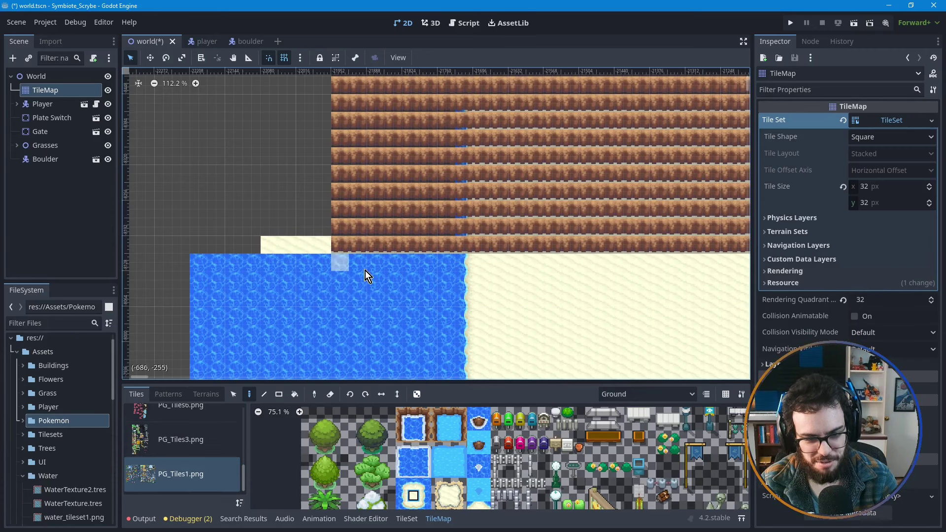
scroll(370, 274, "down", 3)
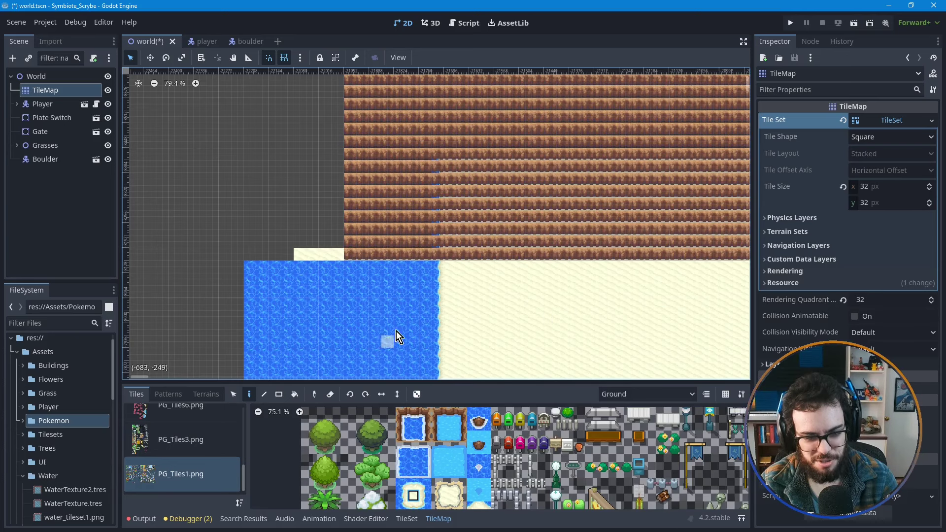
middle_click_drag(396, 331, 347, 295)
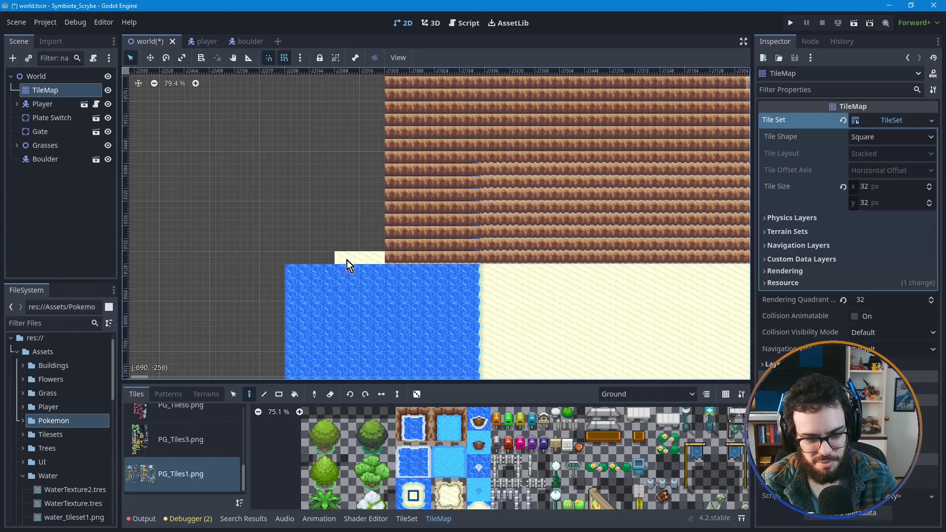
left_click_drag(322, 258, 294, 259)
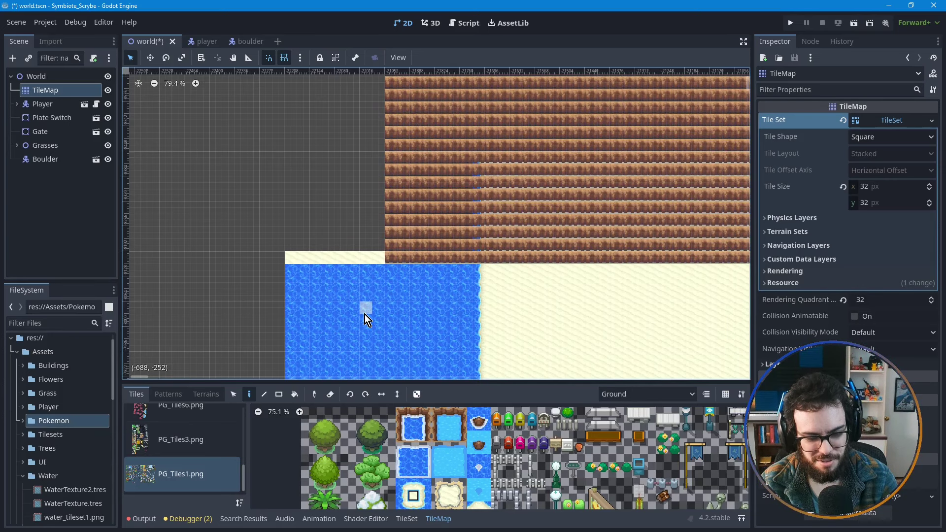
- Open the PG_Tiles2.png tile sheet and select the light brown rock plateau's centre tile
scroll(386, 280, "down", 1)
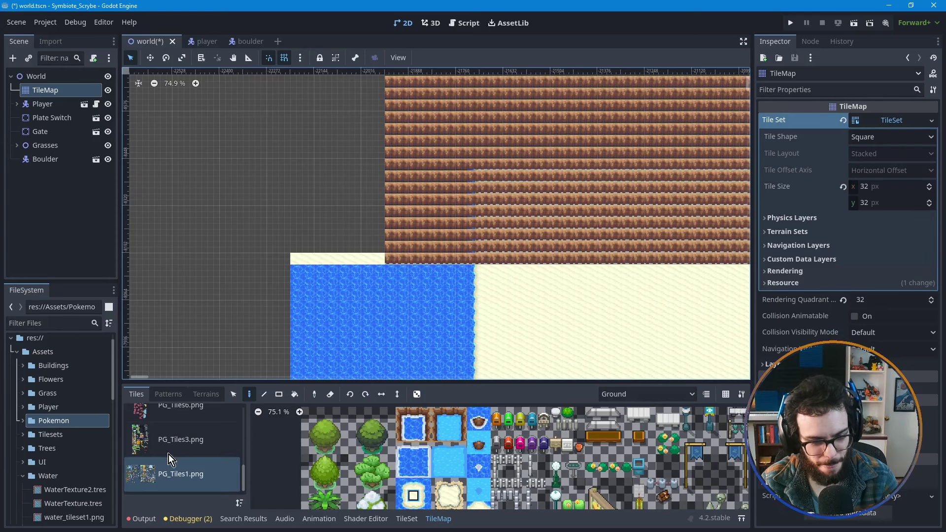
left_click(178, 439)
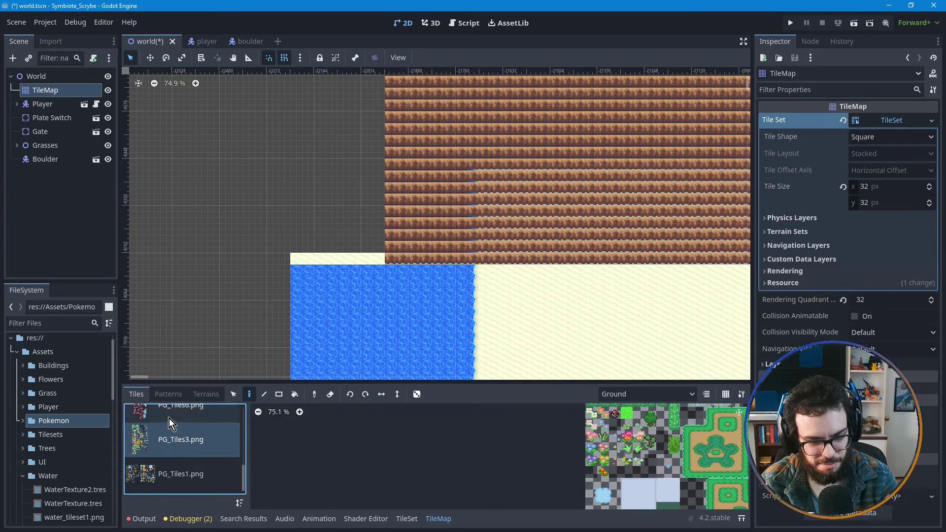
scroll(171, 422, "up", 5)
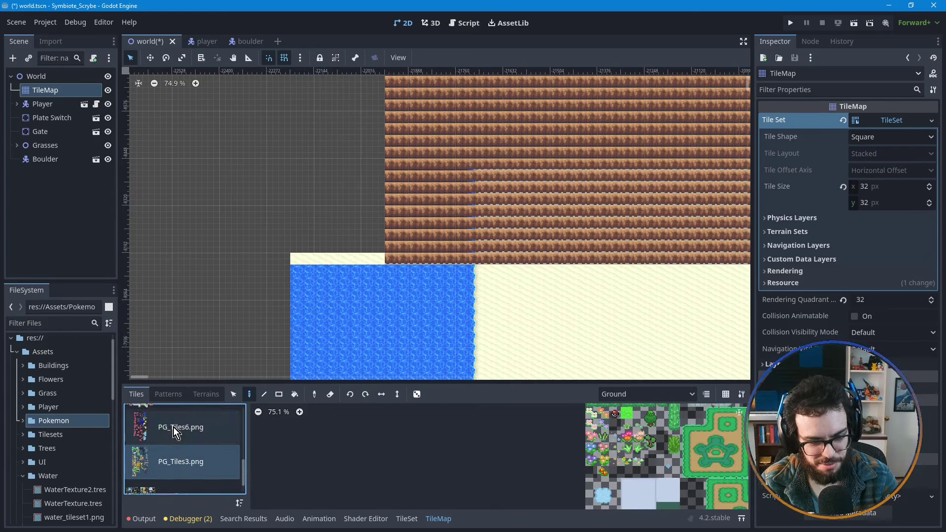
left_click(187, 456)
scroll(583, 438, "up", 4)
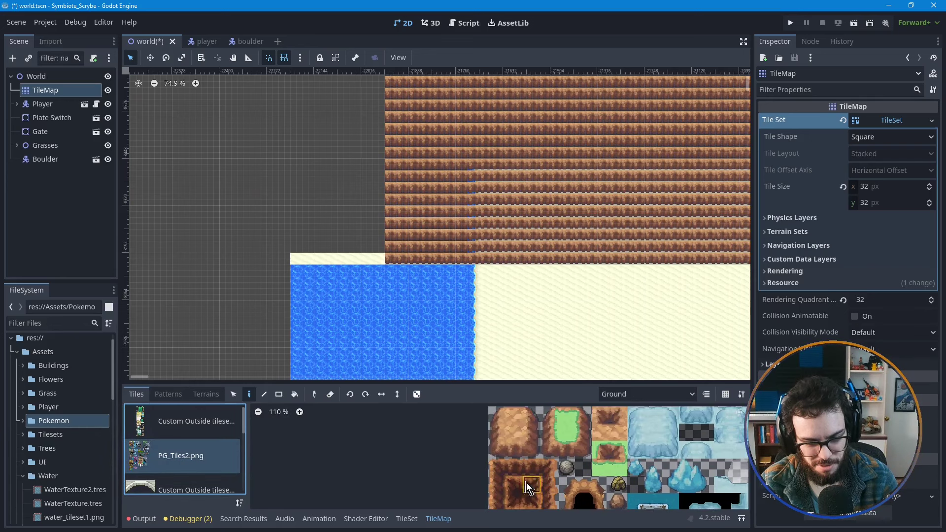
scroll(526, 483, "down", 2)
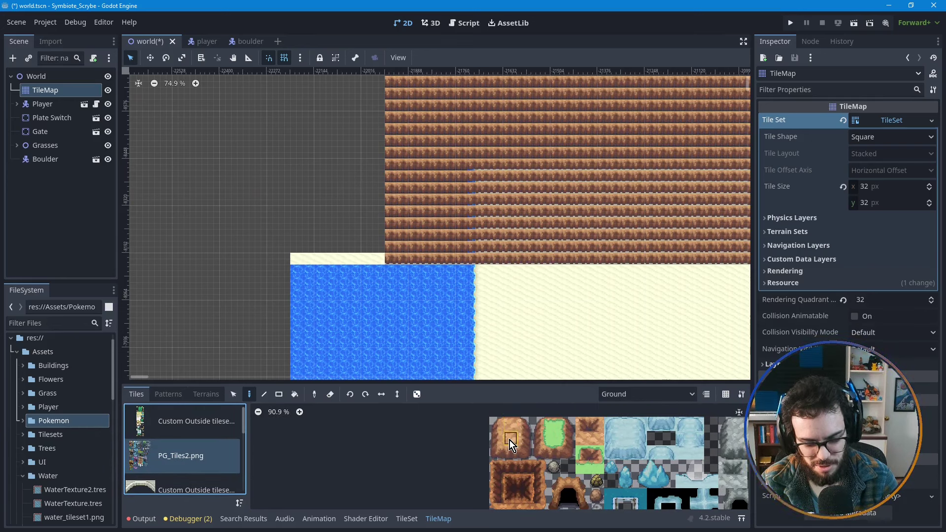
left_click(510, 439)
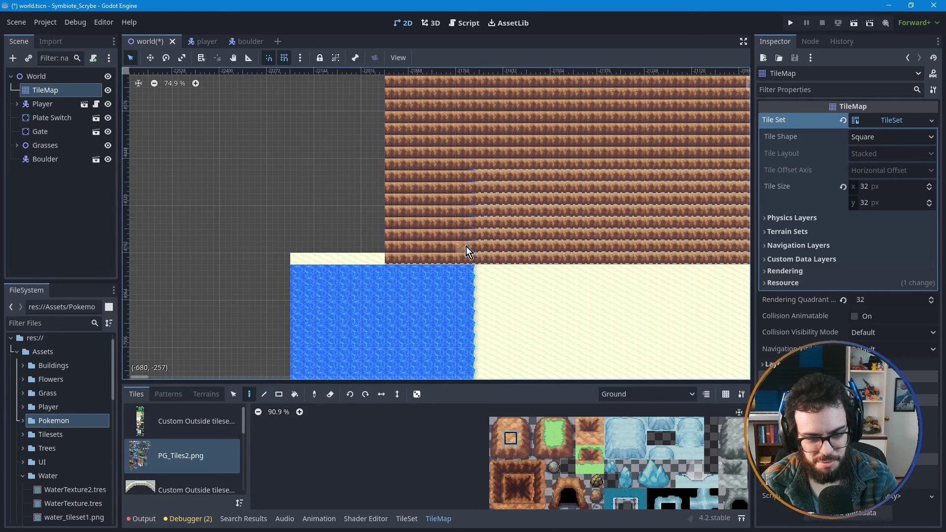
- Fill a brown rock area about 12 tiles high above the sand strip, from its western end to well behind the cliff rows
scroll(468, 245, "up", 1)
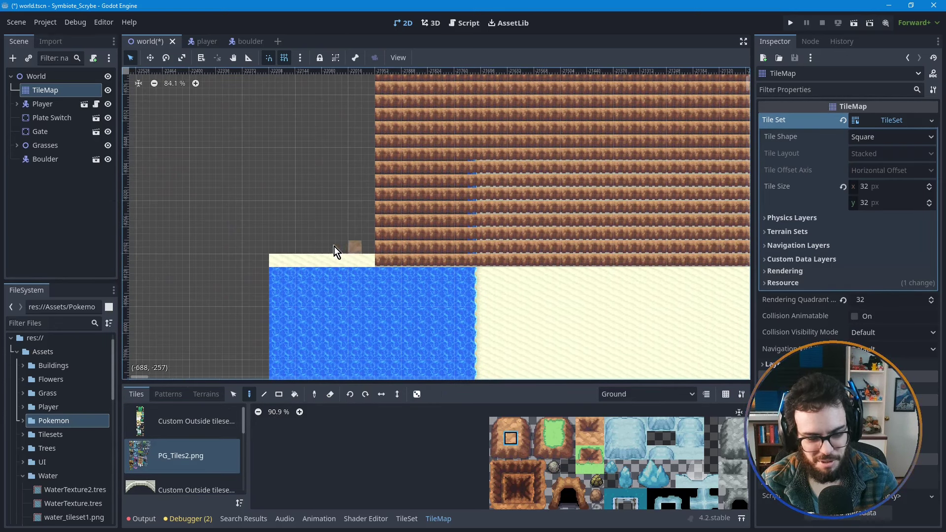
left_click_drag(277, 248, 520, 253)
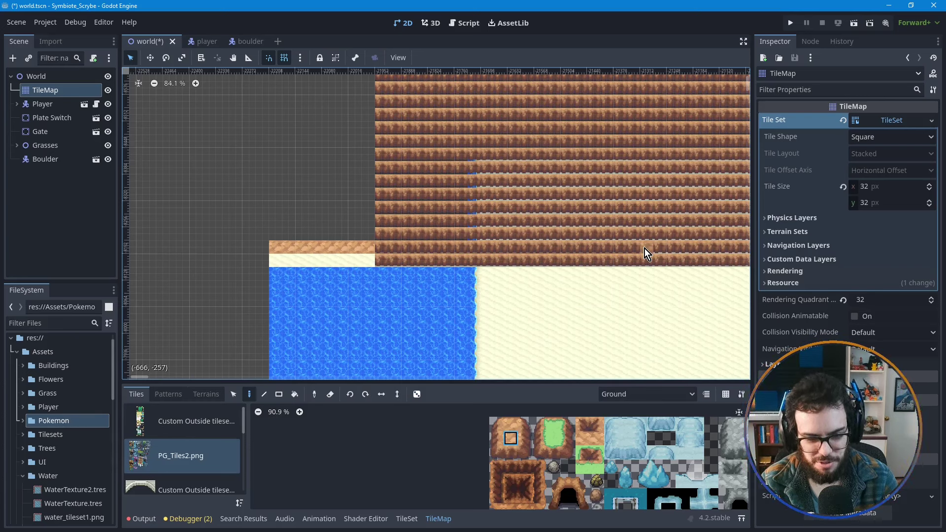
mouse_move(644, 249)
left_mouse_down("ctrl+shift")
mouse_move(436, 131)
mouse_move(320, 96)
mouse_move(276, 98)
left_mouse_up("ctrl+shift")
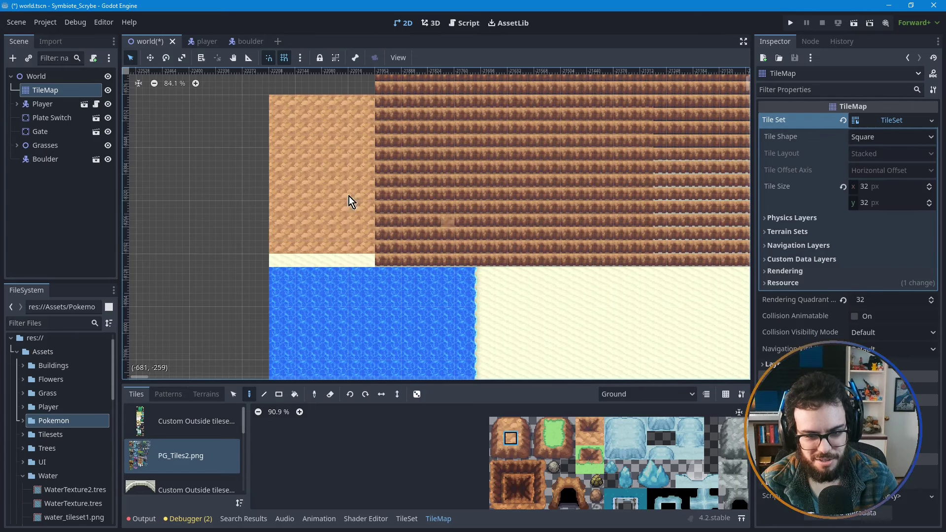
- Extend the brown rock ground northward at the same width, reaching behind the cliff rows to just below their uppermost row
scroll(457, 247, "down", 2)
scroll(457, 247, "down", 1)
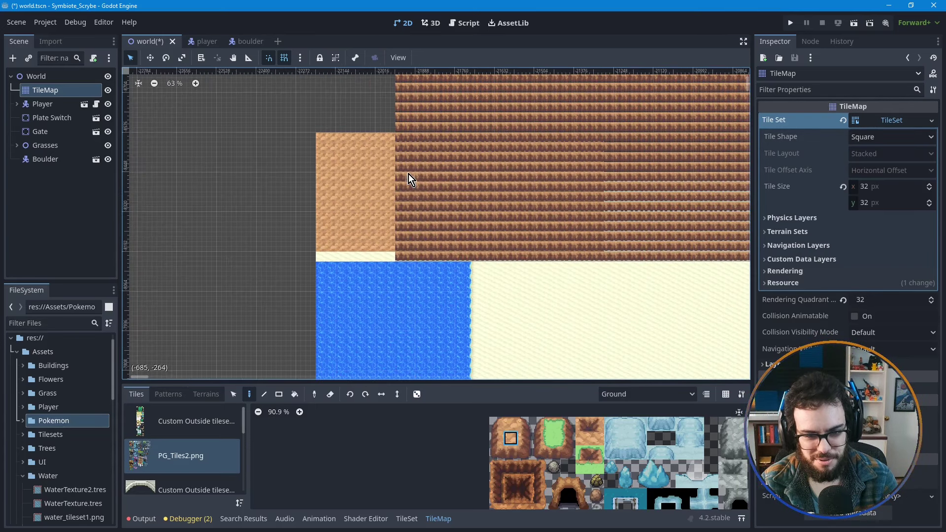
middle_click_drag(410, 179, 418, 247)
middle_click_drag(321, 213, 325, 306)
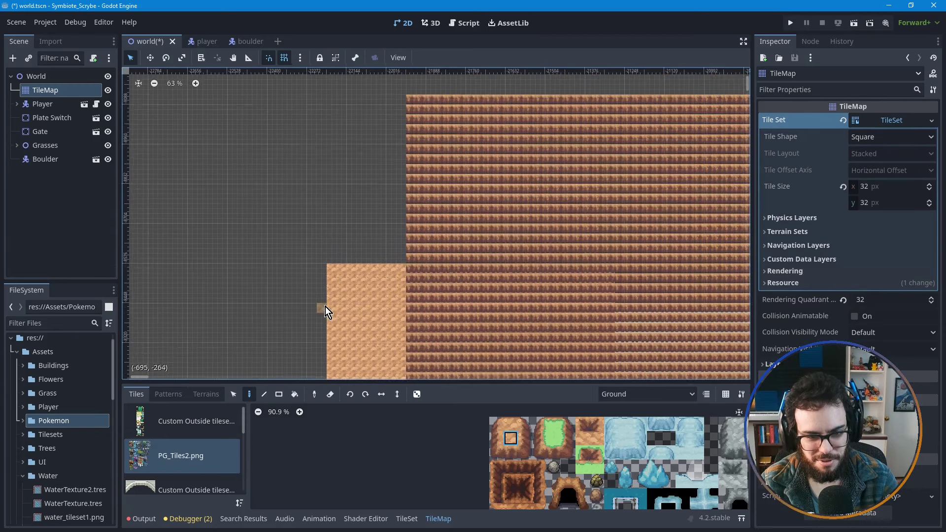
mouse_move(328, 274)
left_mouse_down("ctrl+shift")
mouse_move(456, 140)
mouse_move(563, 112)
mouse_move(613, 114)
left_mouse_up("ctrl+shift")
middle_click_drag(459, 286, 478, 180)
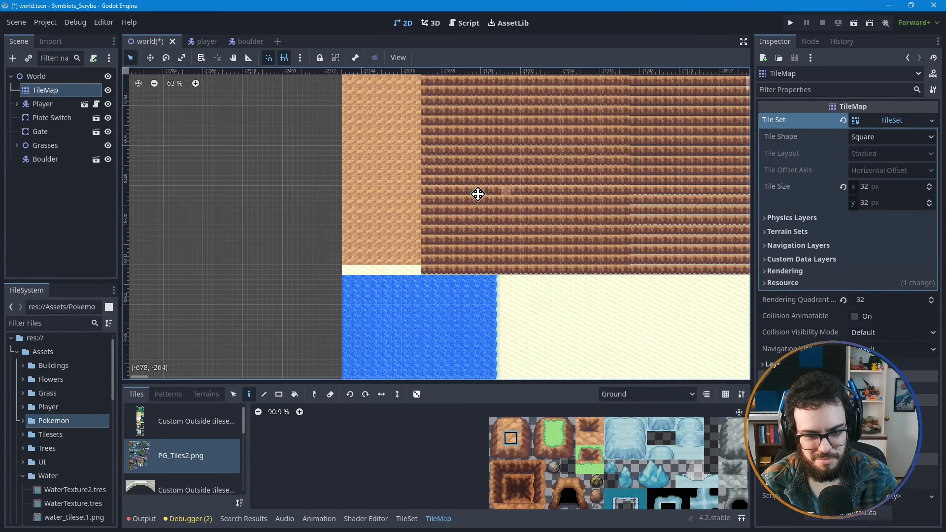
middle_click_drag(537, 181, 450, 196)
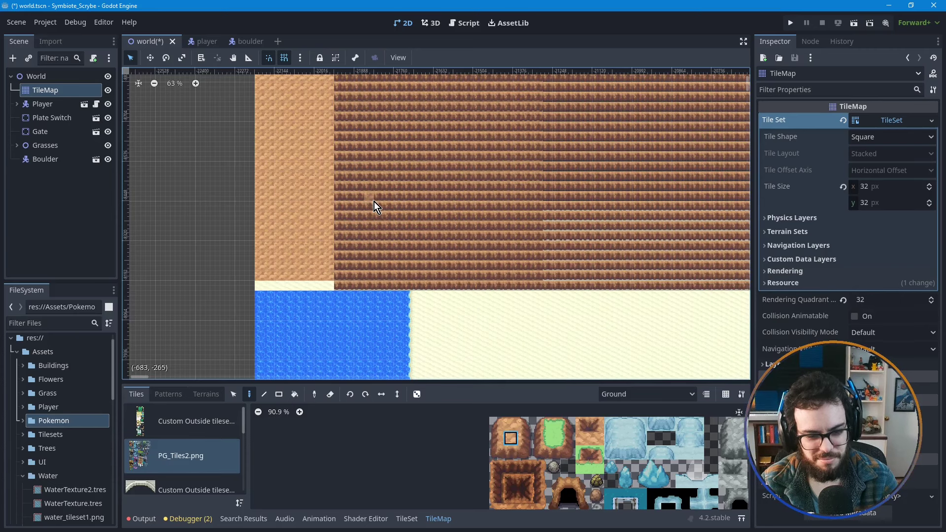
- Extend the brown rock ground one row north, level with the uppermost cliff row, and select the light brown plateau's lower-left corner tile
middle_click_drag(374, 202, 397, 298)
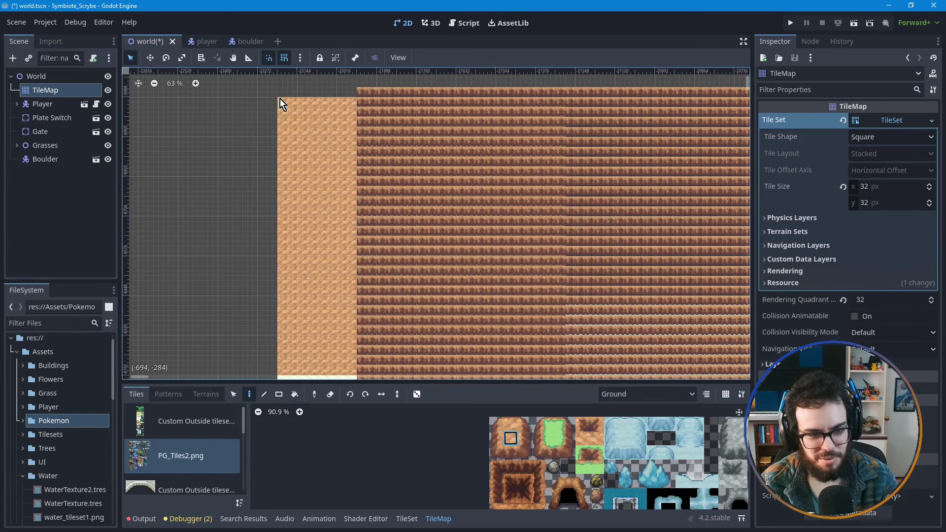
left_click_drag(280, 97, 561, 94, "ctrl+shift")
middle_click_drag(481, 297, 478, 213)
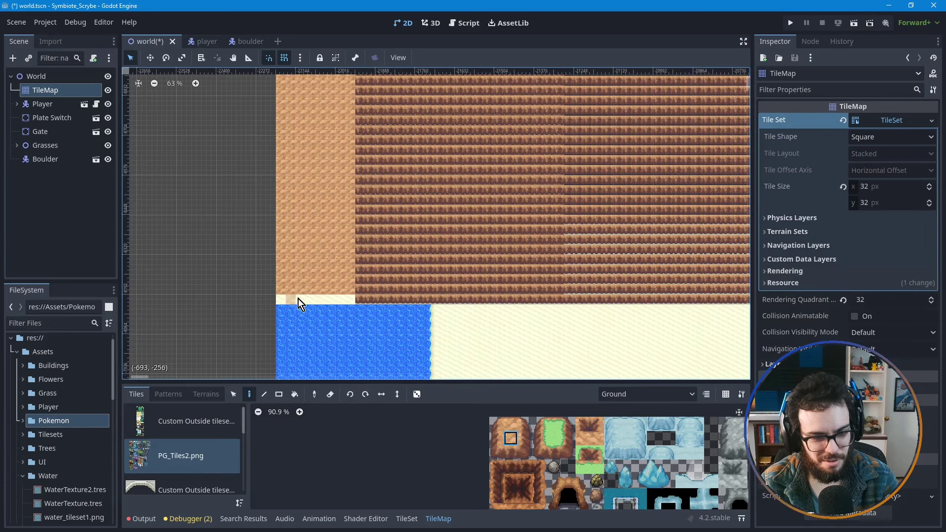
middle_click_drag(388, 176, 379, 259)
scroll(380, 261, "down", 1)
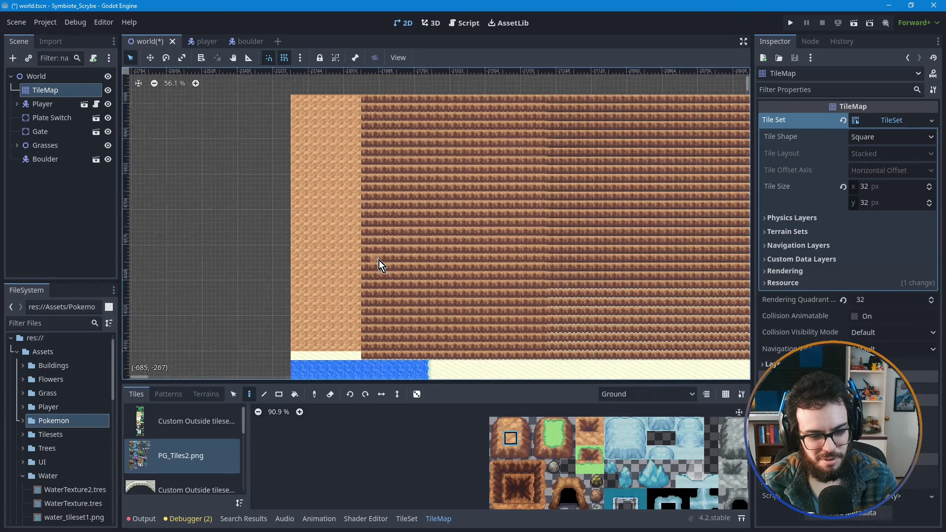
left_click(497, 452)
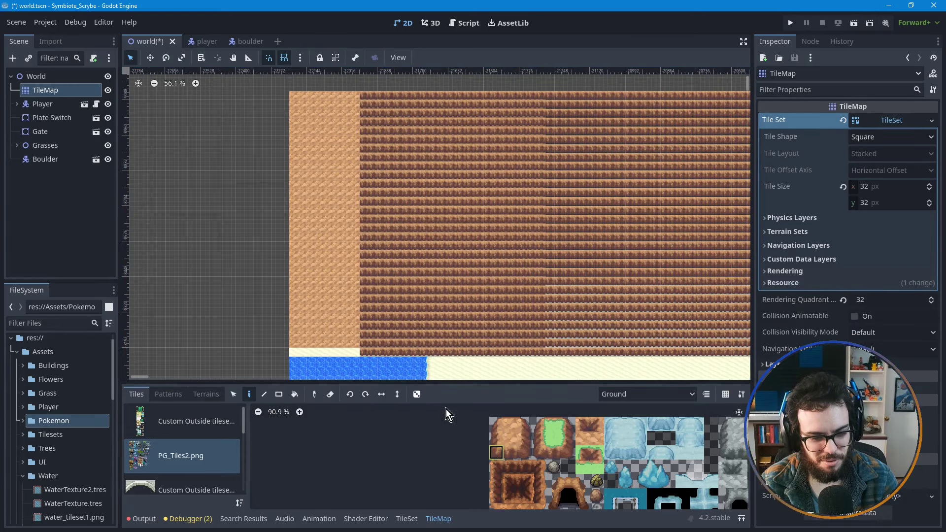
- Try a diagonal of corner tiles on the Ground layer from the sand strip's western end up to the cliff rows' ends
scroll(291, 345, "up", 2)
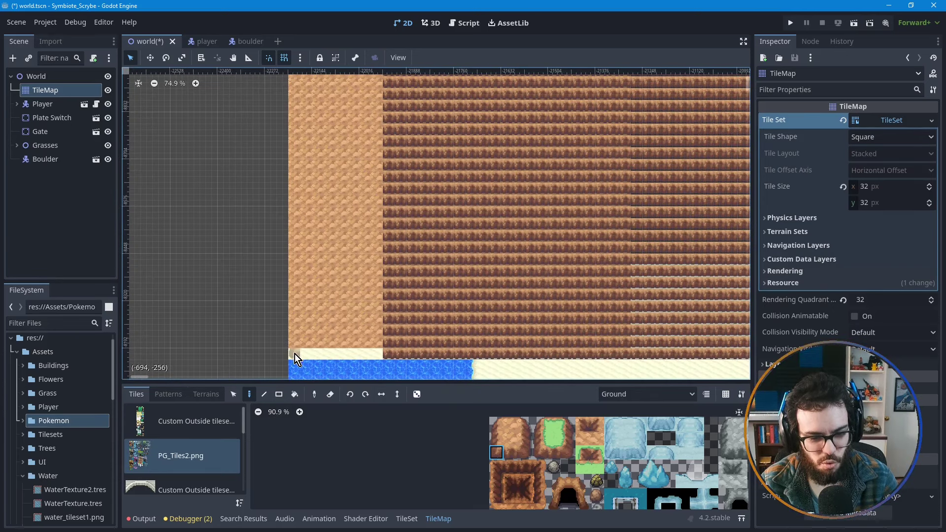
left_click(295, 354)
left_click(318, 331)
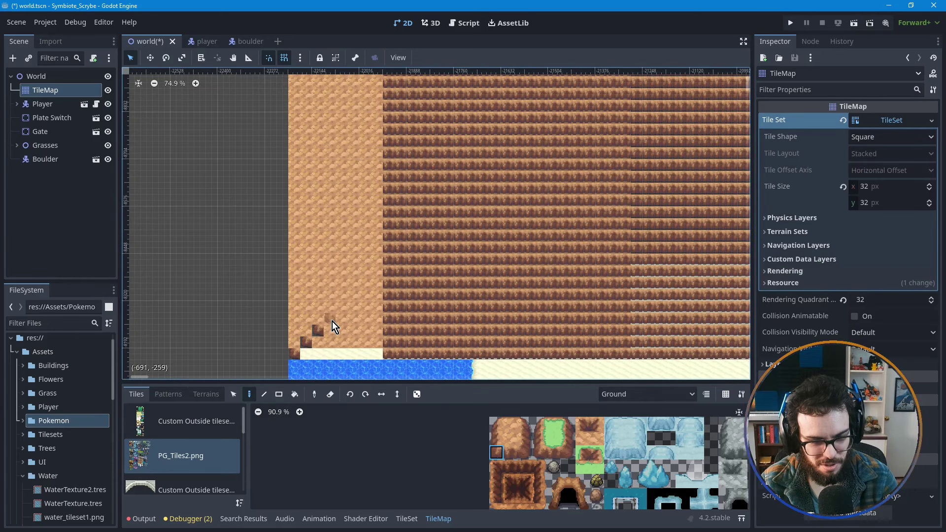
left_click(330, 320)
left_click(342, 309)
left_click(354, 296)
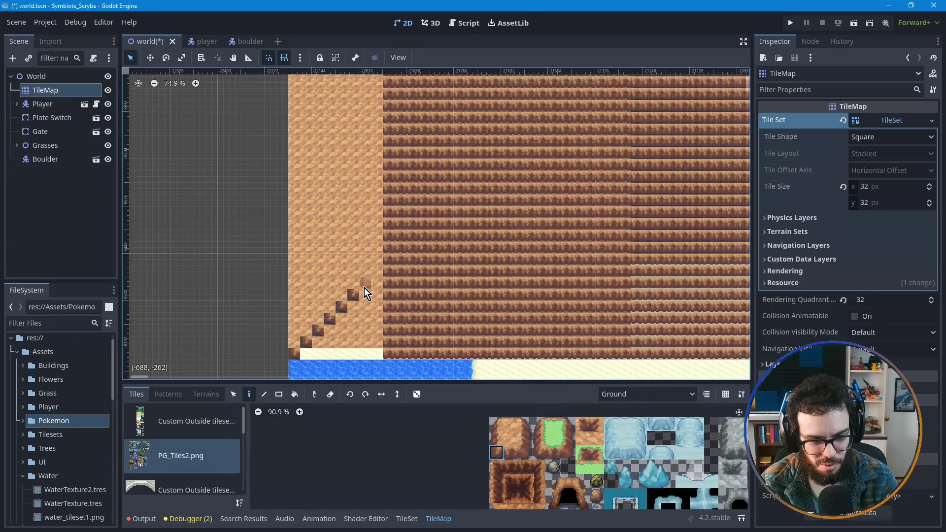
left_click(365, 285)
left_click(377, 274)
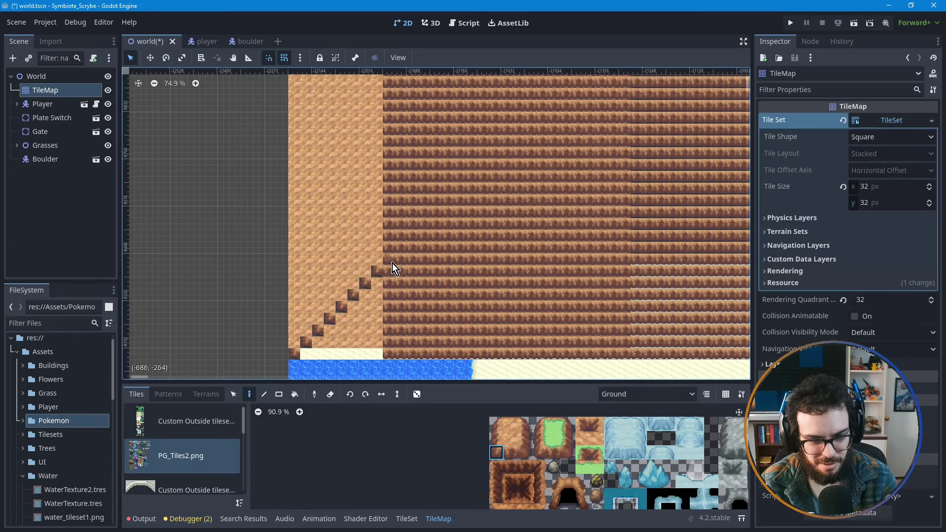
scroll(392, 263, "down", 1)
- Undo the diagonal of corner tiles painted on the Ground layer
left_click(330, 394)
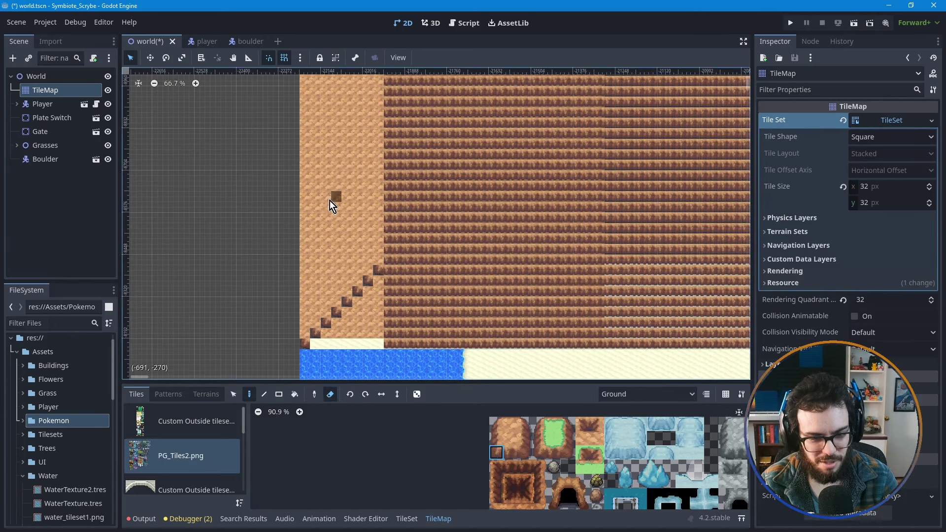
scroll(329, 200, "up", 2)
left_click(646, 397)
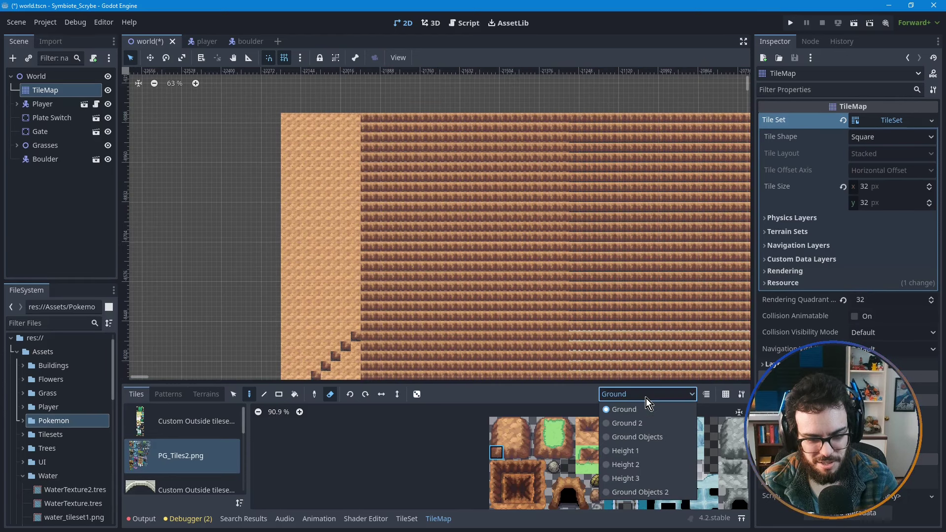
left_click(416, 317)
middle_click_drag(416, 319, 438, 263)
key("ctrl+z")
key("ctrl+z")
key("ctrl+z")
key("ctrl+z")
key("ctrl+z")
key("ctrl+z")
key("ctrl+z")
key("ctrl+z")
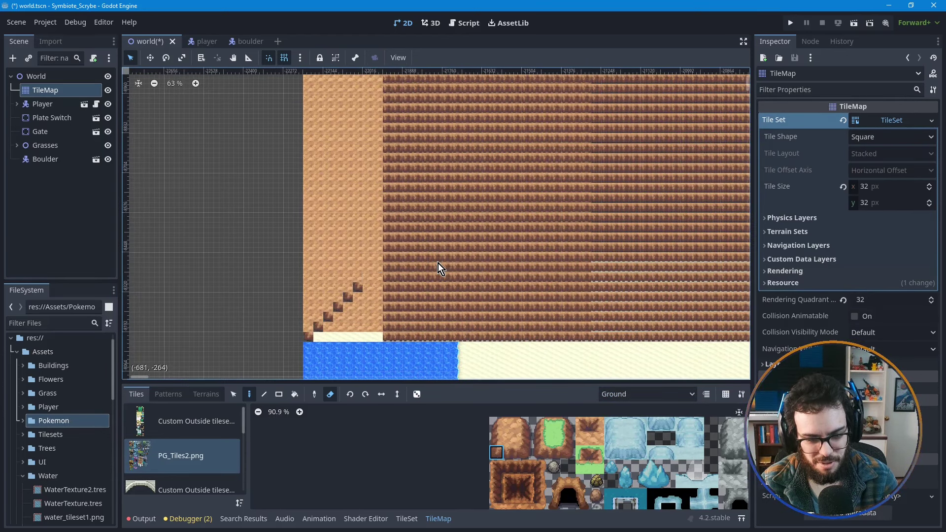
key("ctrl+z")
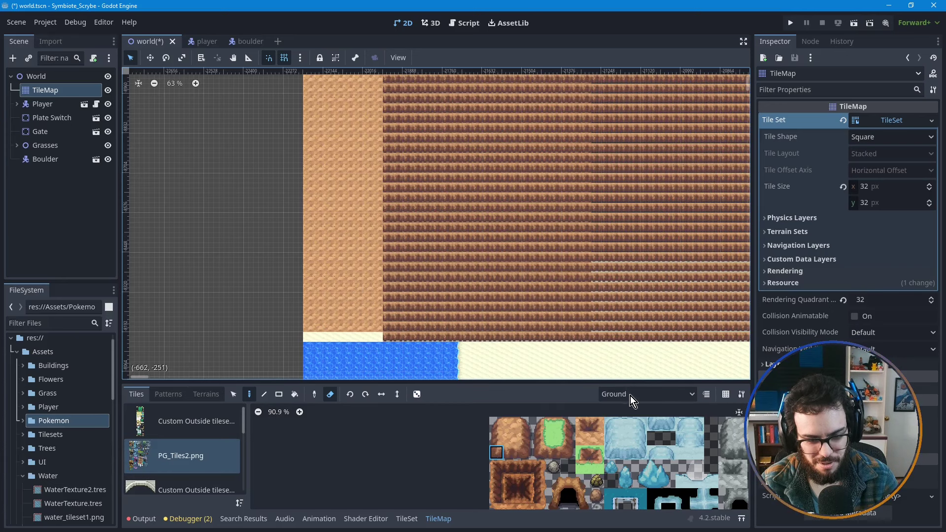
- On the Ground 2 layer, erase about 13 tiles from the western end of every cliff row except the lowest
left_click(631, 395)
left_click(631, 424)
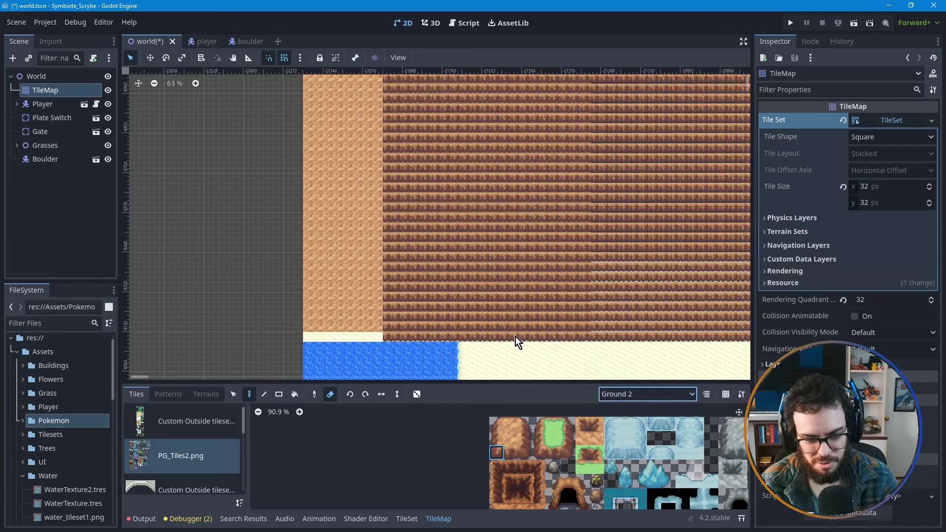
scroll(426, 265, "down", 1)
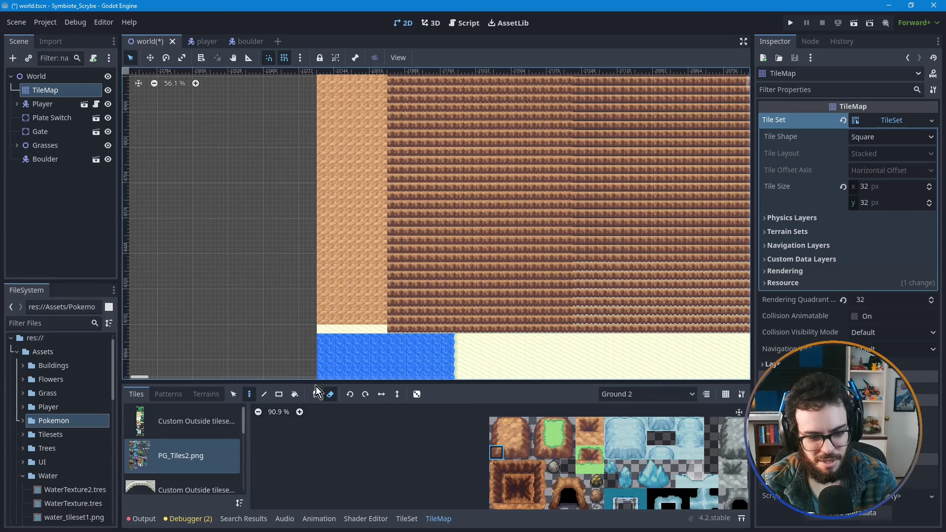
middle_click_drag(387, 292, 362, 337)
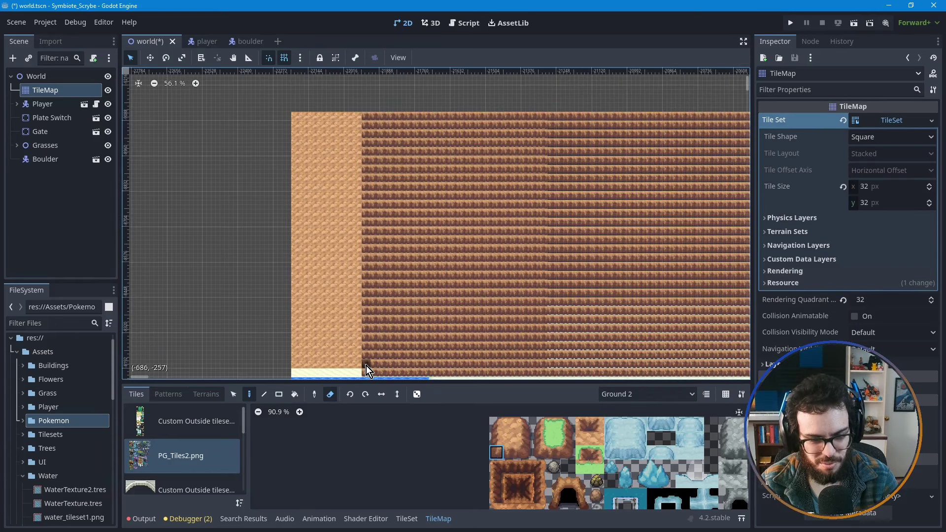
mouse_move(365, 366)
left_mouse_down("ctrl+shift")
mouse_move(431, 158)
mouse_move(473, 120)
left_mouse_up("ctrl+shift")
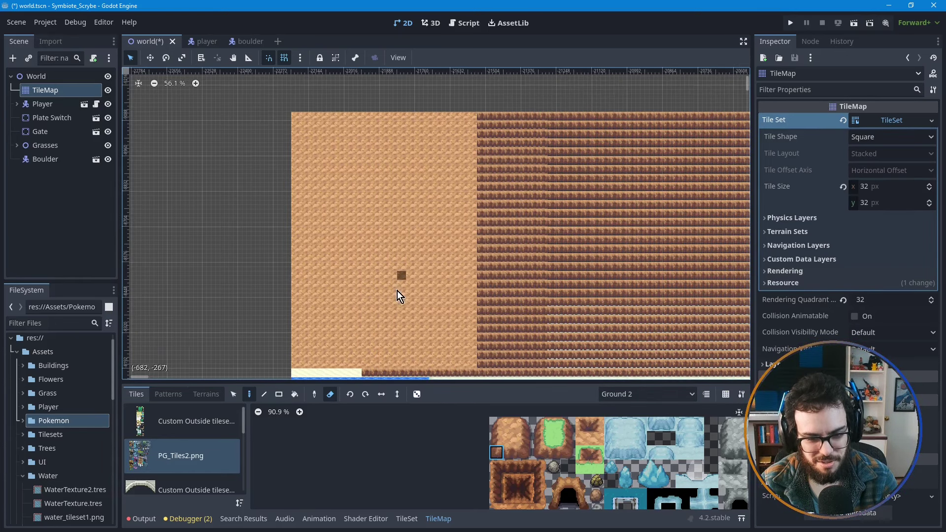
middle_click_drag(398, 292, 394, 269)
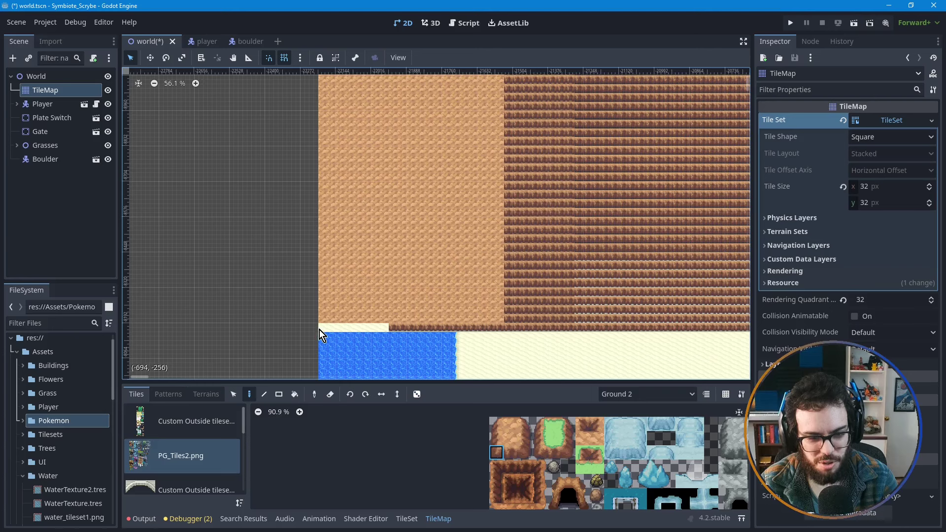
- Draw a diagonal line of corner tiles from the sand strip's western end to the uppermost cliff row, and erase the cliff tiles west of it
left_click(264, 394)
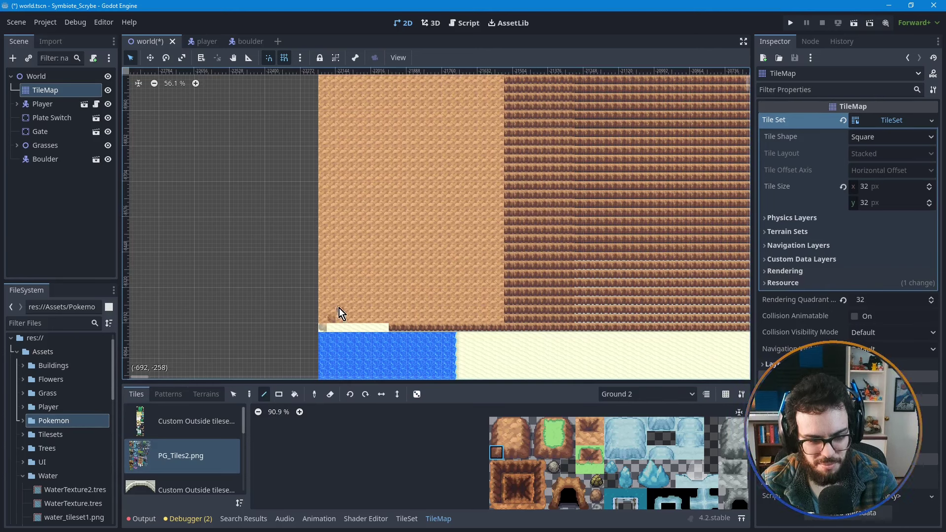
left_click_drag(340, 308, 498, 156)
middle_click_drag(486, 145, 402, 215)
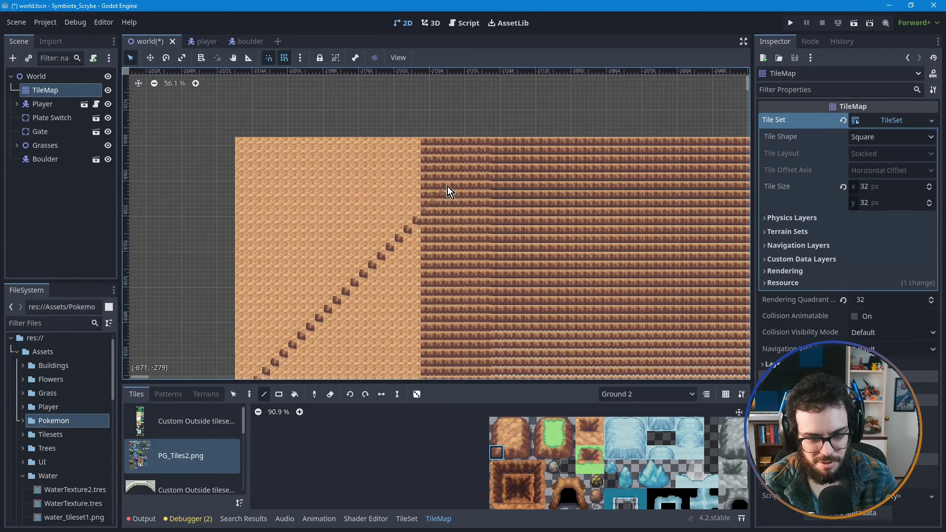
scroll(483, 153, "up", 1)
left_click_drag(483, 152, 496, 147)
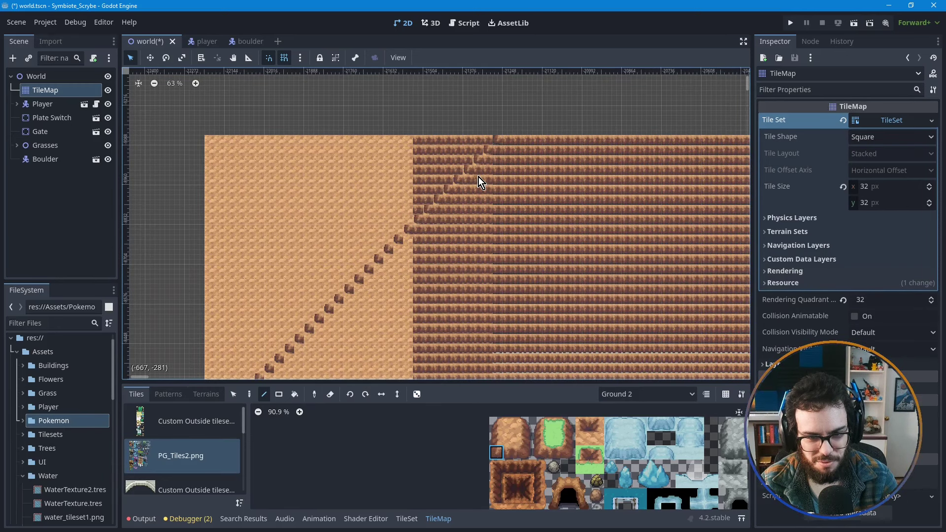
left_click(330, 395)
mouse_move(425, 193)
left_mouse_down()
mouse_move(420, 142)
mouse_move(486, 137)
mouse_move(428, 175)
mouse_move(407, 213)
mouse_move(470, 150)
mouse_move(459, 148)
mouse_move(467, 140)
mouse_move(412, 175)
mouse_move(458, 150)
mouse_move(425, 182)
left_mouse_up()
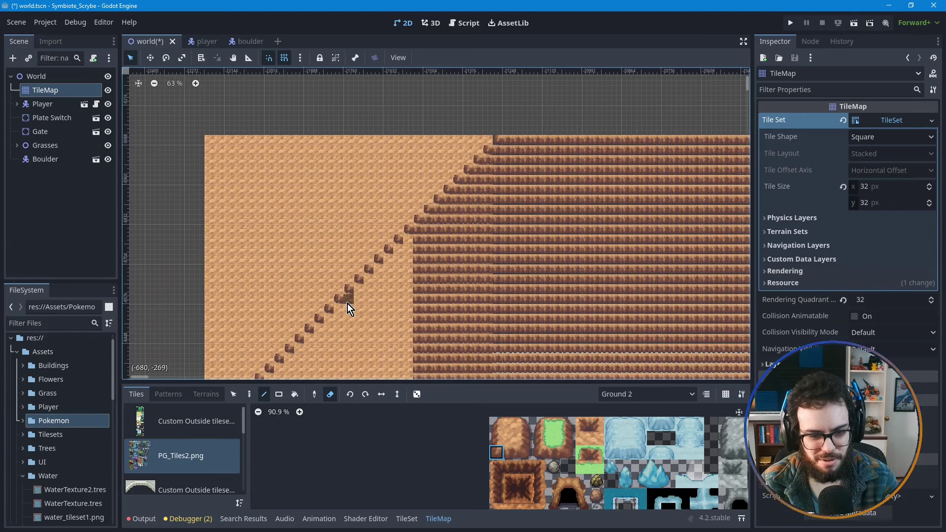
- Paint the plateau's left-edge tile up from the diagonal, filling the nine westernmost columns to the top row and a short band beside the other corners
left_click(496, 439)
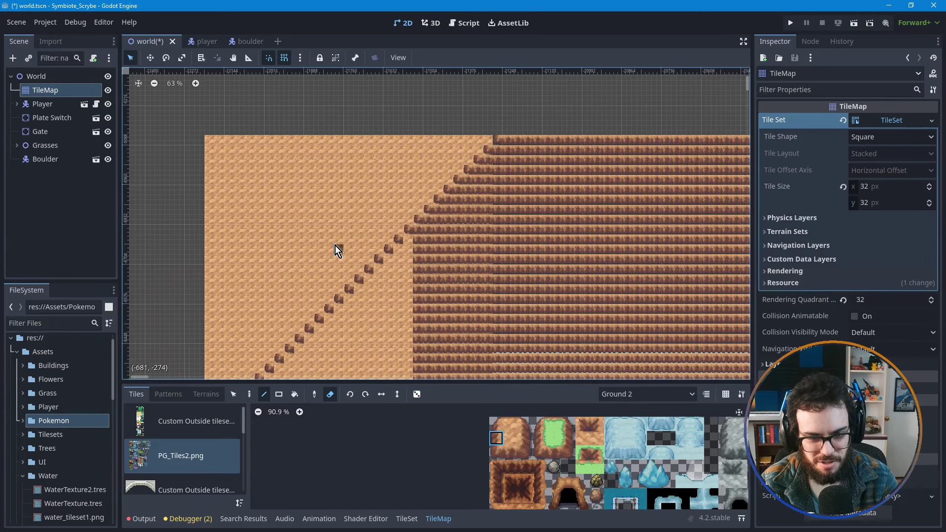
middle_click_drag(336, 245, 395, 169)
scroll(395, 182, "down", 1)
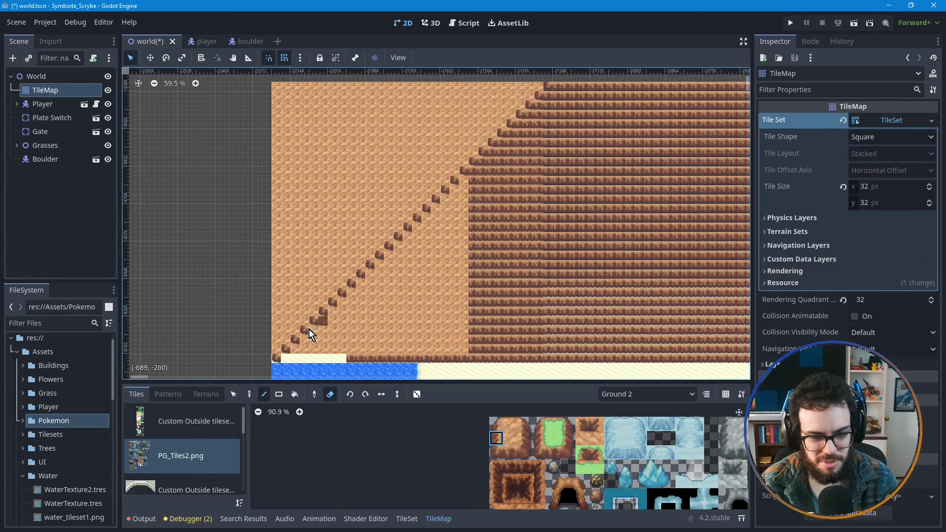
mouse_move(275, 351)
left_mouse_down()
mouse_move(407, 179)
mouse_move(540, 85)
left_mouse_up()
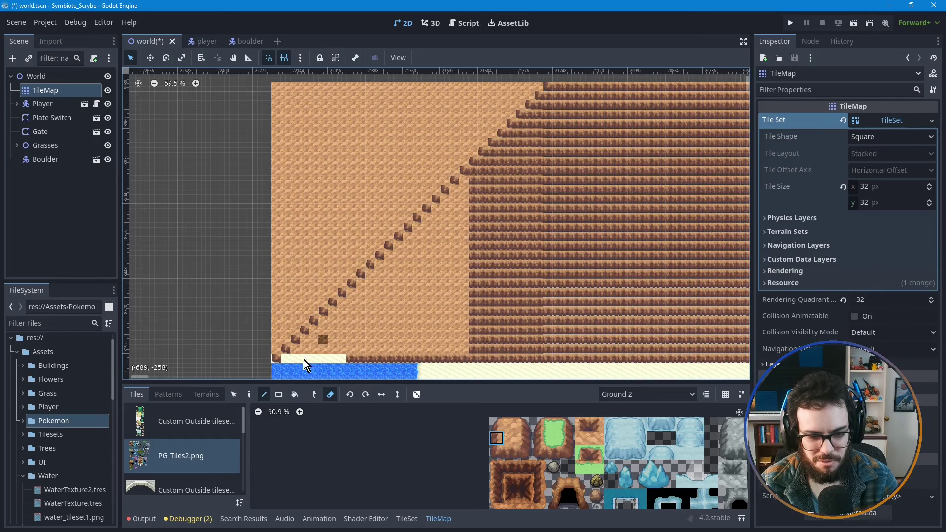
left_click(330, 395)
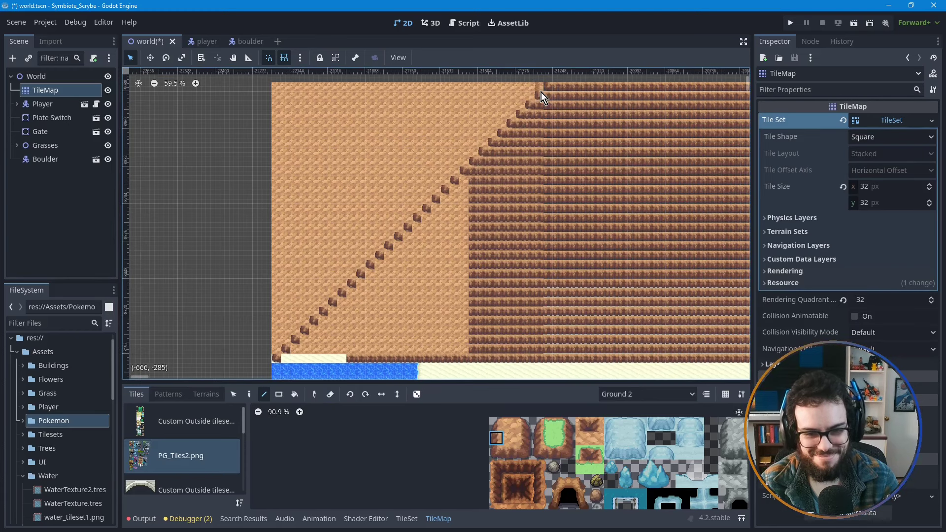
mouse_move(540, 90)
right_mouse_down()
mouse_move(416, 169)
mouse_move(272, 350)
right_mouse_up()
mouse_move(278, 338)
left_mouse_down()
mouse_move(459, 120)
mouse_move(531, 87)
mouse_move(406, 150)
mouse_move(282, 290)
mouse_move(273, 328)
mouse_move(294, 115)
mouse_move(277, 88)
mouse_move(294, 304)
left_mouse_up()
mouse_move(303, 128)
left_mouse_down()
mouse_move(291, 91)
mouse_move(305, 291)
mouse_move(315, 96)
mouse_move(325, 276)
mouse_move(330, 89)
mouse_move(342, 266)
mouse_move(349, 91)
left_mouse_up()
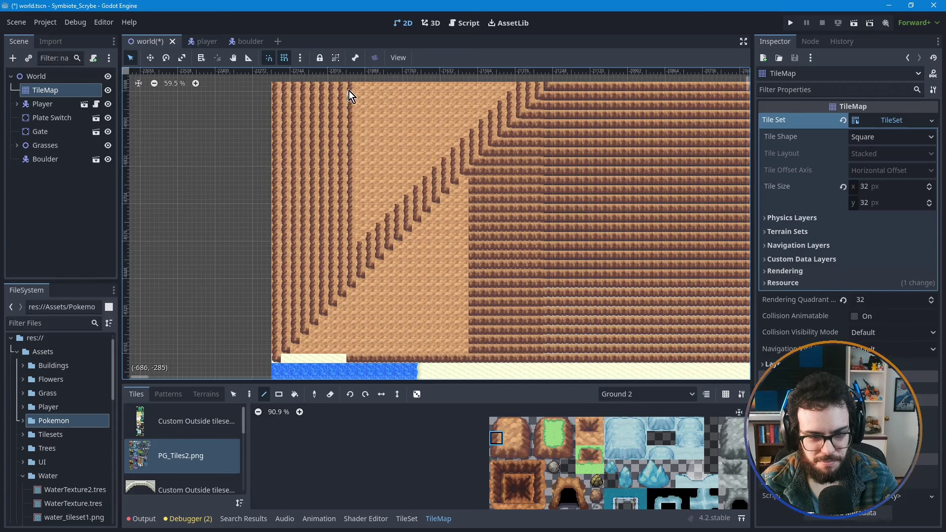
- Fill the remaining columns above the diagonal with left-edge cliff tiles up to the top row
mouse_move(360, 238)
left_mouse_down()
mouse_move(507, 85)
mouse_move(378, 193)
mouse_move(356, 234)
mouse_move(360, 218)
left_mouse_up()
left_click_drag(488, 87, 356, 203)
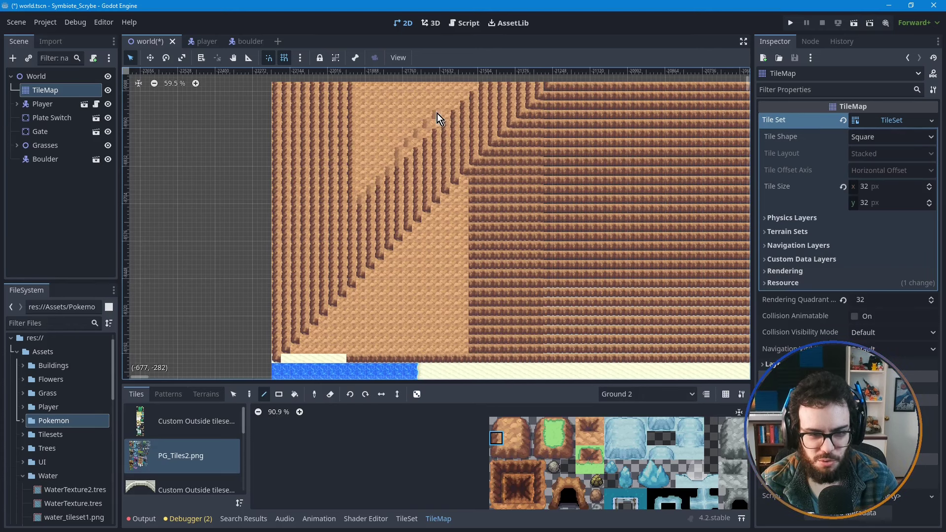
mouse_move(464, 87)
left_mouse_down()
mouse_move(363, 169)
mouse_move(358, 194)
mouse_move(454, 87)
mouse_move(359, 157)
mouse_move(357, 178)
mouse_move(439, 93)
mouse_move(366, 150)
mouse_move(359, 168)
left_mouse_up()
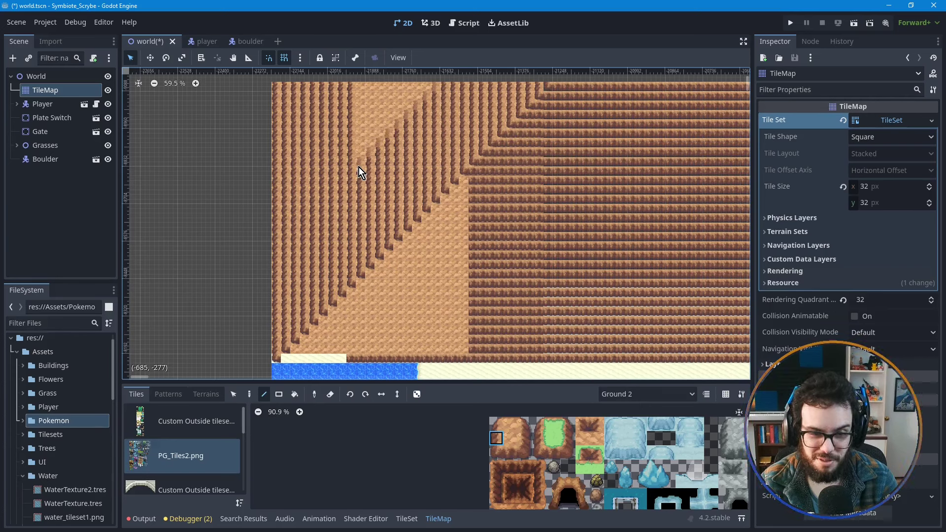
left_click_drag(403, 104, 356, 157)
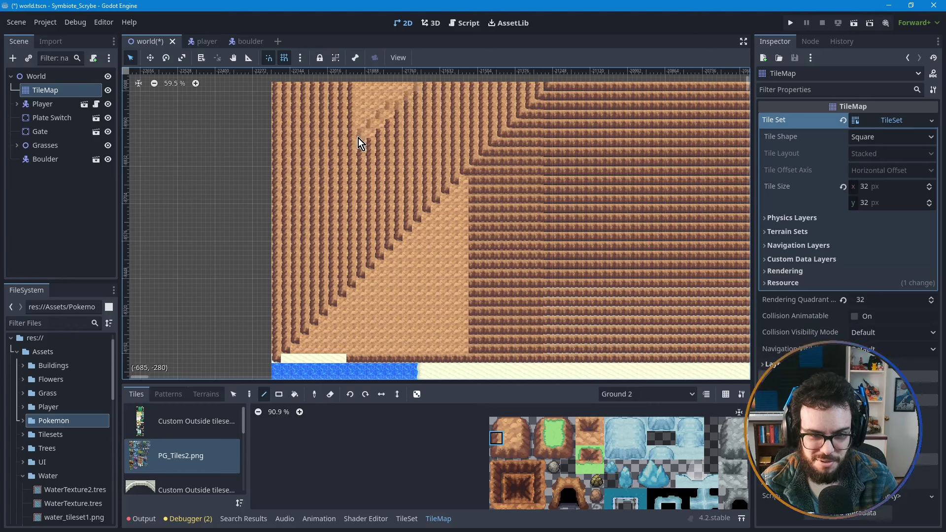
left_click_drag(409, 87, 356, 128)
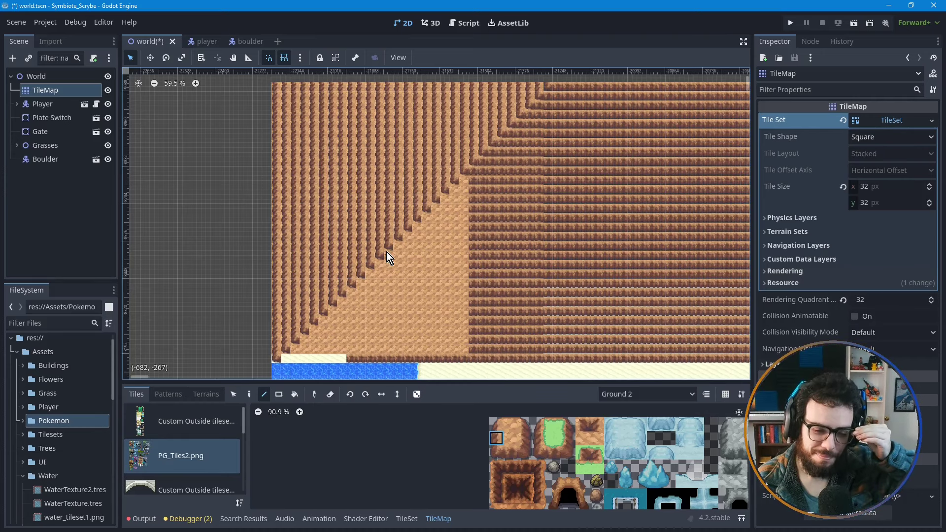
- Paint the plateau's bottom-edge tile along the lowest four rows between the diagonal corner tiles and the existing cliff rows
middle_click_drag(441, 329, 454, 284)
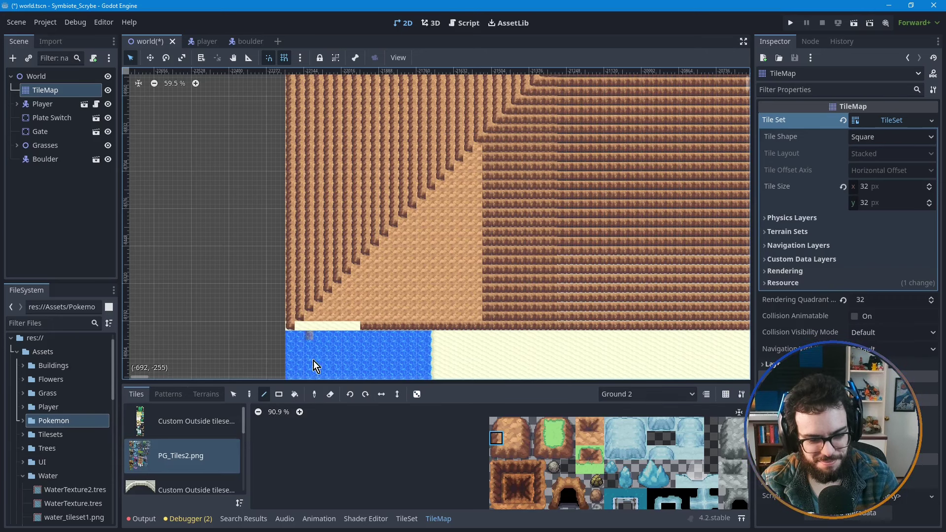
left_click(510, 449)
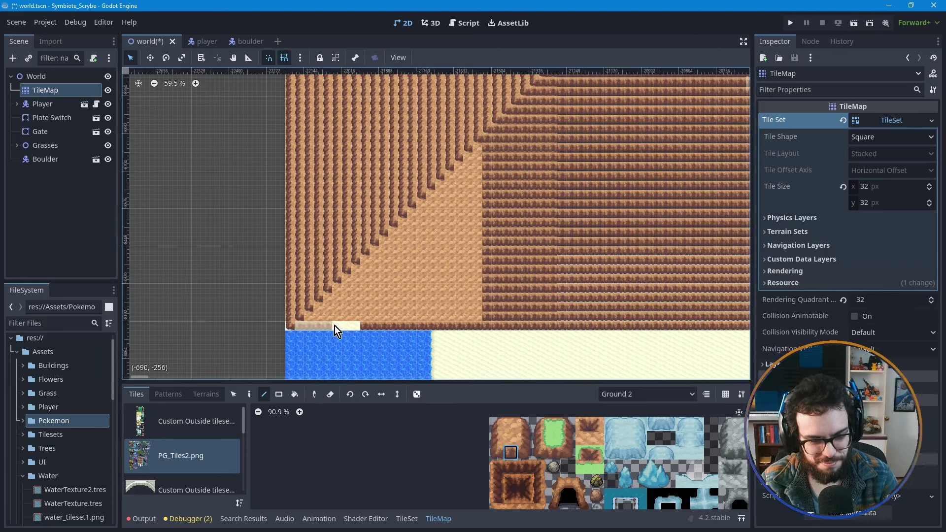
left_click_drag(335, 327, 366, 325)
left_click_drag(310, 316, 481, 316)
left_click_drag(321, 301, 419, 302)
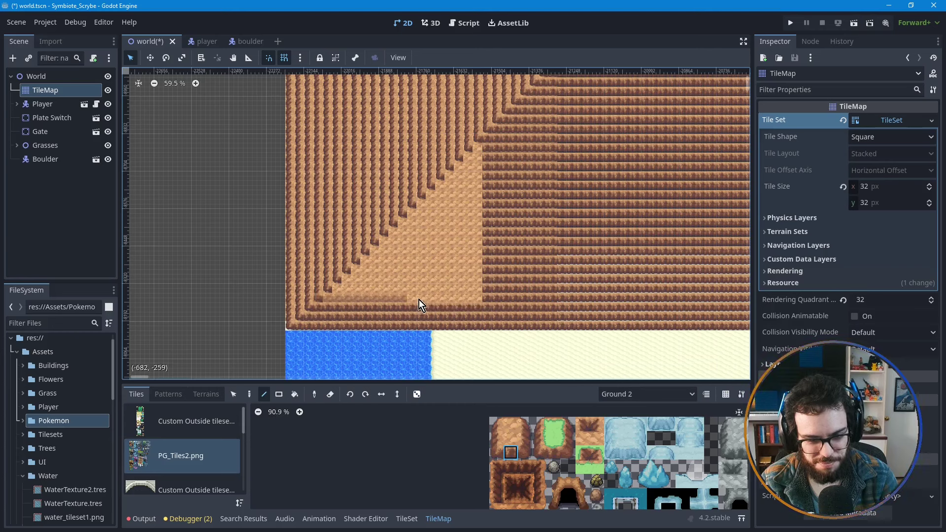
left_click_drag(477, 297, 412, 288)
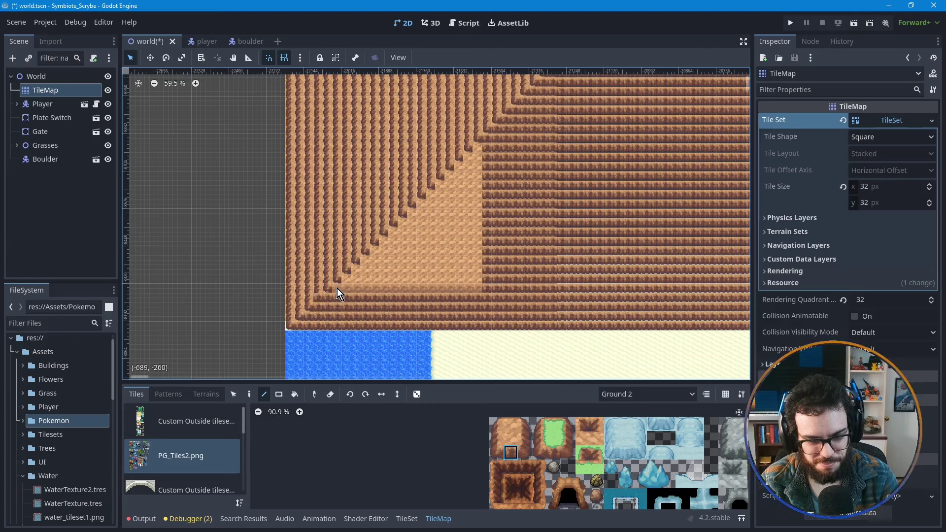
left_click_drag(337, 289, 341, 285)
key("ctrl+z")
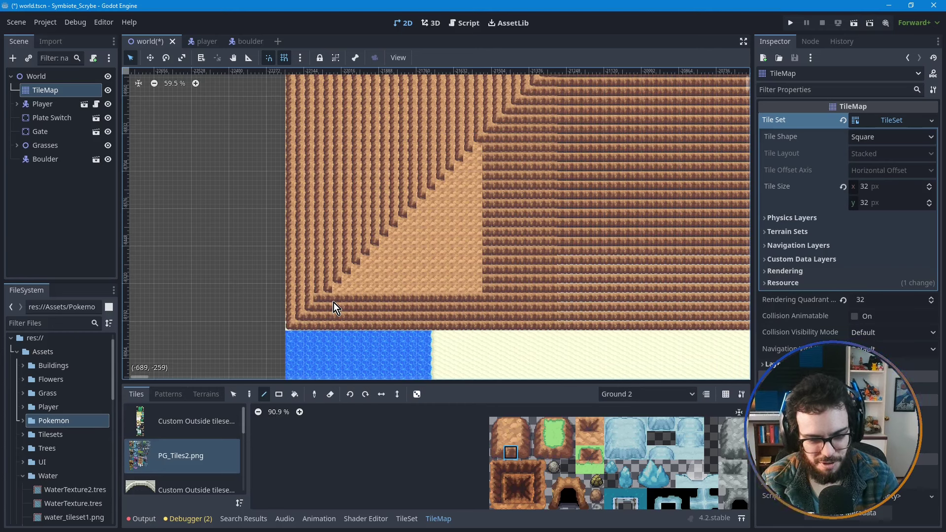
key("ctrl+z")
- Fill the rest of the bare triangle row by row with bottom-edge cliff tiles, from the diagonal to the existing cliff rows
left_click_drag(327, 301, 479, 293)
mouse_move(481, 290)
left_mouse_down()
mouse_move(343, 288)
mouse_move(479, 279)
mouse_move(358, 269)
left_mouse_up()
left_click_drag(467, 262, 478, 261)
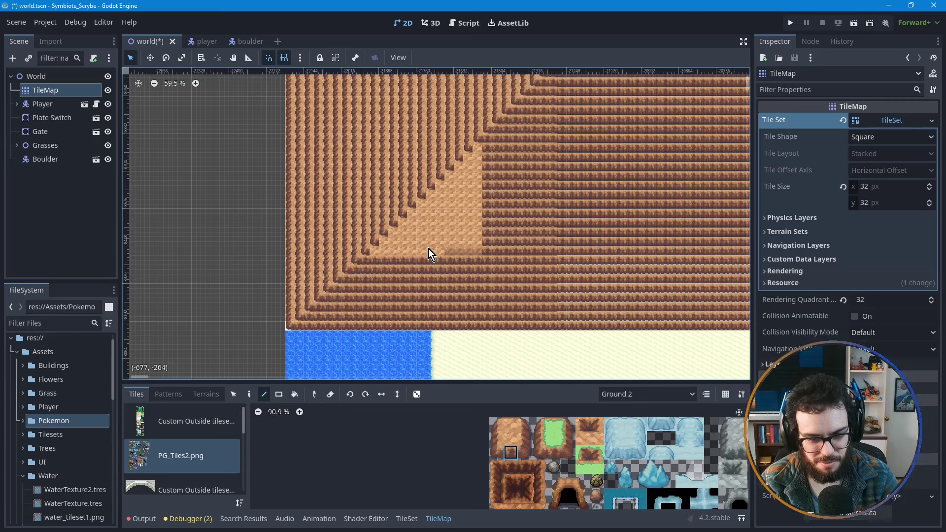
mouse_move(379, 249)
left_mouse_down()
mouse_move(481, 241)
mouse_move(394, 231)
mouse_move(476, 222)
mouse_move(417, 204)
left_mouse_up()
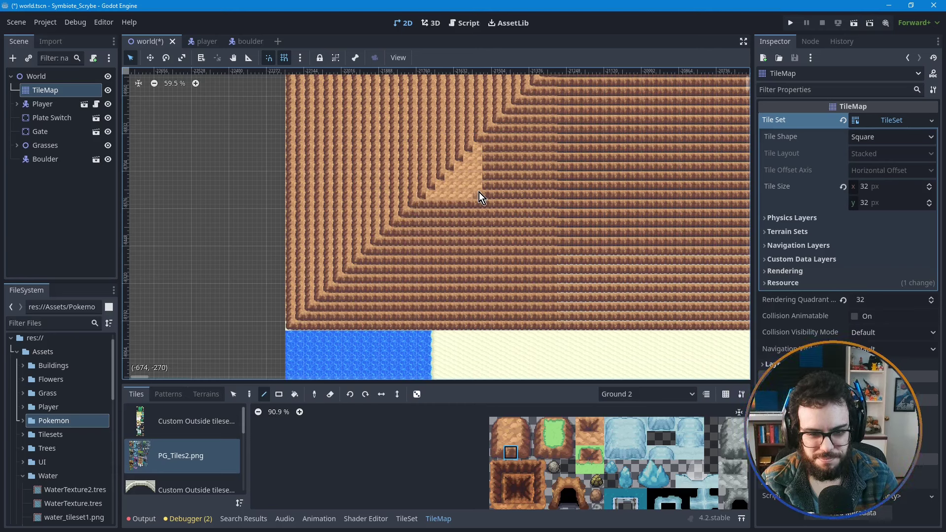
right_click(437, 192)
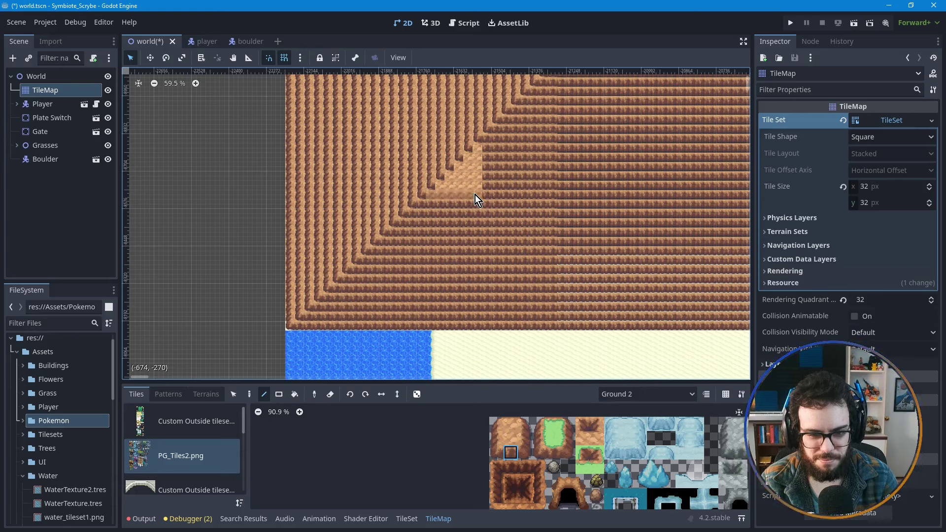
mouse_move(475, 194)
left_mouse_down()
mouse_move(441, 184)
mouse_move(479, 174)
mouse_move(477, 164)
mouse_move(453, 164)
mouse_move(478, 164)
mouse_move(462, 165)
mouse_move(481, 151)
left_mouse_up()
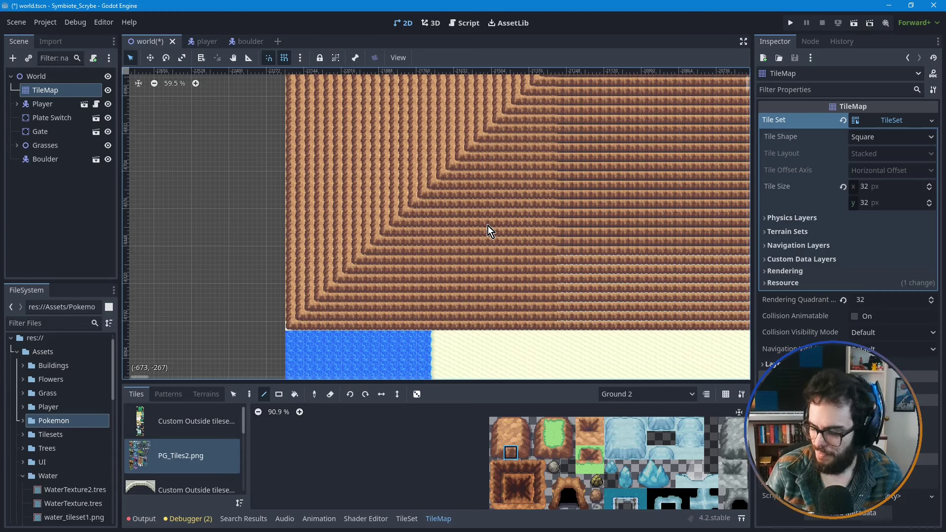
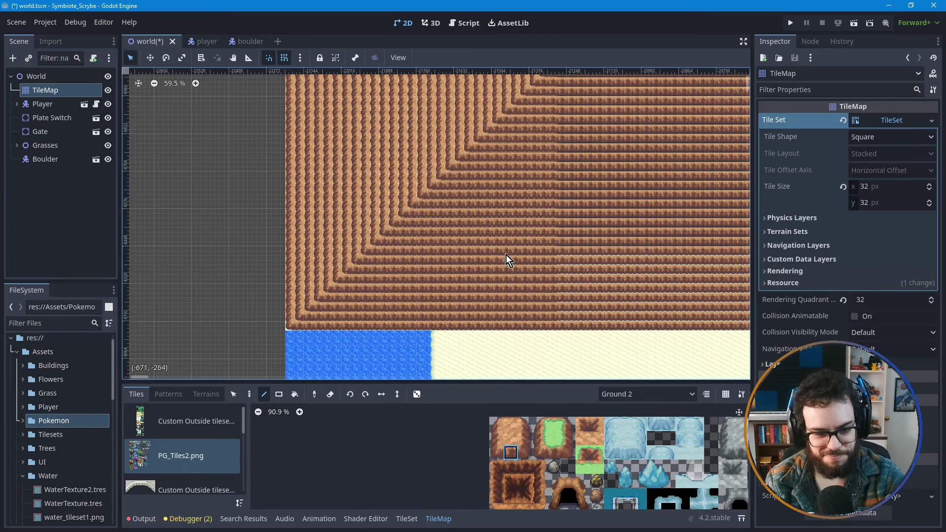
- Make Ground the active tile layer and turn on highlighting of the selected layer
scroll(494, 301, "down", 3)
middle_click_drag(655, 341, 567, 311)
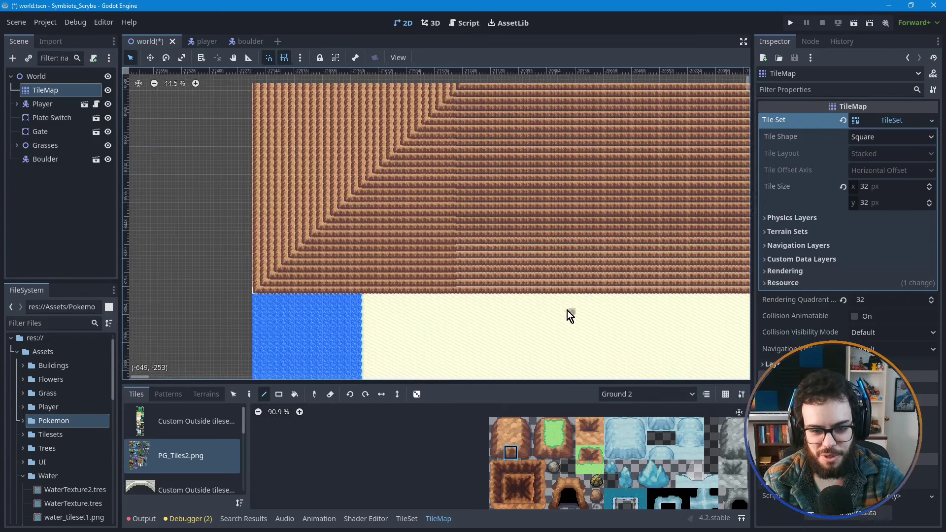
scroll(641, 327, "down", 1)
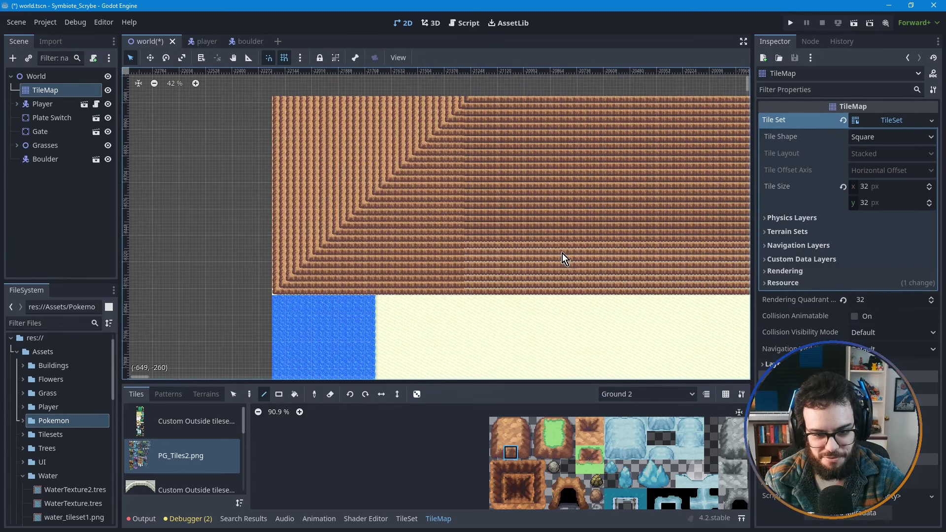
left_click(641, 392)
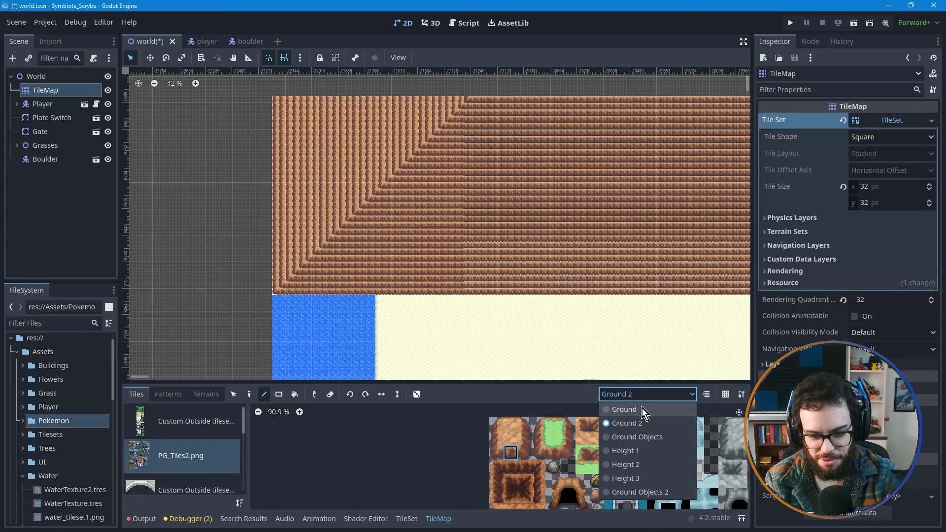
left_click(643, 409)
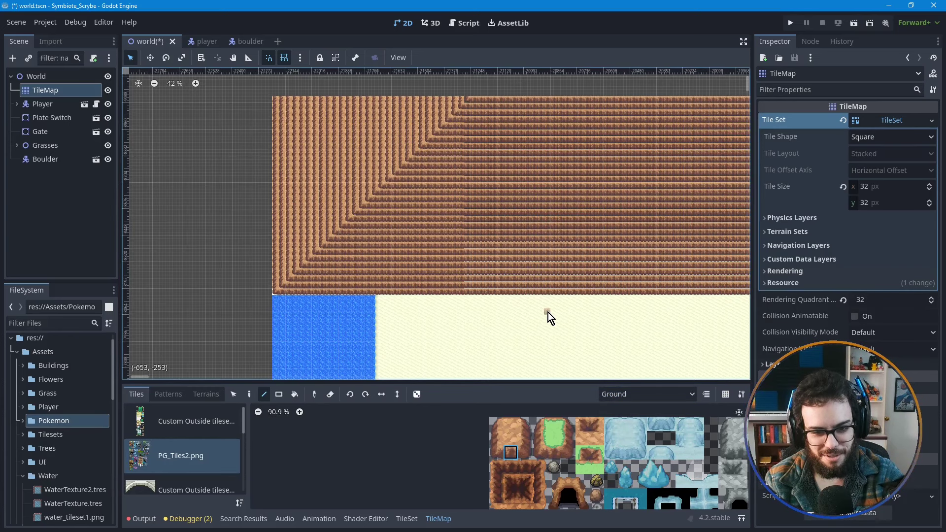
scroll(548, 313, "down", 1)
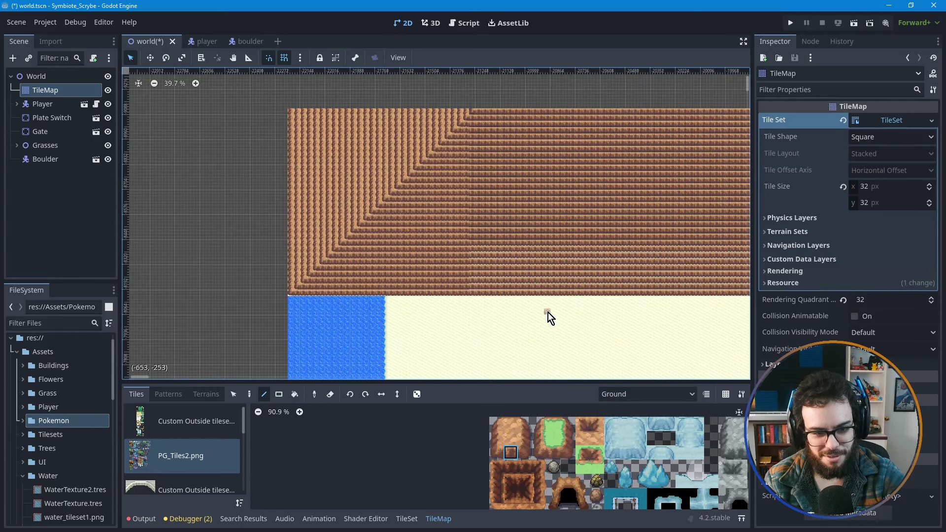
left_click(708, 394)
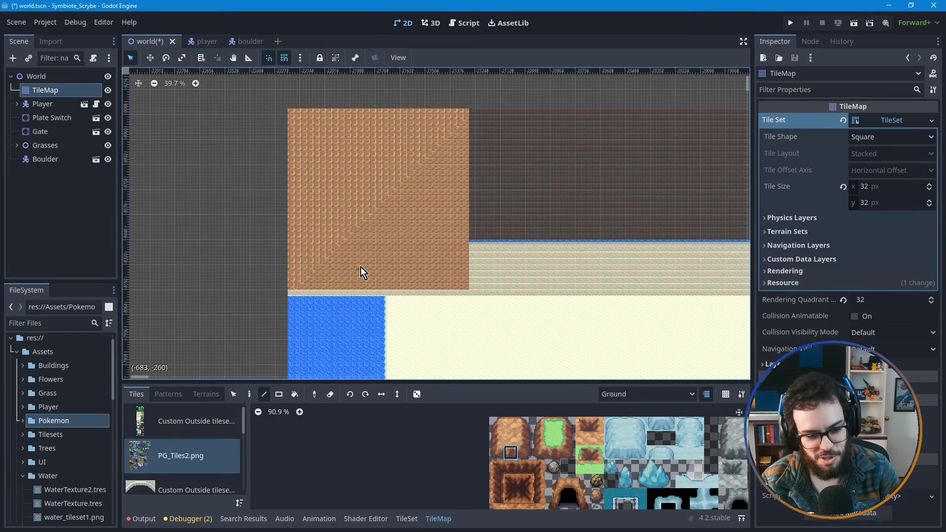
scroll(394, 236, "up", 3)
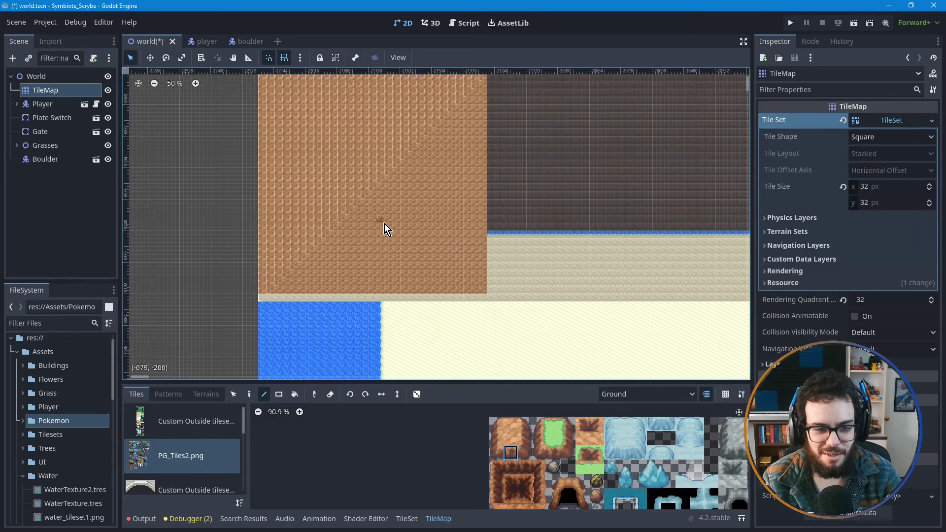
scroll(404, 197, "up", 1)
middle_click_drag(370, 190, 369, 245)
middle_click_drag(413, 301, 400, 286)
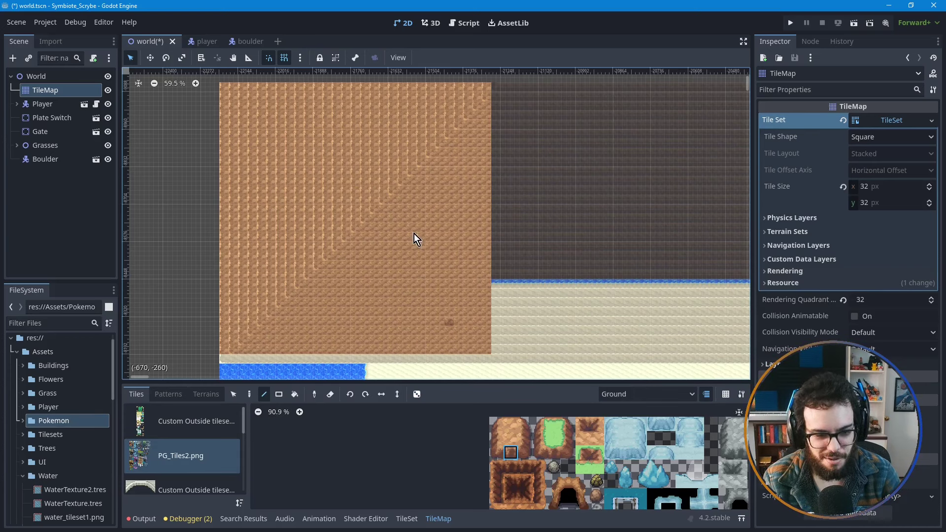
- Fill a rectangle of about 46 by 29 tiles with the plateau's plain centre tile, directly east of the existing brown ground
left_click(513, 438)
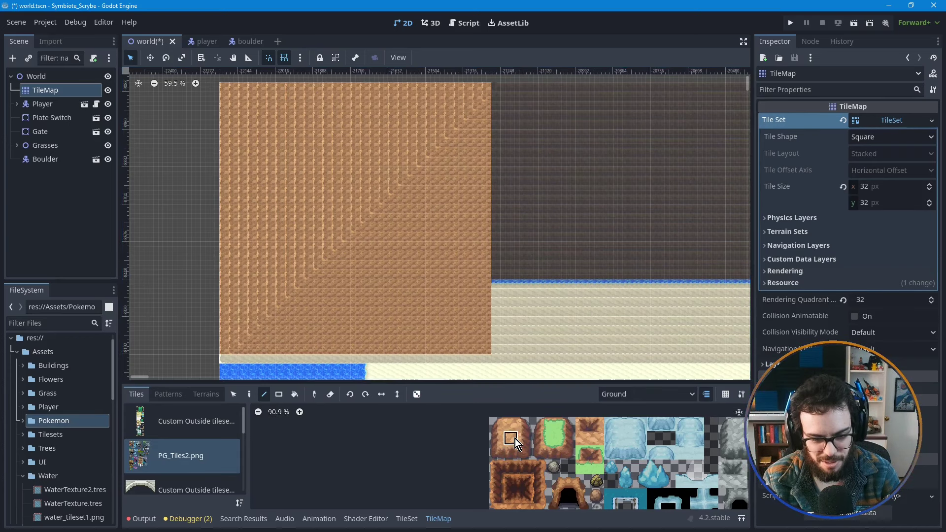
left_click(279, 394)
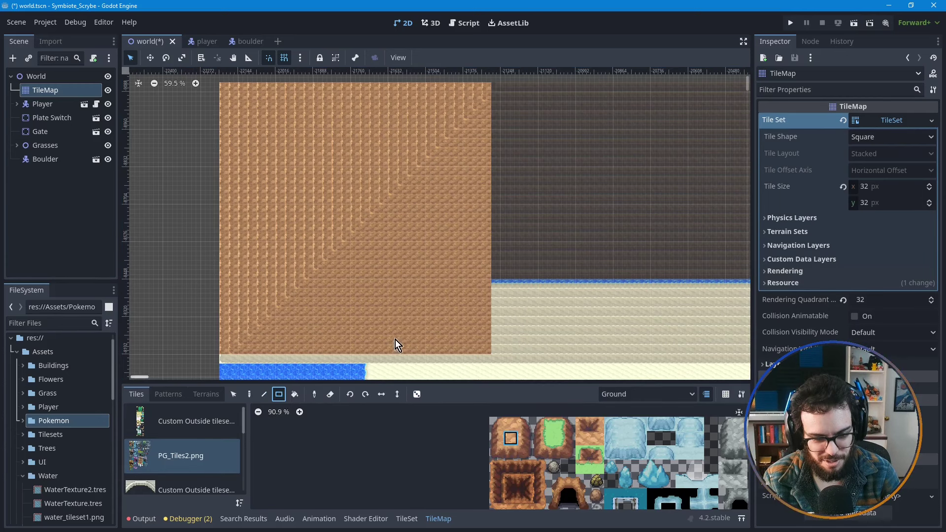
scroll(418, 306, "right", 5)
scroll(369, 312, "down", 2)
scroll(350, 326, "right", 2)
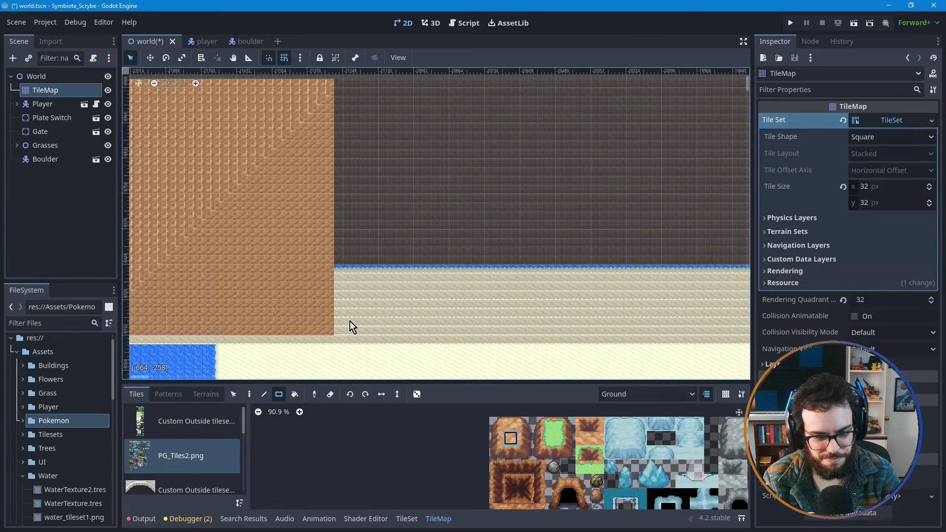
mouse_move(336, 334)
left_mouse_down()
mouse_move(409, 209)
mouse_move(515, 93)
mouse_move(598, 80)
mouse_move(765, 85)
left_mouse_up()
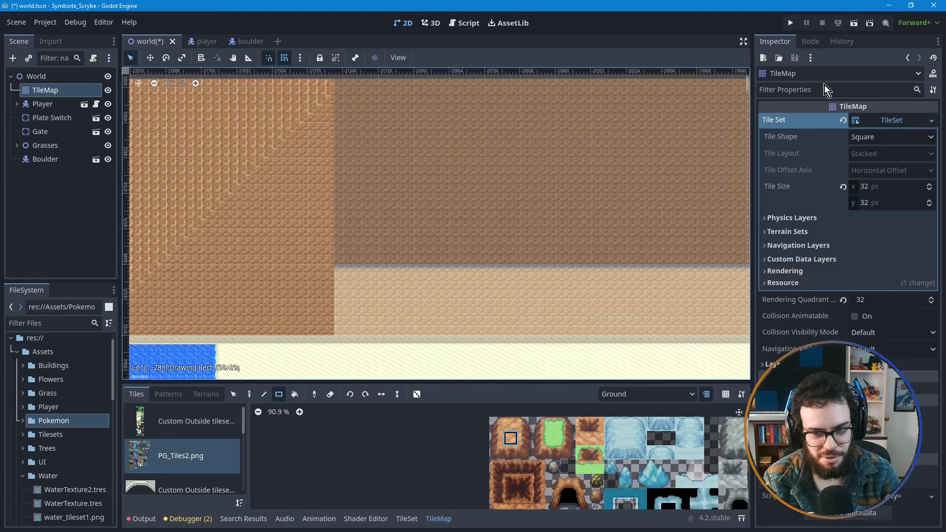
left_click_drag(824, 84, 736, 86)
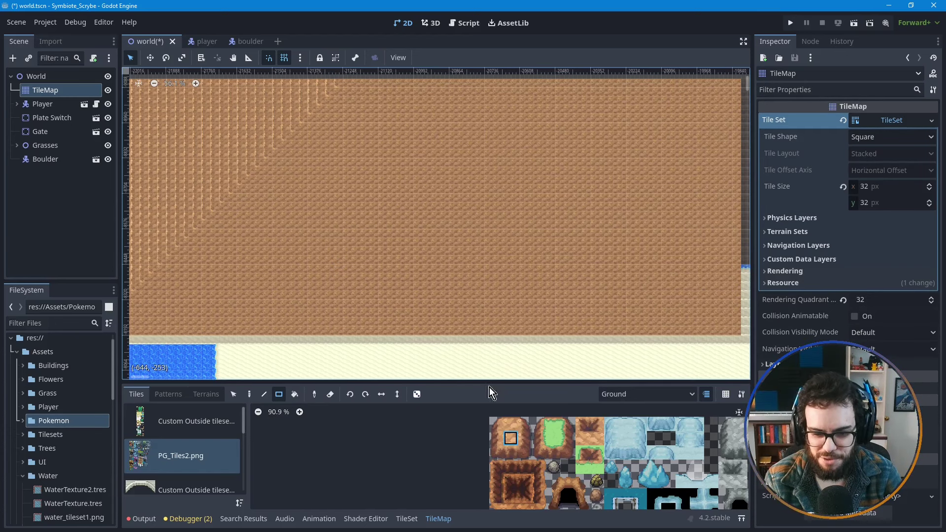
- Extend the brown Ground fill eastward under the cliff rows with three more rectangles, ending just short of the sand strip's eastern end
mouse_move(597, 255)
middle_mouse_down()
mouse_move(427, 249)
mouse_move(297, 266)
middle_mouse_up()
mouse_move(437, 334)
left_mouse_down()
mouse_move(570, 147)
mouse_move(677, 88)
left_mouse_up()
middle_click_drag(560, 187, 389, 205)
mouse_move(430, 355)
left_mouse_down()
mouse_move(563, 193)
mouse_move(664, 104)
left_mouse_up()
middle_click_drag(516, 192, 338, 202)
mouse_move(386, 353)
left_mouse_down()
mouse_move(536, 173)
mouse_move(601, 114)
mouse_move(579, 111)
left_mouse_up()
scroll(636, 270, "down", 1)
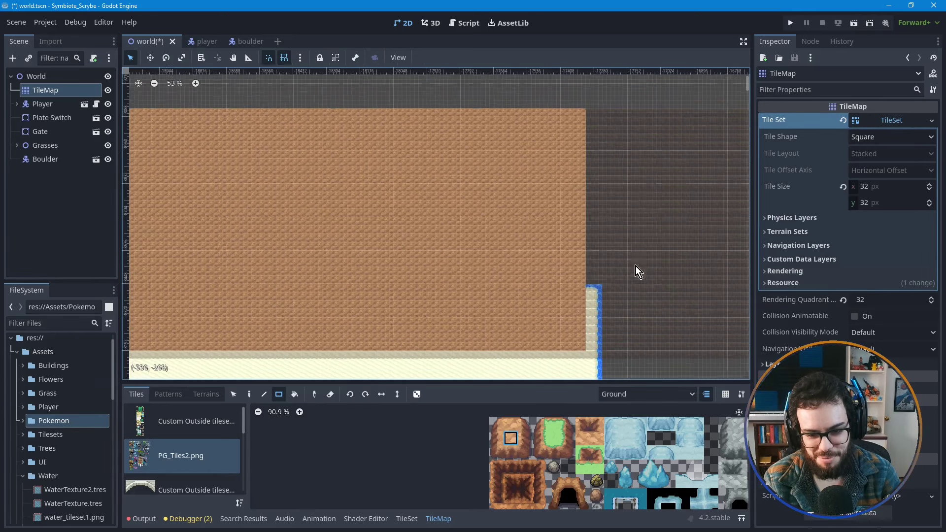
- At the cliff's far eastern corner, fill a rectangle of about 60 by 30 brown ground tiles directly above the sand
middle_click_drag(636, 271, 364, 246)
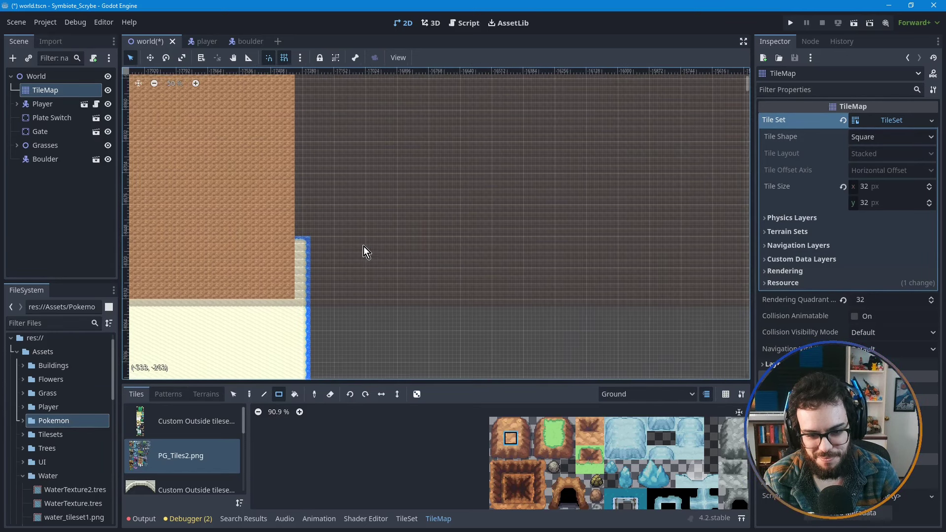
scroll(364, 247, "down", 1)
scroll(413, 253, "down", 3)
scroll(414, 253, "down", 2)
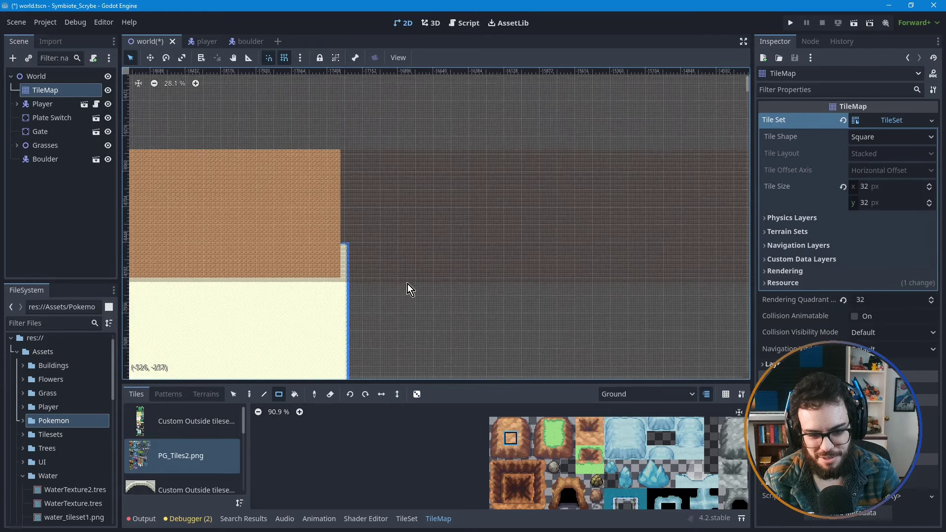
scroll(289, 300, "down", 2)
middle_click_drag(289, 299, 634, 259)
middle_click_drag(575, 251, 412, 247)
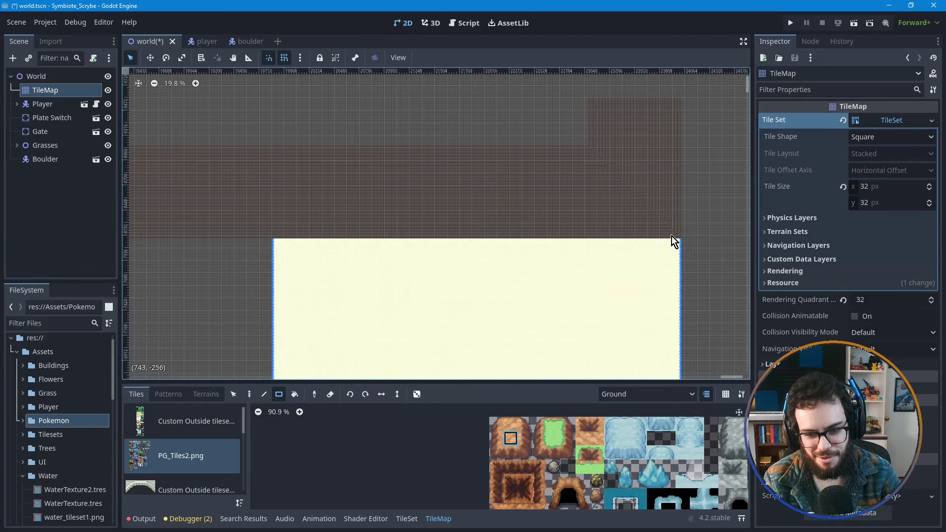
scroll(680, 232, "up", 3)
scroll(605, 226, "up", 1)
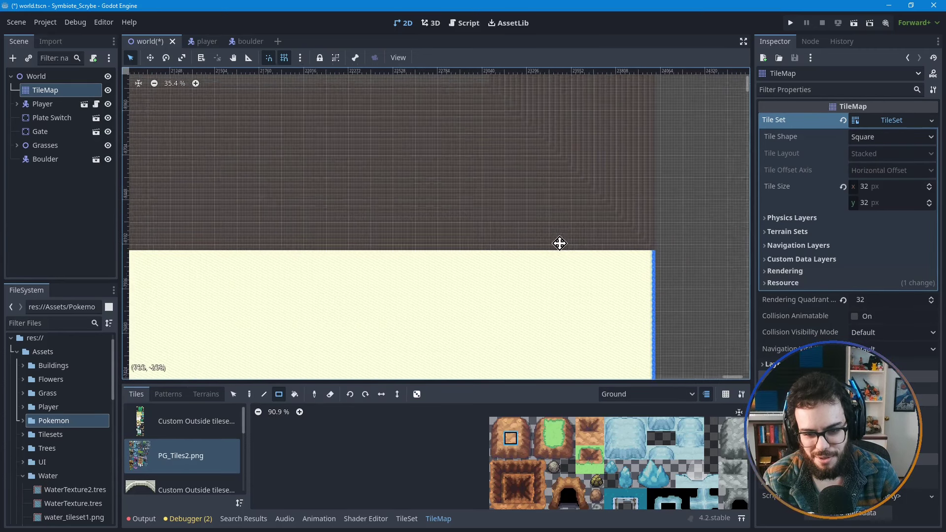
scroll(572, 272, "right", 2)
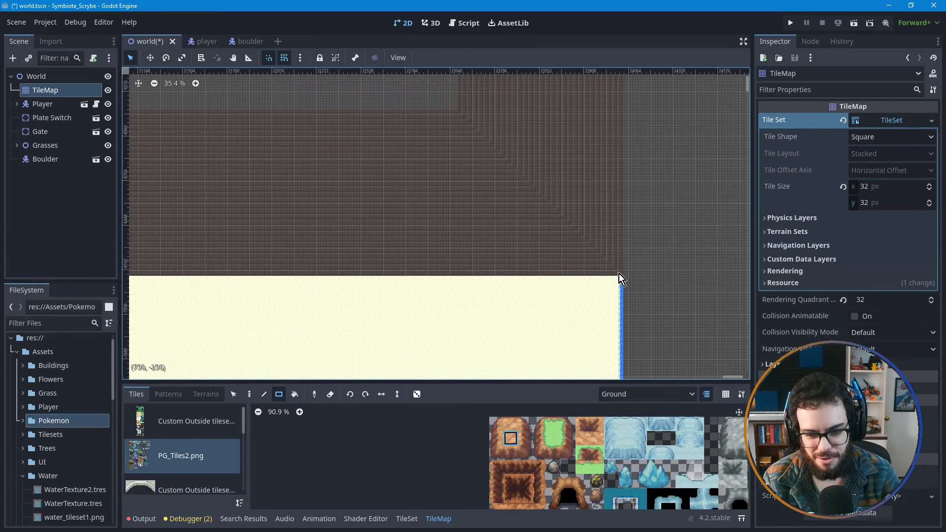
mouse_move(619, 273)
left_mouse_down()
mouse_move(315, 137)
mouse_move(294, 114)
left_mouse_up()
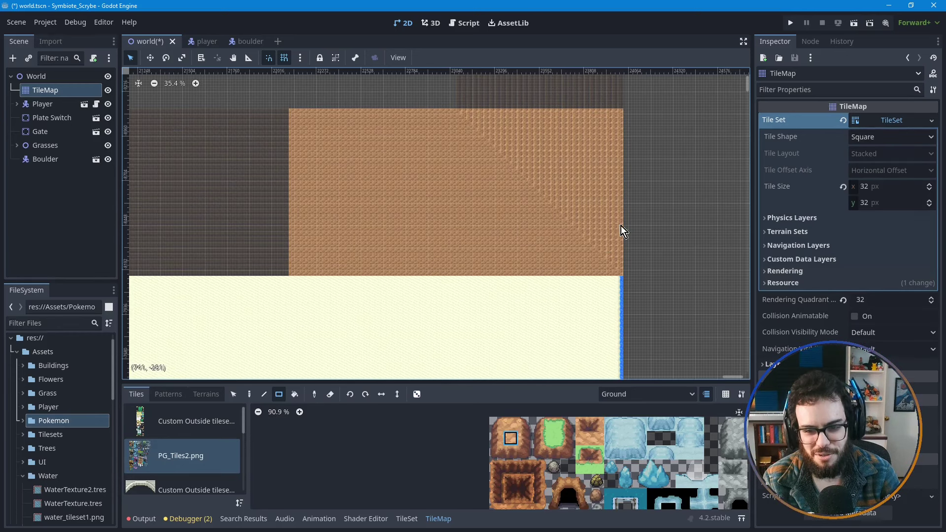
- Extend the eastern brown ground westward under the cliff rows in two rectangles, past the sand's western edge to about tile column 556
middle_click_drag(545, 282, 578, 286)
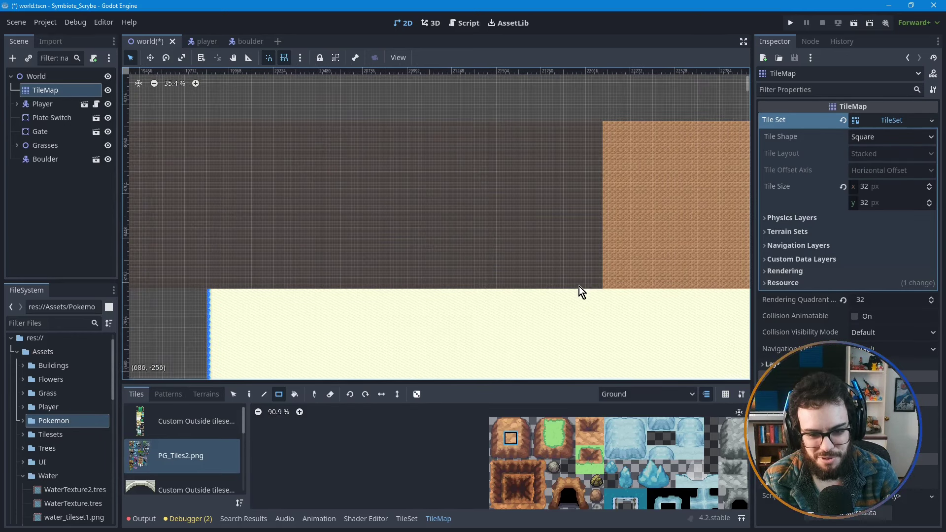
mouse_move(607, 287)
left_mouse_down()
mouse_move(484, 197)
mouse_move(167, 125)
left_mouse_up()
middle_click_drag(192, 202, 519, 245)
left_click_drag(475, 295, 167, 133)
- Continue the 30-tile-high brown ground strip westward in successive rectangles, from about tile column 556 to about column 368
middle_click_drag(402, 226, 567, 235)
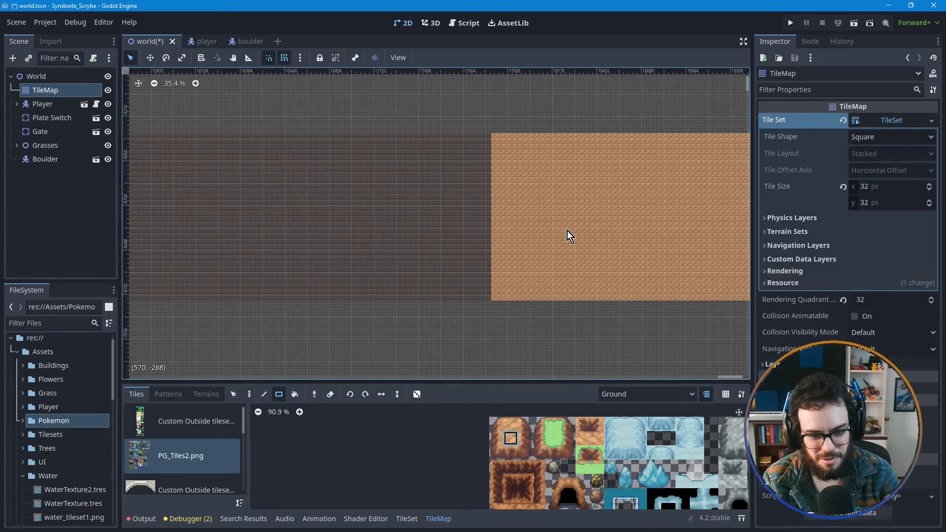
left_click_drag(493, 299, 247, 138)
middle_click_drag(327, 249, 450, 285)
left_click_drag(355, 236, 269, 131)
middle_click_drag(260, 228, 441, 224)
left_click_drag(445, 289, 251, 127)
middle_click_drag(235, 212, 449, 209)
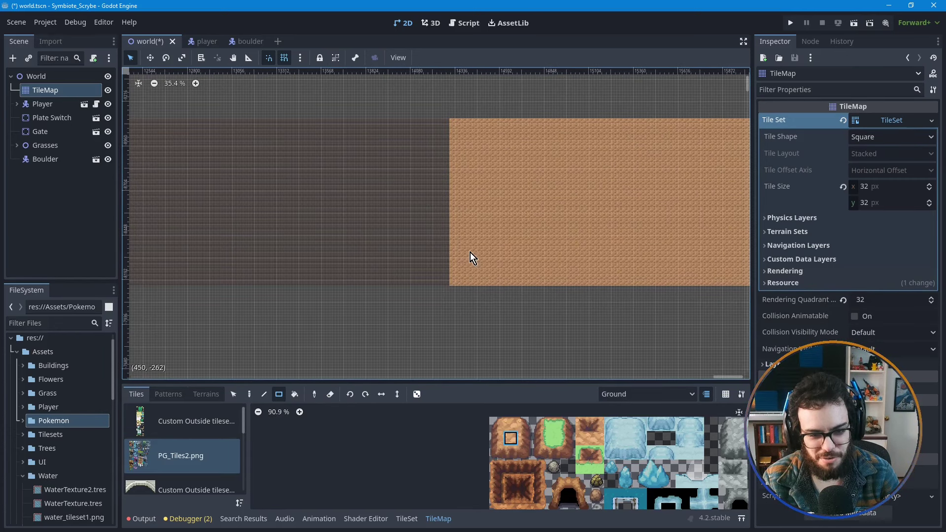
left_click_drag(452, 285, 235, 124)
middle_click_drag(289, 230, 544, 233)
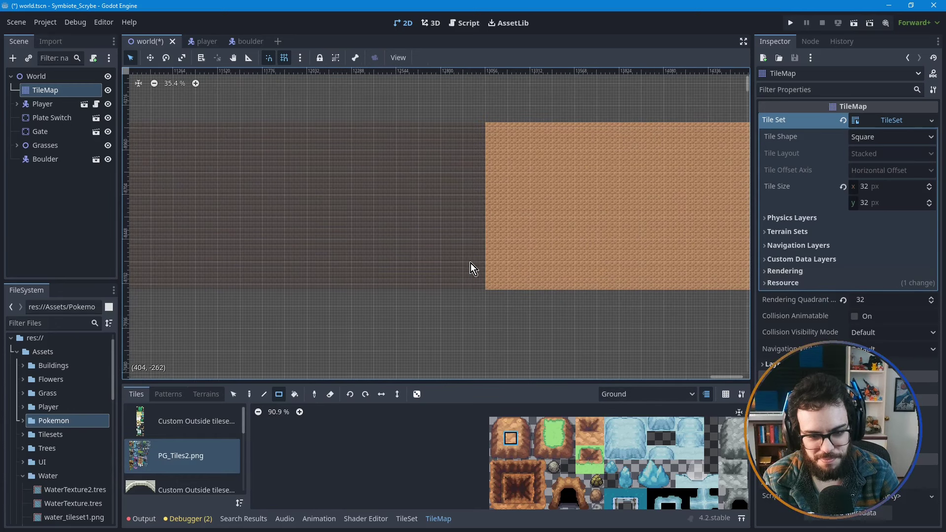
left_click_drag(488, 288, 264, 126)
middle_click_drag(292, 232, 519, 233)
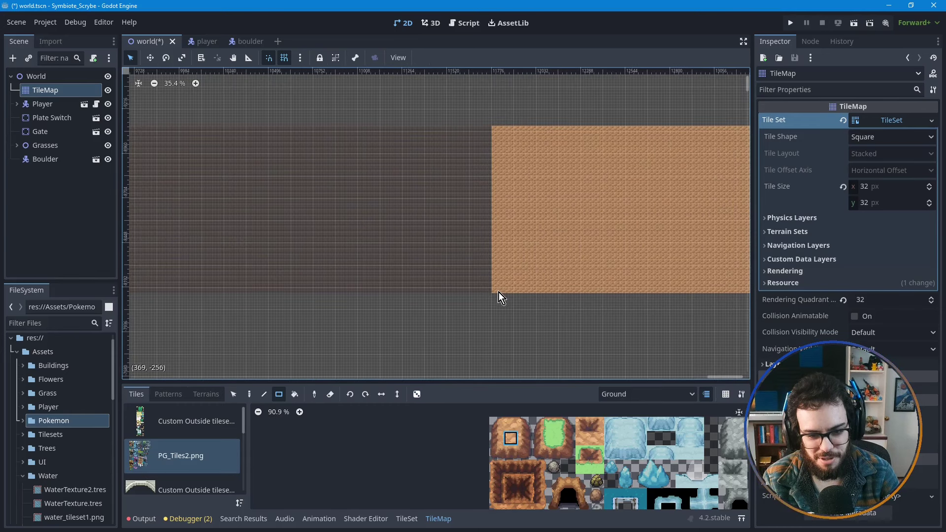
- Extend the 30-tile-high brown ground strip westward in five adjoining rectangles, from about tile column 368 to about column 168
mouse_move(492, 292)
left_mouse_down()
mouse_move(319, 158)
mouse_move(307, 132)
left_mouse_up()
middle_click_drag(284, 222, 491, 247)
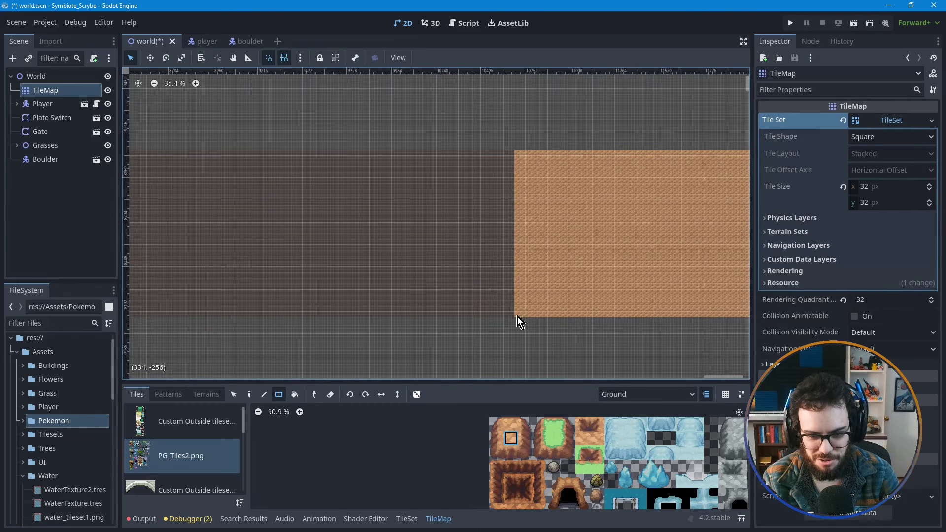
left_click_drag(517, 316, 341, 155)
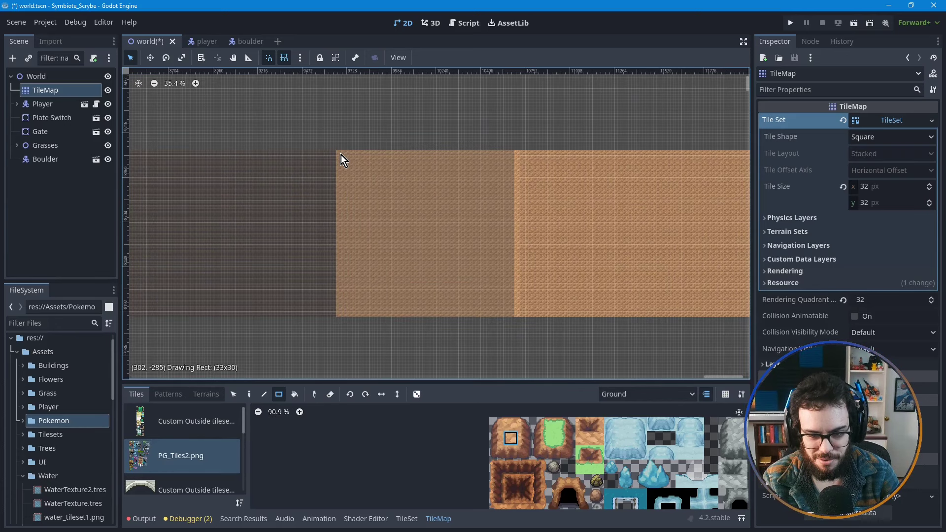
middle_click_drag(271, 233, 481, 229)
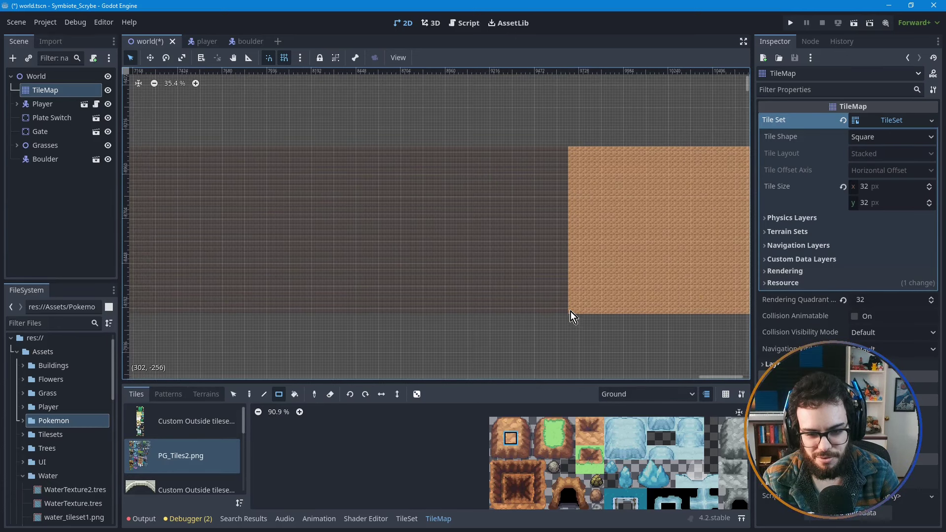
mouse_move(571, 312)
left_mouse_down()
mouse_move(356, 152)
mouse_move(315, 197)
left_mouse_up()
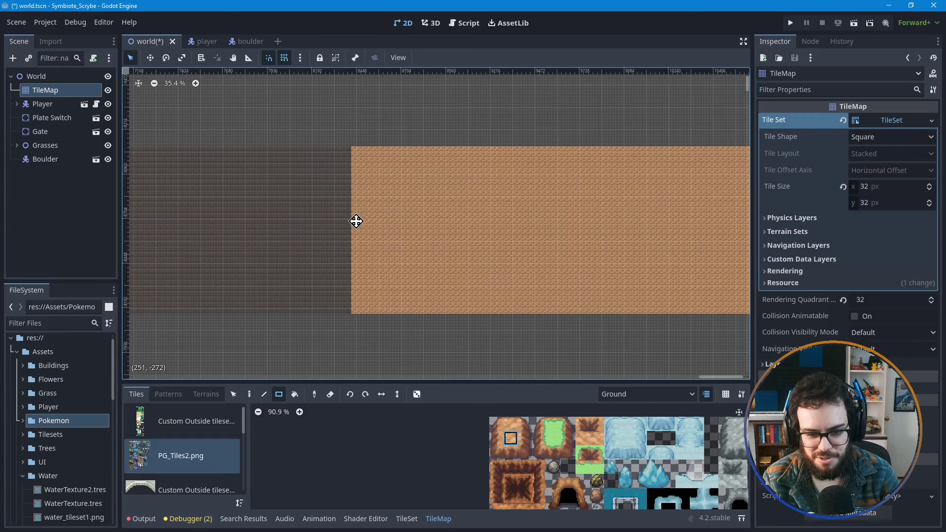
middle_click_drag(355, 220, 466, 237)
left_click_drag(533, 309, 302, 144)
middle_click_drag(422, 222, 554, 285)
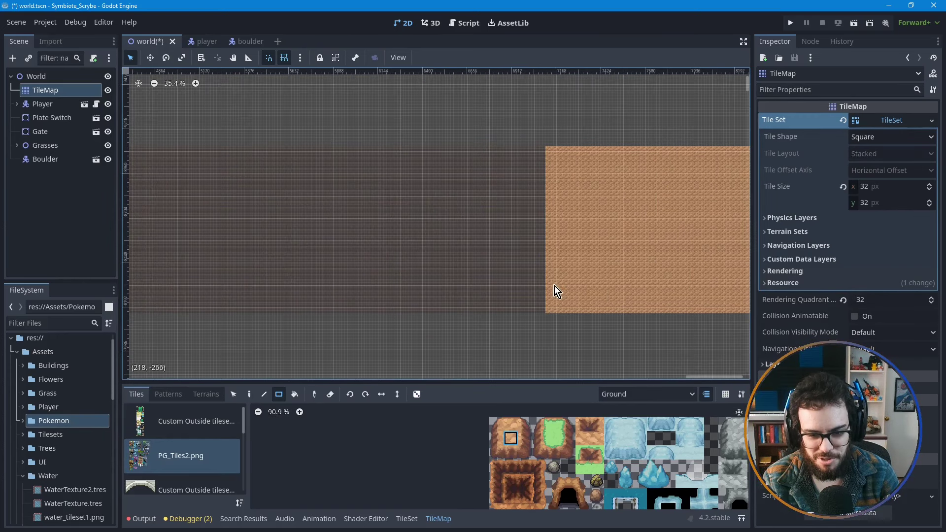
mouse_move(549, 312)
left_mouse_down()
mouse_move(310, 194)
mouse_move(267, 147)
left_mouse_up()
- Continue the 30-tile-high brown ground westward in five rectangles, from about column 168 to just past the world's vertical origin line
middle_click_drag(392, 207, 496, 235)
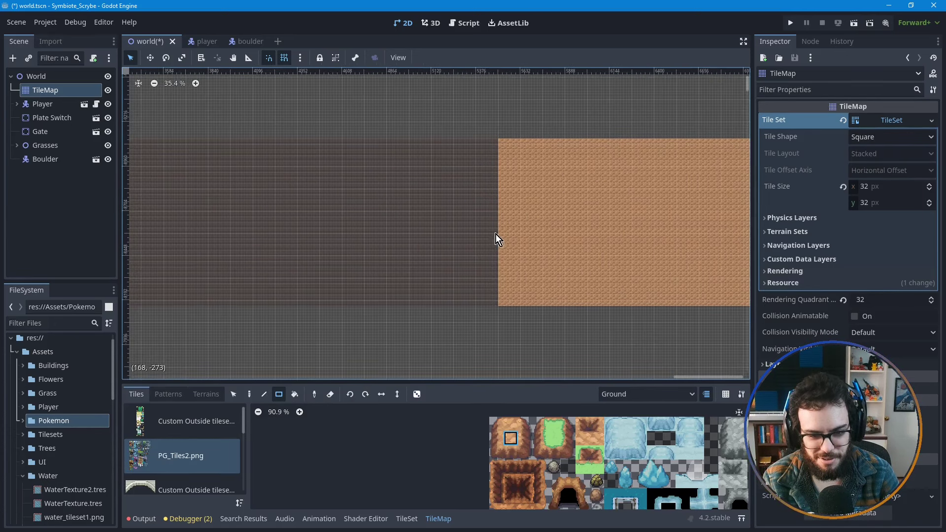
left_click_drag(501, 304, 291, 139)
middle_click_drag(345, 233, 524, 261)
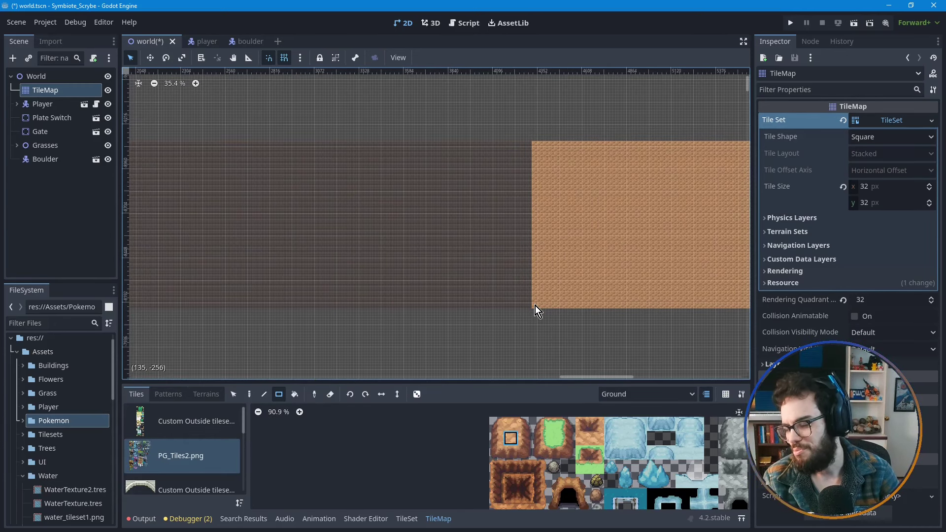
left_click_drag(536, 309, 312, 145)
middle_click_drag(273, 210, 454, 210)
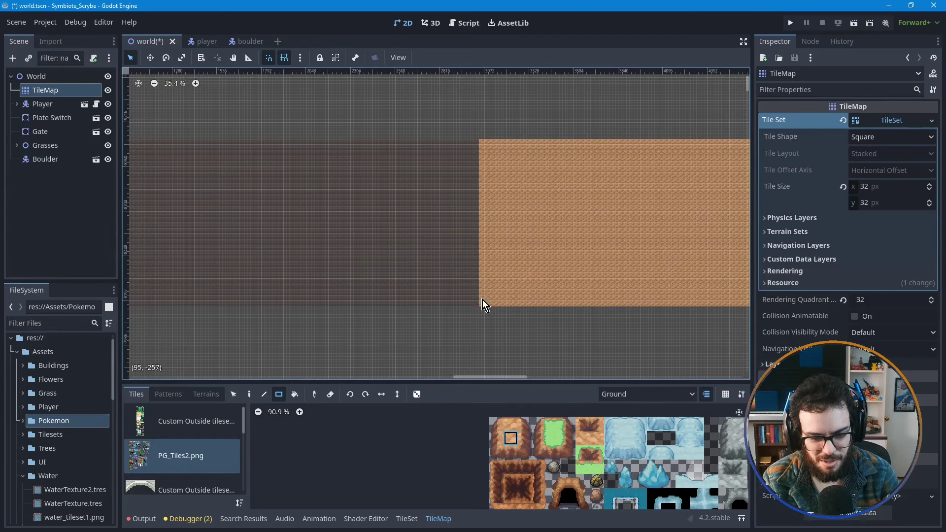
left_click_drag(481, 304, 296, 143)
middle_click_drag(285, 224, 410, 225)
mouse_move(423, 303)
left_mouse_down()
mouse_move(260, 161)
mouse_move(249, 140)
left_mouse_up()
middle_click_drag(225, 228, 473, 239)
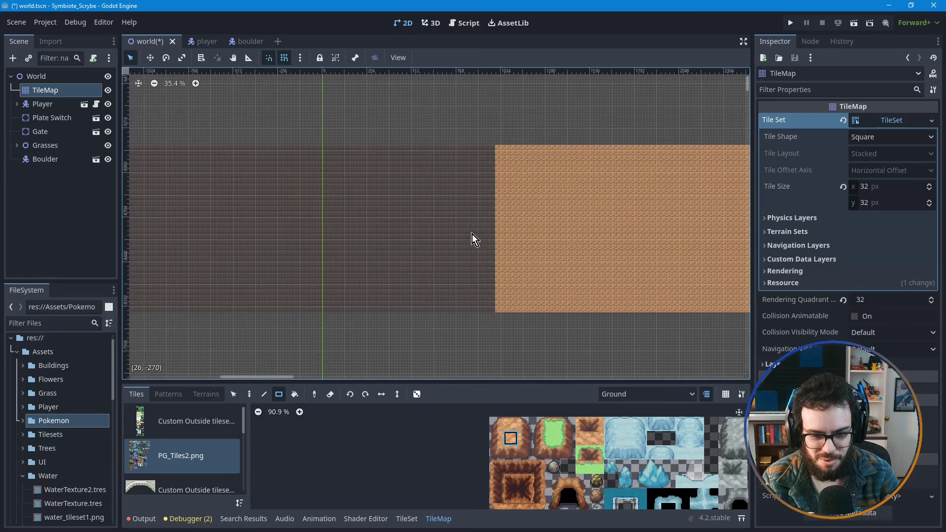
left_click_drag(501, 312, 312, 146)
- Carry the 30-tile-high brown ground strip west of the vertical origin line in six rectangles, reaching about tile column -234
middle_click_drag(232, 239, 475, 238)
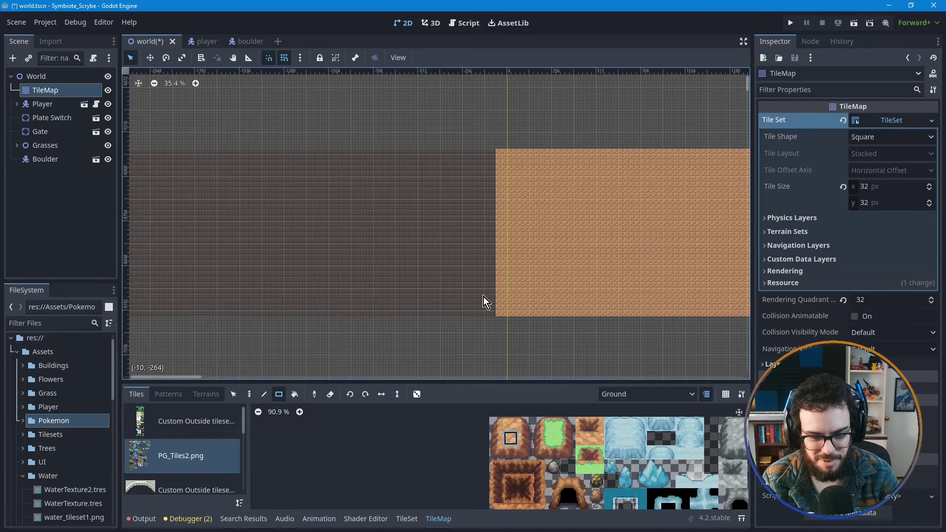
left_click_drag(498, 314, 324, 148)
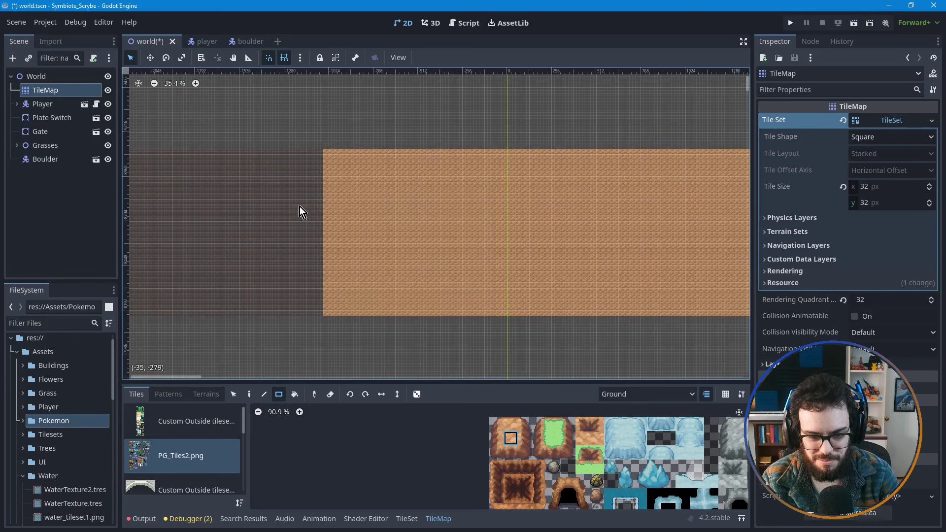
middle_click_drag(324, 262, 510, 275)
mouse_move(513, 326)
left_mouse_down()
mouse_move(353, 253)
mouse_move(261, 164)
left_mouse_up()
mouse_move(226, 264)
middle_mouse_down()
mouse_move(465, 258)
mouse_move(516, 317)
mouse_move(507, 327)
middle_mouse_up()
left_click_drag(506, 326, 297, 162)
middle_click_drag(314, 232, 569, 226)
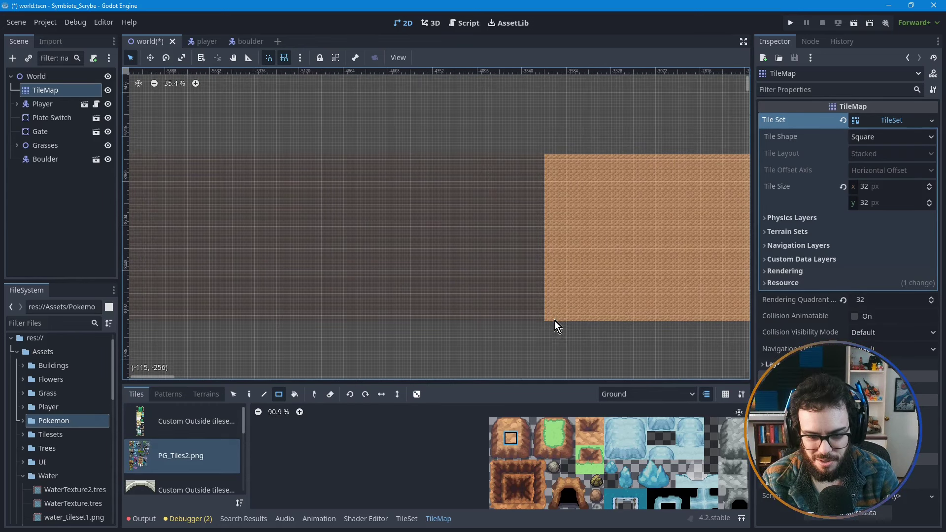
mouse_move(549, 321)
left_mouse_down()
mouse_move(375, 217)
mouse_move(304, 157)
left_mouse_up()
middle_click_drag(258, 215, 485, 206)
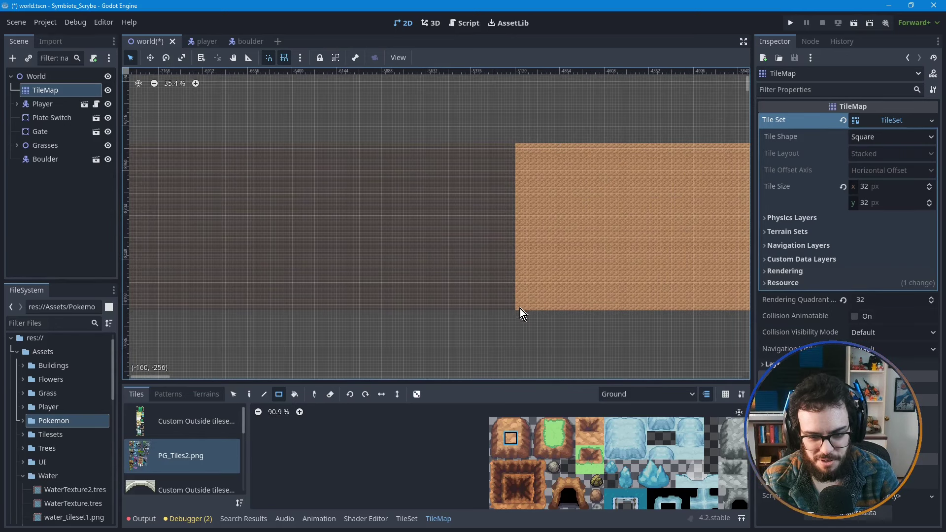
left_click_drag(520, 308, 299, 149)
middle_click_drag(283, 202, 538, 279)
left_click_drag(545, 316, 342, 153)
- Fill six more 30-tile-high brown ground rectangles westward, from about tile column -234 to about column -480
middle_click_drag(382, 227, 646, 227)
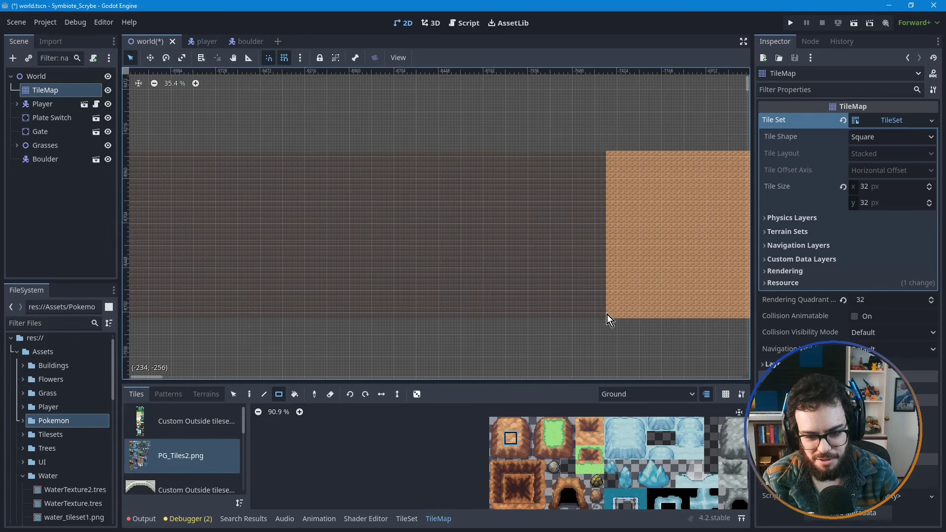
left_click_drag(611, 317, 394, 157)
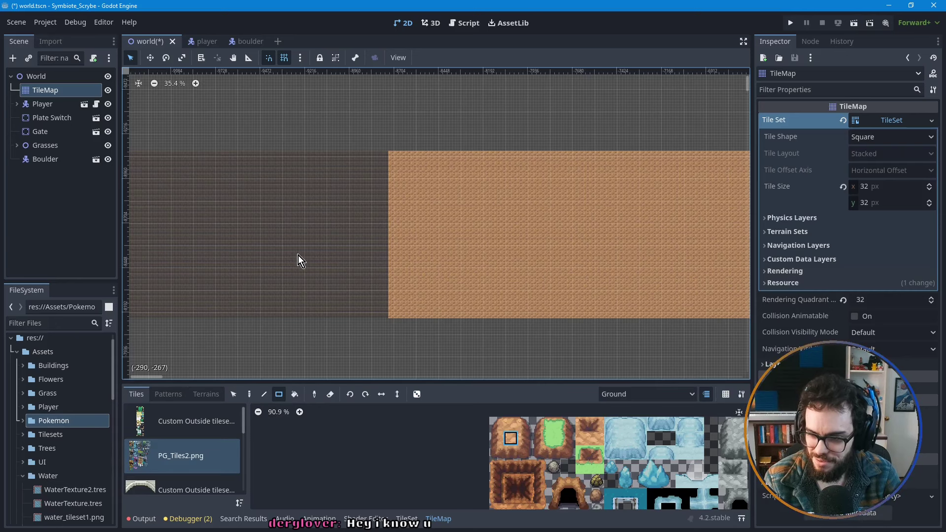
middle_click_drag(369, 255, 464, 269)
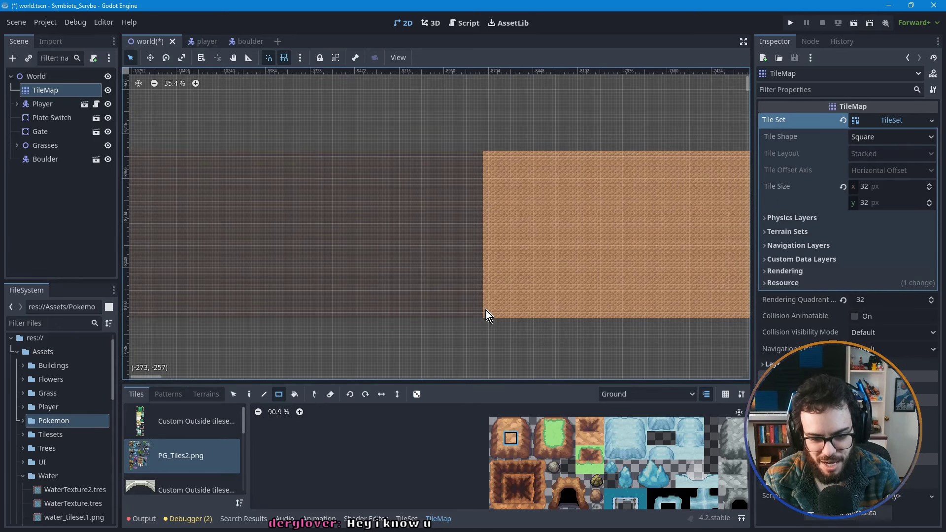
left_click_drag(486, 310, 306, 153)
mouse_move(350, 255)
middle_mouse_down()
mouse_move(532, 232)
mouse_move(528, 296)
middle_mouse_up()
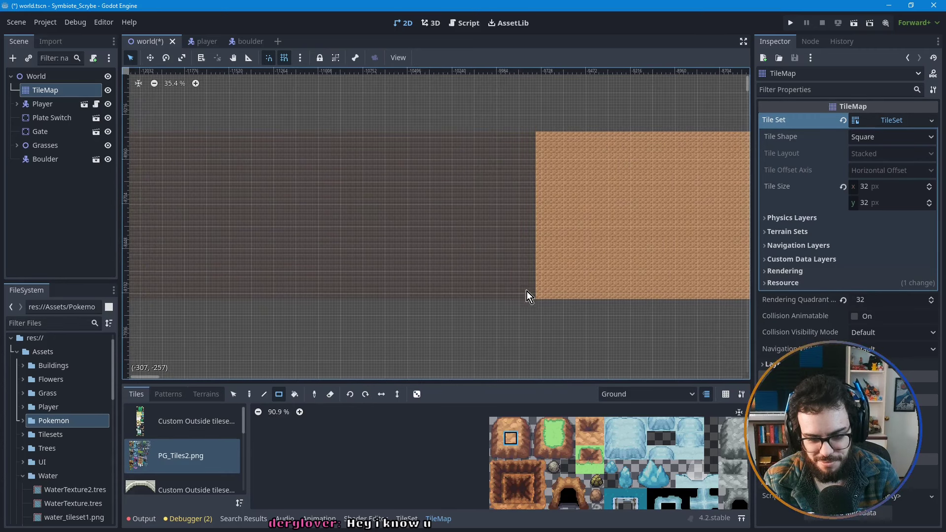
left_click_drag(539, 300, 372, 136)
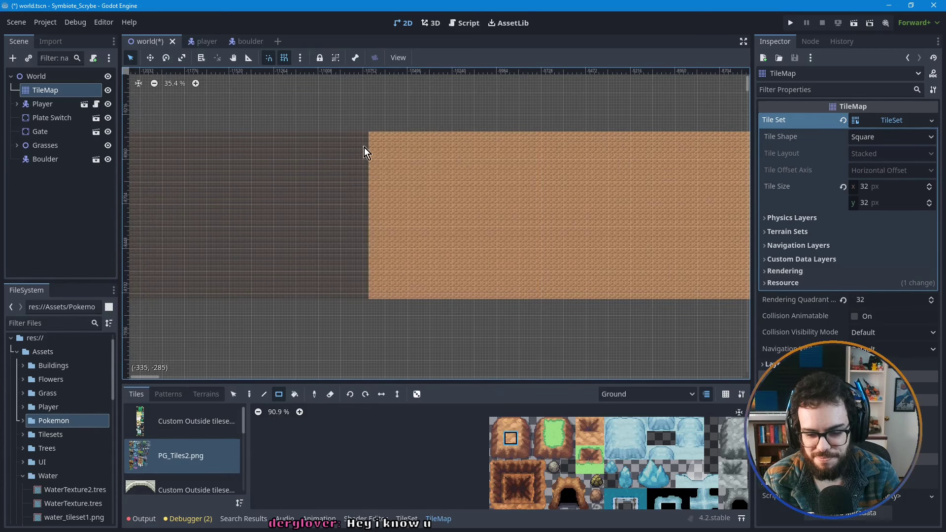
middle_click_drag(364, 183, 554, 234)
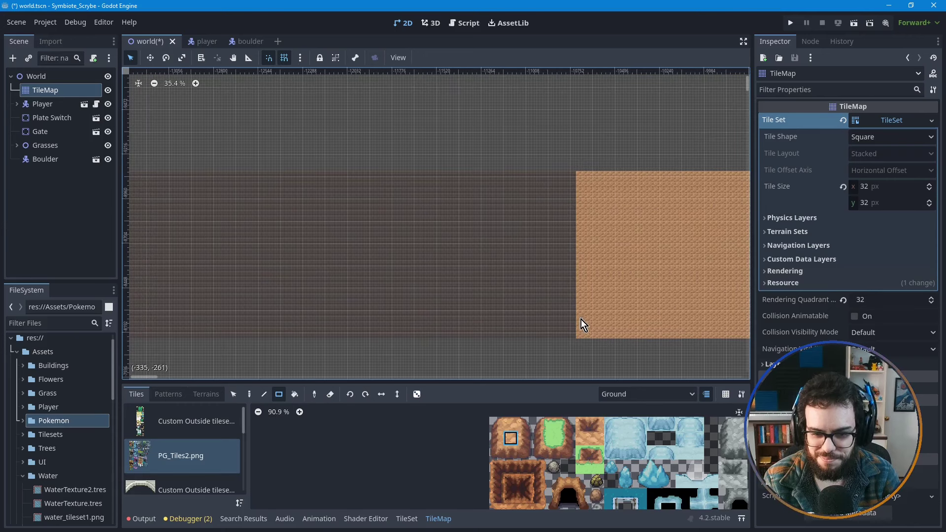
left_click_drag(580, 337, 357, 176)
middle_click_drag(329, 256, 586, 227)
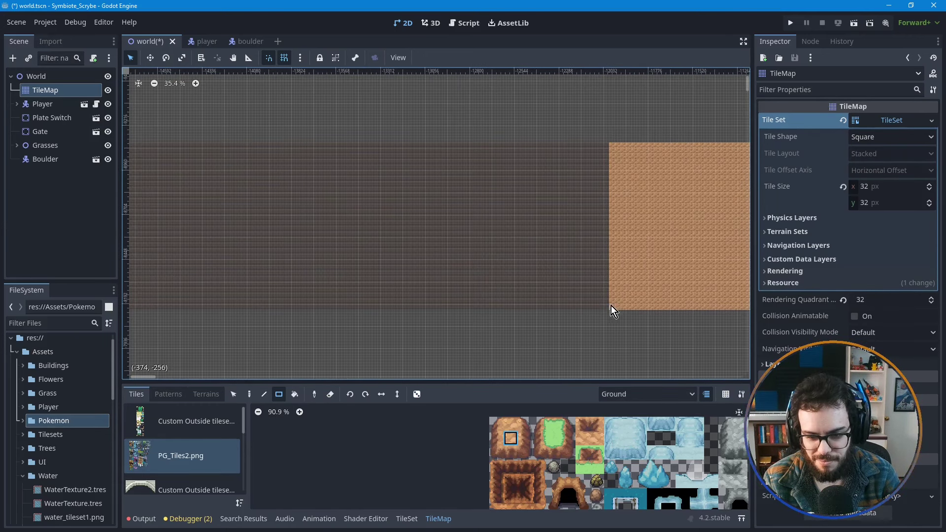
left_click_drag(611, 306, 363, 148)
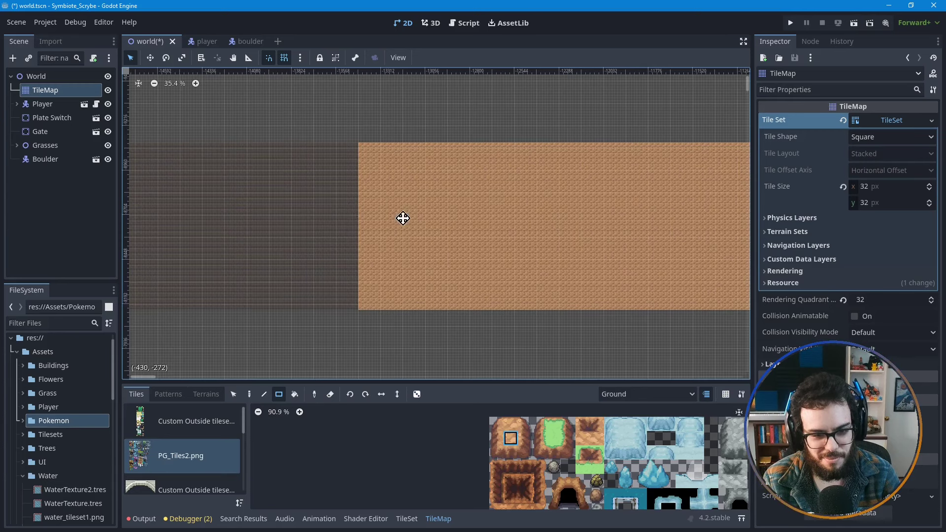
middle_click_drag(402, 218, 665, 222)
mouse_move(628, 312)
left_mouse_down()
mouse_move(328, 182)
mouse_move(284, 152)
mouse_move(239, 207)
left_mouse_up()
- Try to fill the remaining gap up to the western brown ground beside the sand with a full 30-tile-high rectangle
mouse_move(284, 292)
middle_mouse_down()
mouse_move(503, 227)
mouse_move(590, 303)
middle_mouse_up()
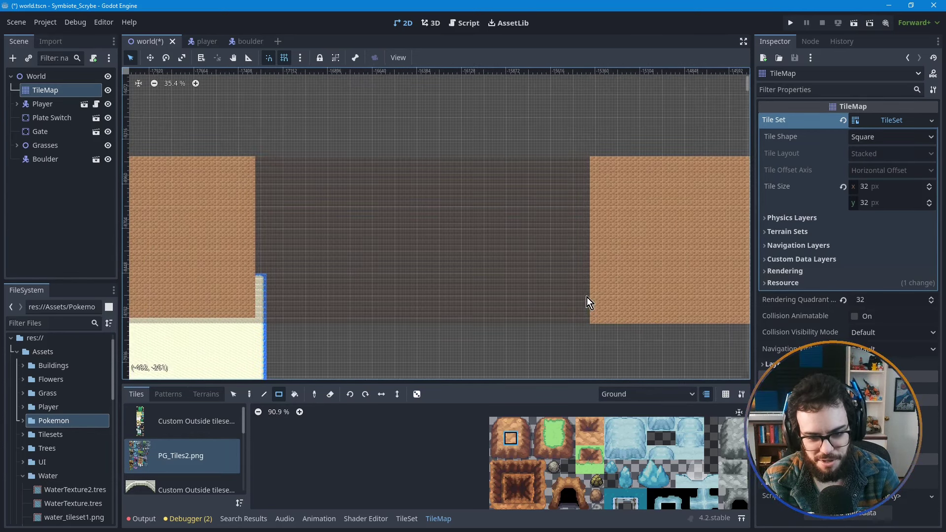
mouse_move(594, 323)
left_mouse_down()
mouse_move(495, 269)
mouse_move(262, 187)
mouse_move(238, 161)
left_mouse_up()
scroll(239, 326, "down", 1)
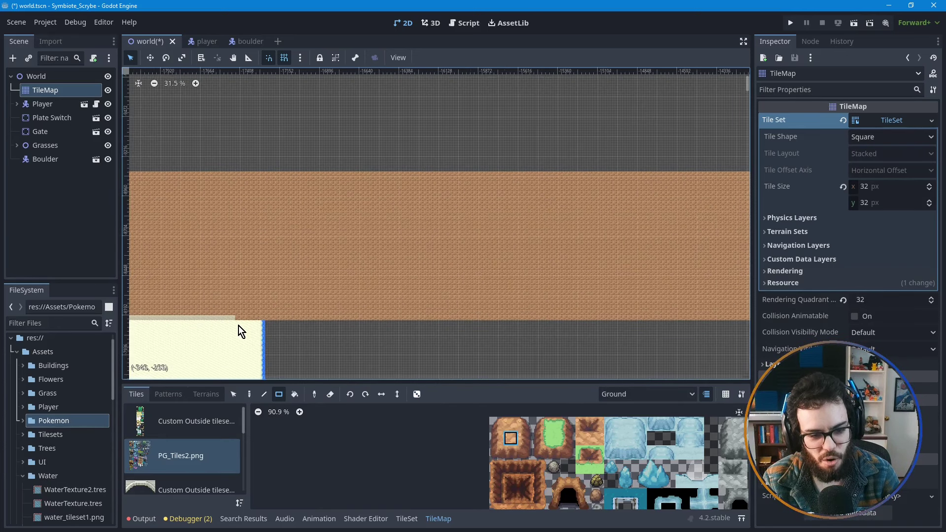
middle_click_drag(239, 326, 409, 276)
scroll(412, 282, "up", 1)
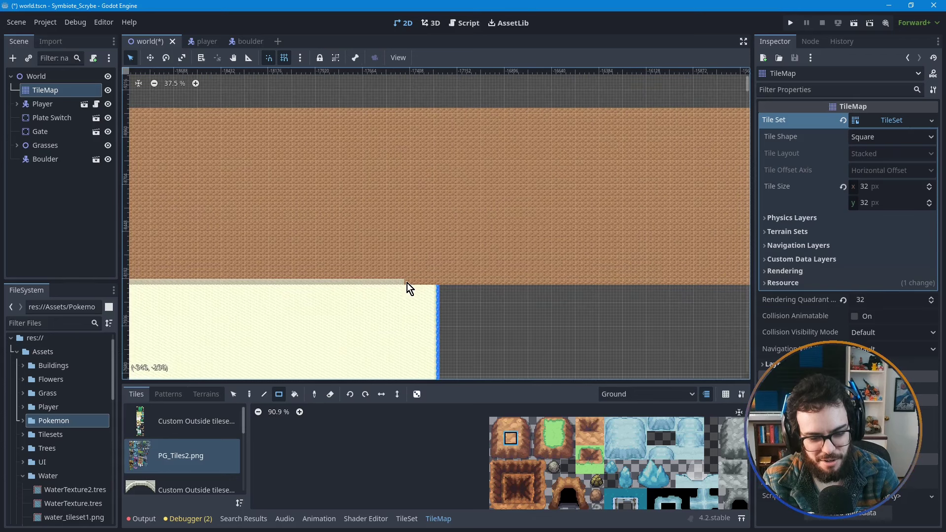
scroll(407, 282, "up", 2)
scroll(407, 282, "up", 1)
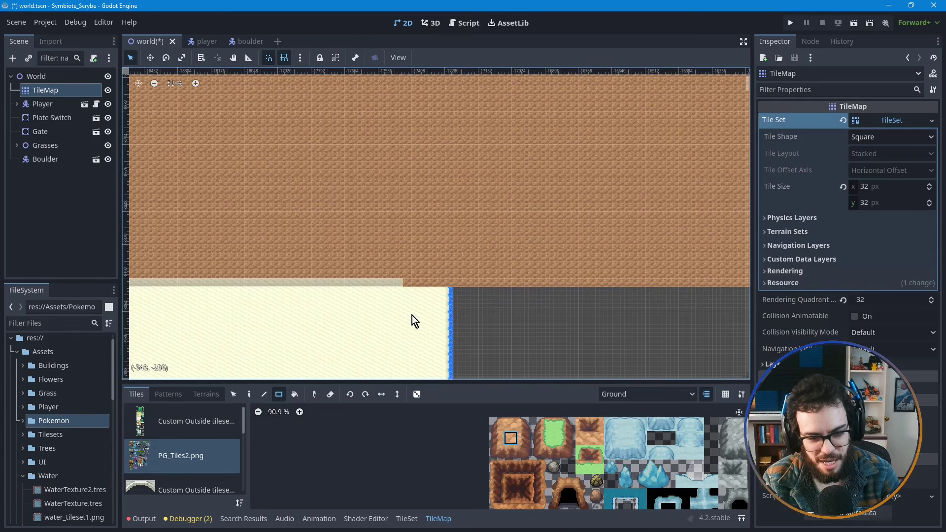
- Try to erase the brown tiles overlapping the row above the sand, and undo the gap fill
left_click(329, 395)
left_click_drag(403, 284, 473, 283)
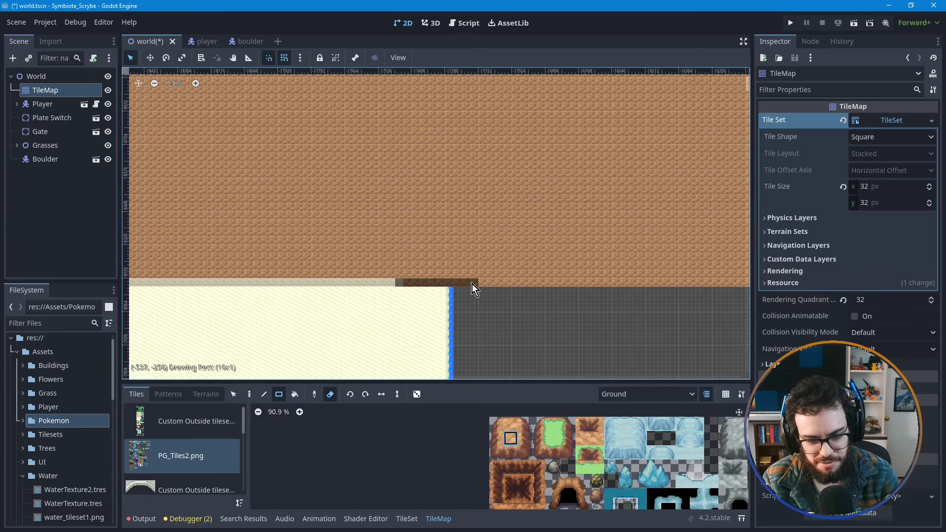
left_click_drag(407, 292, 404, 293)
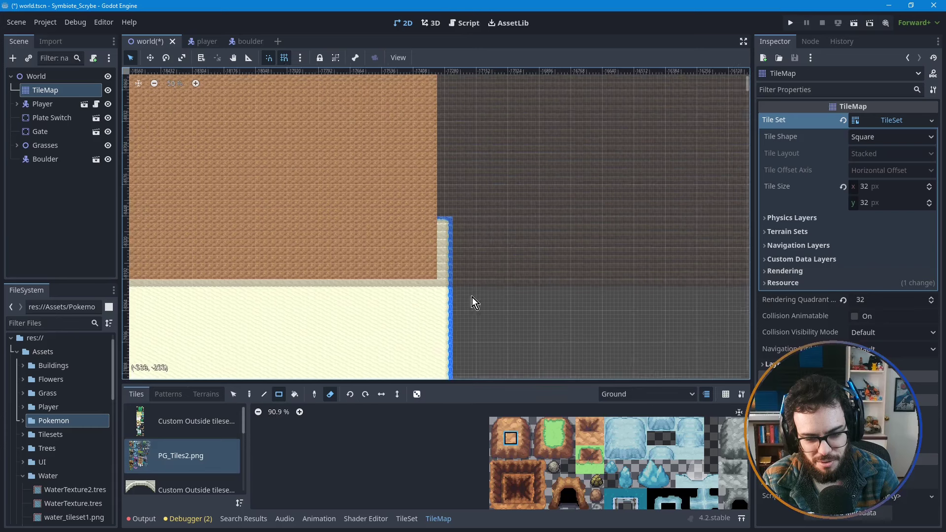
scroll(490, 301, "right", 2, "shift")
scroll(437, 306, "down", 1)
scroll(441, 306, "down", 2)
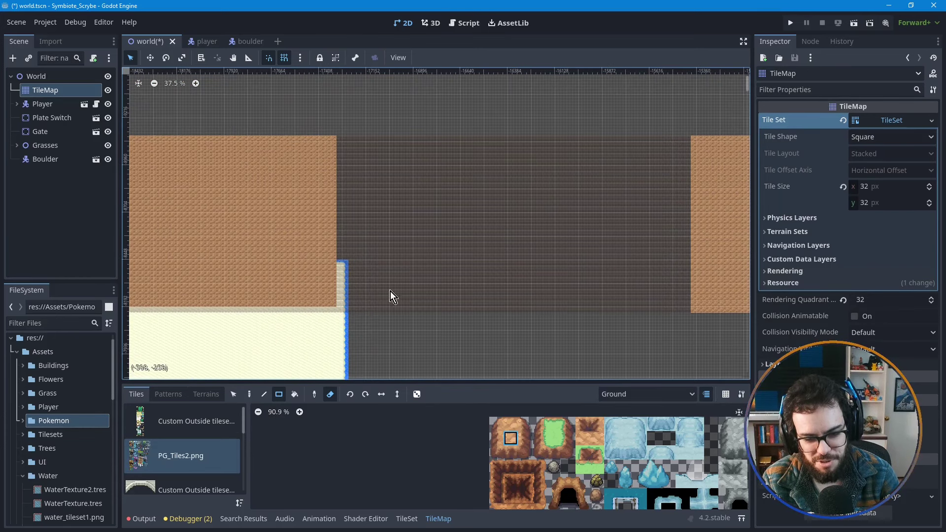
left_click(330, 397)
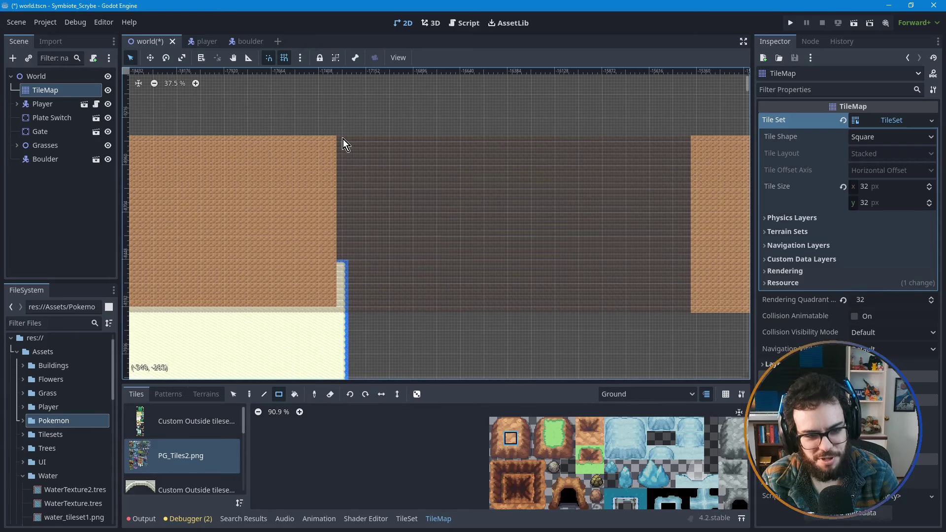
- Fill the gap between the western and eastern brown ground with a rectangle about 29 tiles high, ending at the western ground's bottom row
scroll(430, 220, "right", 1)
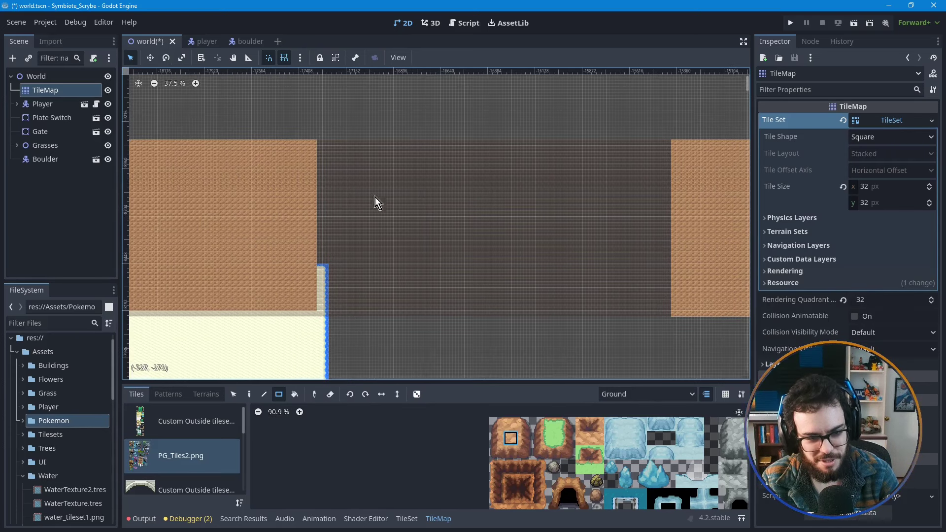
mouse_move(318, 143)
left_mouse_down()
mouse_move(655, 183)
mouse_move(667, 307)
left_mouse_up()
scroll(389, 326, "down", 2)
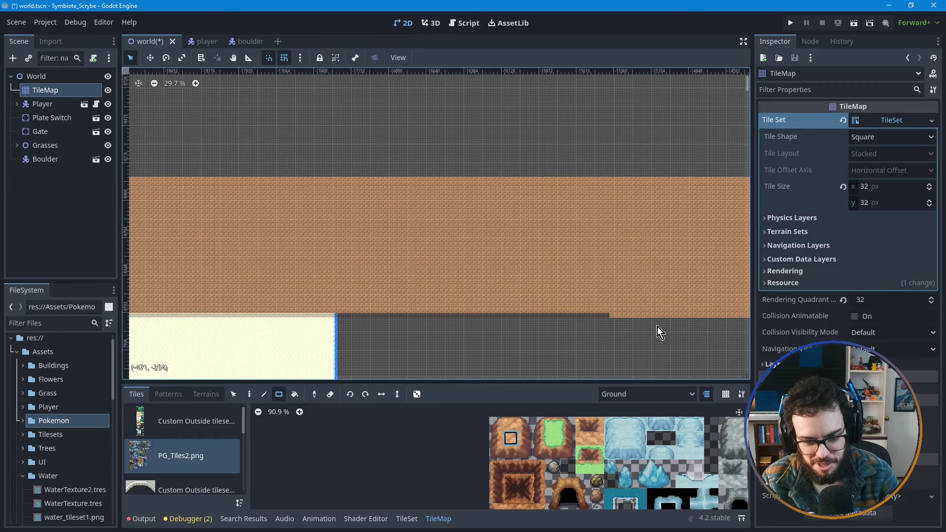
- Erase the surplus bottom row of the brown ground with a straight erasing line from about tile column -479 to -435
middle_click_drag(657, 332, 468, 281)
scroll(468, 276, "up", 1)
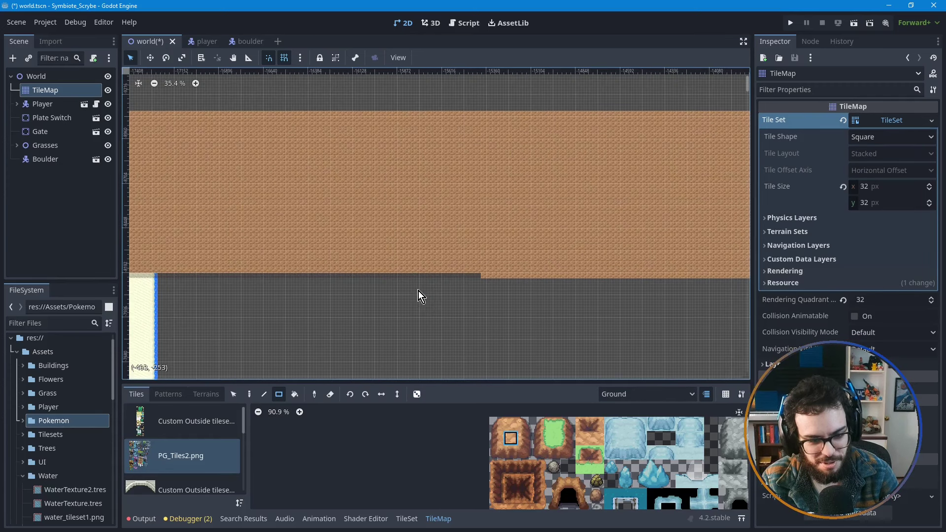
left_click(330, 395)
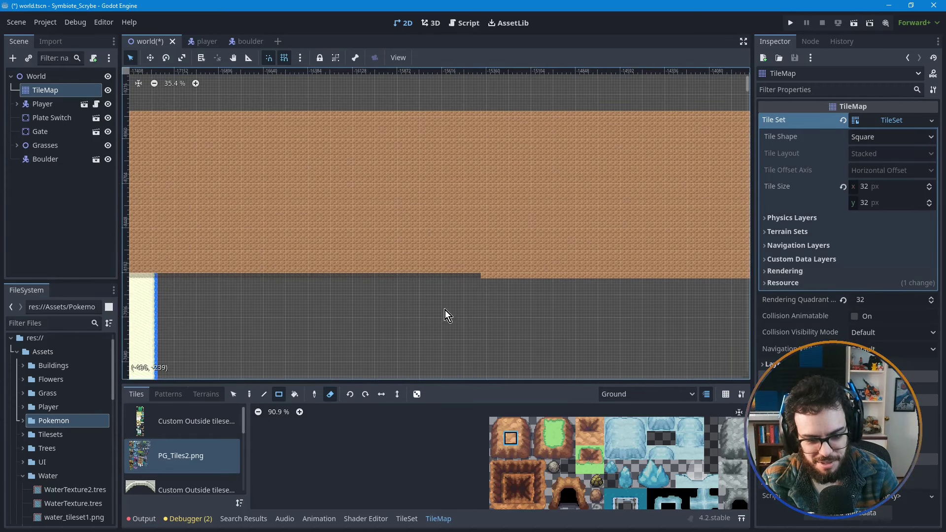
middle_click_drag(445, 310, 393, 319)
left_click(264, 394)
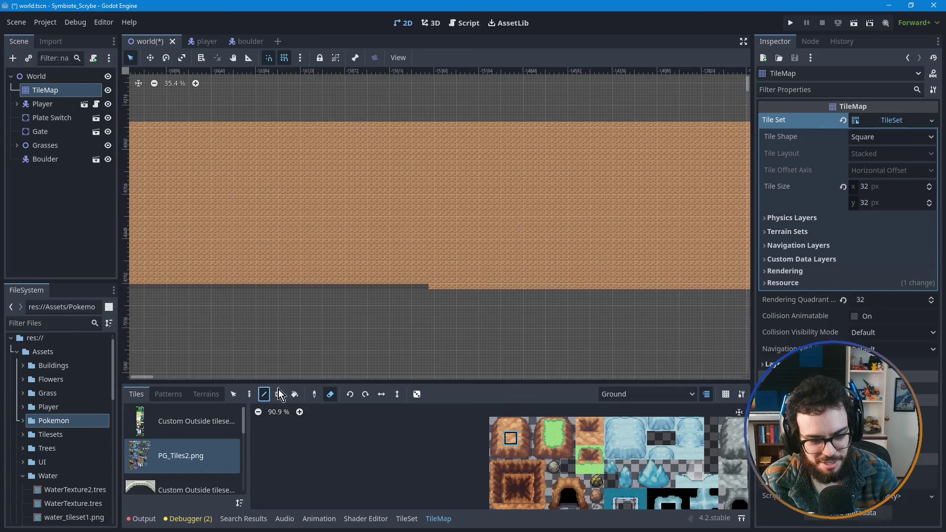
left_click_drag(428, 287, 672, 288)
scroll(484, 321, "right", 5, "shift")
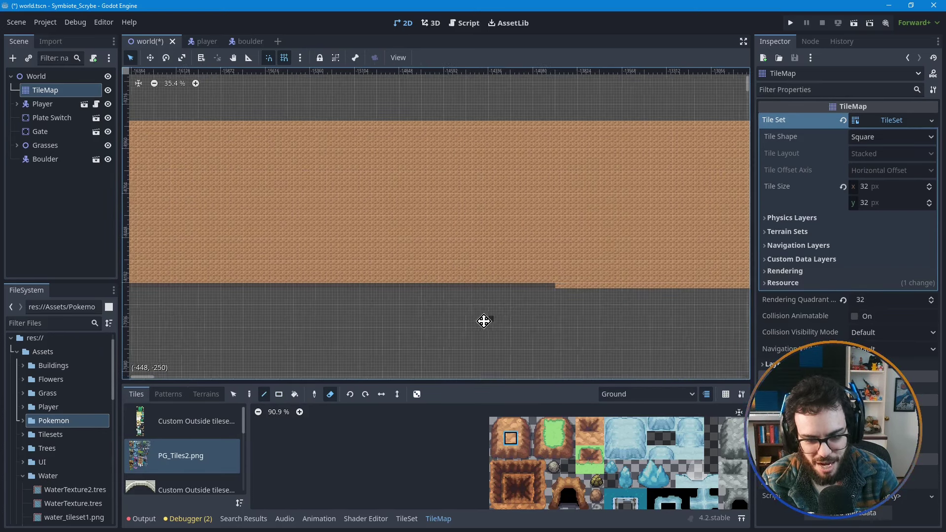
- Continue erasing the brown strip's surplus bottom row eastward with two lines, from about tile column -435 to -355
scroll(501, 301, "up", 1)
scroll(500, 301, "up", 1)
middle_click_drag(490, 304, 433, 295)
mouse_move(389, 254)
left_mouse_down()
mouse_move(659, 253)
mouse_move(693, 266)
left_mouse_up()
mouse_move(609, 299)
middle_mouse_down()
mouse_move(457, 302)
mouse_move(465, 268)
middle_mouse_up()
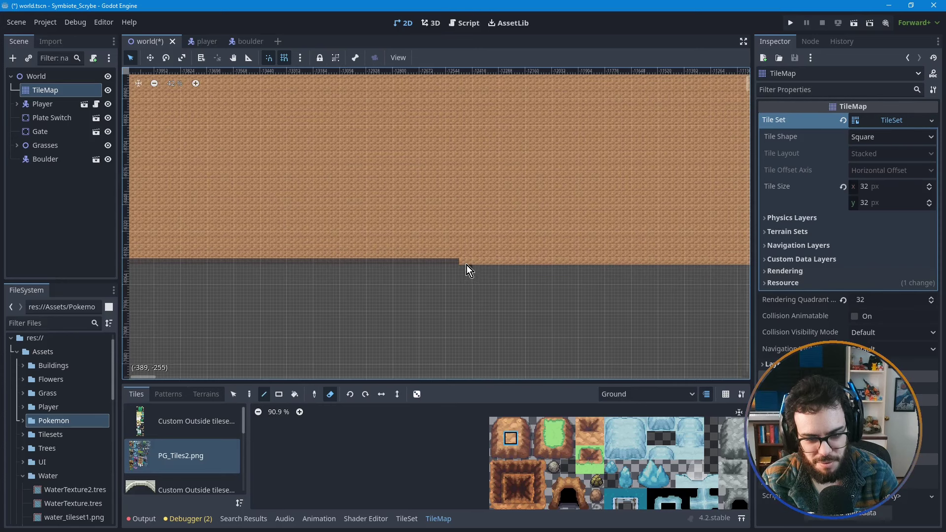
left_click_drag(462, 266, 690, 269)
- Erase the surplus bottom row with four more eastward lines, from about tile column -355 to -167
middle_click_drag(622, 300, 385, 302)
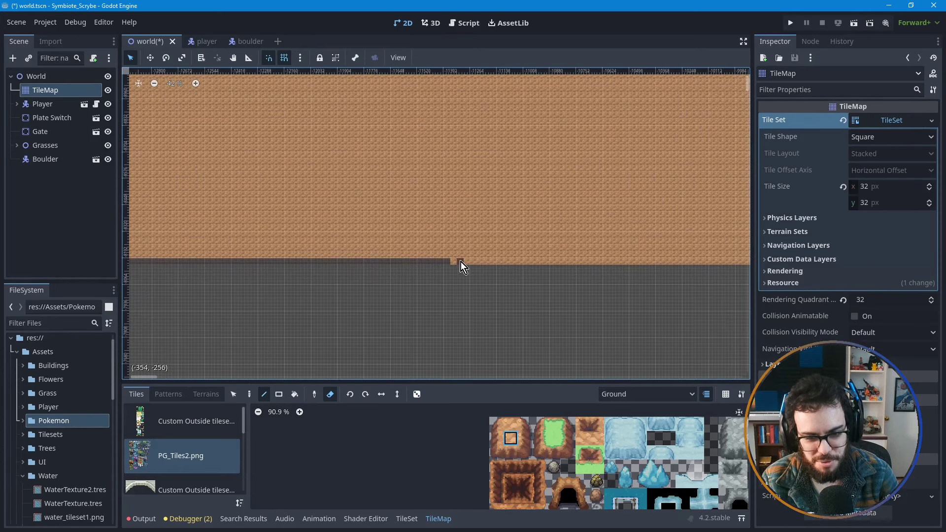
left_click_drag(454, 261, 712, 263)
middle_click_drag(628, 314, 508, 314)
middle_click_drag(407, 287, 384, 265)
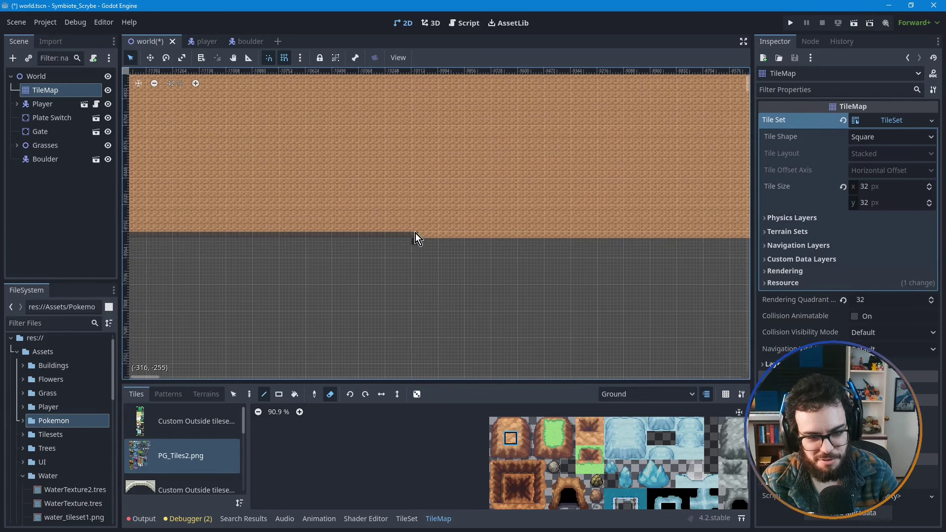
left_click_drag(419, 236, 714, 236)
mouse_move(711, 289)
middle_mouse_down()
mouse_move(522, 275)
mouse_move(371, 280)
mouse_move(379, 241)
middle_mouse_up()
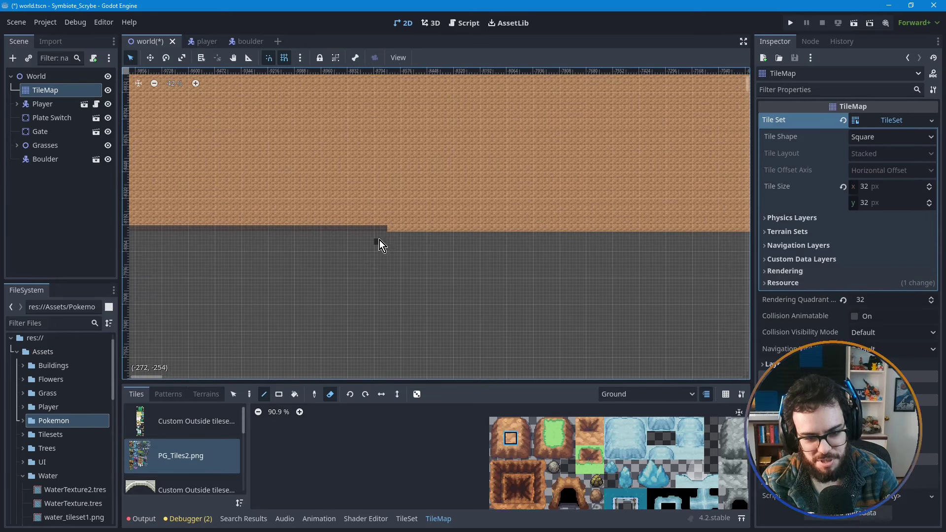
left_click_drag(394, 229, 711, 228)
mouse_move(697, 264)
middle_mouse_down()
mouse_move(372, 272)
mouse_move(375, 250)
middle_mouse_up()
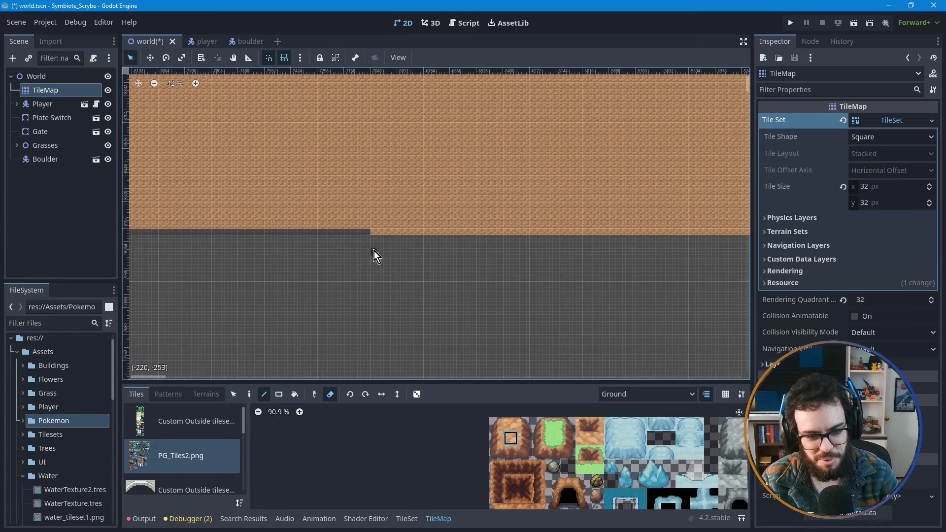
left_click_drag(371, 233, 705, 231)
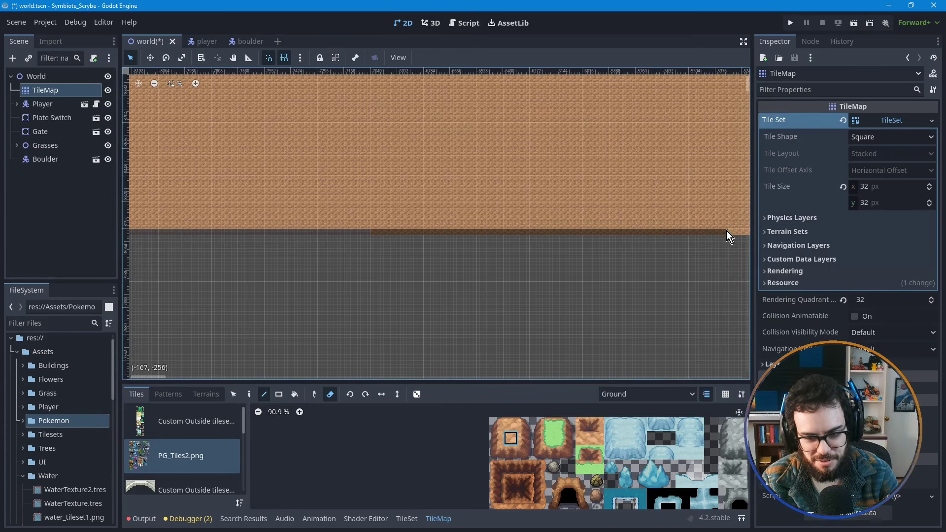
- Erase the surplus bottom row along tile row -256, from about column -167 past the world's vertical axis to about column 45
middle_click_drag(739, 285, 361, 280)
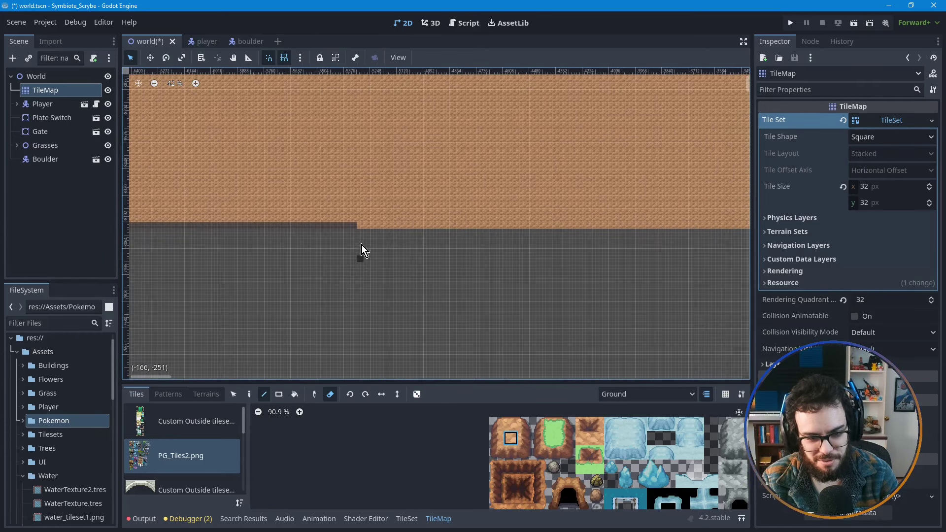
left_click_drag(360, 224, 578, 229)
left_click_drag(682, 227, 729, 226)
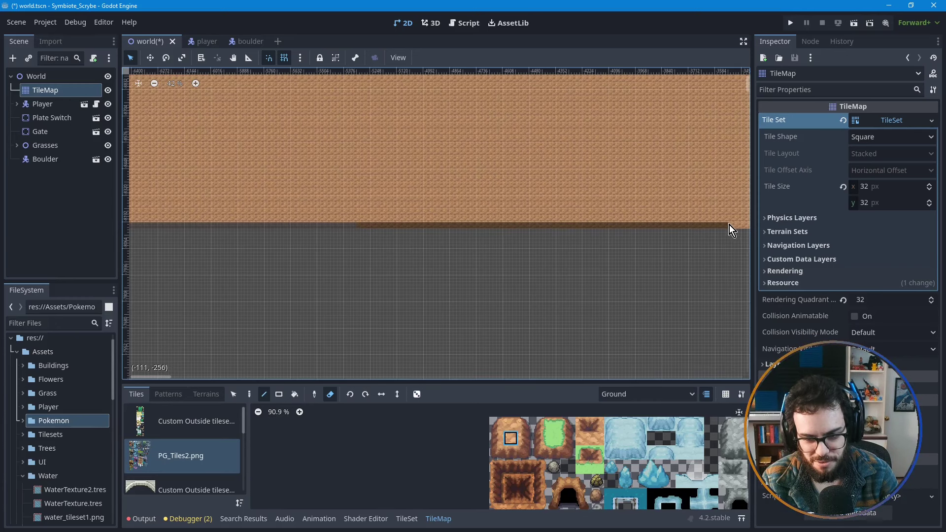
mouse_move(703, 283)
middle_mouse_down()
mouse_move(433, 264)
mouse_move(342, 277)
mouse_move(344, 249)
middle_mouse_up()
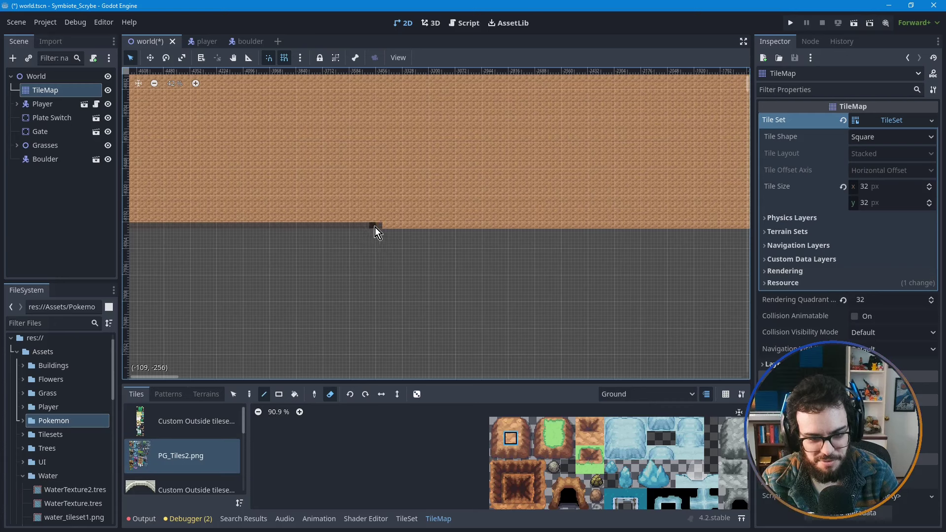
left_click_drag(384, 228, 714, 225)
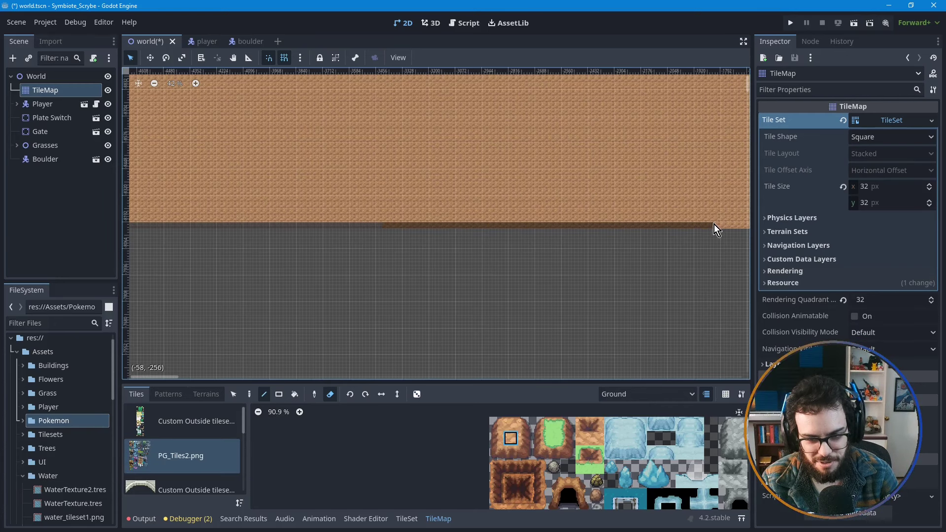
mouse_move(696, 296)
middle_mouse_down()
mouse_move(427, 281)
mouse_move(290, 290)
mouse_move(371, 287)
middle_mouse_up()
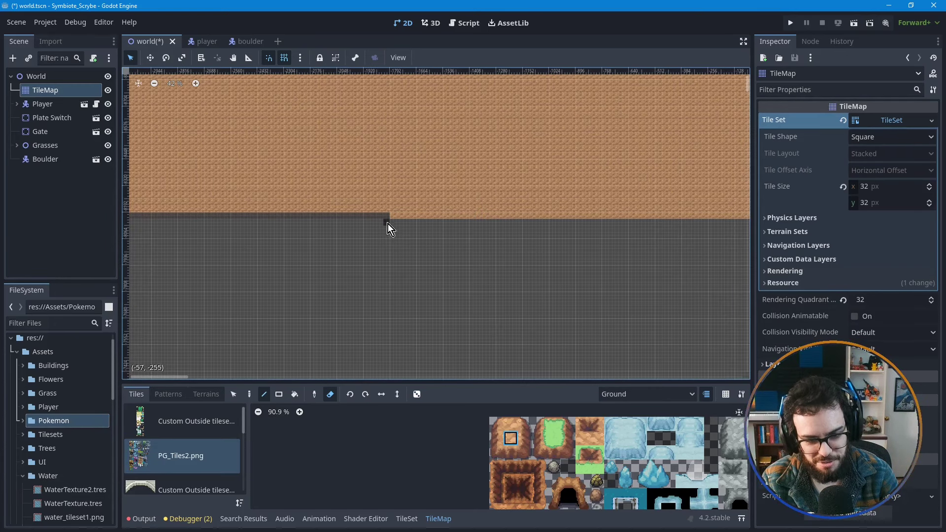
left_click_drag(394, 215, 601, 217)
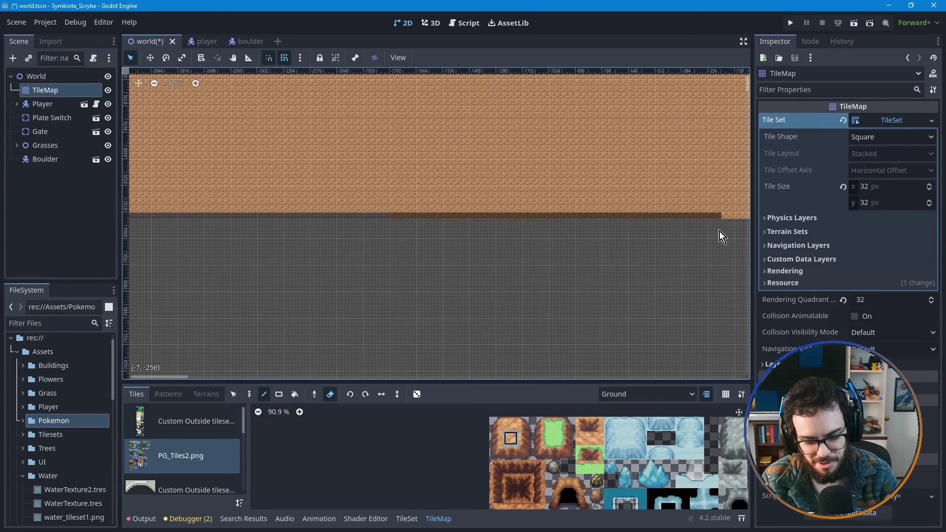
left_click_drag(720, 232, 720, 232)
mouse_move(720, 232)
middle_mouse_down()
mouse_move(539, 268)
mouse_move(353, 268)
mouse_move(369, 228)
middle_mouse_up()
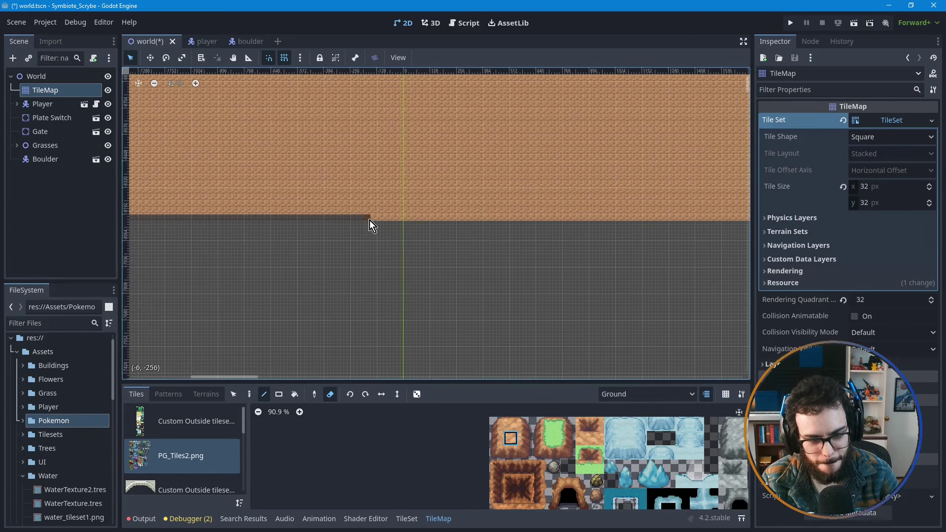
left_click_drag(370, 221, 649, 217)
left_click_drag(710, 217, 711, 218)
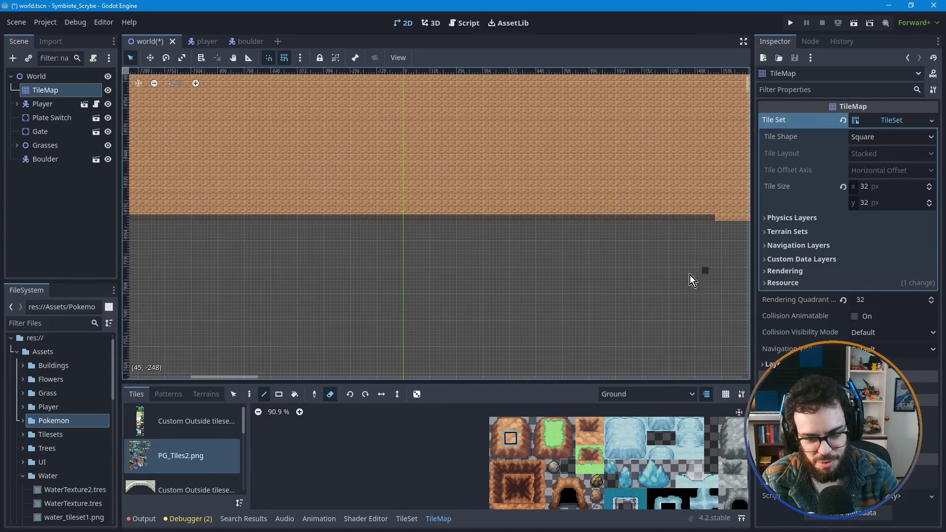
- Erase the surplus brown tiles along row -256 with further eastward lines, from about column 45 to 262
middle_click_drag(697, 275, 322, 272)
left_click_drag(384, 218, 720, 218)
middle_click_drag(727, 279, 279, 270)
left_click_drag(298, 211, 710, 213)
middle_click_drag(657, 298, 300, 279)
left_click_drag(368, 196, 648, 197)
left_click_drag(717, 197, 717, 198)
mouse_move(678, 271)
middle_mouse_down()
mouse_move(520, 265)
mouse_move(315, 277)
middle_mouse_up()
left_click_drag(368, 203, 708, 203)
- Erase the surplus bottom row of brown ground with three more lines, from about tile column 262 to 436
middle_click_drag(687, 260, 276, 260)
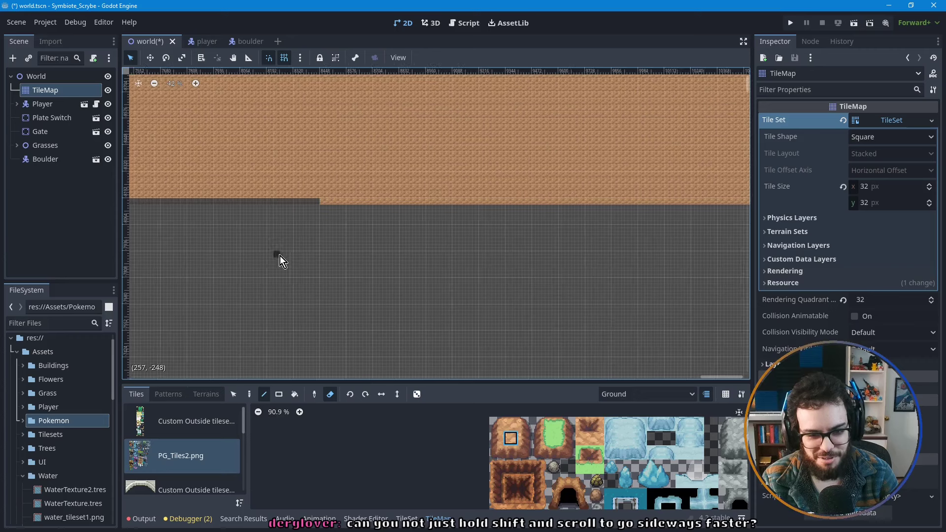
left_click_drag(323, 202, 703, 203)
middle_click_drag(535, 249, 222, 249)
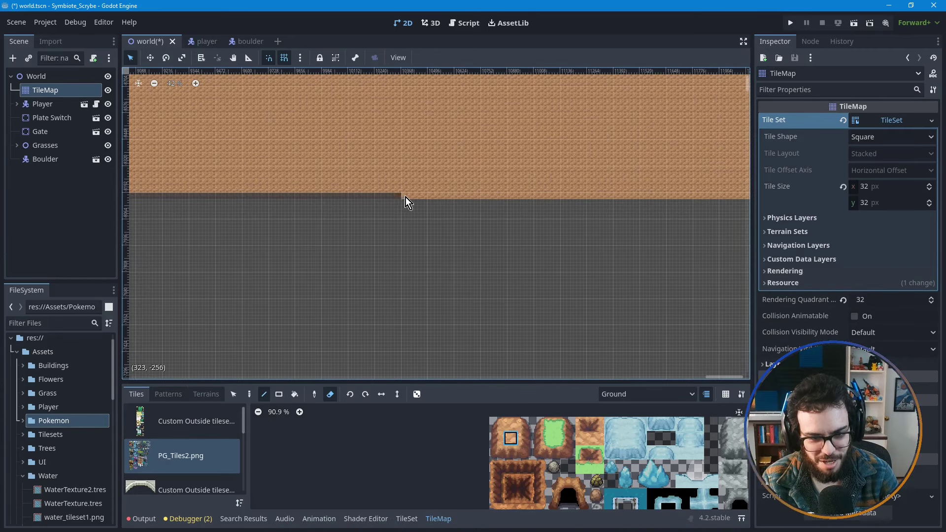
left_click_drag(478, 195, 728, 198)
middle_click_drag(560, 253, 325, 254)
middle_click_drag(523, 237, 321, 220)
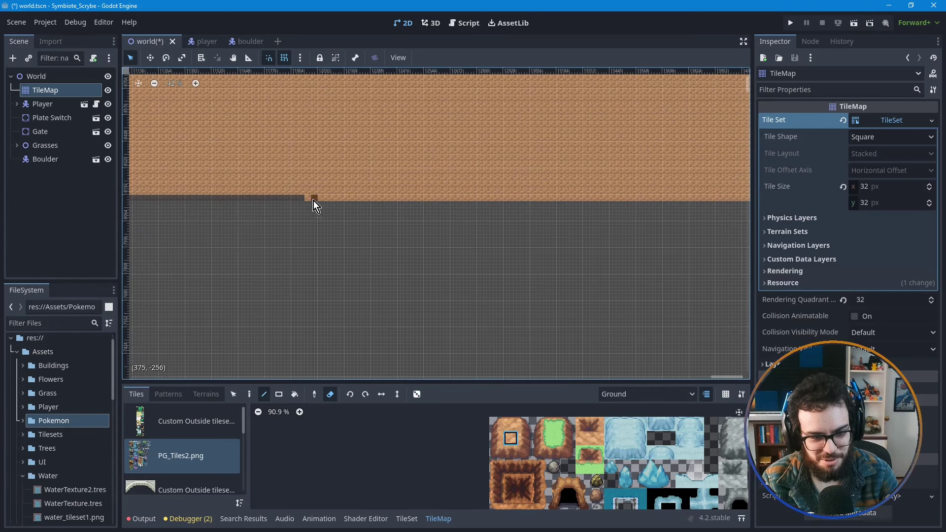
left_click_drag(316, 199, 665, 200)
left_click_drag(727, 198, 727, 199)
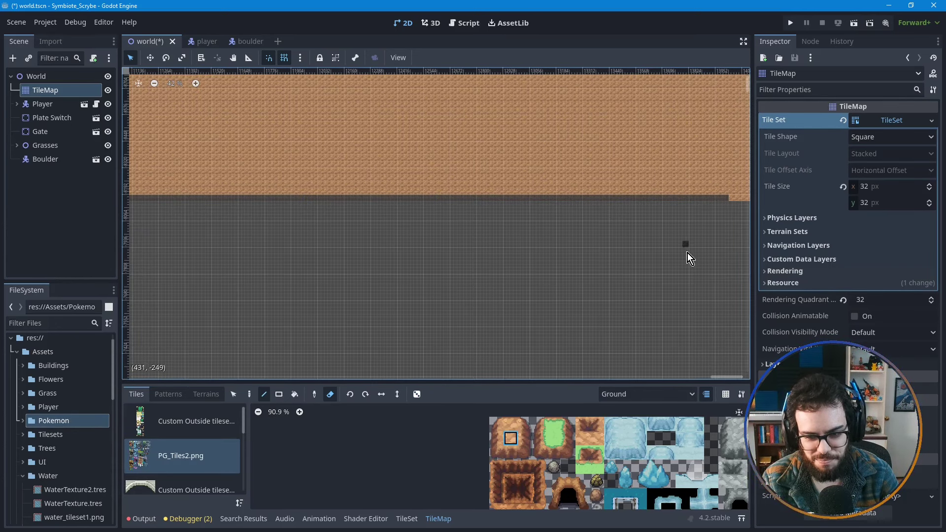
- Erase the rest of the surplus bottom row from about tile column 436 to column 619 at the eastern sand's edge
middle_click_drag(686, 247, 328, 238)
left_click_drag(377, 184, 730, 184)
mouse_move(562, 244)
middle_mouse_down()
mouse_move(410, 244)
mouse_move(410, 206)
middle_mouse_up()
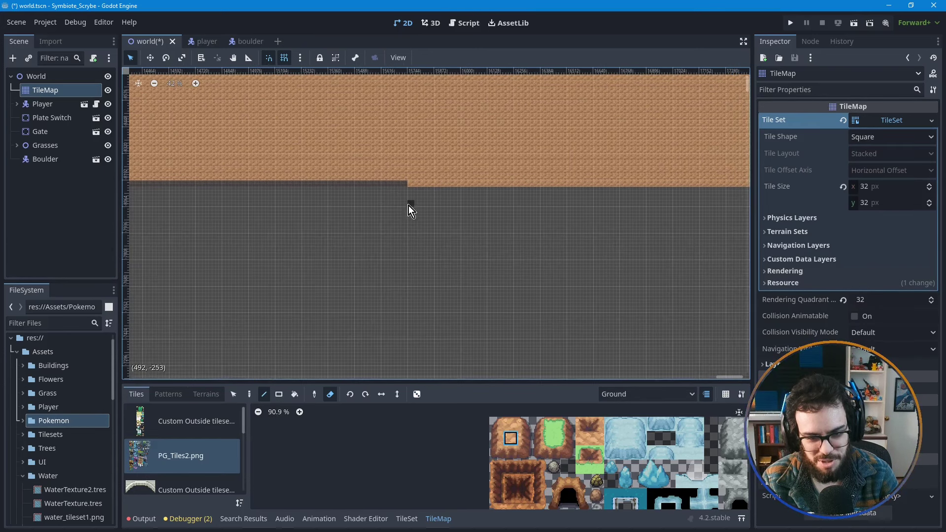
left_click_drag(408, 184, 727, 182)
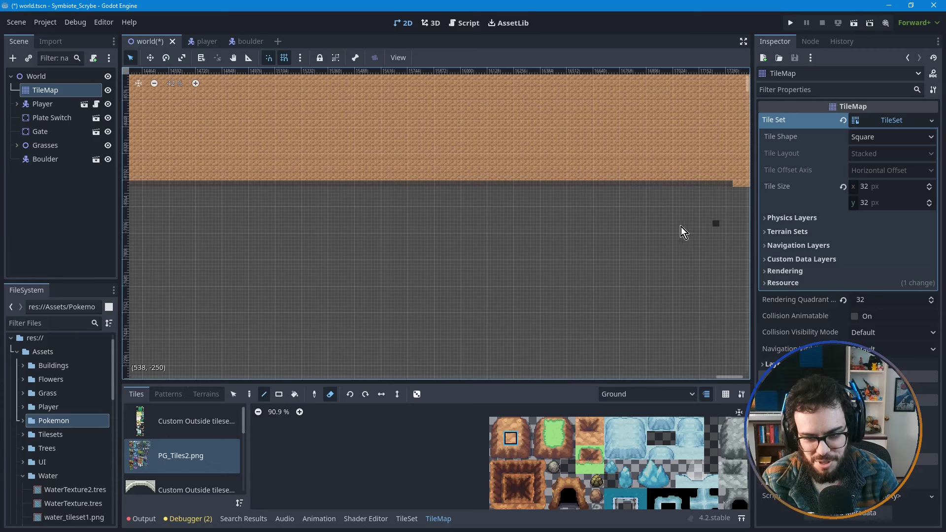
middle_click_drag(681, 227, 329, 221)
left_click_drag(347, 198, 713, 196)
mouse_move(702, 253)
middle_mouse_down()
mouse_move(414, 254)
mouse_move(353, 222)
middle_mouse_up()
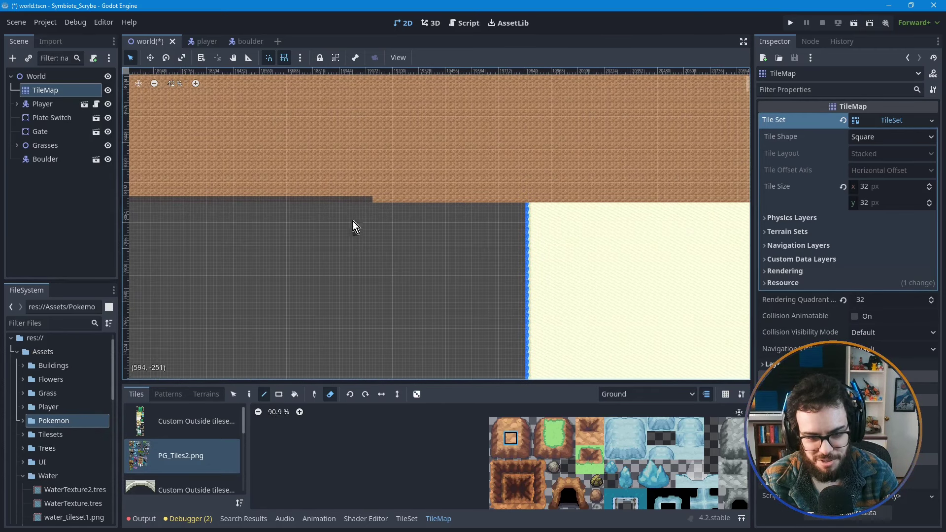
left_click_drag(371, 201, 516, 199)
left_click(523, 200)
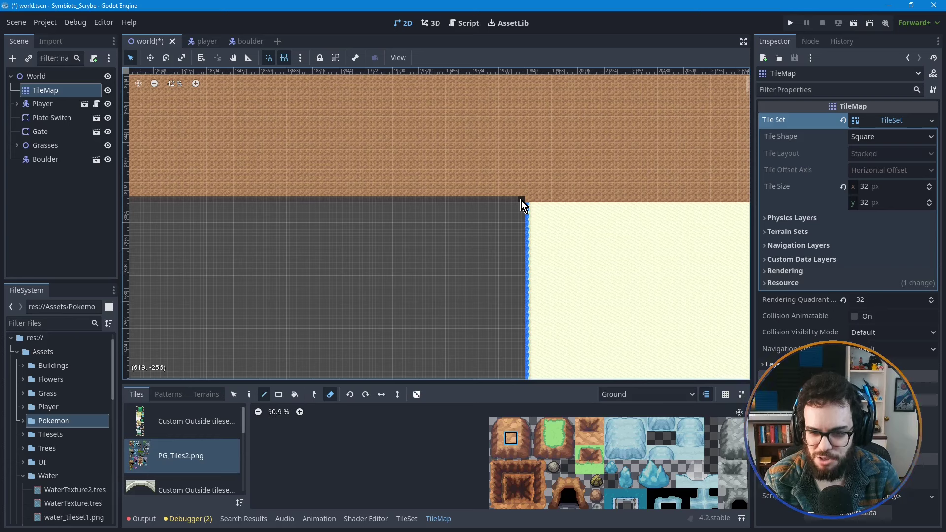
mouse_move(522, 200)
left_mouse_down()
mouse_move(777, 202)
mouse_move(568, 203)
mouse_move(642, 183)
mouse_move(305, 199)
mouse_move(570, 171)
mouse_move(431, 276)
mouse_move(511, 166)
mouse_move(525, 208)
left_mouse_up()
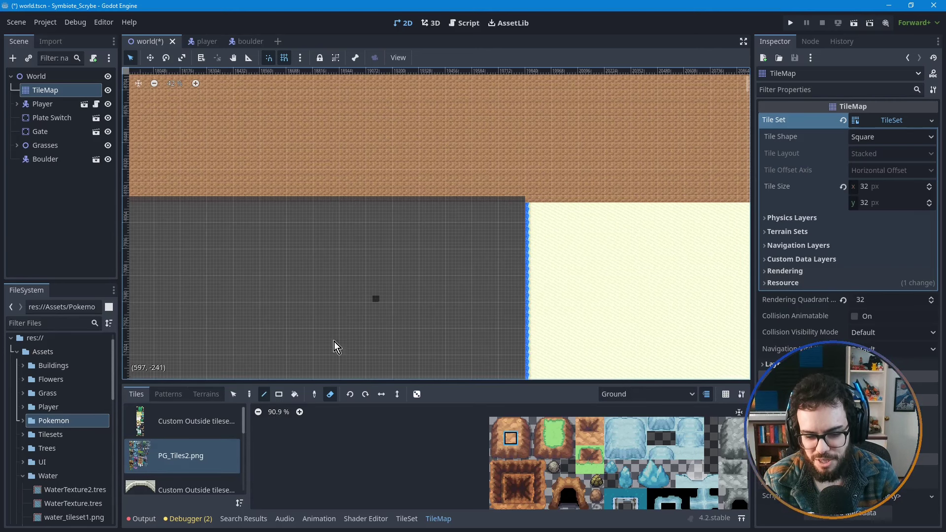
- Try to erase the brown tile row directly above the eastern sand with a freehand stroke, and undo the erasure
left_click(249, 395)
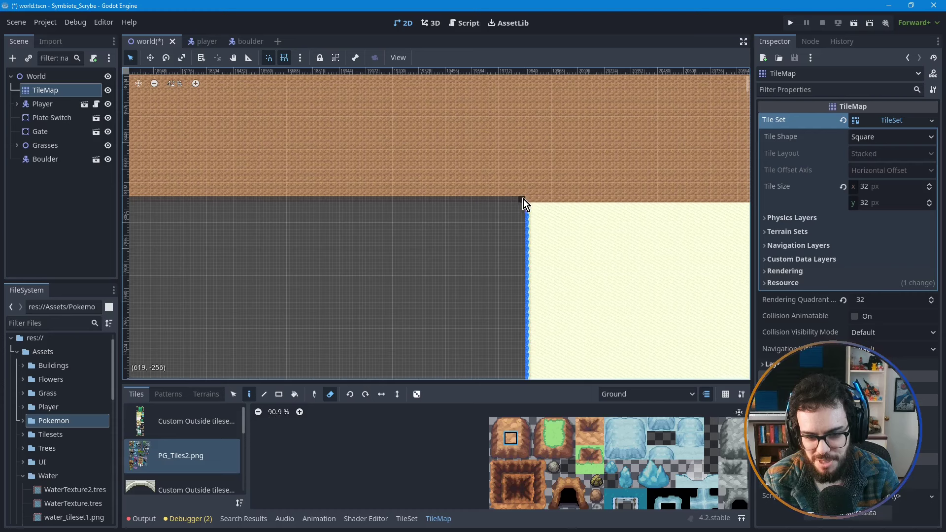
left_click_drag(650, 195, 747, 201)
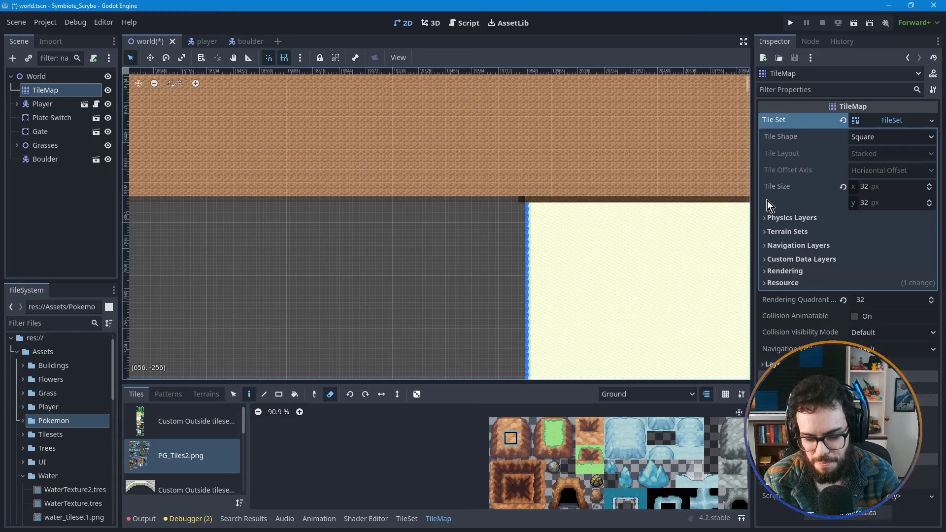
key("ctrl+z")
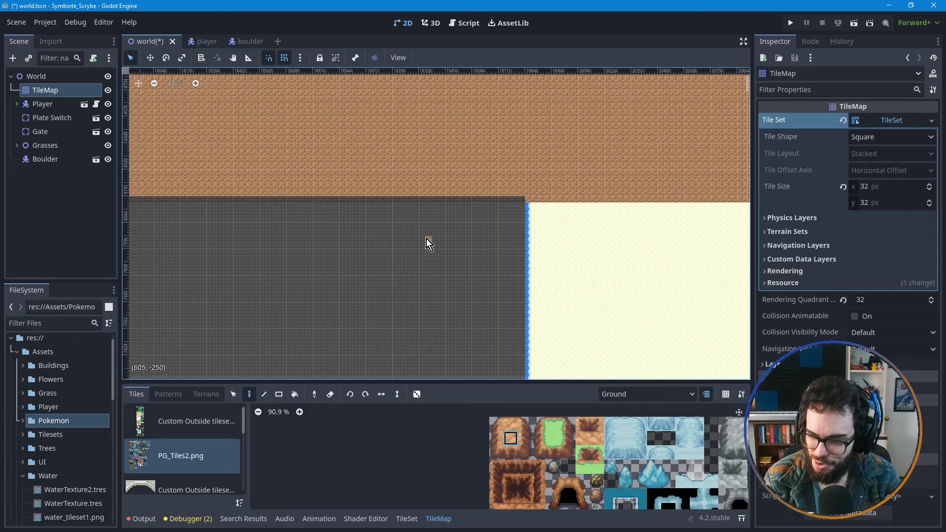
- Turn off the selected-layer highlighting and examine the corner where the brown ground meets the eastern sand
scroll(524, 199, "down", 1)
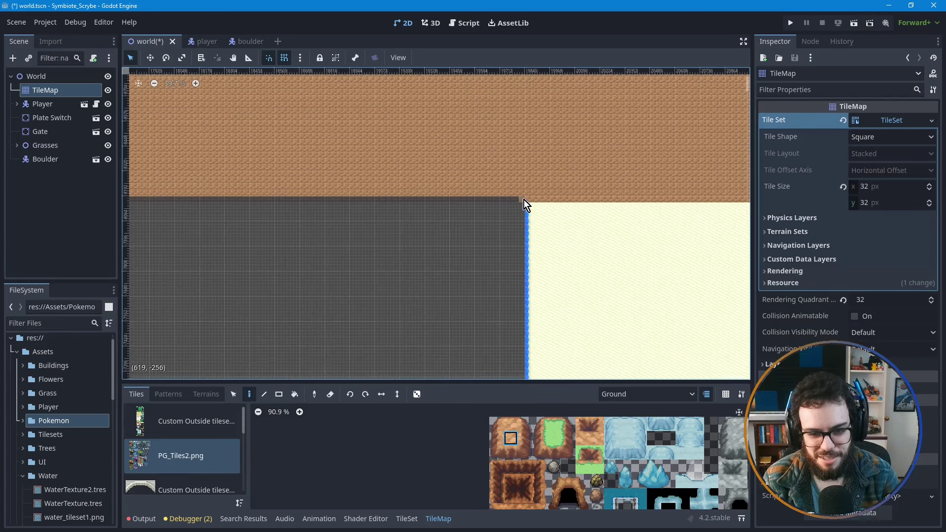
scroll(439, 213, "right", 3)
scroll(632, 172, "down", 2)
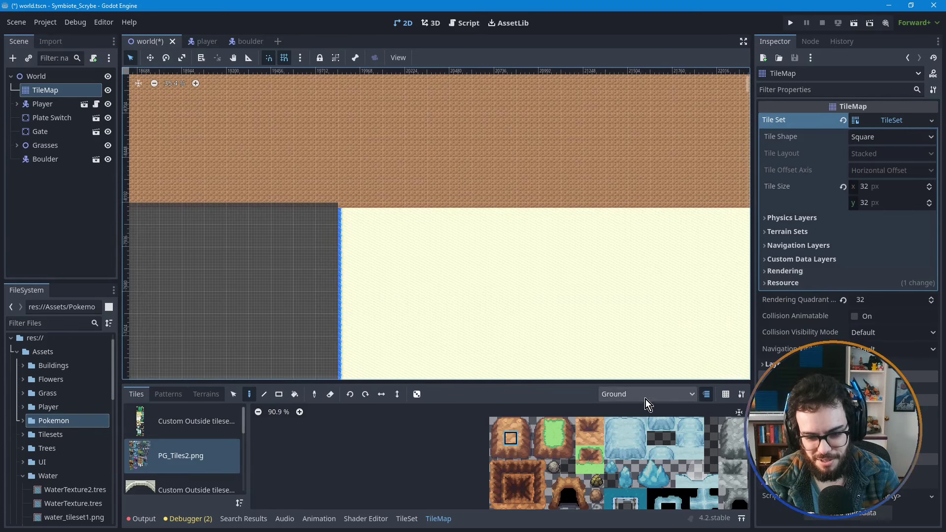
scroll(587, 232, "down", 2)
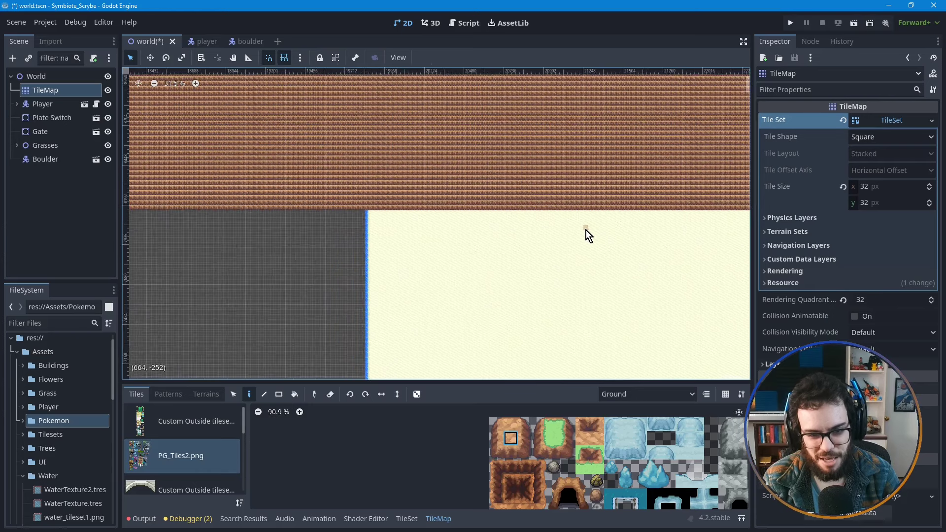
scroll(586, 230, "down", 6)
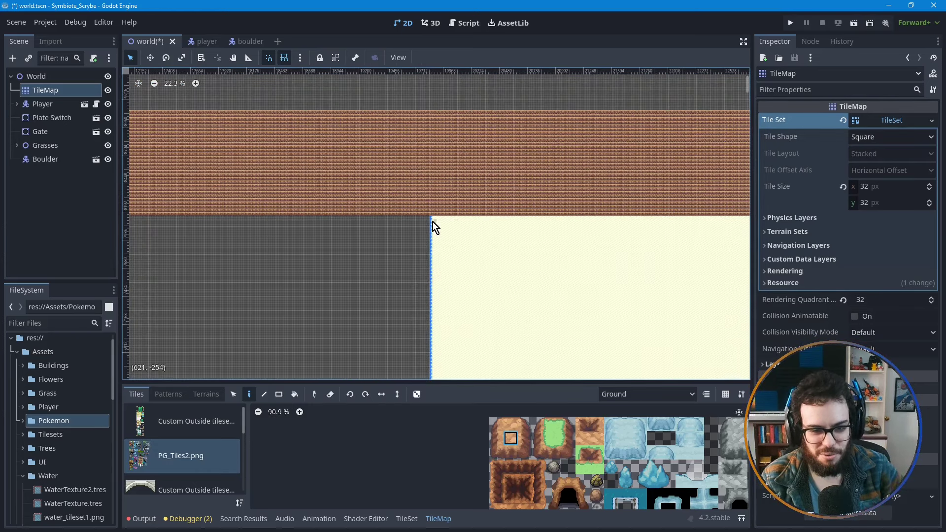
scroll(432, 222, "up", 8)
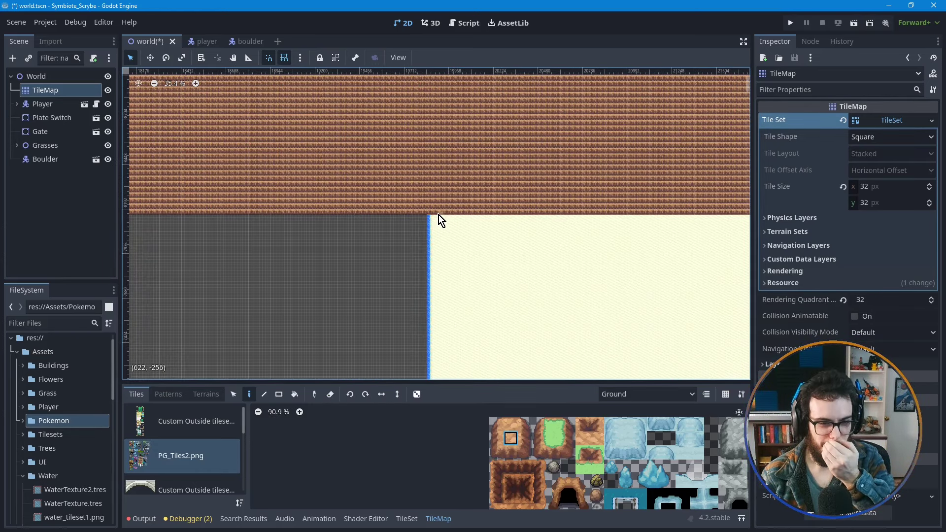
- Switch the active tile layer to Ground 2 and back to Ground, and turn on the selected-layer highlighting
left_click(620, 394)
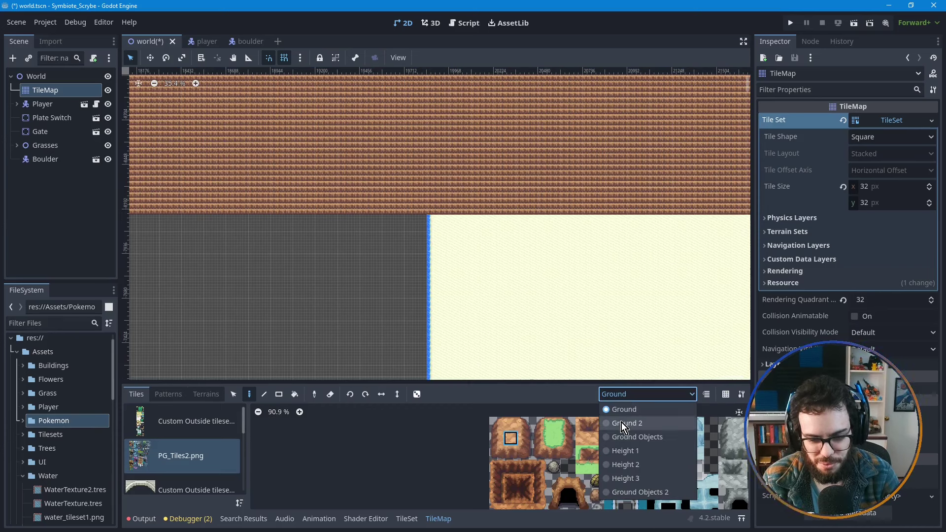
left_click(622, 423)
left_click(634, 398)
left_click(693, 399)
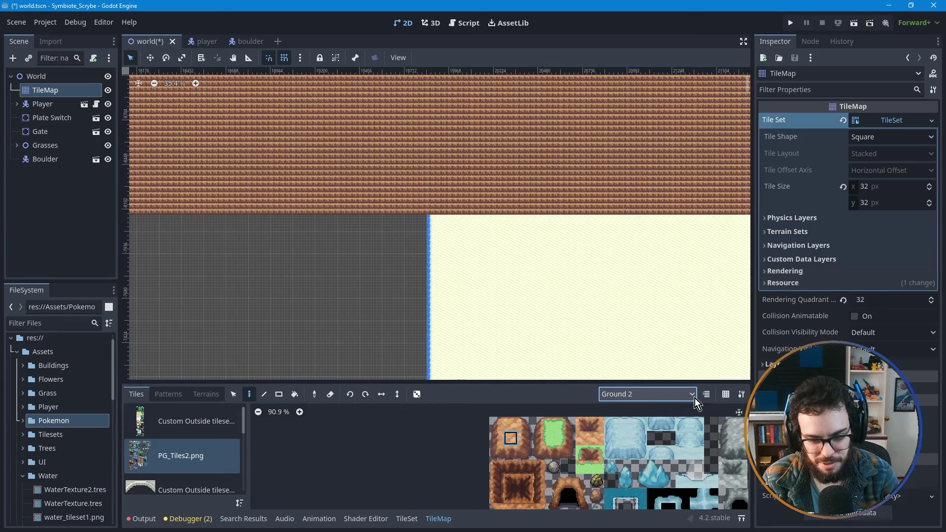
left_click(695, 398)
left_click(660, 410)
left_click(708, 395)
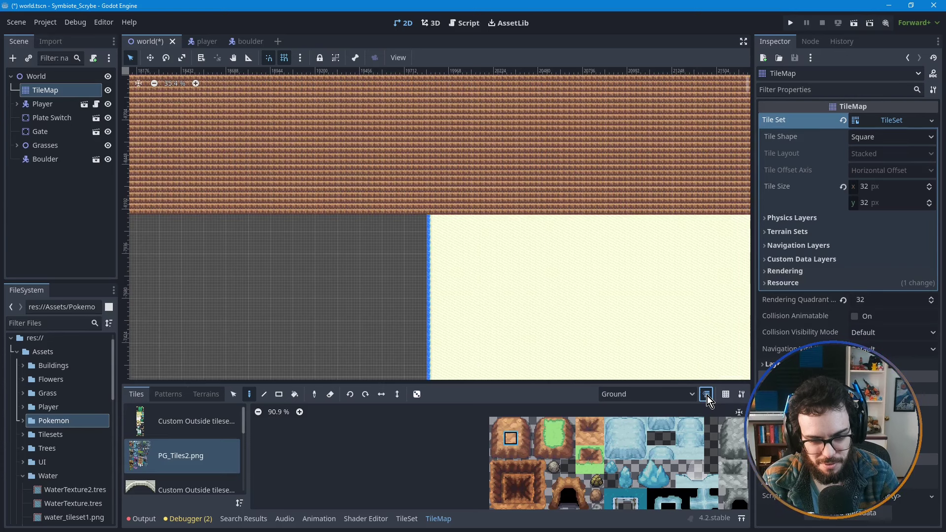
left_click(708, 396)
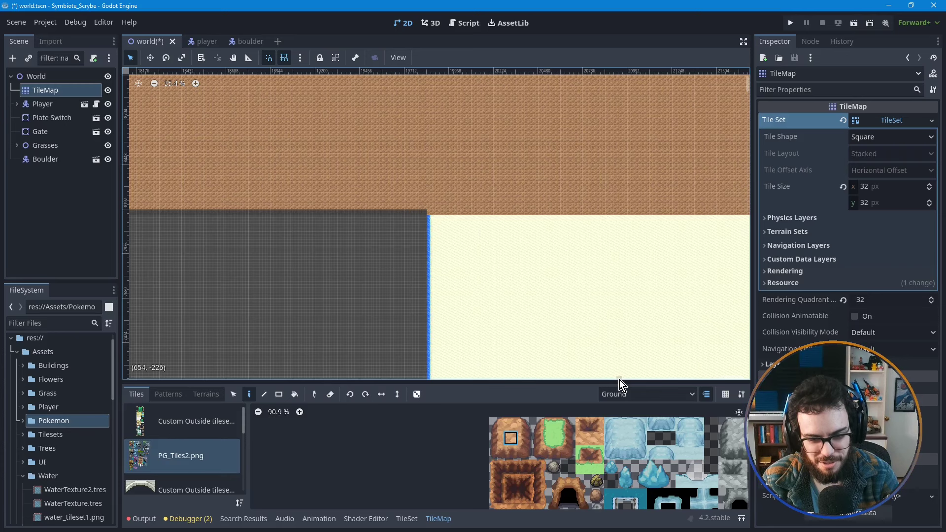
- Undo the erased lines along the brown ground's bottom row, following the edge west from the eastern sand to the western sand
middle_click_drag(350, 261, 520, 259)
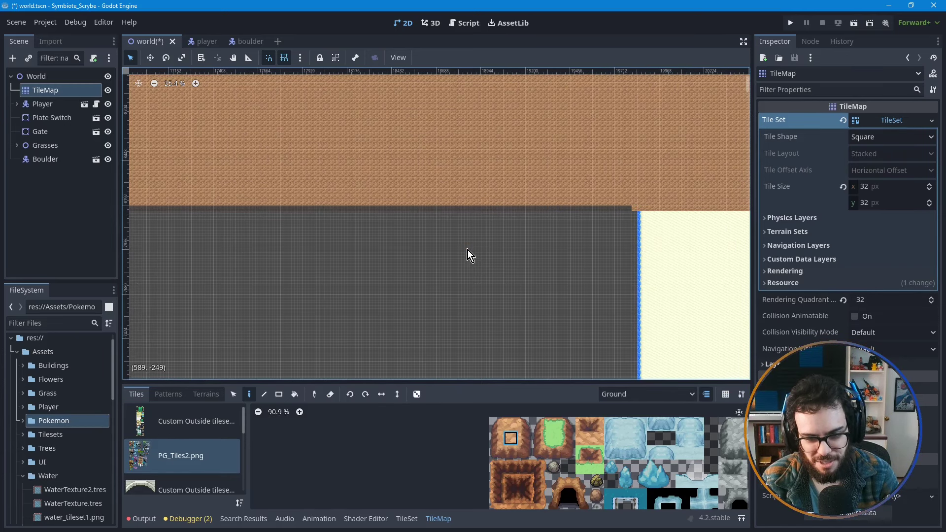
middle_click_drag(306, 249, 549, 248)
middle_click_drag(256, 254, 613, 236)
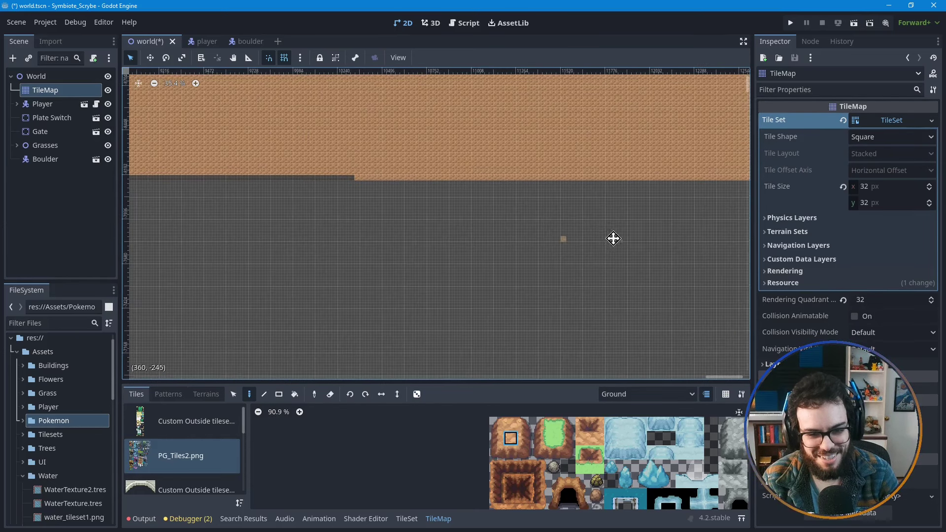
middle_click_drag(285, 231, 593, 235)
middle_click_drag(298, 239, 633, 241)
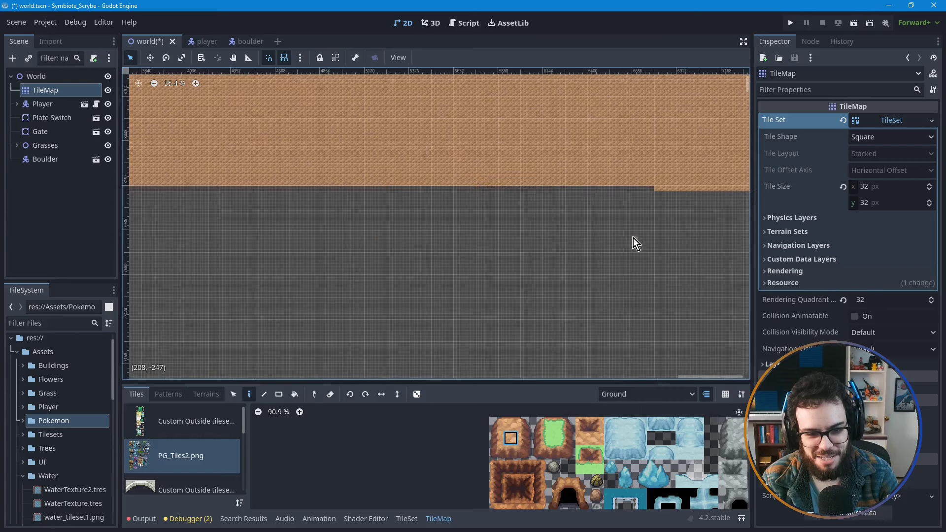
middle_click_drag(268, 244, 572, 255)
middle_click_drag(301, 257, 434, 259)
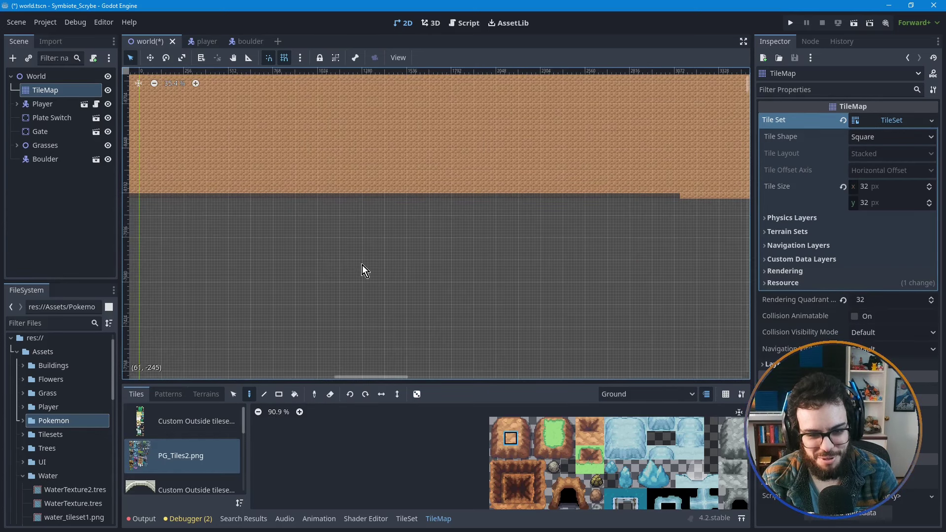
middle_click_drag(363, 268, 606, 261)
middle_click_drag(311, 262, 585, 262)
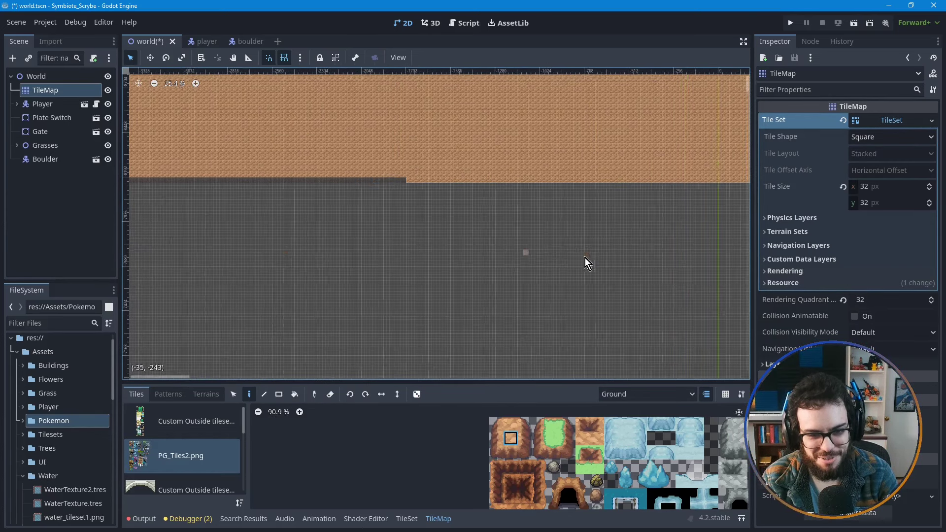
middle_click_drag(291, 246, 598, 247)
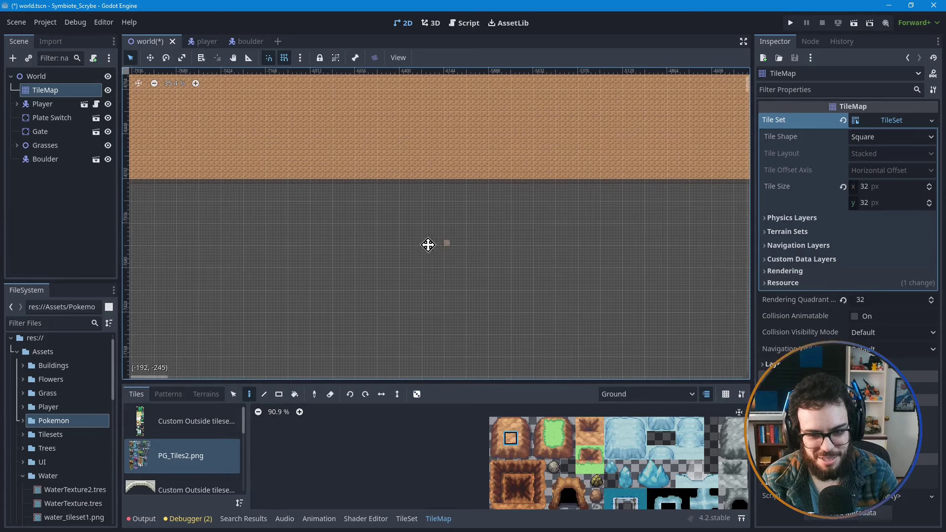
middle_click_drag(429, 244, 360, 250)
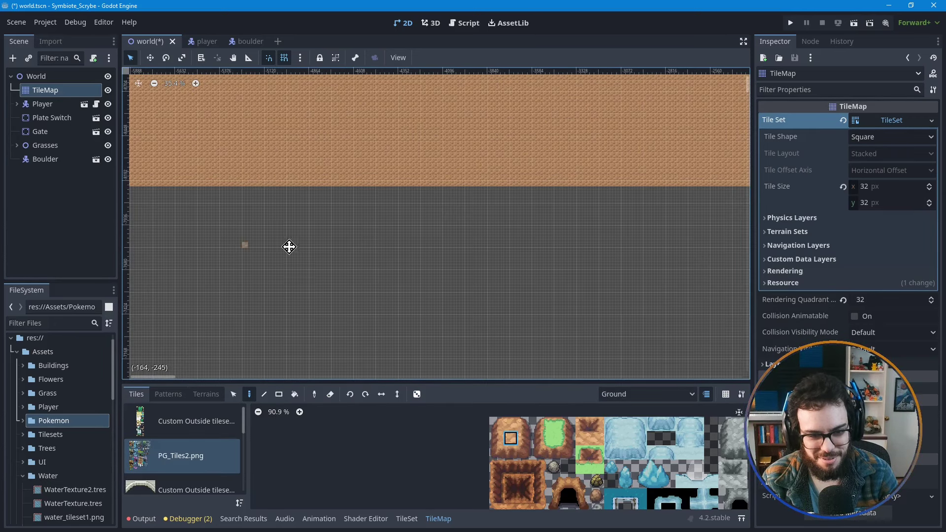
middle_click_drag(289, 247, 549, 255)
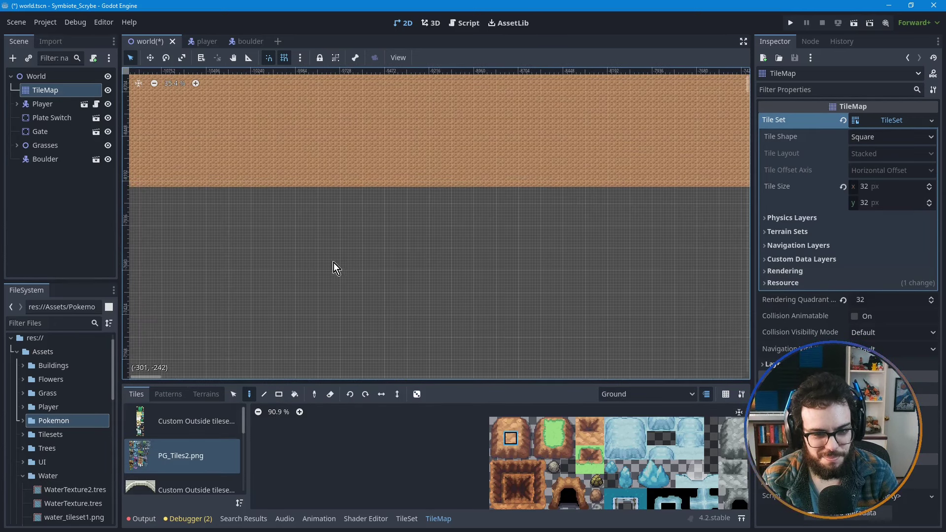
middle_click_drag(334, 267, 356, 259)
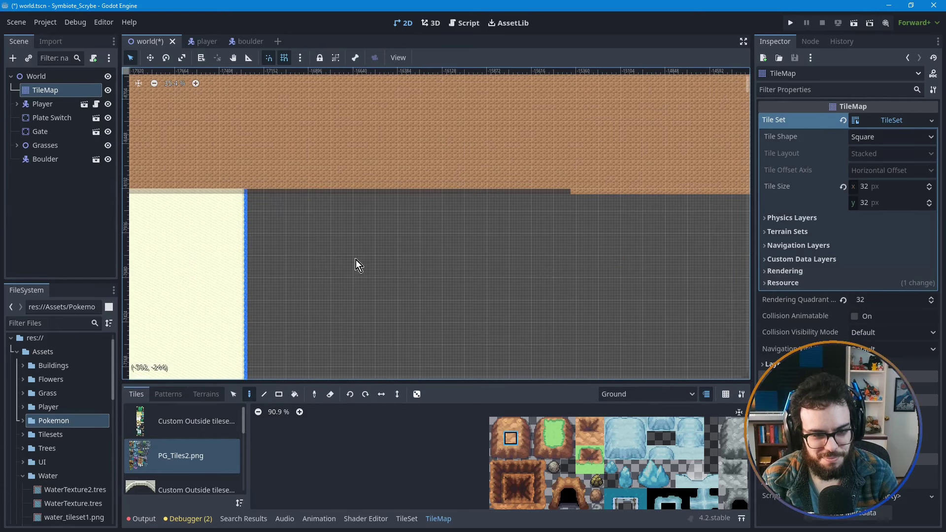
- Fill the remaining gap in the brown ground's bottom row, about 58 tiles long, up to the western sand's edge
left_click(303, 259)
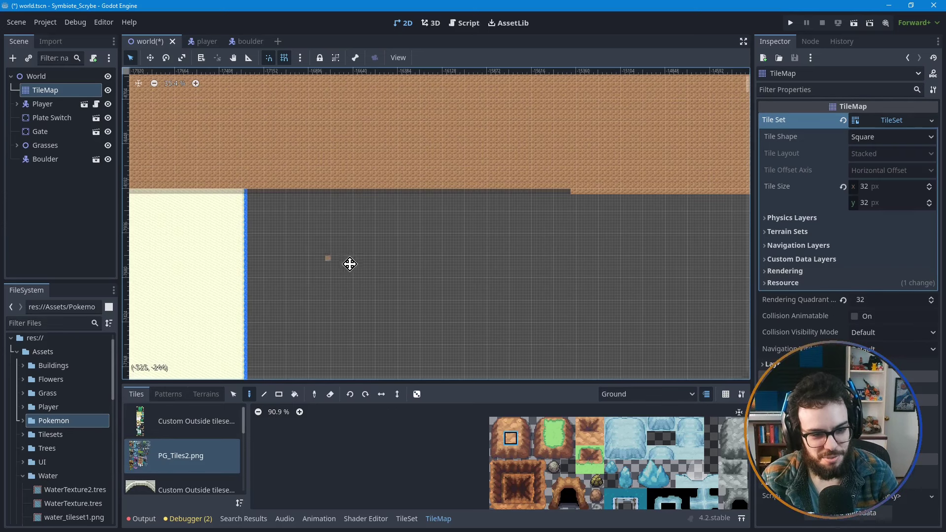
middle_click_drag(316, 249, 385, 274)
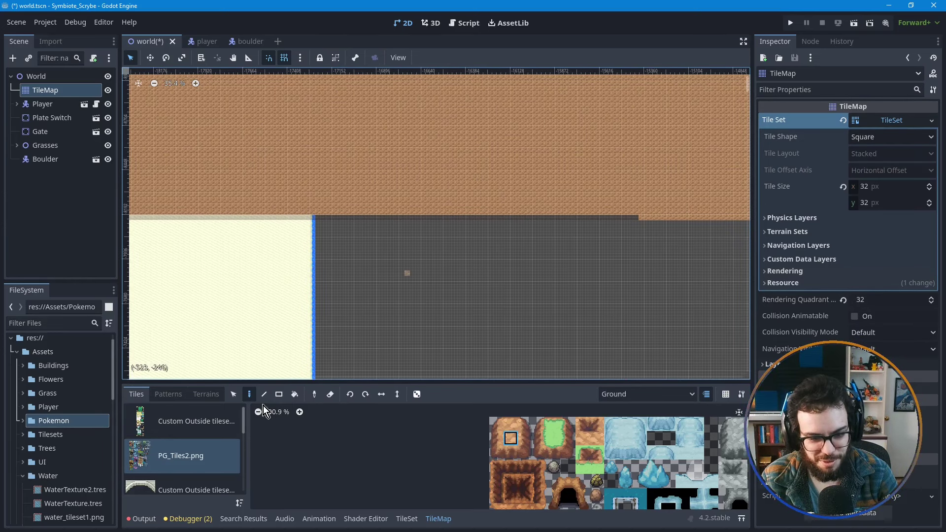
left_click_drag(637, 217, 315, 220)
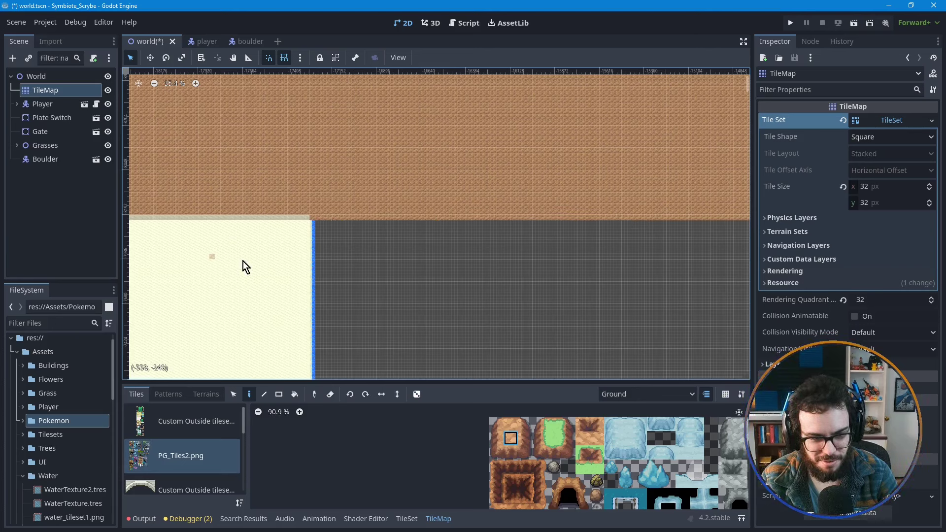
- Examine the seam and corner where the brown ground meets the western sand
middle_click_drag(243, 267, 489, 250)
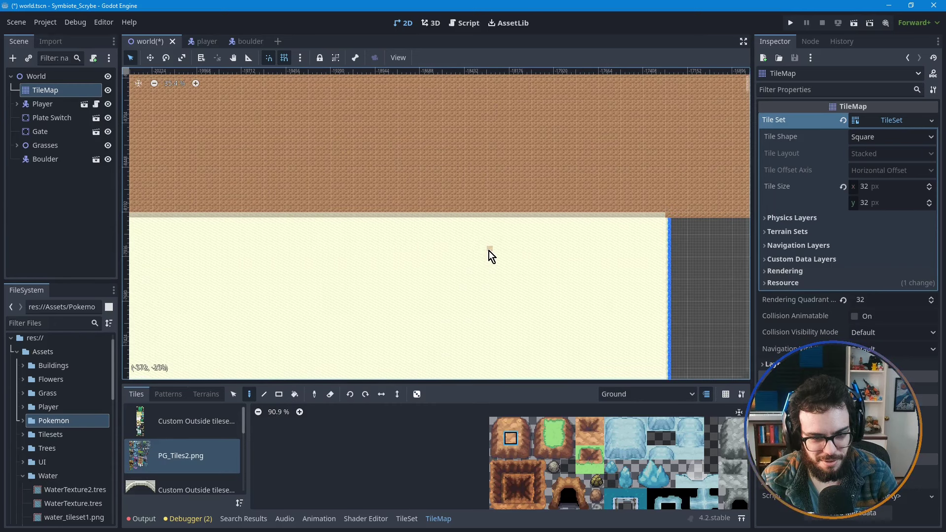
middle_click_drag(646, 263, 415, 256)
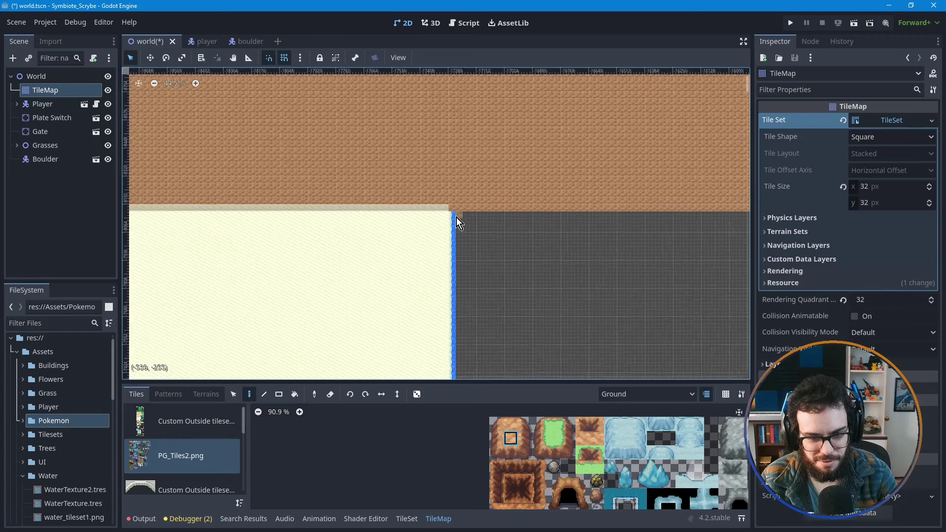
scroll(457, 218, "up", 1)
middle_click_drag(336, 297, 540, 238)
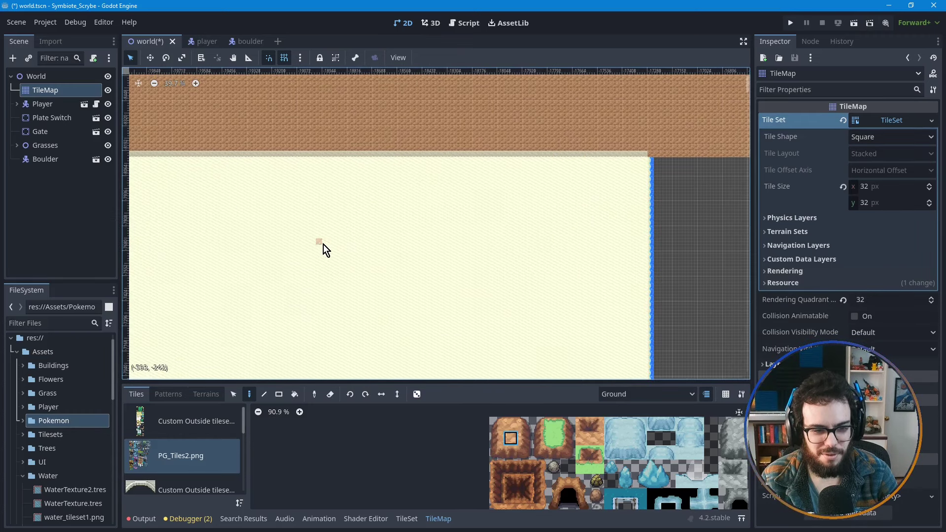
scroll(342, 241, "down", 3)
scroll(345, 244, "down", 4)
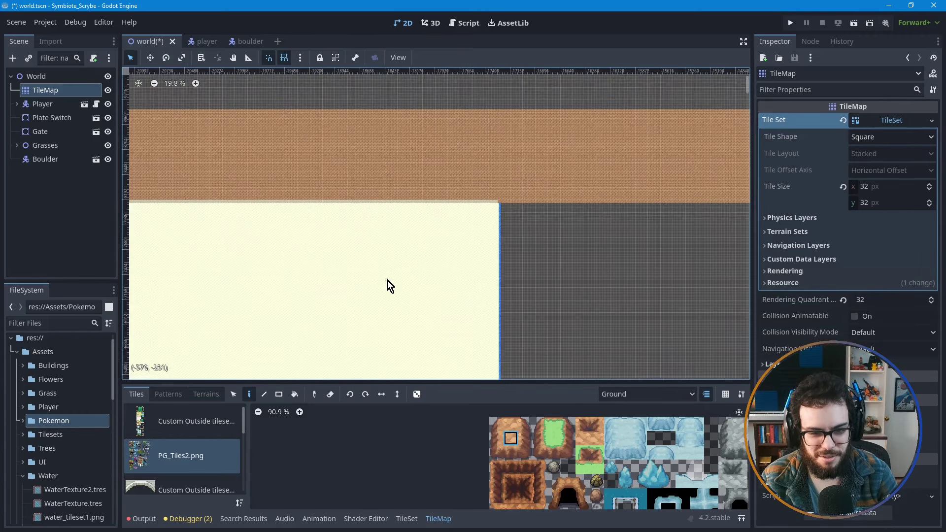
scroll(567, 338, "down", 1)
- Examine the whole world border, from the northwest corner across the inner area to the eastern sand
middle_click_drag(566, 338, 566, 243)
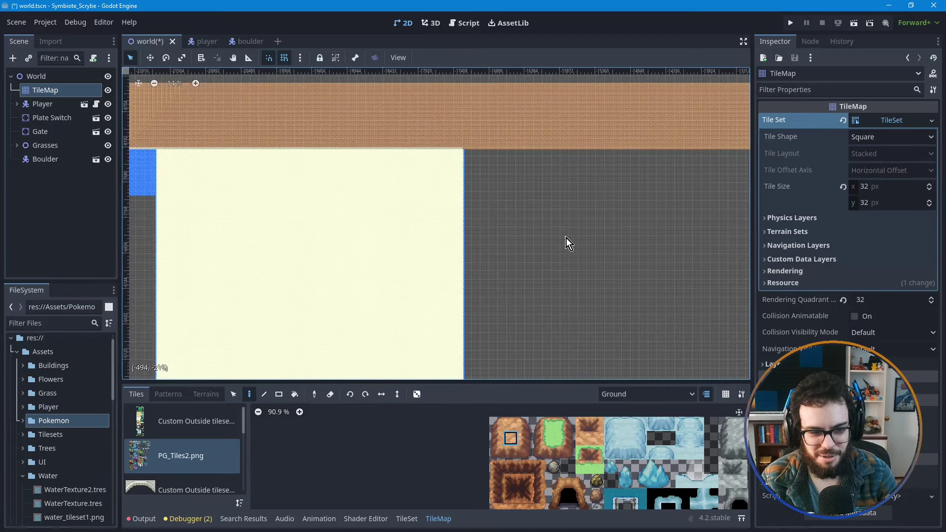
scroll(566, 239, "down", 2)
scroll(567, 239, "down", 1)
middle_click_drag(610, 276, 461, 211)
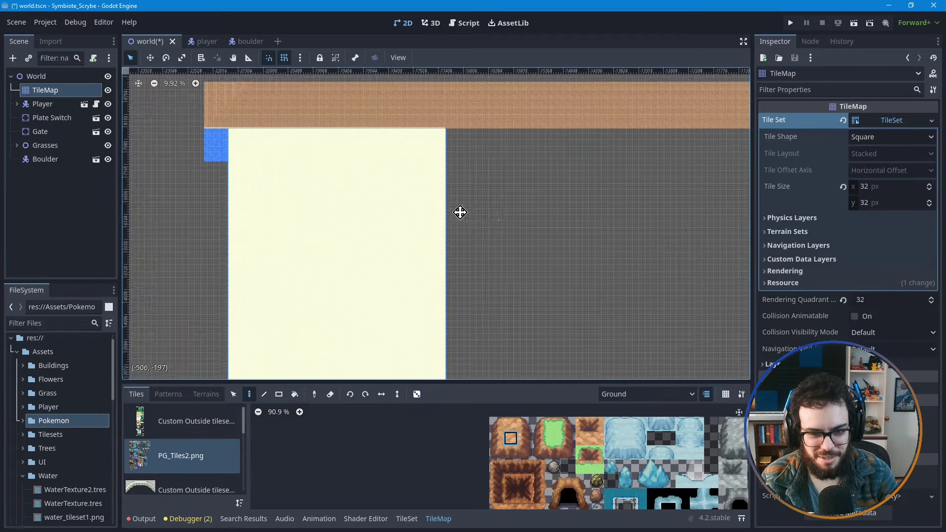
scroll(509, 237, "down", 2)
middle_click_drag(509, 237, 492, 284)
scroll(555, 285, "down", 1)
middle_click_drag(566, 290, 463, 267)
scroll(605, 315, "down", 2)
scroll(608, 319, "down", 1)
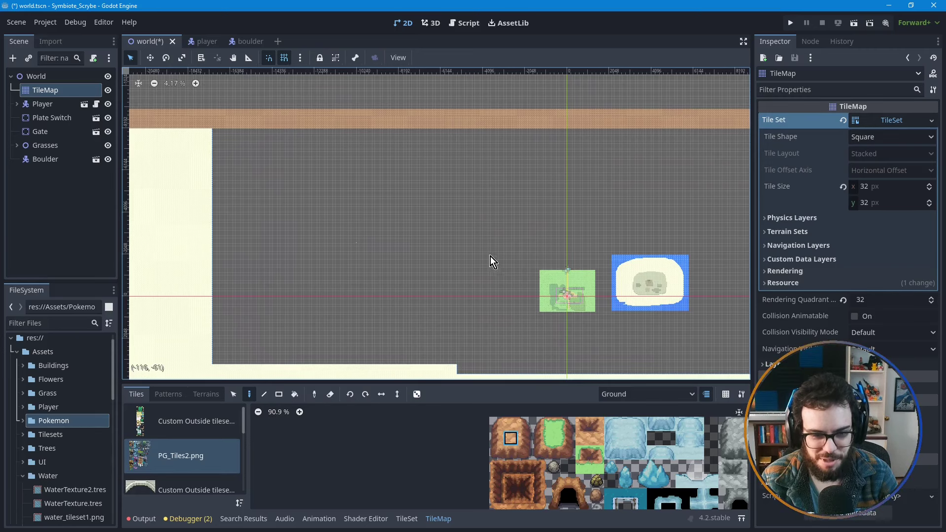
middle_click_drag(514, 231, 467, 199)
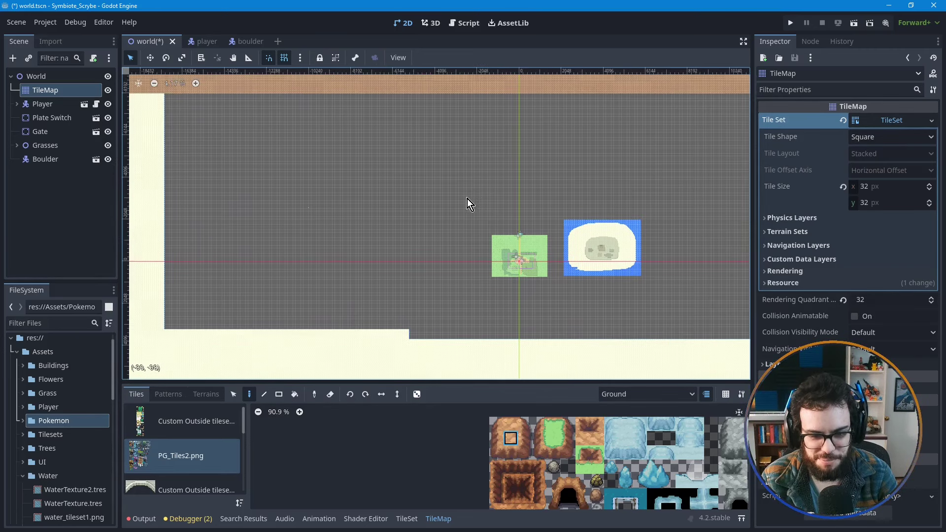
scroll(457, 226, "down", 3)
scroll(458, 226, "down", 1)
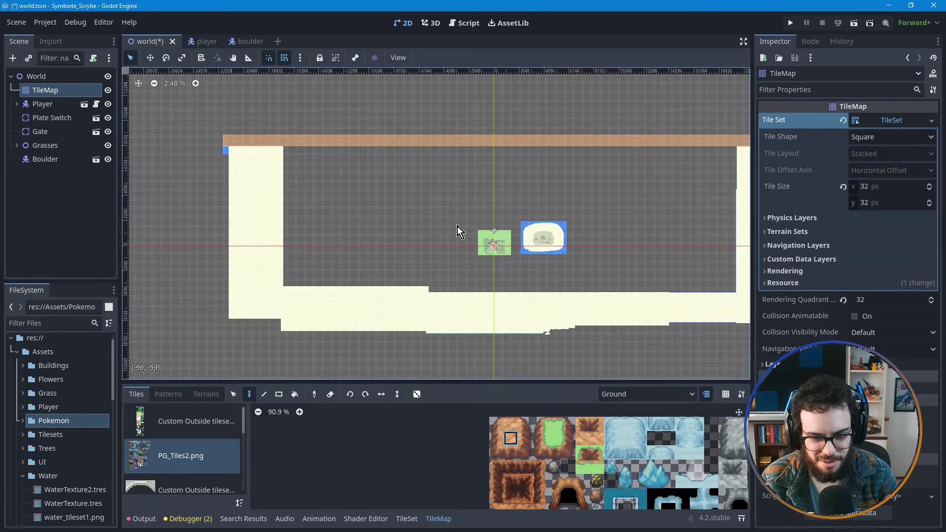
middle_click_drag(628, 228, 588, 233)
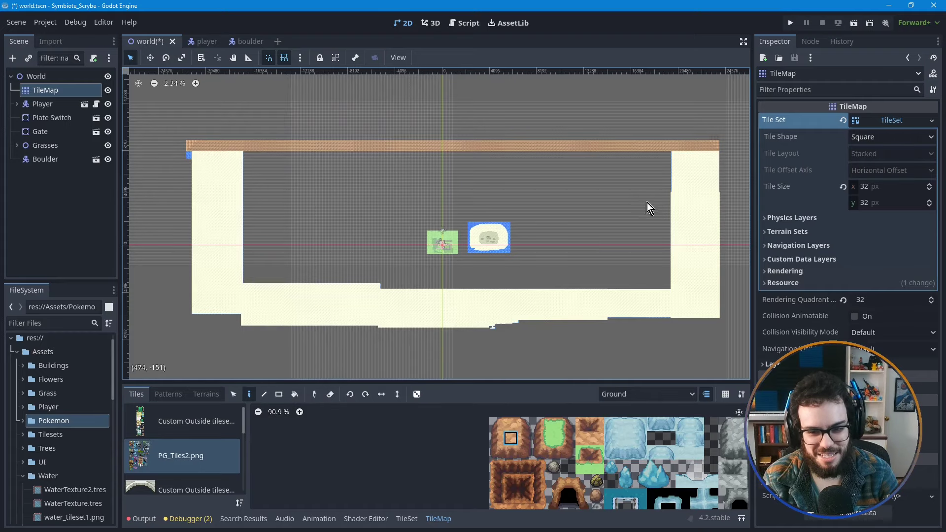
- Set up rectangle painting with the water tile from PG_Tiles1.png on the Ground layer at the border's northeast corner
scroll(473, 205, "right", 5)
scroll(542, 151, "up", 1)
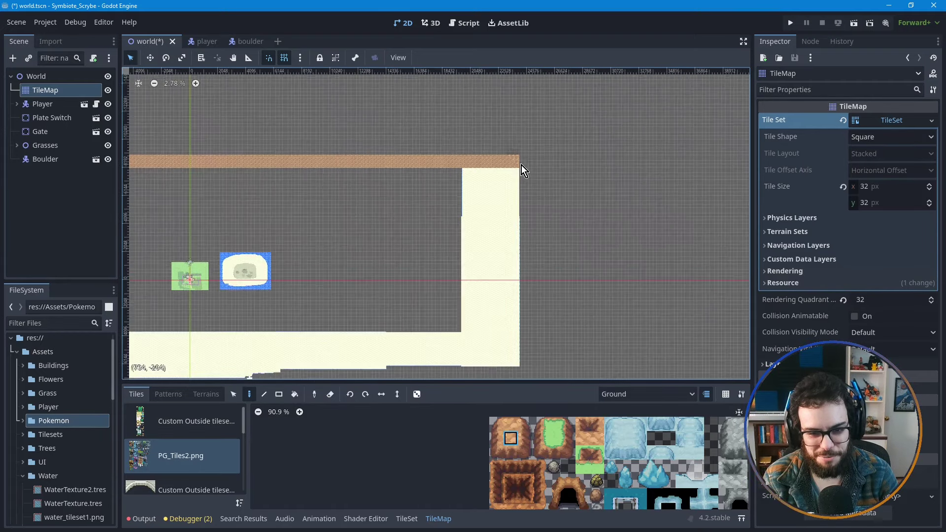
scroll(521, 165, "up", 4)
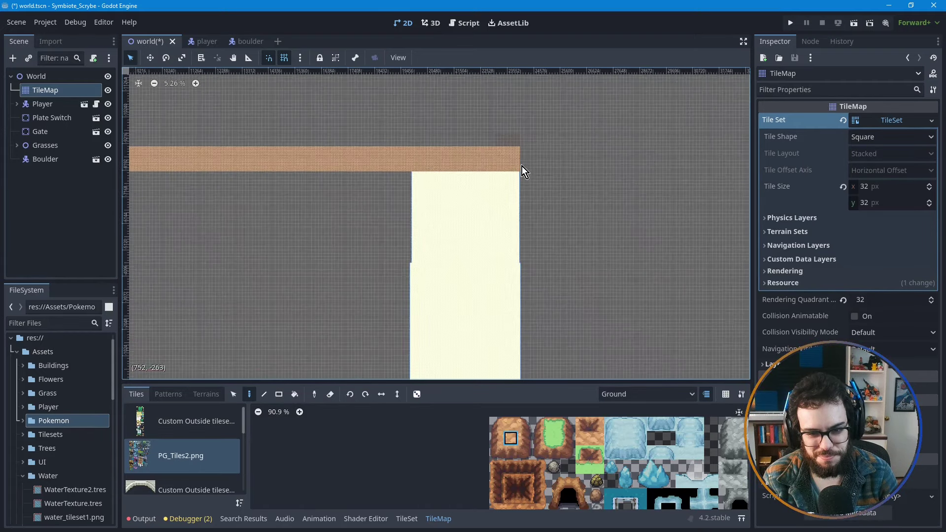
scroll(522, 166, "up", 5)
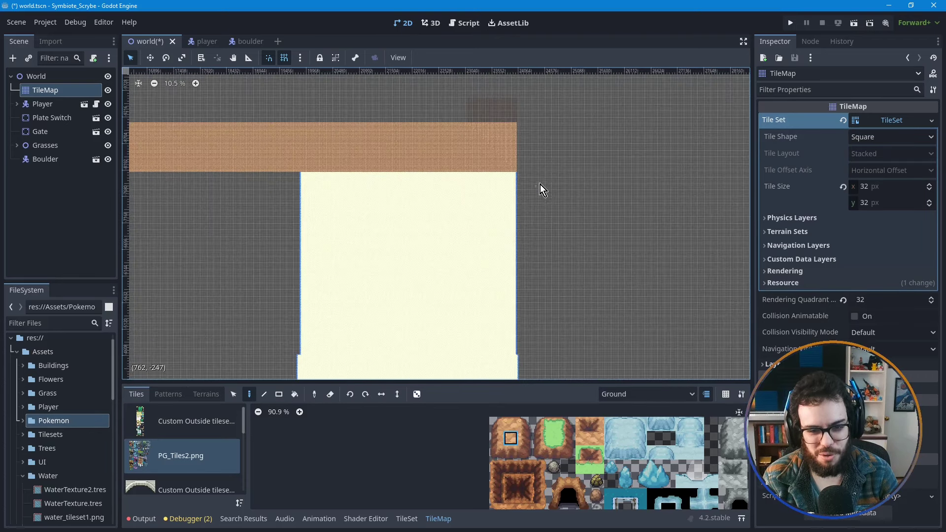
scroll(540, 187, "up", 1)
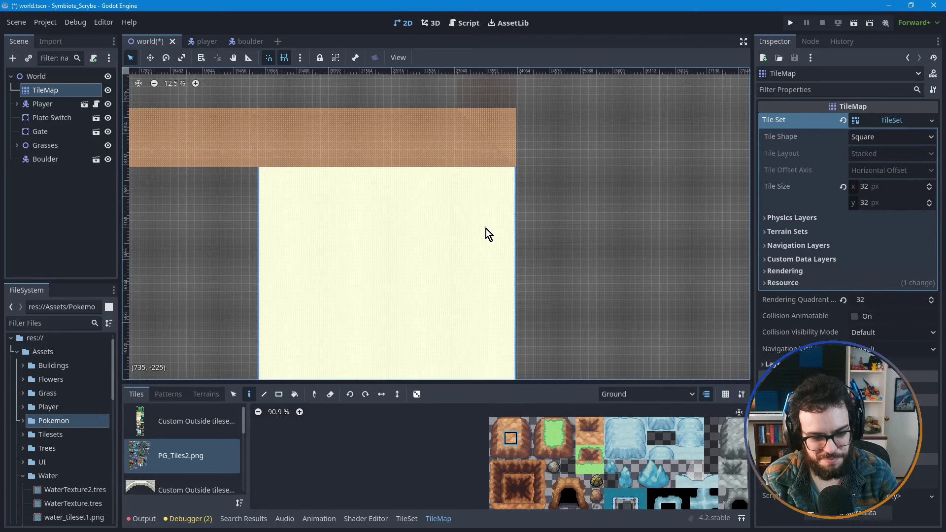
scroll(486, 229, "up", 1)
left_click(278, 396)
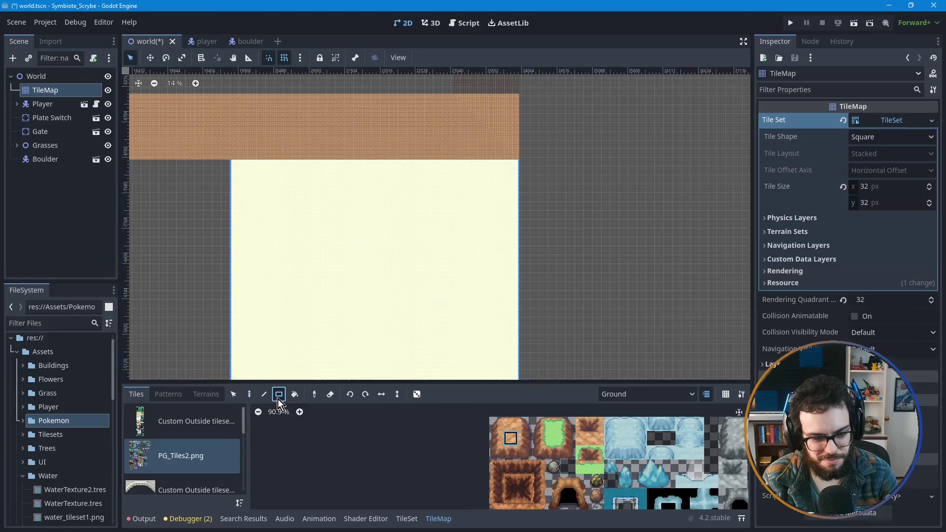
scroll(594, 475, "down", 1)
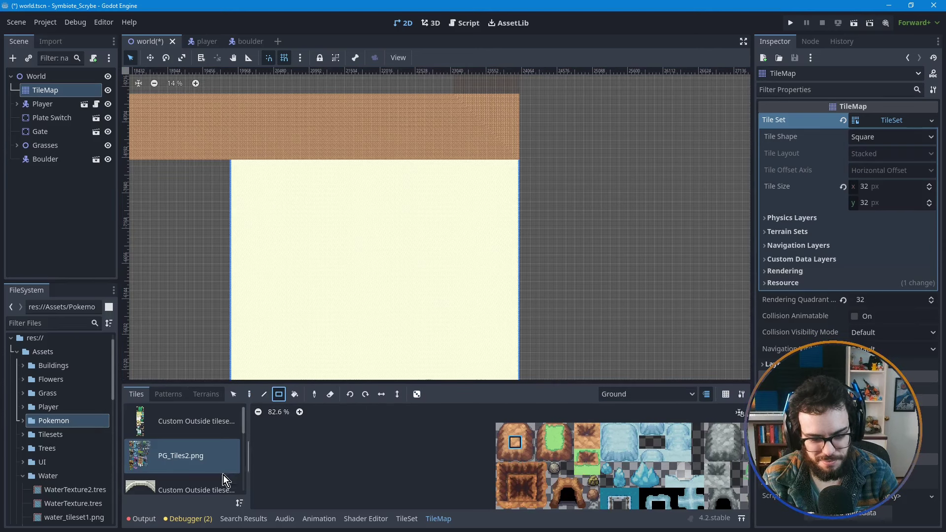
scroll(208, 464, "down", 5)
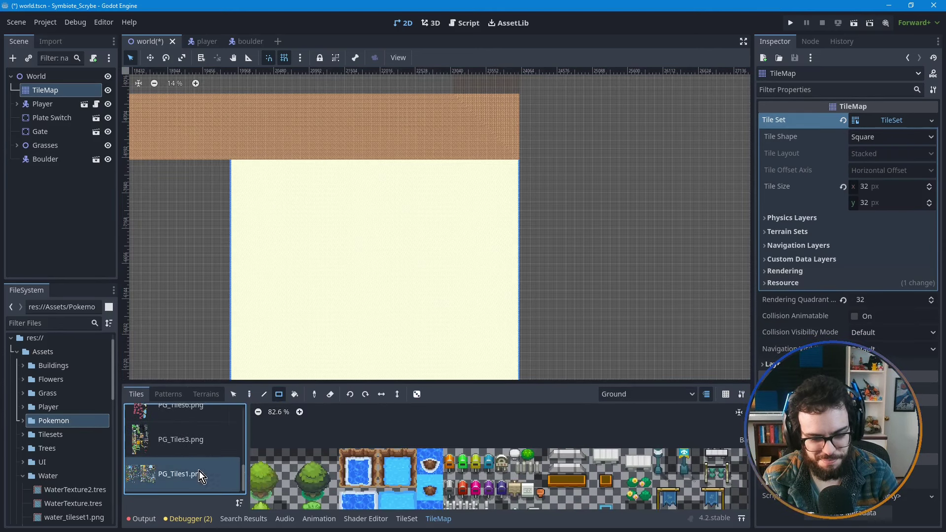
left_click(199, 471)
scroll(358, 477, "down", 3)
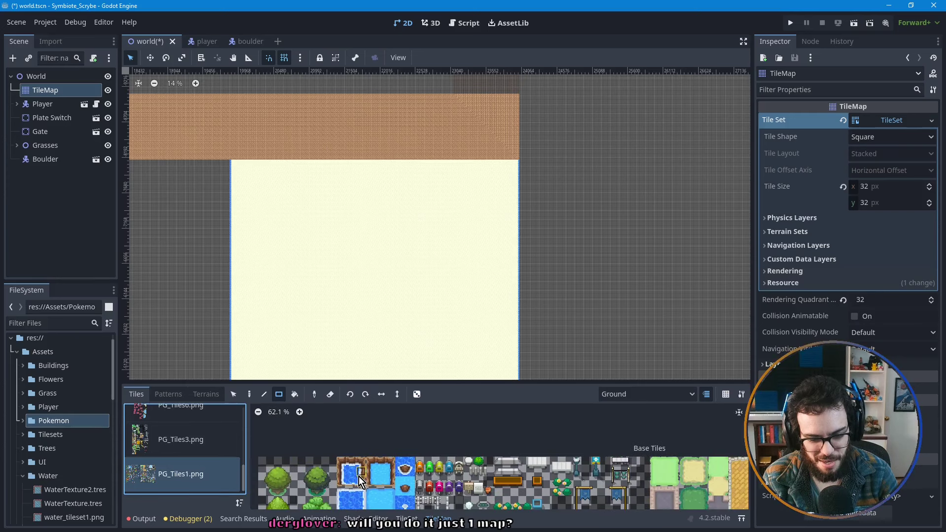
left_click(357, 499)
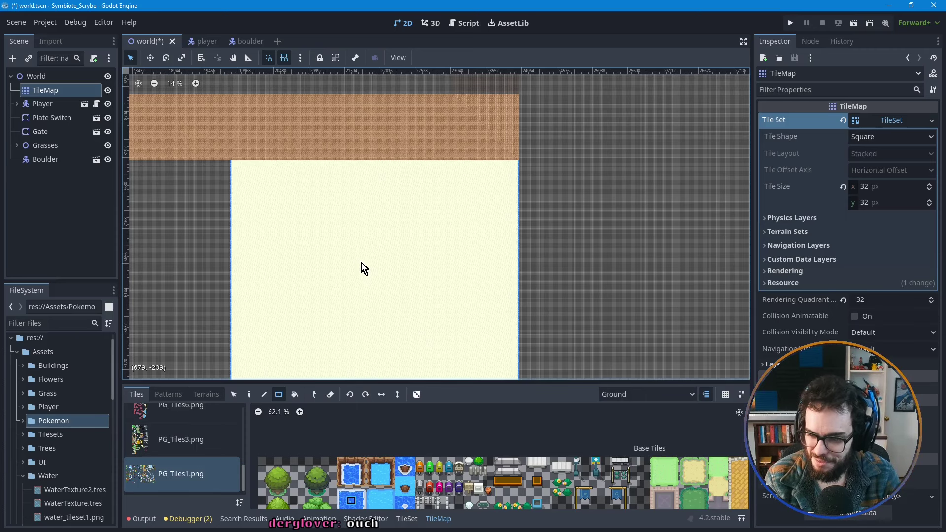
- Examine the border's northeast corner where the brown ground meets the eastern sand and its water edge
middle_click_drag(508, 171, 498, 161)
scroll(506, 148, "up", 5)
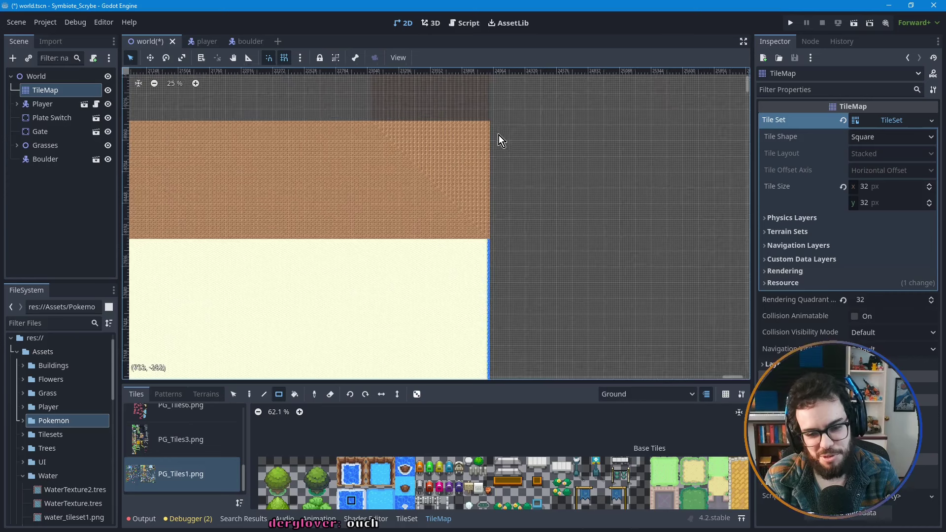
scroll(504, 141, "up", 4)
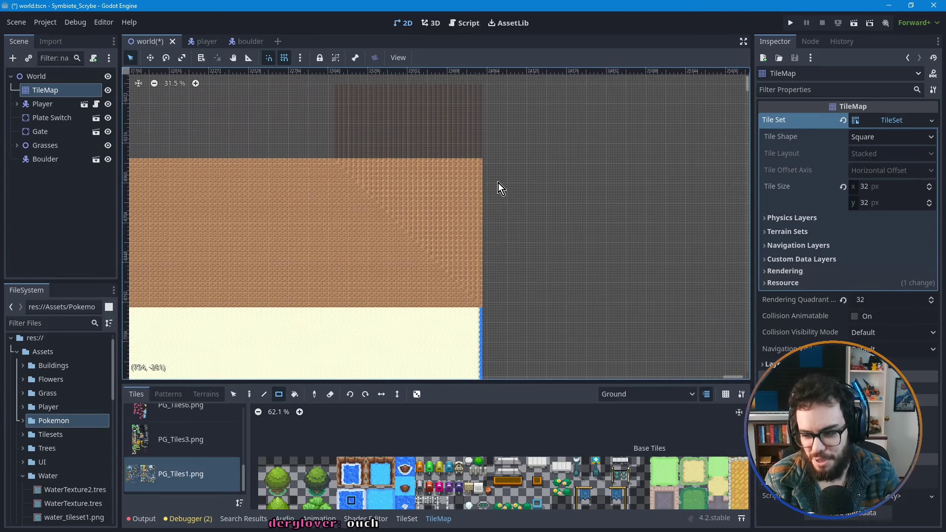
scroll(498, 306, "down", 1)
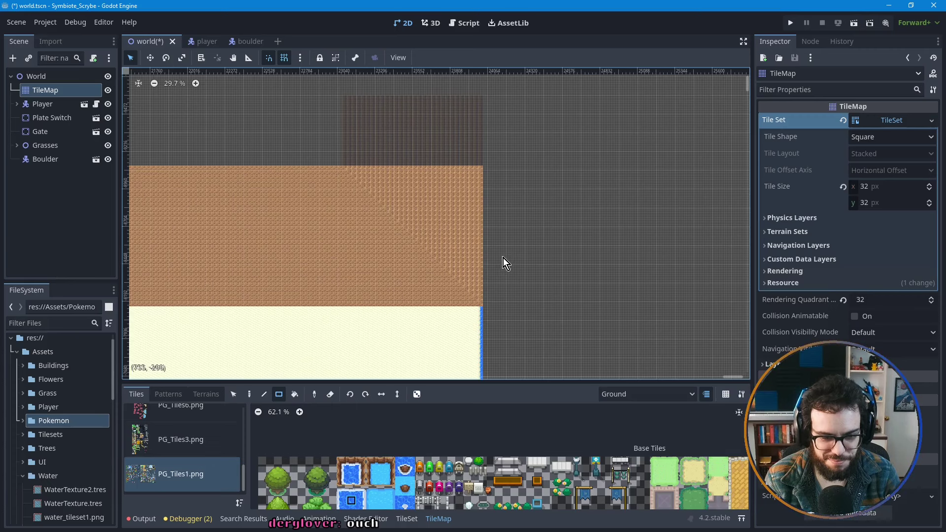
scroll(446, 212, "up", 2)
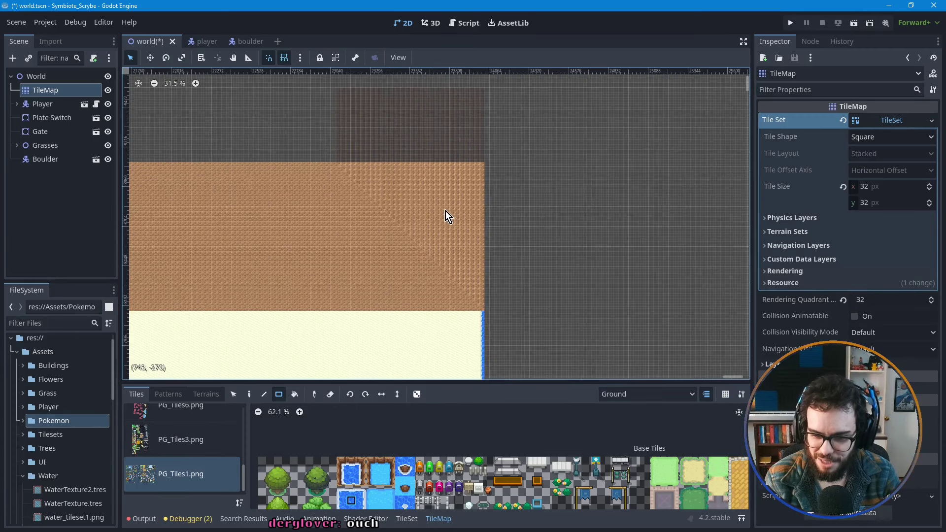
scroll(522, 270, "down", 2)
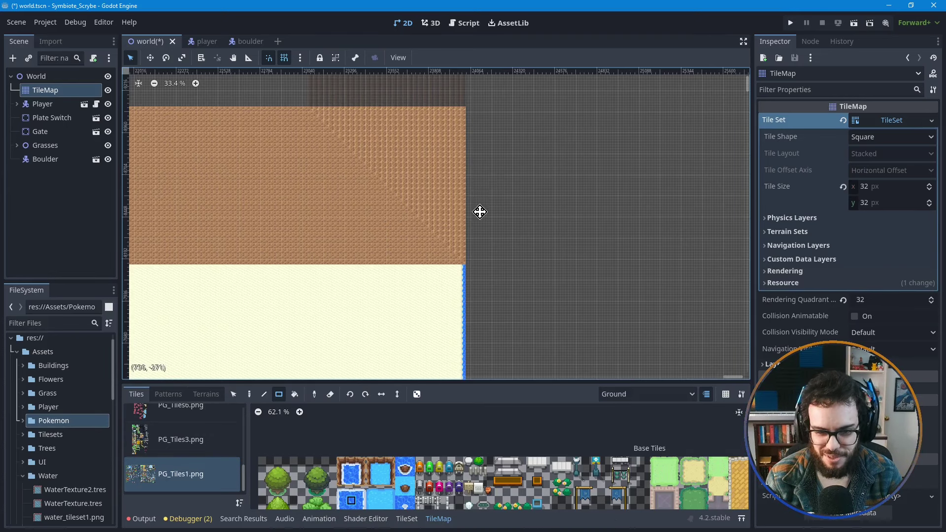
middle_click_drag(479, 211, 490, 252)
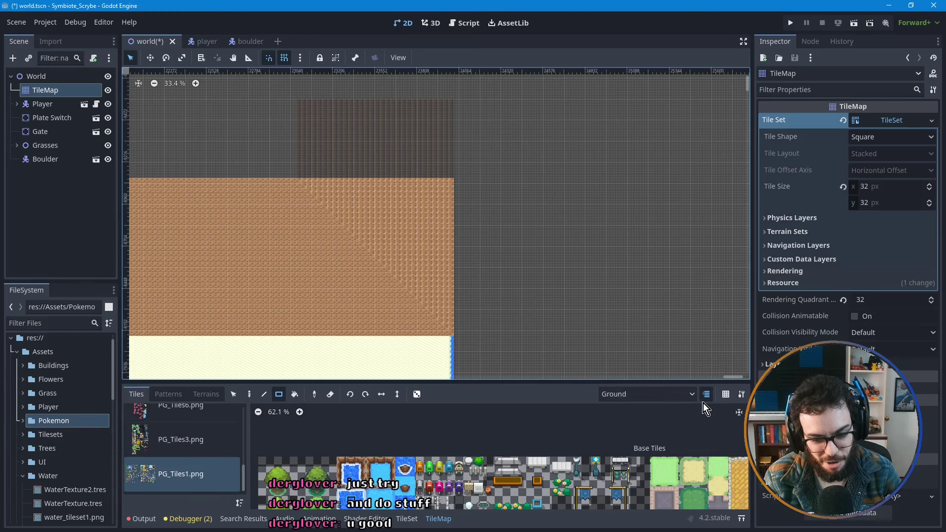
- On the Ground 2 layer, select the northeast cliff corner, about 30 by 45 tiles, and move it about 20 tiles east
left_click(642, 395)
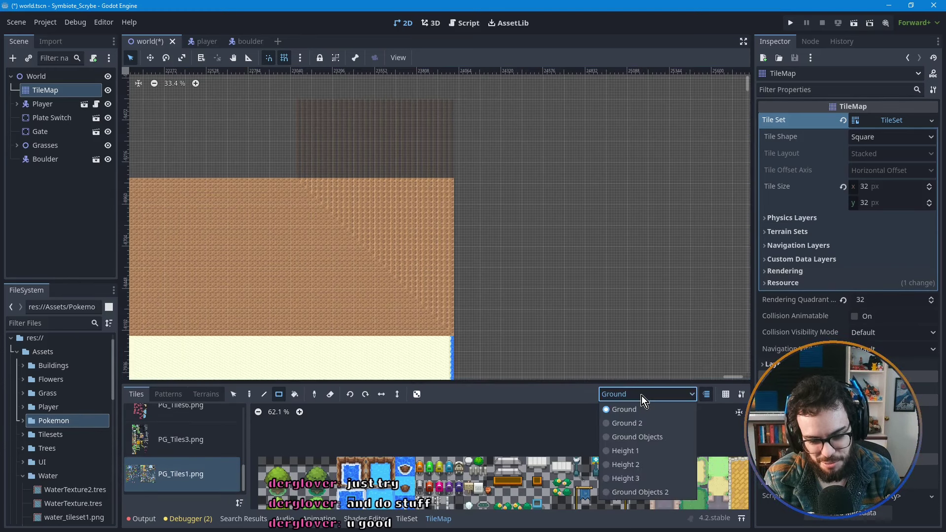
left_click(630, 423)
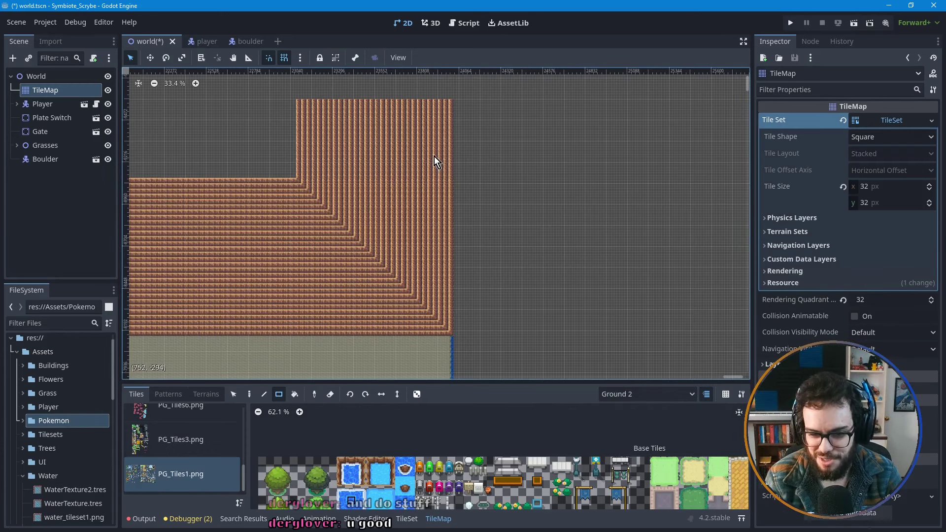
left_click(331, 395)
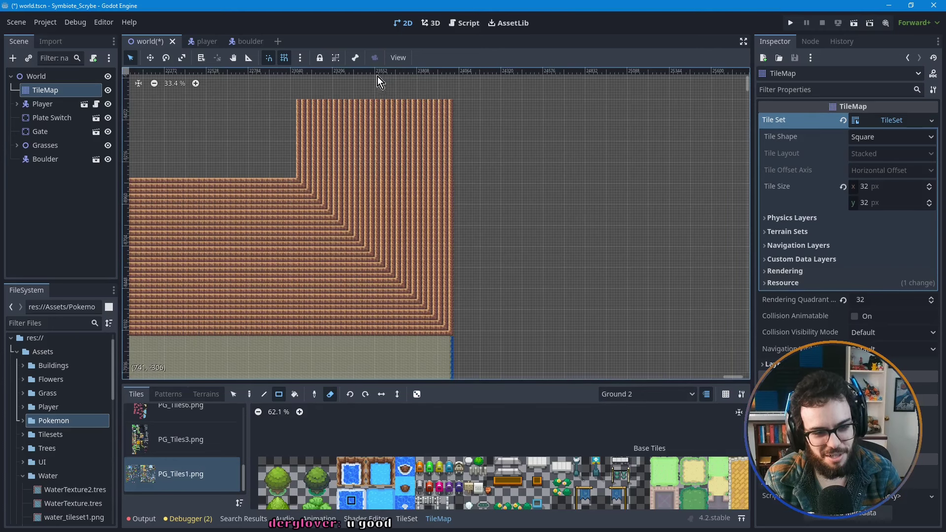
mouse_move(288, 98)
left_mouse_down()
mouse_move(386, 123)
mouse_move(301, 112)
mouse_move(285, 99)
left_mouse_up()
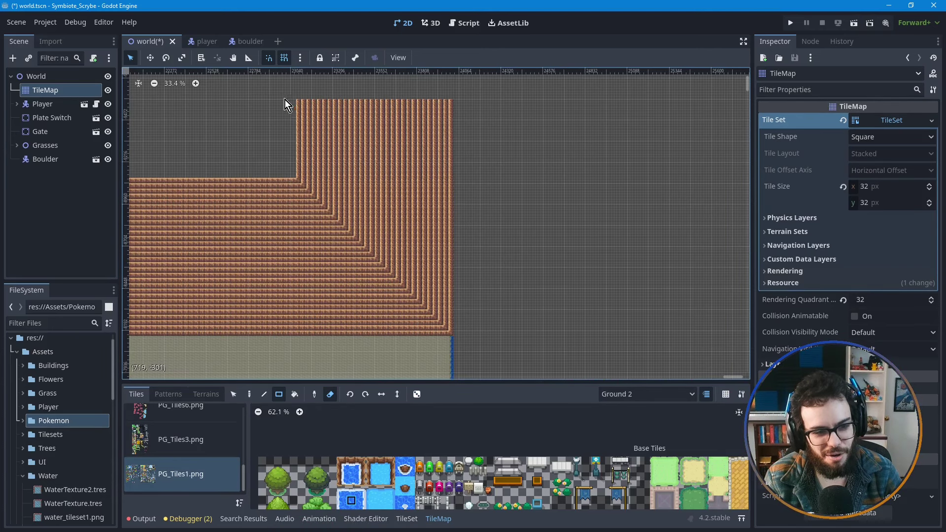
left_click(234, 394)
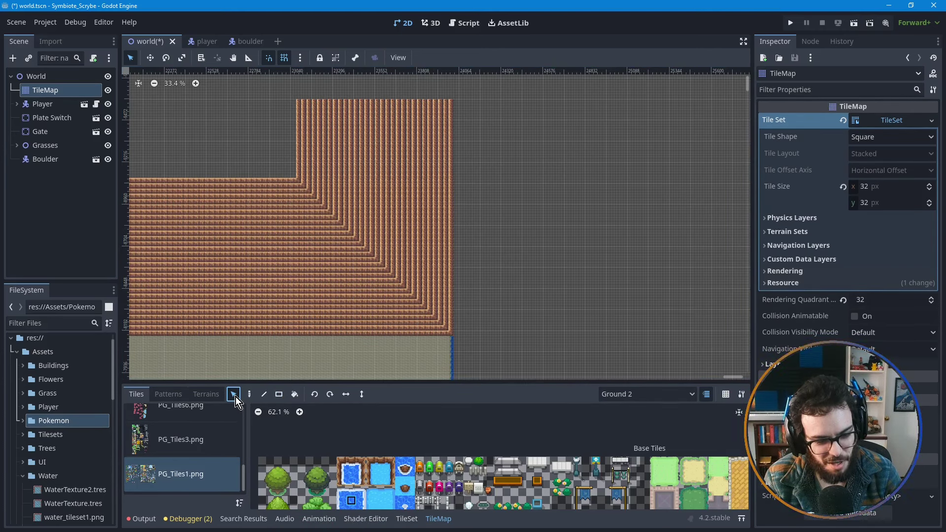
left_click(451, 103)
left_click_drag(431, 114, 301, 336)
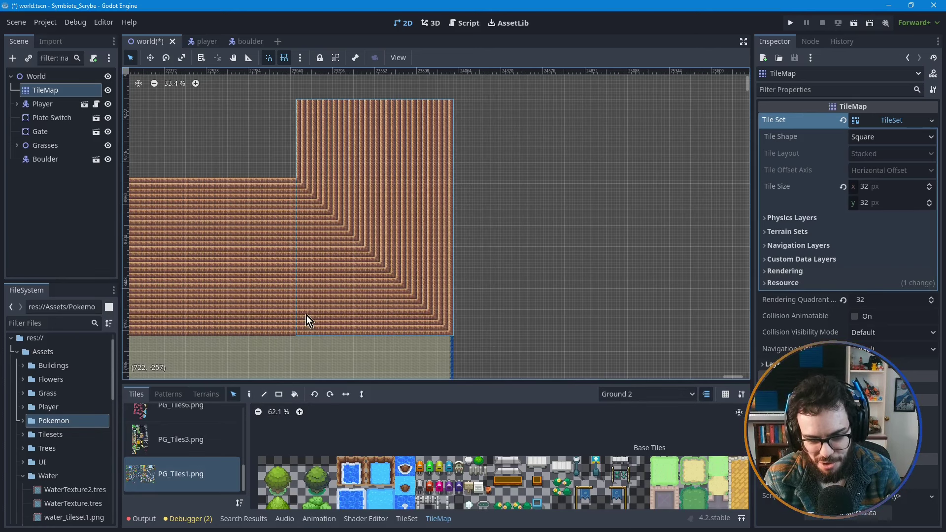
left_click_drag(337, 259, 439, 258)
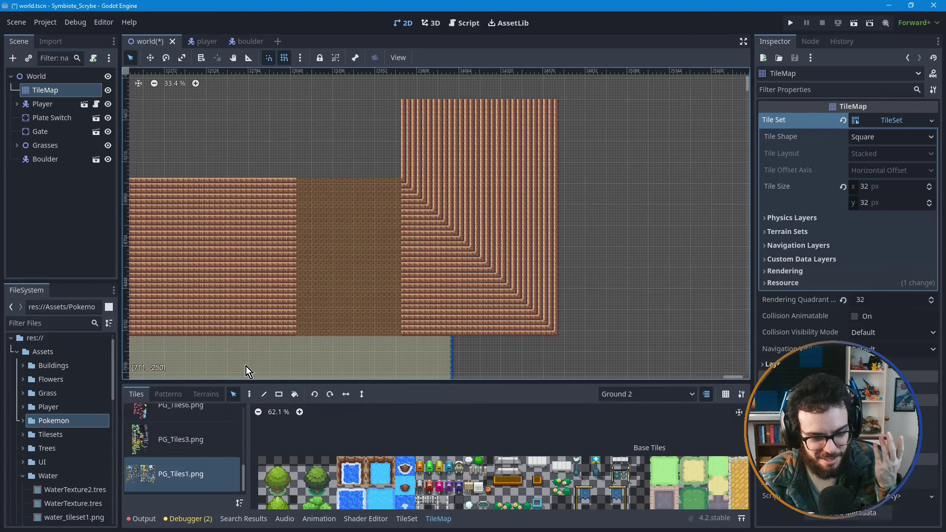
- Fill the gap west of the moved corner with two pasted copies of the adjacent horizontal cliff rows, about 17 tiles wide
left_click_drag(295, 183, 207, 334)
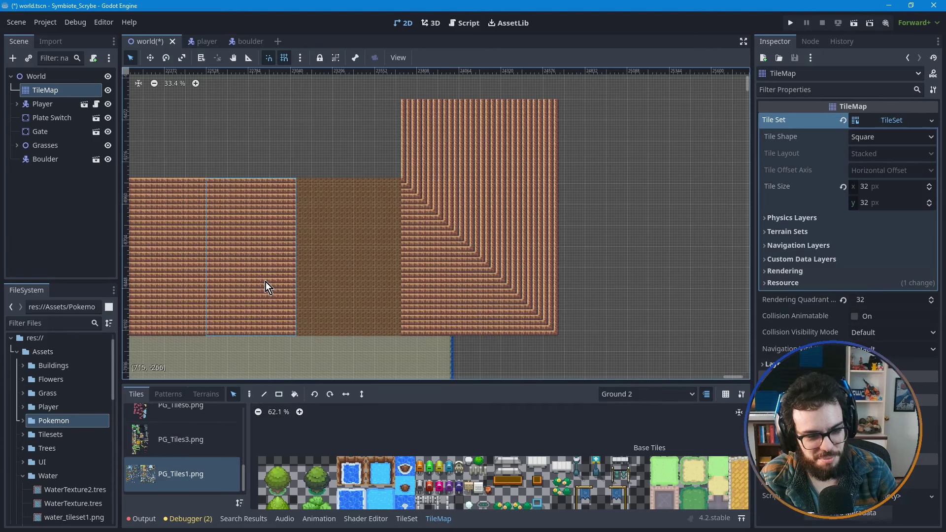
key("ctrl+c")
key("ctrl+v")
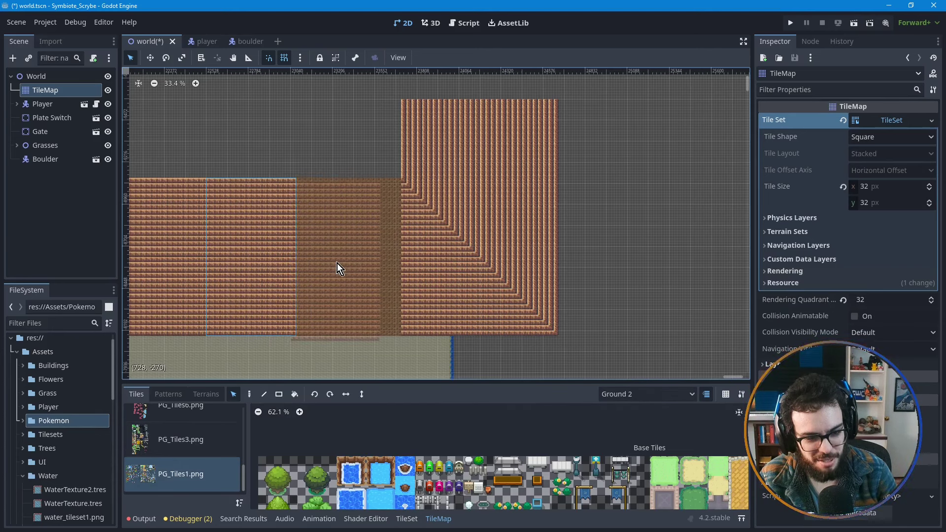
left_click(339, 259)
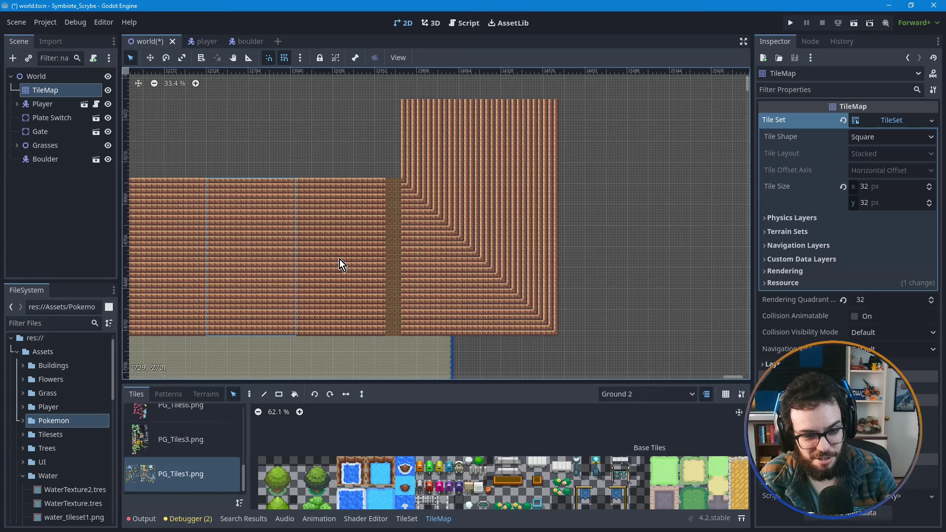
key("ctrl+v")
left_click(359, 259)
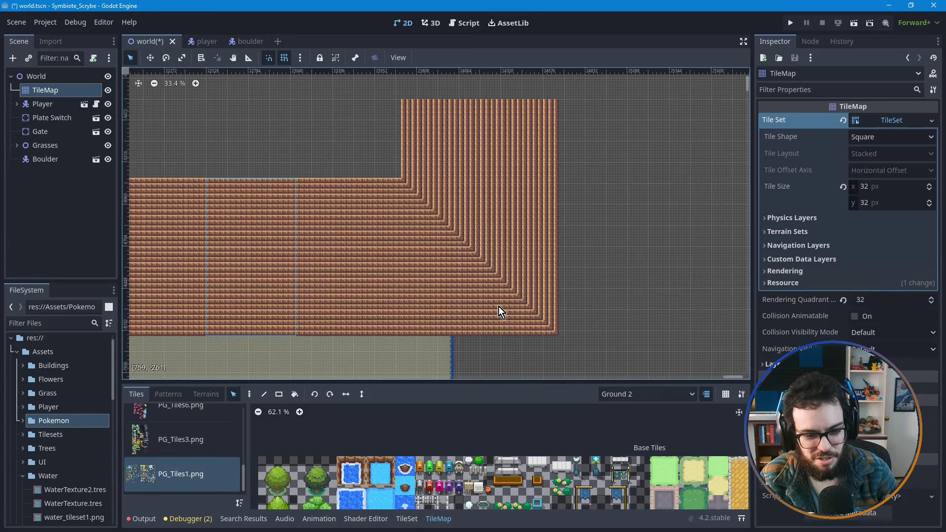
- Deselect the TileMap and examine the extended cliff corner above the eastern sand in full brightness
left_click(363, 337)
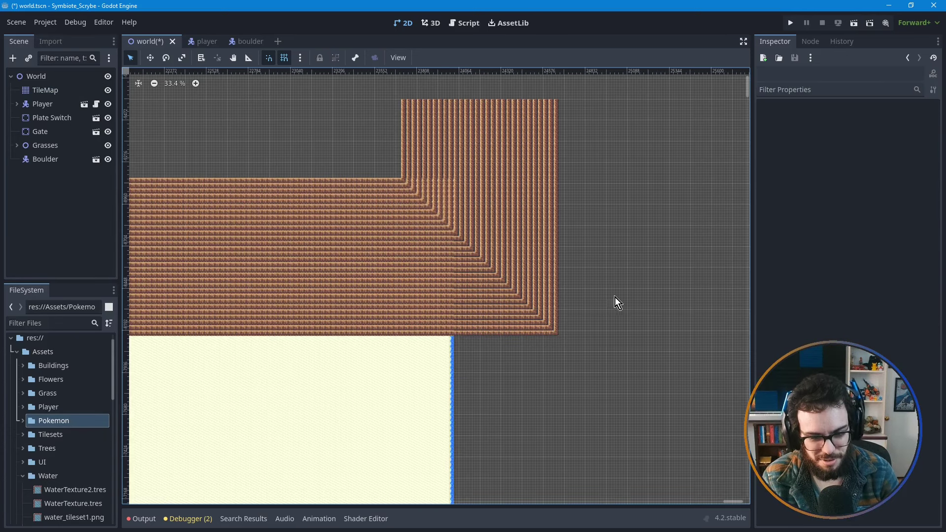
middle_click_drag(483, 342, 453, 219)
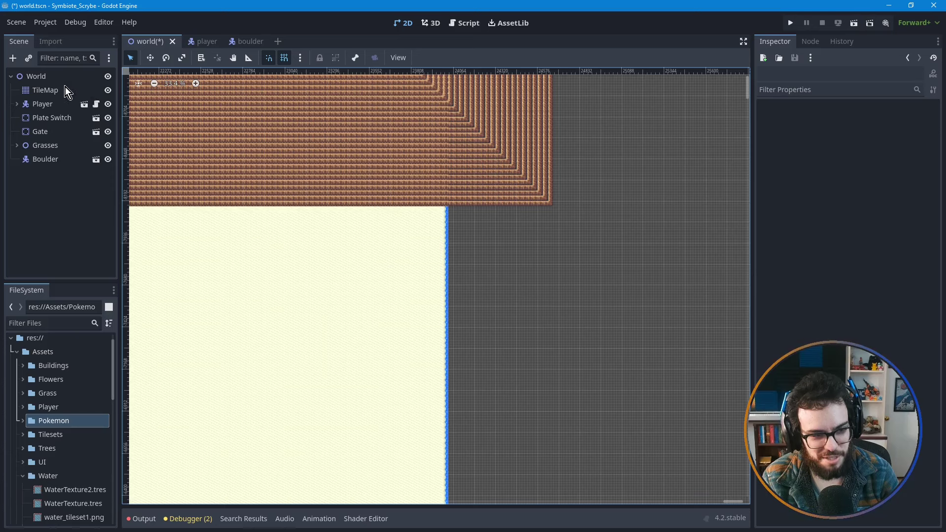
scroll(429, 126, "up", 3)
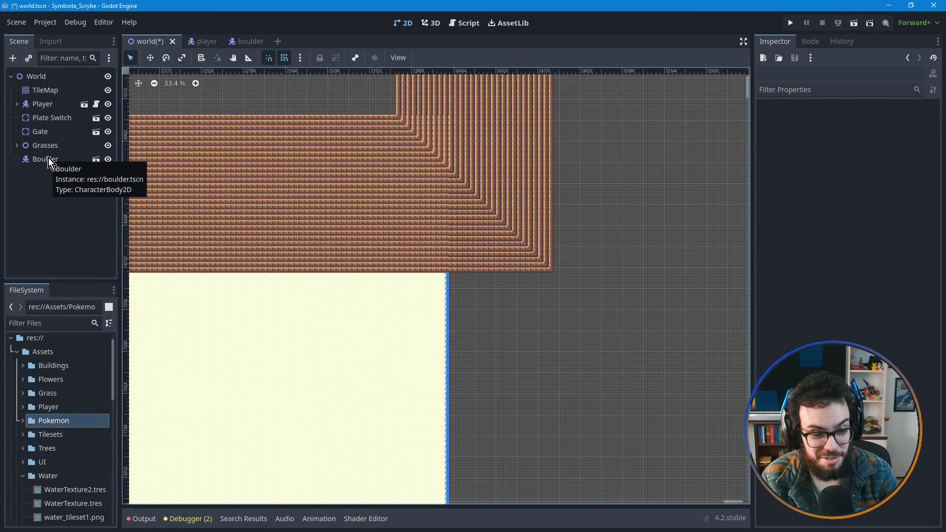
- Reselect the TileMap and search its tile sources, starting with PG_Tiles2.png, for a tile to paint beside the cliff corner
left_click(43, 92)
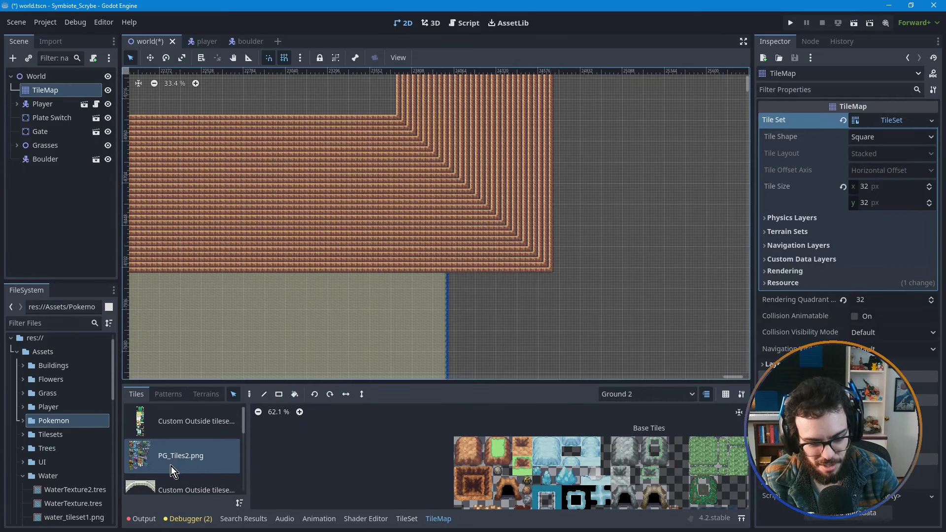
scroll(512, 480, "down", 1)
middle_click_drag(513, 480, 491, 406)
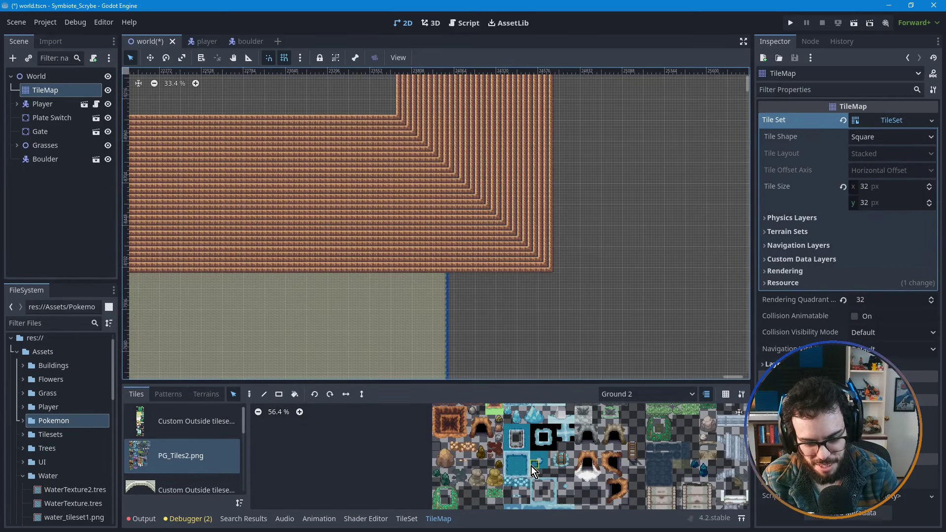
scroll(531, 466, "up", 1)
scroll(176, 451, "down", 1)
scroll(176, 451, "down", 4)
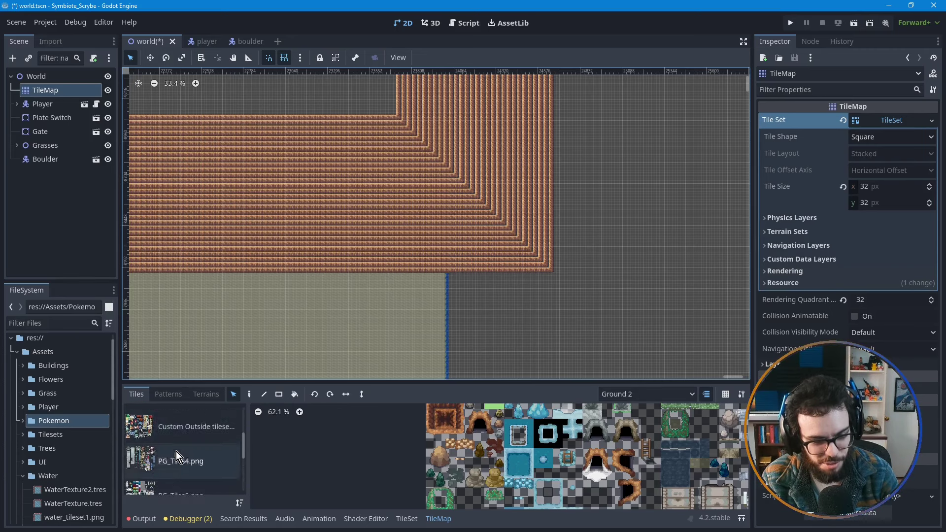
- Pick the deep-blue water tile from PG_Tiles1.png, activate the Paint tool and switch the active layer to Ground
left_click(175, 475)
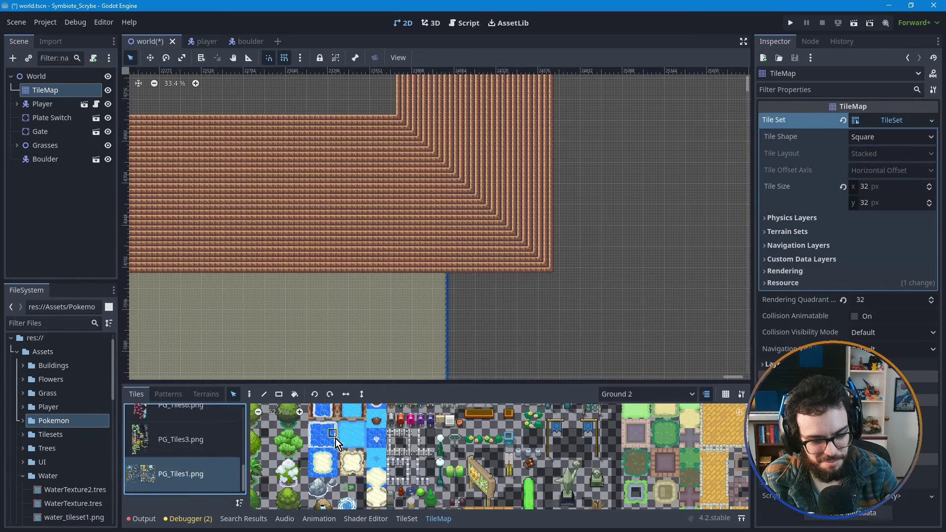
left_click(321, 436)
middle_click_drag(396, 342, 397, 285)
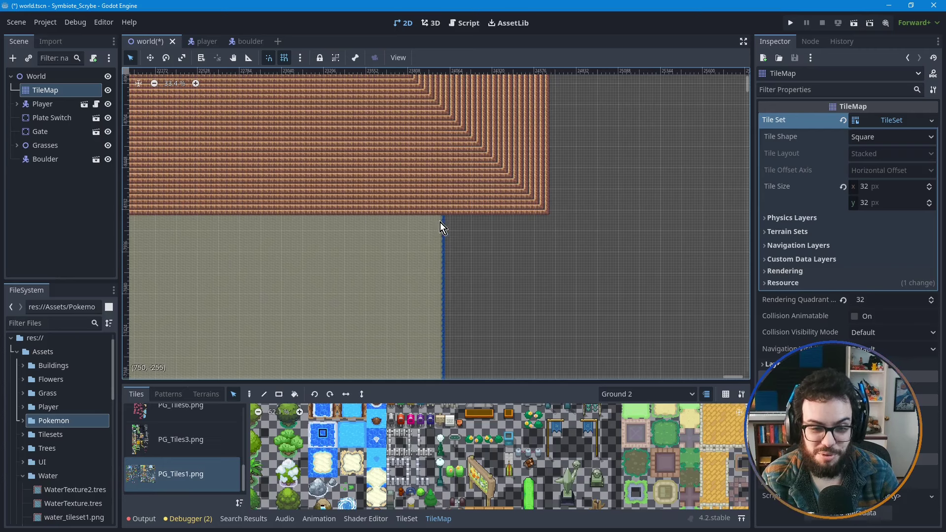
scroll(463, 224, "up", 5)
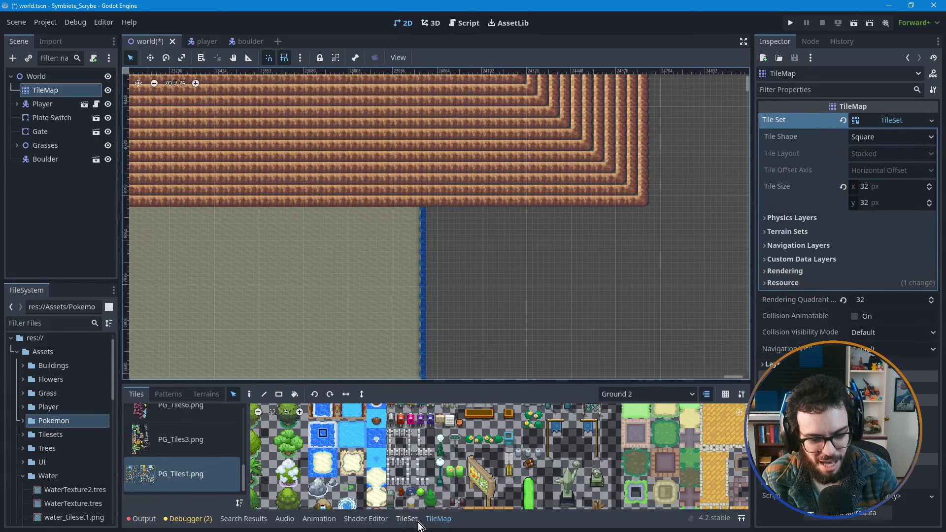
left_click(248, 395)
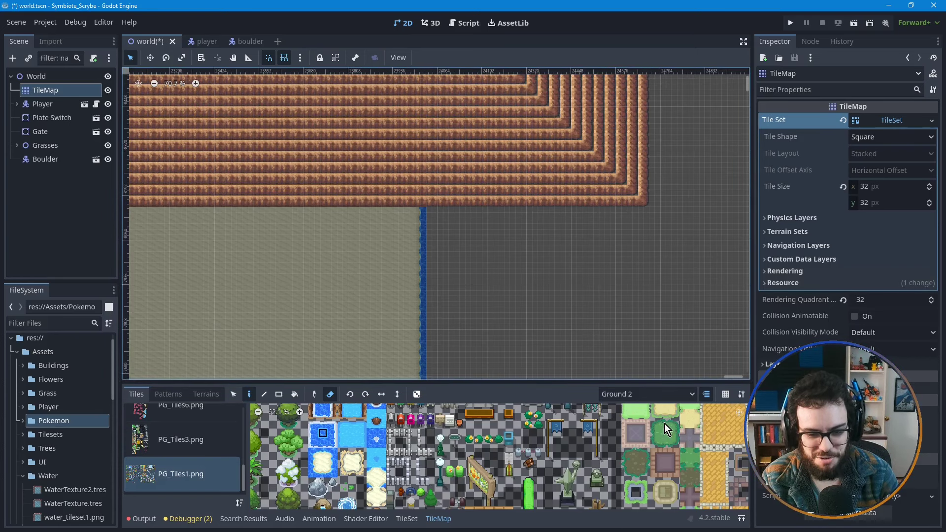
left_click(632, 394)
left_click(628, 409)
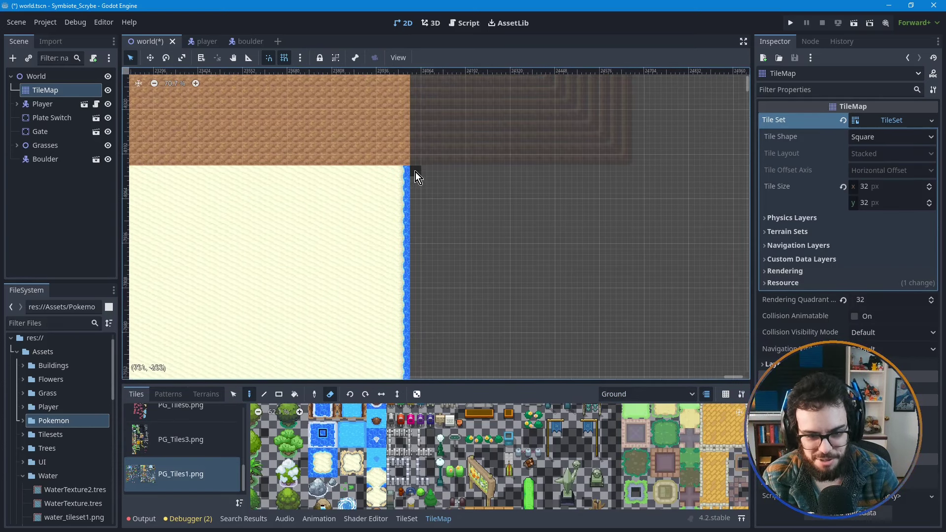
- Turn off the eraser and fill a rectangle of water east of the beach, directly below the cliffs
mouse_move(416, 172)
left_mouse_down("shift")
mouse_move(513, 268)
mouse_move(497, 226)
mouse_move(420, 176)
mouse_move(629, 344)
left_mouse_up("shift")
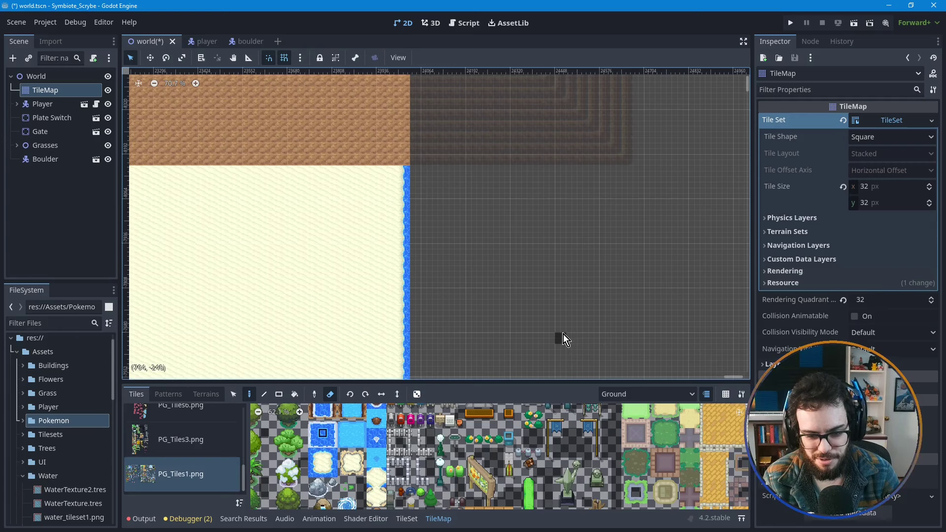
left_click(330, 394)
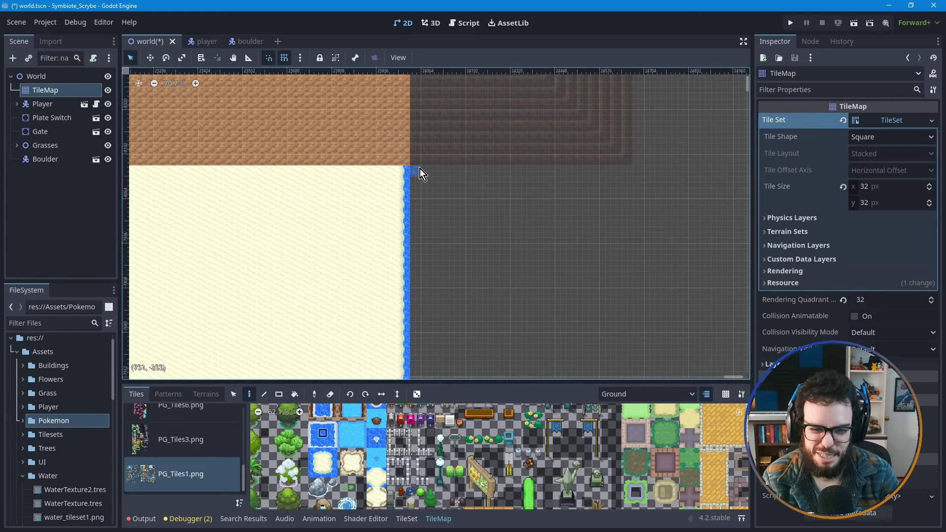
mouse_move(420, 168)
left_mouse_down("ctrl+shift")
mouse_move(628, 317)
mouse_move(625, 353)
mouse_move(690, 366)
mouse_move(662, 342)
left_mouse_up("ctrl+shift")
- Fill a water block beyond the cliffs' east edge and widen the beachside water to the same eastern boundary
middle_click_drag(595, 233, 487, 369)
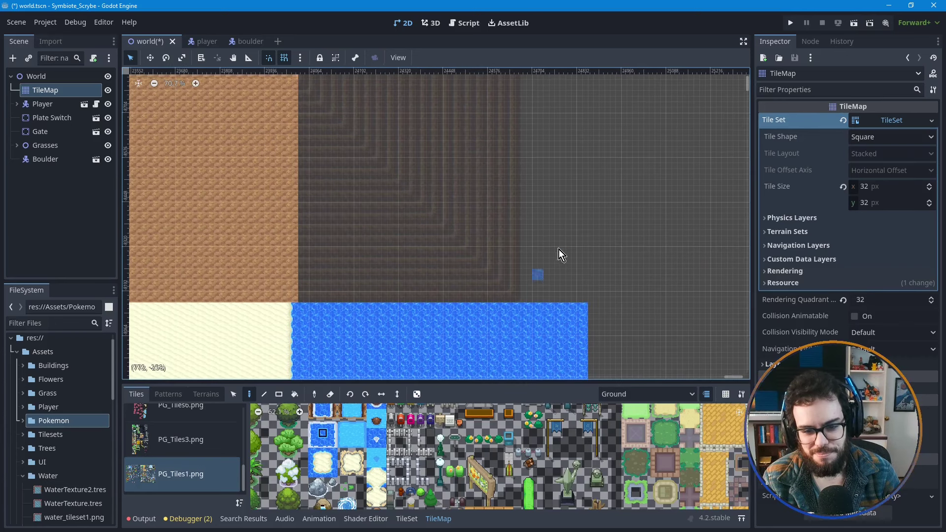
scroll(525, 298, "down", 1)
mouse_move(532, 297)
left_mouse_down("ctrl+shift")
mouse_move(606, 201)
mouse_move(674, 150)
left_mouse_up("ctrl+shift")
middle_click_drag(543, 323, 619, 194)
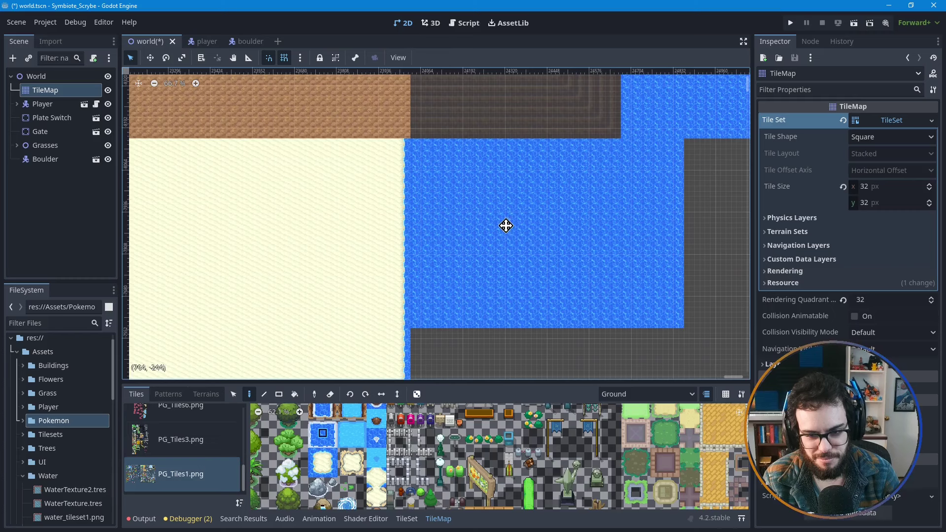
scroll(505, 217, "right", 3)
scroll(505, 213, "down", 2)
mouse_move(657, 88)
left_mouse_down("ctrl+shift")
mouse_move(632, 122)
mouse_move(584, 249)
left_mouse_up("ctrl+shift")
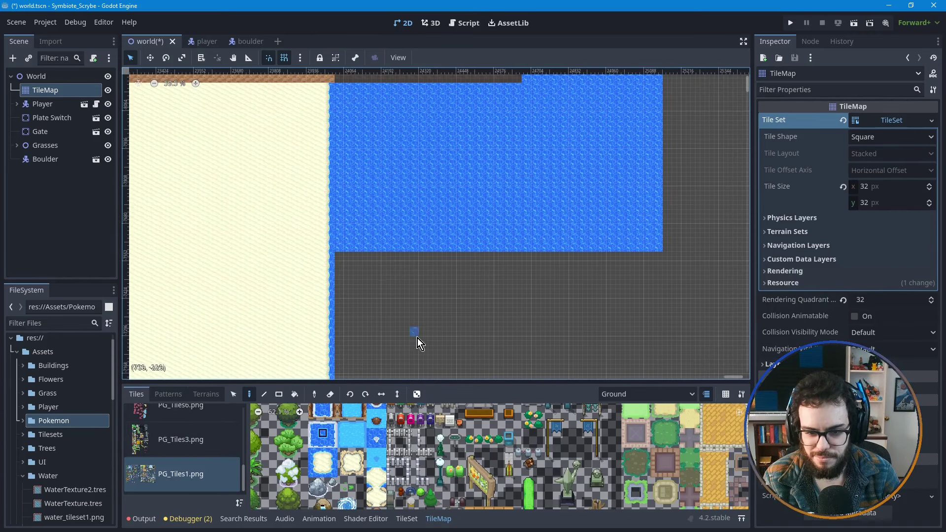
- Fill another water block southward along the beach's east edge, keeping the full width of the water above
scroll(454, 336, "down", 1)
middle_click_drag(461, 254, 460, 166)
scroll(442, 243, "down", 2)
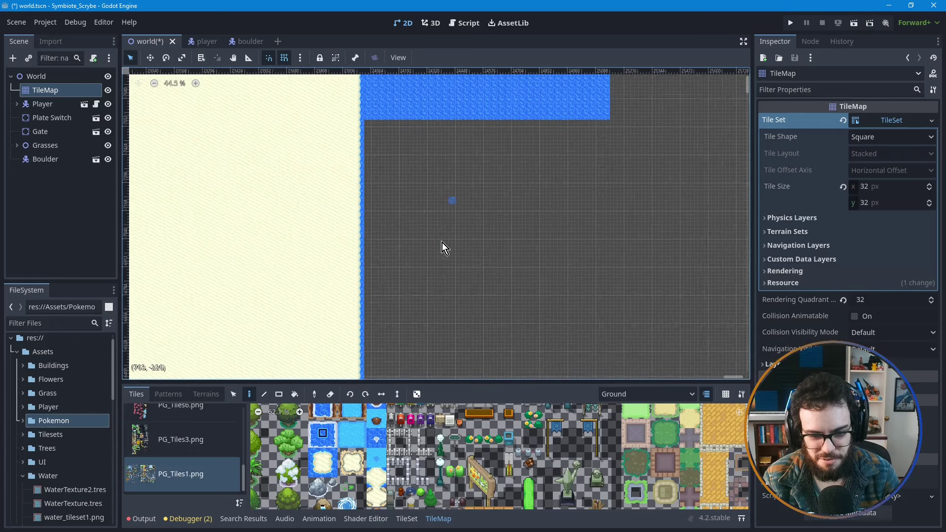
mouse_move(381, 141)
left_mouse_down("ctrl+shift")
mouse_move(582, 357)
mouse_move(573, 358)
left_mouse_up("ctrl+shift")
scroll(543, 226, "up", 2)
key("ctrl+z")
scroll(481, 247, "down", 2)
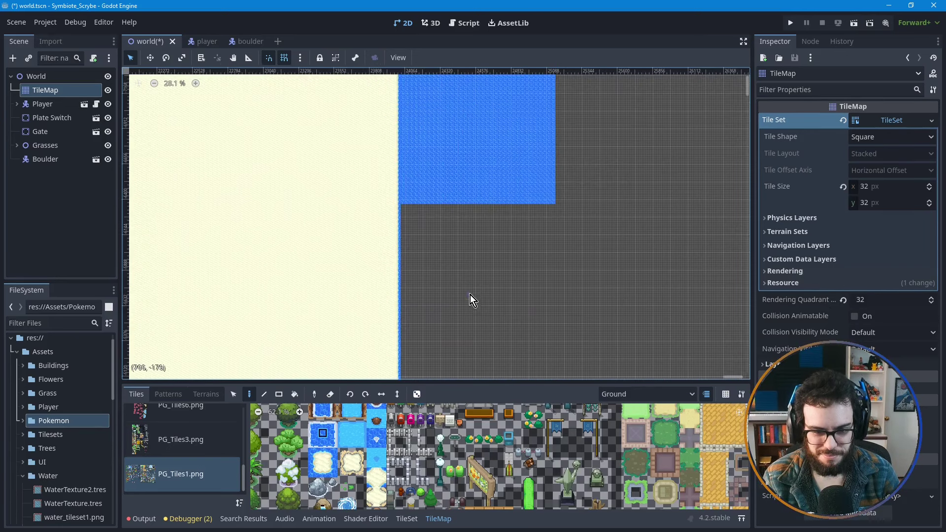
- Extend the water strip south to the point where the shoreline steps outward
mouse_move(398, 136)
left_mouse_down("ctrl+shift")
mouse_move(471, 262)
mouse_move(546, 347)
left_mouse_up("ctrl+shift")
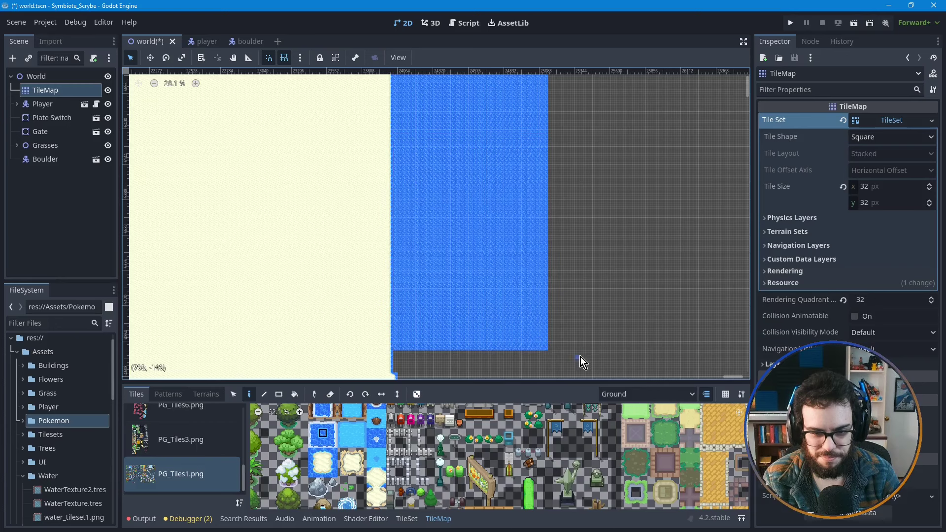
scroll(581, 357, "up", 2)
key("ctrl+z")
left_click_drag(419, 205, 569, 221, "ctrl+shift")
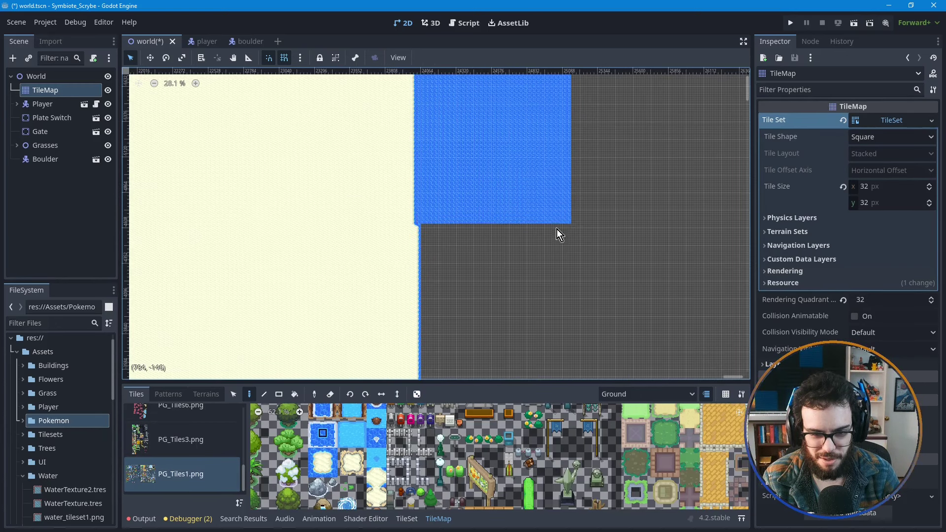
- Fill a short water block below the shoreline step and fill in the missing tiles at its outer edge
mouse_move(424, 227)
left_mouse_down("ctrl+shift")
mouse_move(573, 238)
mouse_move(572, 247)
left_mouse_up("ctrl+shift")
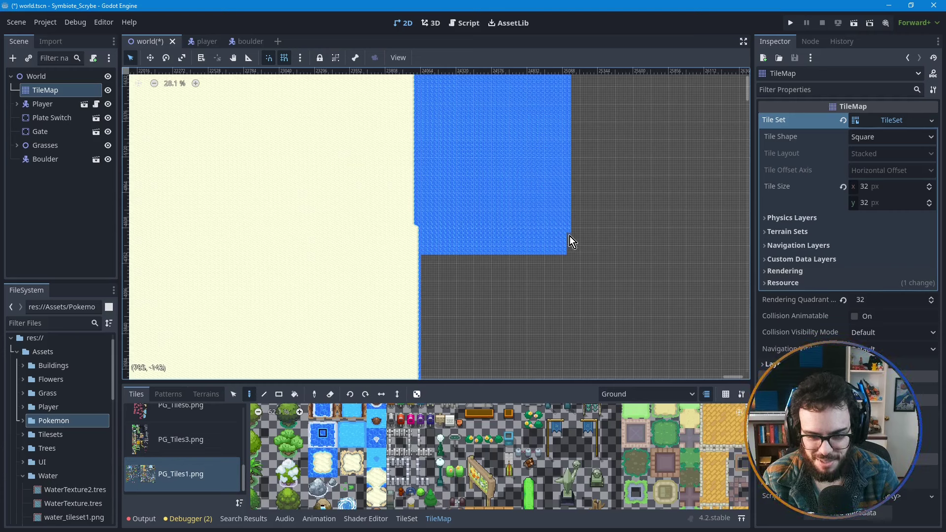
right_click_drag(570, 236, 570, 250)
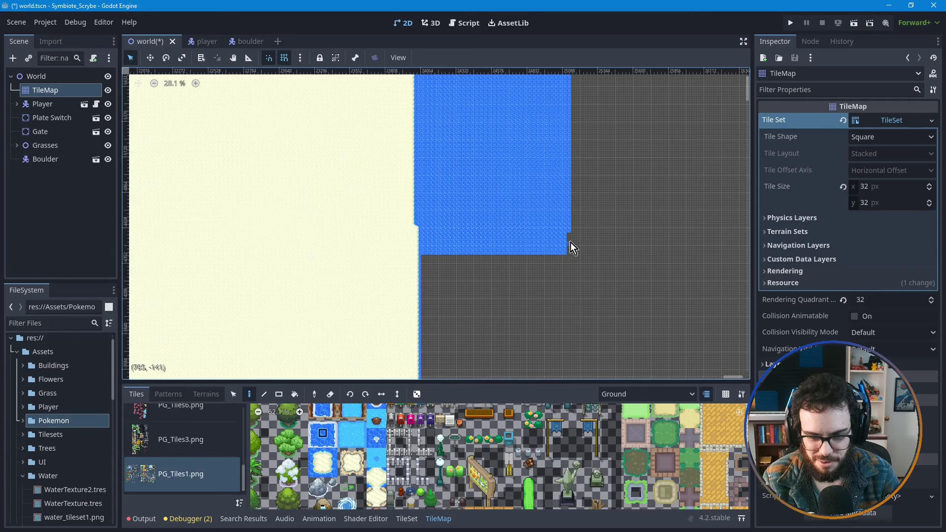
scroll(572, 240, "up", 2)
left_click_drag(571, 233, 570, 257)
- Fill two more water blocks south of the shoreline step, matching the strip's outer edge
middle_click_drag(463, 286, 475, 223)
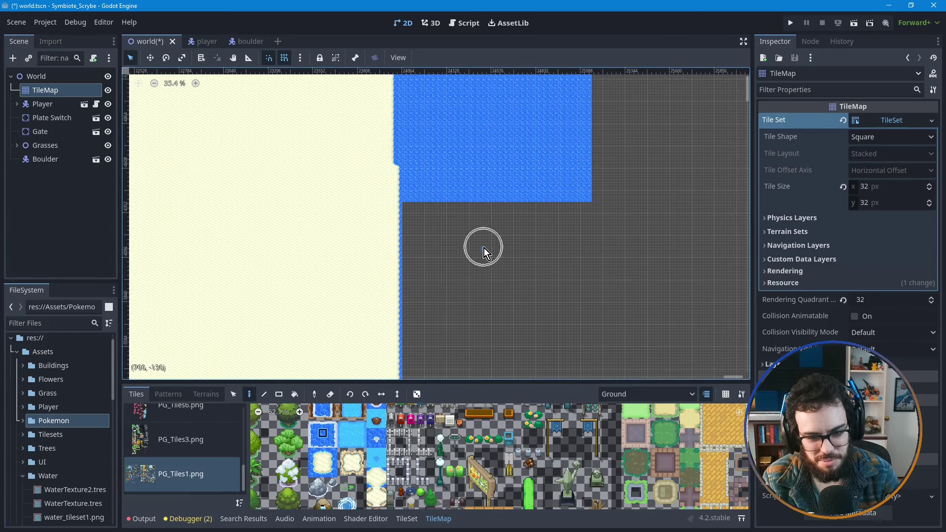
left_click_drag(405, 206, 587, 323, "ctrl+shift")
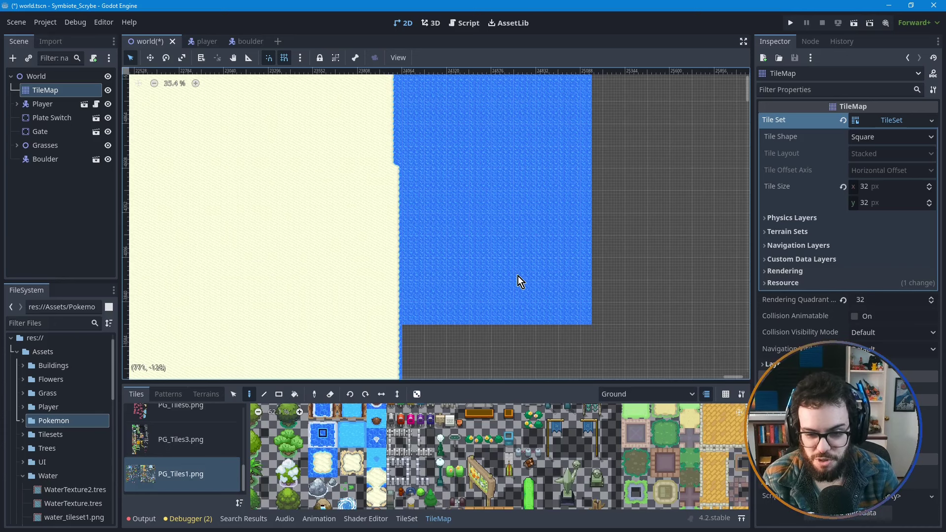
scroll(562, 276, "down", 1)
scroll(558, 279, "down", 1)
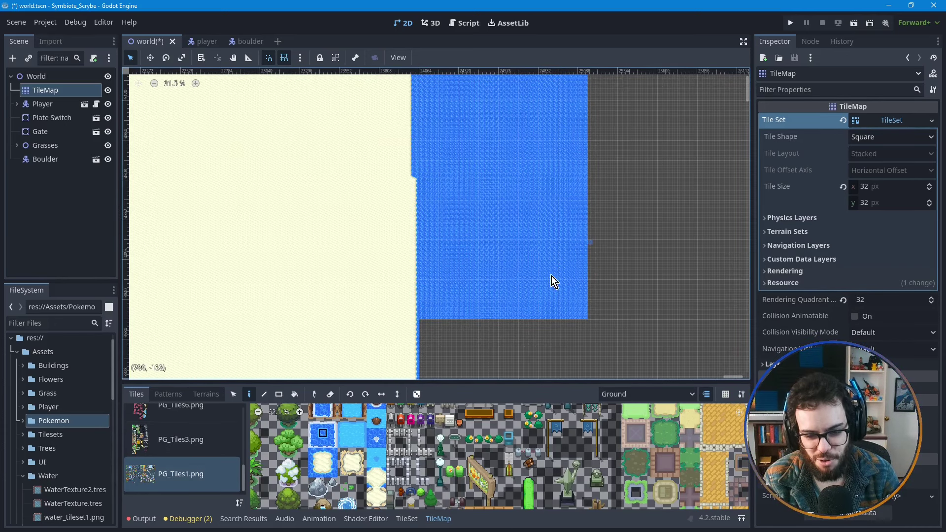
scroll(520, 222, "down", 3, "ctrl")
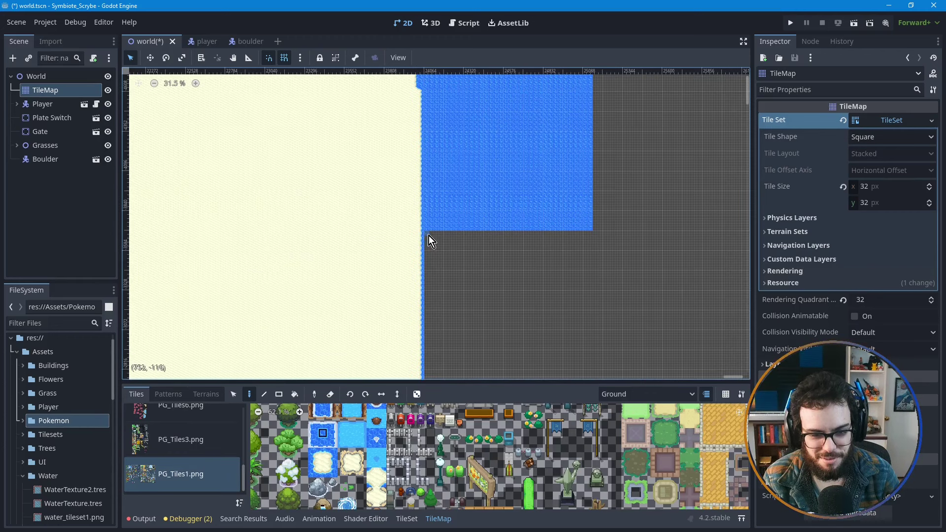
left_click_drag(429, 235, 588, 345)
right_click_drag(588, 345, 604, 345)
scroll(616, 271, "left", 1, "ctrl")
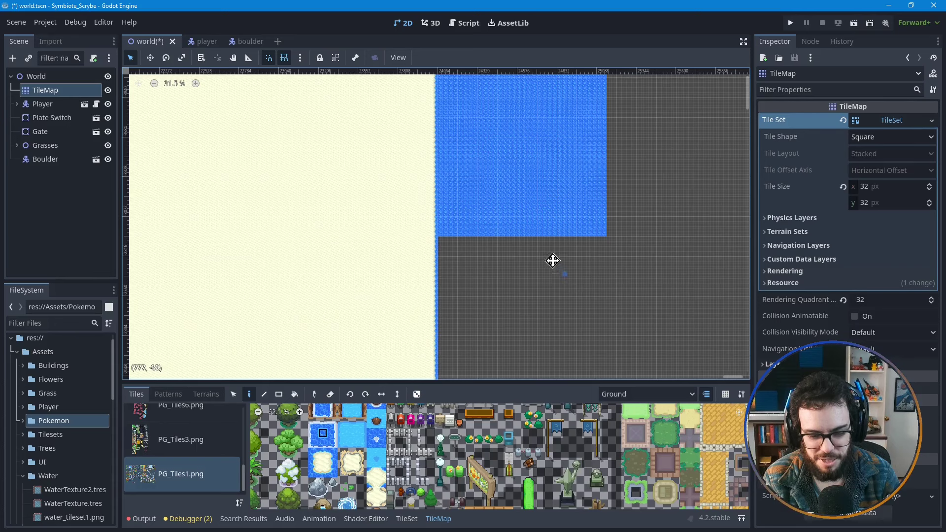
- Continue the water strip south along the beach with successive blocks to just past the horizontal origin axis
scroll(493, 237, "down", 1, "ctrl")
scroll(447, 220, "right", 1, "ctrl")
left_click_drag(412, 209, 575, 325)
middle_click_drag(613, 341, 606, 226)
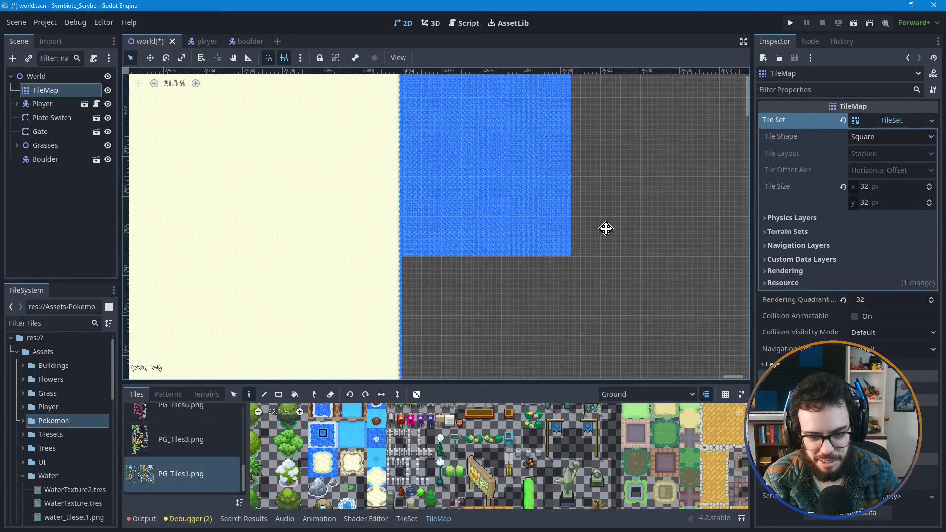
mouse_move(404, 223)
left_mouse_down()
mouse_move(543, 291)
mouse_move(570, 327)
left_mouse_up()
middle_click_drag(590, 339, 587, 261)
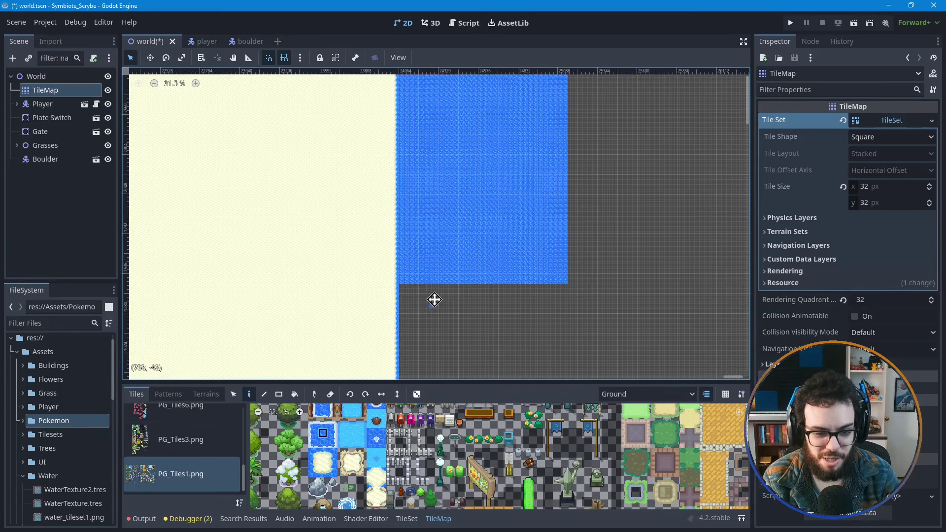
middle_click_drag(434, 298, 444, 242)
left_click_drag(413, 229, 575, 343)
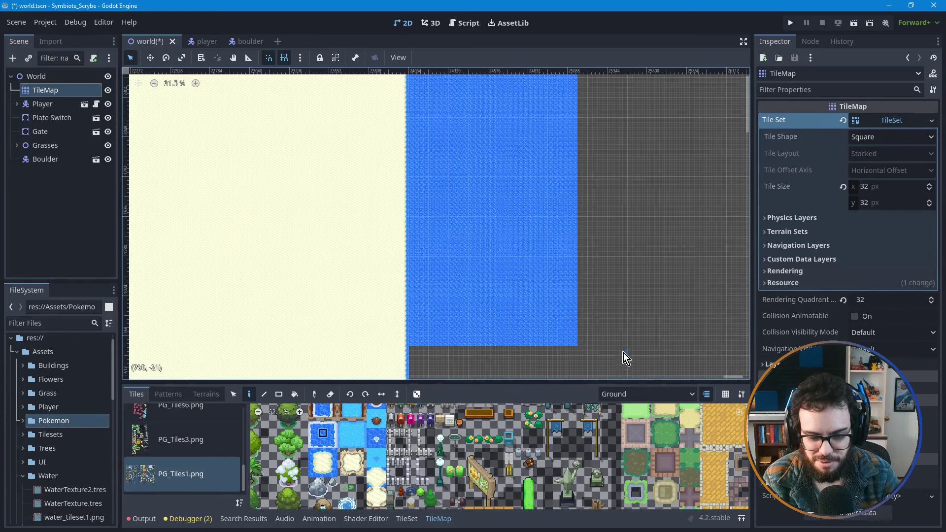
middle_click_drag(623, 353, 635, 225)
left_click_drag(425, 224, 587, 348)
middle_click_drag(625, 300, 619, 159)
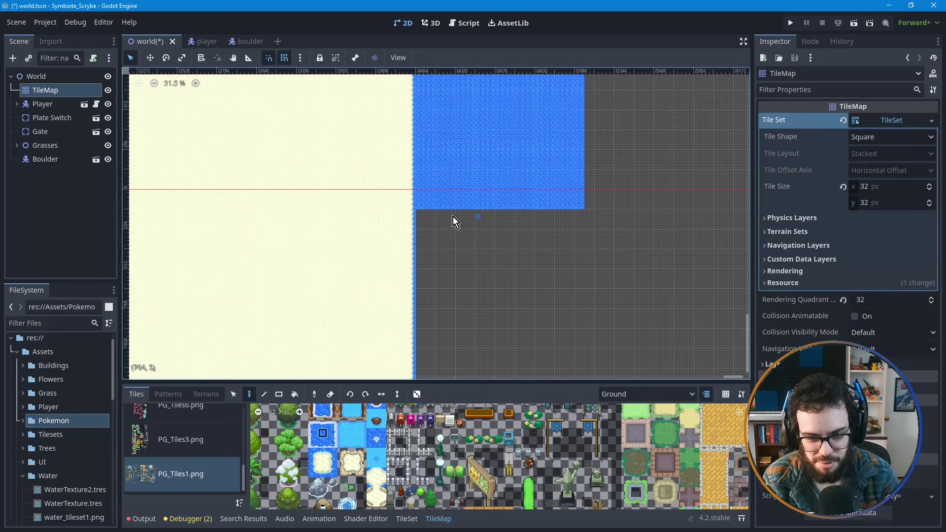
- Extend the water strip south of the origin axis in equal-width blocks down to about tile row 125
left_click_drag(418, 213, 584, 359, "ctrl+shift")
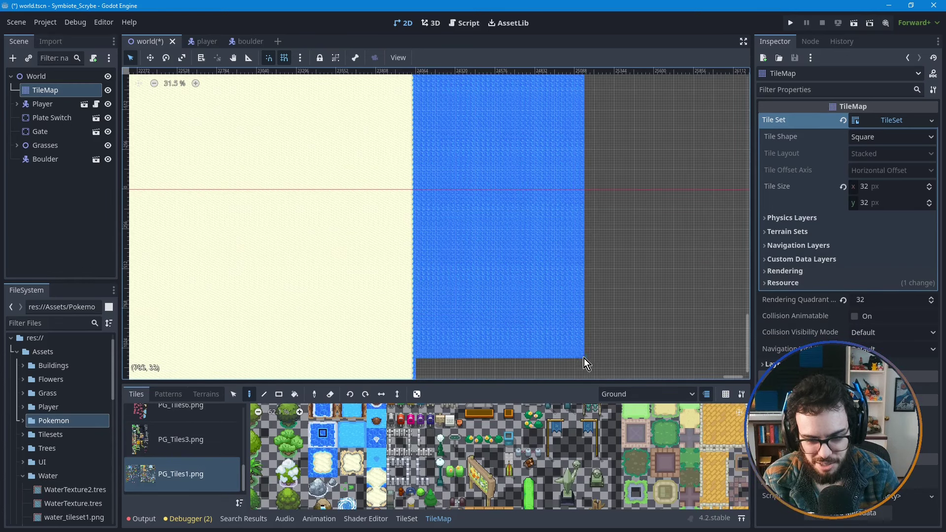
middle_click_drag(473, 379, 461, 220)
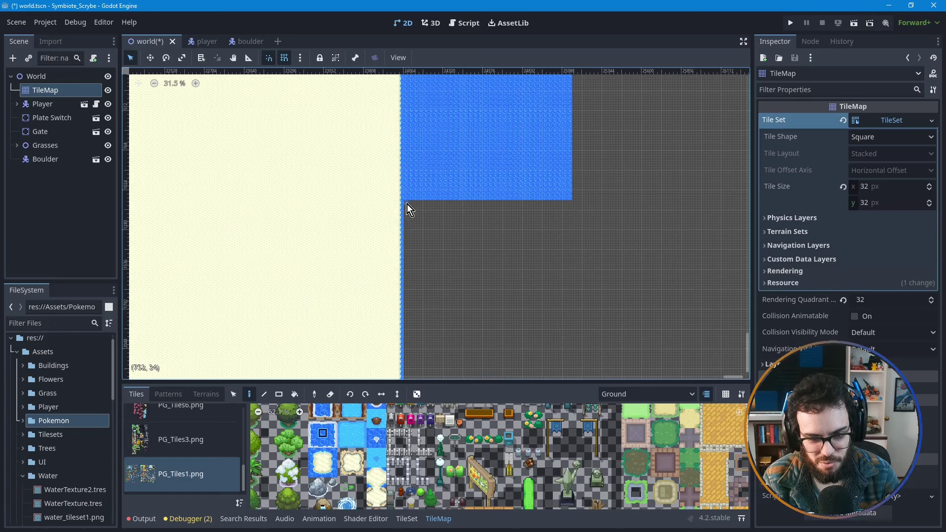
left_click_drag(407, 204, 568, 351, "ctrl+shift")
middle_click_drag(608, 269, 609, 110)
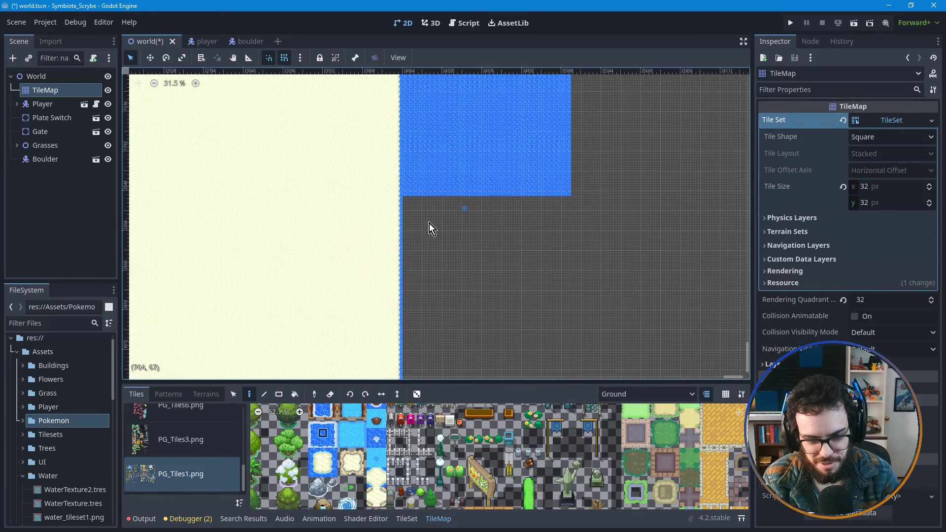
mouse_move(406, 199)
left_mouse_down("ctrl+shift")
mouse_move(559, 322)
mouse_move(572, 345)
left_mouse_up("ctrl+shift")
middle_click_drag(590, 347, 585, 205)
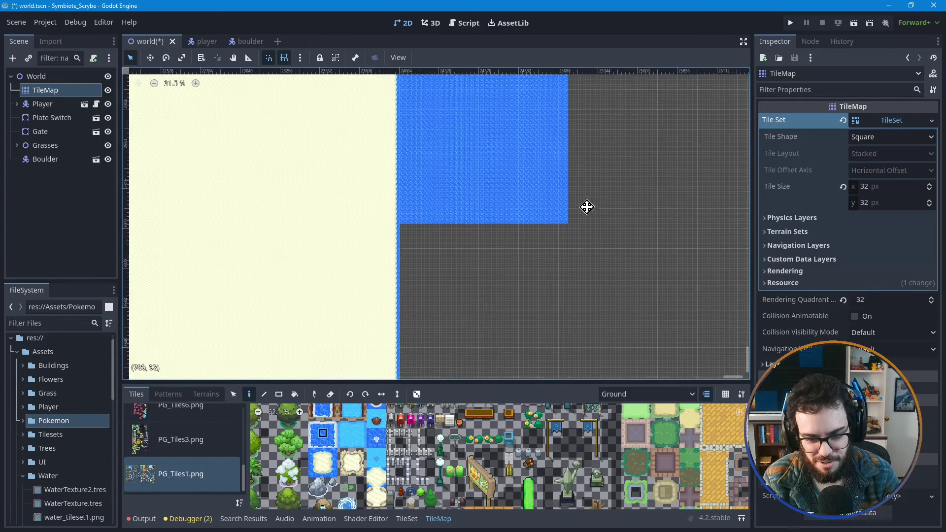
mouse_move(402, 208)
left_mouse_down("ctrl+shift")
mouse_move(548, 319)
mouse_move(565, 356)
left_mouse_up("ctrl+shift")
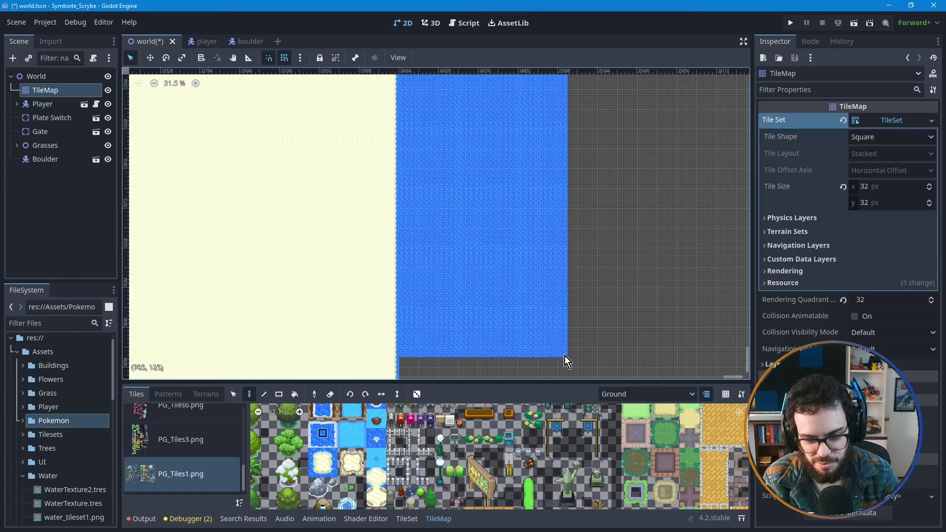
middle_click_drag(587, 361, 594, 206)
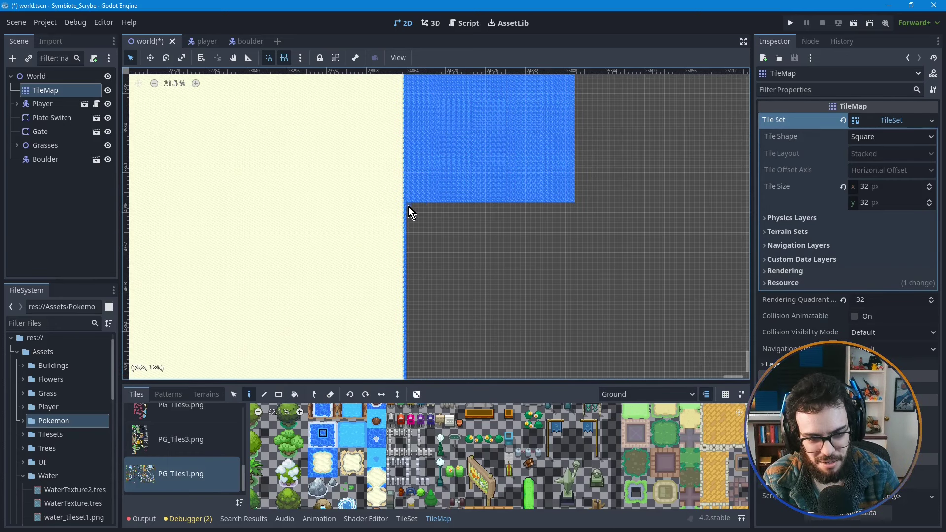
- Complete the water strip down to the beach's southeast corner and fill a water block westward beneath the beach's south edge
left_click_drag(409, 208, 572, 333, "ctrl+shift")
mouse_move(619, 309)
middle_mouse_down()
mouse_move(605, 154)
mouse_move(593, 137)
middle_mouse_up()
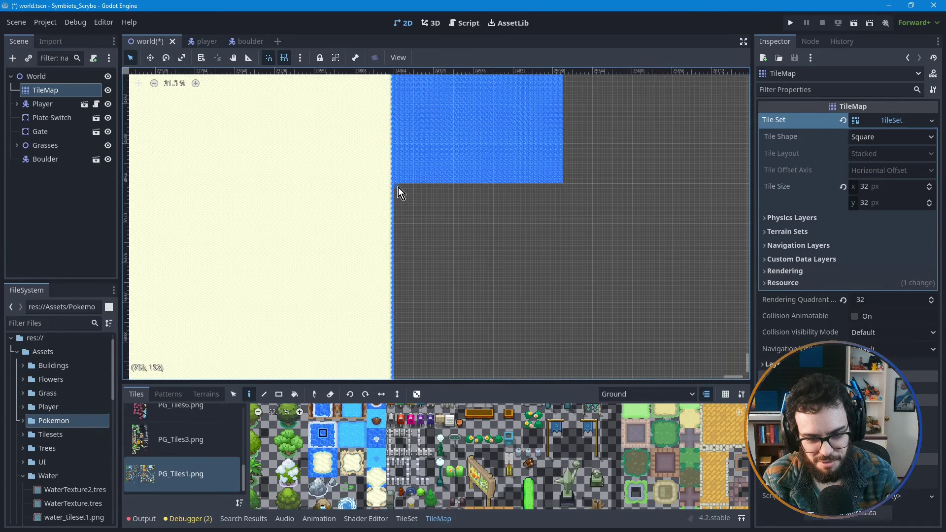
mouse_move(398, 188)
left_mouse_down("ctrl+shift")
mouse_move(437, 232)
mouse_move(562, 329)
left_mouse_up("ctrl+shift")
key("ctrl+z")
key("ctrl+z")
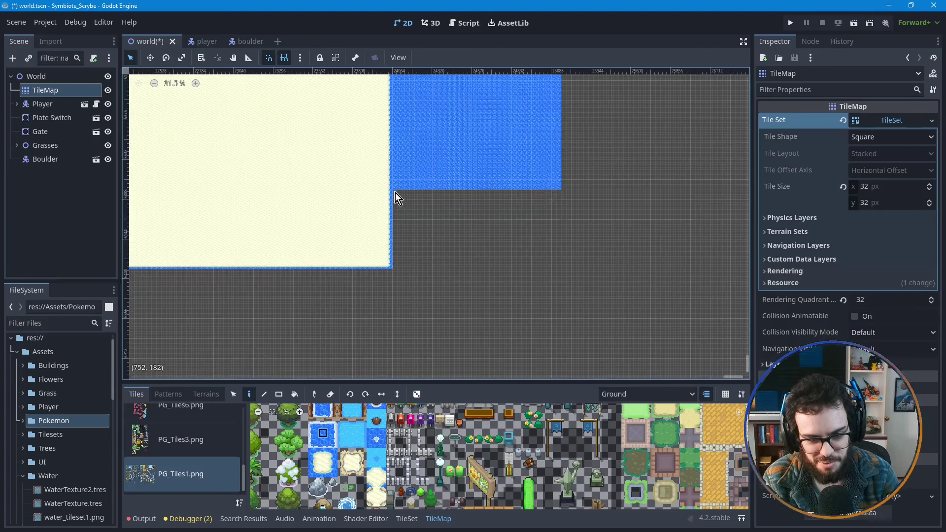
mouse_move(395, 193)
left_mouse_down("ctrl+shift")
mouse_move(521, 276)
mouse_move(560, 270)
left_mouse_up("ctrl+shift")
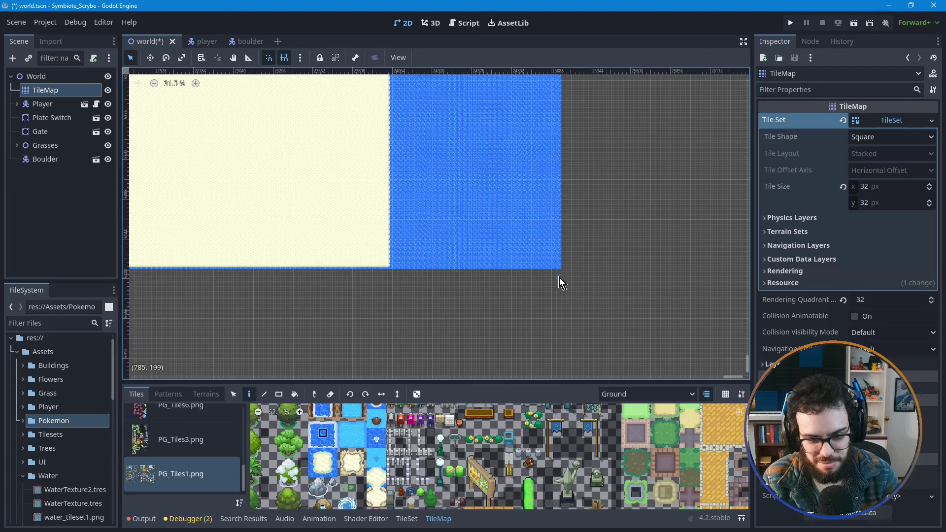
mouse_move(545, 277)
left_mouse_down()
mouse_move(424, 318)
mouse_move(321, 333)
mouse_move(279, 359)
left_mouse_up()
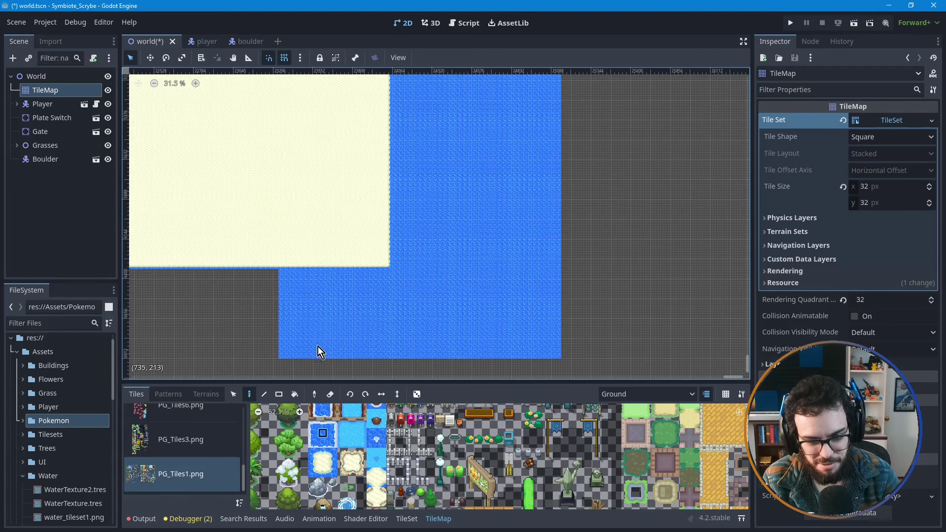
- Extend the water band west beneath the beach's south edge in equal-depth blocks to about tile column 612
scroll(367, 320, "down", 1)
middle_click_drag(393, 294, 514, 270)
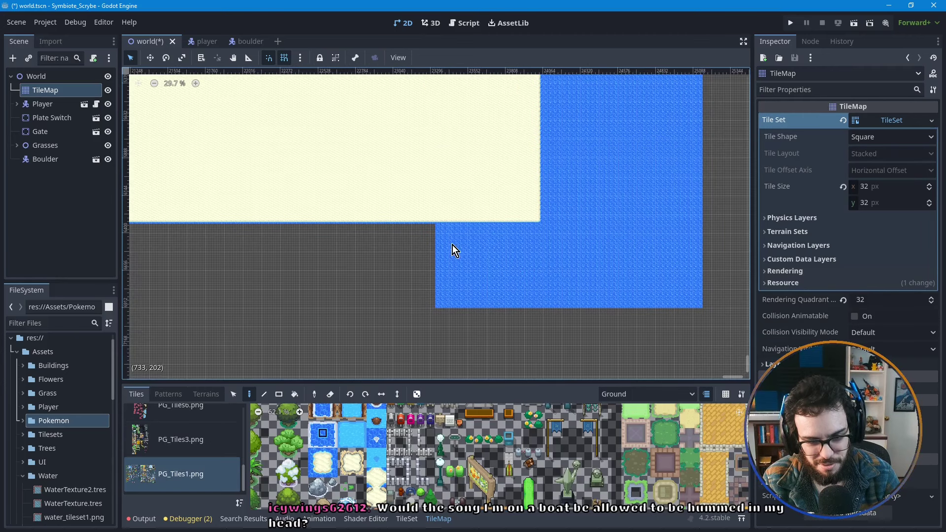
left_click_drag(427, 231, 223, 306)
mouse_move(262, 296)
middle_mouse_down()
mouse_move(494, 277)
mouse_move(461, 222)
middle_mouse_up()
left_click_drag(451, 213, 289, 288)
middle_click_drag(225, 280, 379, 277)
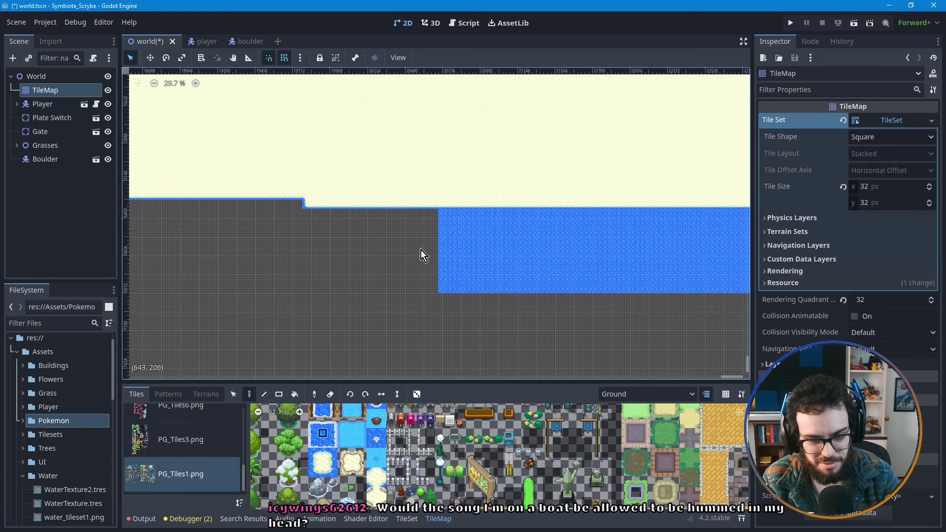
left_click_drag(436, 211, 275, 293)
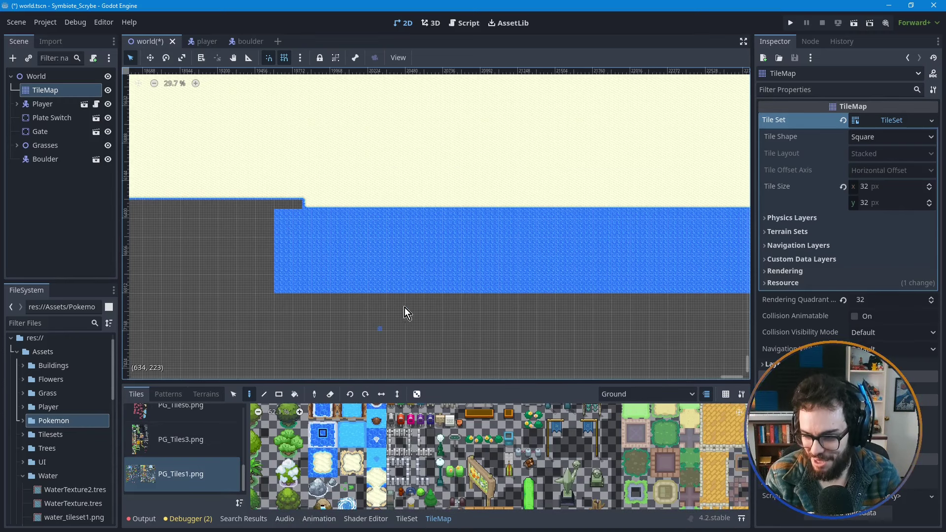
- Fill the gap under the small shoreline step and extend the water band west to about tile column 544
middle_click_drag(305, 244, 362, 267)
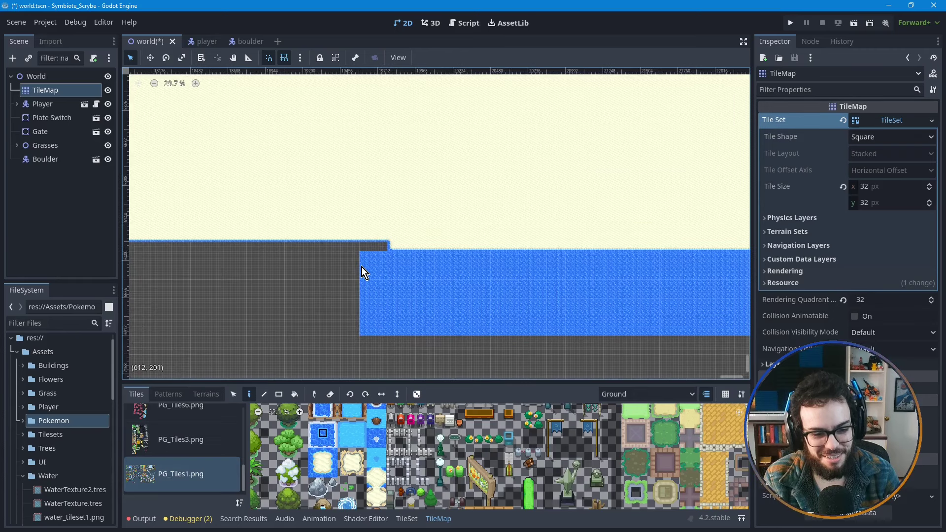
scroll(385, 256, "up", 3)
left_click_drag(391, 244, 357, 249, "ctrl+shift")
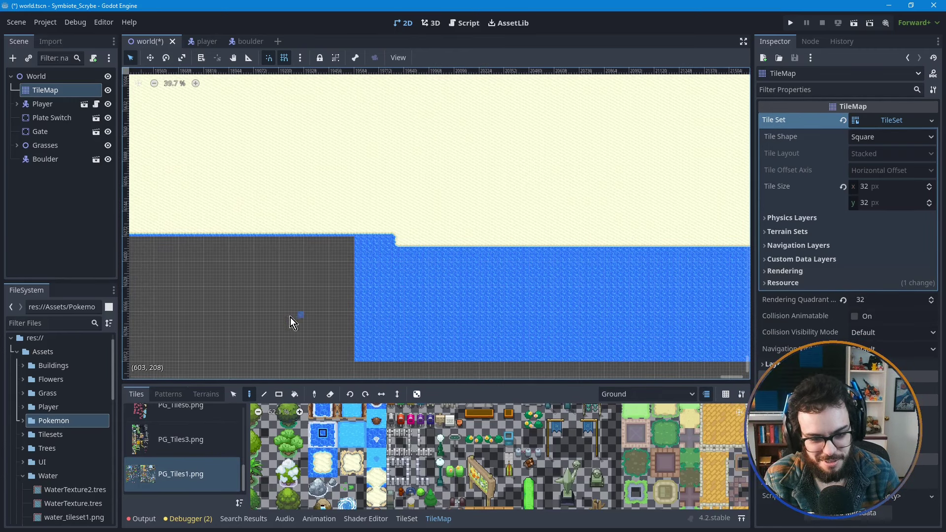
middle_click_drag(291, 317, 507, 293)
scroll(460, 254, "down", 2)
mouse_move(567, 229)
left_mouse_down("ctrl+shift")
mouse_move(378, 297)
mouse_move(193, 336)
left_mouse_up("ctrl+shift")
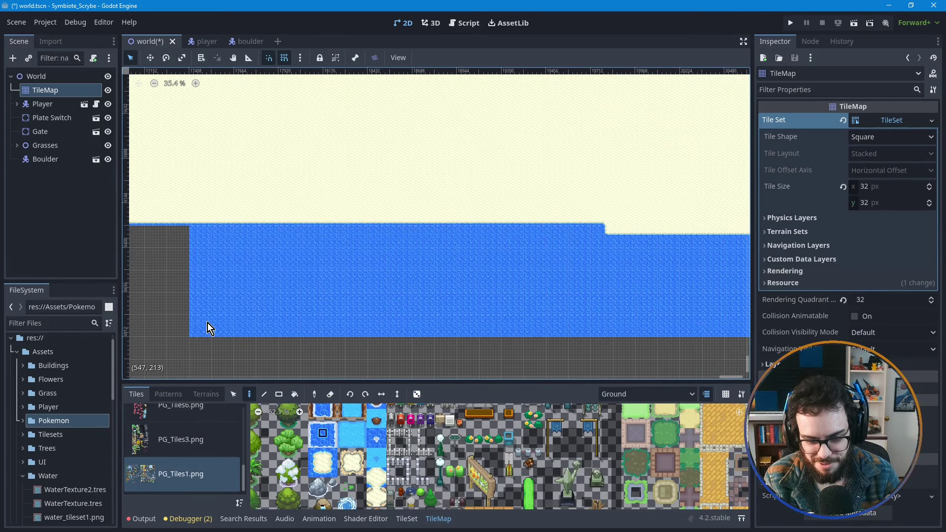
- Continue the water band west in blocks up to the shoreline wall at about tile column 447
middle_click_drag(208, 324, 474, 292)
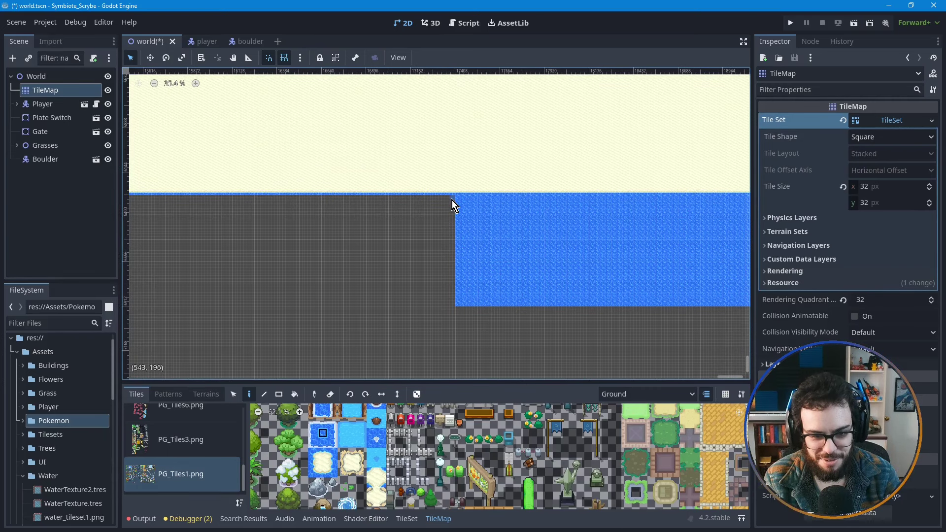
mouse_move(452, 200)
left_mouse_down("ctrl+shift")
mouse_move(316, 235)
mouse_move(197, 280)
mouse_move(170, 305)
left_mouse_up("ctrl+shift")
middle_click_drag(338, 289, 608, 311)
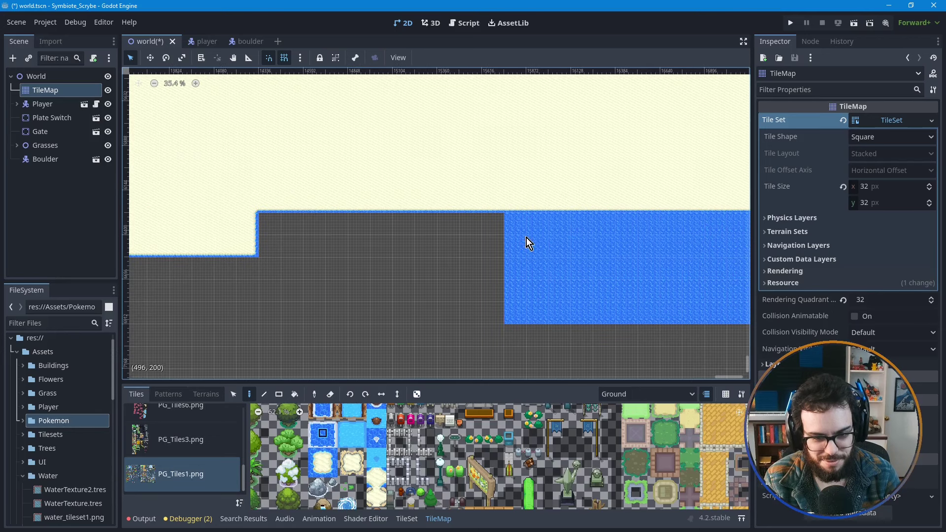
left_click_drag(500, 220, 320, 321, "ctrl+shift")
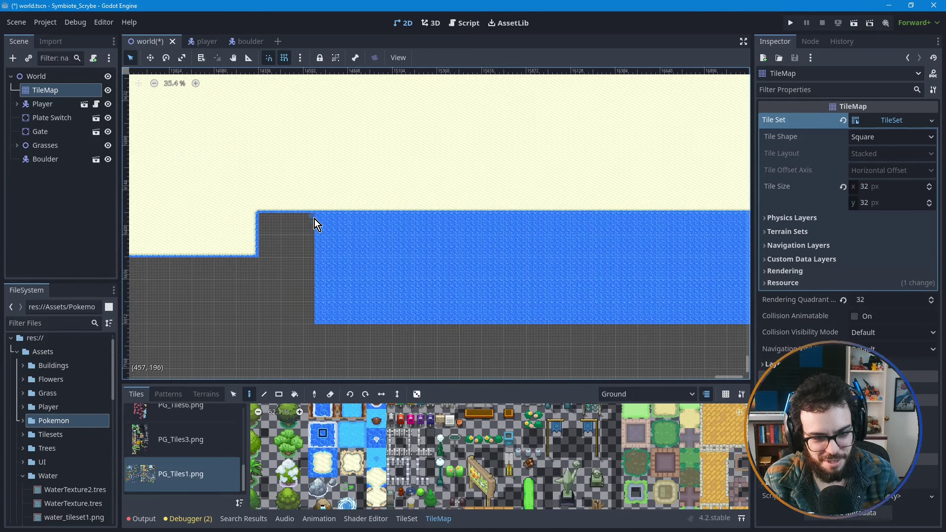
mouse_move(314, 219)
left_mouse_down("ctrl+shift")
mouse_move(276, 238)
mouse_move(261, 324)
left_mouse_up("ctrl+shift")
- Fill successive water blocks west beneath the lower shoreline to about tile column 254, keeping the band's outer edge level
scroll(372, 313, "left", 5, "ctrl+shift")
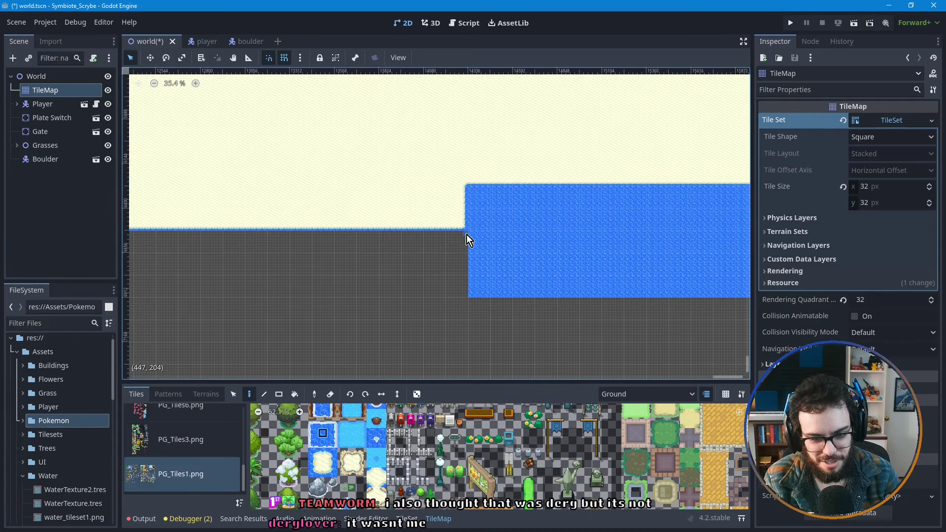
left_click_drag(466, 234, 271, 298, "ctrl+shift")
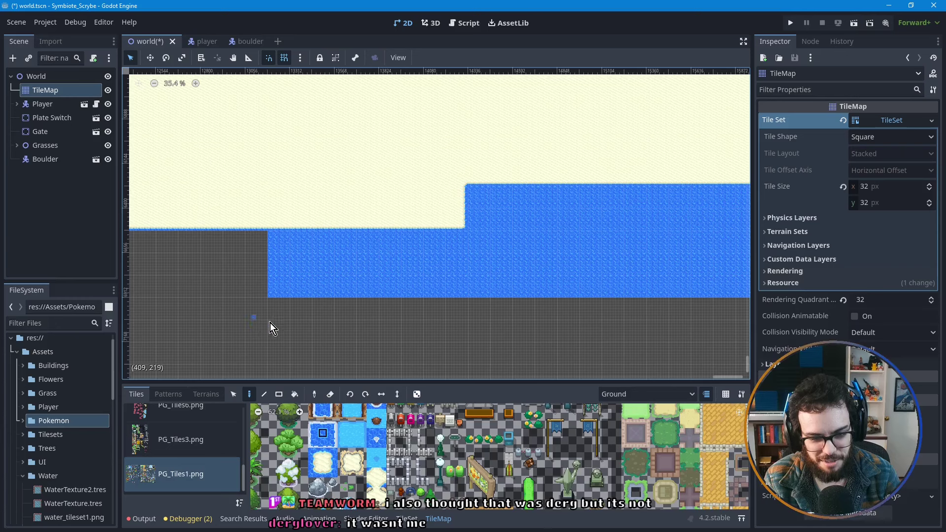
scroll(270, 324, "left", 5, "shift")
mouse_move(511, 241)
left_mouse_down("ctrl+shift")
mouse_move(232, 286)
mouse_move(192, 303)
left_mouse_up("ctrl+shift")
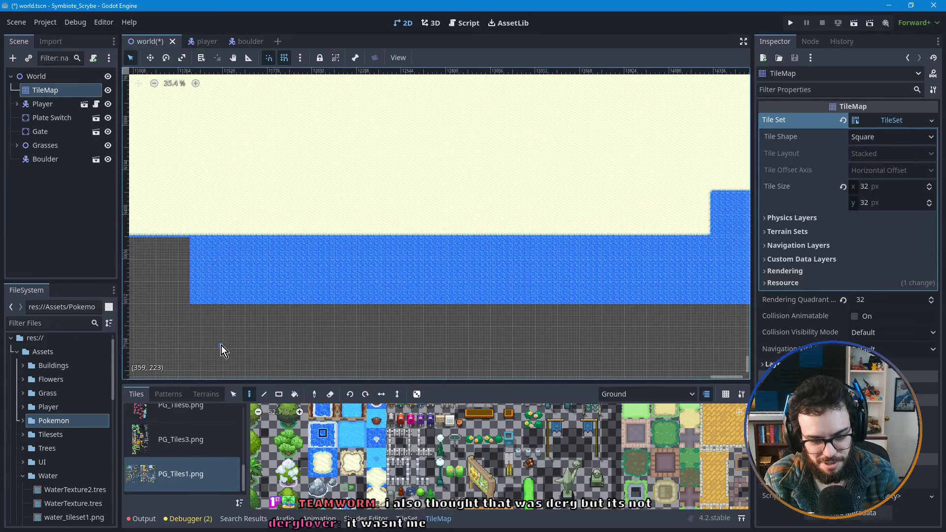
scroll(494, 343, "left", 6, "shift")
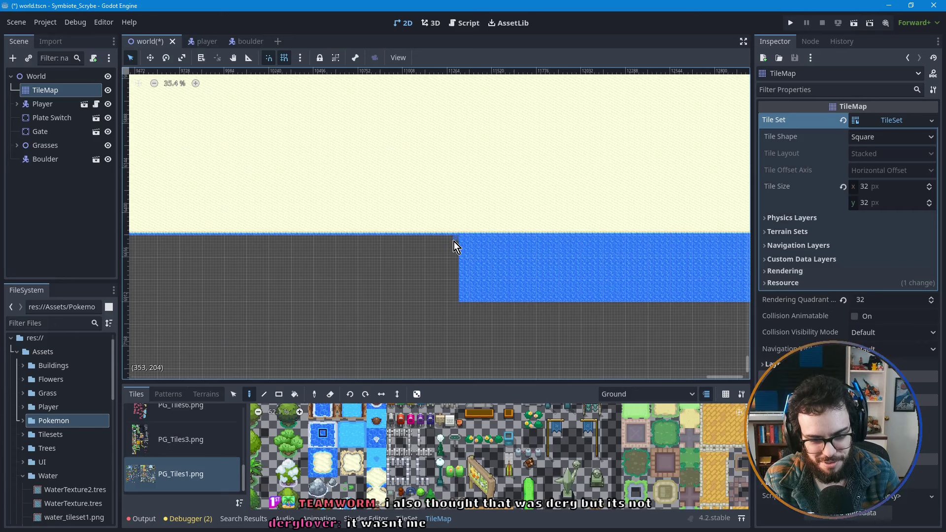
left_click_drag(454, 241, 247, 300, "ctrl+shift")
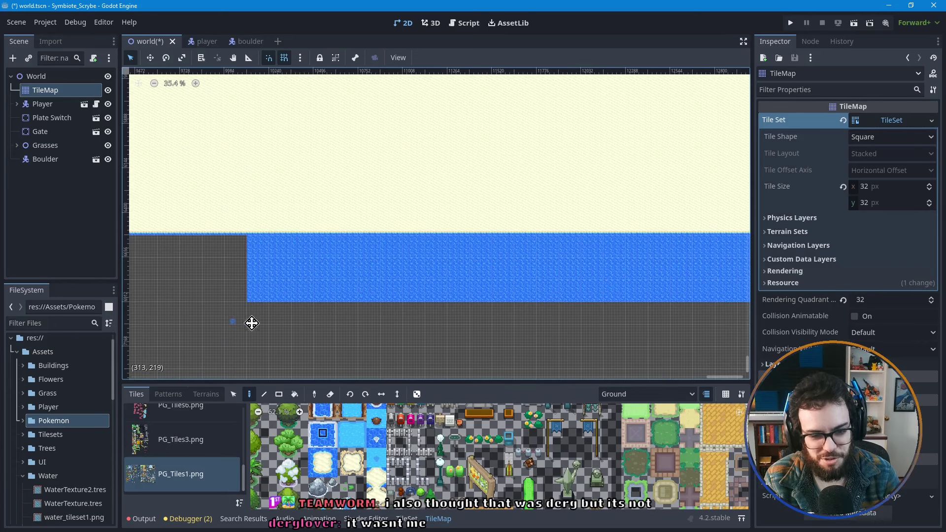
middle_click_drag(251, 323, 564, 254)
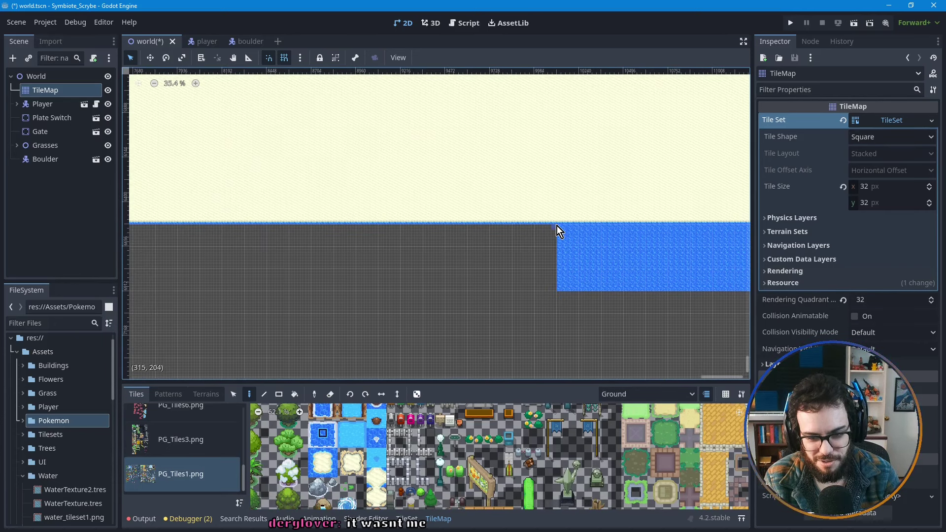
left_click_drag(552, 230, 214, 290, "ctrl+shift")
- Fill water west to the next shoreline step and beneath the short ledge beyond it, matching the band's outer edge
middle_click_drag(283, 334, 495, 254)
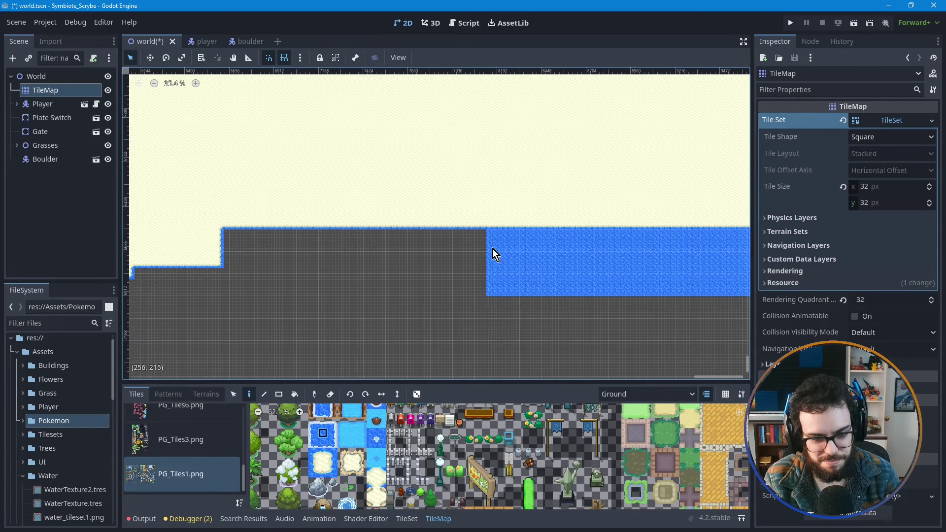
mouse_move(486, 232)
left_mouse_down("ctrl+shift")
mouse_move(228, 295)
mouse_move(231, 310)
left_mouse_up("ctrl+shift")
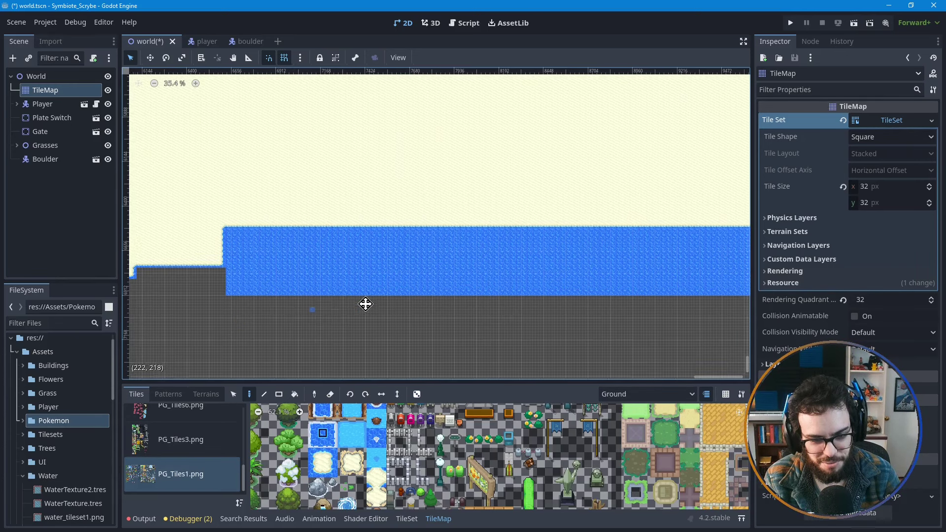
middle_click_drag(364, 302, 410, 268)
left_click_drag(321, 241, 401, 263, "ctrl+shift")
- Fill the narrow water band along the jagged shoreline west to the small sand peninsula, including the notch beside its neck
scroll(424, 298, "left", 10, "shift")
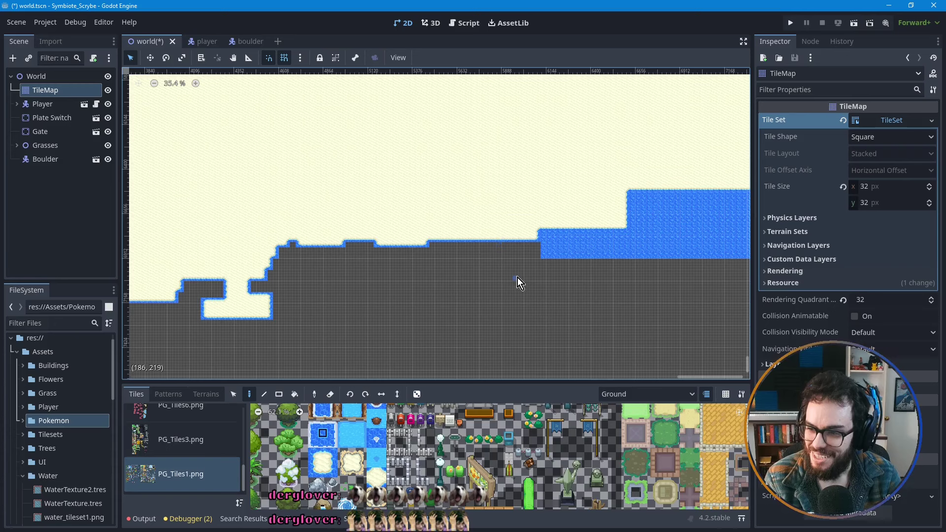
scroll(521, 259, "up", 2)
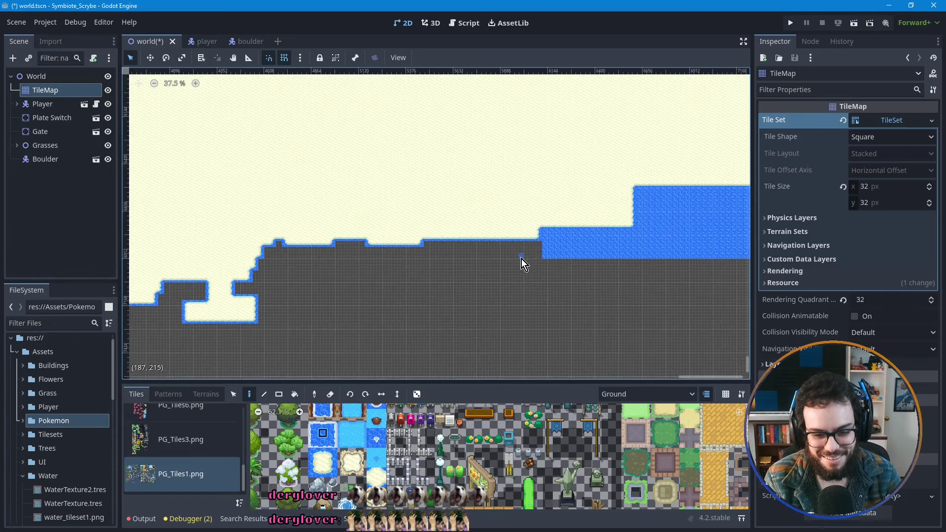
scroll(543, 254, "up", 2)
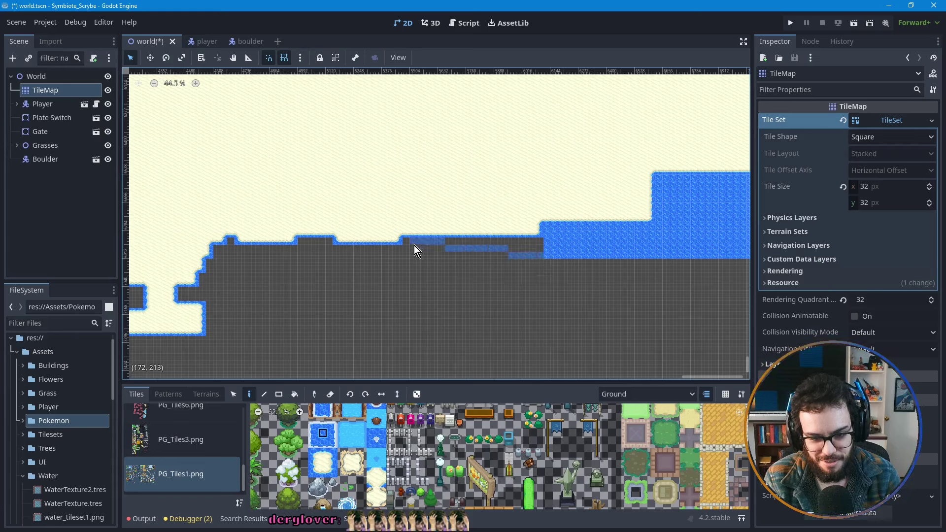
mouse_move(512, 256)
left_mouse_down()
mouse_move(543, 255)
mouse_move(406, 244)
left_mouse_up()
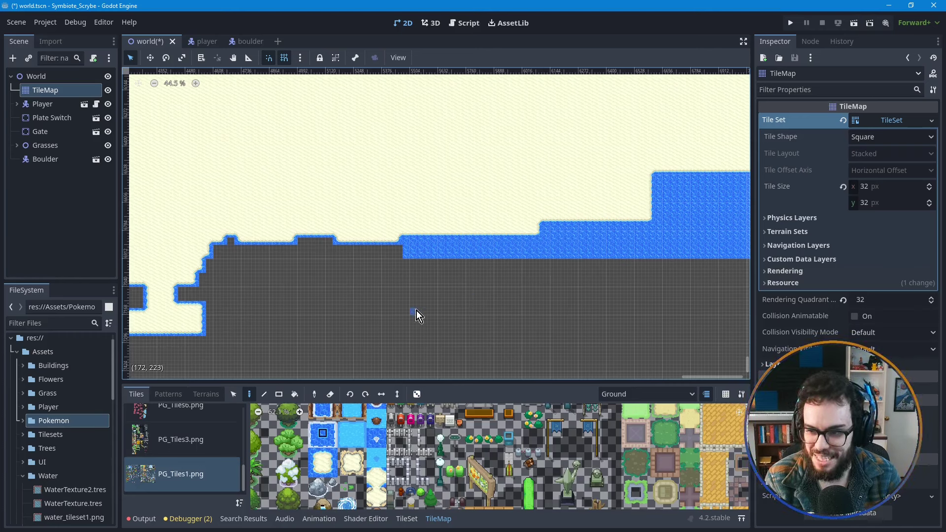
middle_click_drag(392, 303, 446, 302)
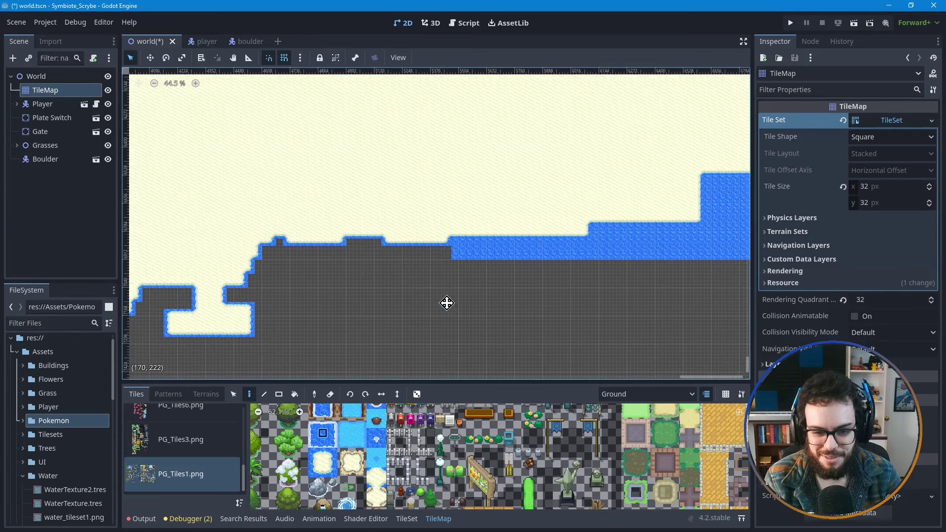
left_click_drag(456, 256, 270, 260)
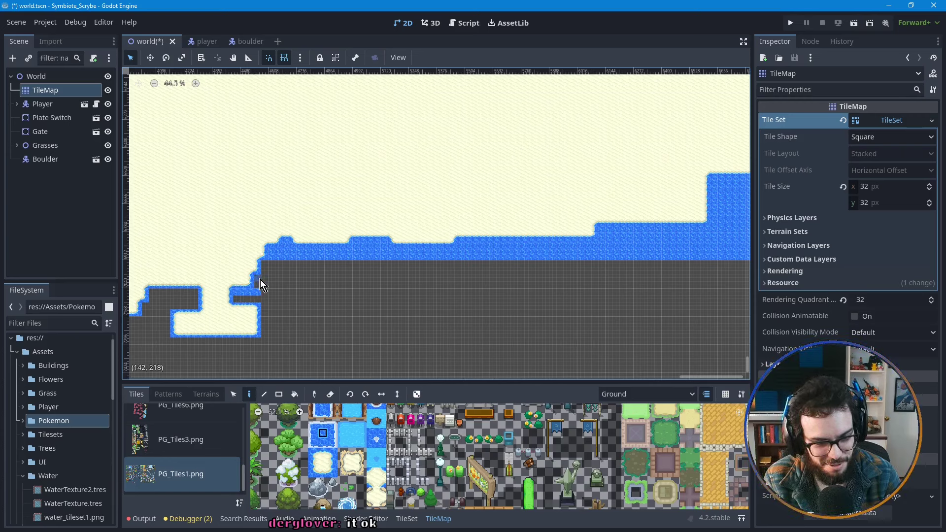
left_click(242, 297)
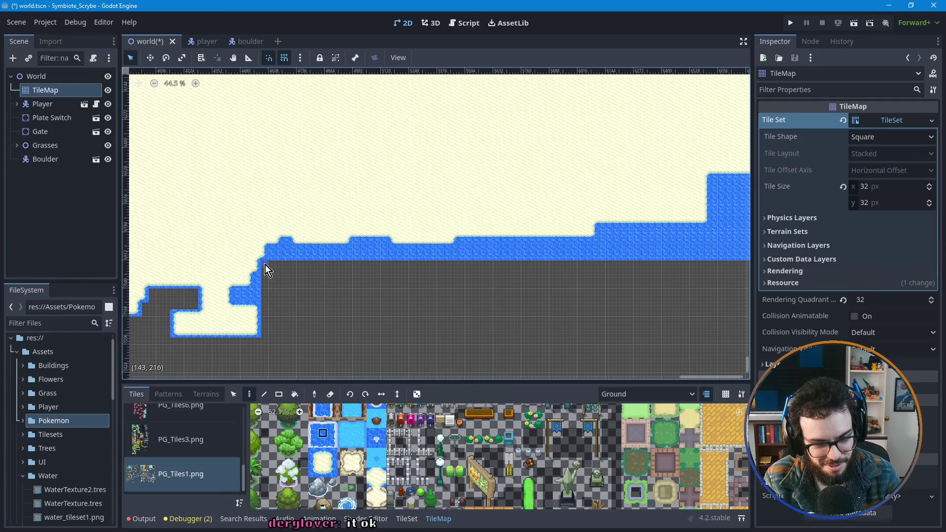
- Deepen the water east of the peninsula down to its bottom edge and extend that lower layer to about tile column 222
mouse_move(265, 264)
left_mouse_down("ctrl+shift")
mouse_move(487, 327)
mouse_move(599, 333)
left_mouse_up("ctrl+shift")
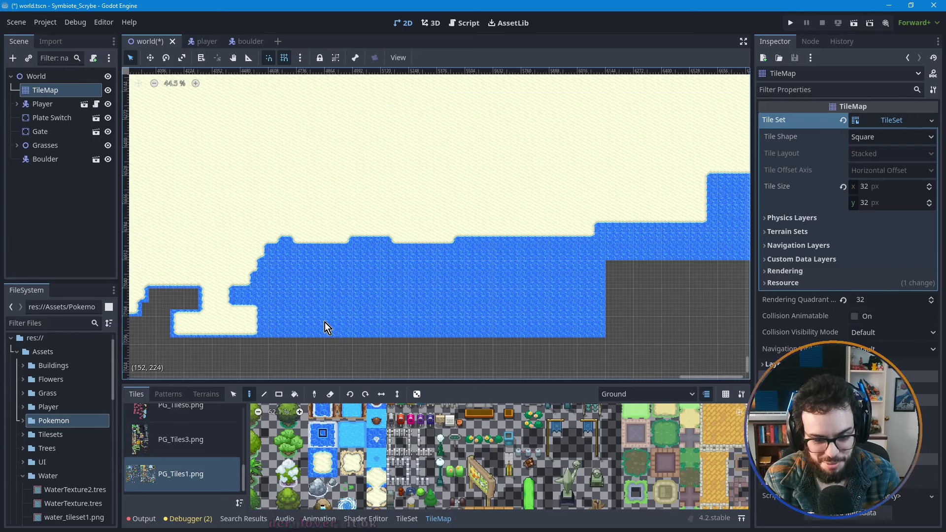
mouse_move(634, 334)
middle_mouse_down()
mouse_move(579, 309)
mouse_move(423, 295)
middle_mouse_up()
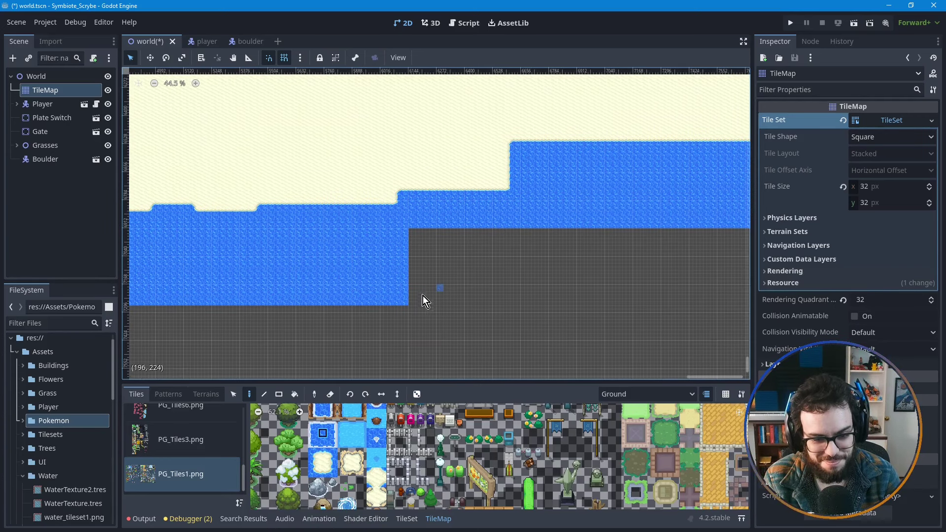
mouse_move(412, 304)
left_mouse_down("ctrl+shift")
mouse_move(521, 278)
mouse_move(625, 233)
left_mouse_up("ctrl+shift")
- Extend the lower water layer east beneath the existing band in one long block to about tile column 399
scroll(558, 303, "down", 2)
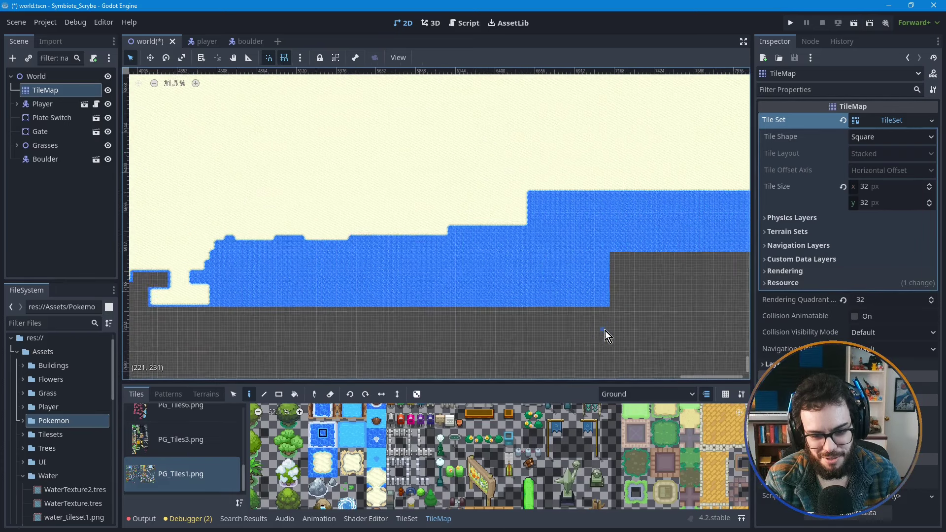
scroll(650, 334, "down", 2)
middle_click_drag(589, 313, 351, 274)
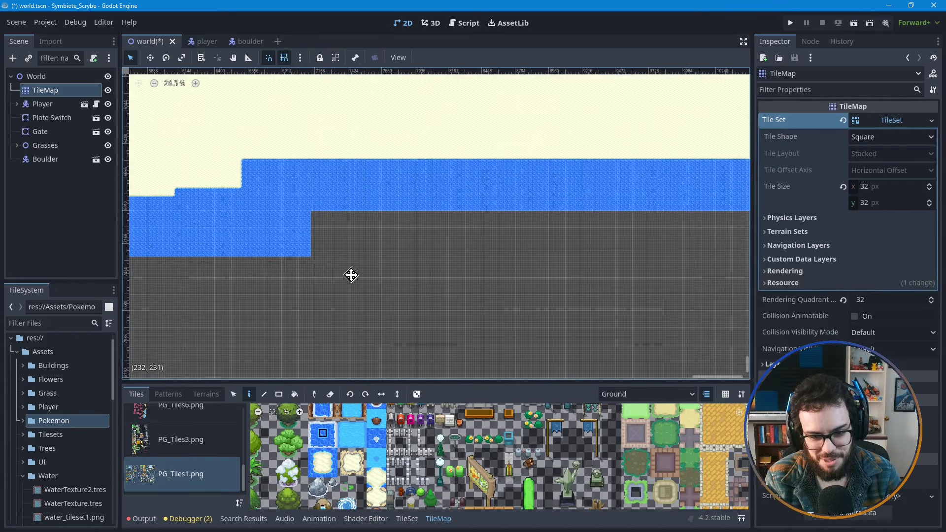
scroll(328, 268, "down", 1)
scroll(466, 289, "down", 1)
middle_click_drag(543, 304, 415, 280)
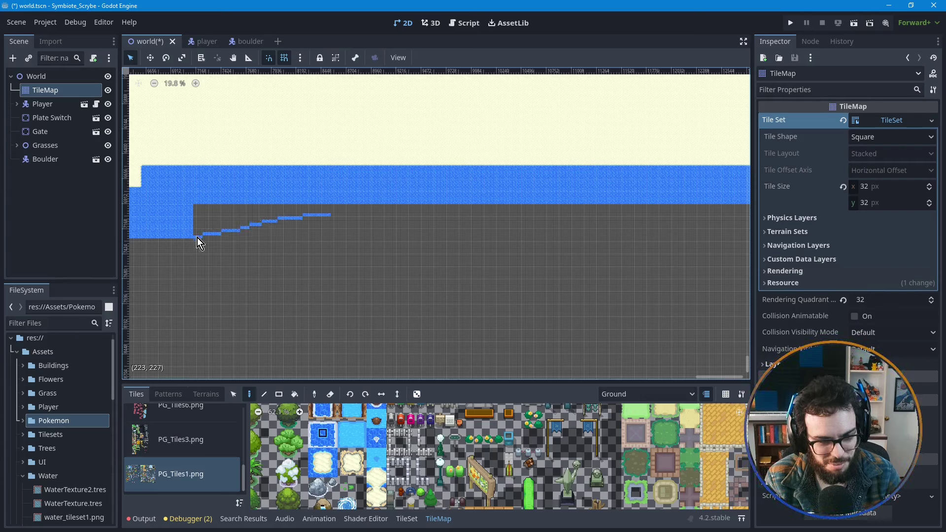
mouse_move(195, 238)
left_mouse_down("ctrl+shift")
mouse_move(383, 206)
mouse_move(744, 208)
left_mouse_up("ctrl+shift")
- Continue the lower water layer east in two blocks past the shoreline step to about tile column 460
middle_click_drag(729, 217, 300, 217)
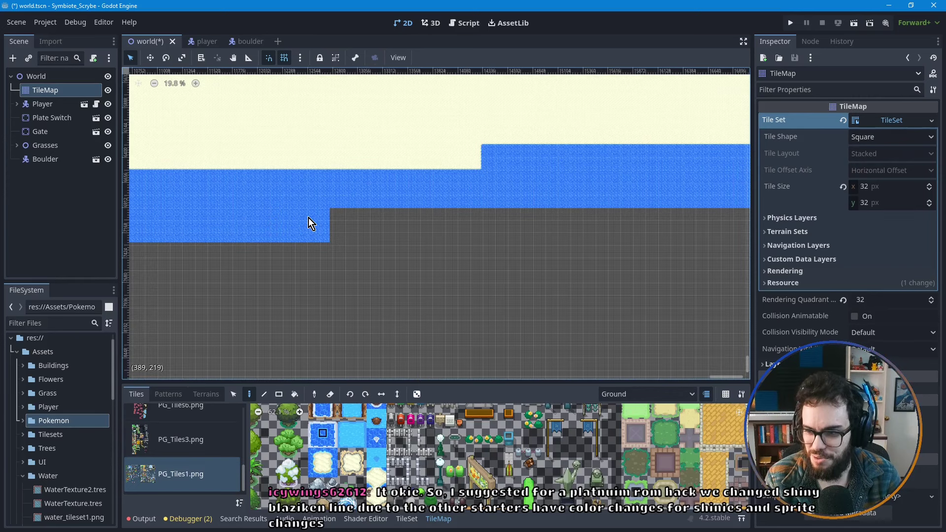
left_click(283, 245)
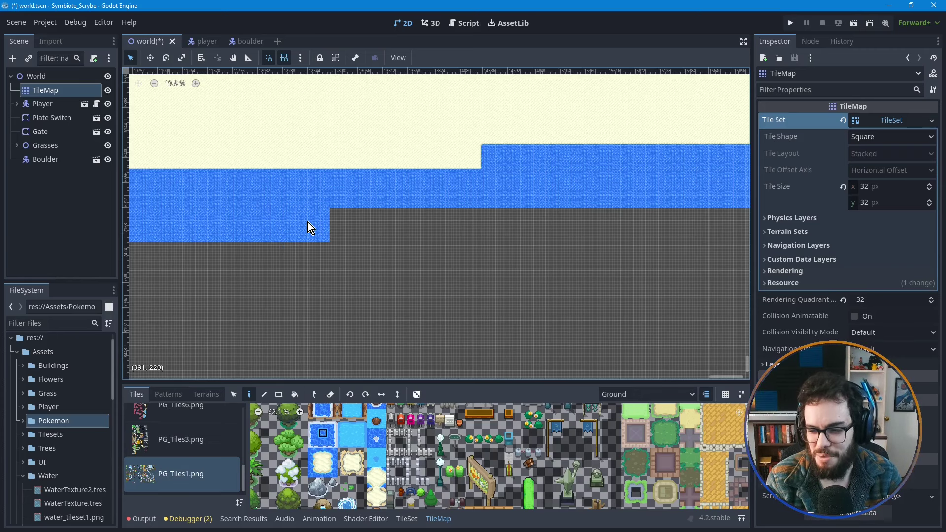
scroll(309, 223, "up", 2)
scroll(350, 240, "up", 4)
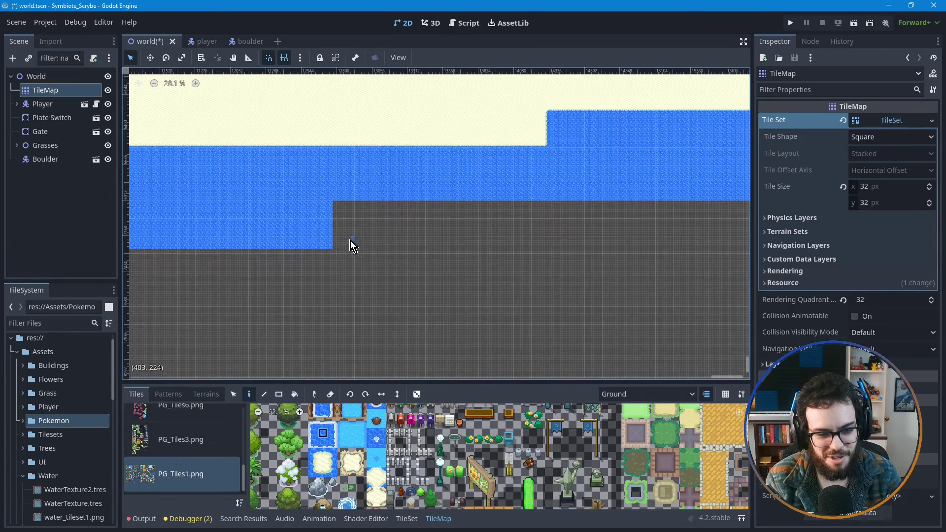
middle_click_drag(380, 235, 338, 243)
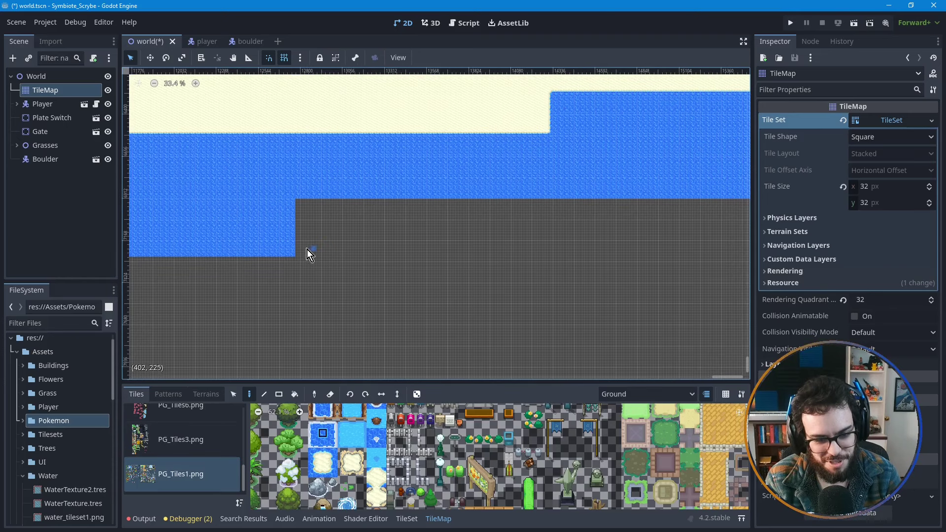
scroll(306, 250, "up", 1)
left_click_drag(300, 255, 476, 195, "ctrl+shift")
scroll(473, 232, "right", 5)
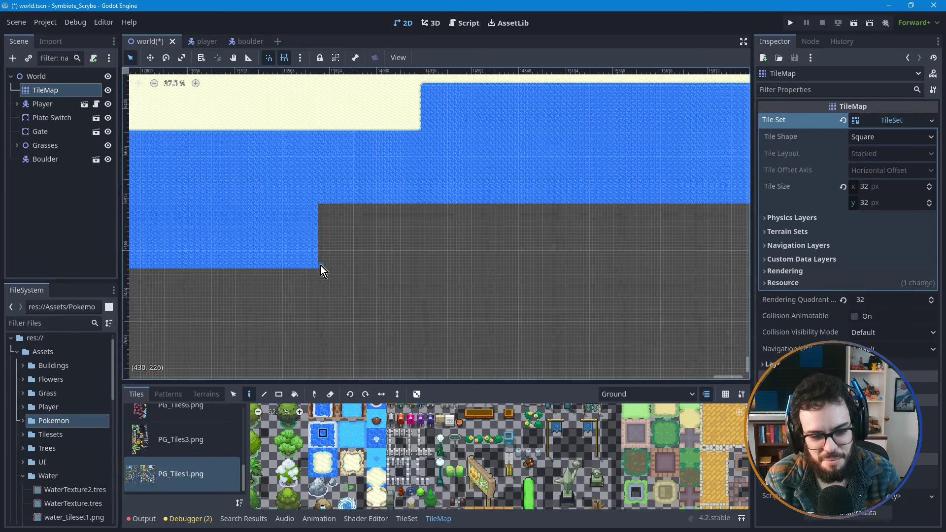
left_click_drag(321, 265, 502, 209, "ctrl+shift")
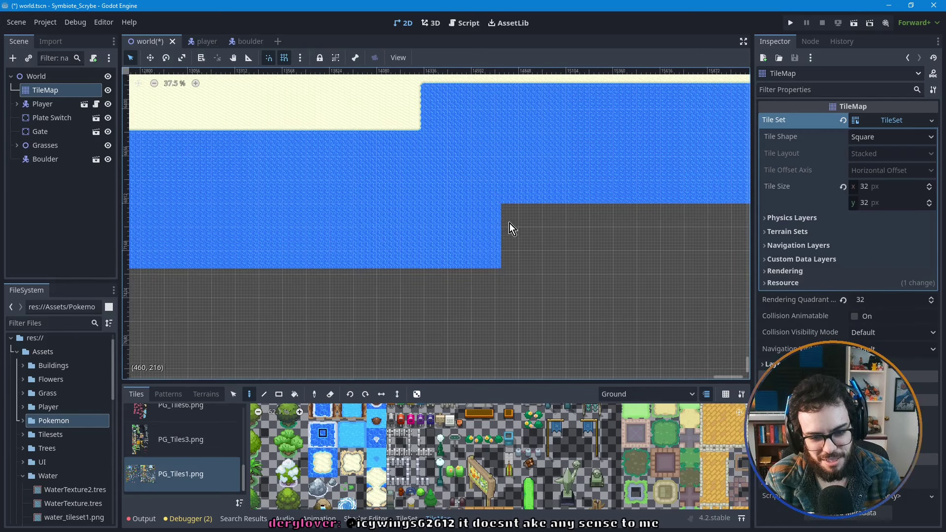
- Continue the lower water layer east from column 460 in four adjoining blocks to about tile column 613, keeping the same bottom edge
scroll(500, 247, "right", 5)
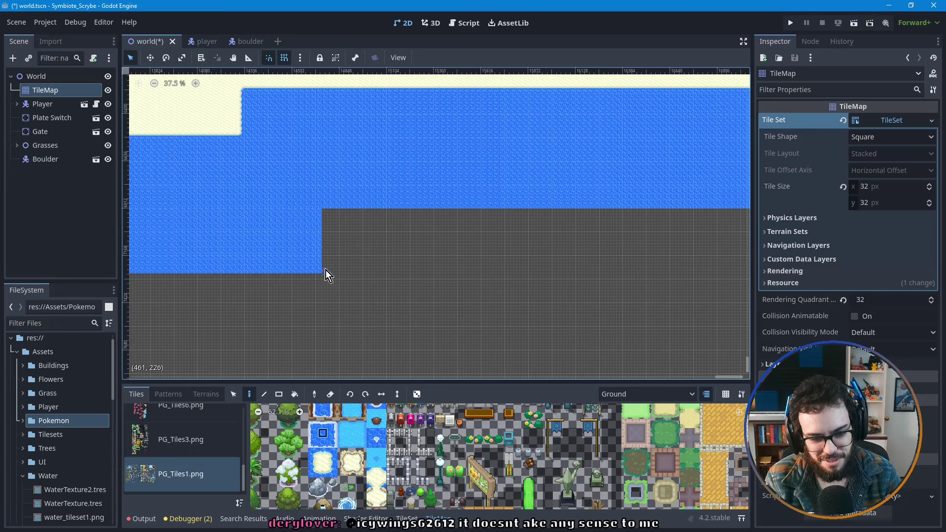
left_click_drag(326, 270, 546, 209, "ctrl+shift")
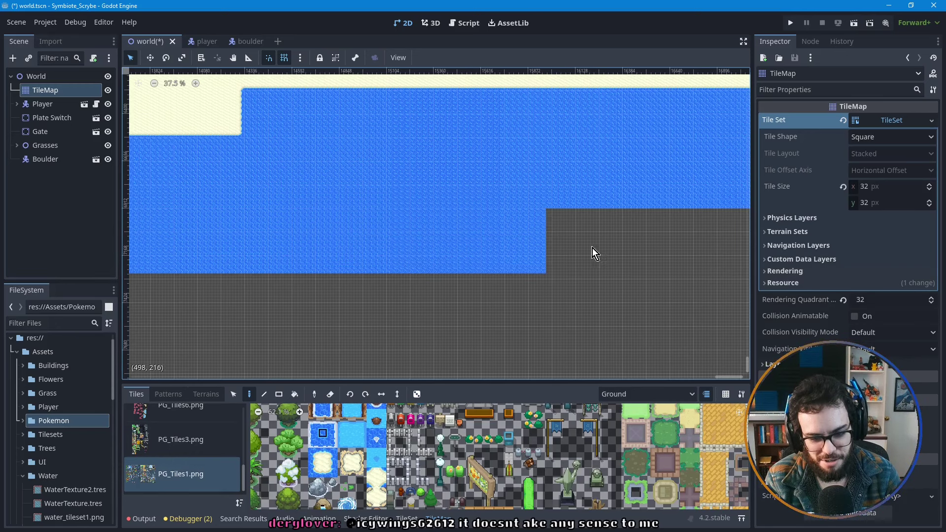
scroll(497, 260, "right", 5)
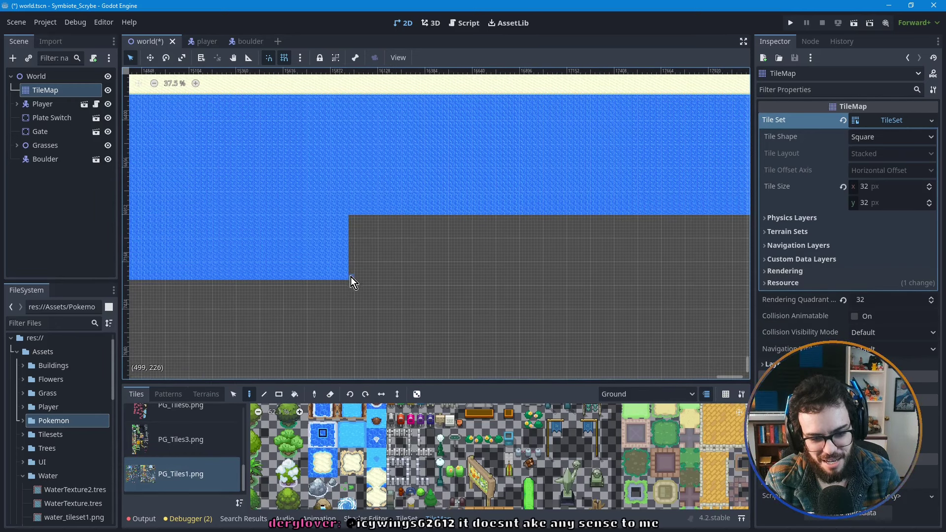
left_click_drag(351, 277, 530, 219, "ctrl+shift")
middle_click_drag(523, 278, 386, 281)
left_click_drag(326, 279, 555, 221, "ctrl+shift")
middle_click_drag(588, 291, 404, 295)
left_click_drag(381, 280, 630, 222, "ctrl+shift")
- Extend the lower water layer east in three more blocks to about tile column 722
middle_click_drag(660, 288, 353, 274)
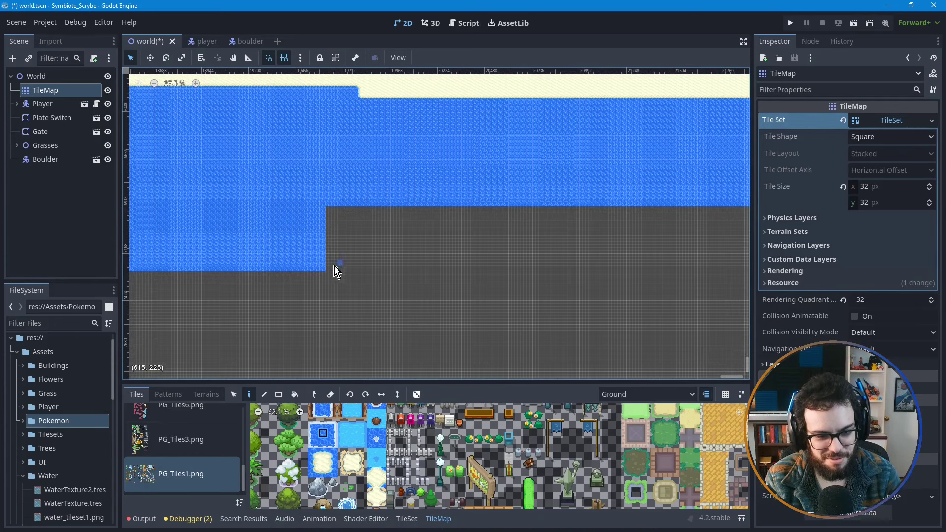
left_click_drag(326, 270, 536, 211, "ctrl+shift")
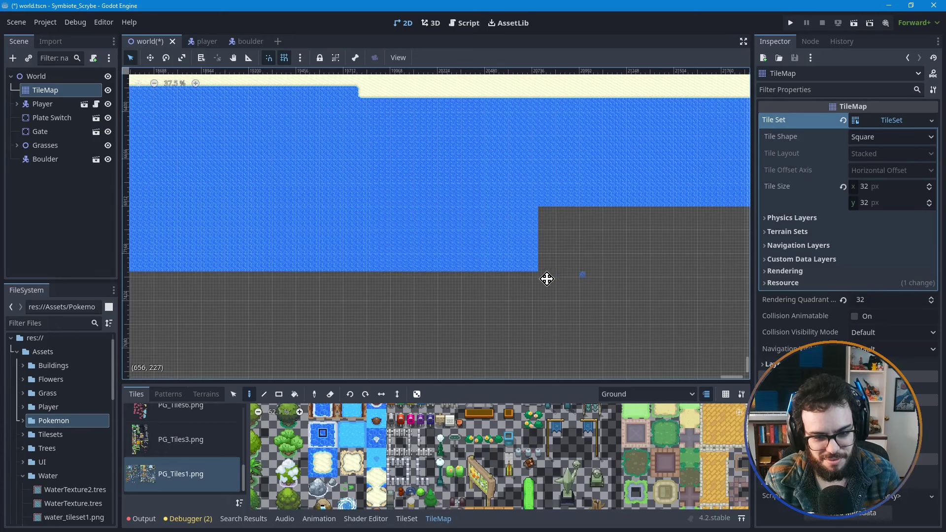
middle_click_drag(547, 279, 346, 267)
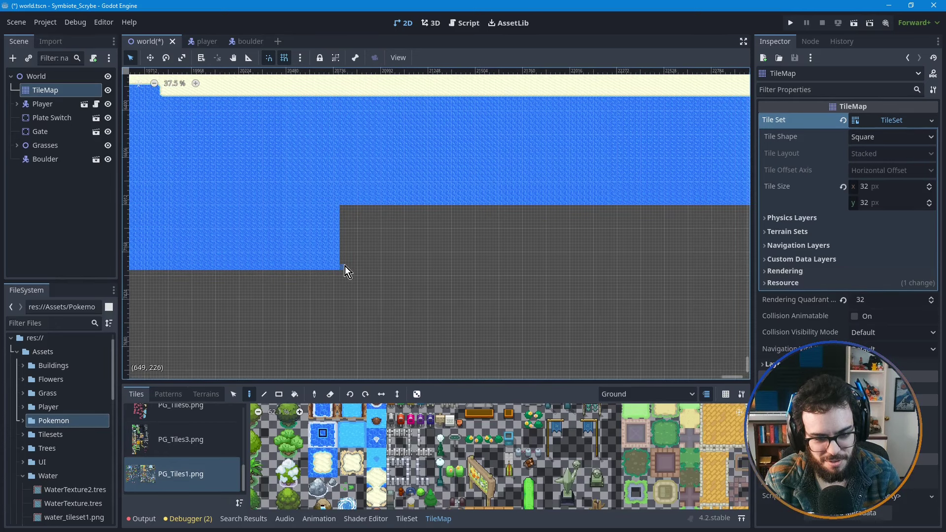
left_click_drag(345, 266, 535, 210, "ctrl+shift")
middle_click_drag(561, 306, 307, 299)
left_click_drag(299, 264, 530, 201, "ctrl+shift")
- Fill the last stretch of the lower water layer out to the existing band's east edge, squaring off the southeast corner
middle_click_drag(509, 281, 359, 270)
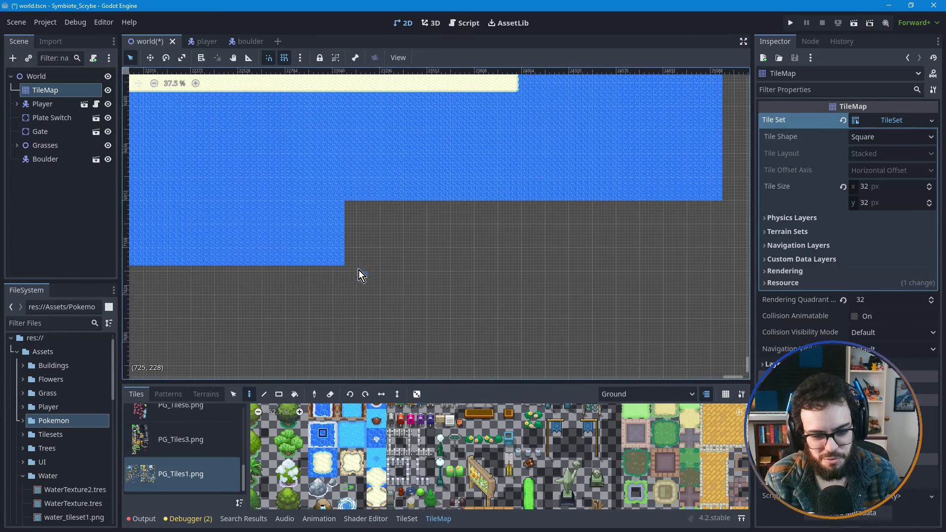
left_click_drag(347, 265, 629, 213, "ctrl+shift")
left_click_drag(696, 209, 720, 203)
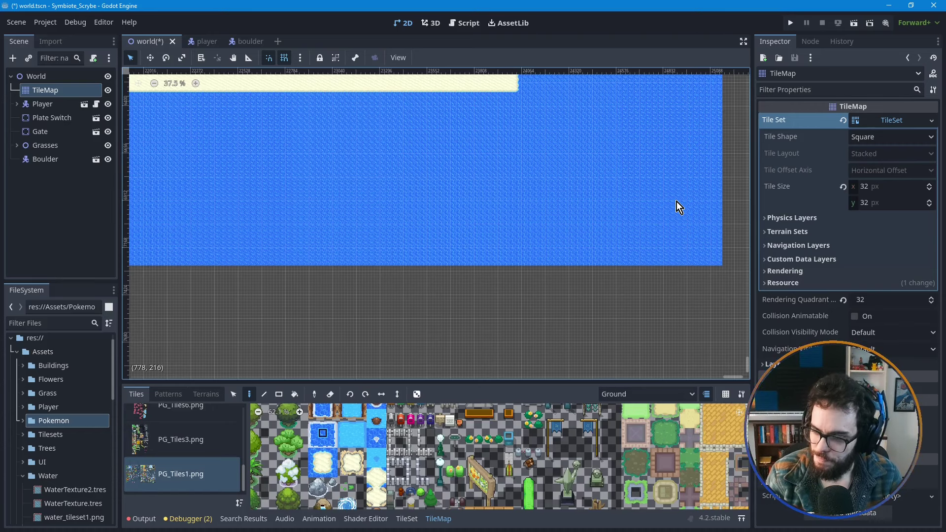
- Inspect the water band along the beach's east side from the southeast corner north to the cliffs
scroll(652, 233, "down", 1)
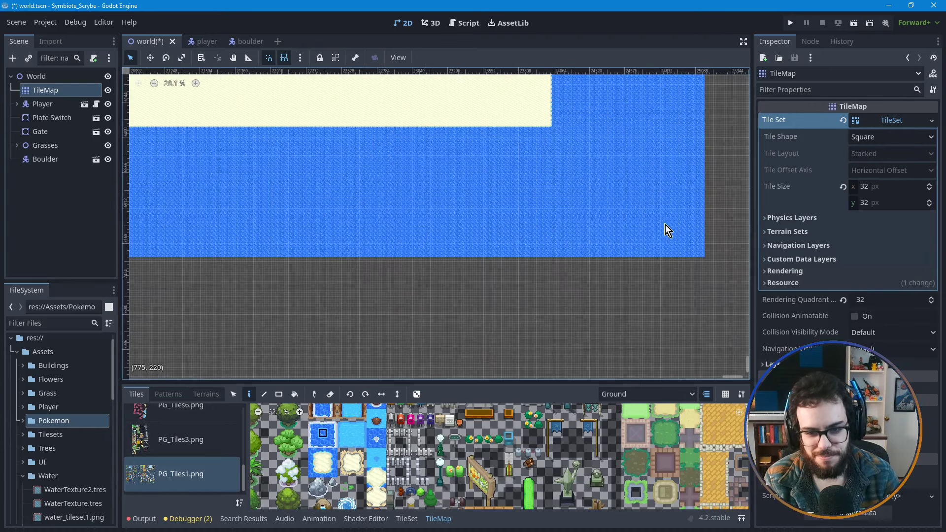
middle_click_drag(630, 188, 523, 282)
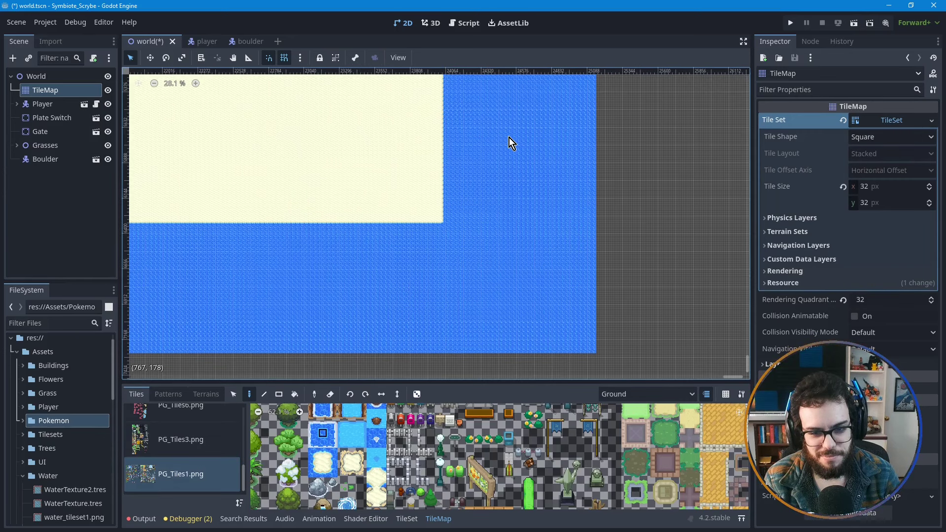
middle_click_drag(509, 137, 486, 268)
scroll(484, 186, "down", 1)
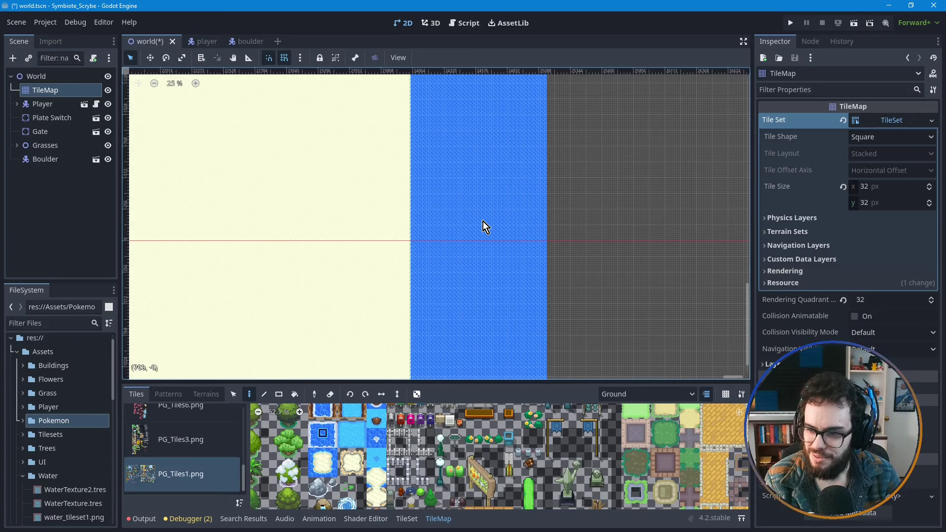
middle_click_drag(489, 204, 472, 218)
scroll(471, 204, "down", 2)
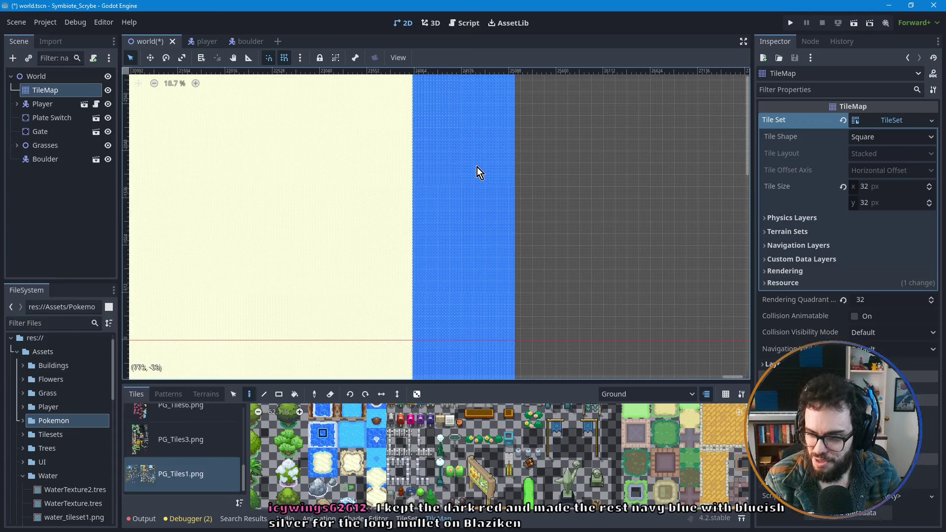
middle_click_drag(441, 161, 422, 270)
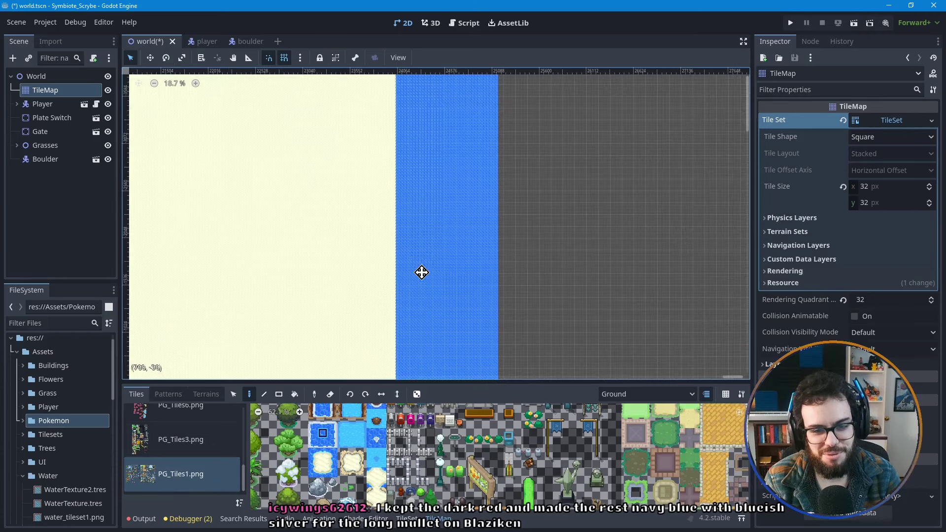
scroll(424, 224, "down", 1)
scroll(429, 195, "down", 5)
middle_click_drag(426, 196, 387, 205)
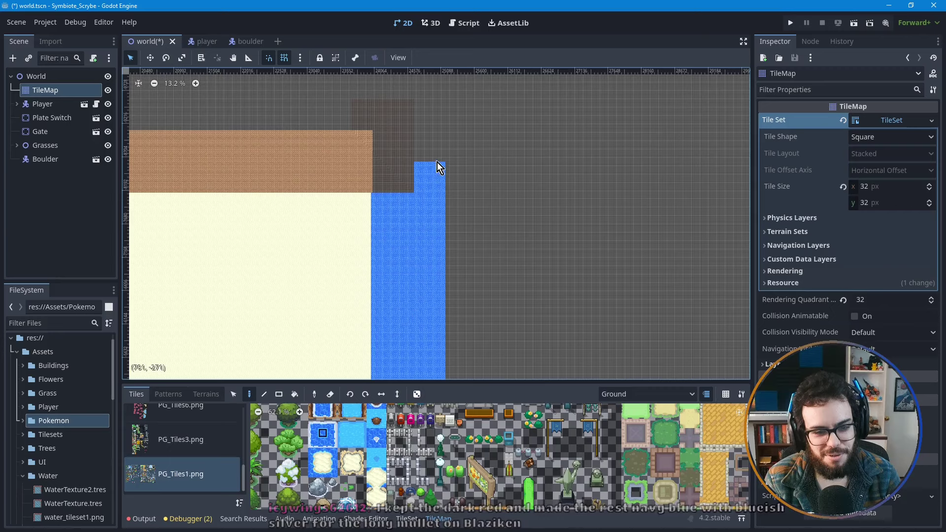
- Examine how the water and beach meet the northeast cliff corner, with and without the Ground layer highlighted
scroll(434, 162, "up", 10)
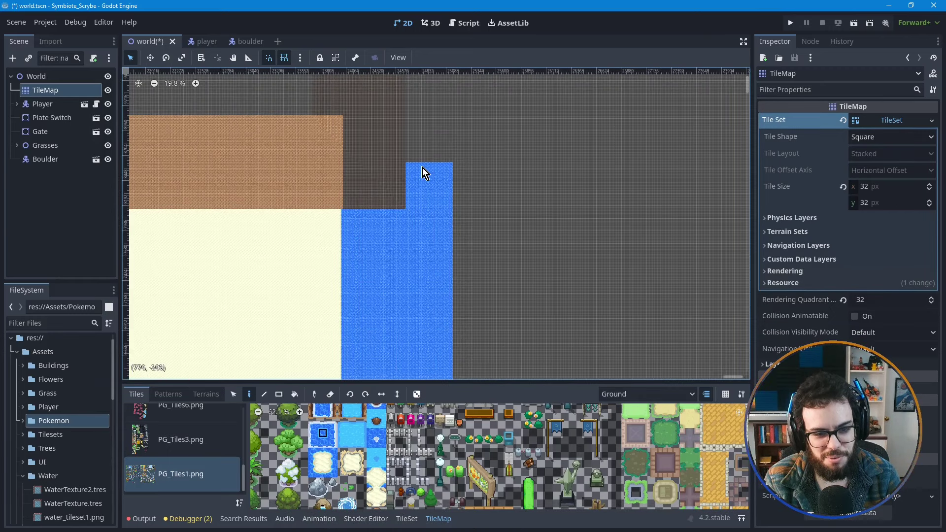
scroll(422, 168, "up", 1)
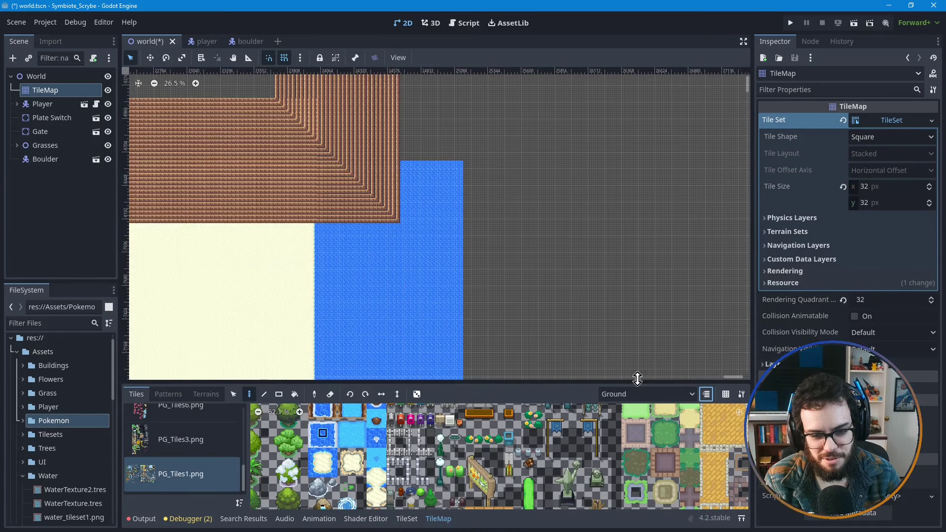
scroll(335, 292, "down", 3)
middle_click_drag(293, 306, 502, 230)
scroll(537, 156, "up", 3)
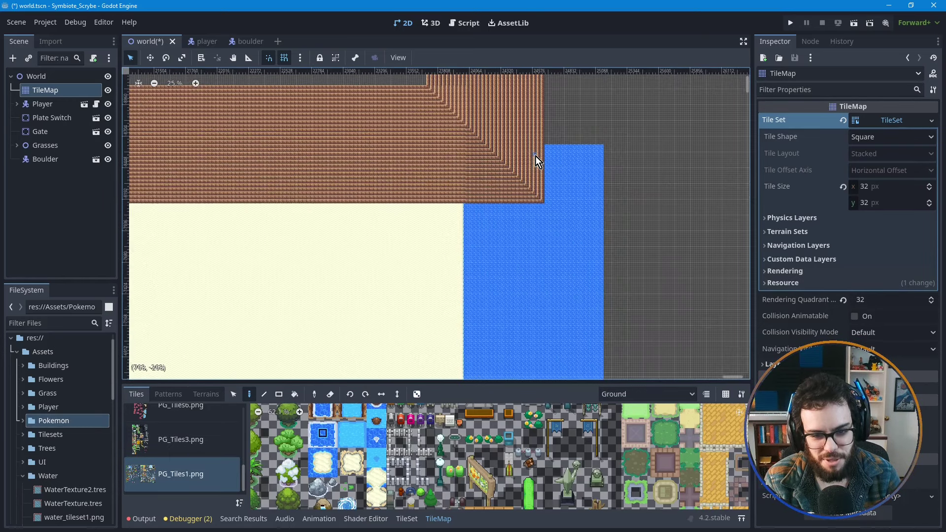
scroll(535, 159, "up", 3)
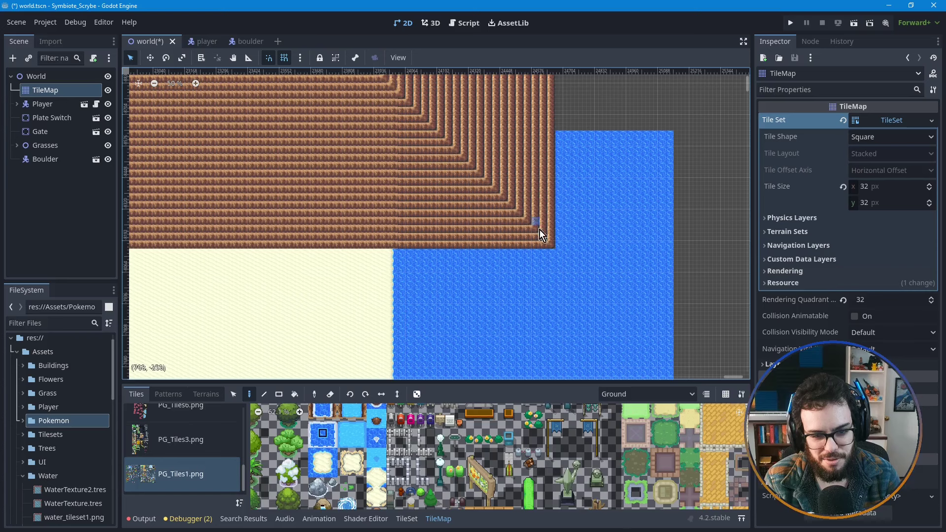
left_click(706, 395)
middle_click_drag(465, 233, 496, 285)
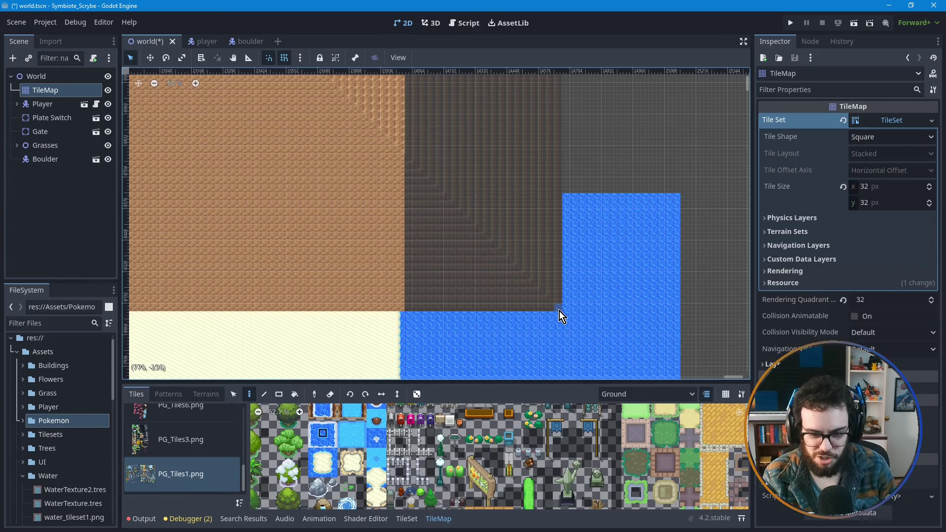
scroll(400, 332, "up", 1)
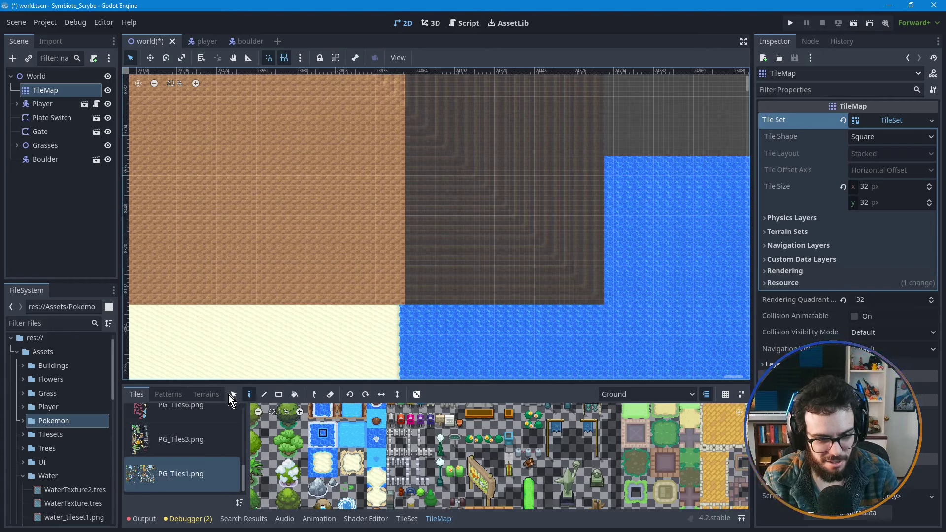
- Try a sand-to-water bottom-edge tile on the Ground layer in the water just below the cliff, then undo it
left_click(323, 463)
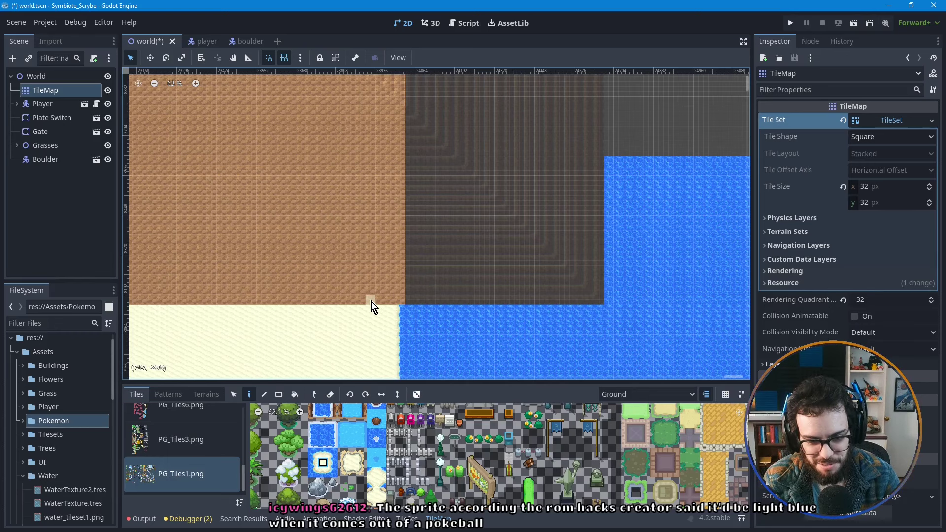
scroll(400, 318, "up", 3)
scroll(399, 318, "up", 1)
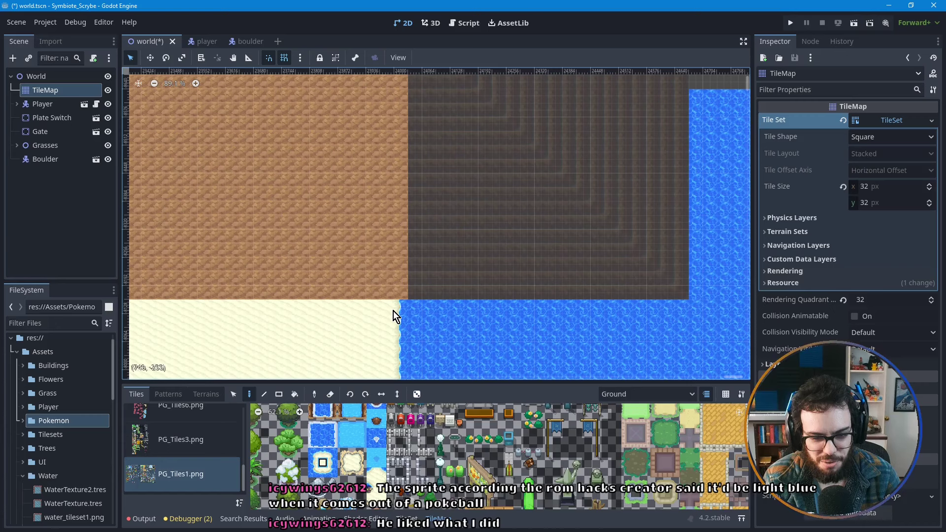
scroll(401, 310, "up", 3)
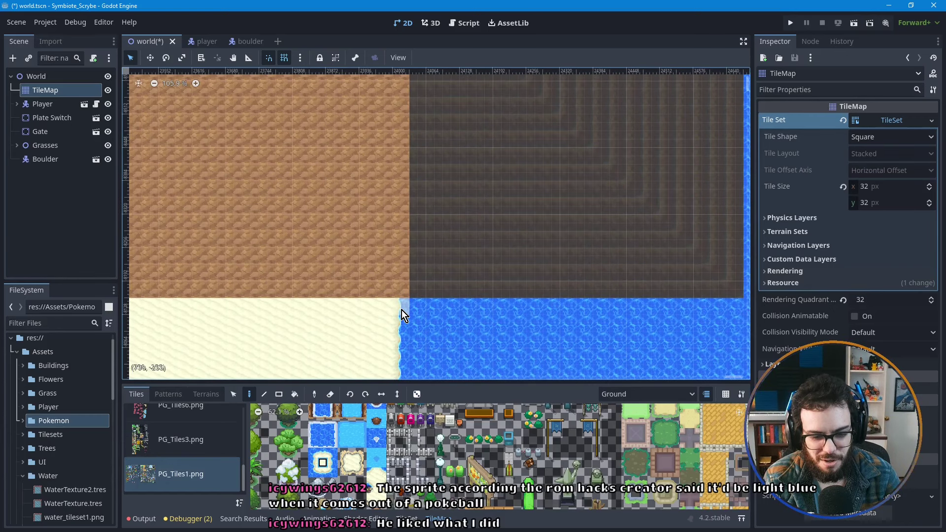
scroll(423, 300, "up", 3)
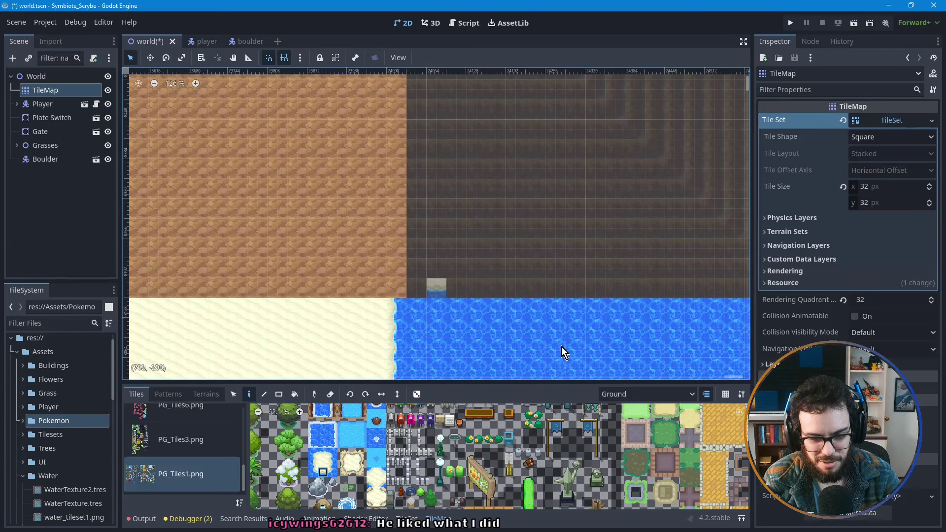
left_click(641, 394)
left_click(621, 408)
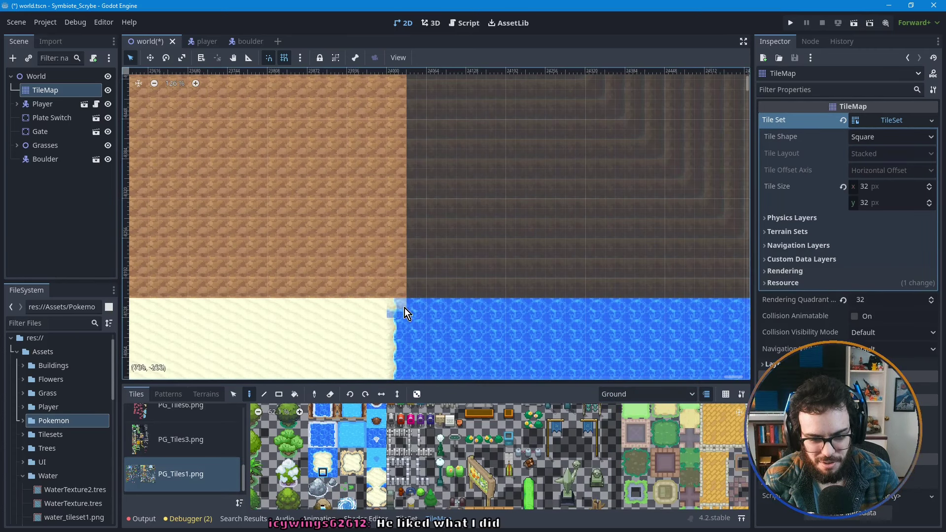
left_click(710, 395)
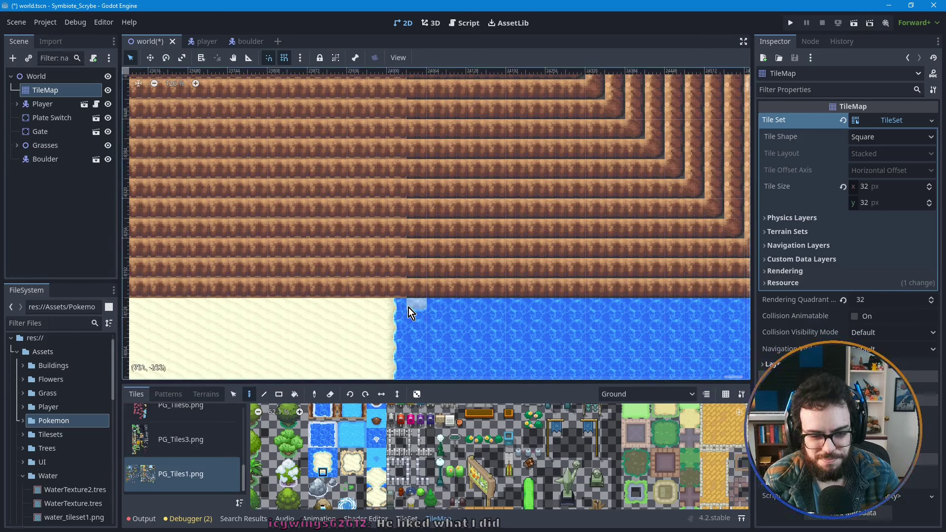
left_click(469, 309)
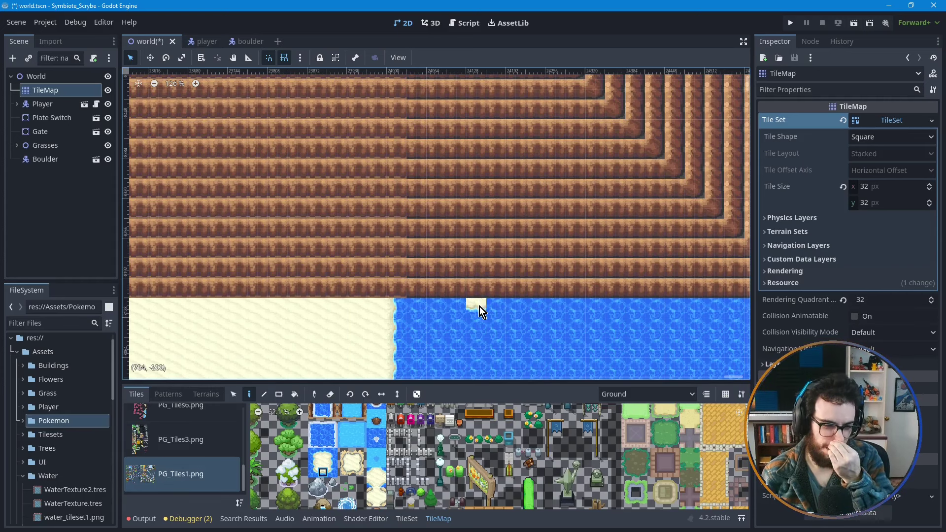
key("ctrl+z")
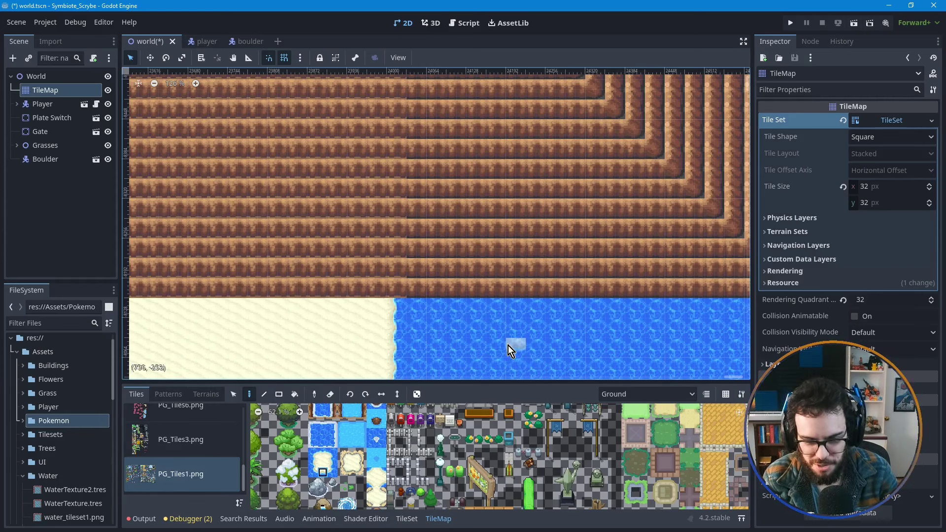
- Try a row of plain sand tiles along the foot of the cliff from the beach's edge eastward, then undo it
left_click(323, 466)
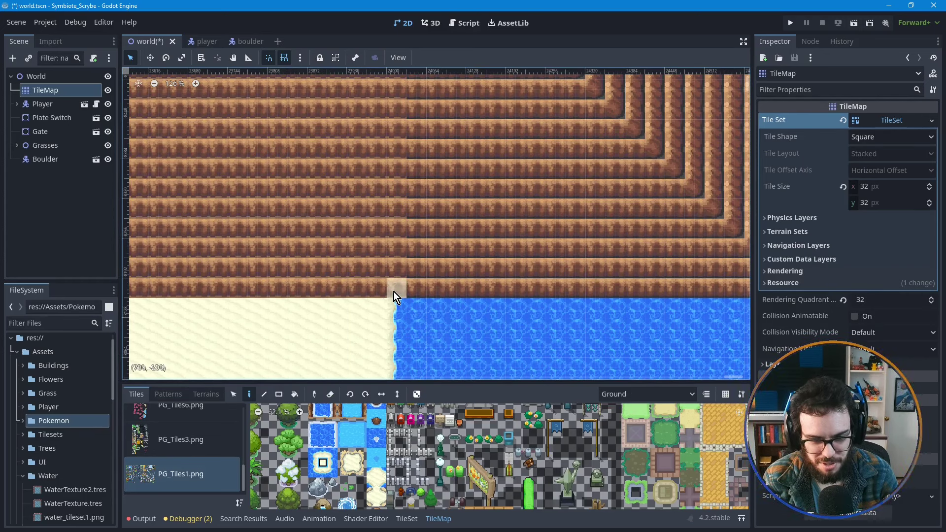
left_click_drag(386, 292, 534, 294)
left_click_drag(596, 292, 684, 293)
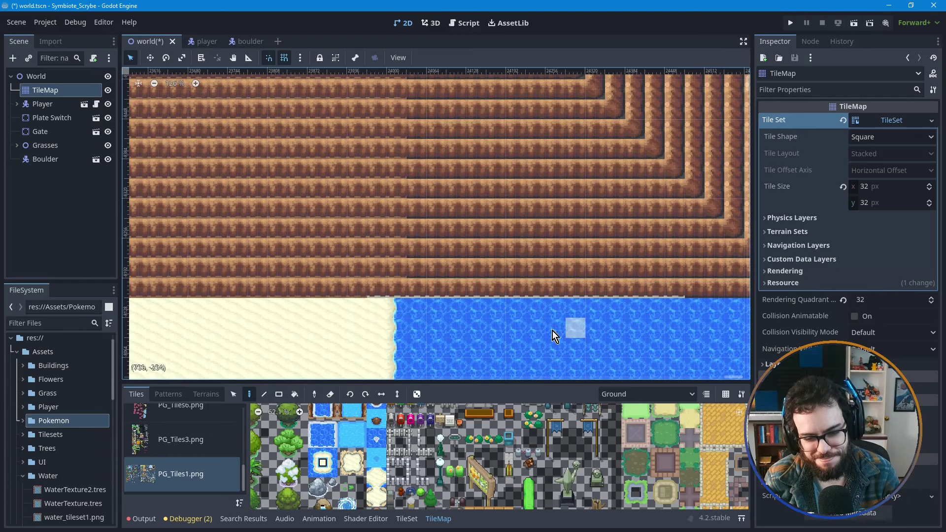
scroll(568, 340, "down", 3)
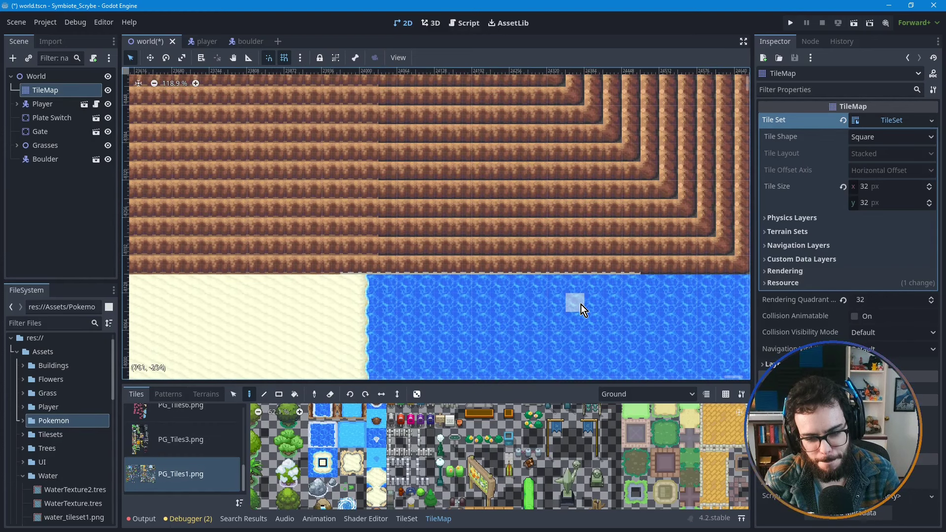
key("ctrl+z")
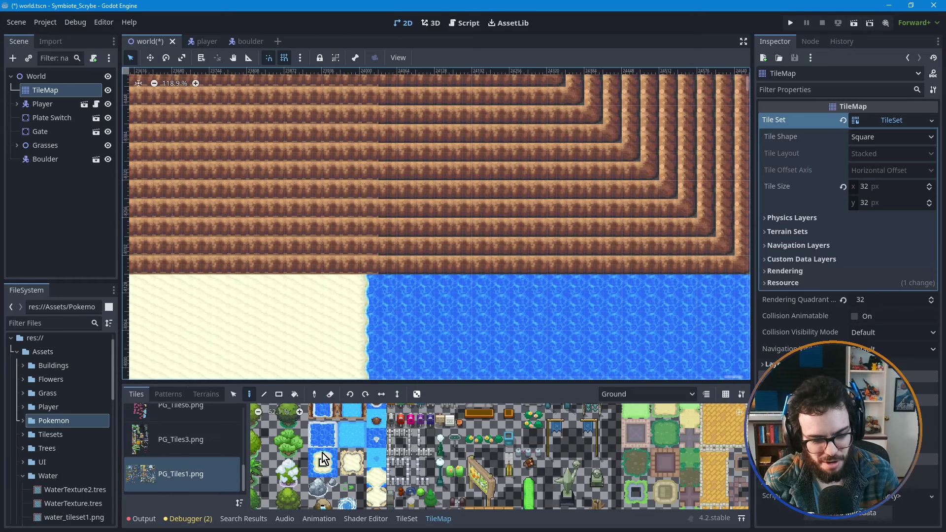
- Check the water tiles in the PG_Tiles1 palette and highlight the Ground layer around the empty area beneath the cliff corner
scroll(330, 433, "down", 2)
middle_click_drag(324, 429, 318, 473)
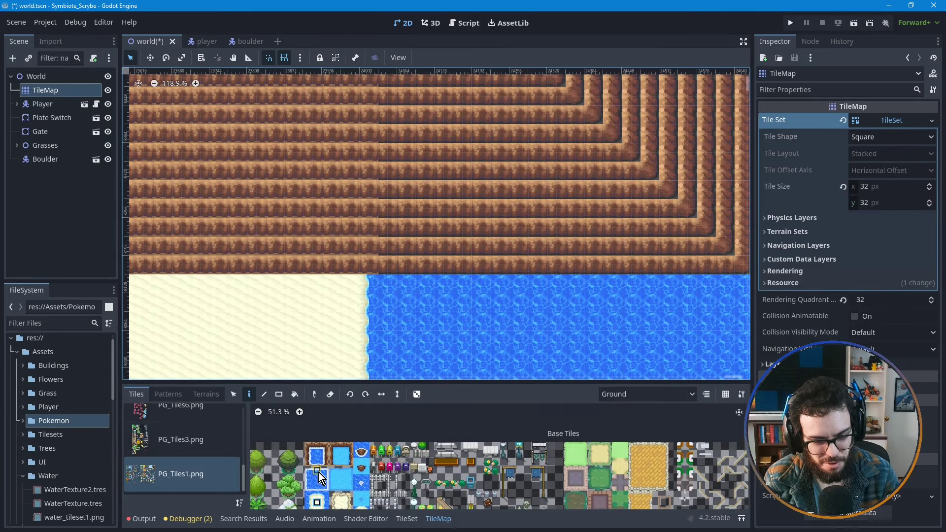
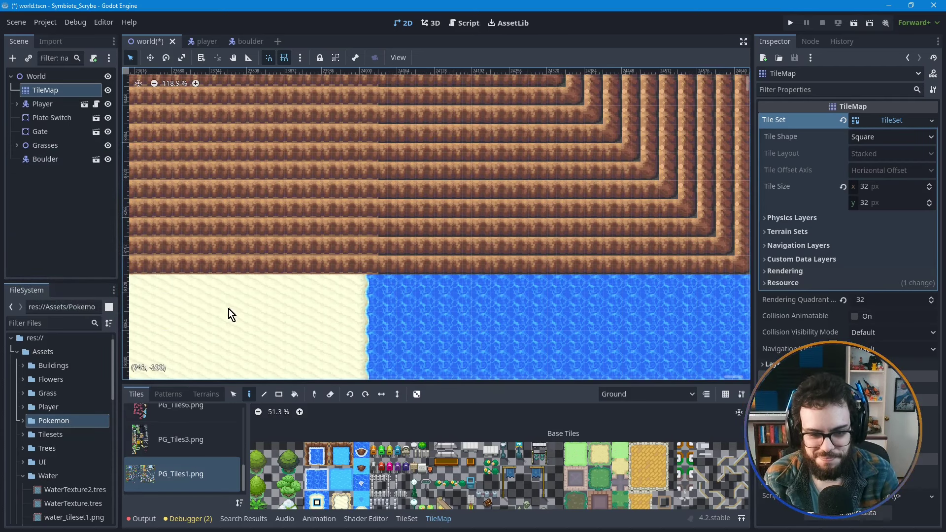
left_click(709, 395)
scroll(510, 286, "down", 1)
middle_click_drag(558, 300, 436, 295)
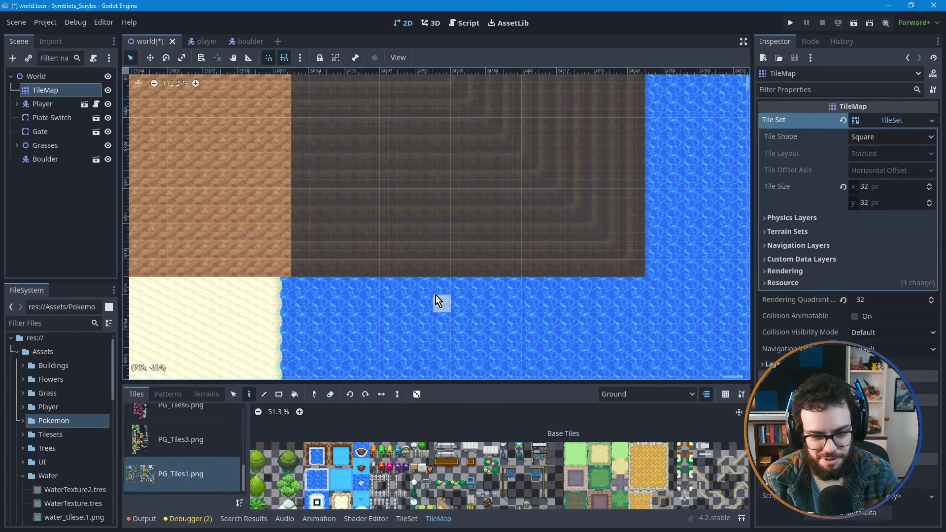
- Fill the empty Ground-layer block beneath the northeast cliff corner, east of the existing rock ground, with plain brown rock tiles
scroll(266, 267, "down", 4)
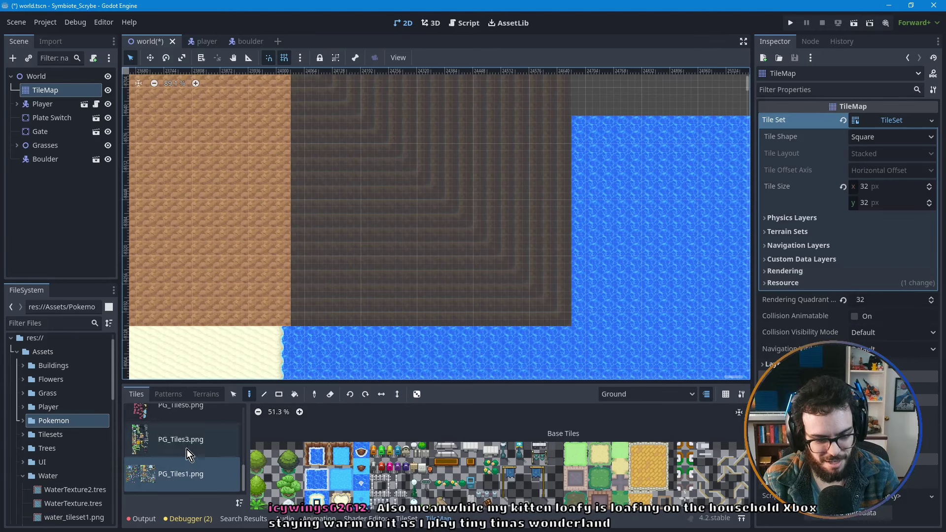
scroll(187, 449, "up", 3)
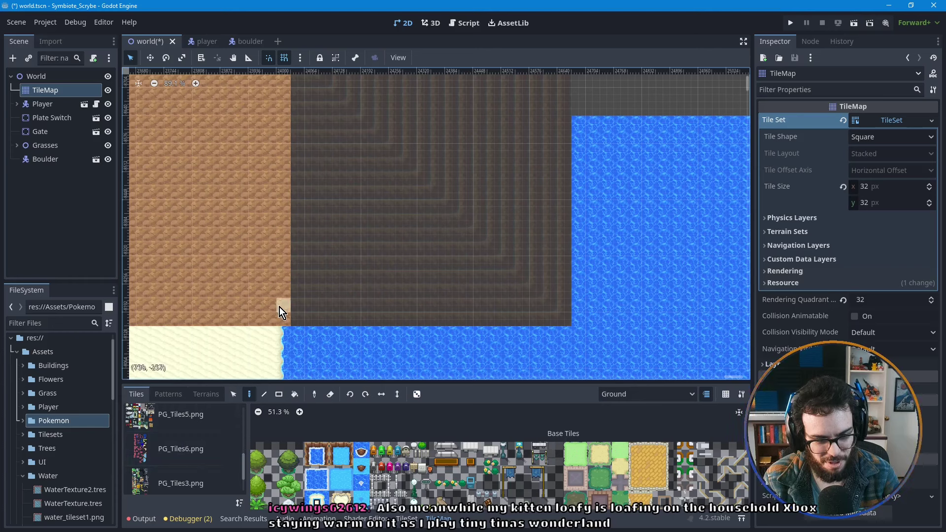
key("s")
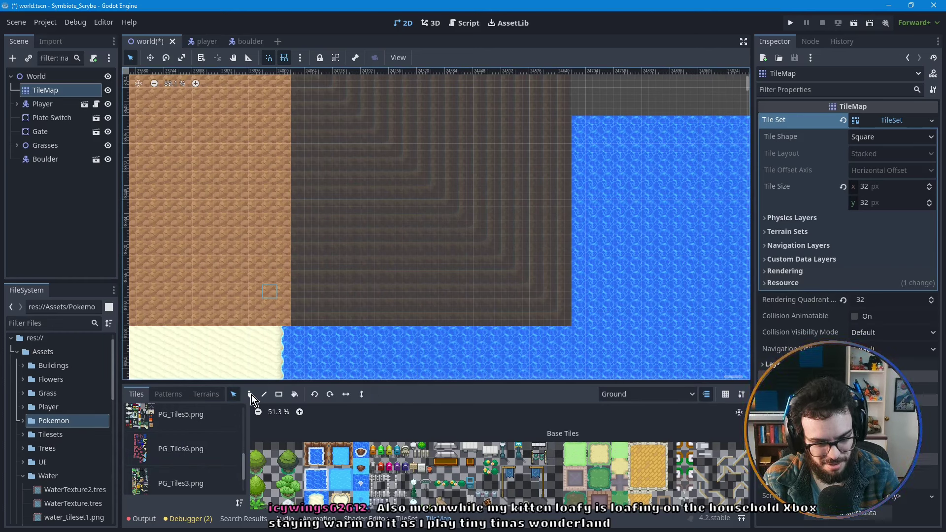
scroll(301, 468, "down", 3)
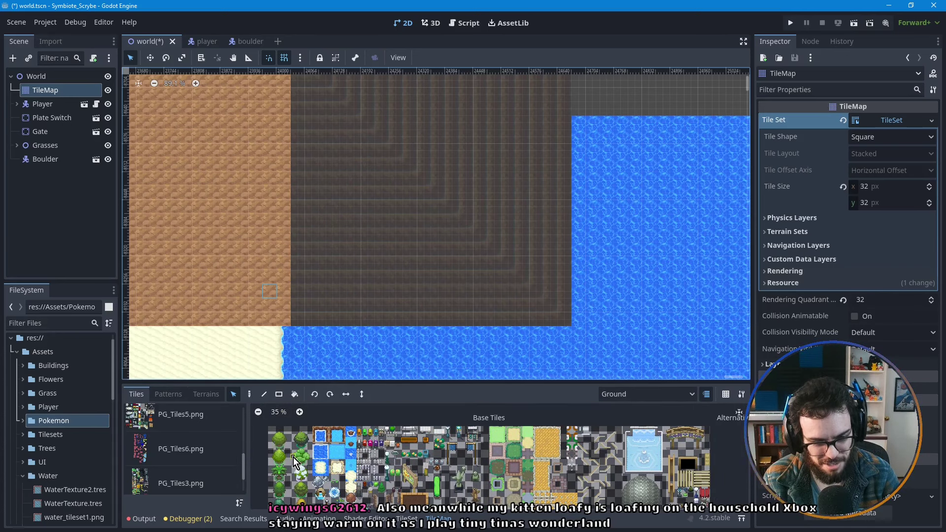
scroll(294, 457, "up", 3)
left_click(250, 395)
scroll(306, 283, "up", 1)
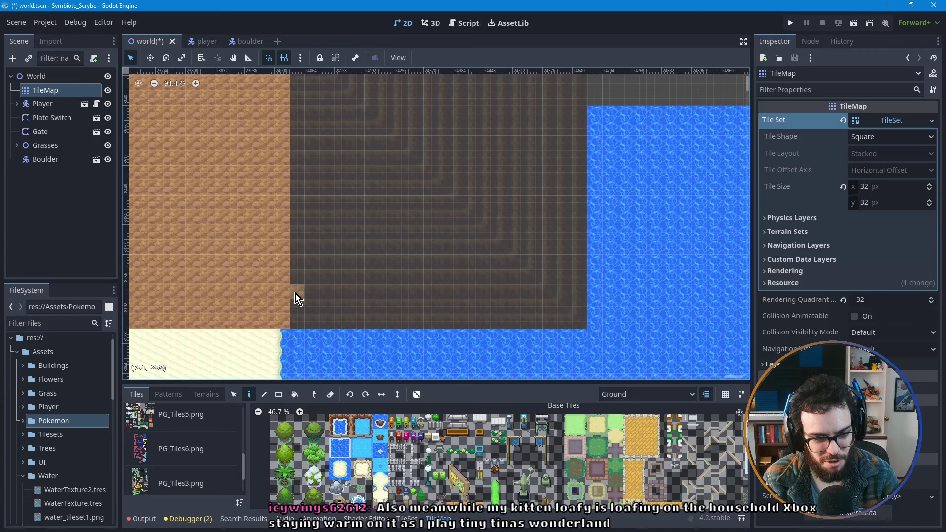
mouse_move(295, 321)
left_mouse_down("ctrl+shift")
mouse_move(478, 162)
mouse_move(560, 118)
left_mouse_up("ctrl+shift")
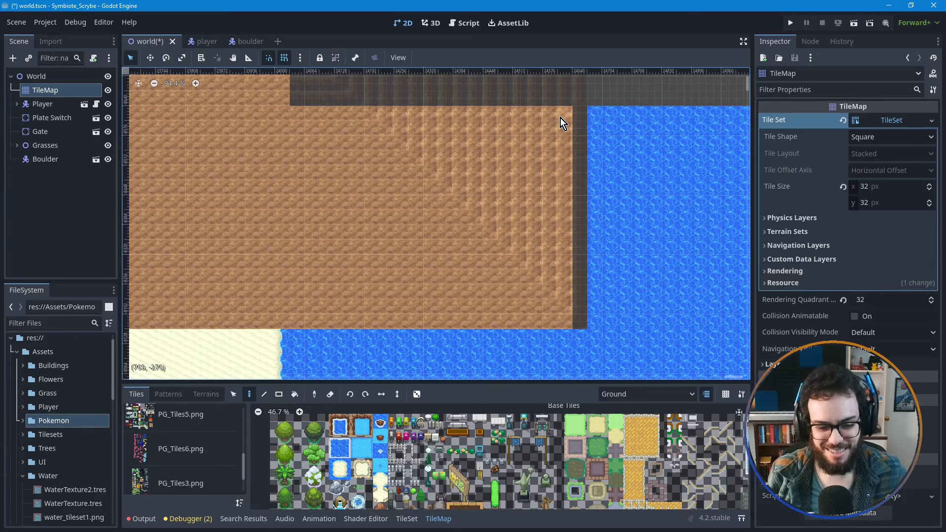
- Paint the leftover one-tile column on the Ground layer between the new rock block and the eastern water with the same brown tile
scroll(485, 254, "up", 4)
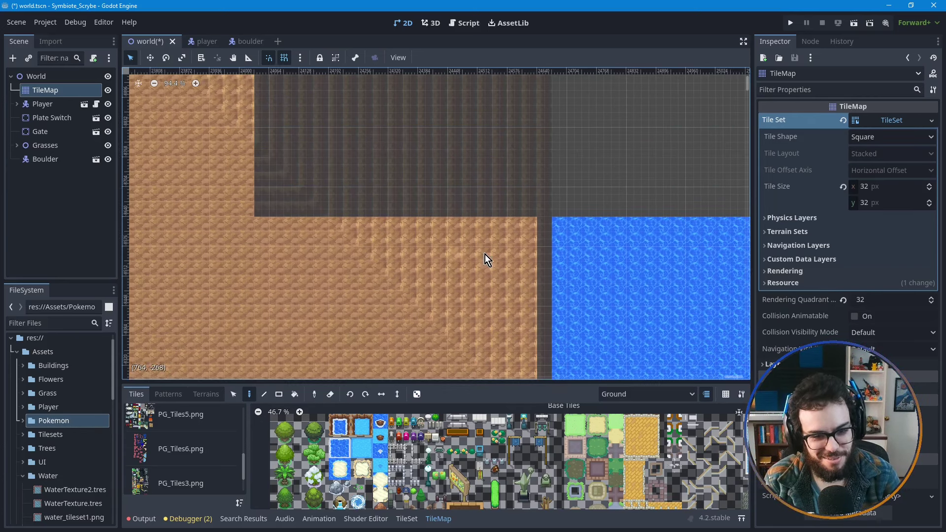
scroll(545, 327, "down", 3)
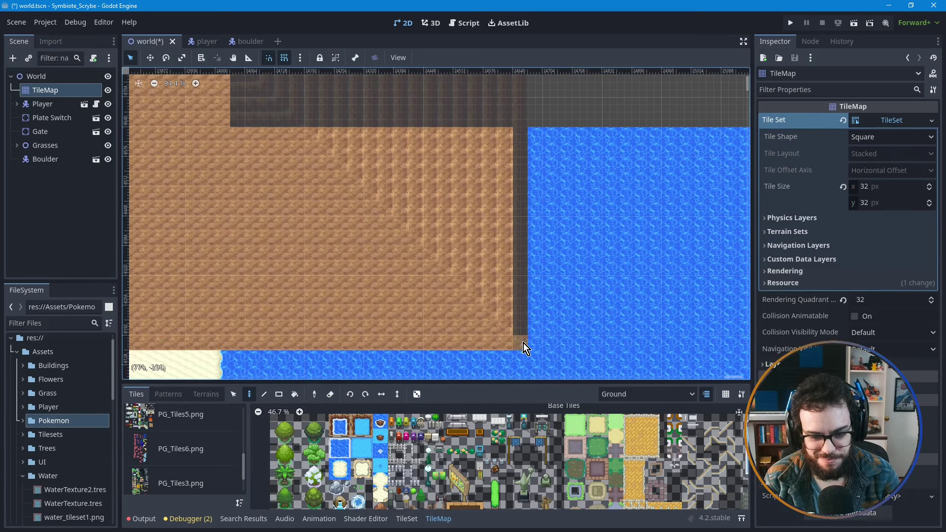
left_click_drag(523, 344, 523, 136)
middle_click_drag(454, 253, 454, 277)
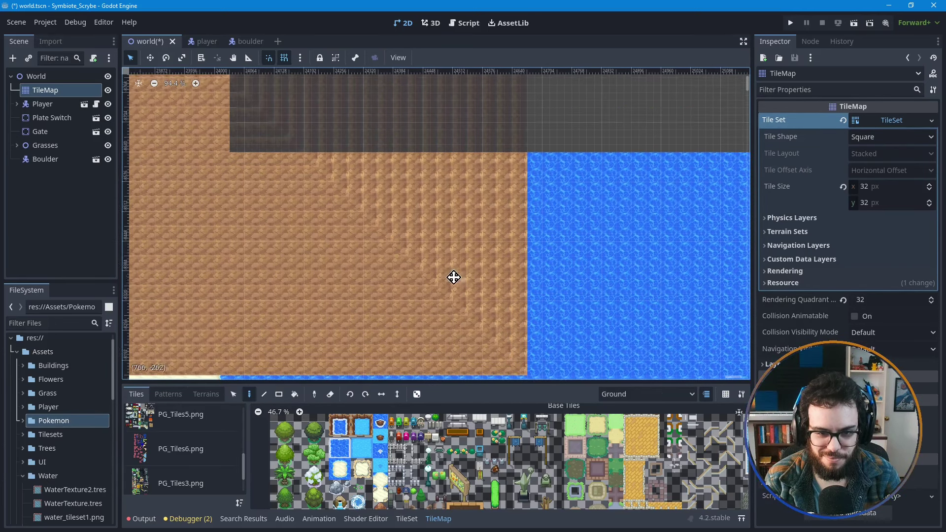
- Fill the empty Ground-layer rectangle north of the new rock block, beneath the north-running cliff section, with brown rock tiles
scroll(461, 269, "up", 4)
scroll(478, 257, "down", 3, "ctrl")
scroll(475, 280, "up", 3)
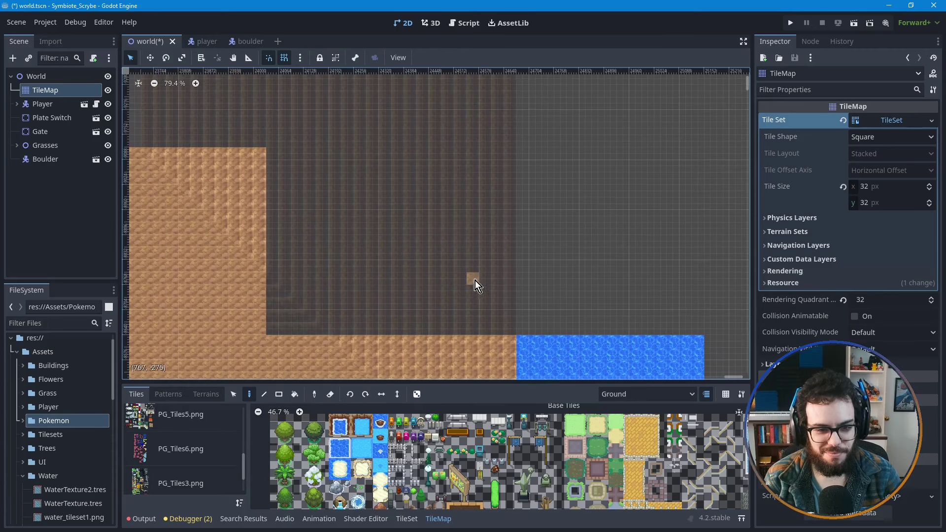
mouse_move(508, 325)
left_mouse_down("ctrl+shift")
mouse_move(393, 226)
mouse_move(276, 155)
left_mouse_up("ctrl+shift")
- Turn off the Ground-layer highlight and examine how the northeast cliff corner meets the beach and water
scroll(450, 143, "down", 10)
scroll(450, 143, "left", 5)
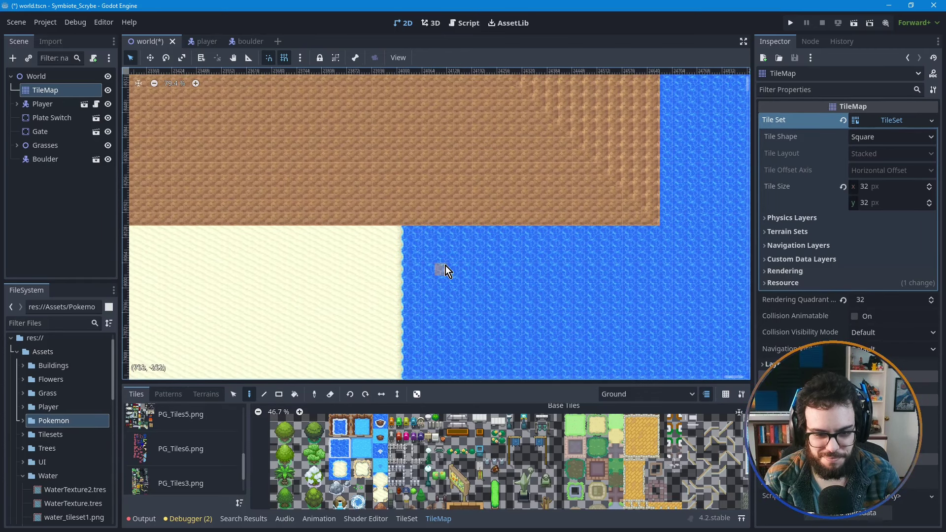
scroll(537, 320, "down", 1, "ctrl")
left_click(706, 394)
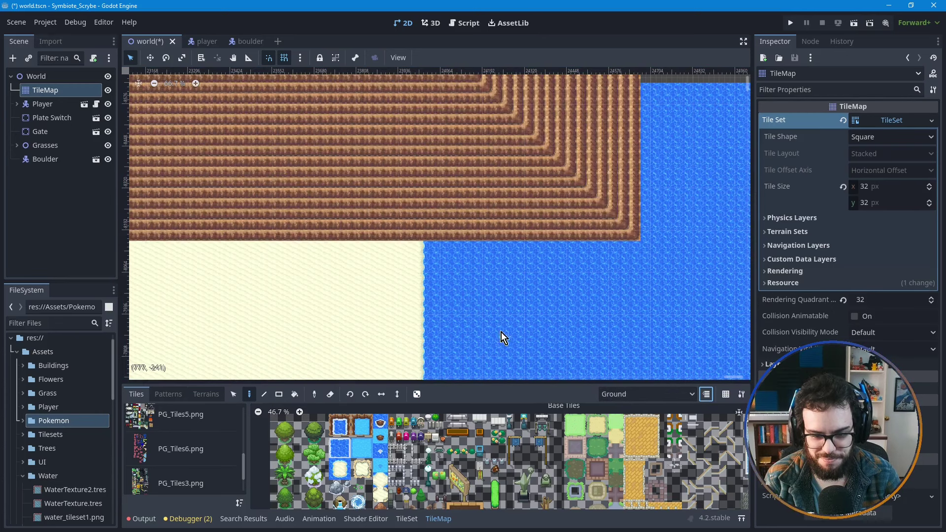
scroll(539, 223, "down", 2)
scroll(518, 226, "down", 1, "ctrl")
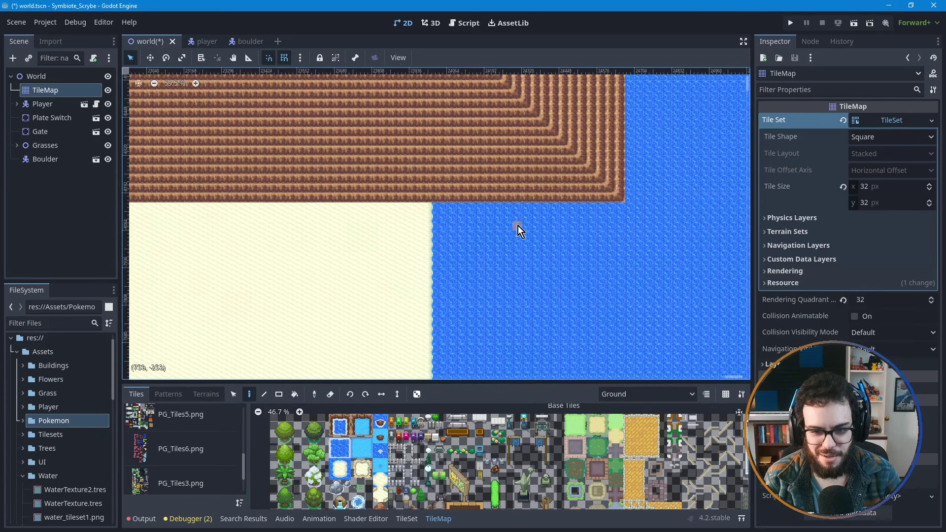
scroll(617, 226, "right", 1)
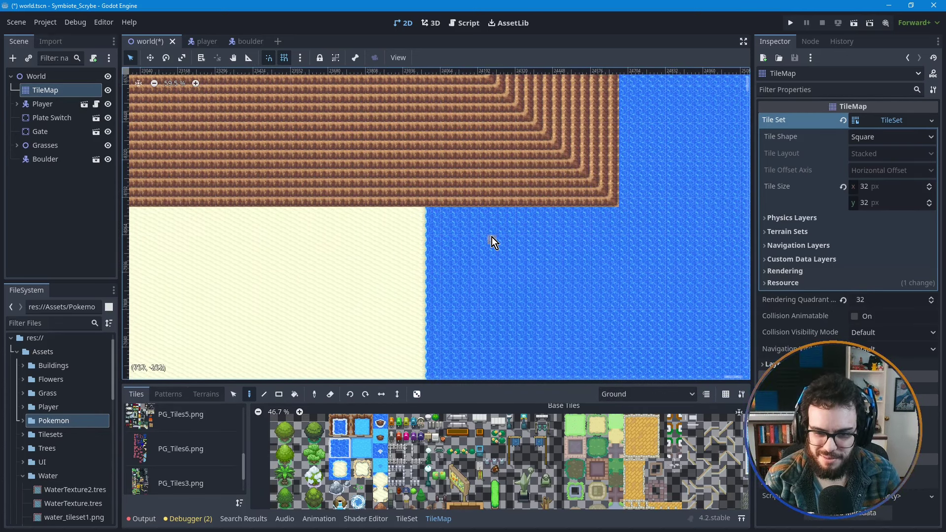
scroll(649, 178, "up", 2)
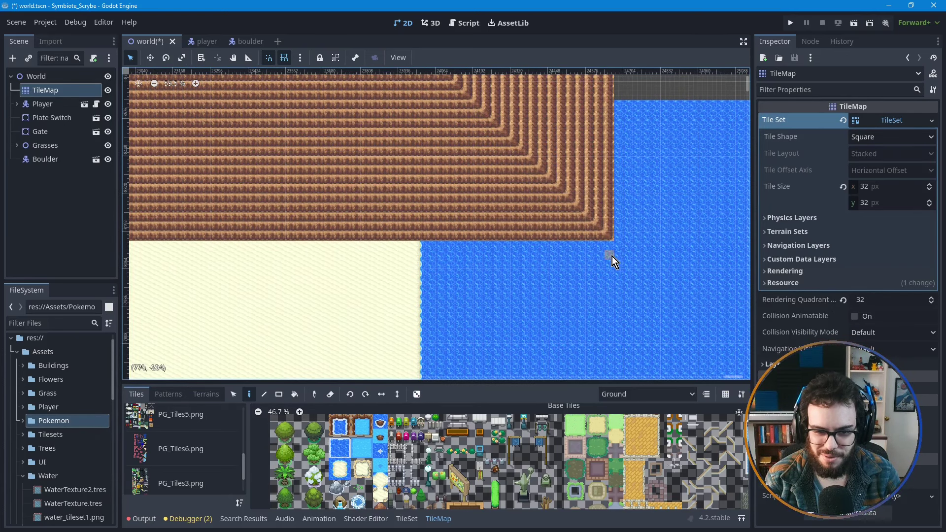
mouse_move(421, 207)
middle_mouse_down()
mouse_move(443, 321)
mouse_move(503, 190)
middle_mouse_up()
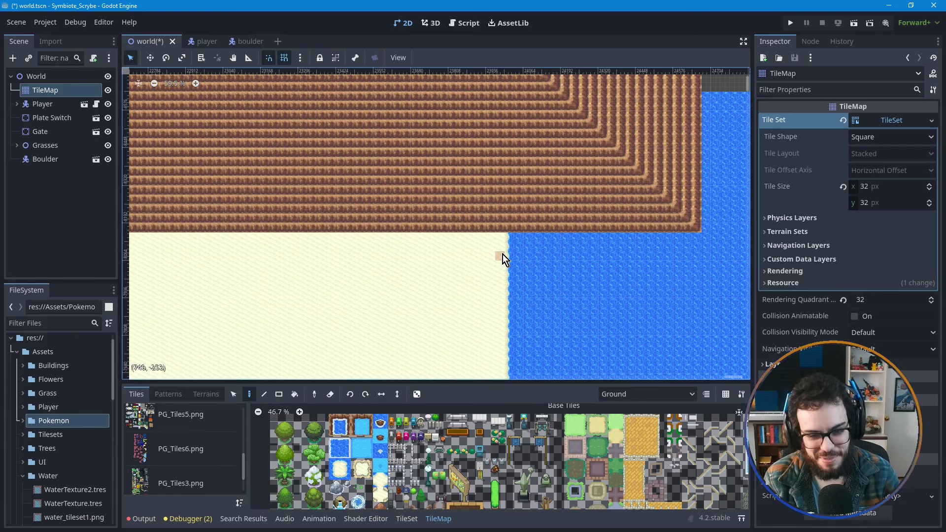
scroll(503, 254, "up", 1)
scroll(503, 254, "up", 1)
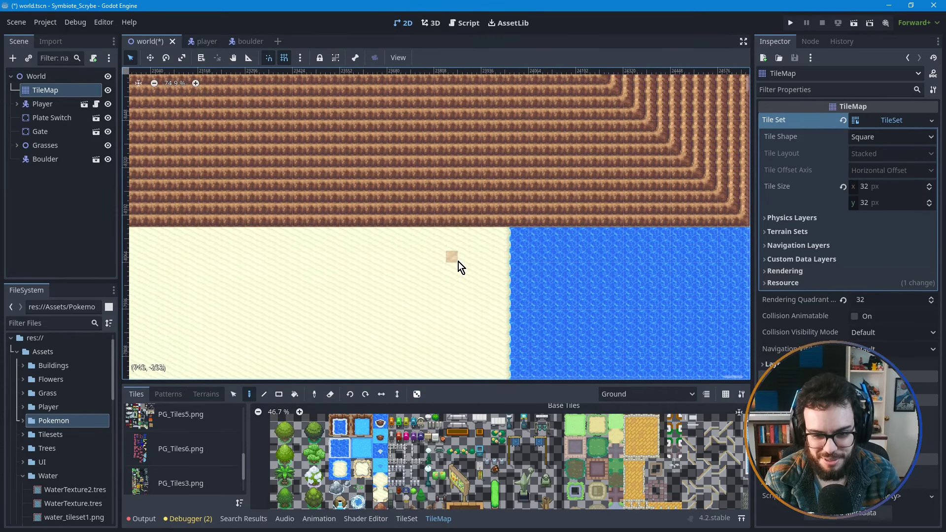
middle_click_drag(473, 268, 403, 264)
middle_click_drag(357, 323, 418, 273)
- Survey the whole world map, following the beach and water band from the northeast corner along the south to the west side
scroll(418, 282, "down", 5)
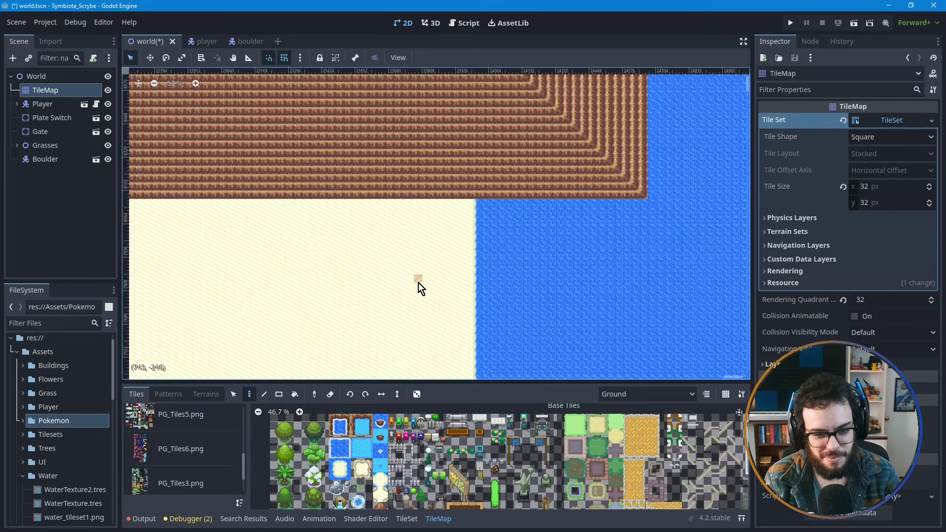
scroll(494, 247, "down", 2)
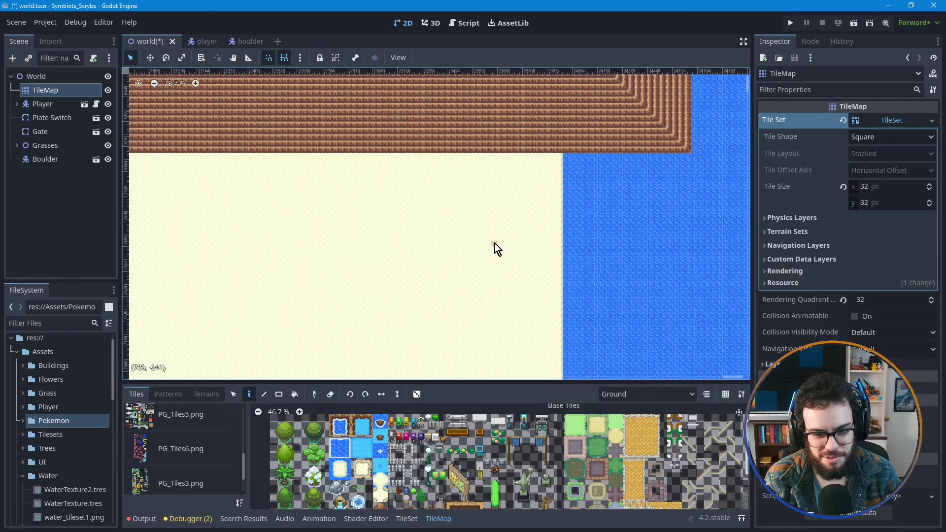
middle_click_drag(412, 289, 526, 257)
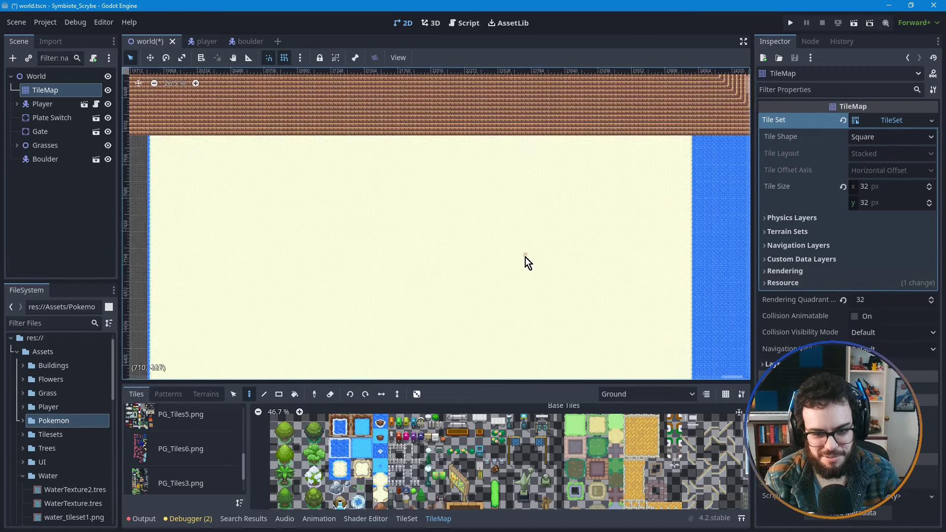
scroll(525, 257, "down", 2)
scroll(526, 257, "down", 4)
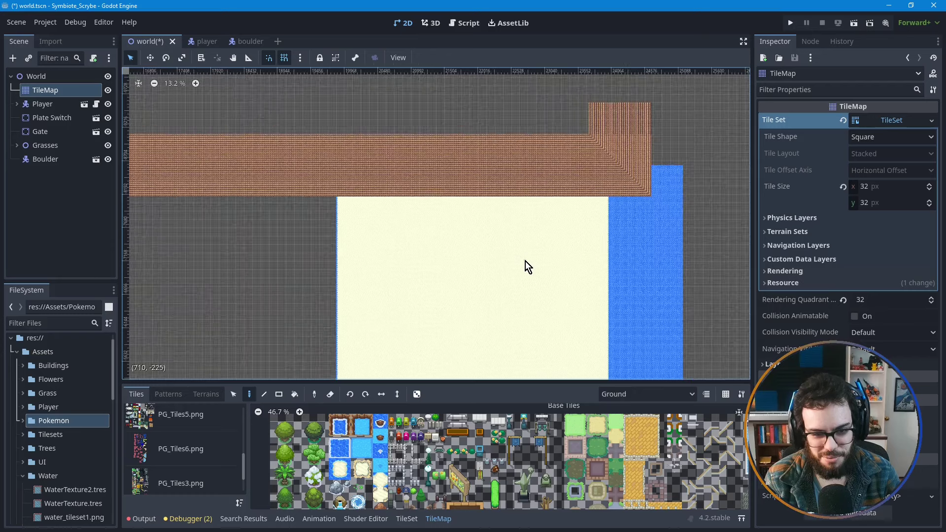
middle_click_drag(348, 292, 492, 244)
scroll(492, 244, "down", 2)
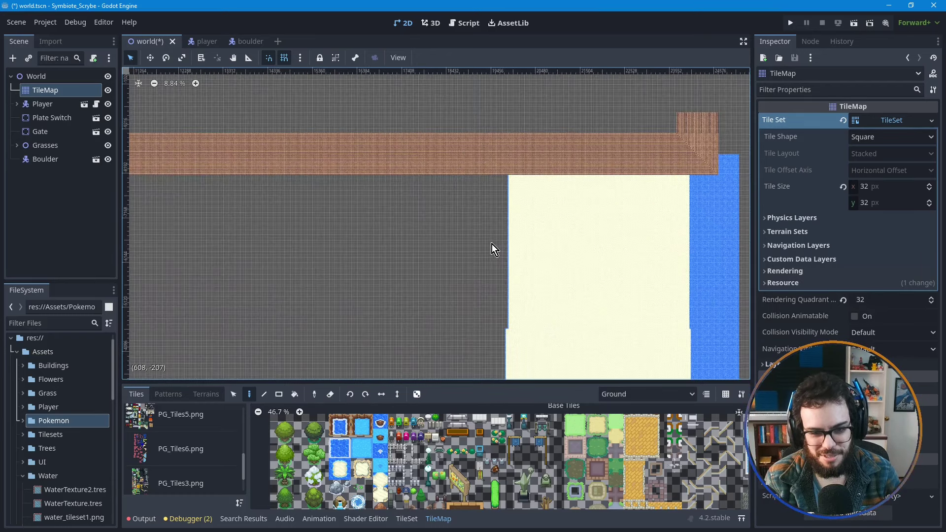
middle_click_drag(433, 285, 507, 237)
scroll(508, 237, "down", 2)
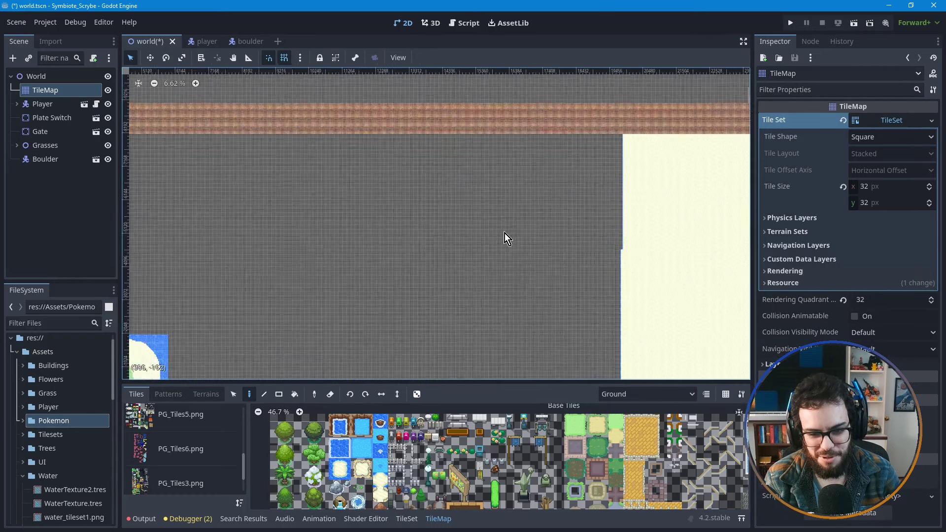
scroll(505, 233, "down", 3)
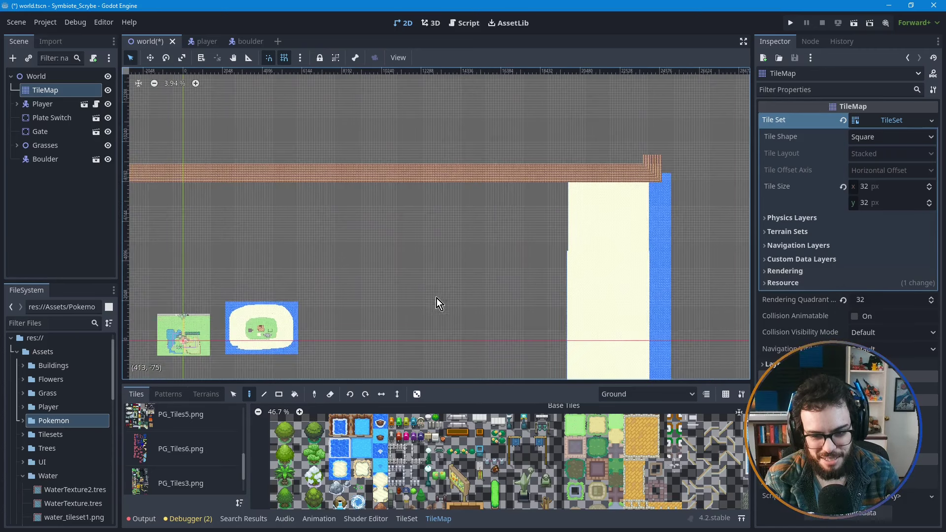
scroll(483, 267, "down", 2)
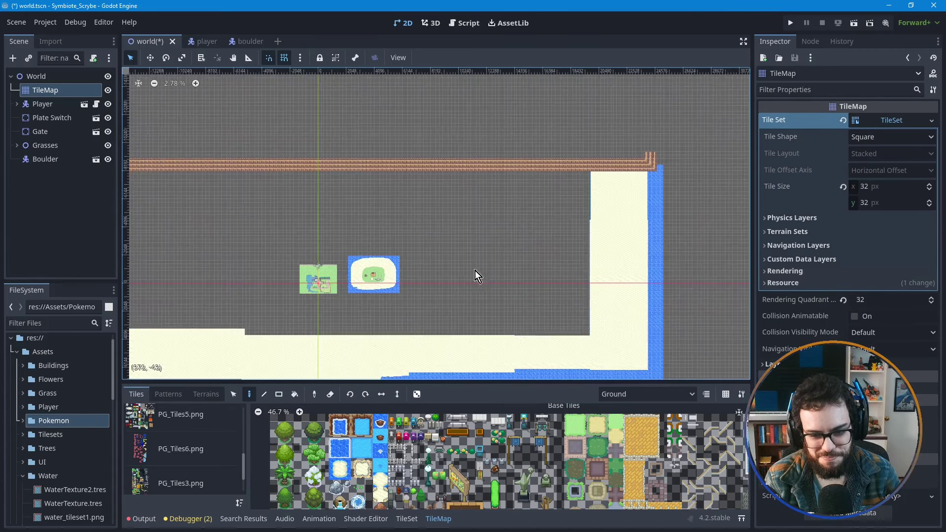
middle_click_drag(428, 304, 473, 269)
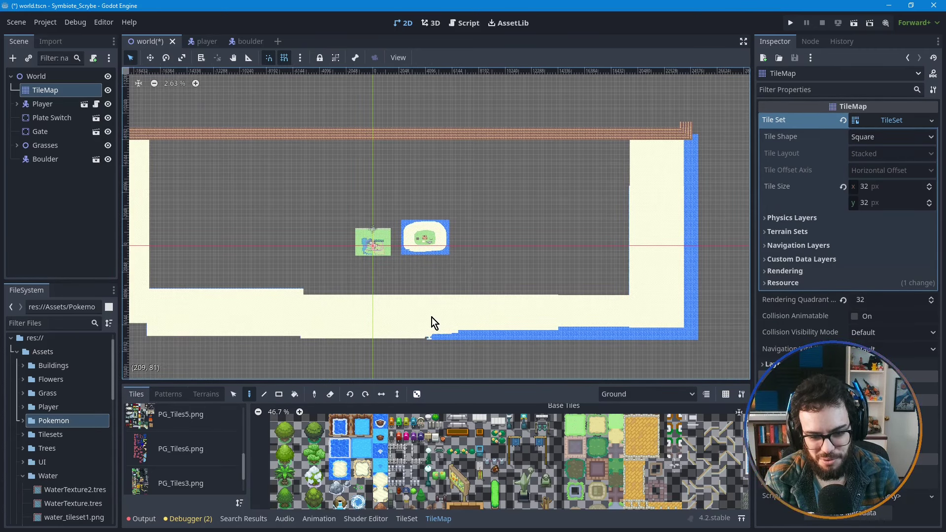
middle_click_drag(432, 318, 509, 312)
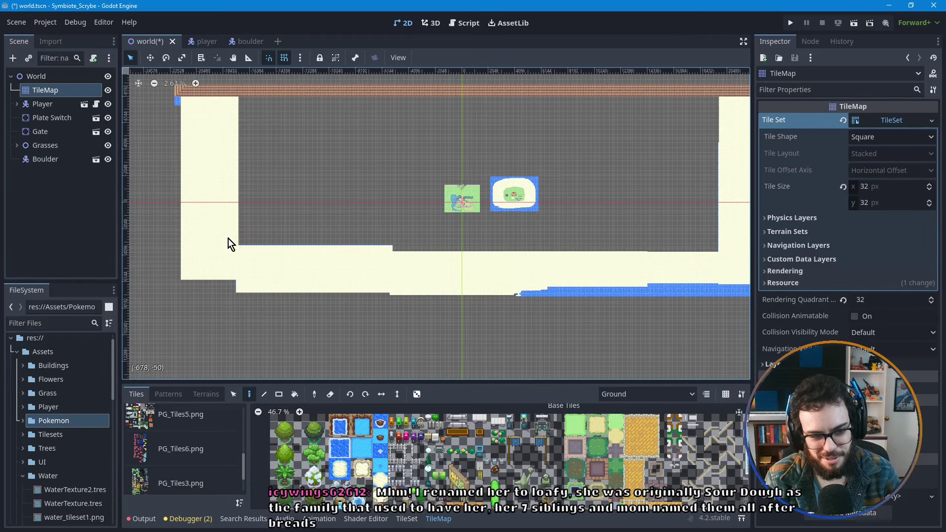
middle_click_drag(614, 274, 507, 261)
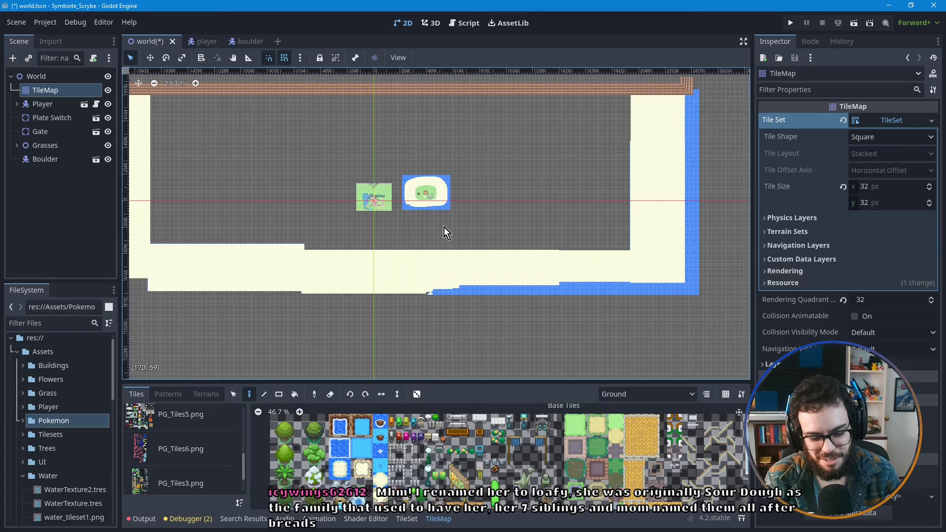
middle_click_drag(414, 238, 388, 288)
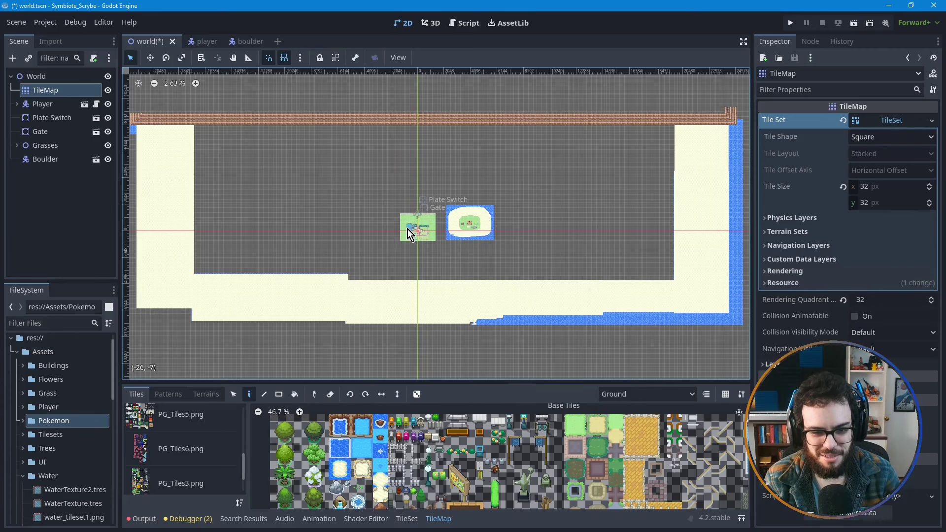
- Examine the original starting area around the map's origin, including its lake, dirt paths and fenced field
scroll(408, 229, "up", 5)
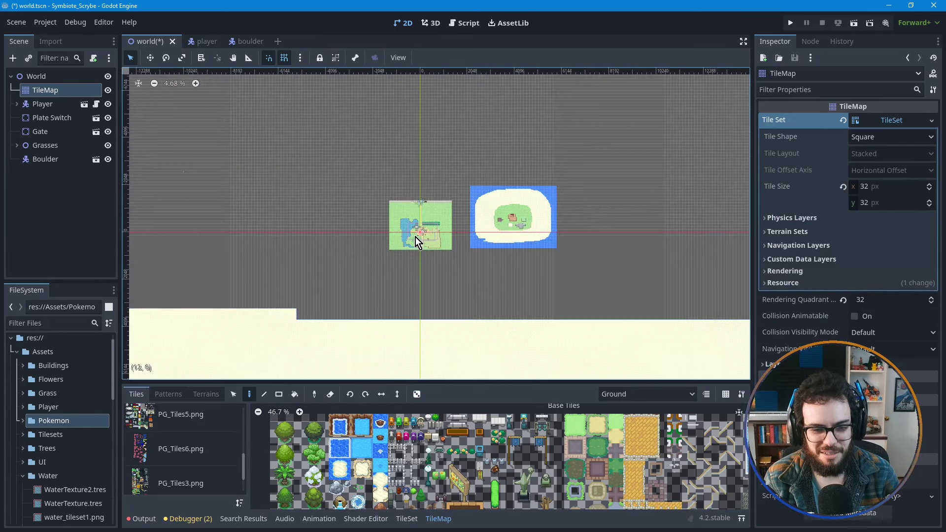
scroll(415, 238, "up", 2)
scroll(421, 229, "up", 6)
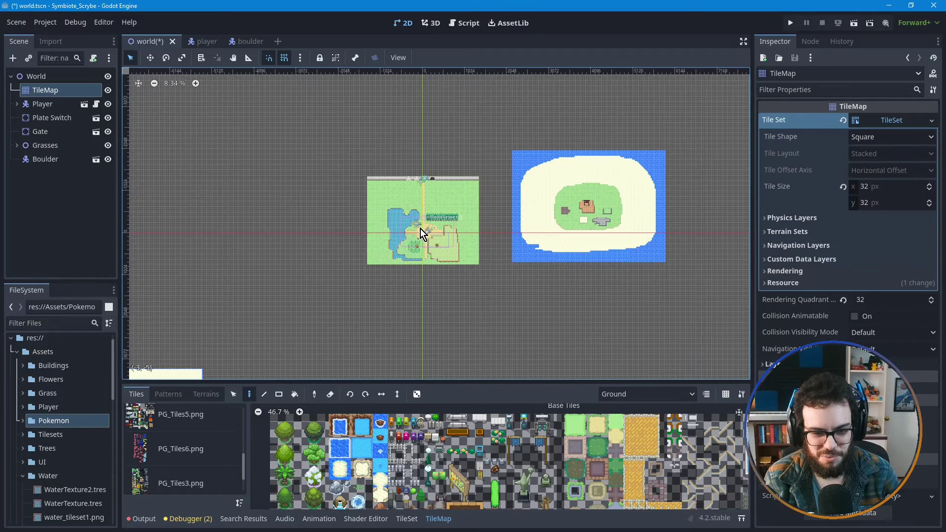
scroll(425, 241, "up", 5)
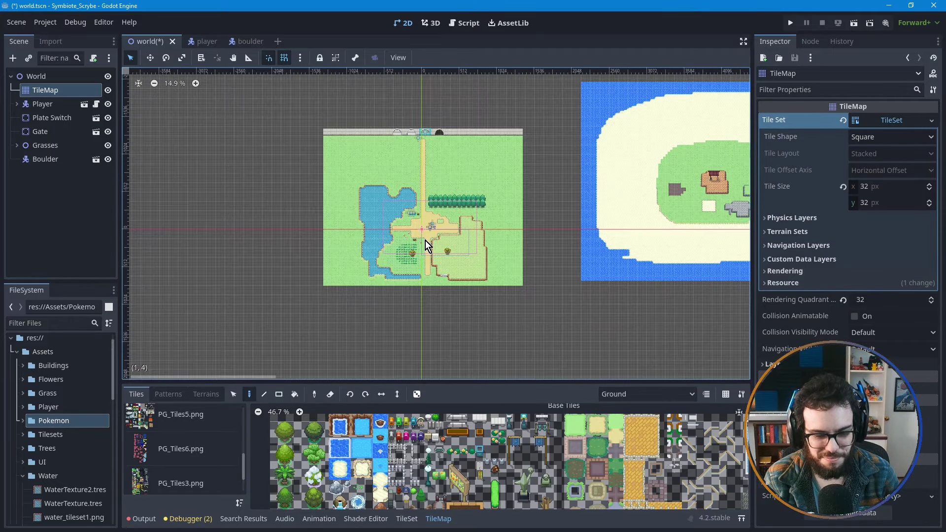
scroll(425, 240, "up", 6)
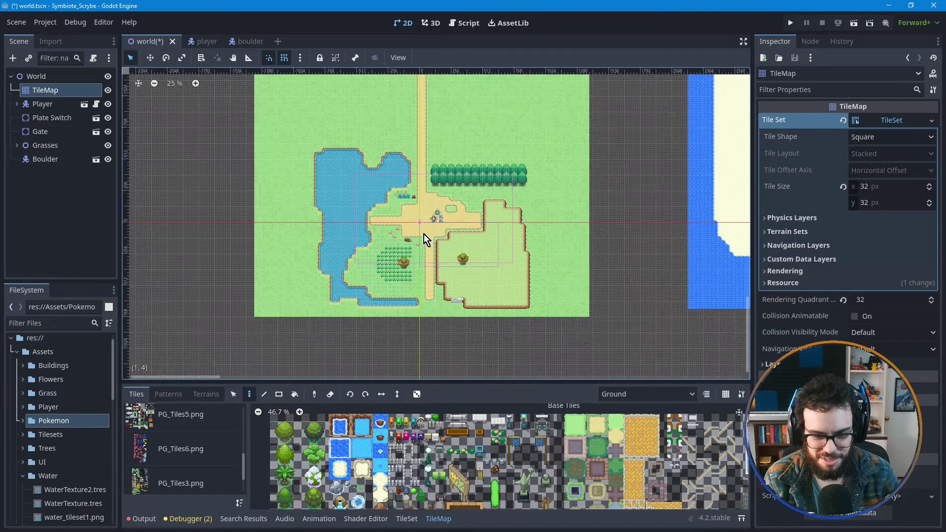
scroll(424, 233, "up", 2)
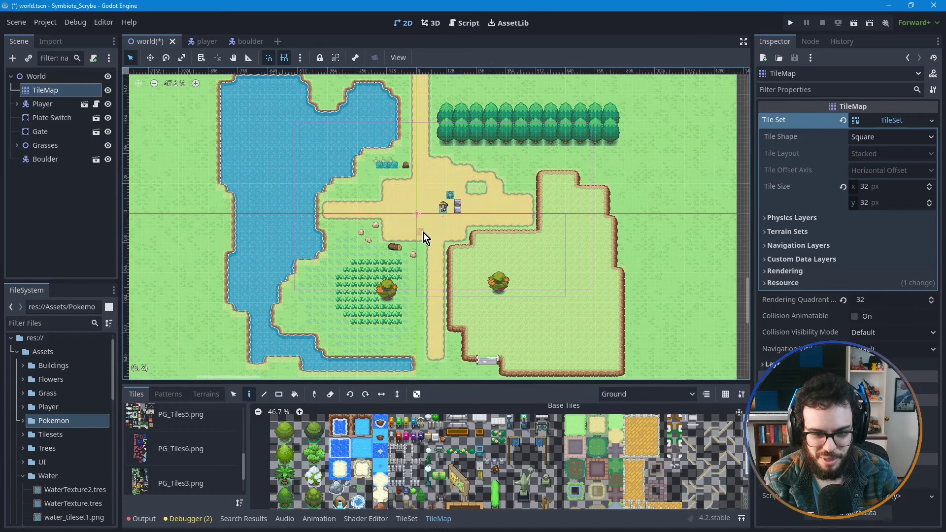
middle_click_drag(405, 218, 400, 240)
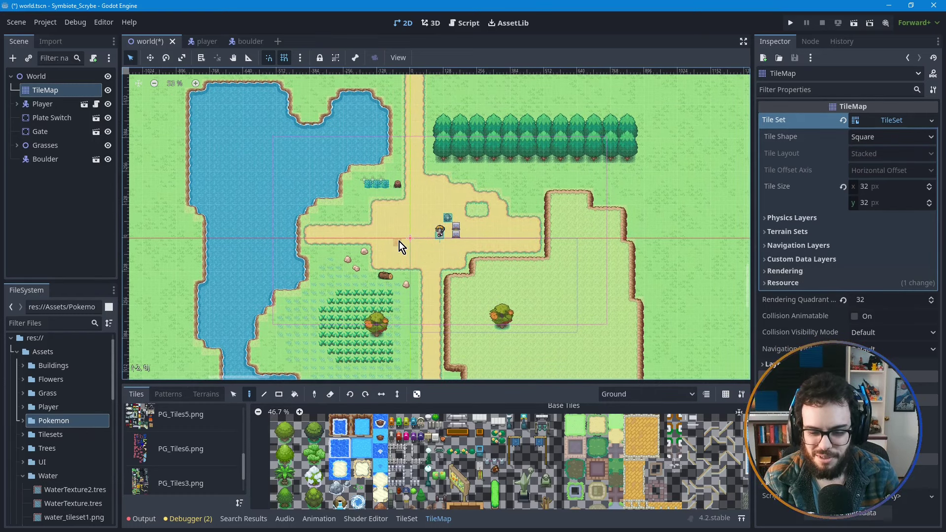
- Check the map's outer edge east of the starting area, then follow the beach's southern edge westward to see where the water band stops
scroll(400, 242, "down", 4)
scroll(607, 307, "down", 1)
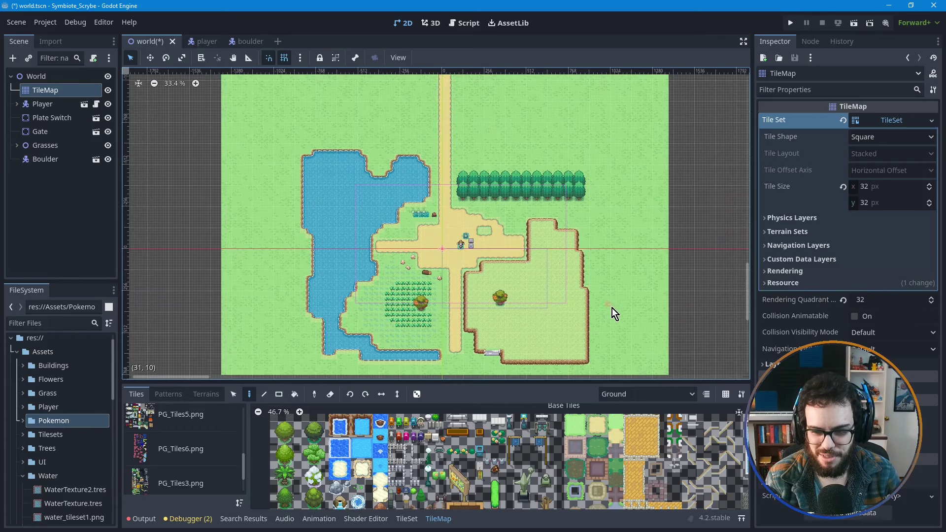
scroll(562, 297, "right", 3, "shift")
scroll(656, 259, "right", 10, "shift")
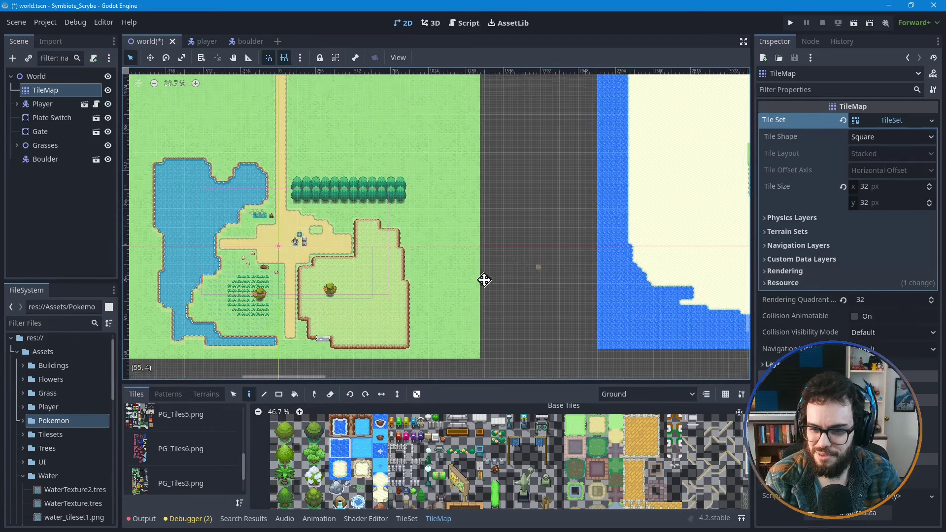
scroll(377, 232, "right", 10, "shift")
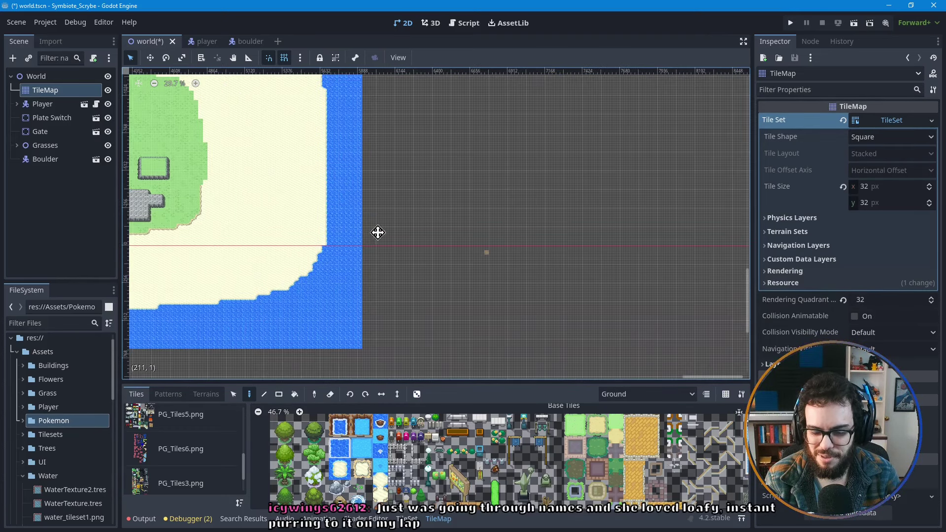
scroll(567, 261, "down", 1)
scroll(424, 266, "down", 15, "ctrl")
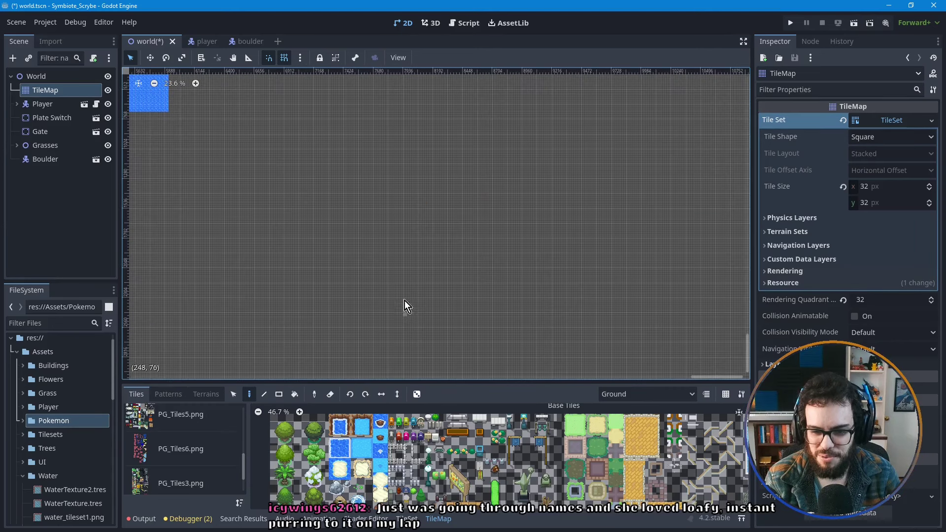
scroll(436, 303, "left", 5, "shift")
scroll(409, 271, "down", 3, "ctrl")
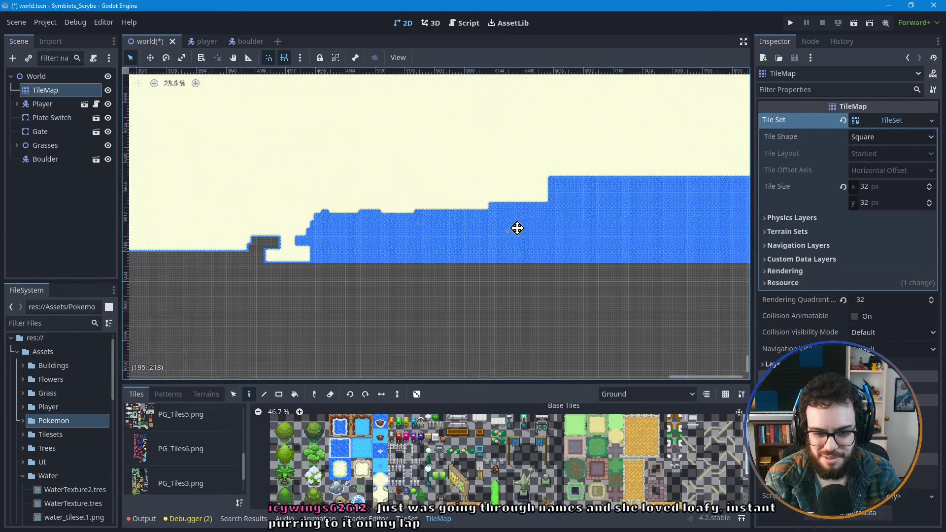
scroll(445, 238, "left", 5, "shift")
scroll(491, 258, "left", 6, "shift")
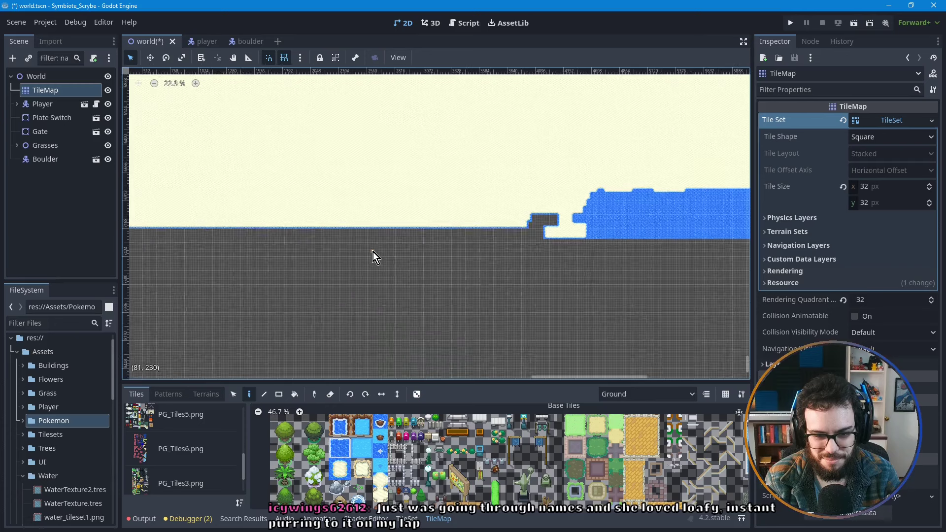
scroll(375, 252, "down", 2)
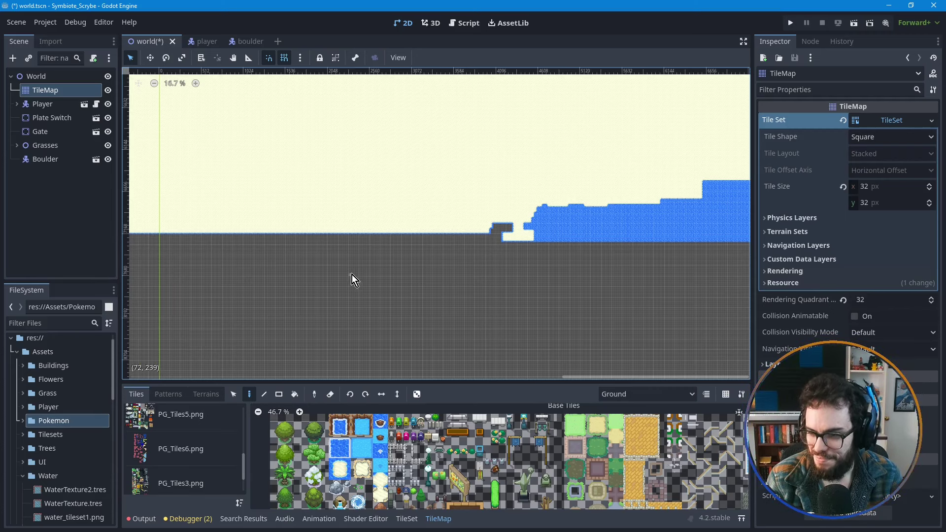
middle_click_drag(338, 279, 494, 266)
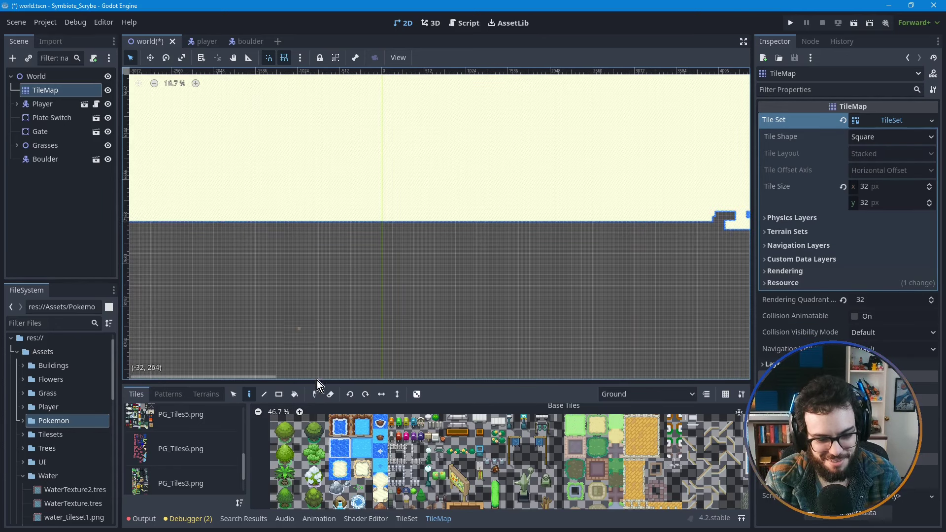
- With the plain water tile, widen and deepen the Ground-layer water block below the northwest cliff corner, making it about 41 tiles wide
left_click(340, 448)
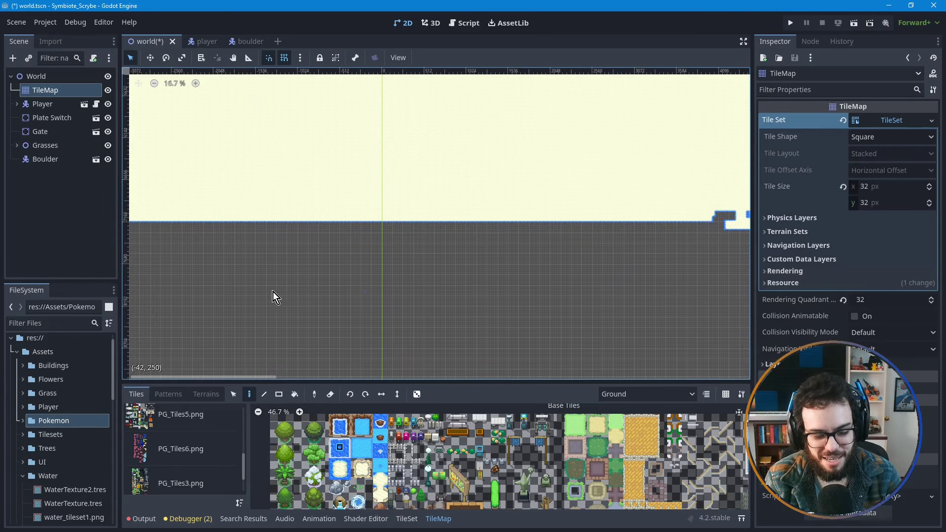
scroll(269, 290, "down", 1)
middle_click_drag(251, 263, 471, 283)
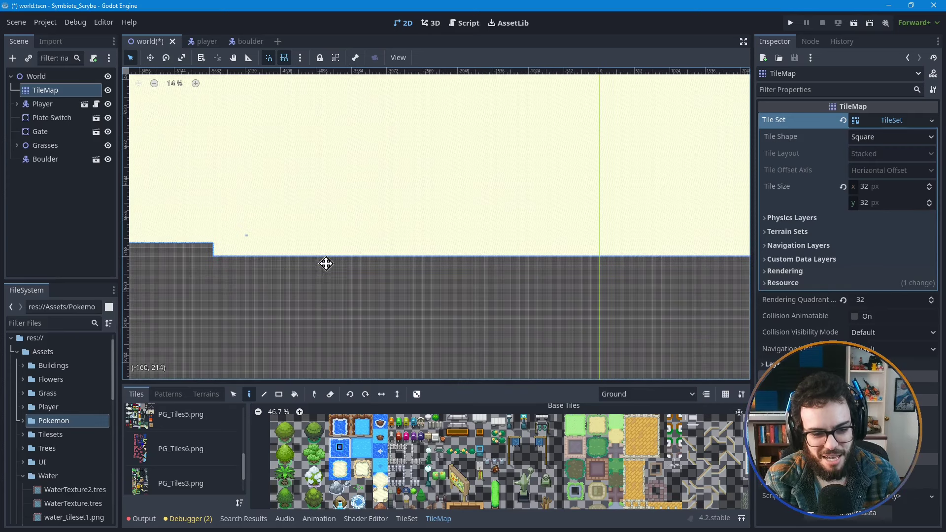
middle_click_drag(327, 265, 555, 252)
middle_click_drag(180, 268, 556, 251)
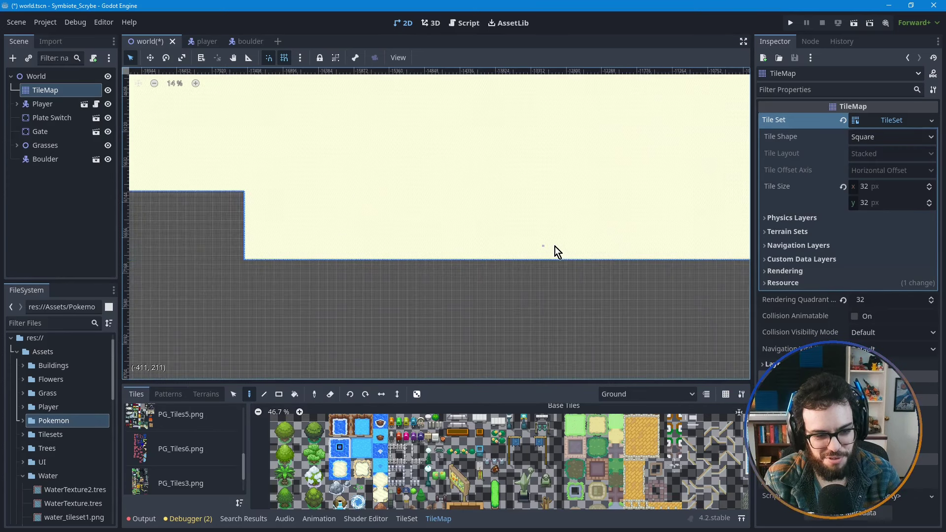
middle_click_drag(471, 262, 524, 258)
middle_click_drag(64, 207, 356, 222)
middle_click_drag(197, 104, 325, 178)
middle_click_drag(349, 64, 372, 285)
scroll(359, 220, "up", 10)
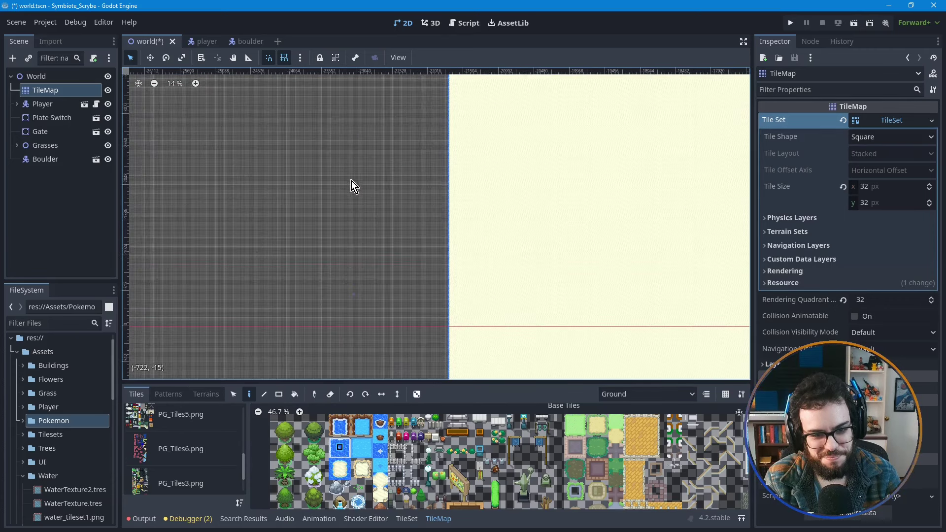
scroll(378, 266, "up", 3)
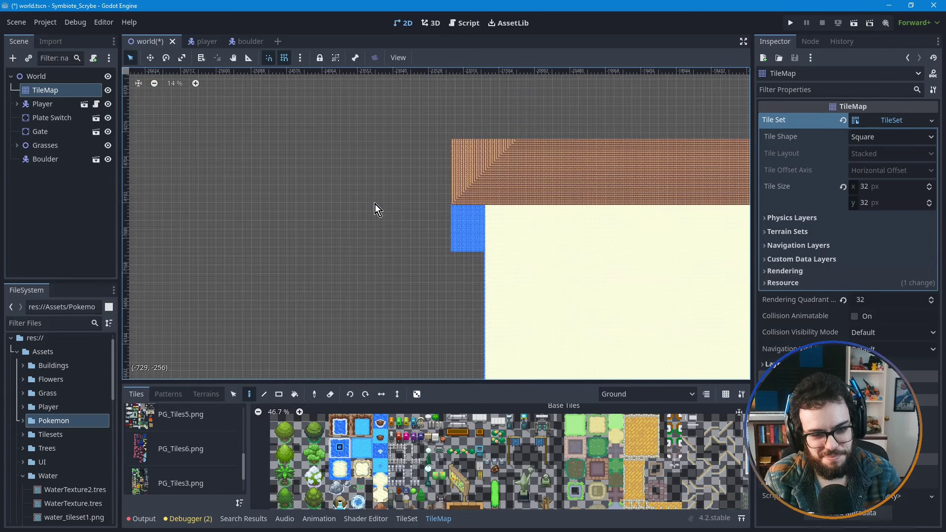
scroll(480, 222, "up", 1, "ctrl")
scroll(480, 217, "up", 6, "ctrl")
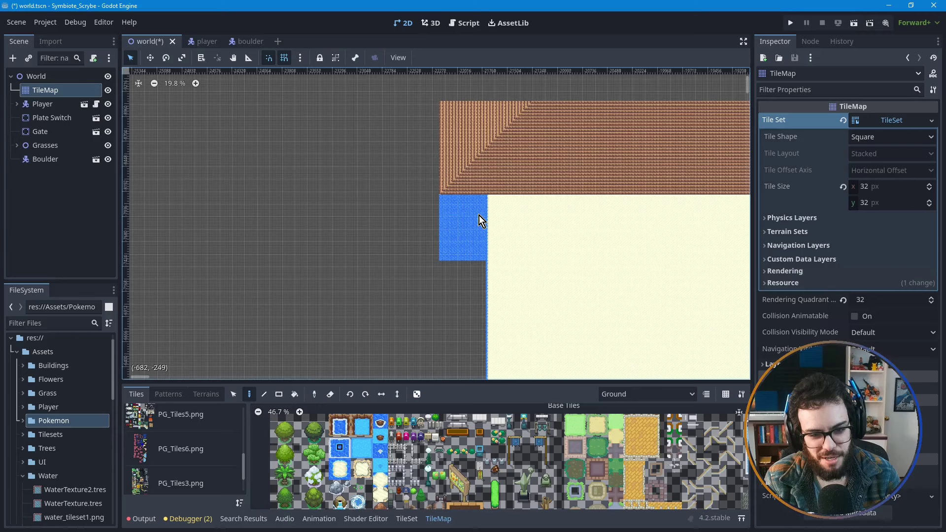
scroll(479, 215, "up", 4, "ctrl")
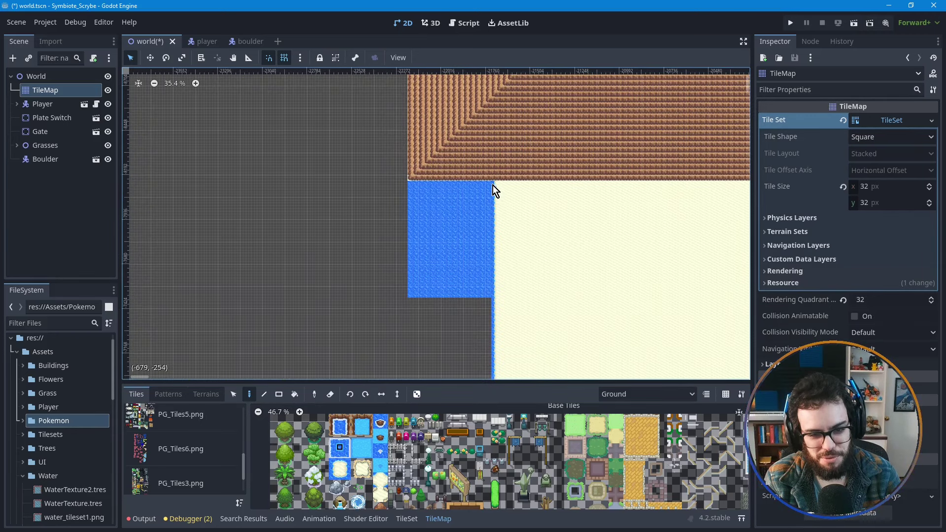
scroll(485, 167, "down", 1)
scroll(485, 167, "up", 1, "ctrl")
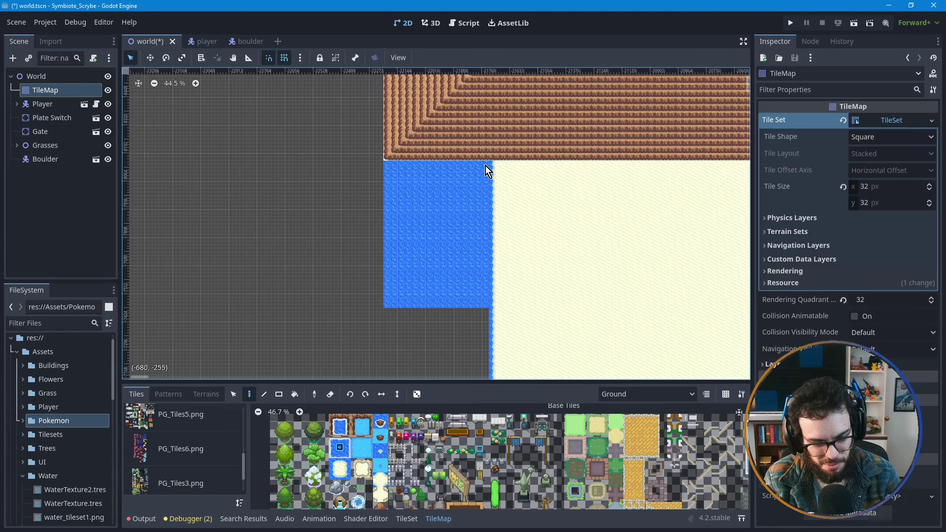
mouse_move(488, 171)
left_mouse_down("ctrl+shift")
mouse_move(314, 330)
mouse_move(256, 370)
mouse_move(202, 385)
left_mouse_up("ctrl+shift")
scroll(342, 199, "down", 5, "ctrl")
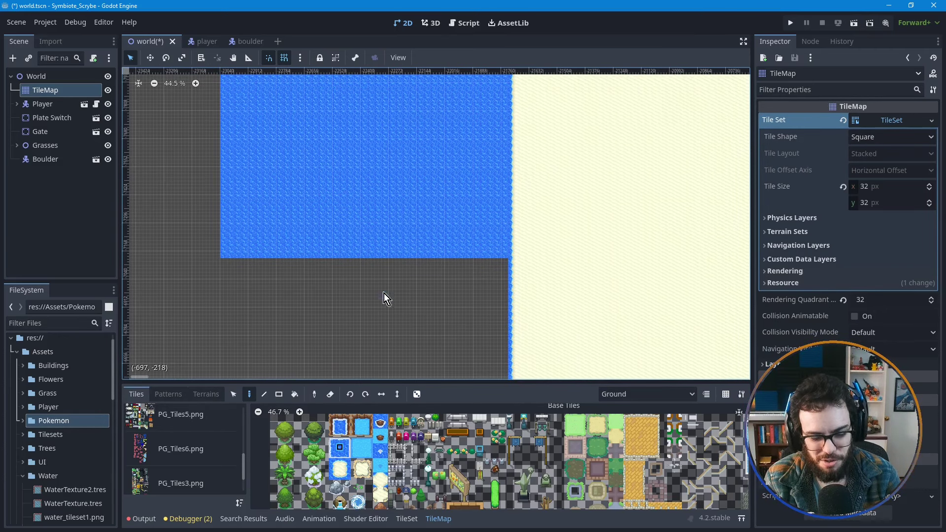
- Fill the empty area directly west of the northwest cliffs with water, aligned to the widened block's outer edge, and save the scene
scroll(376, 294, "up", 6, "ctrl")
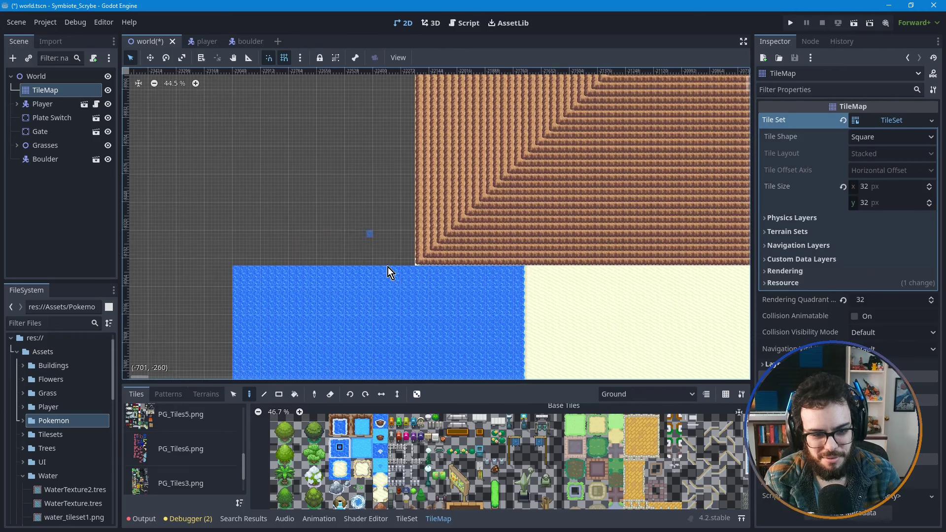
mouse_move(413, 265)
left_mouse_down("shift")
mouse_move(341, 146)
mouse_move(413, 264)
mouse_move(345, 114)
mouse_move(264, 49)
mouse_move(239, 47)
left_mouse_up("shift")
key("ctrl+s")
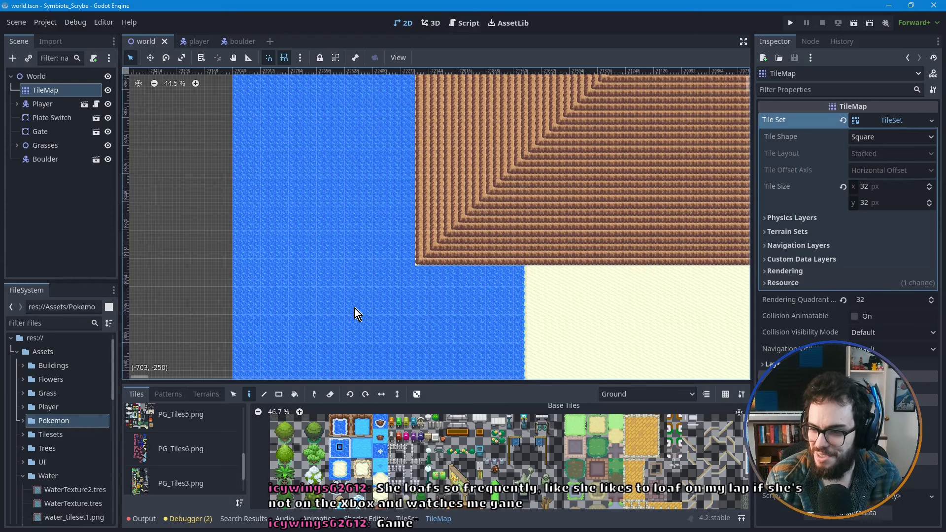
- Extend the water band southward along the west beach edge in three full-width blocks, down to about tile row -168
scroll(357, 320, "down", 4)
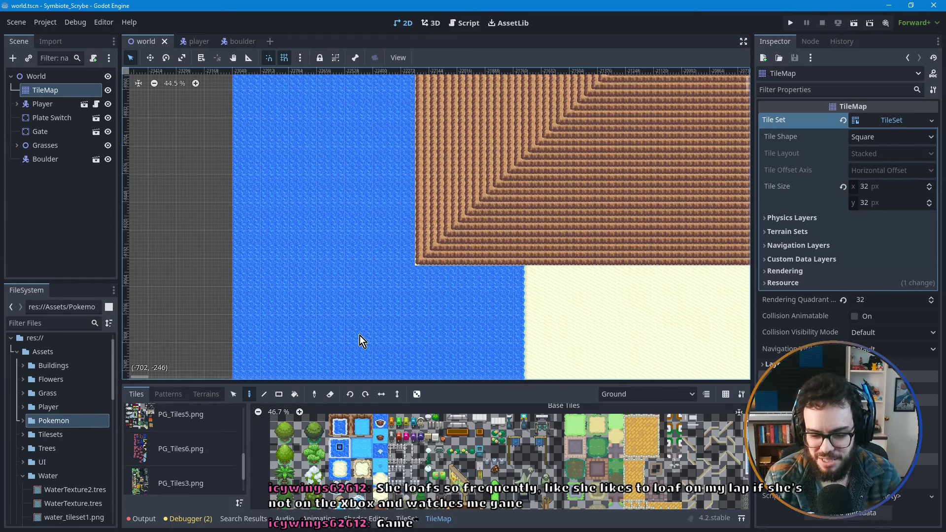
scroll(355, 251, "down", 10)
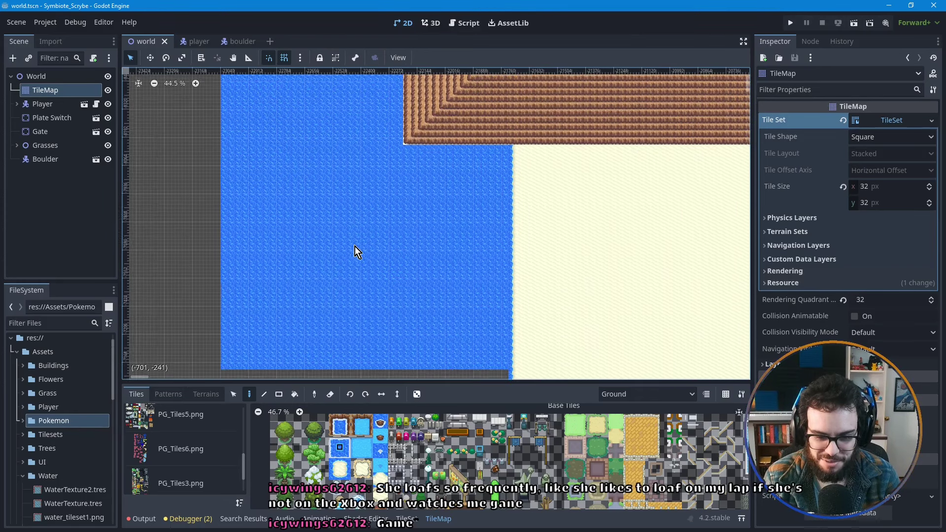
scroll(356, 255, "down", 4)
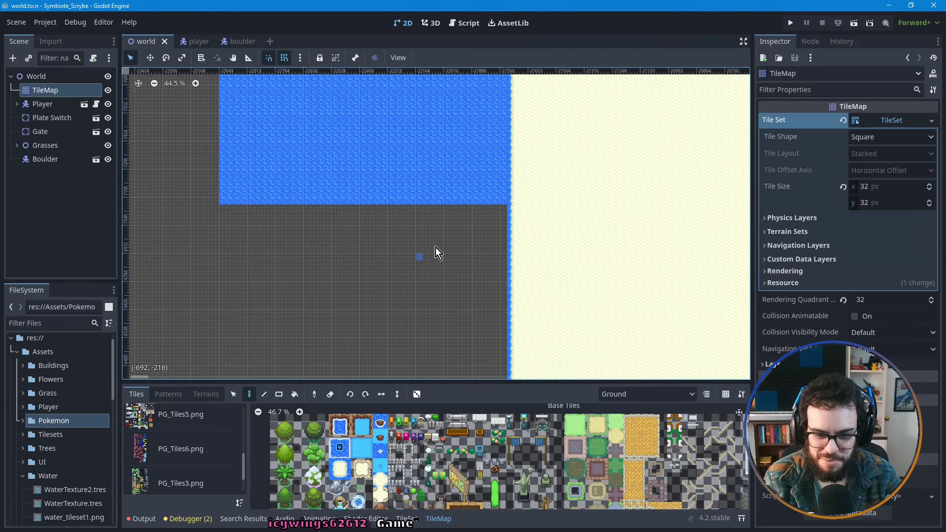
mouse_move(504, 210)
left_mouse_down("ctrl+shift")
mouse_move(271, 288)
mouse_move(229, 312)
mouse_move(222, 329)
left_mouse_up("ctrl+shift")
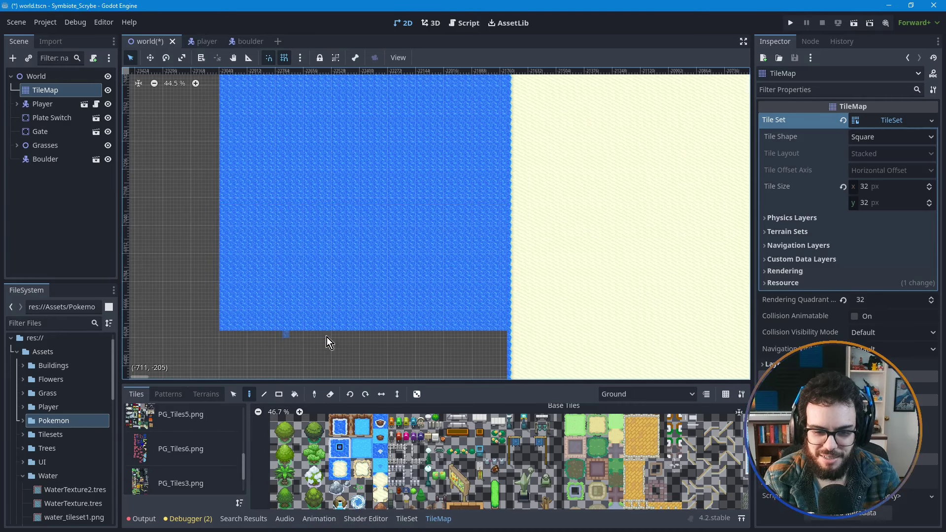
scroll(361, 232, "down", 8)
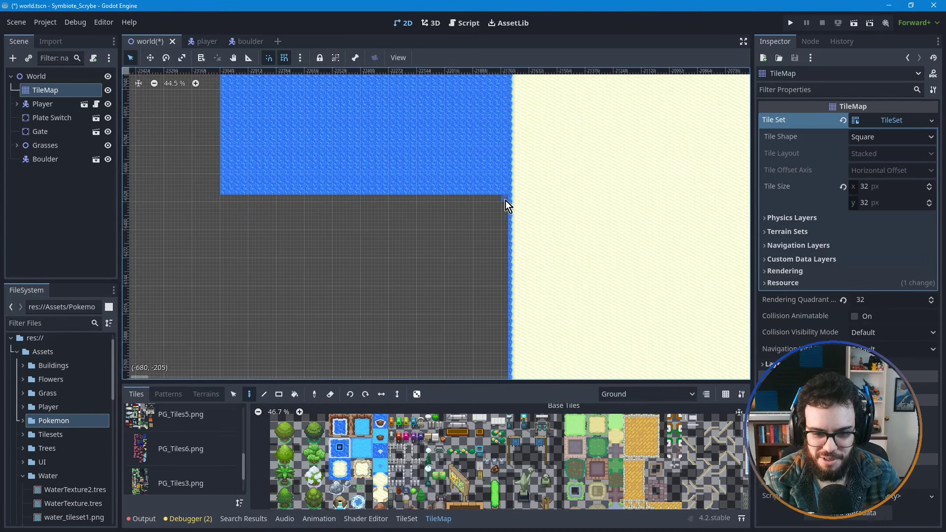
mouse_move(506, 200)
left_mouse_down("ctrl+shift")
mouse_move(253, 300)
mouse_move(225, 331)
left_mouse_up("ctrl+shift")
scroll(311, 266, "down", 5)
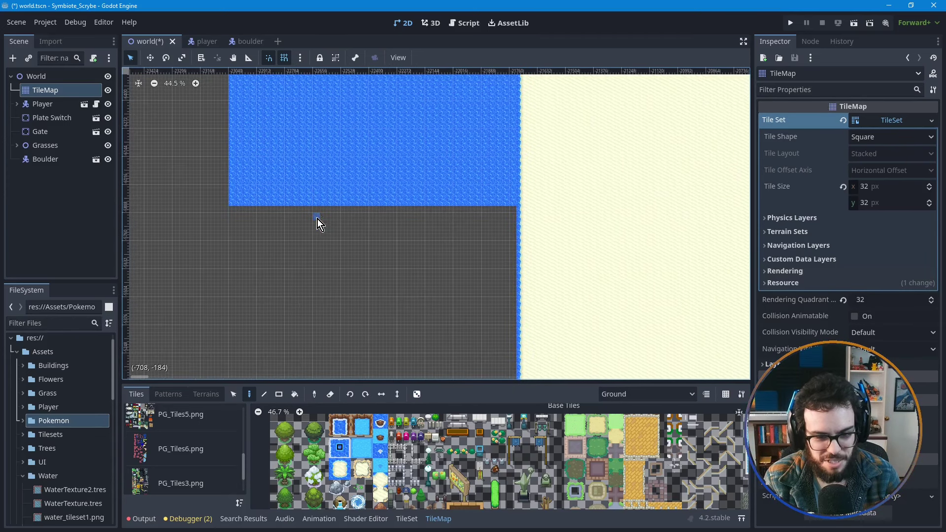
mouse_move(517, 206)
left_mouse_down("ctrl+shift")
mouse_move(472, 214)
mouse_move(261, 302)
mouse_move(234, 324)
left_mouse_up("ctrl+shift")
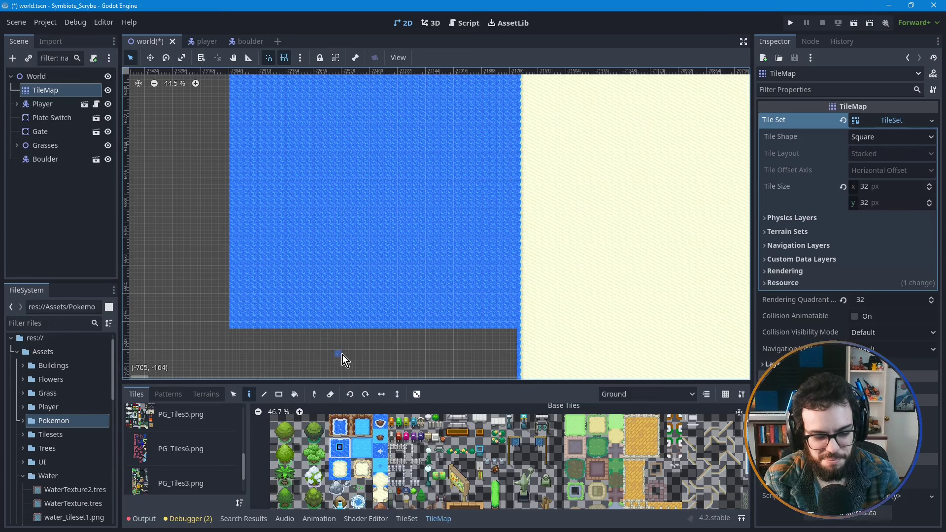
- Continue the west water band southward with three more full-width blocks of water, reaching about tile row -109
scroll(346, 229, "down", 5)
middle_click_drag(448, 241, 380, 212)
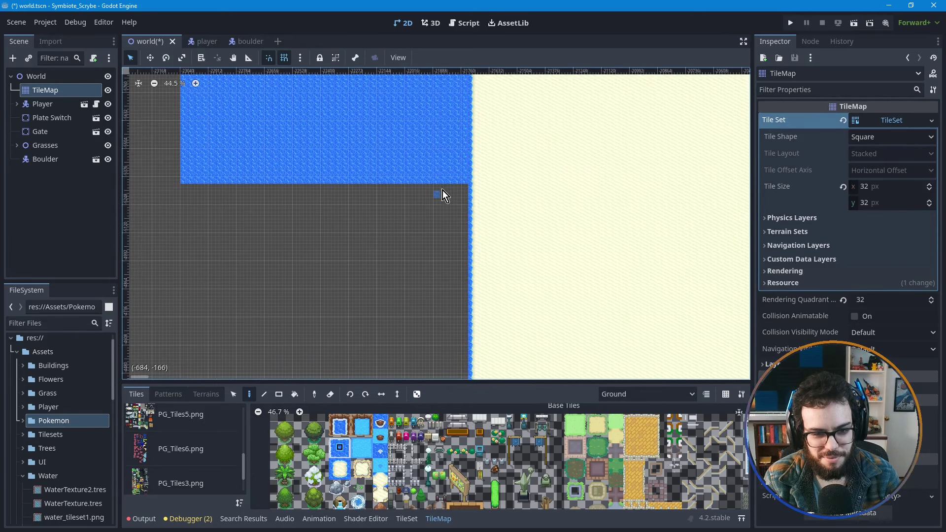
left_click_drag(452, 191, 185, 334, "ctrl+shift")
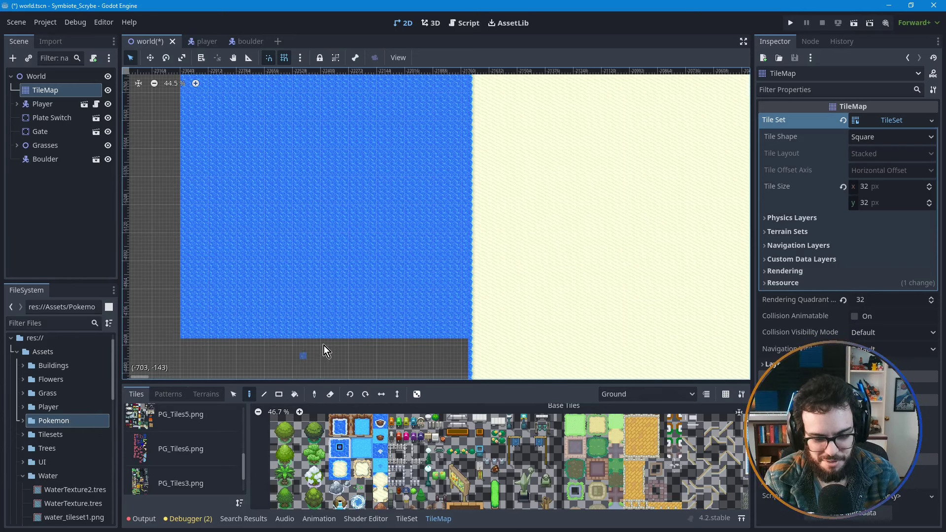
middle_click_drag(323, 345, 371, 212)
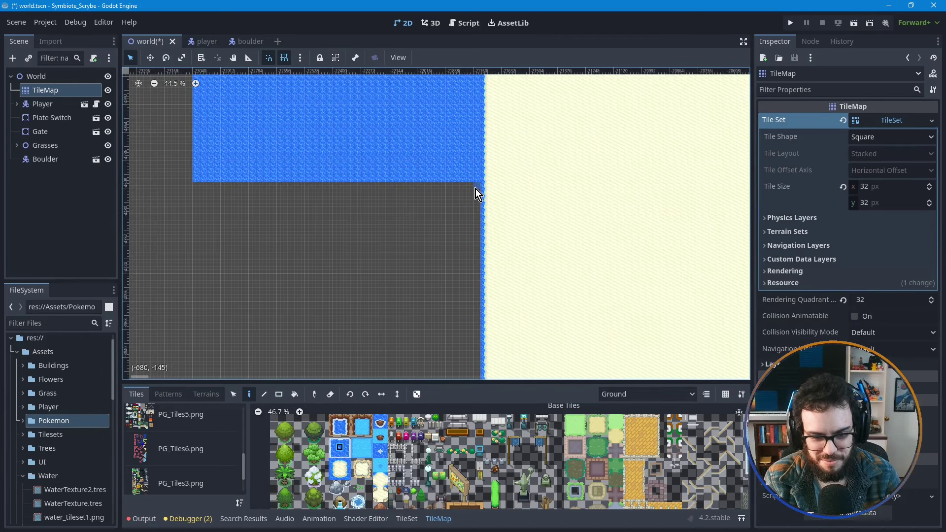
mouse_move(475, 188)
left_mouse_down("ctrl+shift")
mouse_move(336, 237)
mouse_move(198, 336)
left_mouse_up("ctrl+shift")
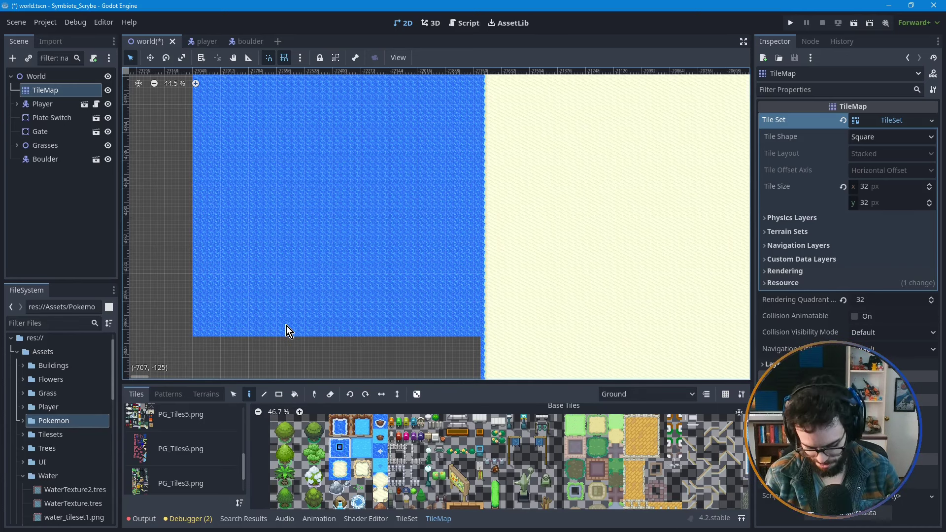
scroll(386, 279, "down", 3)
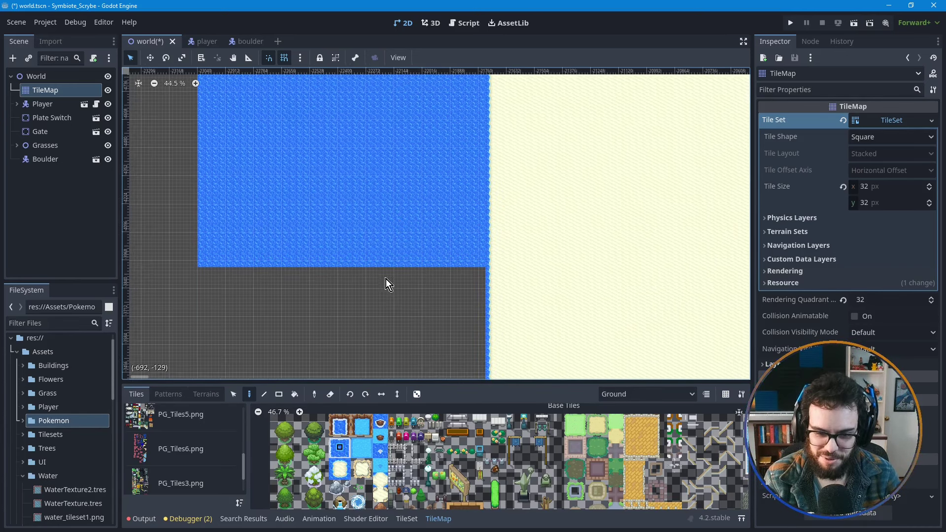
scroll(385, 279, "down", 2)
mouse_move(492, 223)
left_mouse_down("ctrl+shift")
mouse_move(321, 271)
mouse_move(210, 331)
left_mouse_up("ctrl+shift")
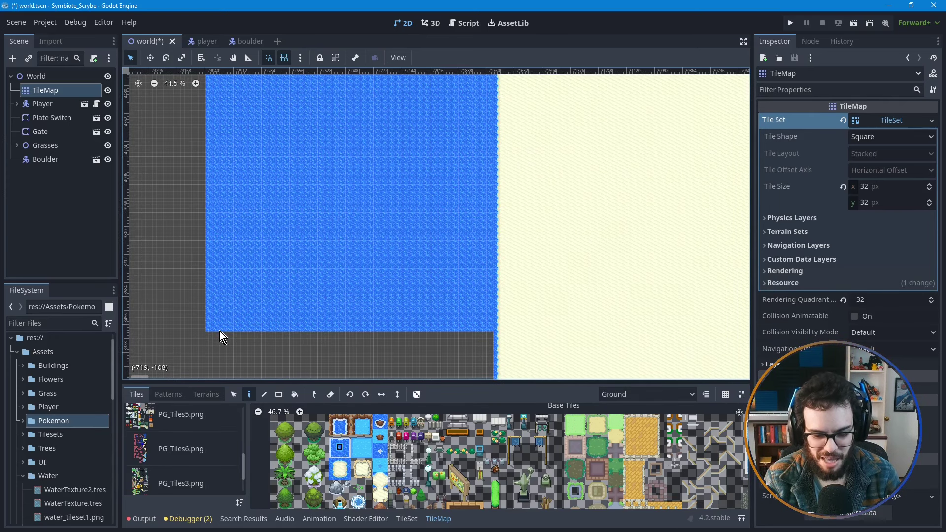
- Add another water block down to about tile row -91 and fill its missing outermost column so the band's west edge is straight
middle_click_drag(311, 330, 368, 210)
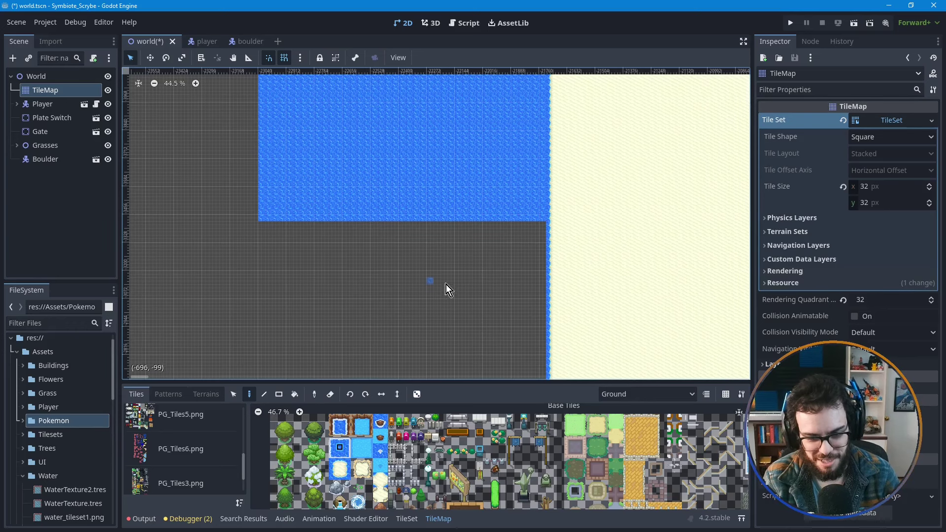
mouse_move(545, 227)
left_mouse_down("ctrl+shift")
mouse_move(522, 244)
mouse_move(324, 297)
mouse_move(269, 336)
mouse_move(270, 347)
left_mouse_up("ctrl+shift")
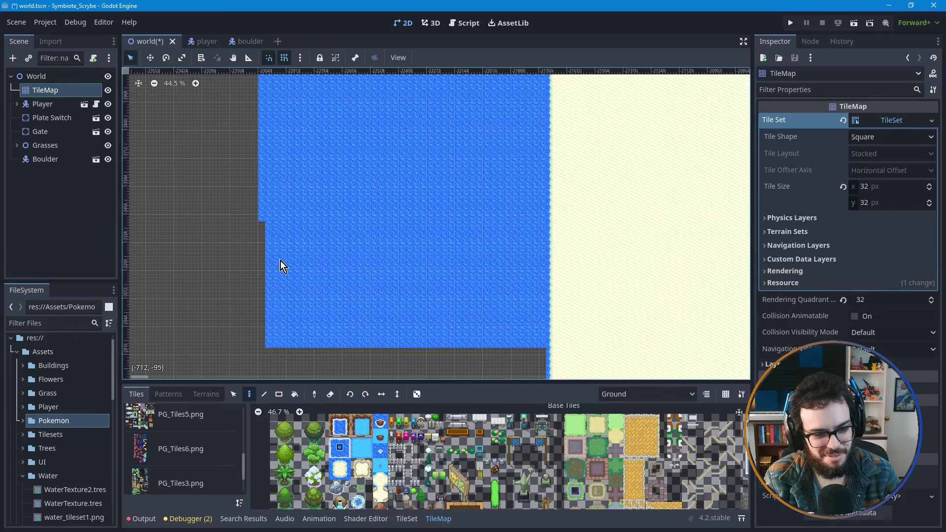
left_click_drag(264, 228, 262, 345, "ctrl+shift")
scroll(338, 194, "down", 5)
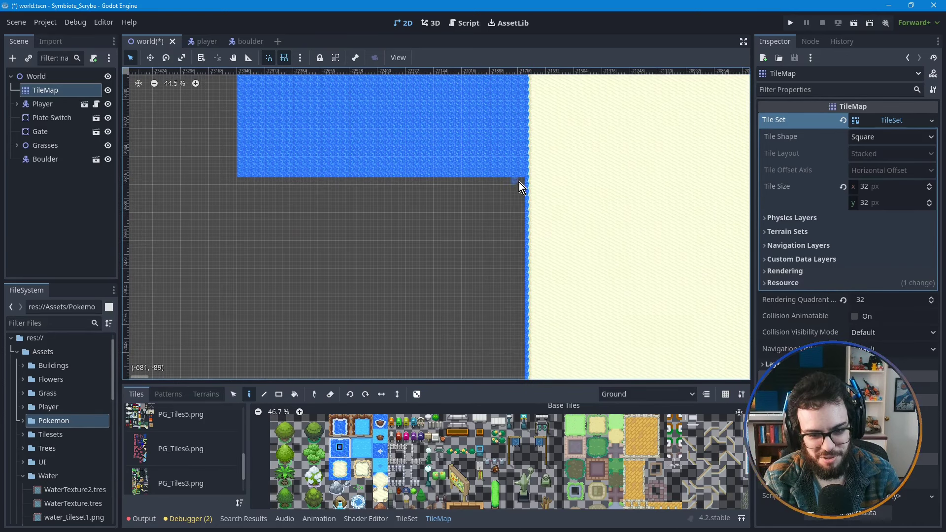
- Fill a water block along the west beach edge down to about tile row -68, including its missing outermost column
mouse_move(521, 182)
left_mouse_down("ctrl+shift")
mouse_move(305, 261)
mouse_move(244, 338)
left_mouse_up("ctrl+shift")
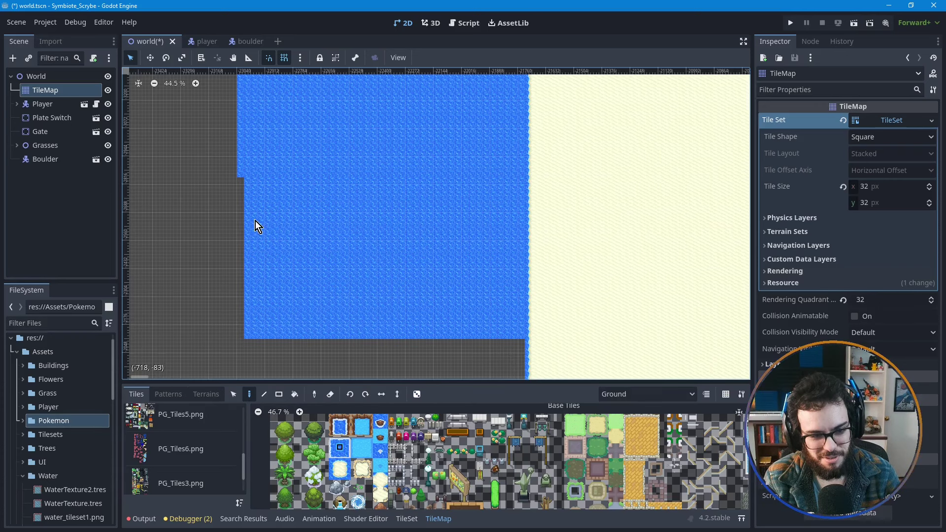
left_click_drag(241, 181, 240, 299, "ctrl+shift")
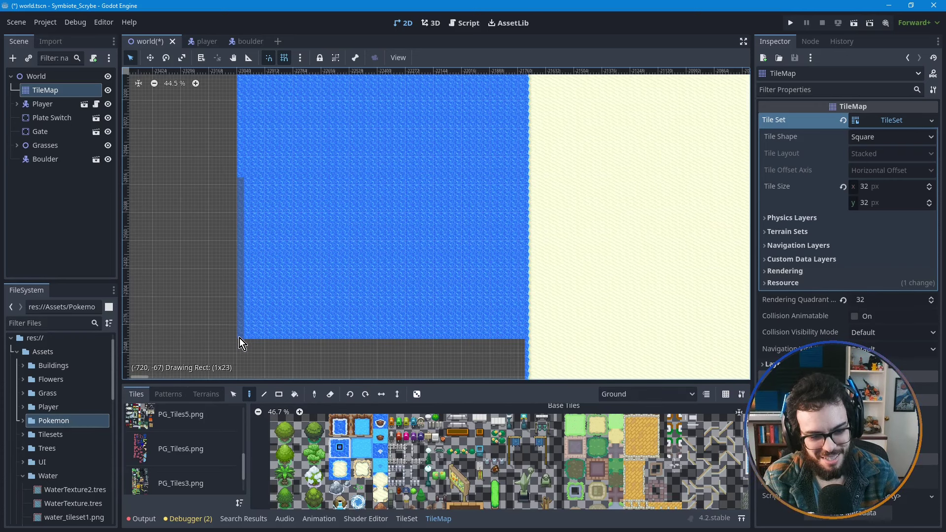
left_click_drag(240, 338, 241, 340, "ctrl+shift")
scroll(335, 246, "down", 5)
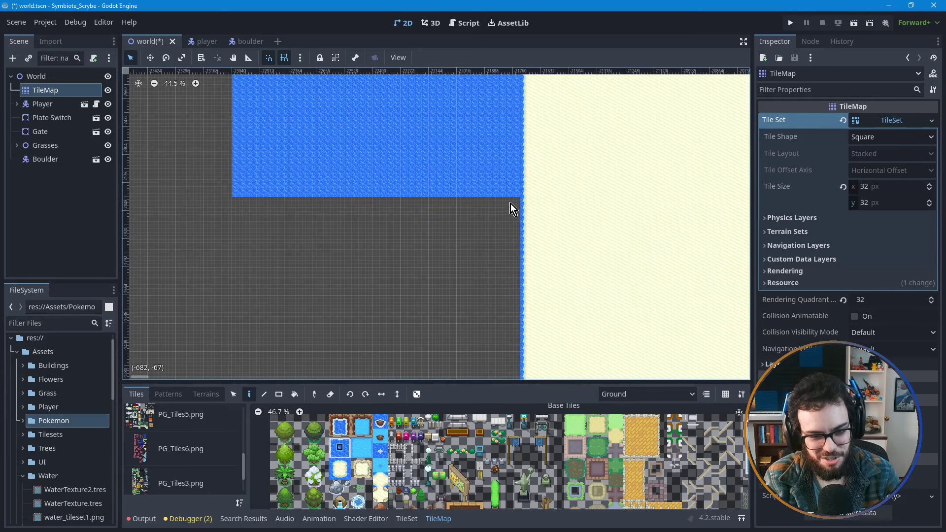
- Extend the west water band southward in three full-width blocks, down to about tile row -4
left_click_drag(517, 201, 235, 335, "ctrl+shift")
scroll(365, 207, "down", 6)
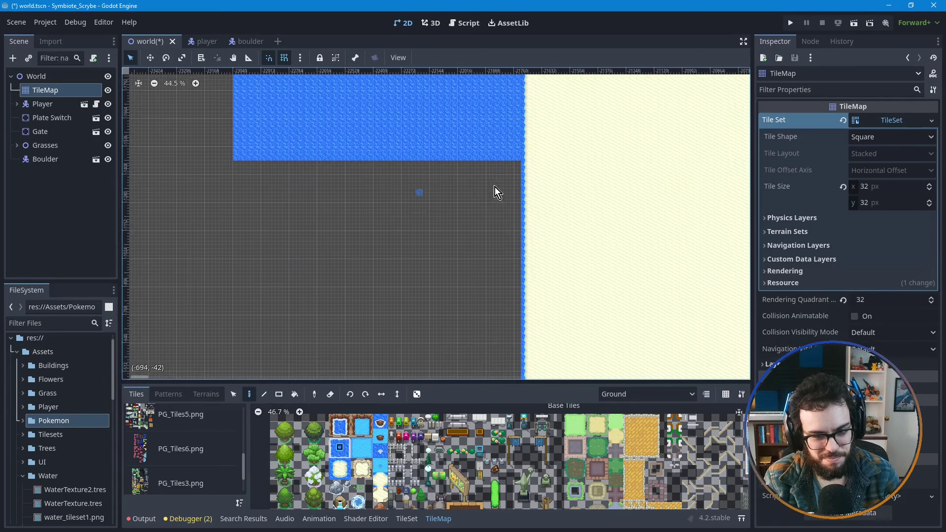
mouse_move(517, 164)
left_mouse_down("ctrl+shift")
mouse_move(279, 277)
mouse_move(240, 315)
mouse_move(265, 324)
left_mouse_up("ctrl+shift")
scroll(364, 300, "down", 4)
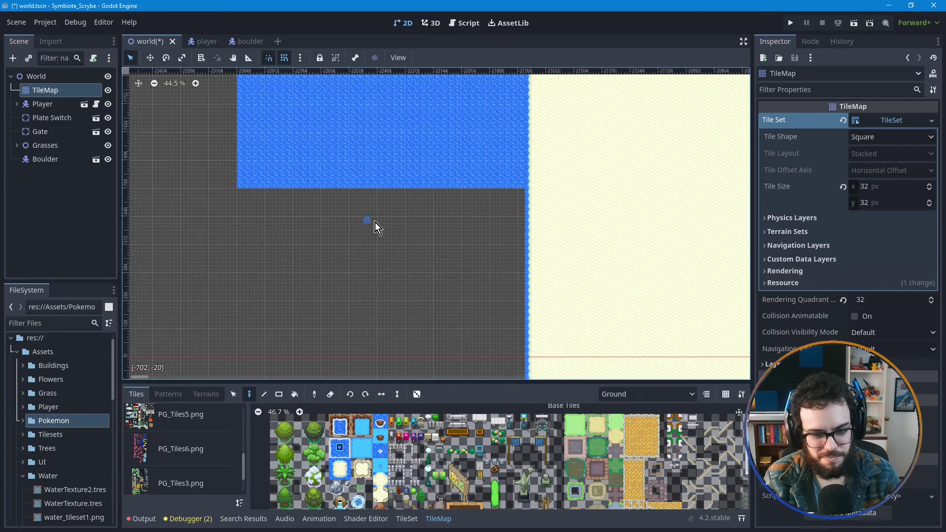
mouse_move(521, 192)
left_mouse_down("ctrl+shift")
mouse_move(333, 259)
mouse_move(245, 330)
left_mouse_up("ctrl+shift")
scroll(377, 197, "down", 3)
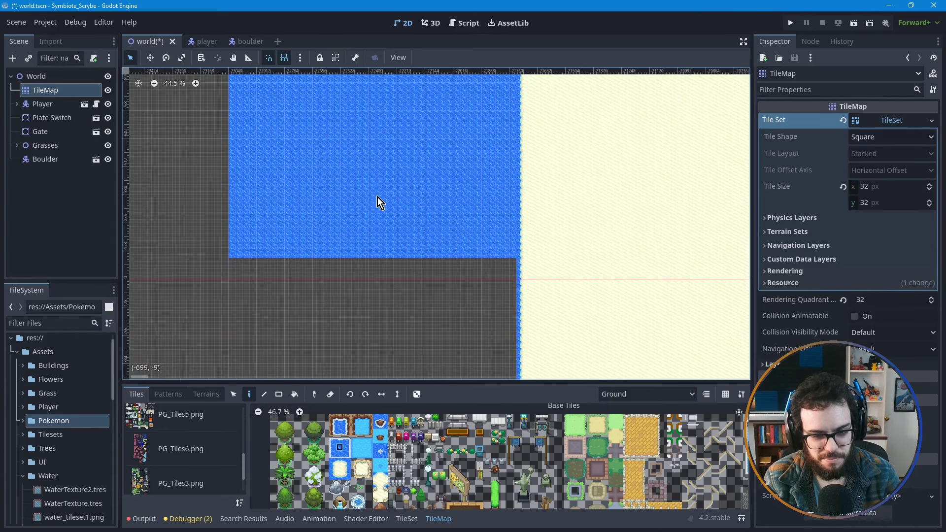
- Add two full-width water blocks to the west band, reaching down to about tile row 39
scroll(379, 199, "down", 3)
mouse_move(513, 192)
left_mouse_down("ctrl+shift")
mouse_move(304, 267)
mouse_move(249, 324)
mouse_move(231, 330)
left_mouse_up("ctrl+shift")
scroll(330, 163, "down", 3)
scroll(331, 164, "down", 3)
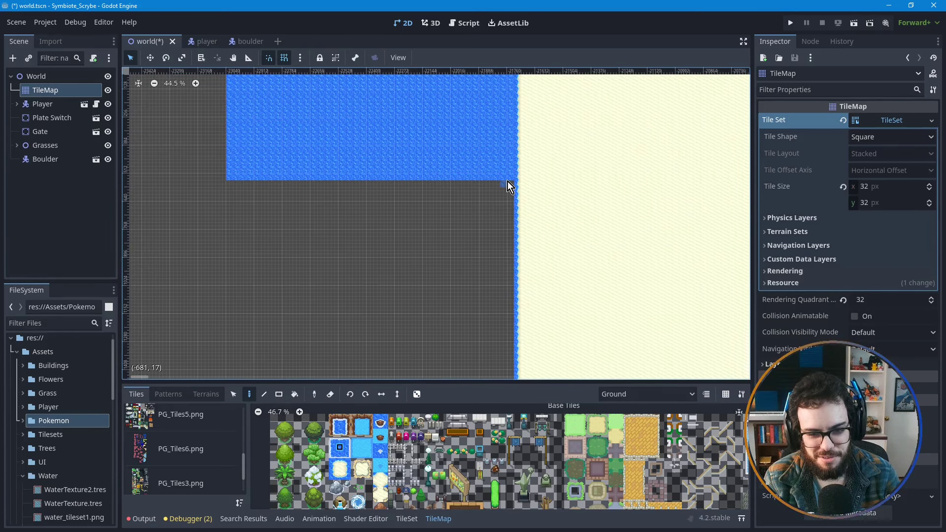
left_click_drag(512, 183, 232, 337, "ctrl+shift")
scroll(359, 205, "down", 7)
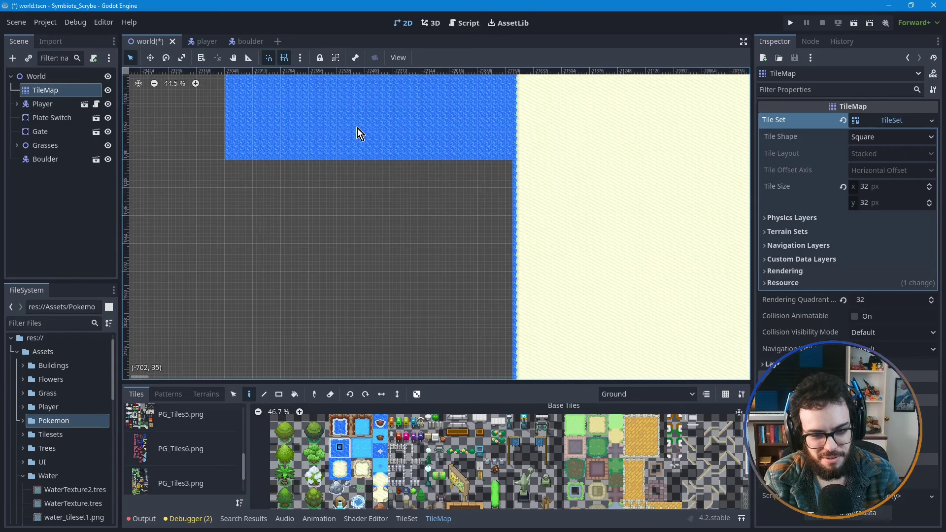
- Continue the west water band southward with two more full-width blocks, down to about tile row 83
scroll(508, 147, "down", 1)
left_click_drag(508, 150, 232, 305, "ctrl+shift")
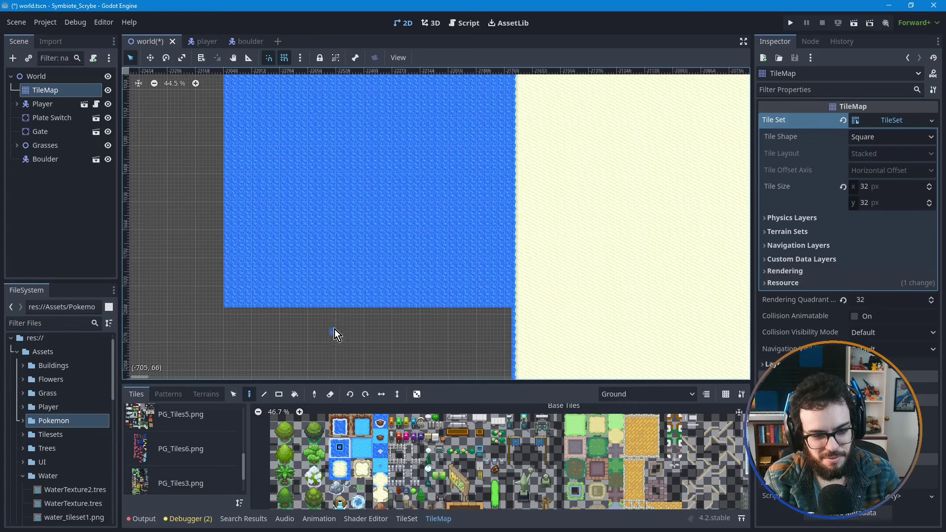
scroll(332, 182, "down", 6)
mouse_move(505, 167)
left_mouse_down("ctrl+shift")
mouse_move(269, 283)
mouse_move(228, 314)
left_mouse_up("ctrl+shift")
scroll(338, 289, "down", 7)
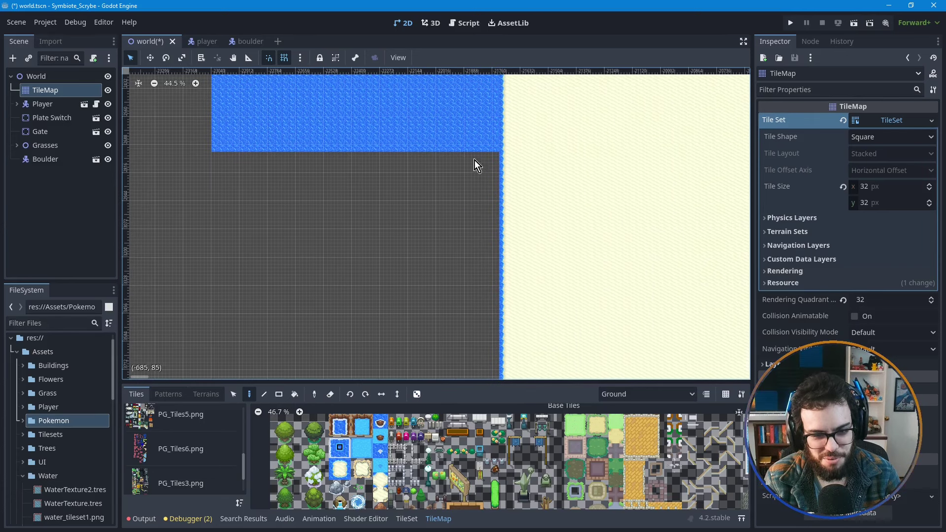
- Extend the west water band southward with four more full-width blocks, down to tile row 172
left_click_drag(498, 156, 216, 312, "ctrl+shift")
middle_click_drag(340, 334, 381, 198)
left_click_drag(540, 179, 256, 330, "ctrl+shift")
middle_click_drag(371, 262, 342, 102)
mouse_move(511, 173)
left_mouse_down("ctrl+shift")
mouse_move(377, 235)
mouse_move(230, 323)
left_mouse_up("ctrl+shift")
middle_click_drag(309, 344, 350, 148)
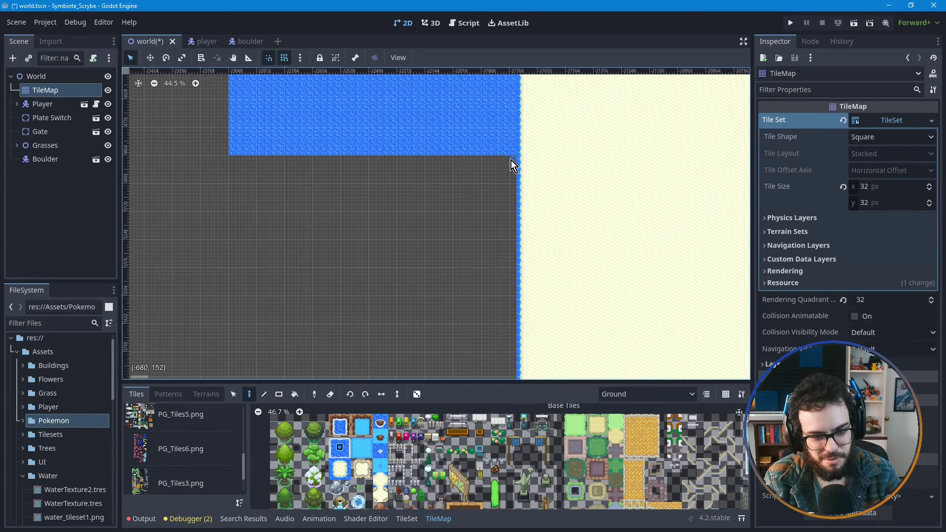
left_click_drag(511, 161, 241, 288, "ctrl+shift")
left_click_drag(232, 297, 233, 297)
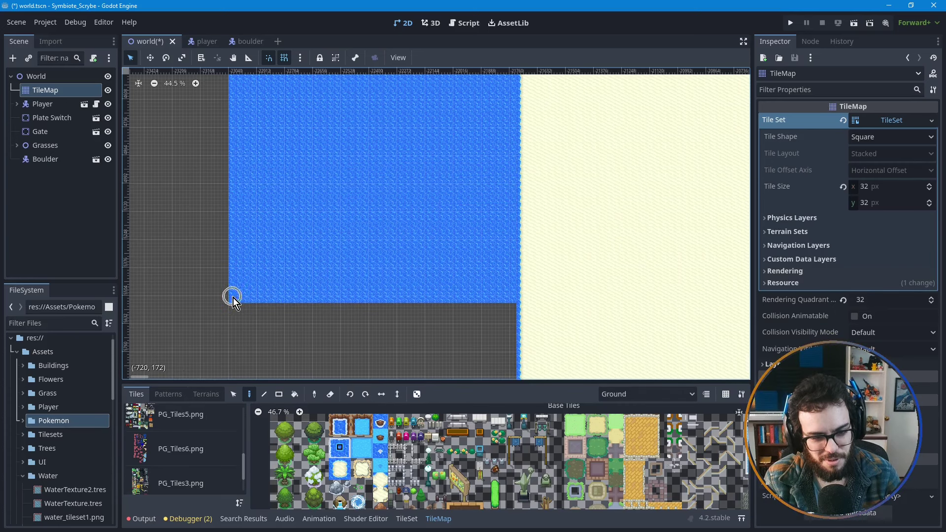
- Carry the west water band past the beach's southwest corner in two blocks, down to tile row 207
middle_click_drag(349, 308, 348, 194)
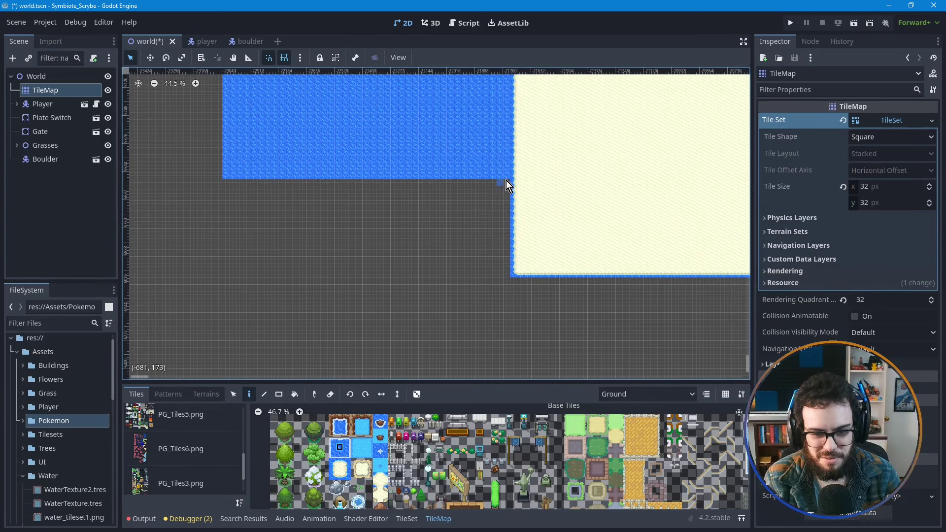
mouse_move(507, 182)
left_mouse_down()
mouse_move(223, 274)
mouse_move(225, 344)
left_mouse_up()
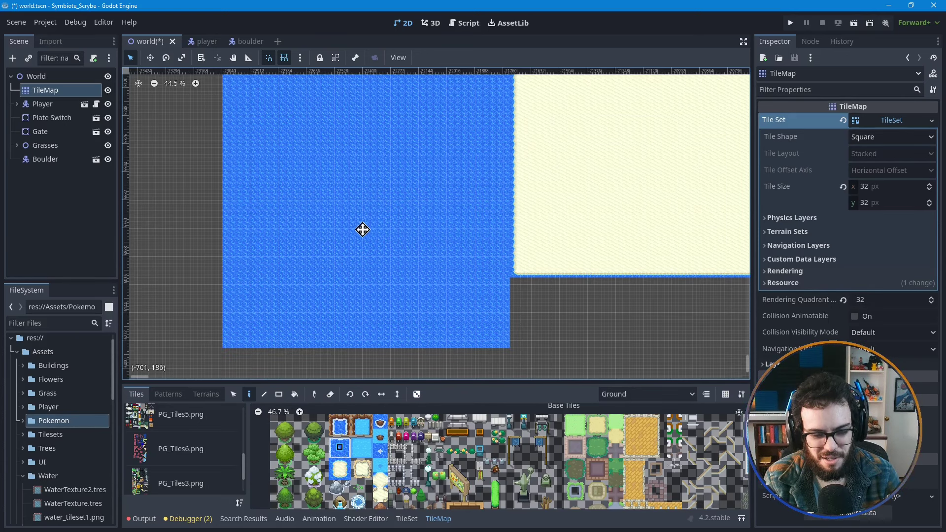
middle_click_drag(362, 230, 372, 211)
mouse_move(522, 259)
left_mouse_down()
mouse_move(333, 291)
mouse_move(241, 329)
left_mouse_up()
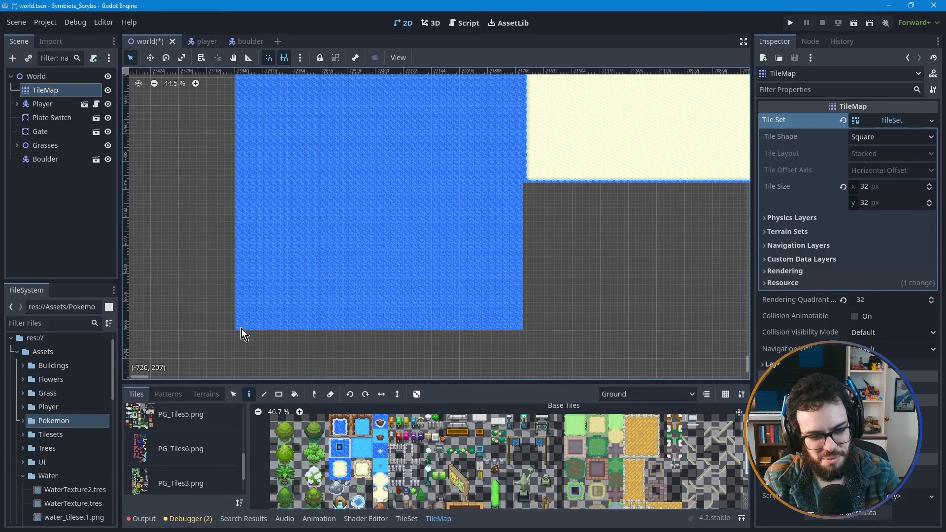
- Fill water eastward below the southwest beach edge down to row 207, in three blocks up to where the coast turns south
middle_click_drag(569, 246, 434, 229)
scroll(415, 232, "down", 1)
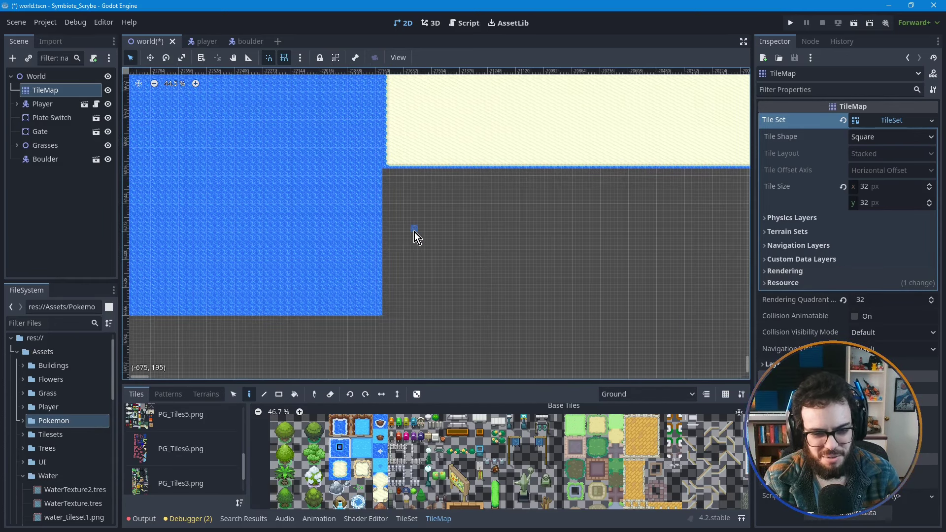
scroll(415, 232, "down", 1)
scroll(415, 232, "down", 1)
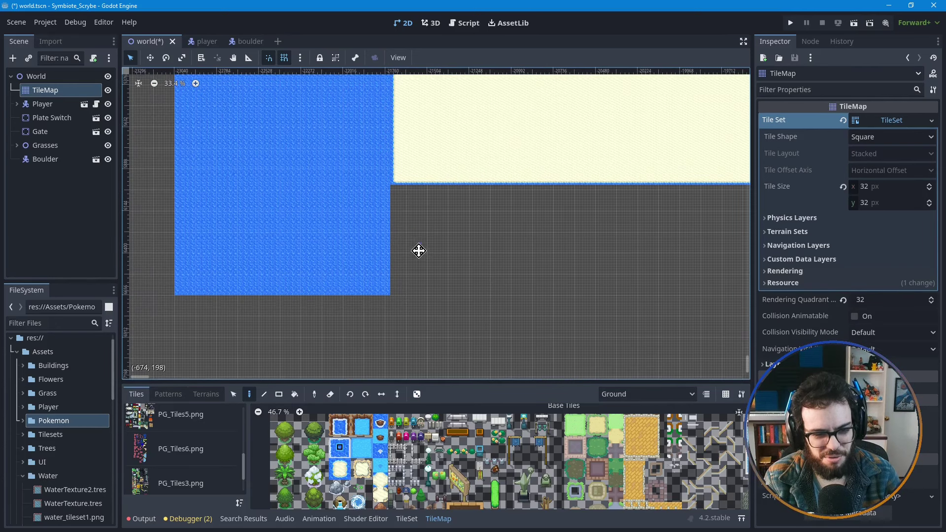
middle_click_drag(418, 249, 425, 255)
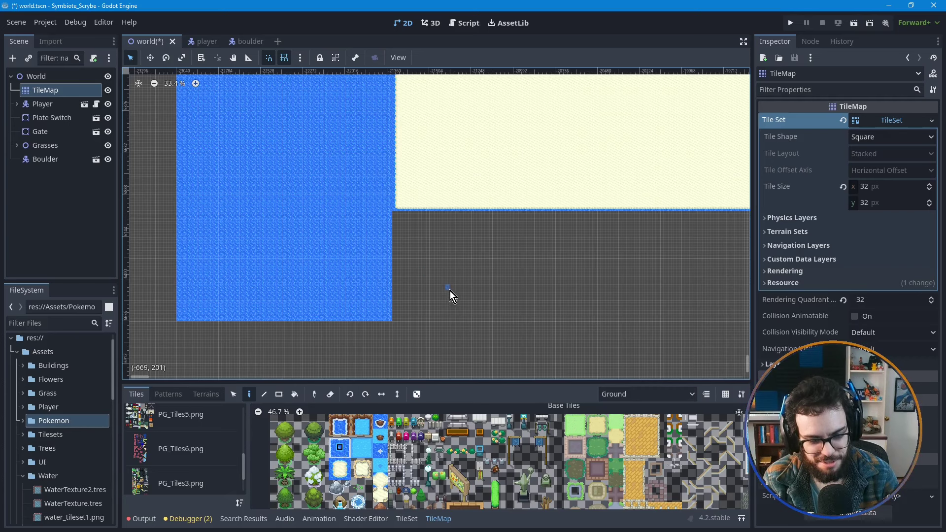
scroll(431, 285, "right", 2)
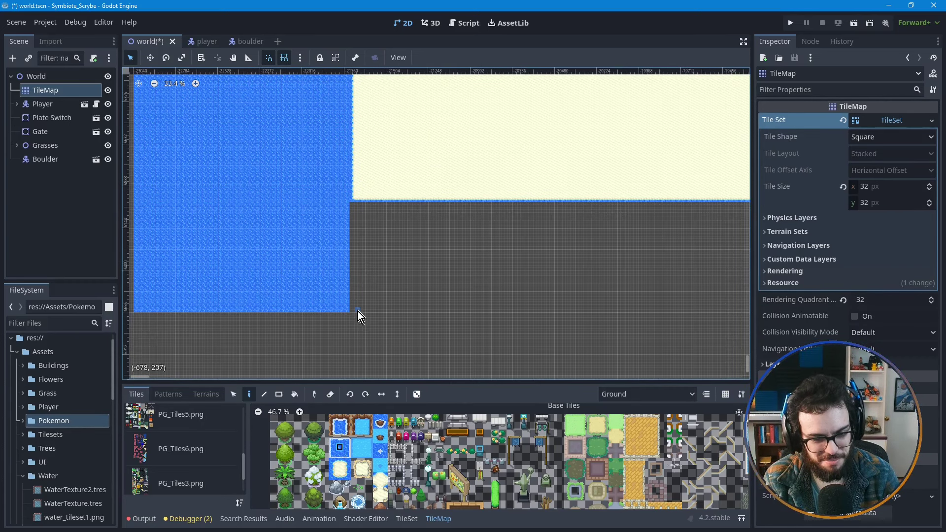
left_click_drag(352, 311, 564, 205, "ctrl+shift")
scroll(577, 279, "right", 10)
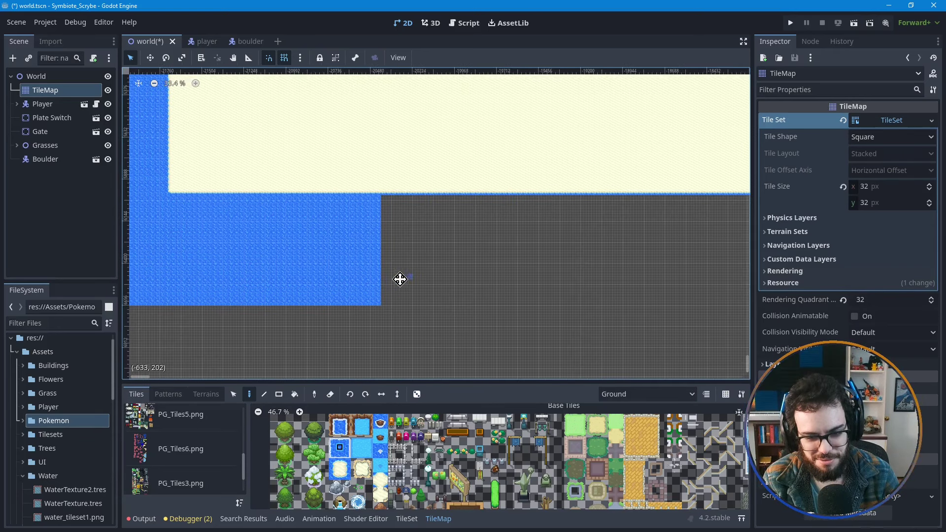
mouse_move(324, 302)
left_mouse_down("ctrl+shift")
mouse_move(463, 236)
mouse_move(591, 200)
left_mouse_up("ctrl+shift")
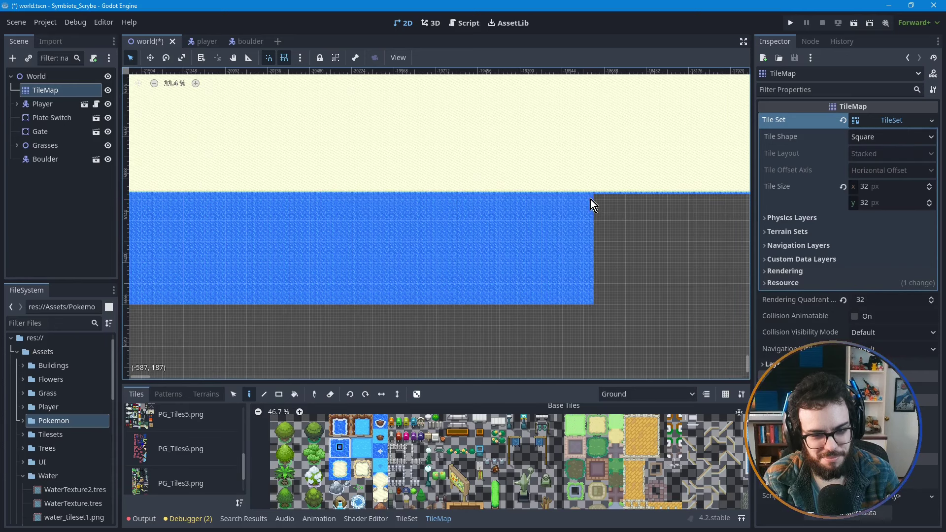
middle_click_drag(620, 277, 451, 275)
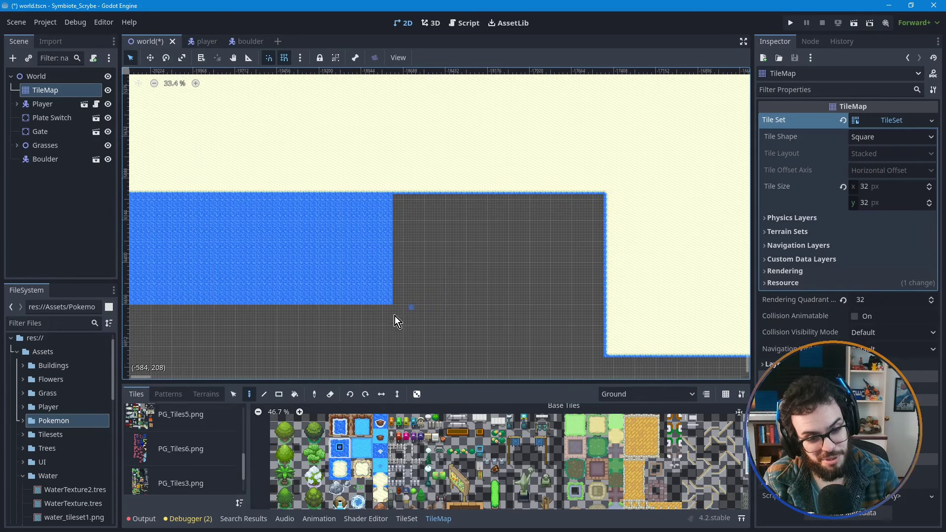
left_click_drag(398, 306, 602, 202, "ctrl+shift")
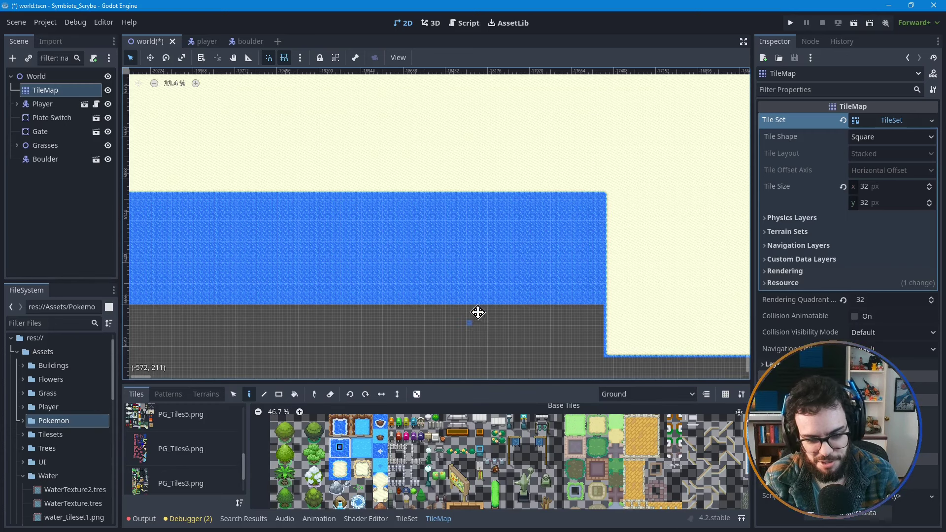
- Deepen the southwest water down to tile row 234 with three blocks, from the southward coast step west to column -720
middle_click_drag(477, 312, 521, 232)
mouse_move(654, 212)
left_mouse_down("ctrl+shift")
mouse_move(338, 303)
mouse_move(283, 325)
mouse_move(275, 353)
left_mouse_up("ctrl+shift")
middle_click_drag(363, 251, 537, 237)
left_click_drag(549, 163, 204, 298, "ctrl+shift")
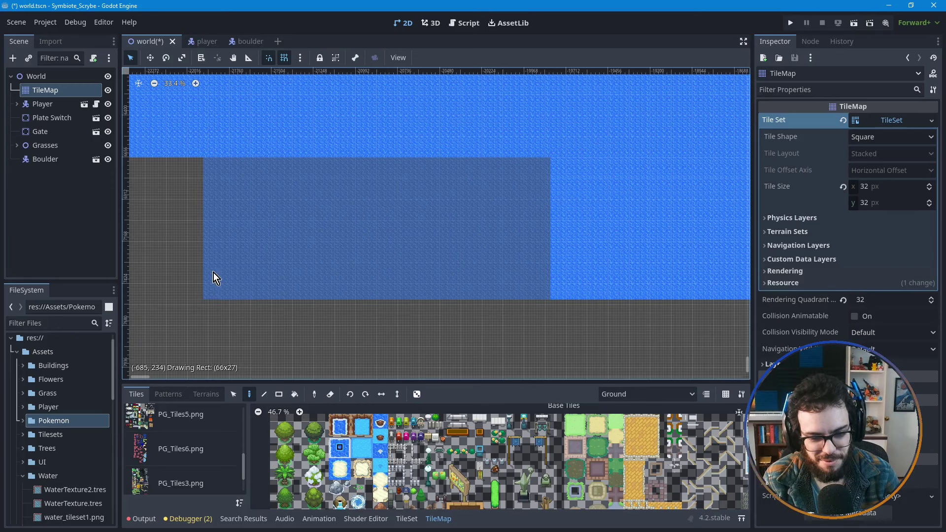
middle_click_drag(357, 254, 476, 251)
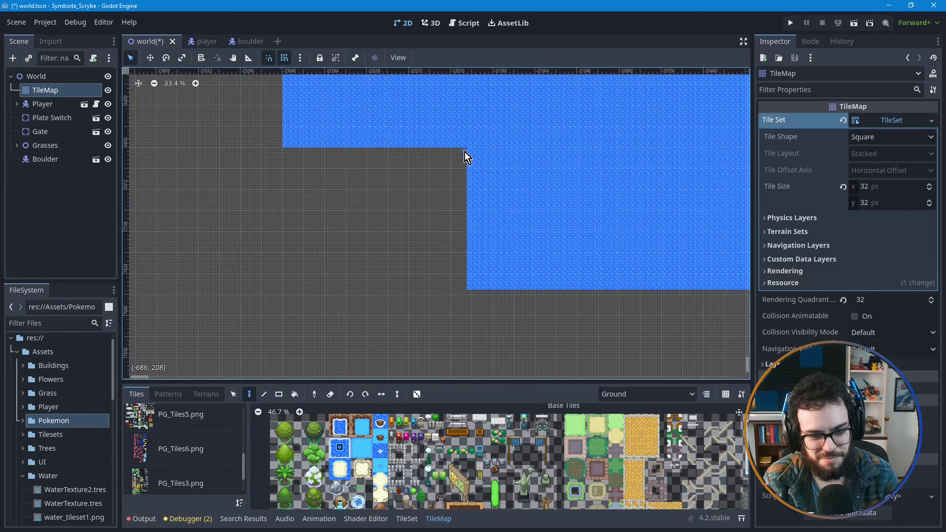
mouse_move(466, 151)
left_mouse_down("ctrl+shift")
mouse_move(328, 232)
mouse_move(285, 288)
left_mouse_up("ctrl+shift")
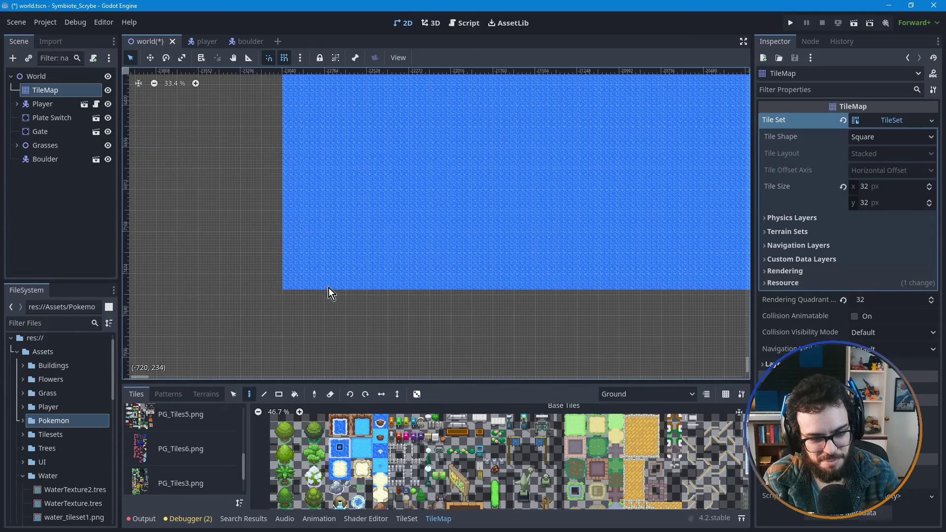
- Fill two water blocks eastward below the lower south beach edge, down to row 234 and across to about column -473
scroll(552, 306, "down", 1)
scroll(625, 329, "right", 10)
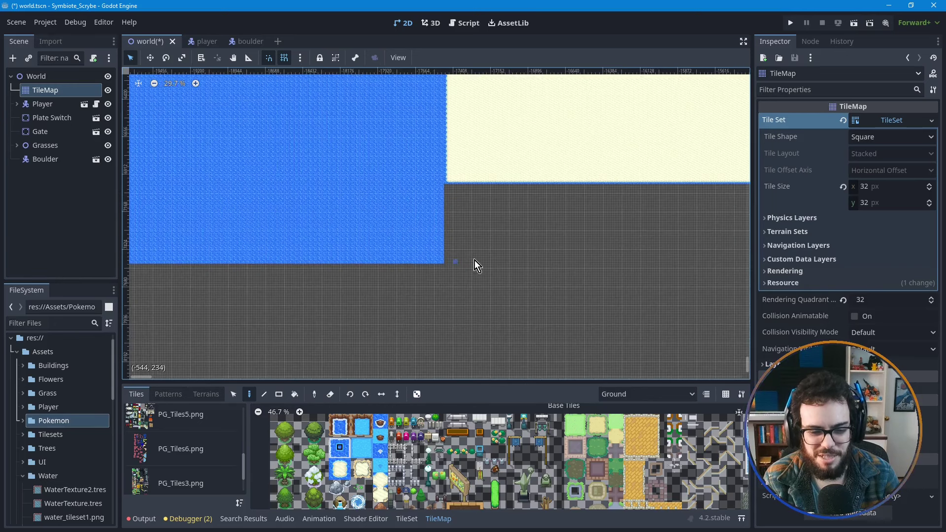
scroll(444, 267, "up", 2)
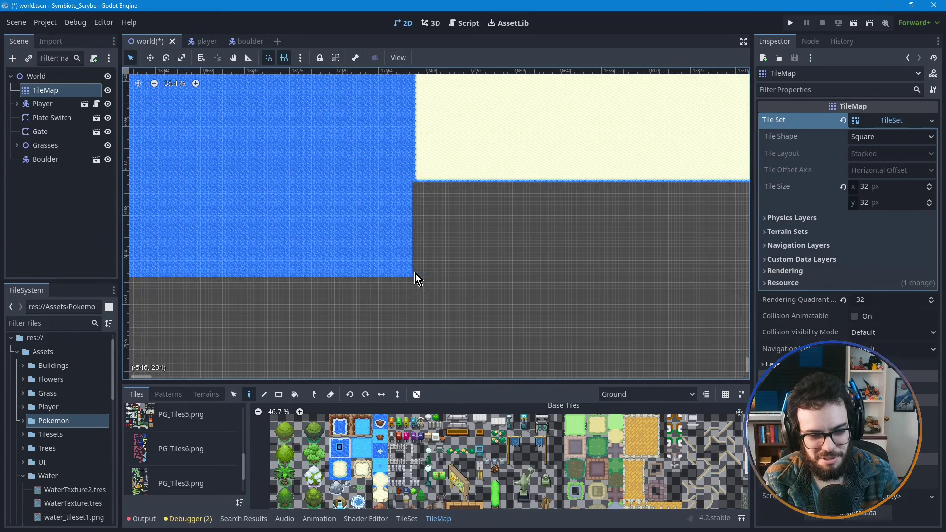
mouse_move(416, 273)
left_mouse_down("shift")
mouse_move(491, 209)
mouse_move(459, 249)
left_mouse_up("shift")
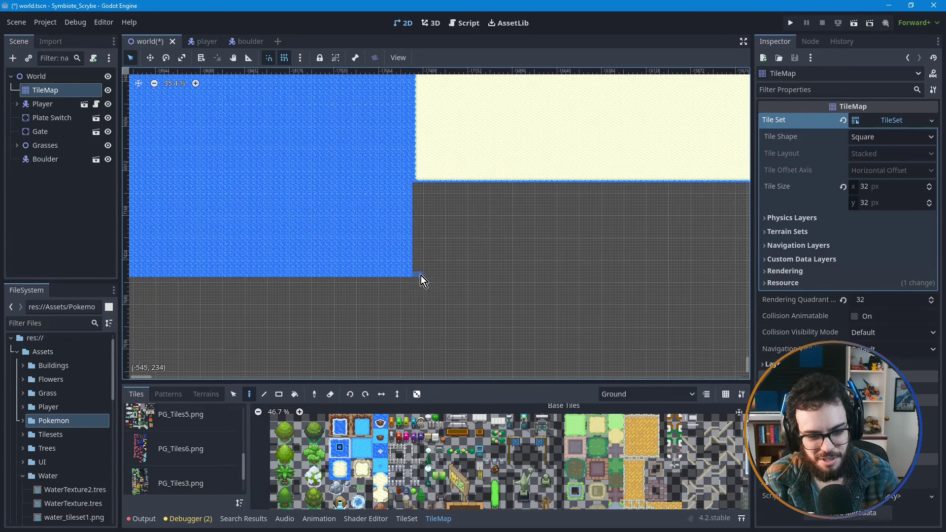
mouse_move(415, 276)
left_mouse_down("ctrl+shift")
mouse_move(513, 200)
mouse_move(585, 191)
left_mouse_up("ctrl+shift")
middle_click_drag(535, 285, 398, 270)
mouse_move(394, 271)
left_mouse_down("ctrl+shift")
mouse_move(543, 201)
mouse_move(629, 182)
left_mouse_up("ctrl+shift")
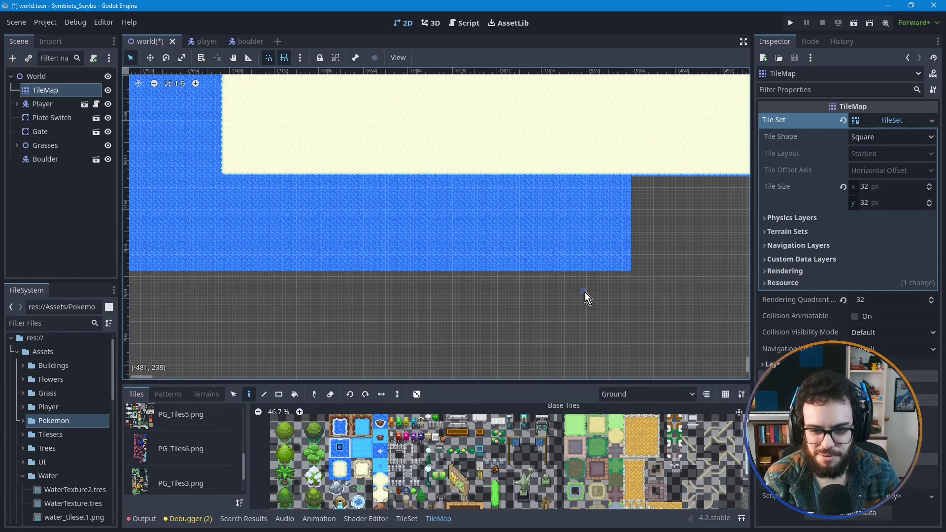
- Extend the south water band eastward with three more blocks ending at row 234, across to about column -308
middle_click_drag(508, 280, 281, 284)
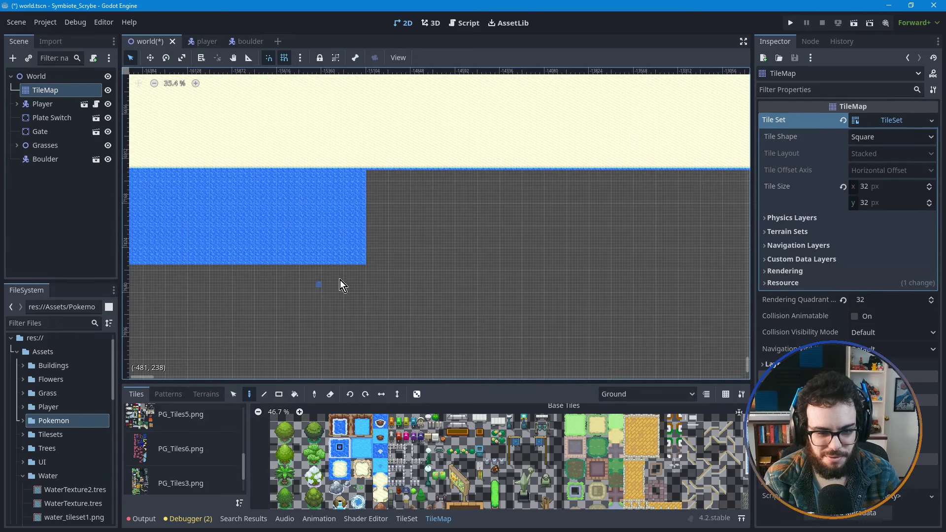
mouse_move(372, 264)
left_mouse_down("ctrl+shift")
mouse_move(424, 240)
mouse_move(632, 200)
mouse_move(697, 174)
left_mouse_up("ctrl+shift")
middle_click_drag(613, 278, 296, 279)
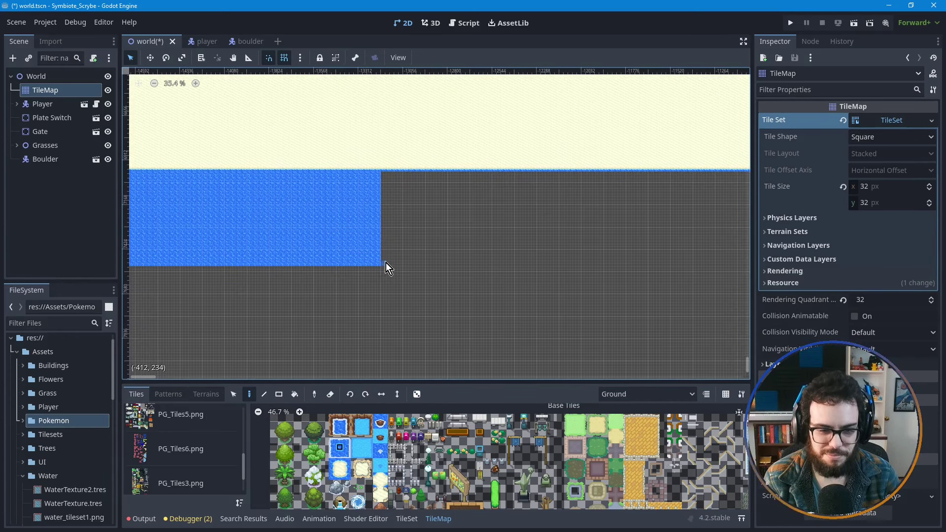
left_click_drag(386, 263, 700, 174, "ctrl+shift")
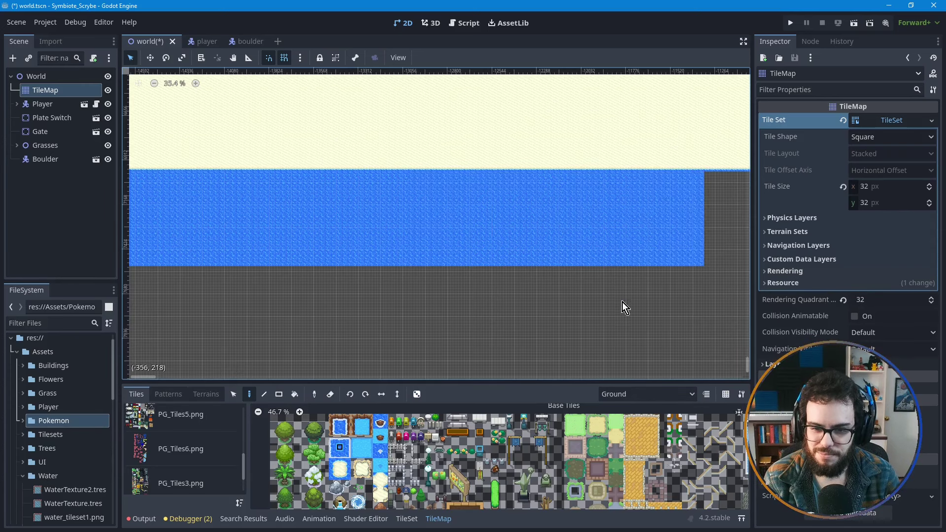
middle_click_drag(622, 303, 262, 281)
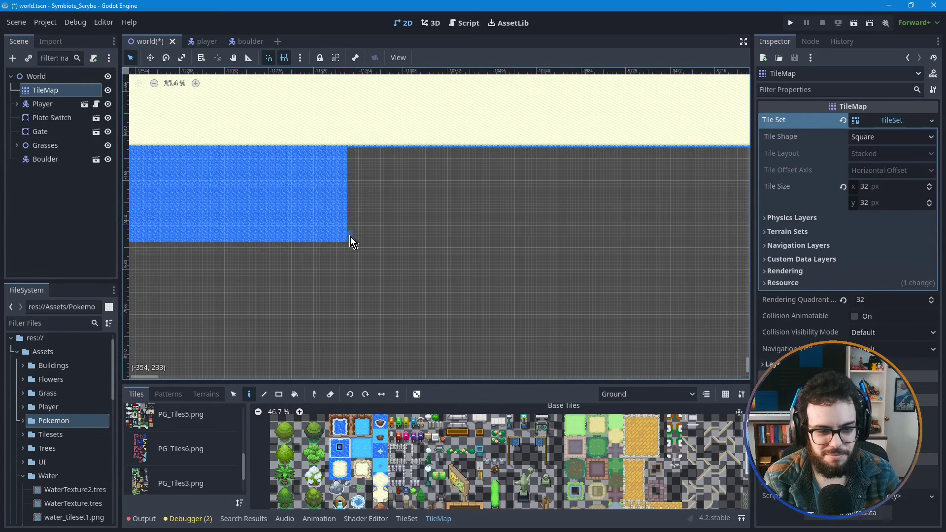
mouse_move(352, 241)
left_mouse_down("ctrl+shift")
mouse_move(567, 161)
mouse_move(609, 156)
left_mouse_up("ctrl+shift")
middle_click_drag(583, 267, 371, 276)
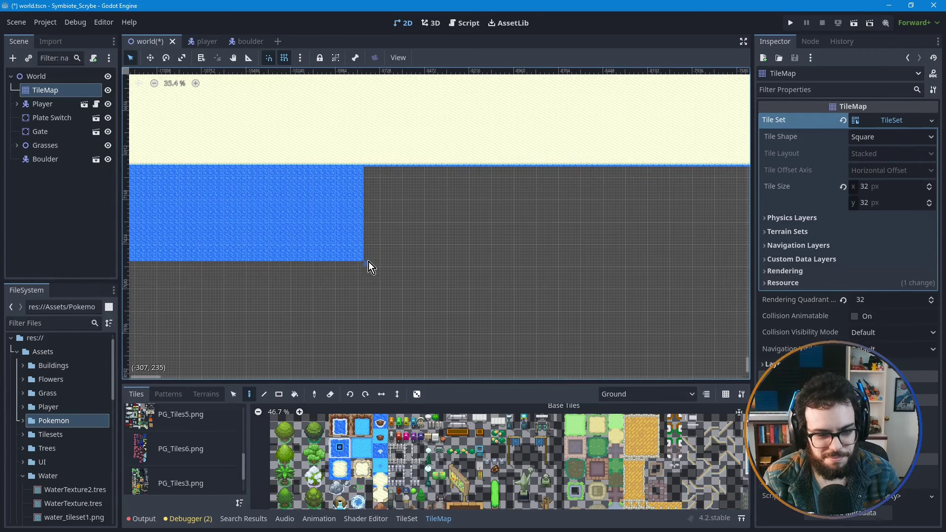
- Extend the south water band eastward with four blocks down to row 234, across to the coast's next downward step near column -176
mouse_move(369, 262)
left_mouse_down("ctrl+shift")
mouse_move(551, 169)
mouse_move(554, 197)
left_mouse_up("ctrl+shift")
middle_click_drag(534, 261, 388, 267)
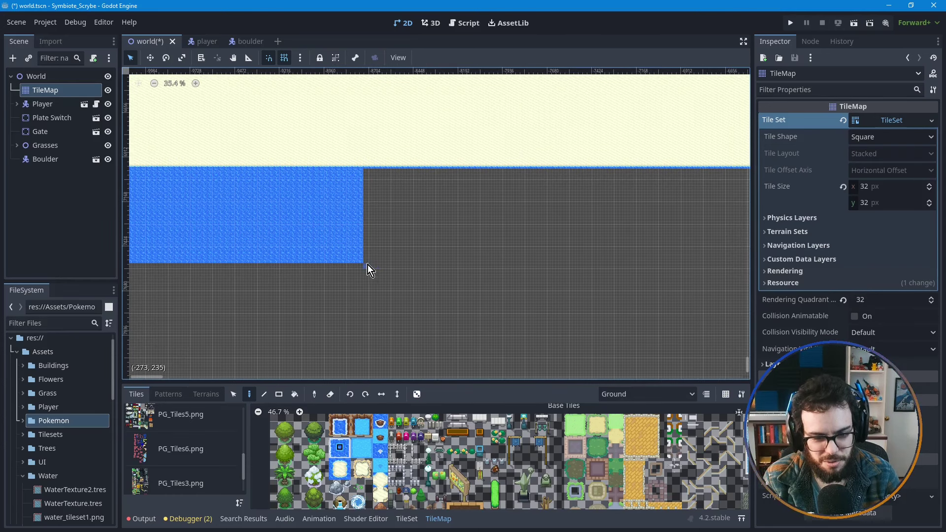
left_click_drag(368, 260, 561, 173, "ctrl+shift")
middle_click_drag(581, 271, 395, 266)
left_click_drag(393, 261, 556, 173, "ctrl+shift")
middle_click_drag(598, 251, 536, 229)
left_click_drag(627, 165, 459, 255, "ctrl+shift")
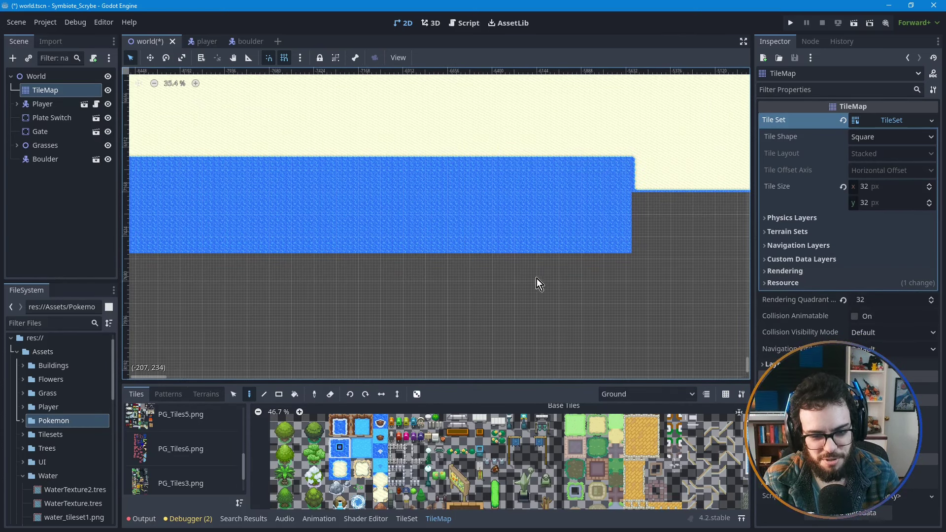
- Fill three water blocks below the lower beach edge down to row 234, from column -175 east to about column -48
middle_click_drag(486, 291, 337, 283)
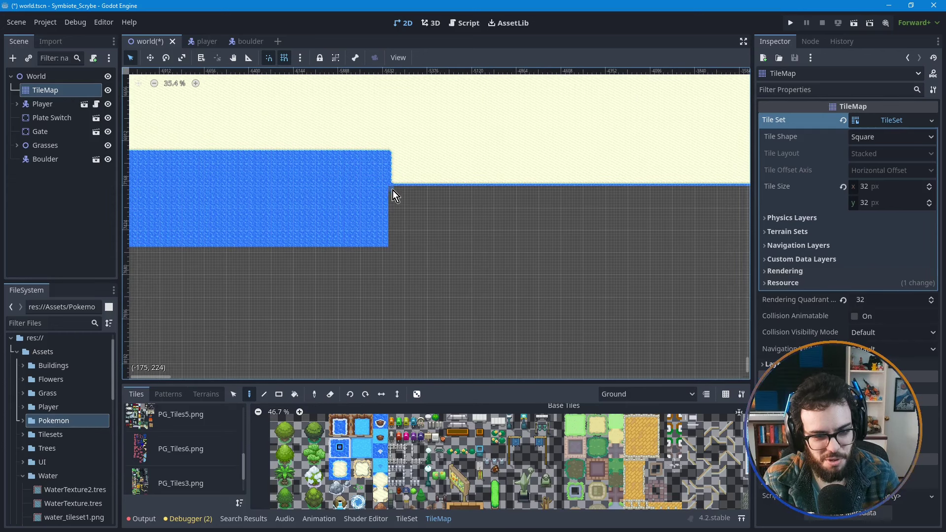
mouse_move(392, 190)
left_mouse_down("ctrl+shift")
mouse_move(613, 241)
mouse_move(626, 258)
left_mouse_up("ctrl+shift")
middle_click_drag(575, 296, 377, 295)
left_click_drag(398, 244, 625, 191, "ctrl+shift")
middle_click_drag(558, 274, 375, 266)
left_click_drag(387, 251, 623, 199, "ctrl+shift")
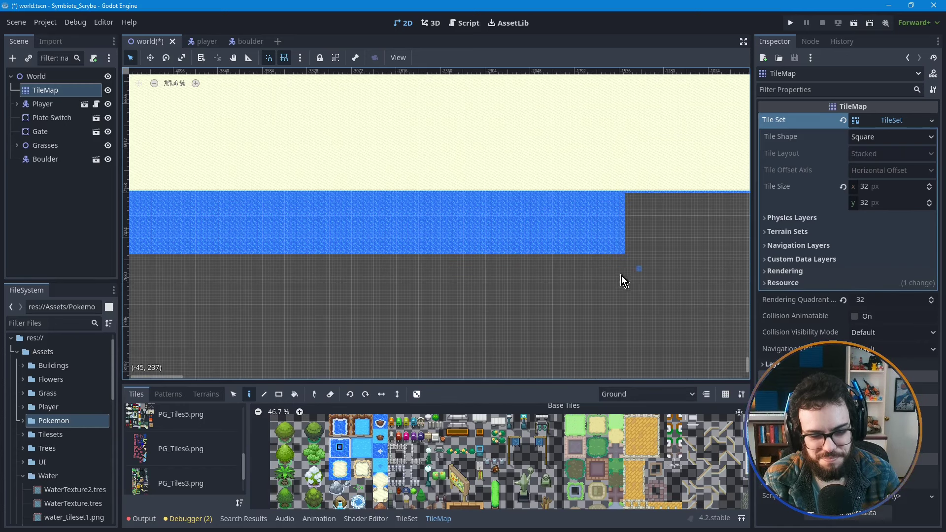
- Continue the water below the beach with four more blocks down to row 234, past the map's vertical origin to about column 99
middle_click_drag(555, 274, 331, 272)
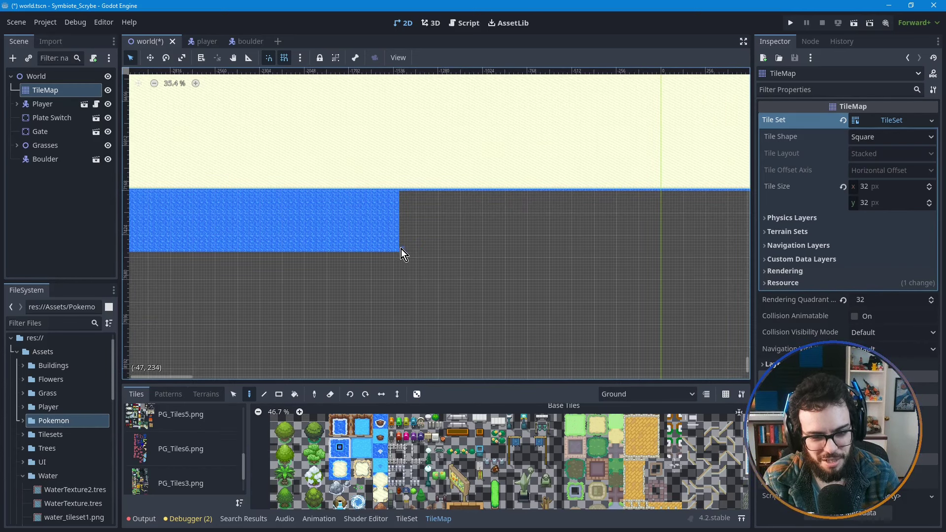
left_click_drag(402, 251, 572, 196, "ctrl+shift")
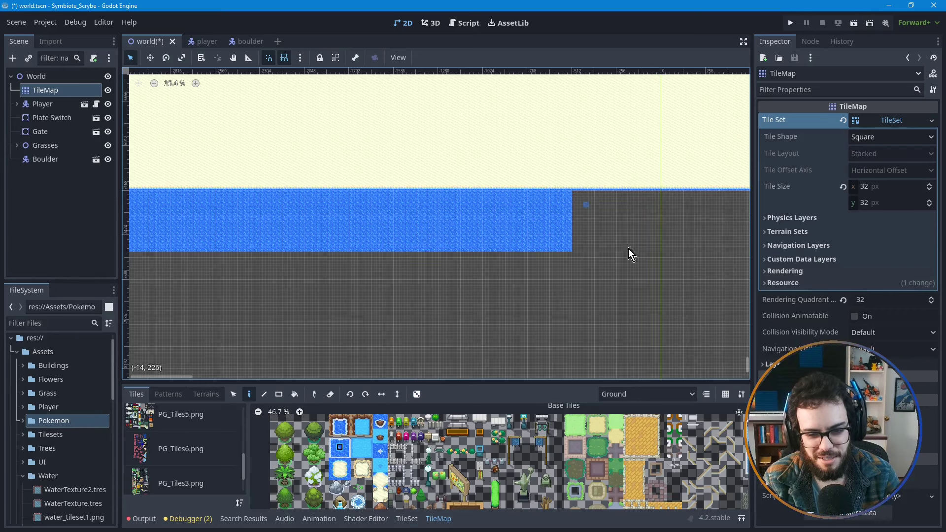
middle_click_drag(511, 277, 346, 274)
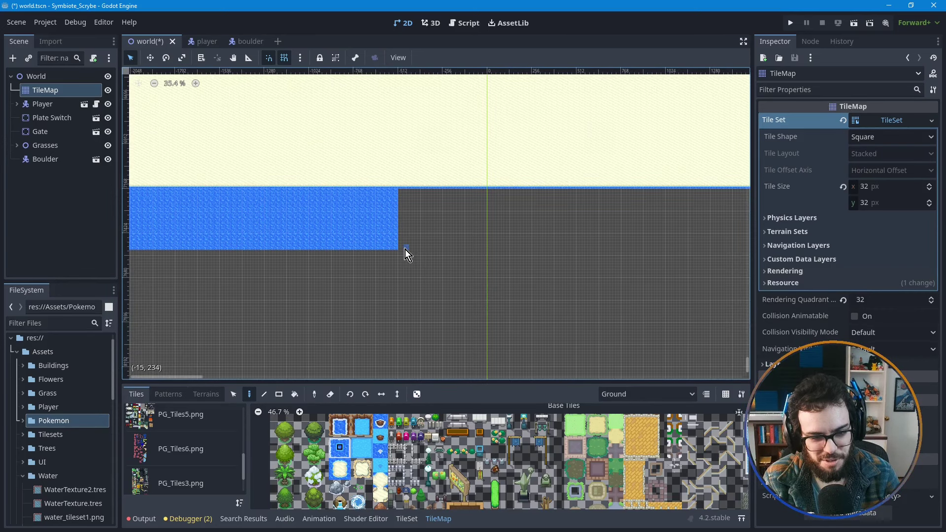
left_click_drag(401, 250, 619, 193, "ctrl+shift")
middle_click_drag(579, 279, 419, 266)
left_click_drag(412, 240, 609, 188, "ctrl+shift")
middle_click_drag(577, 260, 347, 258)
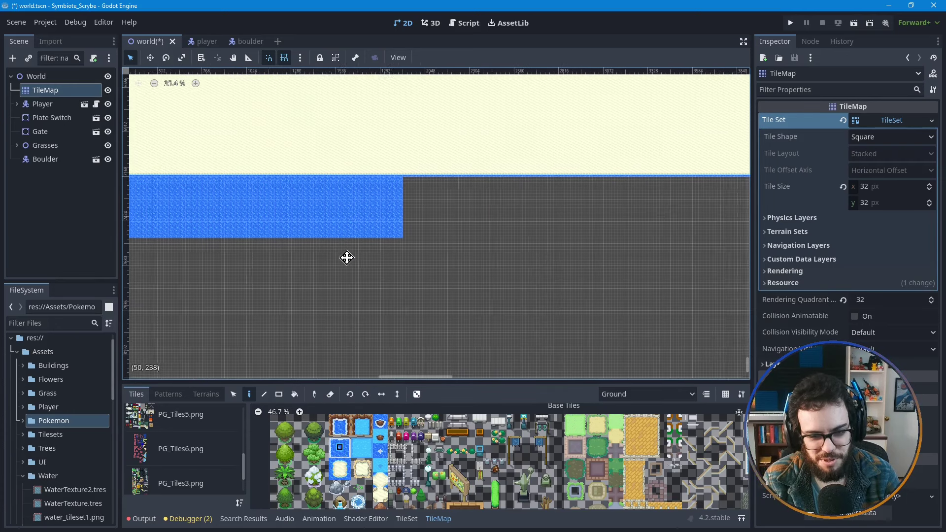
left_click_drag(384, 238, 611, 187, "ctrl+shift")
- Extend the water from column 100 to below the small coastal inlet, then fill the empty inlet with water
mouse_move(621, 258)
middle_mouse_down()
mouse_move(488, 258)
mouse_move(437, 251)
mouse_move(424, 238)
middle_mouse_up()
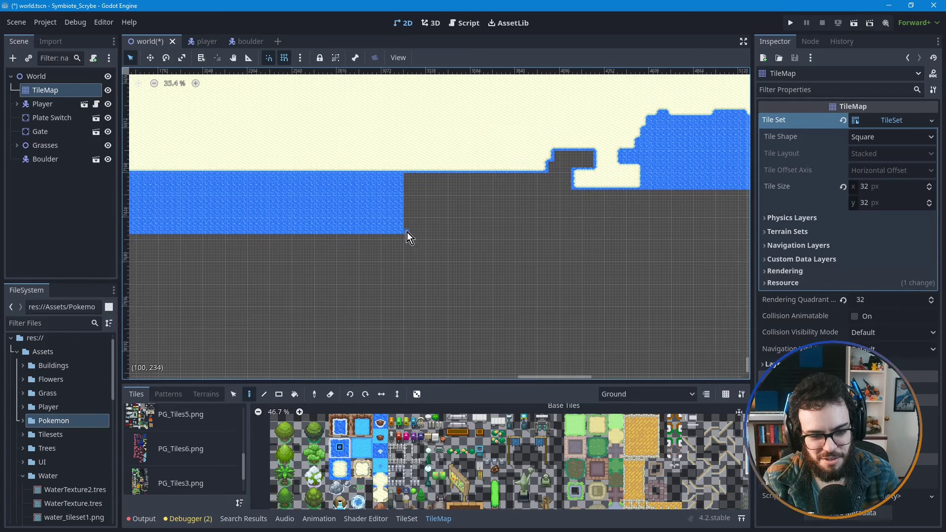
left_click_drag(407, 232, 568, 177, "ctrl+shift")
scroll(579, 161, "up", 2)
scroll(569, 172, "up", 4)
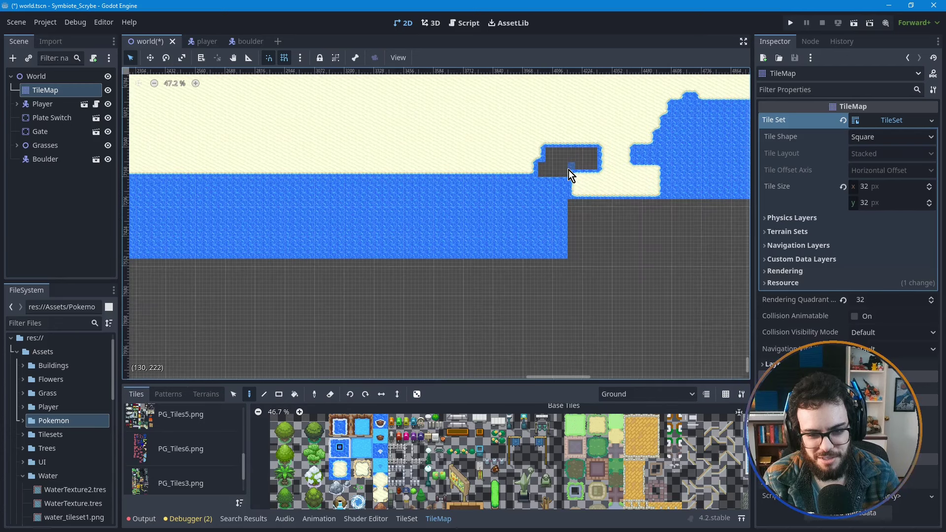
middle_click_drag(556, 173, 506, 190)
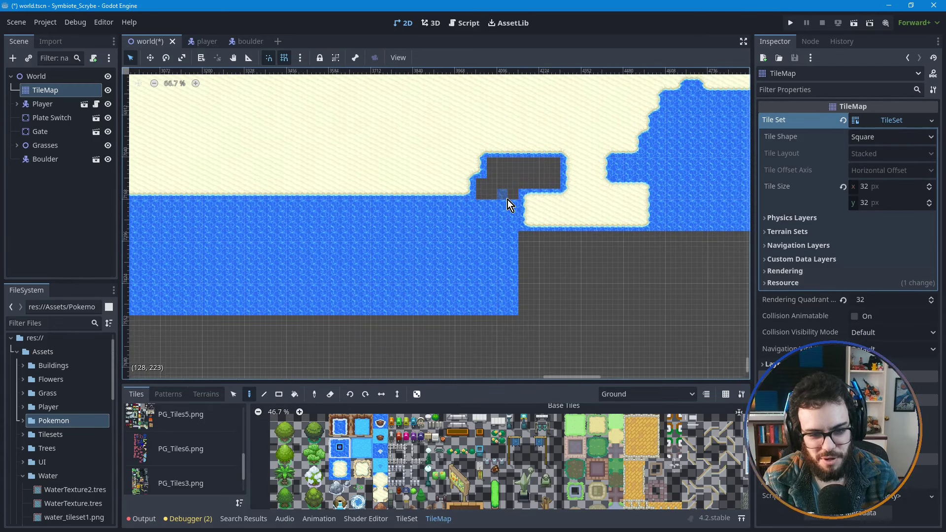
mouse_move(483, 188)
left_mouse_down("ctrl+shift")
mouse_move(557, 181)
mouse_move(493, 173)
left_mouse_up("ctrl+shift")
- Deepen the water below the sand spit and the sea east of it to row 234, with three blocks across to about column 213
middle_click_drag(545, 257, 392, 201)
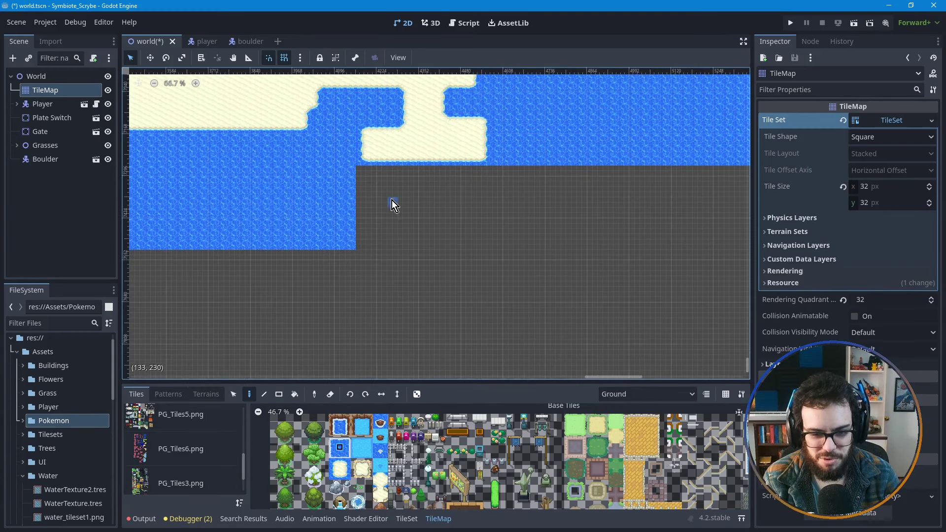
mouse_move(366, 169)
left_mouse_down("ctrl+shift")
mouse_move(498, 224)
mouse_move(520, 245)
left_mouse_up("ctrl+shift")
middle_click_drag(671, 224, 471, 228)
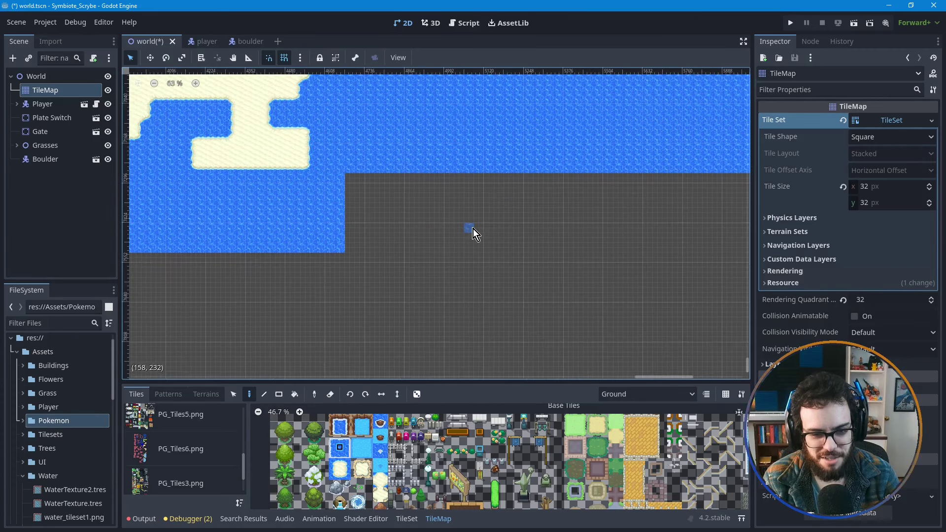
scroll(466, 229, "down", 1)
scroll(468, 229, "down", 2)
scroll(366, 203, "up", 1)
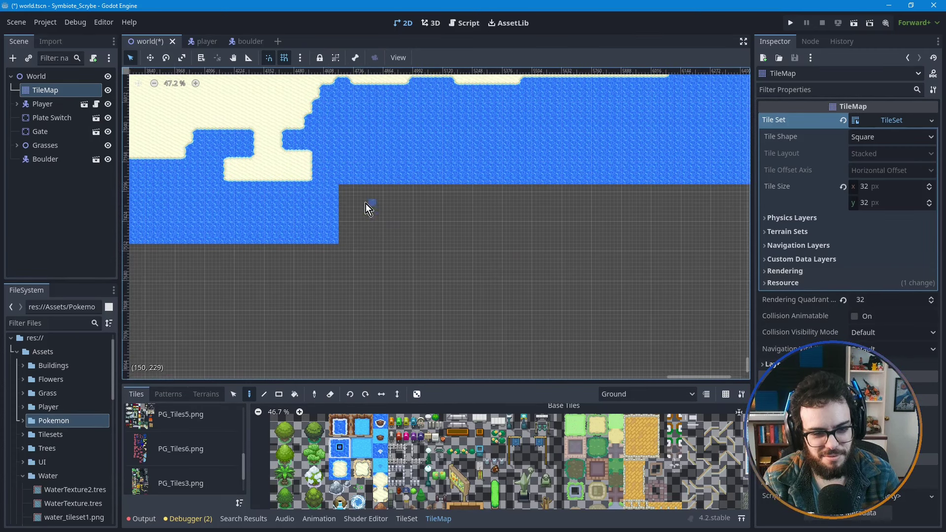
mouse_move(344, 188)
left_mouse_down("ctrl+shift")
mouse_move(496, 219)
mouse_move(614, 223)
mouse_move(642, 239)
left_mouse_up("ctrl+shift")
middle_click_drag(638, 265, 449, 265)
left_click_drag(409, 246, 605, 192, "ctrl+shift")
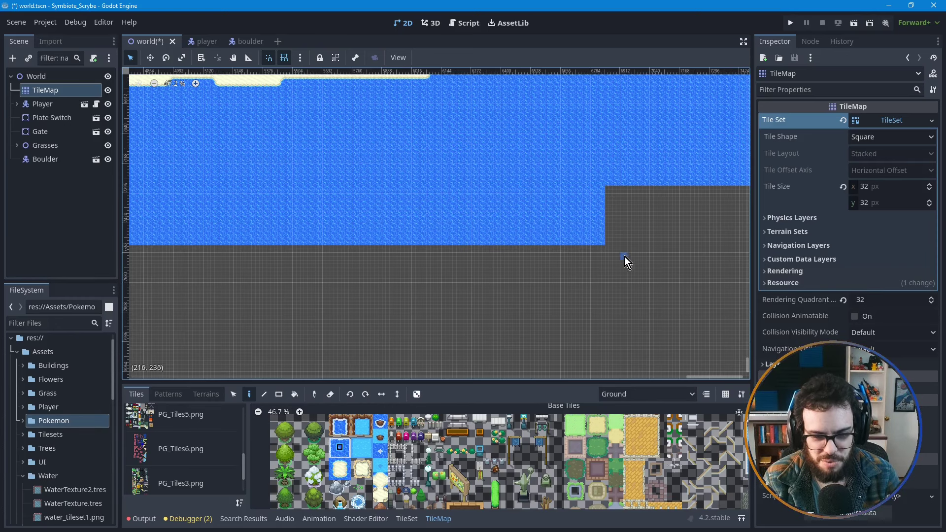
- Fill five more water blocks along the underside of the eastern sea down to row 234, from column 214 to about column 333
middle_click_drag(586, 258, 447, 267)
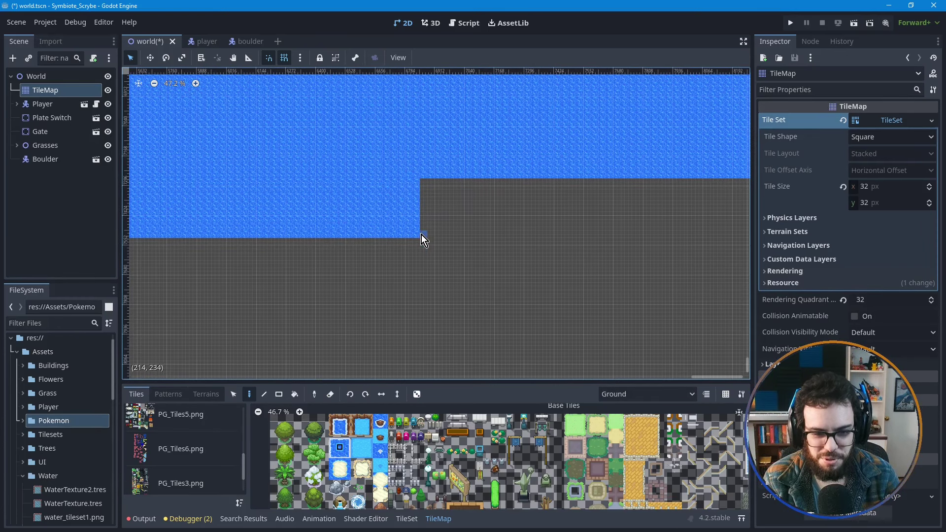
mouse_move(421, 236)
left_mouse_down("ctrl+shift")
mouse_move(555, 192)
mouse_move(560, 182)
left_mouse_up("ctrl+shift")
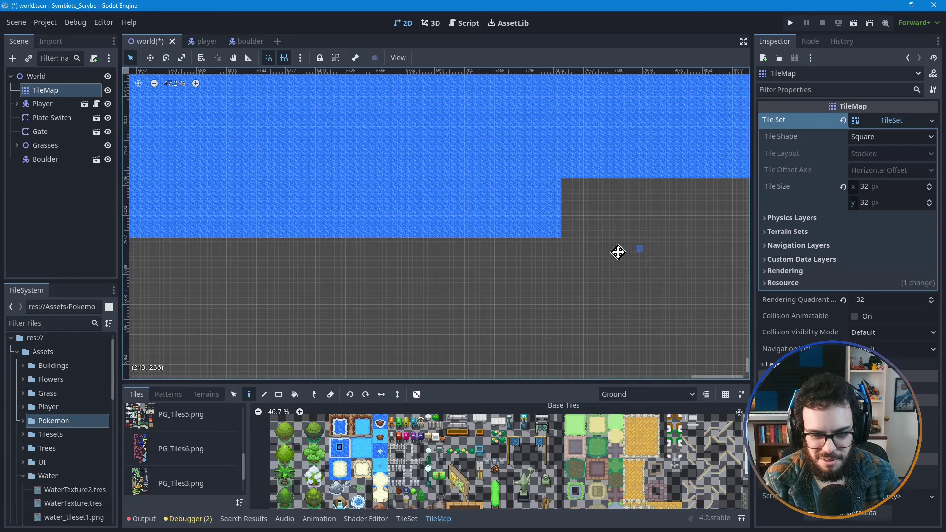
middle_click_drag(617, 252, 443, 251)
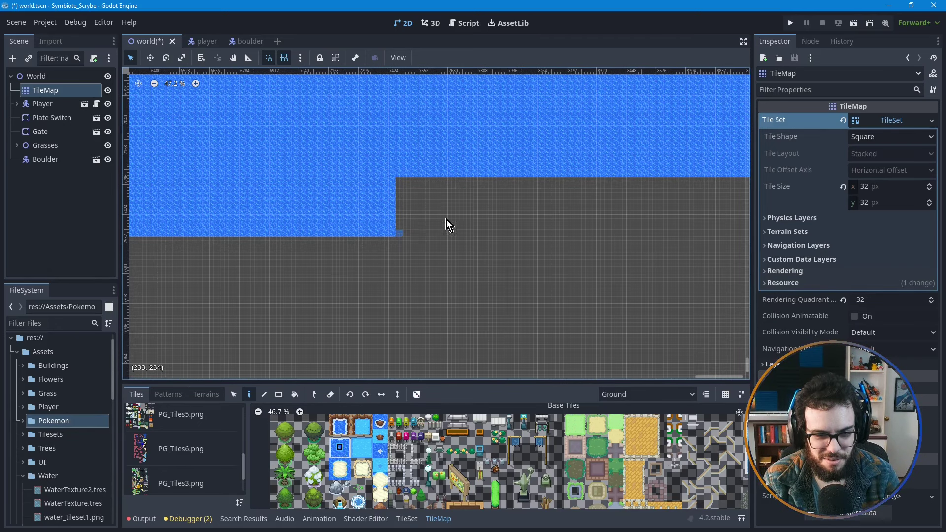
left_click_drag(400, 233, 543, 185, "ctrl+shift")
middle_click_drag(585, 259, 444, 259)
left_click_drag(434, 237, 596, 186, "ctrl+shift")
middle_click_drag(564, 268, 376, 262)
left_click_drag(433, 223, 635, 176, "ctrl+shift")
middle_click_drag(613, 274, 417, 261)
left_click_drag(441, 229, 641, 178, "ctrl+shift")
- Extend the deepened southeast water down to row 234 with two wide blocks, across to about column 464
middle_click_drag(577, 256, 305, 247)
scroll(324, 231, "down", 1)
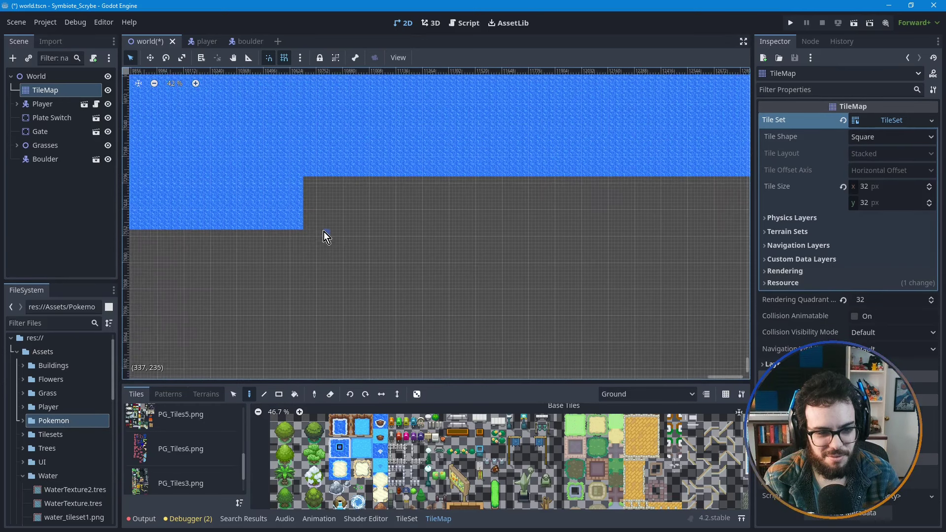
mouse_move(310, 225)
left_mouse_down("shift")
mouse_move(499, 182)
mouse_move(318, 225)
mouse_move(463, 187)
mouse_move(729, 179)
left_mouse_up("shift")
middle_click_drag(475, 270, 181, 267)
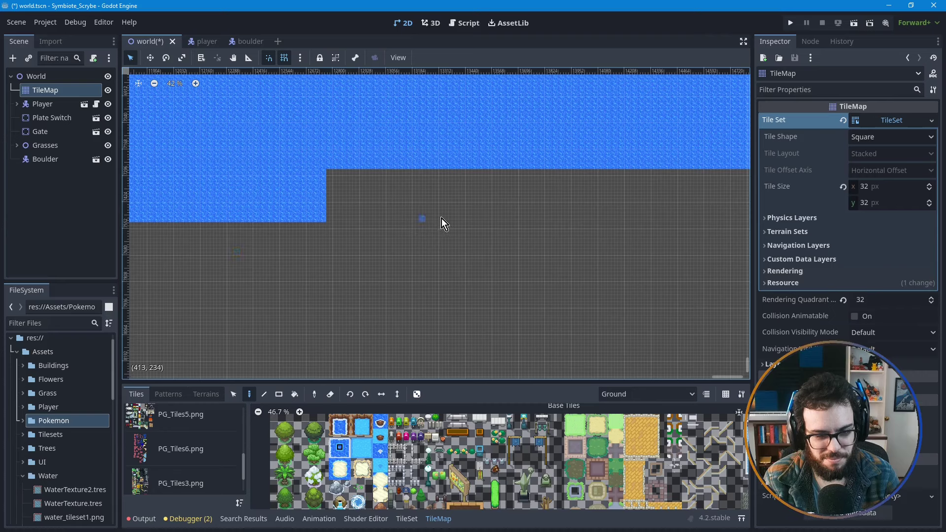
scroll(441, 224, "down", 1)
middle_click_drag(454, 220, 389, 226)
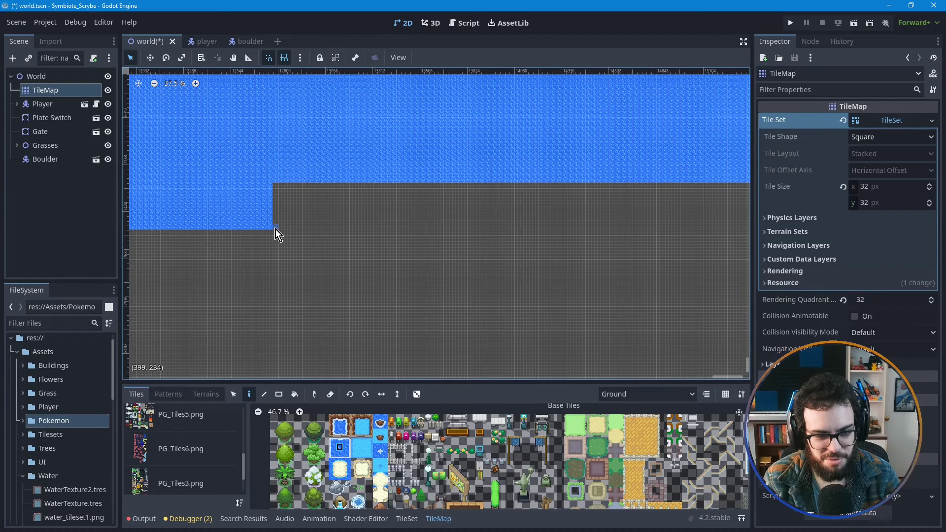
mouse_move(275, 231)
left_mouse_down()
mouse_move(524, 213)
mouse_move(661, 191)
left_mouse_up()
- Add four wide water blocks ending at row 234, from column 465 east to about column 705
scroll(403, 264, "right", 5)
scroll(403, 233, "up", 1)
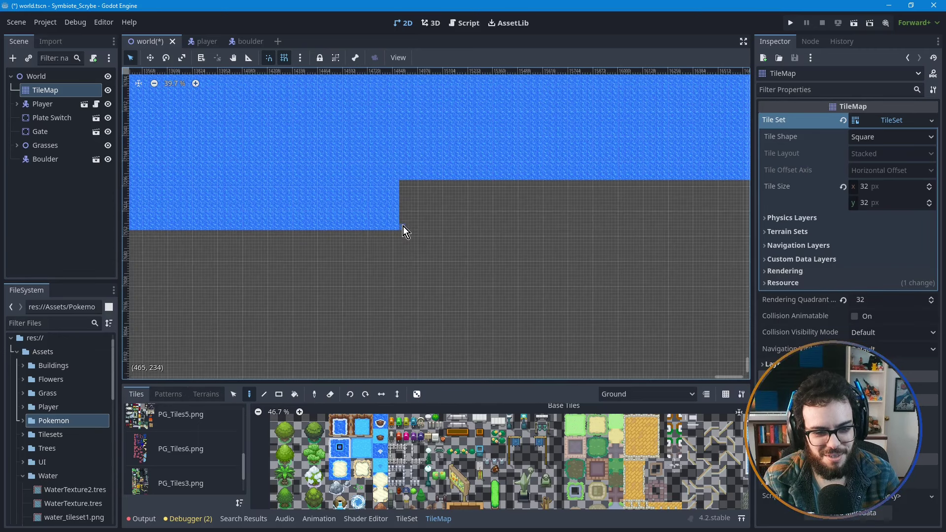
left_click_drag(403, 232, 724, 194)
scroll(536, 268, "right", 6)
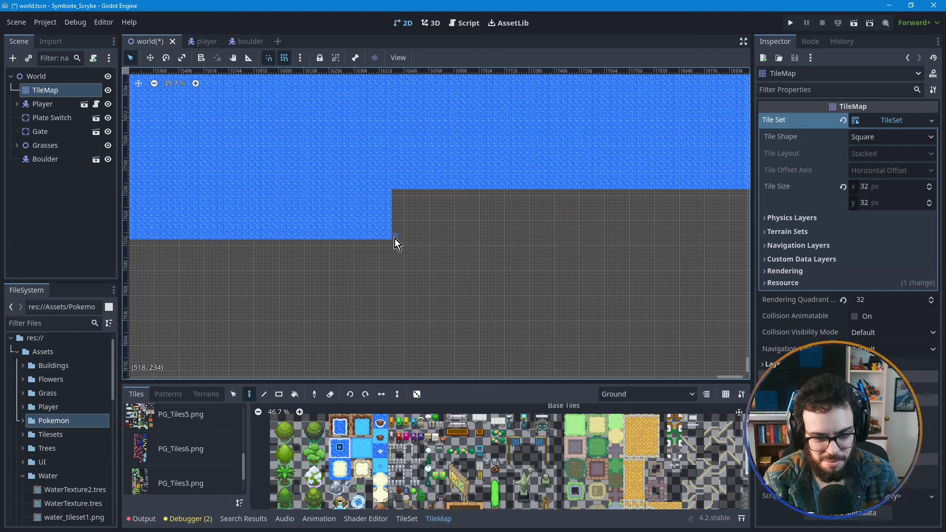
left_click_drag(395, 239, 729, 195, "ctrl+shift")
middle_click_drag(518, 267, 279, 271)
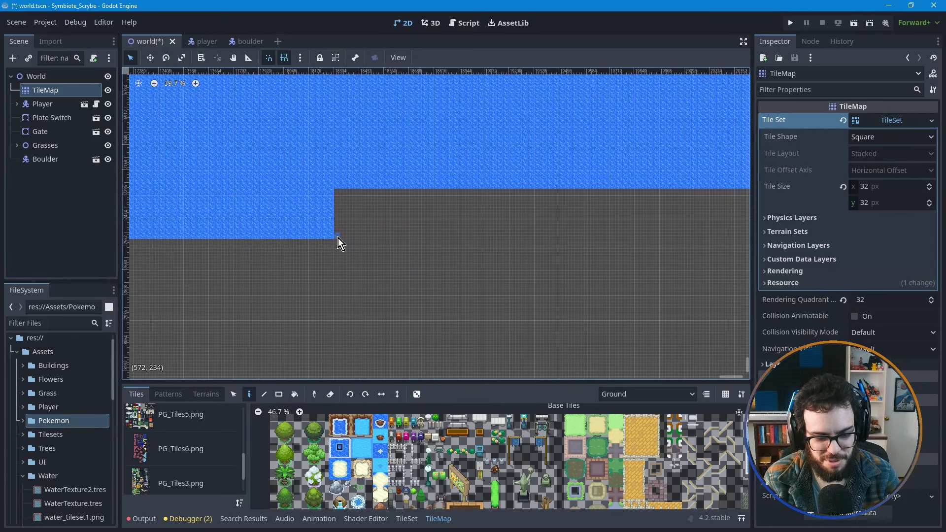
mouse_move(339, 238)
left_mouse_down("ctrl+shift")
mouse_move(545, 205)
mouse_move(741, 198)
left_mouse_up("ctrl+shift")
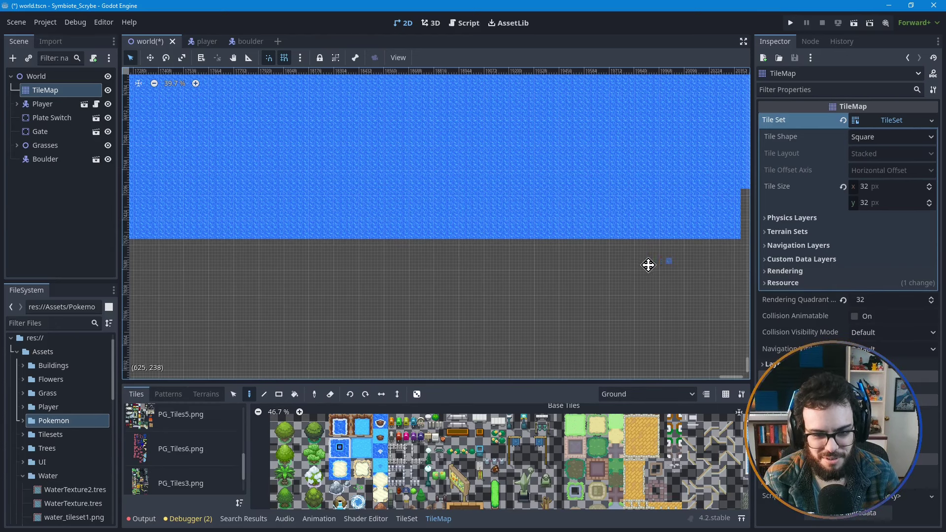
middle_click_drag(530, 259, 231, 256)
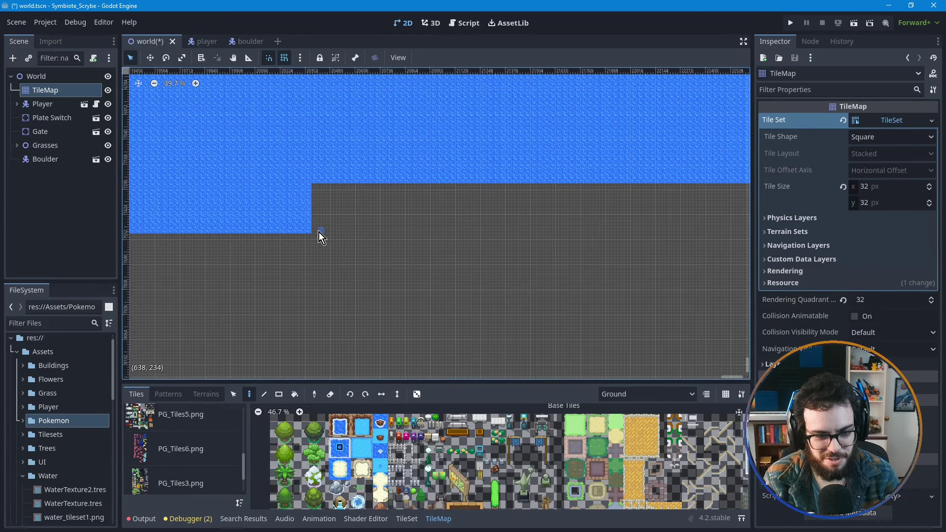
mouse_move(315, 238)
left_mouse_down("ctrl+shift")
mouse_move(485, 206)
mouse_move(741, 194)
left_mouse_up("ctrl+shift")
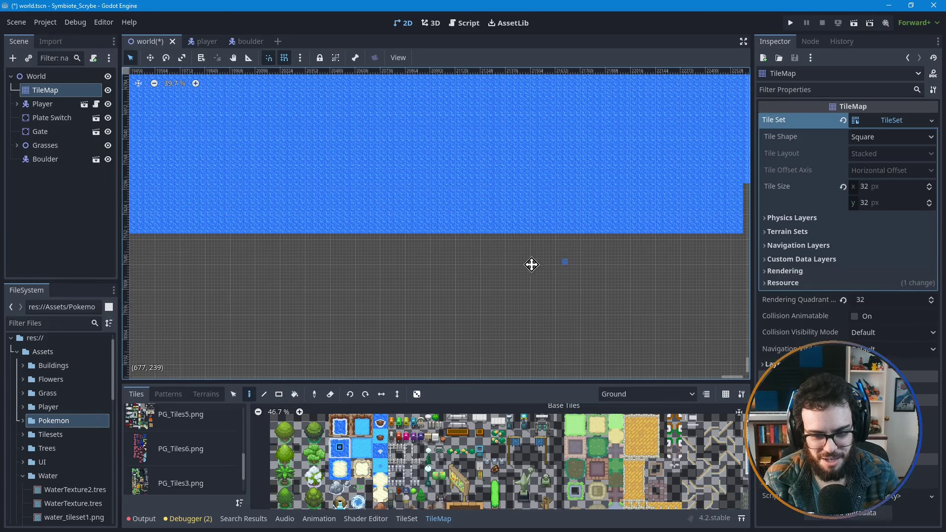
- Fill the last two water blocks down to row 234, from column 706 to the sea's outer east edge at the southeast corner
middle_click_drag(531, 264, 240, 264)
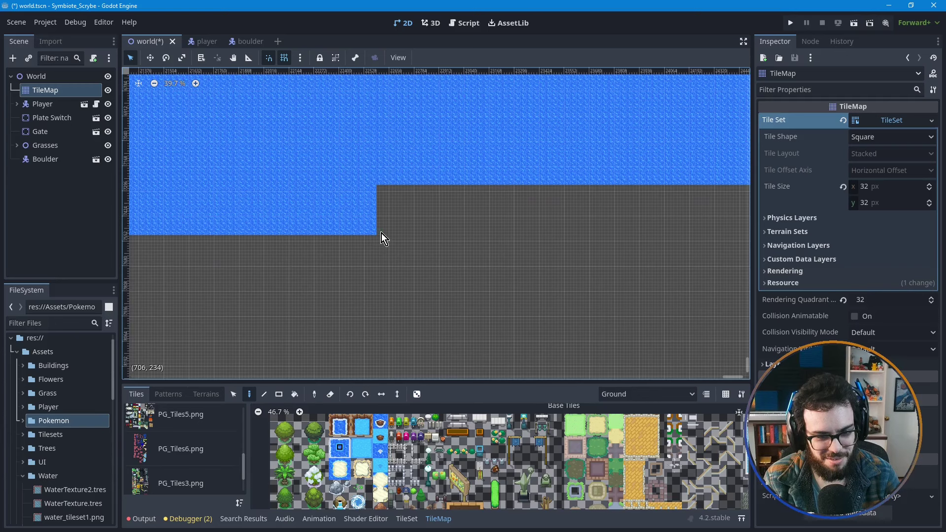
left_click_drag(381, 235, 744, 193, "ctrl+shift")
middle_click_drag(585, 271, 234, 261)
left_click_drag(281, 237, 403, 194, "ctrl+shift")
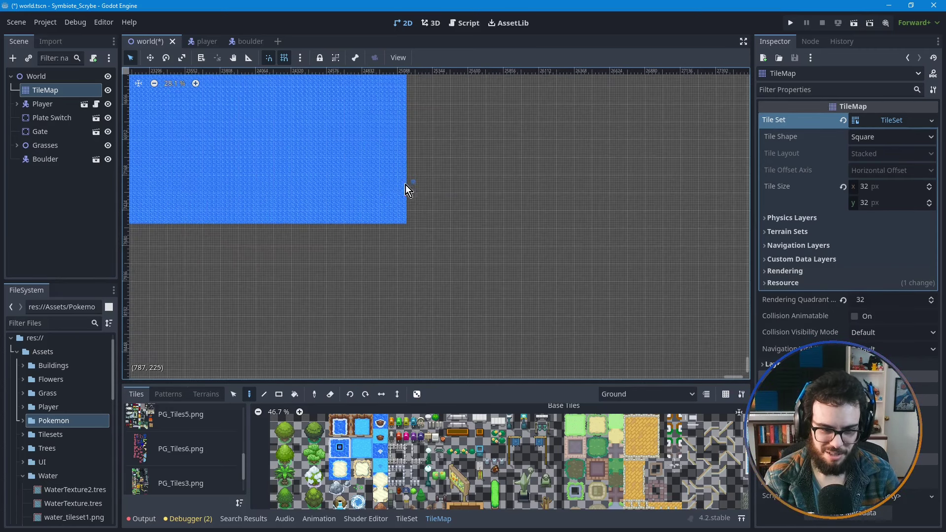
- Inspect the water band along the east coast, from the southeast corner north to the brown cliff terrain
scroll(317, 173, "down", 5)
middle_click_drag(296, 184, 360, 292)
scroll(359, 292, "up", 10)
scroll(360, 292, "left", 3)
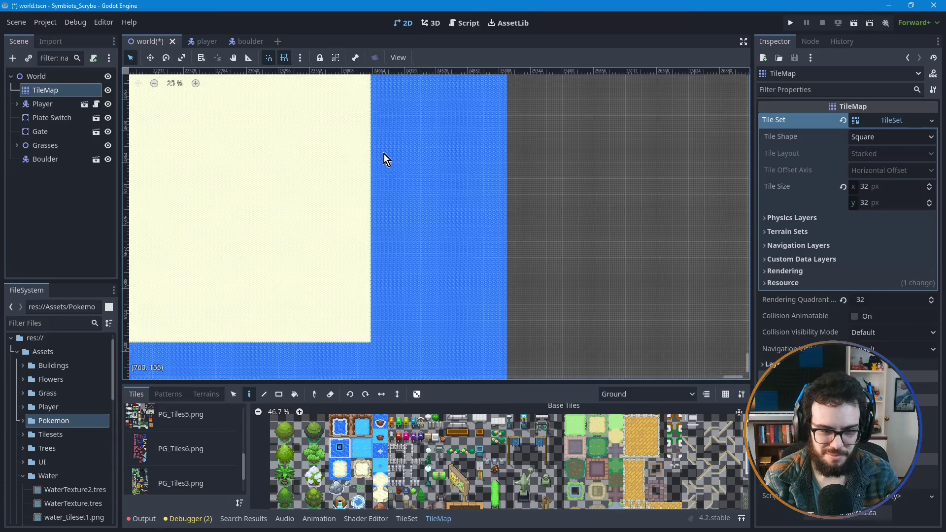
scroll(364, 316, "up", 10)
scroll(370, 256, "right", 1)
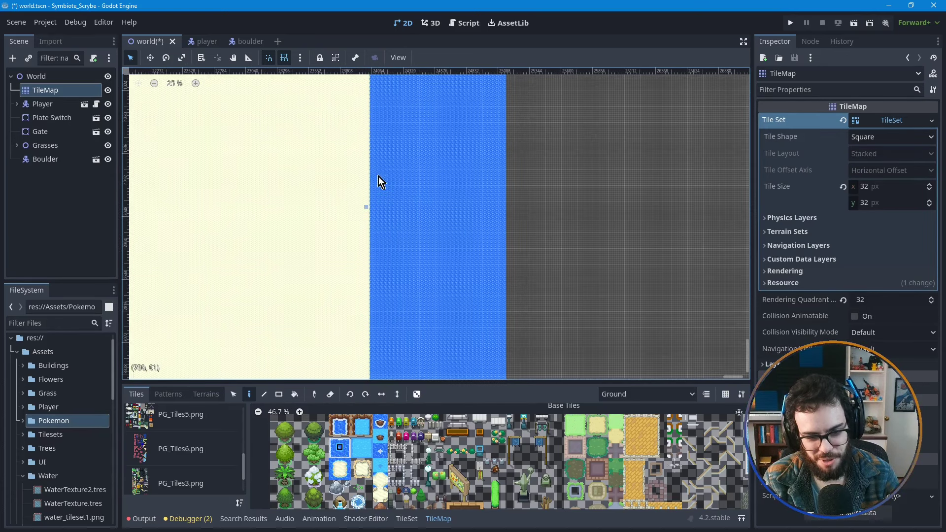
scroll(427, 298, "up", 11)
scroll(365, 285, "left", 2)
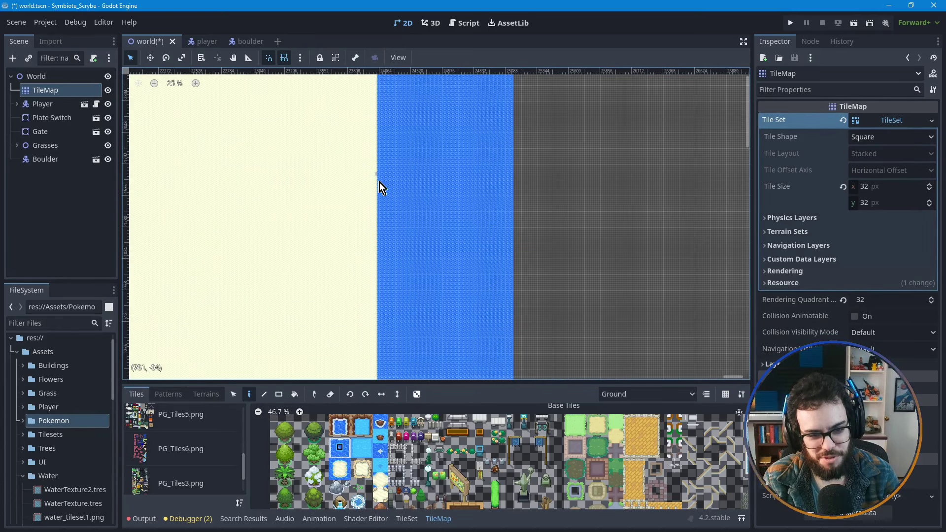
scroll(417, 299, "up", 11)
scroll(419, 296, "left", 1)
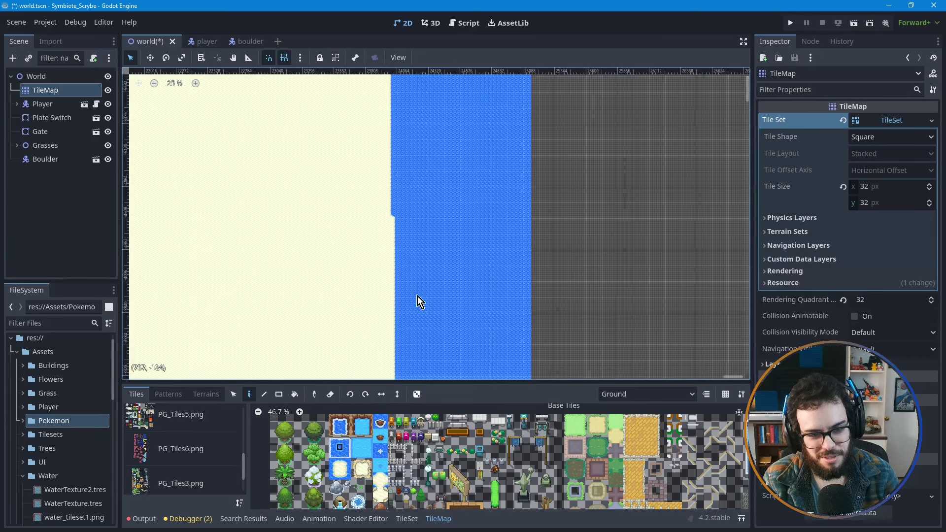
scroll(417, 298, "right", 1)
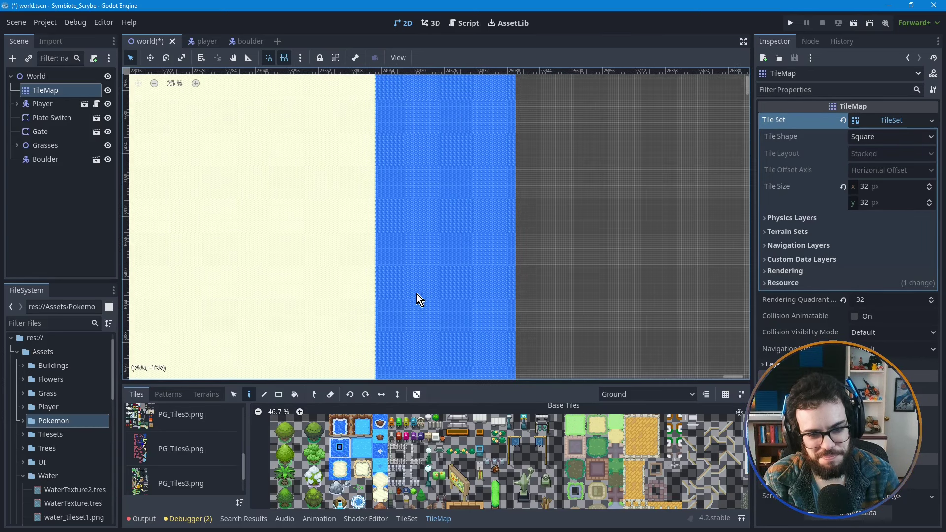
scroll(408, 218, "up", 4)
scroll(433, 225, "left", 1)
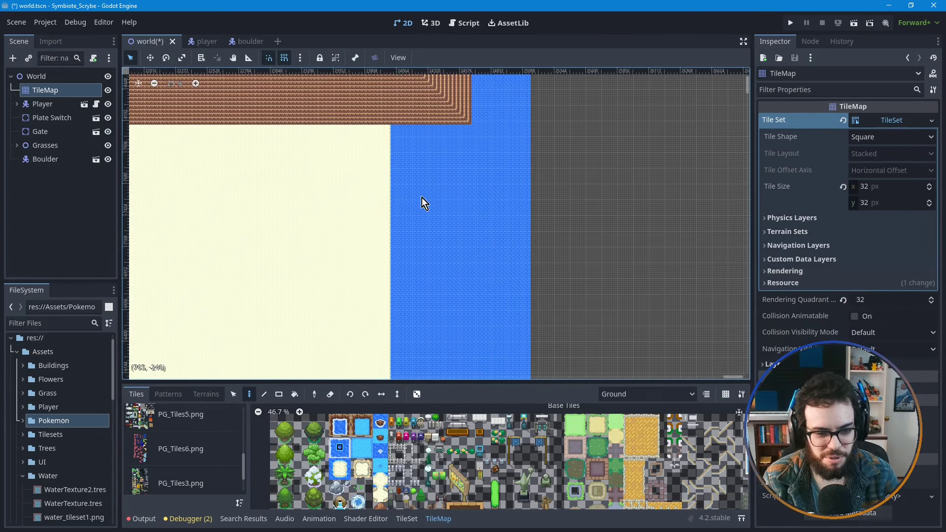
- Switch to terrain painting on the Ground layer with the Sand+Water terrain from Terrain Set 0
left_click(375, 256)
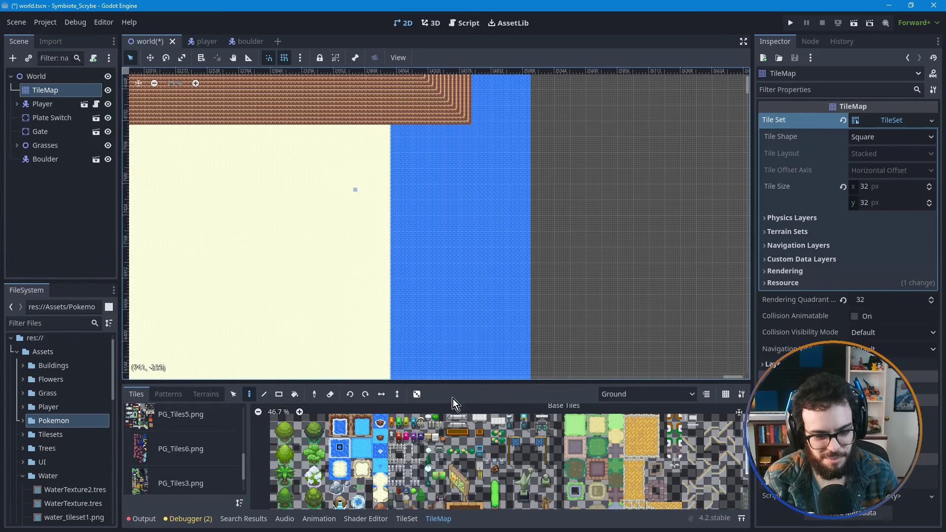
left_click(206, 395)
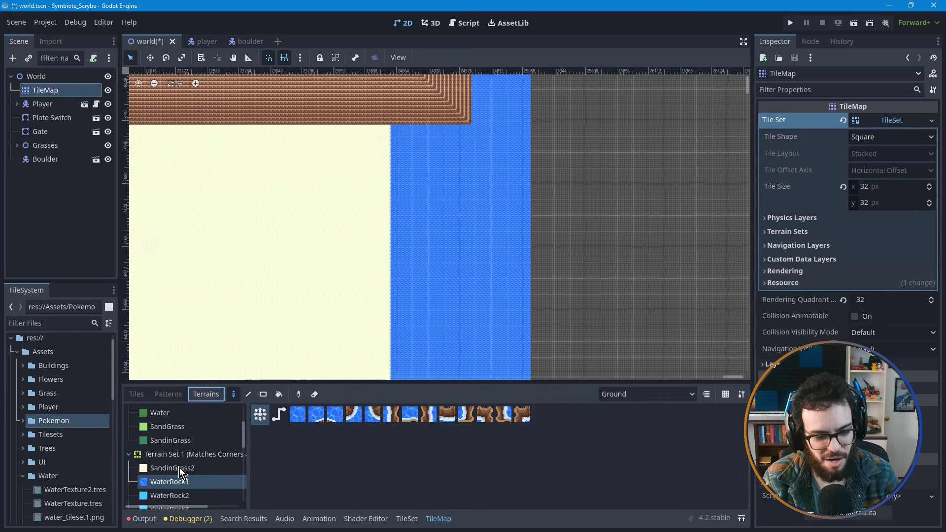
scroll(182, 466, "up", 2)
scroll(180, 463, "up", 2)
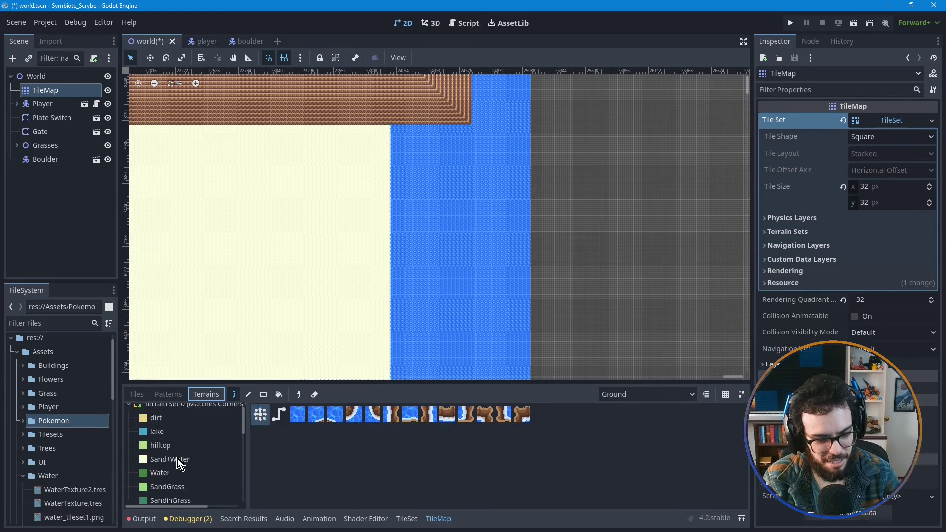
left_click(178, 461)
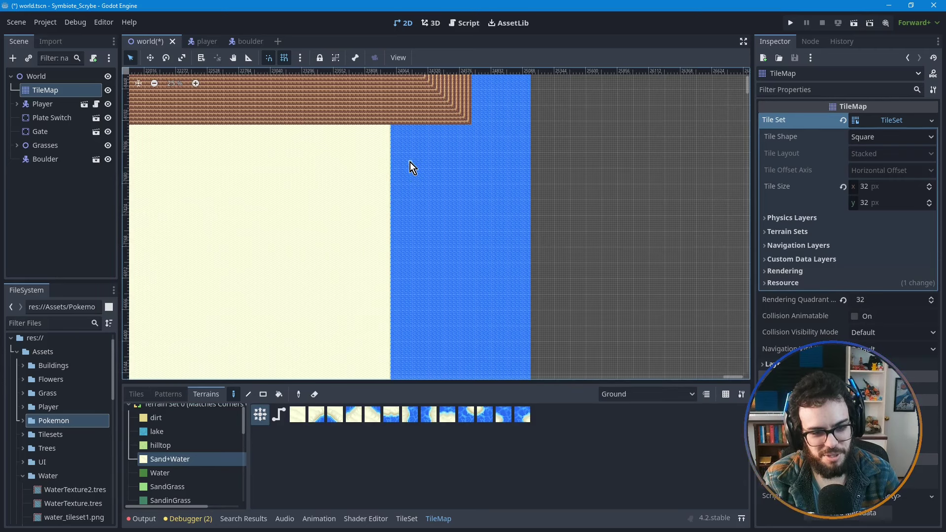
scroll(410, 167, "up", 4)
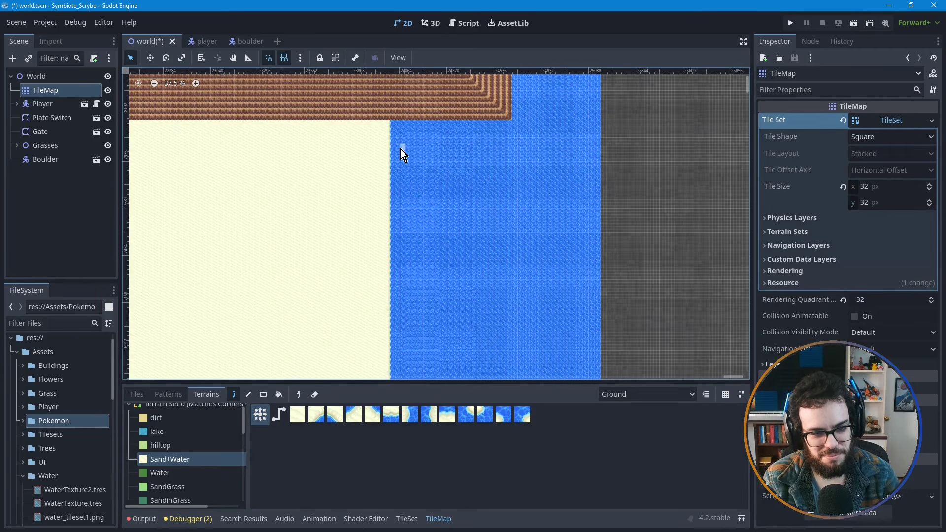
scroll(403, 155, "up", 2)
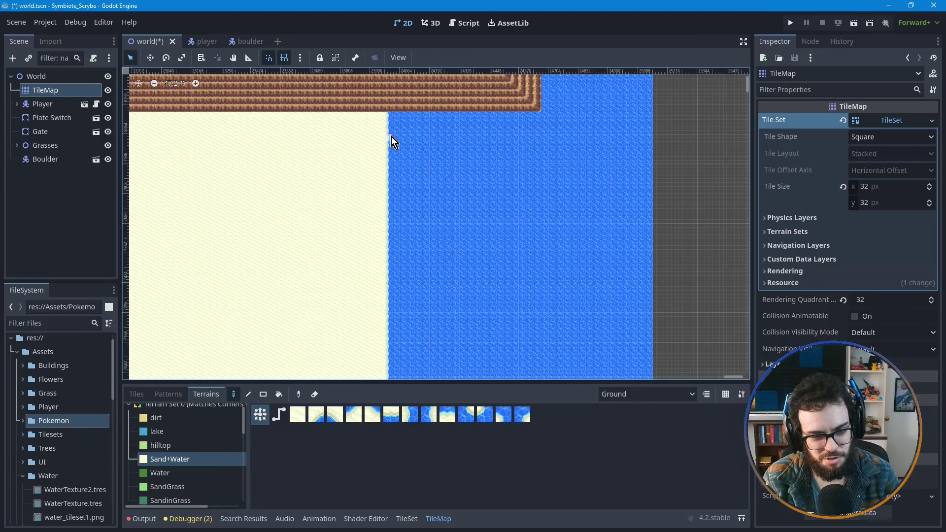
mouse_move(393, 142)
left_mouse_down()
mouse_move(400, 214)
mouse_move(403, 156)
left_mouse_up()
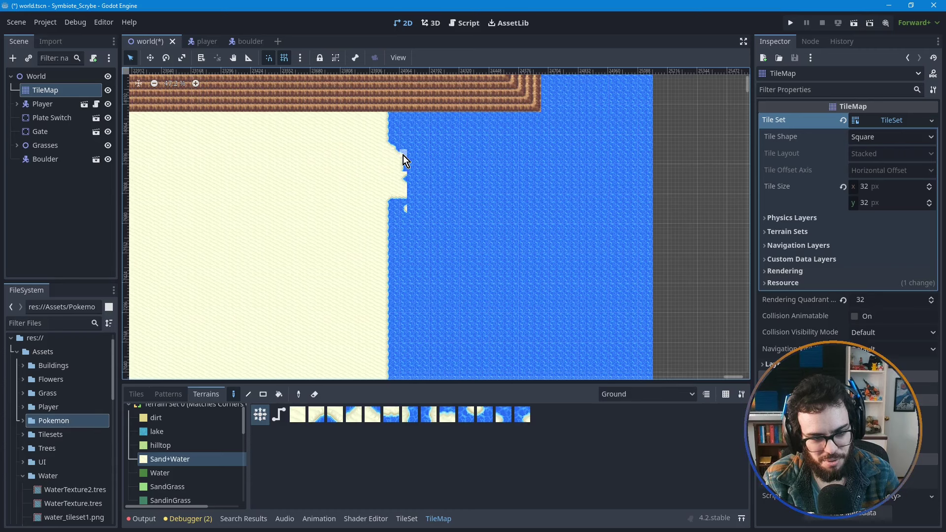
scroll(403, 160, "up", 3)
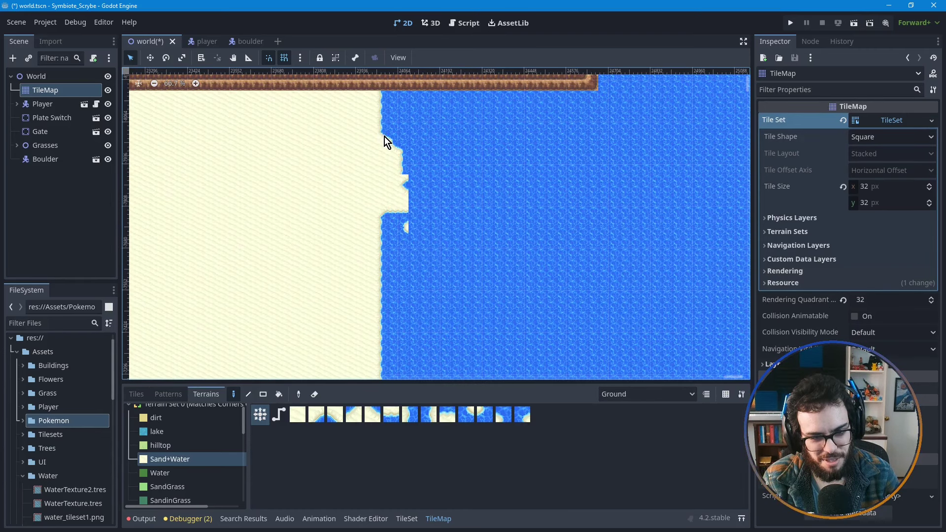
left_click_drag(386, 142, 419, 236, "ctrl+shift")
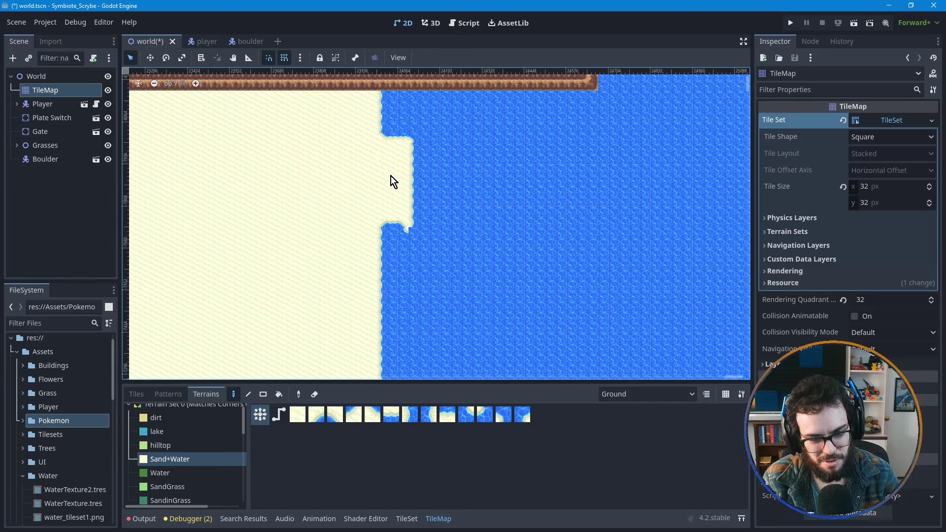
key("ctrl+z")
key("ctrl+z")
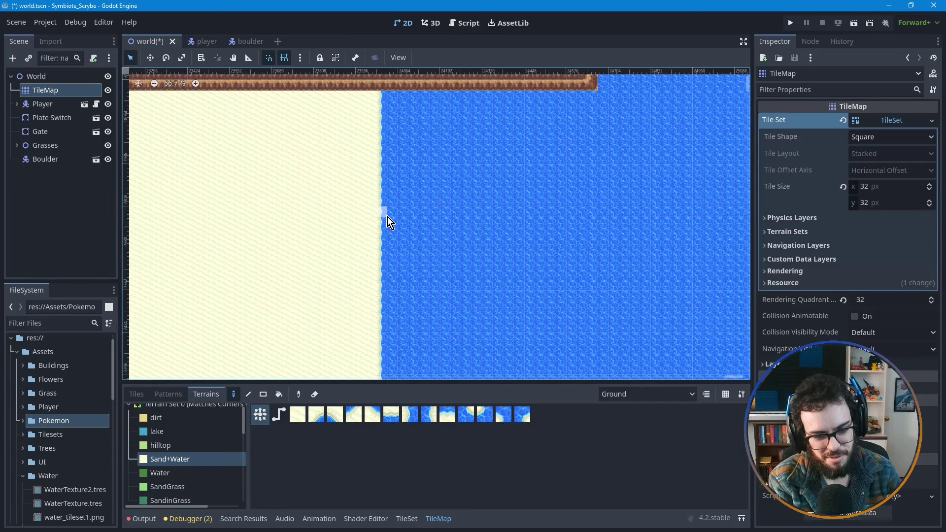
key("ctrl+shift+z")
key("ctrl+z")
key("ctrl+z")
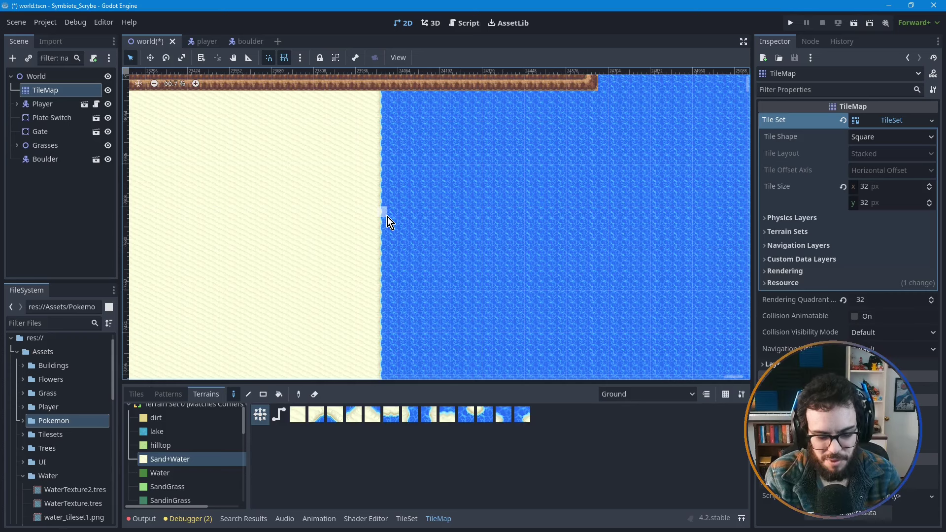
- Paint a rectangular sand bump onto the straight east shoreline south of the brown cliff, with a narrower sand ledge beneath it
middle_click_drag(375, 239, 369, 158)
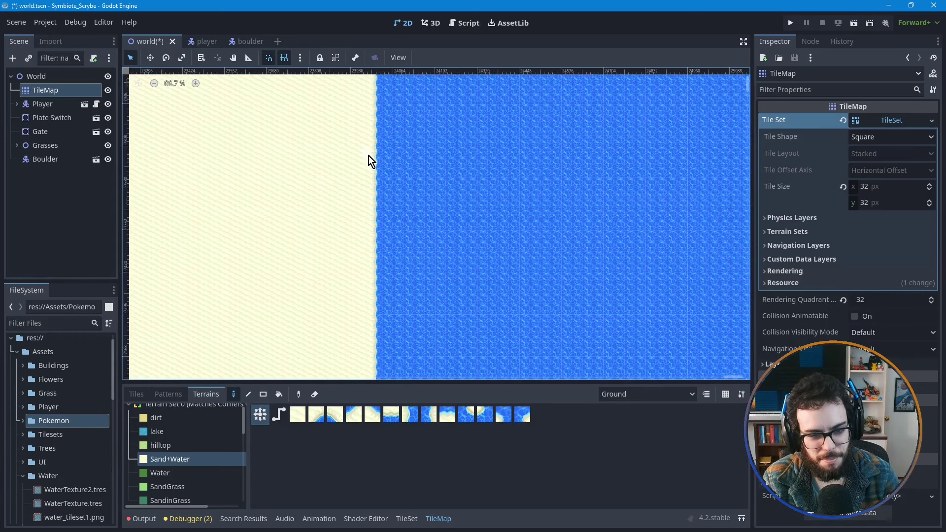
left_click_drag(398, 228, 420, 236)
scroll(413, 228, "down", 1)
scroll(413, 228, "down", 1)
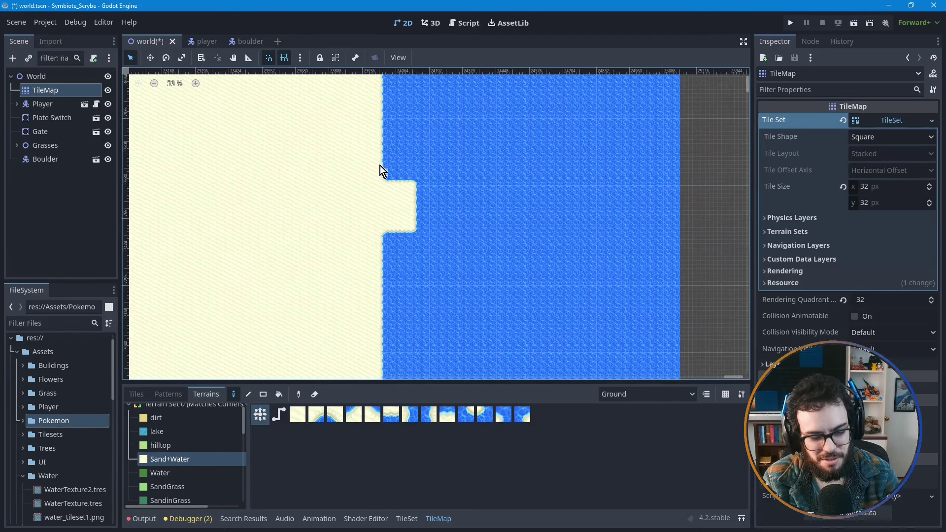
middle_click_drag(380, 169, 380, 249)
middle_click_drag(378, 213, 378, 162)
middle_click_drag(378, 249, 378, 186)
scroll(389, 186, "up", 2)
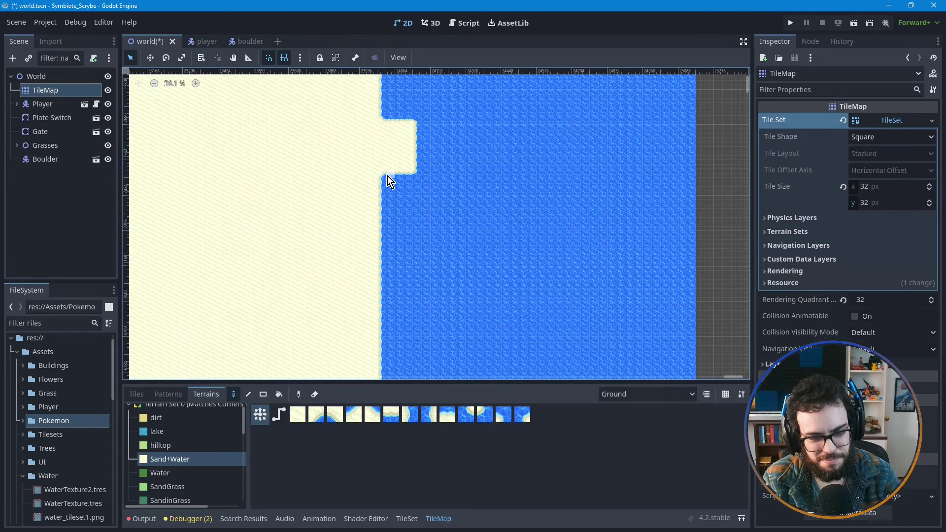
left_click(398, 201)
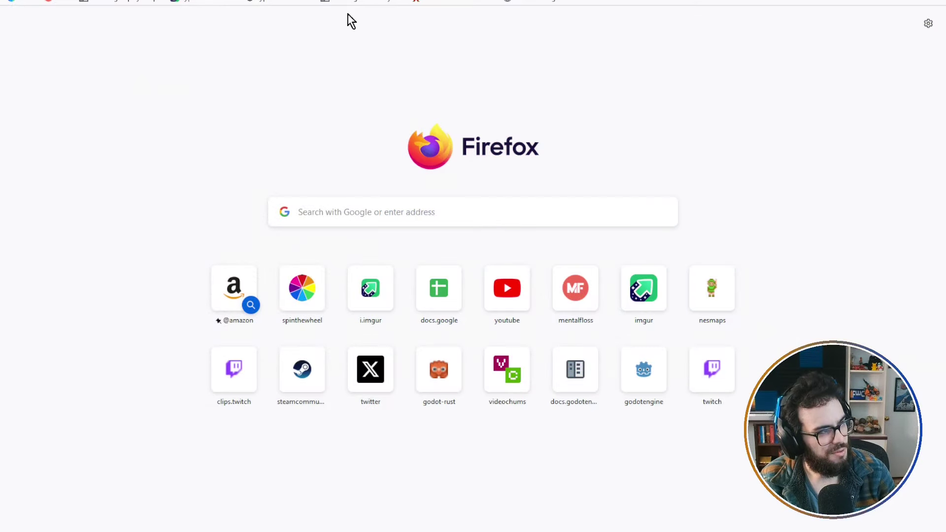
- Switch to Firefox and search the web for "worldbuilding coastlines"
key("ctrl+l")
type("worl")
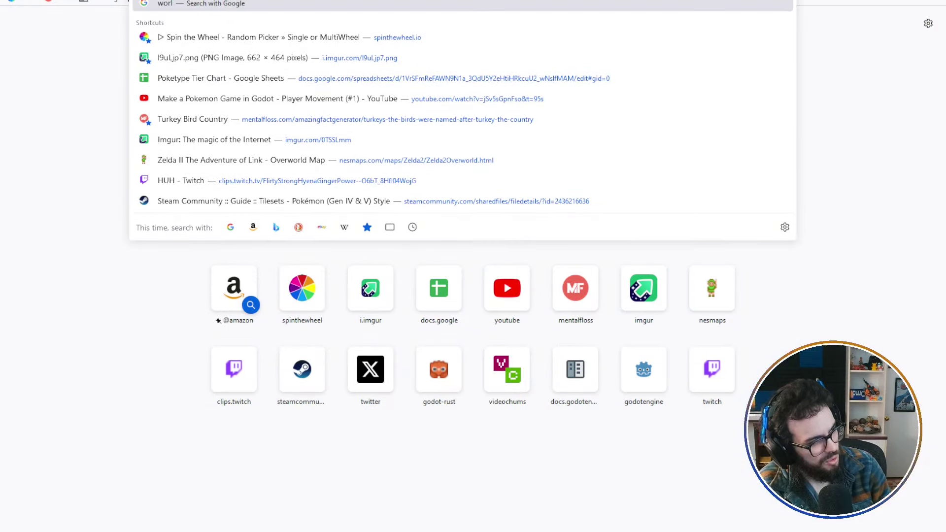
type("dbuilding coastlines")
key("Return")
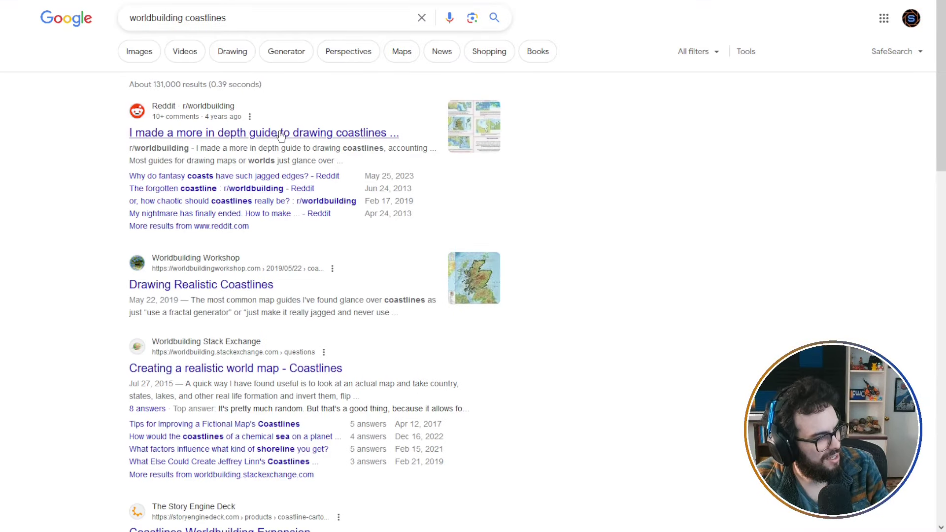
- Open the Reddit in-depth guide to drawing coastlines and study its enlarged map image and the comment about erosion
left_click(256, 133)
scroll(391, 217, "down", 3)
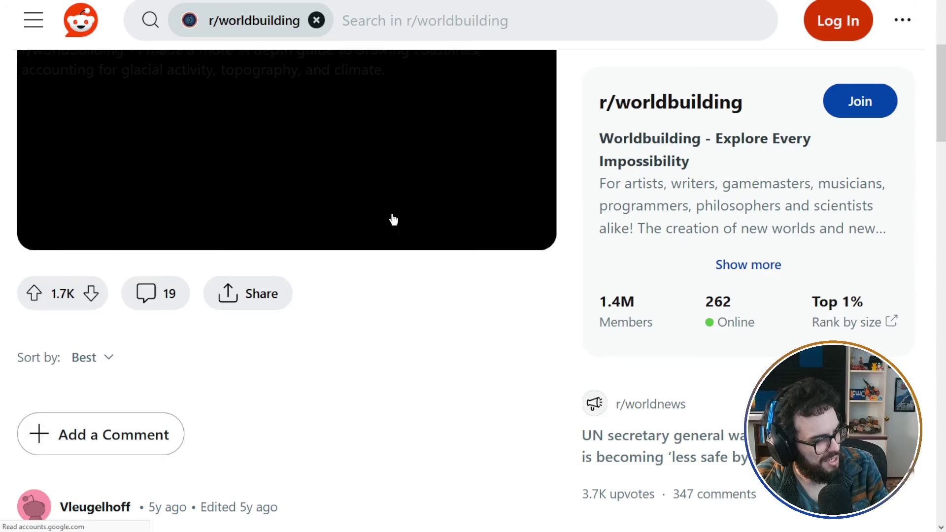
scroll(392, 215, "up", 3)
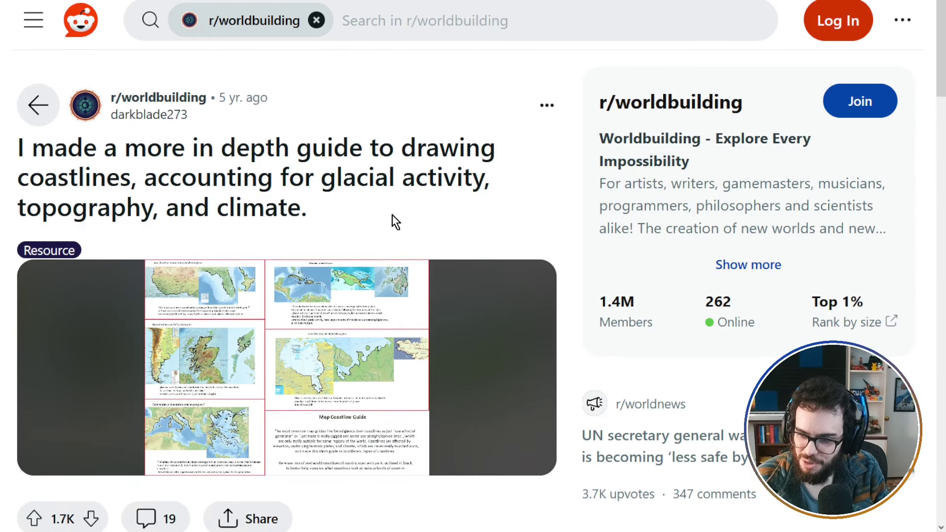
left_click(316, 345)
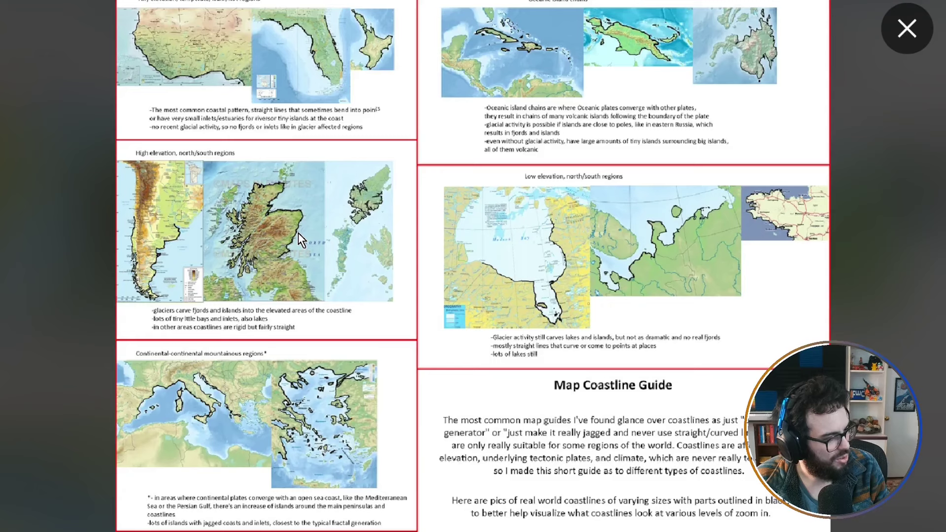
left_click(869, 70)
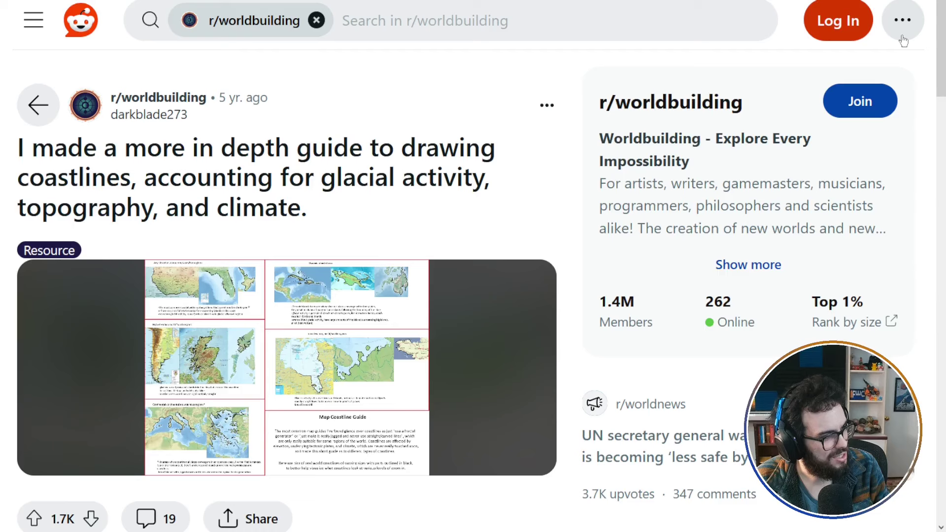
scroll(300, 190, "down", 8)
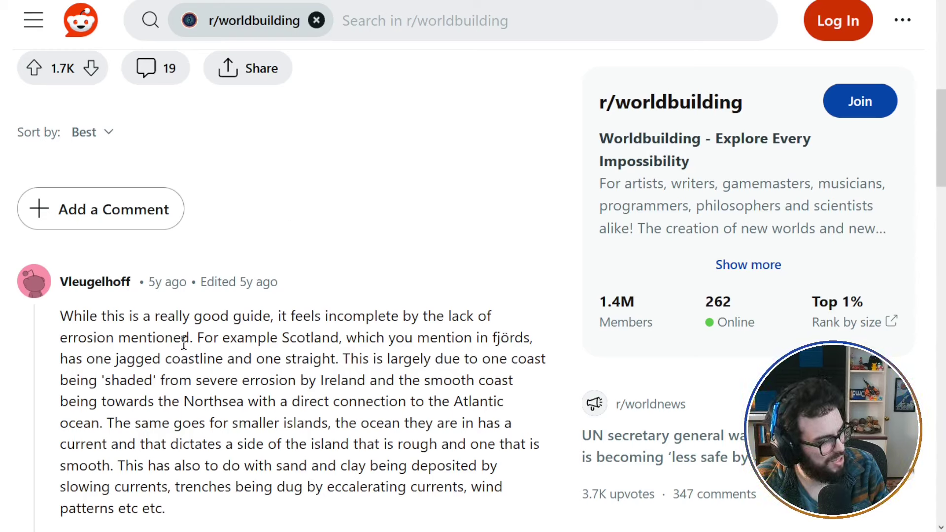
left_click_drag(193, 339, 59, 339)
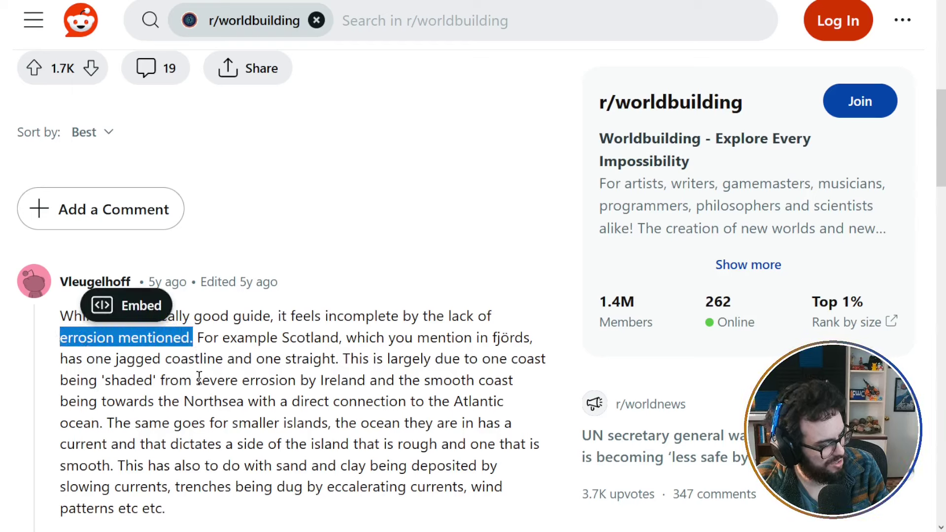
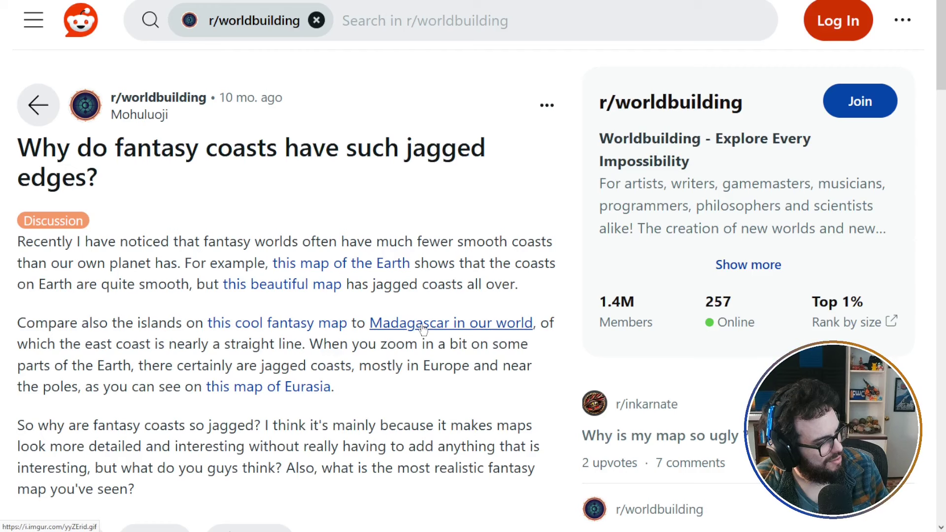
- Return from the jagged coasts discussion to the search results and briefly open the Stack Exchange page on realistic world map coastlines
key("alt+Left")
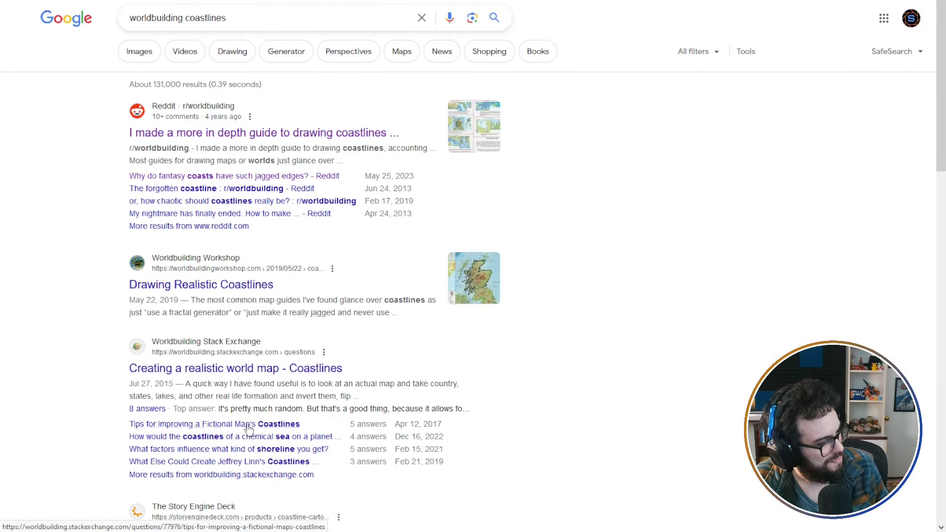
left_click(247, 374)
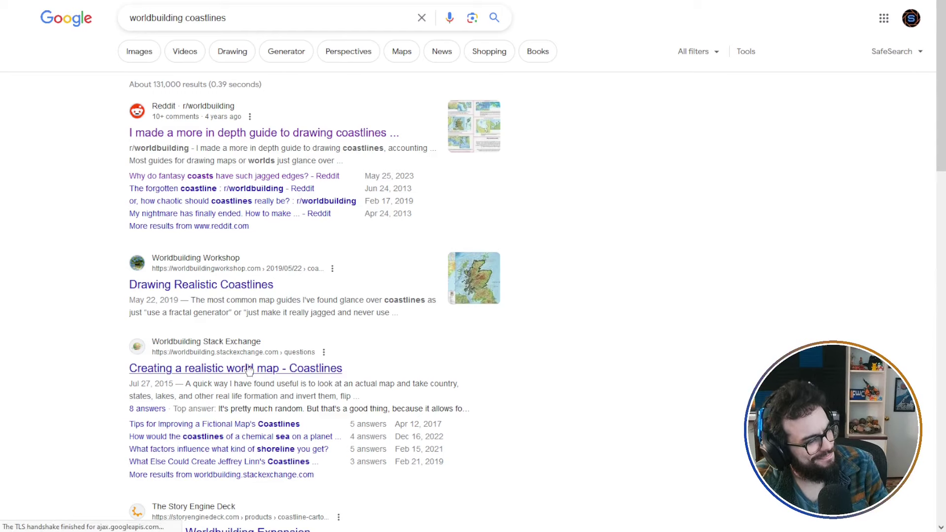
key("alt+Left")
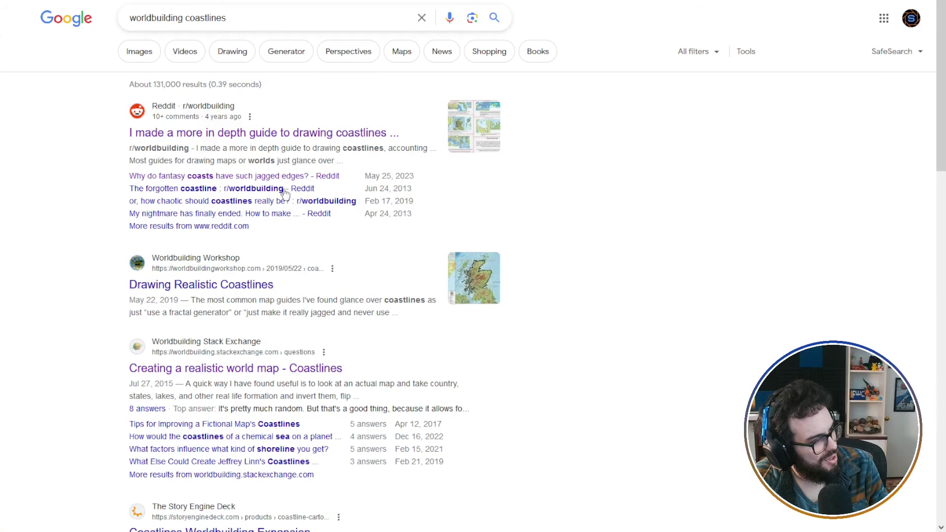
- Browse the image results for worldbuilding coastlines and open the three-stage coastline drawing from DeviantArt
left_click(138, 51)
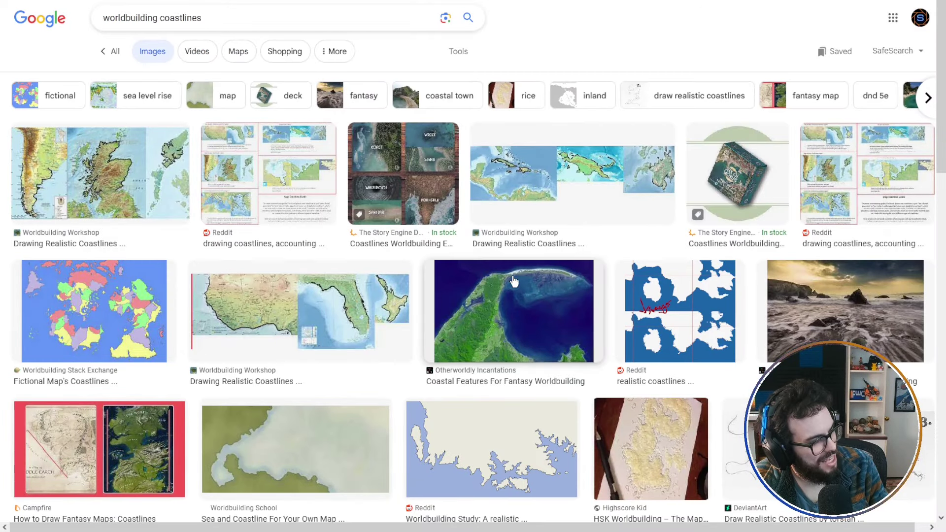
scroll(400, 304, "down", 2)
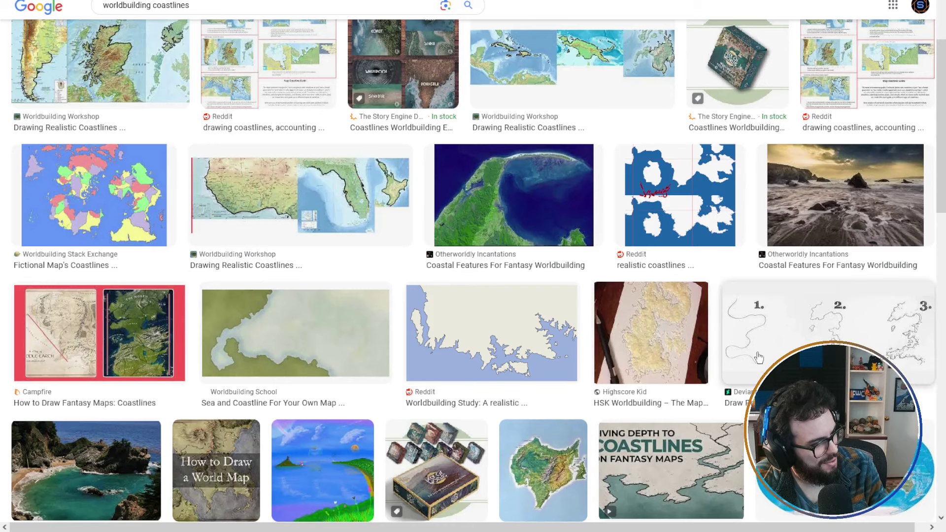
left_click(789, 325)
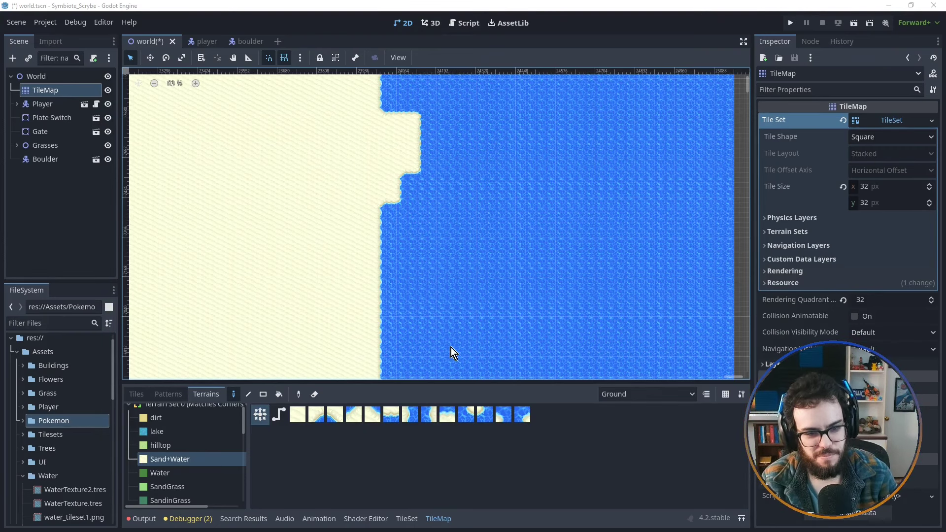
- Back in Godot, add a small sand ledge above the shoreline bump and extend the bump's middle east as a rectangular peninsula
scroll(414, 202, "down", 4)
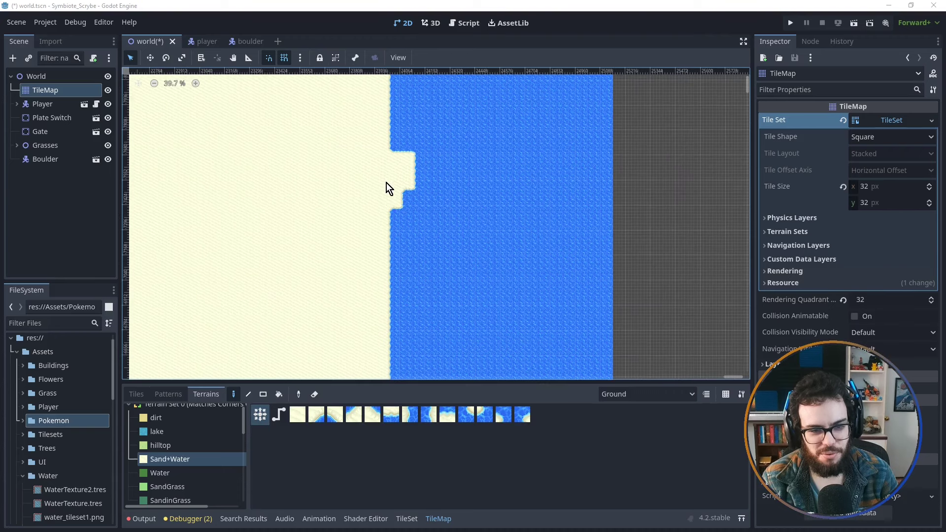
middle_click_drag(386, 182, 372, 235)
scroll(370, 227, "up", 3)
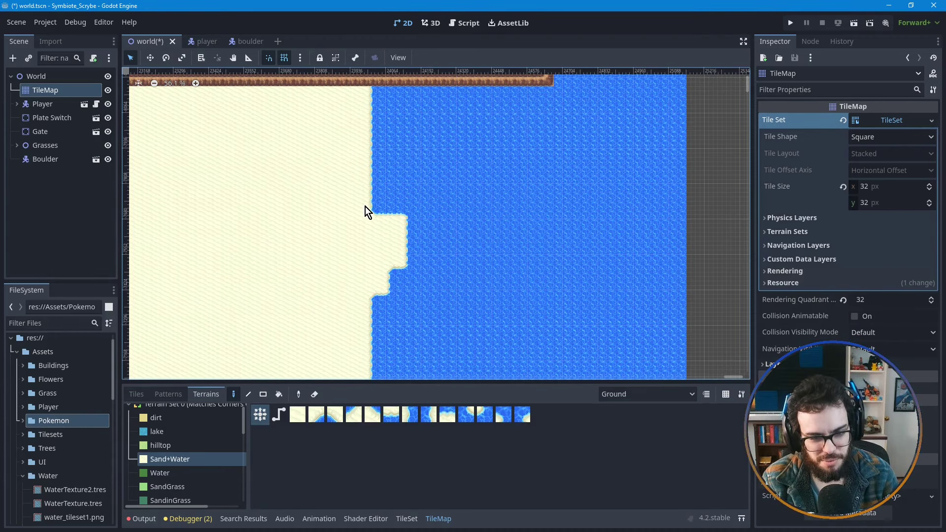
left_click(380, 217)
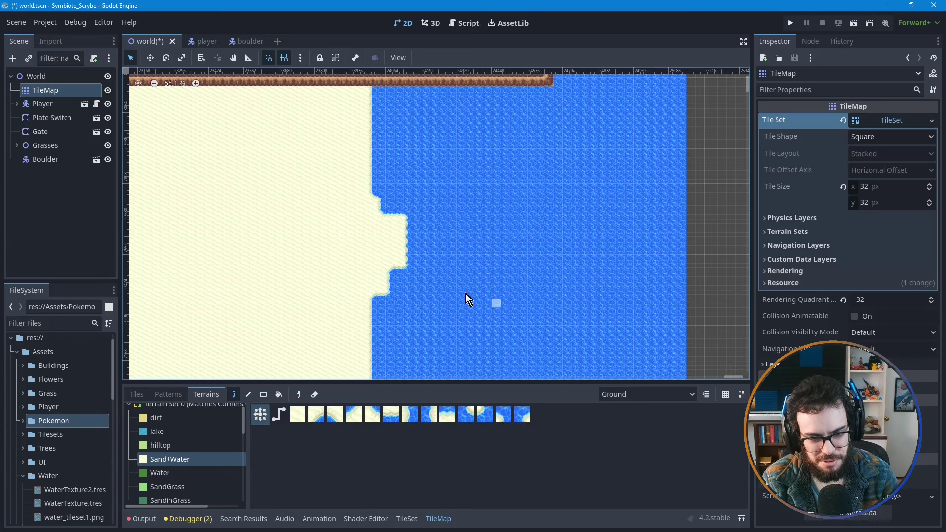
middle_click_drag(375, 256, 372, 222)
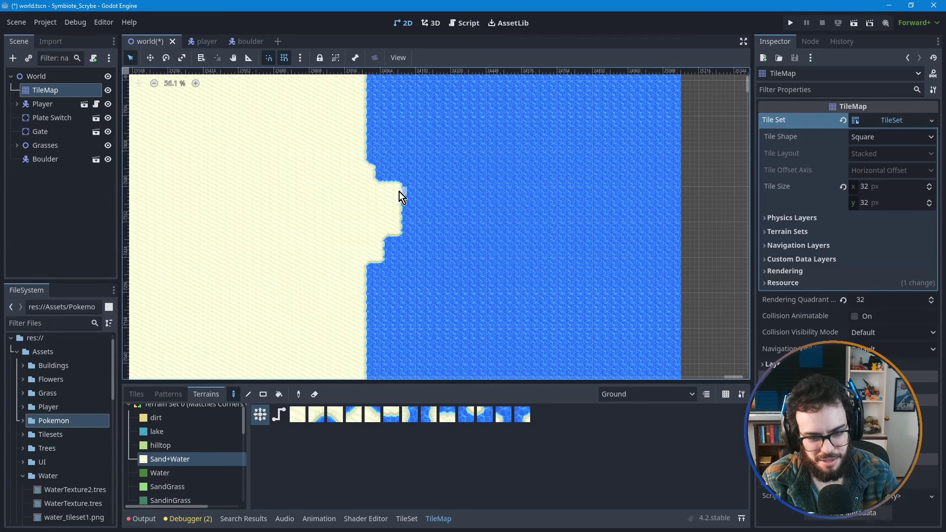
left_click_drag(388, 196, 475, 226)
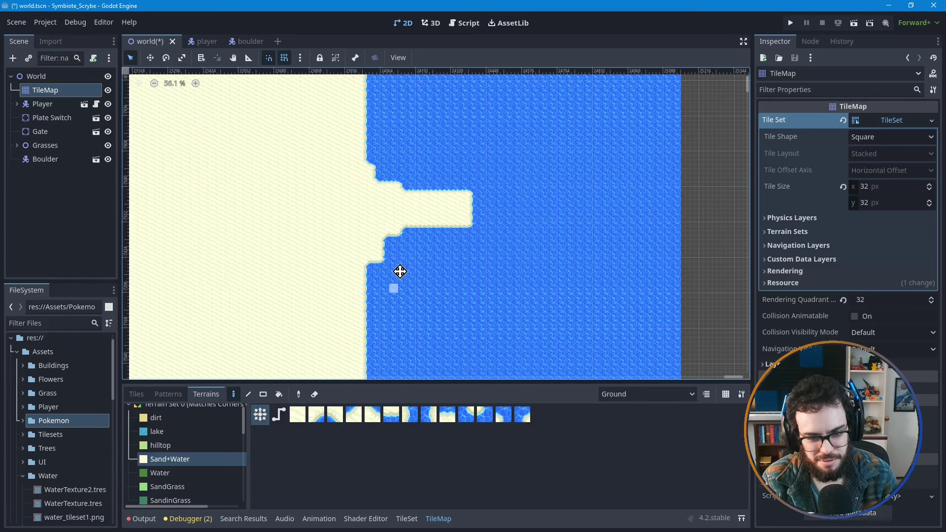
- Fill the corner beneath the rectangular peninsula with stepped sand blocks that descend toward the straight east shoreline
middle_click_drag(397, 271, 416, 226)
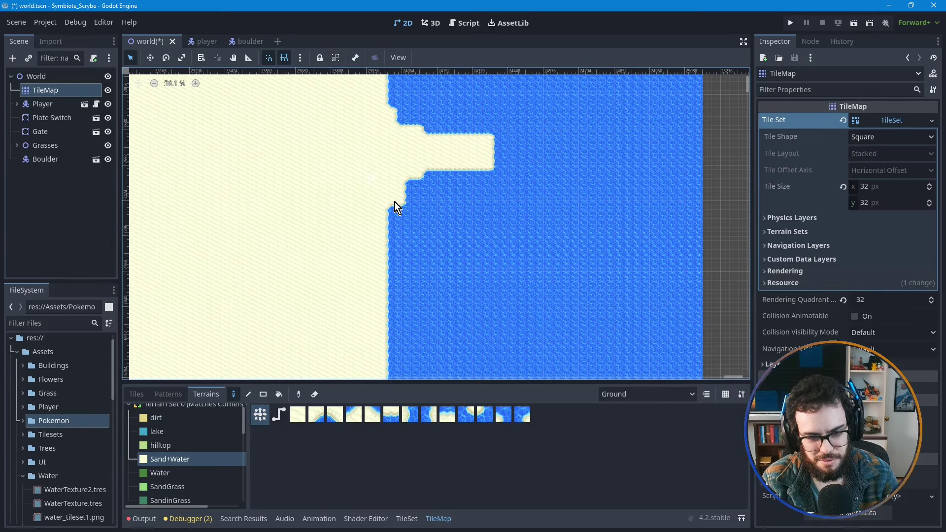
left_click_drag(397, 207, 442, 249)
middle_click_drag(457, 268, 459, 217)
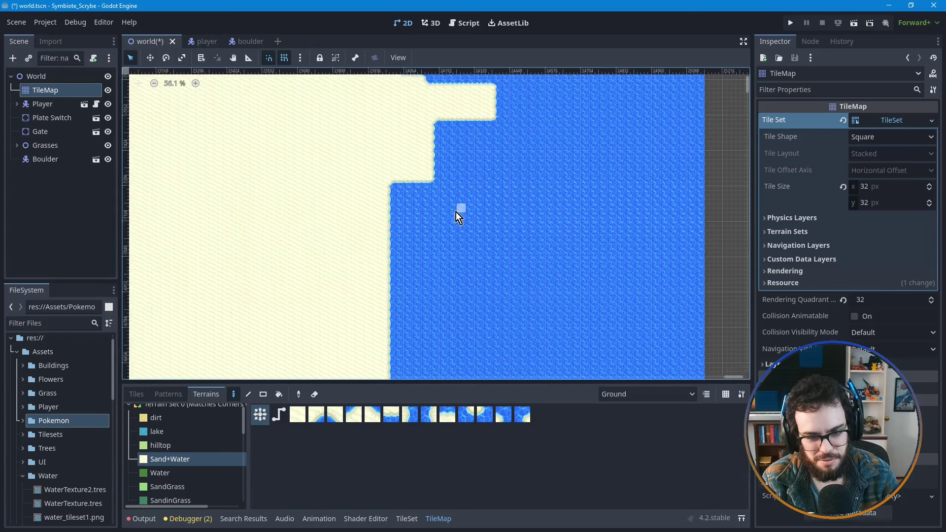
left_click_drag(380, 162, 407, 212)
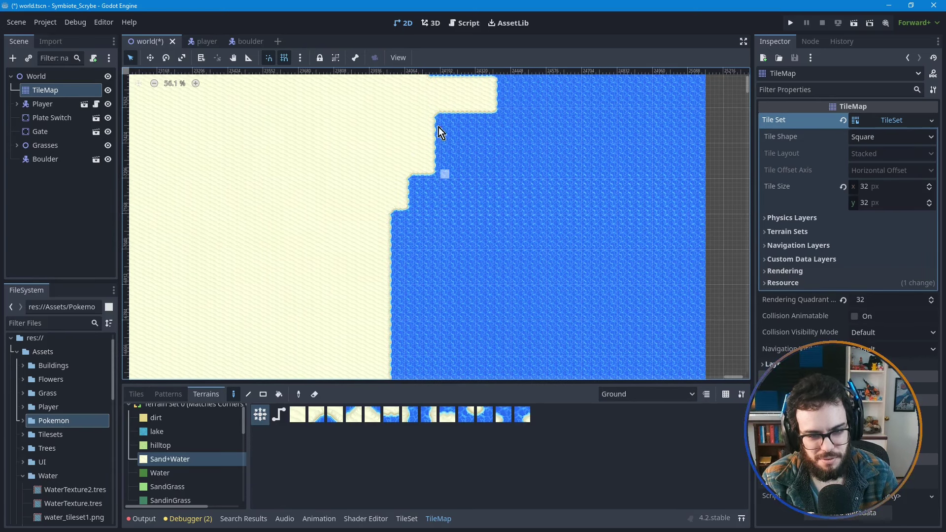
left_click_drag(440, 131, 448, 143)
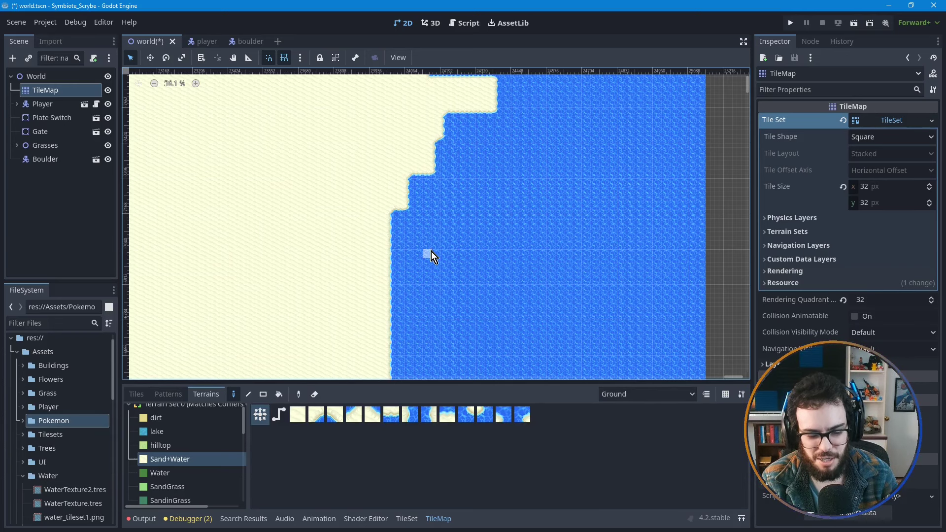
- Add a small sand bump to the straight shoreline a short distance south of the stepped sand blocks
scroll(404, 266, "down", 2)
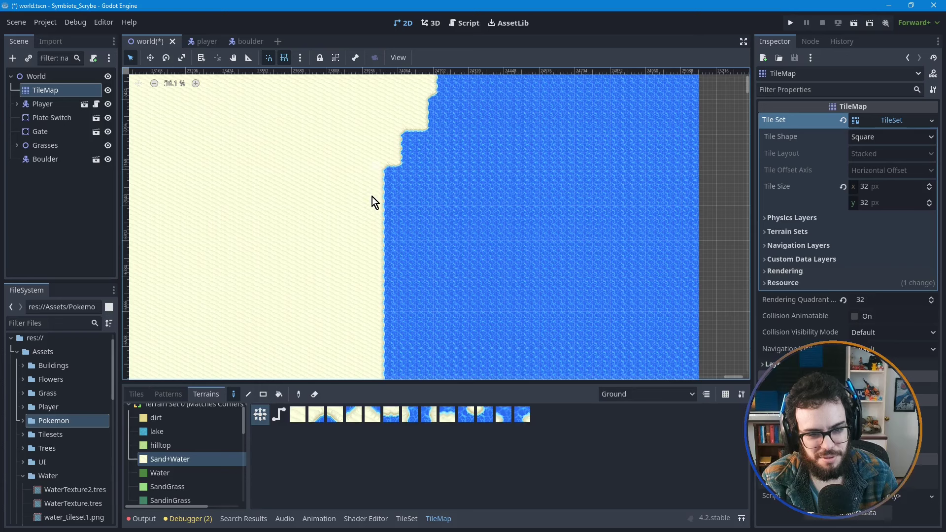
scroll(373, 199, "down", 2)
left_click_drag(363, 193, 387, 242)
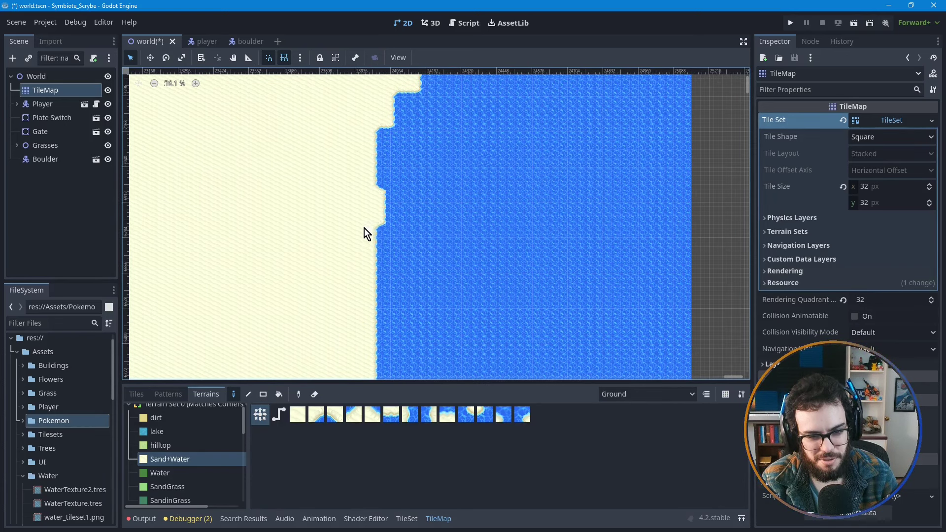
- Extend a narrow sand spit straight south from the east tip of the peninsula, leaving water between it and the mainland
scroll(416, 270, "up", 5)
scroll(424, 246, "up", 4)
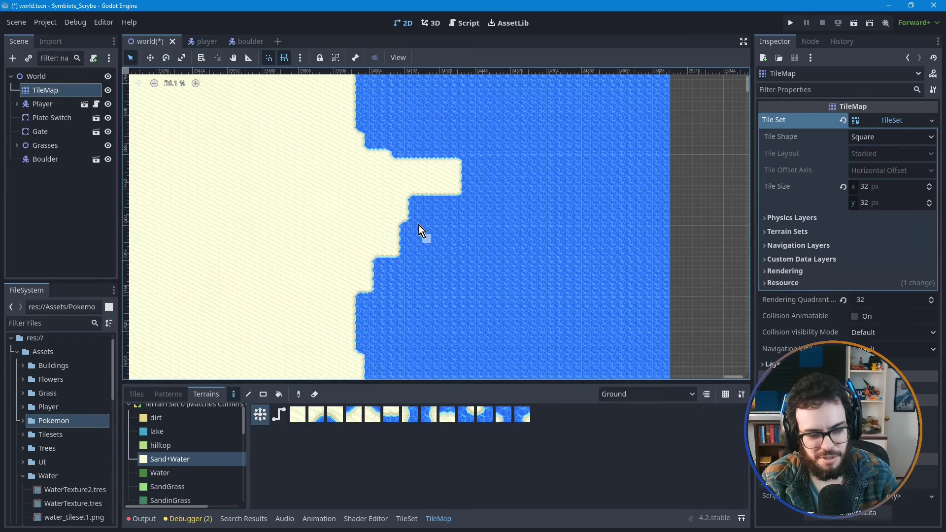
scroll(345, 208, "up", 1)
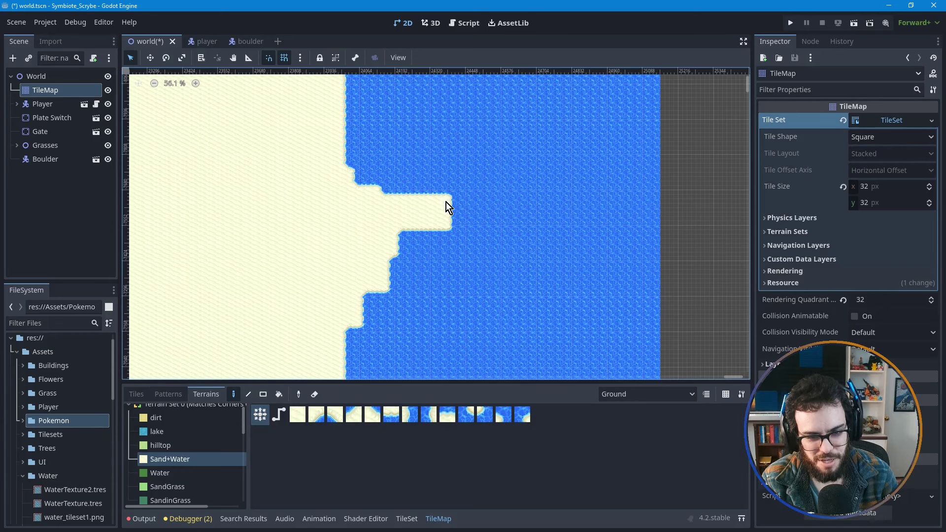
left_click_drag(459, 228, 465, 313)
scroll(454, 197, "up", 1)
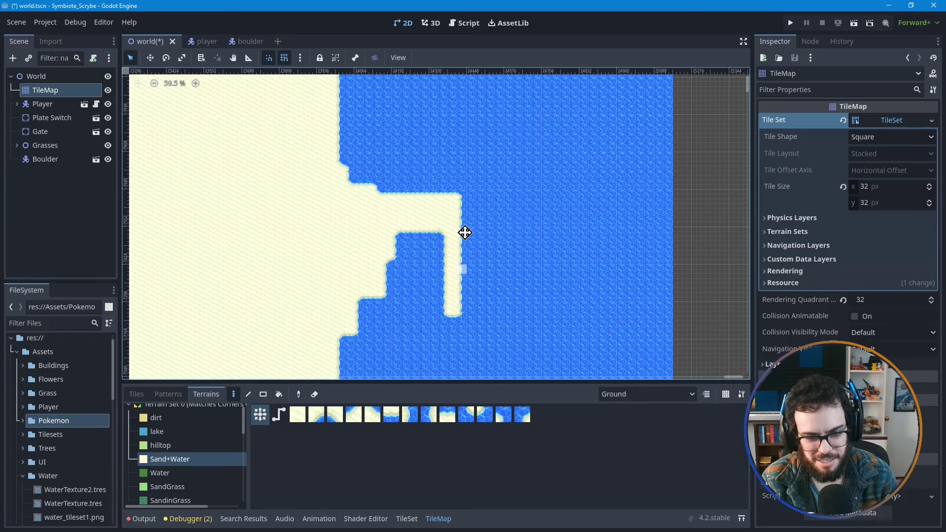
scroll(465, 232, "down", 3, "ctrl")
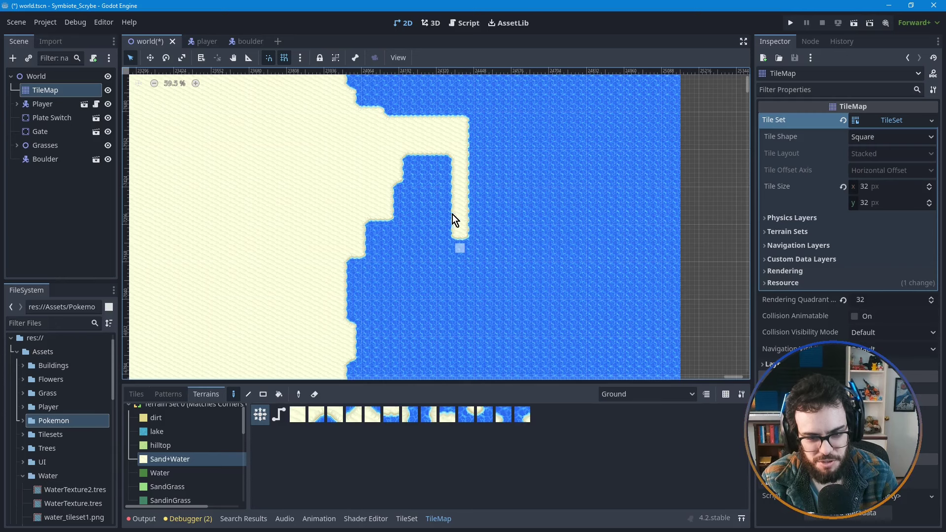
- Add a shallow sand ledge to the peninsula's north edge and thicken the spit's southern tip on its west side
scroll(427, 241, "up", 3)
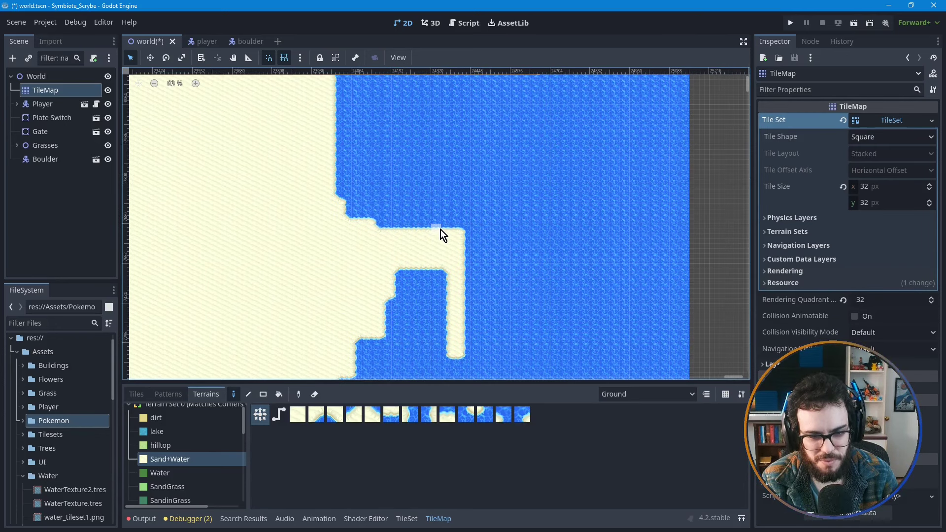
left_click(399, 223)
scroll(414, 226, "up", 1)
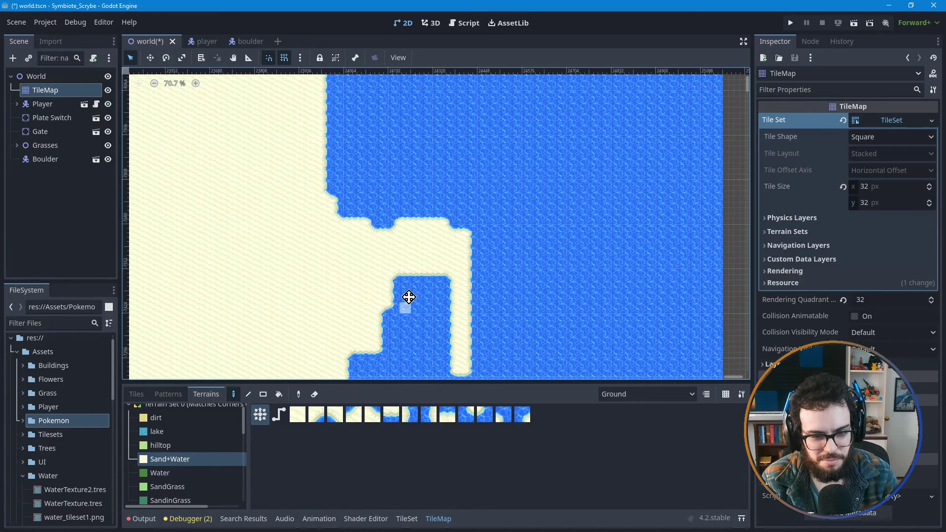
middle_click_drag(407, 297, 433, 200)
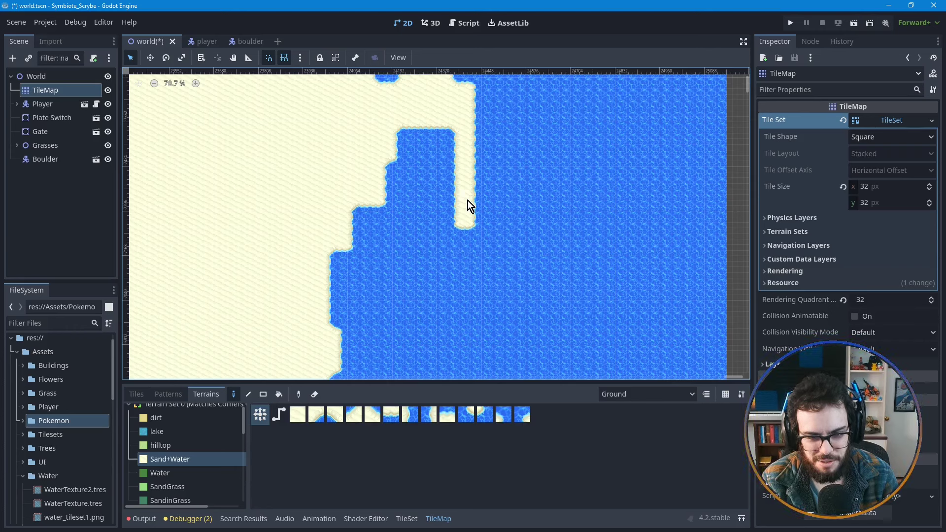
left_click_drag(445, 218, 442, 220)
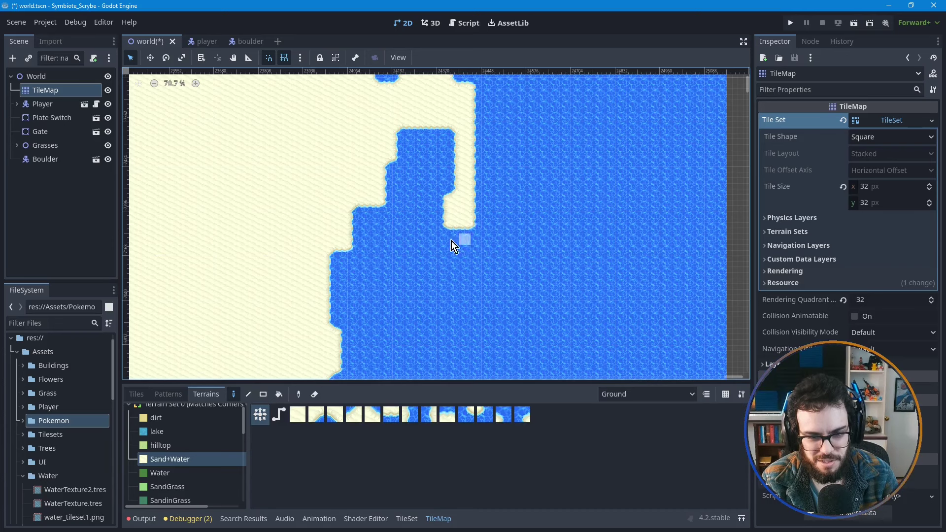
- Extend the small shoreline bump east into a second sand peninsula and fill its underside with sand steps receding toward the mainland
middle_click_drag(463, 317, 473, 262)
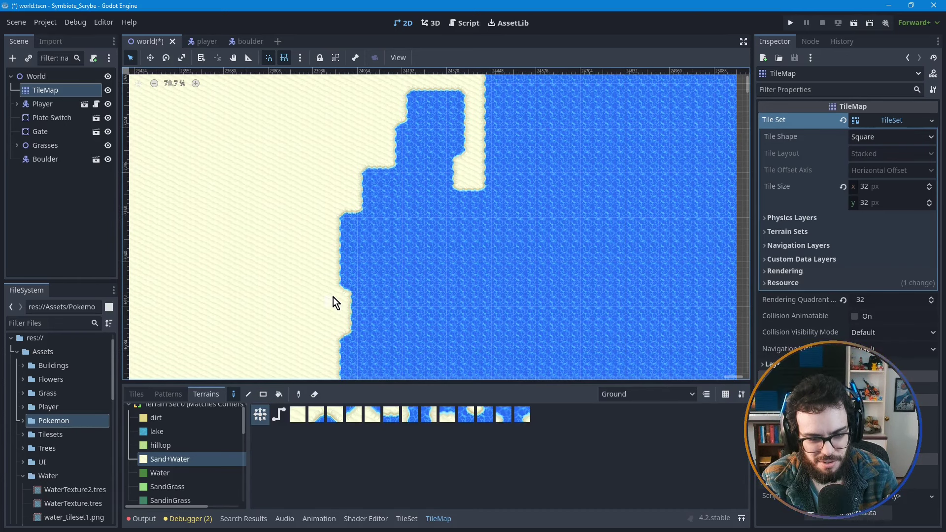
left_click_drag(331, 302, 482, 328)
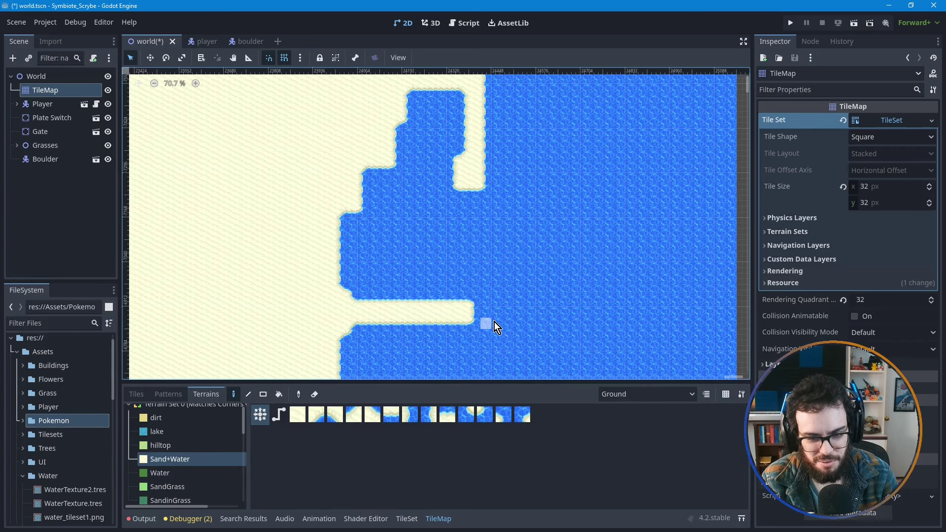
middle_click_drag(369, 317, 377, 259)
mouse_move(332, 271)
left_mouse_down()
mouse_move(444, 330)
mouse_move(456, 312)
left_mouse_up()
left_click_drag(359, 301, 430, 332)
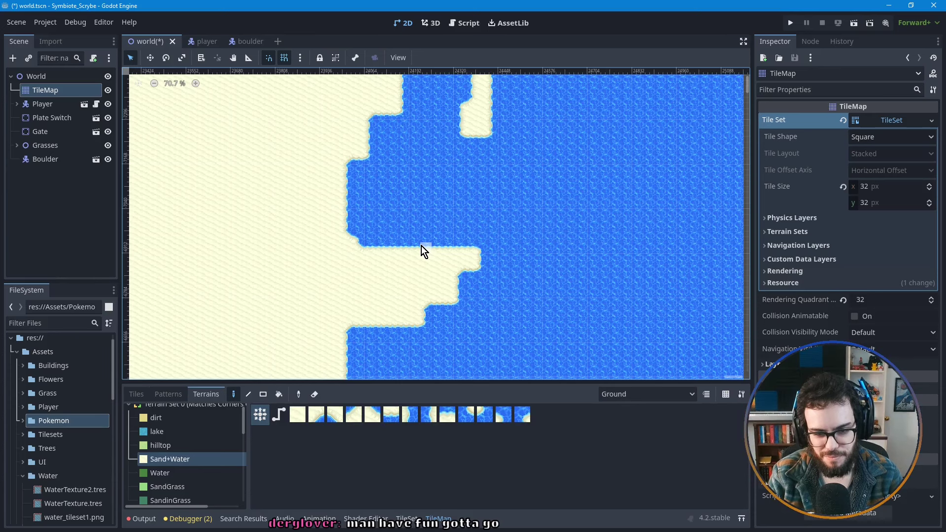
- Paint a sand spit north from the second peninsula's tip toward the upper spit, leaving a narrow inlet into the enclosed bay
middle_click_drag(512, 226, 486, 250)
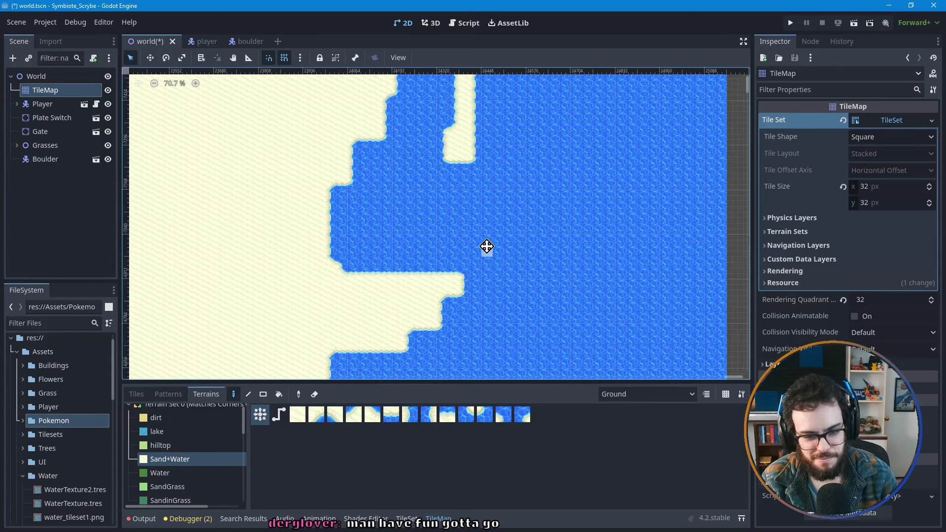
left_click_drag(477, 296, 440, 210)
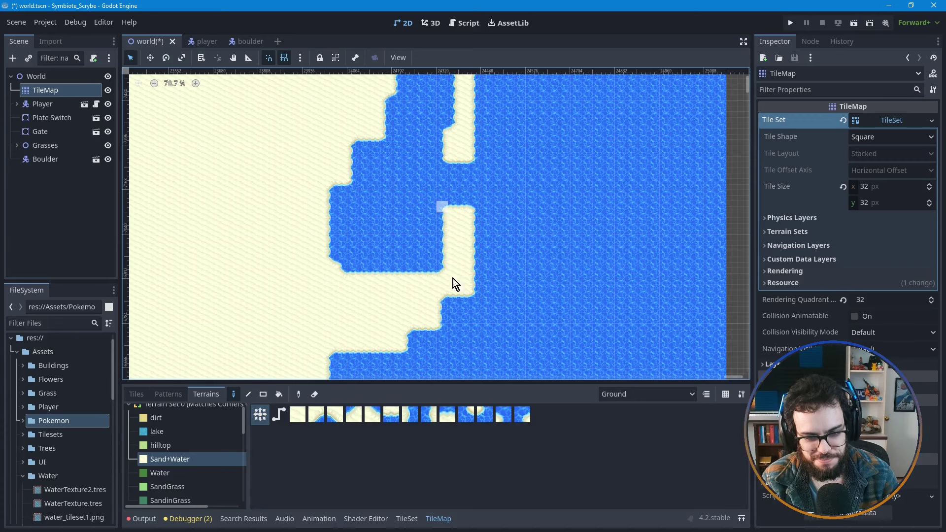
middle_click_drag(476, 213, 481, 252)
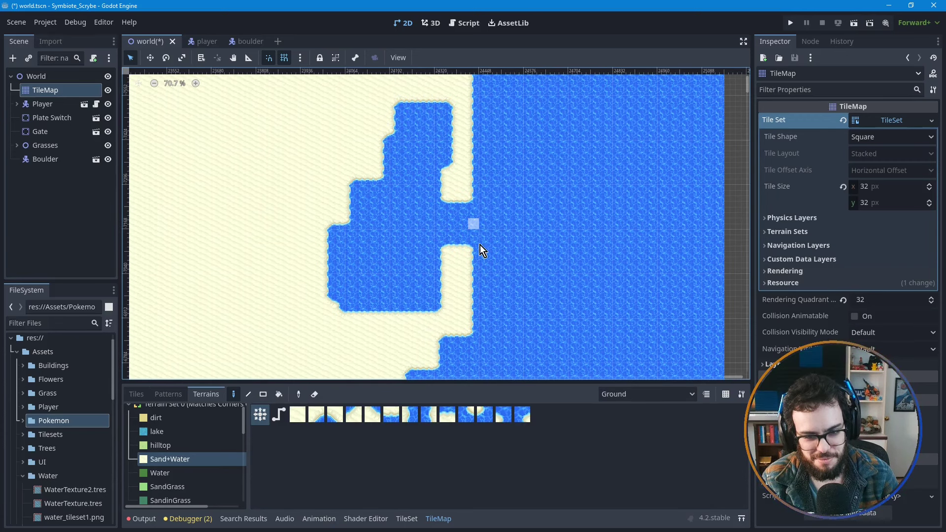
middle_click_drag(434, 225, 423, 270)
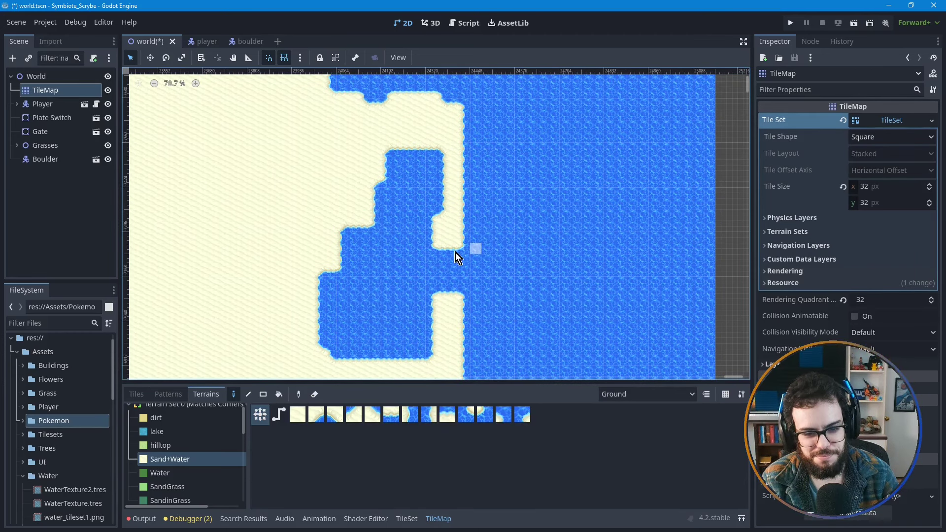
middle_click_drag(398, 282, 405, 260)
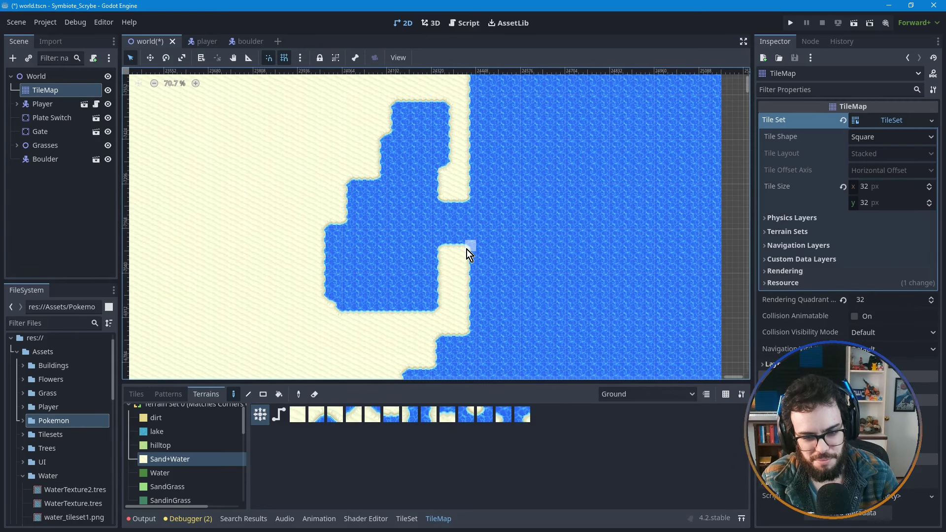
- Widen the ends of both spits eastward with small sand bulges on either side of the bay's inlet
left_click_drag(468, 251, 479, 274)
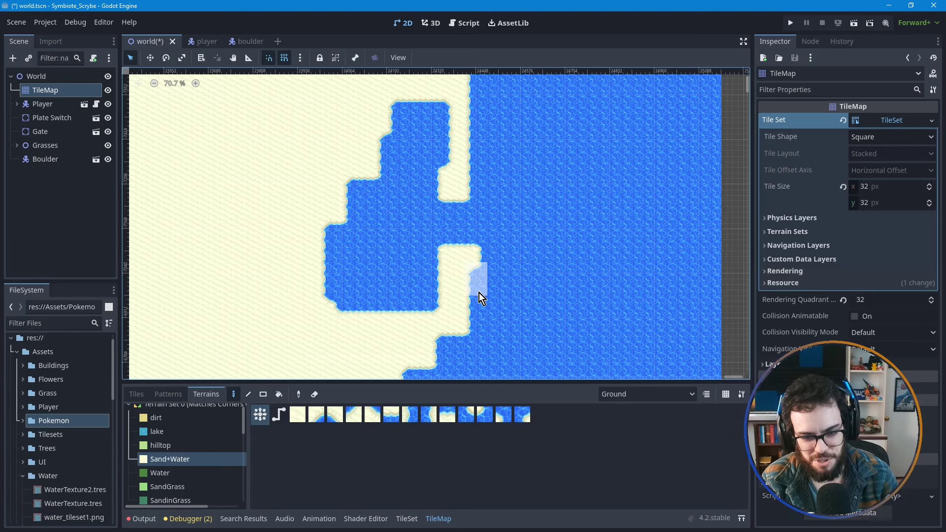
left_click(481, 293)
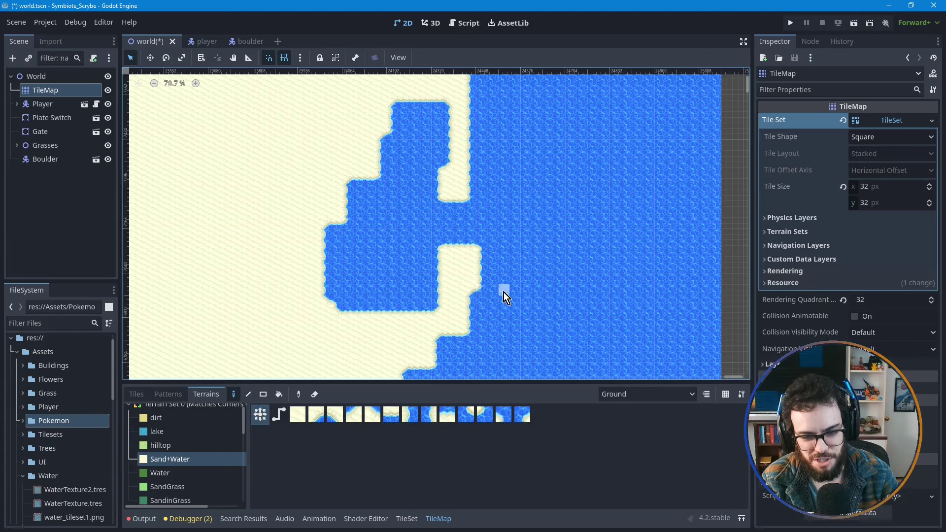
left_click(476, 187)
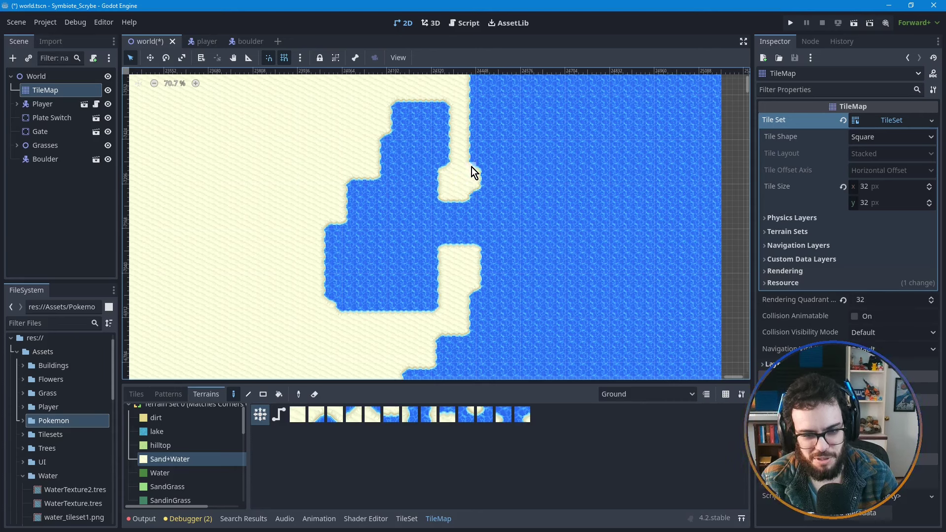
left_click_drag(472, 172, 480, 144)
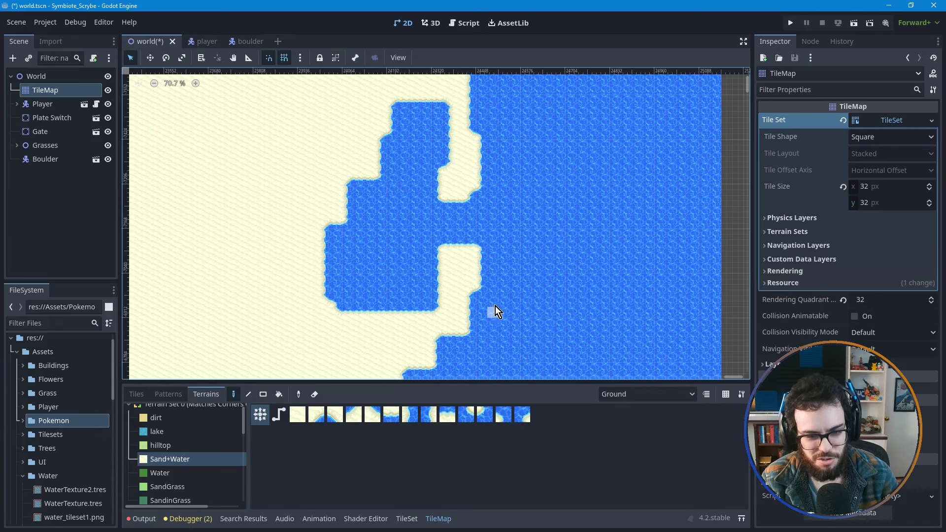
- Examine the new bay at overview scale against the full east shoreline and the rest of the beach
middle_click_drag(495, 312, 516, 220)
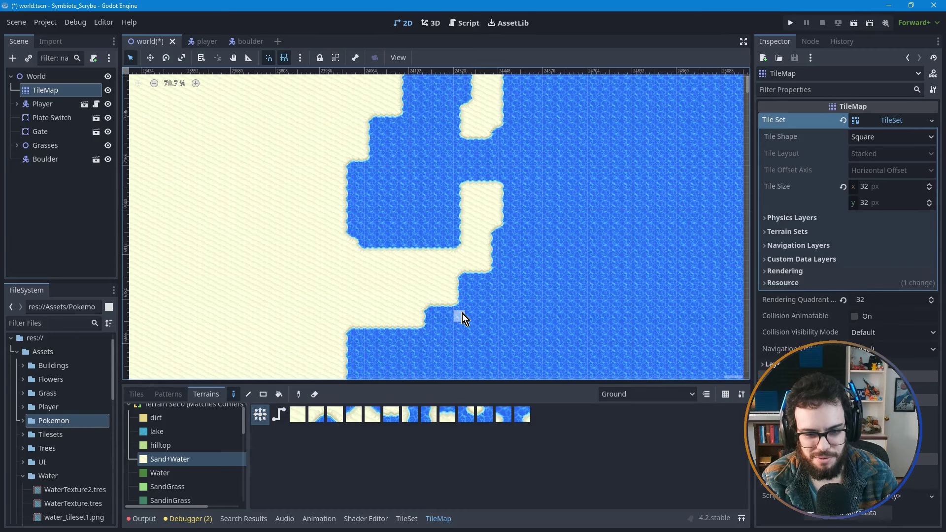
scroll(490, 289, "down", 2)
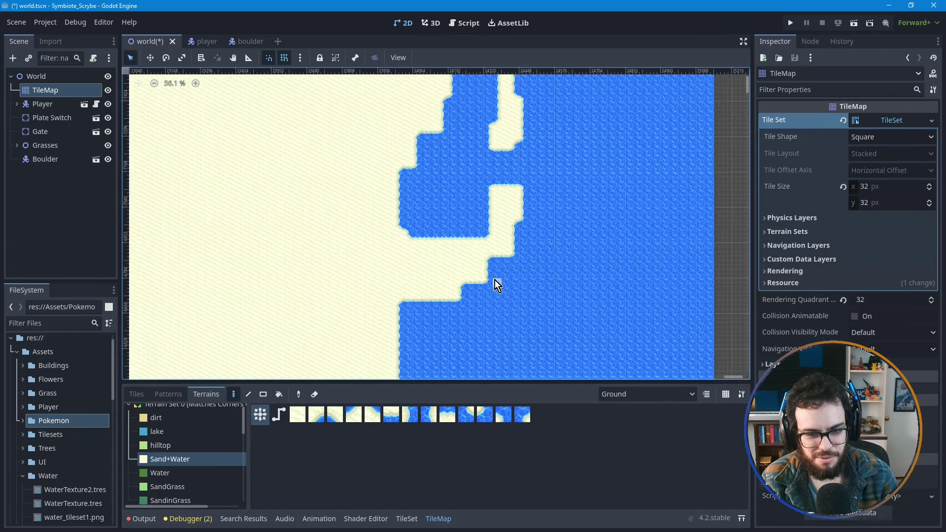
scroll(498, 276, "down", 4)
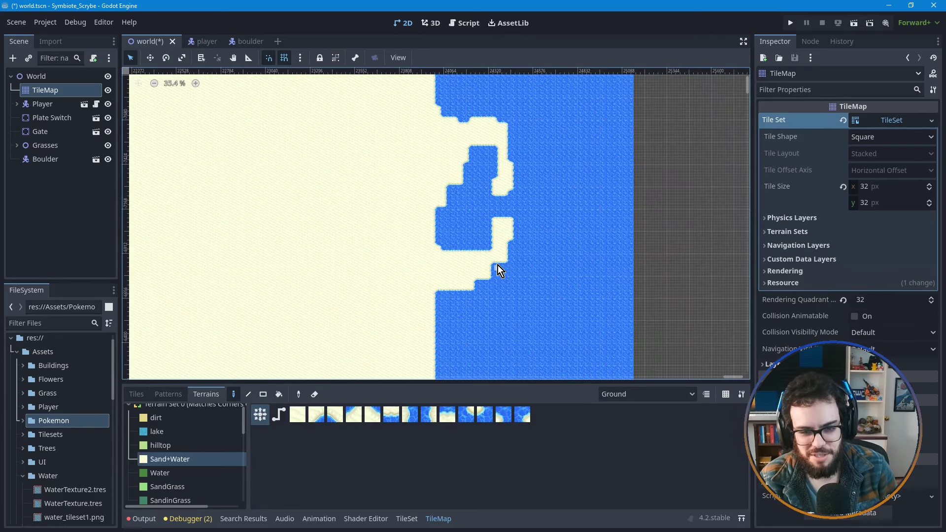
scroll(498, 269, "down", 4)
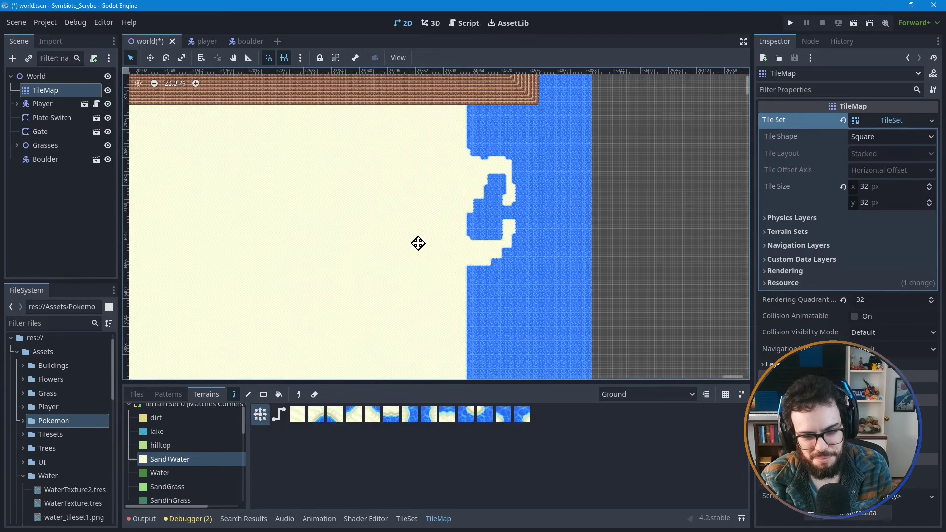
middle_click_drag(418, 244, 423, 247)
scroll(422, 247, "down", 3)
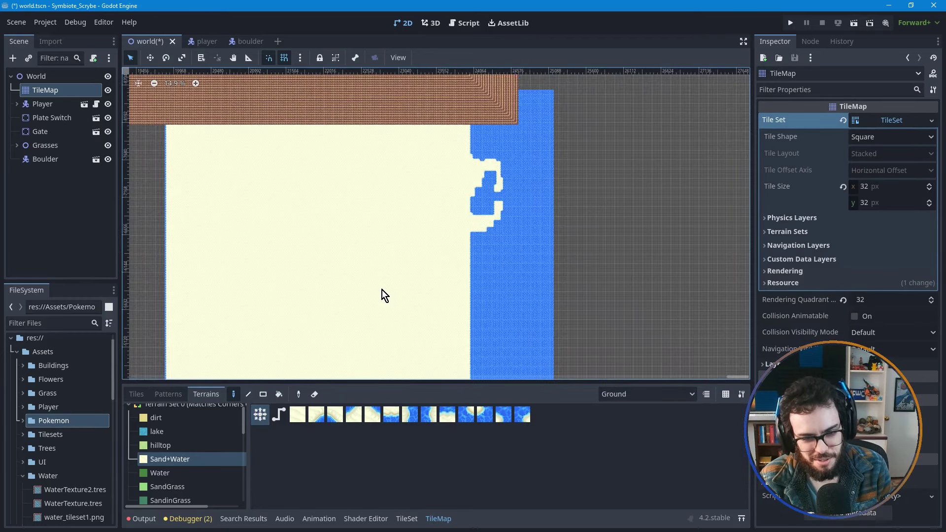
middle_click_drag(385, 296, 433, 248)
scroll(434, 248, "down", 1)
scroll(434, 255, "down", 2)
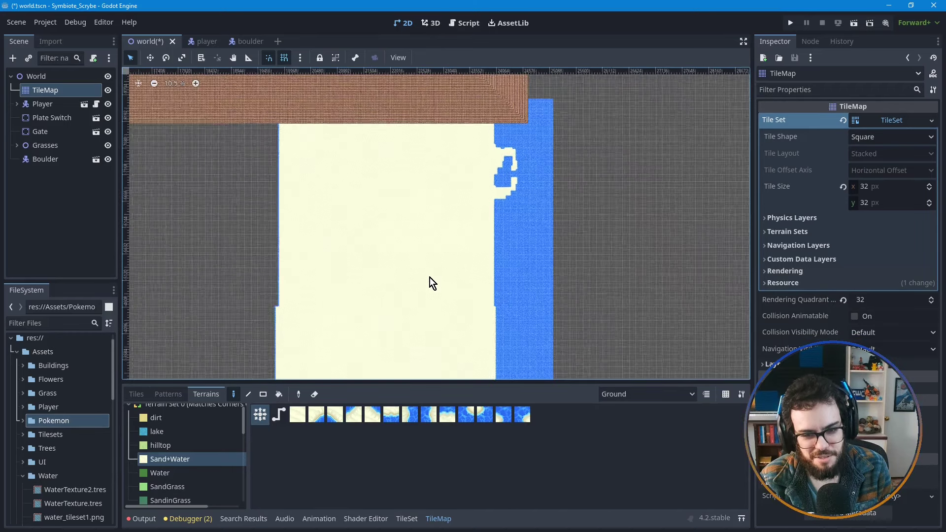
middle_click_drag(427, 302, 432, 279)
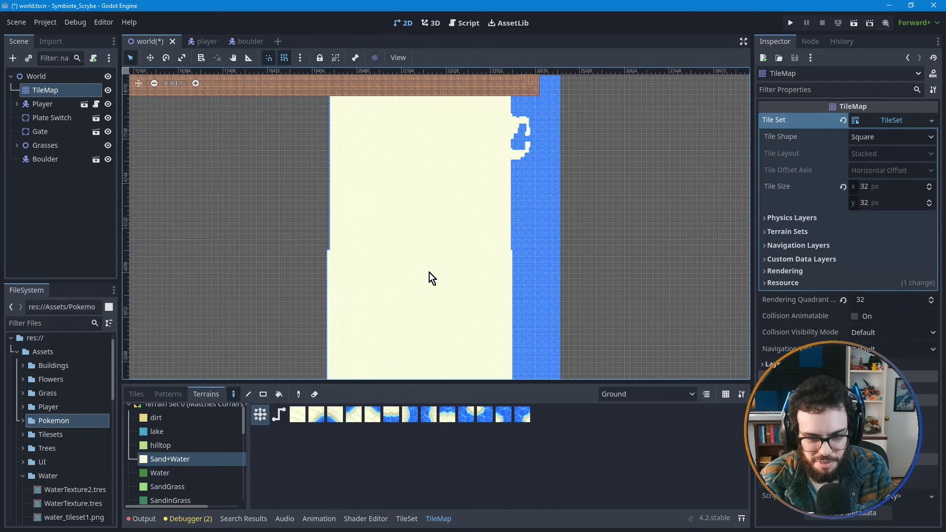
scroll(429, 316, "down", 2)
middle_click_drag(429, 333, 478, 251)
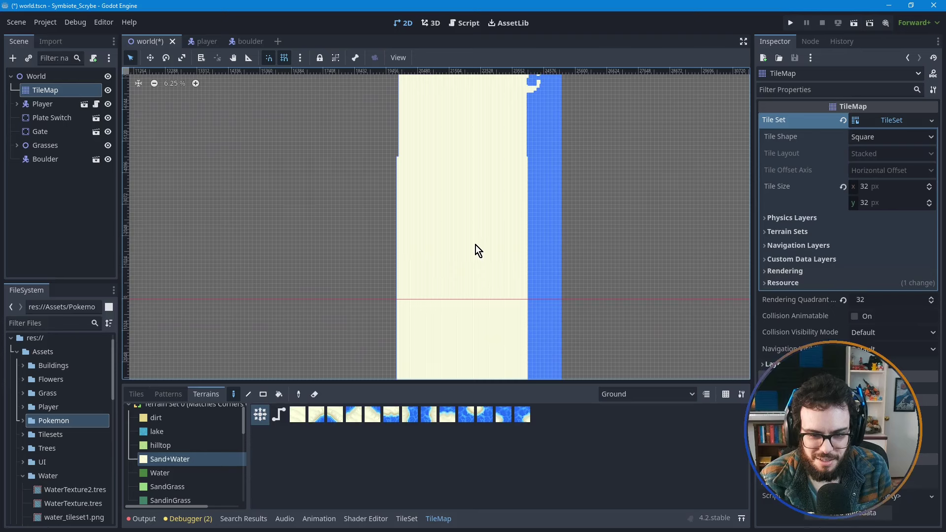
scroll(478, 251, "down", 2)
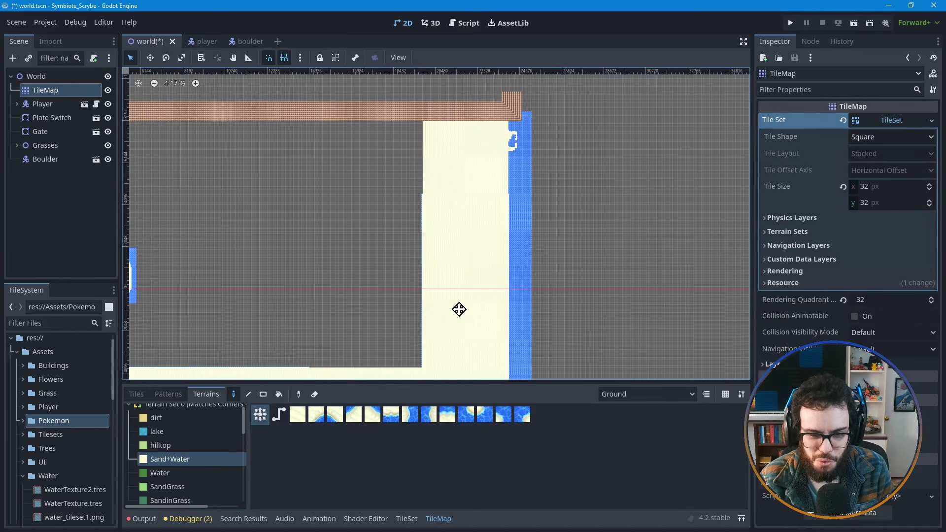
- Examine the south beach and the straight east shoreline across the map, finishing with a closer look at the new bay
middle_click_drag(459, 310, 591, 241)
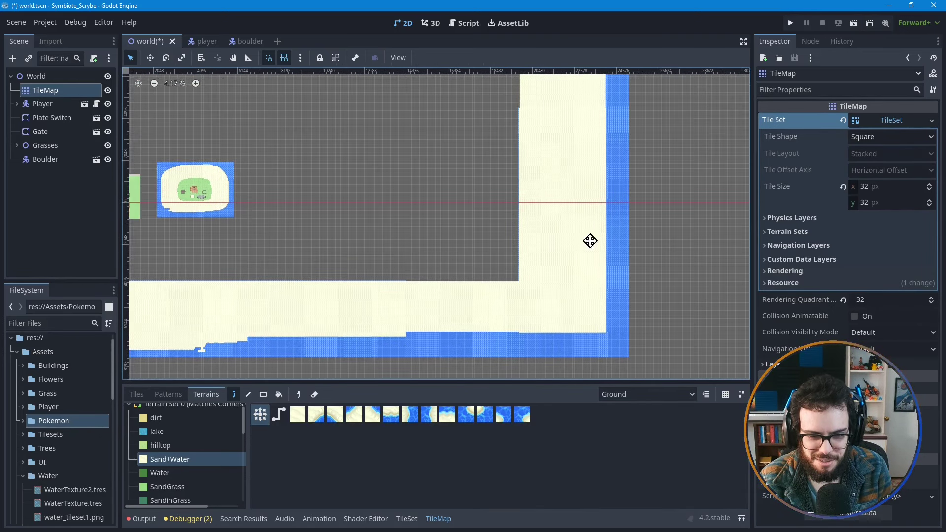
middle_click_drag(532, 274, 505, 309)
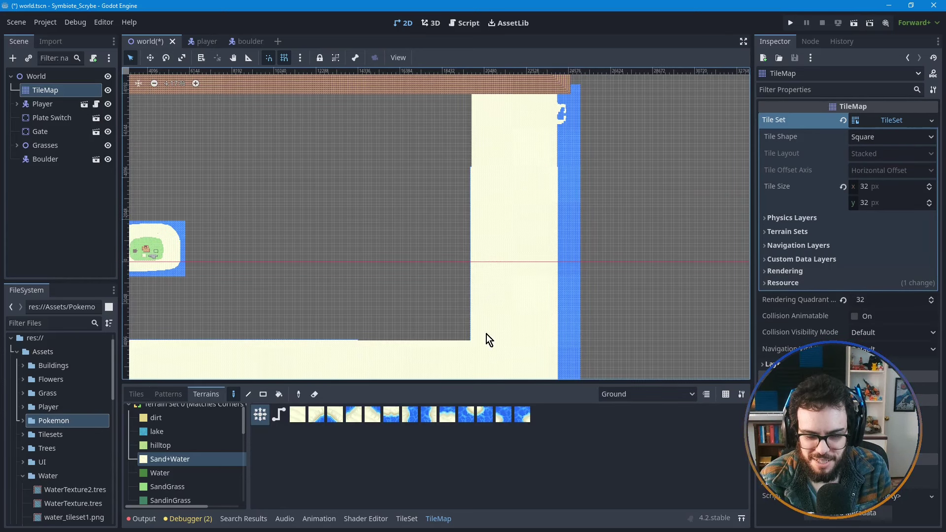
middle_click_drag(492, 312, 531, 223)
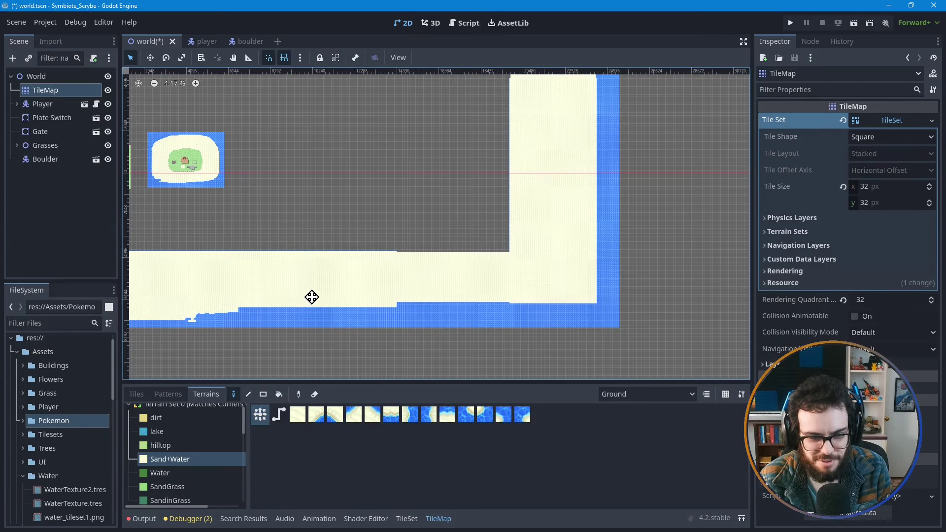
middle_click_drag(312, 297, 649, 287)
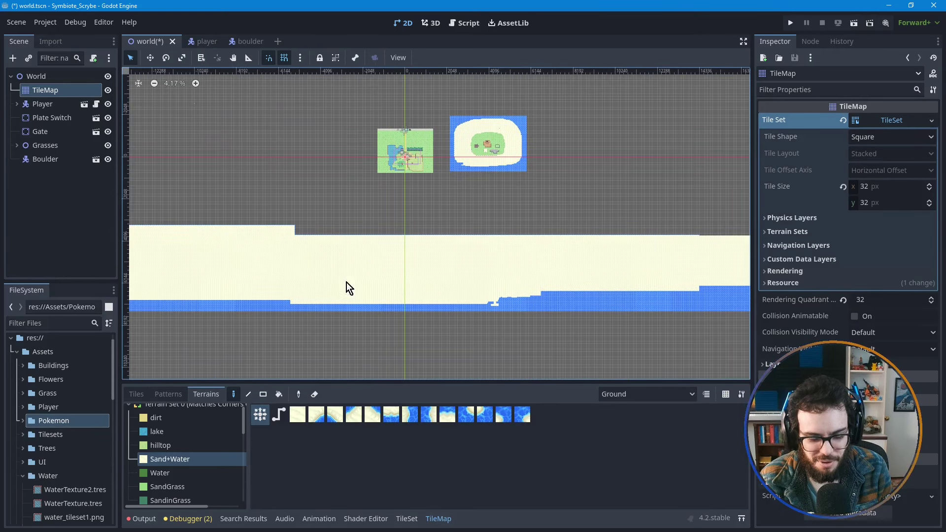
middle_click_drag(372, 278, 518, 373)
middle_click_drag(547, 151, 518, 258)
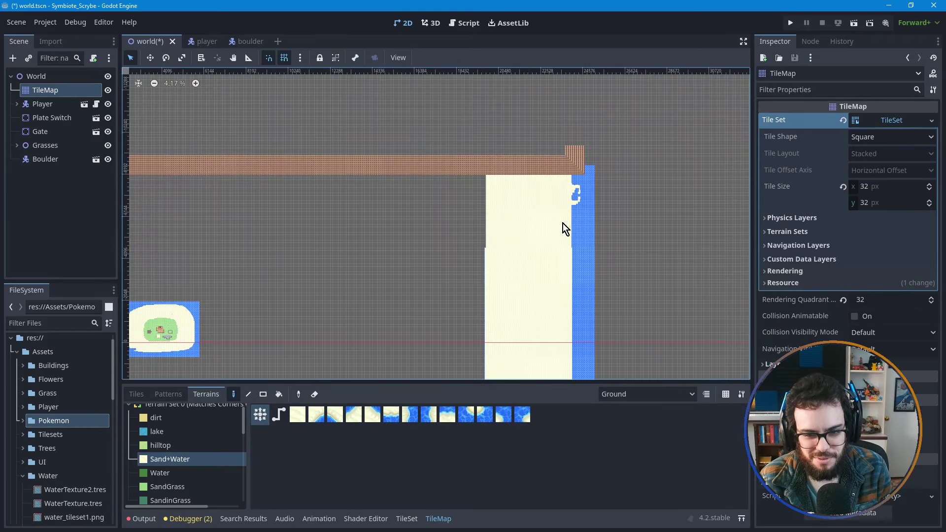
scroll(571, 214, "up", 1)
scroll(570, 215, "up", 7)
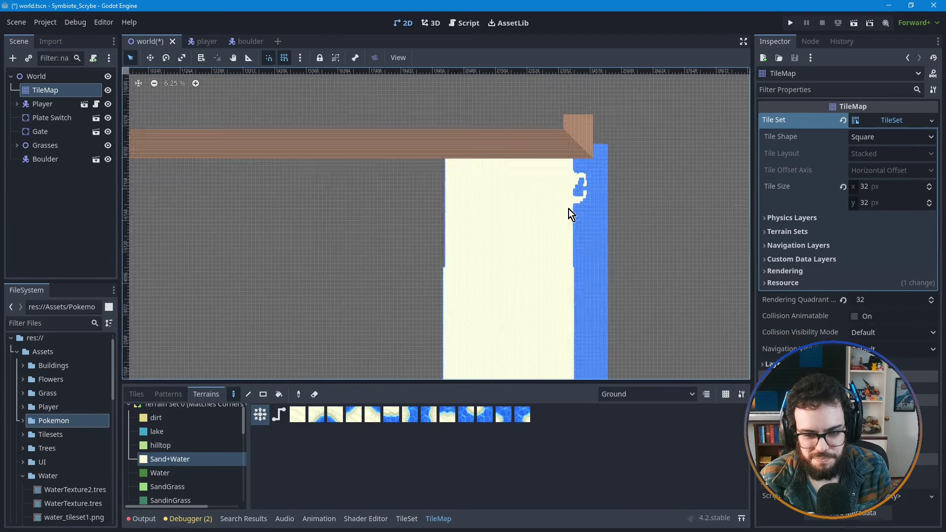
scroll(570, 215, "up", 9)
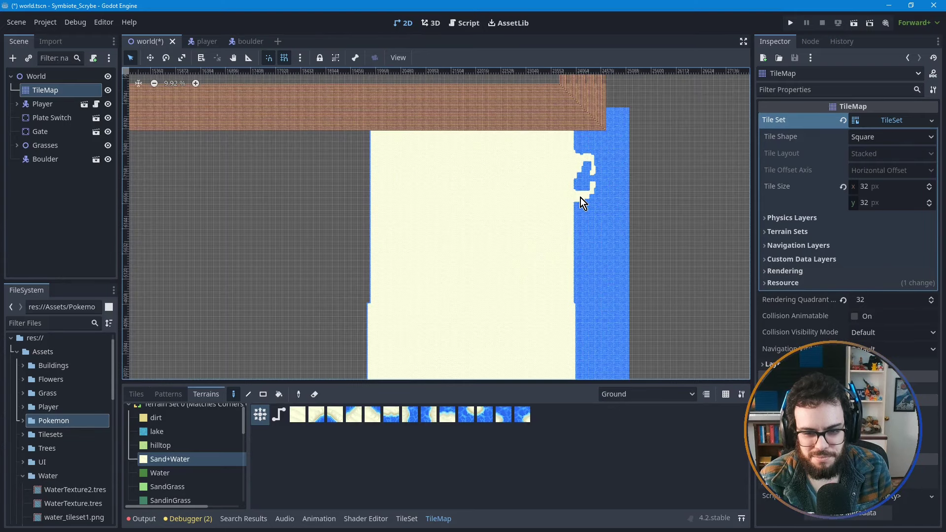
scroll(581, 199, "up", 8)
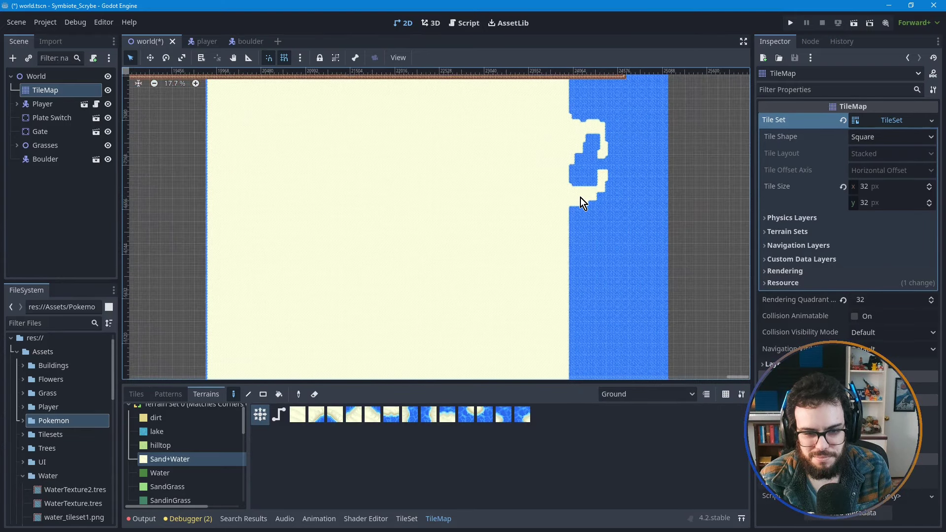
scroll(570, 197, "up", 1)
middle_click_drag(499, 163, 486, 182)
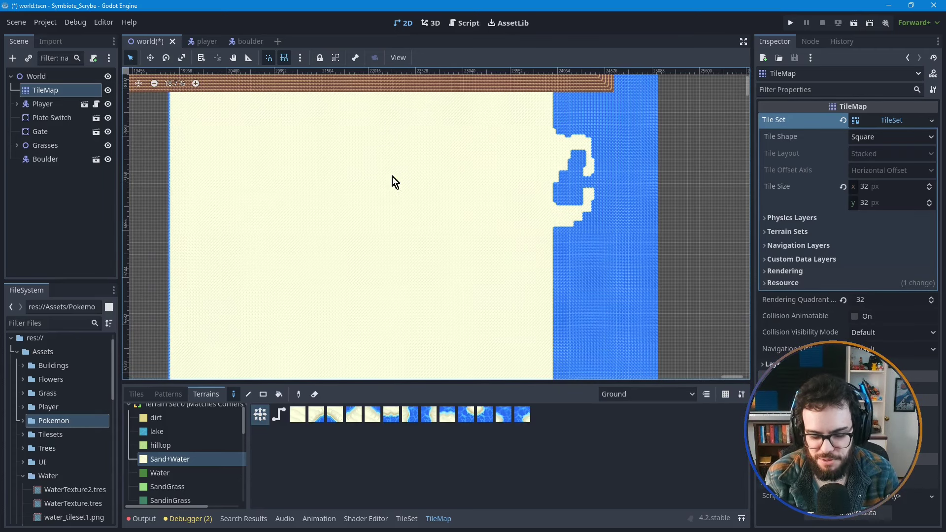
- Fill the corner between the second peninsula's underside and the mainland with a block of Sand+Water sand
scroll(576, 256, "up", 3)
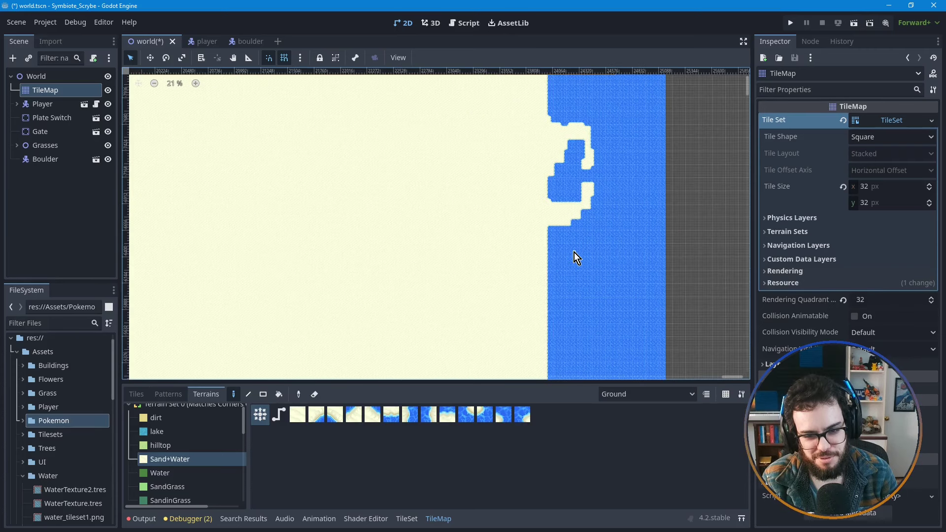
scroll(577, 256, "up", 2)
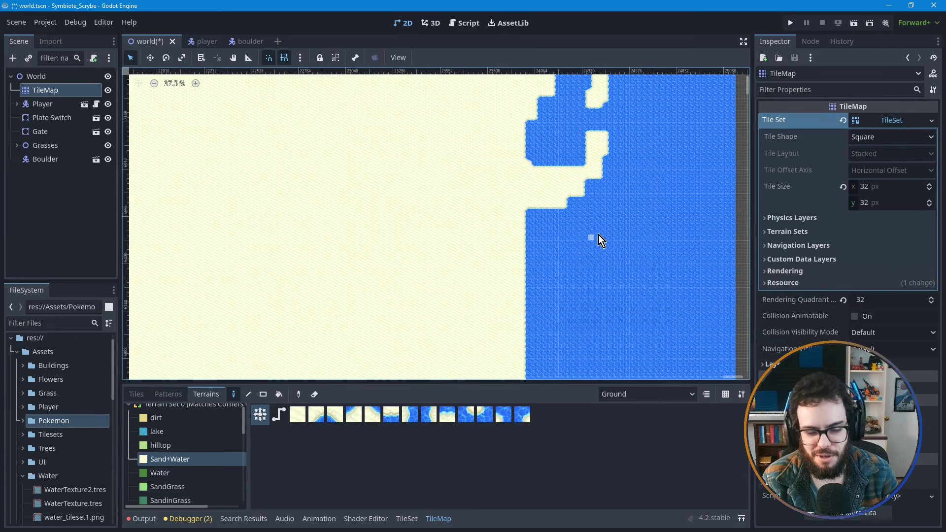
middle_click_drag(580, 246, 561, 247)
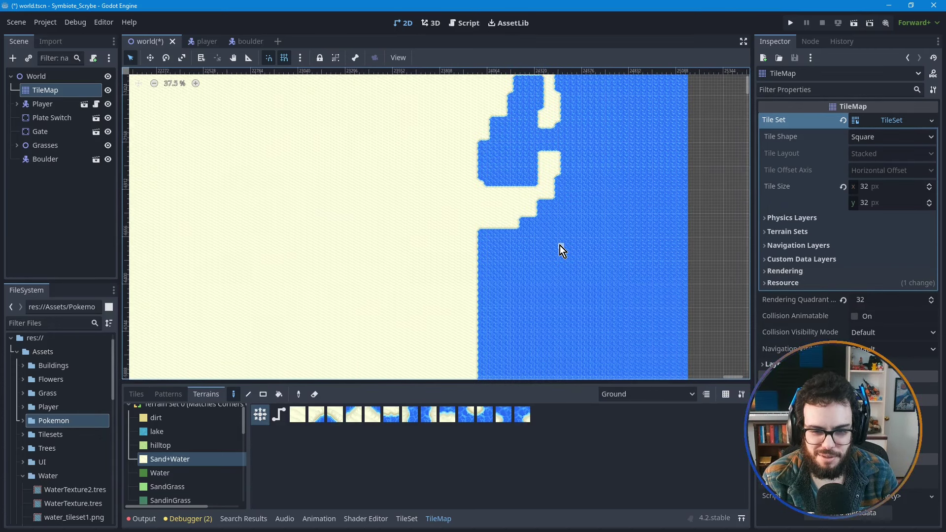
scroll(562, 249, "up", 1)
scroll(554, 244, "up", 2)
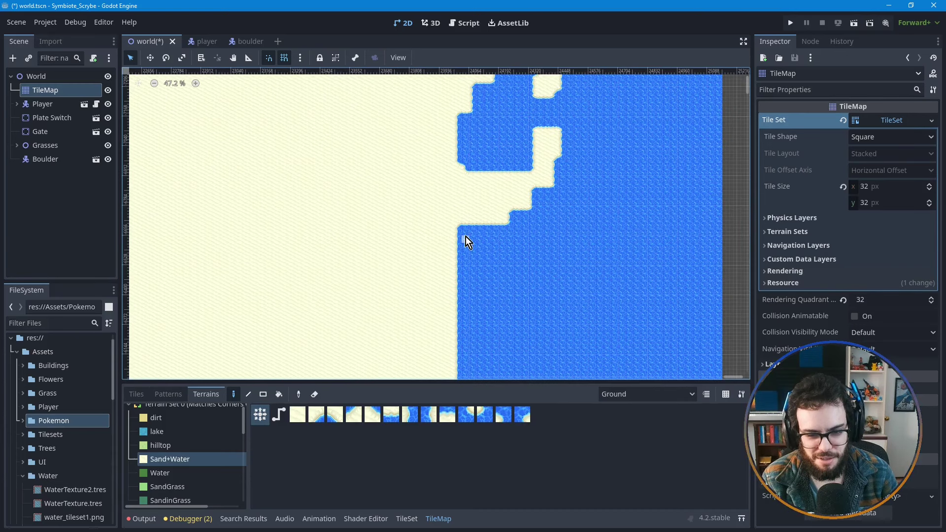
left_click_drag(458, 227, 499, 268)
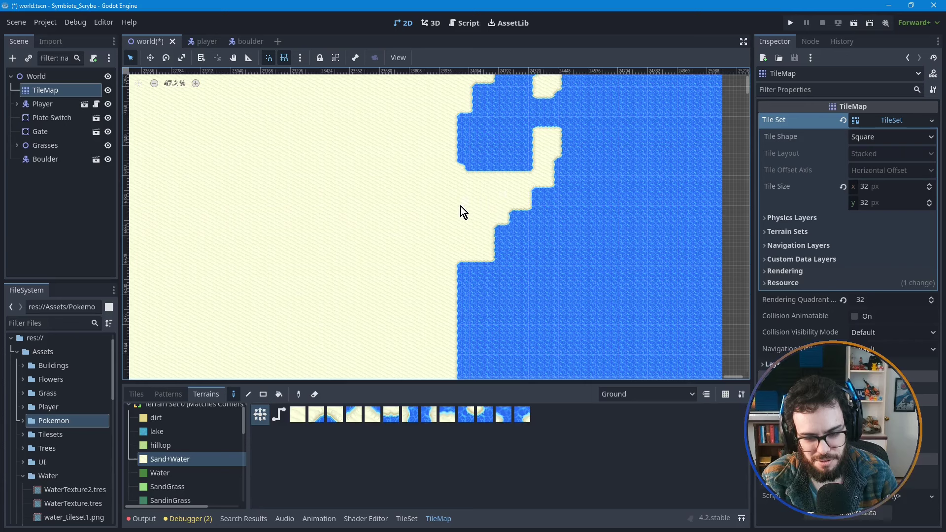
- Add a narrower sand step directly beneath the new block, against the mainland shoreline
mouse_move(463, 212)
middle_mouse_down()
mouse_move(446, 324)
mouse_move(439, 265)
middle_mouse_up()
middle_click_drag(431, 321, 437, 245)
scroll(492, 245, "up", 1)
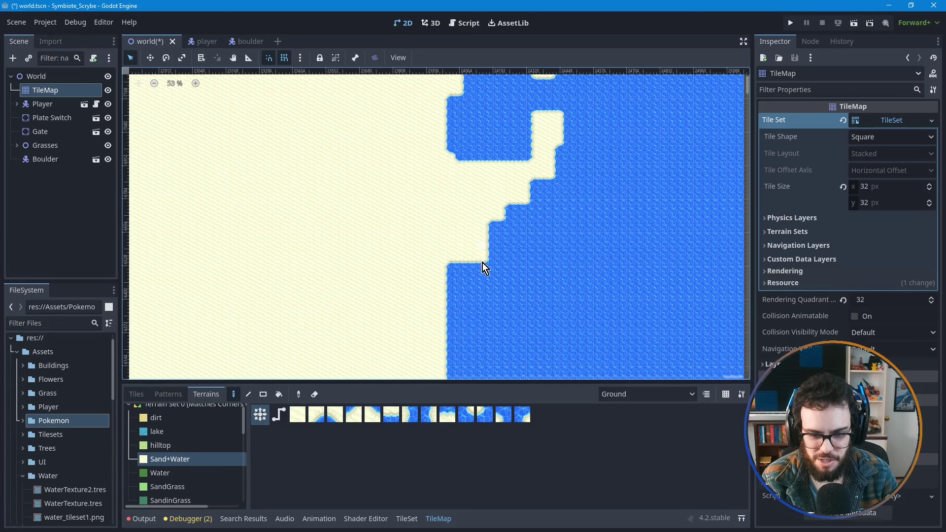
scroll(484, 266, "up", 1)
middle_click_drag(461, 247, 460, 235)
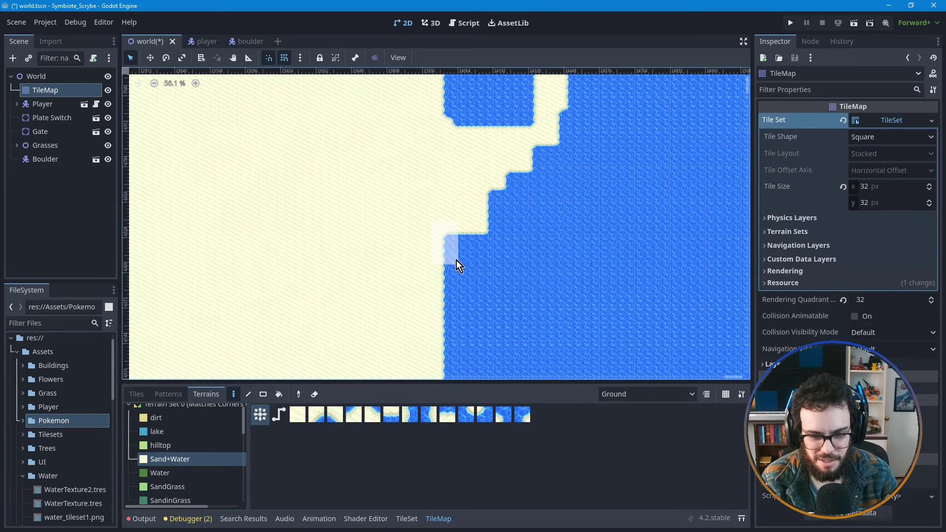
left_click(471, 276)
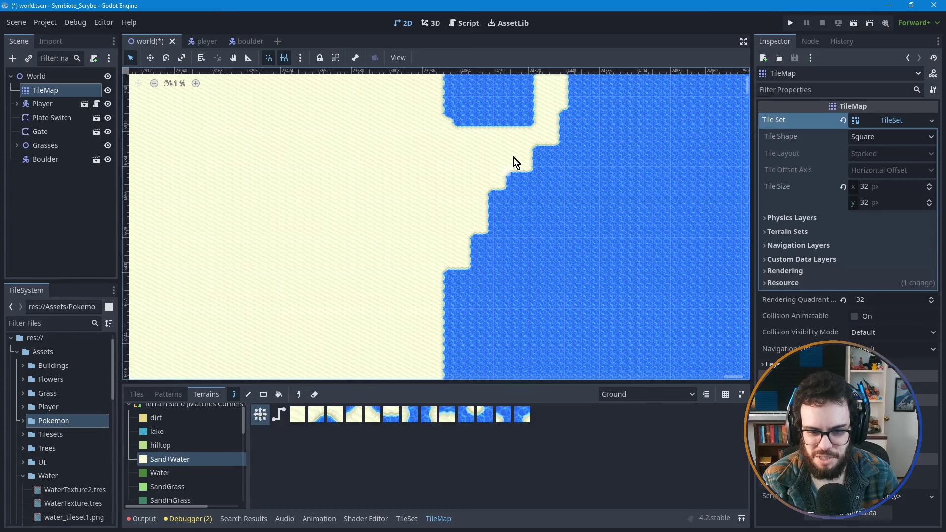
- Fill the notches in the second peninsula's stepped underside with sand, pushing its upper ledges farther east
scroll(537, 155, "up", 4)
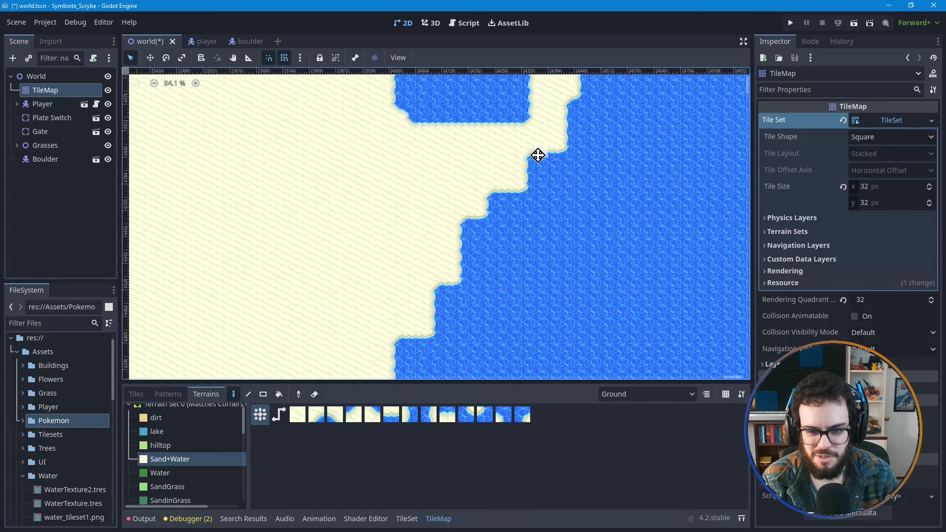
middle_click_drag(538, 156, 537, 161)
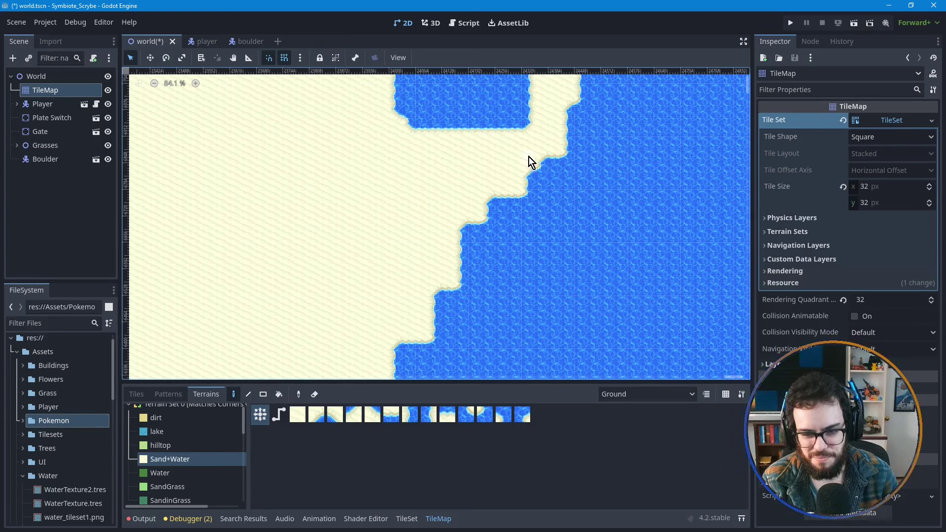
left_click(558, 194)
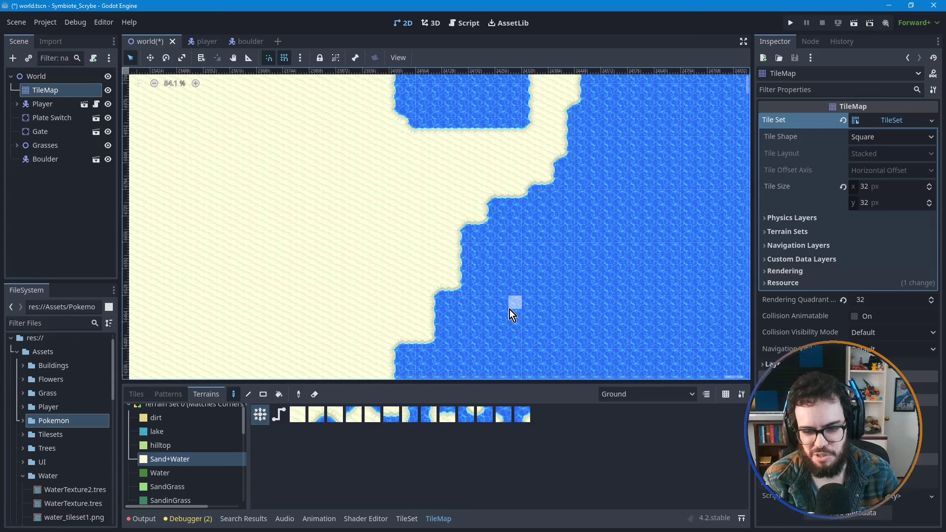
middle_click_drag(515, 286, 522, 268)
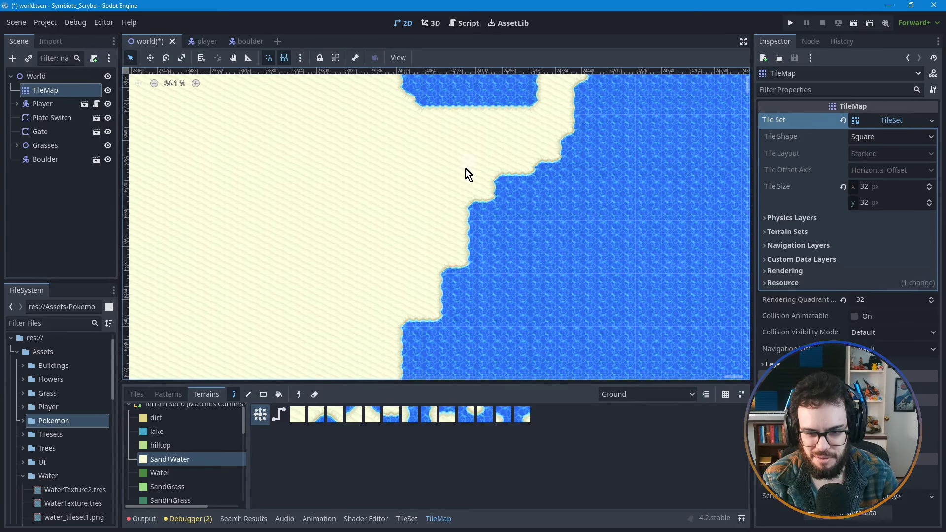
left_click_drag(468, 175, 528, 210)
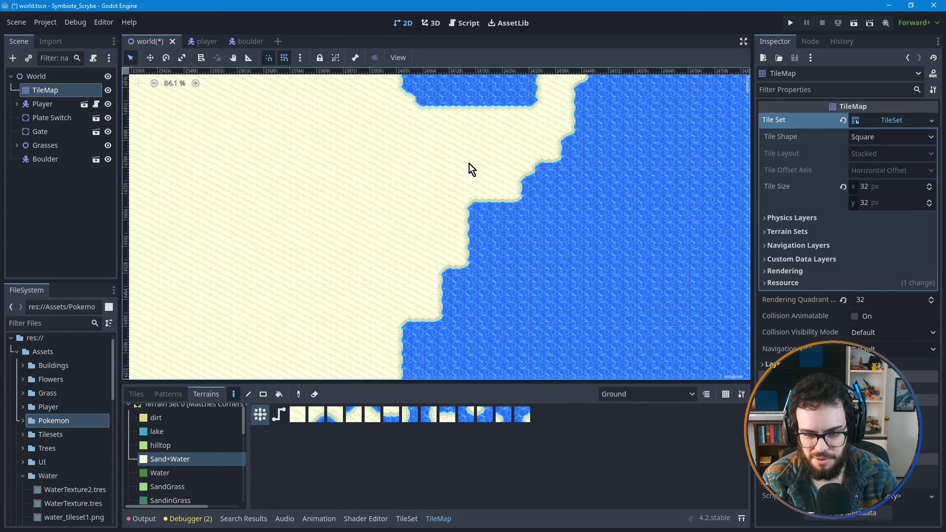
left_click_drag(470, 169, 539, 205)
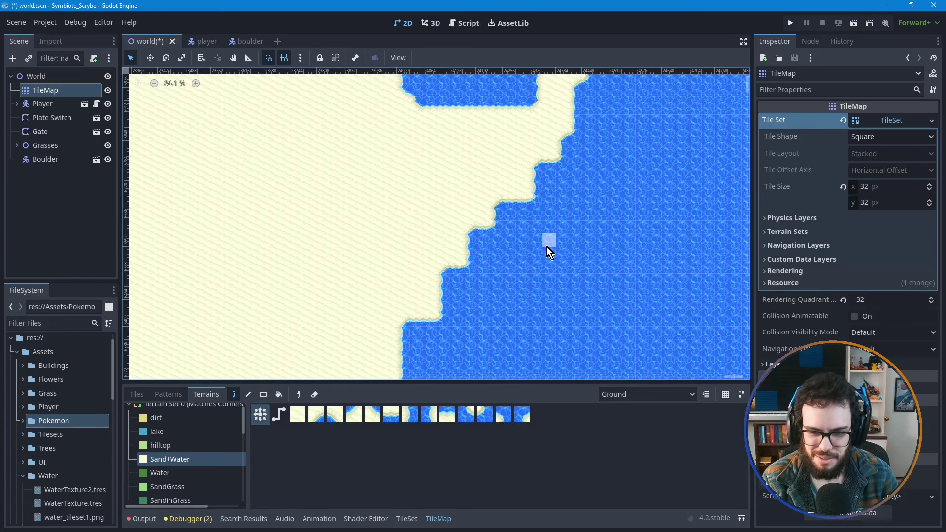
scroll(541, 277, "down", 2)
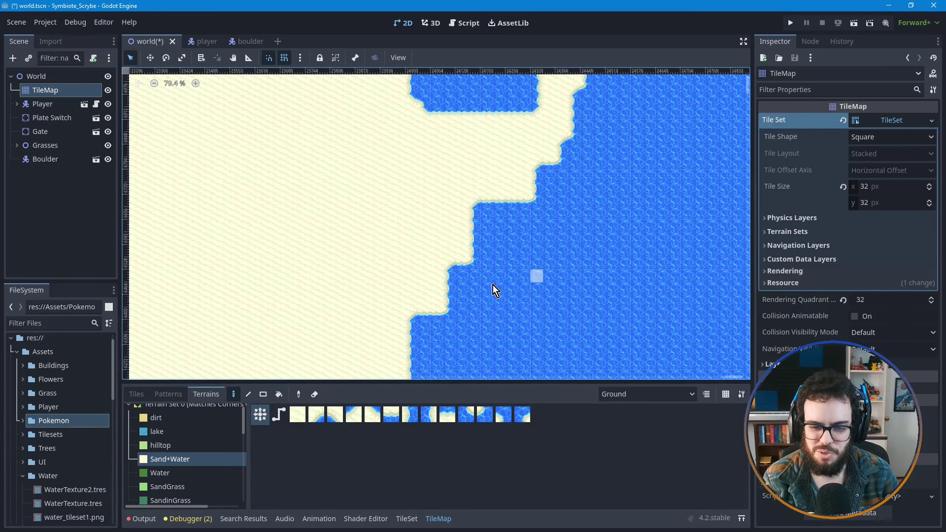
- Extend the lowest sand step south as a long strip along the mainland shoreline
middle_click_drag(496, 300, 501, 232)
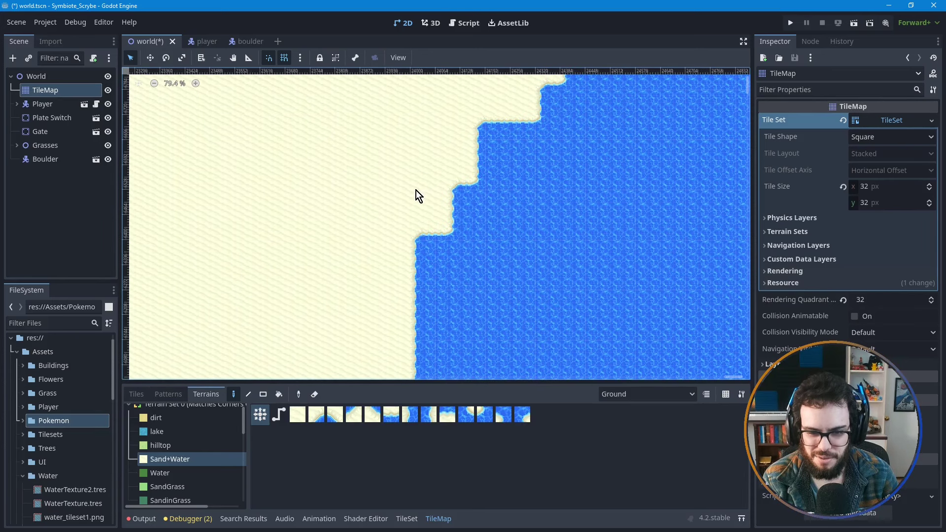
mouse_move(417, 194)
left_mouse_down()
mouse_move(442, 253)
mouse_move(453, 354)
left_mouse_up()
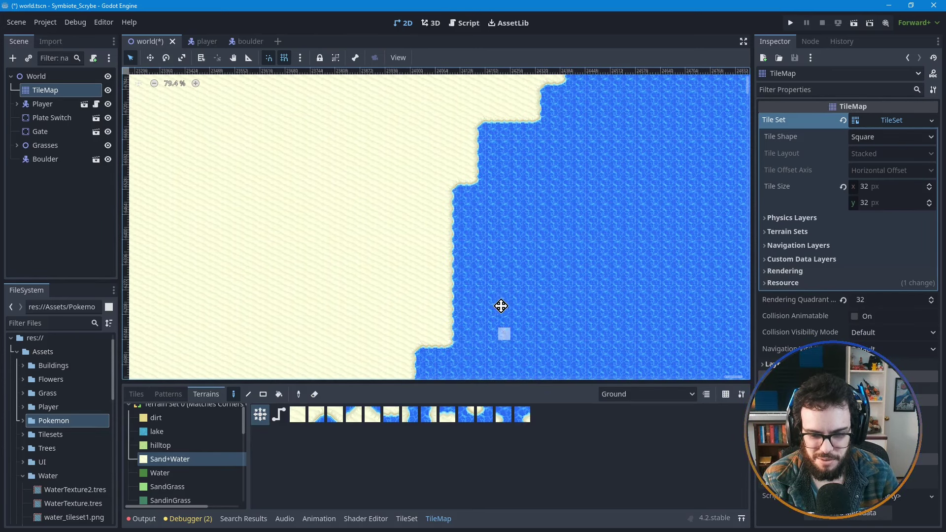
middle_click_drag(503, 306, 498, 217)
scroll(486, 243, "down", 2)
scroll(491, 243, "down", 1)
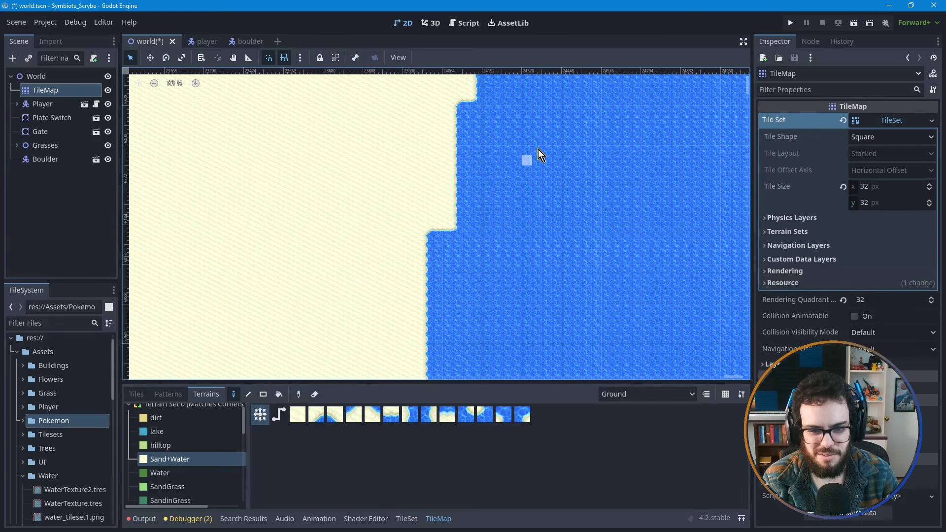
middle_click_drag(539, 154, 462, 231)
middle_click_drag(530, 152, 500, 222)
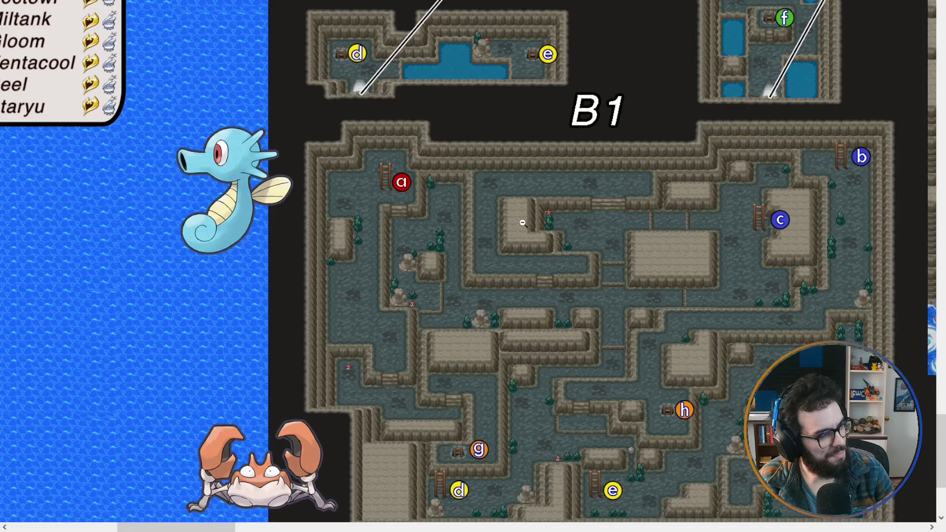
- Examine the coastlines on the Johto reference map around Route 40, the Whirl Islands and Cianwood City
left_click(523, 223)
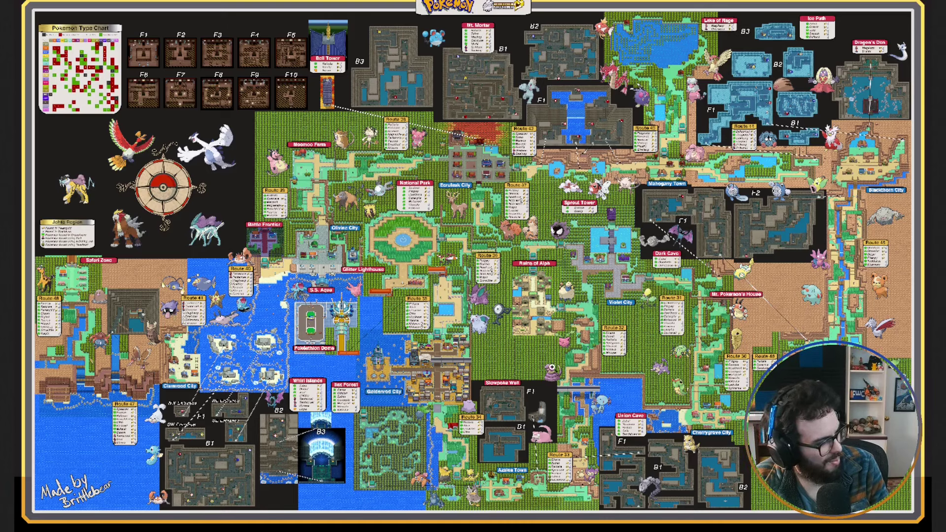
left_click(438, 453)
left_click(369, 258)
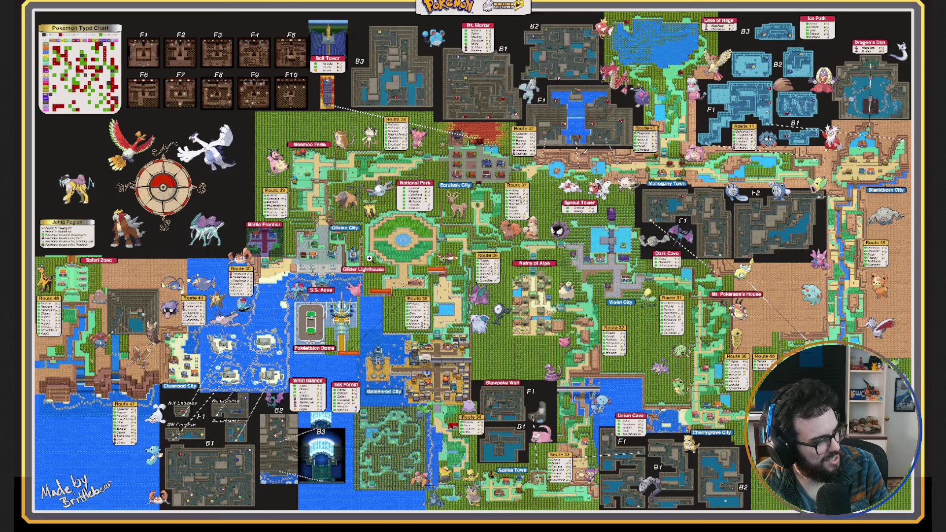
left_click(260, 272)
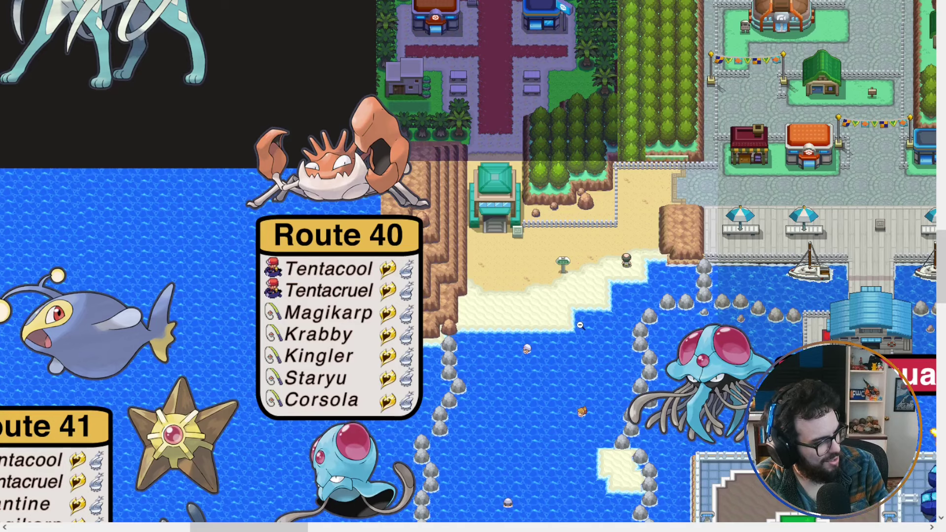
scroll(629, 312, "down", 7)
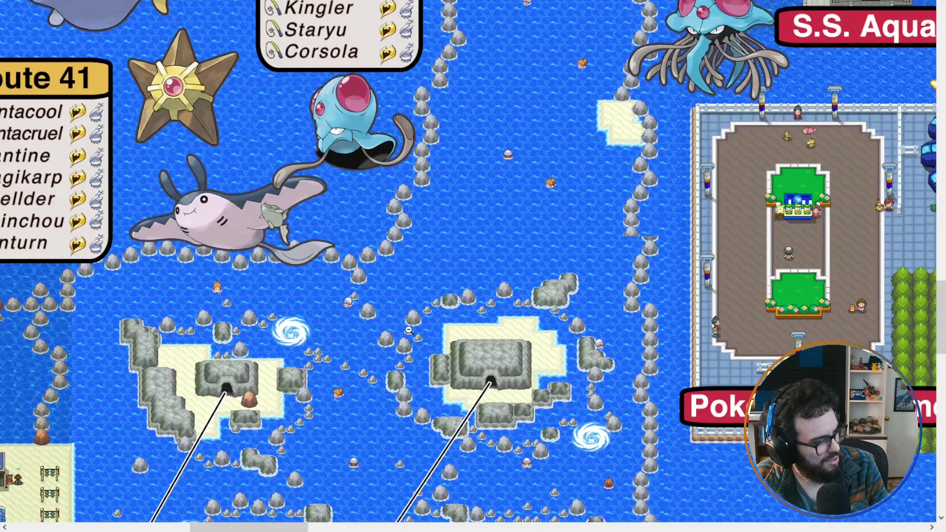
scroll(409, 330, "down", 5)
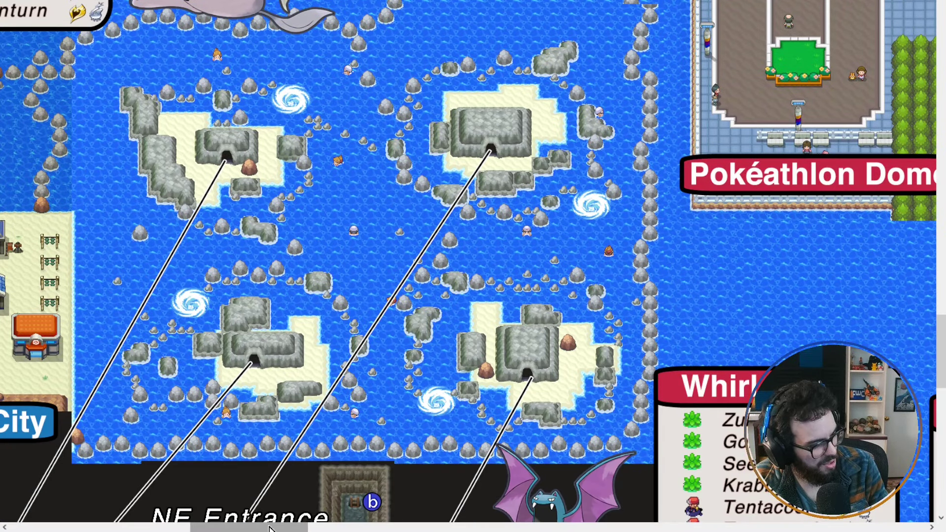
left_click_drag(267, 527, 222, 526)
scroll(288, 315, "up", 2)
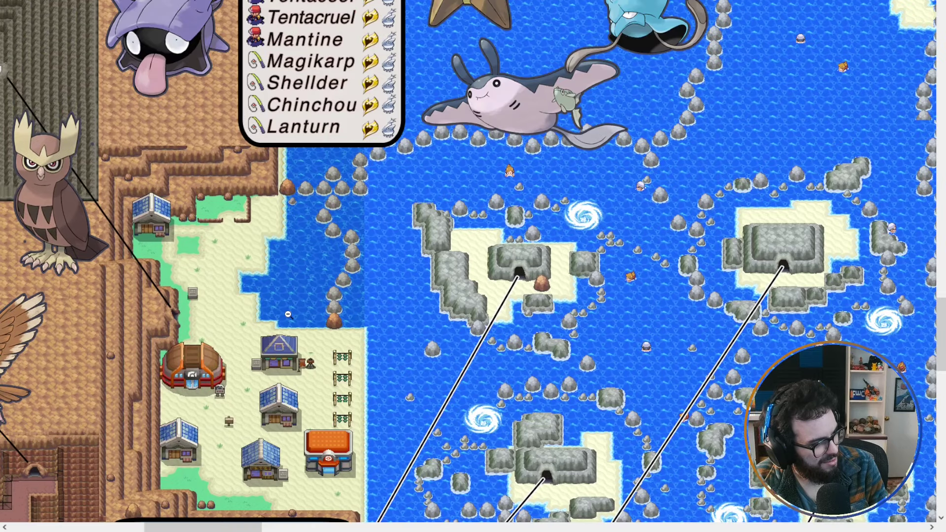
left_click(258, 246)
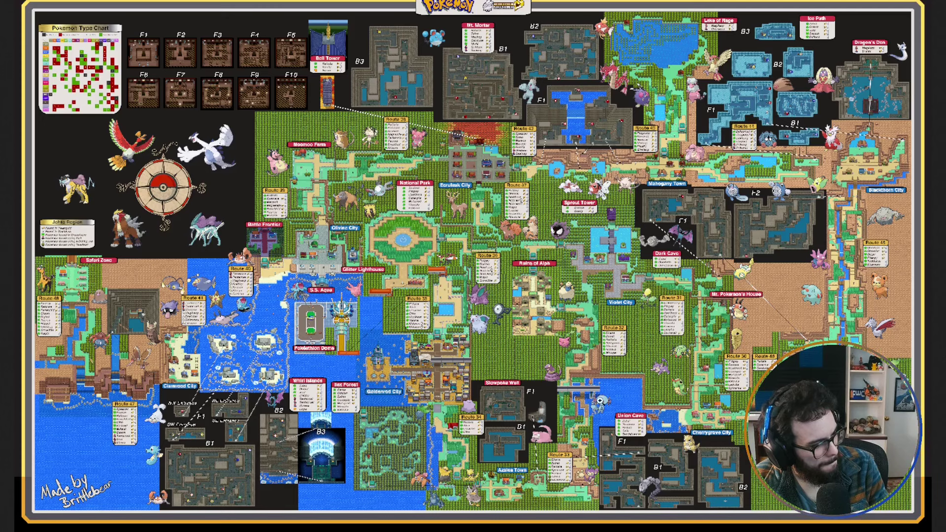
- Examine the Johto reference map's terrain from Cherrygrove City's shoreline east along Route 29 and north through Route 46
left_click(699, 422)
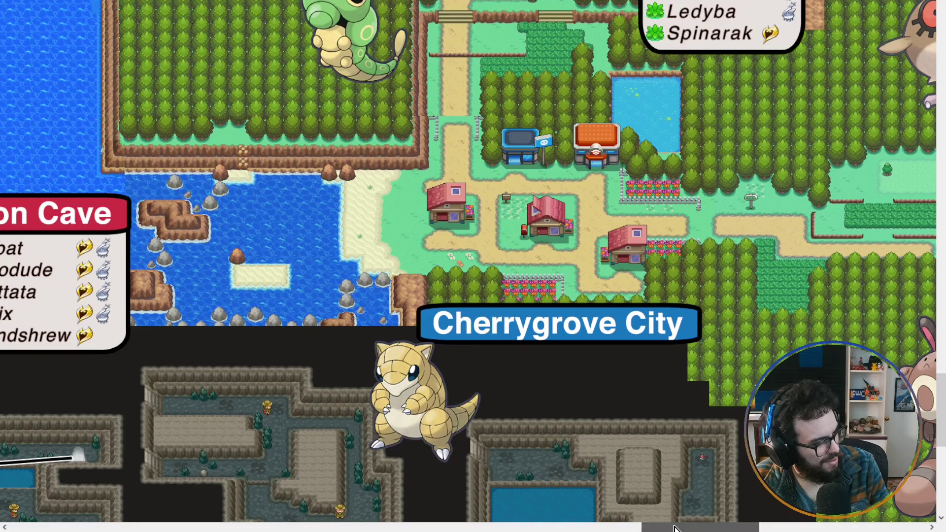
left_click_drag(676, 527, 804, 529)
scroll(626, 390, "up", 2)
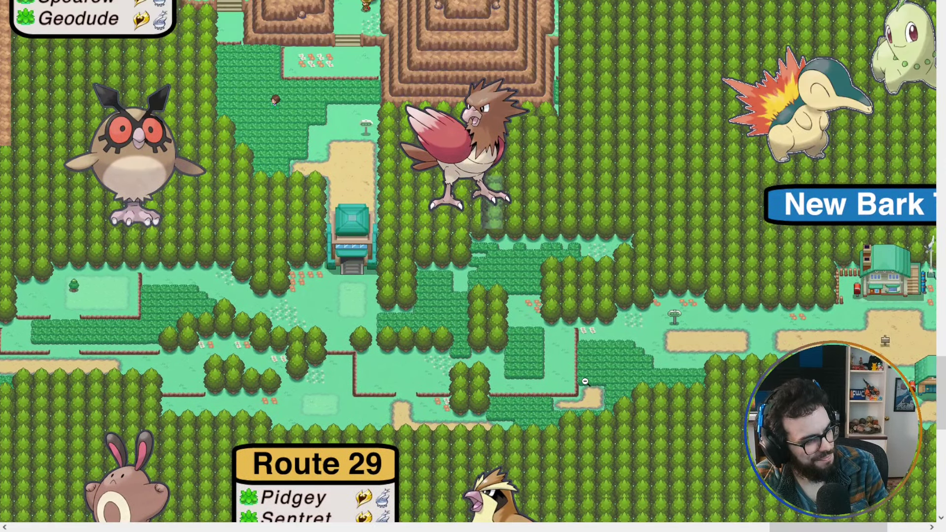
scroll(531, 354, "up", 2)
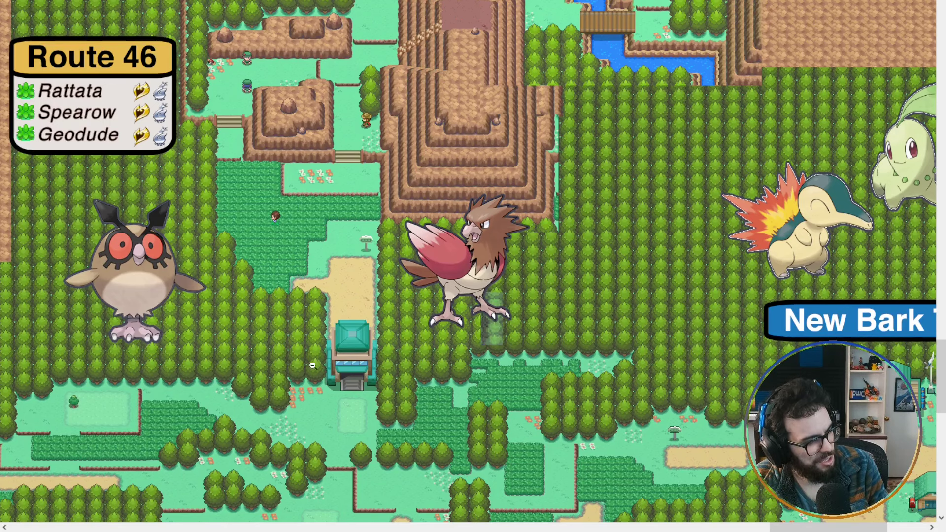
scroll(279, 370, "up", 2)
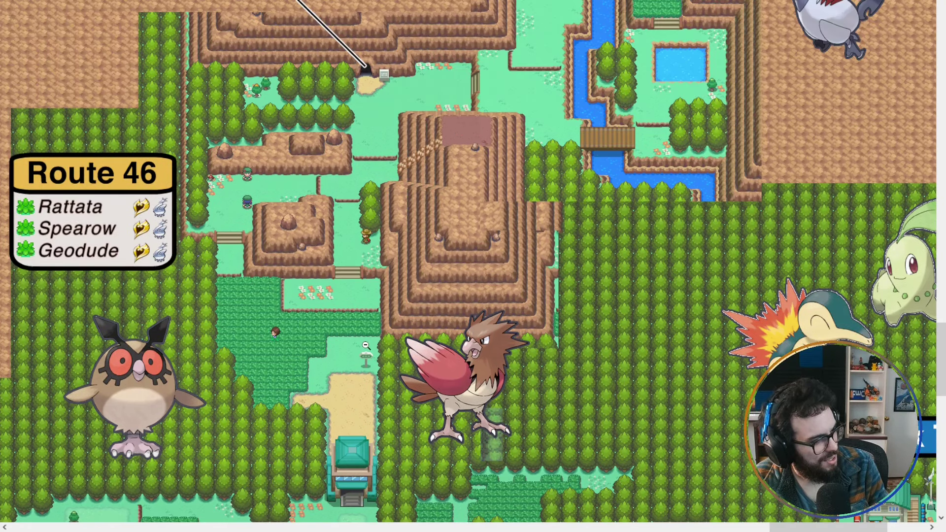
scroll(340, 348, "up", 2)
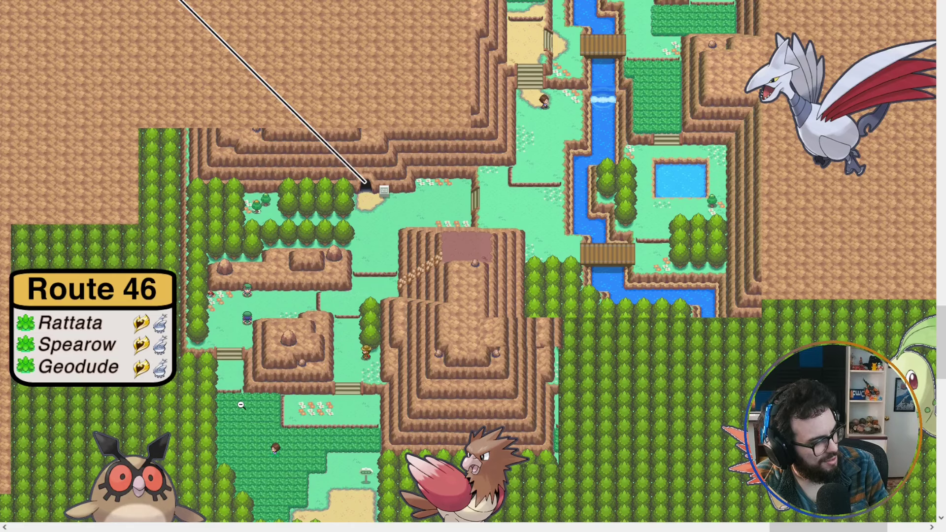
scroll(430, 389, "up", 4)
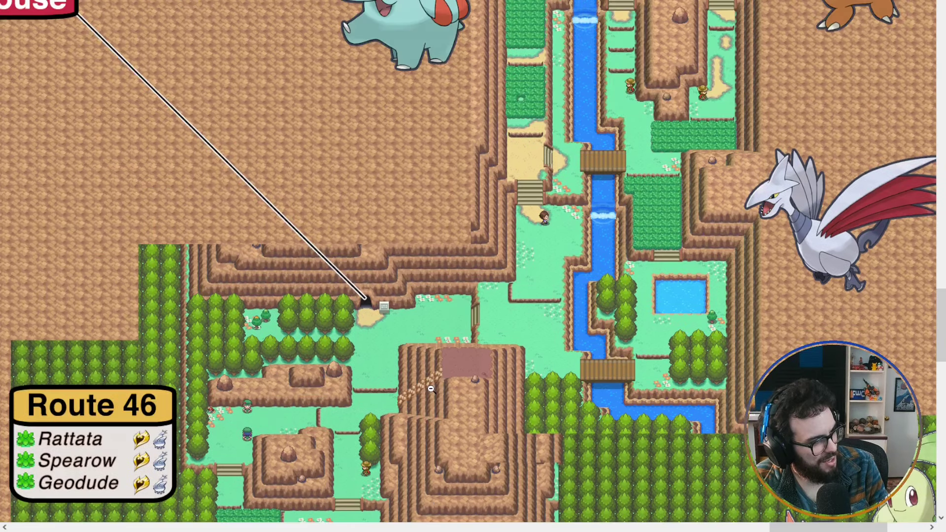
left_click(513, 293)
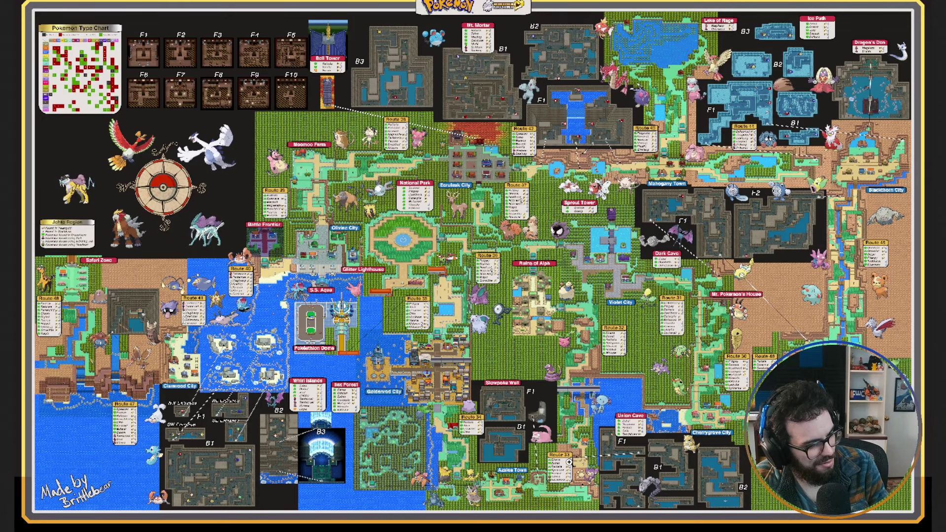
- Examine the Route 47 cliff coastline and the terrain through Route 48 up to the Safari Zone on the reference map
left_click(74, 422)
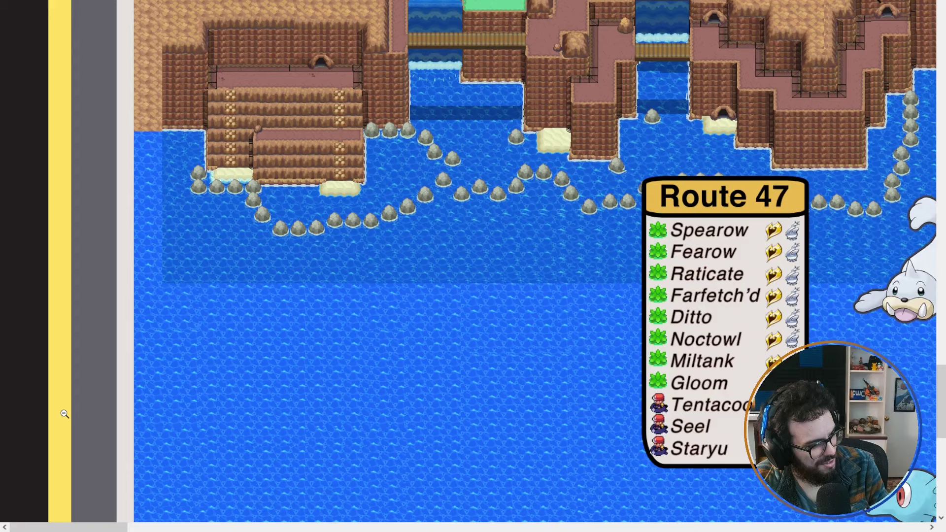
scroll(462, 315, "up", 10)
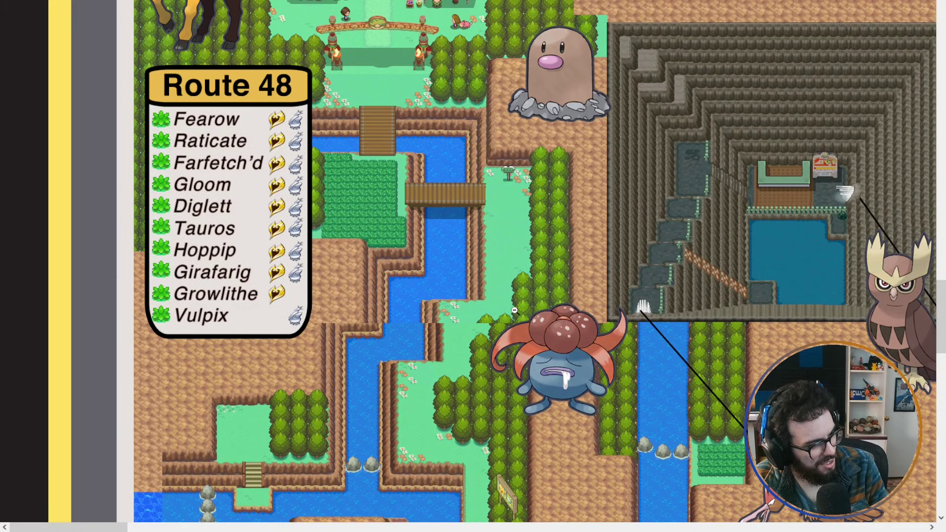
scroll(514, 310, "up", 5)
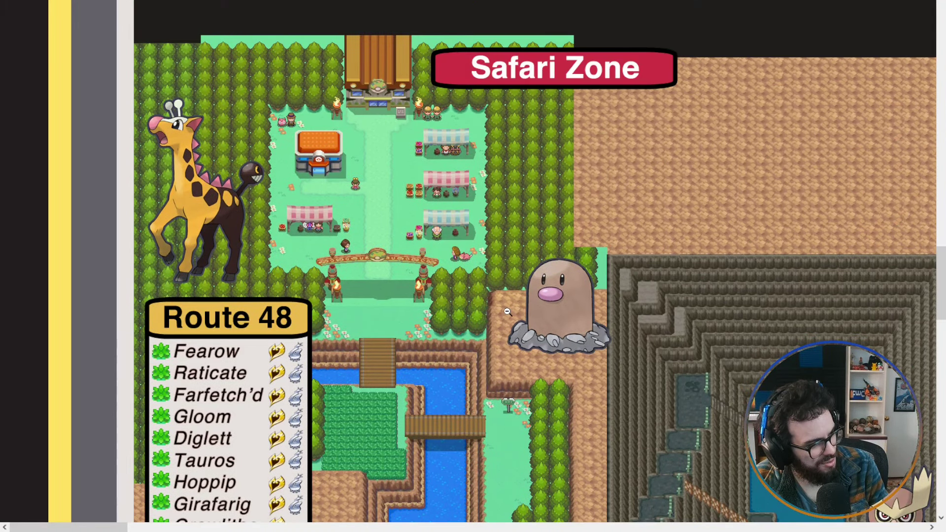
scroll(507, 312, "up", 2)
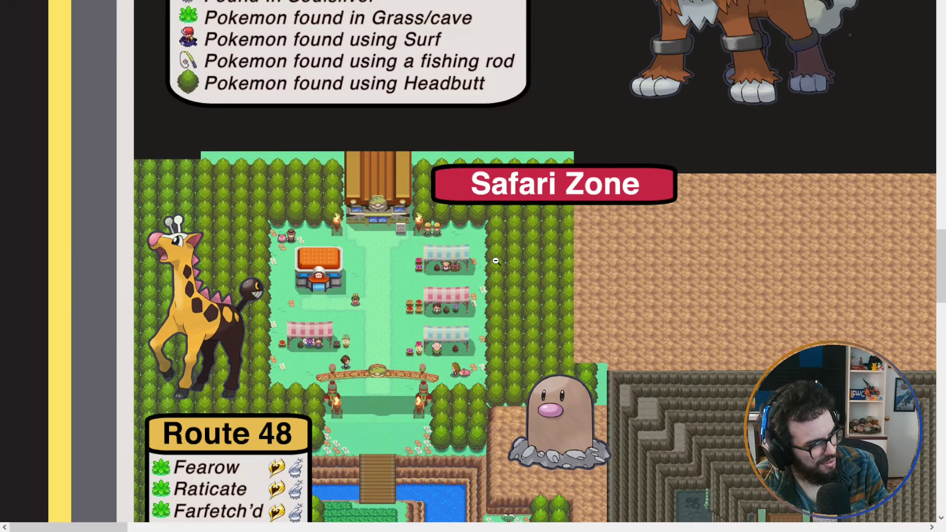
left_click(500, 187)
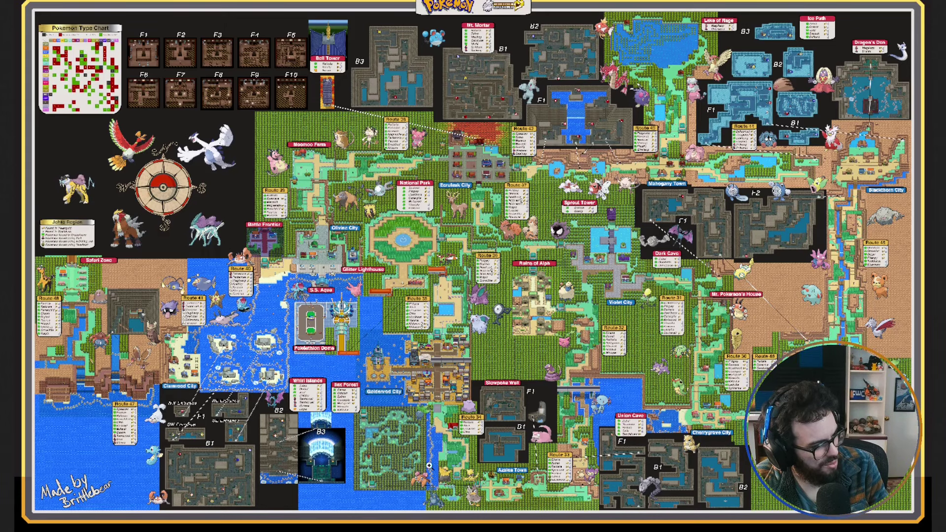
- Examine the coastline and water around Cherrygrove City on the Johto reference map
left_click(678, 429)
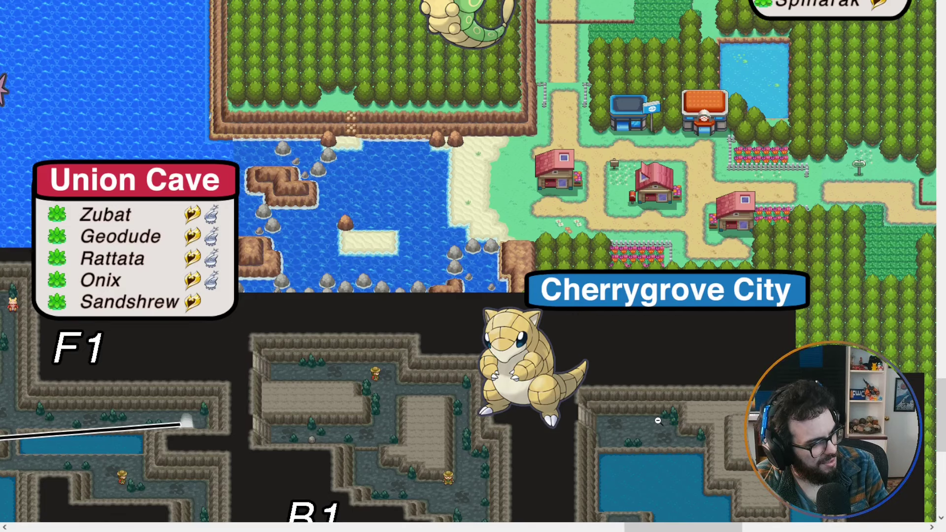
scroll(521, 293, "up", 2)
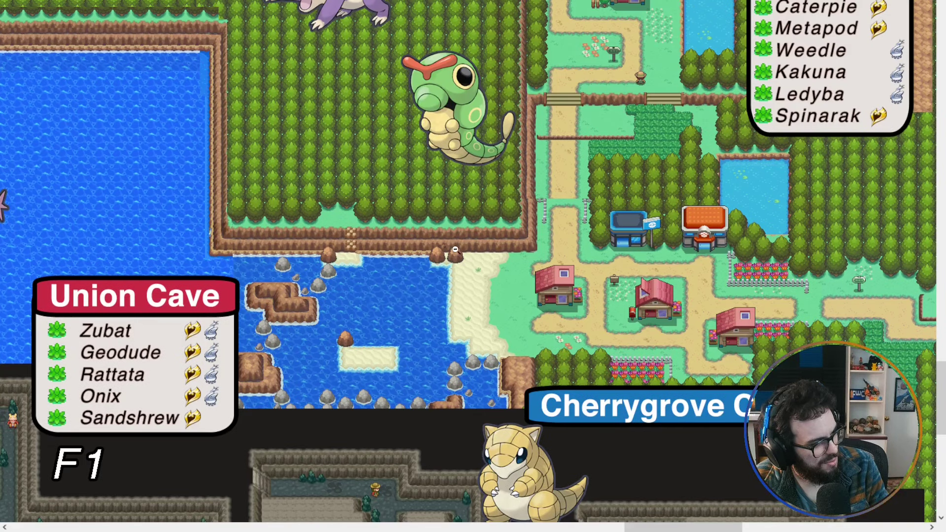
scroll(362, 286, "up", 6)
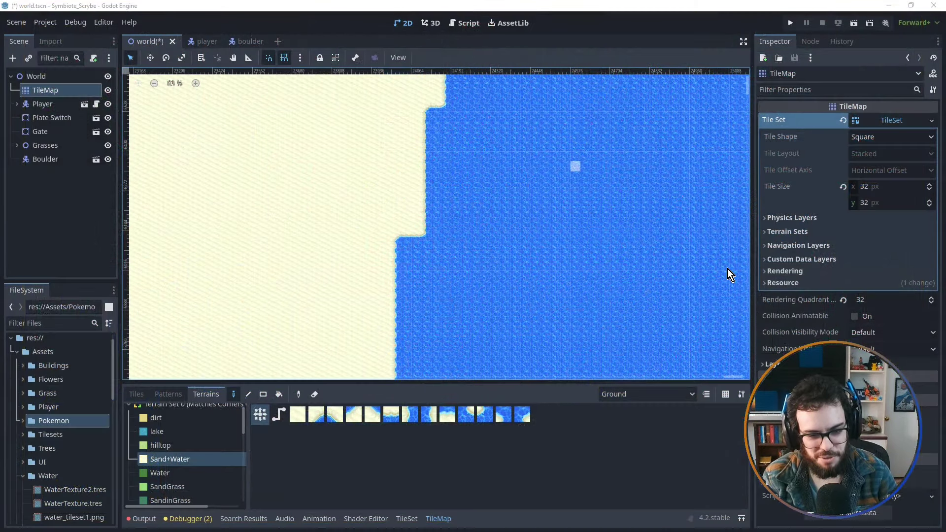
- Switch to Godot and paint a small rectangular island with the Sand+Water terrain in the water east of the coast
left_click(555, 80)
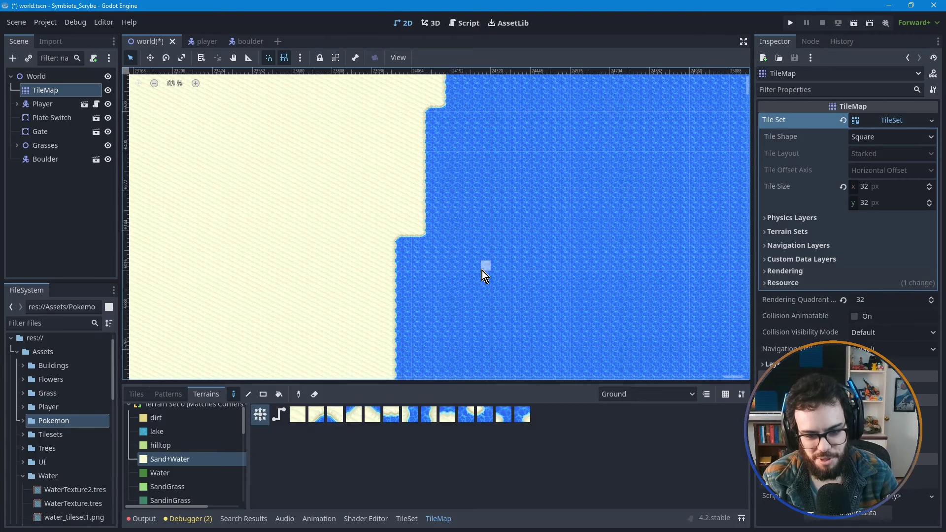
scroll(493, 236, "down", 3)
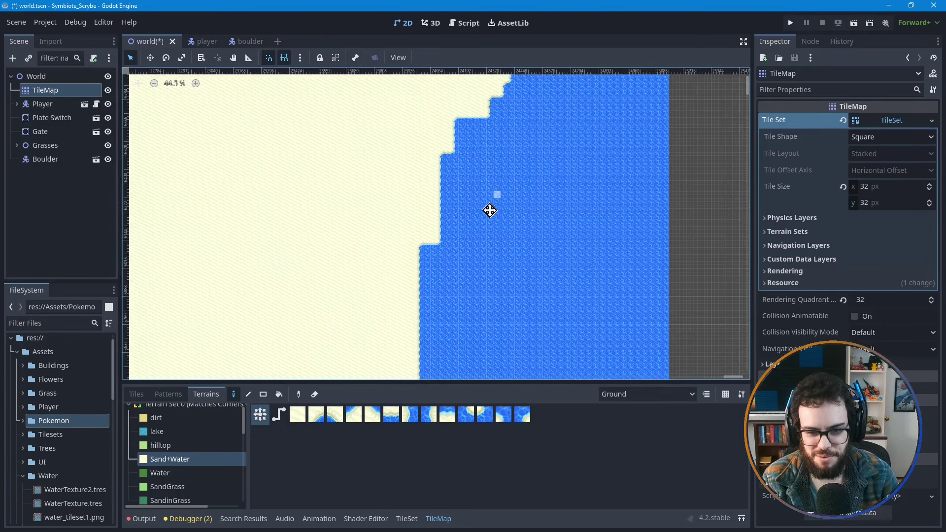
scroll(475, 256, "up", 5, "ctrl")
scroll(478, 234, "right", 3, "ctrl+shift")
scroll(473, 207, "up", 3, "ctrl")
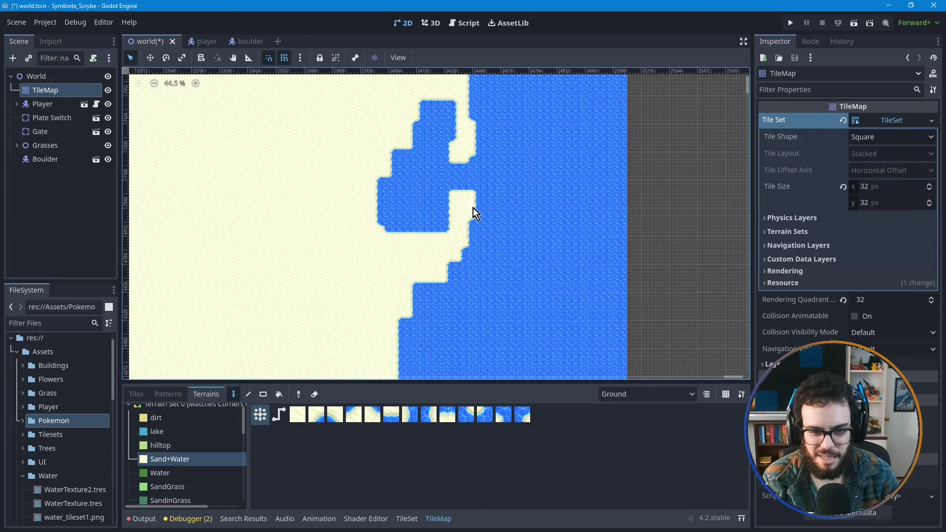
middle_click_drag(476, 308, 470, 211)
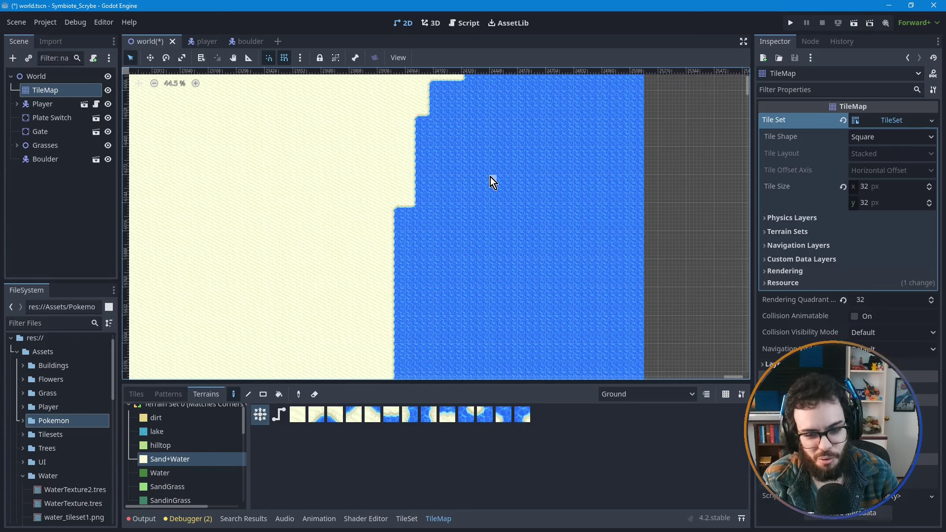
left_click_drag(490, 180, 504, 213)
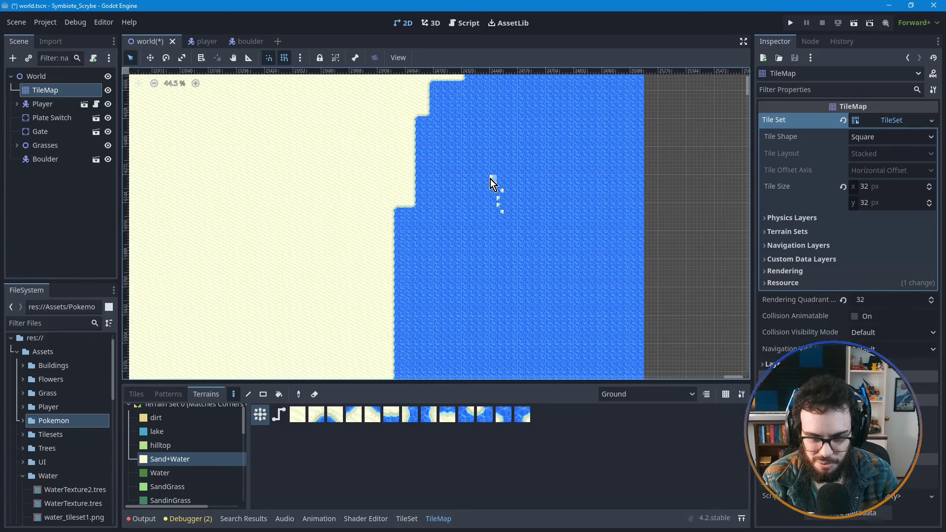
left_click_drag(491, 179, 521, 220)
scroll(501, 217, "up", 1)
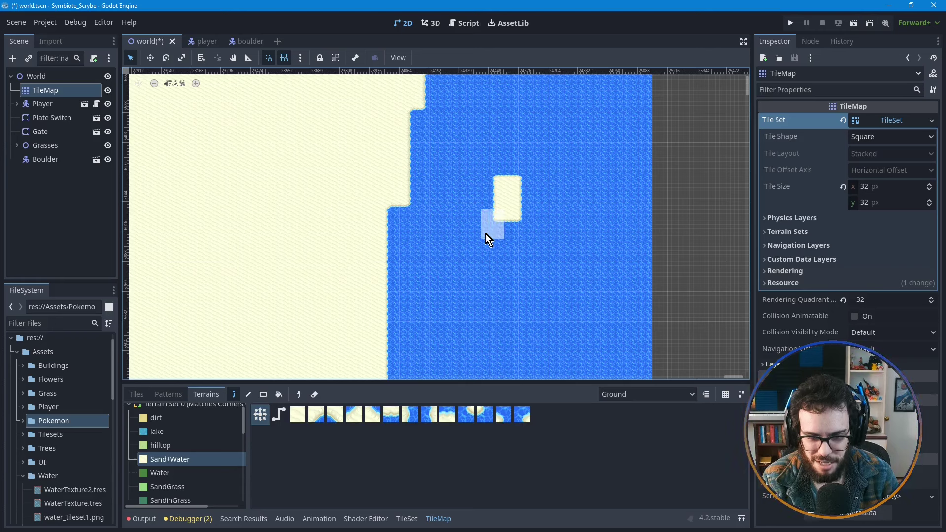
- Extend the island's southwest corner with a small block of Sand+Water terrain
left_click_drag(486, 235, 486, 234)
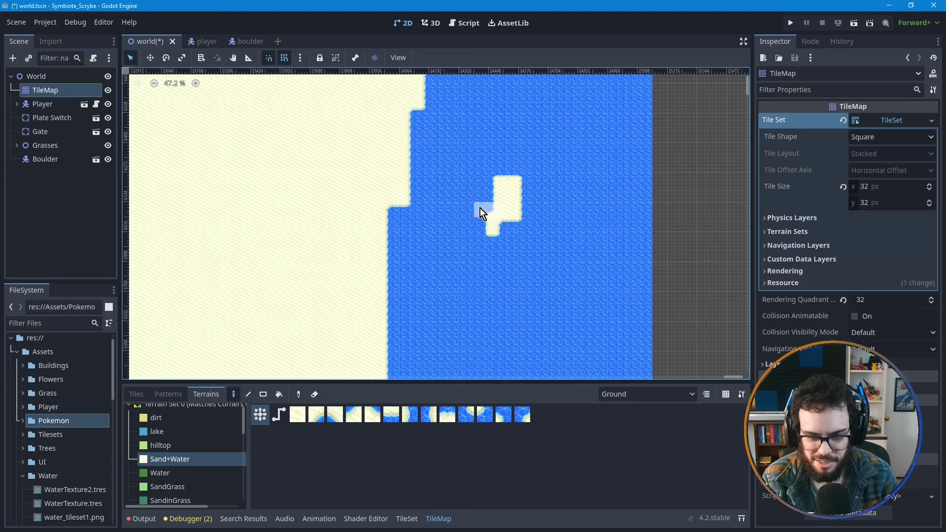
left_click(478, 219)
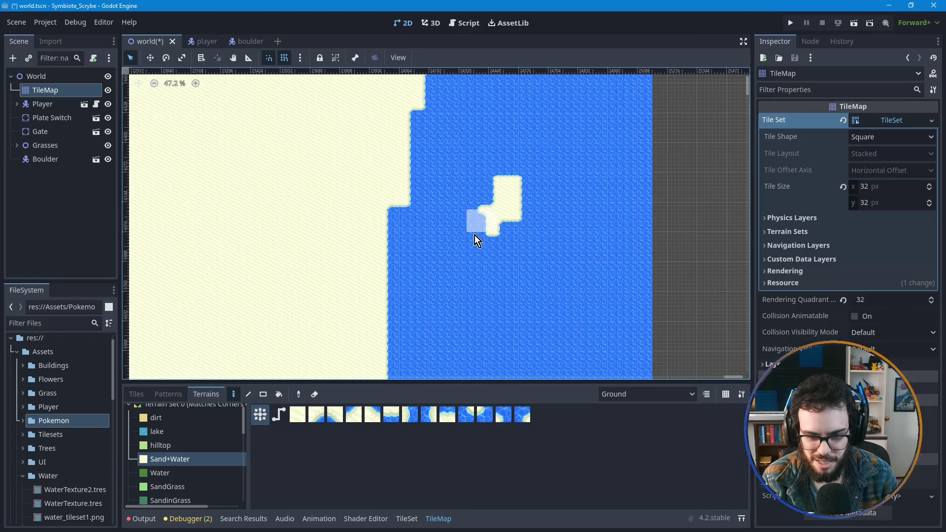
left_click(475, 236)
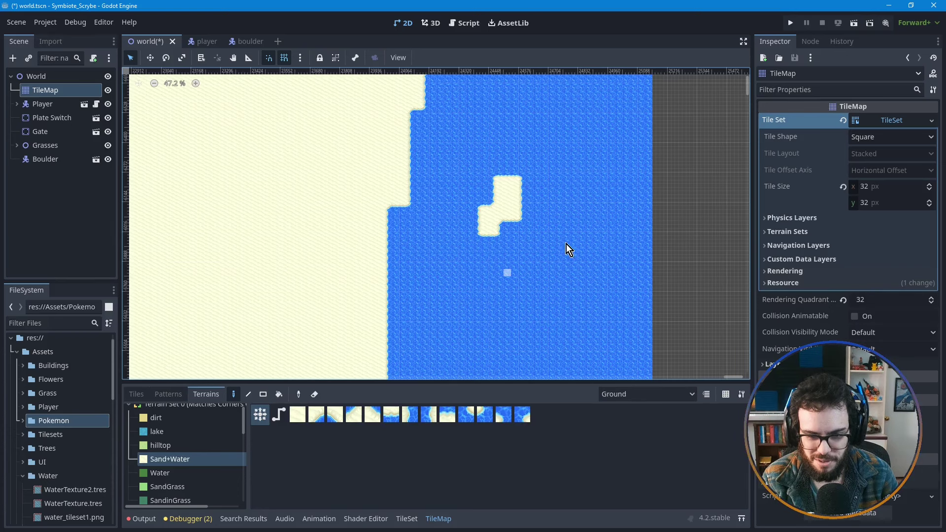
- Paint a stepped sand spit jutting east from the coast, southwest of the small island
middle_click_drag(466, 277, 495, 266)
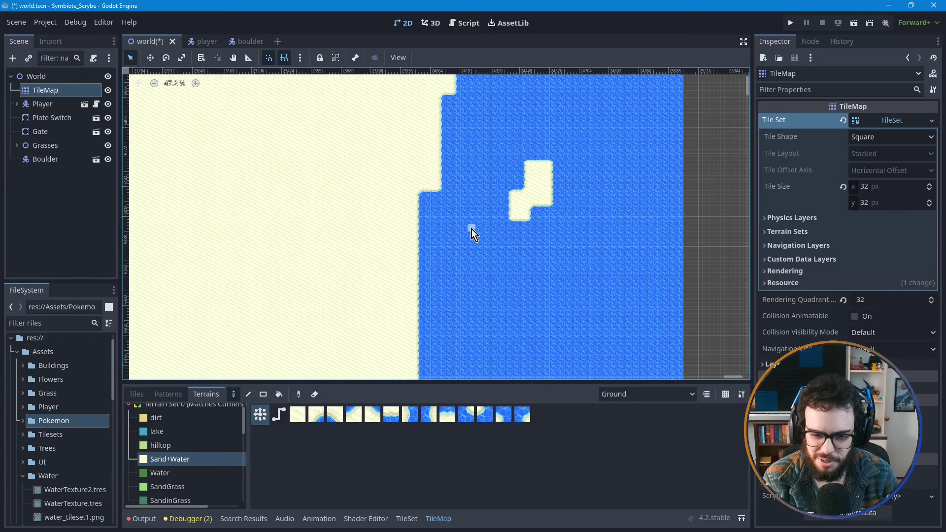
scroll(483, 220, "up", 2)
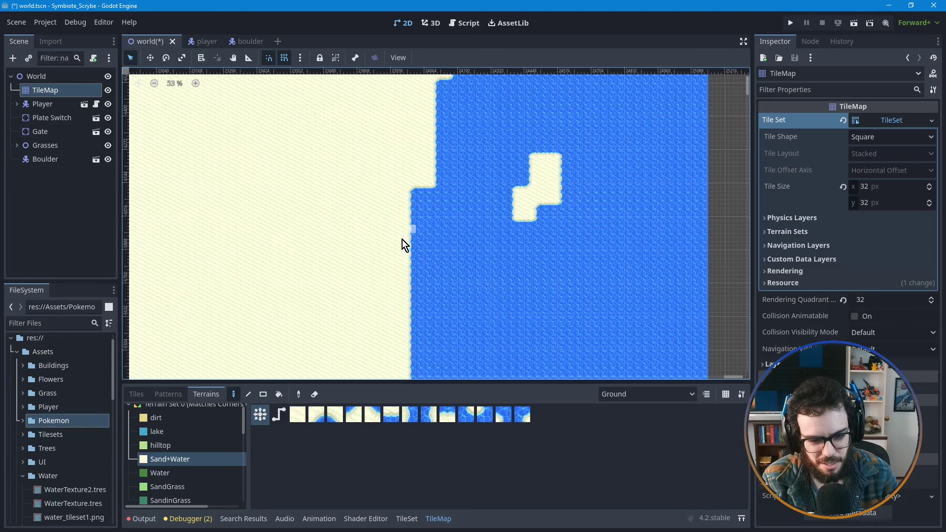
left_click_drag(402, 229, 467, 248)
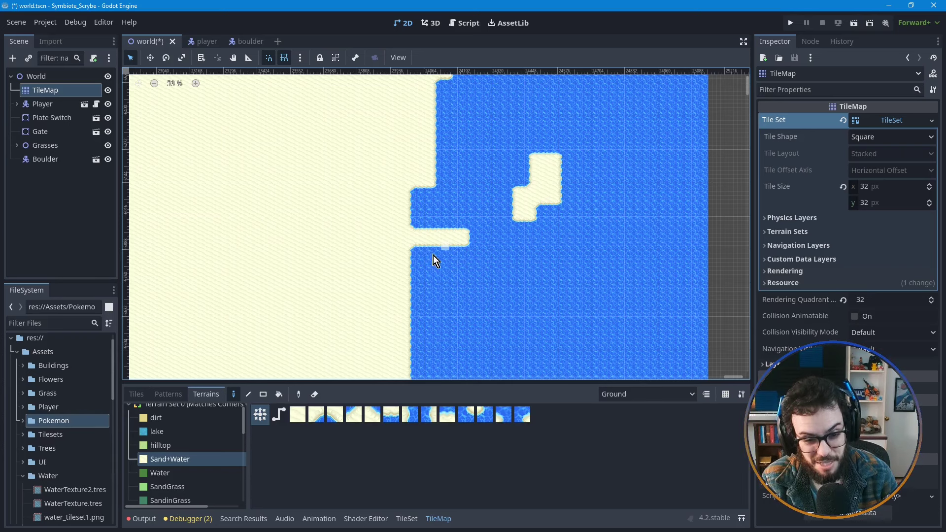
left_click_drag(406, 264, 407, 264)
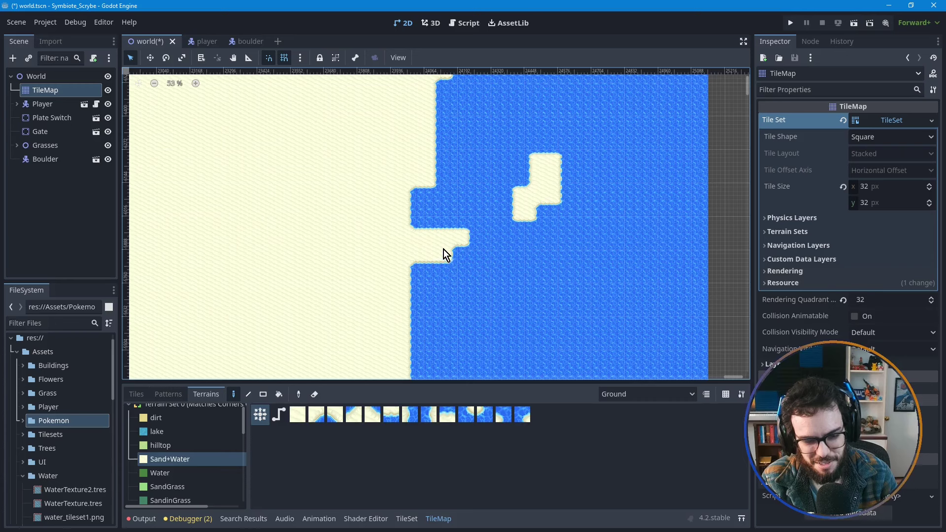
middle_click_drag(437, 227, 427, 256)
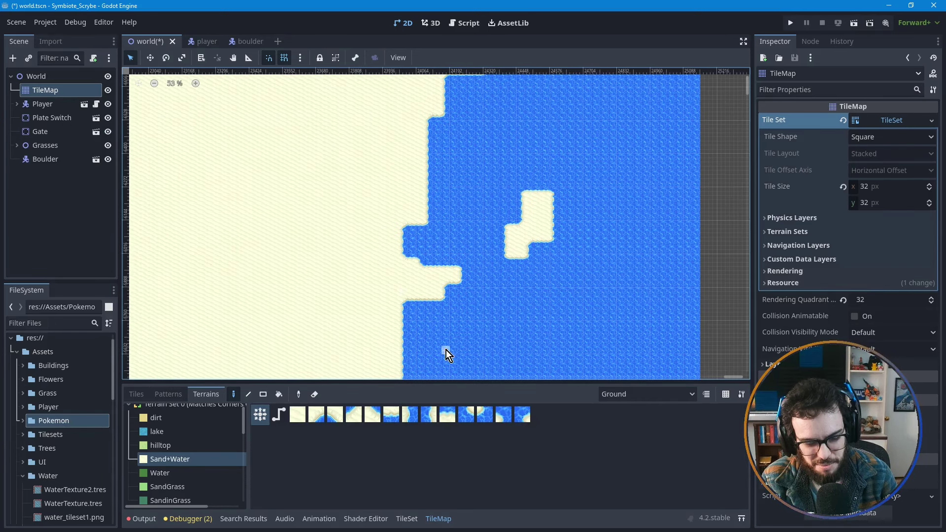
- Widen the spit's tip, paint a narrow sand strip running south from it, and thicken the strip's east side
middle_click_drag(444, 323, 439, 258)
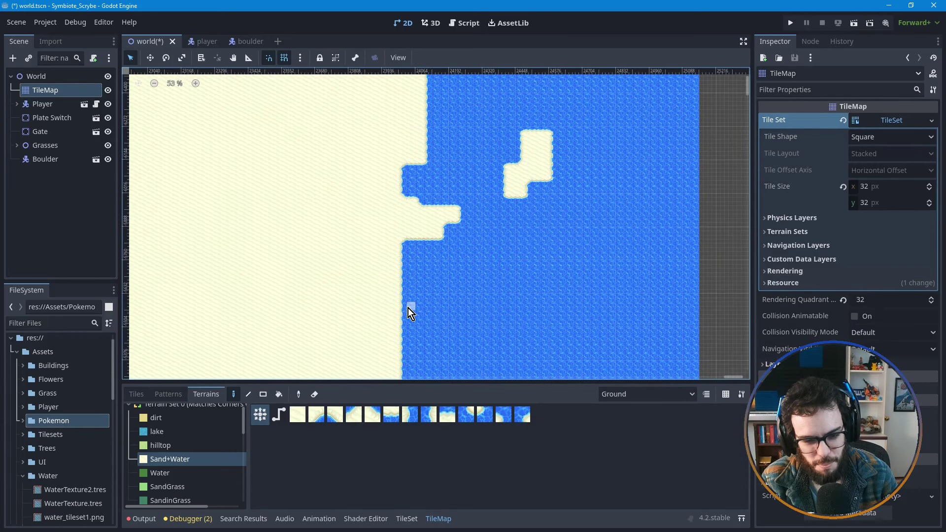
middle_click_drag(408, 308, 409, 253)
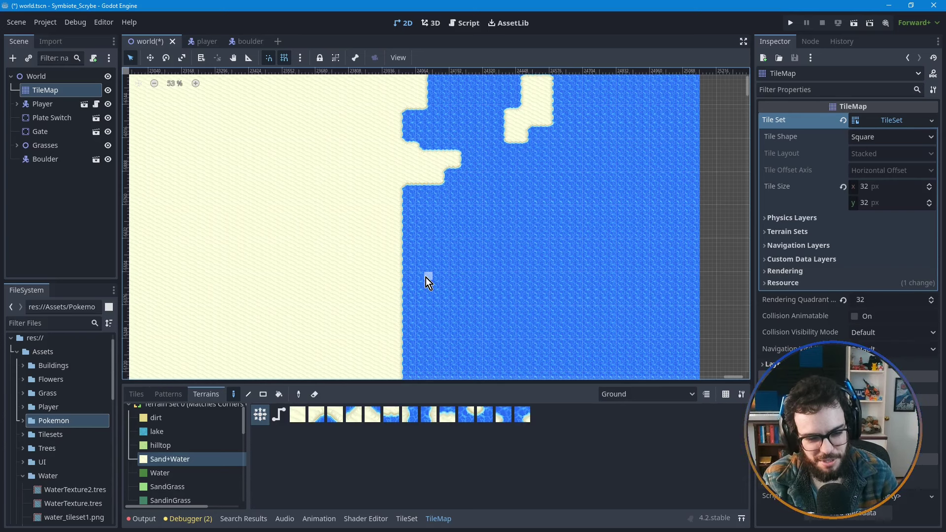
scroll(425, 277, "up", 1)
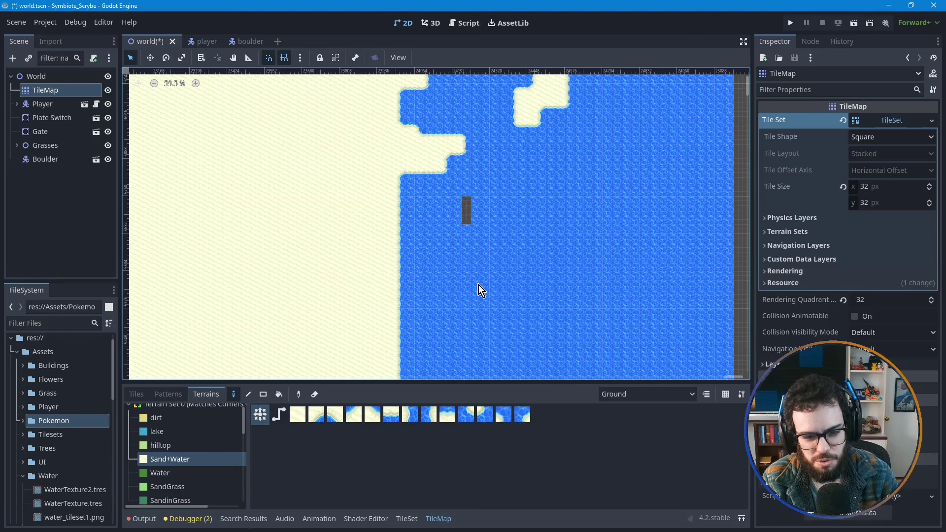
left_click_drag(478, 285, 479, 304)
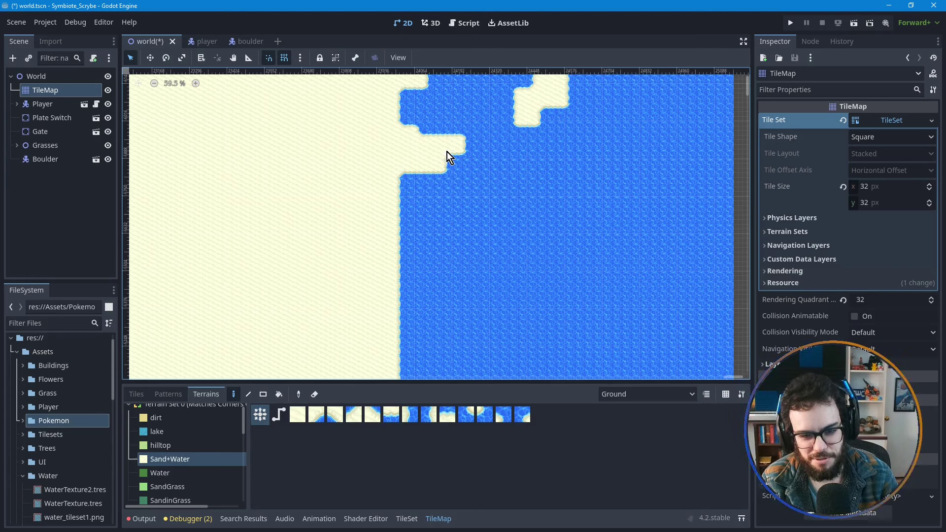
left_click(470, 163)
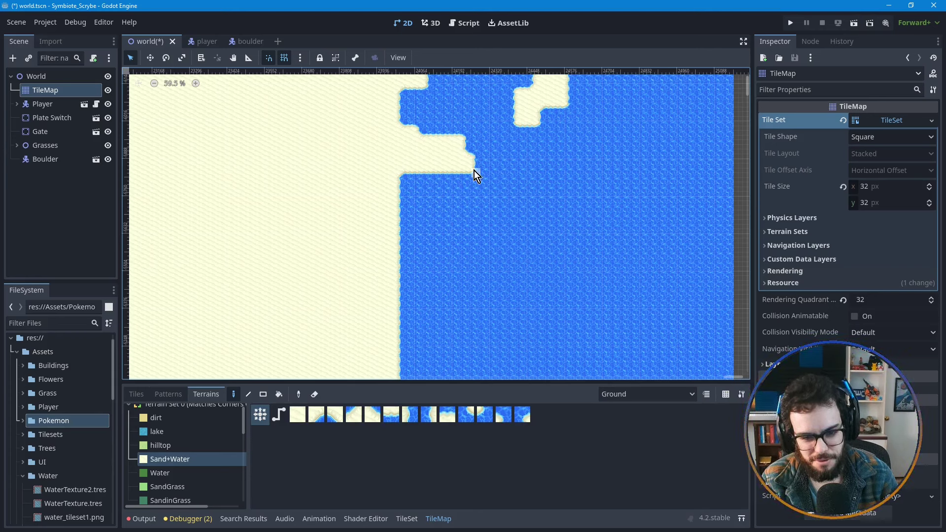
mouse_move(469, 169)
left_mouse_down()
mouse_move(517, 200)
mouse_move(495, 224)
mouse_move(485, 260)
left_mouse_up()
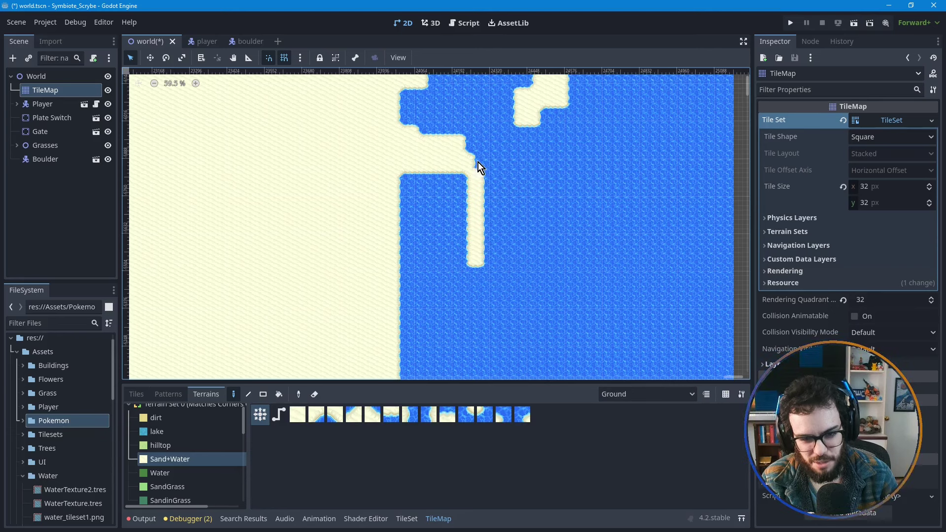
left_click(482, 173)
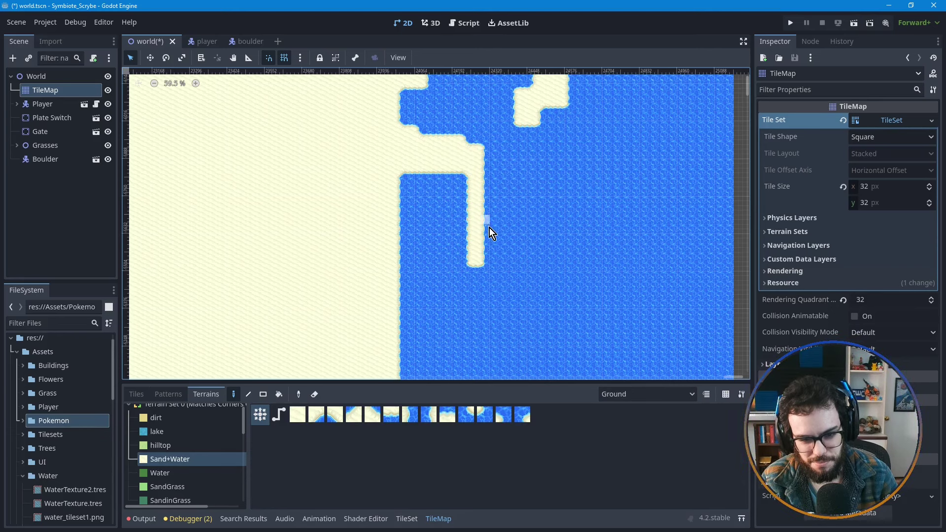
mouse_move(481, 192)
left_mouse_down()
mouse_move(495, 233)
mouse_move(487, 224)
mouse_move(481, 185)
mouse_move(504, 231)
mouse_move(501, 252)
left_mouse_up()
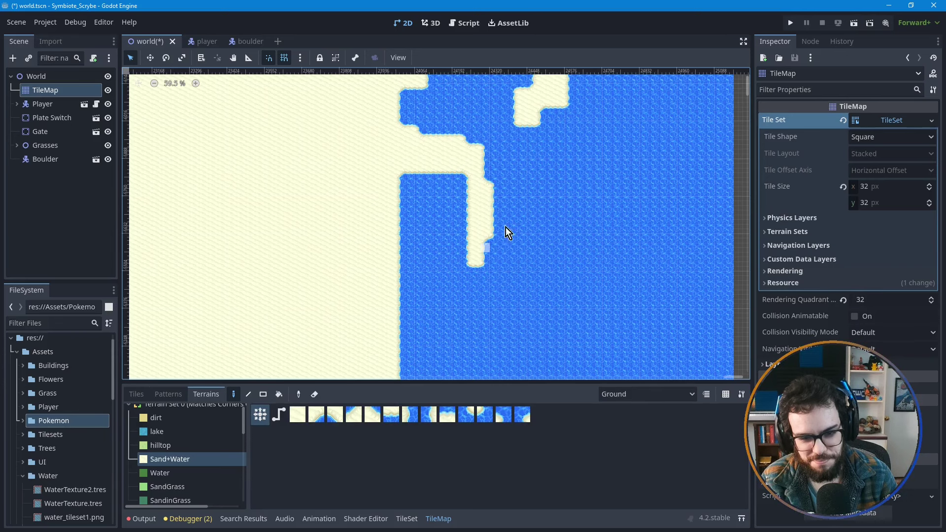
- Paint a short sand hook at the strip's southern end, pointing west toward the coast
middle_click_drag(480, 302, 491, 247)
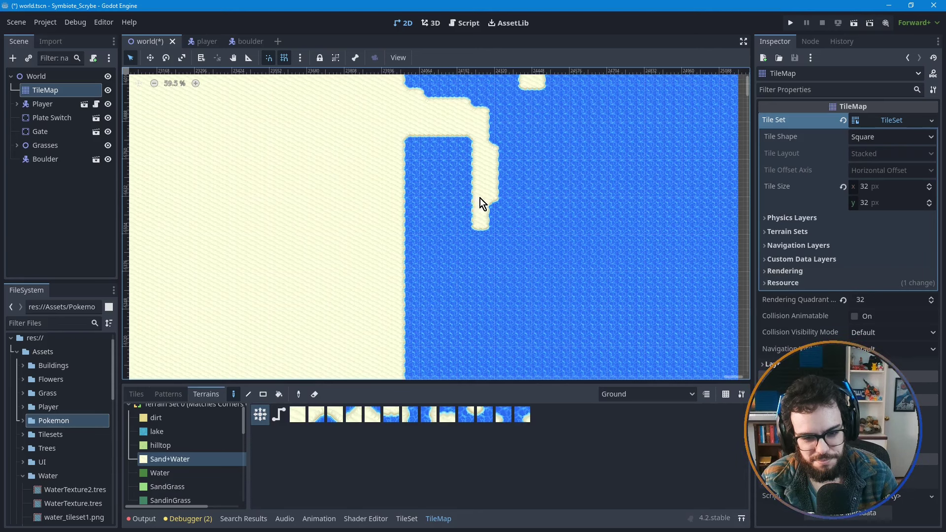
left_click(446, 211)
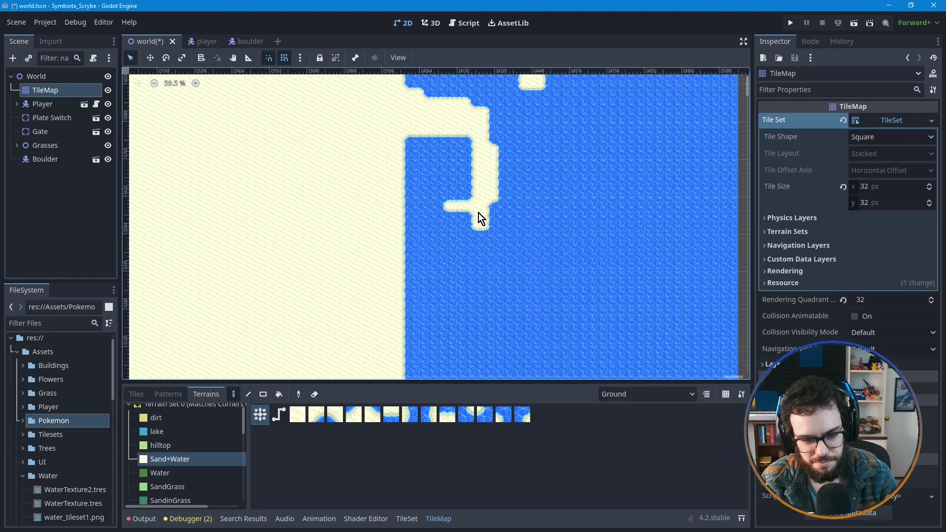
left_click(448, 229)
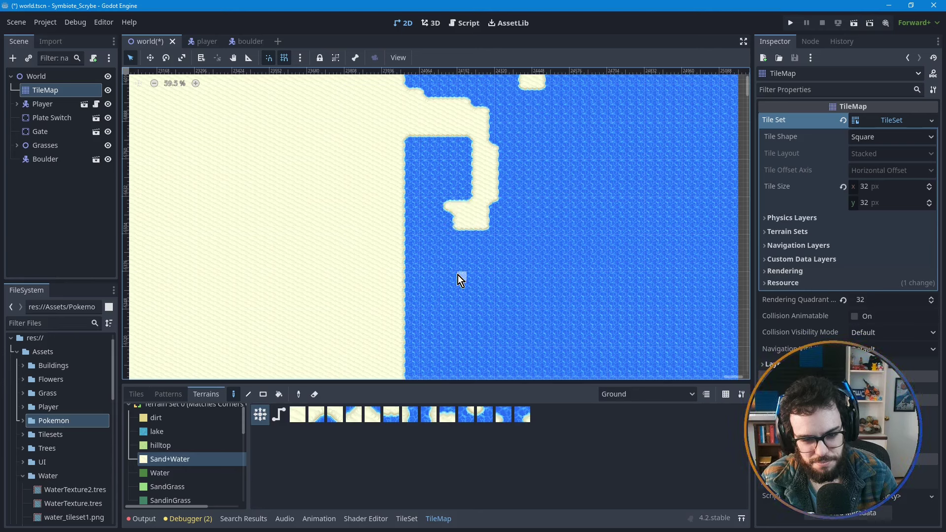
scroll(498, 281, "down", 1)
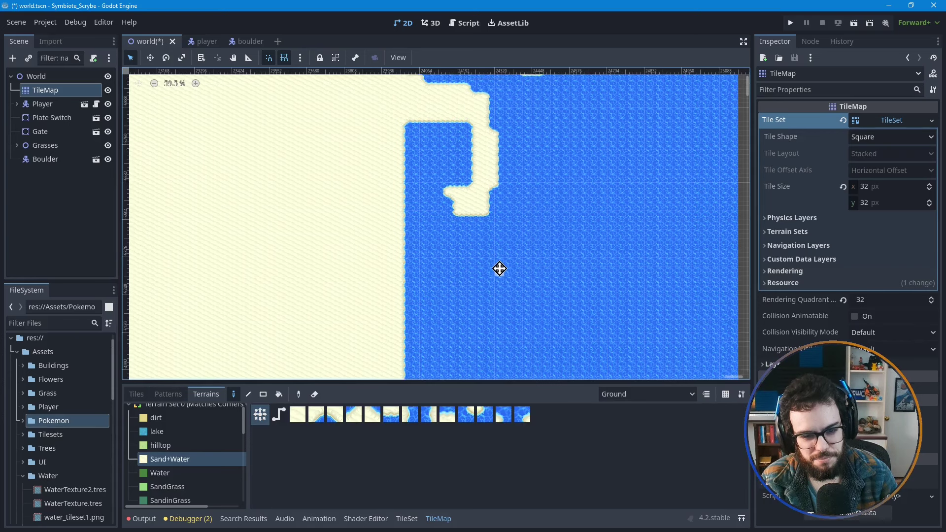
scroll(468, 273, "right", 1)
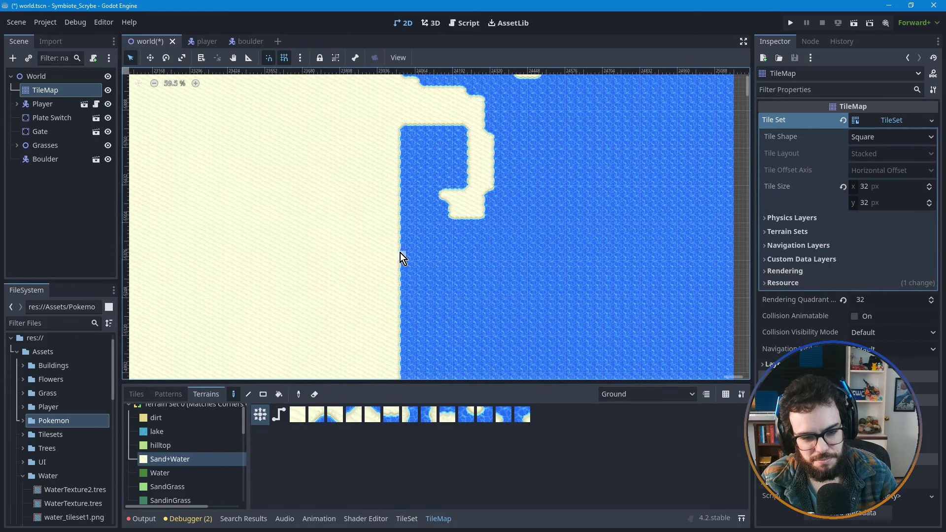
left_click_drag(401, 246, 474, 289)
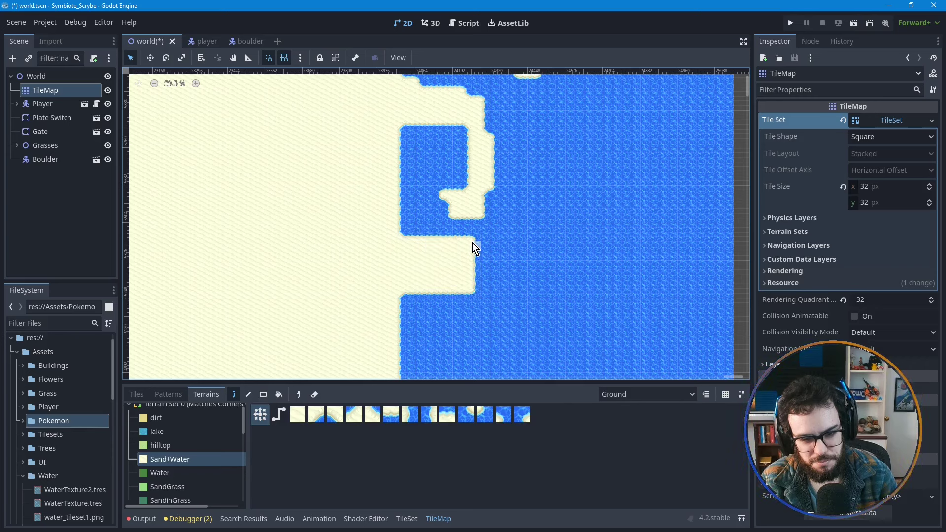
mouse_move(470, 245)
left_mouse_down()
mouse_move(507, 282)
mouse_move(523, 271)
mouse_move(529, 279)
left_mouse_up()
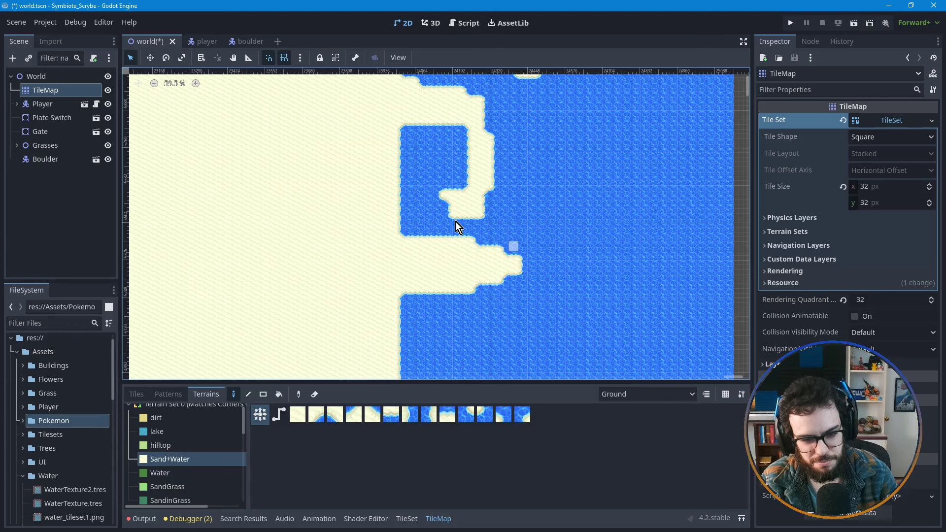
mouse_move(422, 239)
middle_mouse_down()
mouse_move(413, 295)
mouse_move(422, 250)
middle_mouse_up()
key("ctrl+z")
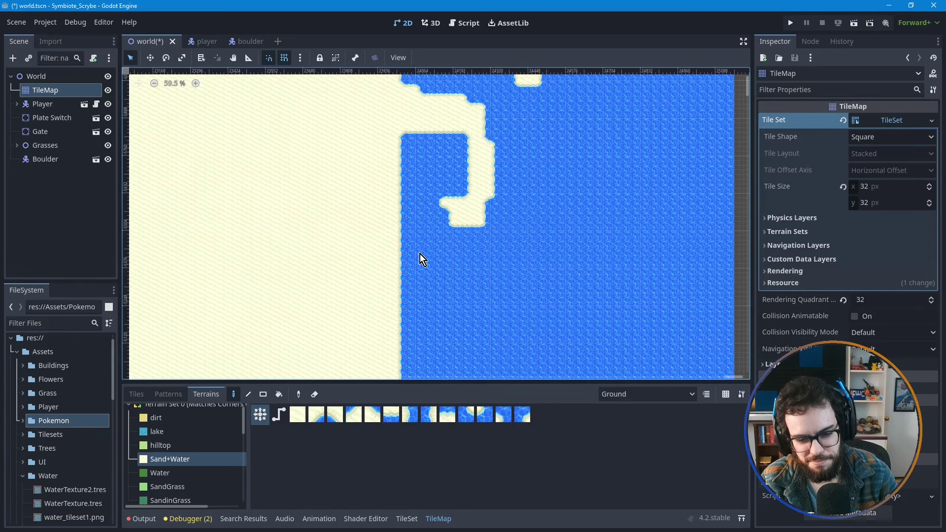
- Paint an L-shaped sand arm south of the hook, running east from the coast and turning north toward the hook
scroll(428, 252, "down", 5)
mouse_move(371, 244)
left_mouse_down()
mouse_move(442, 276)
mouse_move(466, 274)
left_mouse_up()
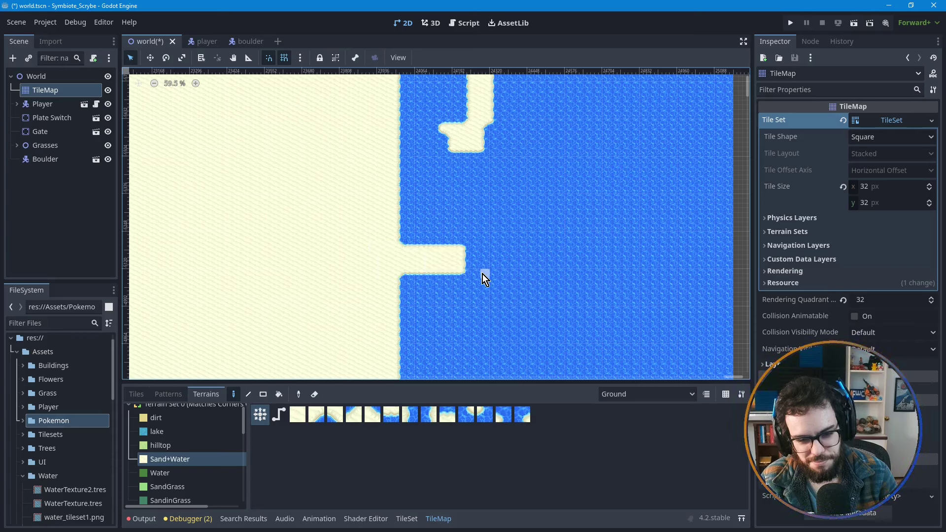
left_click_drag(523, 275, 478, 189)
left_click_drag(466, 182, 466, 182)
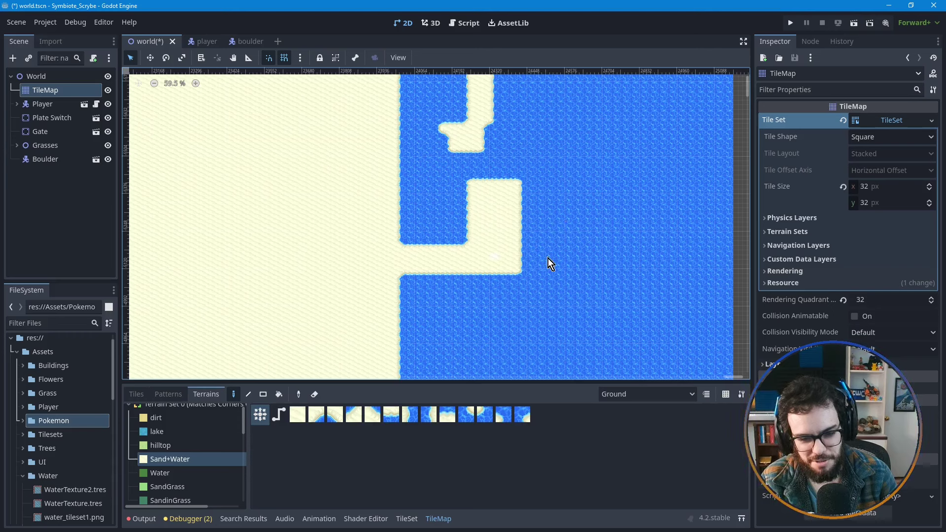
- Undo the wide northward section of the sand arm, repaint it narrower, and add a short hook pointing west at its northern end
key("ctrl+z")
left_click_drag(492, 271, 459, 191)
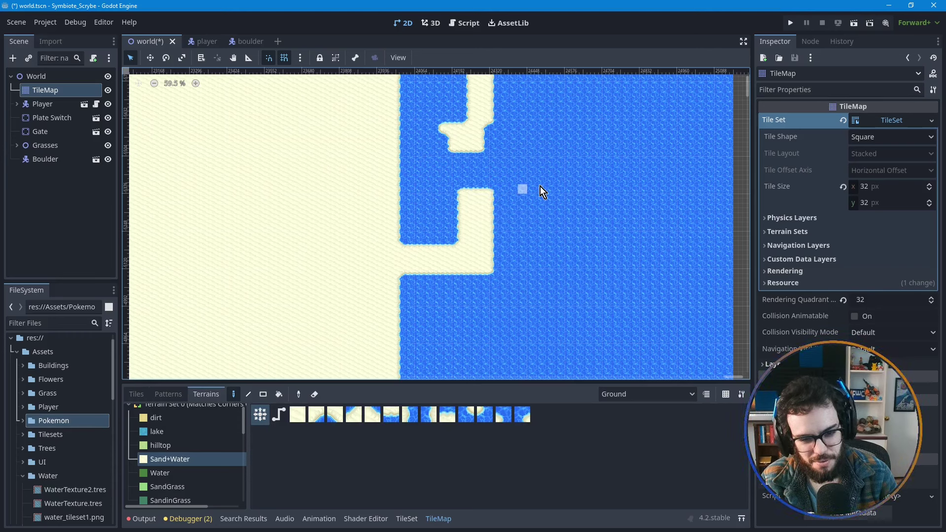
middle_click_drag(540, 191, 528, 237)
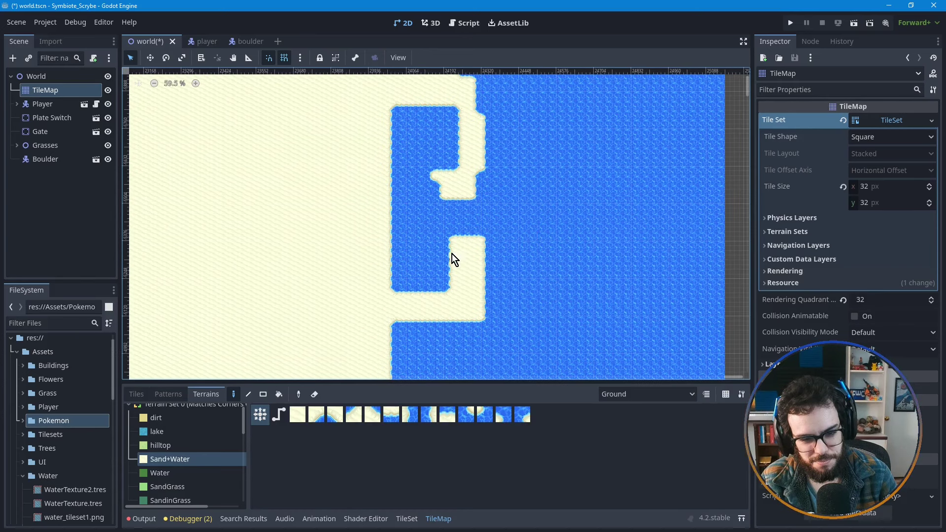
left_click(427, 255)
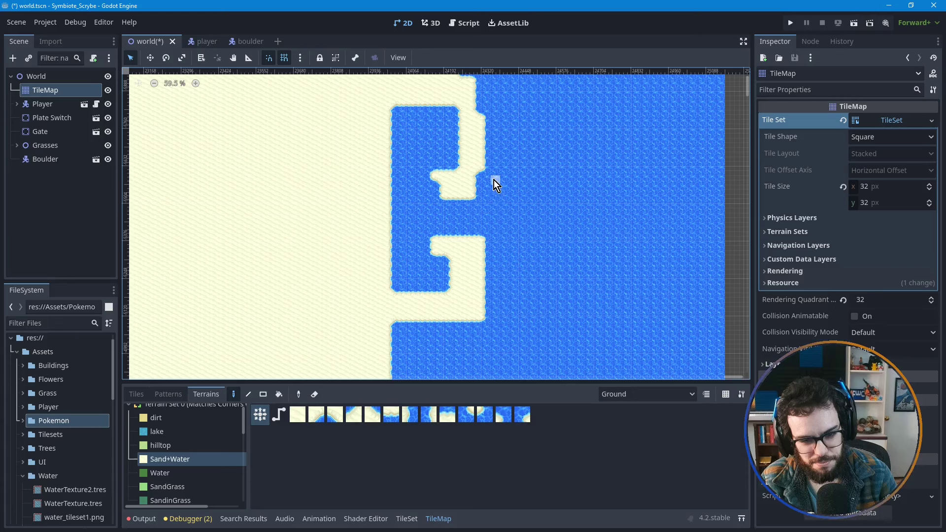
- Fill in the east side of the upper sand hook so that it lines up with the strip above it
left_click_drag(475, 164, 483, 198)
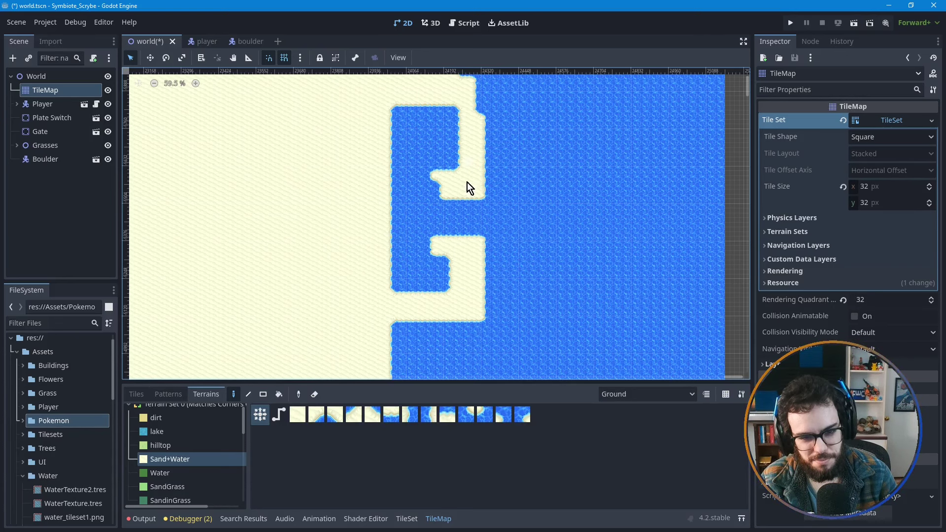
scroll(475, 172, "up", 2)
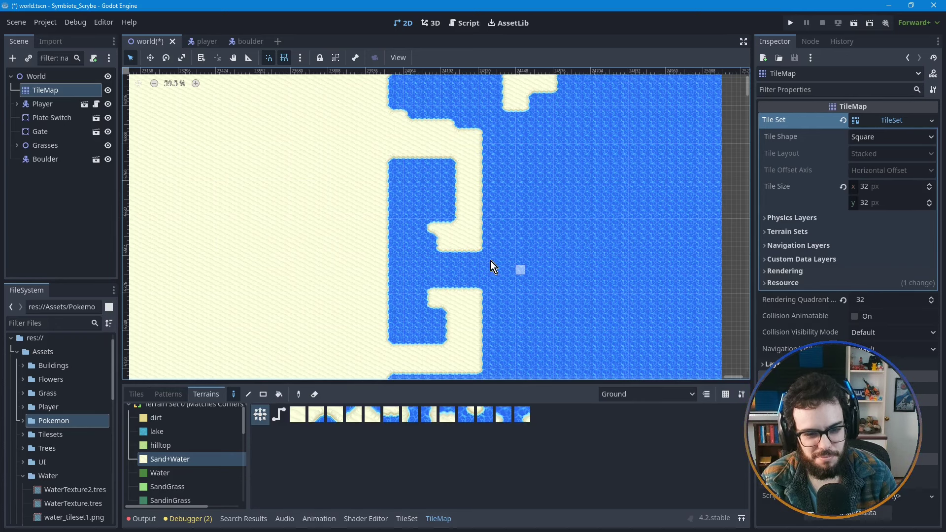
middle_click_drag(433, 313, 437, 223)
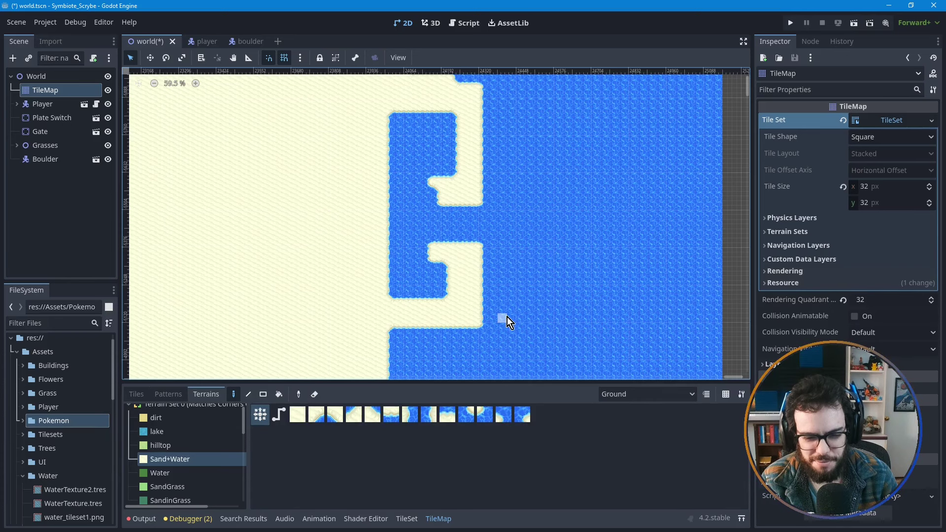
middle_click_drag(507, 317, 510, 213)
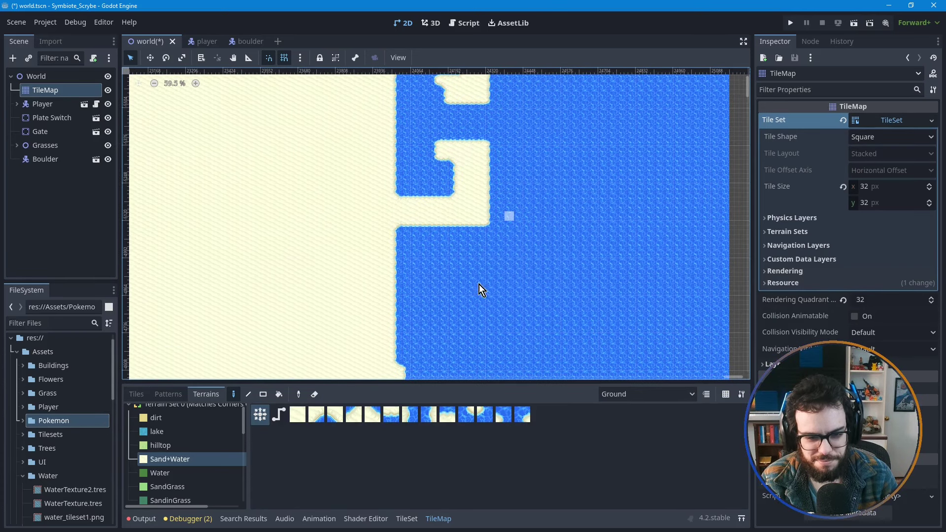
middle_click_drag(482, 289, 469, 262)
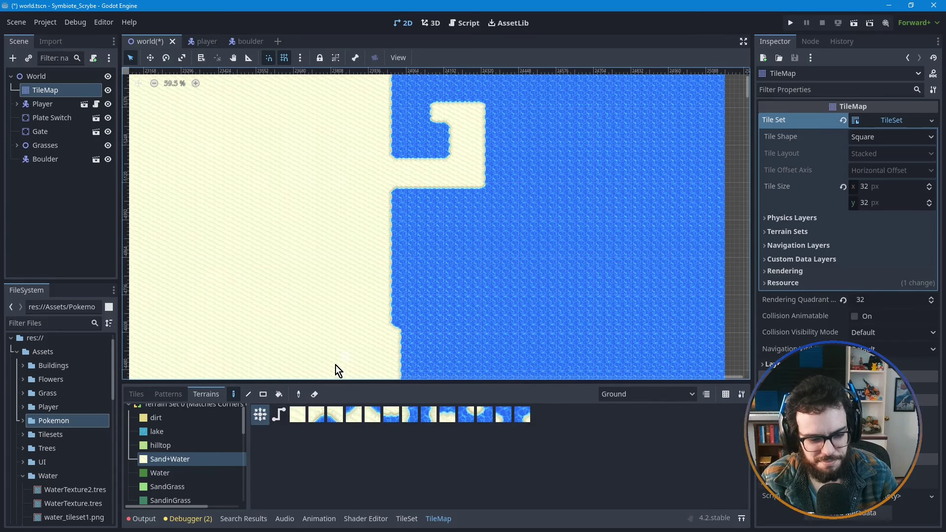
scroll(194, 435, "down", 10)
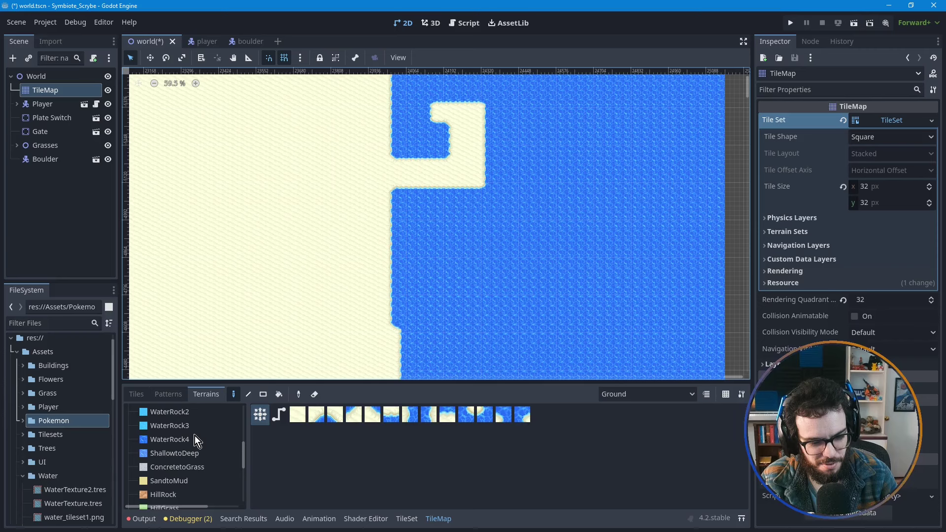
left_click(176, 455)
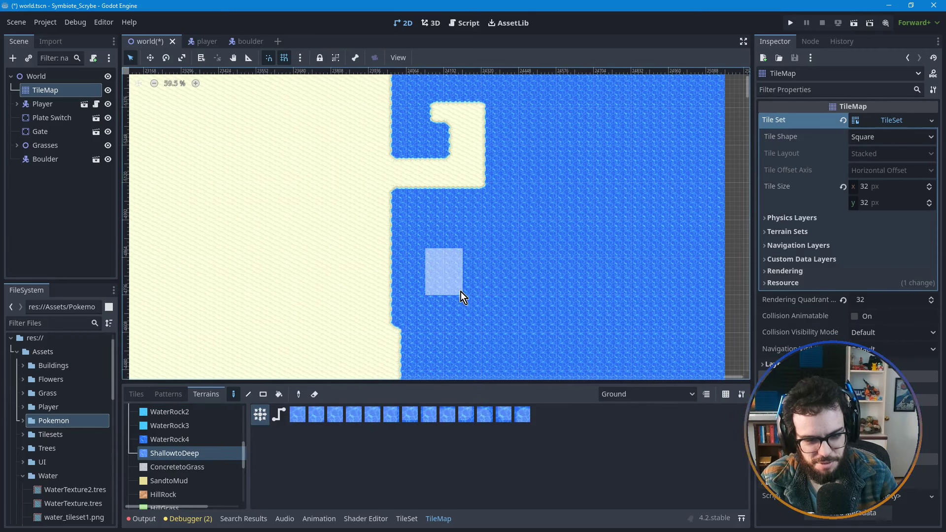
scroll(443, 271, "up", 3)
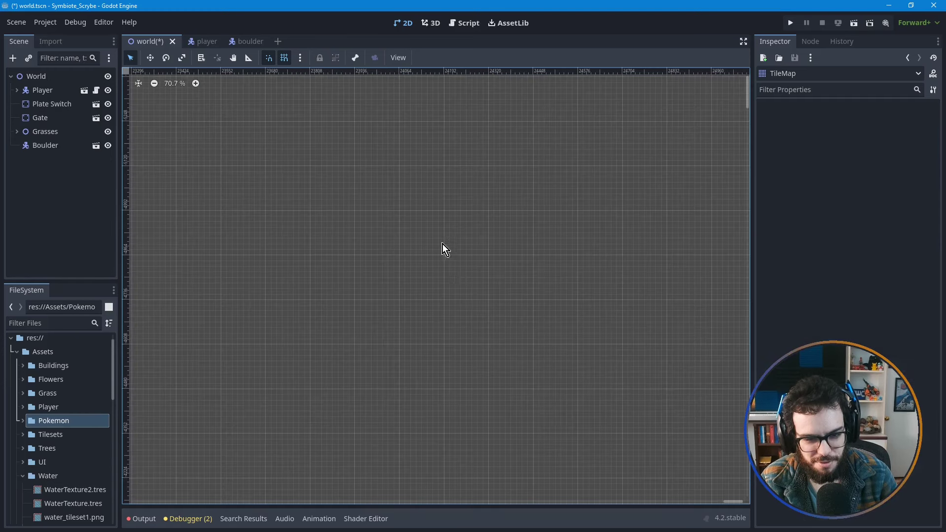
key("Delete")
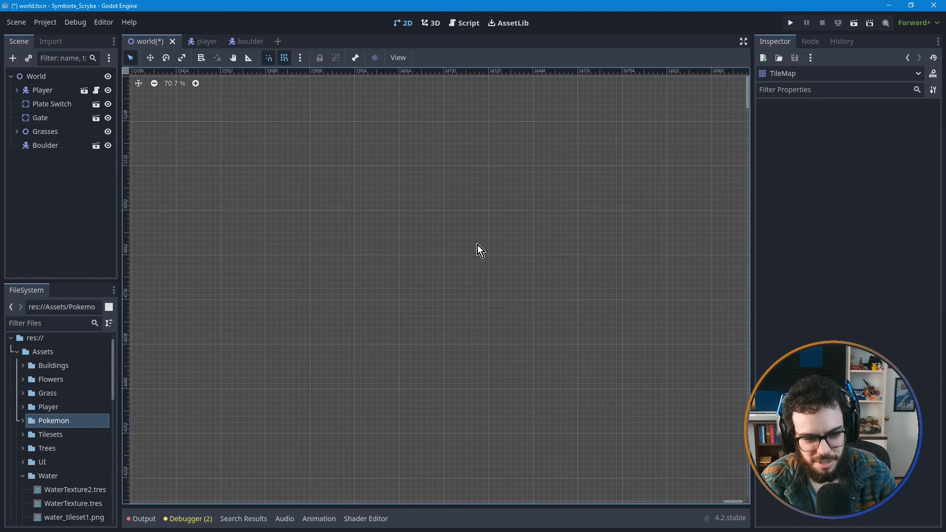
key("ctrl+z")
scroll(392, 267, "down", 5)
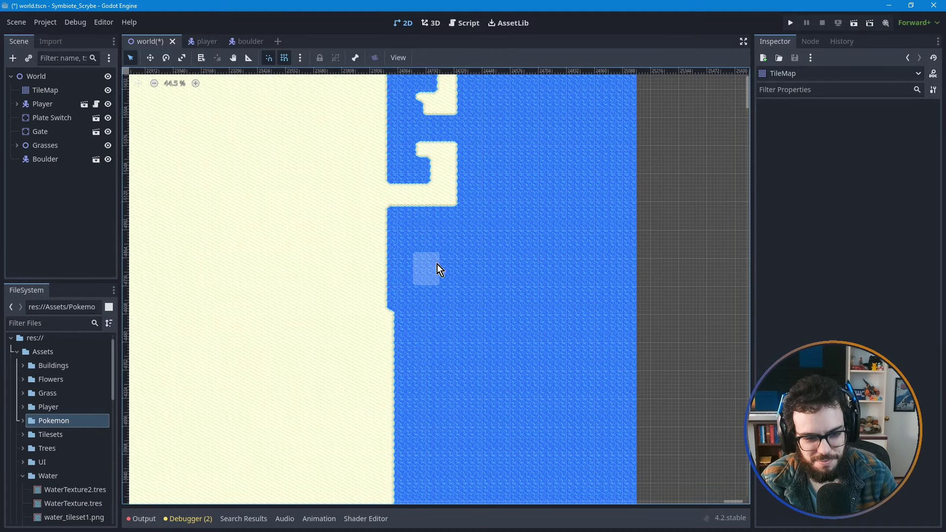
scroll(447, 265, "up", 6)
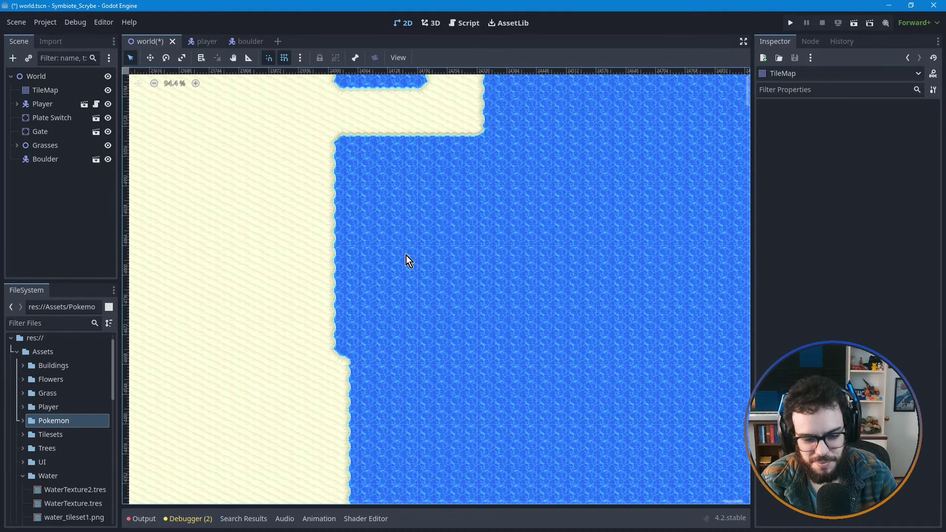
mouse_move(406, 256)
middle_mouse_down()
mouse_move(399, 245)
mouse_move(410, 271)
middle_mouse_up()
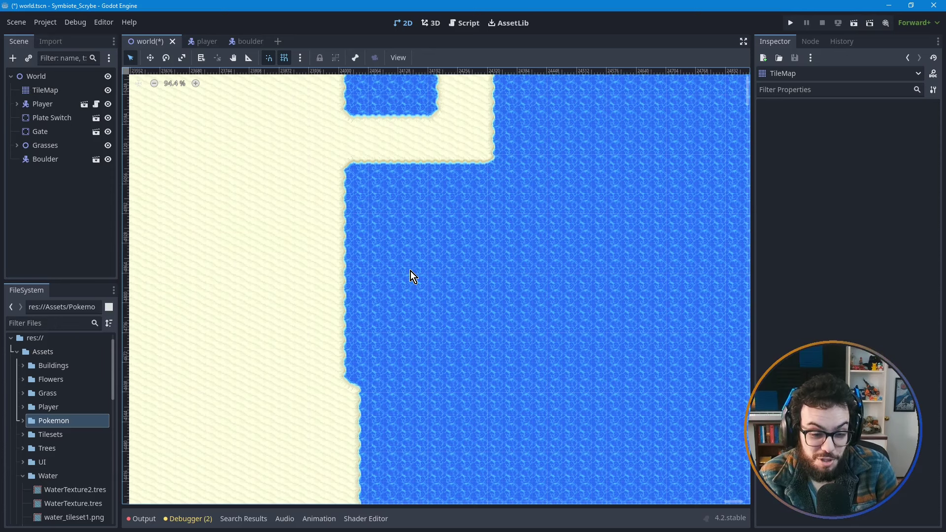
left_click(34, 92)
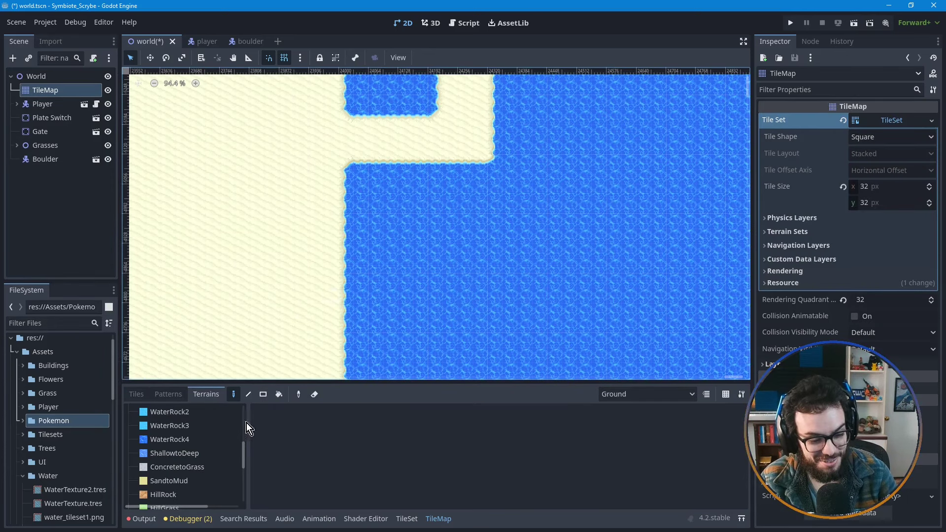
- Look through the TileMap's available terrains, from the WaterRock entries down to StoneRoad4
scroll(193, 466, "down", 4)
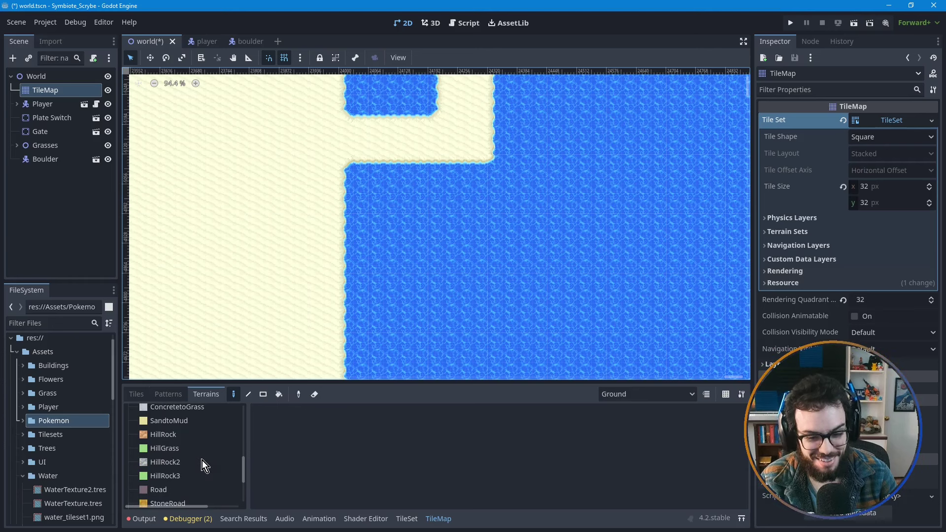
scroll(203, 460, "up", 4)
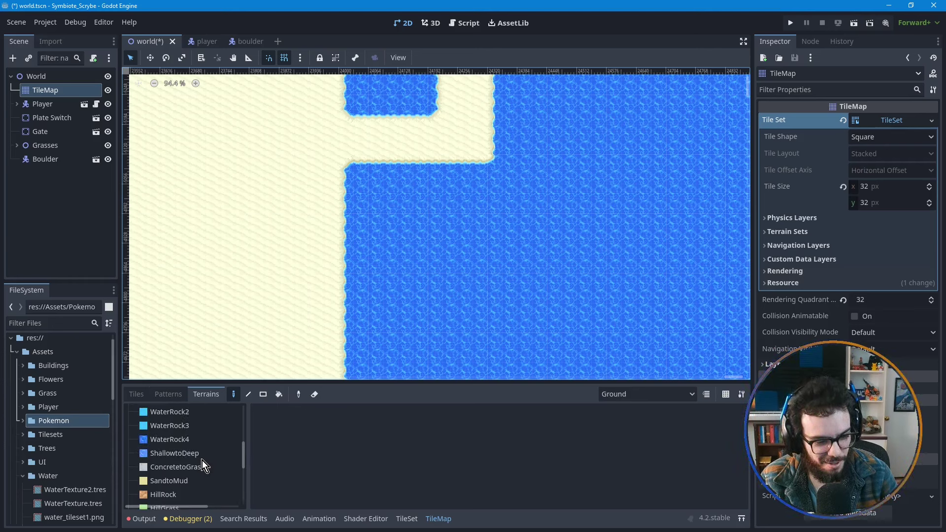
scroll(202, 461, "up", 3)
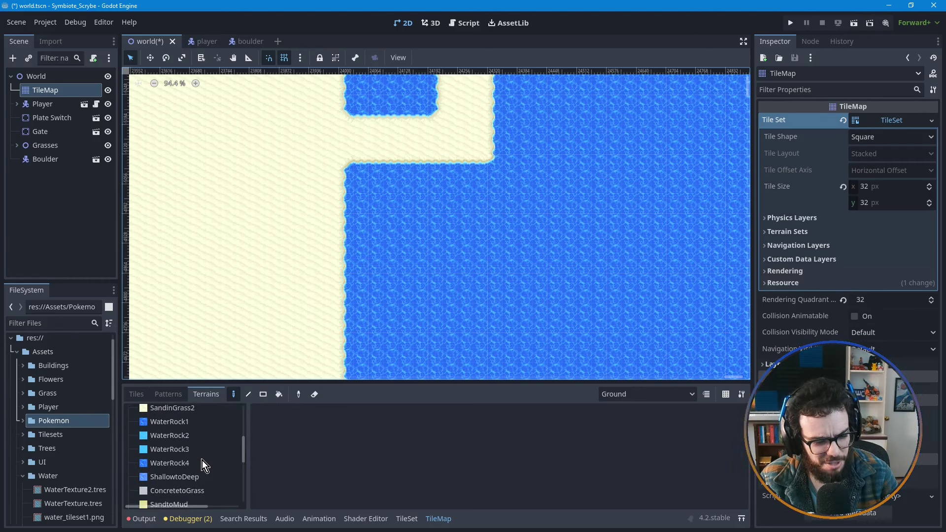
scroll(202, 460, "down", 2)
scroll(202, 461, "down", 2)
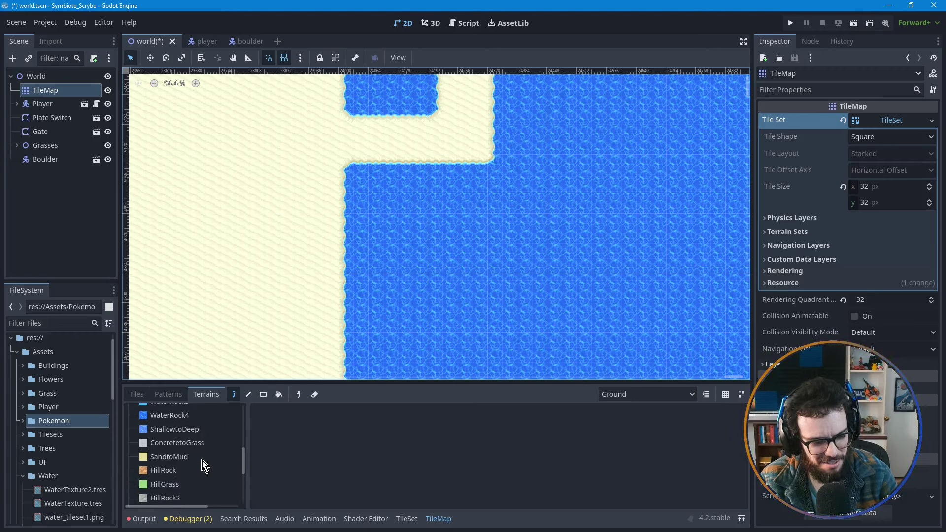
scroll(202, 461, "down", 5)
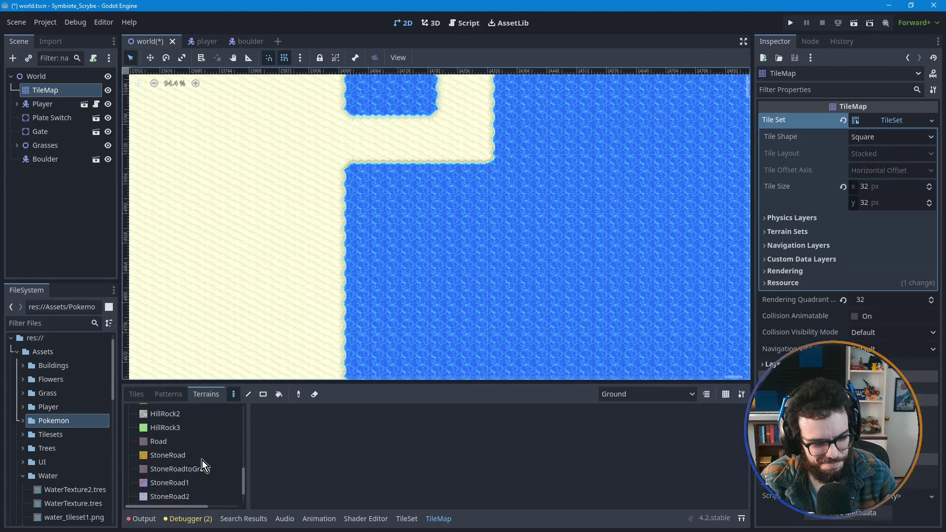
scroll(202, 466, "down", 2)
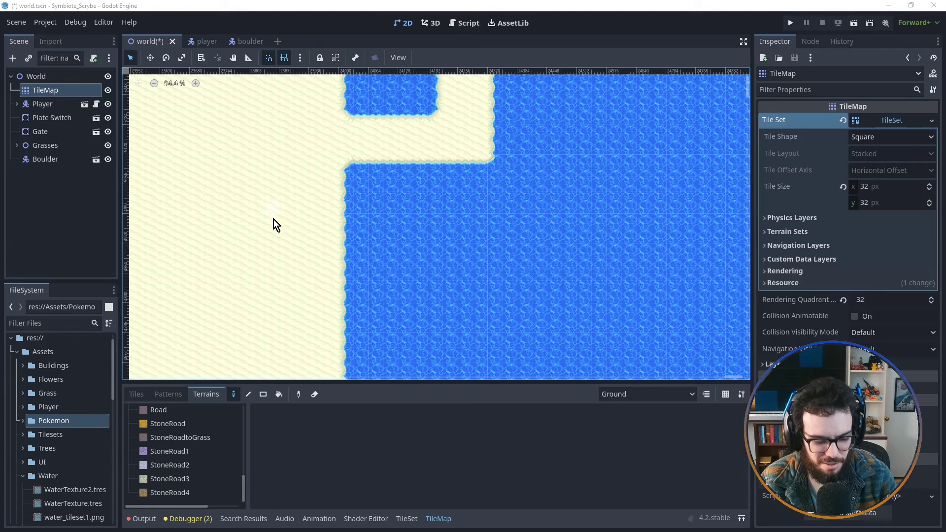
scroll(419, 161, "down", 2)
middle_click_drag(418, 243, 317, 215)
scroll(411, 278, "down", 1)
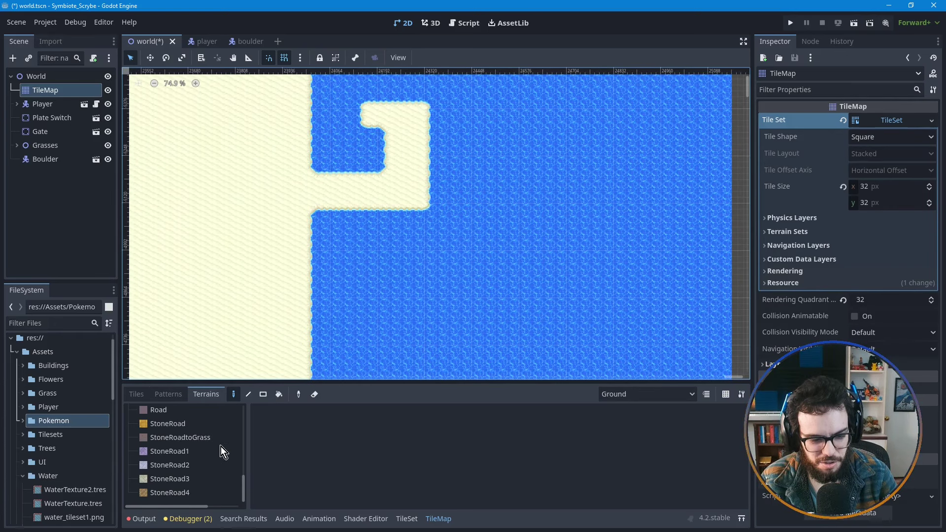
- Paint two stepped Sand+Water blocks south of the L-shaped arm, each narrower than the one above and joined to the coast
scroll(219, 447, "up", 5)
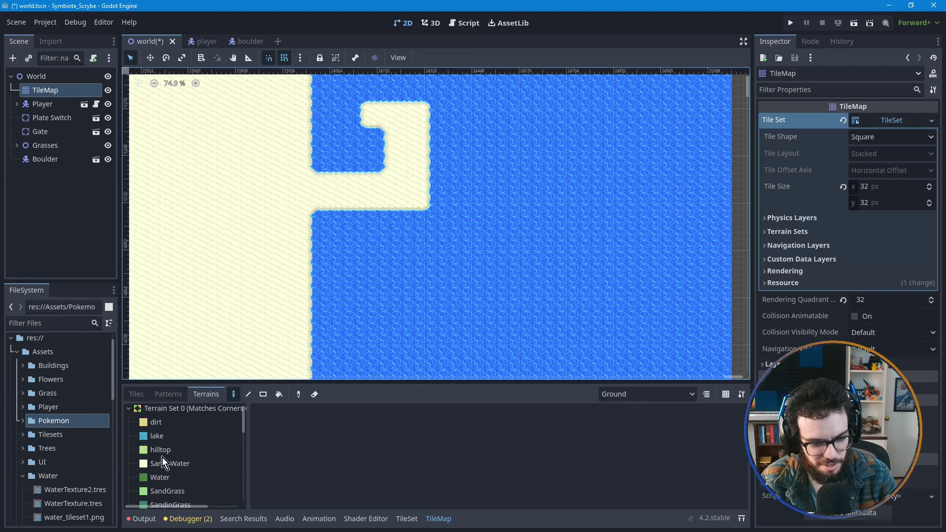
scroll(182, 454, "down", 1)
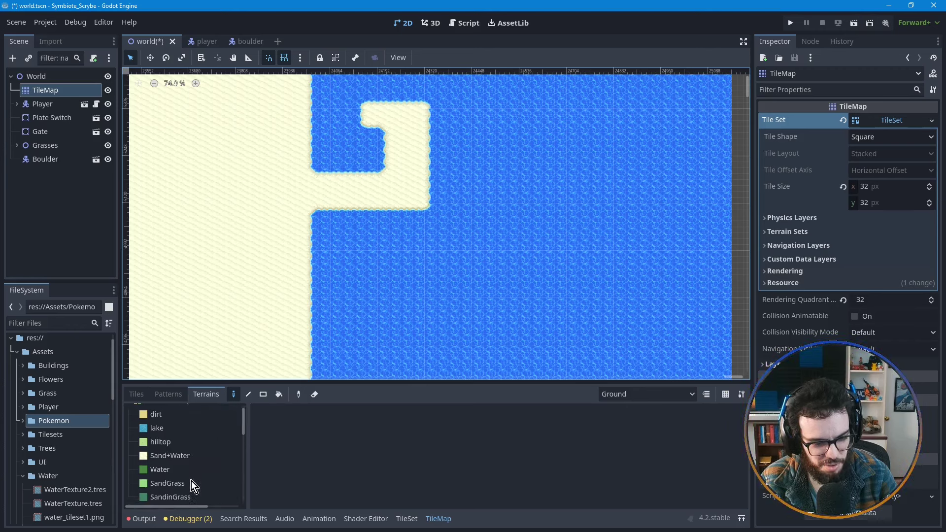
left_click(173, 456)
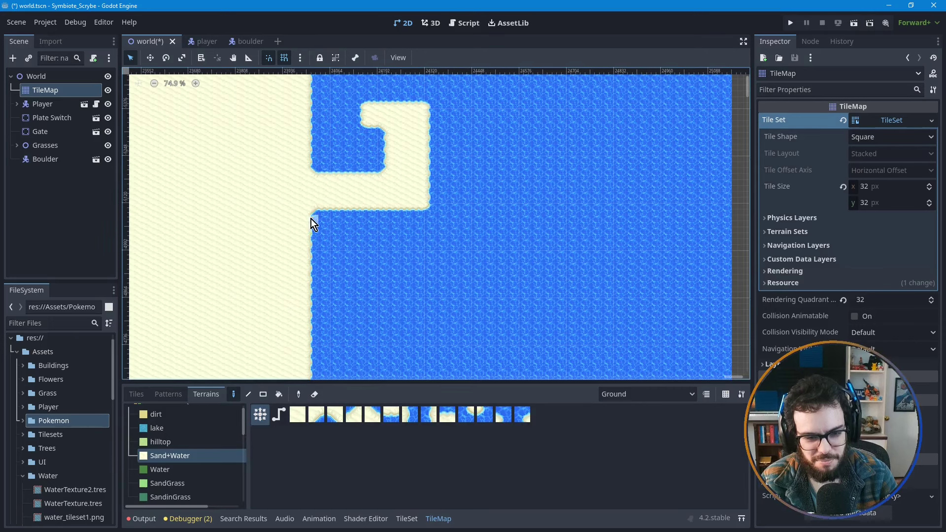
left_click_drag(312, 207, 410, 246)
left_click(353, 266)
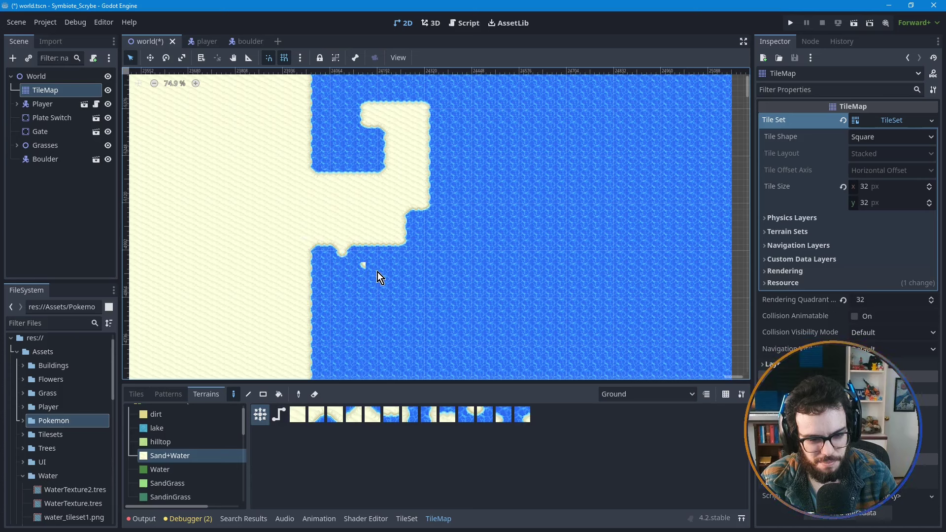
left_click_drag(359, 270, 383, 283)
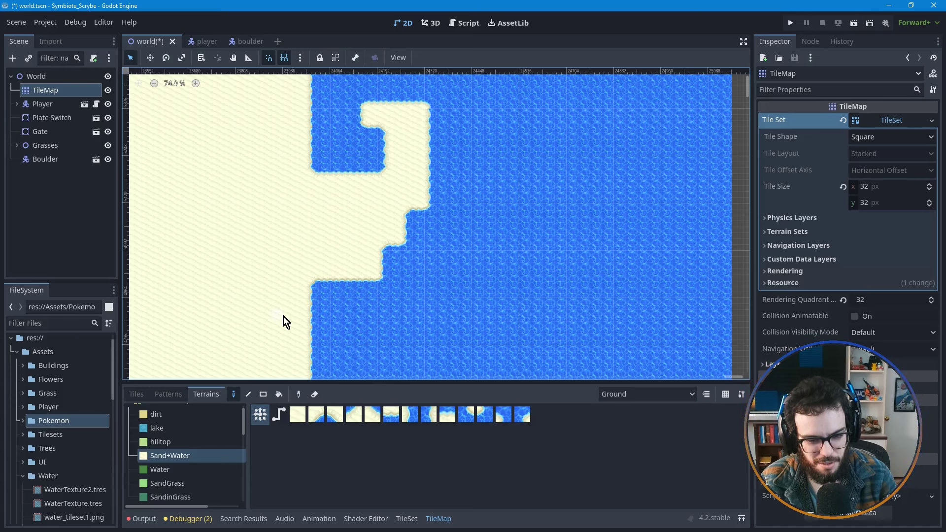
- Extend the stepped sand shoreline southwest with another block along the coast, about three tiles wide and three tiles tall
middle_click_drag(359, 306, 355, 258)
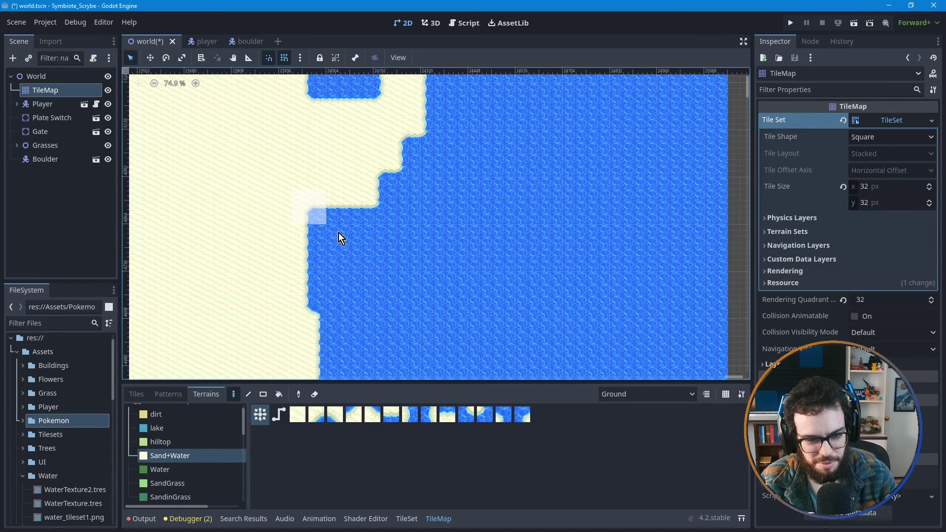
left_click(348, 234)
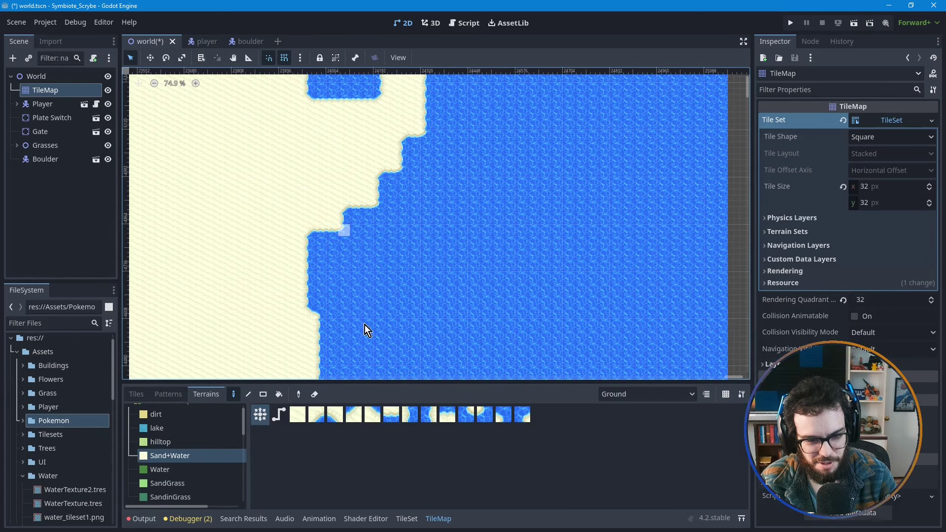
key("ctrl+z")
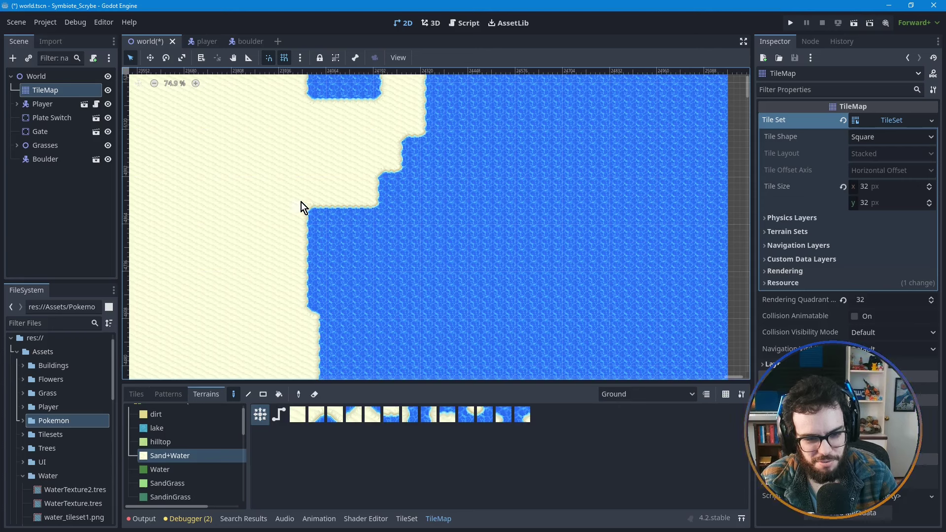
left_click(350, 240)
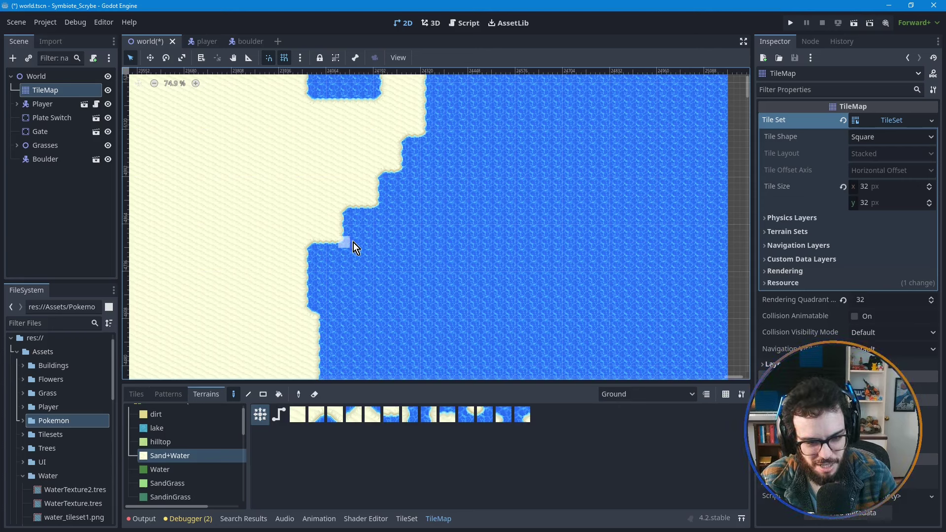
middle_click_drag(350, 270, 341, 214)
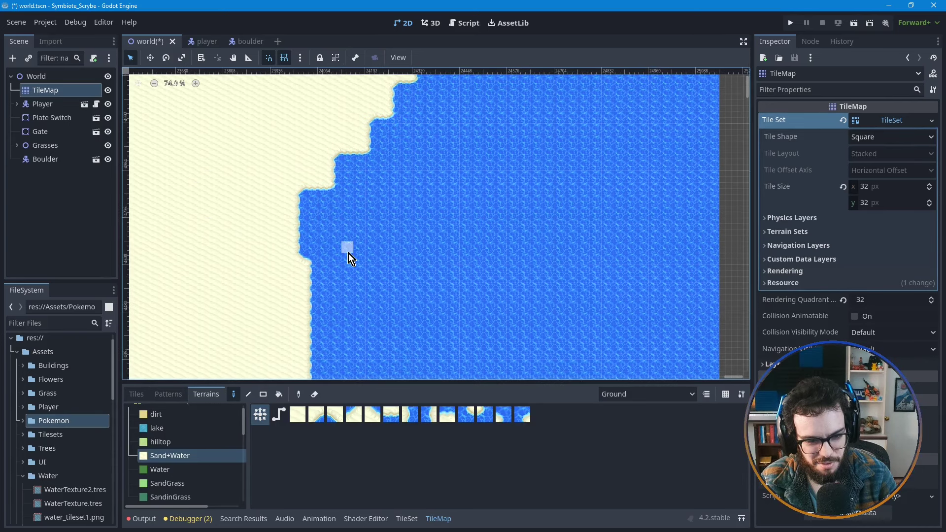
scroll(371, 234, "down", 2)
scroll(372, 233, "left", 2)
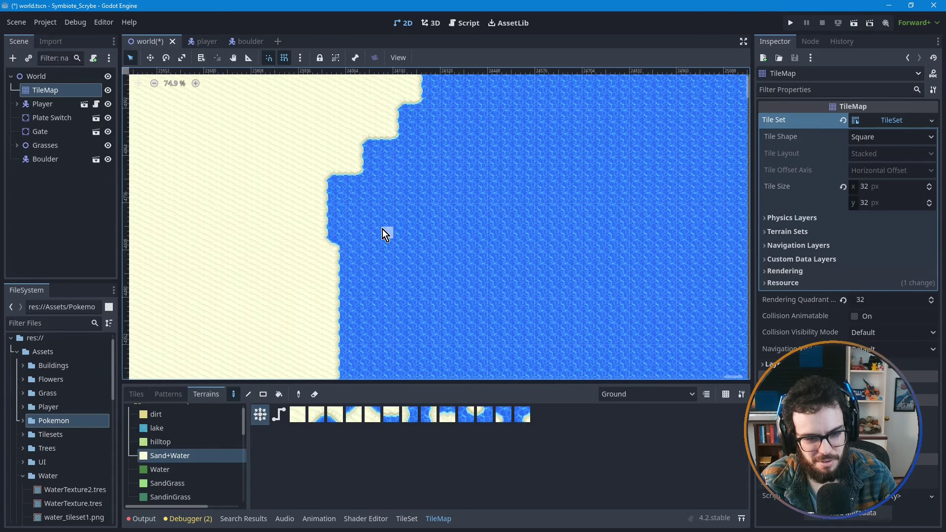
middle_click_drag(387, 233, 385, 195)
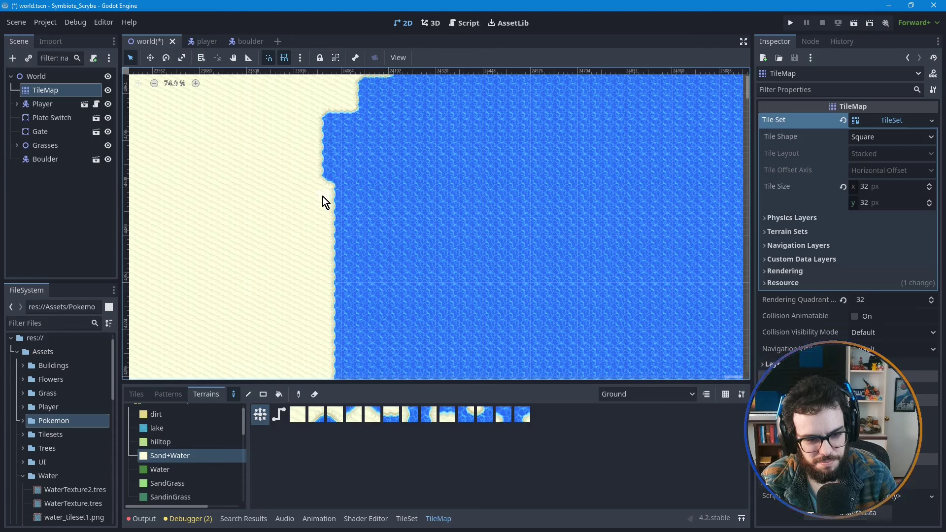
- Step the straight sand coast outward with three Sand+Water blocks, reaching about one, three and four tiles east as they go south
left_click(345, 218)
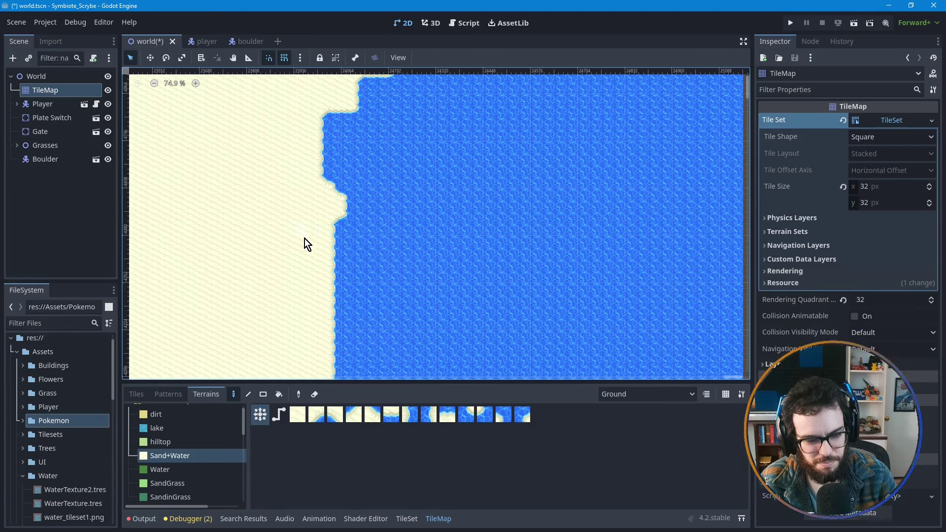
left_click_drag(328, 241, 375, 266)
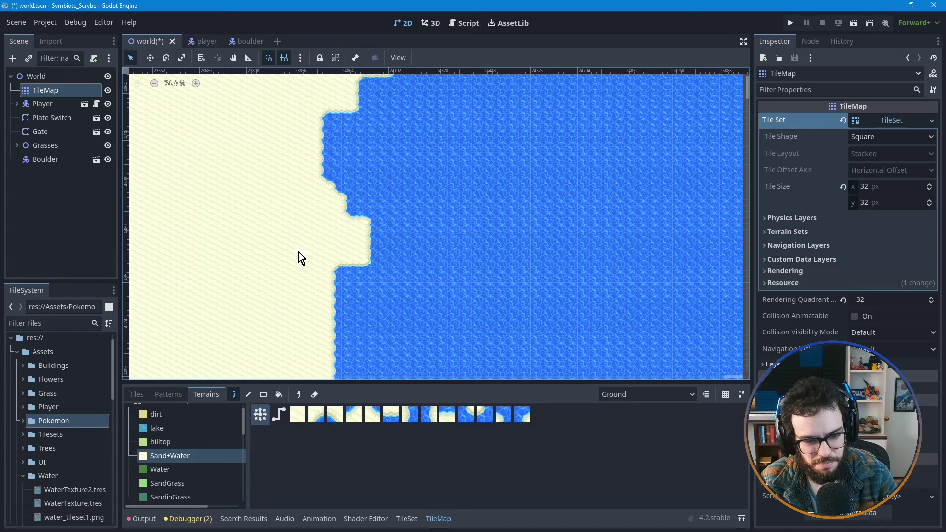
left_click_drag(298, 252, 399, 320)
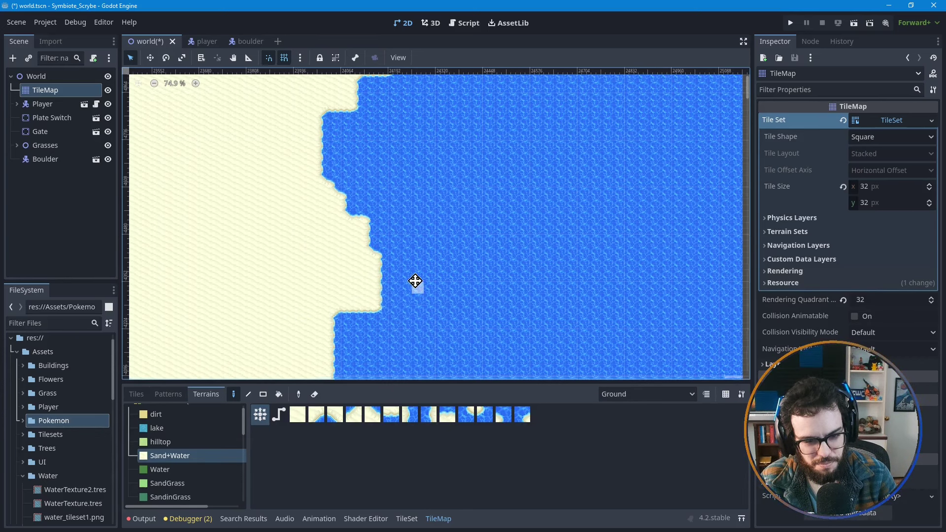
- Extend the lowest block about five tiles east with Sand+Water, and hook it south with a block about four tiles wide
left_click_drag(313, 211, 442, 257)
scroll(412, 276, "down", 3)
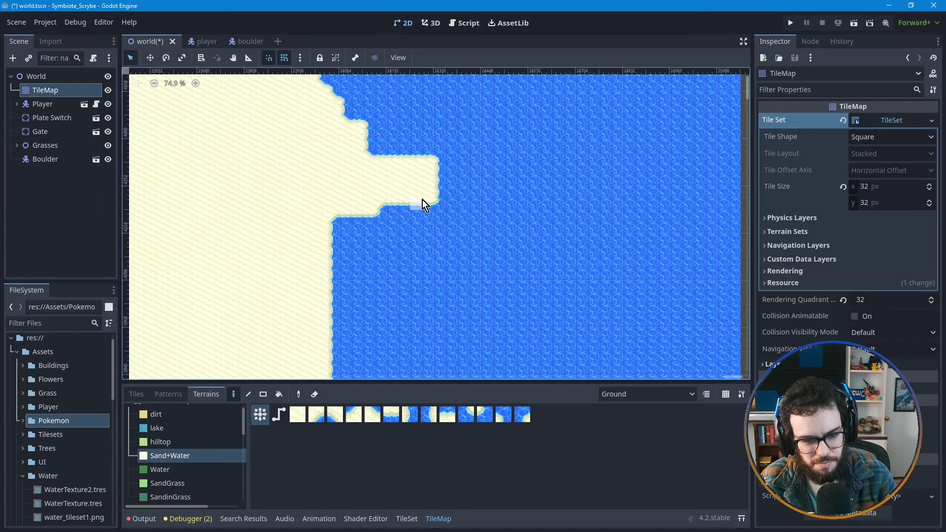
left_click_drag(423, 200, 383, 259)
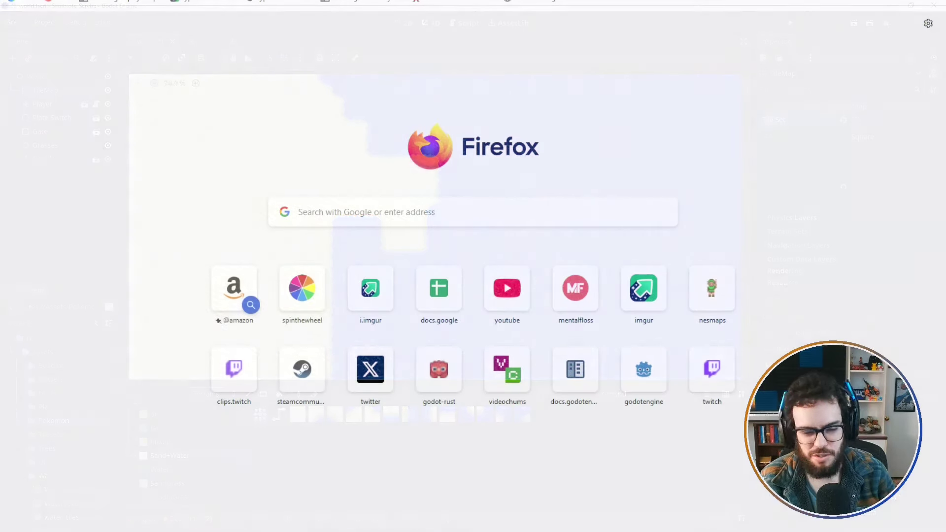
left_click(342, 212)
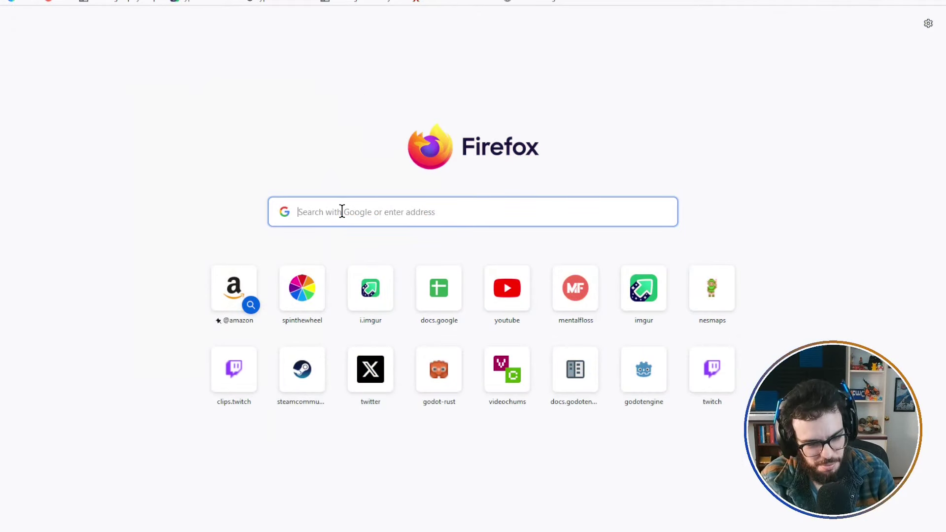
type("cool l")
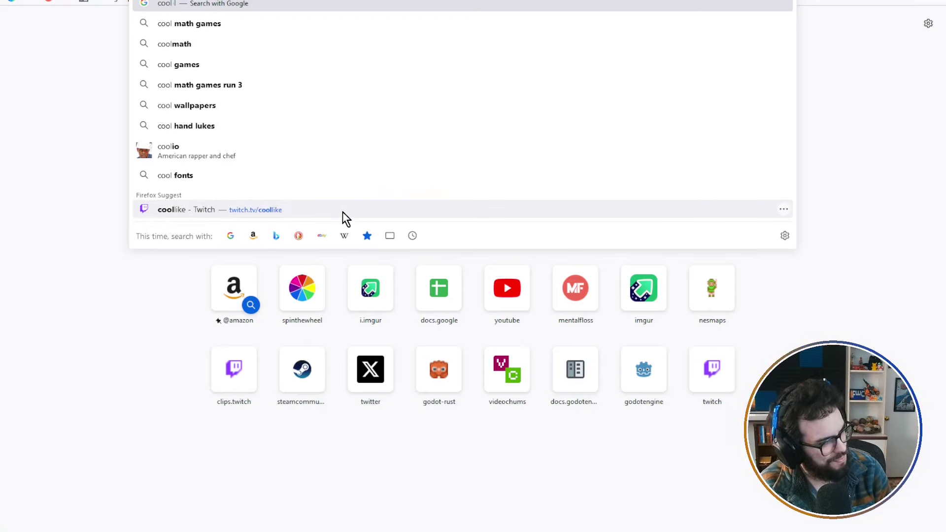
key("BackSpace")
type("l")
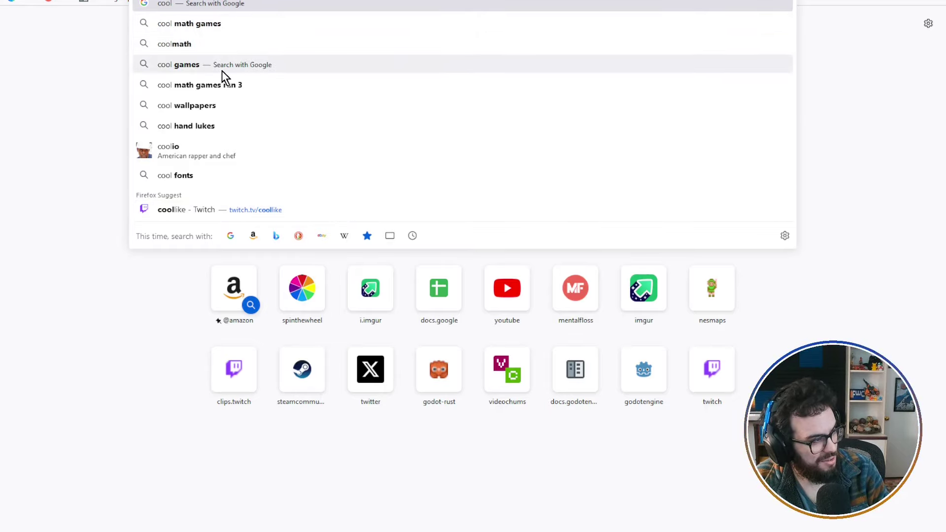
left_click(237, 91)
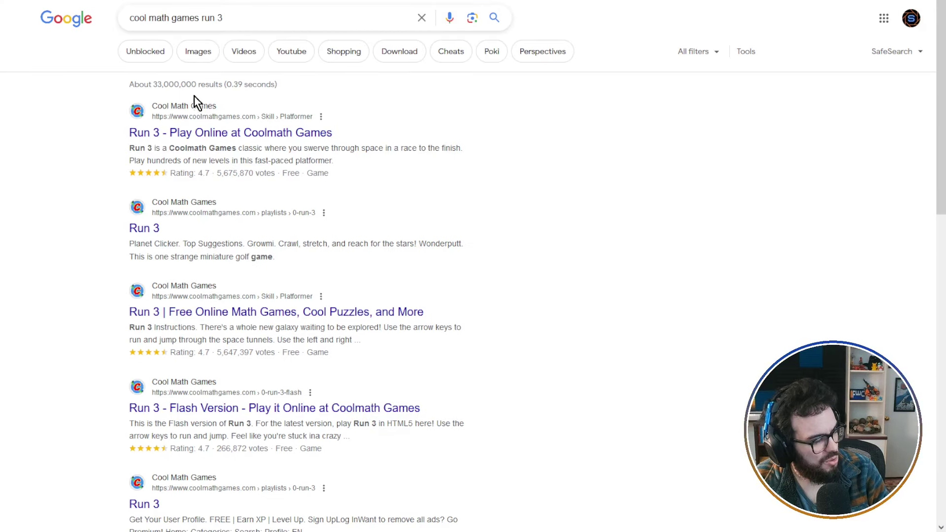
- Change the Google query to "cool coastlines" and show the image results
left_click_drag(232, 18, 149, 18)
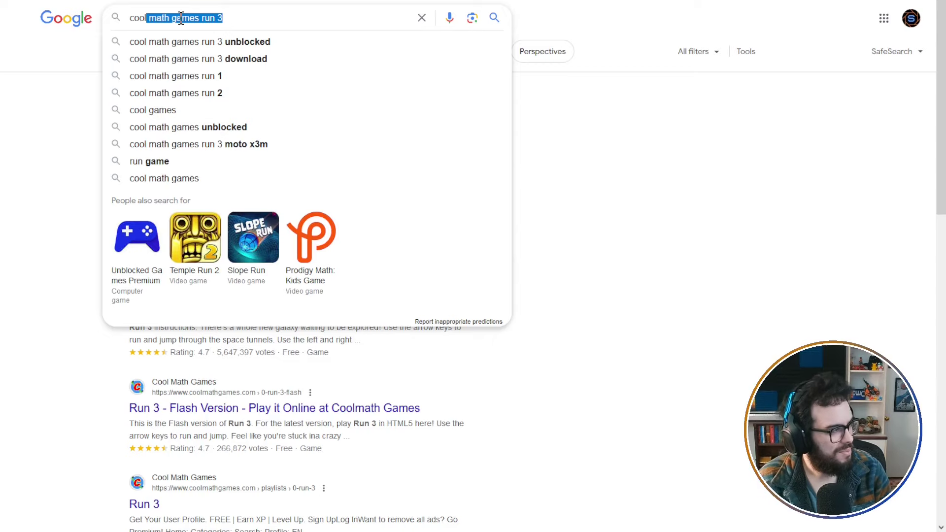
key("BackSpace")
type("coastlines")
key("Return")
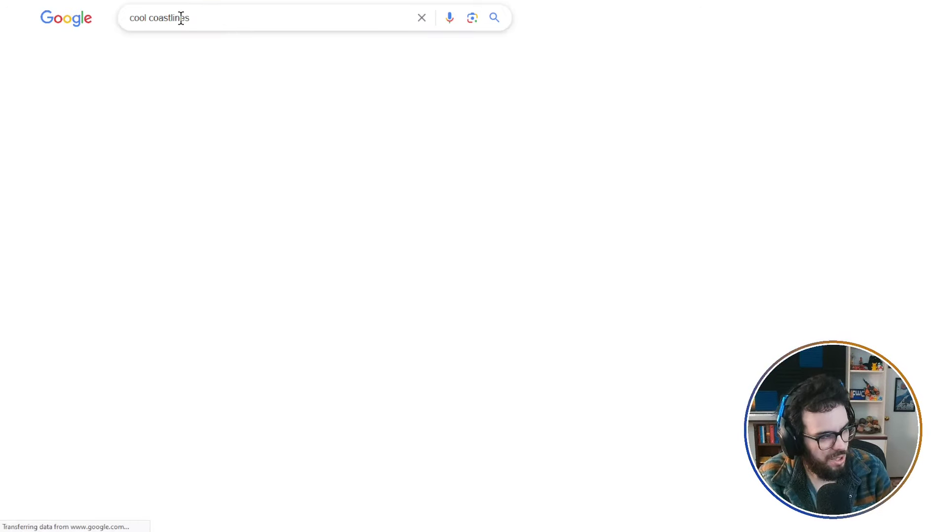
left_click(133, 55)
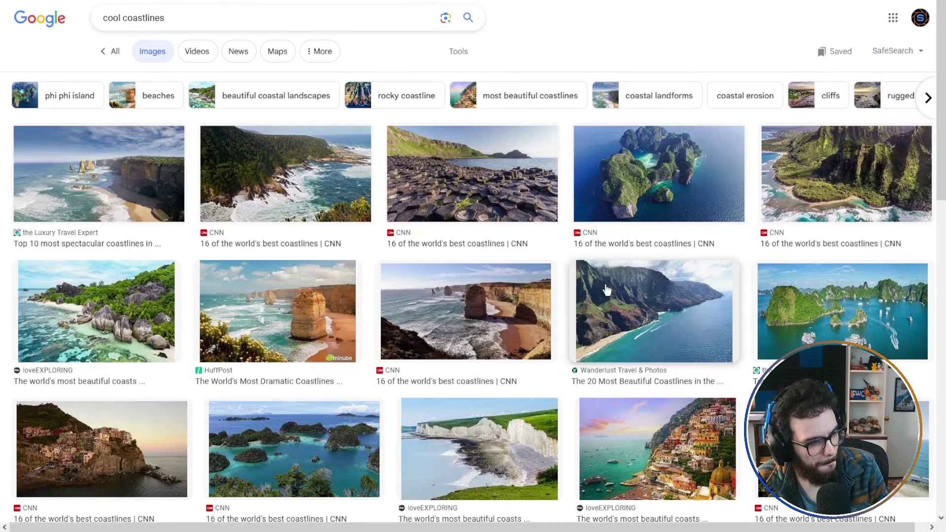
- Preview several coastline photos for reference, including the bay with boats, the rock stacks, the cliffside village and the green islets
left_click(858, 321)
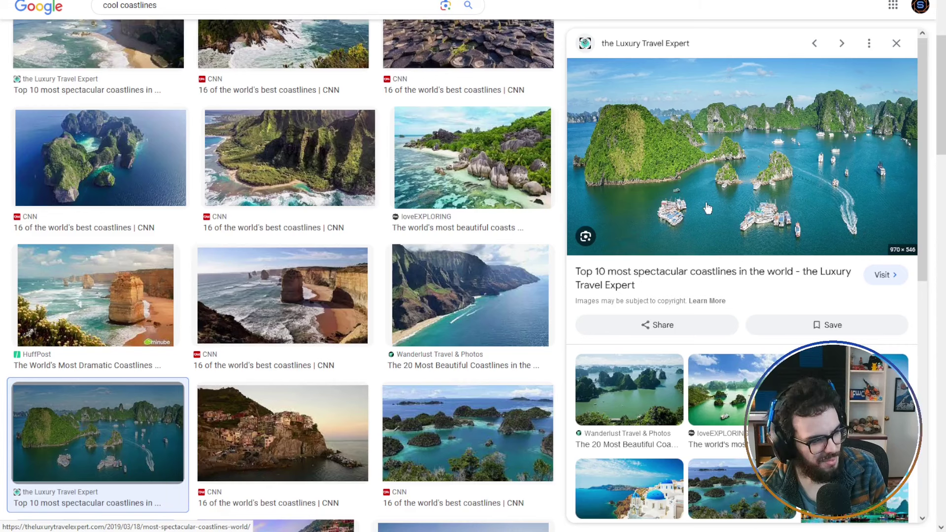
left_click(291, 296)
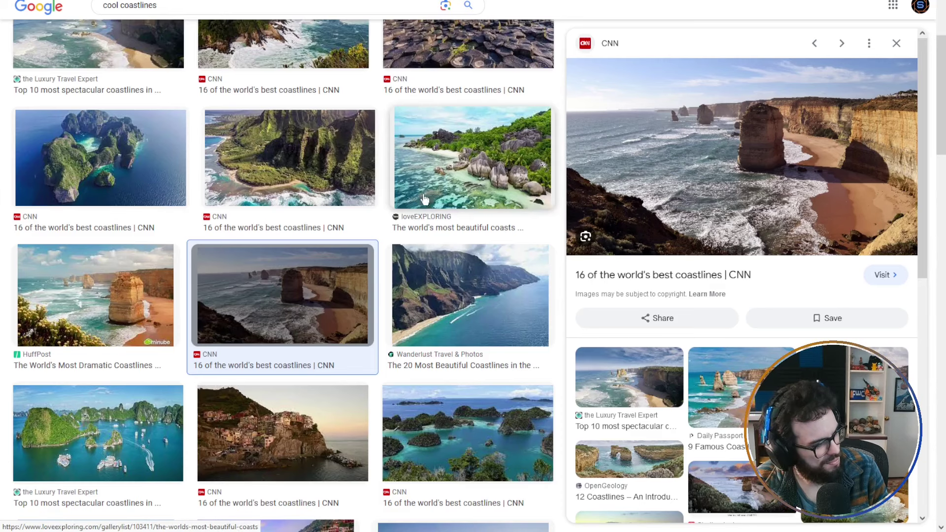
left_click(106, 296)
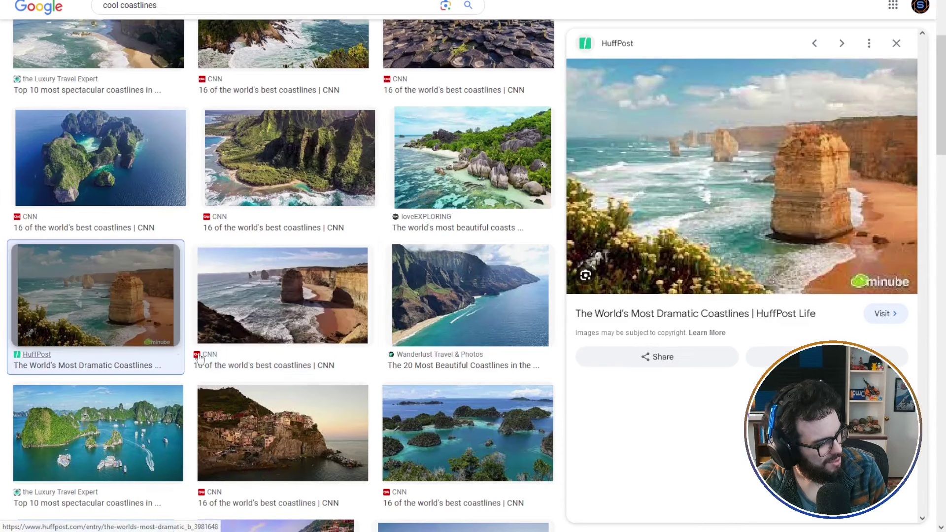
left_click(288, 425)
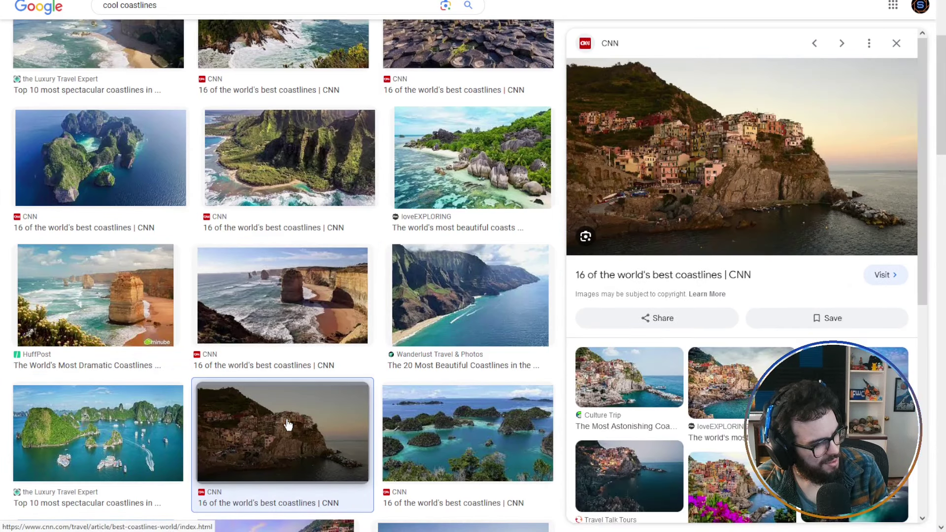
left_click(486, 437)
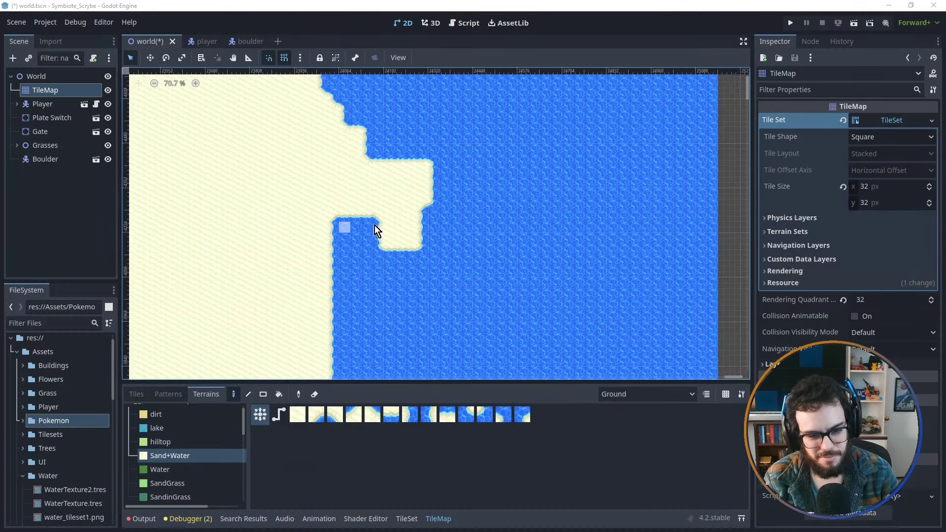
- Back in Godot, paint two Sand+Water islands south of the hook: a two-tile square and a three-tile square missing its northwest corner
scroll(431, 226, "down", 2, "ctrl")
scroll(436, 215, "down", 1)
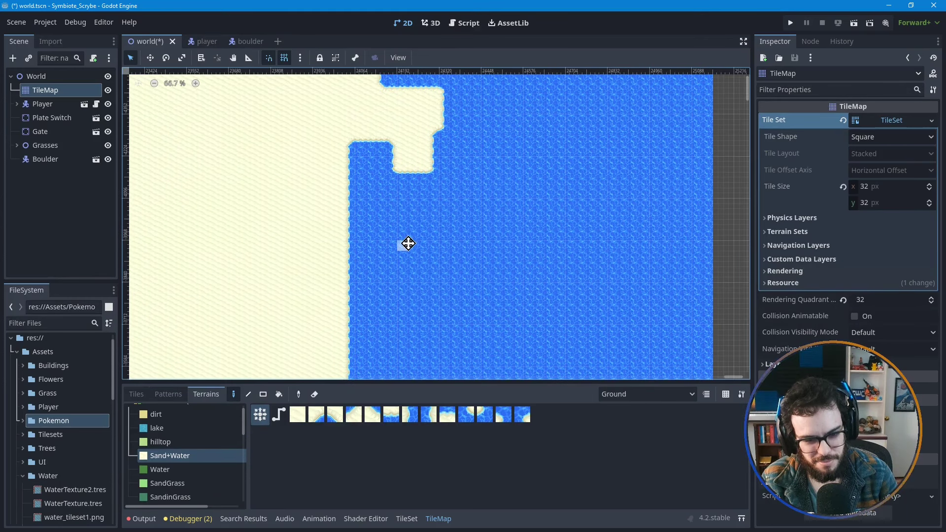
scroll(406, 242, "down", 1)
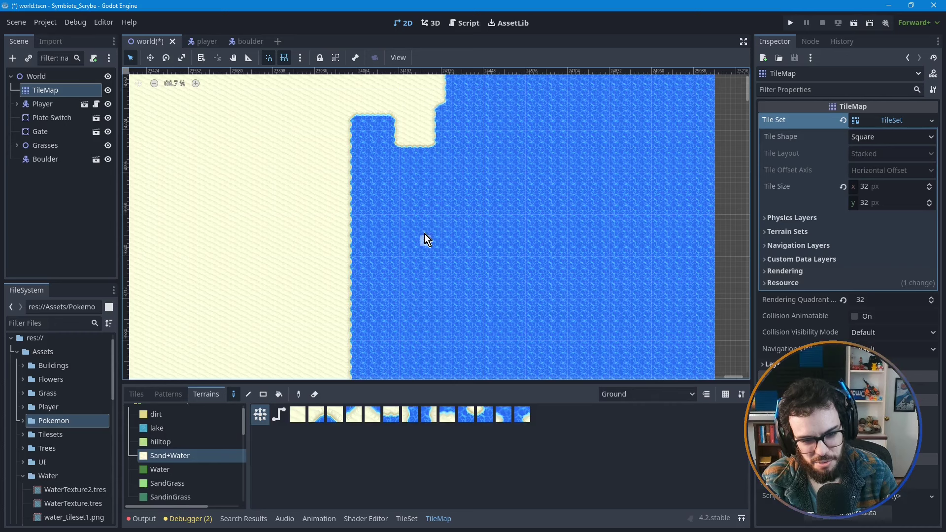
middle_click_drag(467, 125, 483, 258)
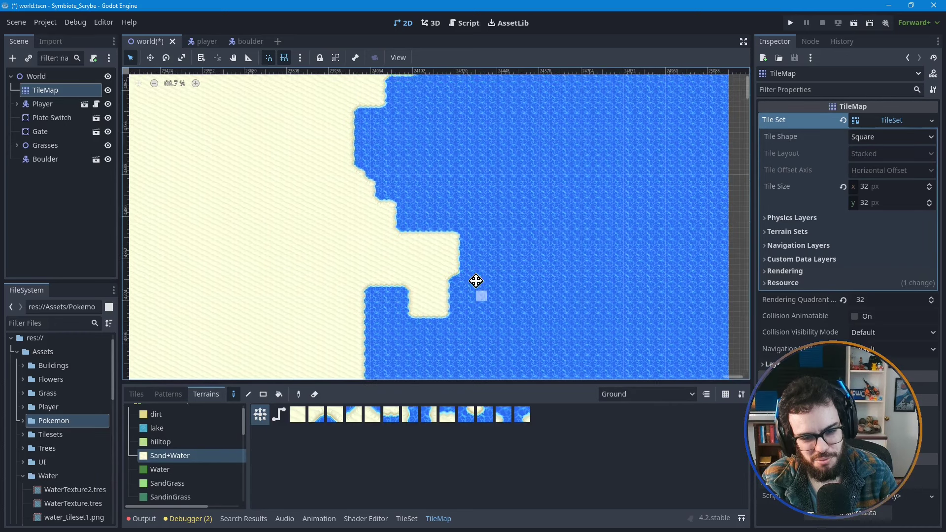
scroll(478, 279, "down", 6)
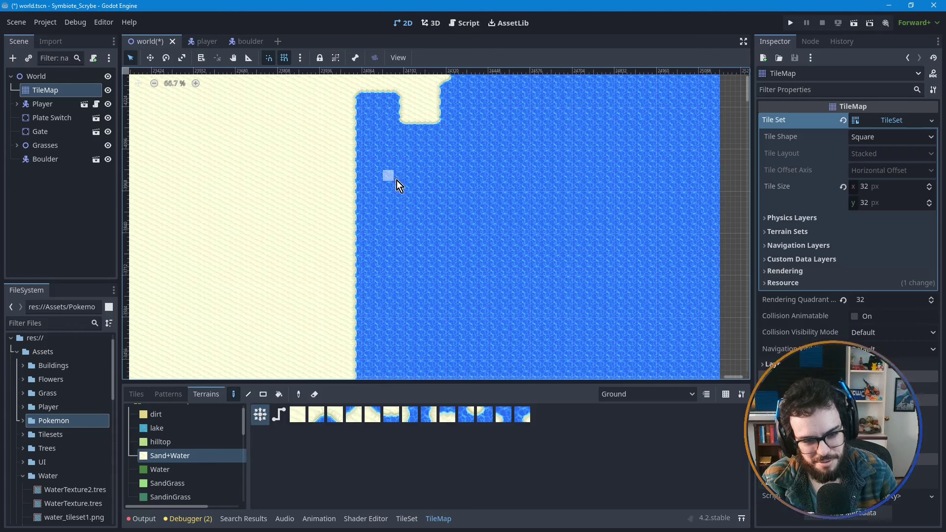
left_click_drag(399, 185, 417, 197)
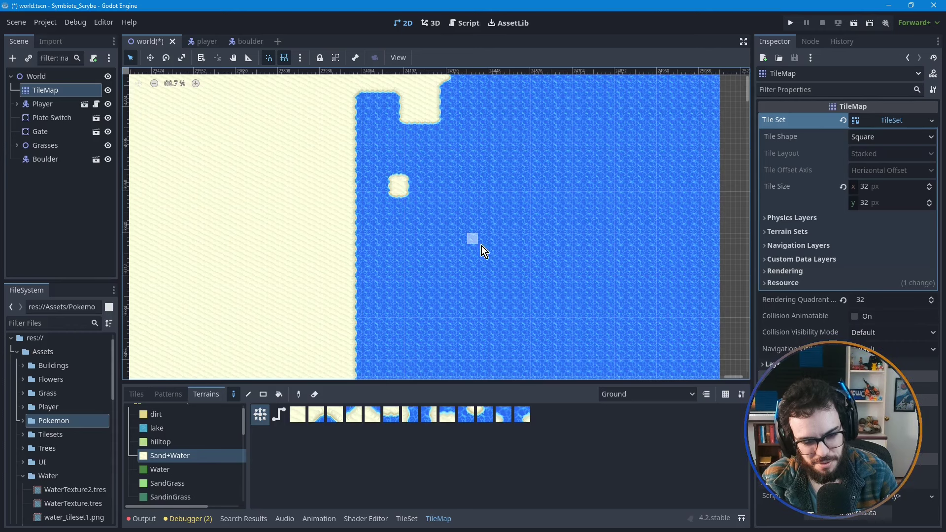
mouse_move(439, 232)
left_mouse_down()
mouse_move(463, 261)
mouse_move(454, 251)
mouse_move(433, 261)
left_mouse_up()
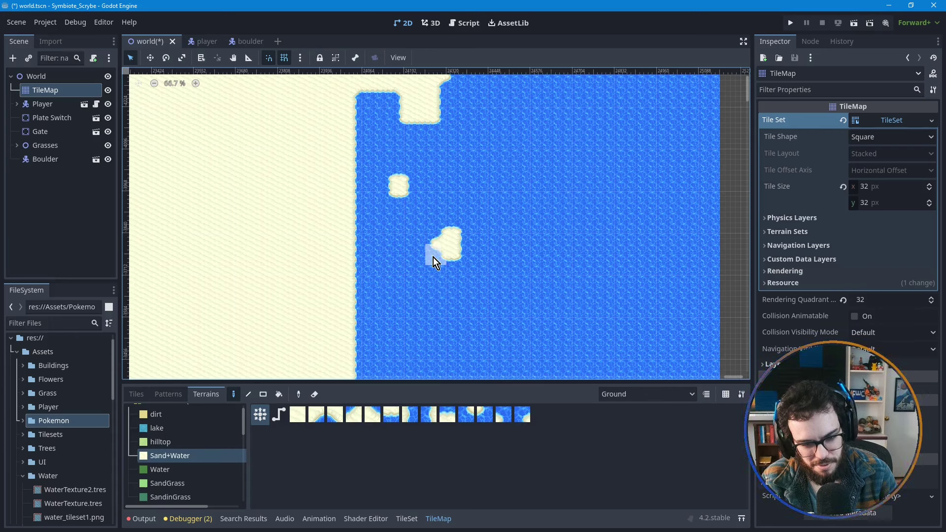
- Add a four-tile Sand+Water island with trimmed east corners to the south, and a three-tile square island east of the smallest one
scroll(422, 264, "down", 3)
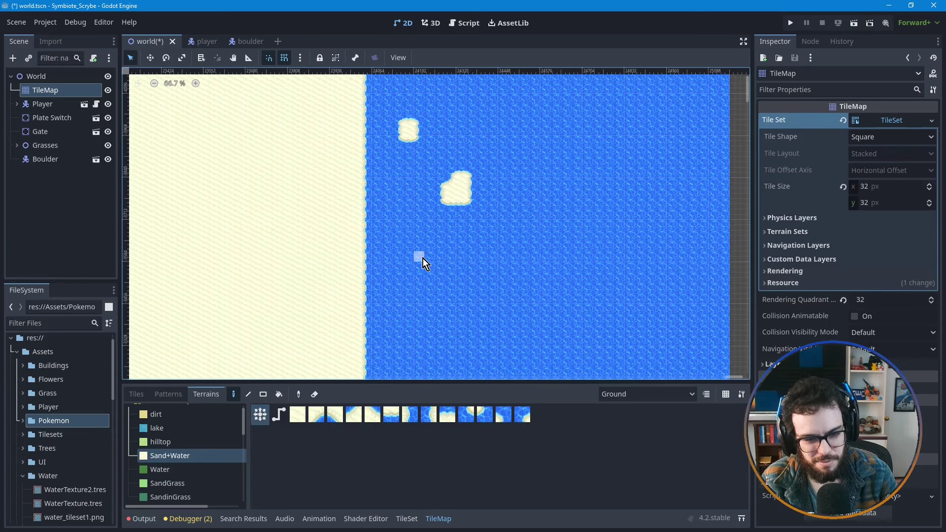
mouse_move(419, 242)
left_mouse_down()
mouse_move(444, 270)
mouse_move(456, 253)
mouse_move(463, 261)
left_mouse_up()
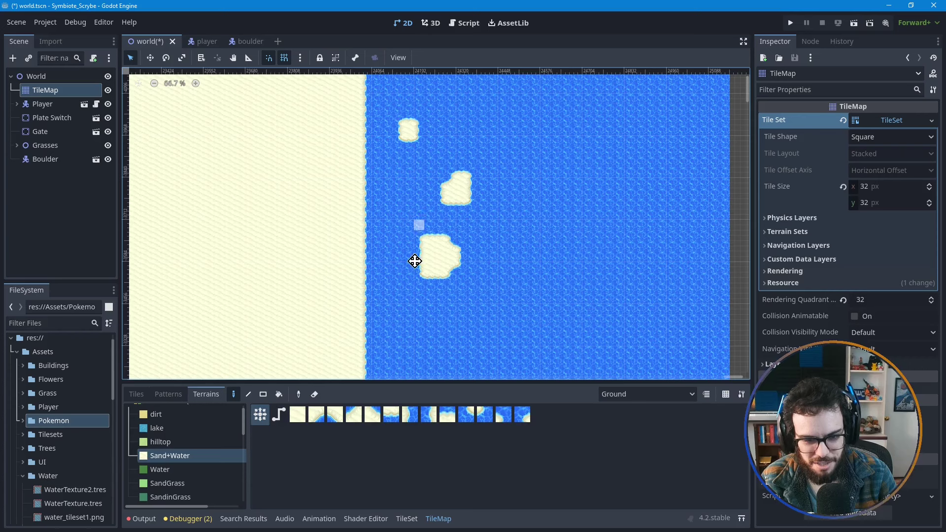
scroll(414, 261, "up", 3)
left_click_drag(452, 194, 482, 227)
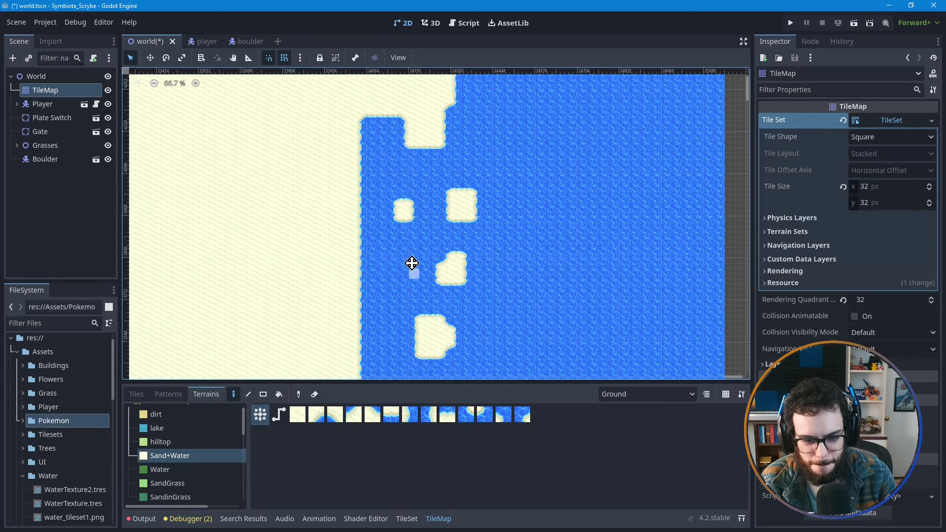
- Paint an irregular Sand+Water island about five tiles wide and four tiles tall, southeast of the island missing its northwest corner
scroll(413, 263, "down", 1)
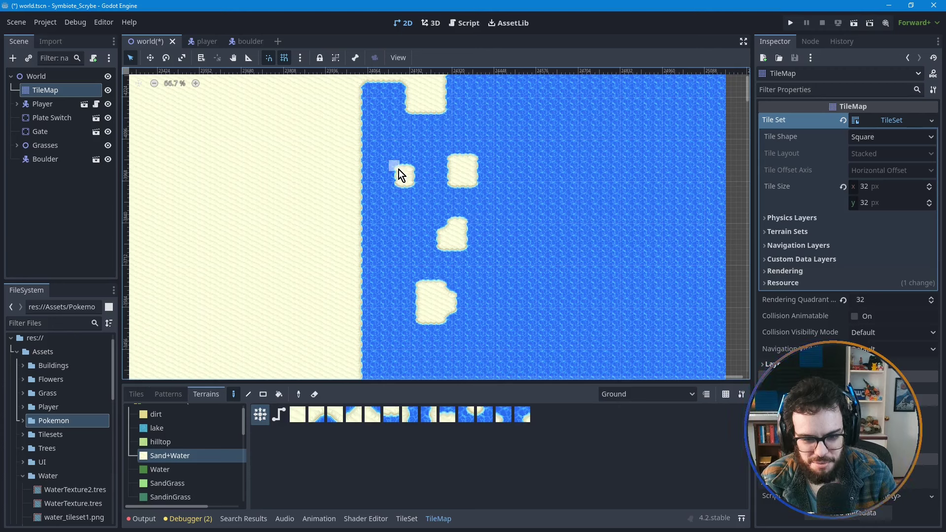
left_click_drag(391, 186, 408, 205)
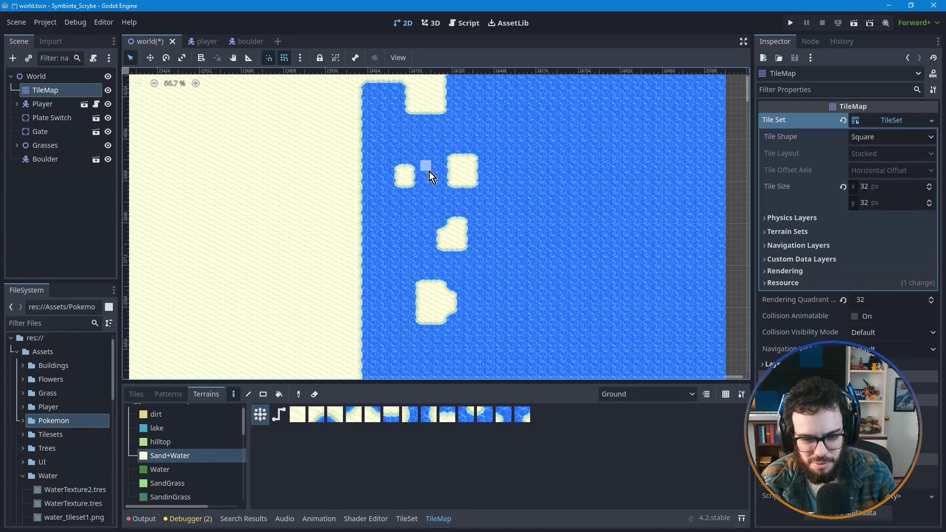
scroll(451, 247, "down", 5)
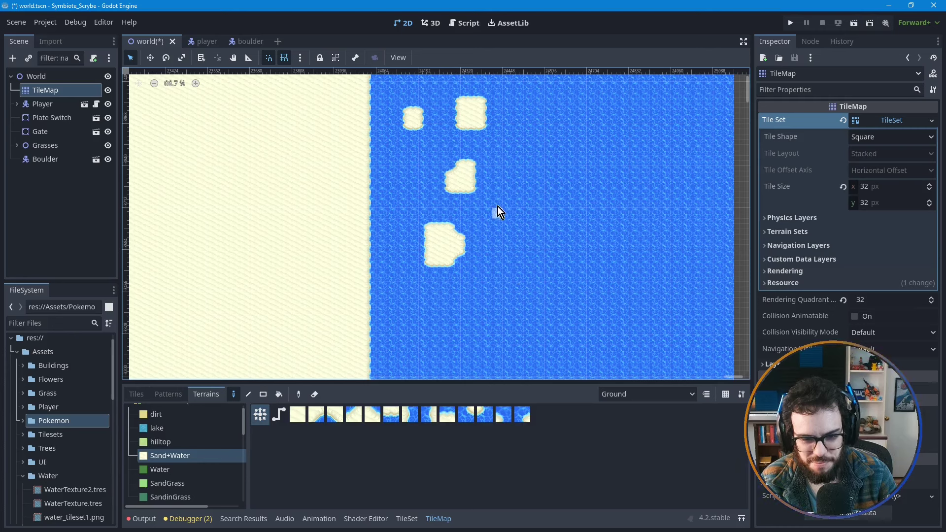
mouse_move(507, 206)
left_mouse_down()
mouse_move(530, 237)
mouse_move(554, 232)
mouse_move(547, 222)
mouse_move(539, 245)
left_mouse_up()
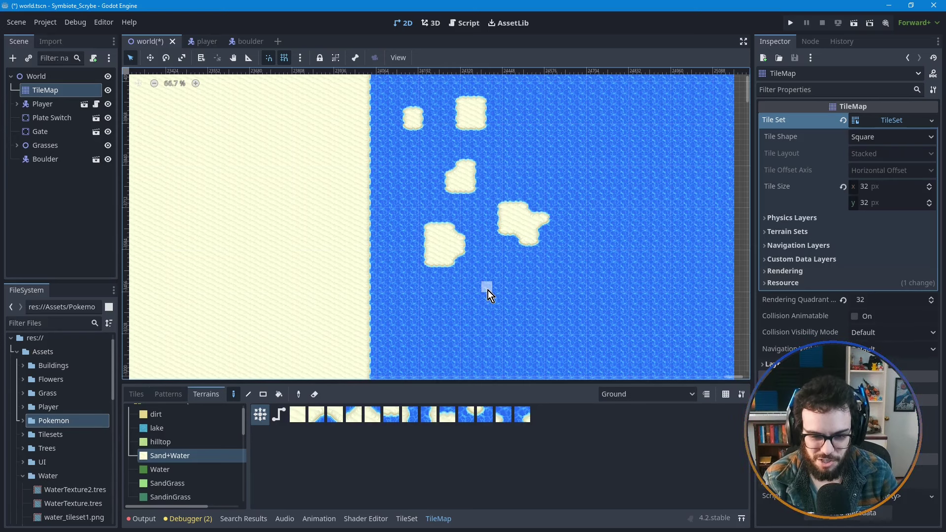
- Paint a sixth Sand+Water island south of the group, about four tiles square with trimmed northwest and southeast corners
middle_click_drag(490, 276, 498, 241)
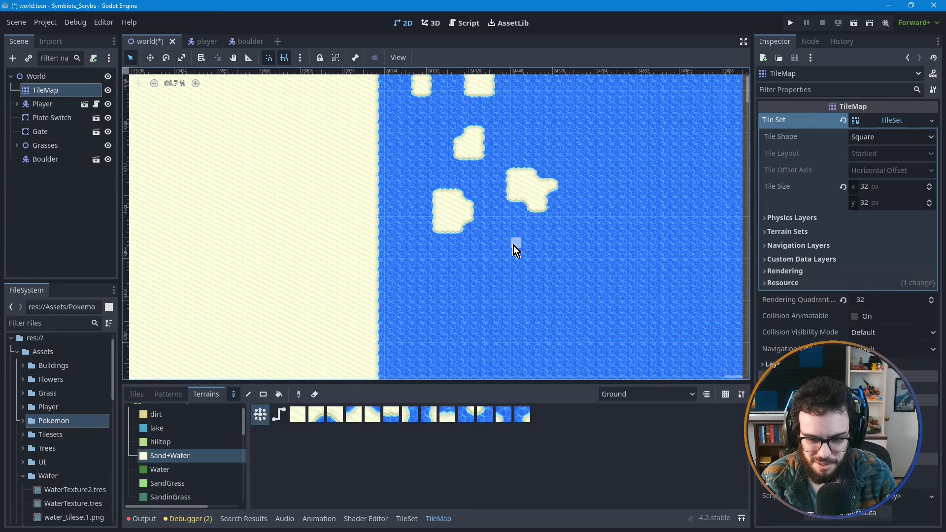
left_click(499, 277)
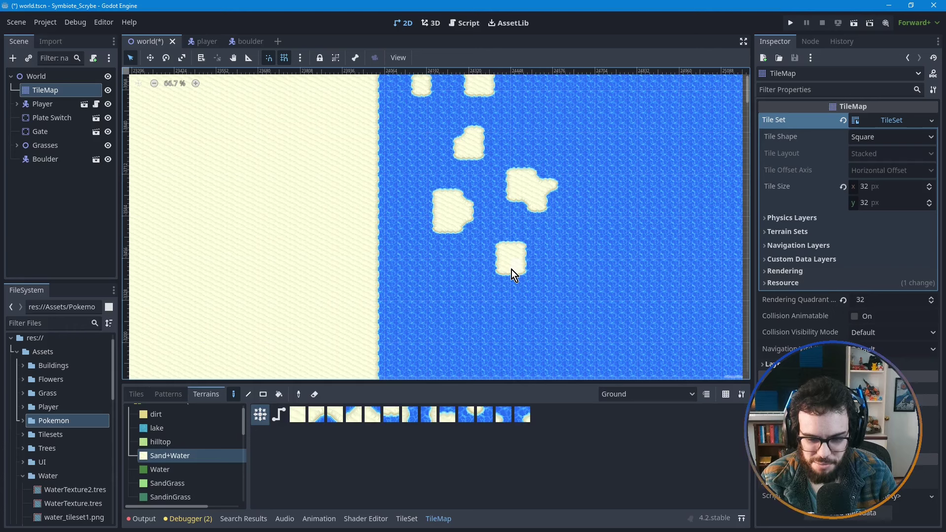
left_click(486, 286)
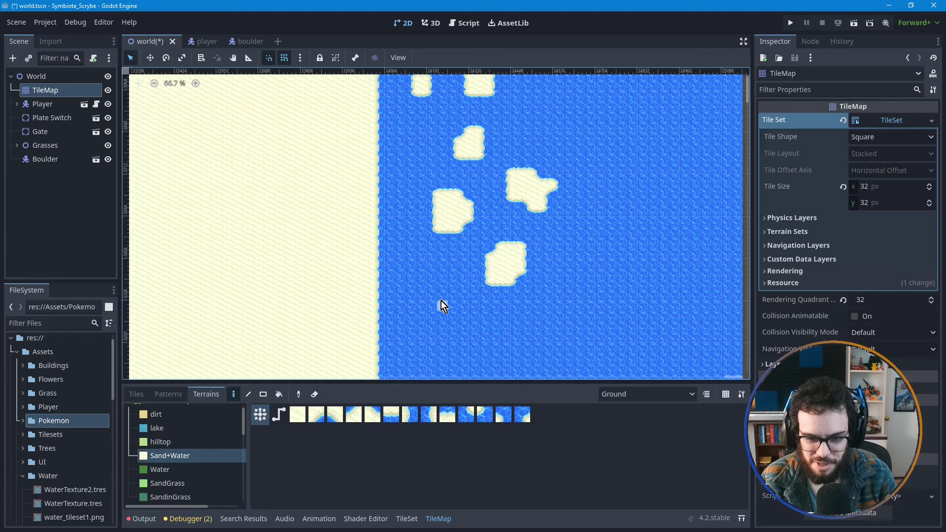
scroll(471, 266, "up", 5)
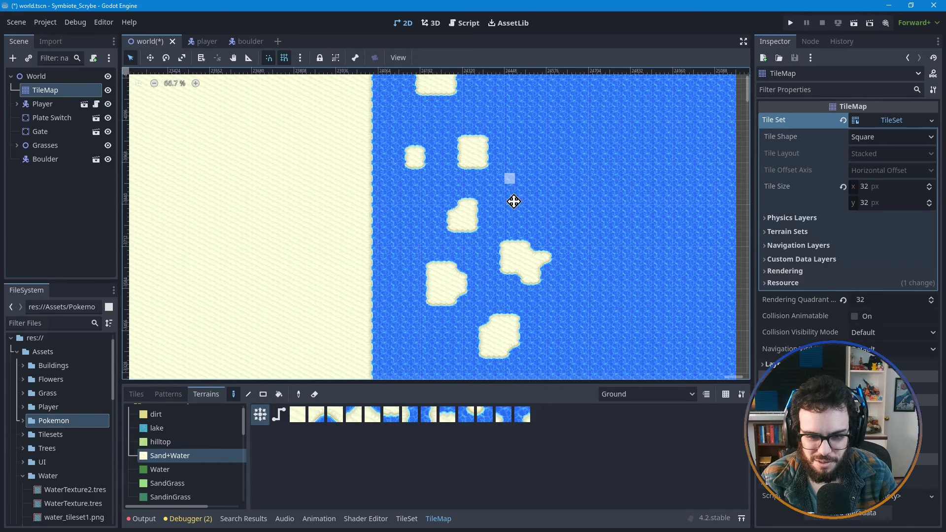
scroll(416, 276, "down", 5)
scroll(450, 205, "left", 2)
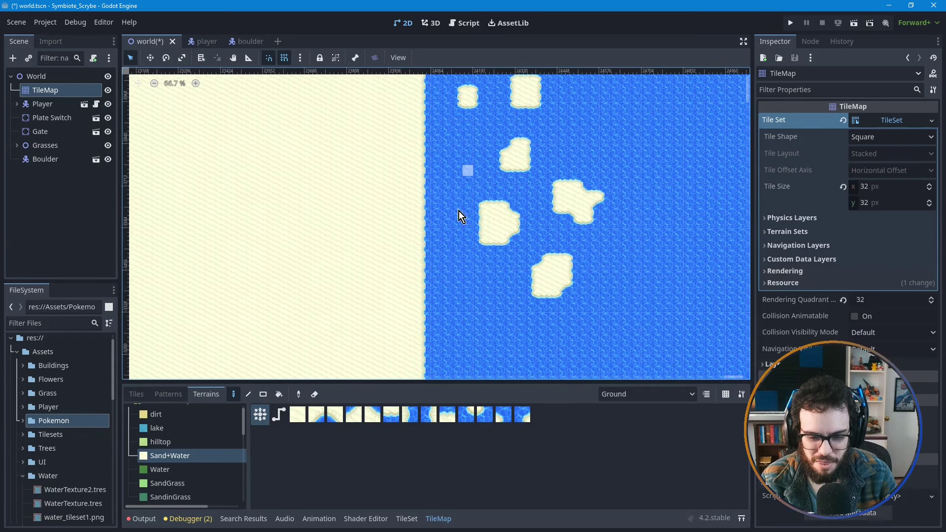
- Paint two Sand+Water bumps on the coast south of the hook: one about one tile deep, and another two tiles deep farther south
scroll(430, 197, "up", 5)
scroll(429, 197, "left", 1)
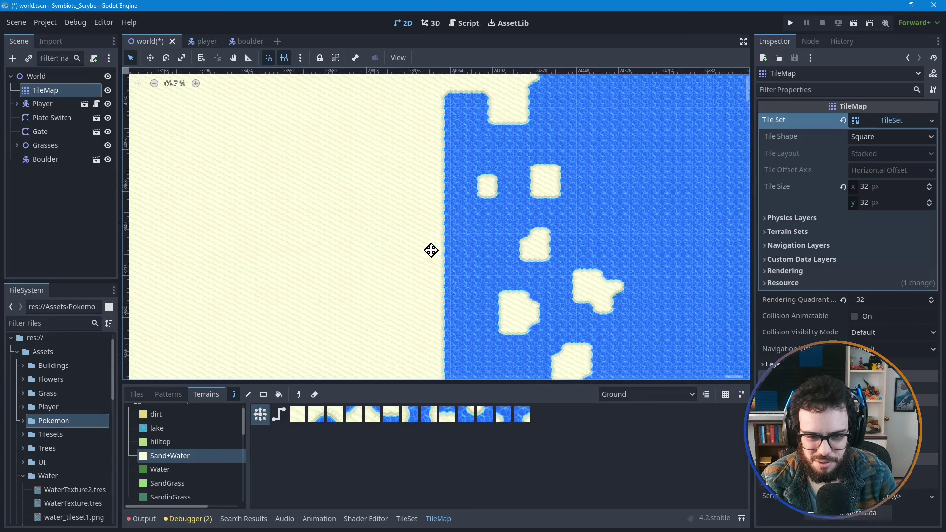
scroll(413, 200, "right", 1)
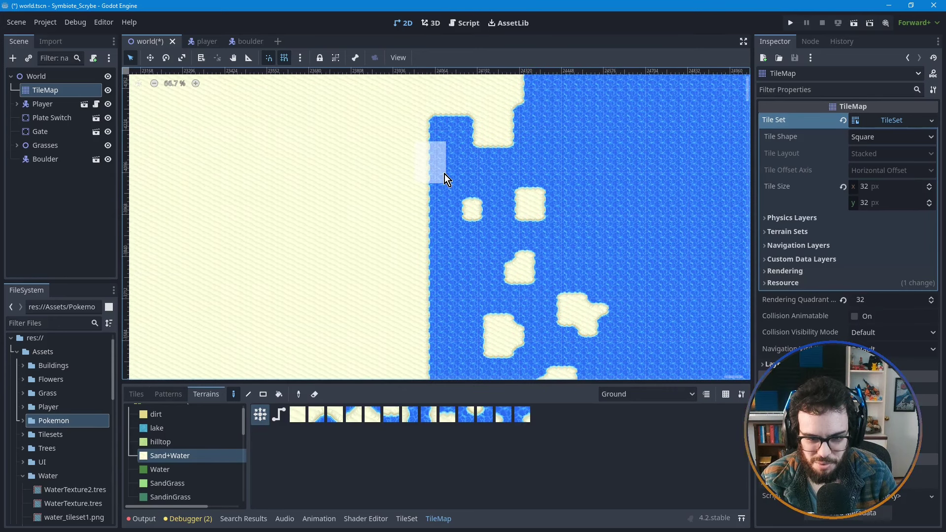
scroll(427, 212, "down", 2)
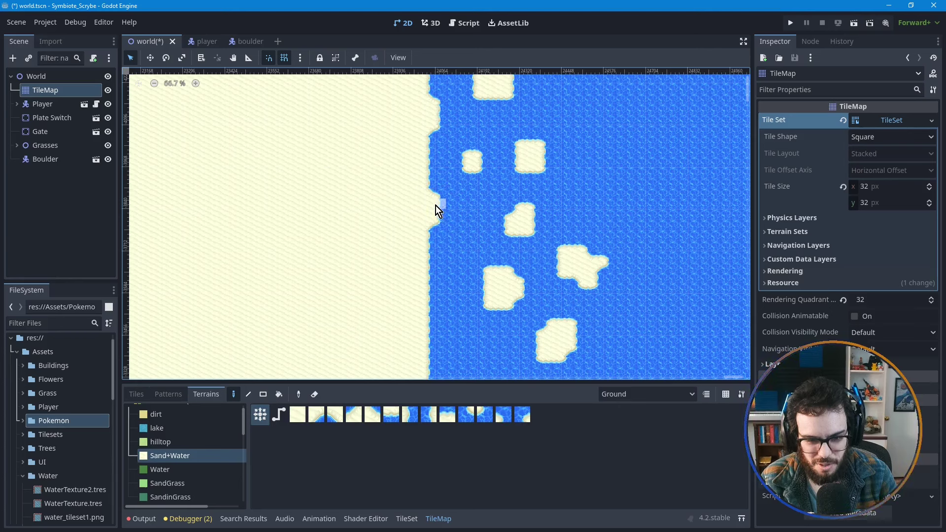
left_click(452, 233)
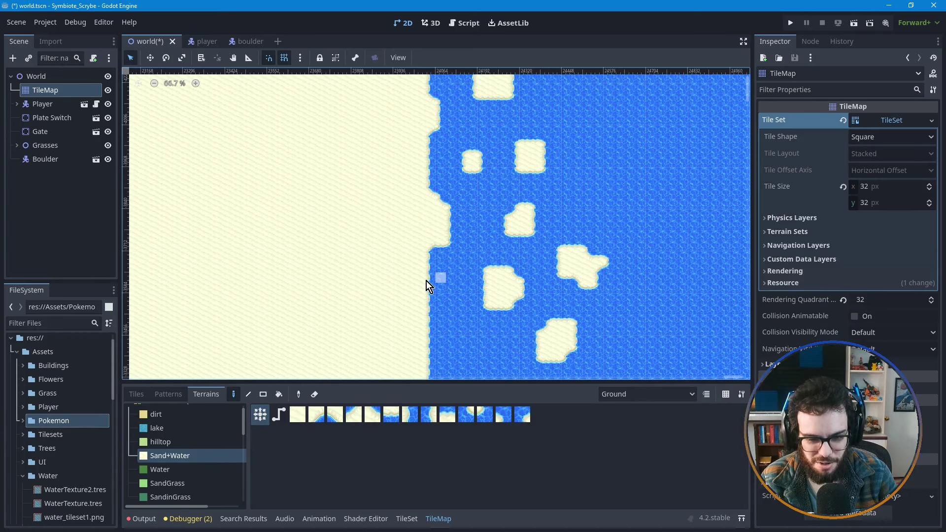
- Widen the southern coastal bump into a headland about four tiles wide and five tall, with a stepped sand edge at its south base
middle_click_drag(450, 321, 439, 276)
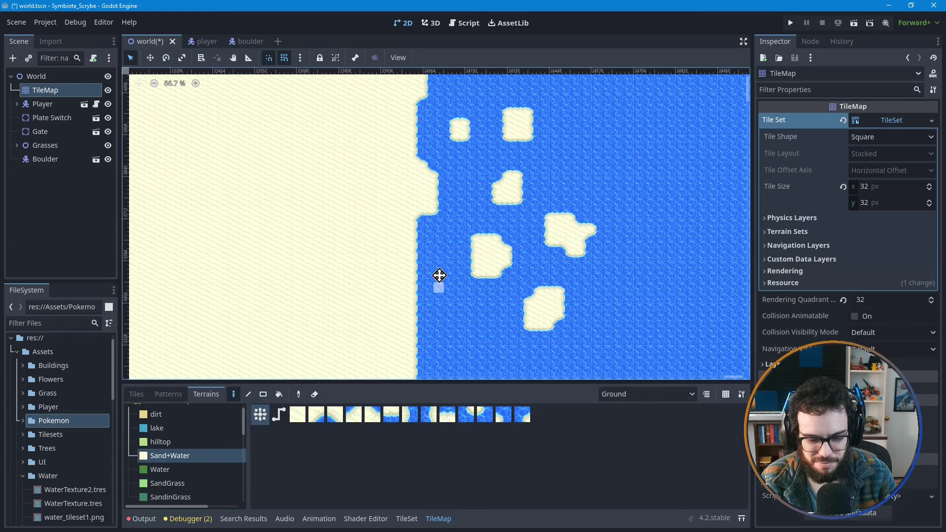
left_click(450, 153)
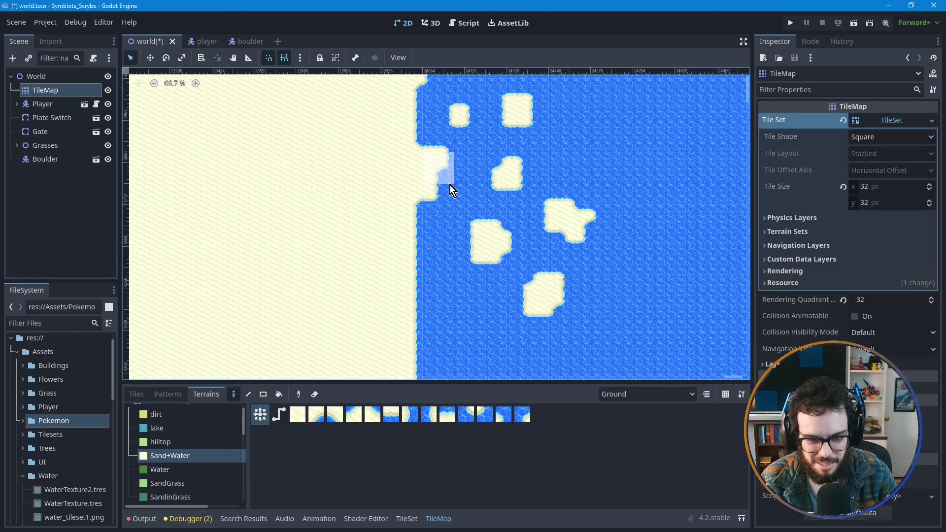
left_click(453, 191)
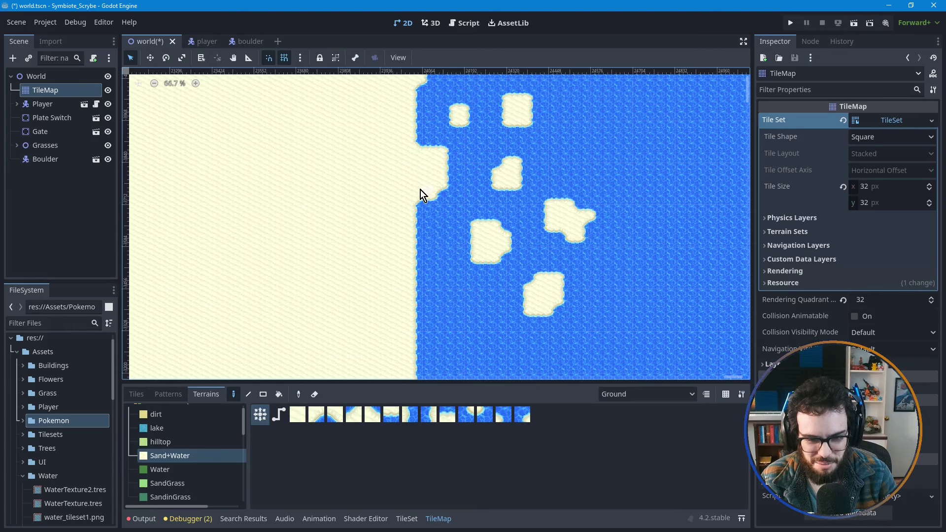
left_click(455, 200)
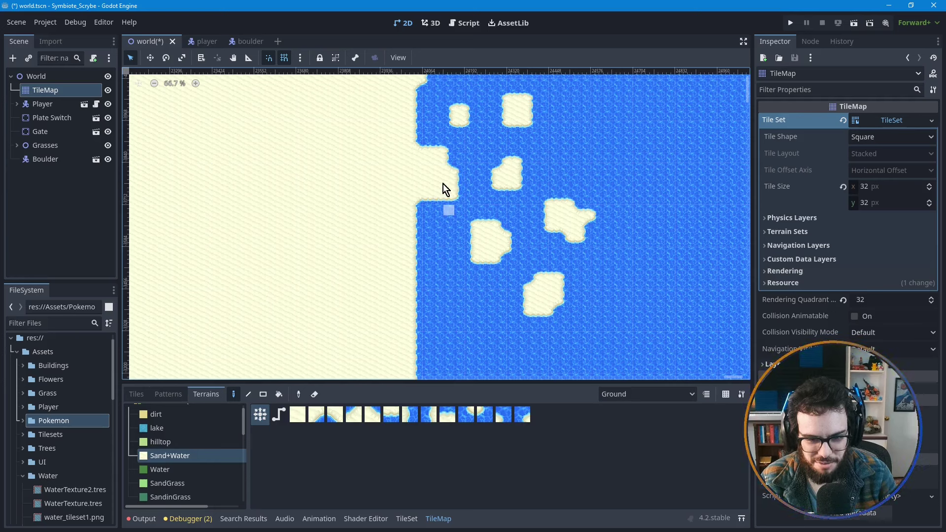
left_click(458, 157)
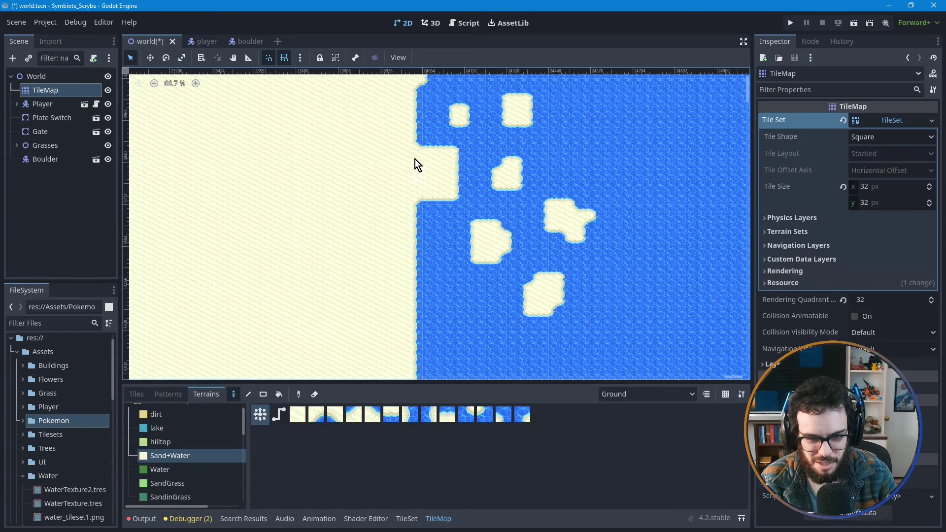
scroll(396, 181, "down", 1)
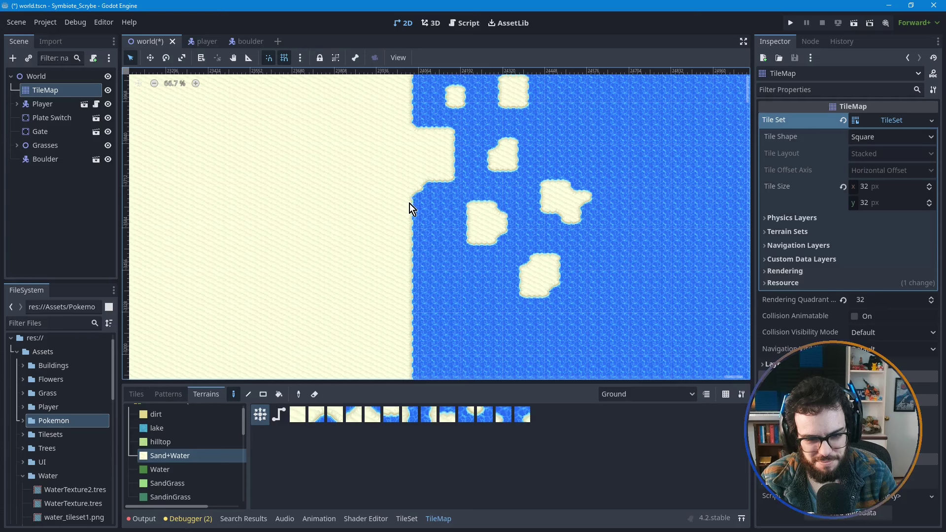
left_click(429, 192)
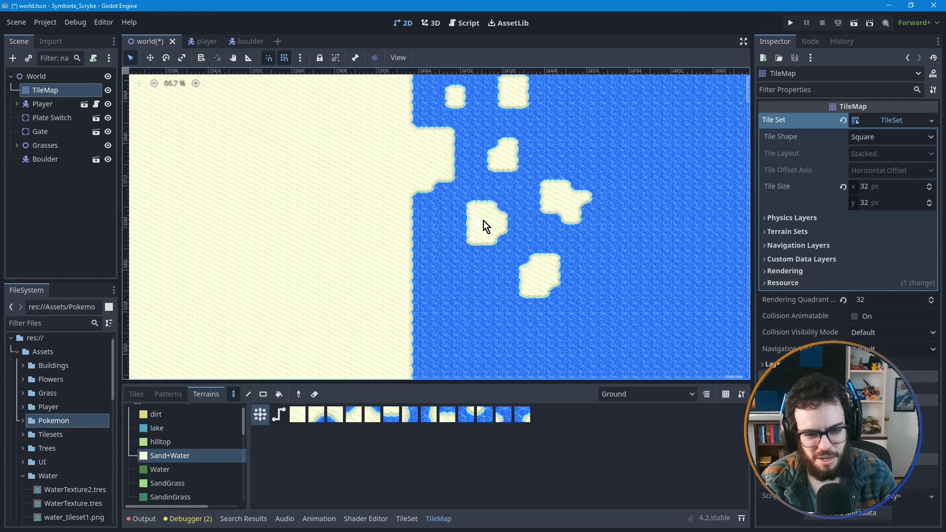
mouse_move(456, 211)
middle_mouse_down()
mouse_move(448, 268)
mouse_move(440, 252)
middle_mouse_up()
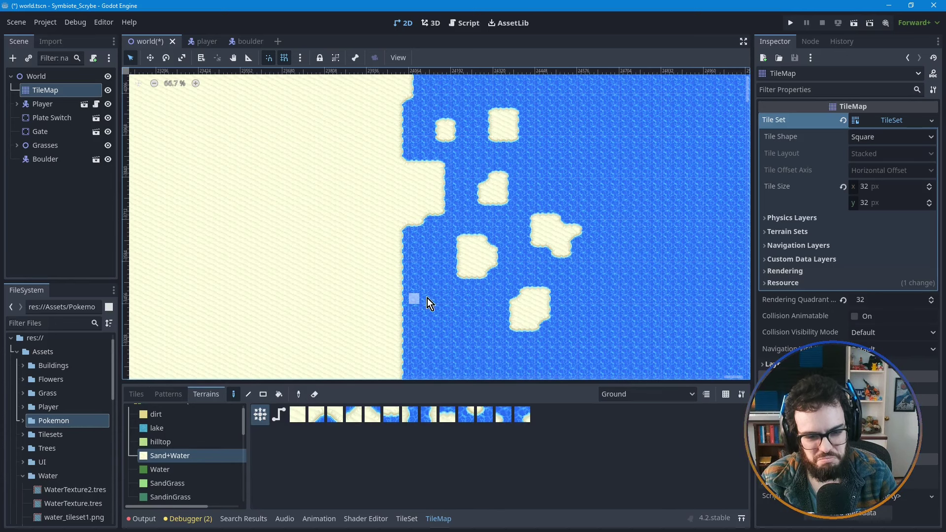
- Paint a Sand+Water headland about six tiles wide and nine tall farther south, with stepped northeast edges and a stepped southern base
middle_click_drag(433, 266, 432, 238)
scroll(440, 187, "down", 1)
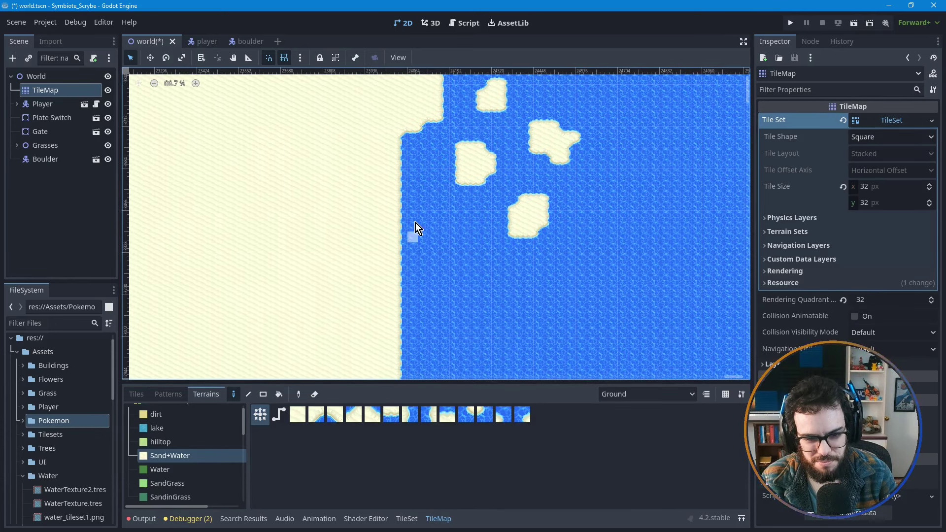
left_click_drag(408, 205, 433, 279)
left_click_drag(421, 237, 464, 268)
left_click_drag(407, 289, 463, 301)
left_click(407, 304)
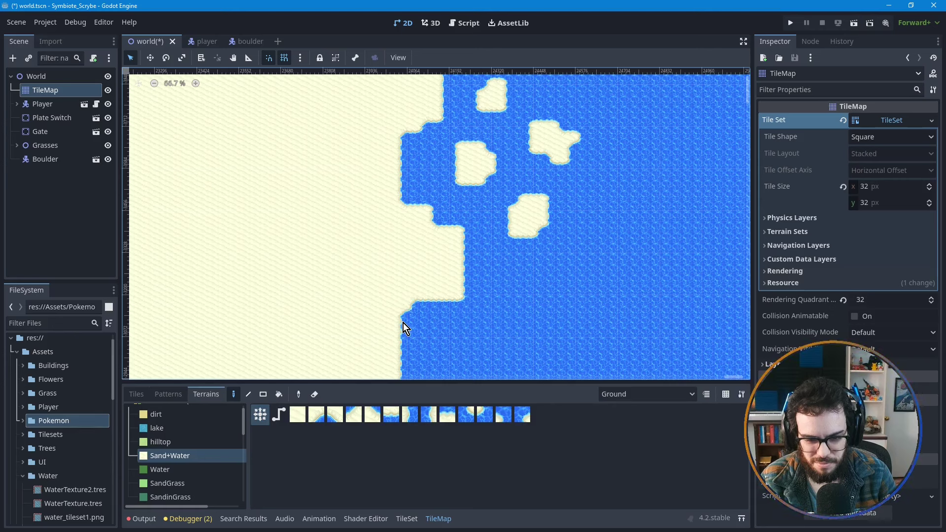
left_click(407, 325)
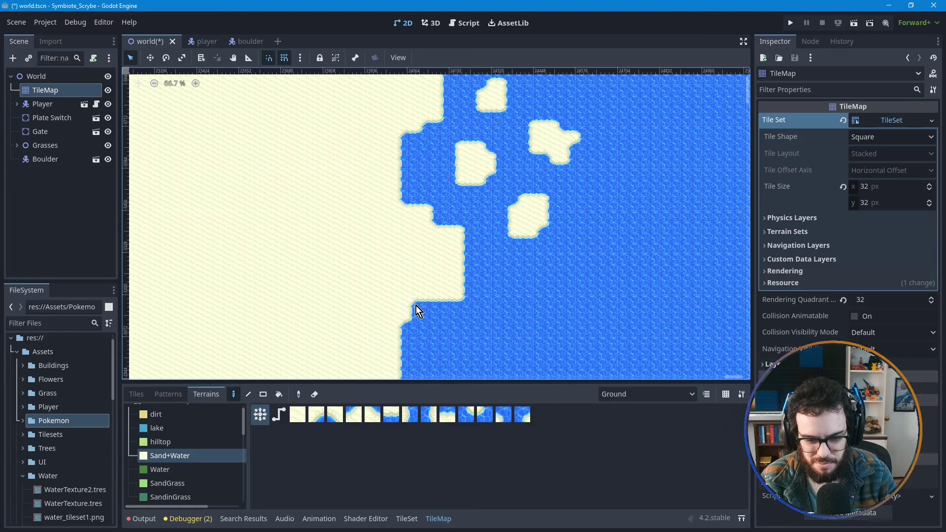
left_click(440, 222)
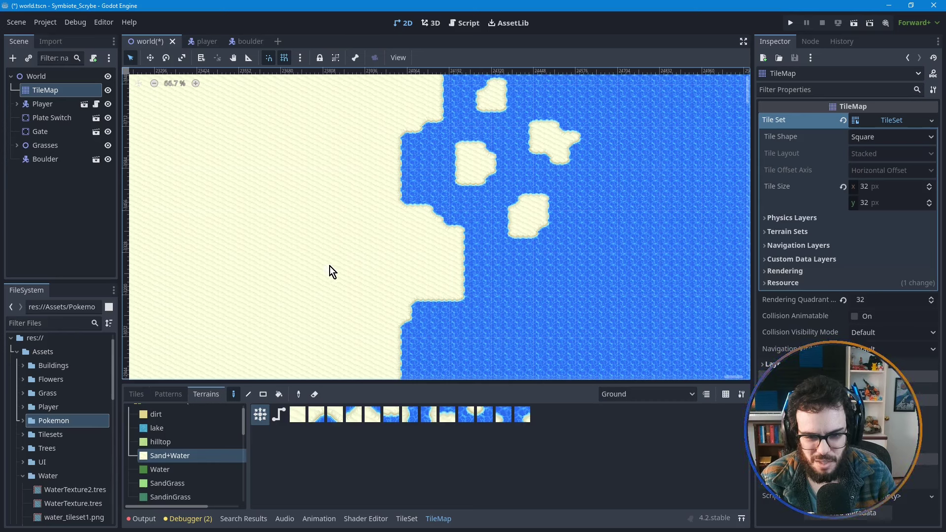
- Paint an irregular Sand+Water island about five tiles wide and four tall just east of the large headland, with a notched northeast corner
middle_click_drag(468, 276, 395, 266)
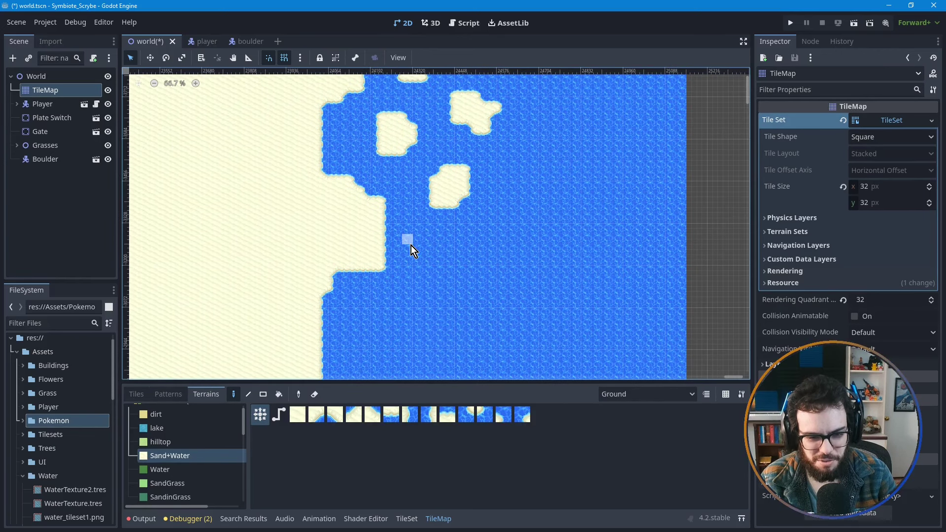
mouse_move(407, 241)
left_mouse_down()
mouse_move(436, 260)
mouse_move(430, 267)
mouse_move(424, 250)
mouse_move(465, 271)
mouse_move(411, 280)
mouse_move(419, 281)
left_mouse_up()
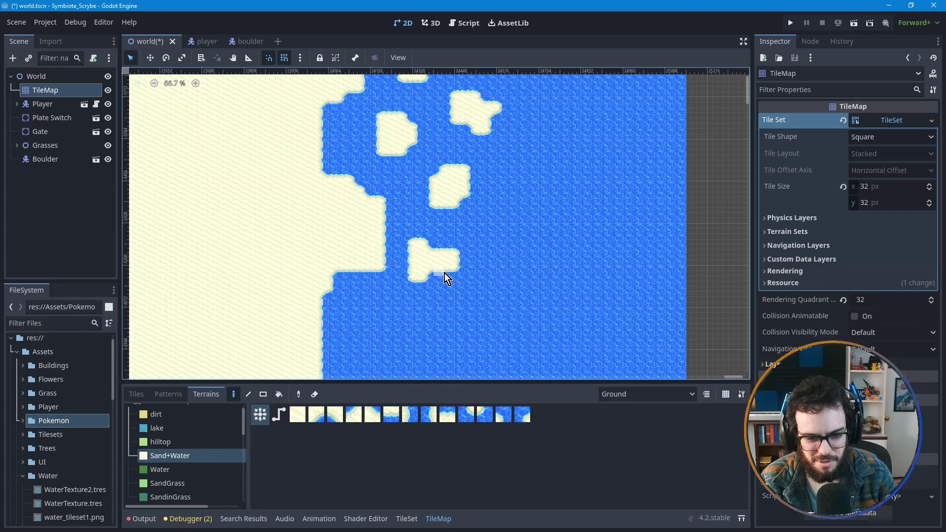
left_click(440, 285)
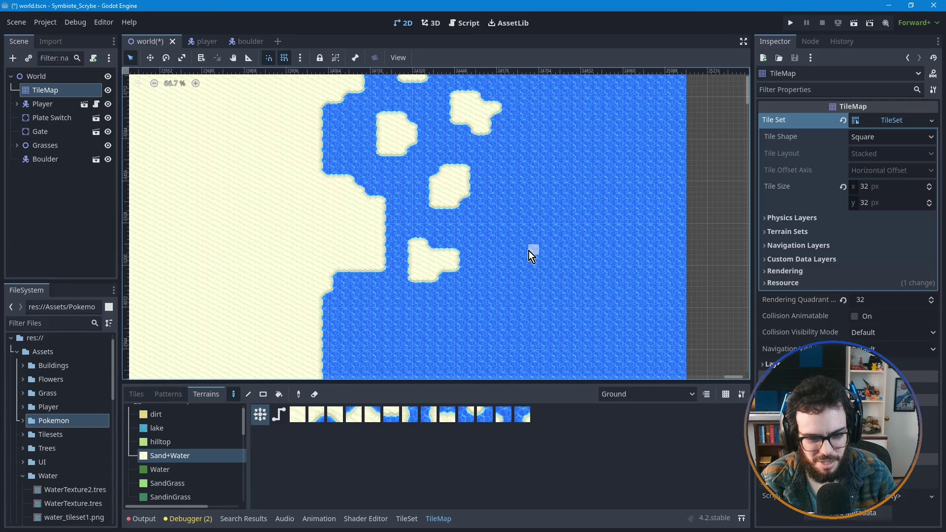
- Lengthen the smallest island northward to about four tiles tall, keeping it two tiles wide
scroll(513, 212, "up", 8)
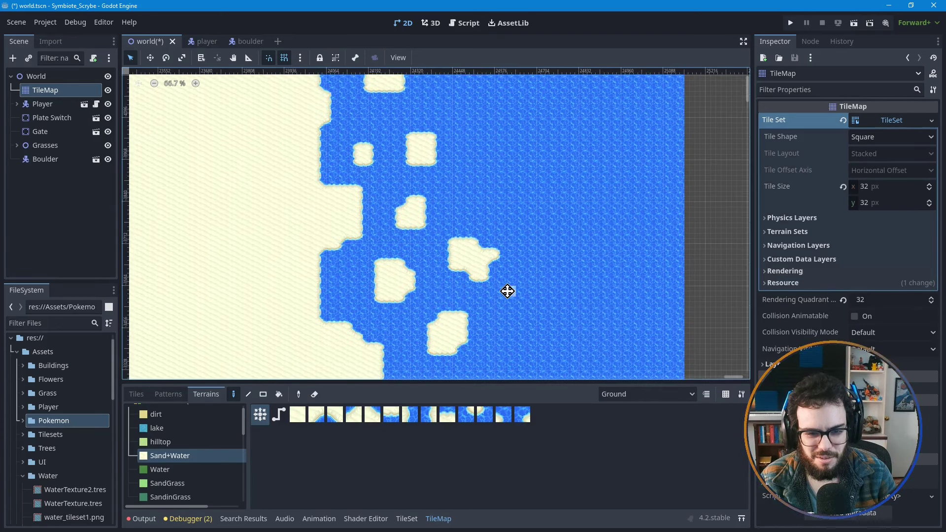
scroll(472, 223, "up", 2)
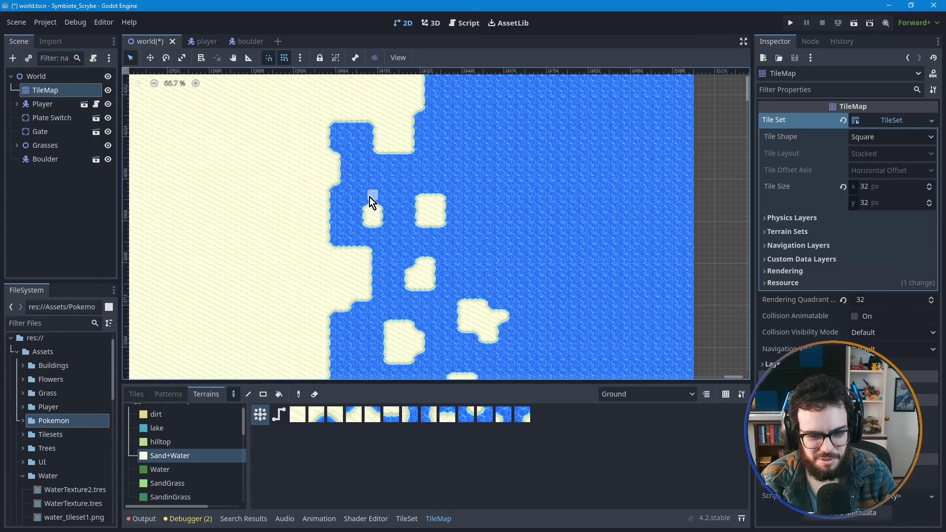
left_click_drag(366, 182, 383, 217)
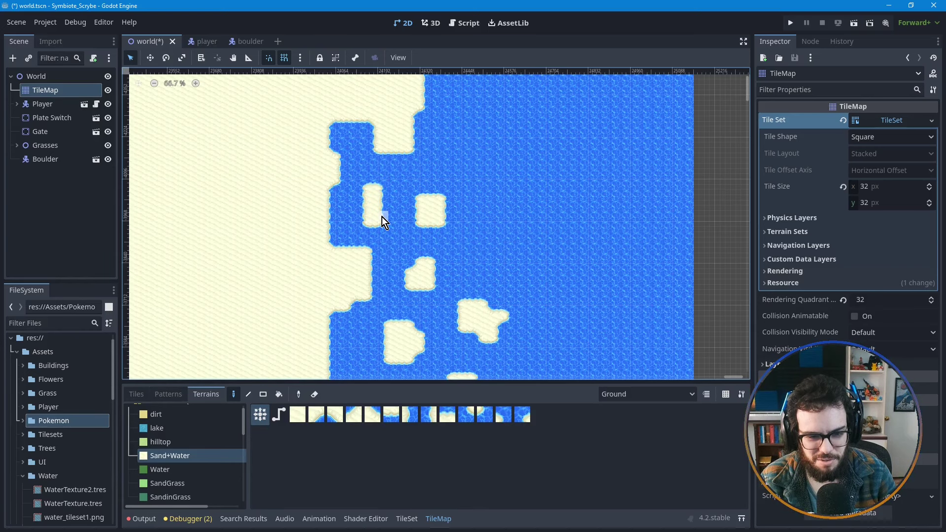
- Extend the east side of the irregular easternmost island northward with a long, narrow Sand+Water arm
middle_click_drag(486, 253, 468, 188)
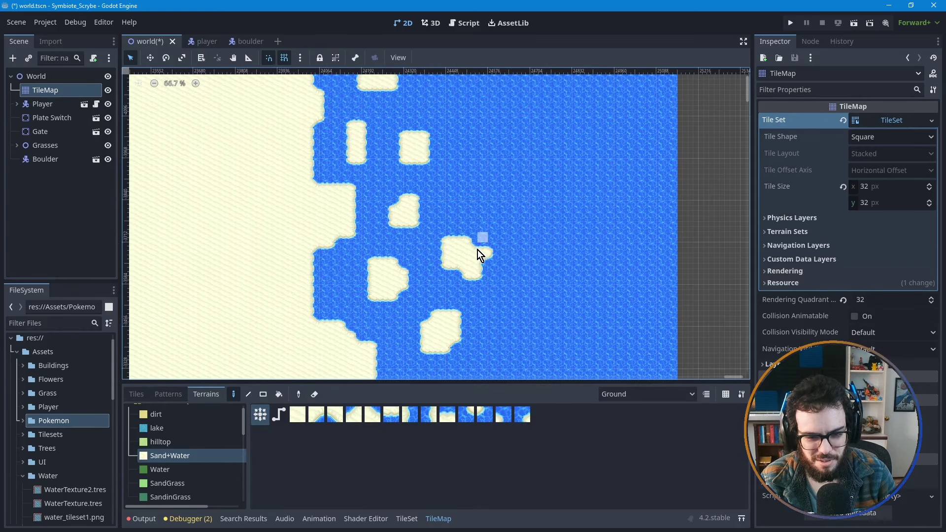
right_click(482, 251)
left_click_drag(484, 250, 474, 189)
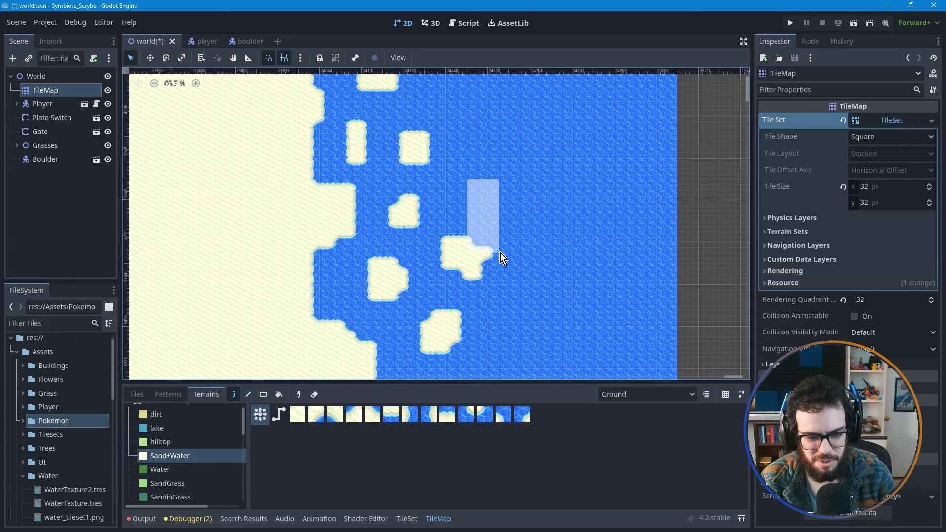
- Examine the reshaped east coast and its islands, and the straight coastline running south to the map's southeast corner
middle_click_drag(486, 295, 529, 318)
mouse_move(503, 175)
middle_mouse_down()
mouse_move(504, 269)
mouse_move(487, 116)
middle_mouse_up()
middle_click_drag(459, 262, 460, 168)
middle_click_drag(456, 245, 463, 205)
scroll(463, 205, "down", 1)
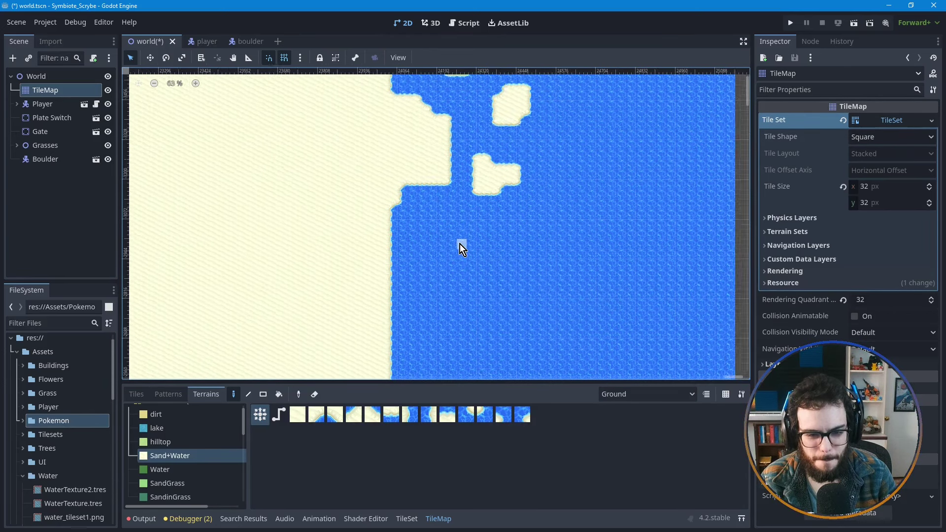
scroll(464, 247, "down", 3)
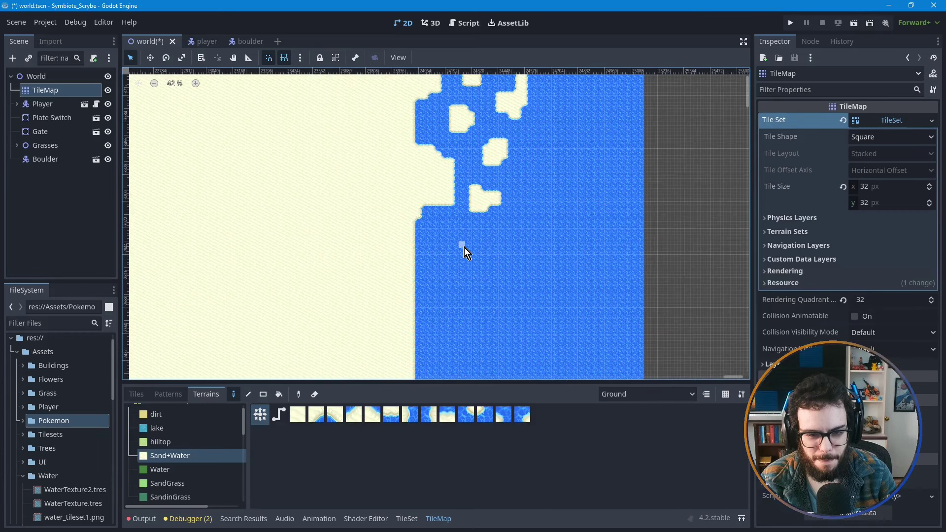
scroll(465, 245, "down", 3)
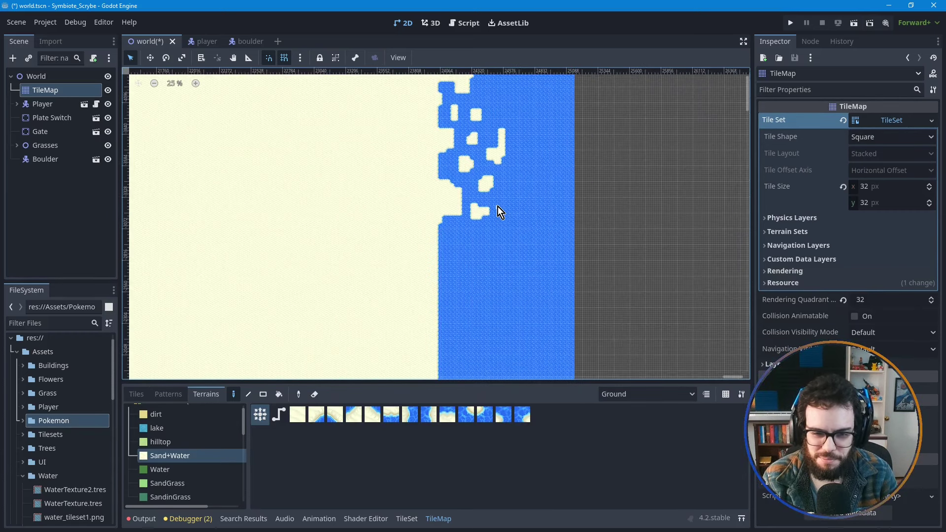
scroll(507, 187, "up", 5)
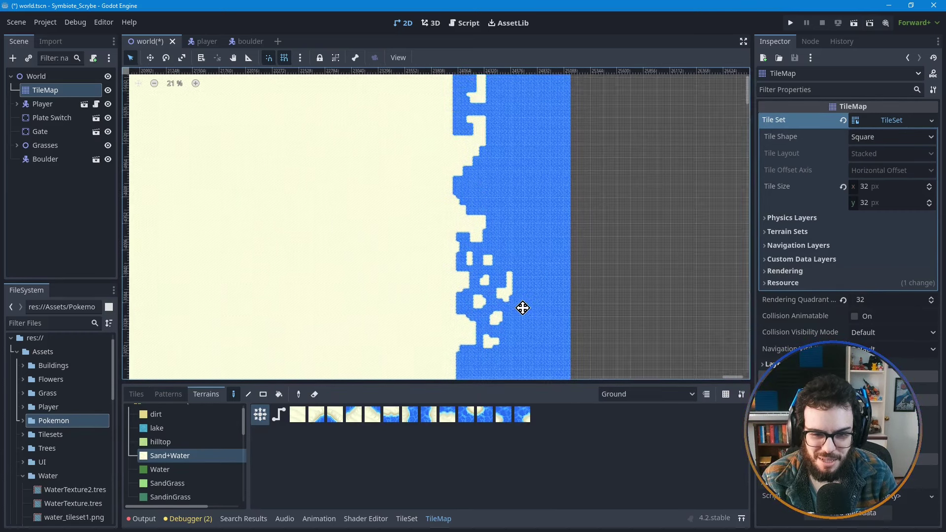
middle_click_drag(511, 197, 510, 221)
scroll(510, 207, "down", 3)
scroll(505, 247, "down", 3)
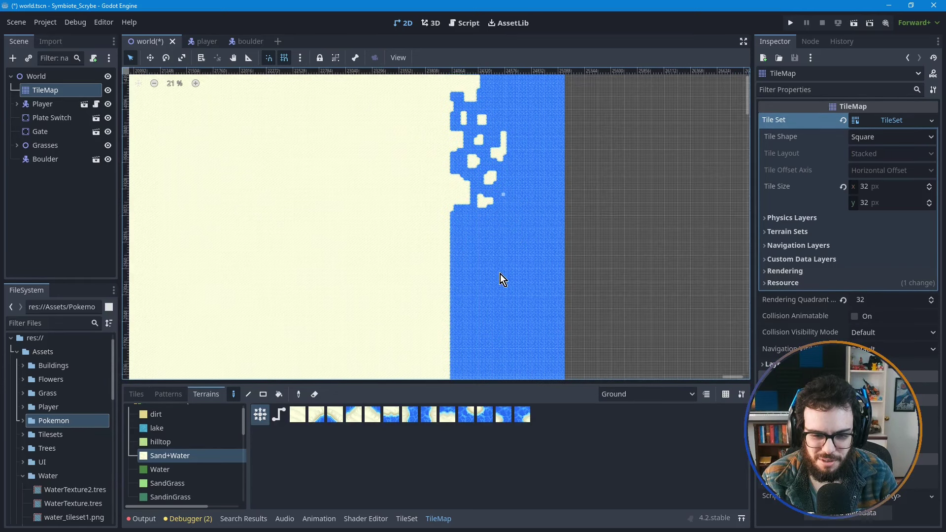
scroll(501, 279, "down", 3)
scroll(502, 300, "down", 4)
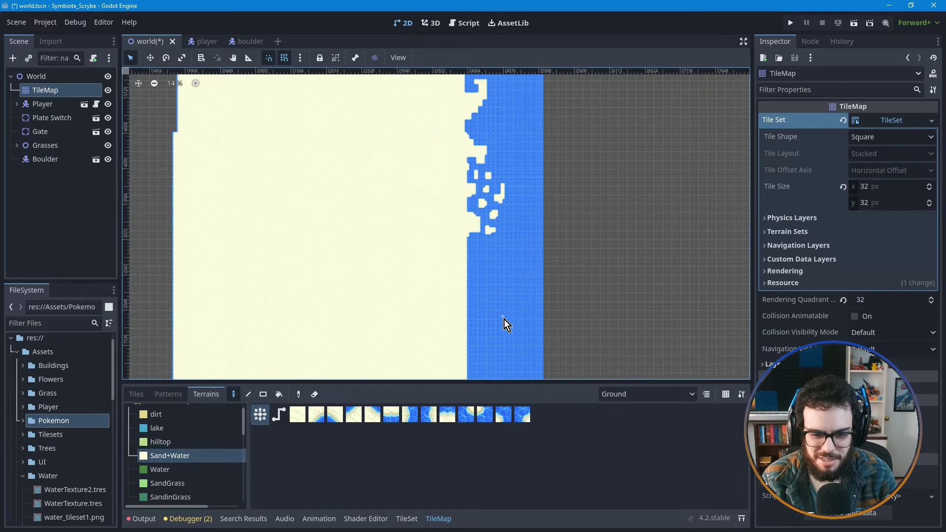
middle_click_drag(505, 327, 507, 213)
scroll(513, 245, "down", 4)
scroll(513, 245, "down", 2)
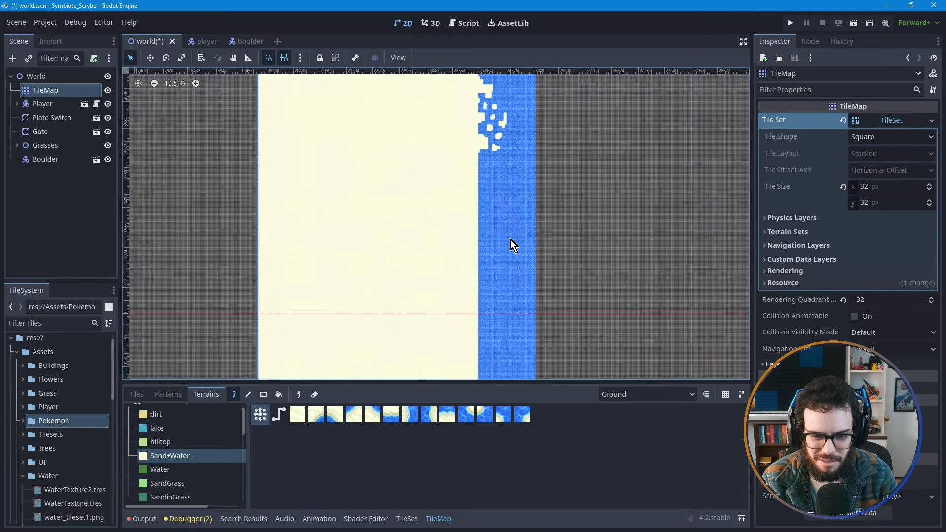
scroll(511, 241, "down", 10)
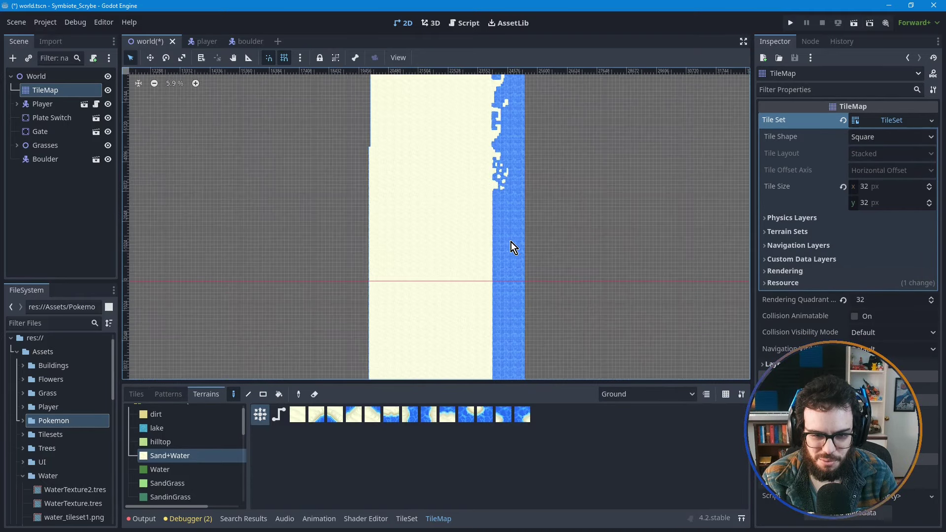
scroll(531, 245, "down", 1)
middle_click_drag(538, 279, 530, 256)
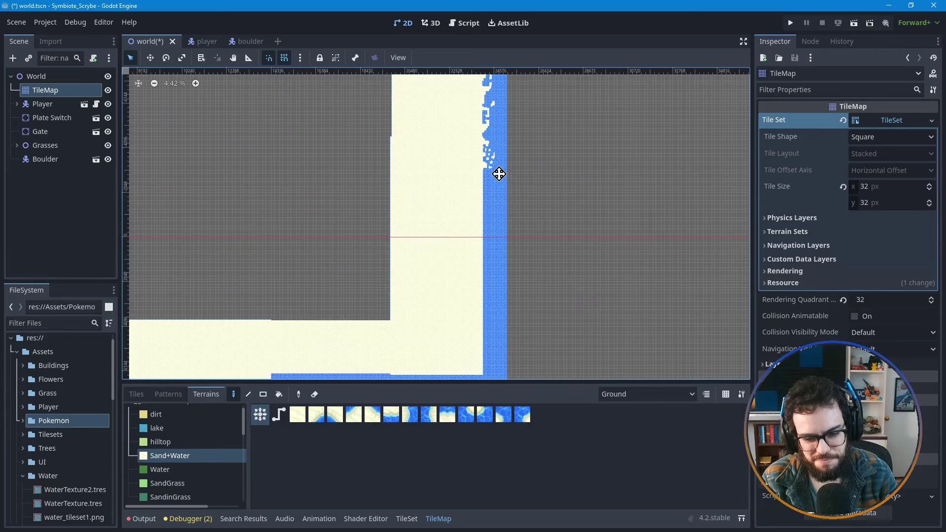
middle_click_drag(498, 174, 499, 165)
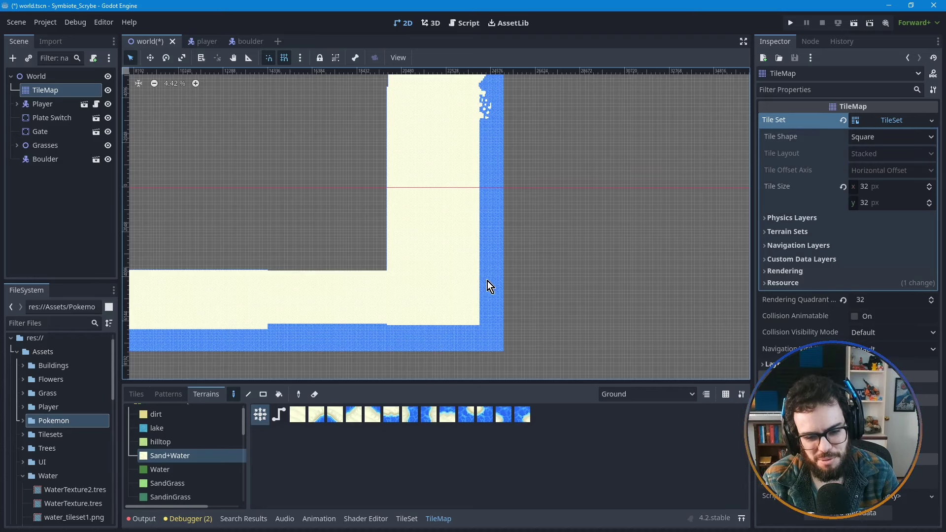
scroll(475, 330, "up", 2)
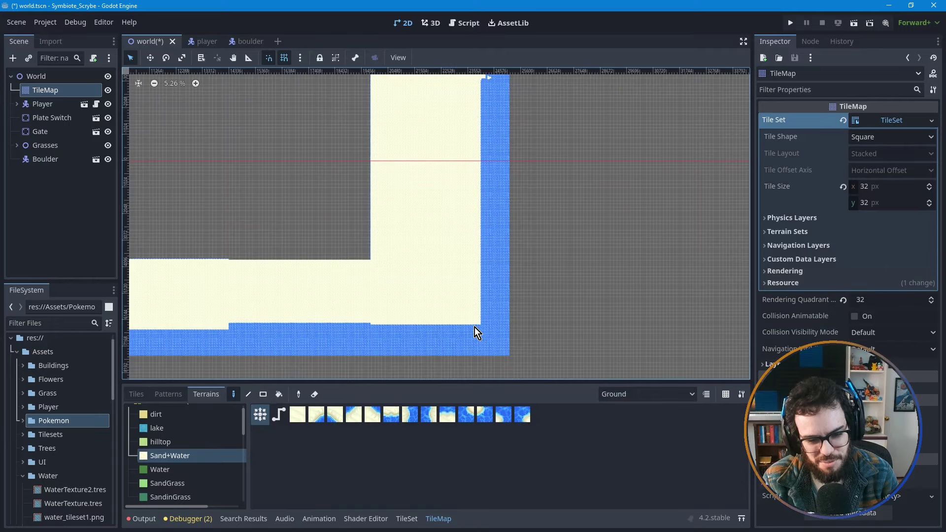
- Cut a rectangular block of sand out of the map's southeast corner with the tile rectangle tool, leaving a water notch
scroll(474, 328, "up", 4)
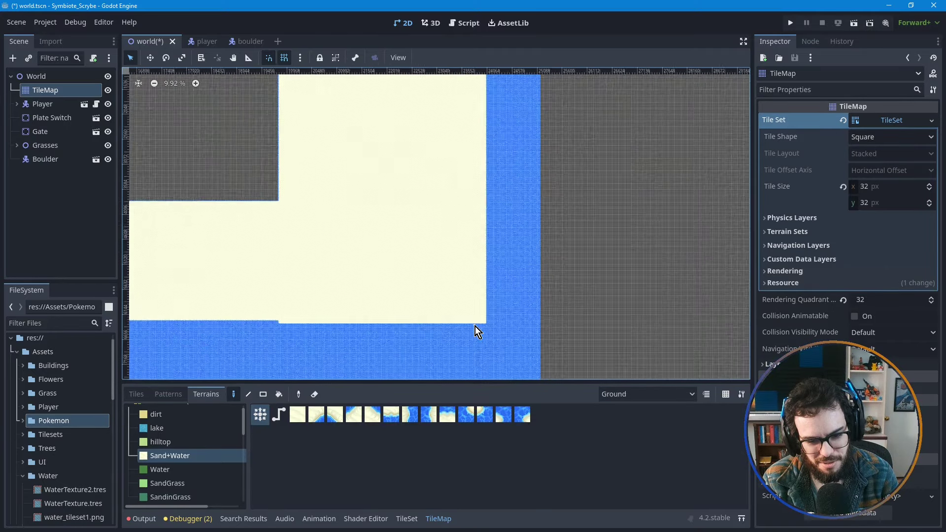
scroll(475, 327, "up", 3)
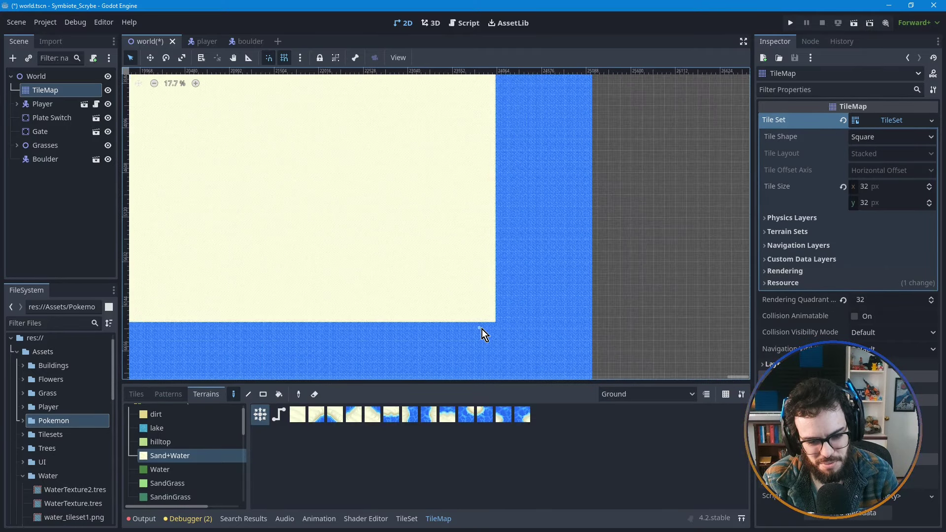
scroll(482, 329, "up", 2)
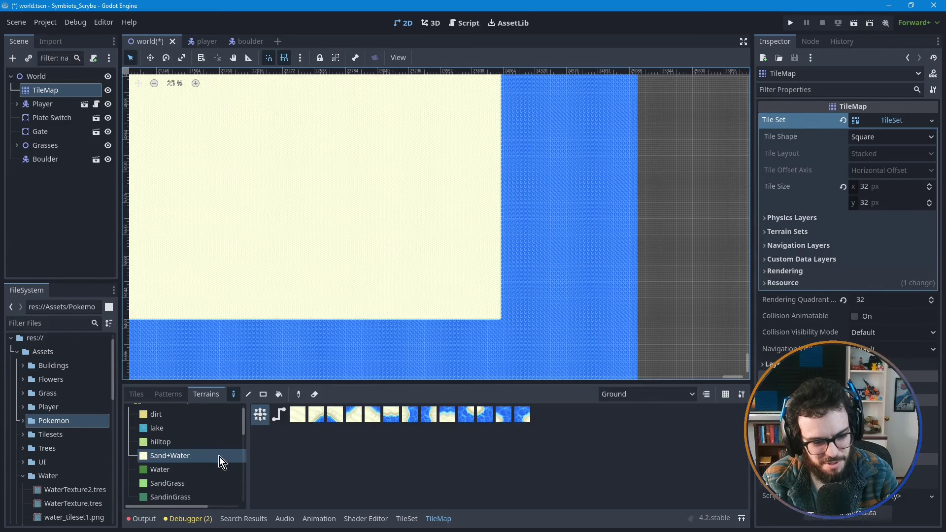
left_click(137, 395)
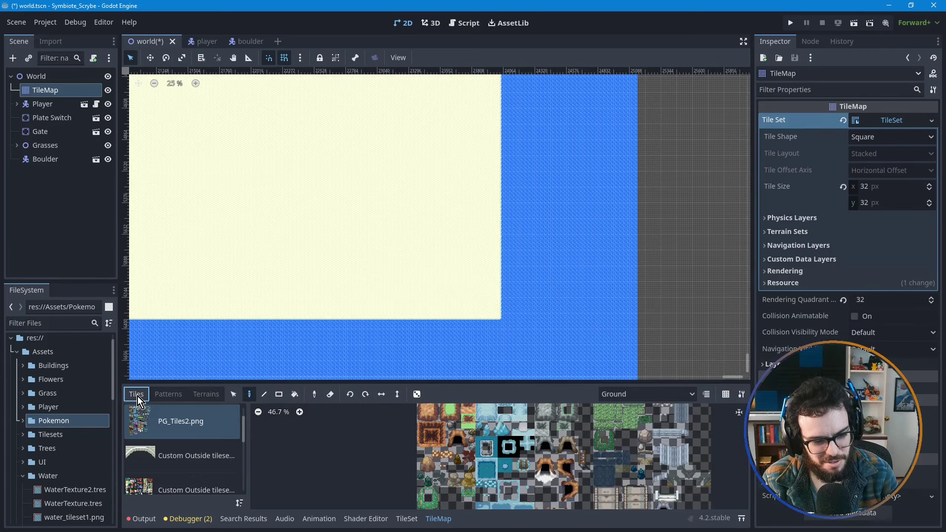
scroll(192, 471, "down", 3)
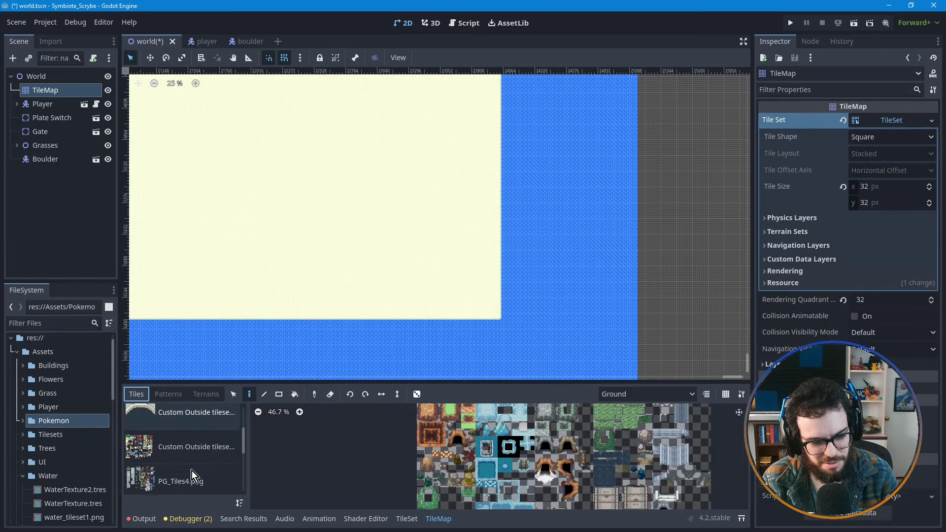
scroll(192, 471, "up", 3)
left_click(232, 393)
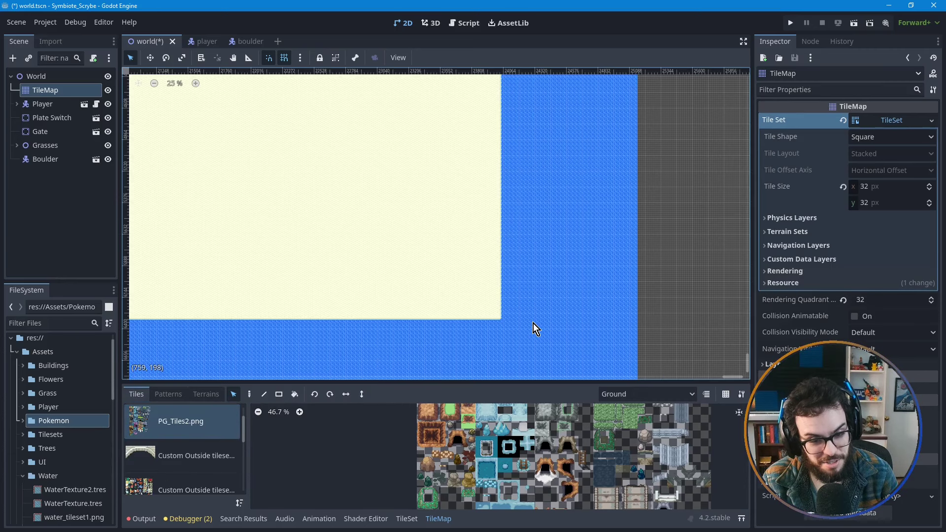
scroll(505, 315, "up", 2)
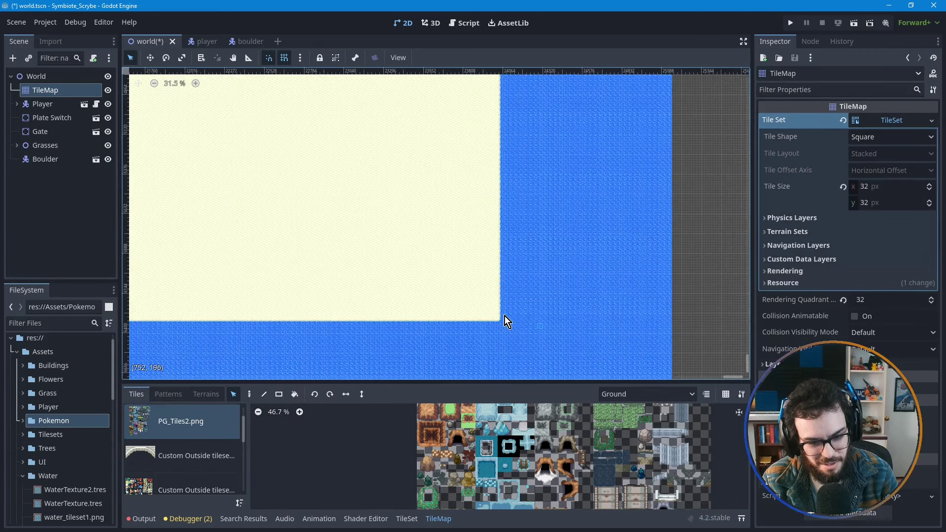
scroll(505, 320, "up", 1)
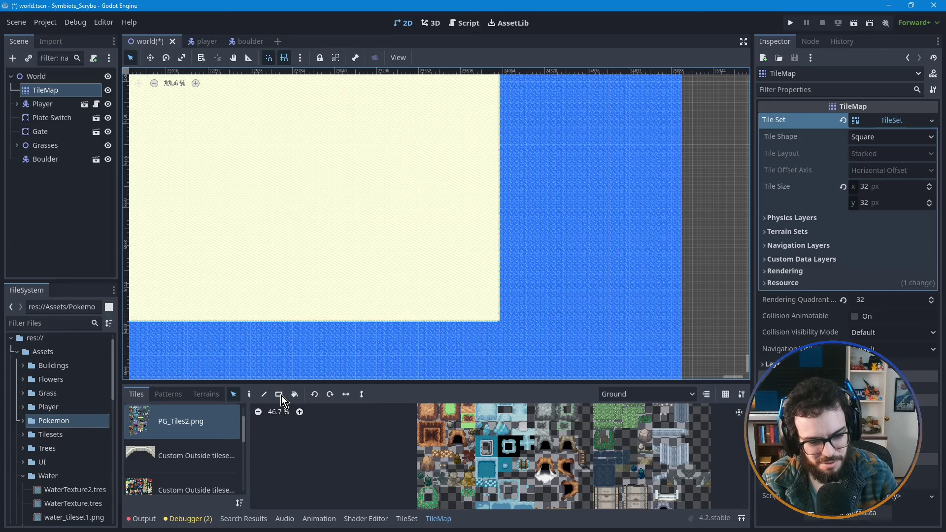
left_click(279, 395)
mouse_move(515, 327)
left_mouse_down()
mouse_move(410, 264)
mouse_move(417, 256)
left_mouse_up()
- Carve the notched southeast corner into a diagonal staircase between the east and south shores, using small rectangular cuts
middle_click_drag(389, 298, 469, 301)
scroll(469, 300, "down", 1)
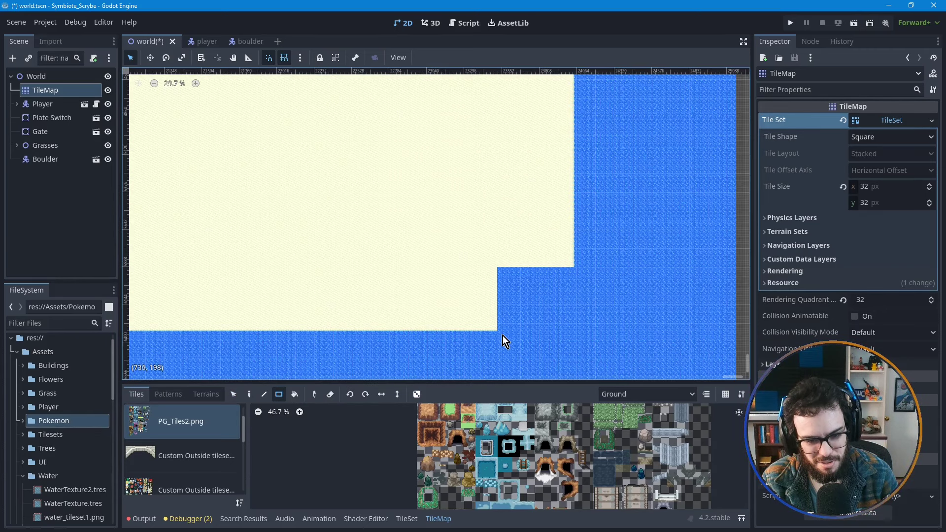
scroll(503, 333, "down", 4)
middle_click_drag(527, 323, 570, 274)
scroll(552, 292, "down", 1)
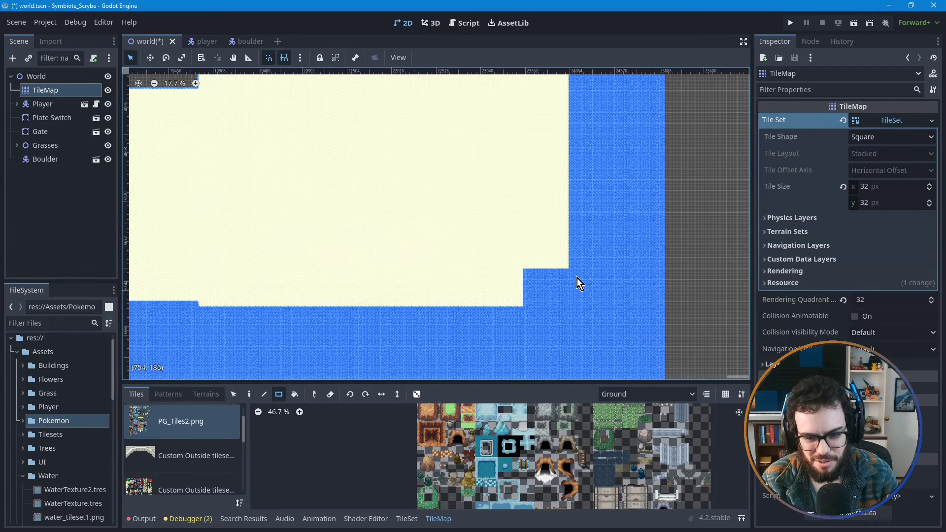
mouse_move(578, 278)
left_mouse_down()
mouse_move(555, 245)
mouse_move(545, 246)
mouse_move(534, 323)
mouse_move(500, 291)
mouse_move(531, 294)
mouse_move(513, 281)
left_mouse_up()
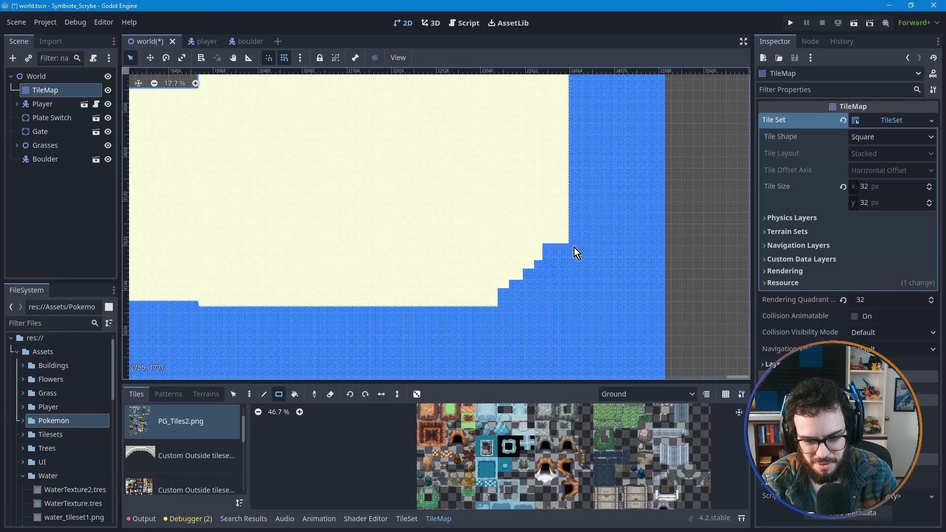
left_click_drag(554, 232, 568, 245)
left_click_drag(502, 315, 487, 297)
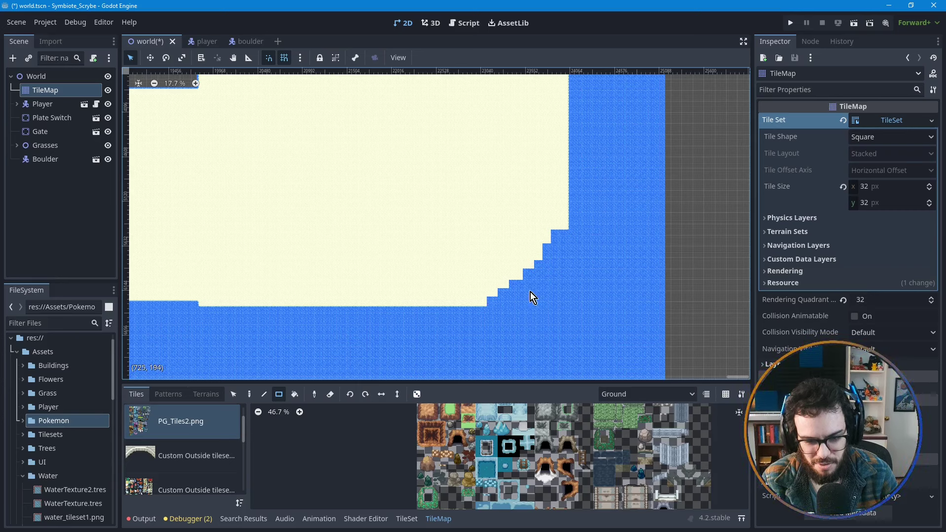
- Extend the stepped curve north along the east shore with progressively narrower cuts, and add one shallow step at its south end
mouse_move(586, 241)
left_mouse_down()
mouse_move(558, 220)
mouse_move(594, 307)
mouse_move(559, 218)
left_mouse_up()
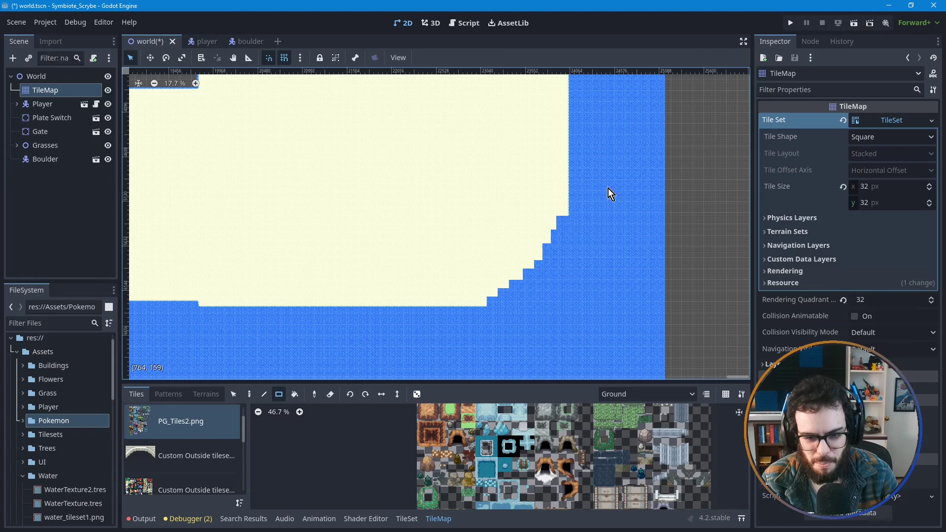
left_click_drag(492, 312, 477, 304)
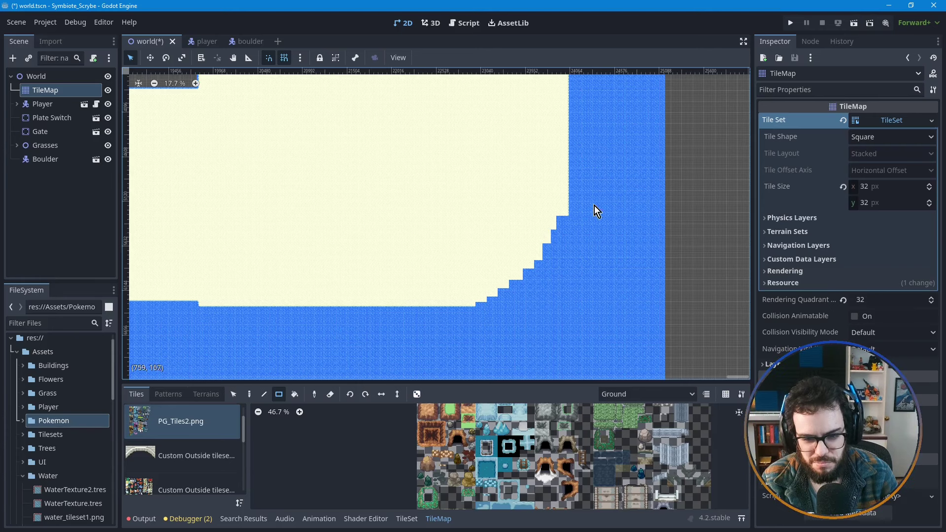
mouse_move(561, 202)
left_mouse_down()
mouse_move(563, 211)
mouse_move(565, 178)
left_mouse_up()
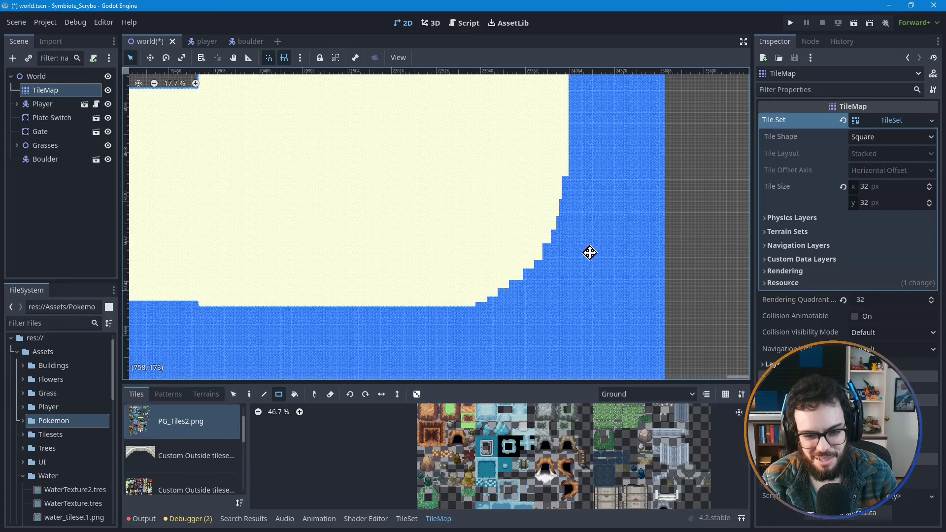
- Stretch the curve west along the south shore by cutting long, shallow rectangular steps out of the sand
scroll(592, 249, "up", 3)
mouse_move(593, 245)
middle_mouse_down()
mouse_move(606, 222)
mouse_move(605, 237)
middle_mouse_up()
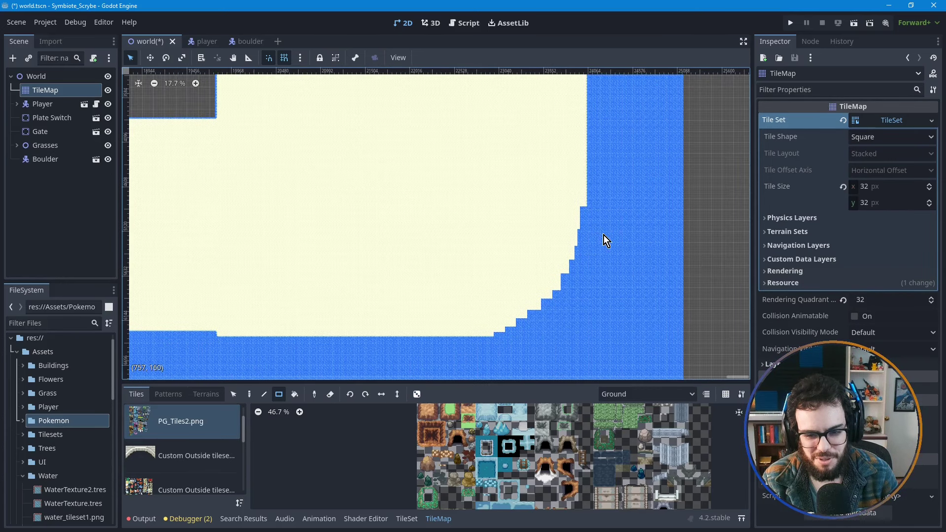
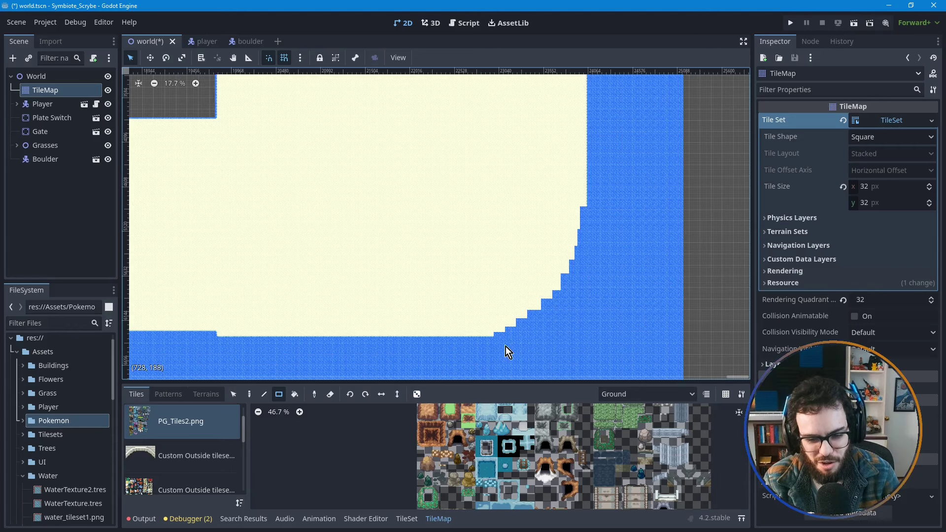
left_click_drag(499, 340, 408, 335)
left_click_drag(501, 330, 432, 330)
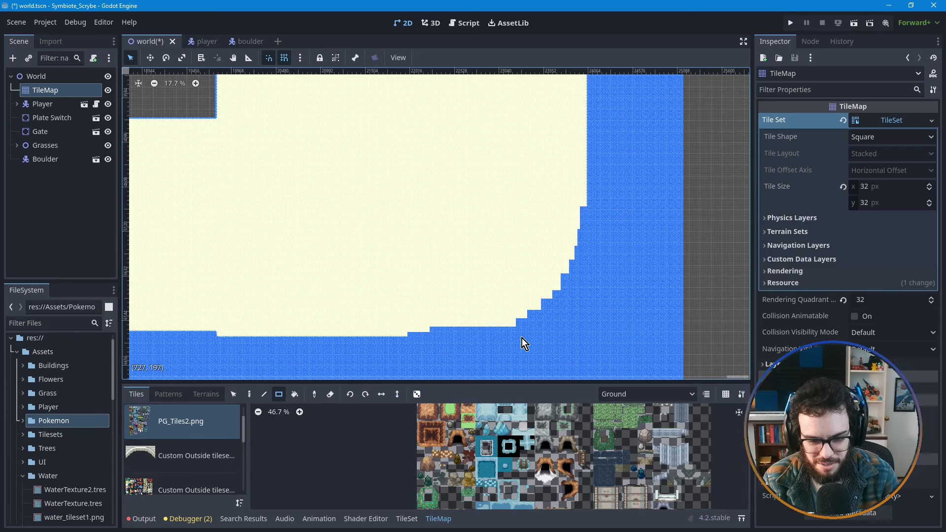
left_click_drag(516, 326, 448, 324)
left_click_drag(528, 328, 461, 318)
left_click_drag(539, 329, 466, 318)
left_click_drag(536, 325, 481, 312)
- Undo the first bite near the corner and recut that stretch of the curve into smaller steps
mouse_move(548, 318)
left_mouse_down()
mouse_move(496, 306)
mouse_move(549, 311)
mouse_move(507, 308)
mouse_move(515, 317)
mouse_move(533, 303)
left_mouse_up()
key("ctrl+z")
left_click_drag(533, 303, 566, 293)
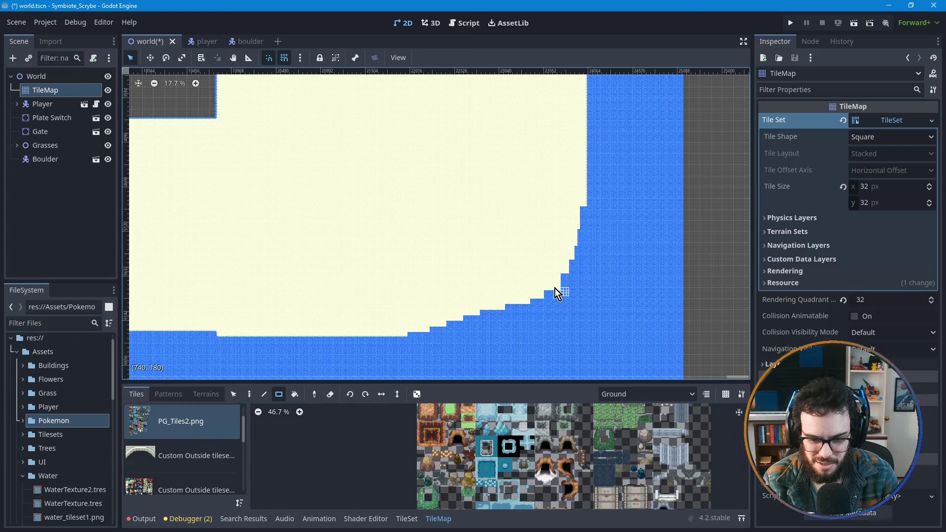
left_click(554, 287, "ctrl")
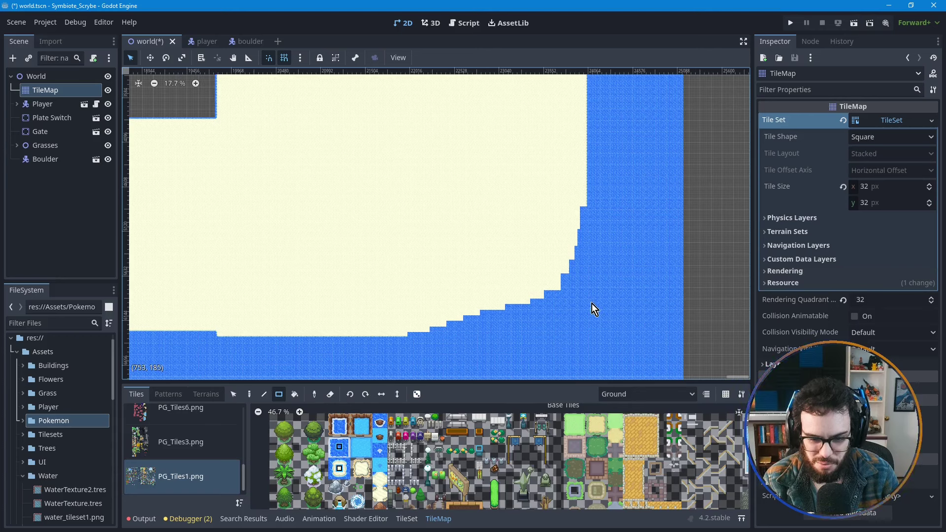
left_click(552, 288)
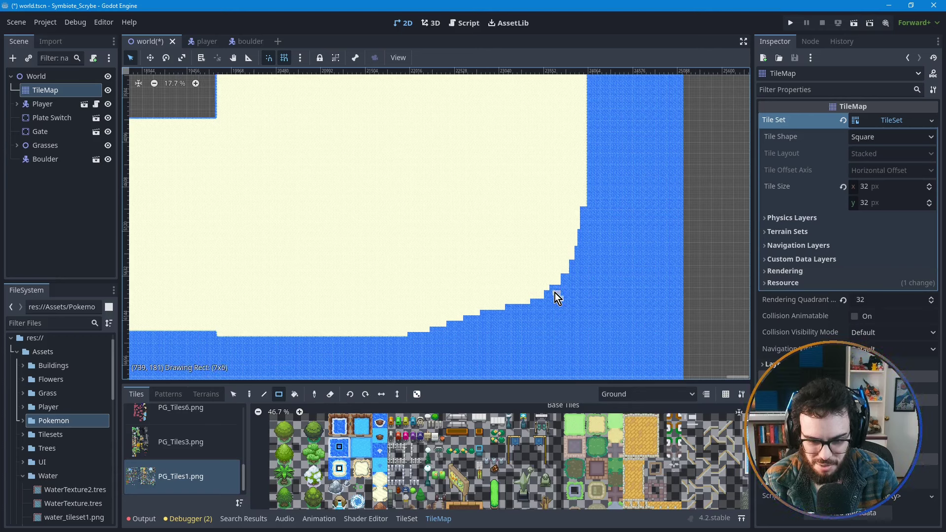
left_click(560, 298)
left_click_drag(557, 298, 571, 307)
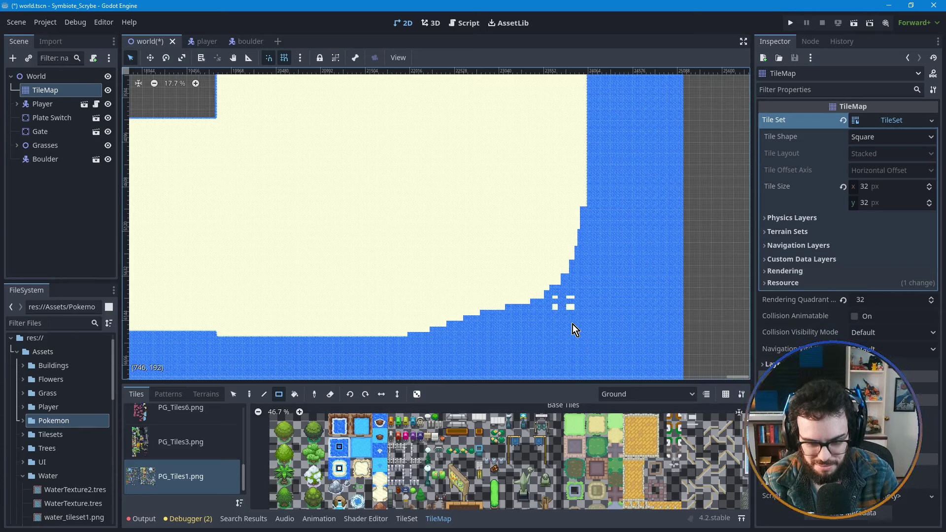
left_click(235, 395)
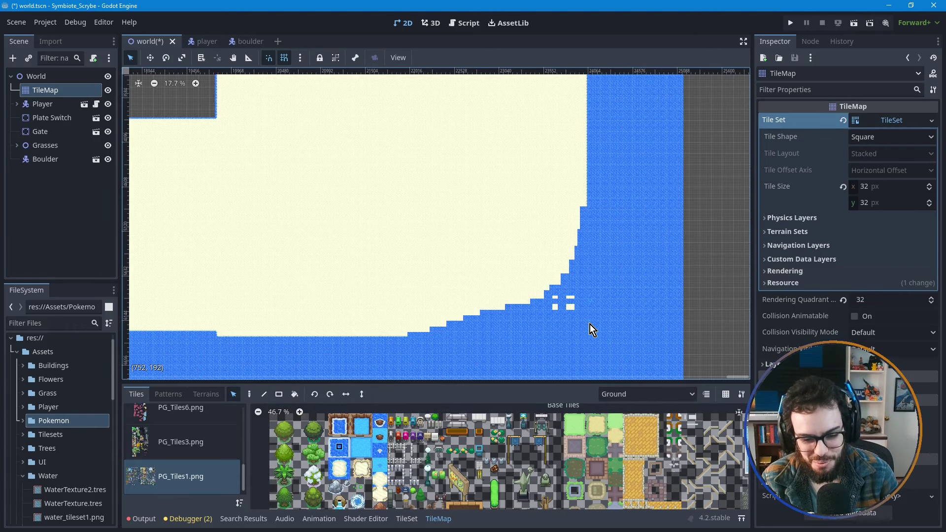
- Lengthen the shallow steps westward along the south shore, trimming the sand edge in freehand paint mode with thin rectangular cuts
left_click(250, 396)
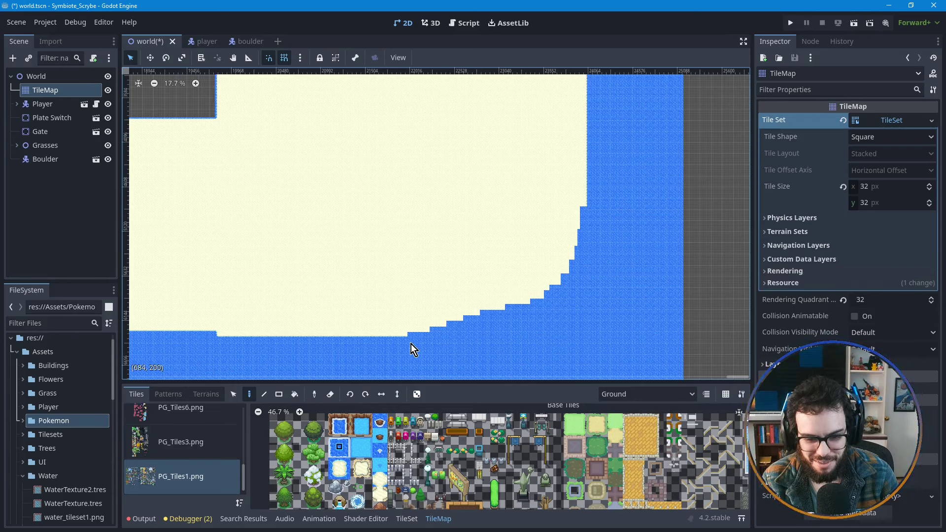
left_click_drag(404, 340, 386, 340, "ctrl+shift")
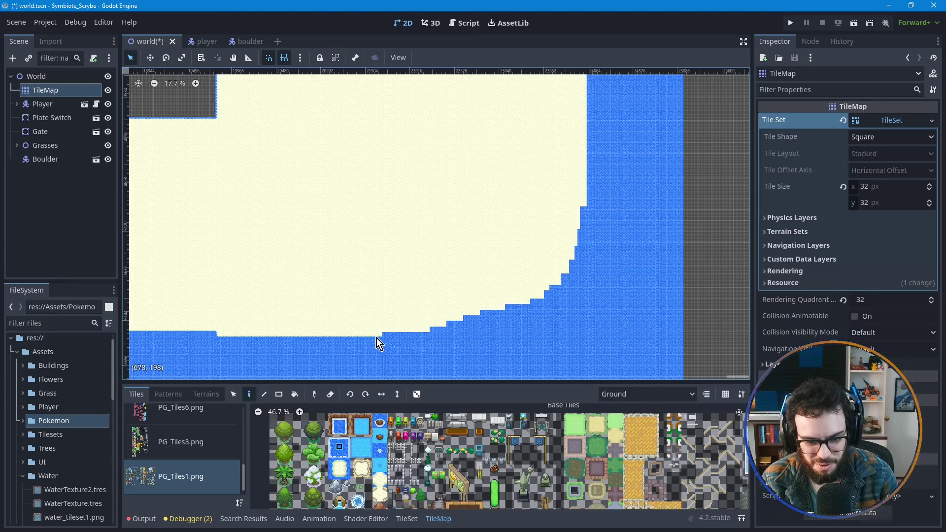
left_click_drag(379, 338, 372, 335, "ctrl+shift")
mouse_move(437, 339)
left_mouse_down("ctrl+shift")
mouse_move(402, 330)
mouse_move(426, 324)
left_mouse_up("ctrl+shift")
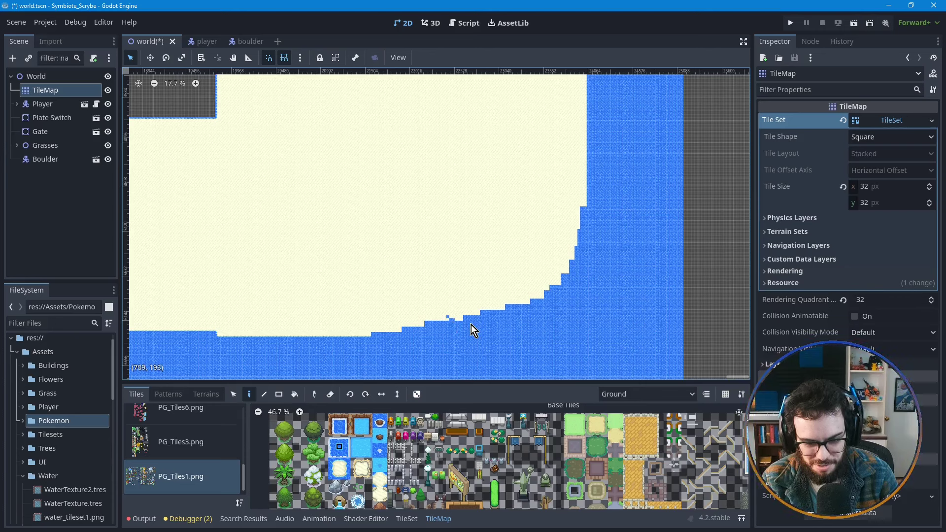
mouse_move(464, 323)
left_mouse_down("ctrl+shift")
mouse_move(443, 318)
mouse_move(466, 325)
left_mouse_up("ctrl+shift")
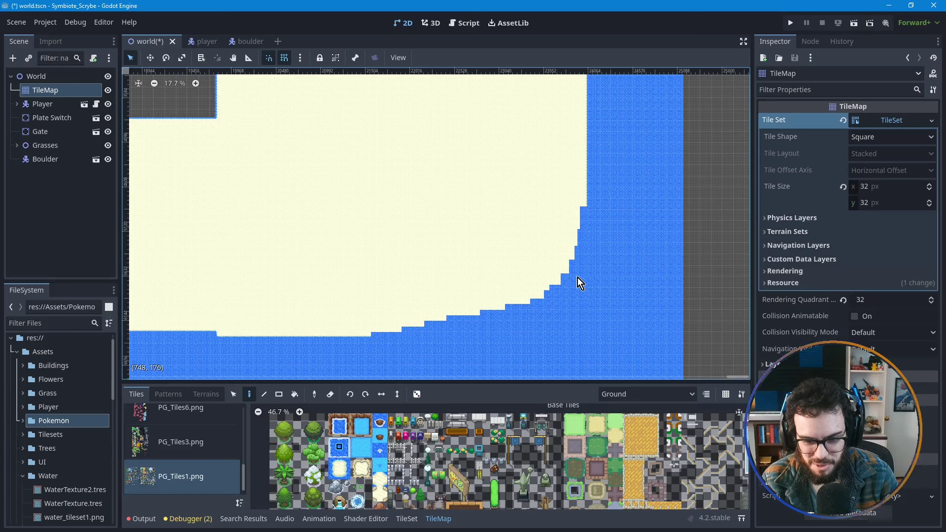
- Refine the corner's steps and taper the curve's ends farther north along the east shore and west along the south shore
mouse_move(578, 277)
left_mouse_down("ctrl+shift")
mouse_move(567, 272)
mouse_move(576, 295)
mouse_move(559, 284)
mouse_move(562, 306)
mouse_move(542, 299)
left_mouse_up("ctrl+shift")
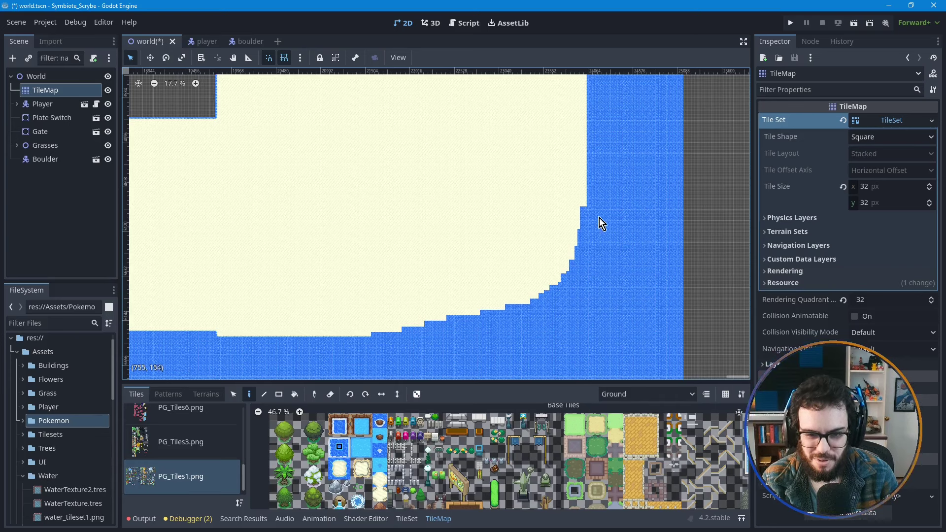
mouse_move(587, 208)
left_mouse_down("ctrl+shift")
mouse_move(626, 249)
mouse_move(585, 182)
left_mouse_up("ctrl+shift")
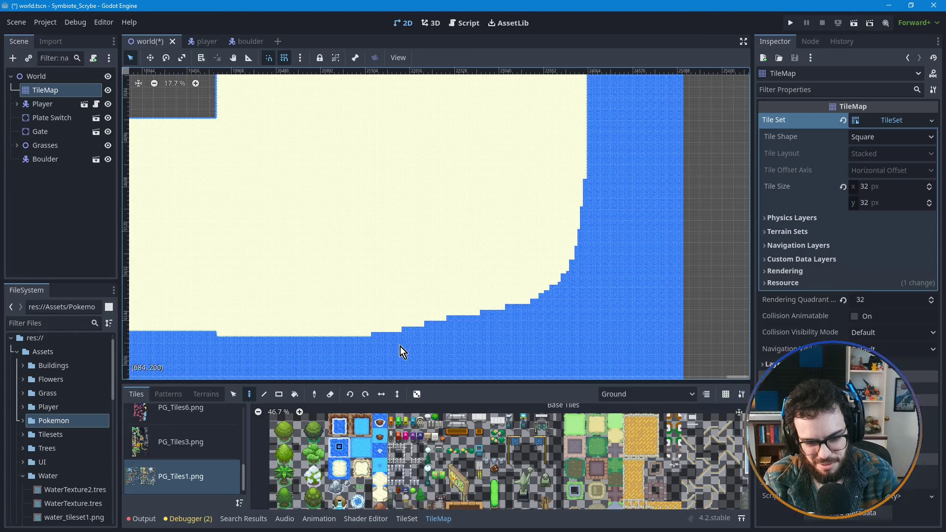
left_click(386, 330)
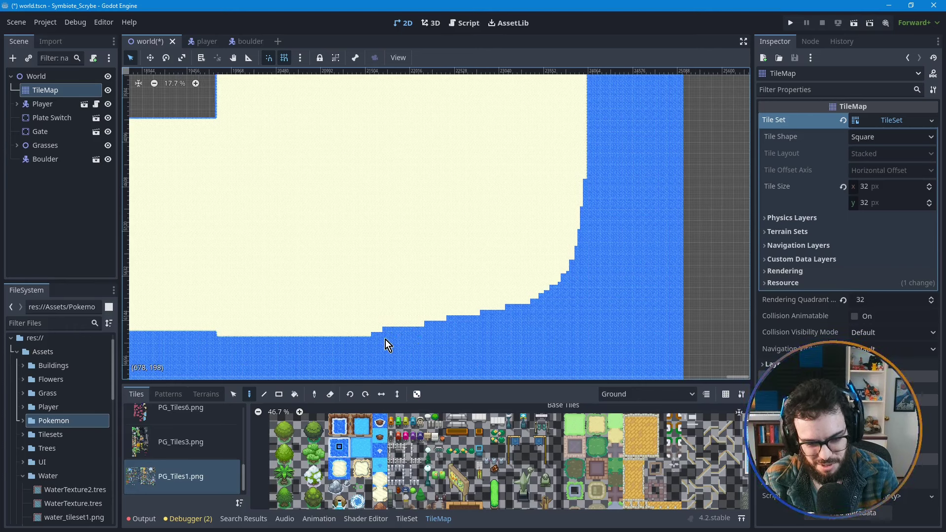
left_click_drag(385, 339, 329, 336, "ctrl+shift")
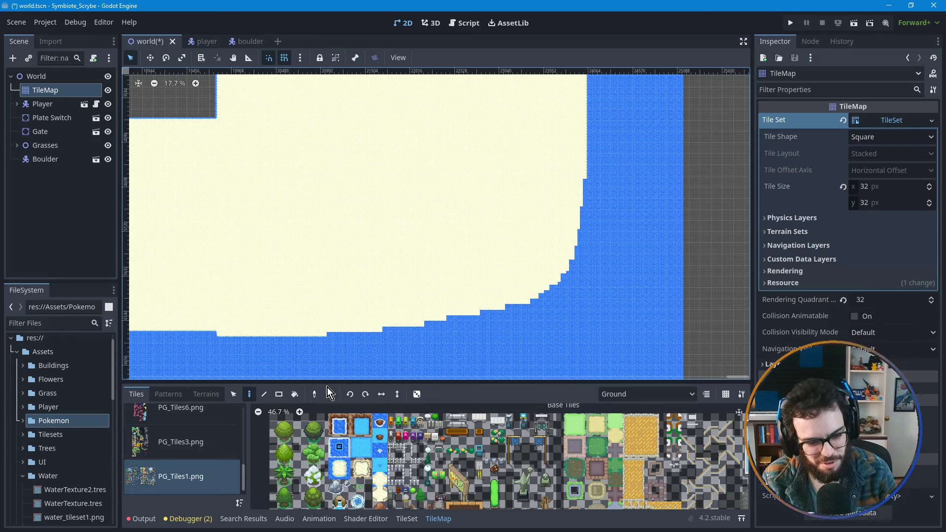
- Paint Sand+Water terrain along the westernmost shallow step of the south-shore curve to give it a blended shoreline edge
left_click(209, 394)
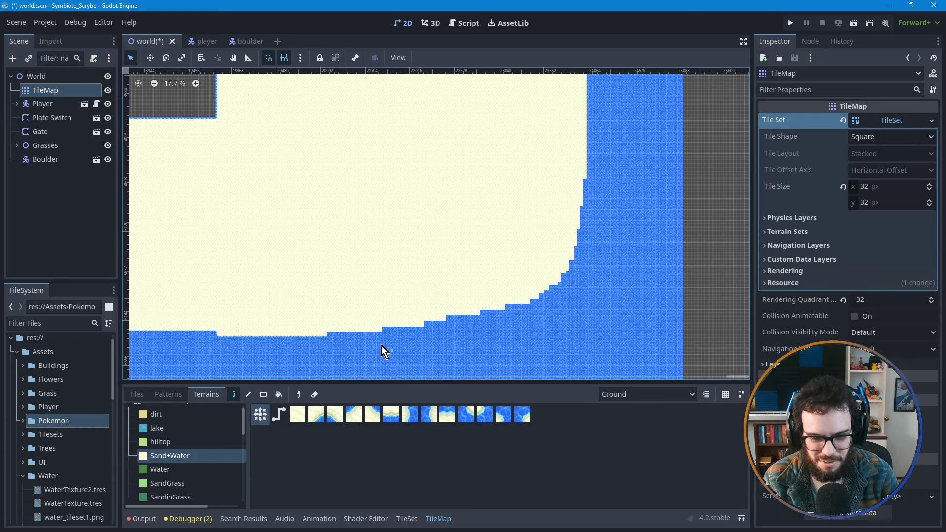
scroll(345, 339, "up", 2)
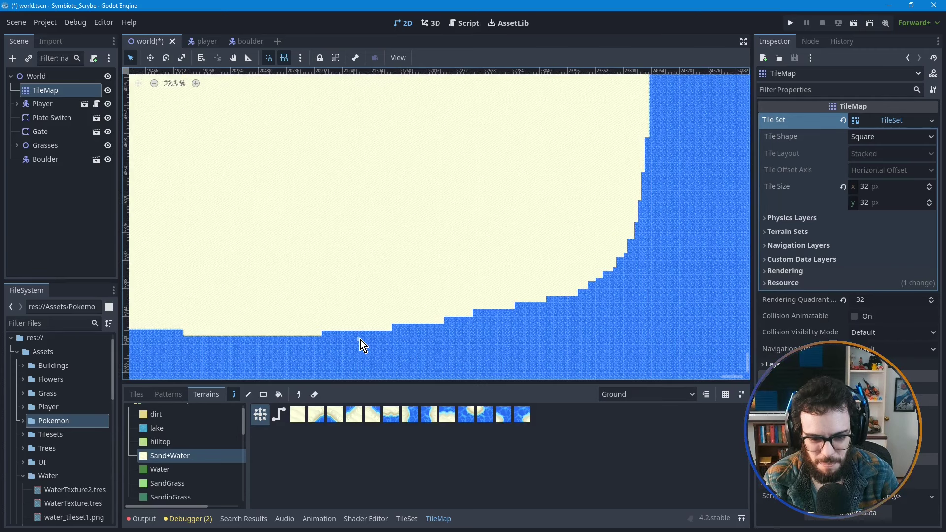
scroll(360, 340, "up", 2)
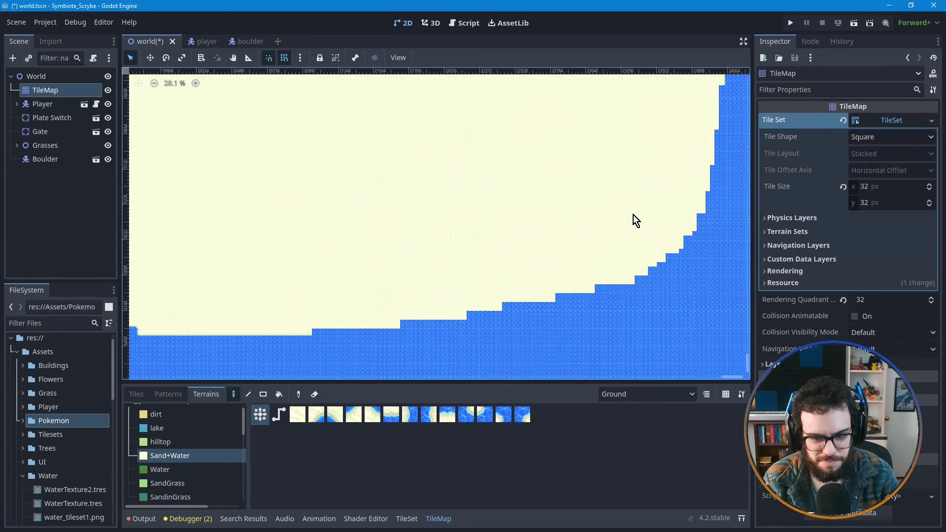
middle_click_drag(361, 348, 389, 303)
scroll(353, 298, "up", 1)
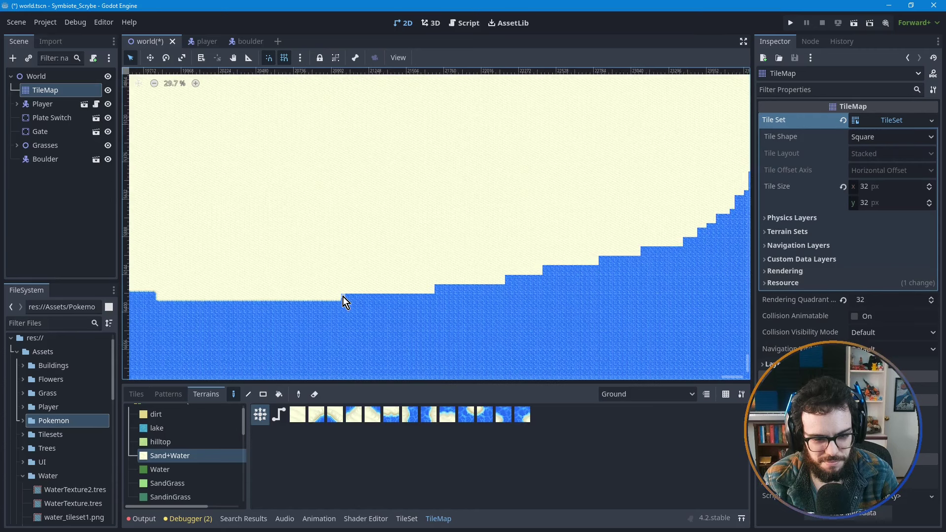
scroll(343, 297, "up", 2)
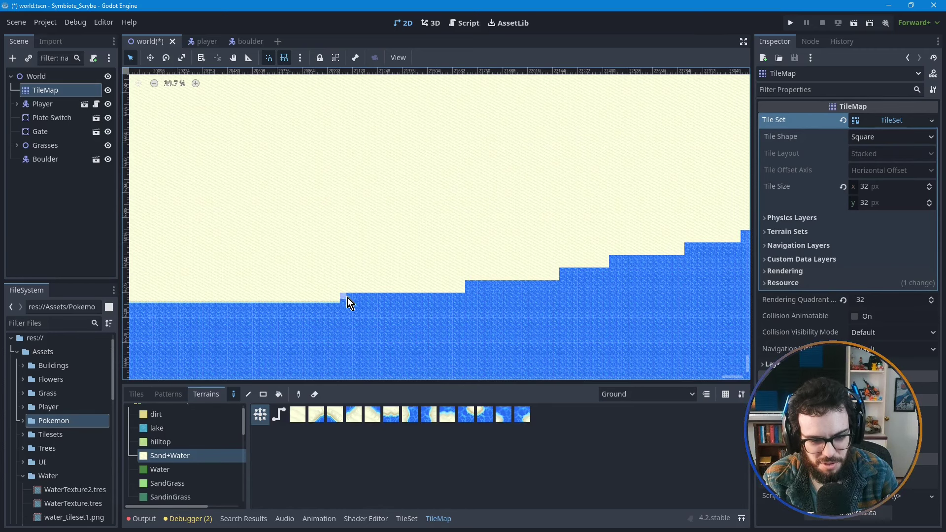
mouse_move(348, 297)
left_mouse_down()
mouse_move(448, 305)
mouse_move(434, 306)
left_mouse_up()
mouse_move(337, 298)
left_mouse_down()
mouse_move(425, 300)
mouse_move(363, 306)
mouse_move(389, 306)
mouse_move(341, 297)
mouse_move(407, 297)
left_mouse_up()
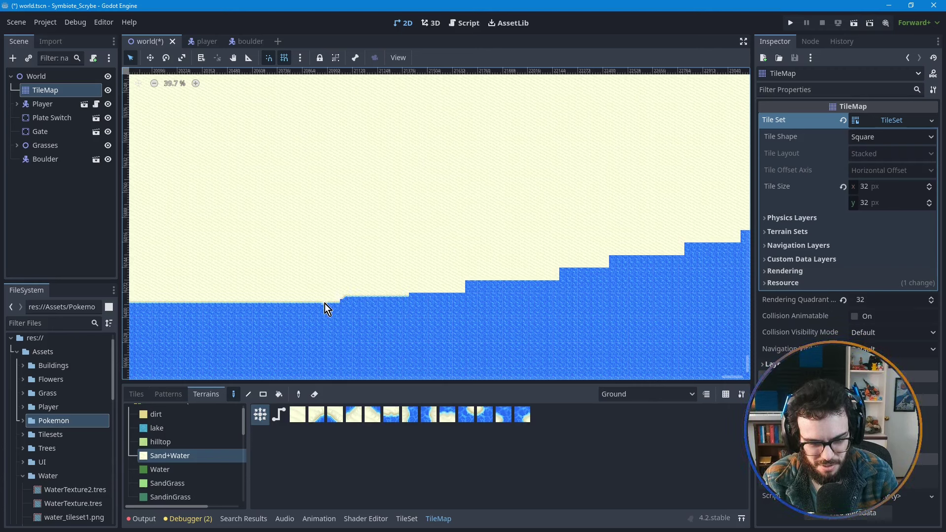
left_click_drag(330, 291, 409, 297)
scroll(347, 302, "up", 5)
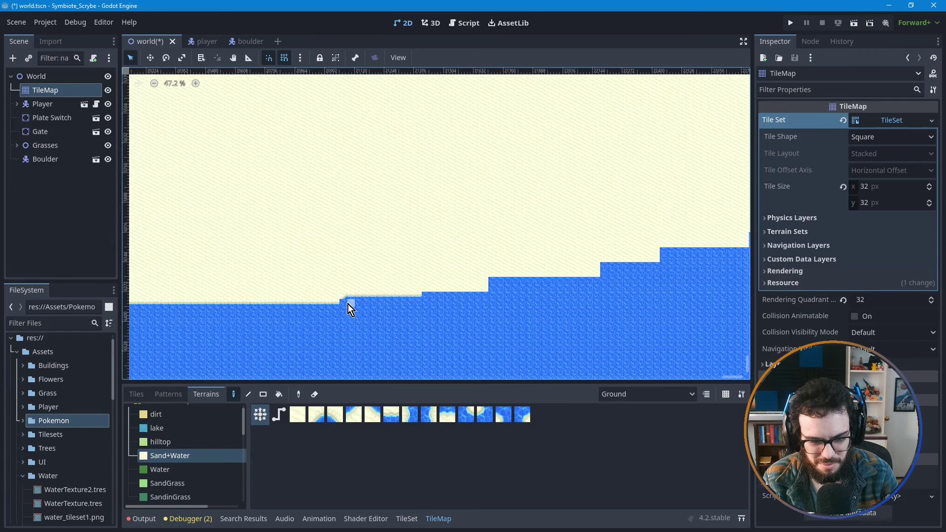
scroll(345, 304, "up", 1)
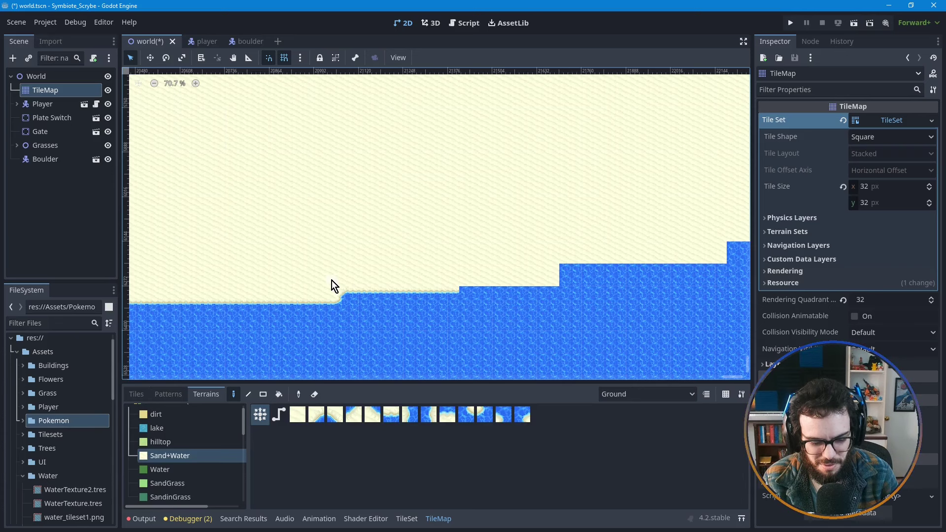
scroll(358, 289, "down", 3)
scroll(355, 284, "down", 1)
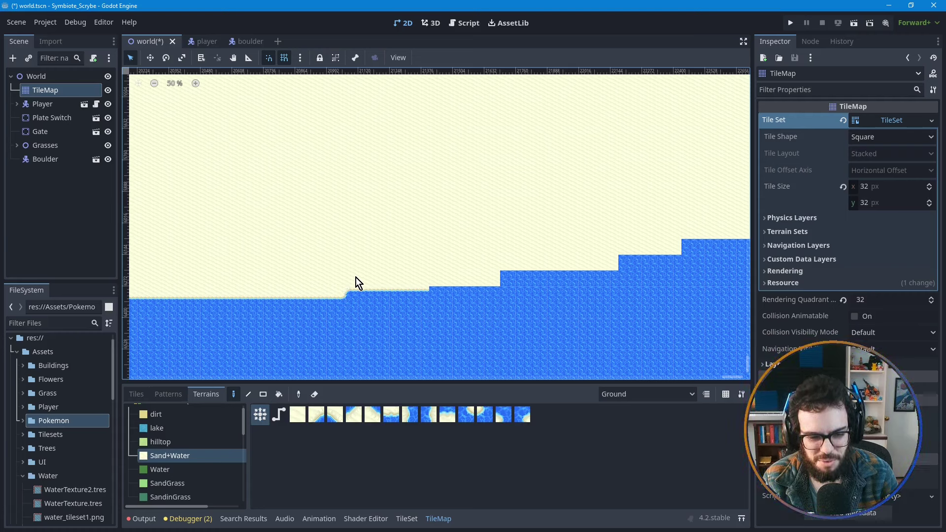
- Undo the Sand+Water stroke over the second step and paint a small rectangular sand bump below the first step's corner
left_click_drag(377, 271, 496, 291)
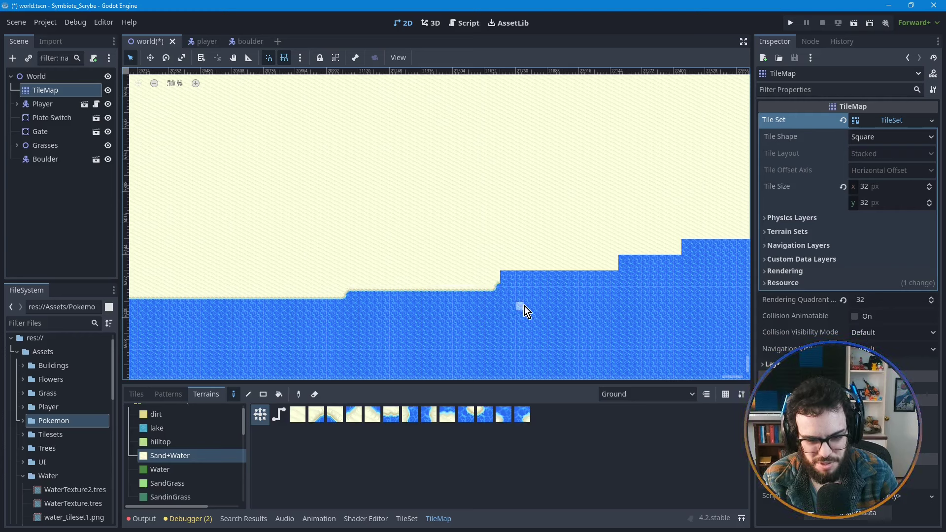
key("ctrl+z")
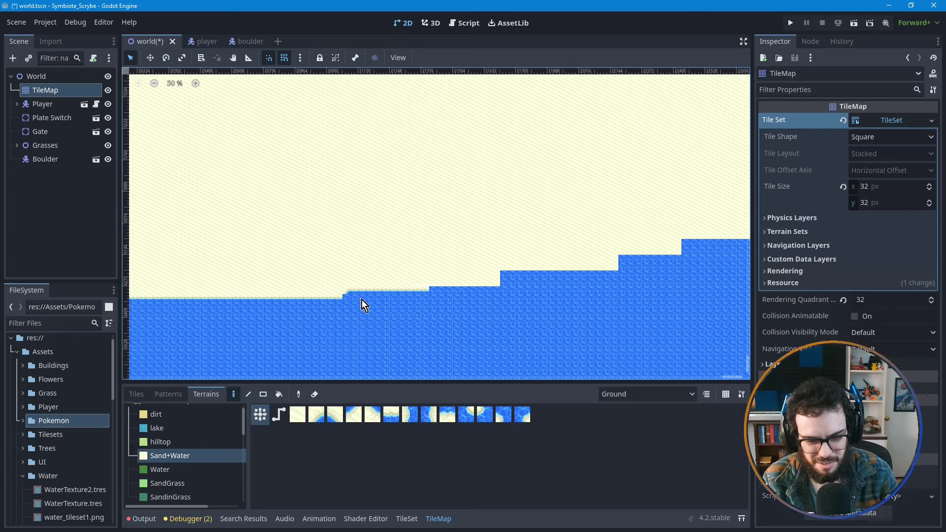
left_click_drag(314, 284, 347, 306)
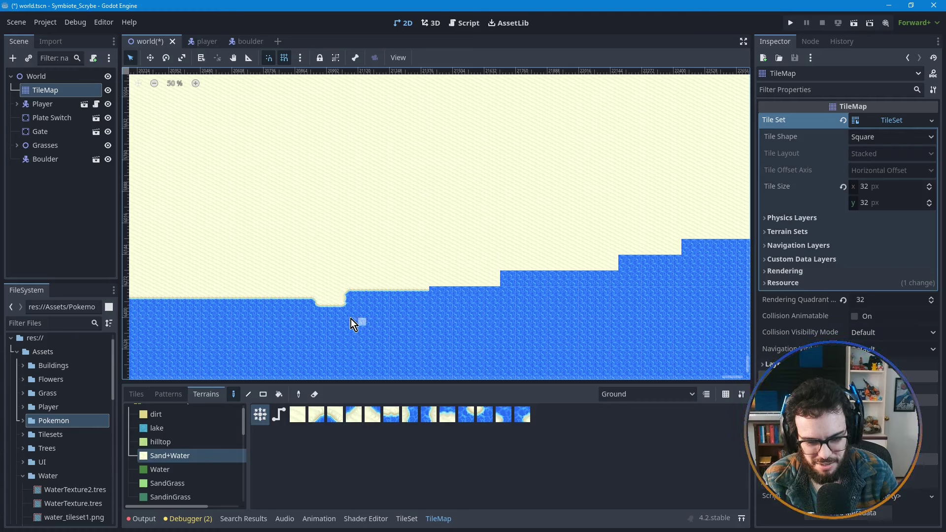
left_click_drag(312, 279, 351, 304)
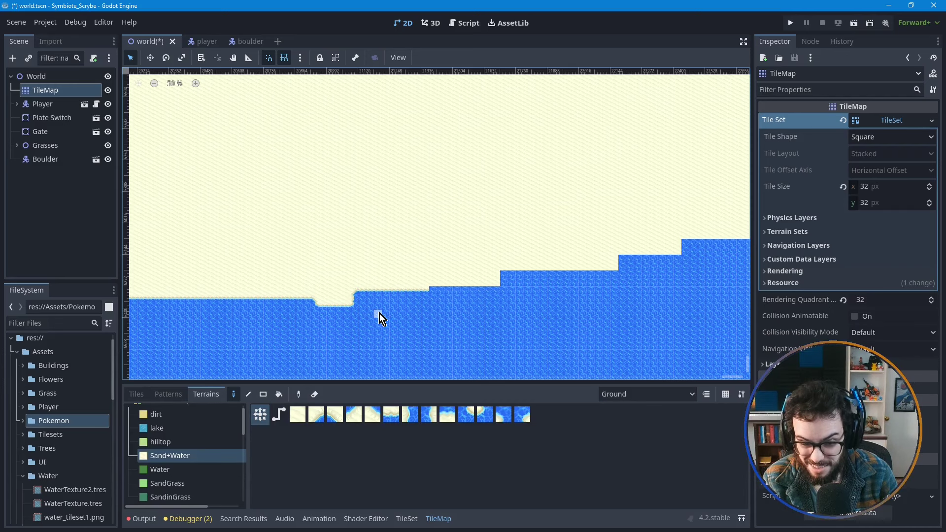
scroll(360, 306, "up", 1)
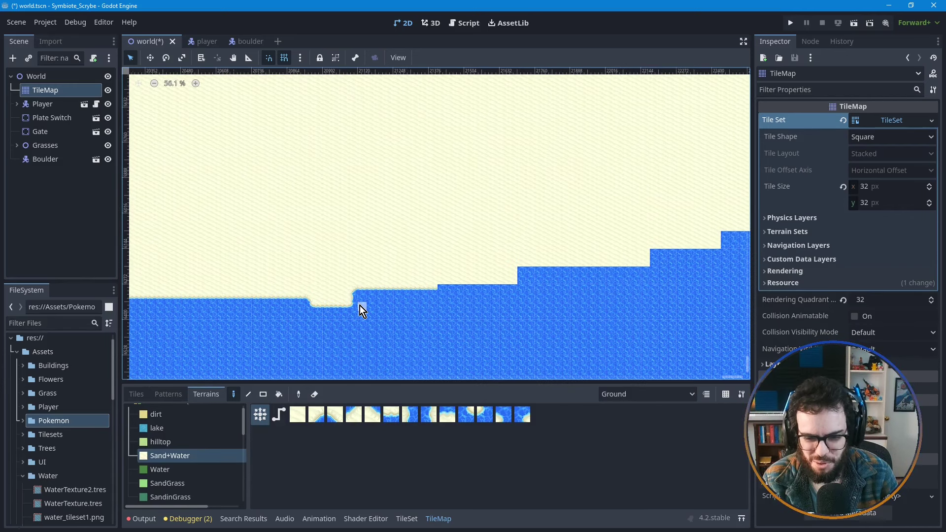
scroll(370, 306, "up", 1)
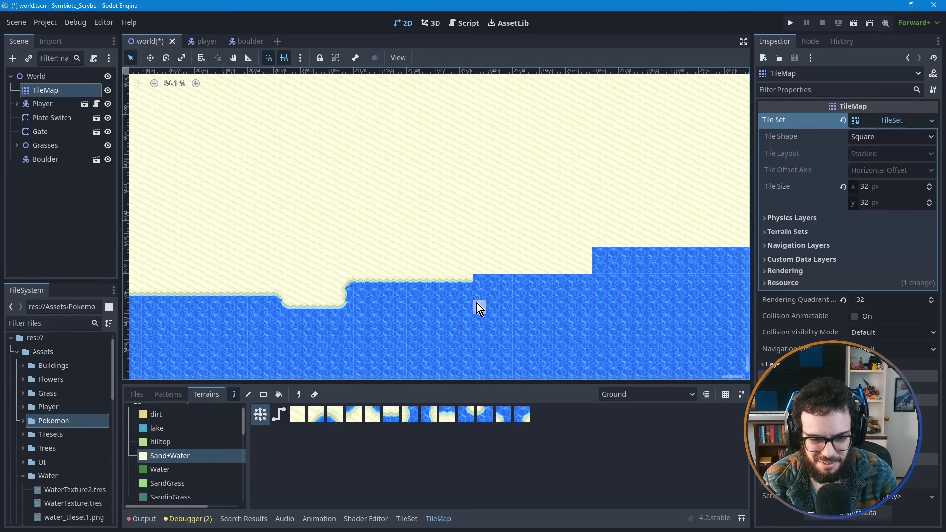
- Edge the next shallow steps east of the sand bump with overlapping Sand+Water rectangles, softening each step's corner
scroll(493, 306, "down", 2)
middle_click_drag(507, 310, 415, 312)
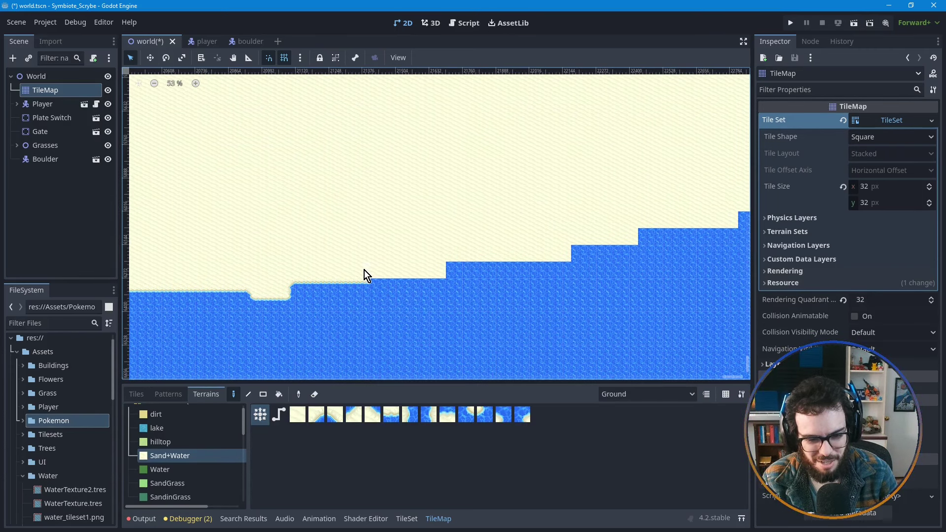
left_click_drag(365, 270, 442, 280)
middle_click_drag(469, 291, 415, 292)
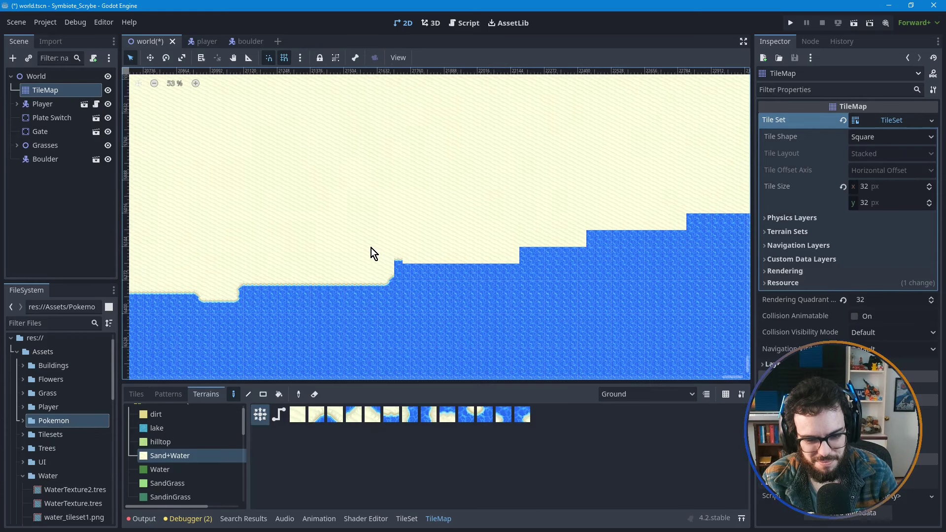
mouse_move(371, 248)
left_mouse_down()
mouse_move(474, 263)
mouse_move(495, 276)
left_mouse_up()
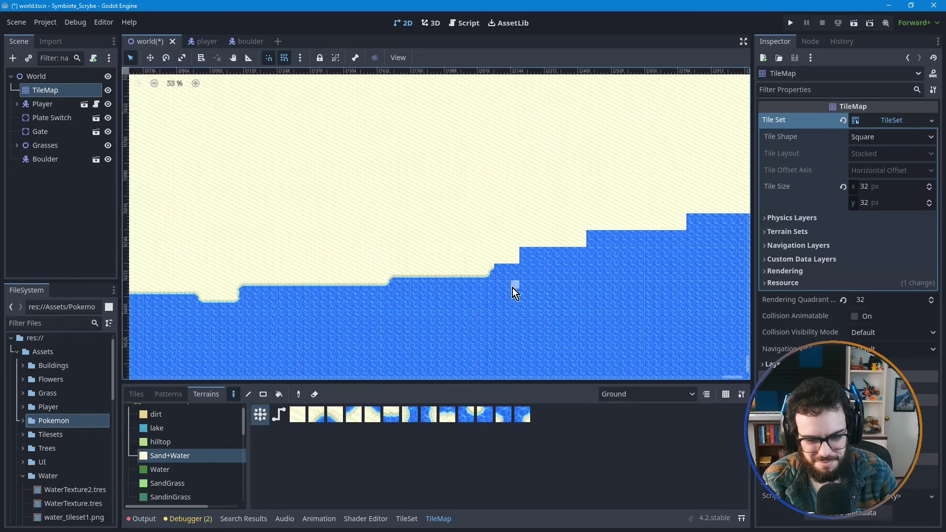
middle_click_drag(492, 288, 419, 286)
mouse_move(397, 254)
left_mouse_down()
mouse_move(437, 269)
mouse_move(471, 257)
mouse_move(498, 262)
left_mouse_up()
- Continue the Sand+Water edging northeast along the middle of the curve, covering its long shallow steps with rectangles
middle_click_drag(553, 268, 450, 252)
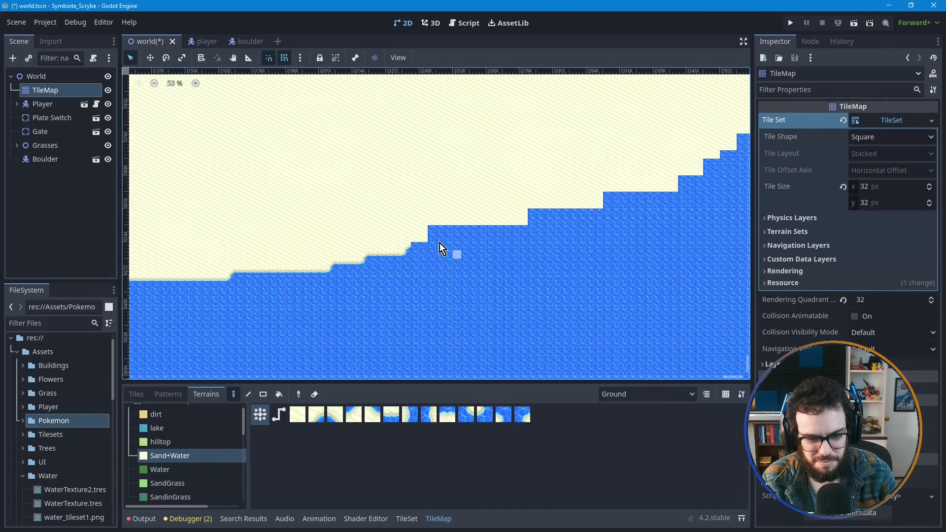
left_click_drag(386, 224, 510, 235)
scroll(461, 258, "right", 2)
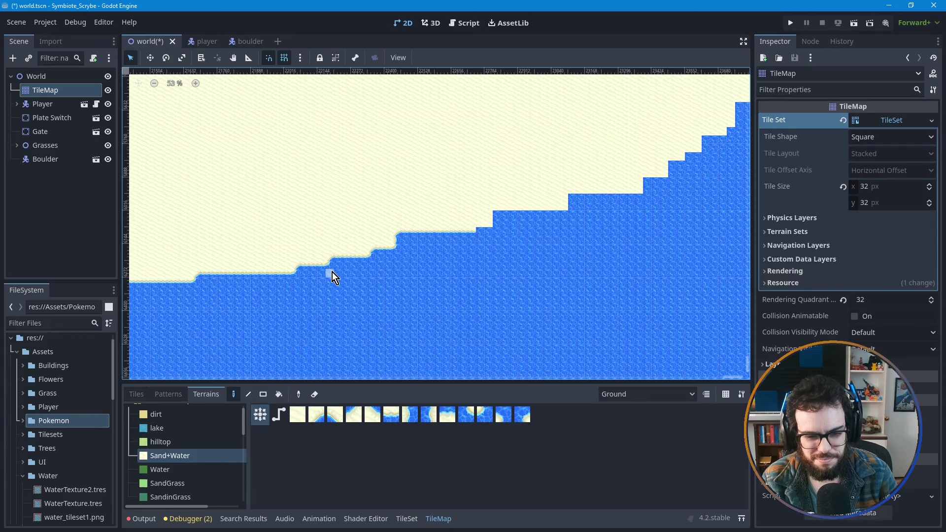
scroll(478, 260, "up", 3)
scroll(477, 259, "right", 1)
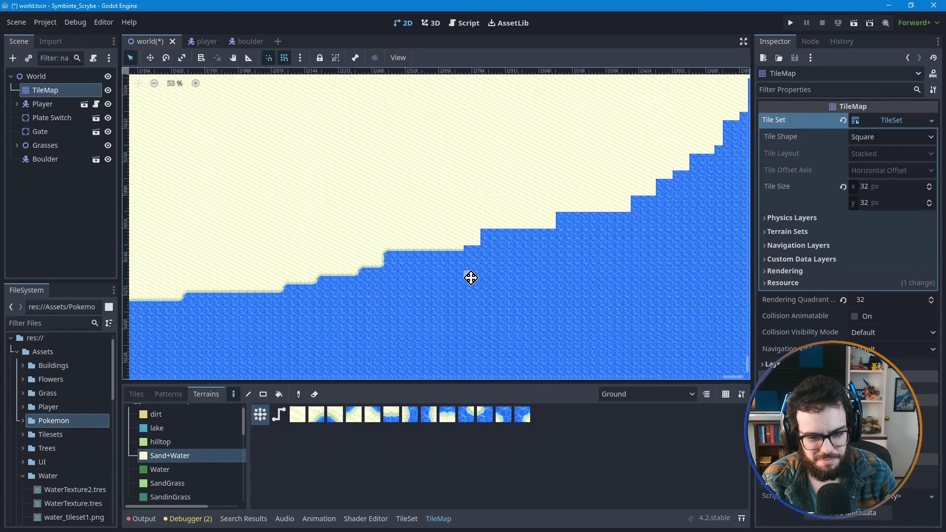
mouse_move(451, 238)
left_mouse_down()
mouse_move(498, 258)
mouse_move(486, 258)
mouse_move(528, 254)
left_mouse_up()
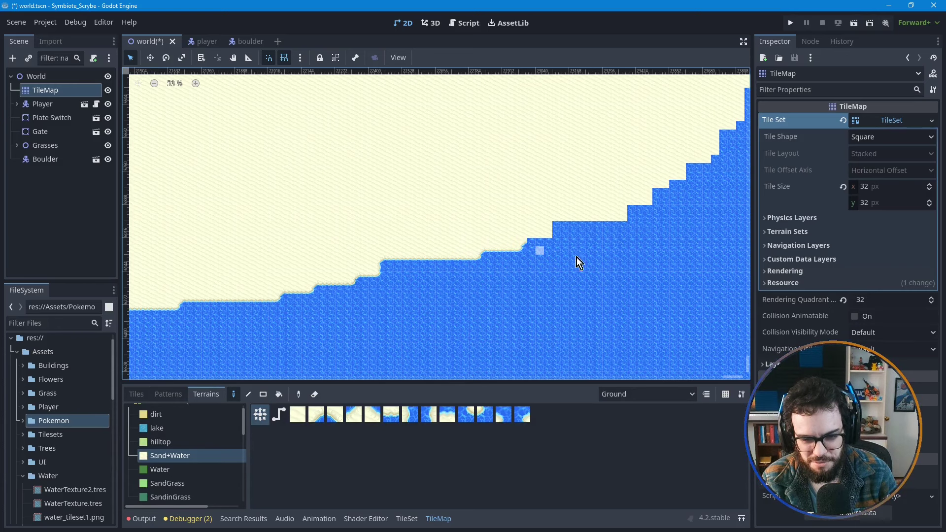
scroll(486, 255, "right", 5)
left_click_drag(421, 214, 474, 242)
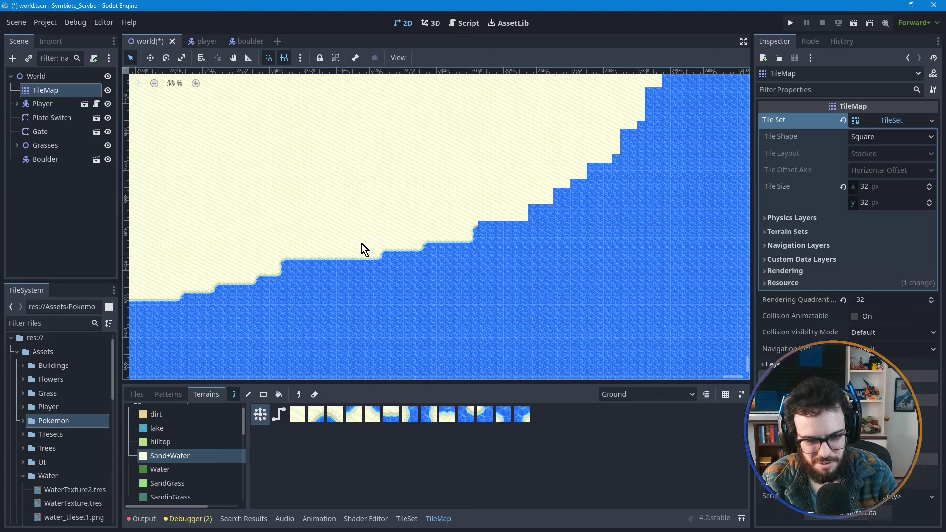
- Add a small sand outcrop below the long flat step in the middle of the curve and widen it westward
left_click(368, 270)
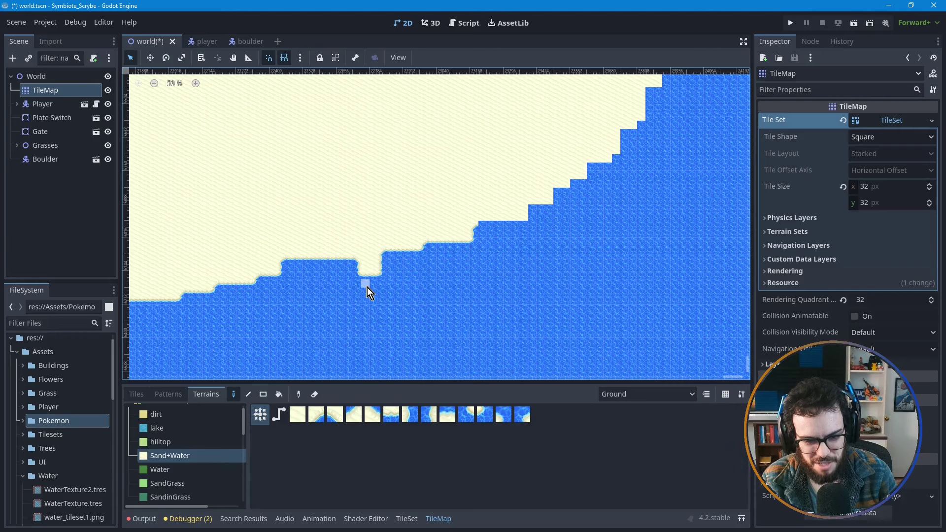
left_click(343, 274)
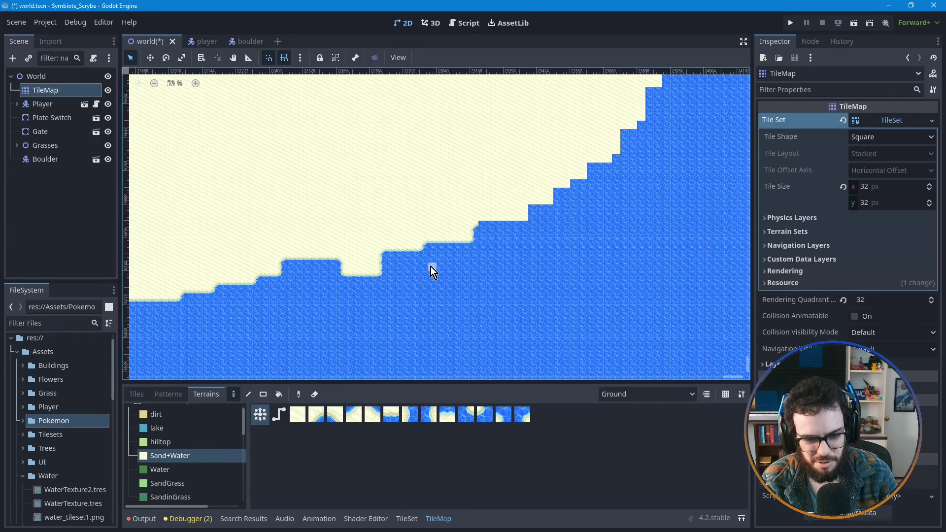
- Edge the short diagonal steps around the southeast corner with small Sand+Water rectangles
middle_click_drag(431, 267, 412, 289)
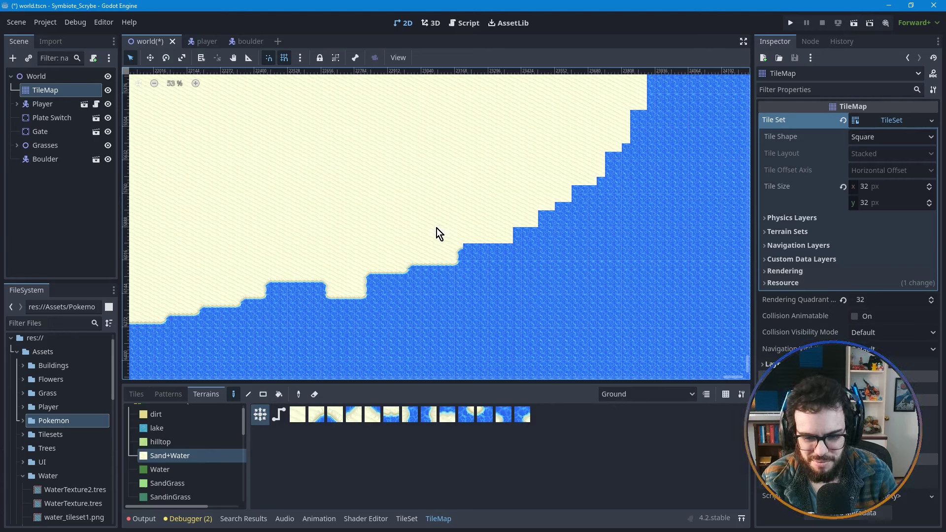
left_click_drag(437, 229, 500, 258)
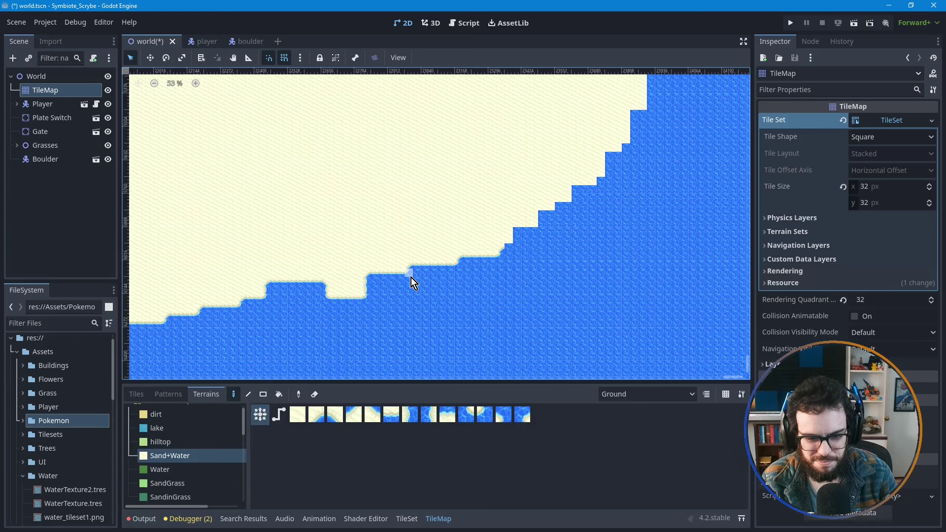
middle_click_drag(513, 247, 431, 256)
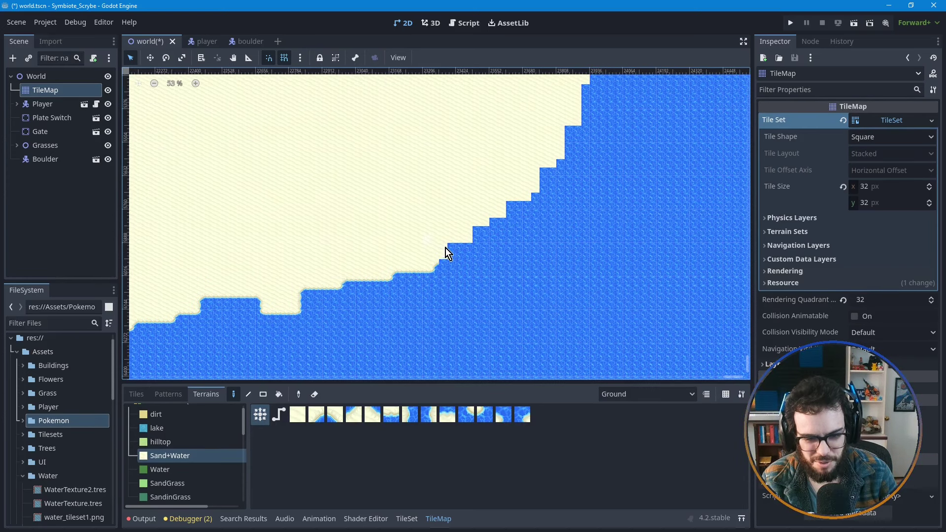
left_click(452, 250)
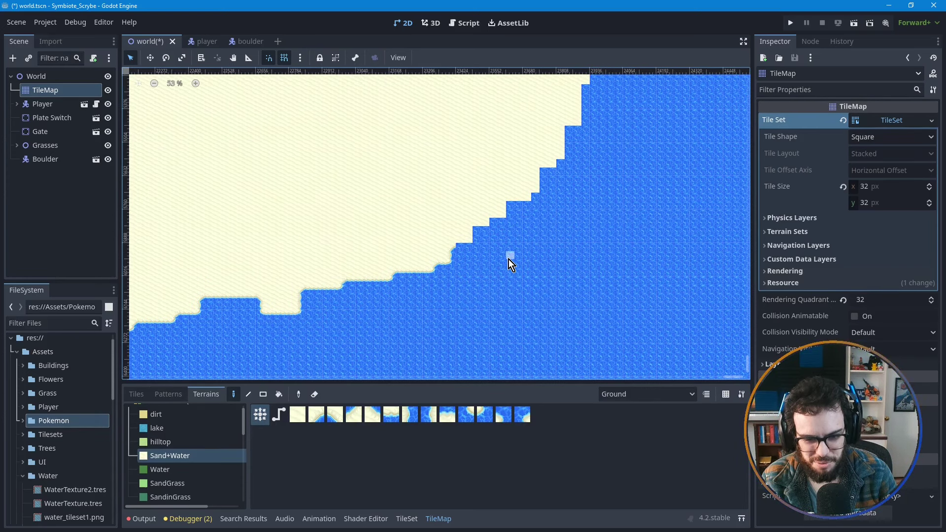
middle_click_drag(509, 259, 458, 262)
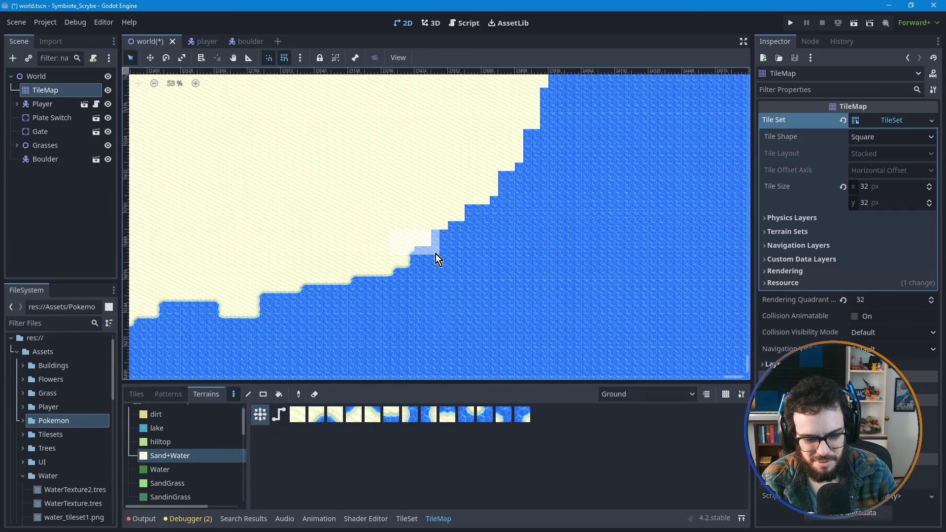
middle_click_drag(480, 256, 425, 255)
left_click(425, 238)
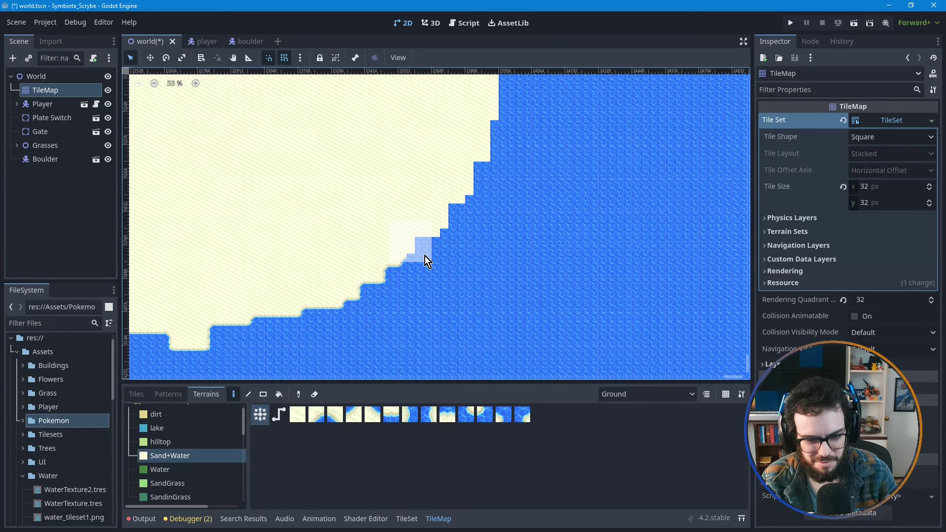
- Edge the short steps just north of the southeast corner with small overlapping Sand+Water rectangles
middle_click_drag(493, 235, 472, 260)
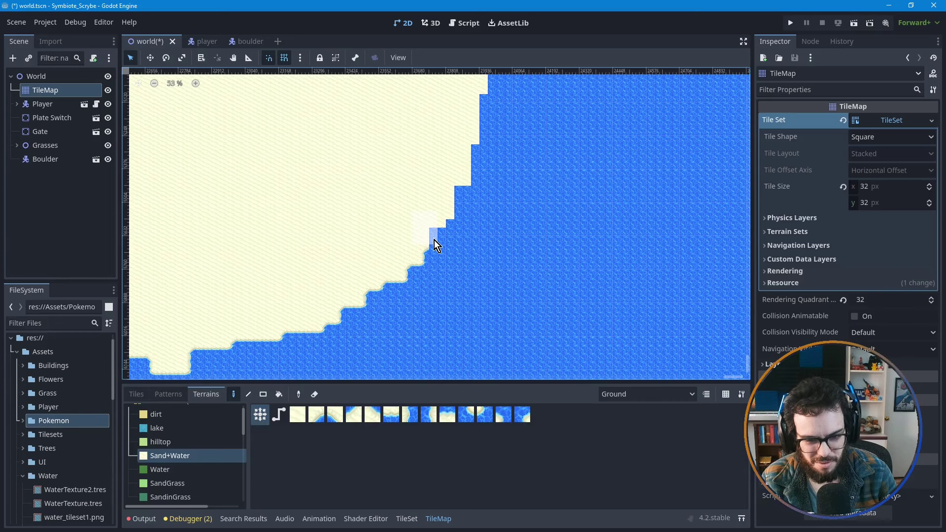
left_click(434, 240)
middle_click_drag(470, 243, 406, 279)
scroll(412, 291, "up", 2)
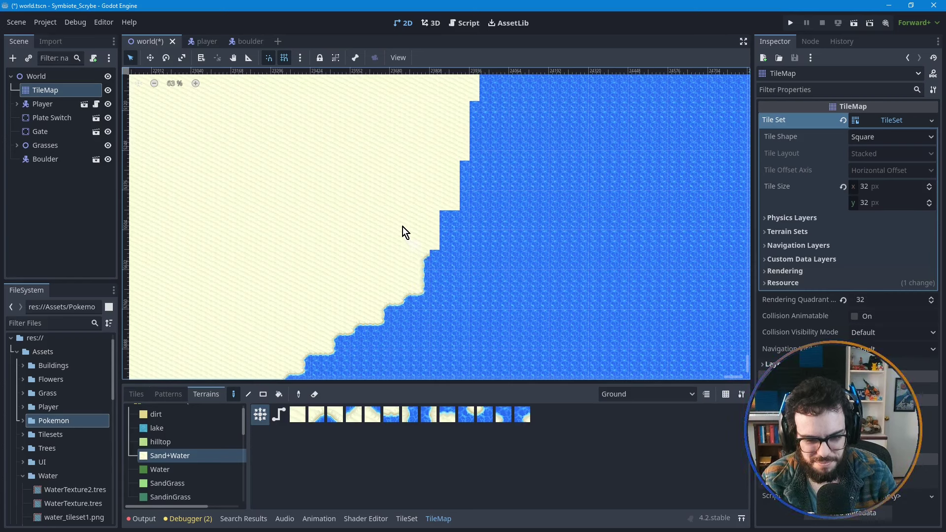
left_click(437, 270)
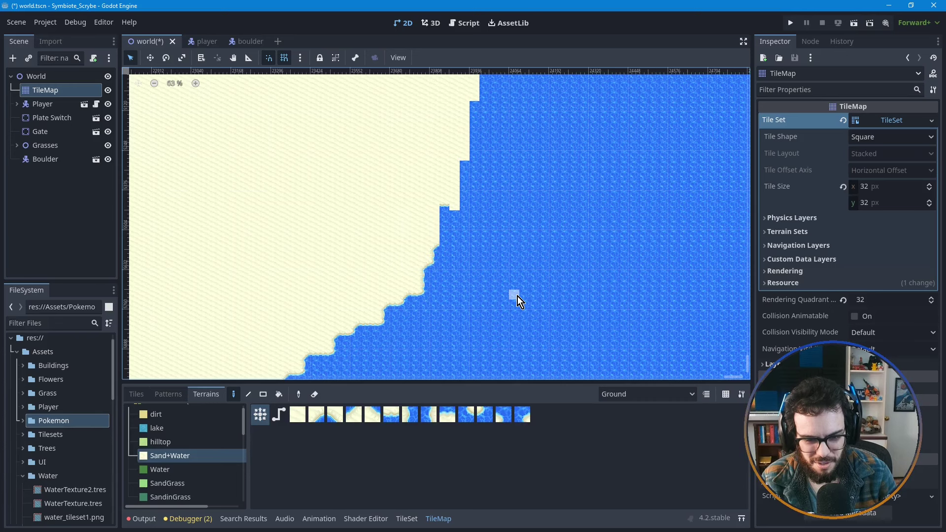
- Continue the Sand+Water edging up the steeper steps of the curve, filling out each step's lower corner
middle_click_drag(479, 254, 449, 250)
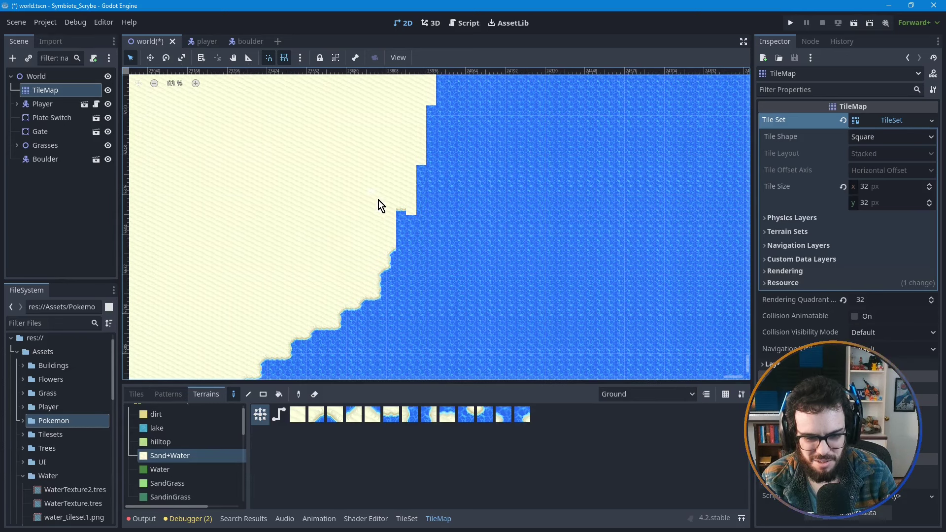
left_click(413, 244)
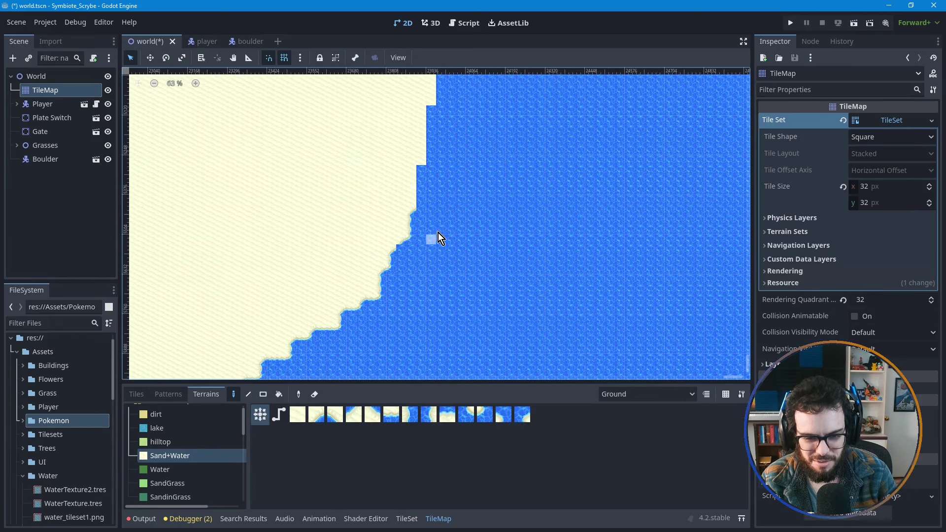
middle_click_drag(444, 231, 443, 237)
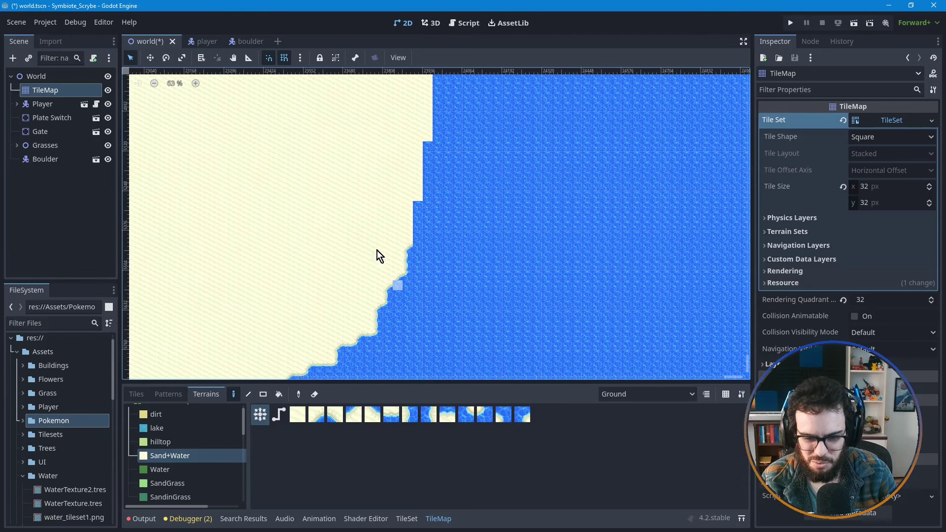
left_click(407, 286)
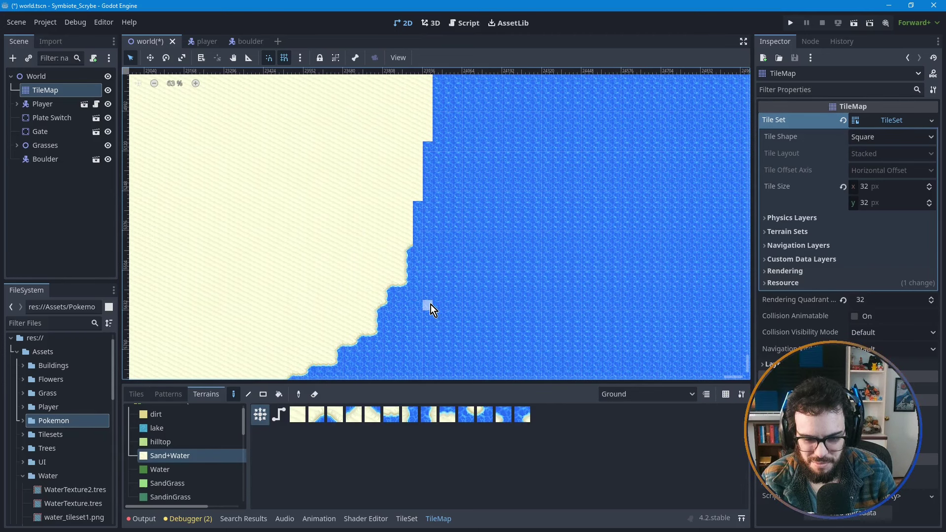
middle_click_drag(445, 239, 416, 247)
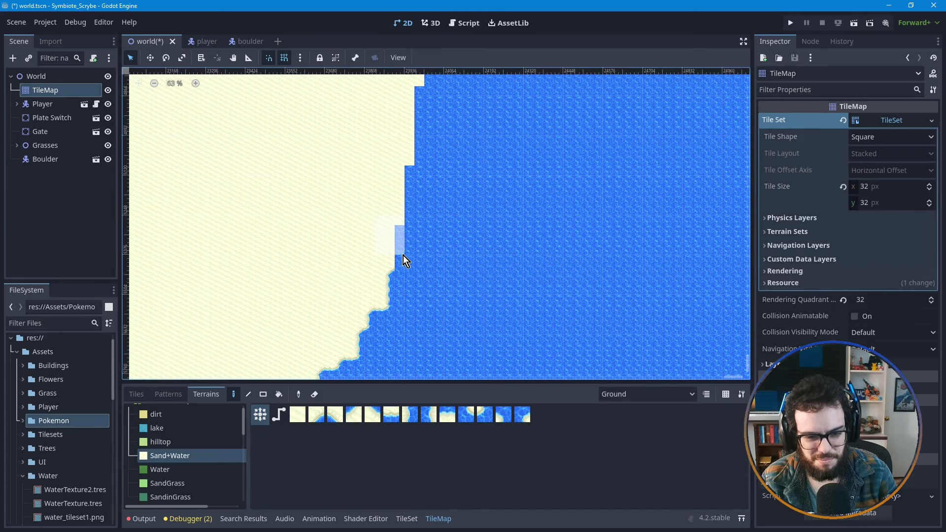
left_click(407, 269)
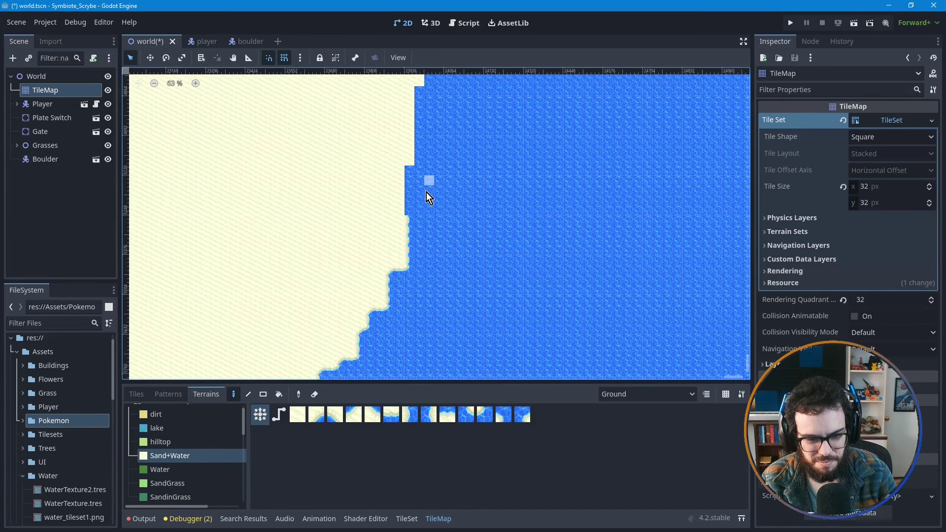
- Cover the last tall steps with Sand+Water rectangles so the curve's edging joins the straight east coast
scroll(416, 235, "down", 1)
mouse_move(383, 184)
left_mouse_down()
mouse_move(409, 258)
mouse_move(413, 241)
left_mouse_up()
scroll(434, 212, "up", 2)
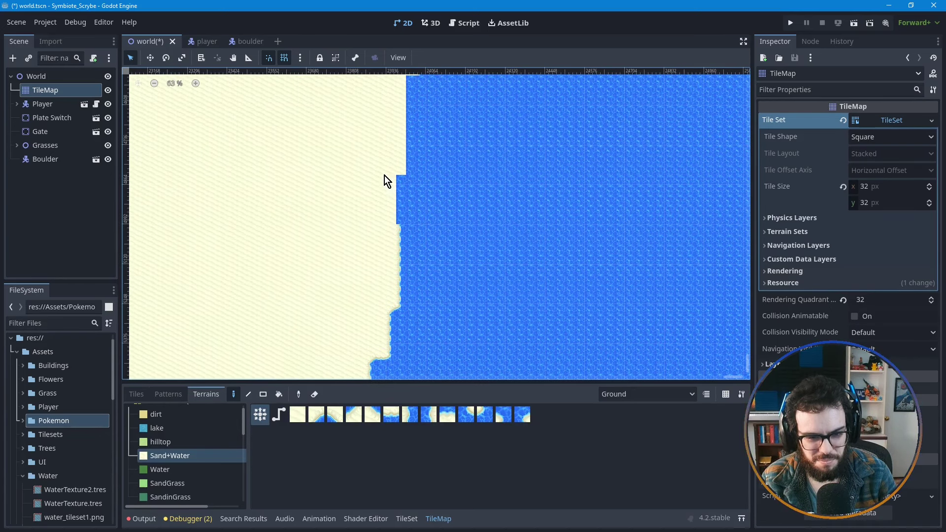
mouse_move(386, 187)
left_mouse_down()
mouse_move(439, 261)
mouse_move(430, 271)
left_mouse_up()
scroll(454, 291, "up", 4)
scroll(507, 237, "down", 5)
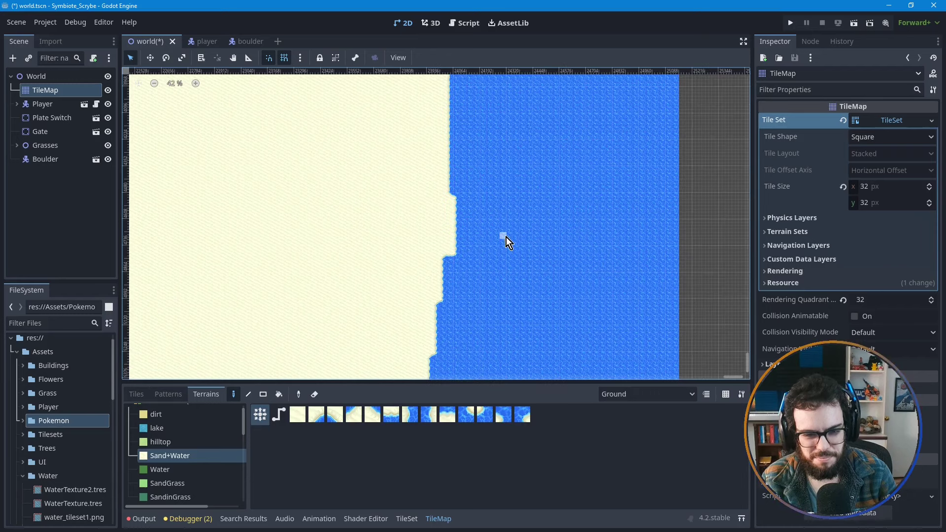
- Review the edged southeast curve and the straight east coast north to the small sand islets, and save the scene
mouse_move(510, 198)
middle_mouse_down()
mouse_move(501, 281)
mouse_move(501, 261)
mouse_move(486, 247)
middle_mouse_up()
scroll(486, 247, "down", 1)
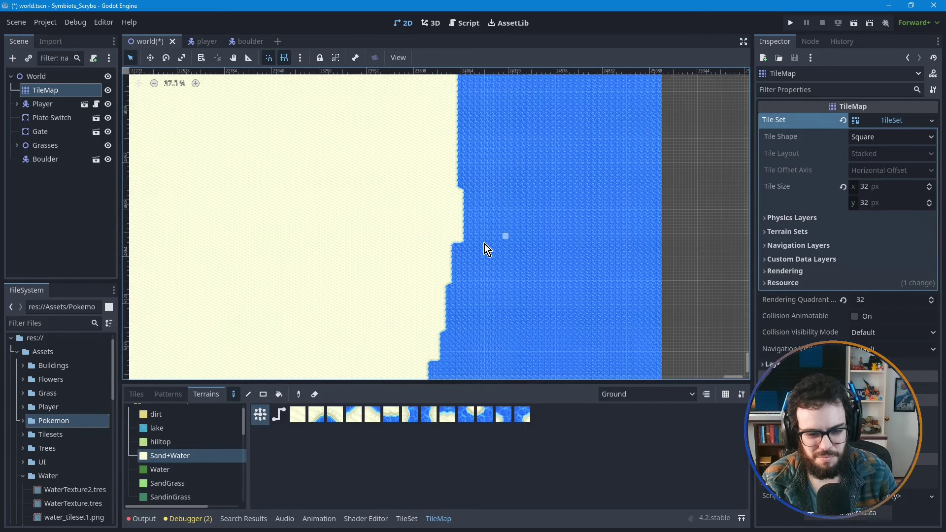
scroll(522, 245, "down", 3)
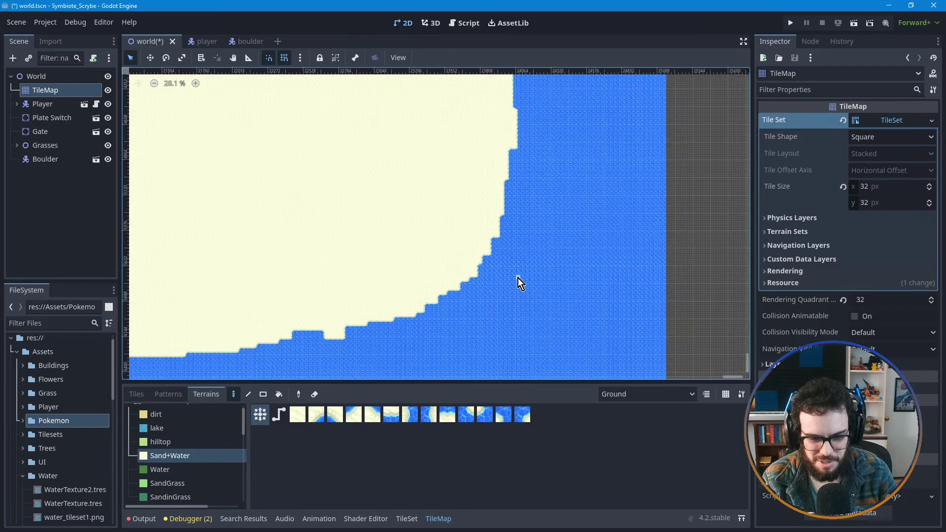
middle_click_drag(436, 329, 475, 312)
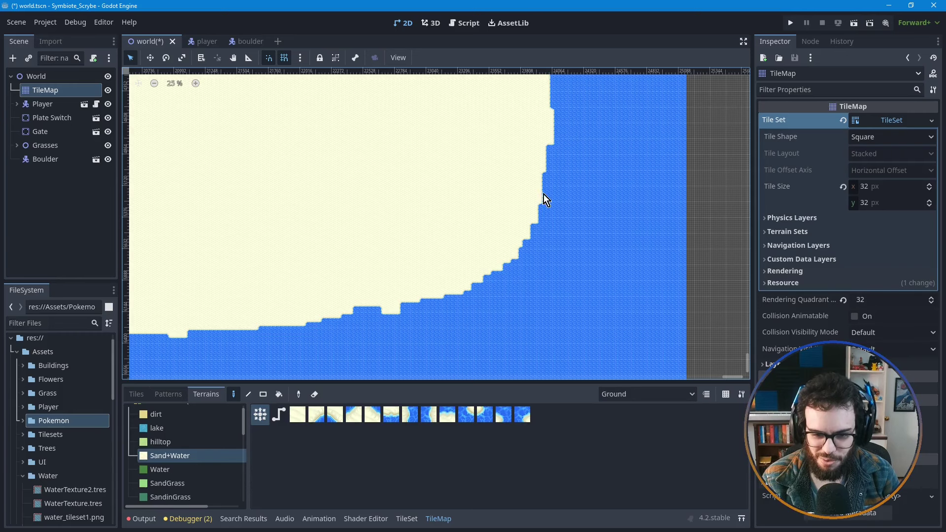
middle_click_drag(571, 166, 565, 201)
middle_click_drag(562, 155, 547, 201)
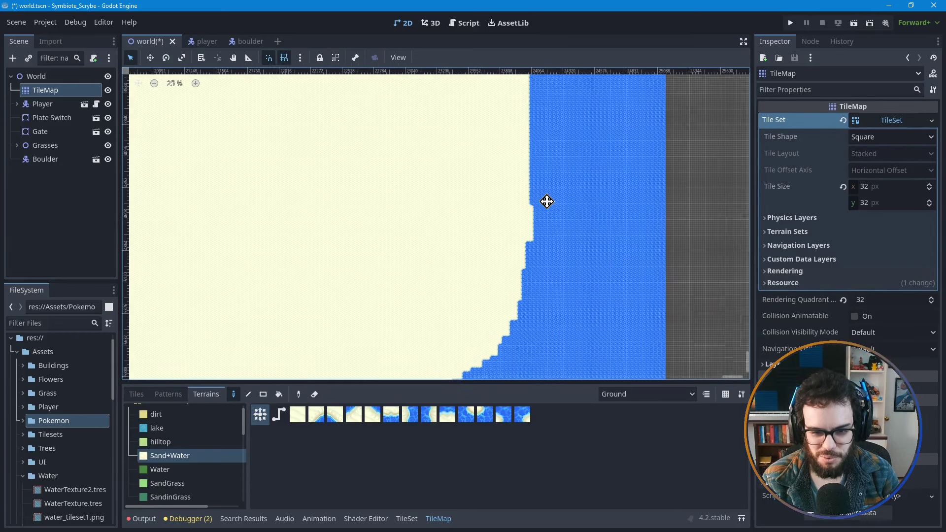
middle_click_drag(554, 156, 528, 215)
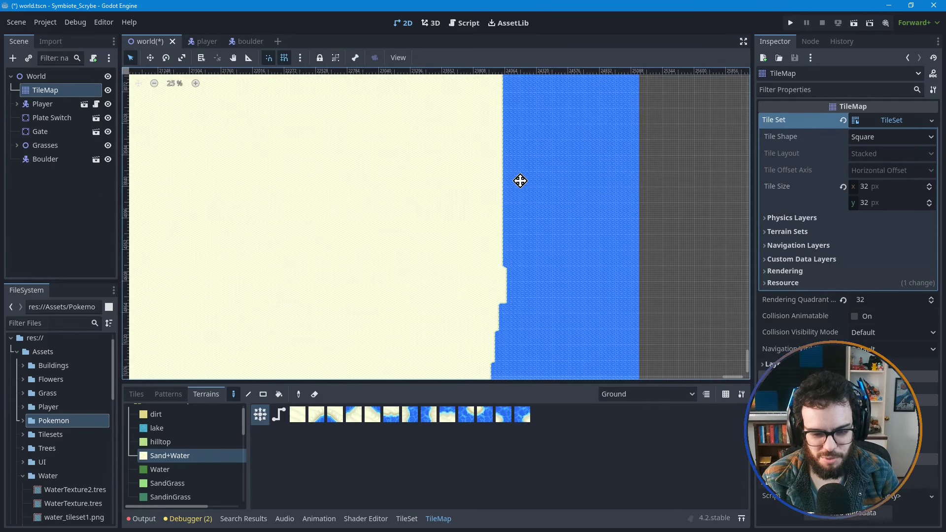
middle_click_drag(519, 179, 508, 219)
middle_click_drag(507, 185, 499, 237)
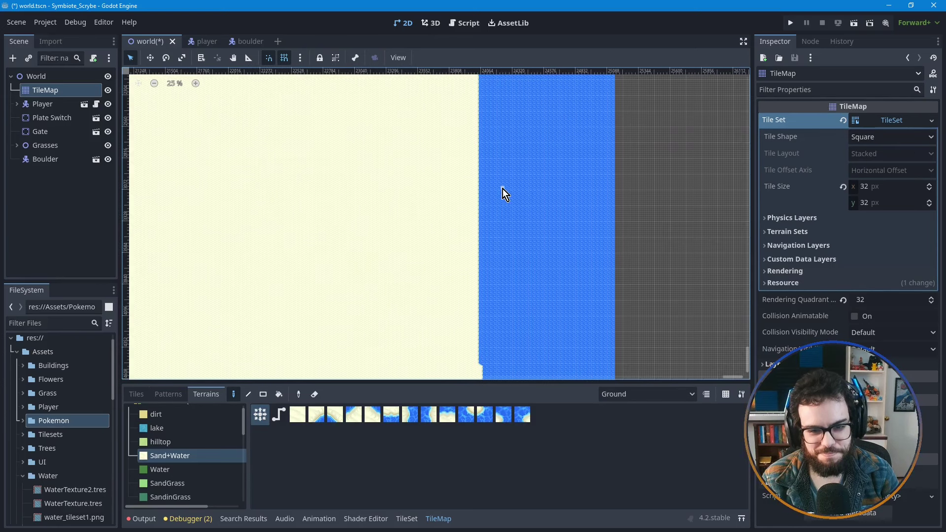
middle_click_drag(503, 192, 506, 253)
middle_click_drag(505, 202, 495, 340)
middle_click_drag(498, 219, 492, 277)
middle_click_drag(490, 197, 494, 274)
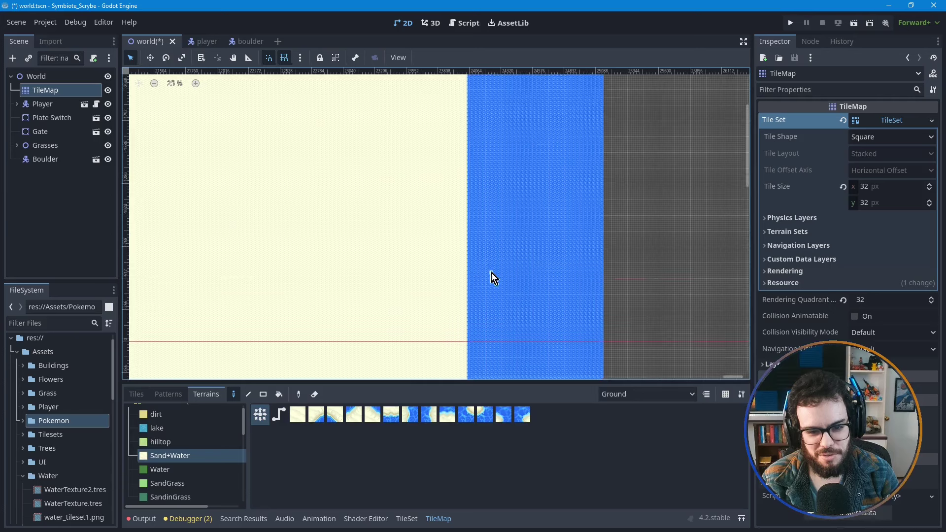
middle_click_drag(495, 205, 497, 266)
middle_click_drag(504, 225, 506, 262)
key("ctrl+s")
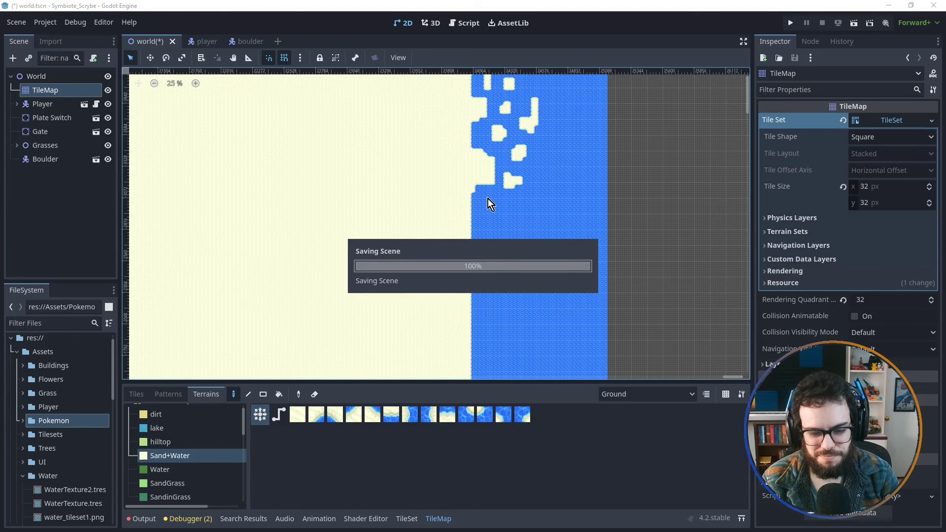
- Examine the existing islets, spits and inlets along the northern part of the east coast
scroll(495, 191, "up", 1)
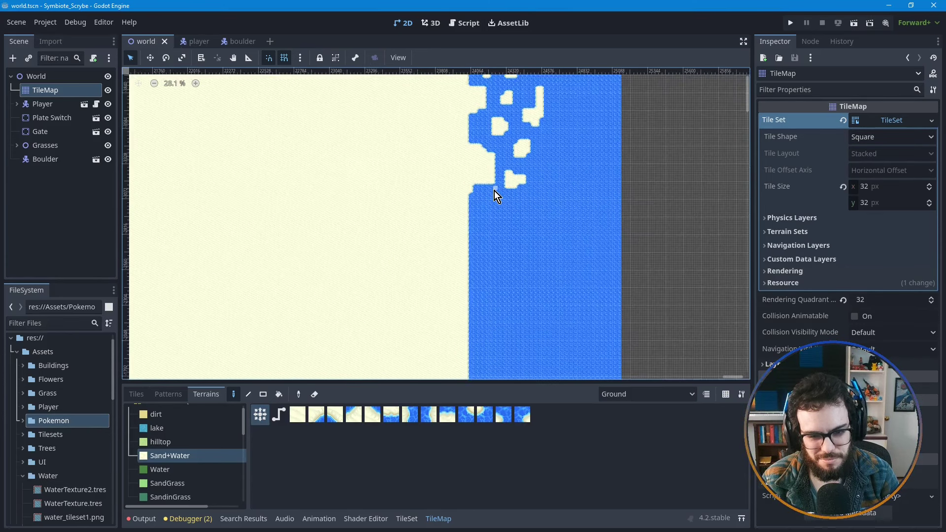
middle_click_drag(492, 226, 483, 320)
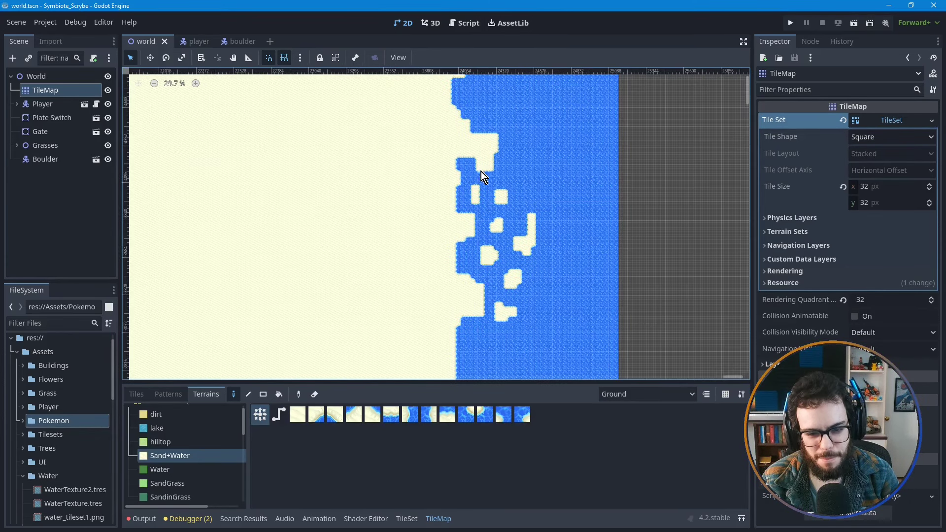
middle_click_drag(481, 233, 462, 257)
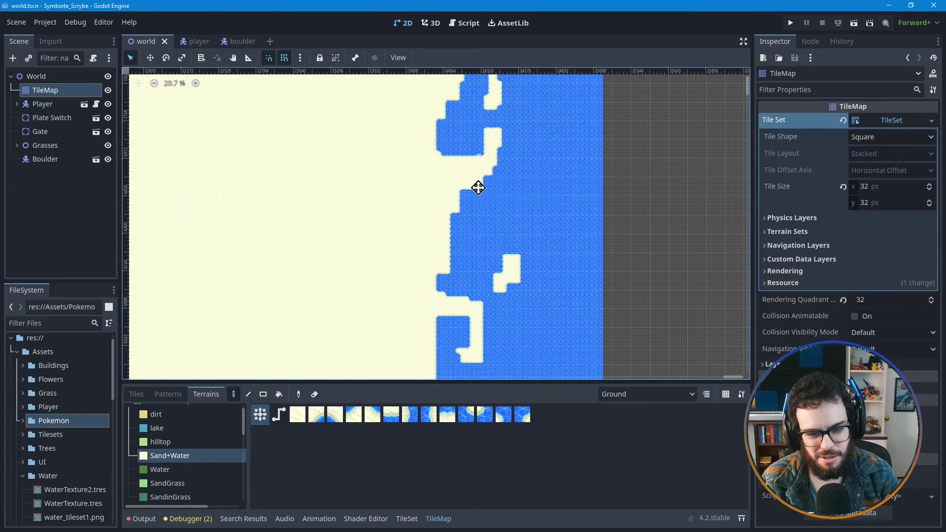
middle_click_drag(480, 186, 449, 173)
middle_click_drag(481, 276, 490, 193)
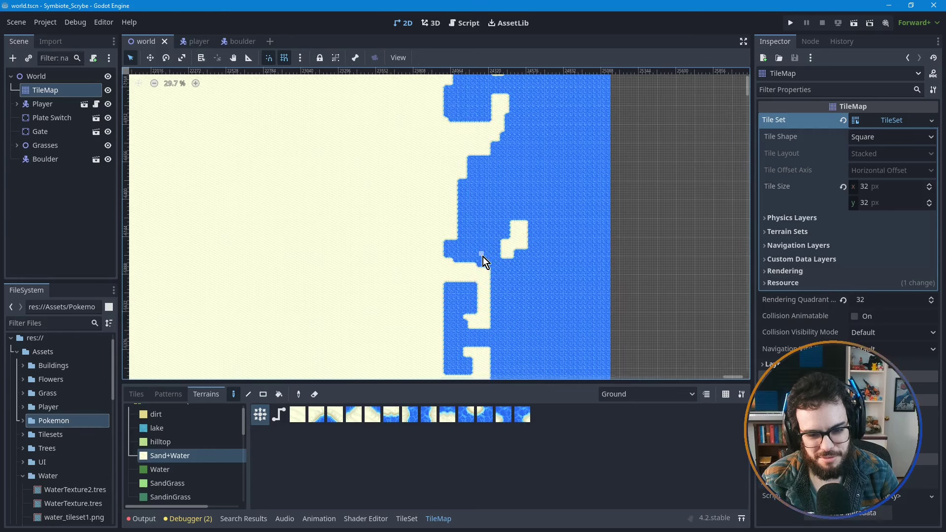
middle_click_drag(495, 312, 493, 169)
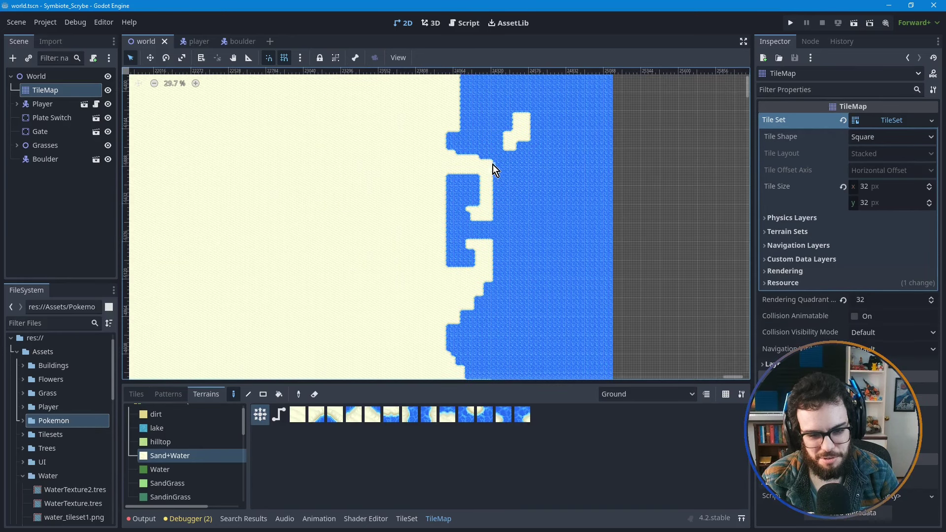
middle_click_drag(477, 304, 467, 155)
middle_click_drag(490, 275, 470, 176)
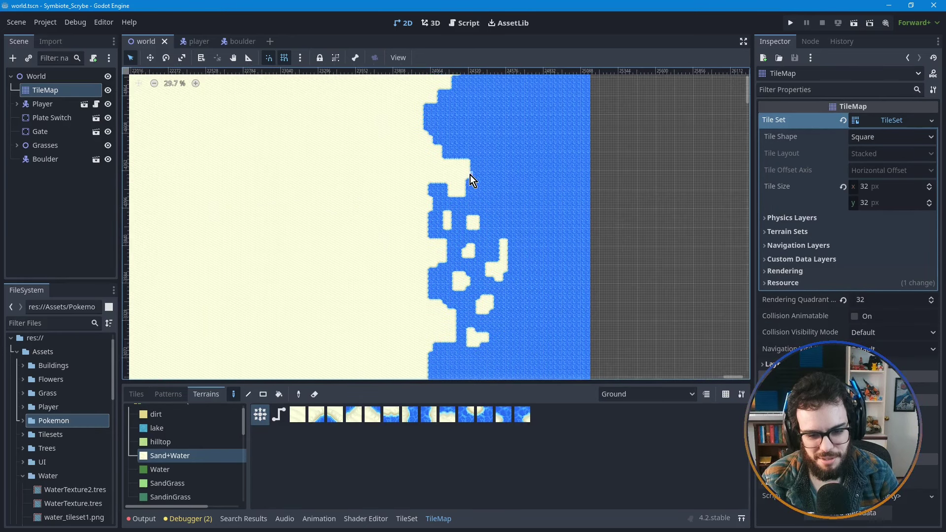
middle_click_drag(454, 354, 469, 211)
middle_click_drag(465, 160, 464, 211)
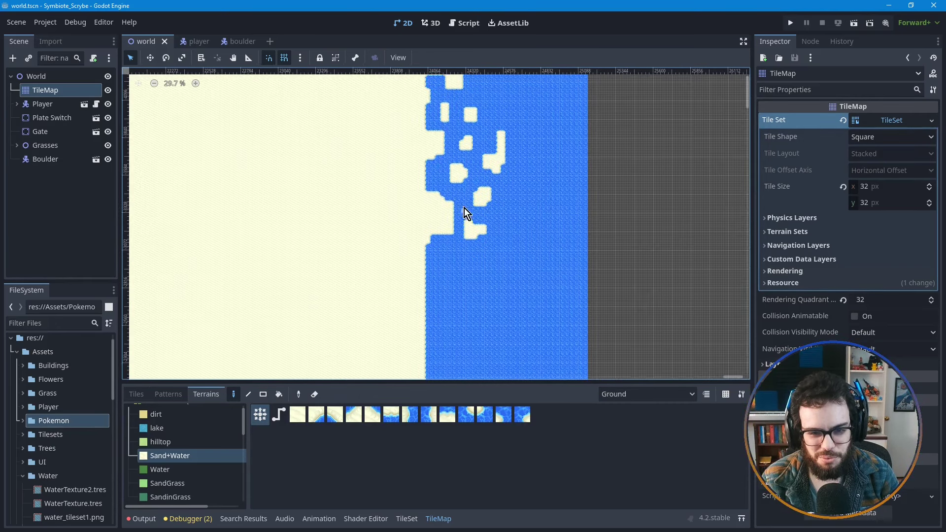
- Cut a large rectangular bay into the straight sand coast south of the islets with the plain water tile from PG_Tiles1.png
middle_click_drag(467, 273, 465, 181)
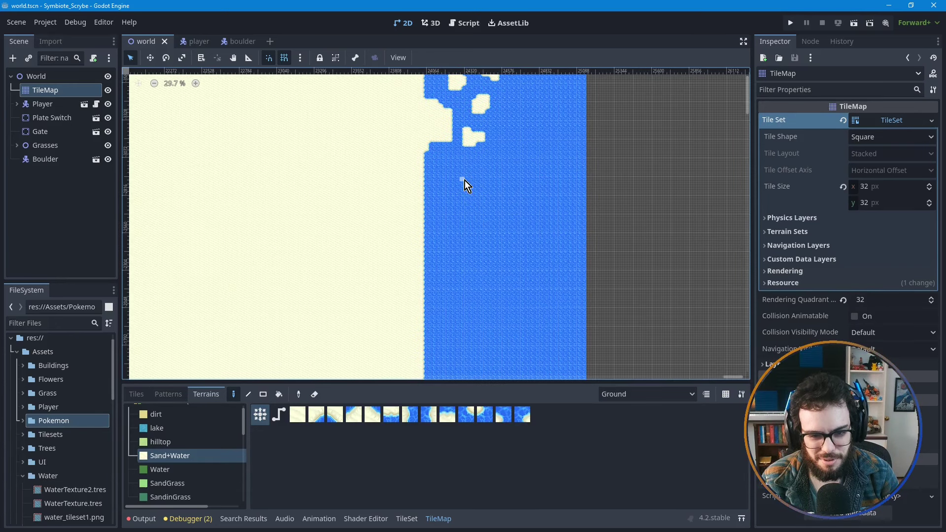
scroll(465, 180, "up", 1)
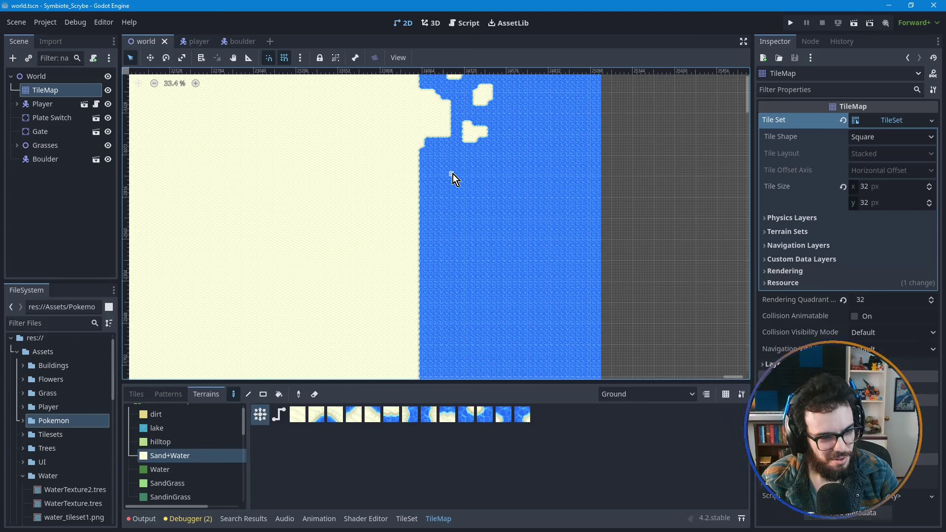
middle_click_drag(467, 247, 479, 224)
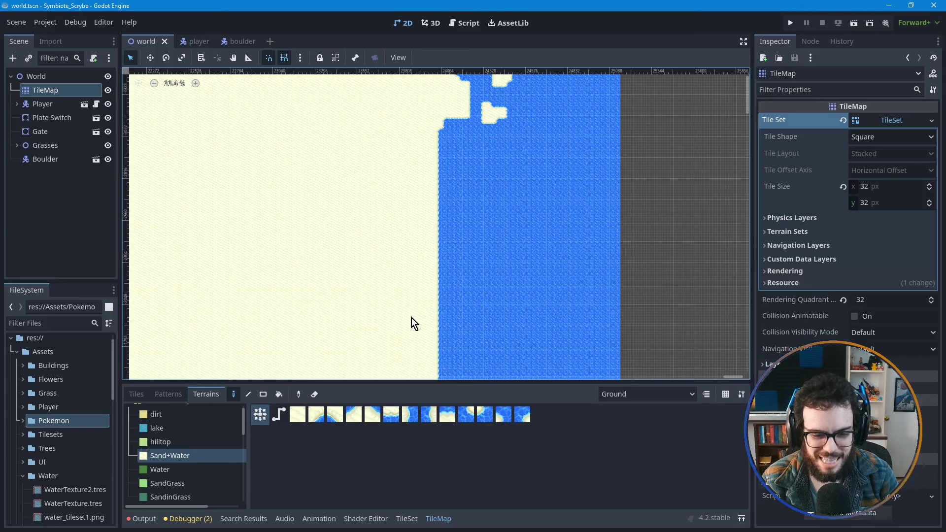
left_click(177, 394)
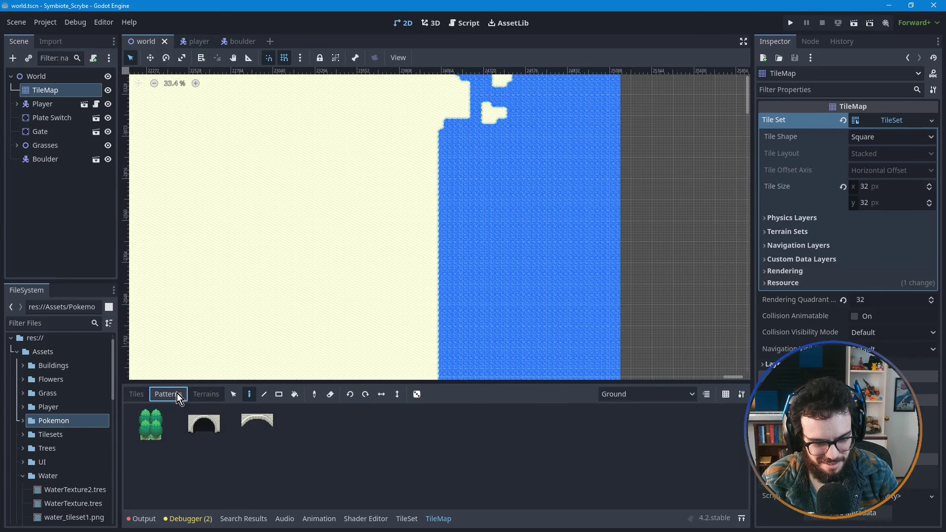
left_click(138, 395)
left_click(334, 449)
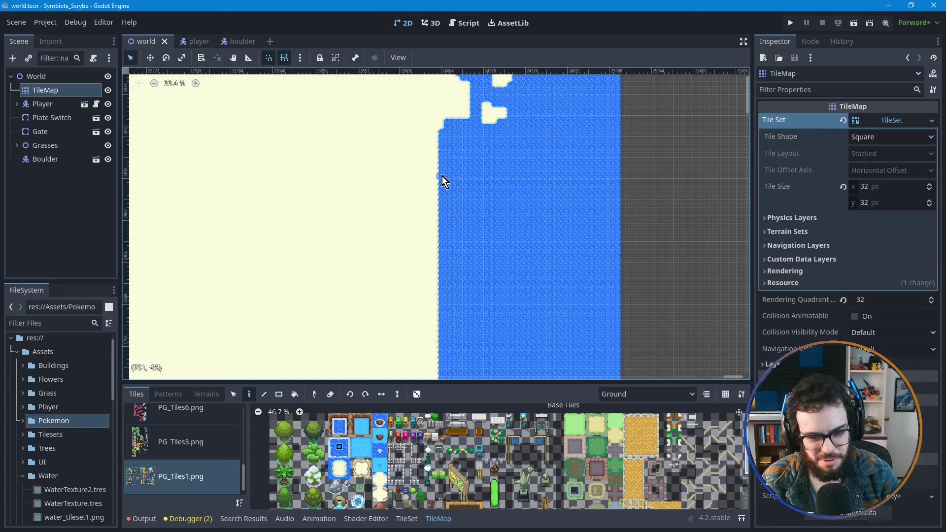
mouse_move(441, 178)
left_mouse_down("ctrl+shift")
mouse_move(365, 235)
mouse_move(342, 276)
mouse_move(339, 351)
left_mouse_up("ctrl+shift")
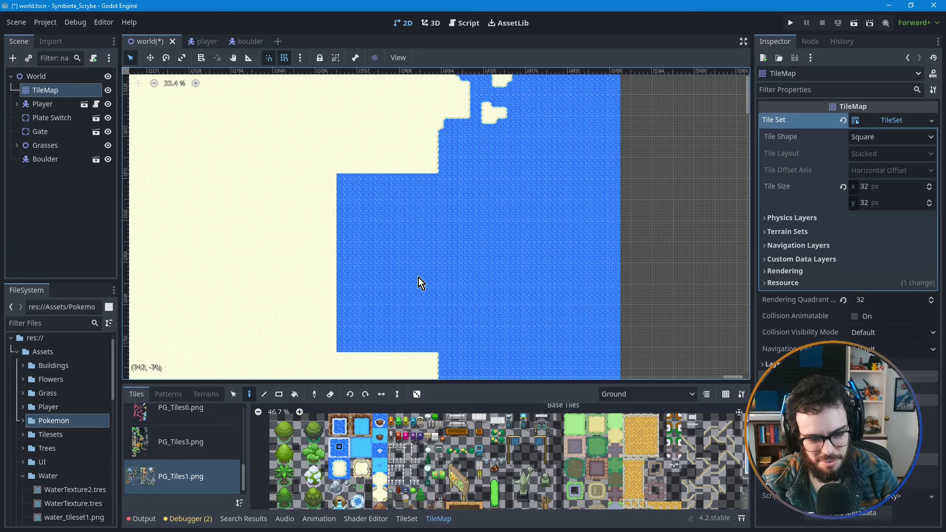
- Edge the new bay's straight north shore, from its mouth to the northwest corner, with the Sand+Water terrain
middle_click_drag(419, 279, 441, 263)
middle_click_drag(490, 207, 484, 232)
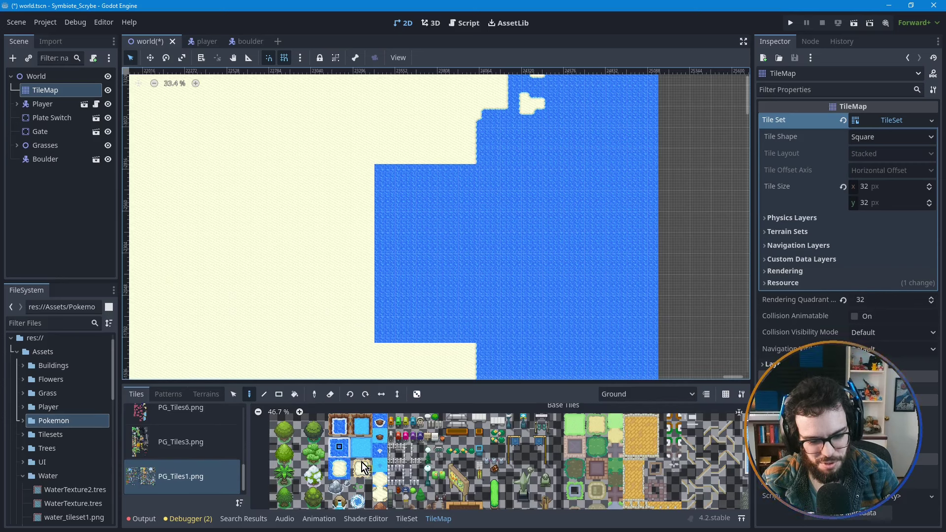
left_click(212, 394)
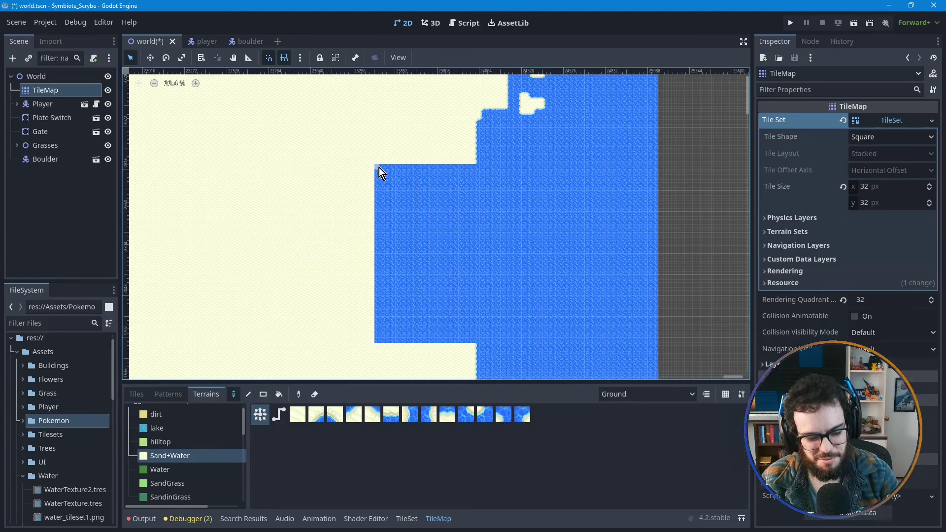
scroll(466, 169, "up", 1)
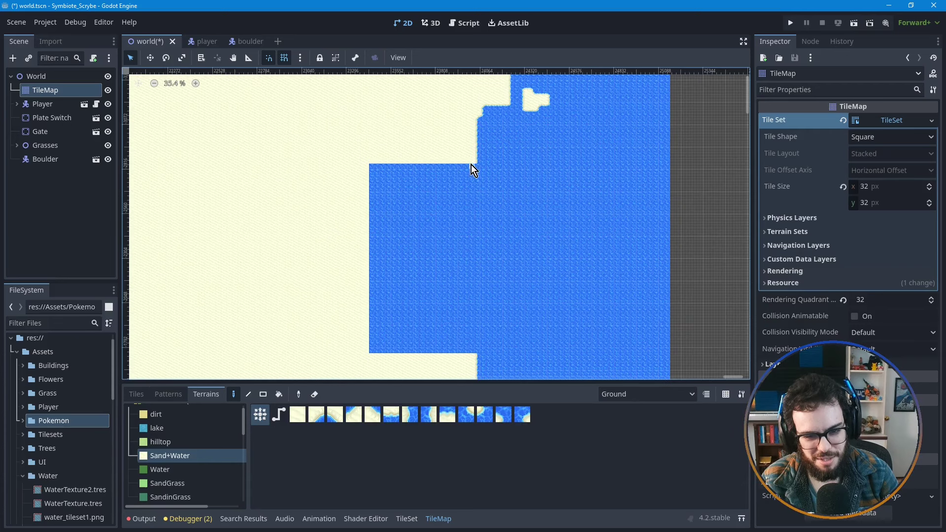
scroll(472, 159, "up", 1)
left_click_drag(469, 162, 360, 170)
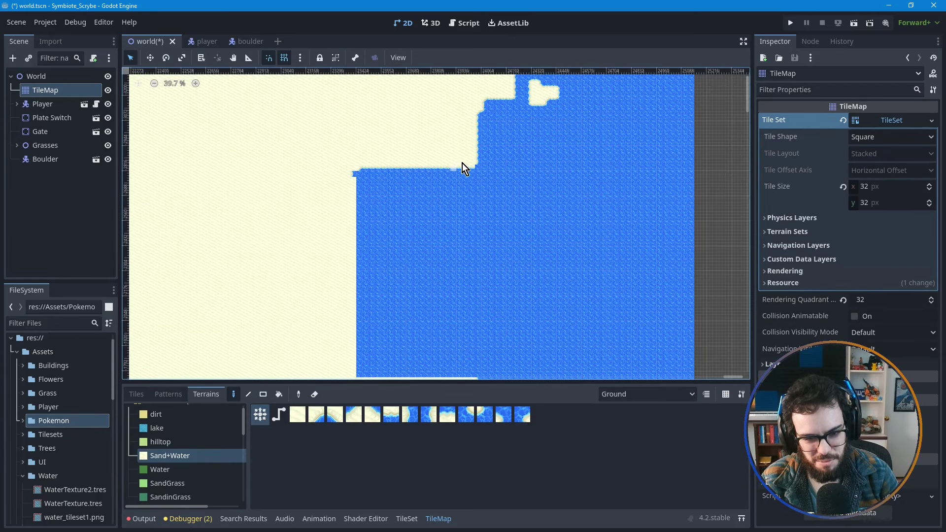
mouse_move(480, 163)
left_mouse_down()
mouse_move(447, 131)
mouse_move(368, 116)
mouse_move(410, 159)
mouse_move(480, 166)
left_mouse_up()
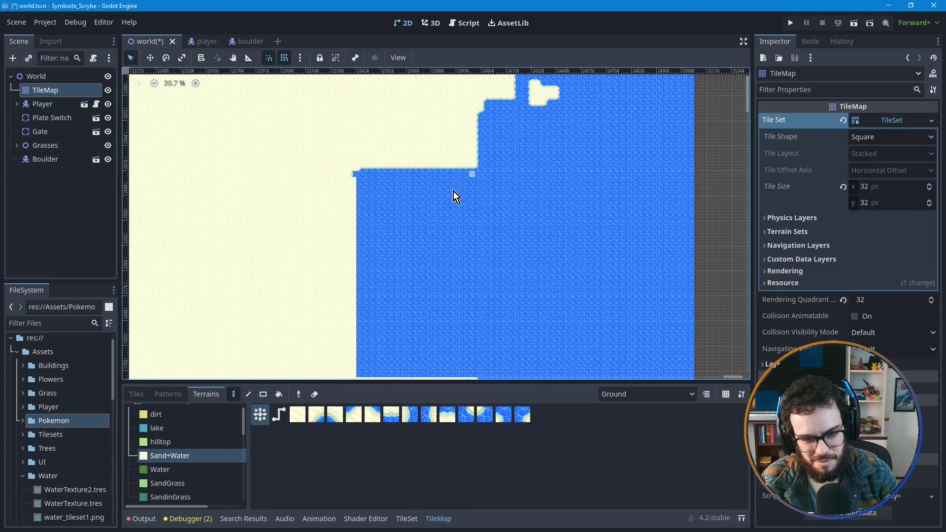
- Cover the bay's interior with a Sand+Water rectangle from the northwest corner to edge its west and south shores
middle_click_drag(412, 211, 400, 178)
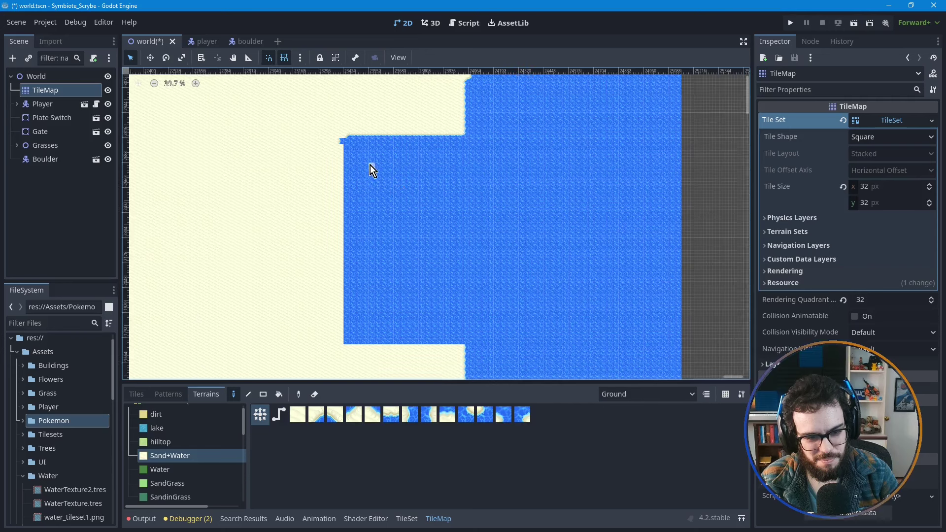
mouse_move(347, 139)
left_mouse_down()
mouse_move(347, 348)
mouse_move(462, 345)
left_mouse_up()
middle_click_drag(421, 333, 410, 315)
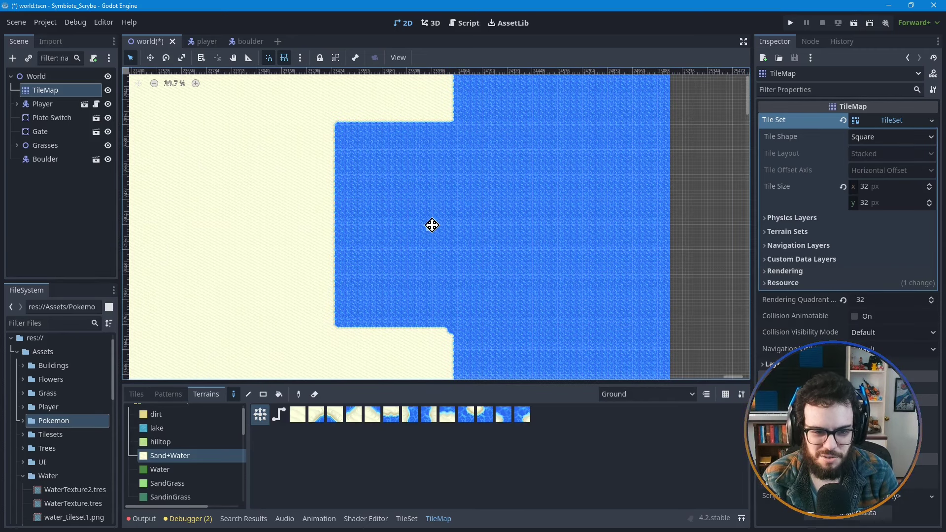
- Try extending the small sand islet south across the bay's mouth with long Sand+Water strips, and undo the strips
middle_click_drag(434, 223, 440, 192)
middle_click_drag(448, 251, 388, 296)
middle_click_drag(369, 169, 374, 213)
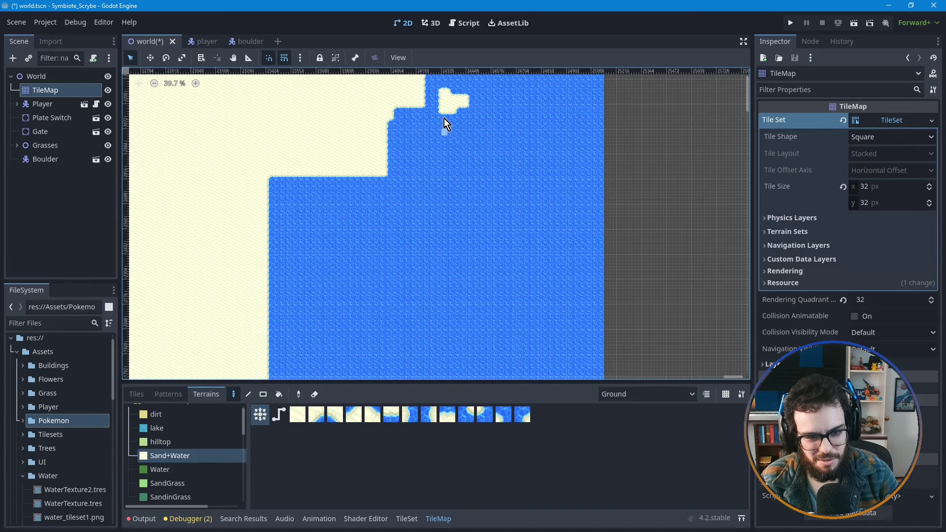
mouse_move(442, 112)
left_mouse_down()
mouse_move(468, 172)
mouse_move(462, 231)
left_mouse_up()
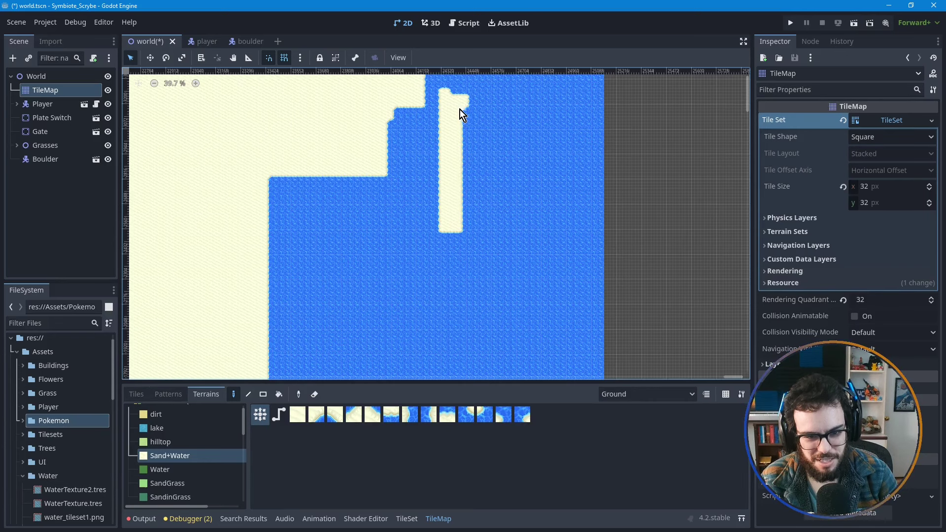
mouse_move(461, 112)
left_mouse_down()
mouse_move(473, 255)
mouse_move(460, 317)
mouse_move(484, 316)
left_mouse_up()
scroll(488, 228, "down", 3)
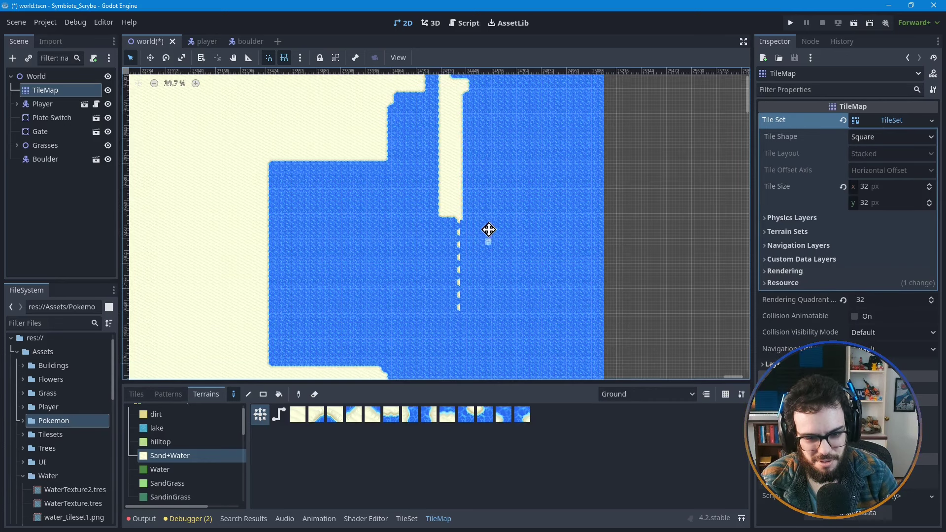
left_click_drag(445, 274, 440, 297)
middle_click_drag(425, 173, 403, 313)
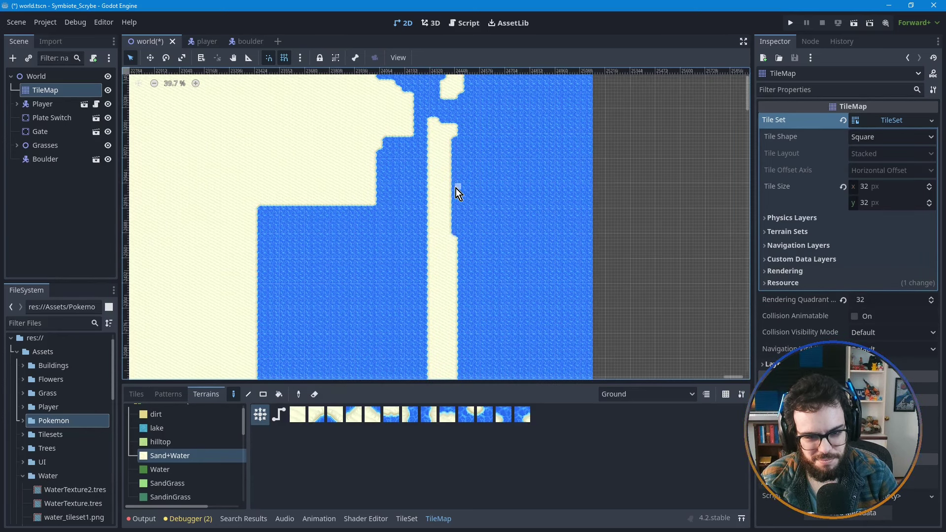
key("ctrl+z")
key("ctrl+z")
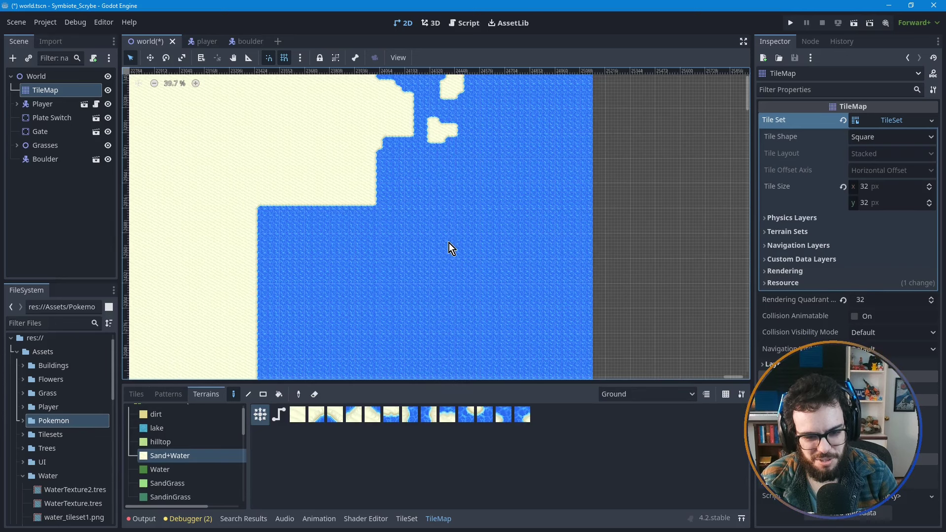
- Paint a separate sand island off the bay's mouth with a wide northern block, a long narrow strip south and a westward block at its end
middle_click_drag(442, 264, 463, 176)
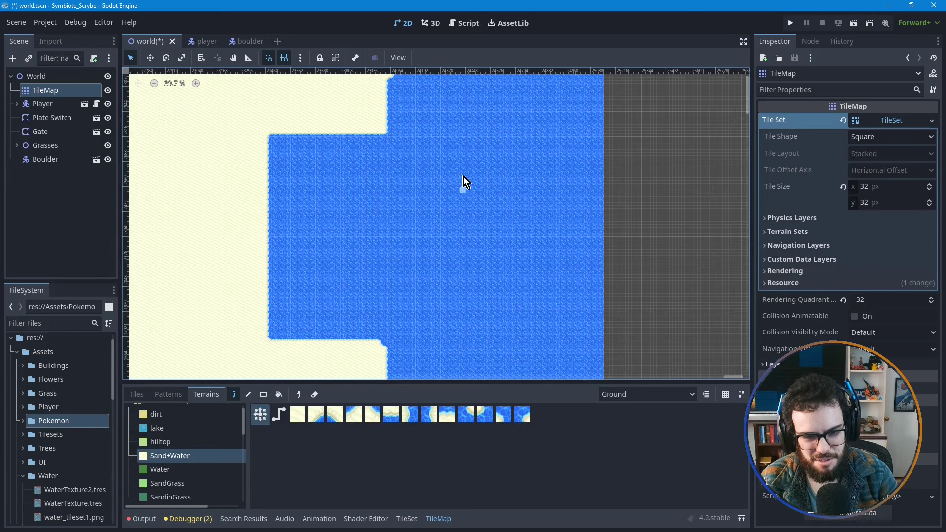
left_click(475, 132)
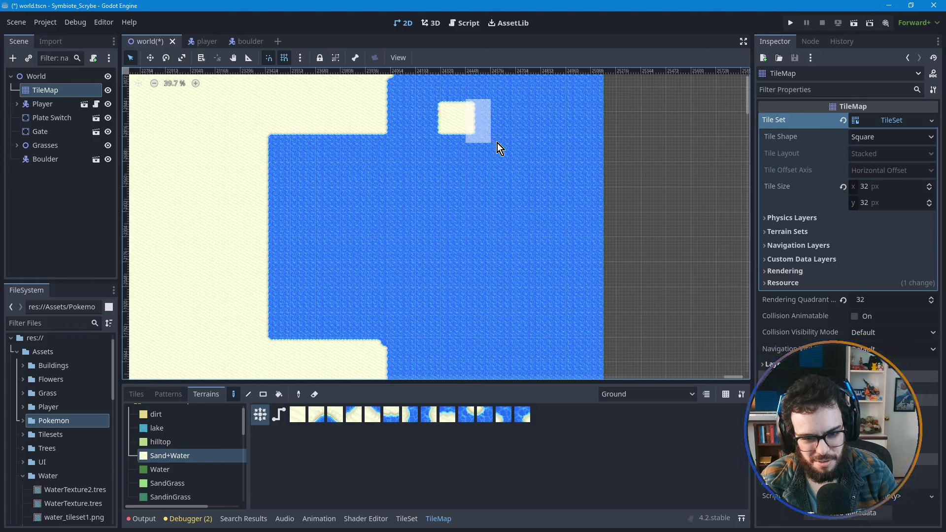
mouse_move(498, 146)
left_mouse_down()
mouse_move(482, 137)
mouse_move(470, 174)
mouse_move(448, 326)
left_mouse_up()
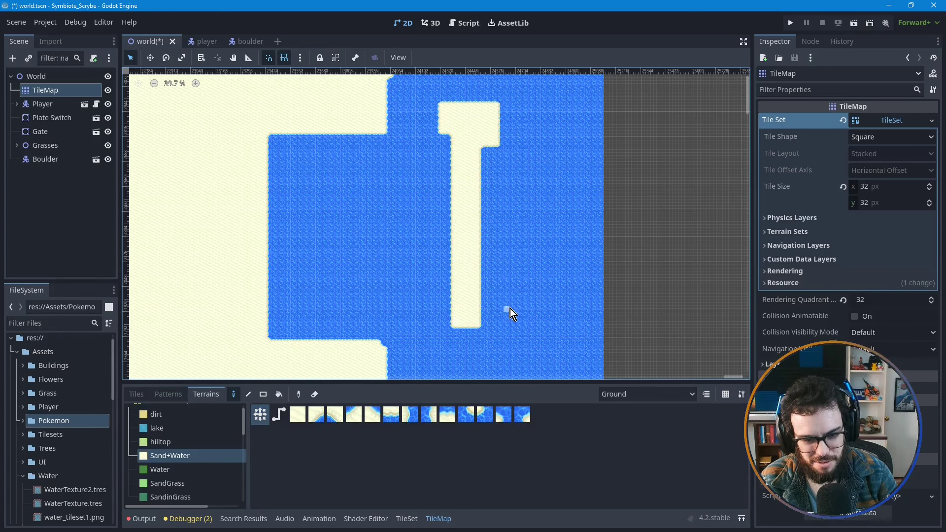
middle_click_drag(510, 308, 519, 255)
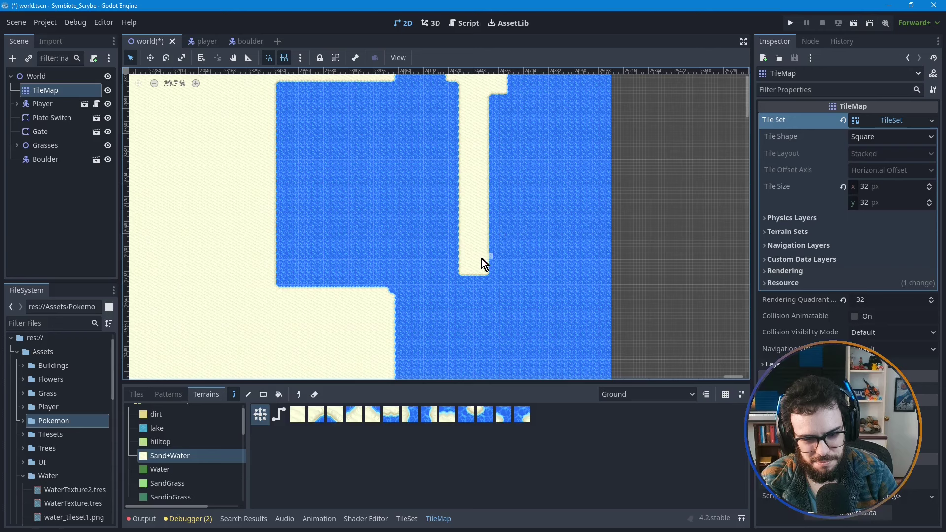
mouse_move(460, 277)
left_mouse_down()
mouse_move(440, 209)
mouse_move(428, 217)
mouse_move(446, 232)
left_mouse_up()
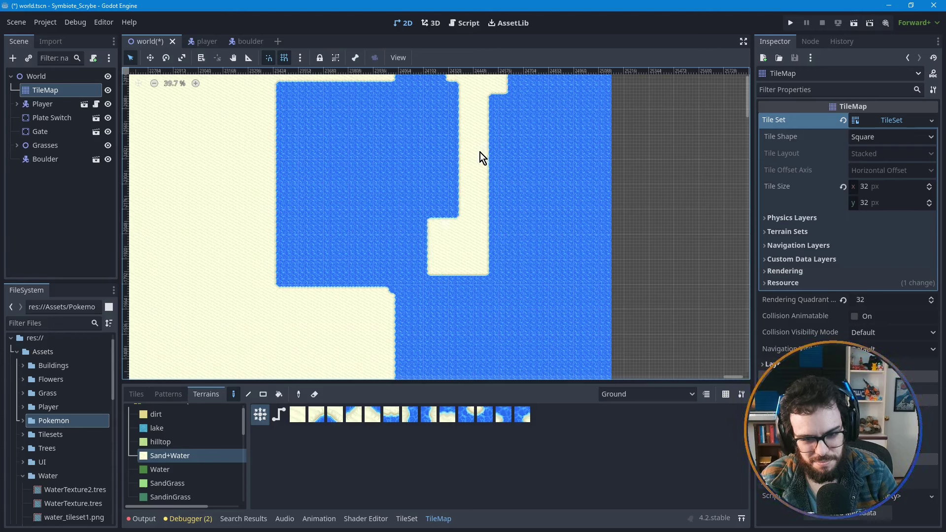
- Widen the barrier island's southern half eastward with Sand+Water rectangles and extend its tip south in stepped blocks
left_click_drag(480, 149, 517, 339)
middle_click_drag(541, 286, 542, 236)
left_click_drag(480, 240, 450, 288)
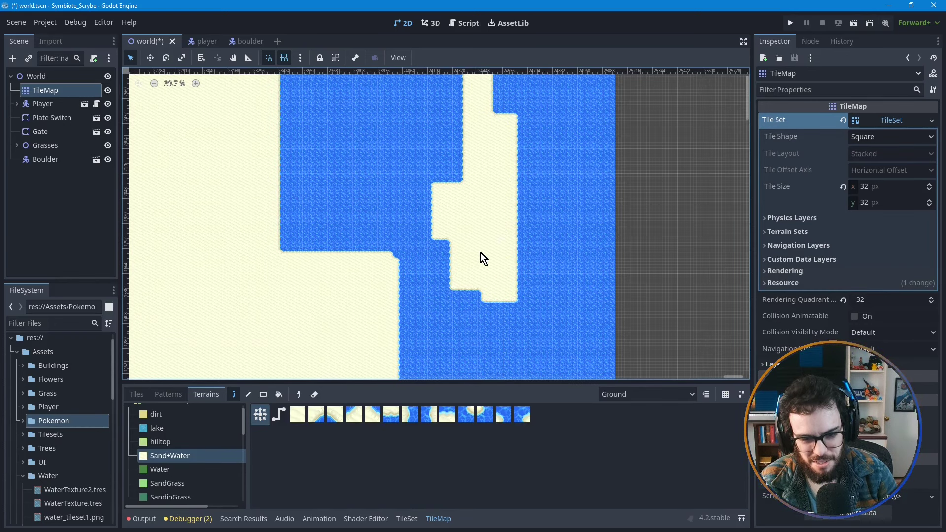
middle_click_drag(466, 183, 449, 298)
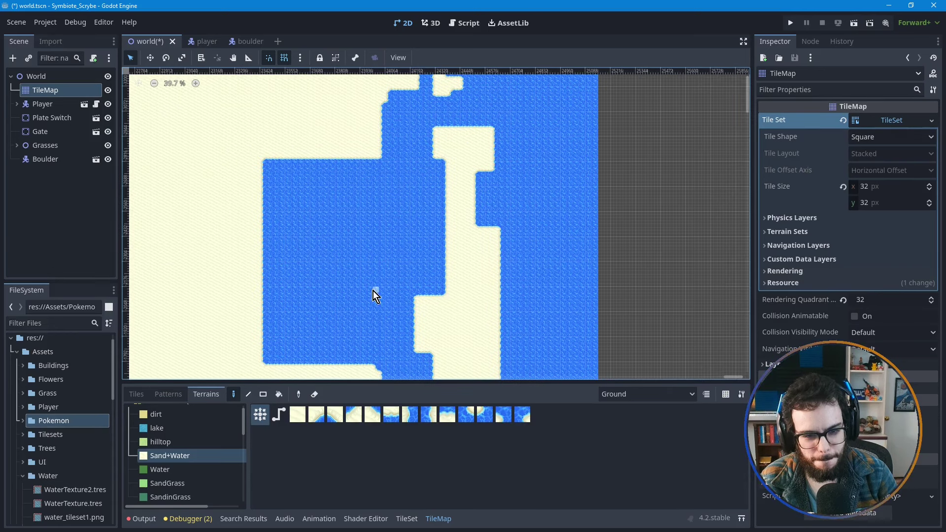
middle_click_drag(383, 288, 418, 263)
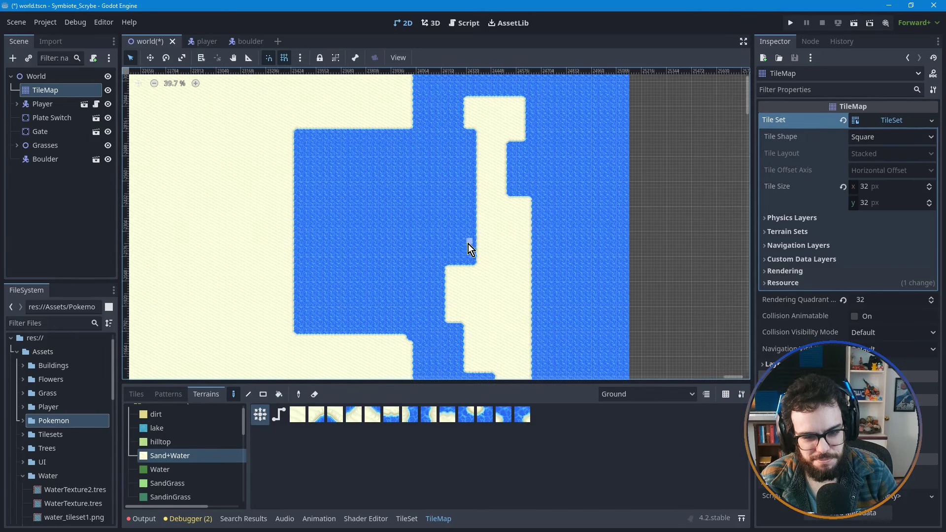
middle_click_drag(482, 281, 477, 224)
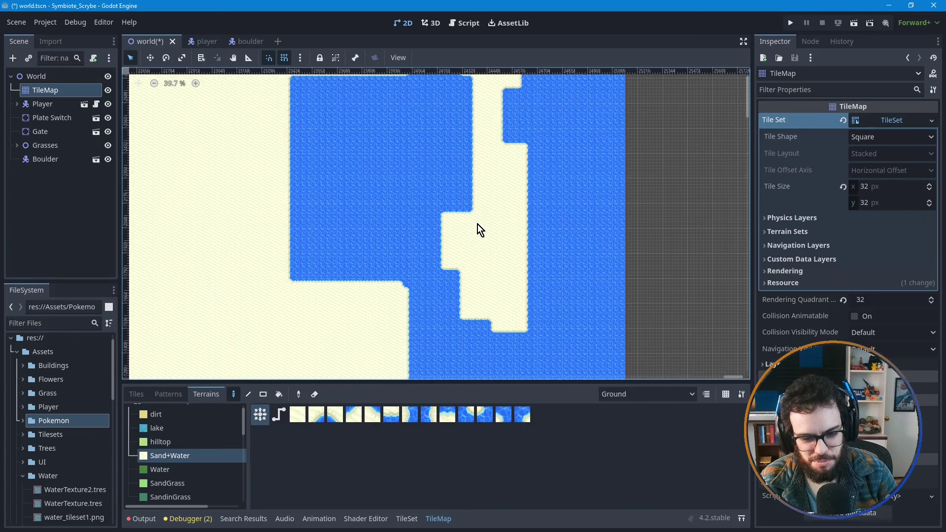
middle_click_drag(497, 274, 489, 232)
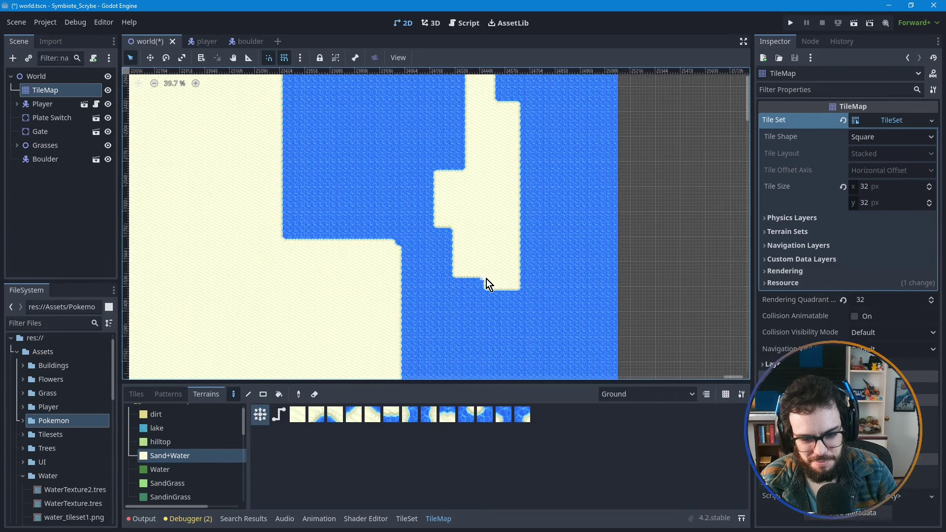
left_click_drag(486, 279, 519, 319)
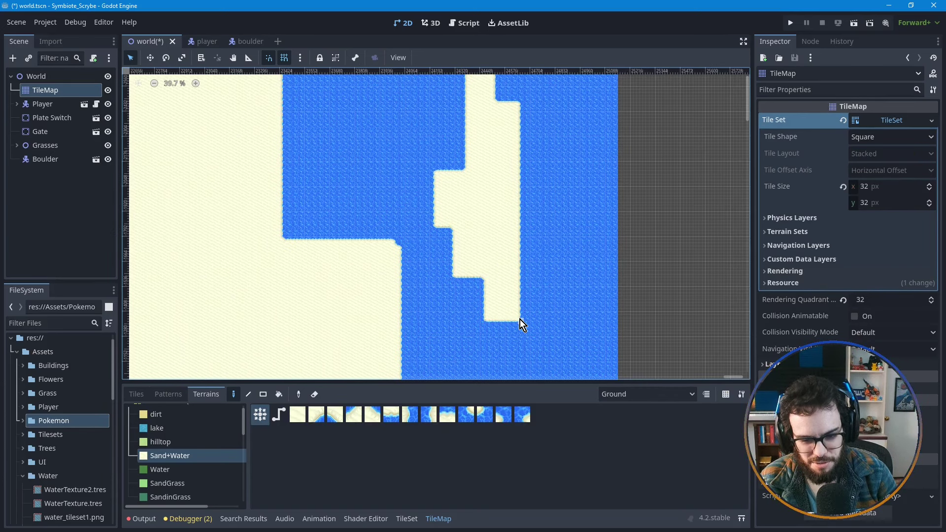
- Fill the bay's southwest and northwest corners with small Sand+Water blocks to step its outline
middle_click_drag(421, 225, 434, 283)
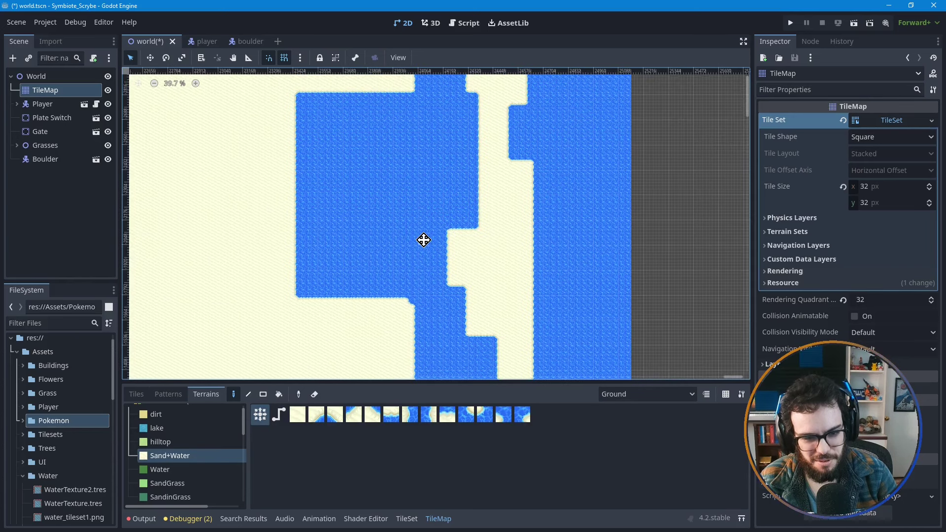
left_click(321, 276)
scroll(267, 252, "up", 1)
scroll(268, 253, "up", 1)
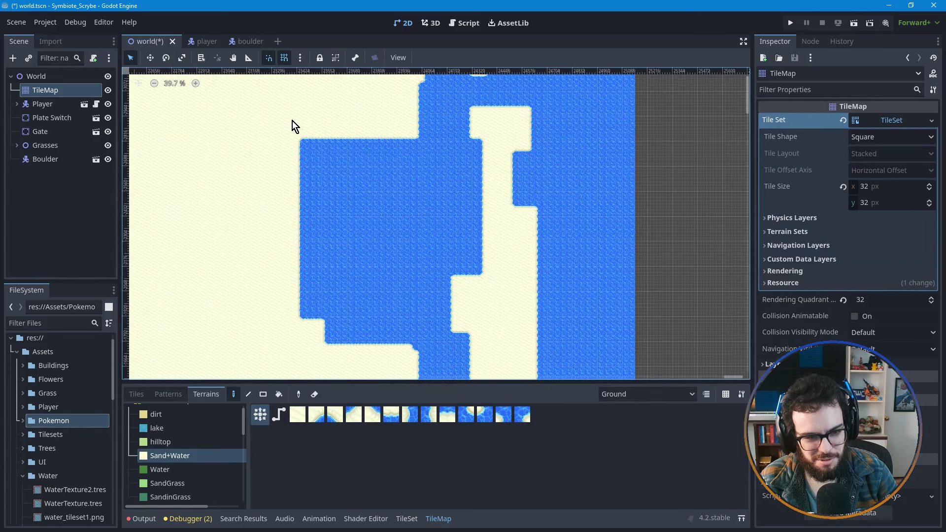
left_click(330, 170)
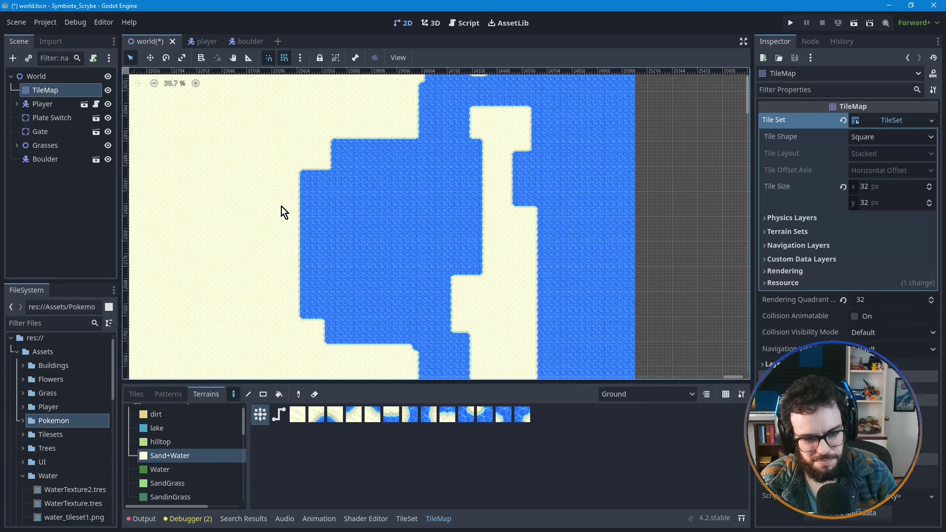
- Build a small stepped sand bulge midway along the bay's west shore with overlapping Sand+Water blocks
left_click(310, 225)
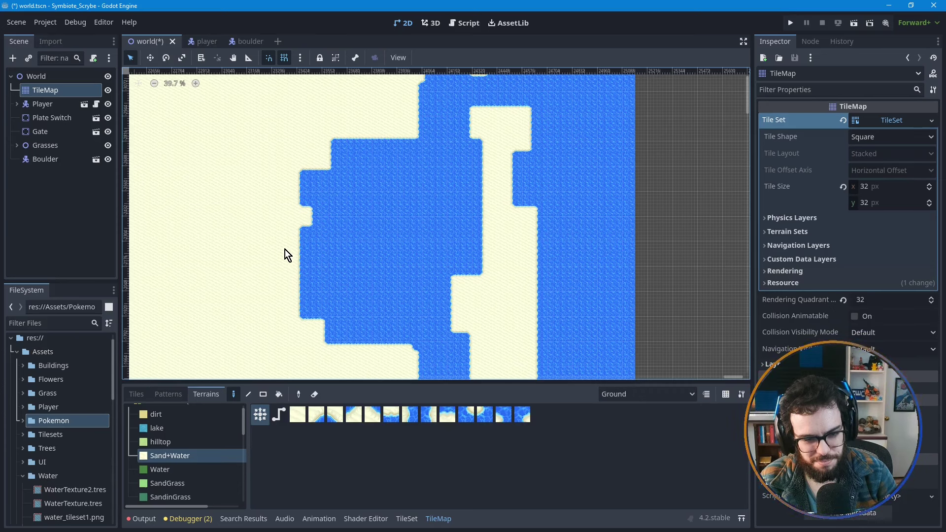
left_click(310, 254)
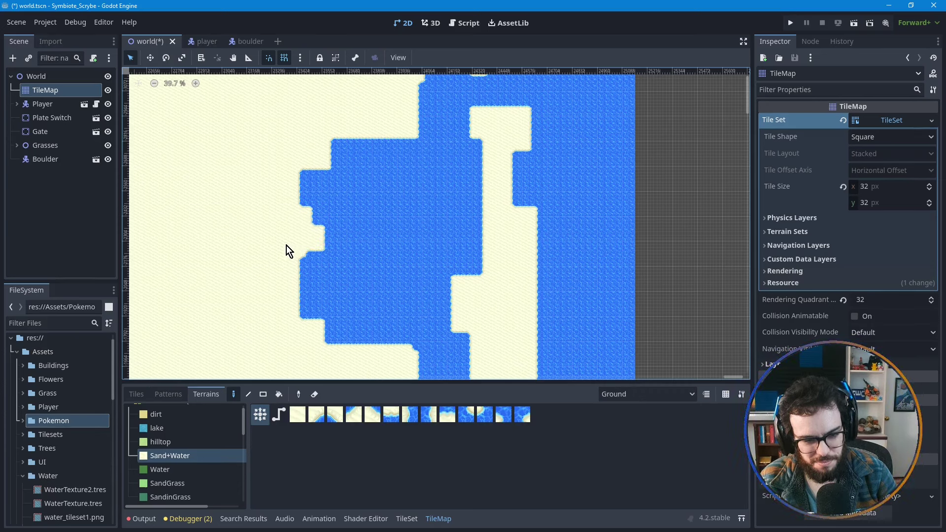
left_click(314, 279)
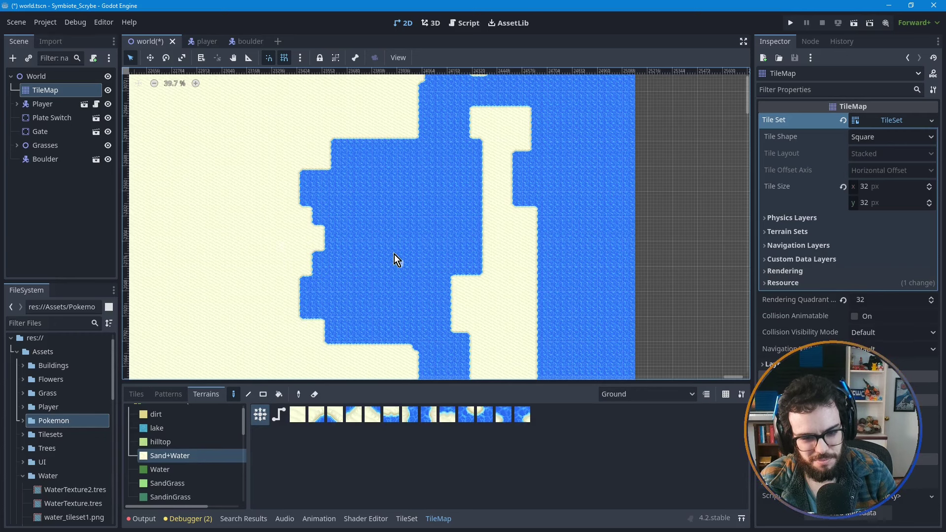
- Raise a sand block on the southeast corner of the bay, beside its mouth, with the Sand+Water terrain
middle_click_drag(395, 260, 367, 244)
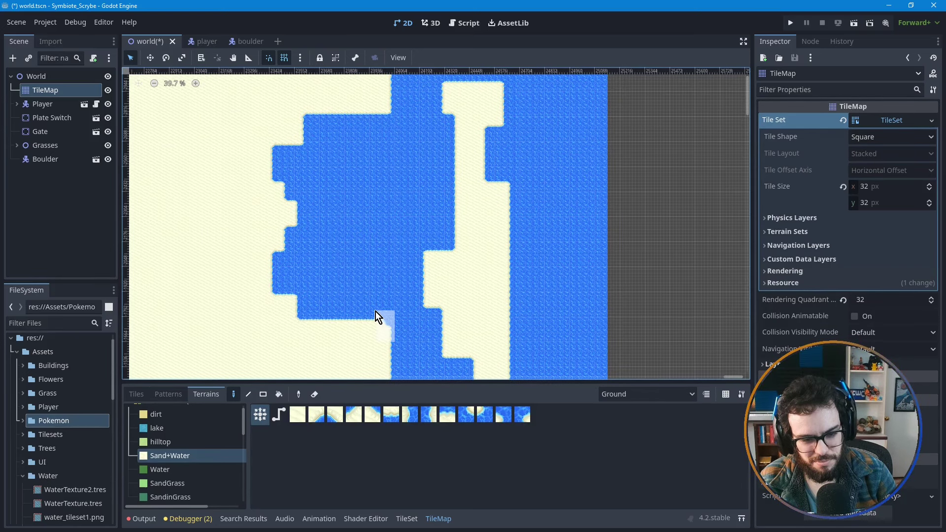
left_click(362, 294)
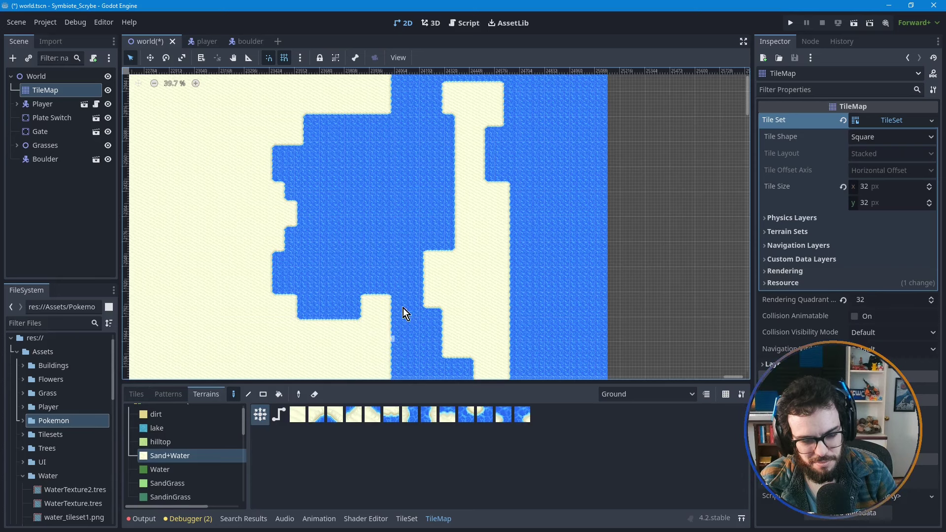
mouse_move(378, 224)
middle_mouse_down()
mouse_move(378, 307)
mouse_move(378, 232)
middle_mouse_up()
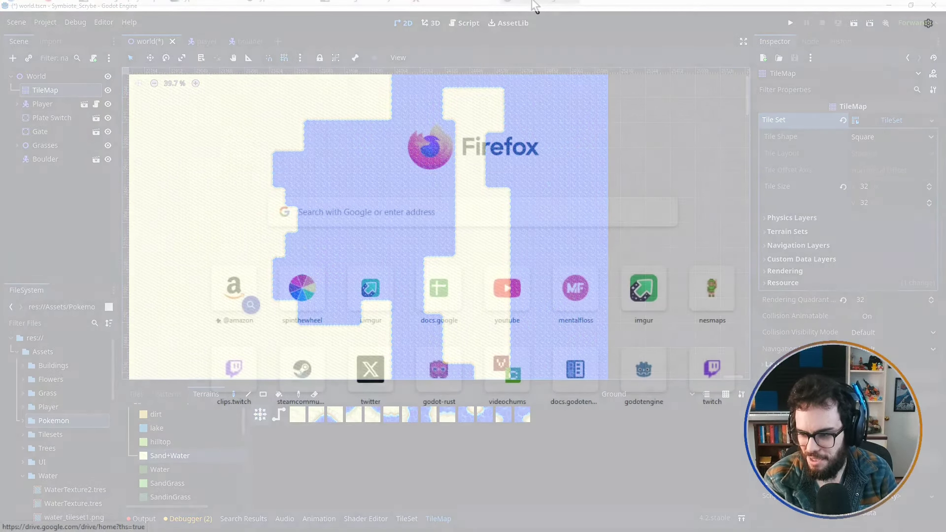
- Switch to Firefox and search Google for "pokemon corral reef sprites", showing the image results
type("pokemon co")
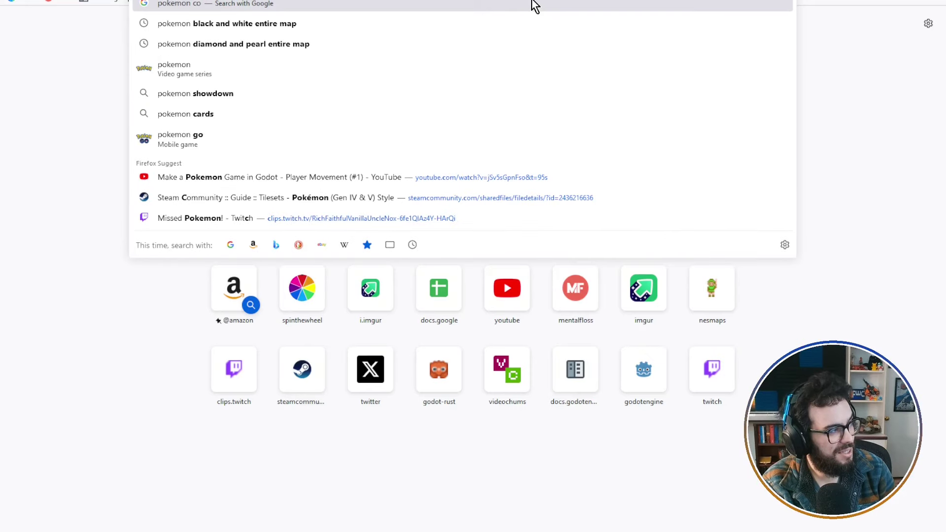
type("rral reef sprites")
key("Return")
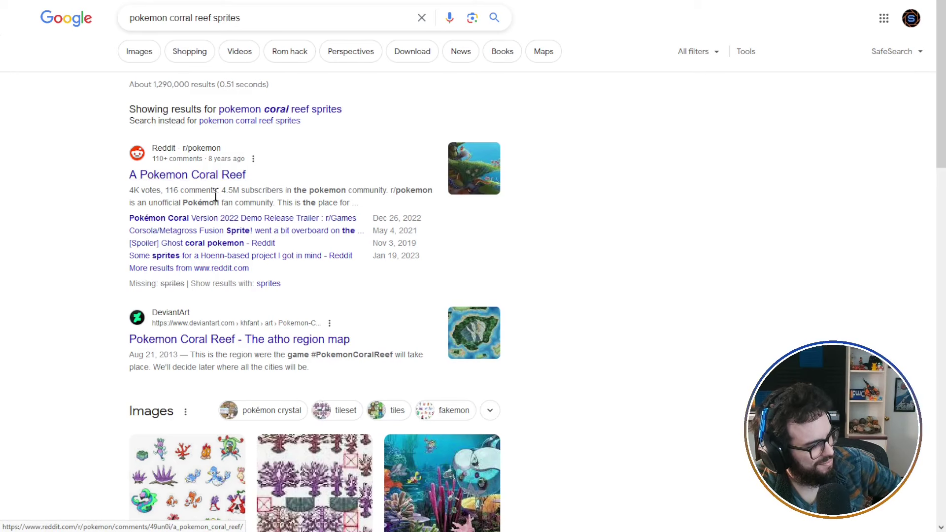
left_click(140, 52)
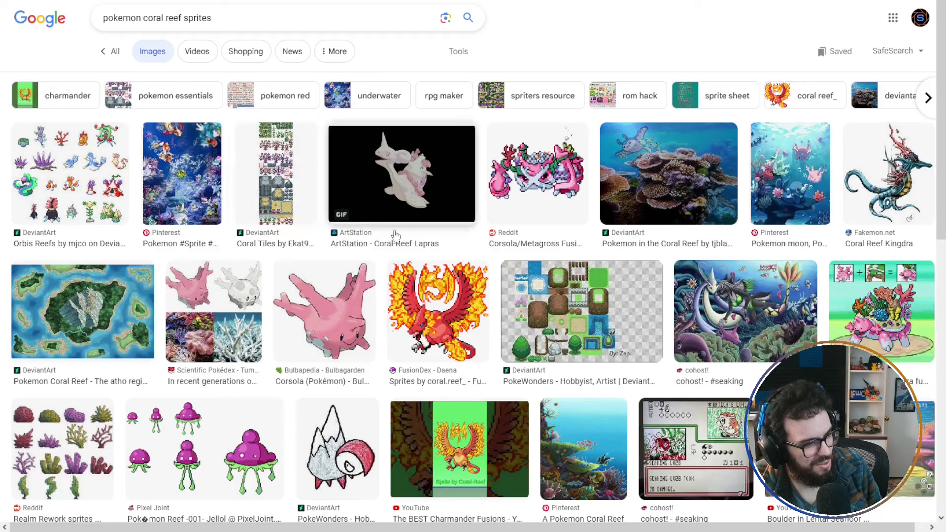
- Preview several coral sprite image results, including the Corsola fusions, the PokeWonders tiles, Orbis Reefs and Coral Tiles
left_click(883, 313)
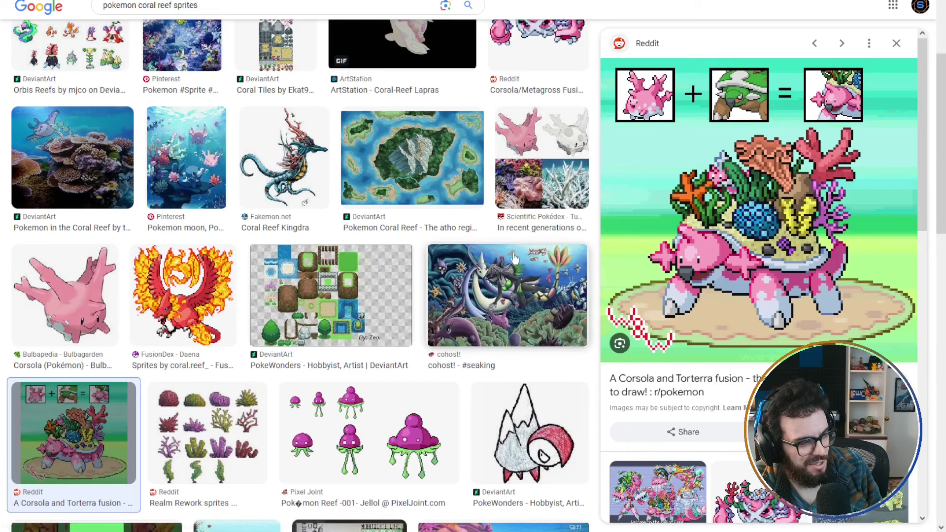
left_click(353, 275)
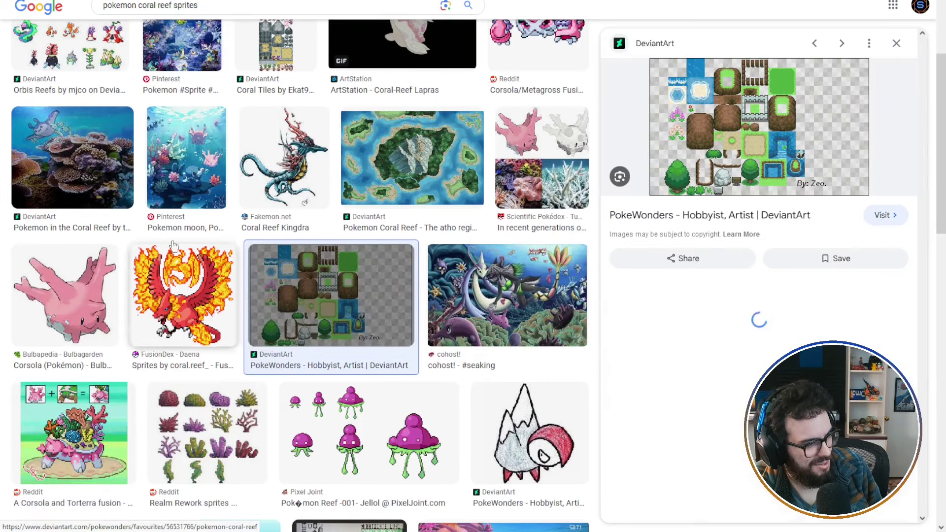
scroll(176, 238, "up", 3)
left_click(528, 189)
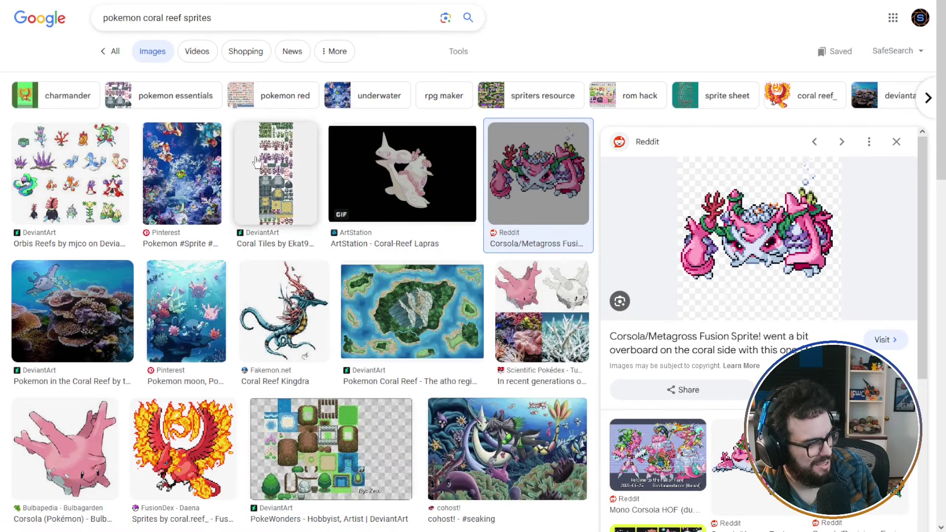
left_click(55, 189)
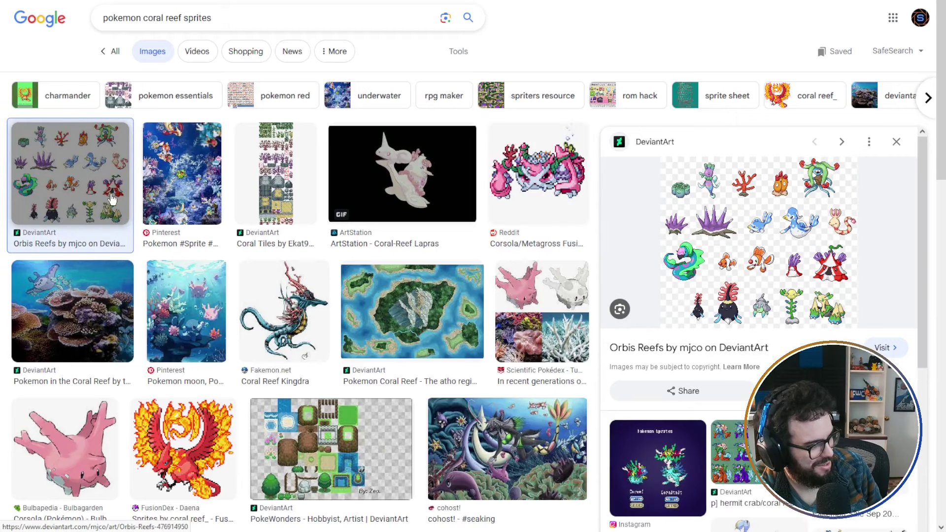
left_click(169, 196)
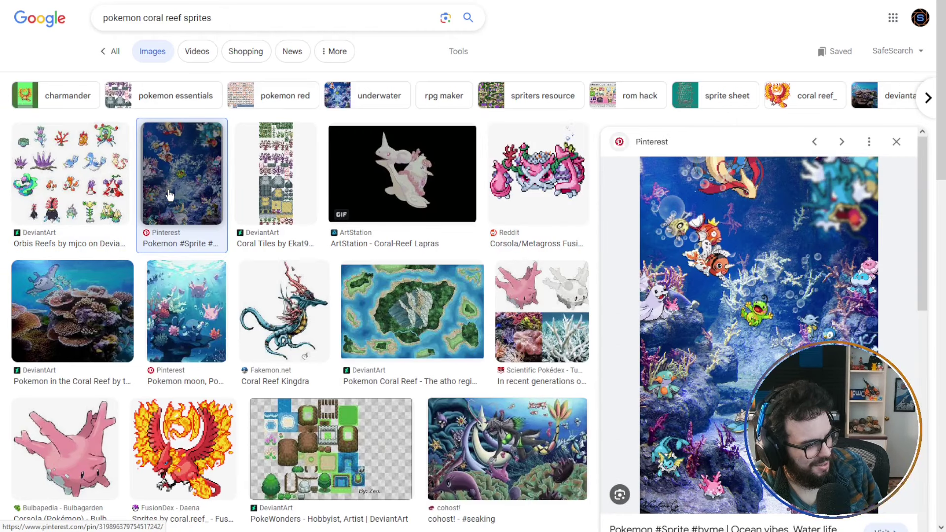
left_click(273, 187)
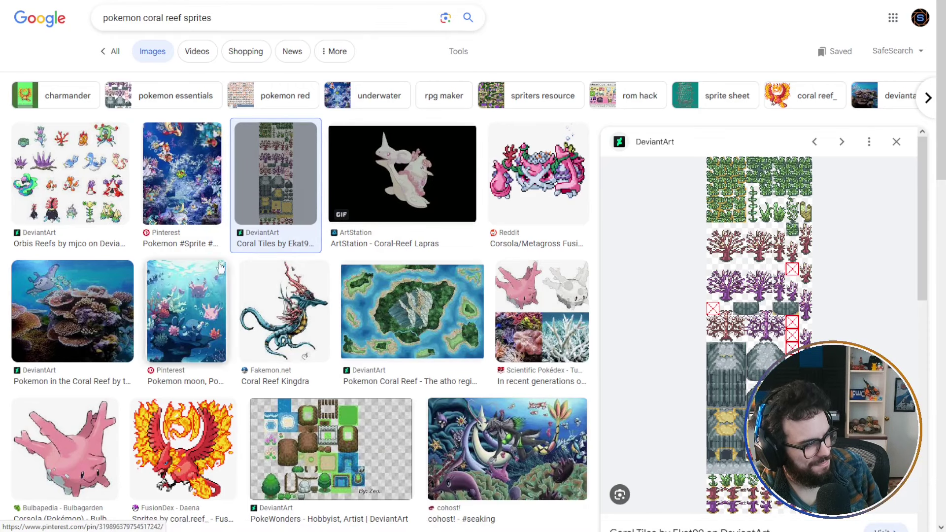
- Open the Coral Tiles page on DeviantArt and read the tileset's description, usage terms and credit requirements
left_click(270, 245)
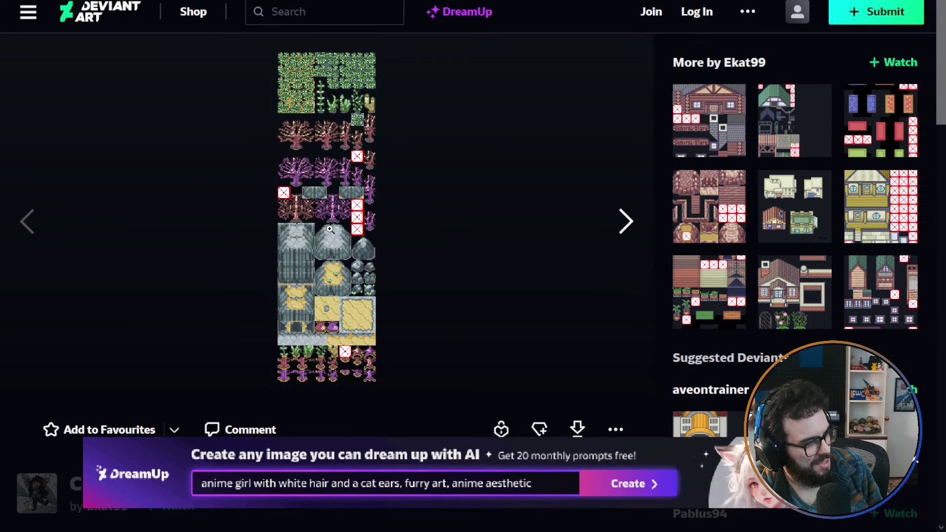
scroll(475, 160, "down", 5)
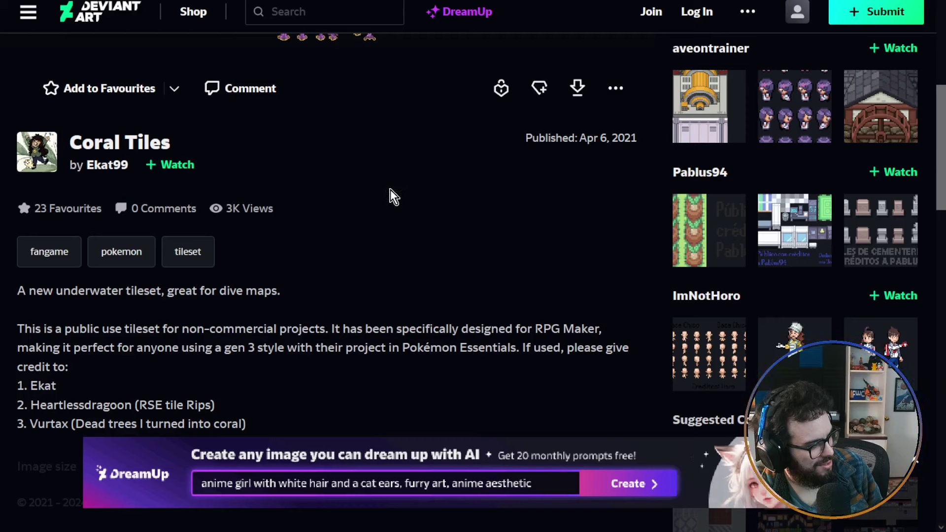
left_click_drag(281, 295, 172, 290)
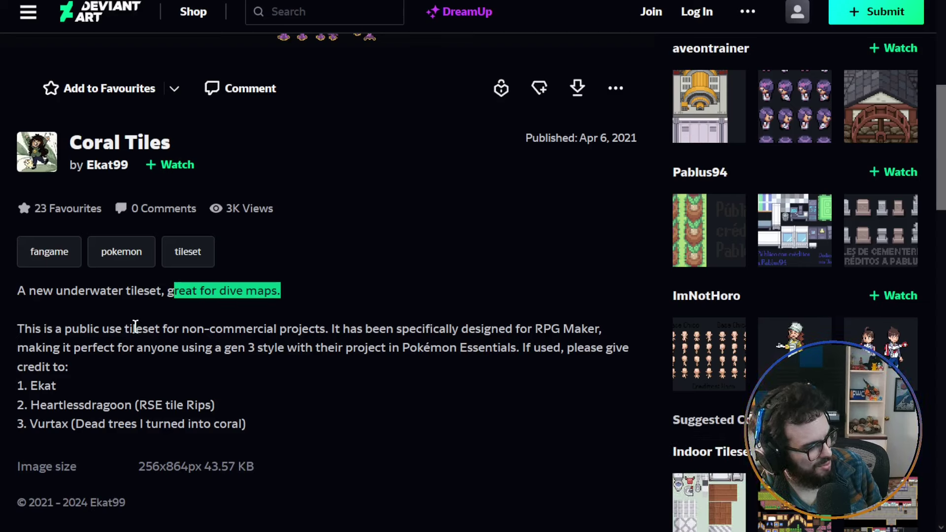
left_click_drag(107, 329, 66, 329)
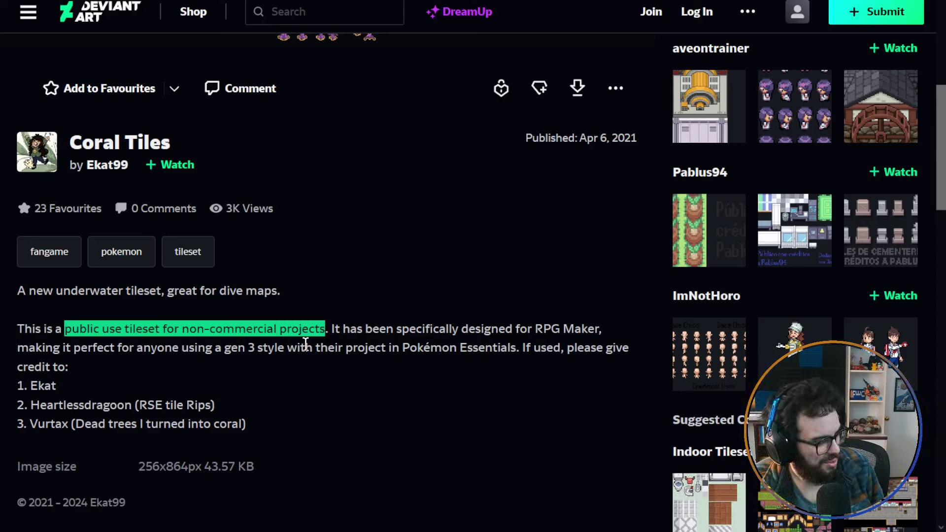
left_click(342, 338)
scroll(342, 337, "up", 6)
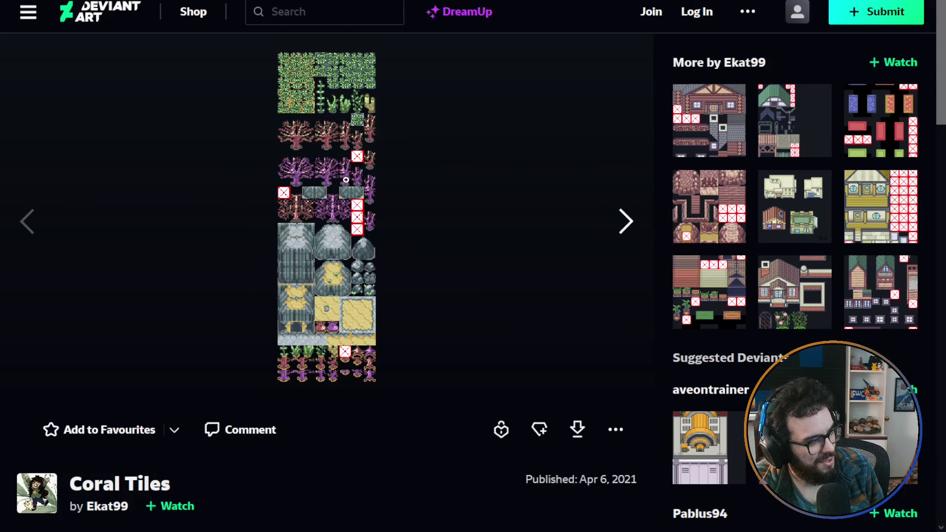
left_click(625, 221)
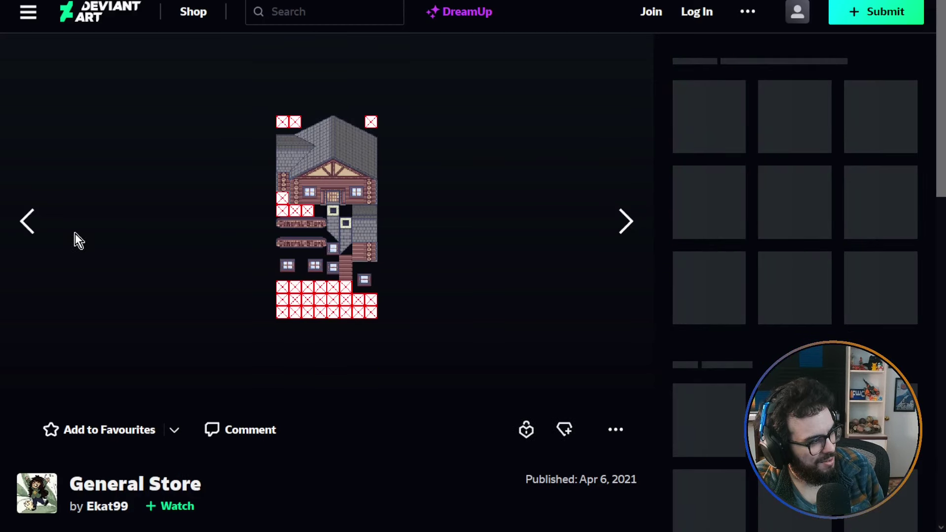
left_click(27, 222)
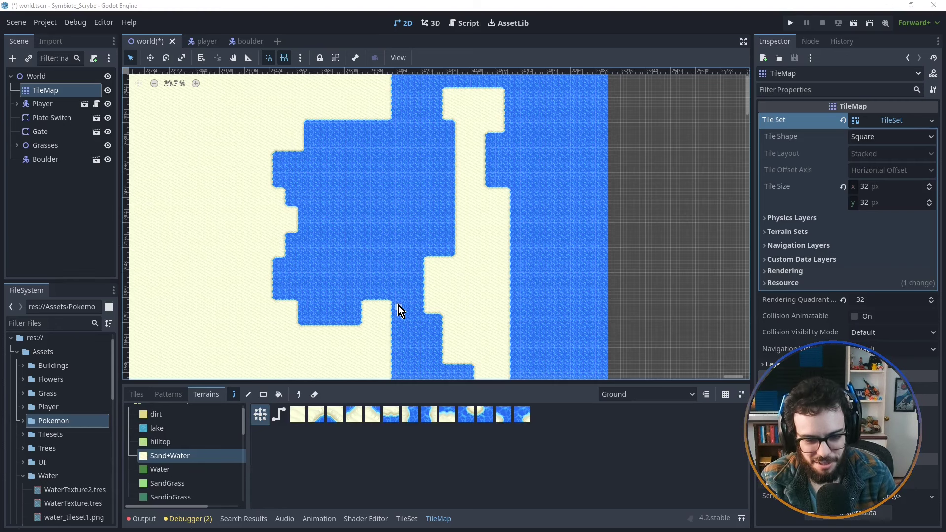
- Switch to Godot and examine the bay's shoreline, the barrier island and the open water south of it
scroll(387, 257, "down", 5)
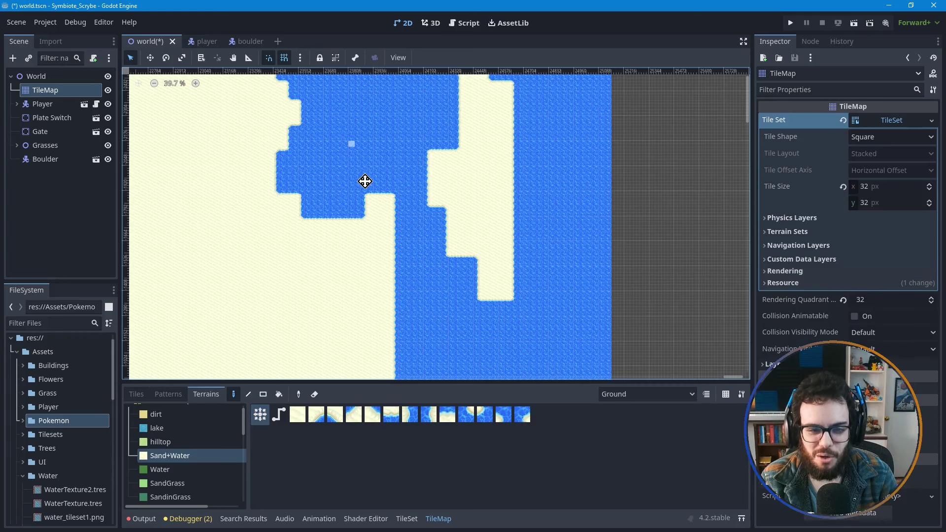
scroll(367, 192, "up", 3)
scroll(389, 187, "up", 2)
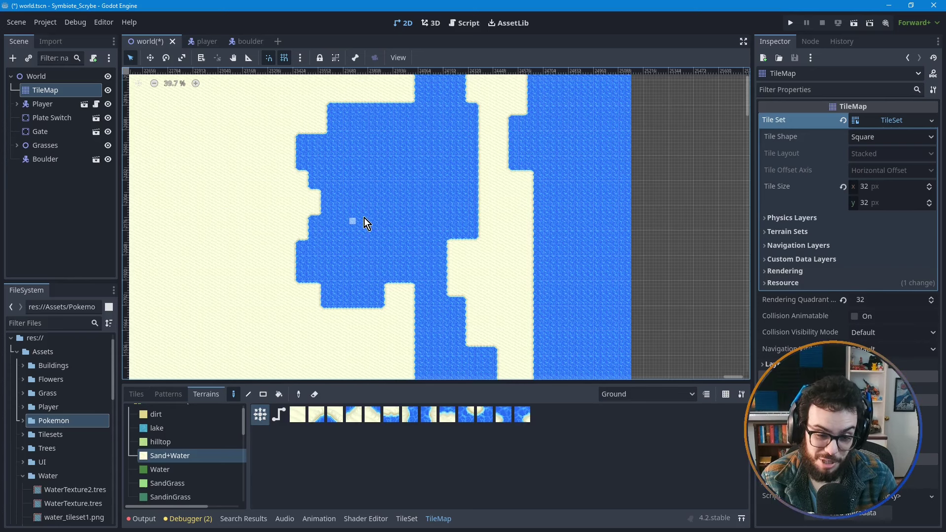
middle_click_drag(444, 338, 438, 178)
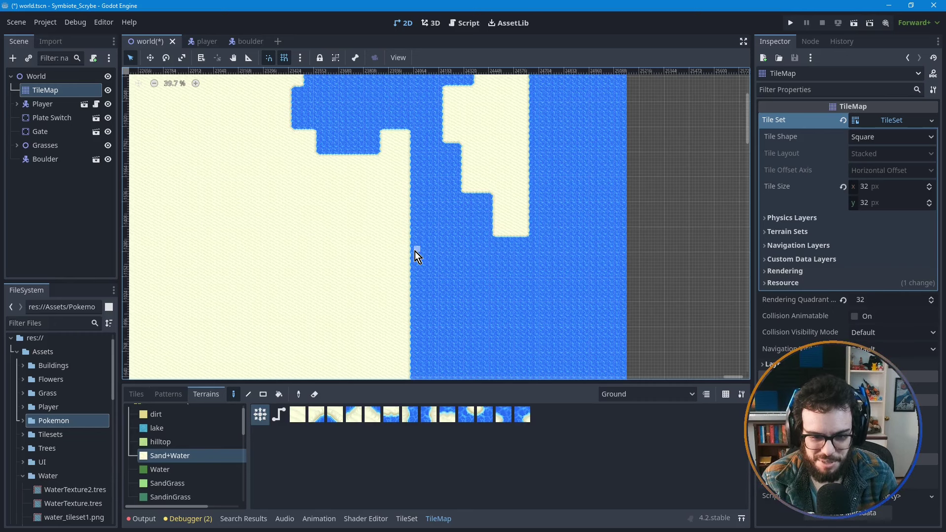
middle_click_drag(397, 231, 408, 308)
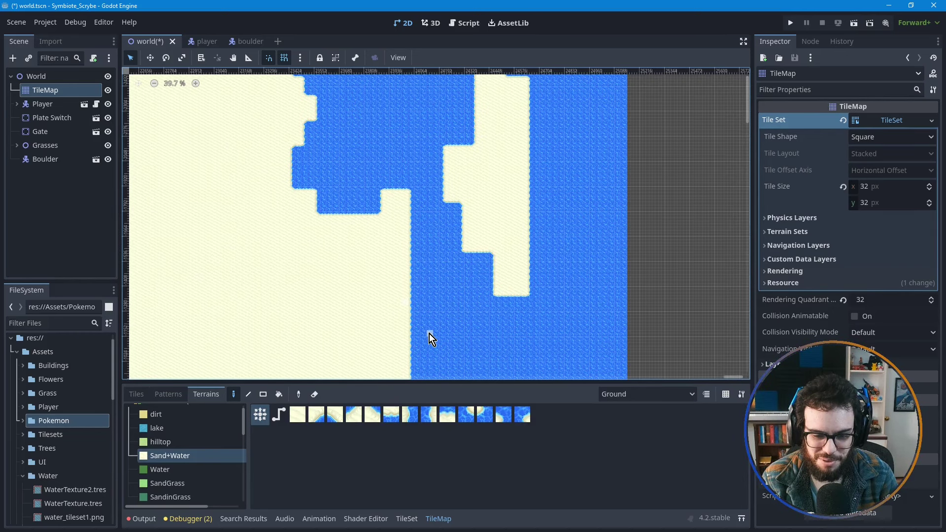
mouse_move(429, 340)
middle_mouse_down()
mouse_move(435, 307)
mouse_move(425, 327)
middle_mouse_up()
scroll(418, 323, "down", 1)
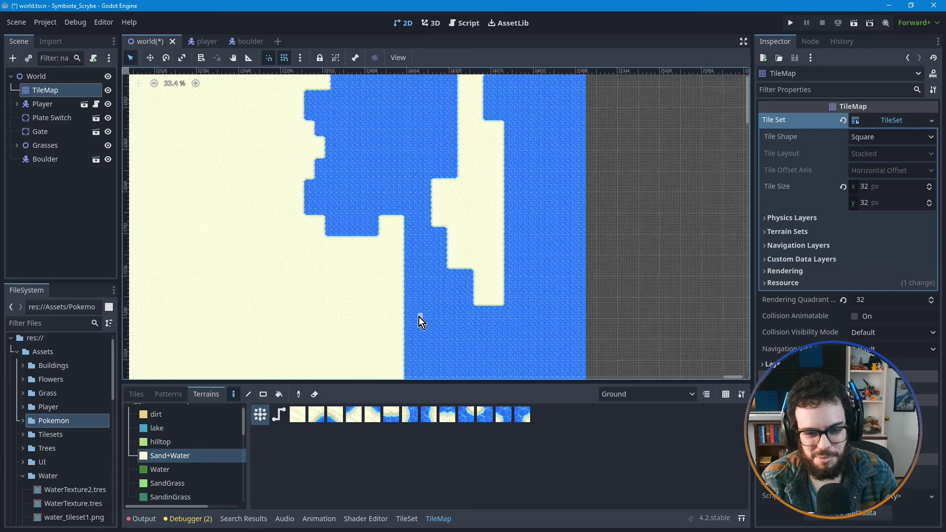
middle_click_drag(416, 191, 424, 239)
middle_click_drag(425, 270, 446, 209)
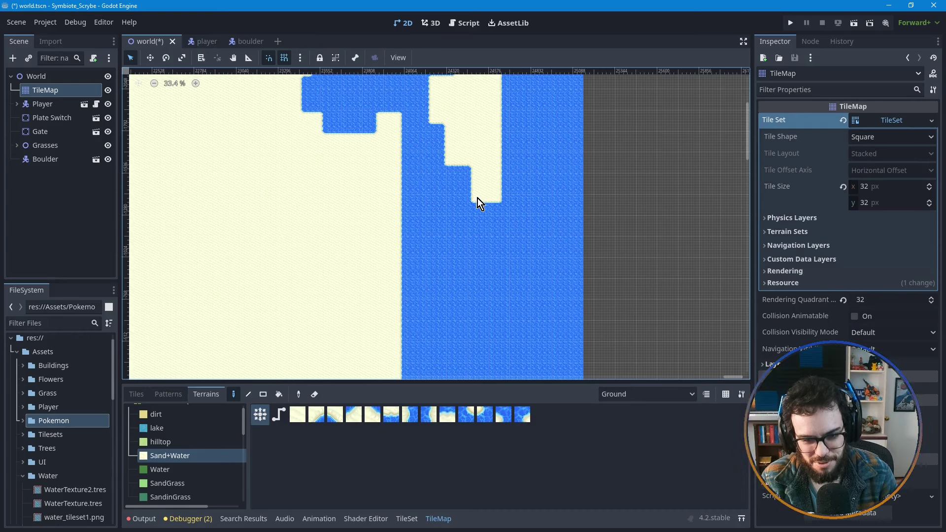
left_click_drag(475, 201, 500, 253)
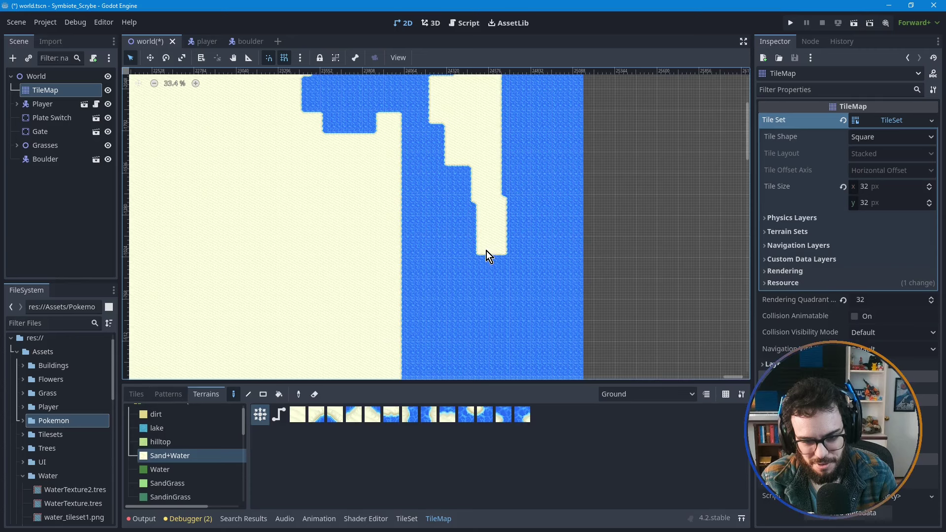
scroll(502, 206, "up", 1)
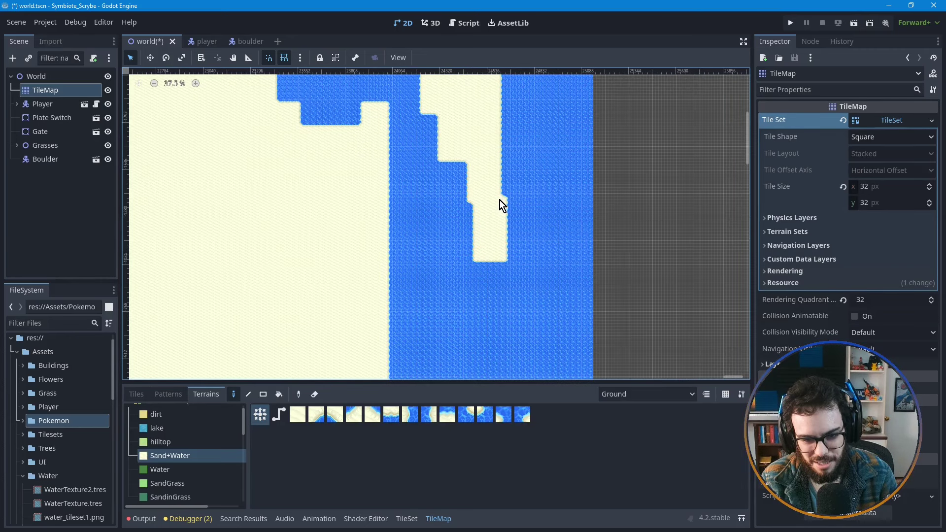
key("Delete")
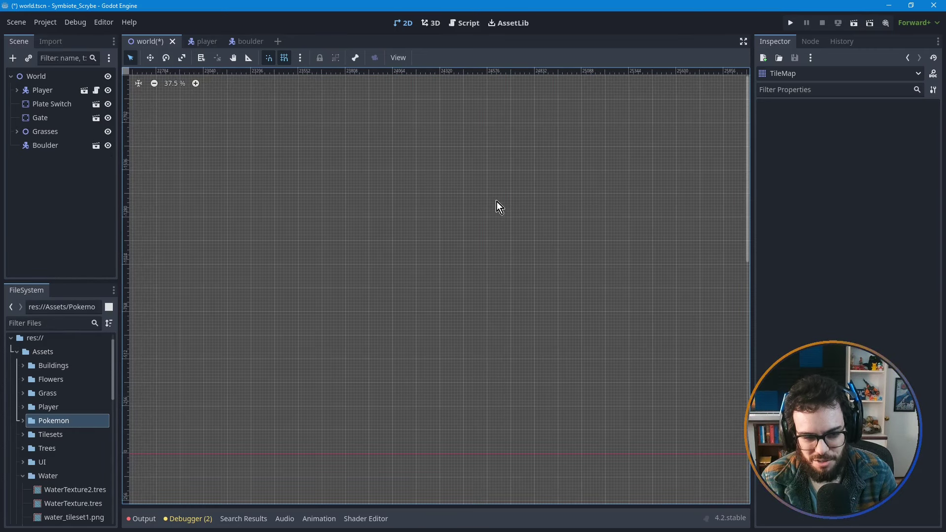
key("ctrl+z")
key("ctrl+z")
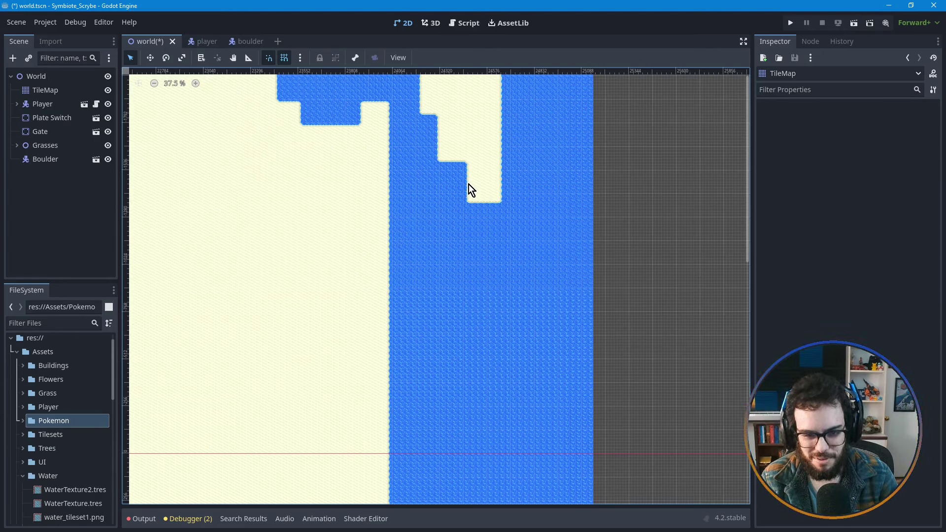
left_click_drag(468, 184, 509, 254)
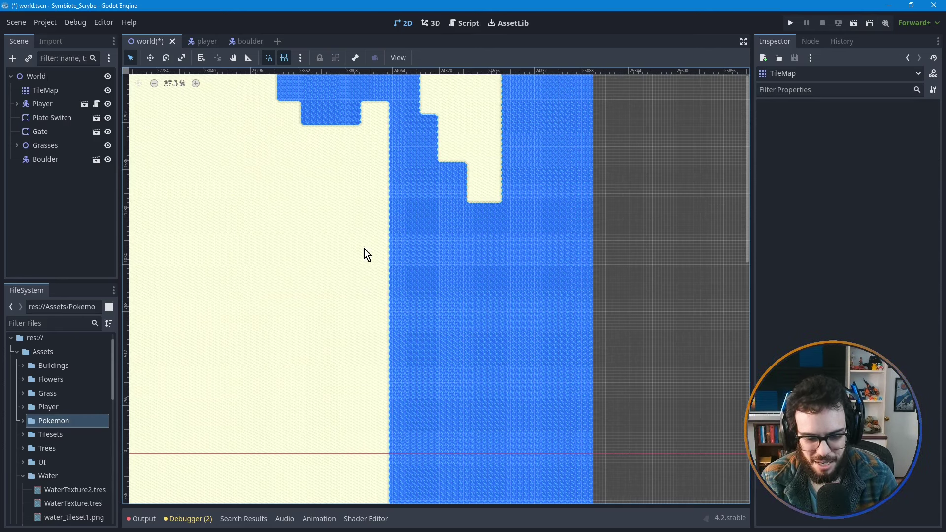
- Extend the barrier island's south tip in the TileMap with two progressively narrower Sand+Water blocks
left_click(51, 91)
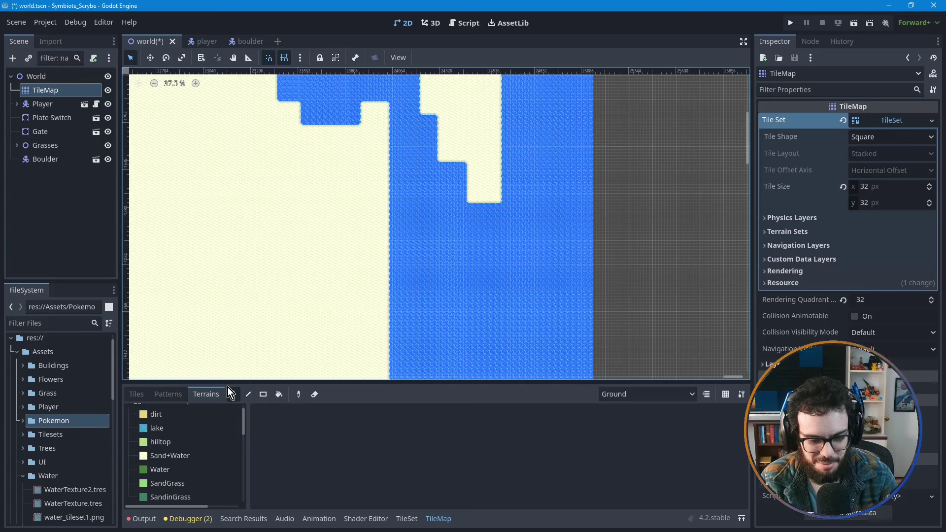
left_click(170, 456)
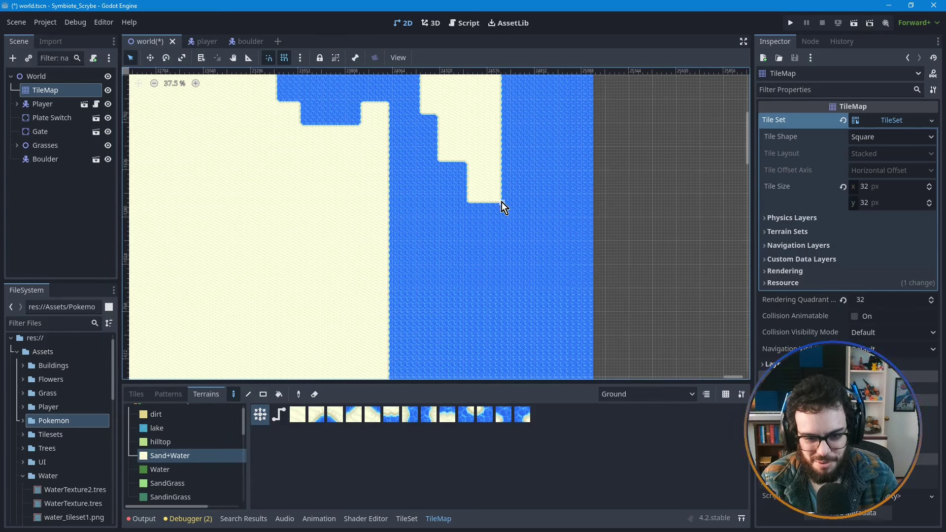
mouse_move(498, 202)
left_mouse_down()
mouse_move(468, 277)
mouse_move(471, 241)
left_mouse_up()
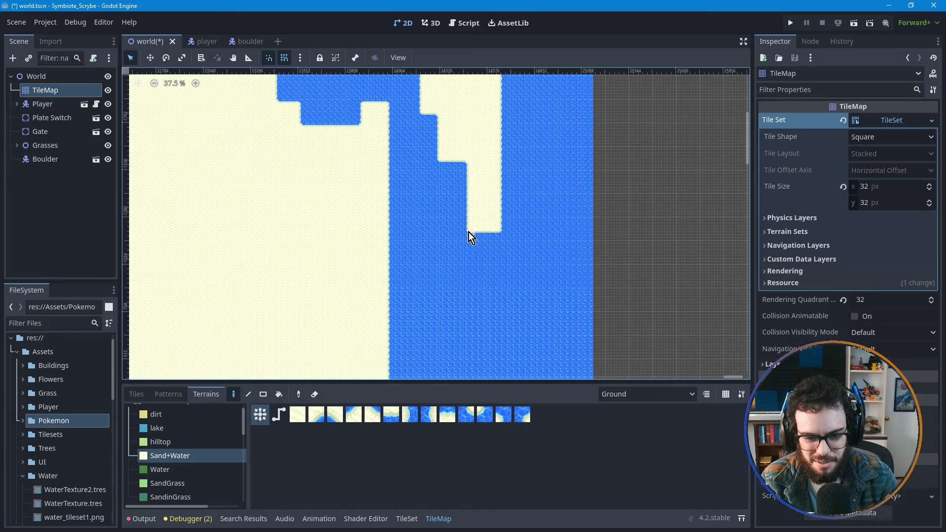
left_click_drag(472, 241, 489, 265)
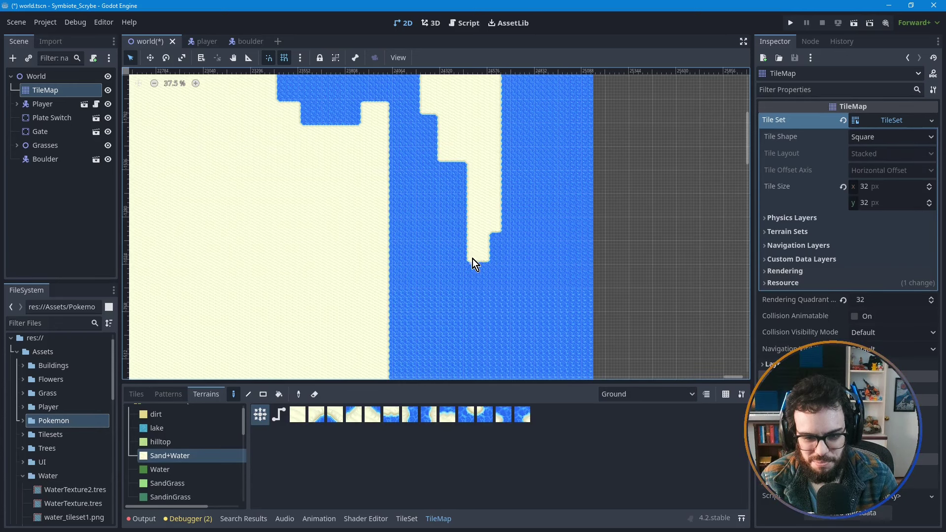
middle_click_drag(481, 205, 486, 286)
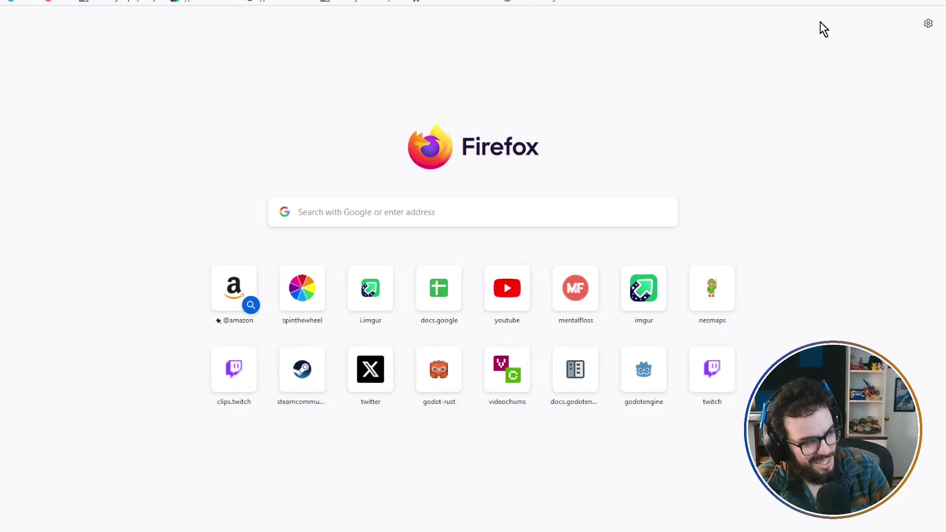
- Switch to Firefox and search Google for "sandbars", showing the image results
type("sandb")
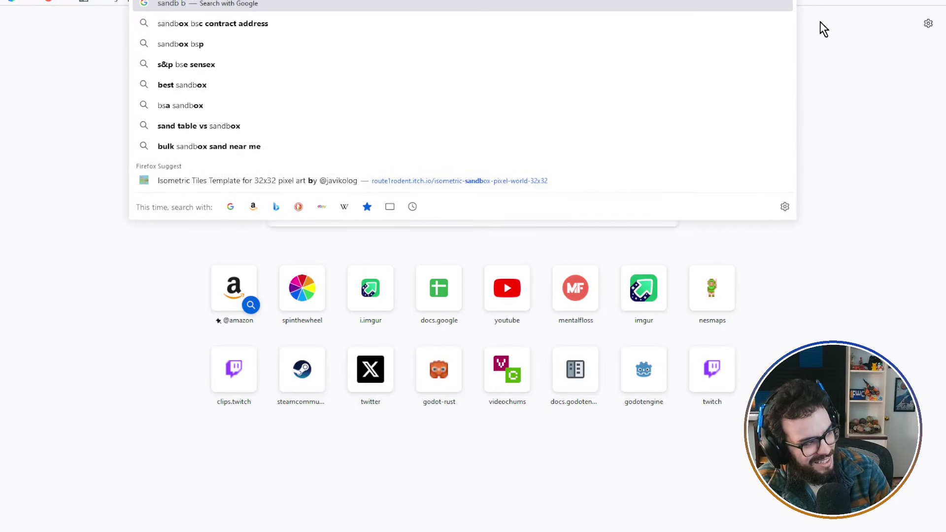
type("ars")
key("Return")
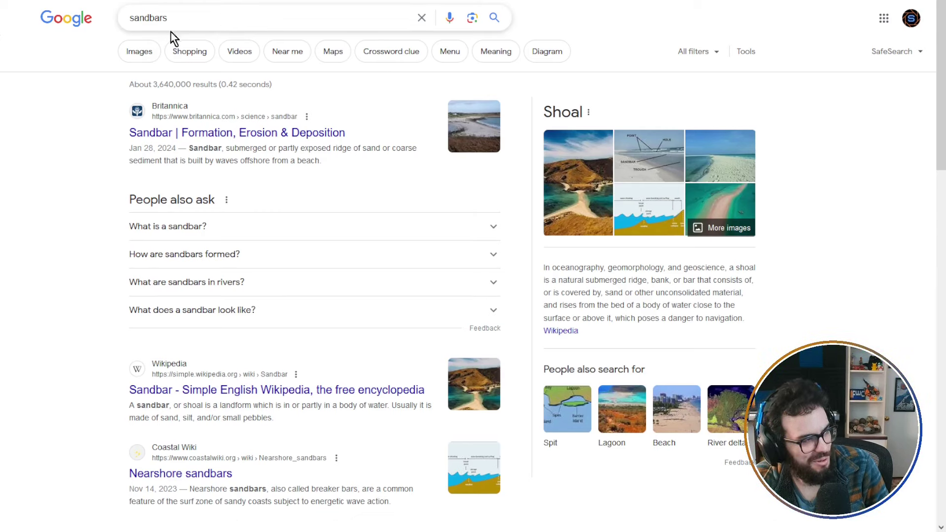
left_click(141, 51)
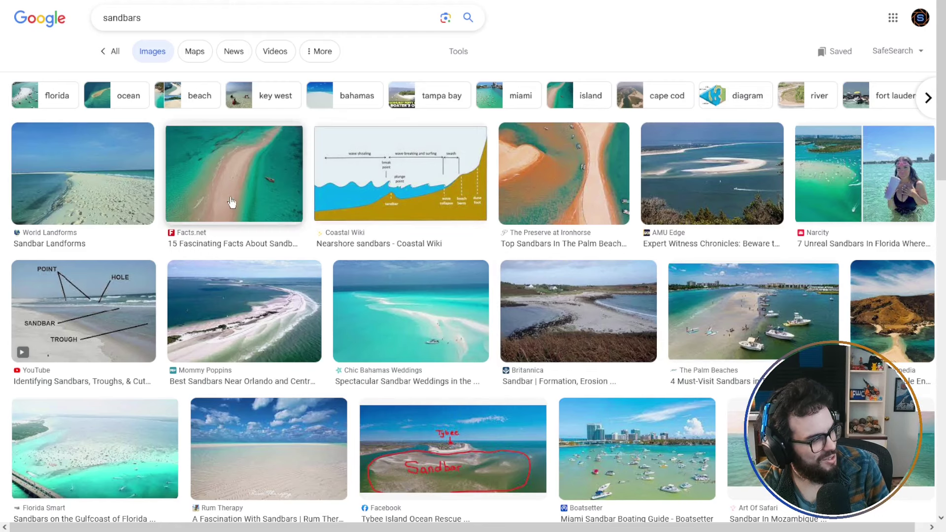
- Preview the Palm Beaches, Narcity and Mommy Poppins sandbar photos as references for the coastline's shape
left_click(800, 321)
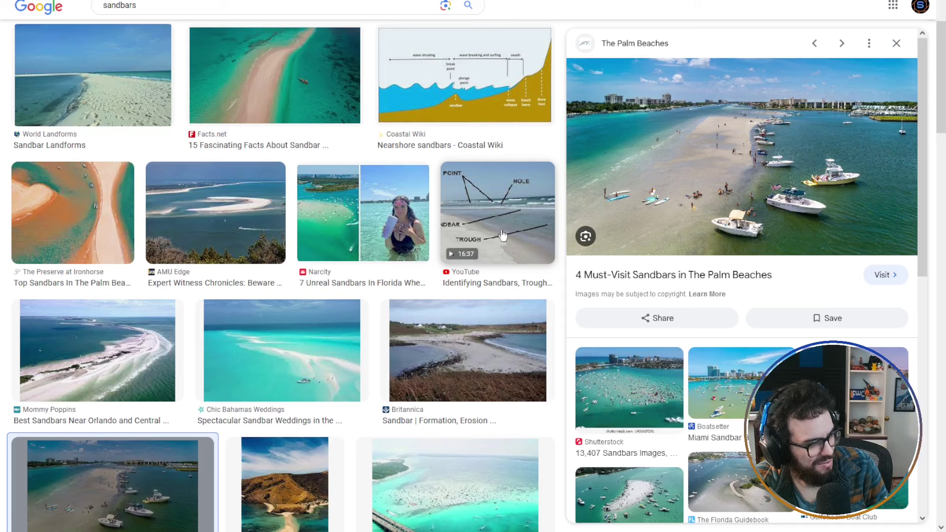
left_click(392, 193)
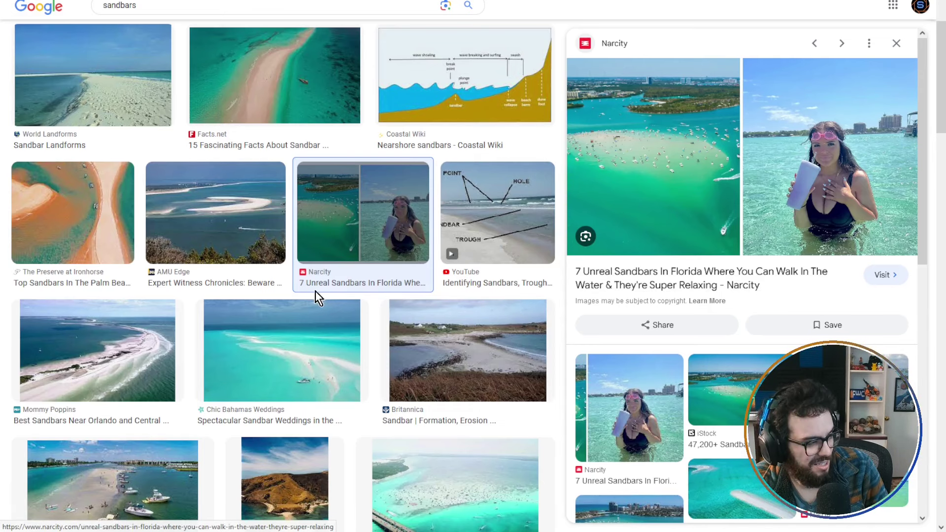
left_click(101, 371)
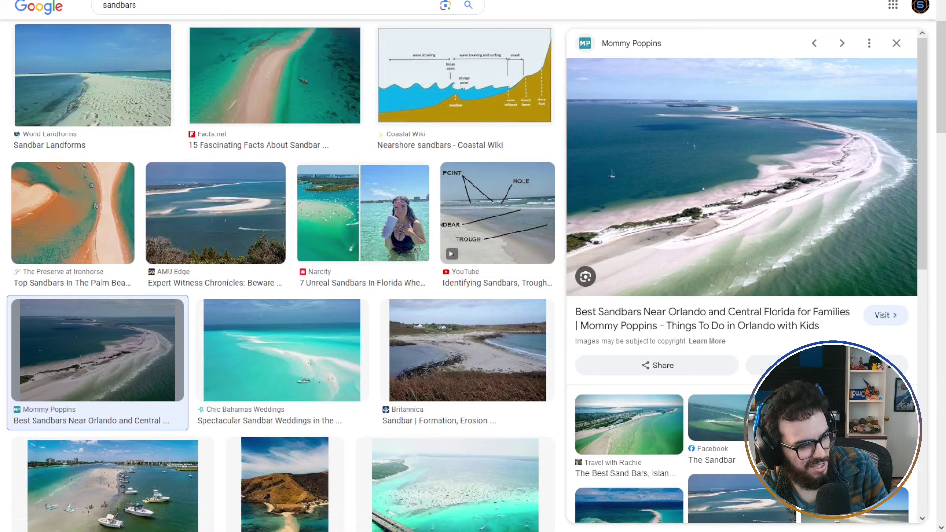
- Preview the Gulfstream Boat Club, Tybee Island, Boatsetter and Adobe Stock sandbar photos as references for the coastline's shape
left_click(112, 479)
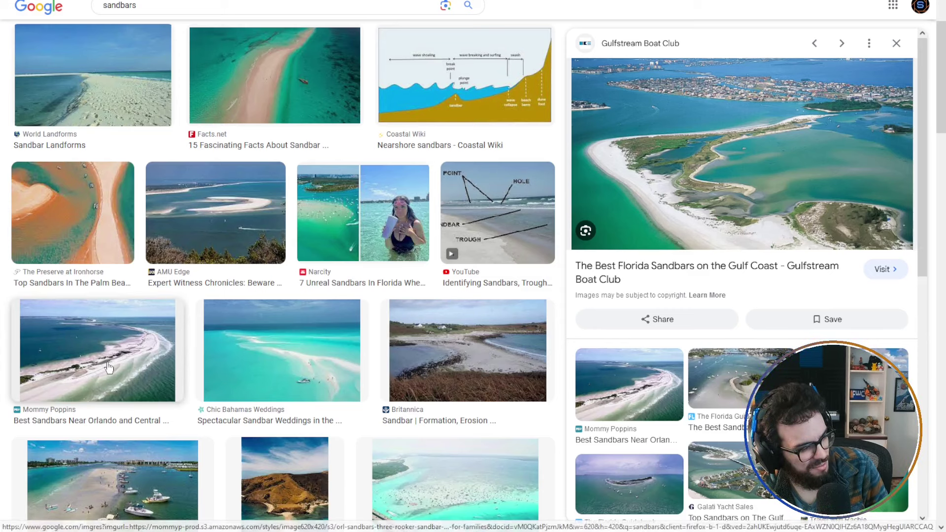
scroll(109, 368, "down", 5)
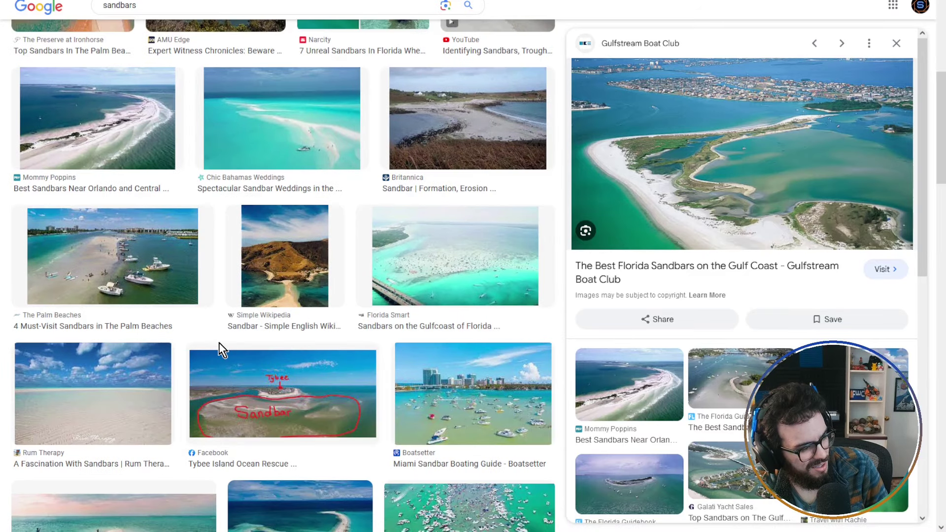
left_click(275, 402)
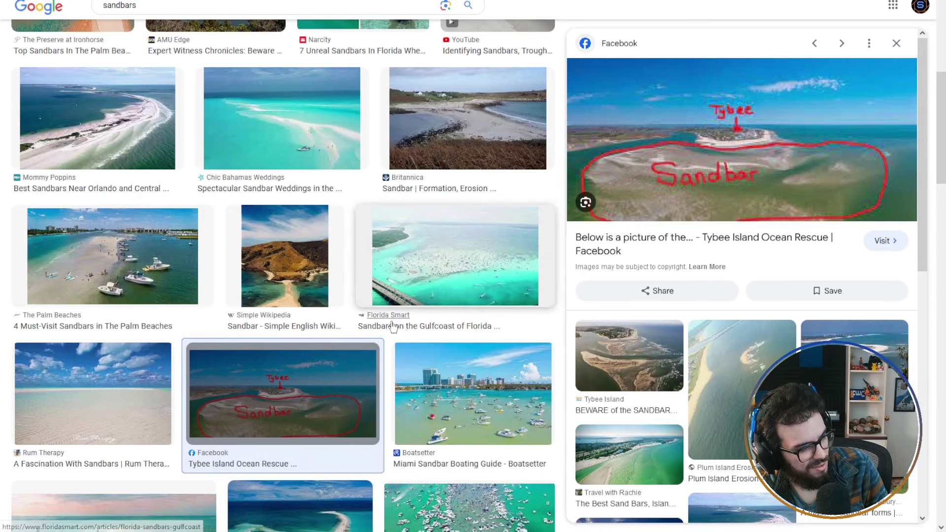
scroll(394, 323, "down", 2)
left_click(485, 289)
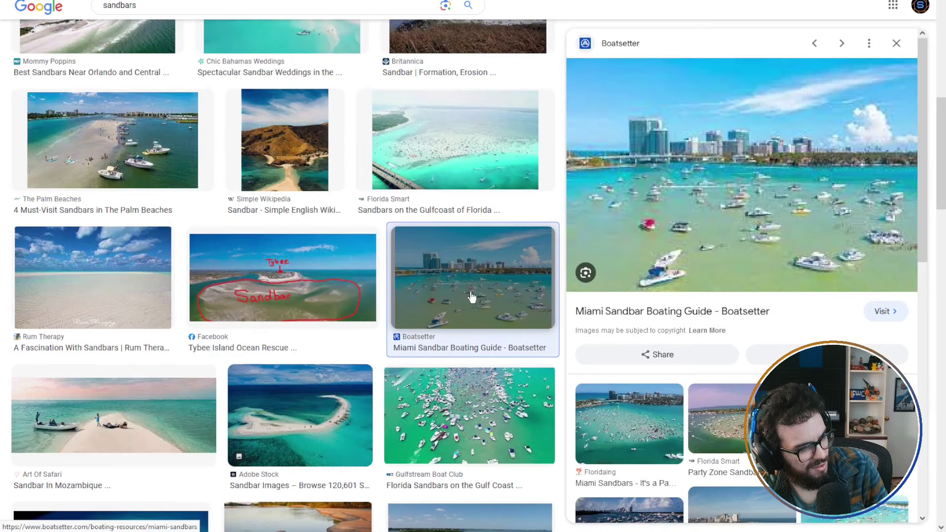
scroll(448, 359, "down", 2)
left_click(340, 325)
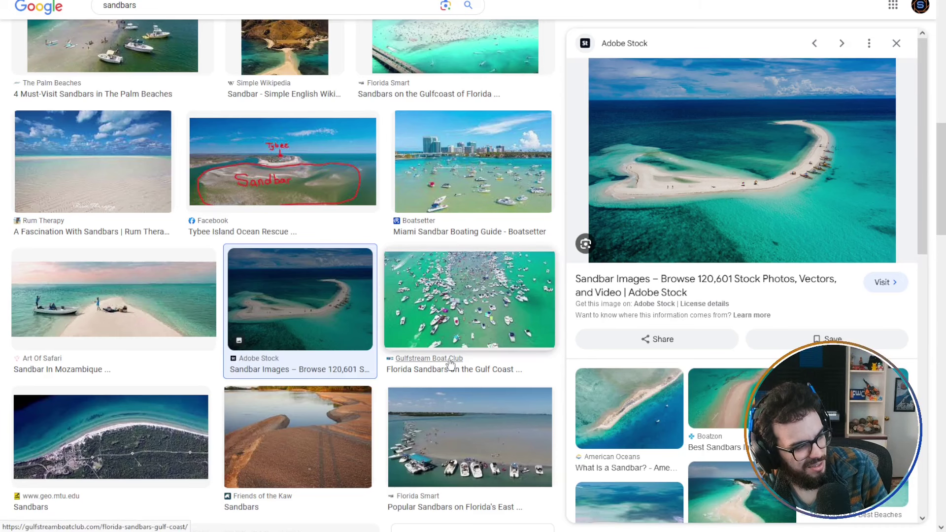
- Preview the ResearchGate diagram comparing compound, U-shaped, linear and sidebar sandbars
scroll(411, 345, "down", 3)
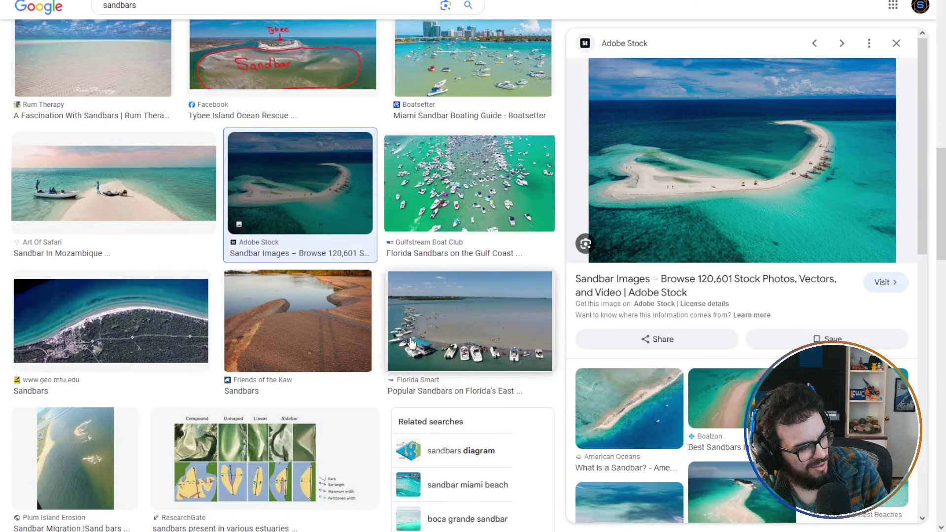
scroll(411, 343, "down", 6)
left_click(369, 271)
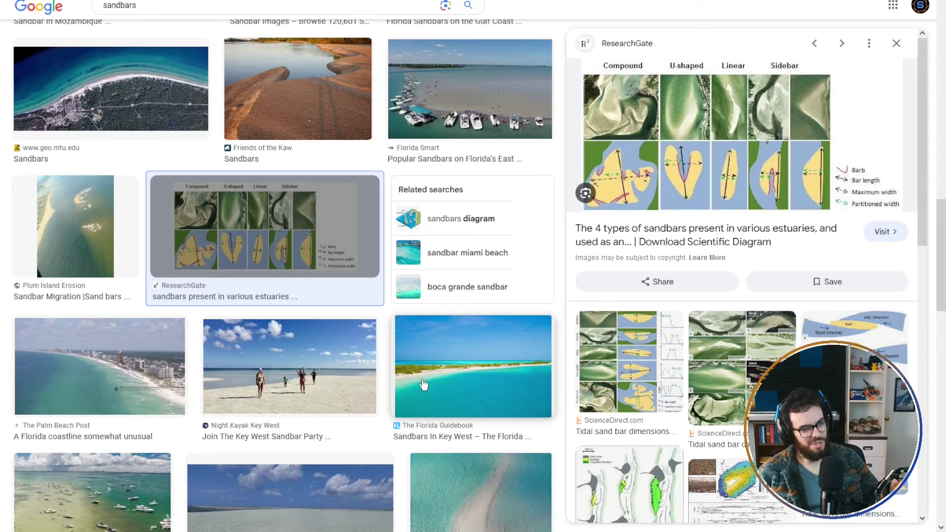
left_click(728, 155)
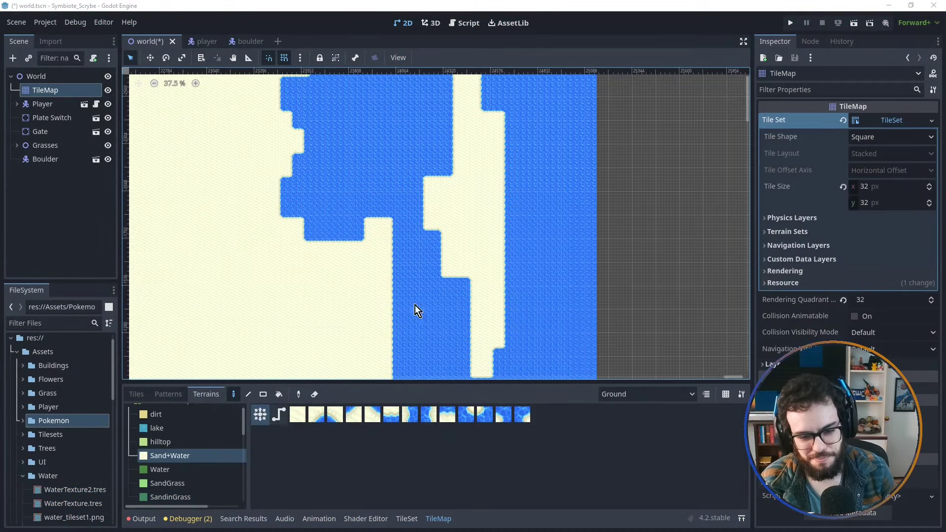
- Switch to Godot and partly fill the notch in the barrier island's upper east shore with a thin Sand+Water strip
left_click(567, 2)
scroll(456, 203, "down", 1)
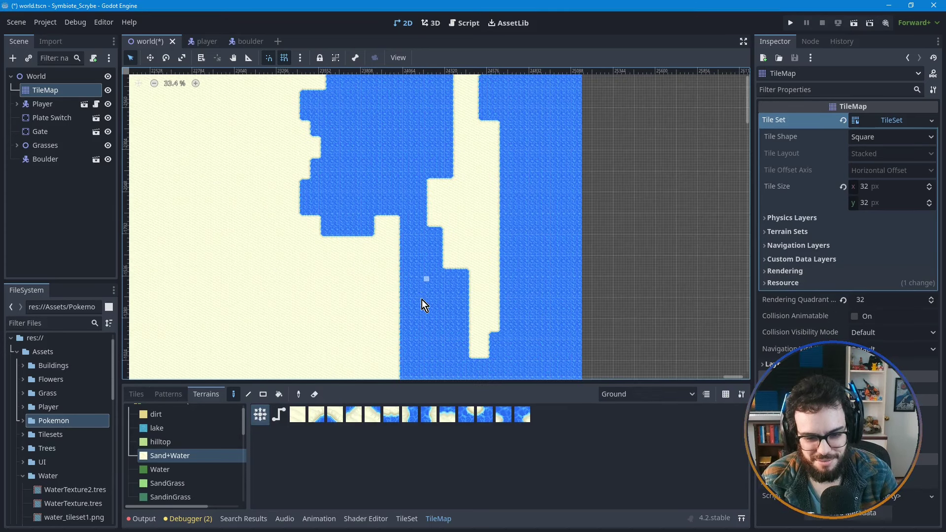
middle_click_drag(422, 300, 416, 250)
middle_click_drag(412, 175, 437, 219)
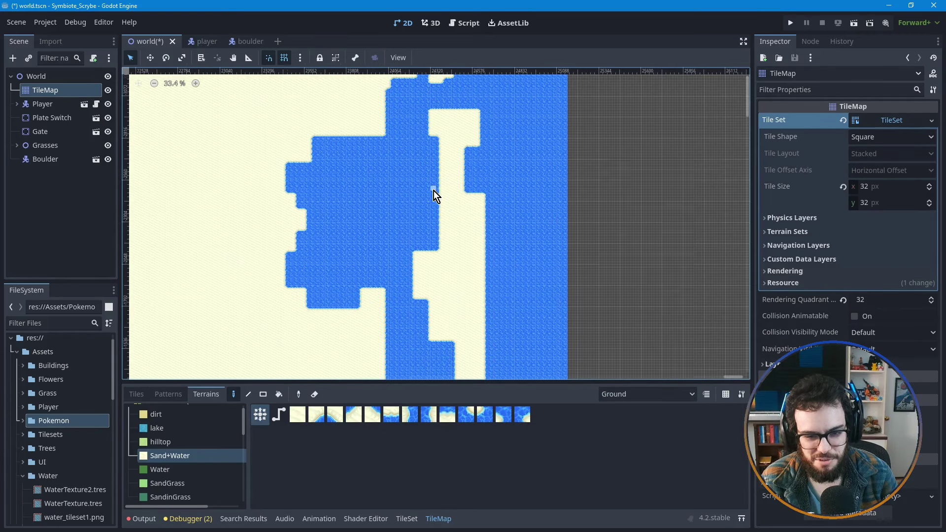
left_click_drag(463, 142, 474, 193)
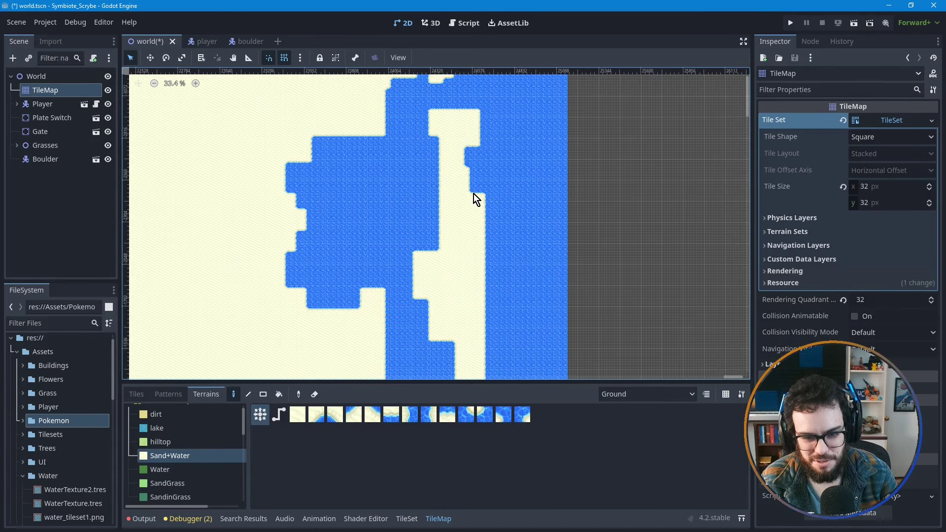
- Try to widen the barrier island's east shore by covering its notch and adding stepped Sand+Water blocks along the side
left_click_drag(467, 143, 490, 212)
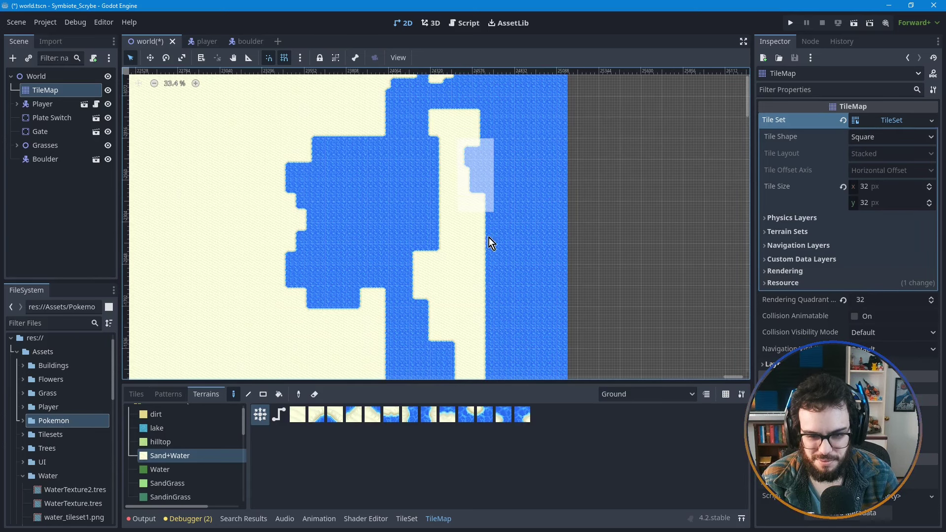
middle_click_drag(471, 252, 484, 198)
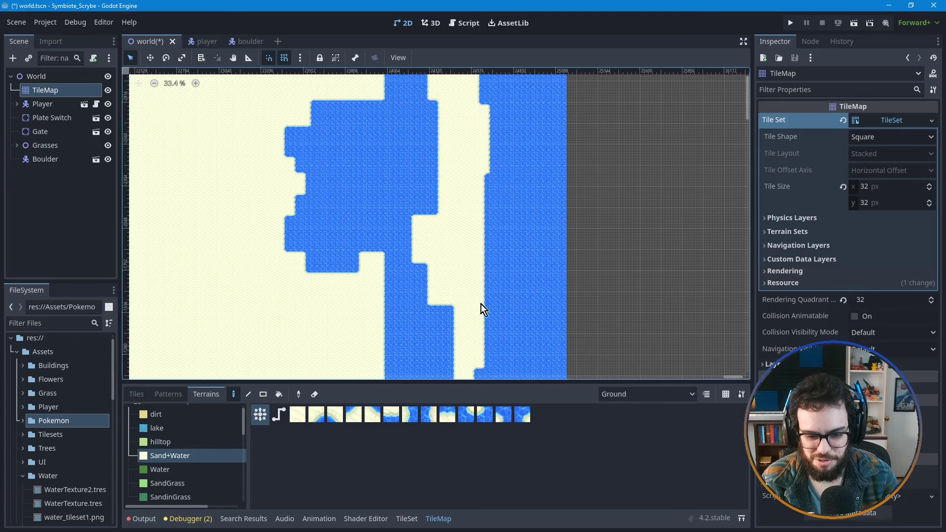
left_click_drag(478, 242, 499, 342)
key("ctrl+z")
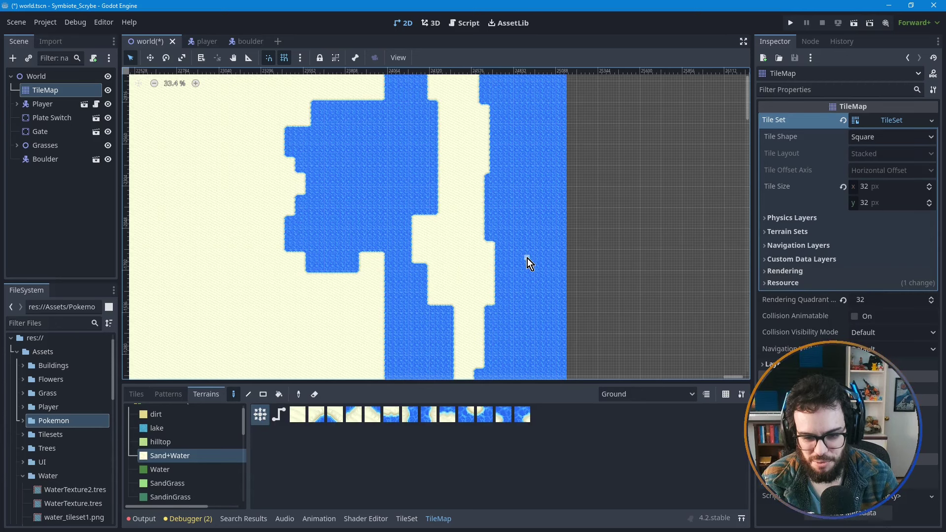
middle_click_drag(469, 323, 478, 253)
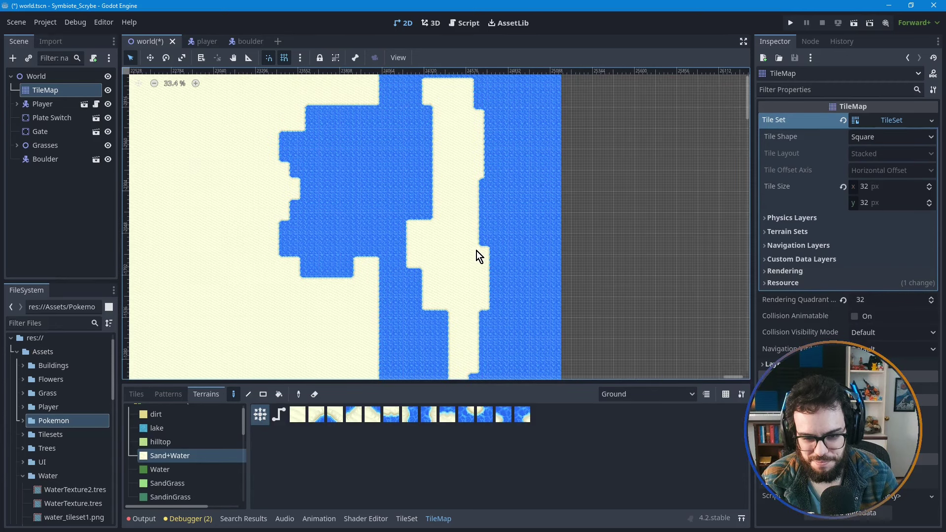
left_click_drag(472, 250, 501, 176)
middle_click_drag(481, 179, 477, 222)
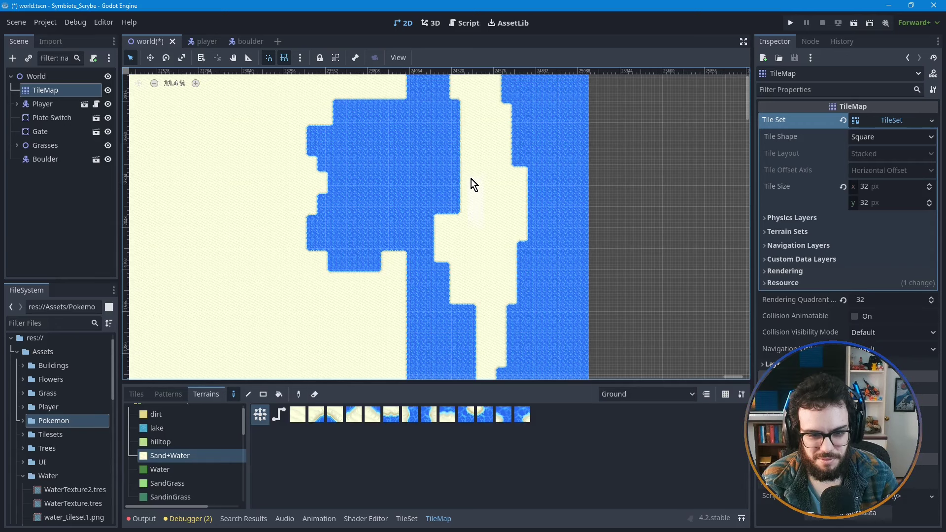
middle_click_drag(485, 232, 478, 212)
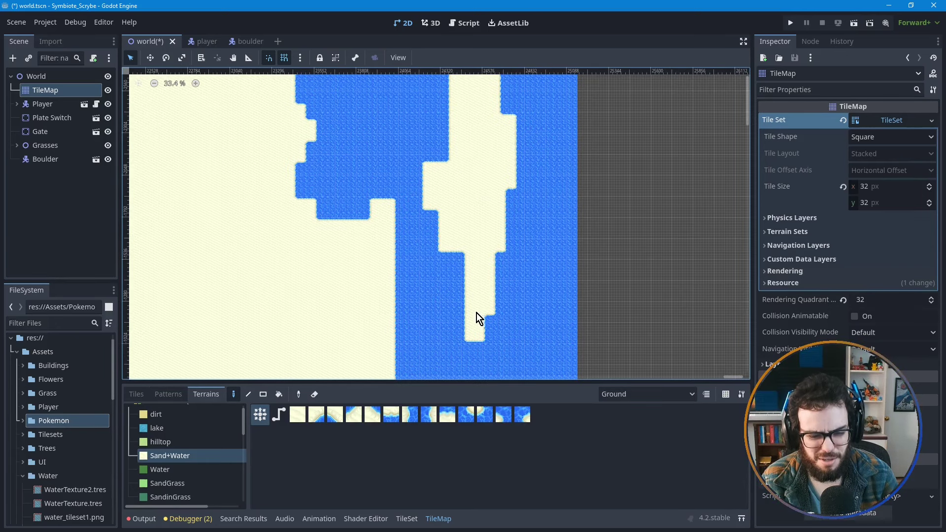
- Undo the last three Sand+Water blocks on the barrier island's east shore
middle_click_drag(480, 317, 475, 233)
middle_click_drag(454, 120, 470, 256)
key("ctrl+z")
key("ctrl+z")
key("ctrl+z")
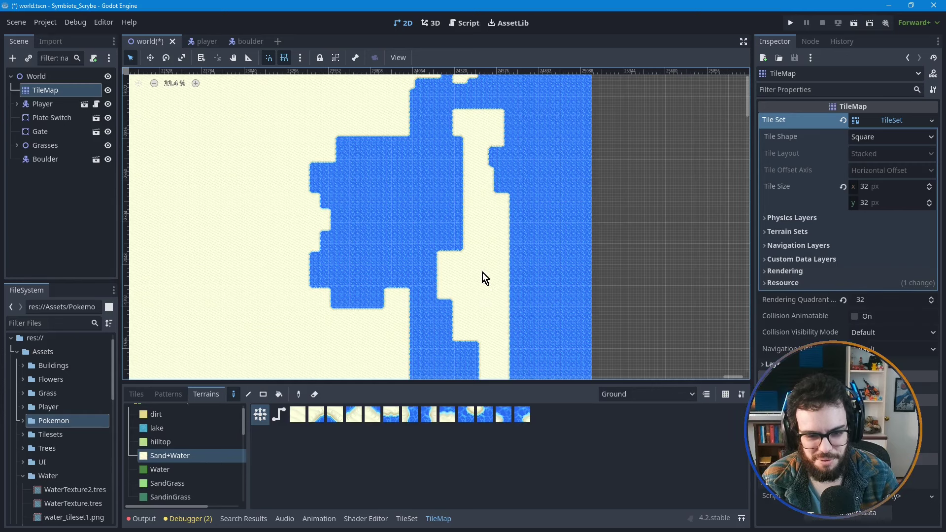
- Examine the barrier island, the channel beside it and the straight mainland coast to the south
middle_click_drag(484, 273, 479, 211)
scroll(476, 226, "down", 5)
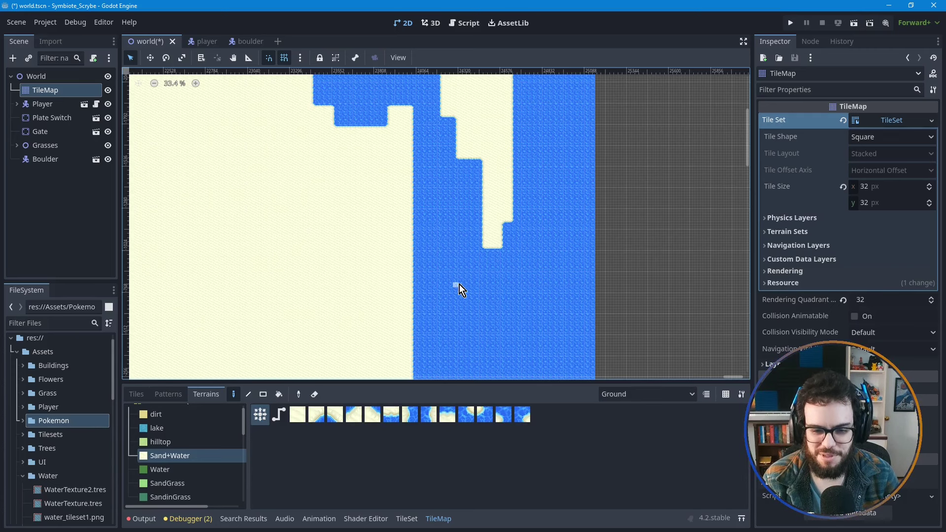
middle_click_drag(438, 196, 440, 312)
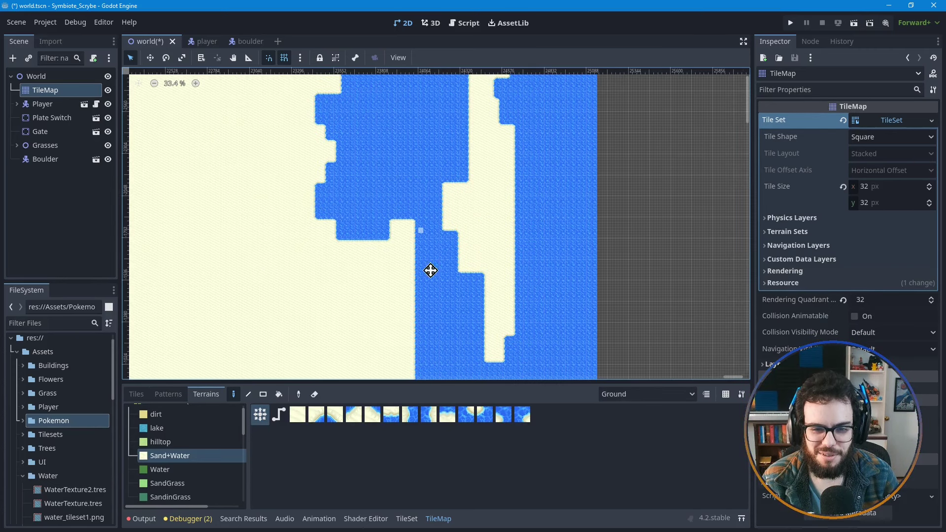
middle_click_drag(431, 270, 419, 205)
scroll(437, 317, "down", 1)
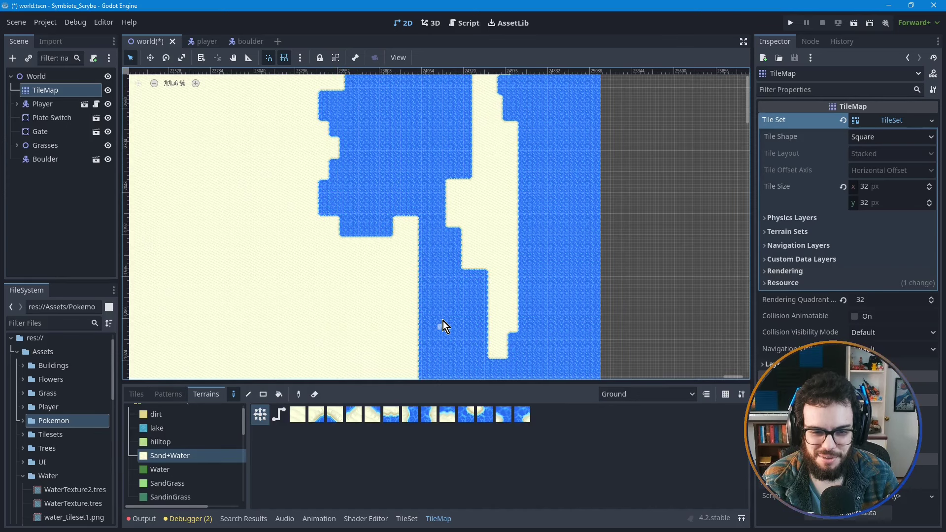
scroll(442, 313, "down", 6)
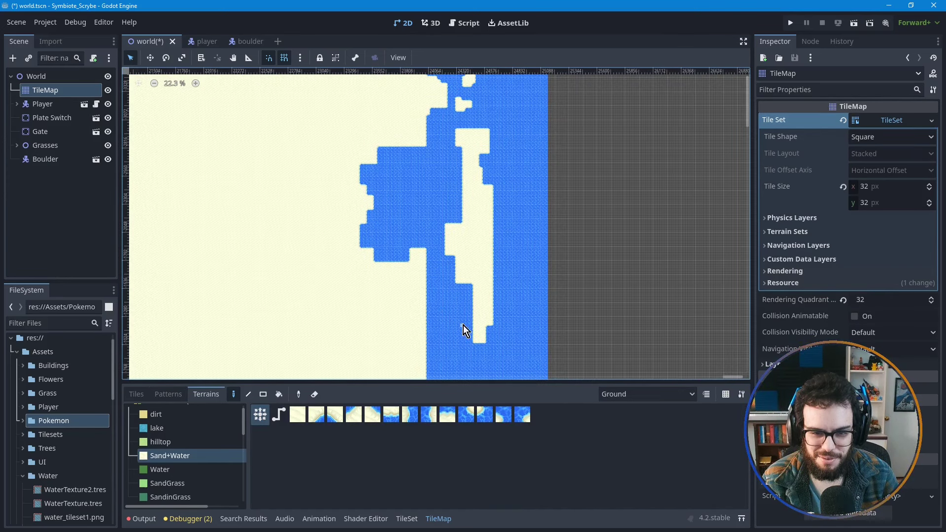
middle_click_drag(496, 167, 482, 194)
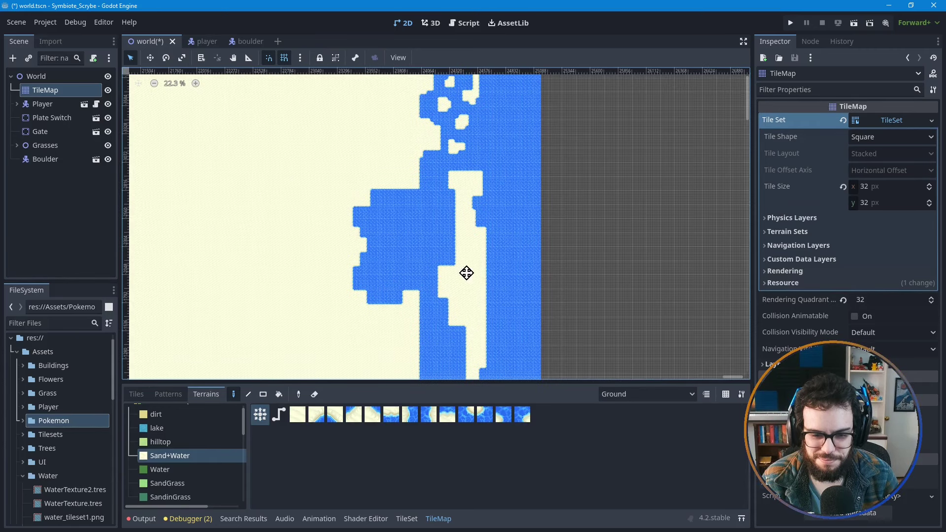
middle_click_drag(463, 274, 365, 216)
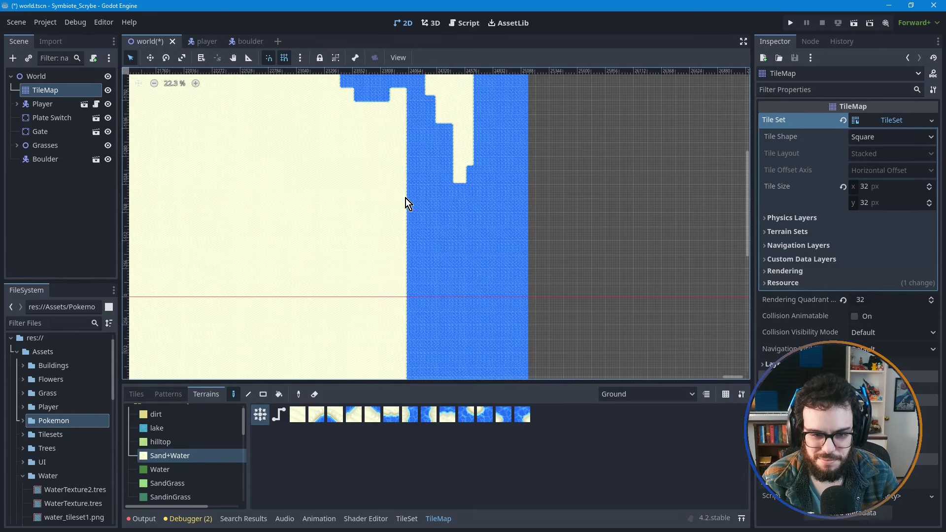
- Break up the straight mainland coast near and below the island's south tip with stepped Sand+Water blocks reaching into the water
scroll(406, 198, "up", 1)
middle_click_drag(412, 130, 422, 176)
scroll(411, 148, "up", 1)
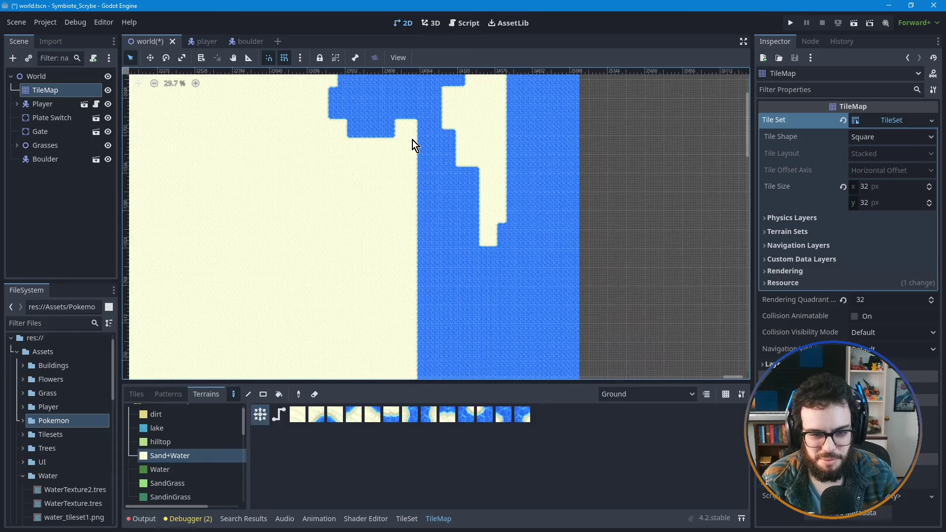
left_click_drag(415, 173, 430, 231)
middle_click_drag(439, 243, 422, 182)
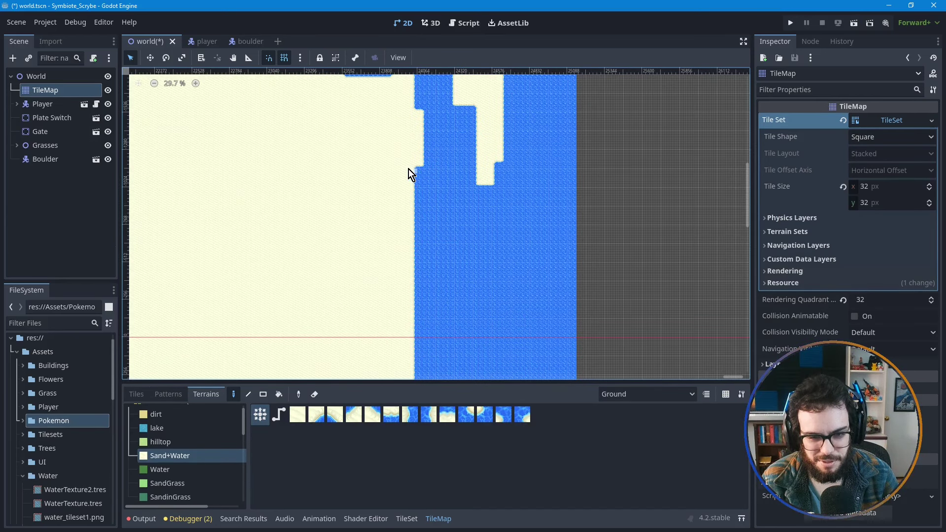
mouse_move(416, 191)
left_mouse_down()
mouse_move(447, 258)
mouse_move(401, 295)
mouse_move(447, 311)
left_mouse_up()
- Add a narrow Sand+Water strip to the mainland coast along the horizontal axis line, undoing a wider first attempt
scroll(469, 238, "down", 3)
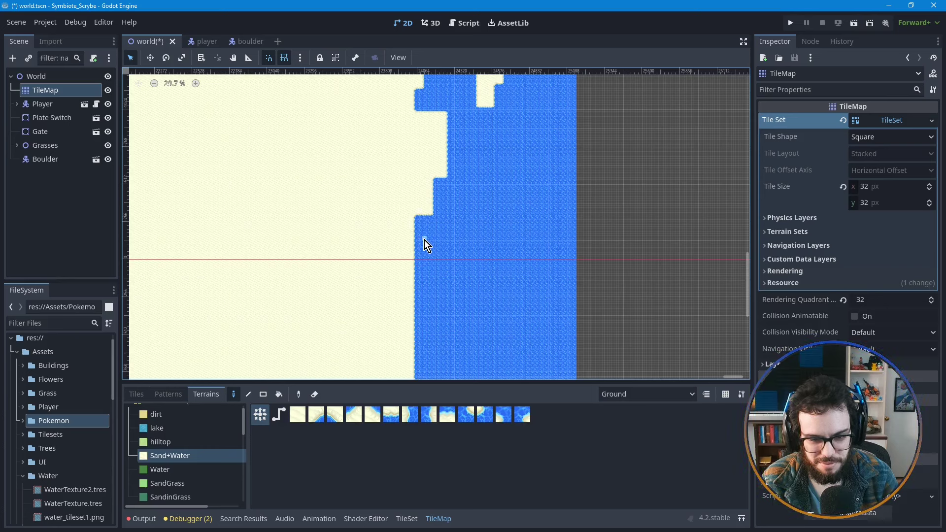
mouse_move(409, 267)
left_mouse_down()
mouse_move(386, 297)
mouse_move(386, 328)
left_mouse_up()
scroll(419, 218, "down", 2)
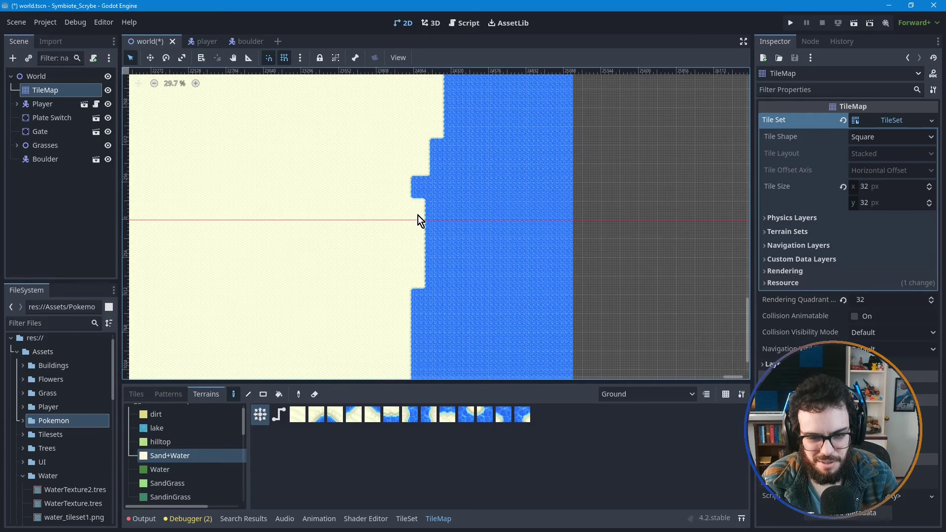
key("ctrl+z")
left_click_drag(416, 219, 392, 304)
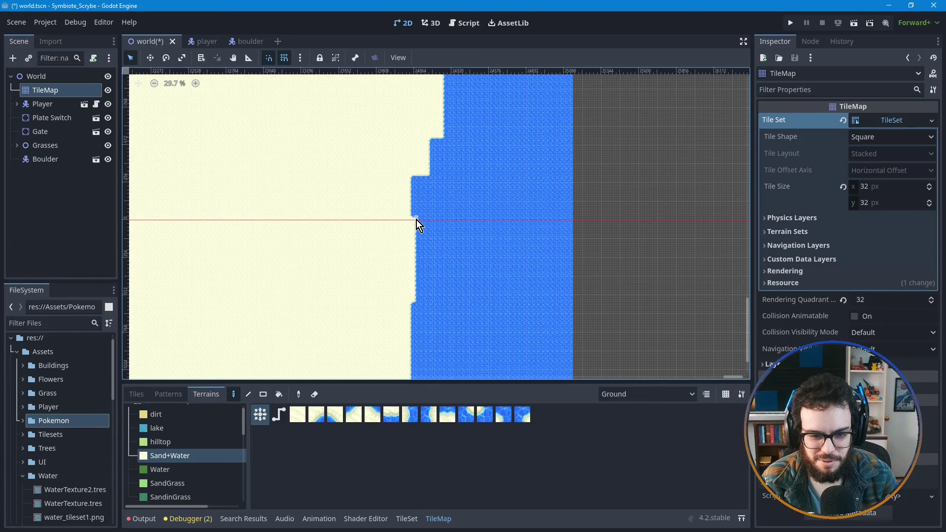
scroll(416, 220, "up", 1)
scroll(416, 220, "up", 3)
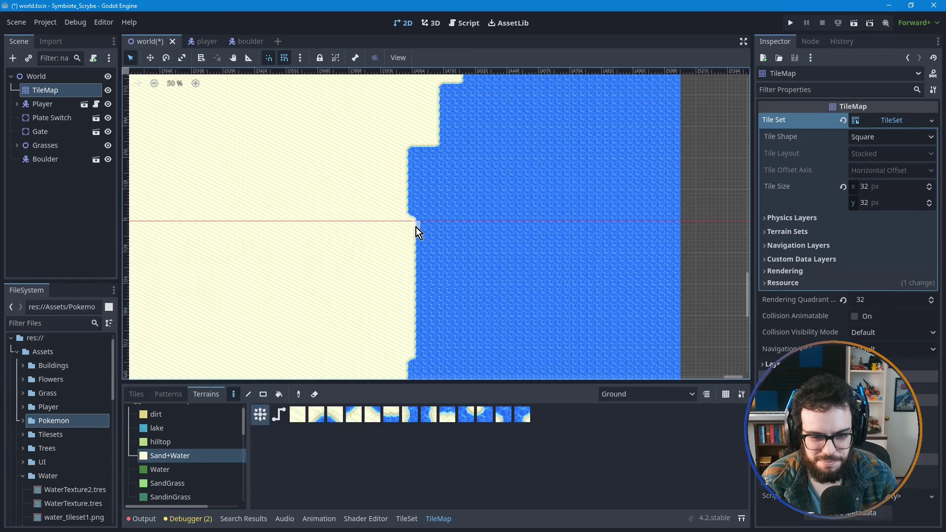
scroll(436, 257, "down", 3)
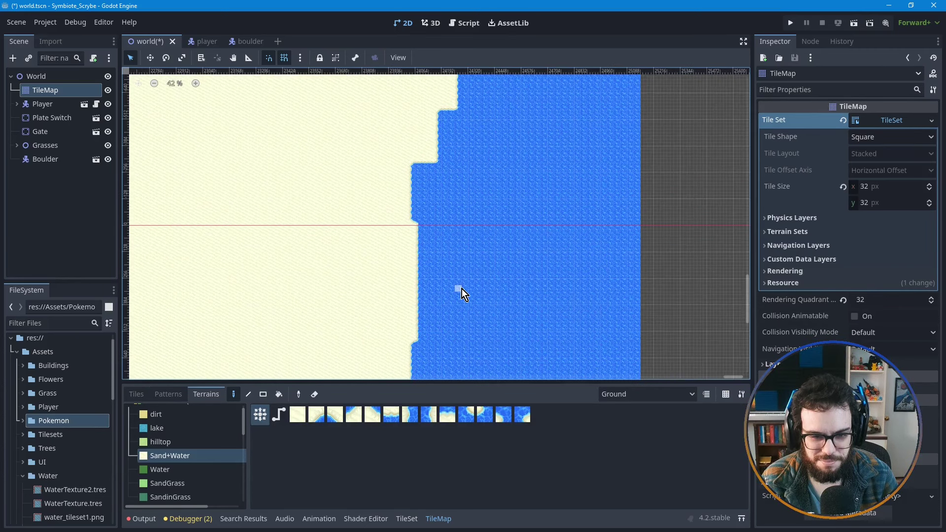
- Paint a small irregular Sand+Water islet in open water on the horizontal axis line, east of the mainland coast
scroll(466, 283, "down", 1)
middle_click_drag(482, 203, 460, 284)
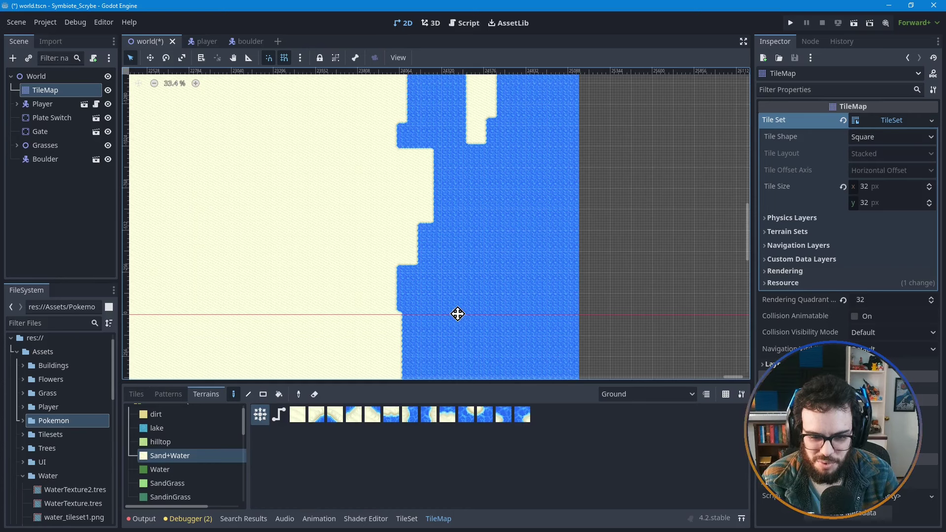
middle_click_drag(456, 312, 462, 214)
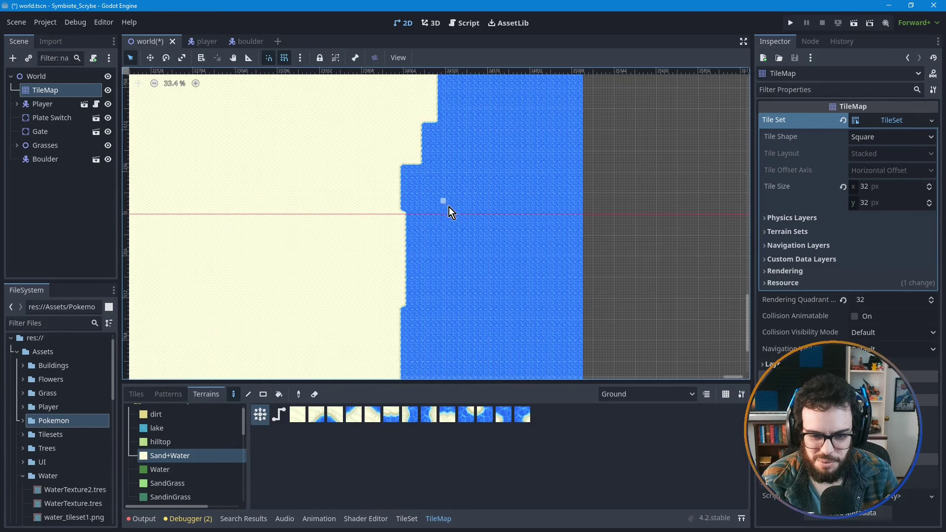
mouse_move(476, 186)
left_mouse_down()
mouse_move(491, 210)
mouse_move(468, 211)
left_mouse_up()
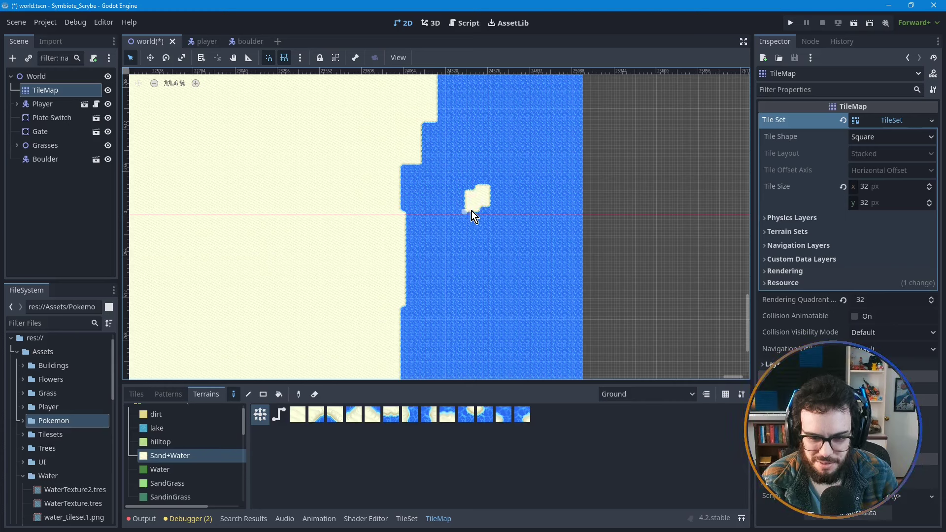
left_click(496, 229)
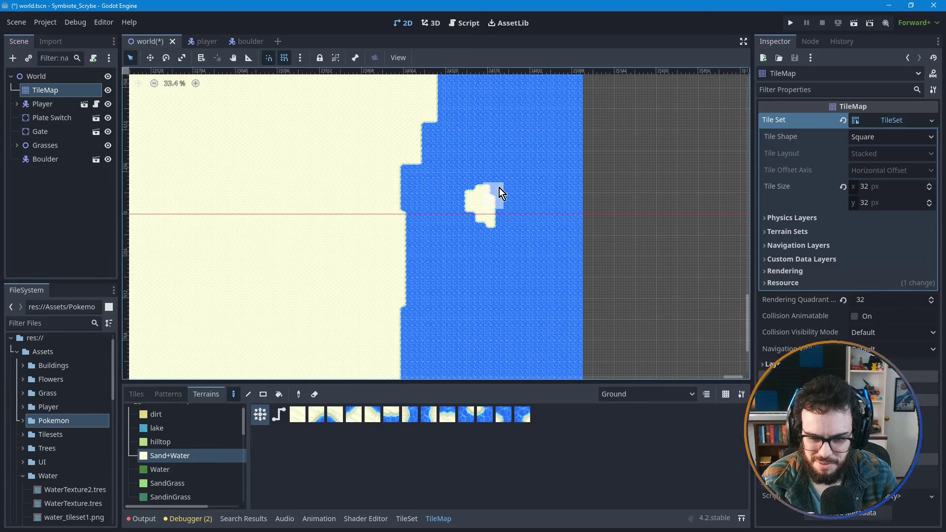
left_click_drag(499, 187, 497, 210)
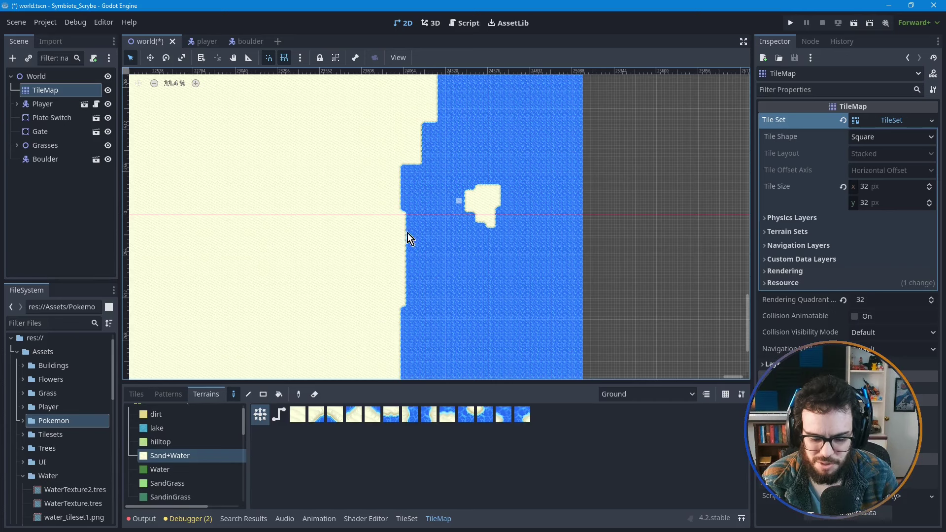
- Roughen the mainland coast at and just below the horizontal axis line with stepped Sand+Water blocks, widening the most protruding block seaward
scroll(441, 306, "down", 5)
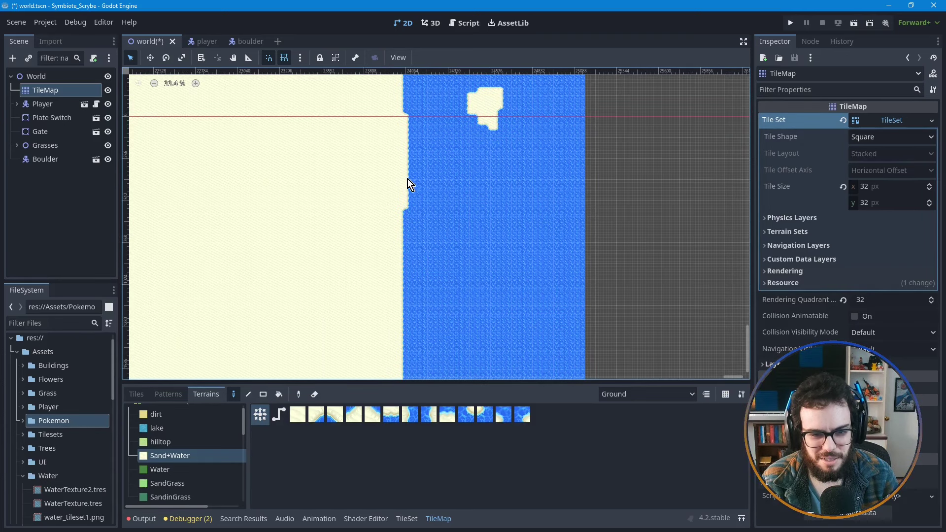
scroll(400, 197, "up", 2)
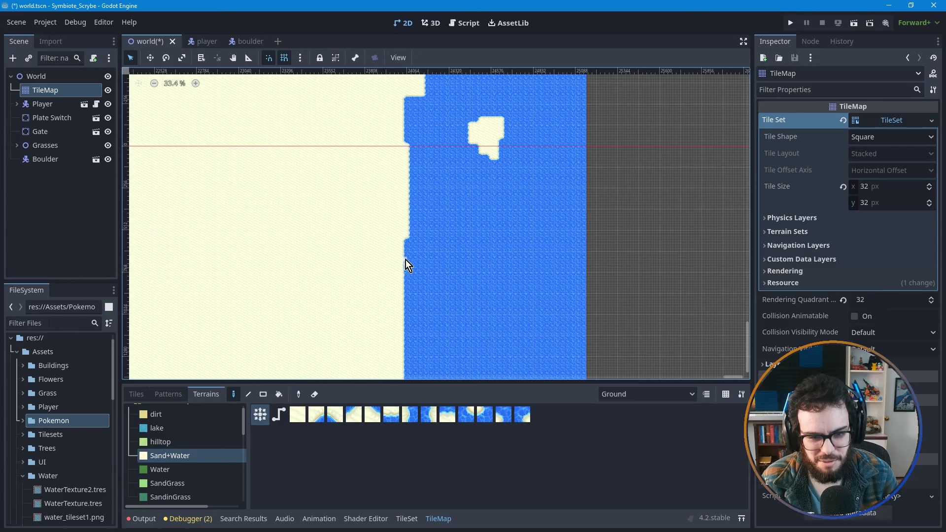
left_click(425, 212)
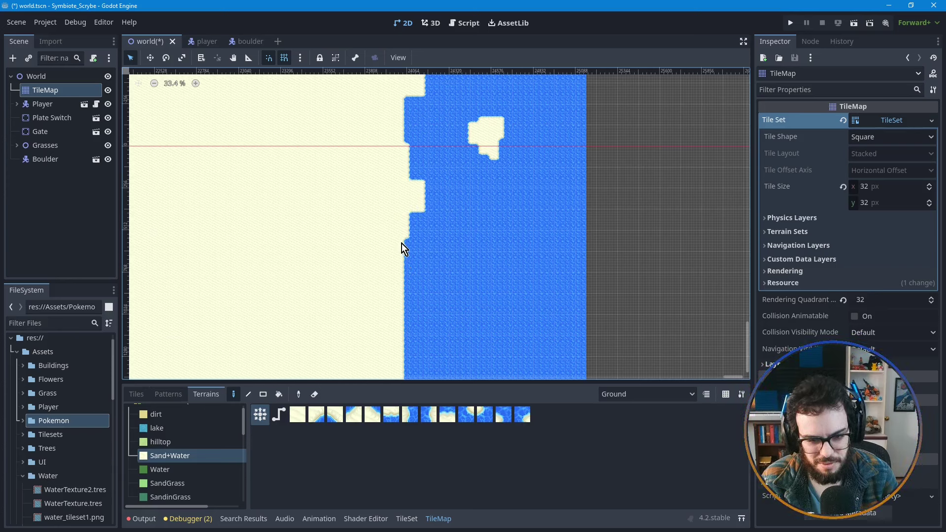
left_click(416, 249)
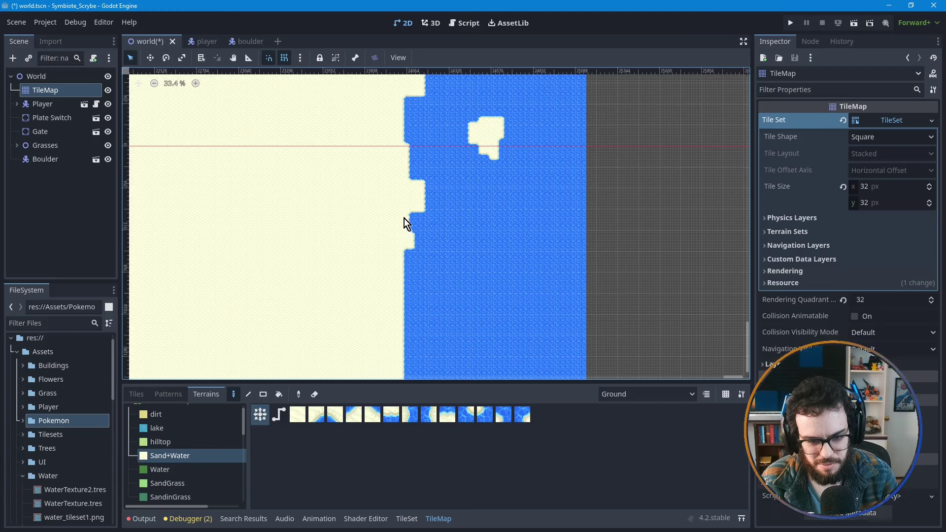
left_click(416, 236)
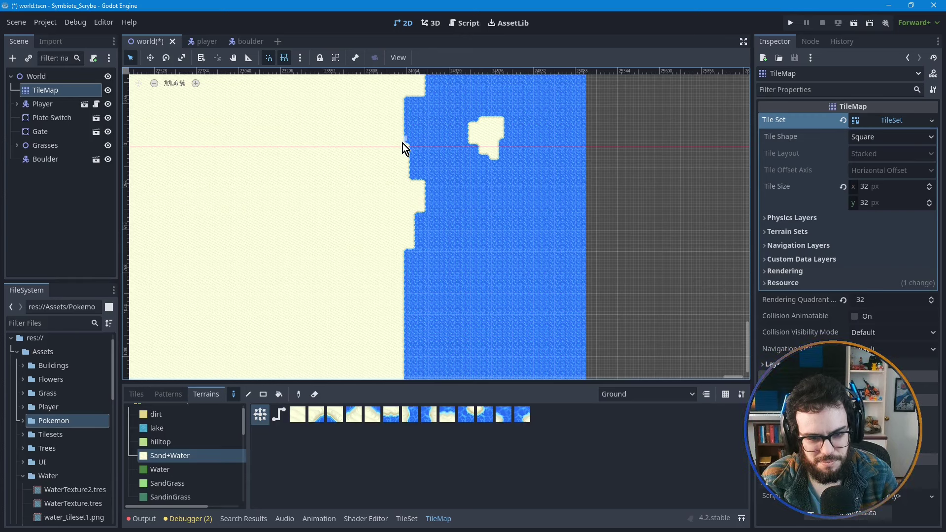
left_click_drag(399, 144, 414, 184)
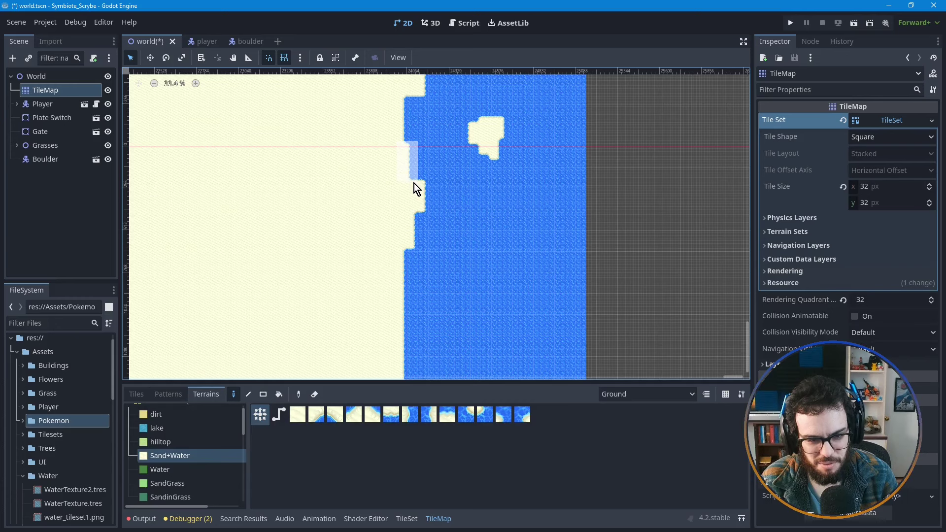
middle_click_drag(397, 158, 398, 216)
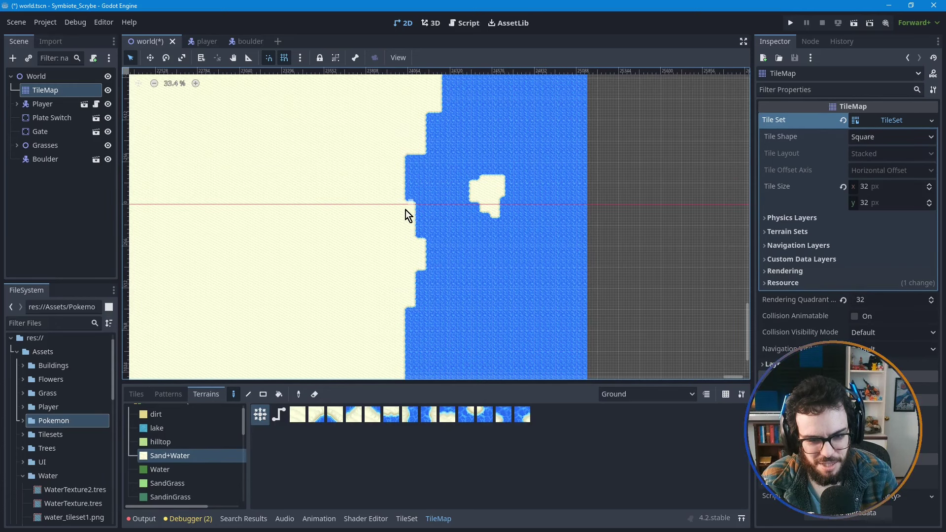
middle_click_drag(385, 233, 383, 204)
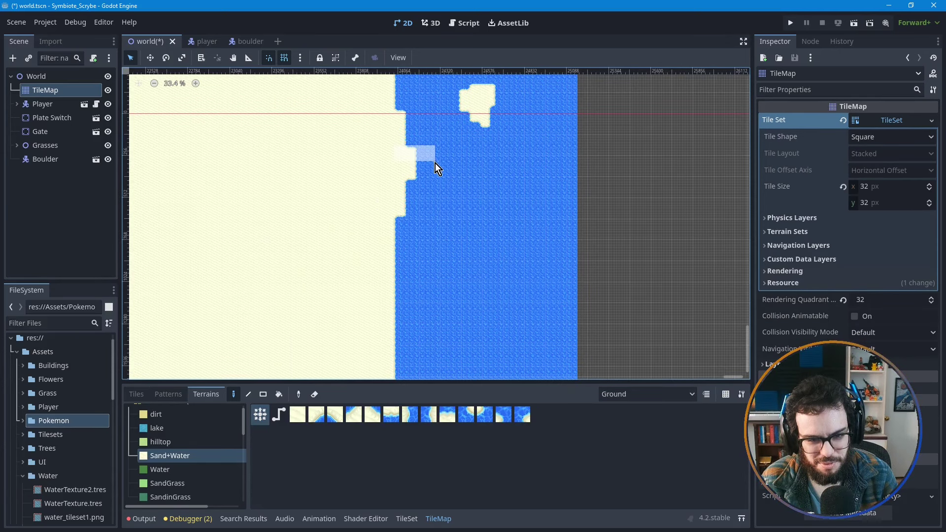
left_click(427, 179)
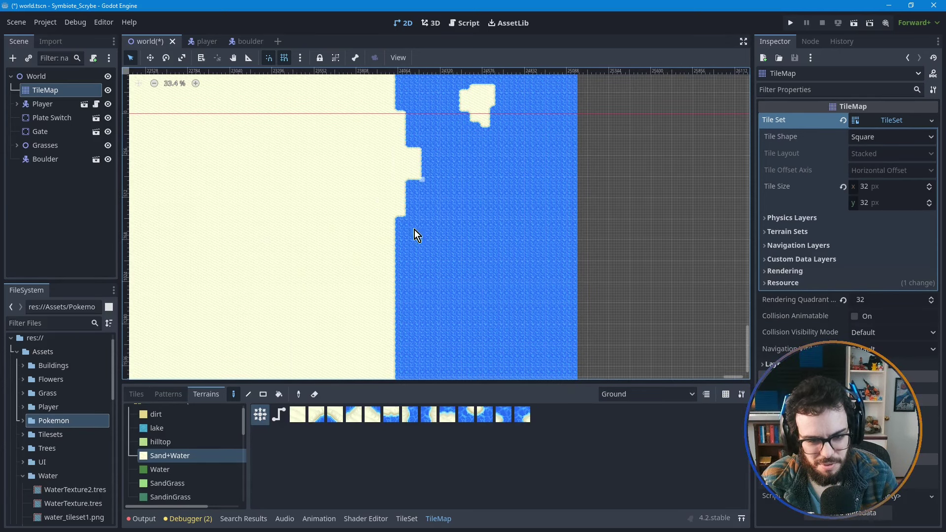
- Start a sand spit on the straight coast farther south with Sand+Water blocks stepping diagonally southeast into the water
middle_click_drag(369, 243, 380, 199)
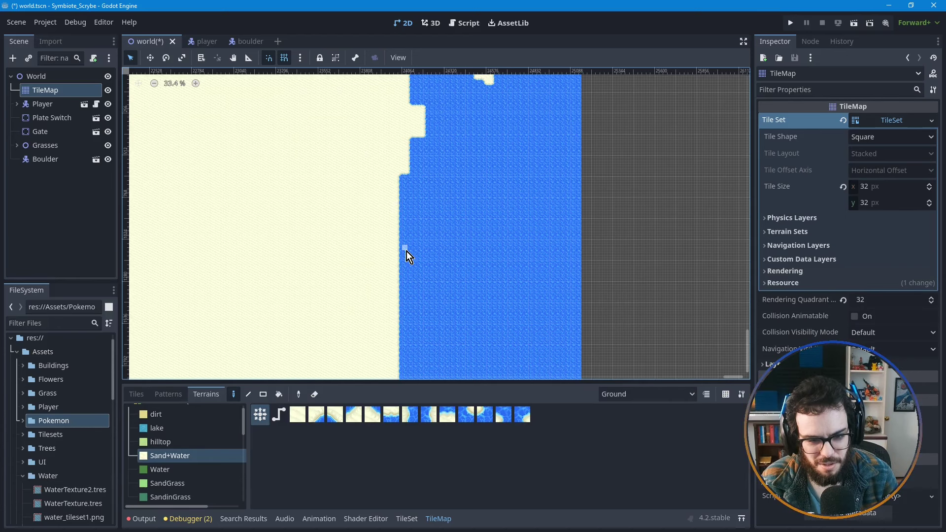
scroll(402, 212, "down", 2)
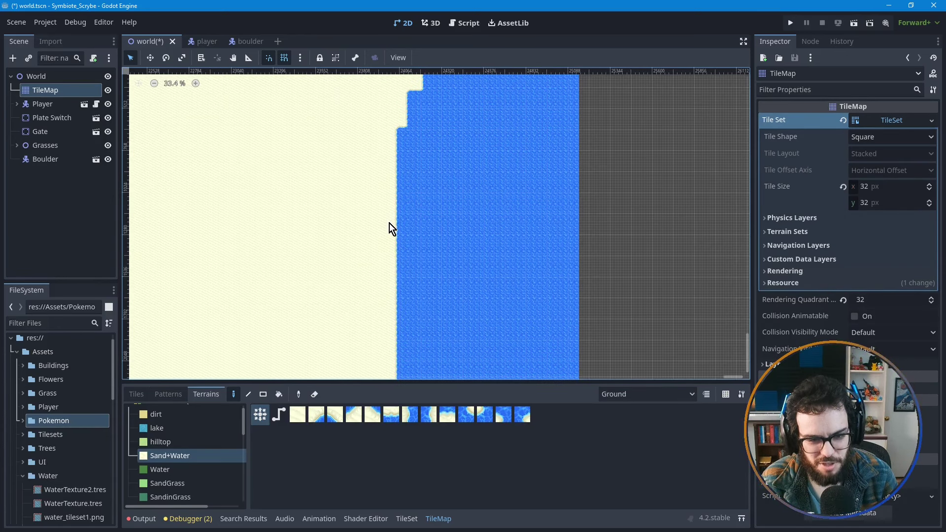
left_click(402, 247)
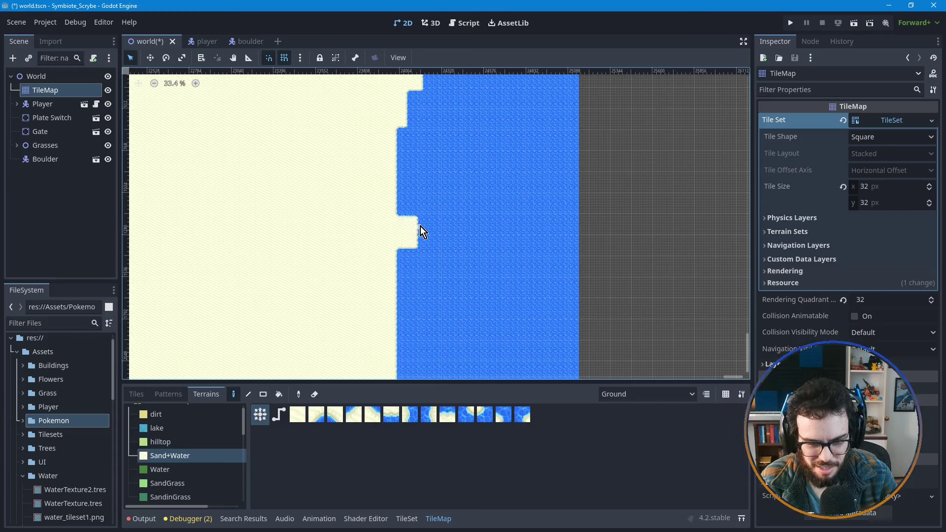
left_click(433, 264)
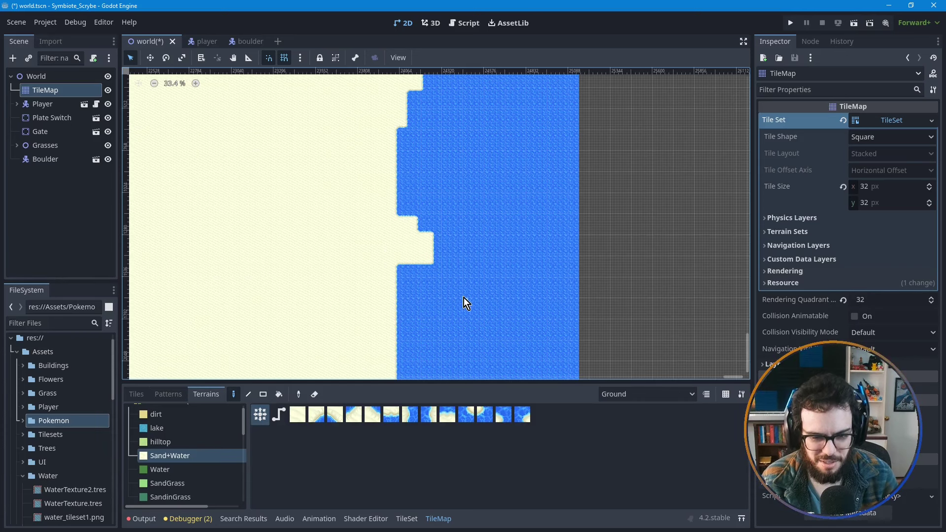
middle_click_drag(465, 299, 456, 235)
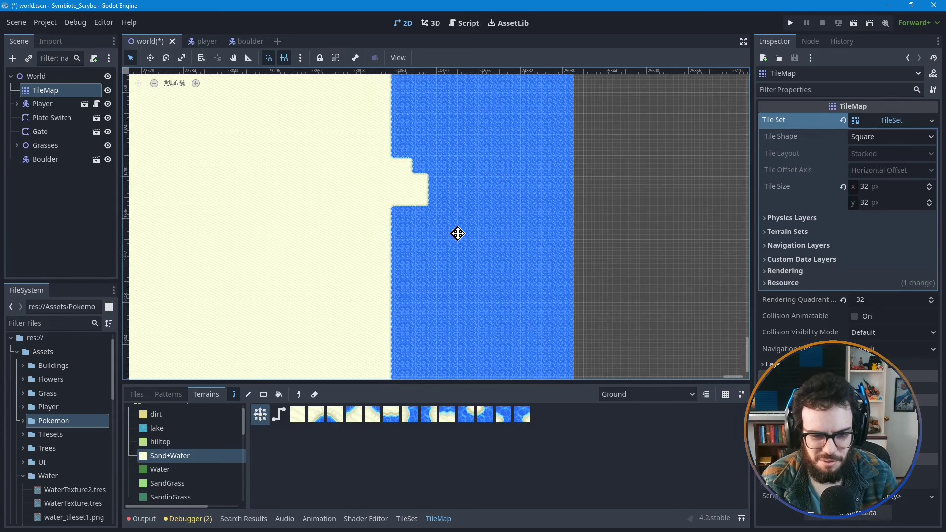
left_click(440, 214)
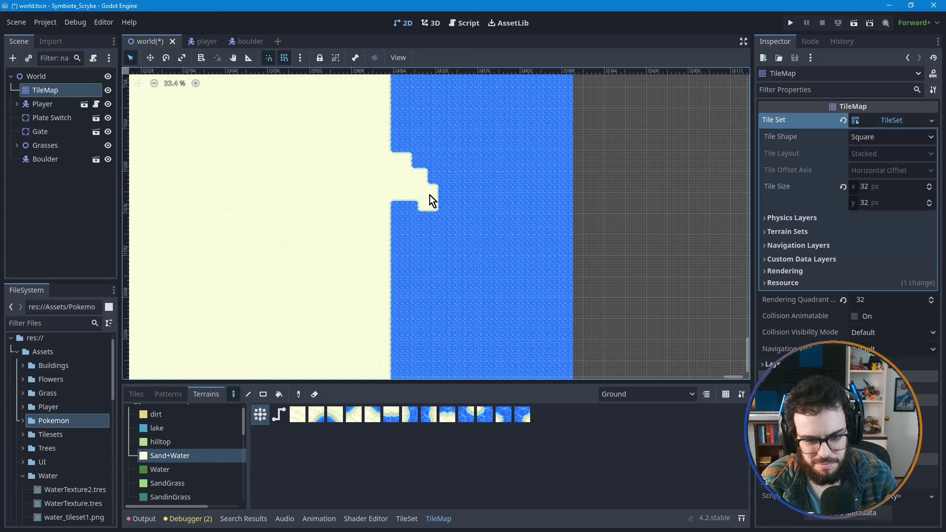
left_click(445, 206)
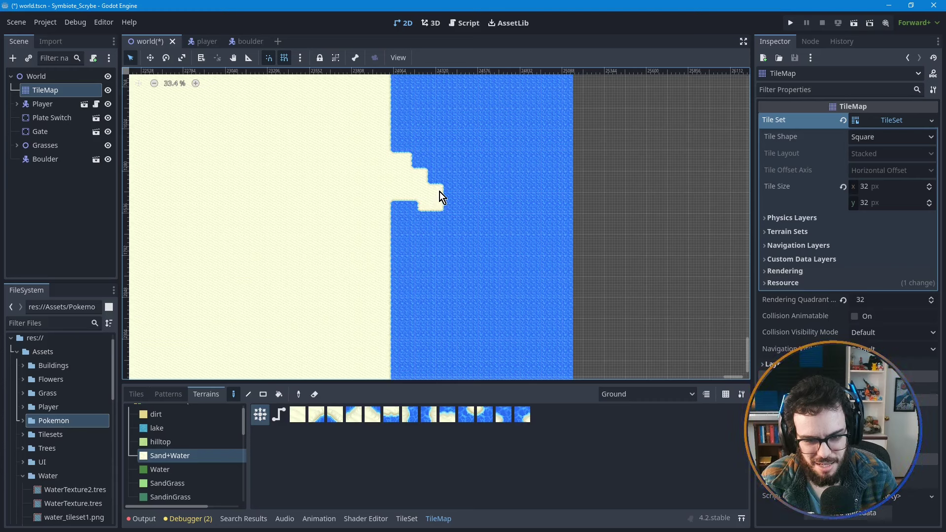
- Extend the spit south as a long narrow Sand+Water strip parallel to the mainland, leaving a water channel between, and bulge its east side
left_click_drag(417, 205, 463, 251)
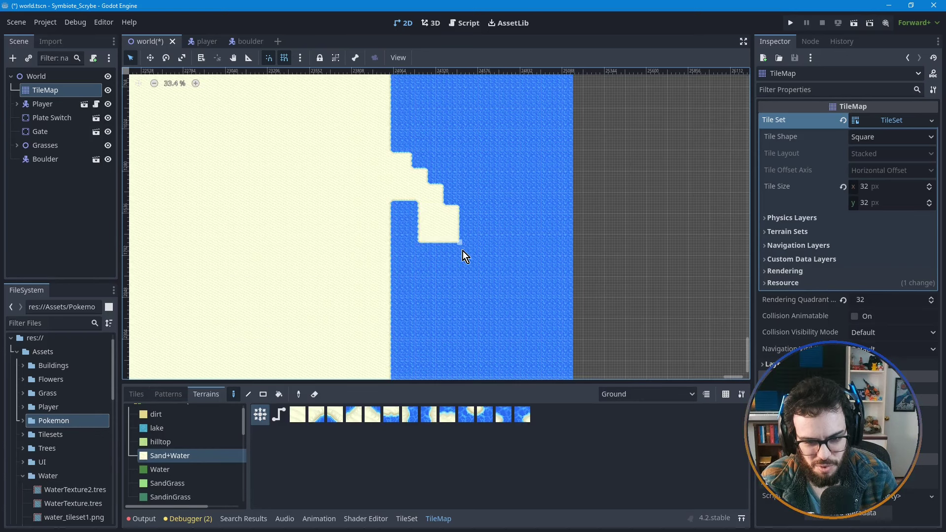
middle_click_drag(465, 263, 458, 217)
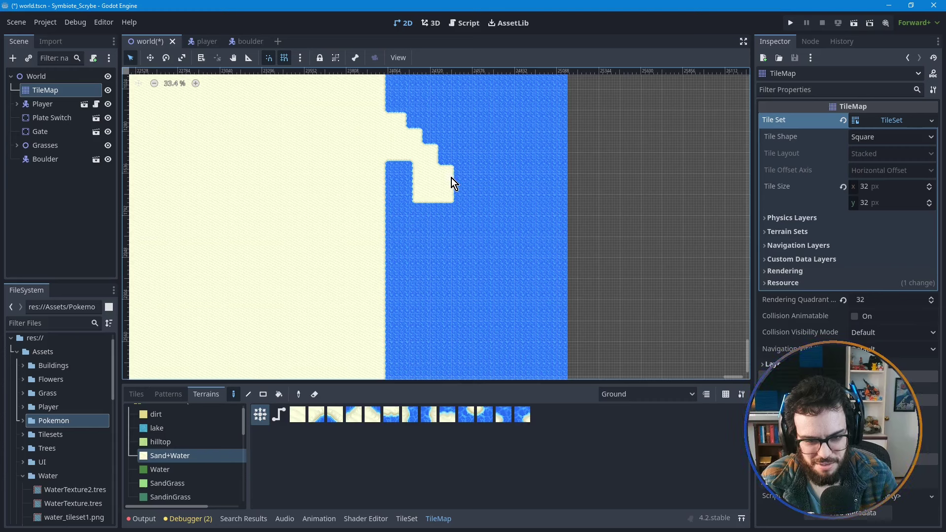
left_click_drag(443, 205, 455, 170)
middle_click_drag(464, 253, 463, 223)
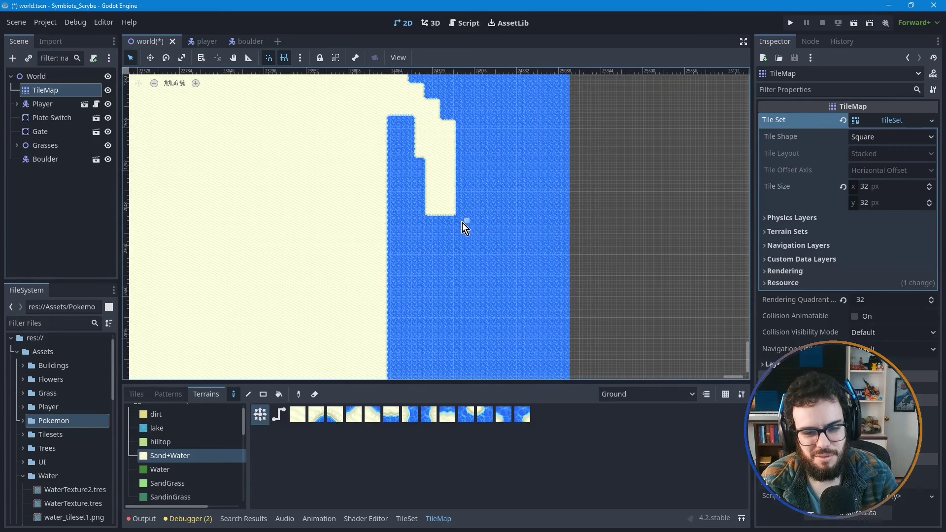
left_click_drag(425, 277, 457, 123)
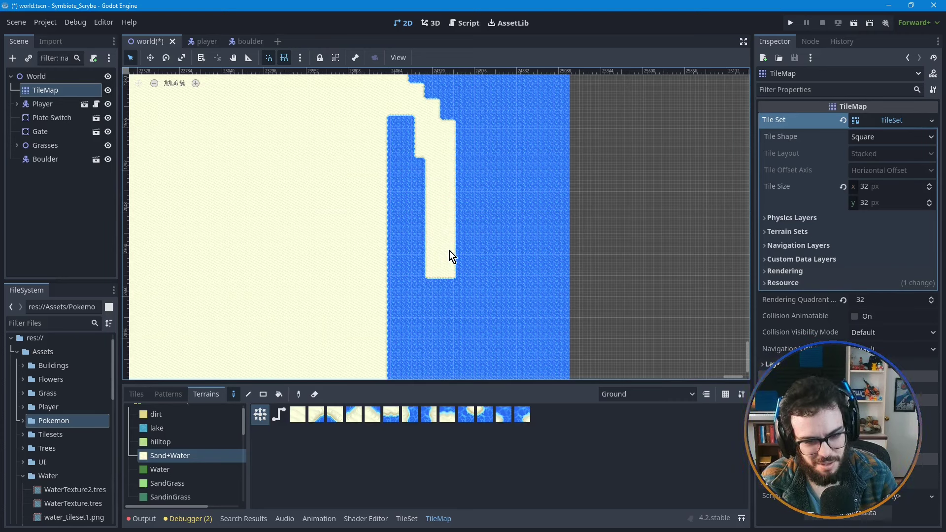
left_click_drag(457, 252, 468, 170)
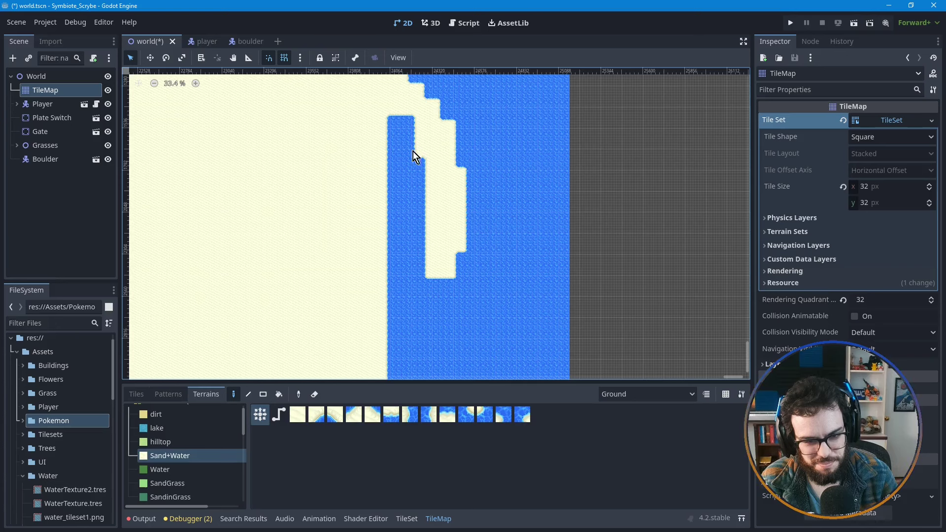
- Paint Sand+Water terrain to step the inlet's upper inner corner and extend the sand spit's lower tip into a narrow point
left_click(408, 126)
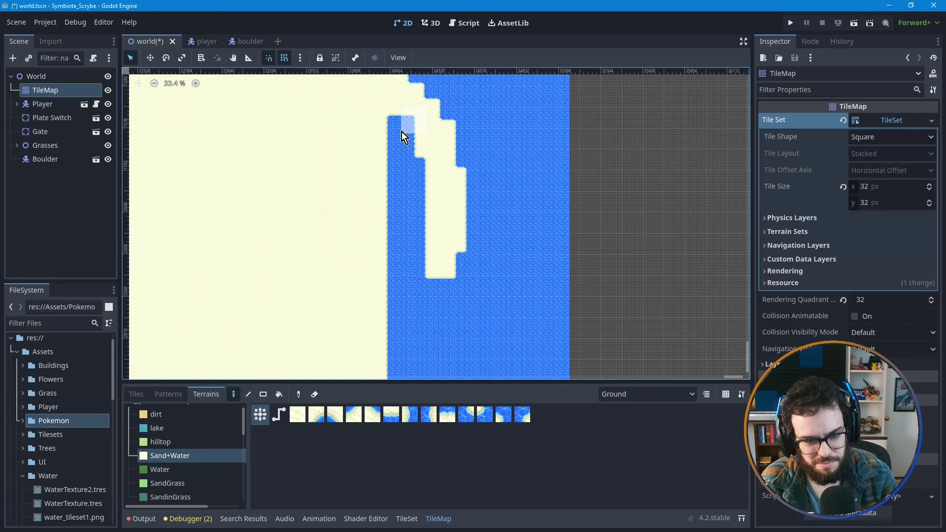
middle_click_drag(436, 247, 440, 205)
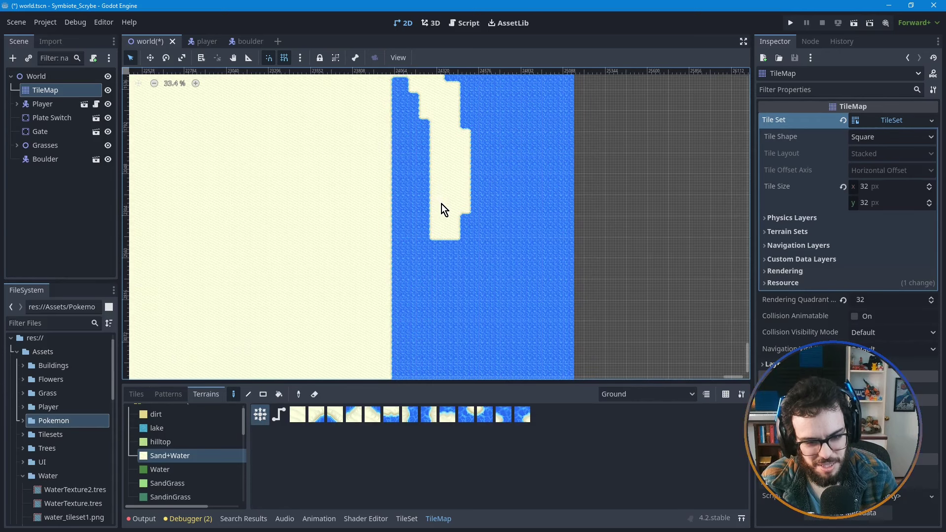
scroll(443, 196, "down", 1)
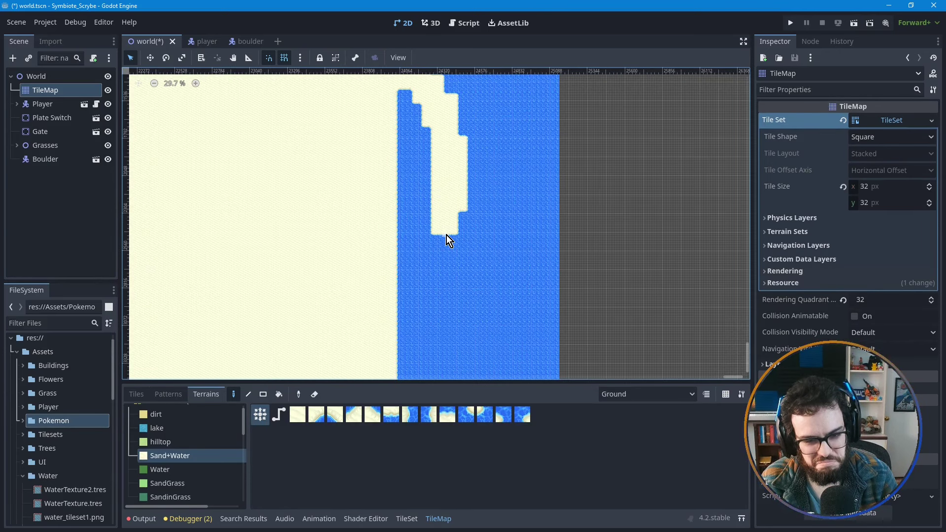
middle_click_drag(445, 191, 445, 244)
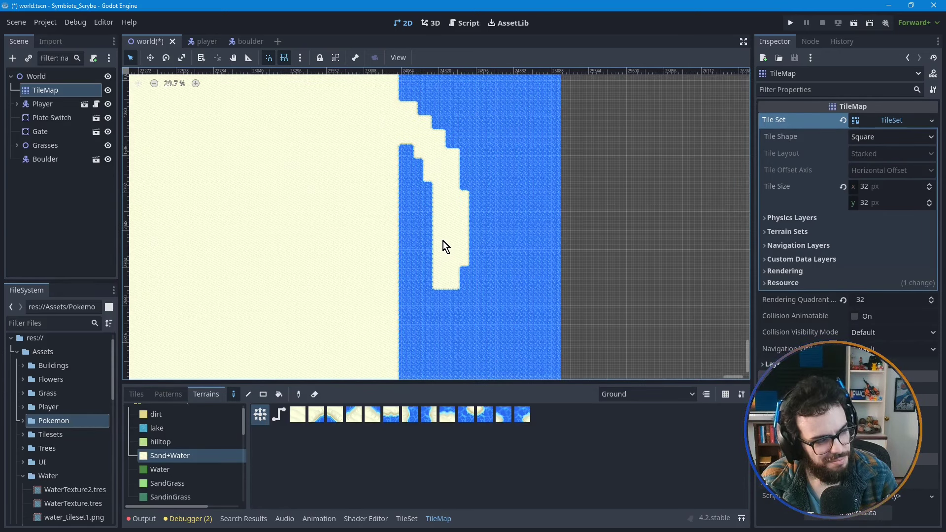
middle_click_drag(446, 301, 439, 240)
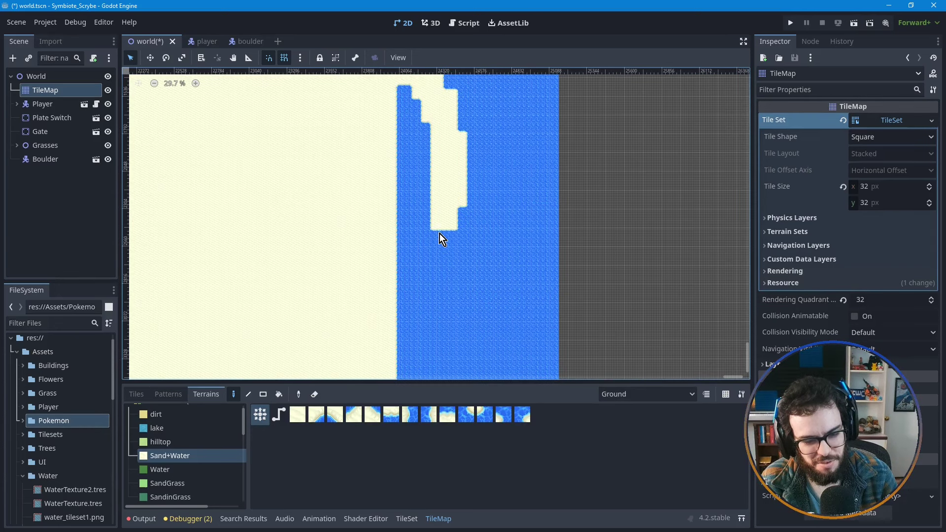
scroll(439, 234, "up", 1)
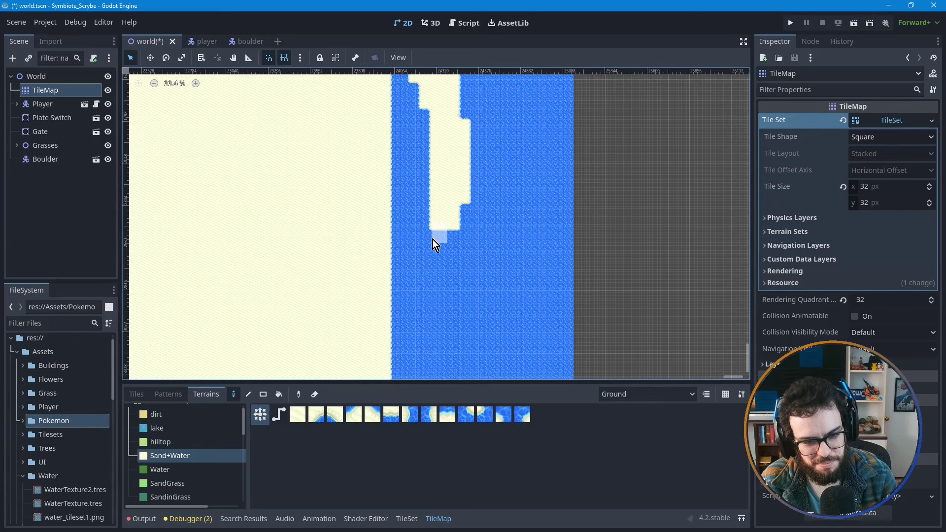
left_click(430, 240)
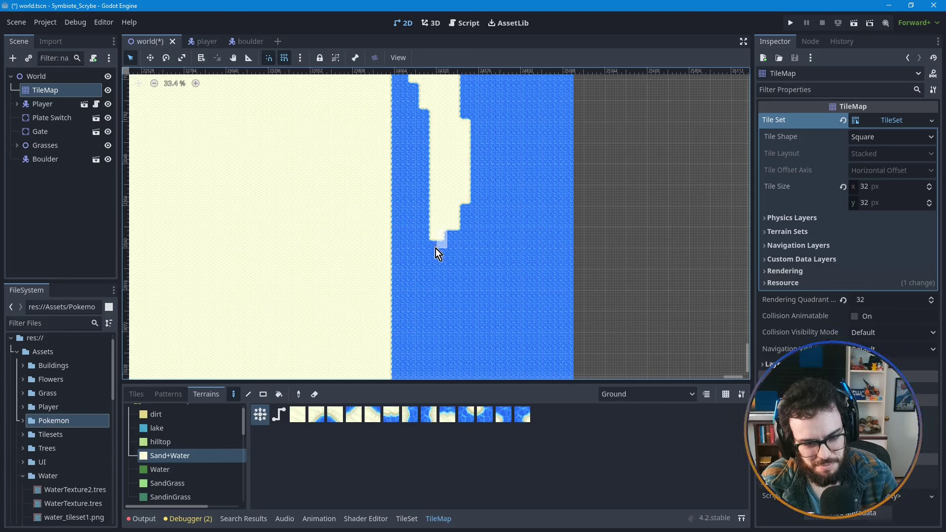
left_click(431, 263)
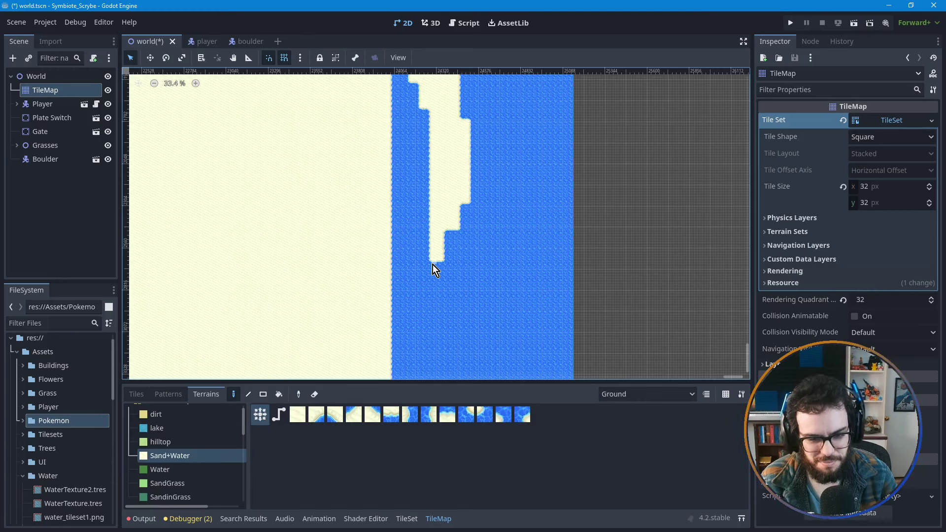
- Paint a shallow sand bulge on the mainland shore, inside the inlet opposite the spit
scroll(458, 241, "down", 1)
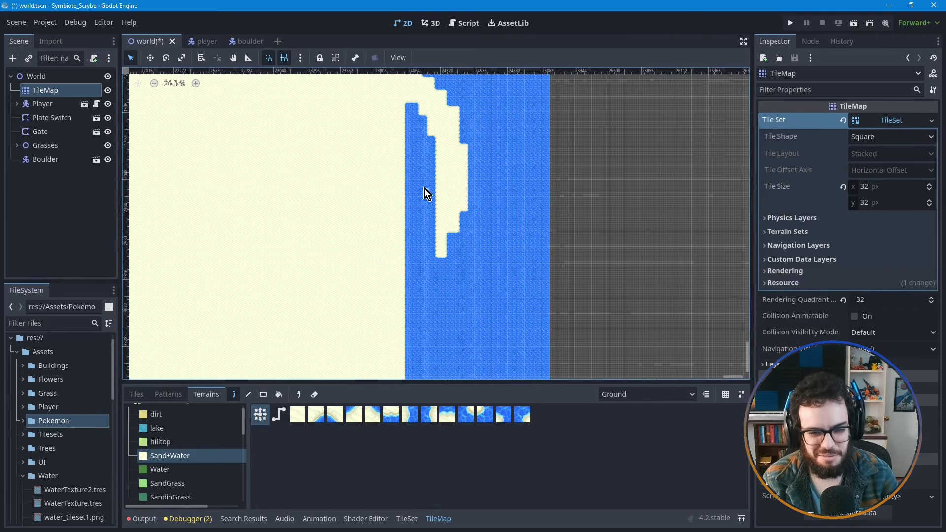
scroll(407, 176, "up", 3)
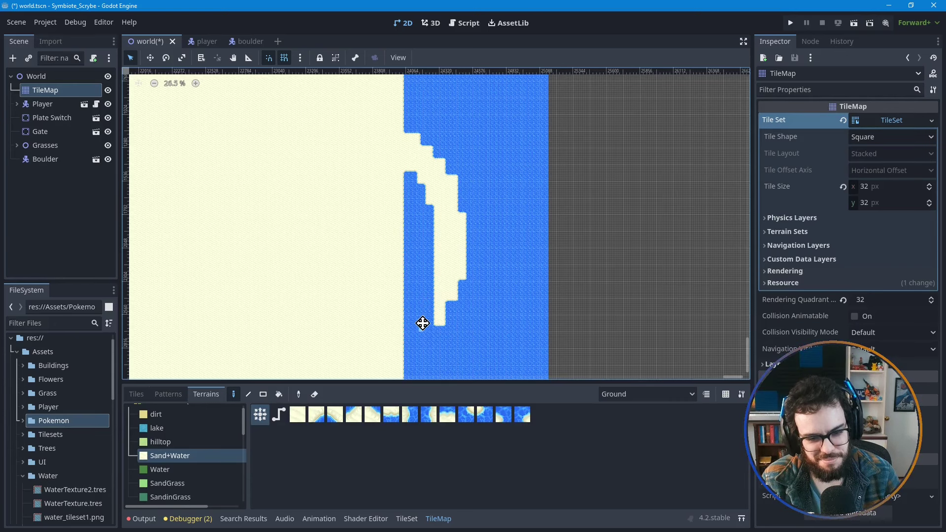
middle_click_drag(423, 324, 415, 269)
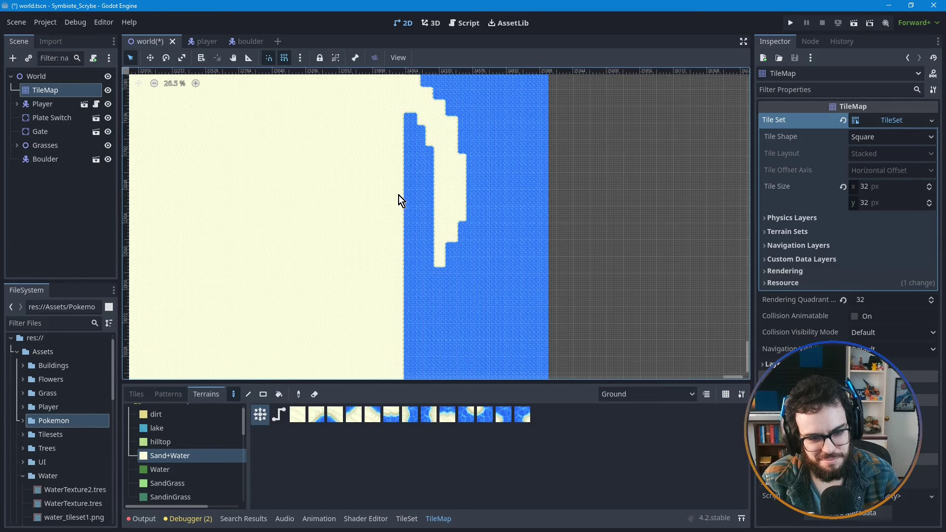
scroll(403, 161, "up", 1)
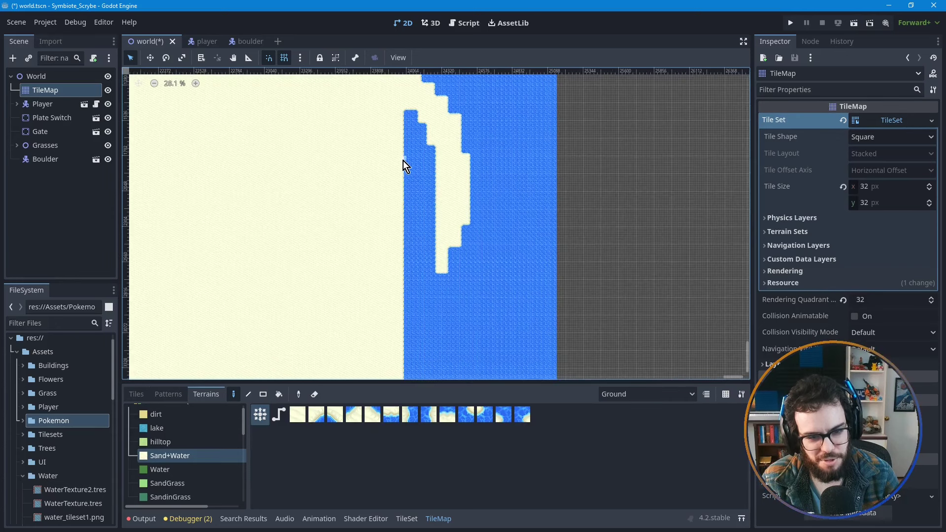
scroll(404, 161, "up", 3)
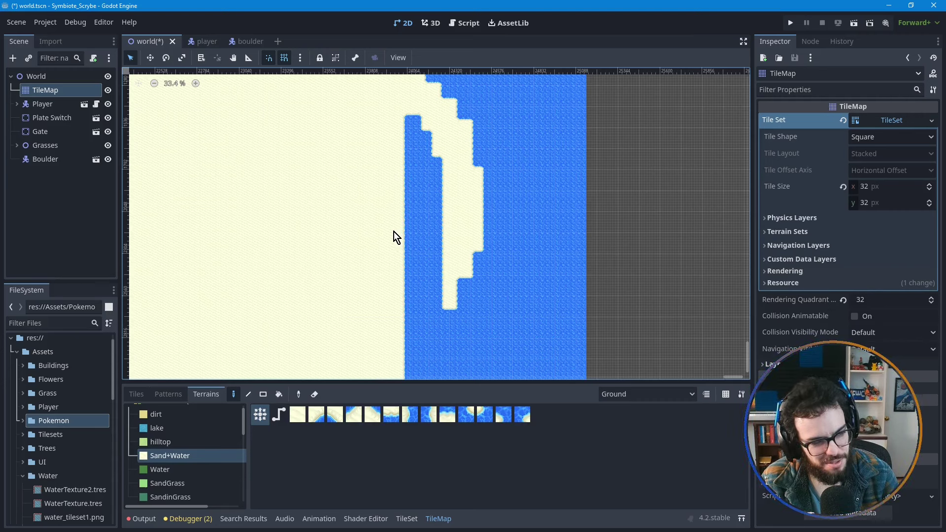
left_click_drag(408, 199, 410, 265)
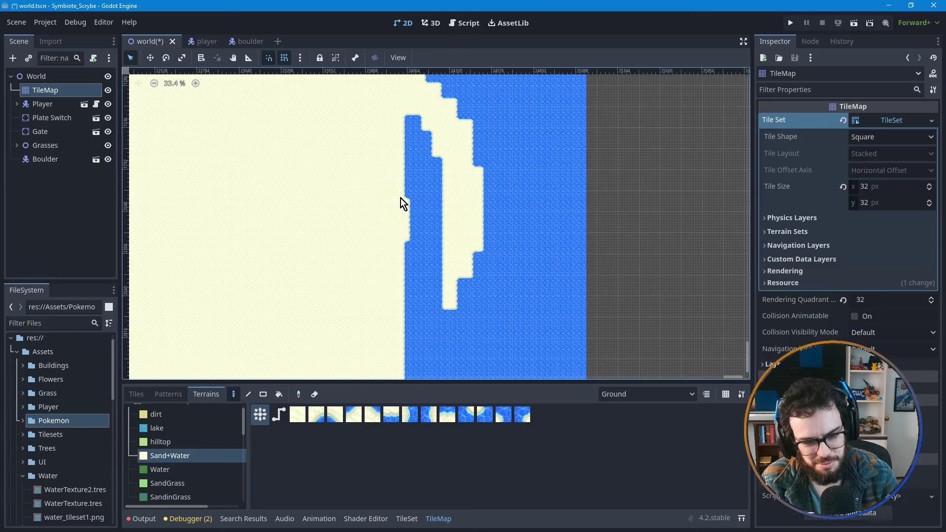
left_click_drag(400, 202, 417, 246)
- Paint a stepped sand bulge on the mainland shore just below the spit's tip
middle_click_drag(381, 292, 383, 245)
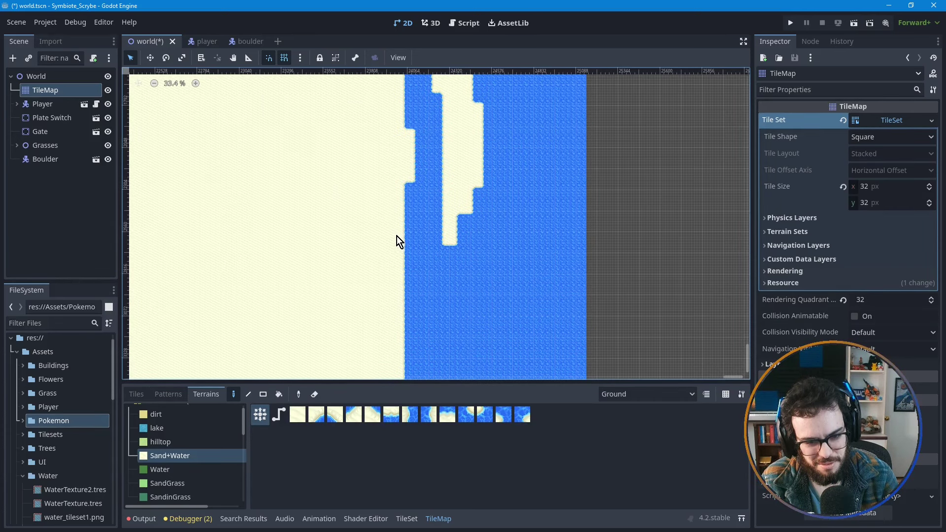
middle_click_drag(394, 275, 390, 219)
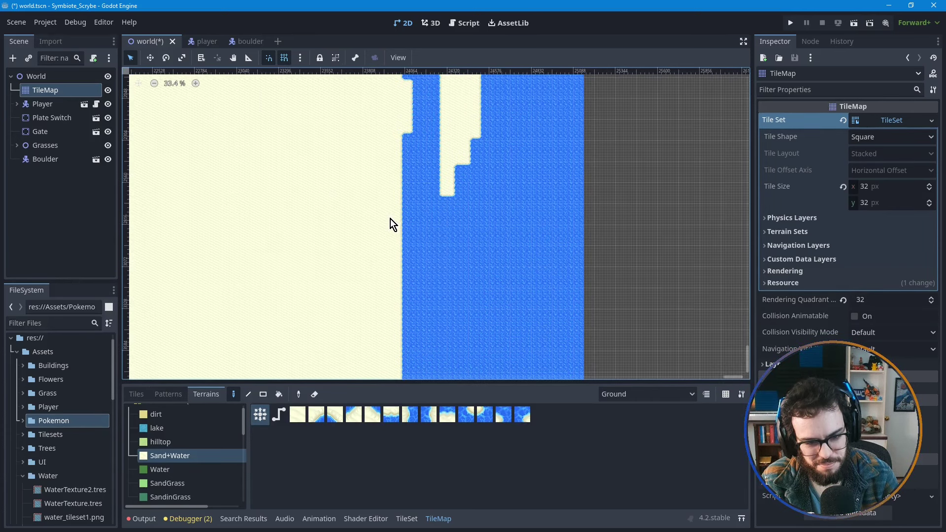
left_click_drag(411, 241, 426, 285)
- Paint a second, wider sand bulge farther down the shore, with a stepped outcrop projecting into the water
middle_click_drag(442, 288, 443, 213)
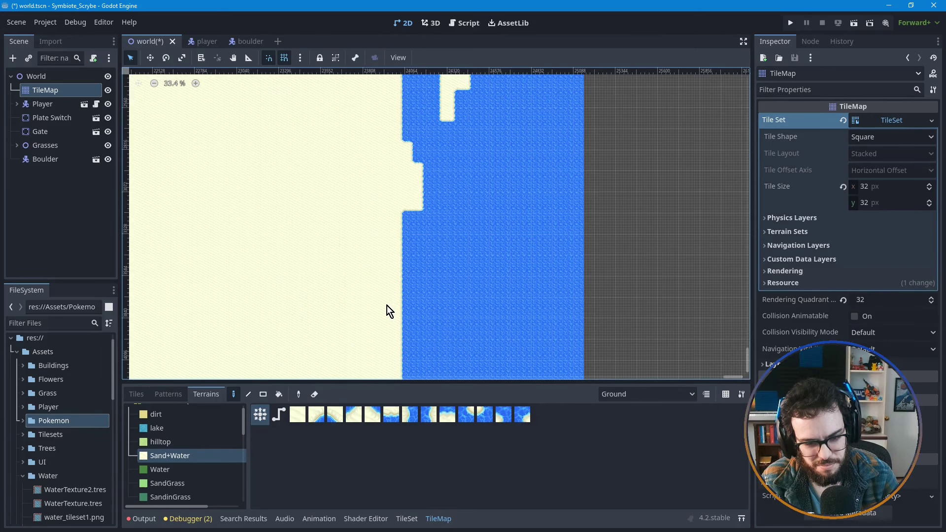
left_click(416, 256)
middle_click_drag(447, 249, 459, 166)
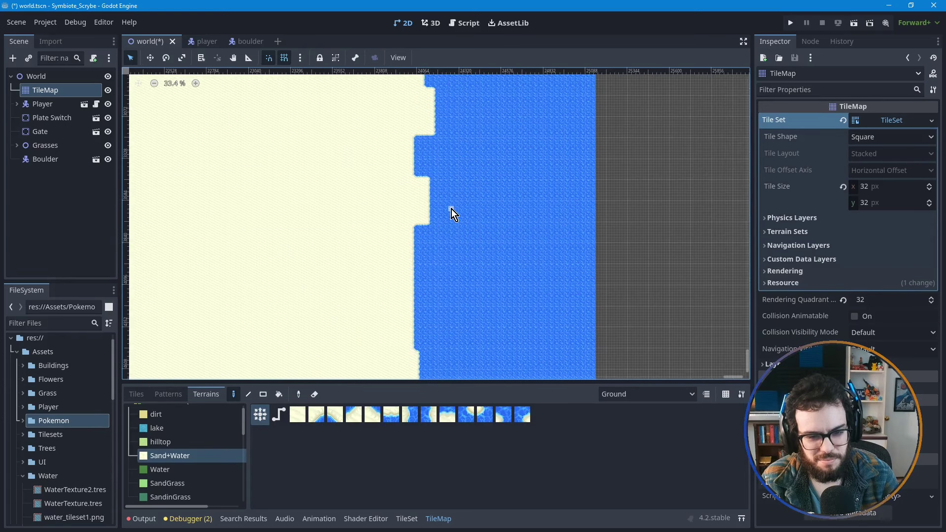
left_click(439, 258)
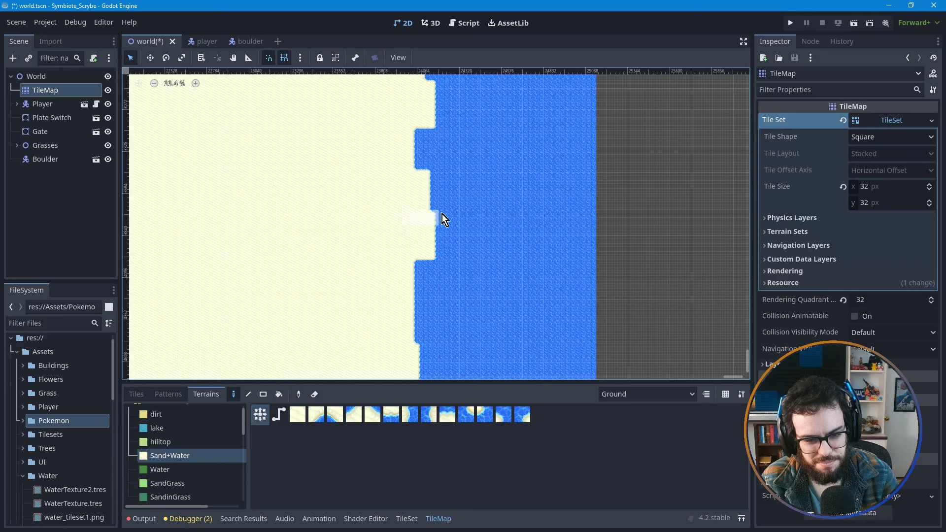
left_click(451, 199)
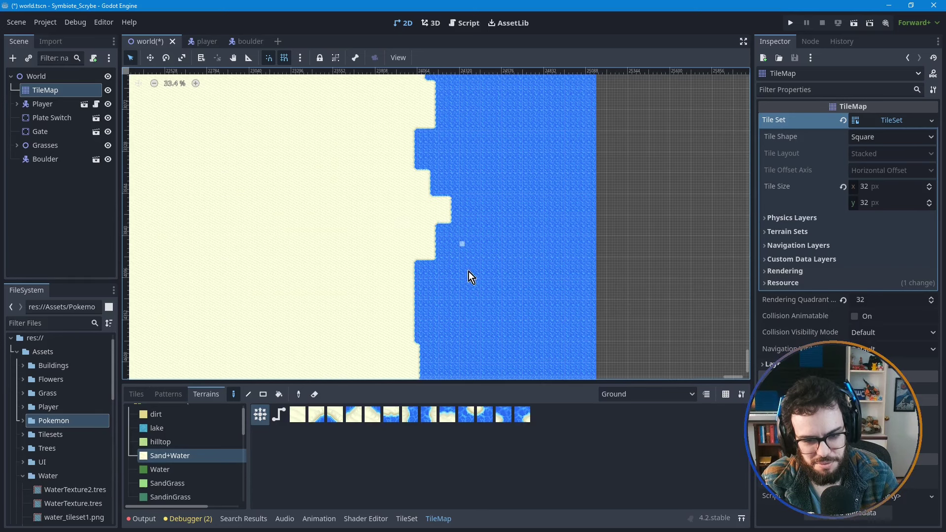
- Widen the upper part of the small sand bump lower on the shoreline with Sand+Water terrain
middle_click_drag(484, 175, 472, 236)
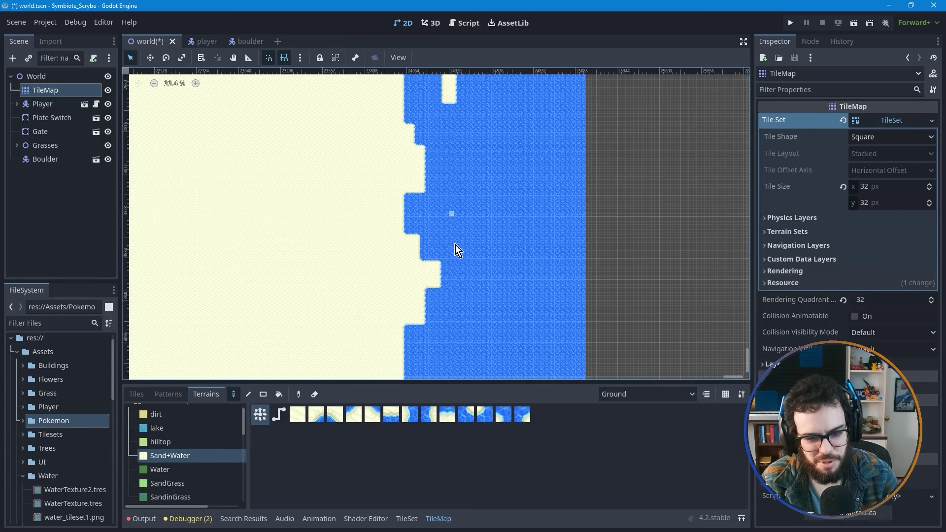
scroll(457, 266, "down", 3)
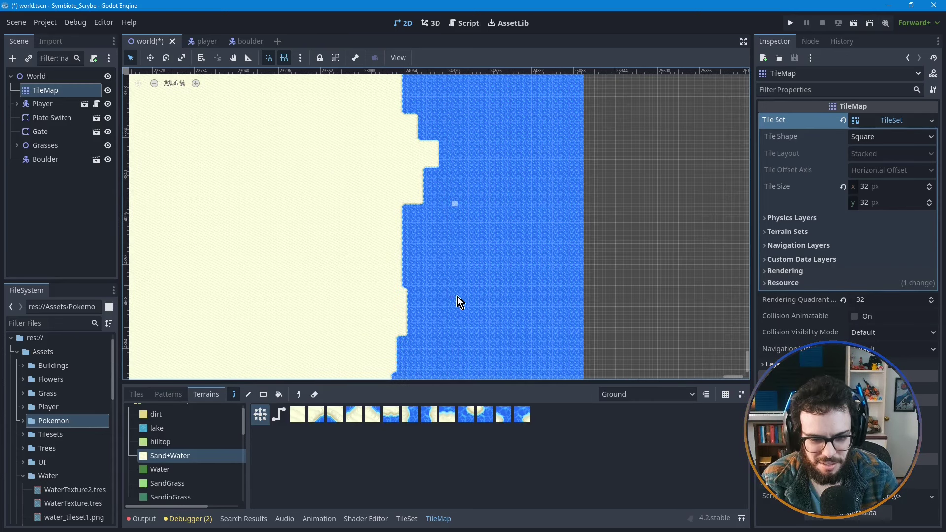
scroll(459, 266, "down", 2)
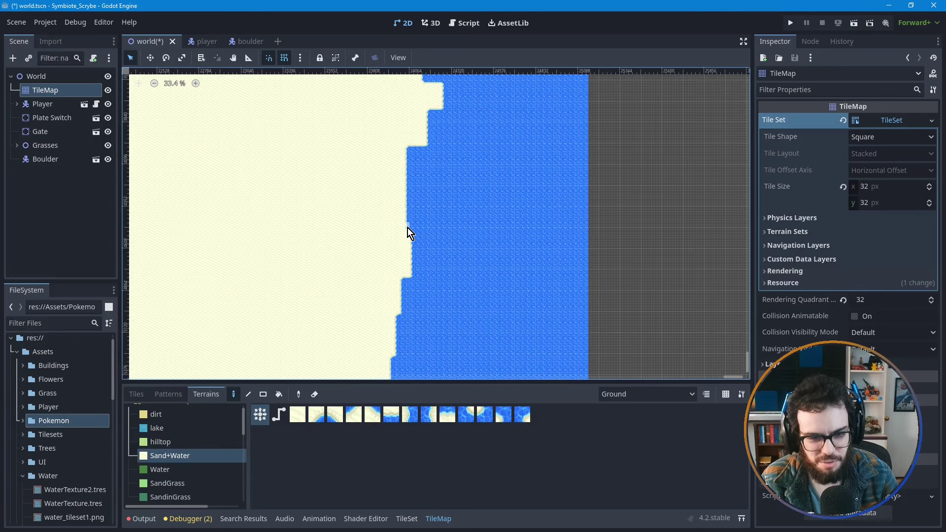
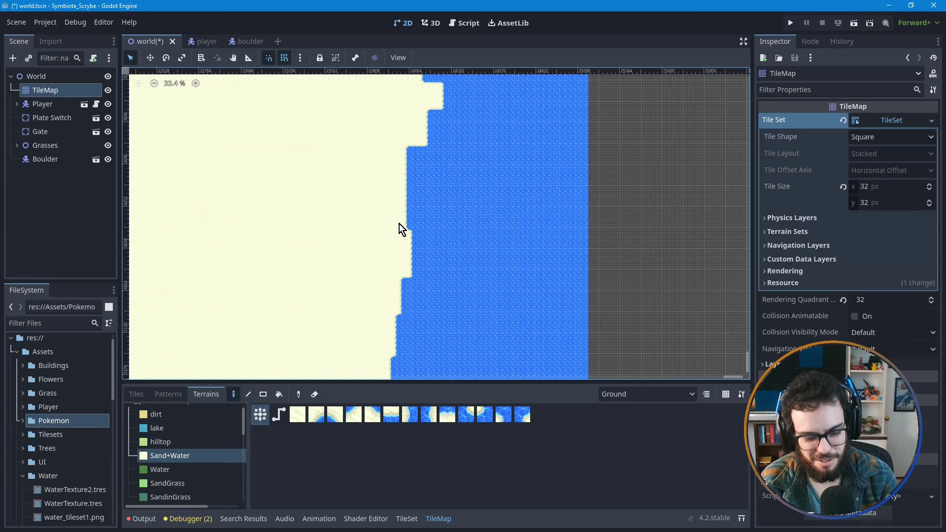
scroll(400, 224, "up", 1)
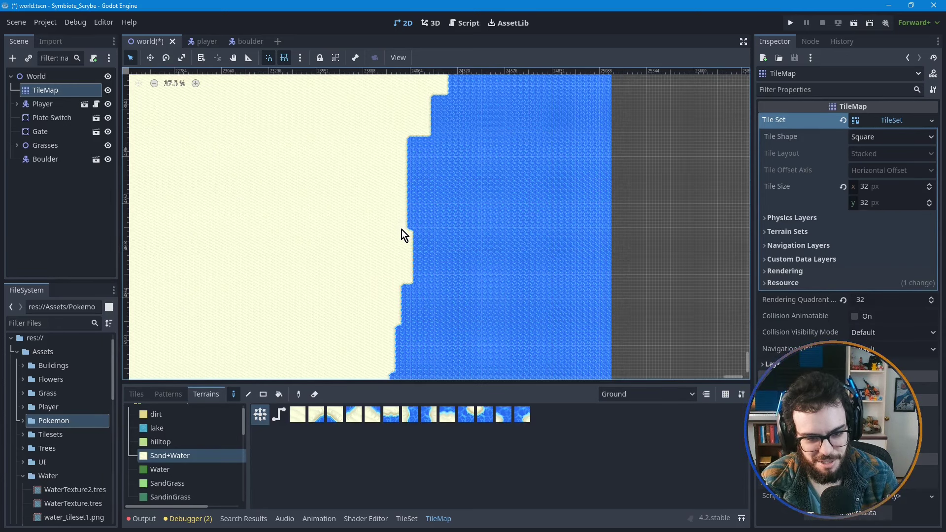
left_click_drag(414, 234, 427, 247)
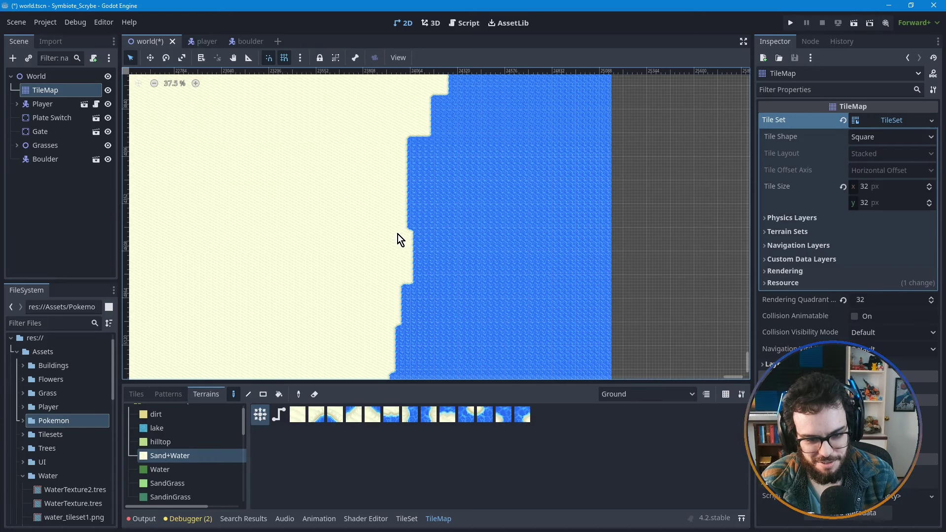
left_click(427, 257)
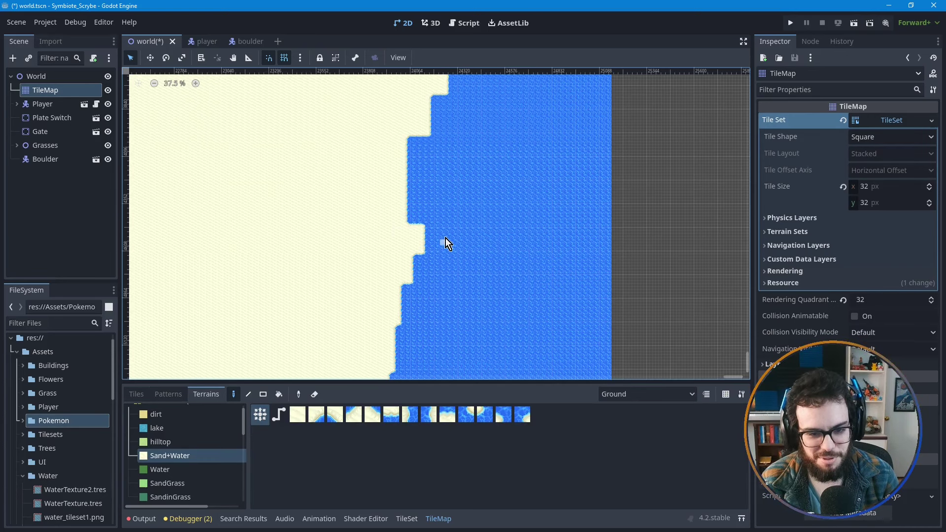
- Extend the sand outcrop above the straight shore stretch farther into the water with a blocky tip
middle_click_drag(445, 239, 448, 287)
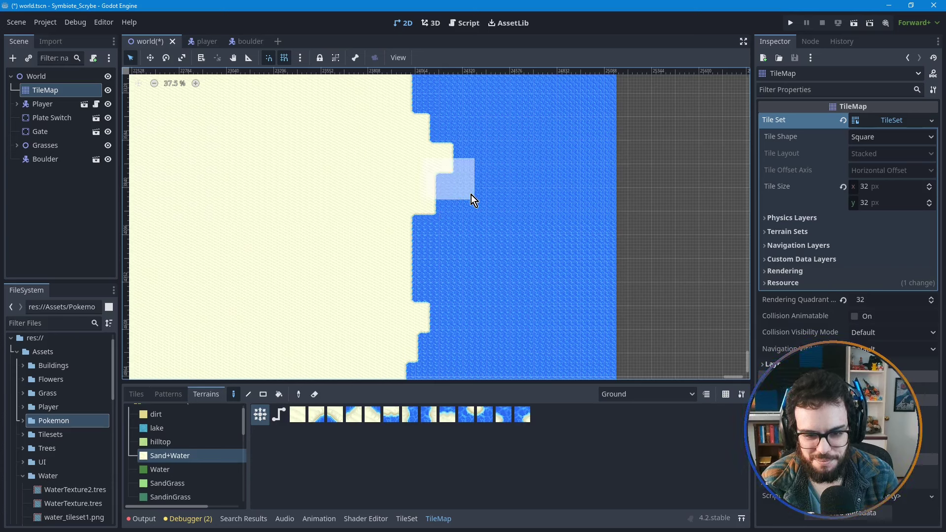
left_click_drag(471, 196, 471, 194)
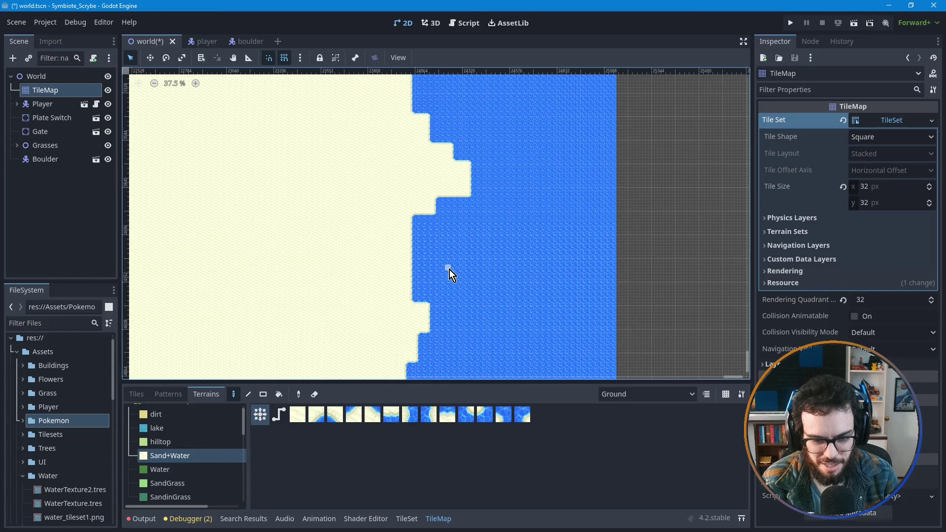
- Cut a large rectangular bay into the beach directly below the sand outcrop by filling the area with plain water tiles
middle_click_drag(437, 260, 489, 243)
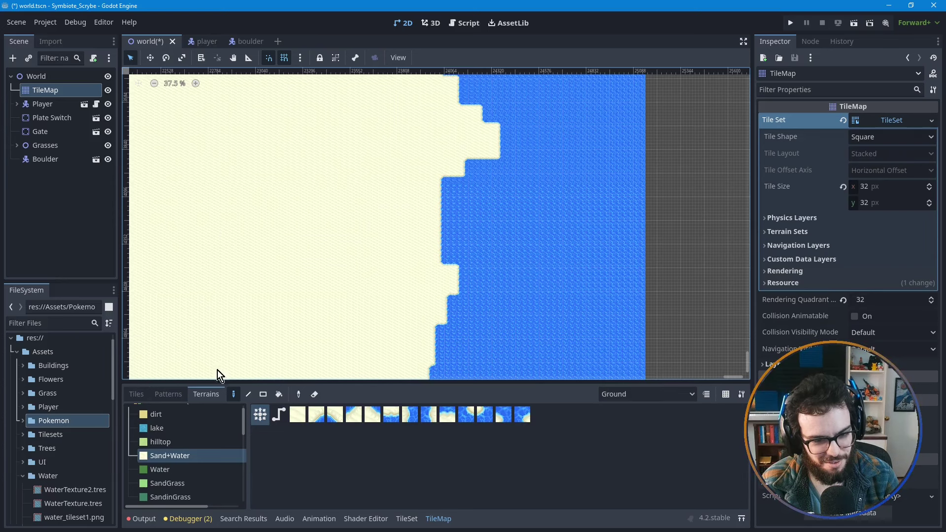
left_click(136, 395)
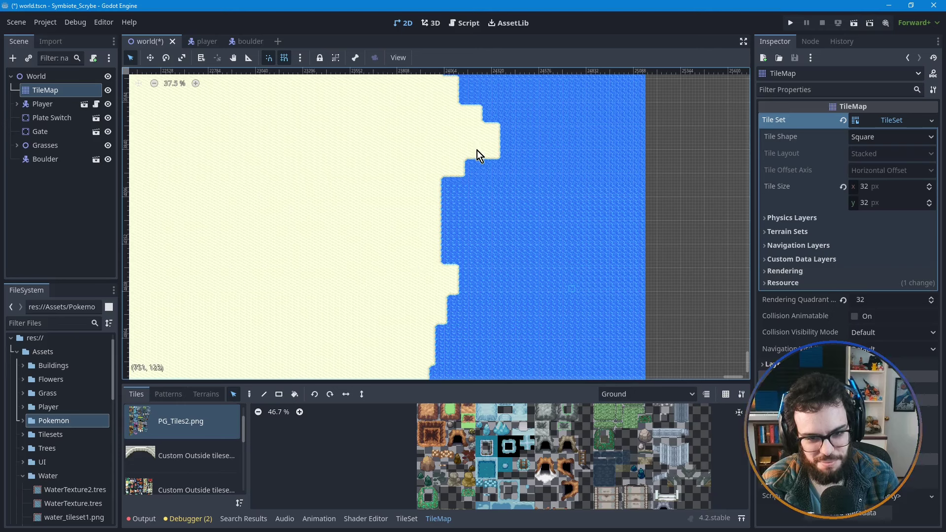
left_click(251, 395)
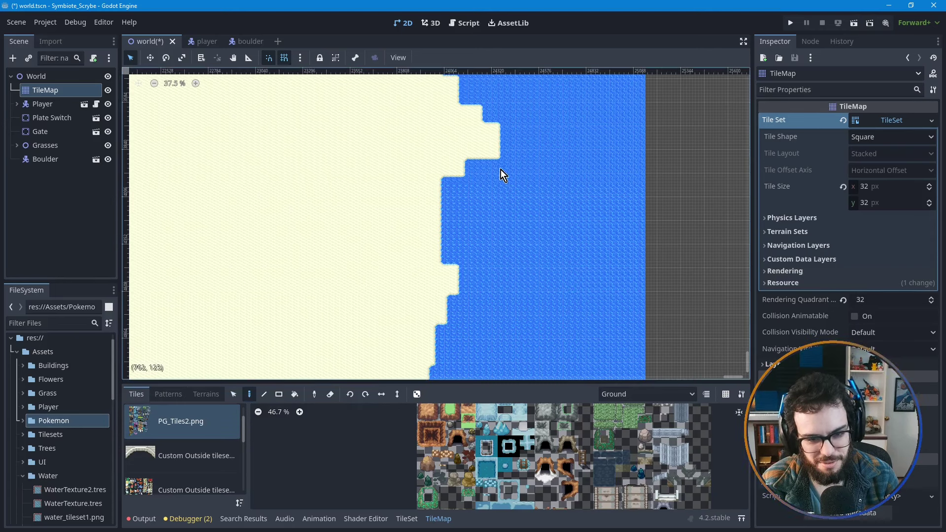
mouse_move(501, 159)
left_mouse_down("ctrl+shift")
mouse_move(395, 235)
mouse_move(330, 341)
left_mouse_up("ctrl+shift")
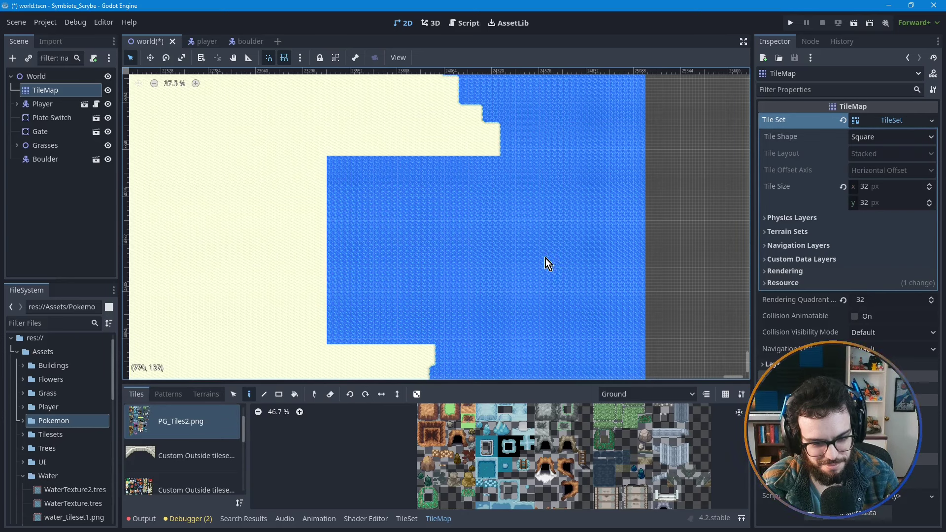
mouse_move(545, 258)
left_mouse_down("ctrl+shift")
mouse_move(365, 362)
mouse_move(330, 365)
left_mouse_up("ctrl+shift")
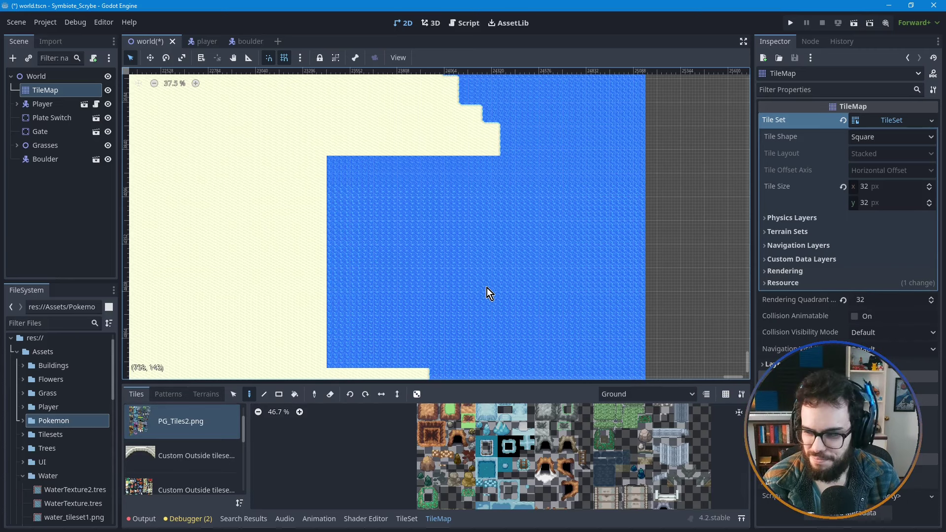
scroll(487, 287, "down", 1)
middle_click_drag(480, 266, 473, 223)
scroll(480, 178, "up", 1)
middle_click_drag(460, 179, 397, 188)
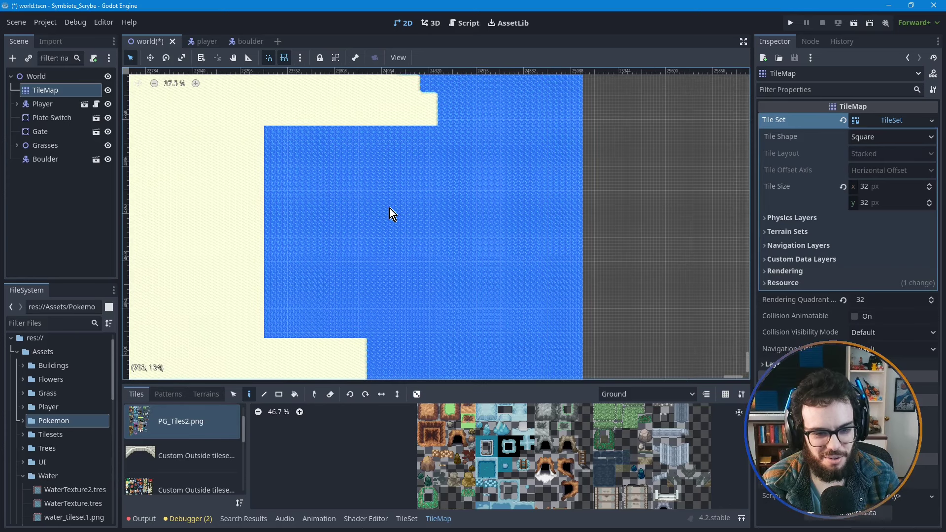
- Extend the tip of the sand outcrop downward across the bay's mouth as a stepped arm using Sand+Water terrain
scroll(387, 213, "up", 1)
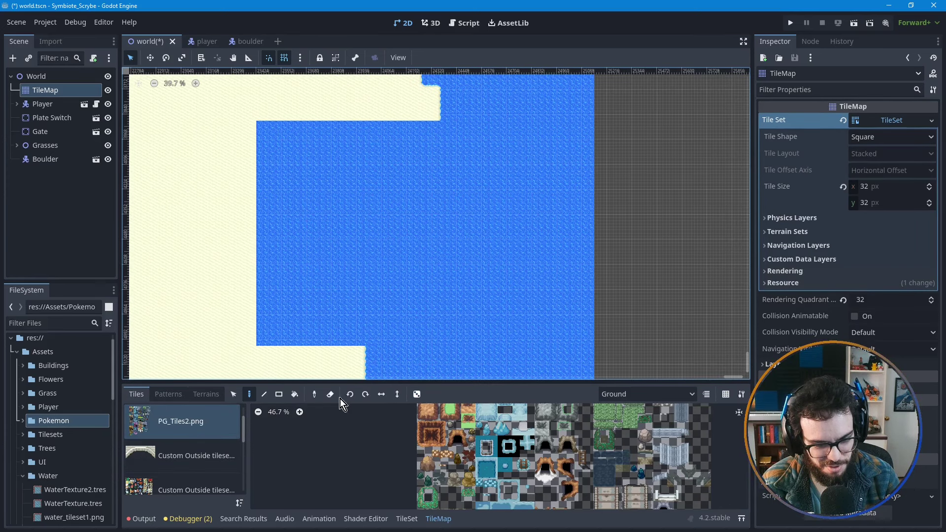
left_click(206, 394)
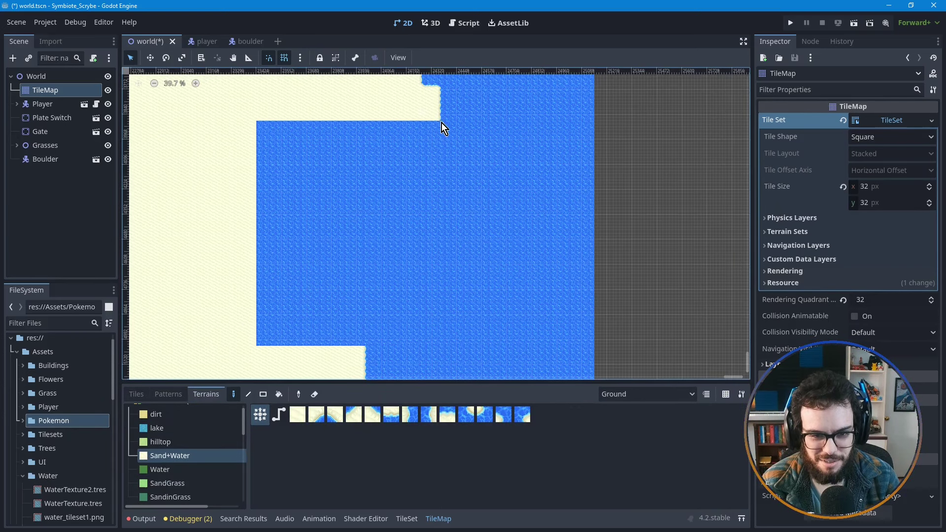
left_click_drag(423, 105, 478, 170)
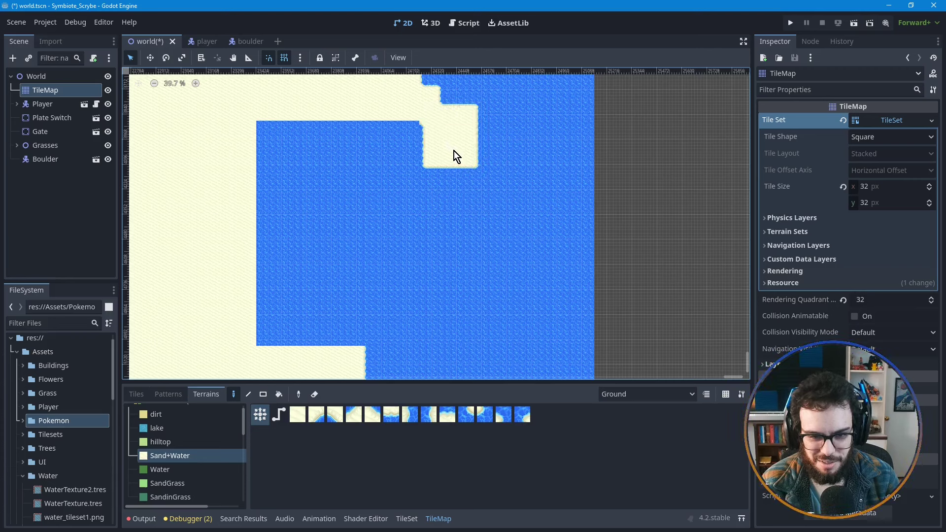
left_click_drag(447, 129, 490, 206)
key("Escape")
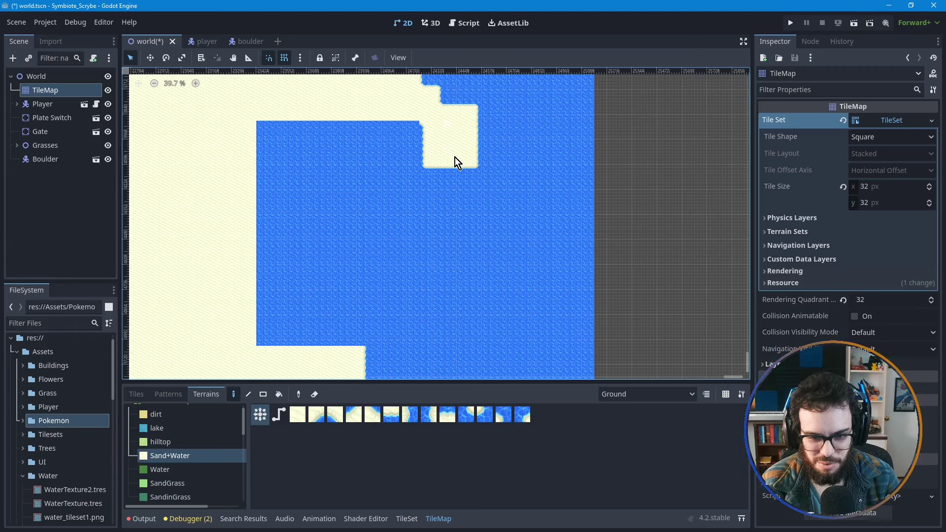
mouse_move(491, 194)
left_mouse_down()
mouse_move(502, 195)
mouse_move(504, 247)
left_mouse_up()
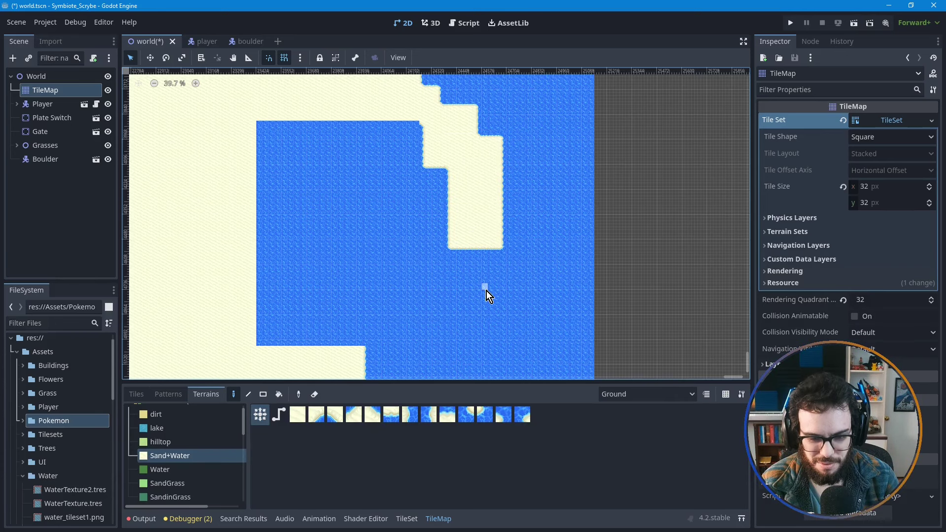
middle_click_drag(487, 290, 502, 246)
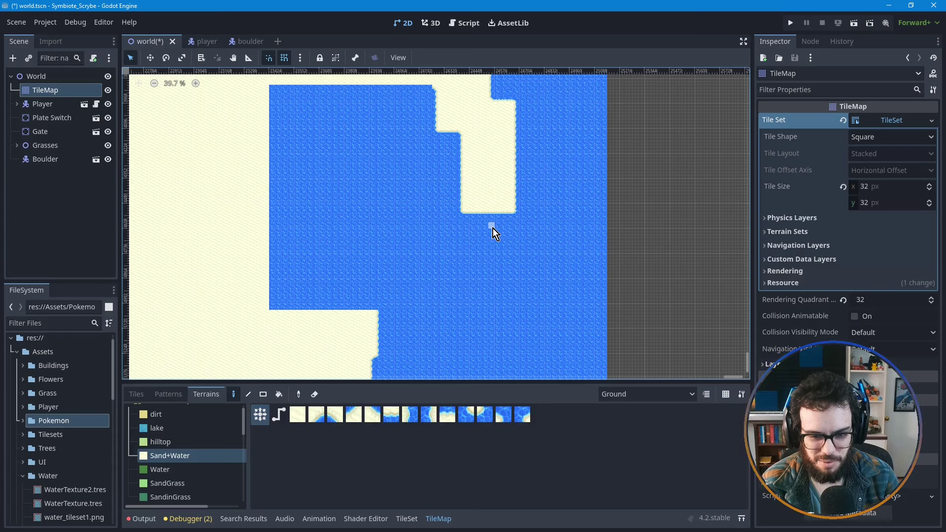
mouse_move(493, 229)
left_mouse_down()
mouse_move(457, 274)
mouse_move(410, 286)
mouse_move(342, 288)
mouse_move(316, 270)
left_mouse_up()
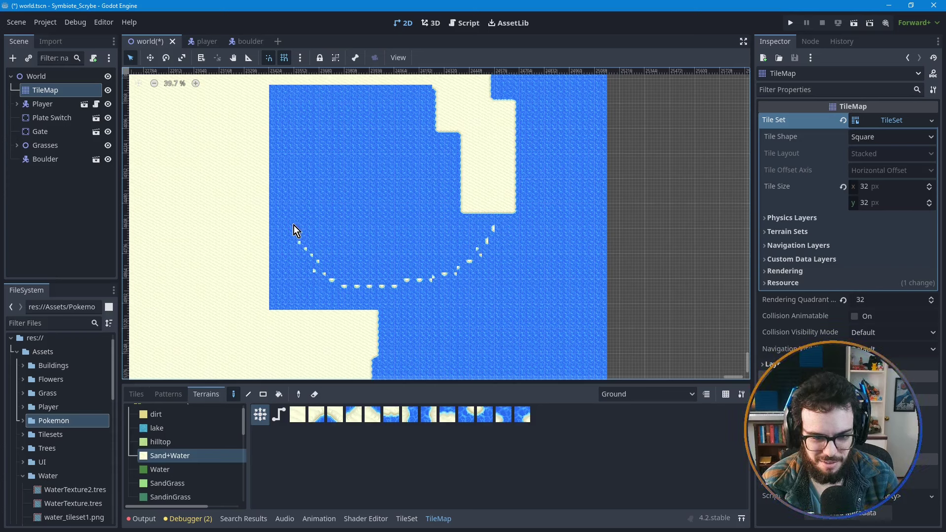
left_click_drag(292, 185, 297, 173)
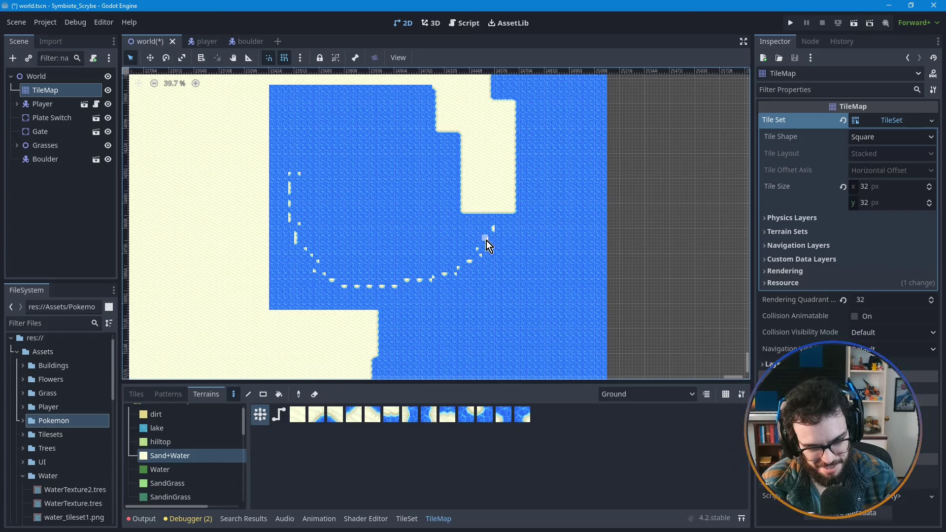
left_click(413, 288)
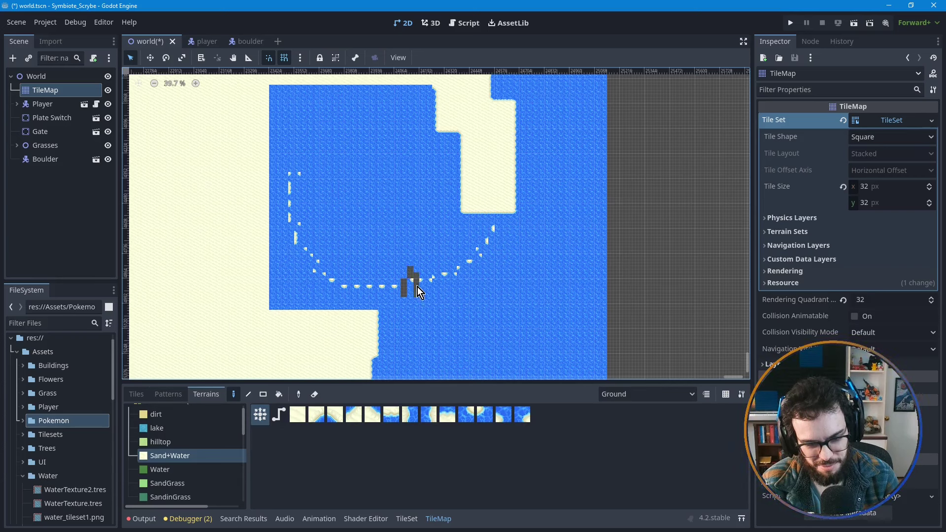
left_click(414, 284)
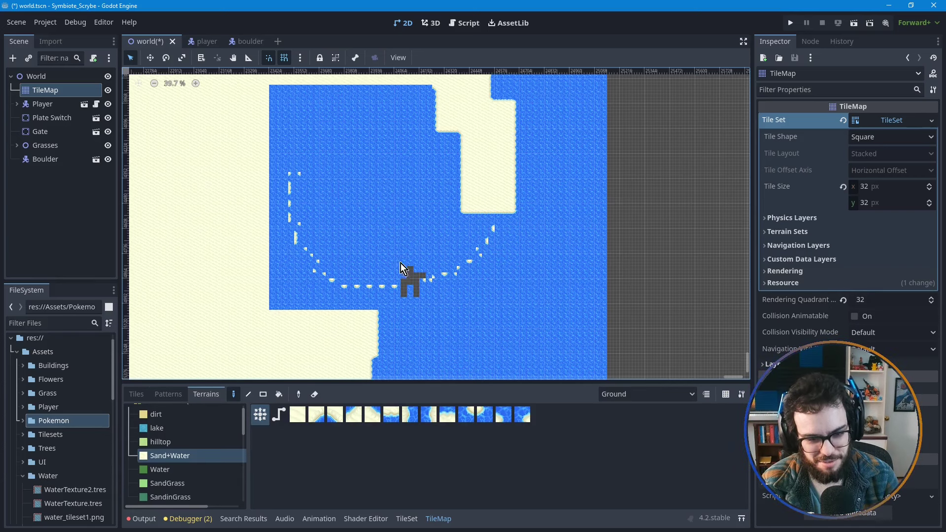
key("Delete")
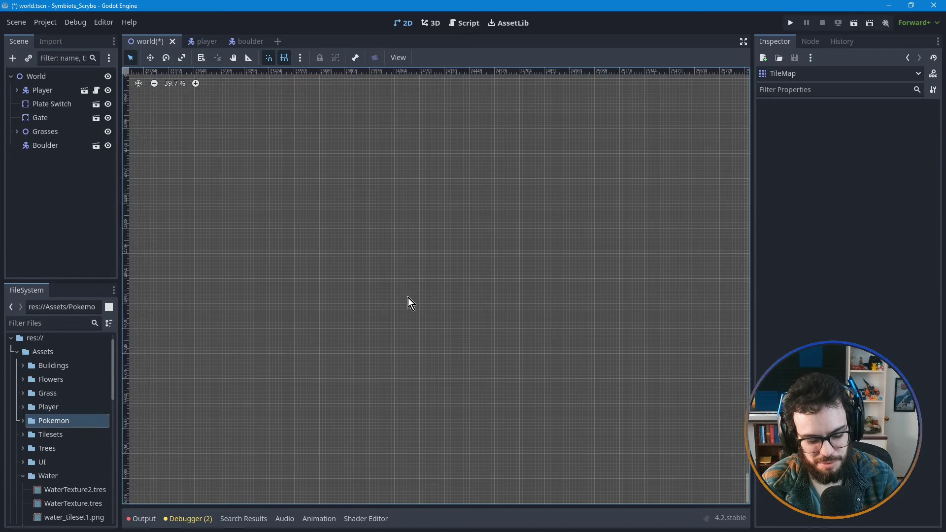
key("ctrl+z")
key("ctrl+z")
key("ctrl+z")
key("ctrl+z")
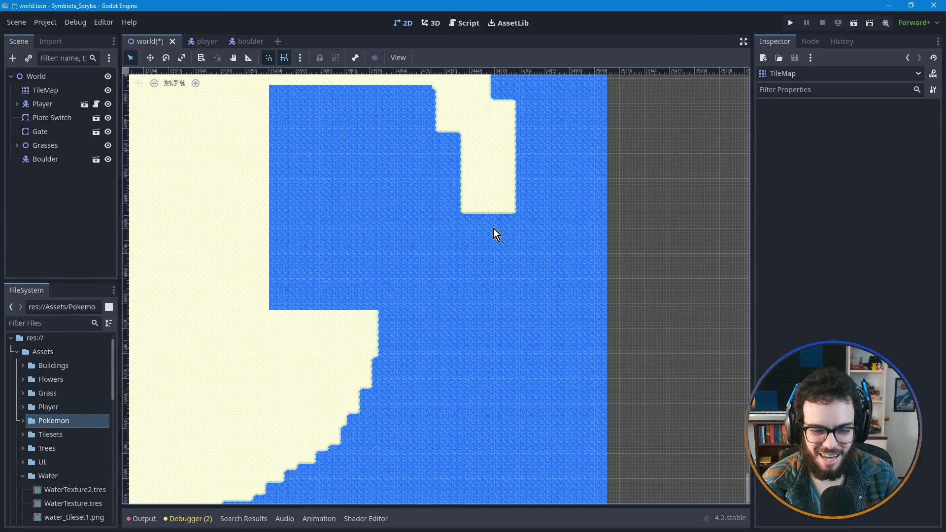
- Reselect the TileMap node and enlarge the rectangular bay farther into the beach with plain water tiles
scroll(406, 205, "up", 1)
middle_click_drag(407, 201, 408, 236)
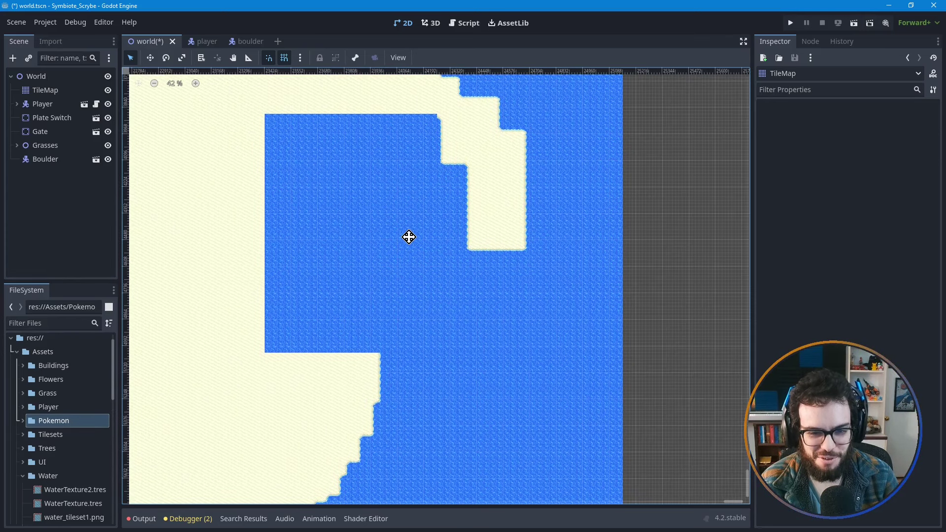
middle_click_drag(501, 279, 499, 265)
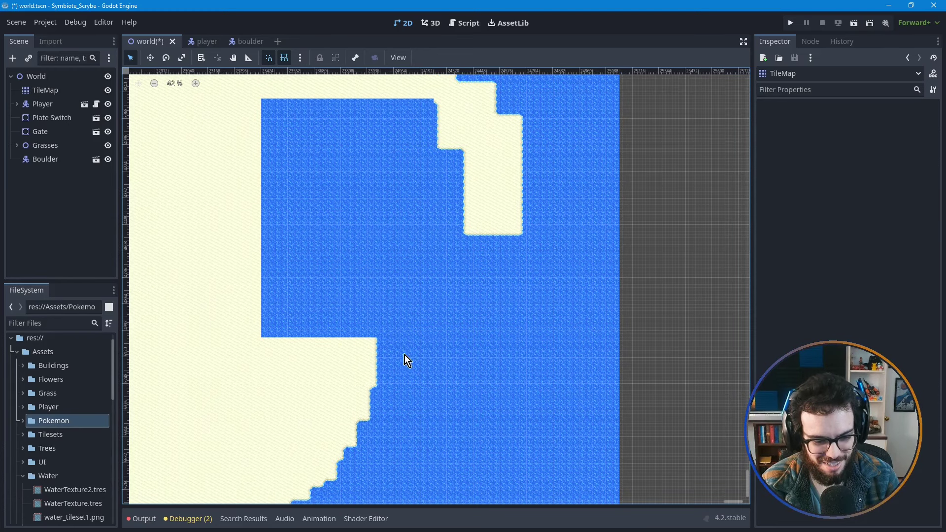
left_click(52, 92)
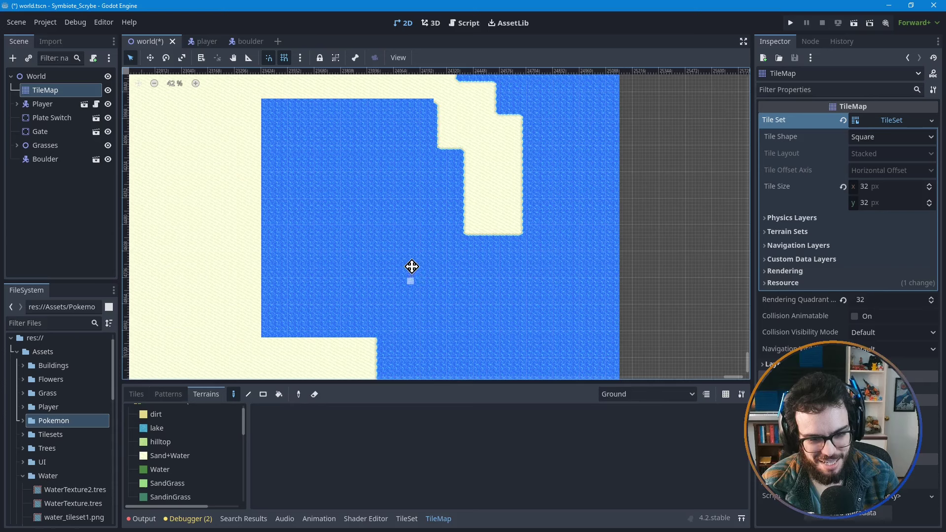
middle_click_drag(412, 267, 414, 245)
left_click(134, 398)
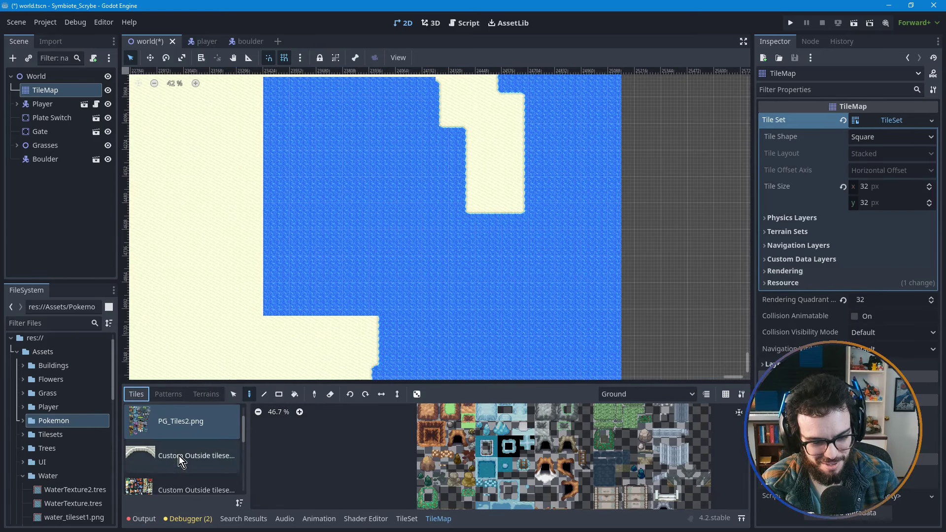
left_click(248, 396)
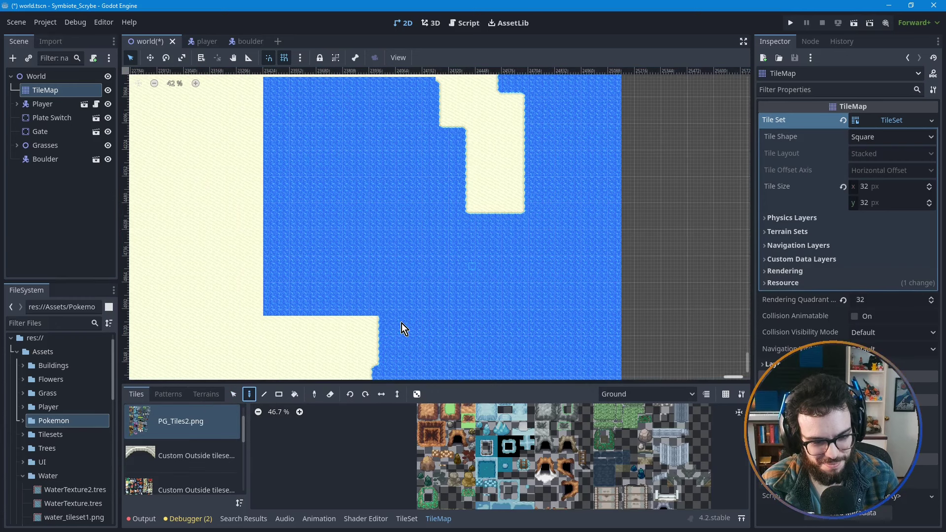
scroll(402, 325, "down", 1)
mouse_move(378, 331)
left_mouse_down("ctrl+shift")
mouse_move(258, 165)
mouse_move(255, 108)
left_mouse_up("ctrl+shift")
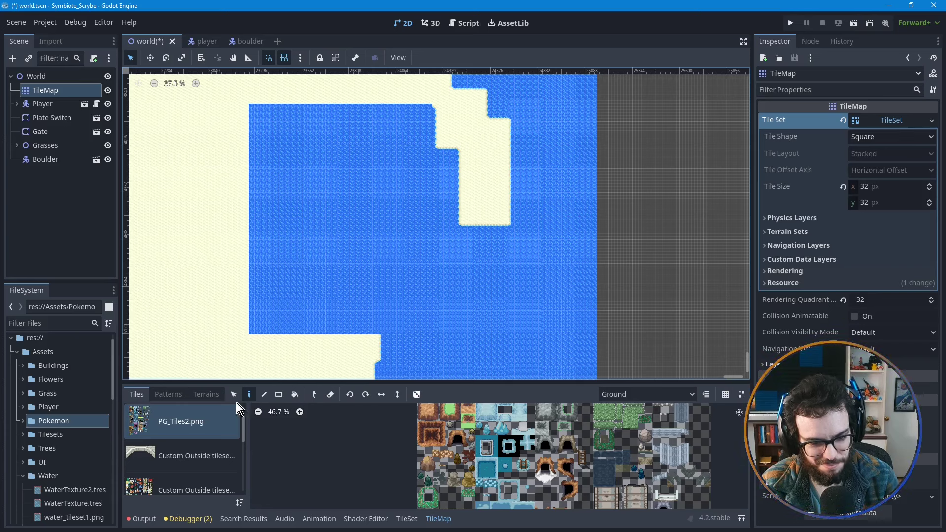
- Curve the sand arm around the lower side of the bay with a stepped Sand+Water terrain band ending in a straight bar
left_click(204, 394)
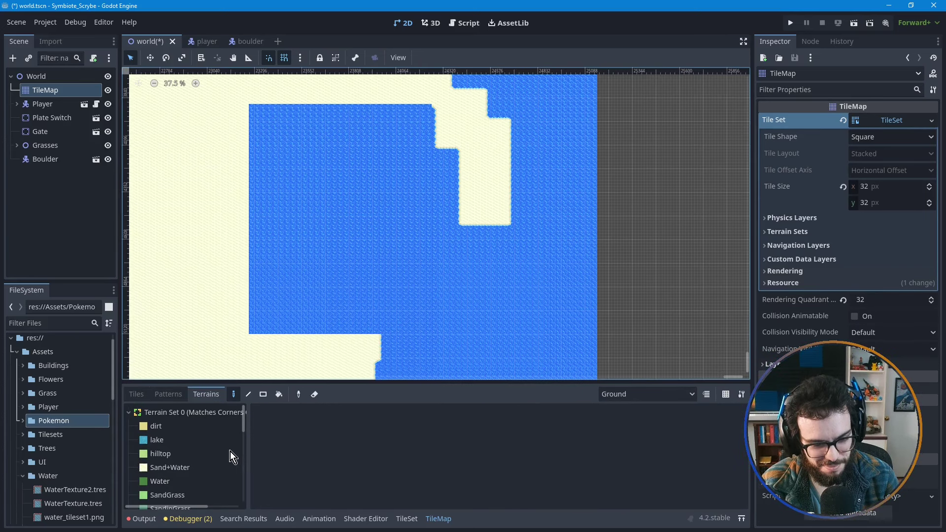
left_click(165, 471)
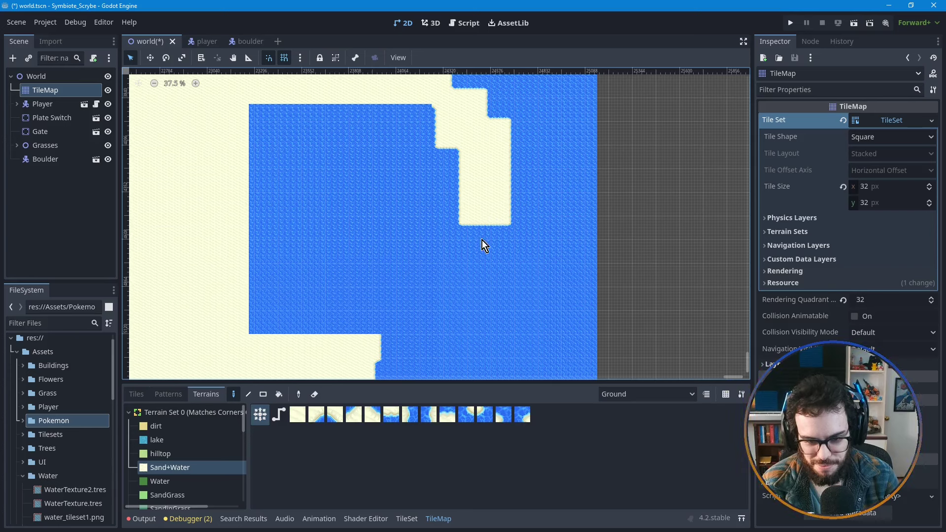
mouse_move(482, 241)
left_mouse_down()
mouse_move(475, 277)
mouse_move(471, 267)
left_mouse_up()
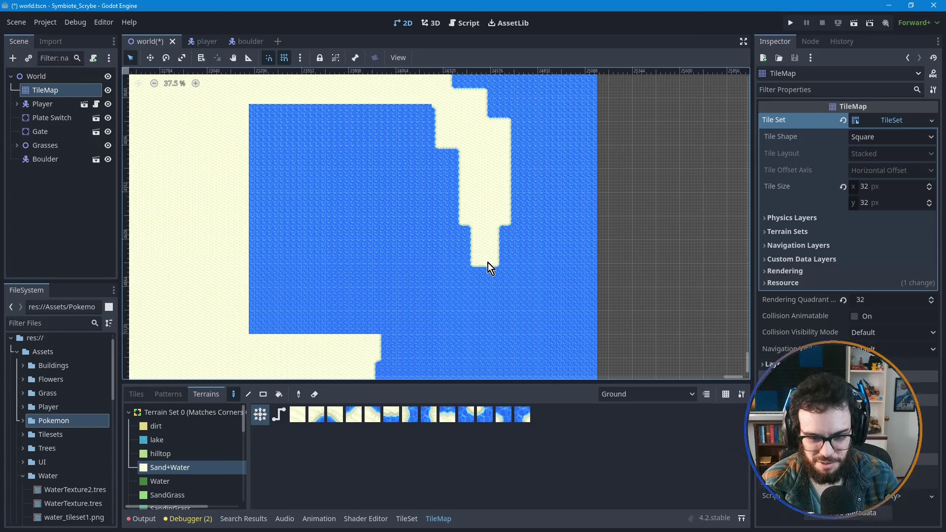
left_click_drag(474, 225, 448, 268)
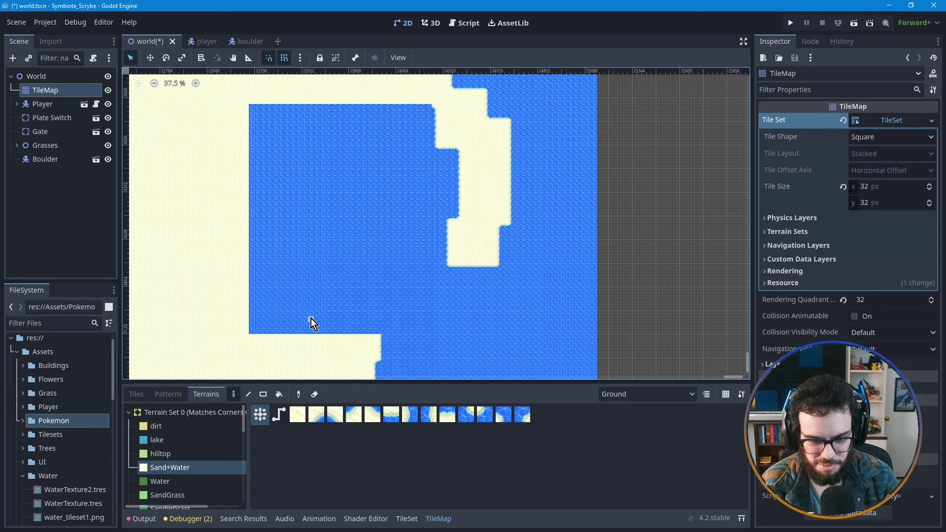
mouse_move(316, 318)
left_mouse_down("ctrl+shift")
mouse_move(371, 295)
mouse_move(412, 294)
mouse_move(466, 257)
left_mouse_up("ctrl+shift")
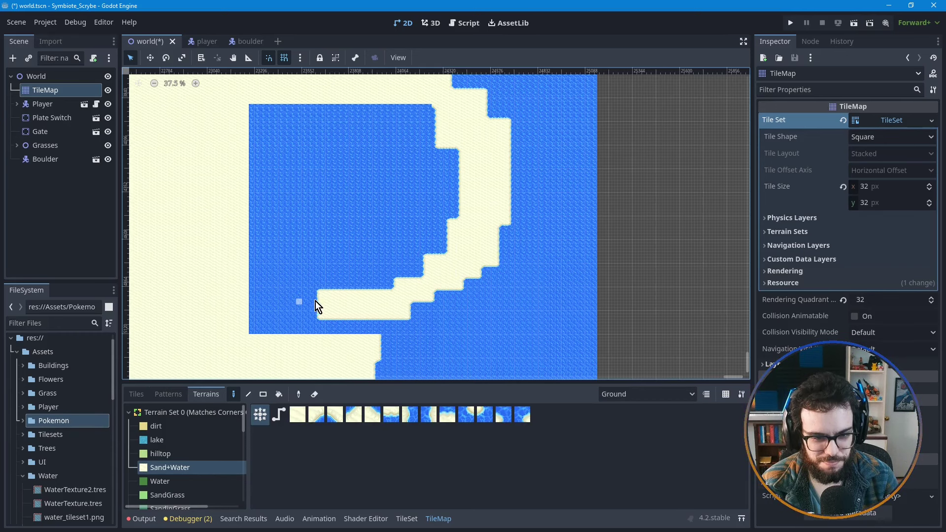
- Widen the channel beneath the sand arm by replacing the beach's upper edge with a strip of plain water tiles
middle_click_drag(317, 302, 362, 304)
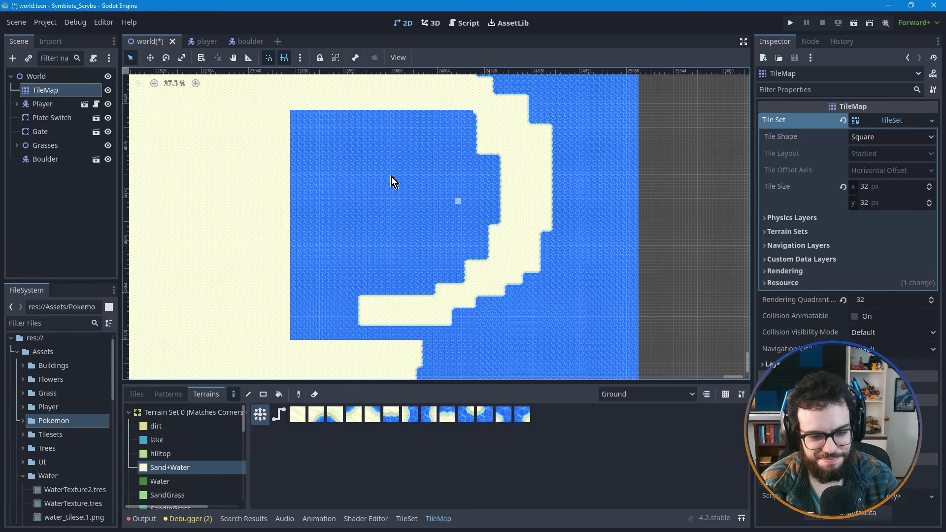
left_click(141, 394)
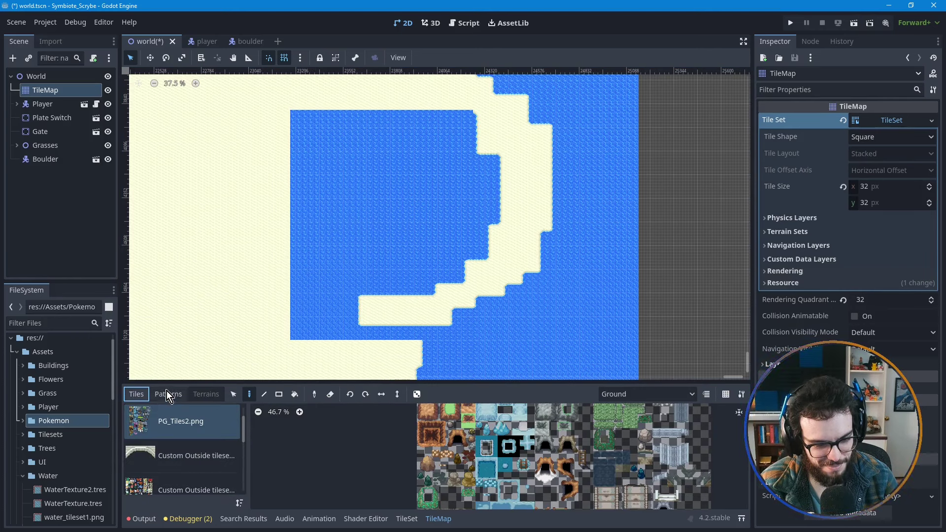
left_click(167, 393)
left_click(146, 398)
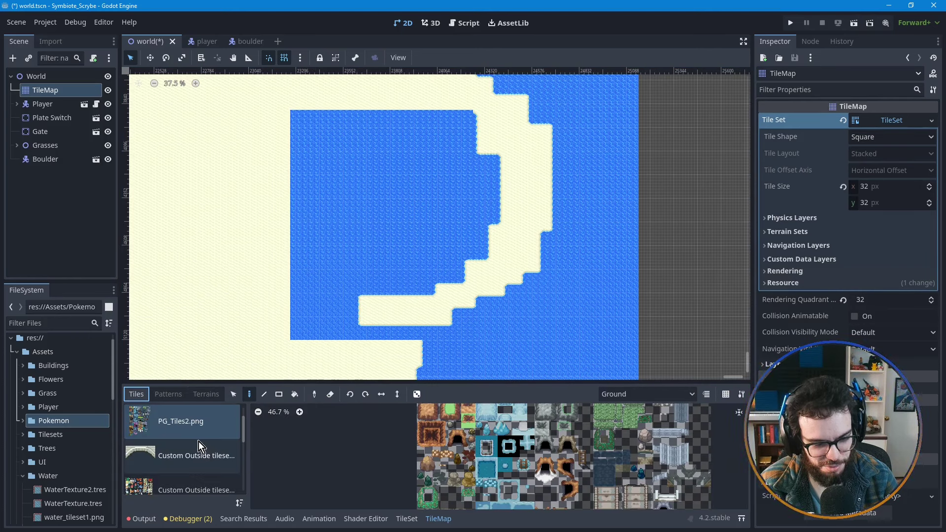
scroll(199, 444, "down", 2)
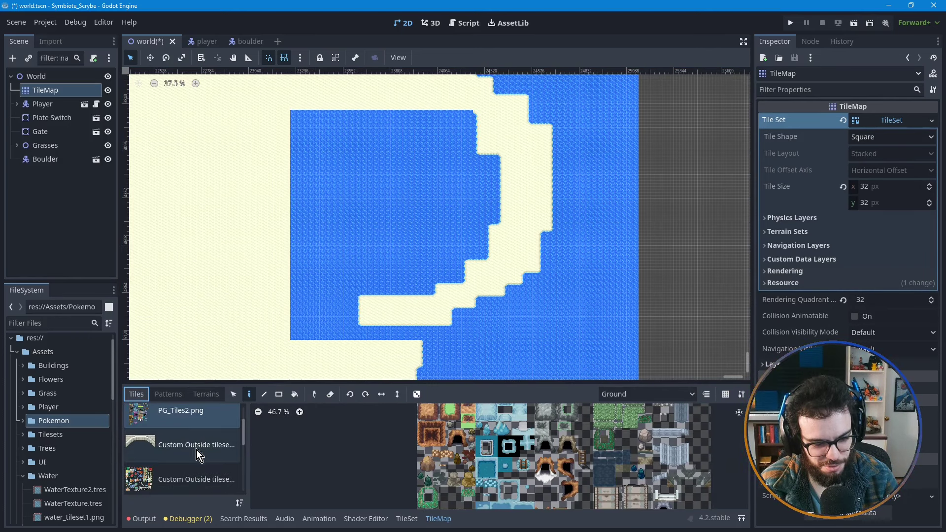
left_click(235, 394)
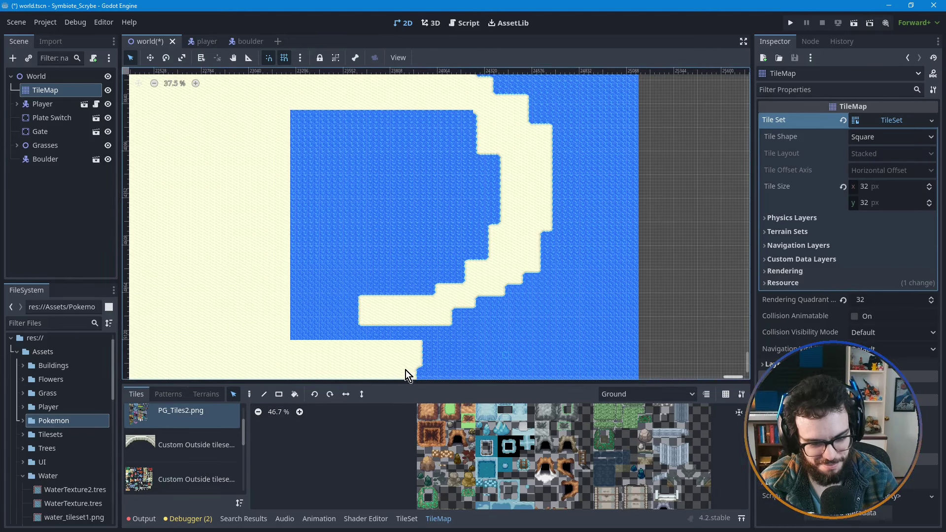
left_click(250, 395)
left_click_drag(424, 344, 295, 349, "ctrl+shift")
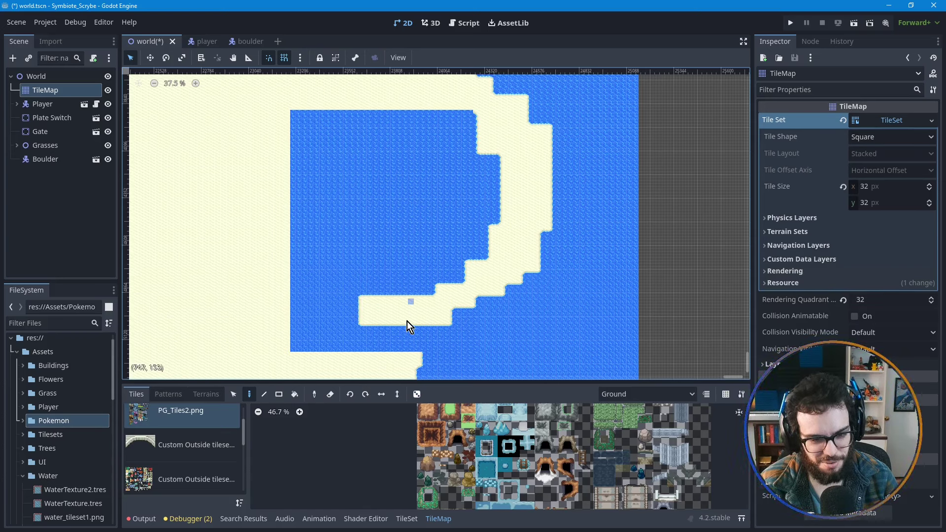
- Cut a water gap through the lower part of the sand arm, separating its end bar as an islet
mouse_move(433, 295)
left_mouse_down()
mouse_move(449, 310)
mouse_move(453, 323)
mouse_move(433, 293)
mouse_move(444, 329)
mouse_move(452, 309)
mouse_move(439, 284)
mouse_move(437, 311)
mouse_move(430, 296)
mouse_move(469, 351)
mouse_move(487, 352)
mouse_move(436, 282)
mouse_move(444, 295)
mouse_move(447, 283)
mouse_move(448, 303)
left_mouse_up()
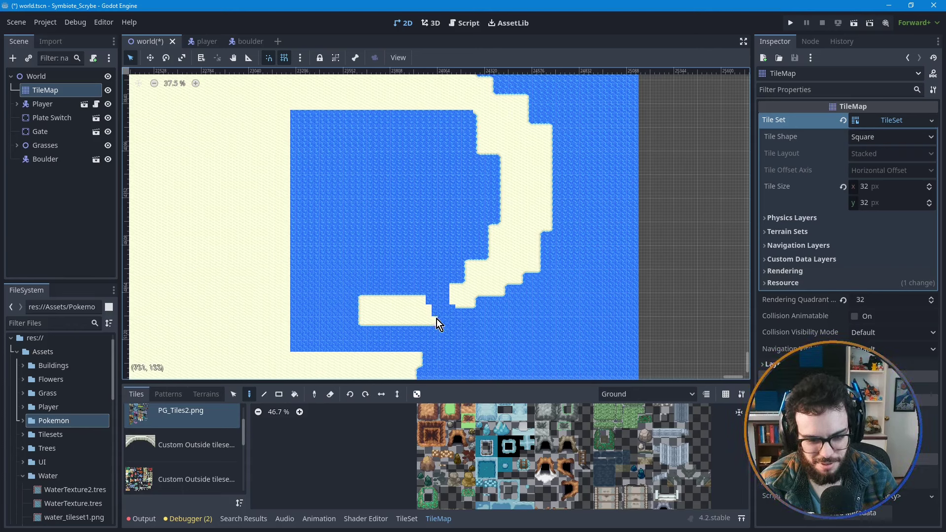
left_click_drag(429, 306, 430, 327)
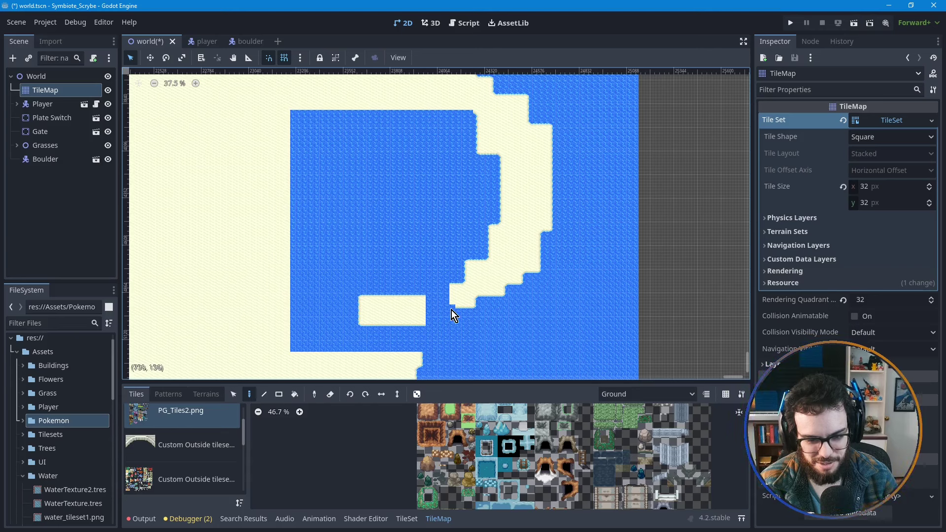
left_click_drag(451, 286, 451, 302)
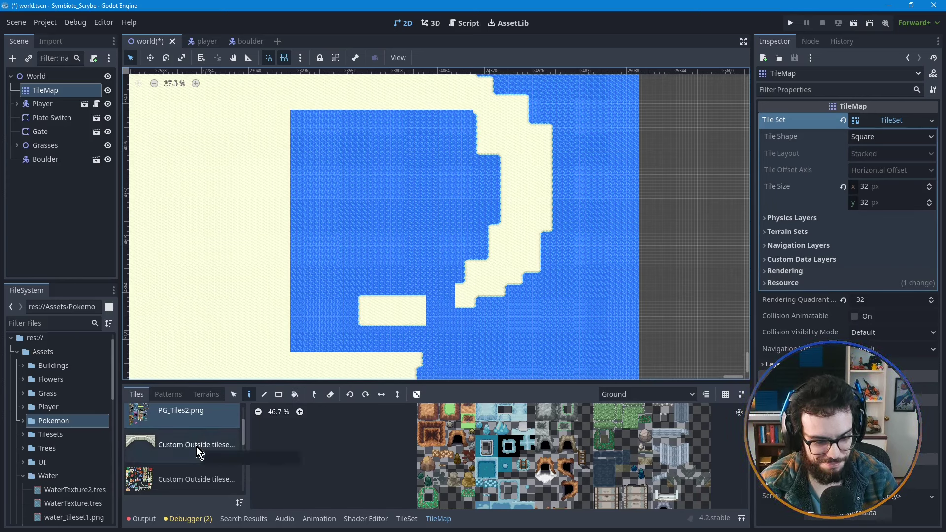
- Return to terrain painting on the tilemap's Ground layer with the Sand+Water terrain
scroll(196, 448, "down", 1)
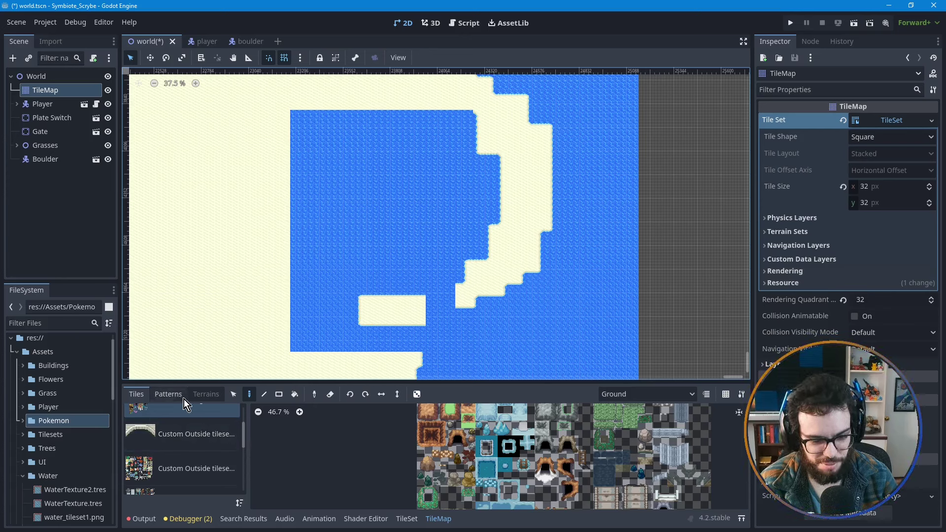
left_click(202, 397)
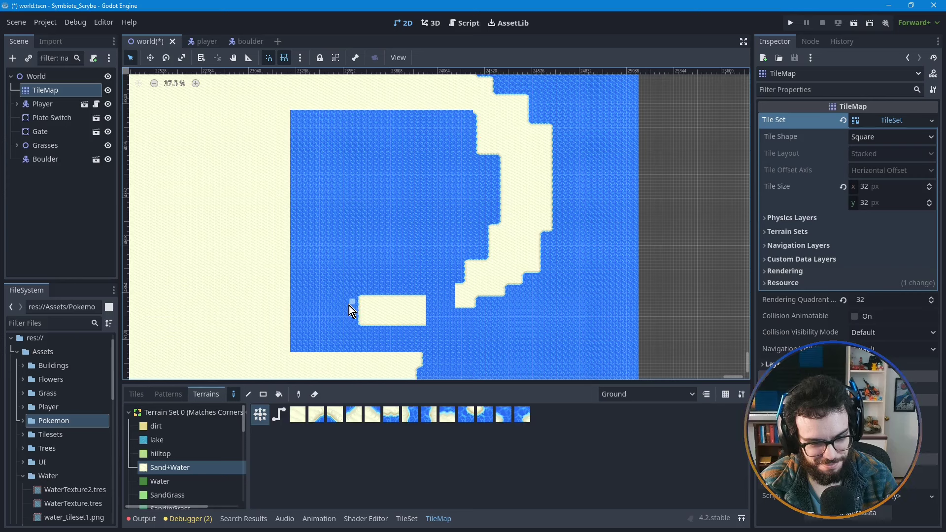
left_click_drag(365, 313, 329, 270)
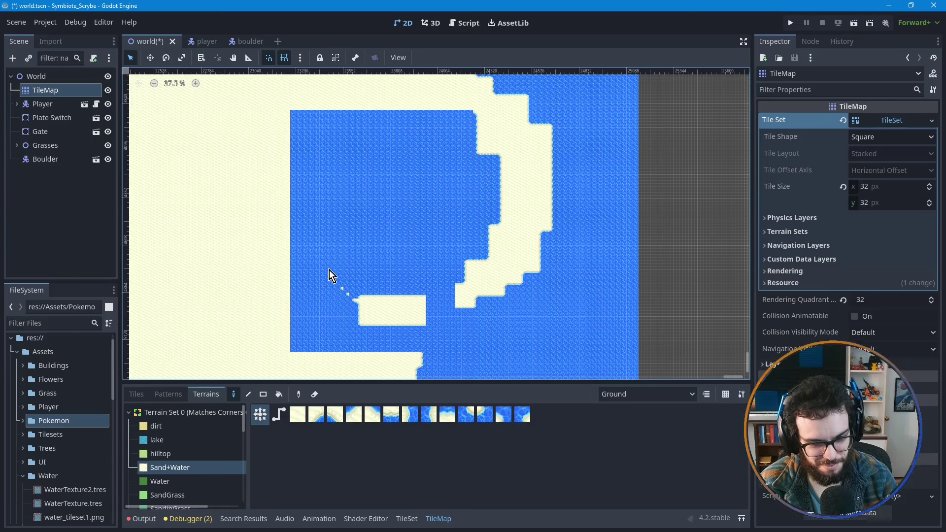
key("ctrl+z")
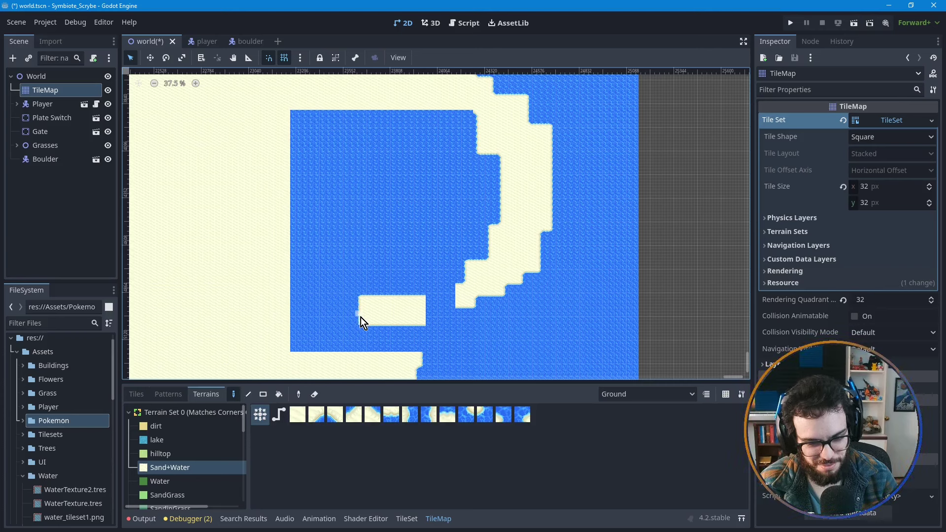
left_click_drag(332, 276, 366, 315)
key("ctrl+z")
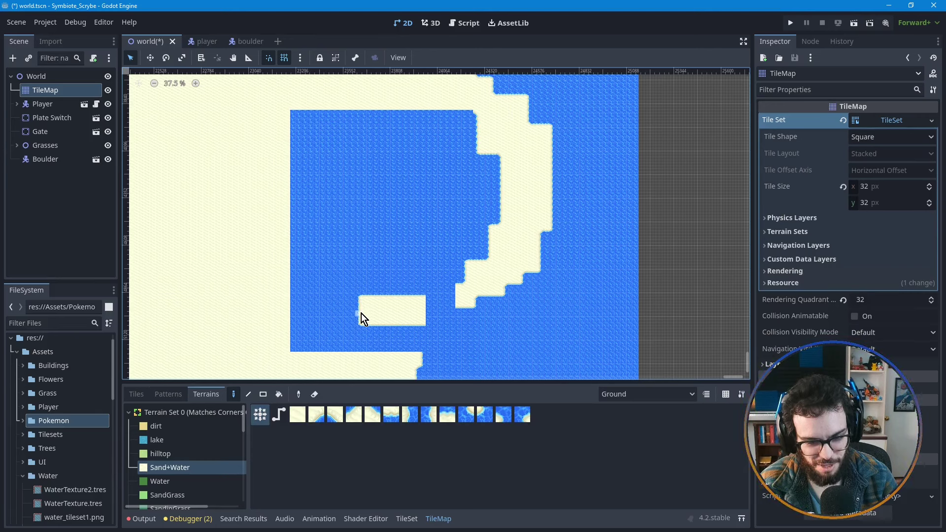
- Extend the islet west with a stepped Sand+Water band, continuing as a narrow strip north along the bay's west side
mouse_move(361, 314)
left_mouse_down()
mouse_move(332, 285)
mouse_move(332, 253)
mouse_move(328, 263)
mouse_move(341, 259)
mouse_move(336, 286)
left_mouse_up()
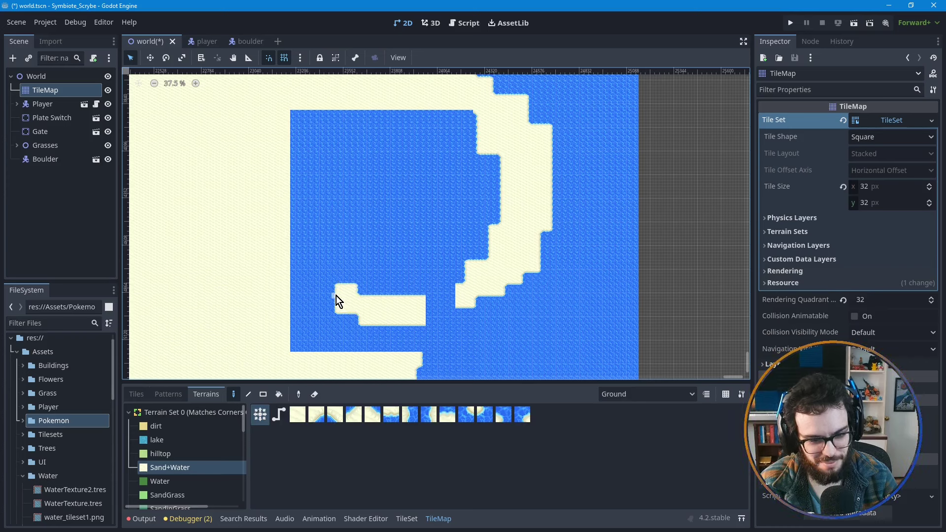
left_click_drag(336, 297, 316, 226)
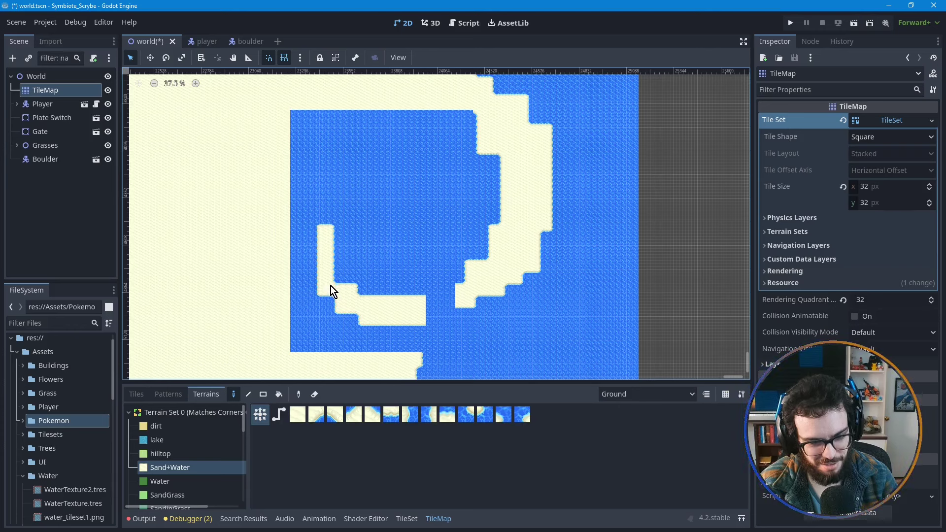
left_click(337, 228)
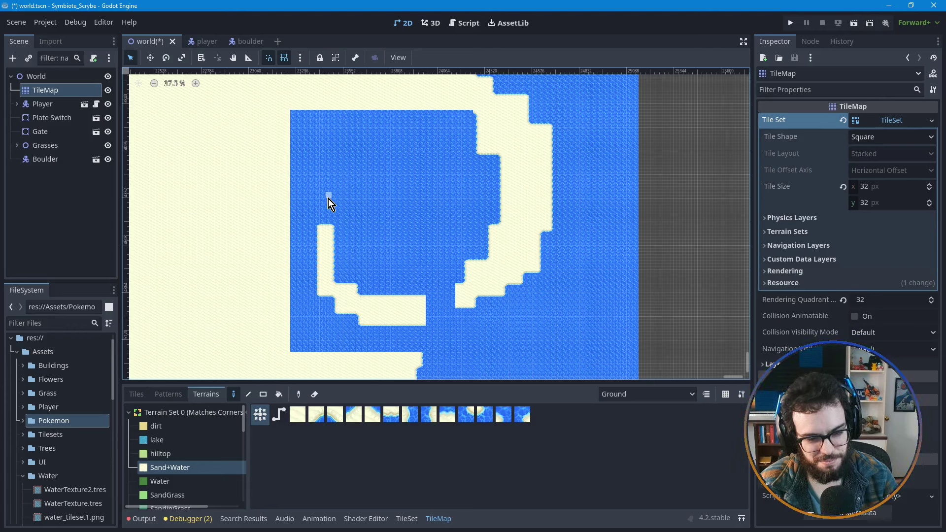
- Paint two small square Sand+Water islets in the bay, stepping diagonally northeast above the narrow sand strip
mouse_move(328, 197)
left_mouse_down()
mouse_move(332, 162)
mouse_move(332, 186)
left_mouse_up()
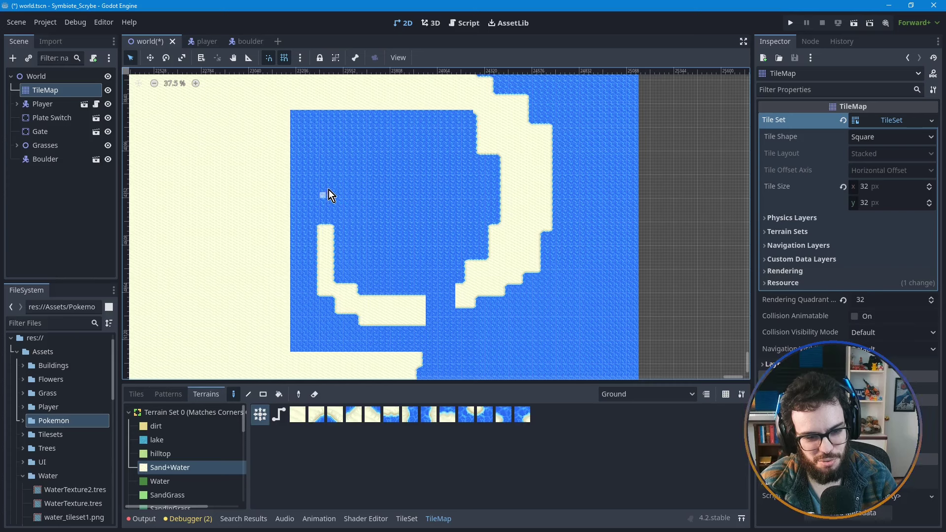
key("ctrl+z")
left_click(331, 186)
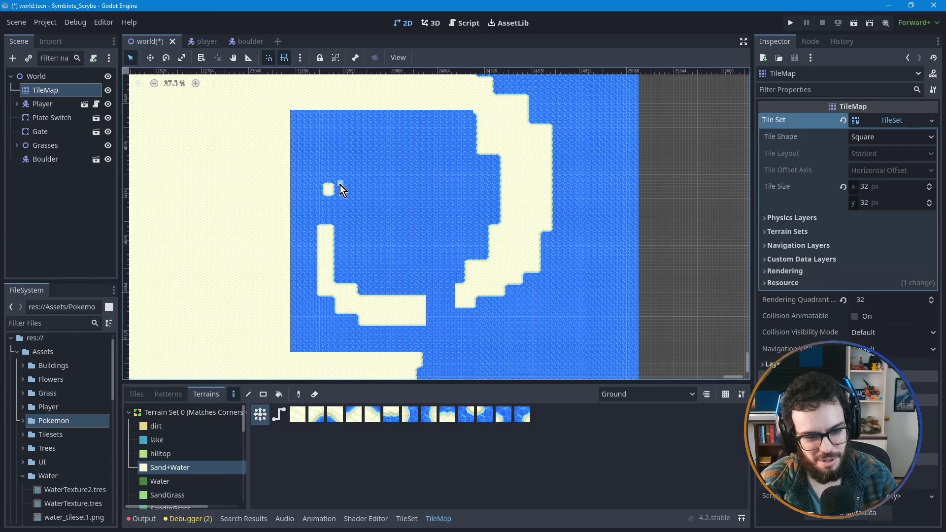
left_click(361, 167)
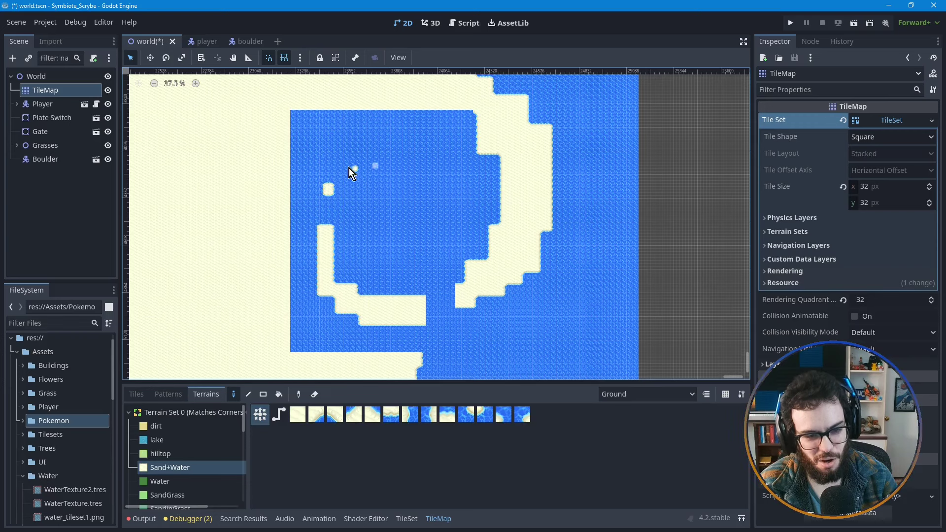
left_click(355, 168)
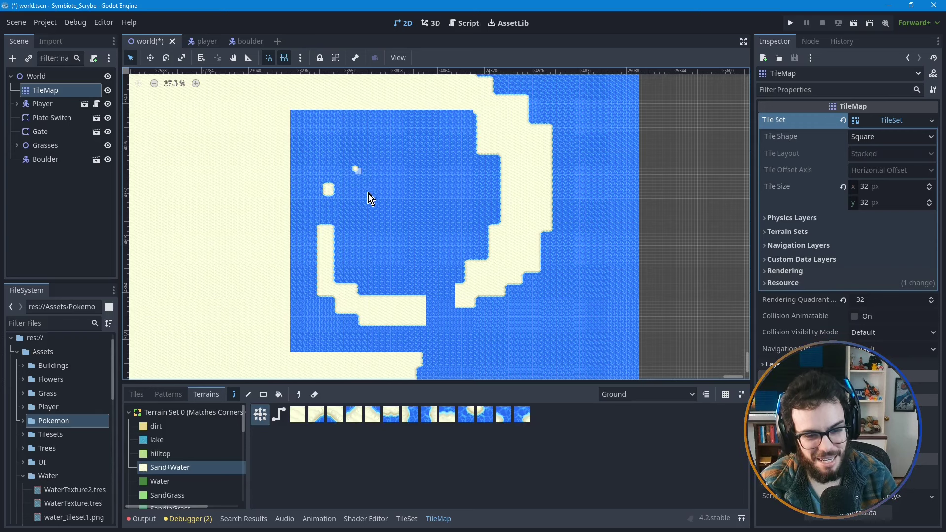
right_click(356, 169)
left_click(355, 164)
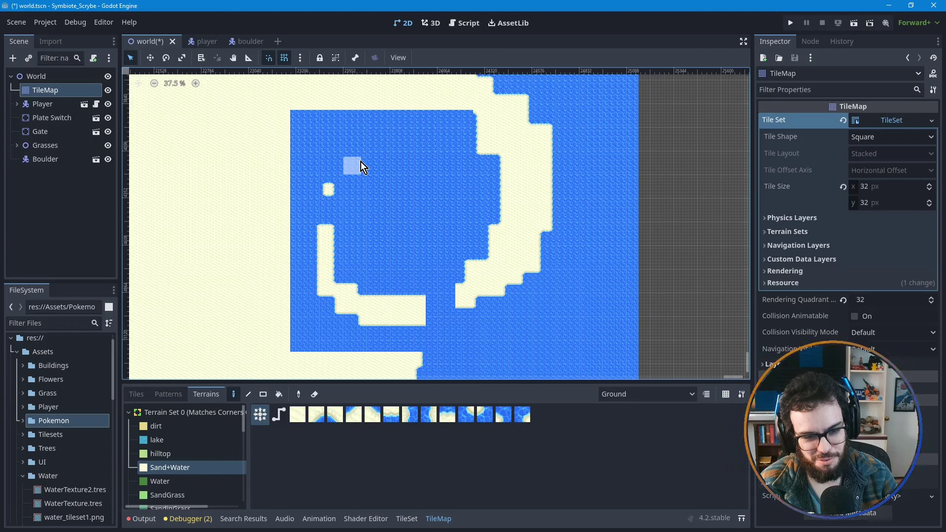
left_click(384, 152)
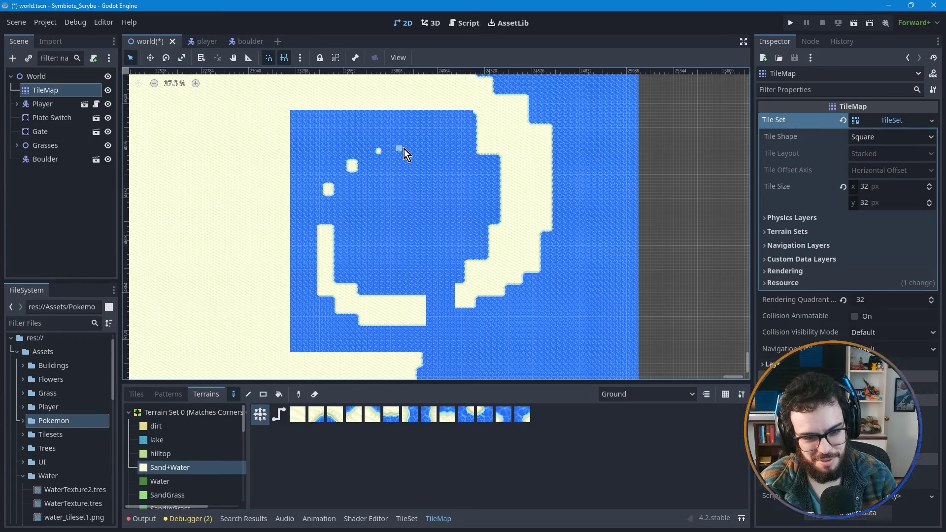
left_click(426, 139)
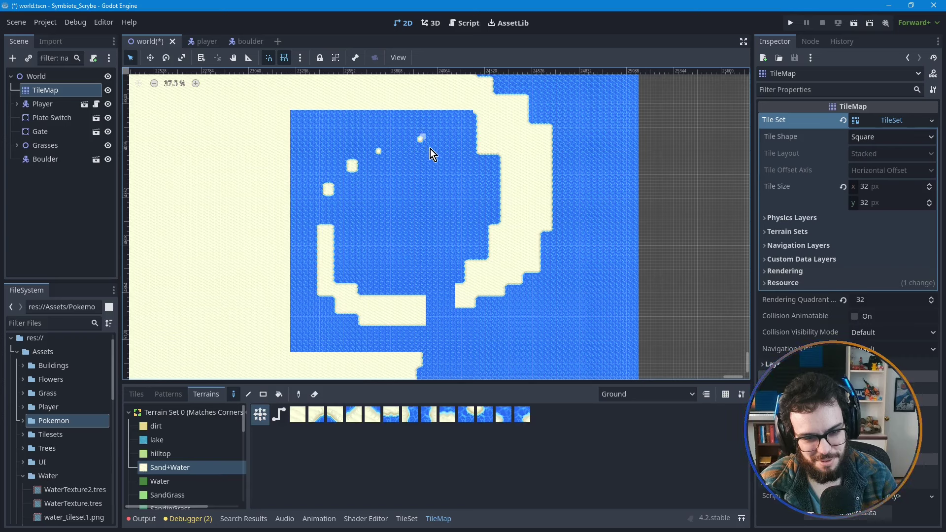
key("ctrl+z")
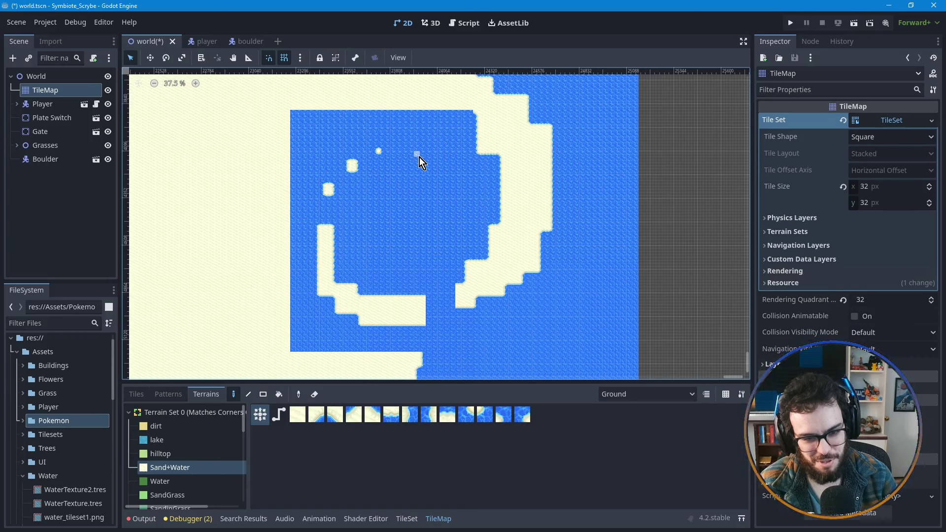
left_click(418, 160)
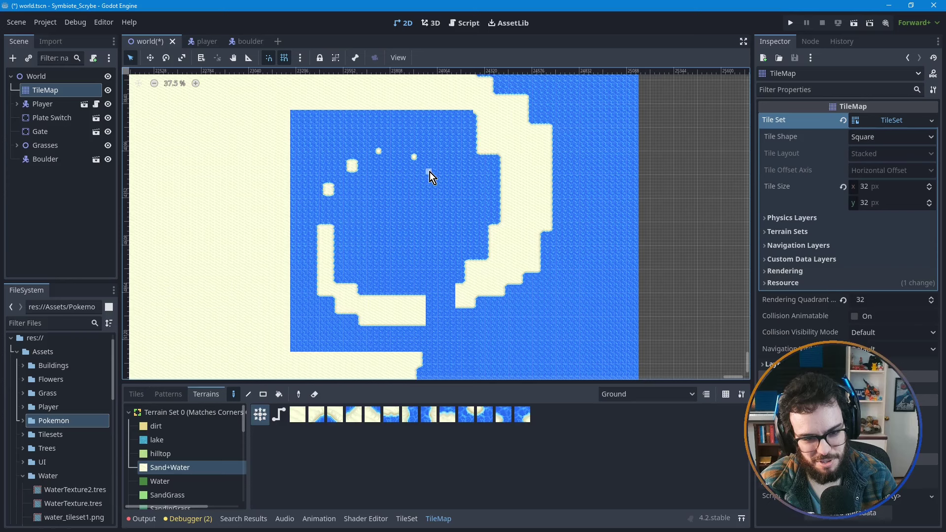
left_click(446, 196)
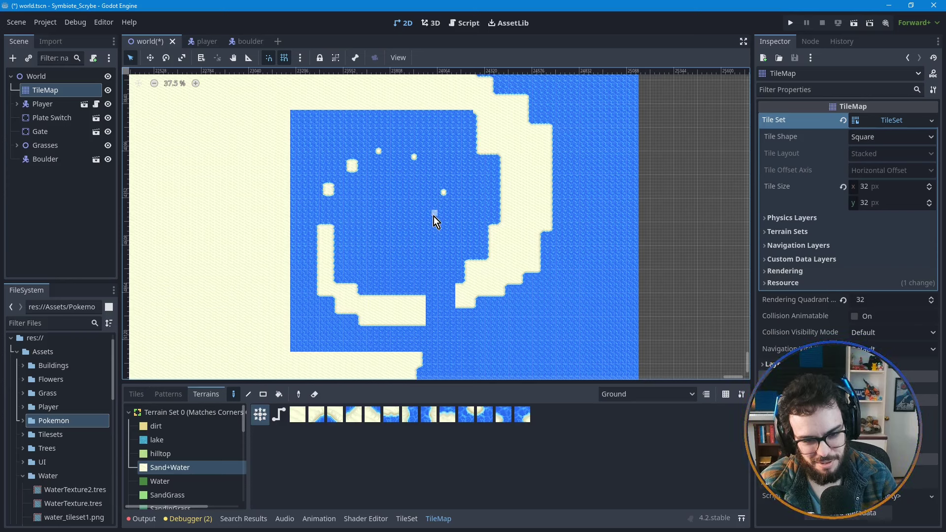
key("ctrl+z")
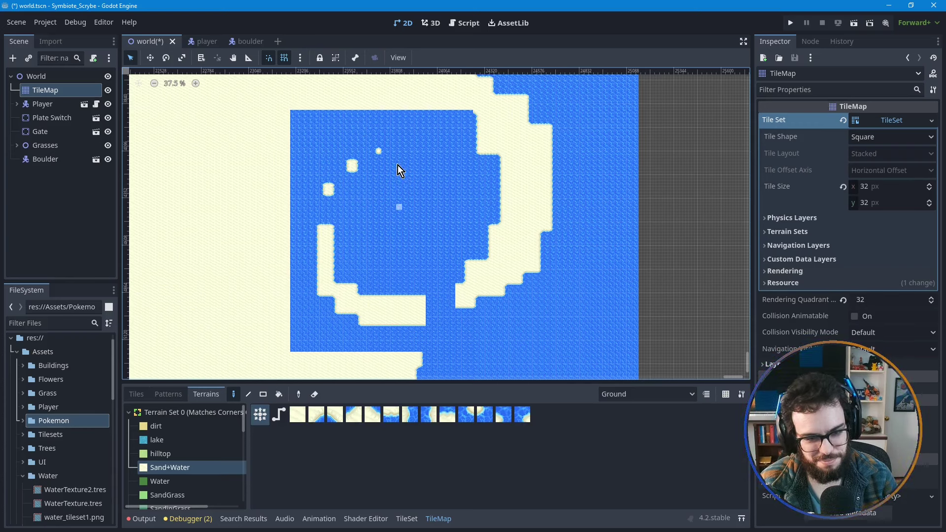
right_click(415, 158)
right_click(378, 151)
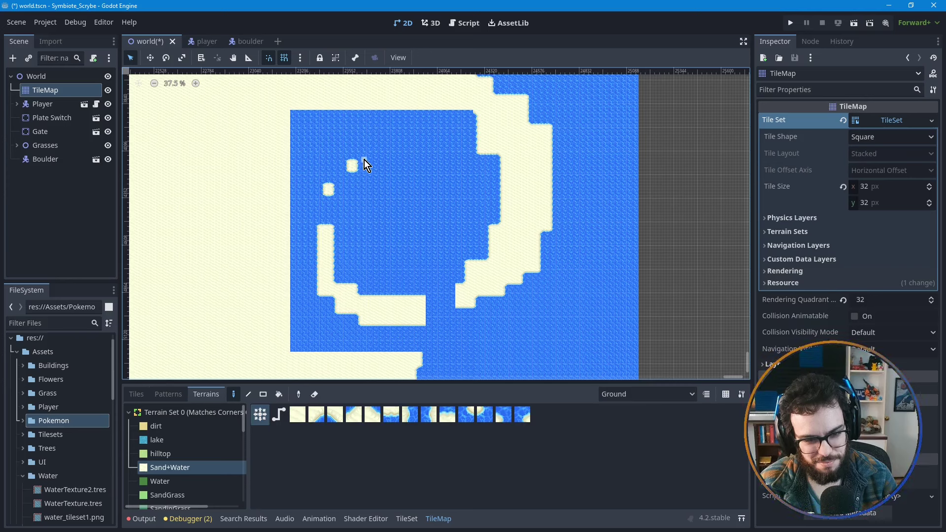
- Paint a short horizontal Sand+Water bar near the bay's north side and a tiny sand dot southeast of it
mouse_move(375, 151)
left_mouse_down()
mouse_move(421, 155)
mouse_move(409, 161)
mouse_move(413, 153)
left_mouse_up()
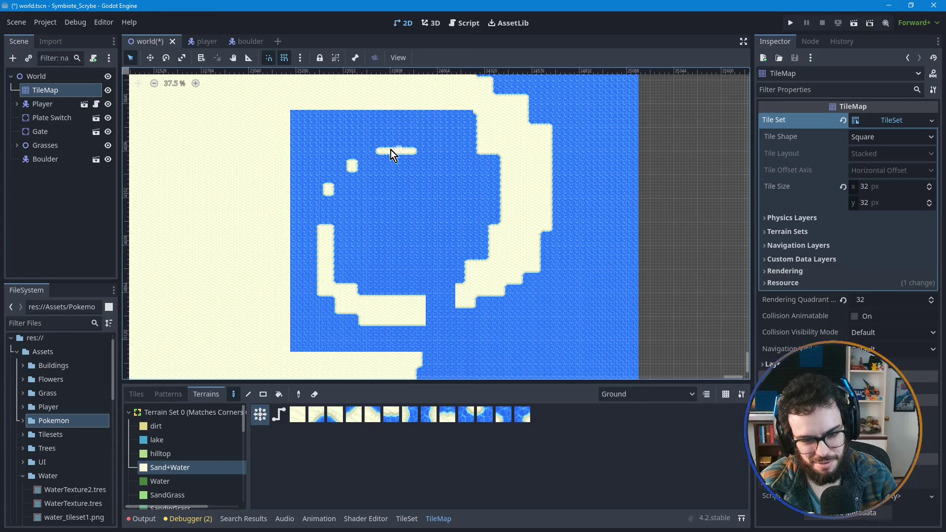
left_click_drag(376, 155, 415, 144)
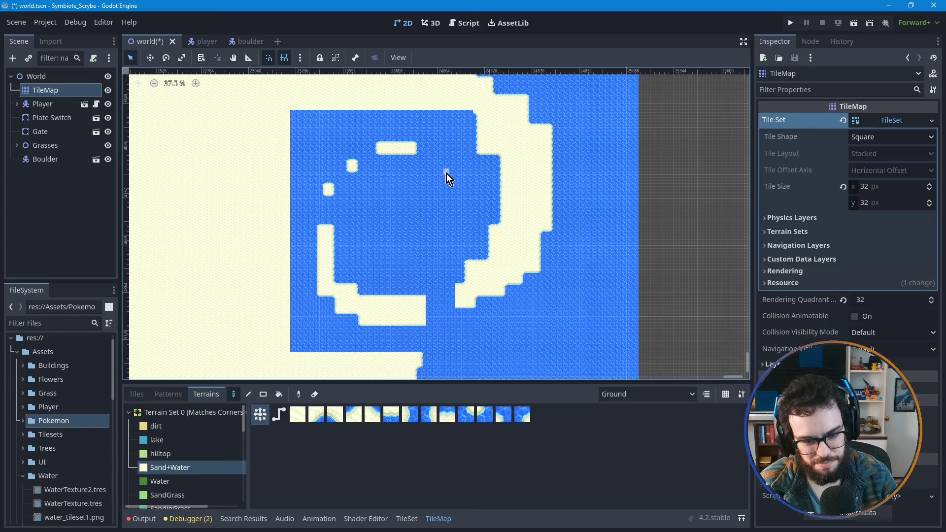
left_click(445, 170)
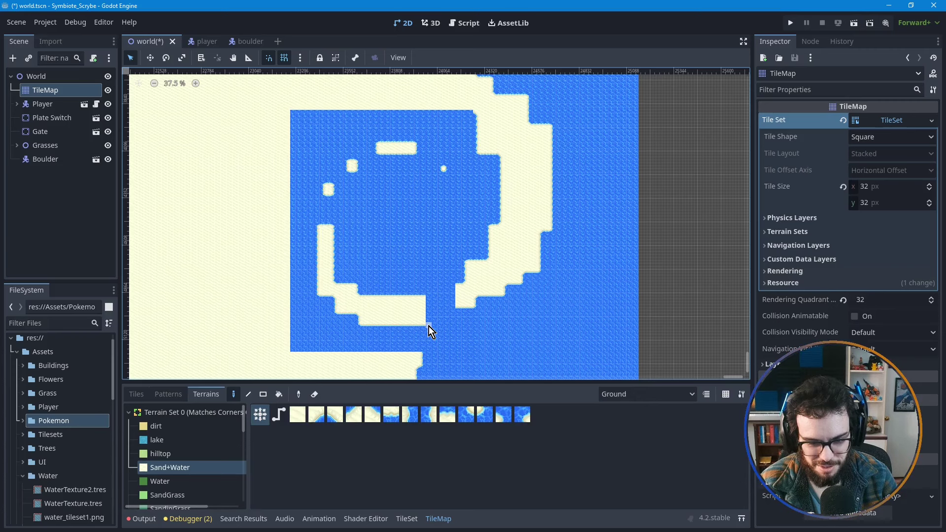
- Give the cut ends of the islet and the sand arm proper shore edges by painting Sand+Water terrain along both sides of the gap
left_click_drag(429, 327, 430, 298)
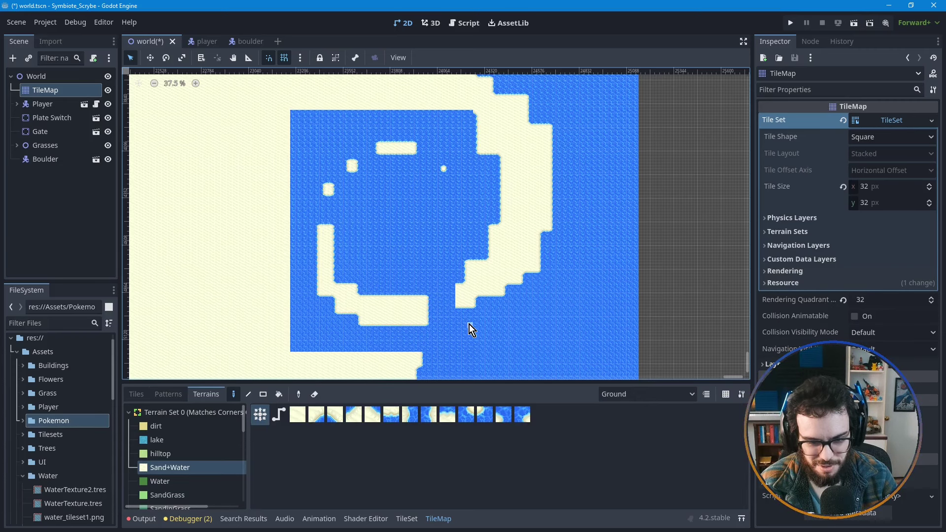
scroll(445, 322, "up", 2)
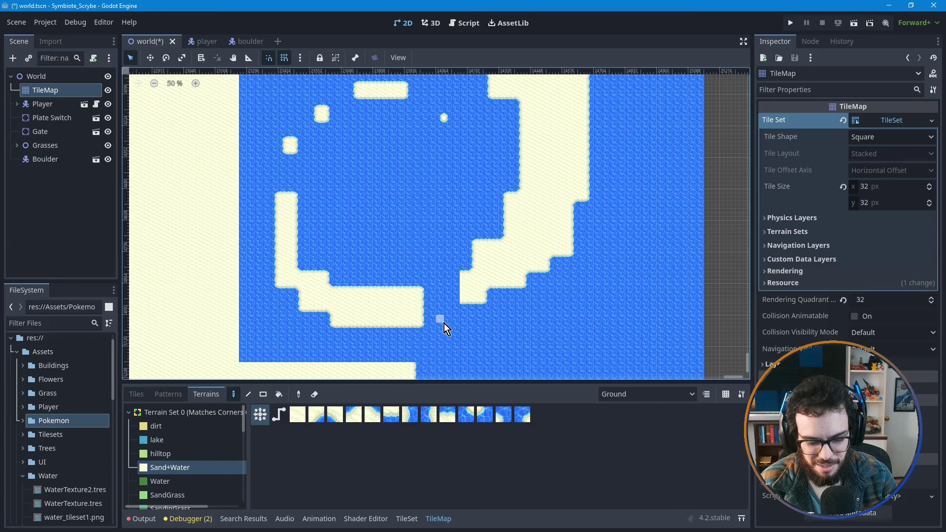
scroll(444, 323, "up", 1)
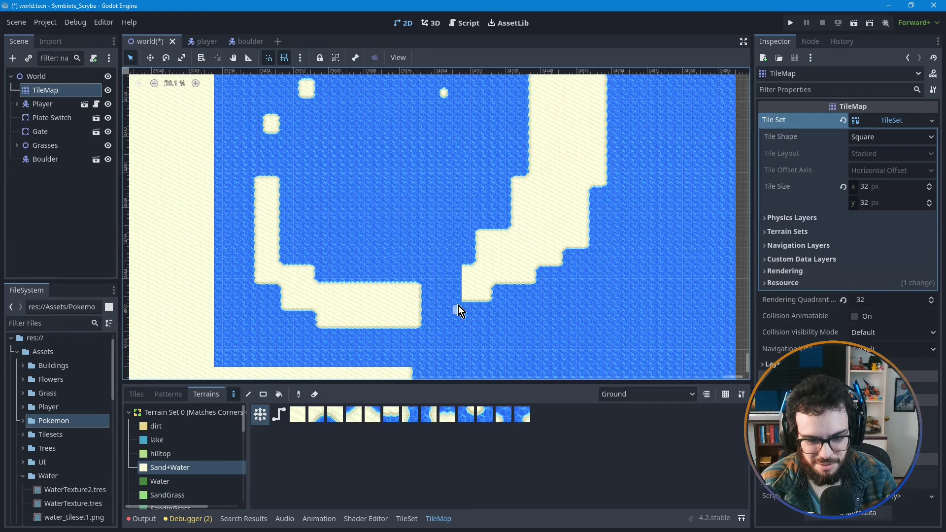
left_click(474, 265)
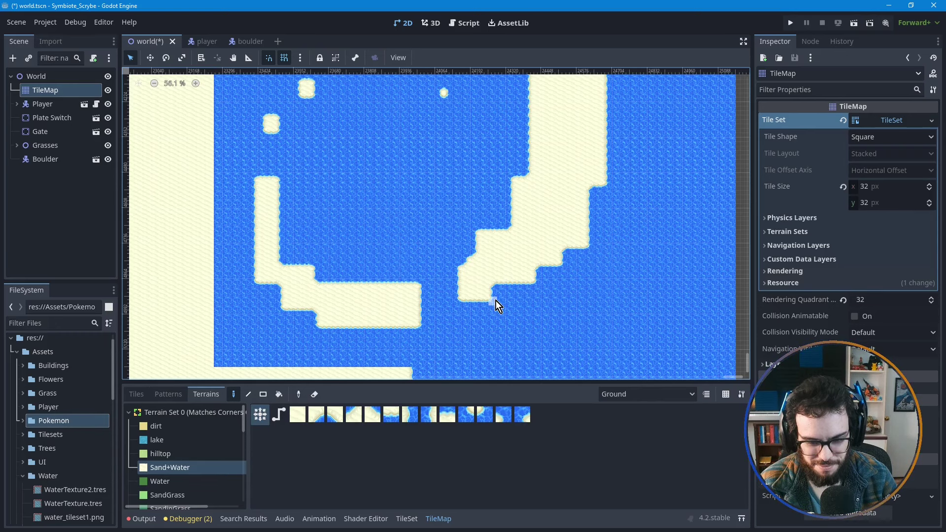
scroll(488, 316, "down", 2)
scroll(485, 316, "down", 2)
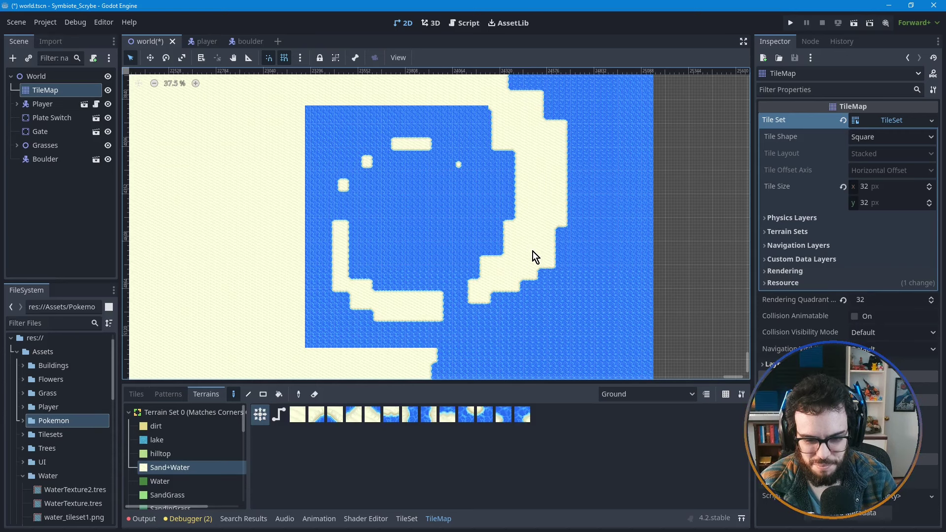
scroll(502, 261, "down", 1)
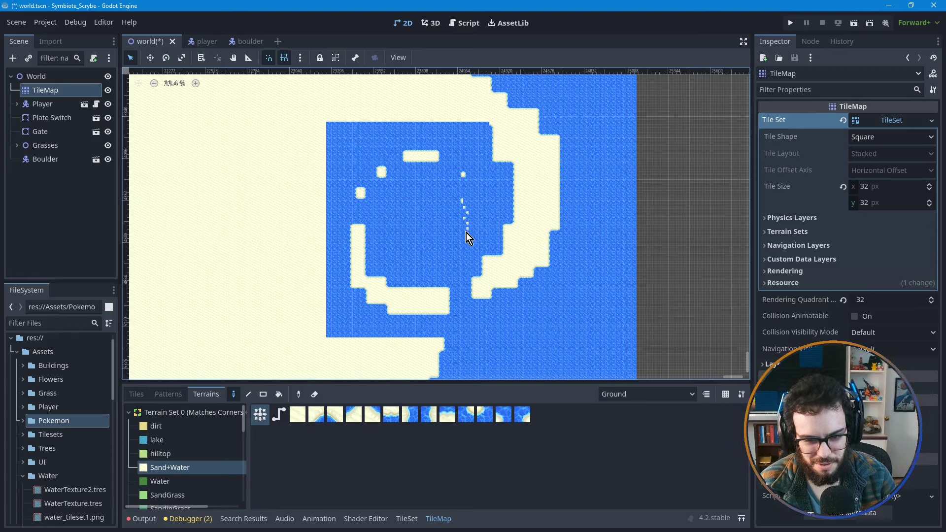
left_click_drag(469, 213, 469, 245)
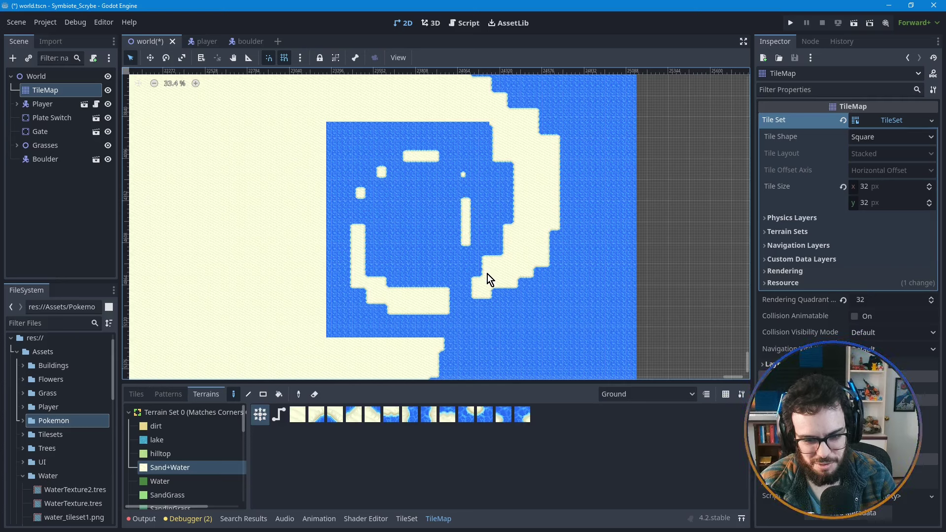
left_click_drag(465, 199, 476, 226)
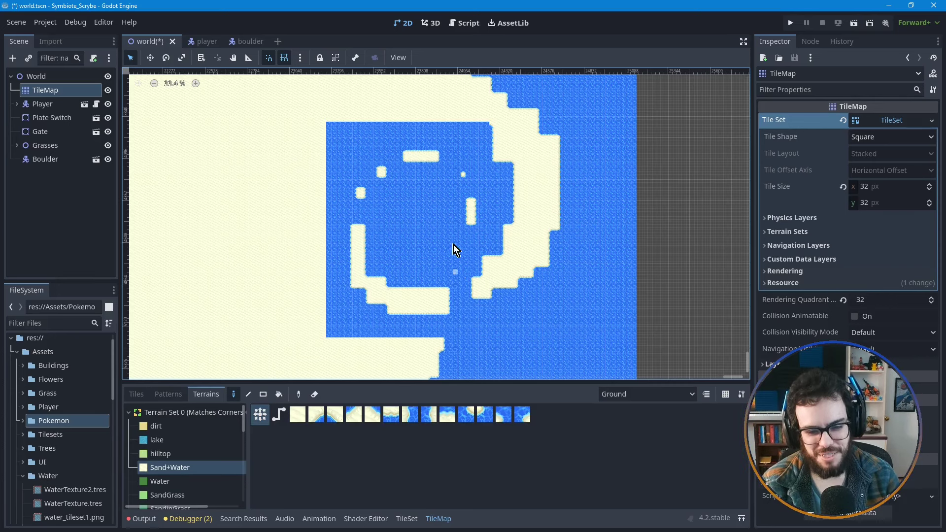
key("ctrl+z")
key("ctrl+z")
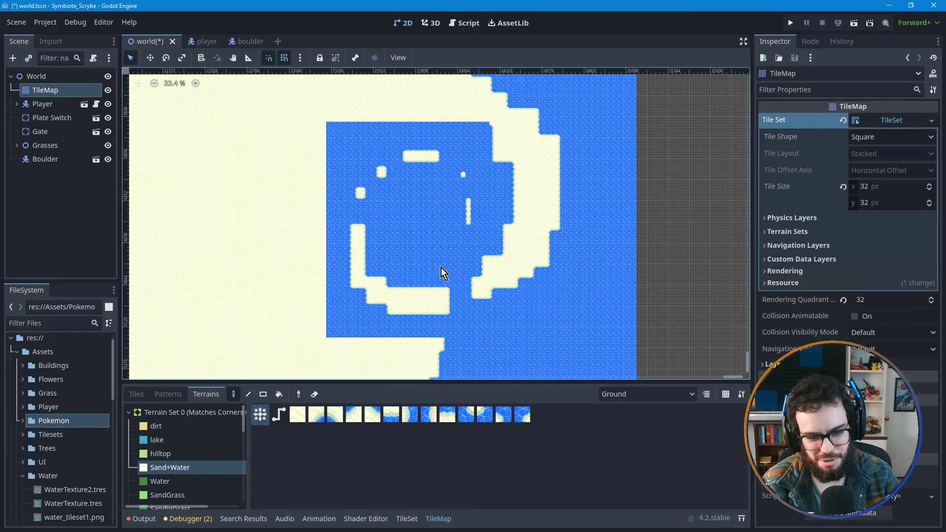
- Paint three more tiny Sand+Water dots below the existing dot to form a diamond in the bay's eastern part
left_click(476, 193)
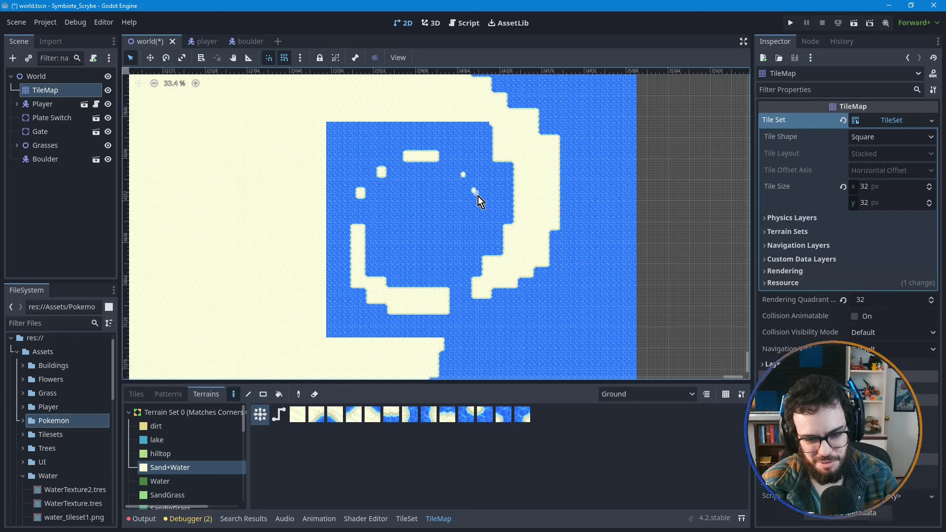
left_click(451, 195)
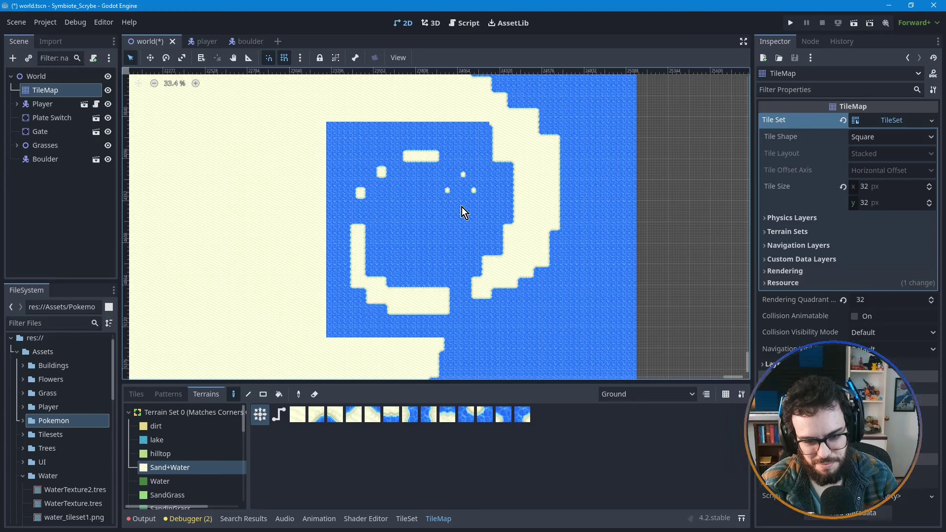
left_click(463, 207)
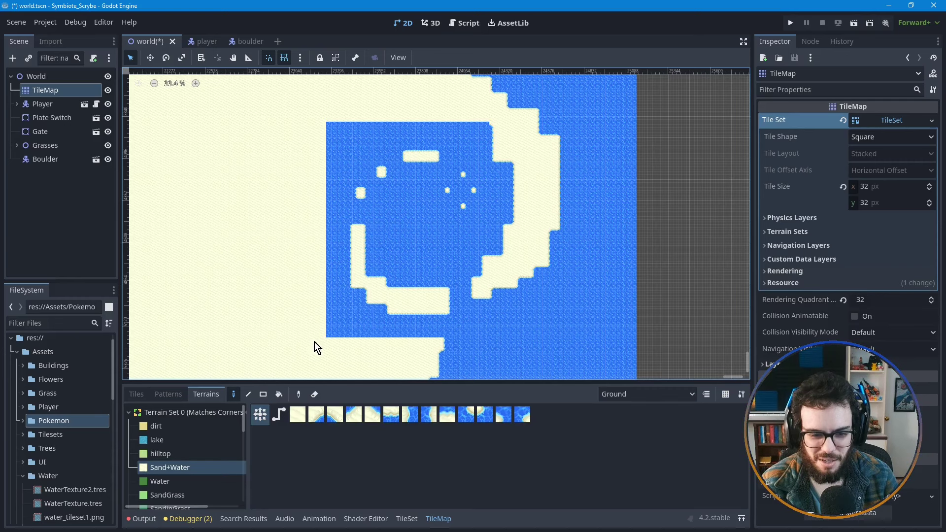
- Paint a Sand+Water block in the bay's southwest corner and a shore edge along its straight south side
scroll(335, 341, "up", 1)
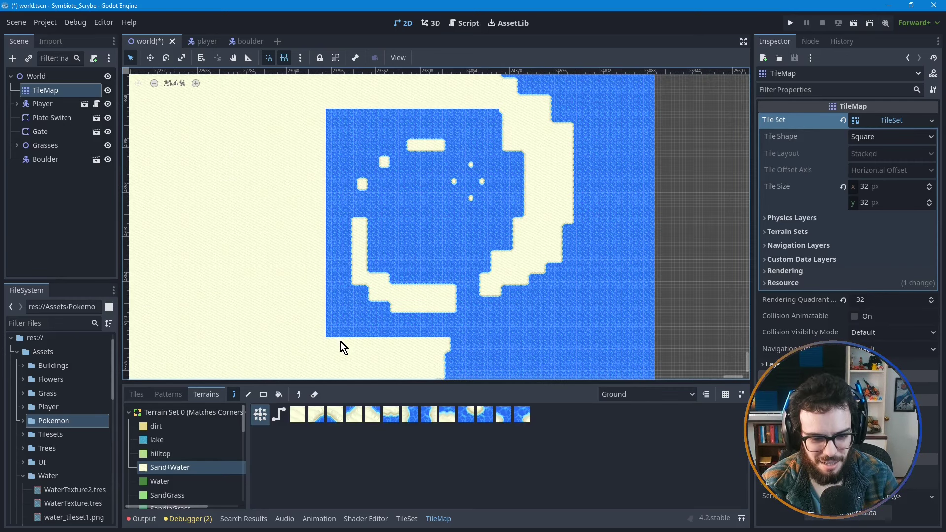
left_click(317, 321)
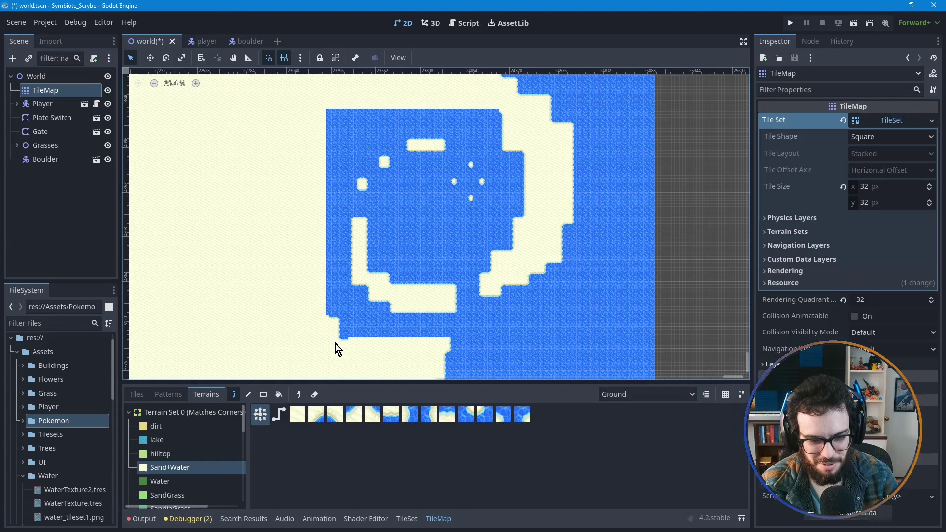
left_click_drag(335, 344, 449, 341)
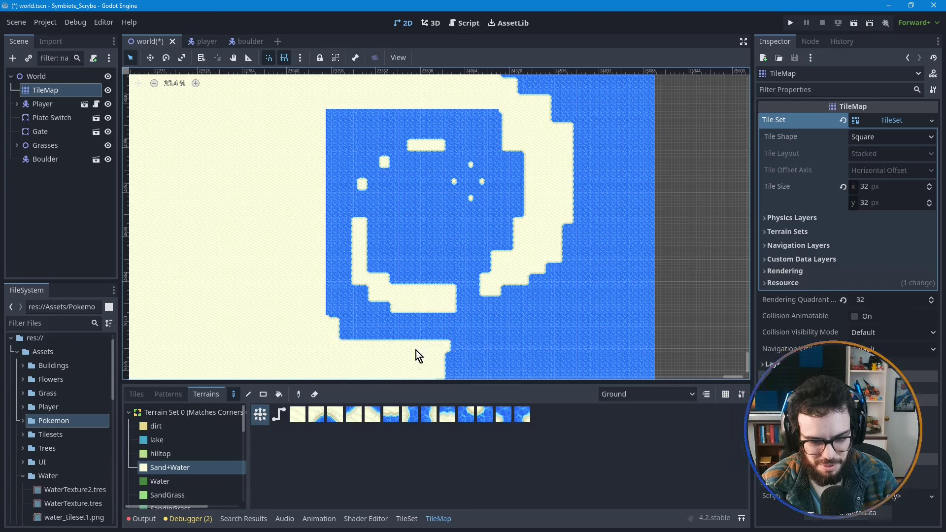
- Try to paint a Sand+Water shore edge along the bay's straight west side
left_click_drag(311, 323, 327, 105)
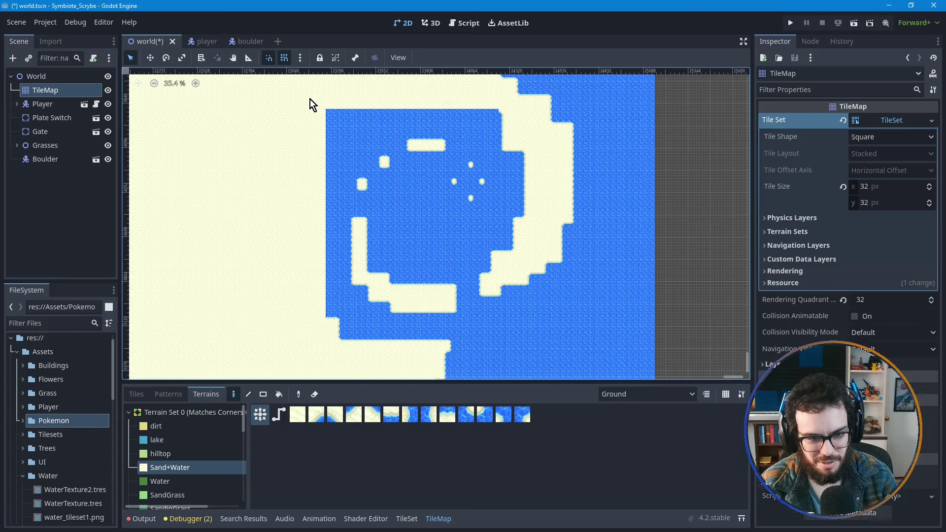
mouse_move(310, 99)
left_mouse_down()
mouse_move(329, 247)
mouse_move(325, 333)
left_mouse_up()
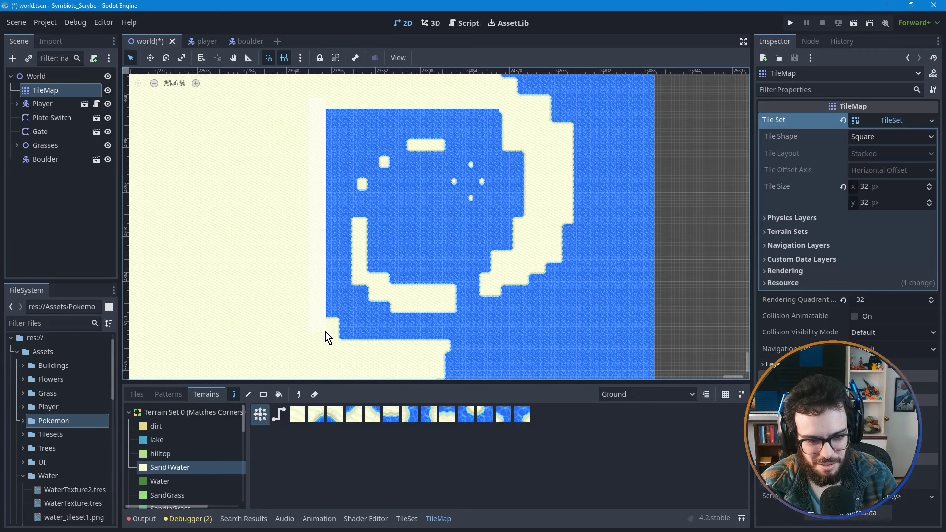
scroll(328, 315, "up", 3)
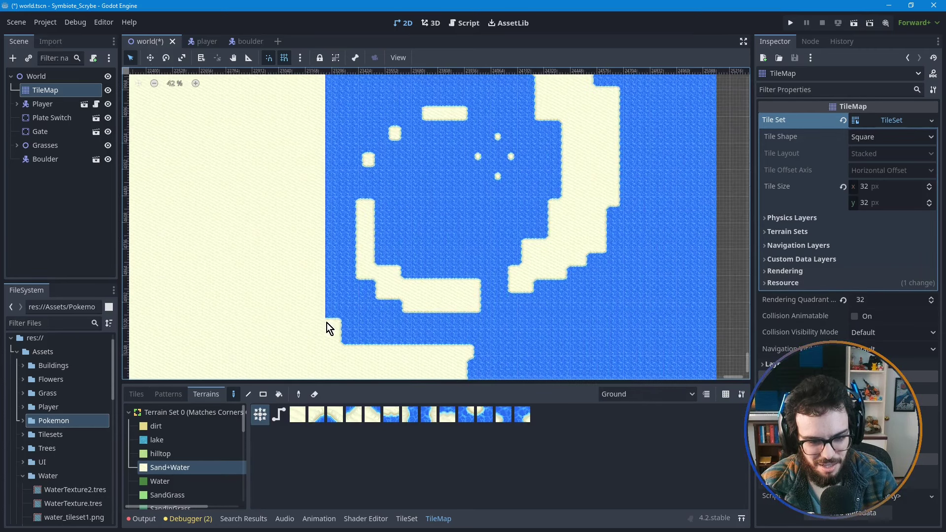
scroll(327, 321, "up", 2)
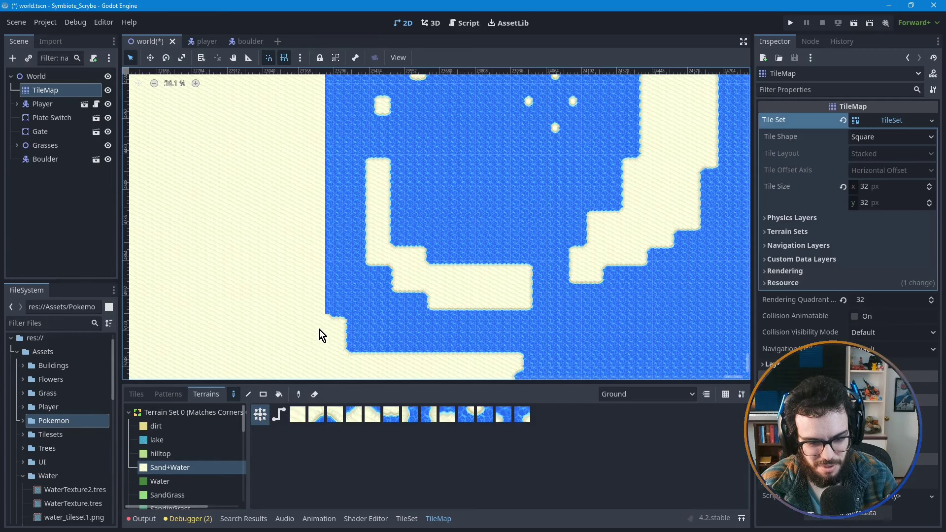
scroll(318, 324, "down", 3)
scroll(354, 198, "up", 1)
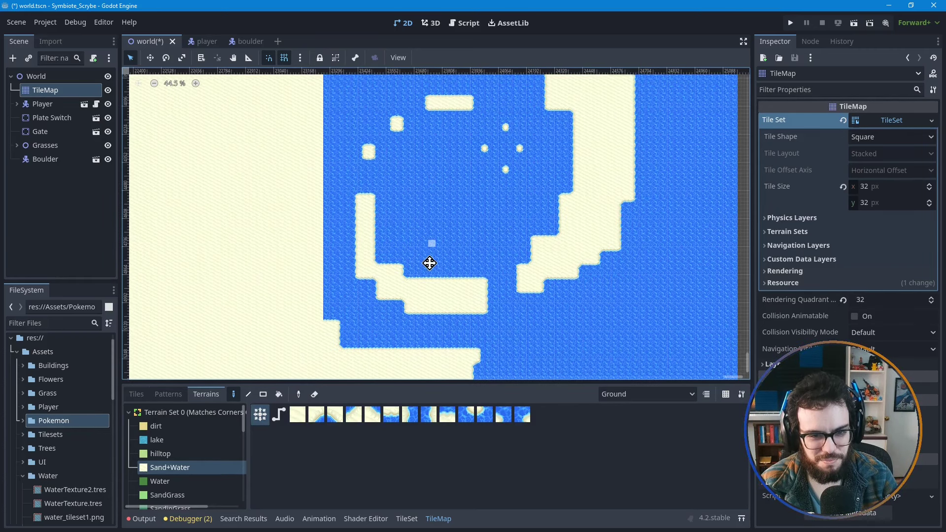
- Paint a Sand+Water shore edge along the bay's straight north side, including its northwest corner
scroll(428, 276, "up", 5)
left_click_drag(285, 153, 465, 164)
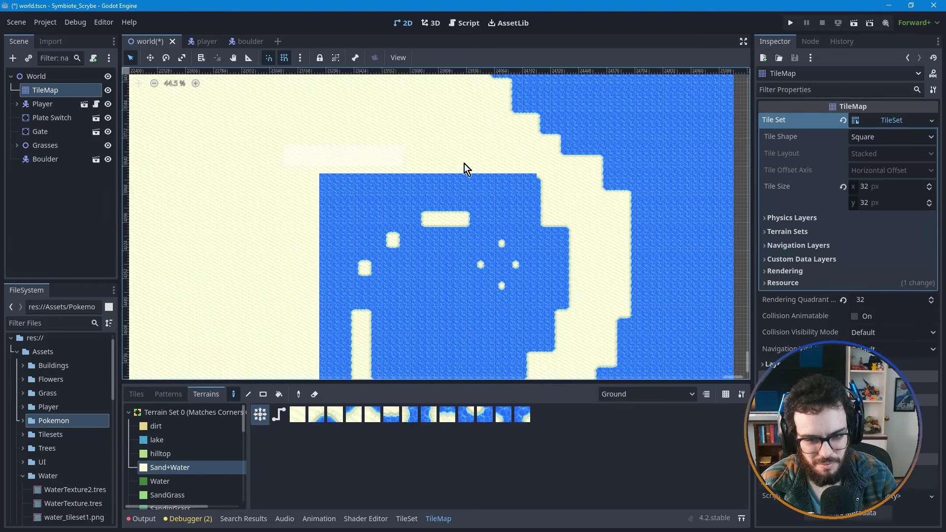
mouse_move(544, 173)
left_mouse_down()
mouse_move(480, 179)
mouse_move(523, 178)
mouse_move(438, 162)
mouse_move(303, 173)
left_mouse_up()
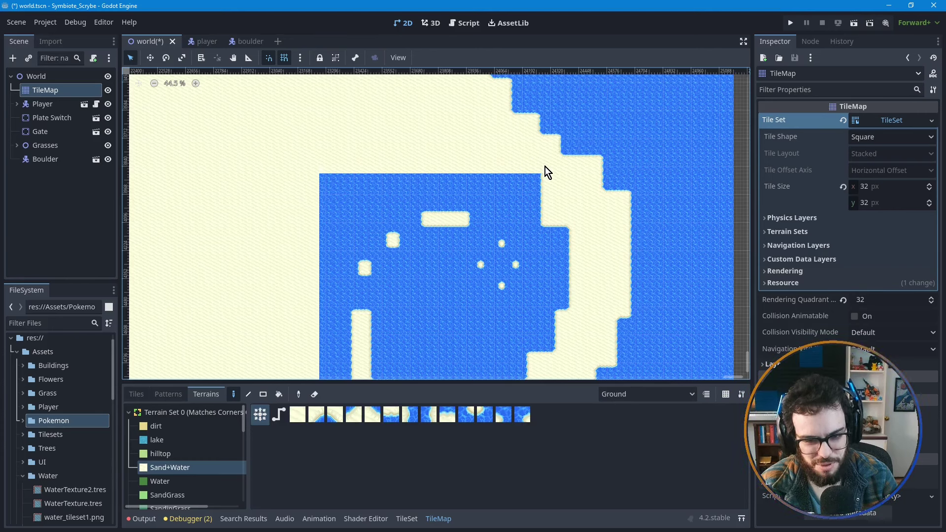
left_click_drag(309, 170, 302, 181)
- Paint a thin Sand+Water strip down the bay's west side to give it a proper shore edge
middle_click_drag(399, 300, 402, 218)
scroll(366, 203, "down", 1)
middle_click_drag(350, 244, 343, 222)
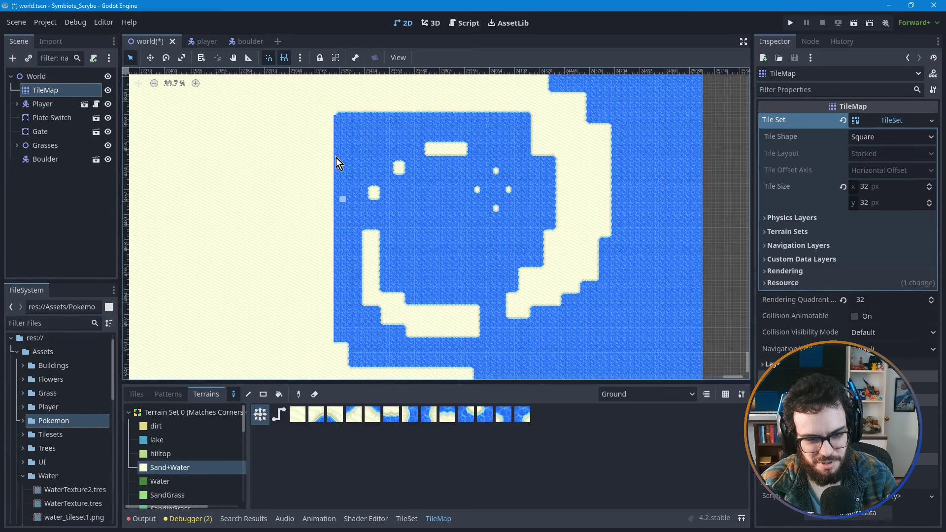
left_click_drag(334, 115, 336, 354)
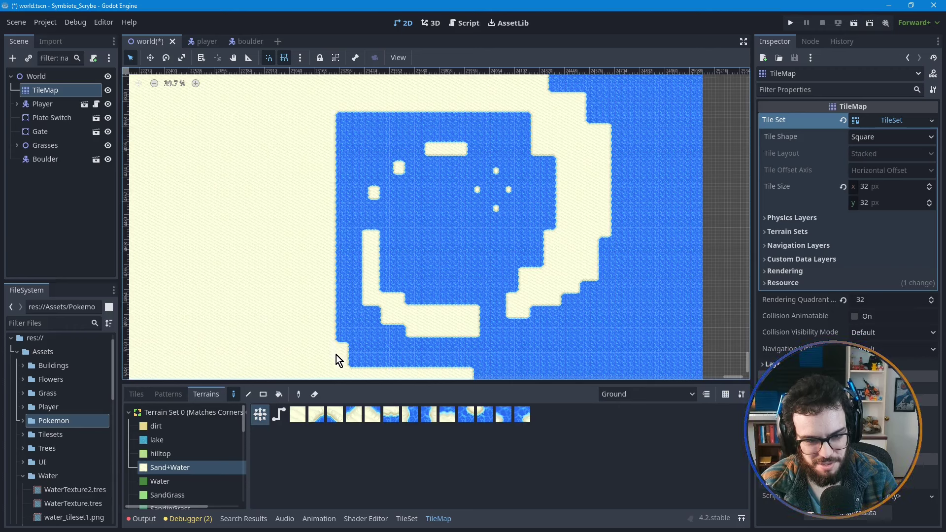
- Fill the bay's square northwest corner with overlapping Sand+Water blocks to form a stepped shoreline
left_click(345, 130)
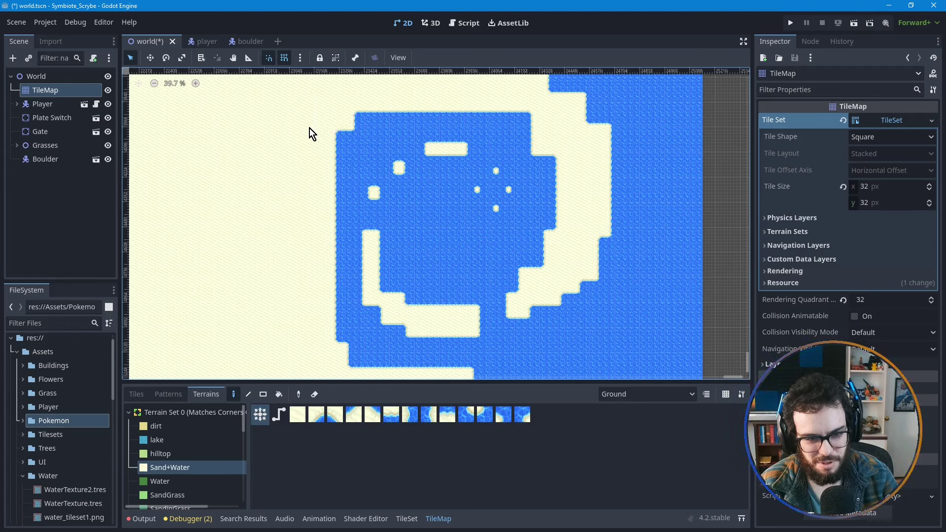
left_click(366, 141)
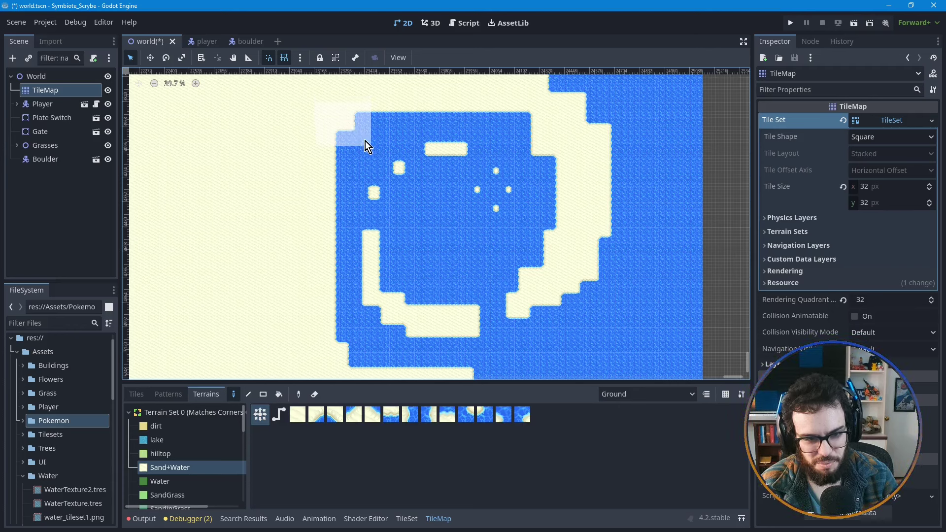
left_click(353, 159)
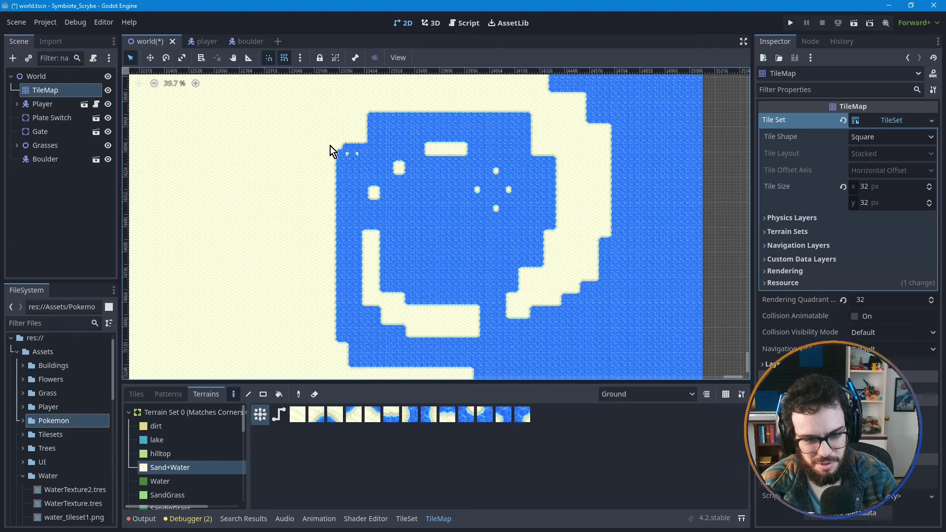
left_click(356, 161)
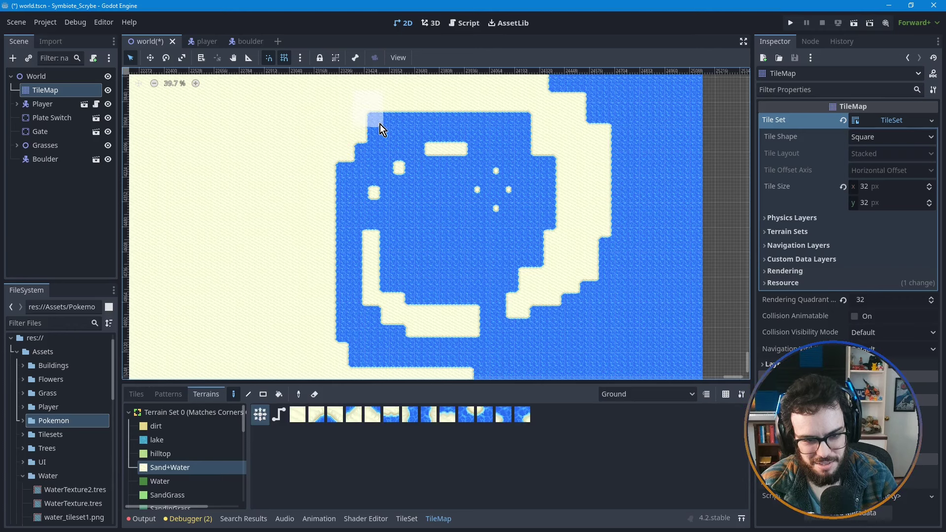
- Add Sand+Water steps at both ends of the bay's north shore and a small sand bulge on its inner east shore
left_click(397, 128)
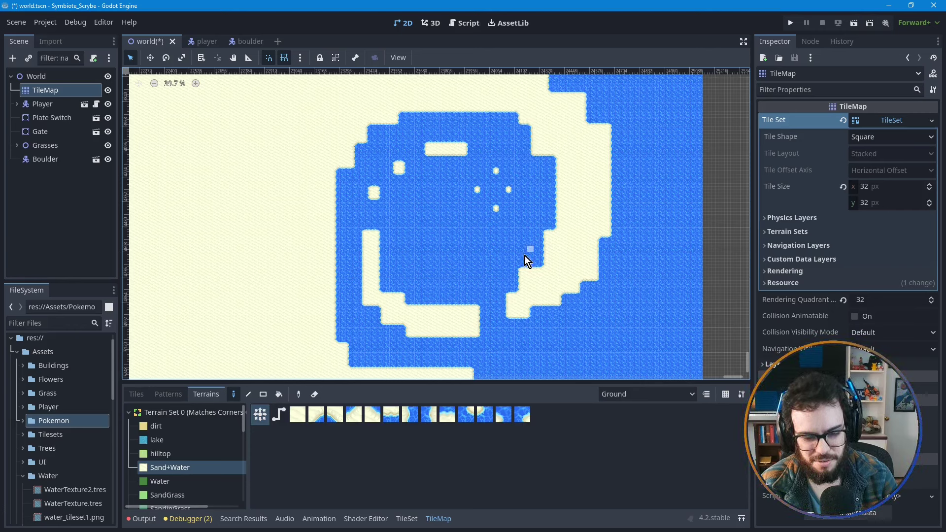
left_click(546, 191)
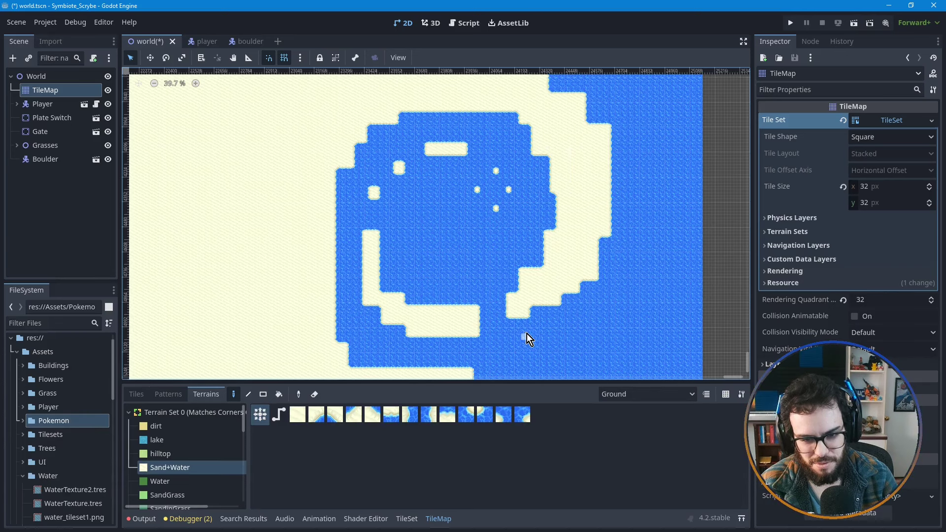
middle_click_drag(501, 277, 524, 219)
middle_click_drag(368, 226, 368, 232)
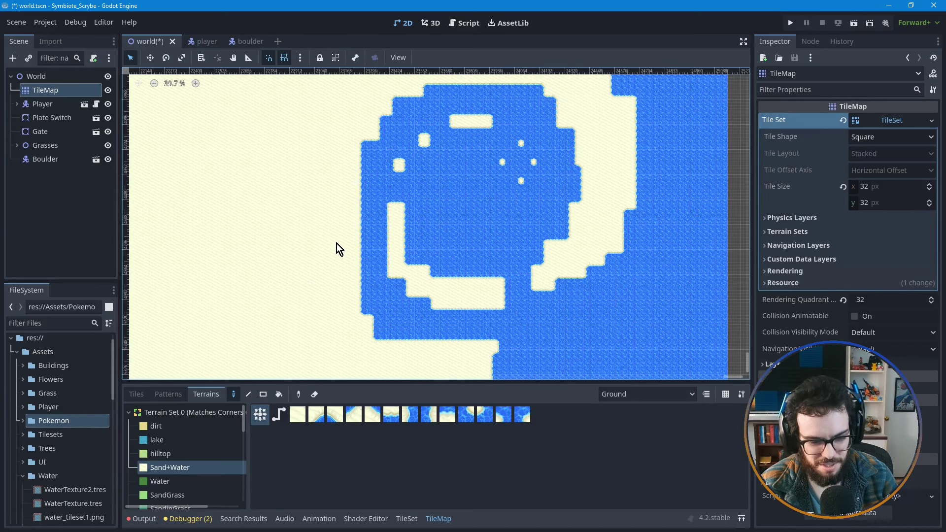
- Widen the bay westward by painting a tall rectangle of plain water tiles over its west shore
left_click(168, 393)
left_click(137, 394)
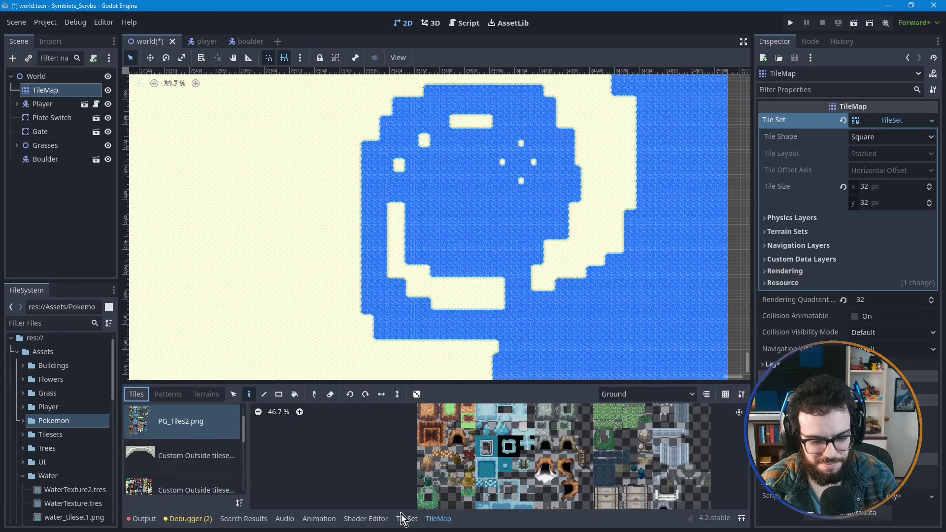
left_click(233, 393)
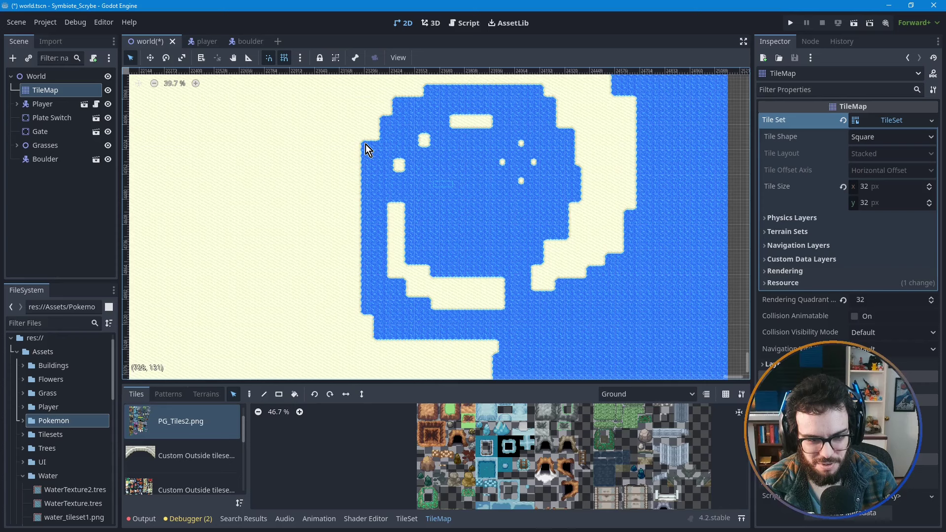
left_click_drag(366, 144, 349, 312)
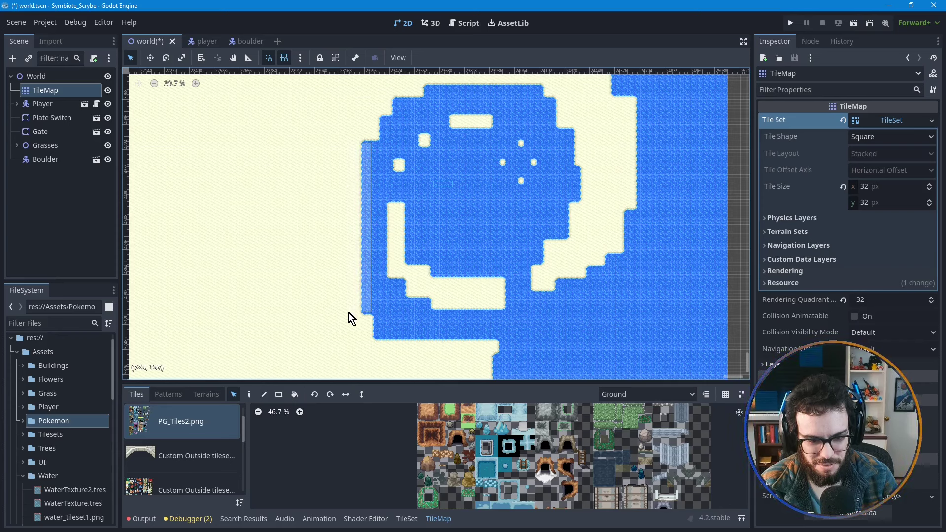
left_click(349, 313)
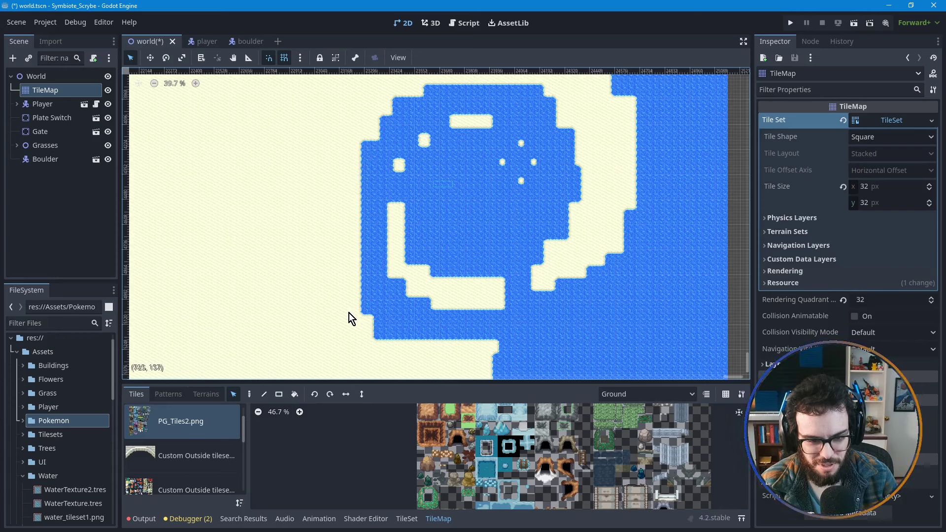
left_click(250, 397)
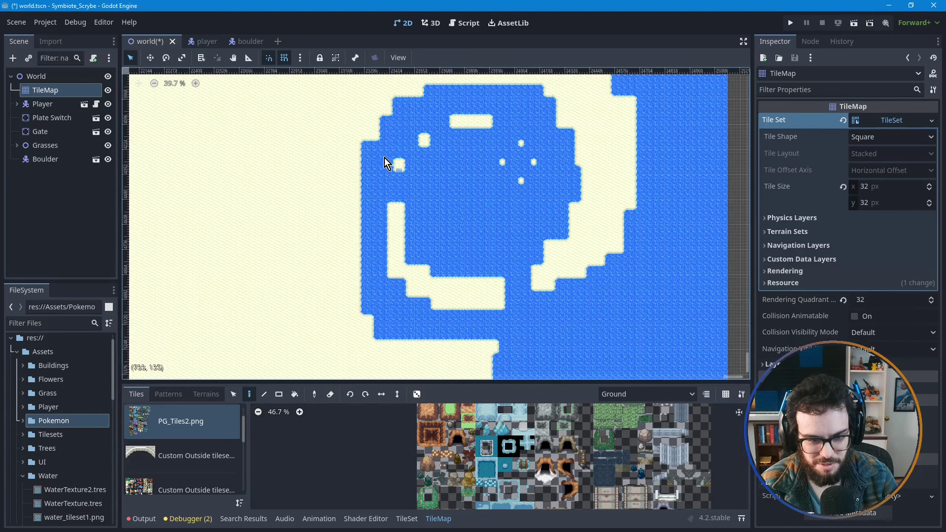
mouse_move(370, 146)
left_mouse_down("ctrl+shift")
mouse_move(342, 213)
mouse_move(345, 315)
mouse_move(365, 315)
left_mouse_up("ctrl+shift")
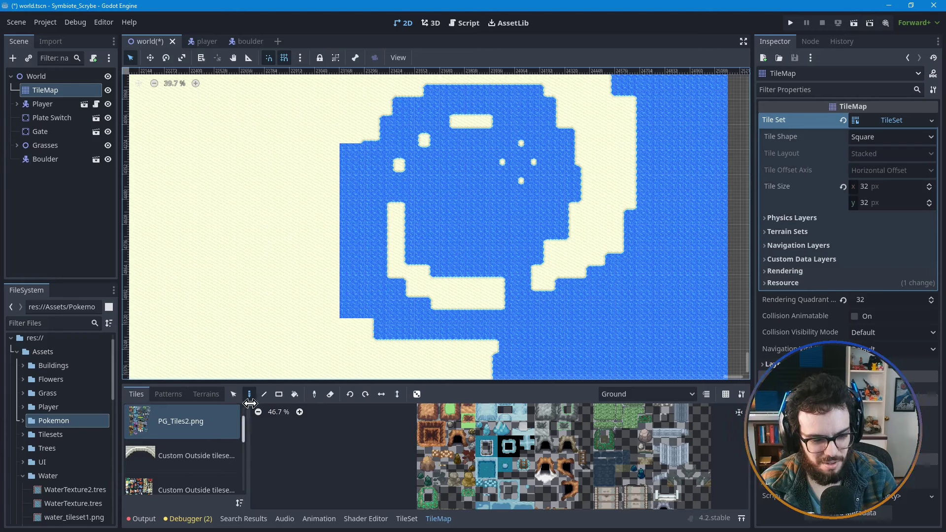
- Paint a Sand+Water strip down the widened bay's west side to restore its shore edge
left_click(212, 397)
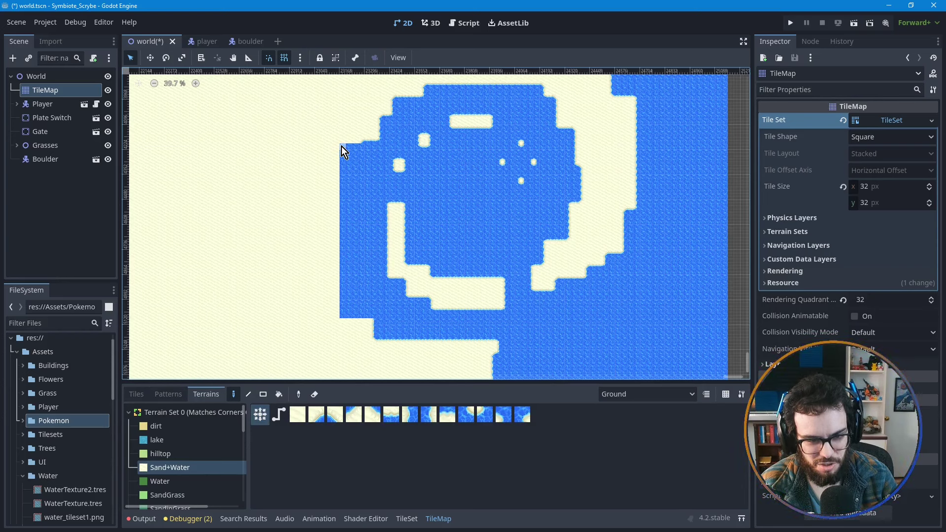
left_click_drag(342, 194, 353, 322)
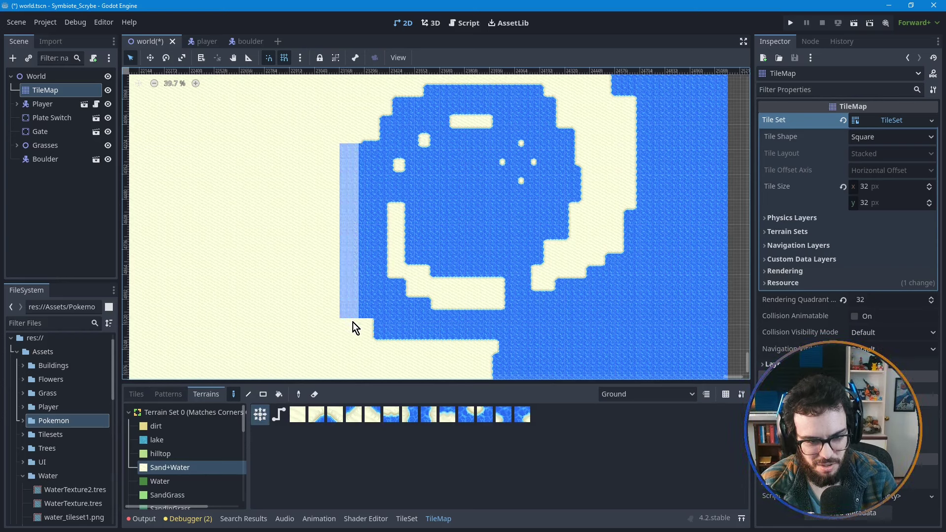
key("Delete")
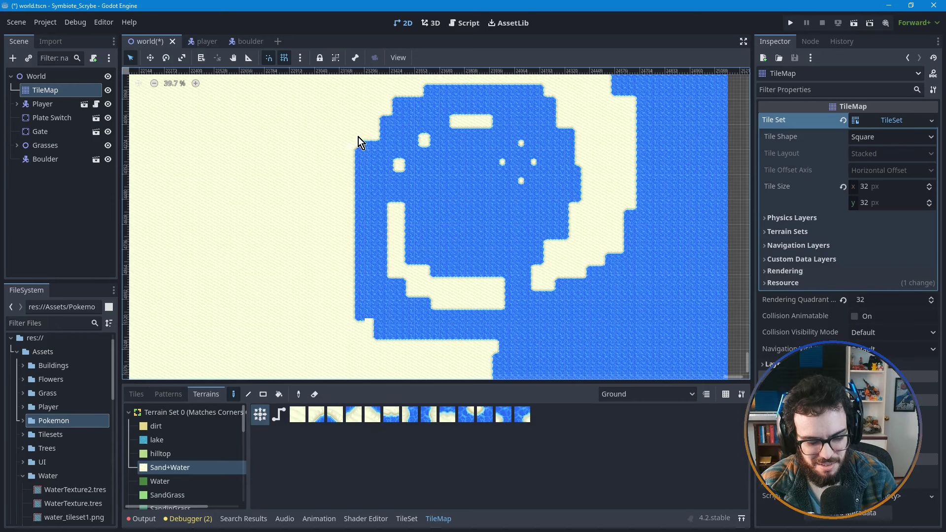
- Step the widened bay's northwest and southwest corners with small Sand+Water blocks
scroll(357, 137, "up", 1)
left_click_drag(333, 119, 376, 156)
key("Delete")
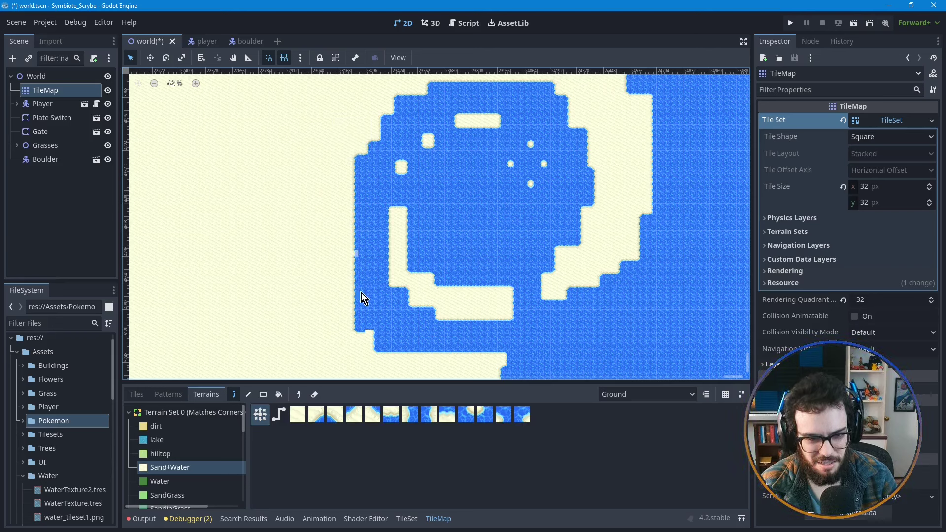
left_click_drag(348, 346, 369, 359)
key("Escape")
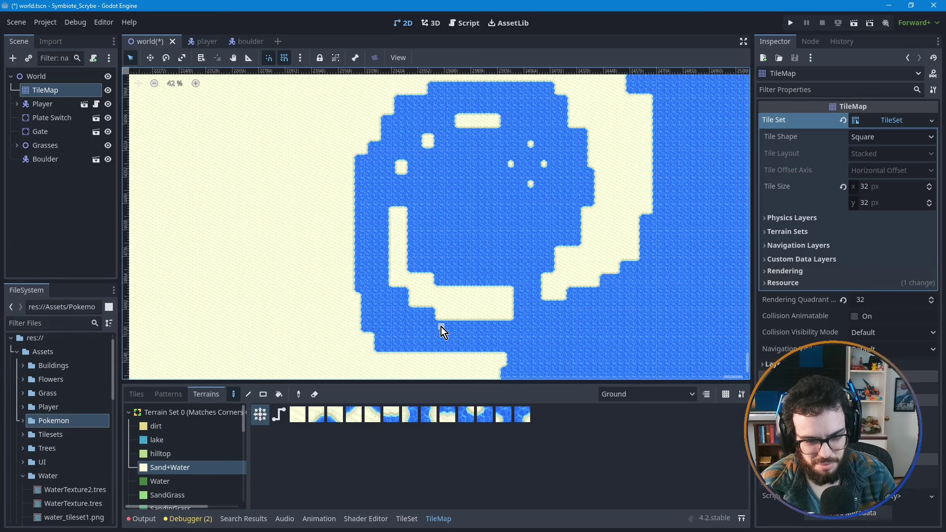
- Paint a small Sand+Water bump on the upper part of the bay's west shore
scroll(442, 327, "down", 1)
scroll(441, 326, "down", 2)
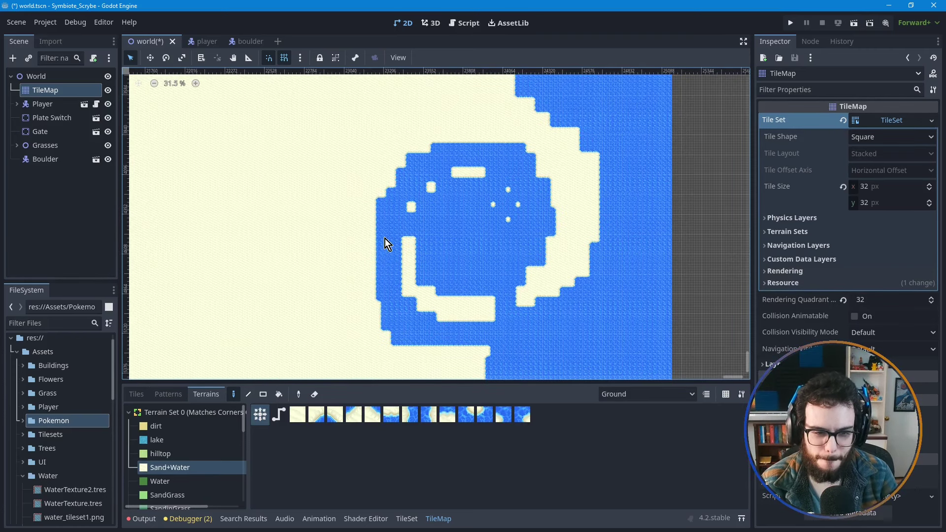
left_click(387, 220)
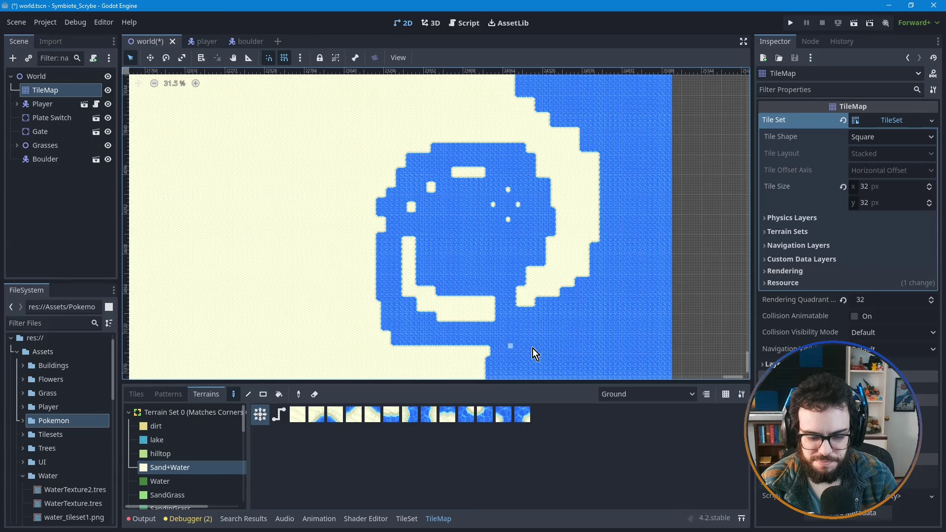
middle_click_drag(530, 309, 511, 285)
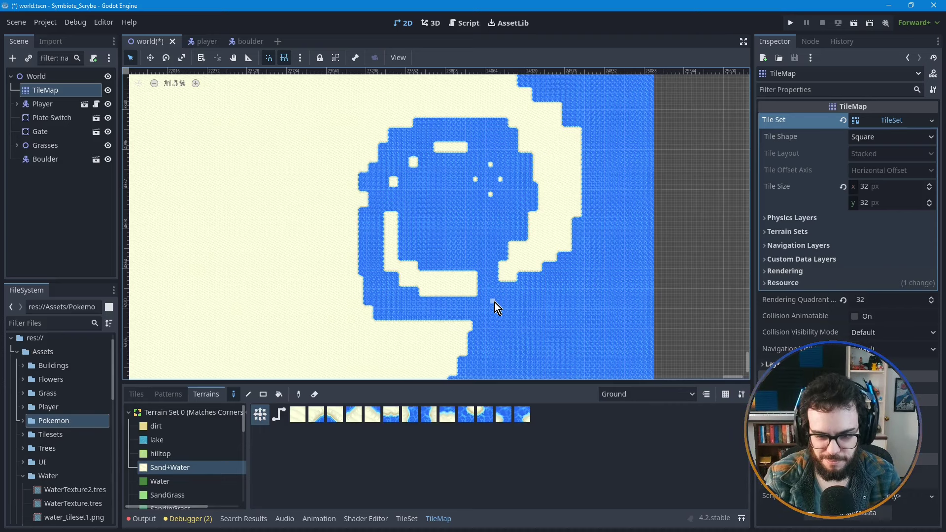
scroll(436, 319, "down", 2)
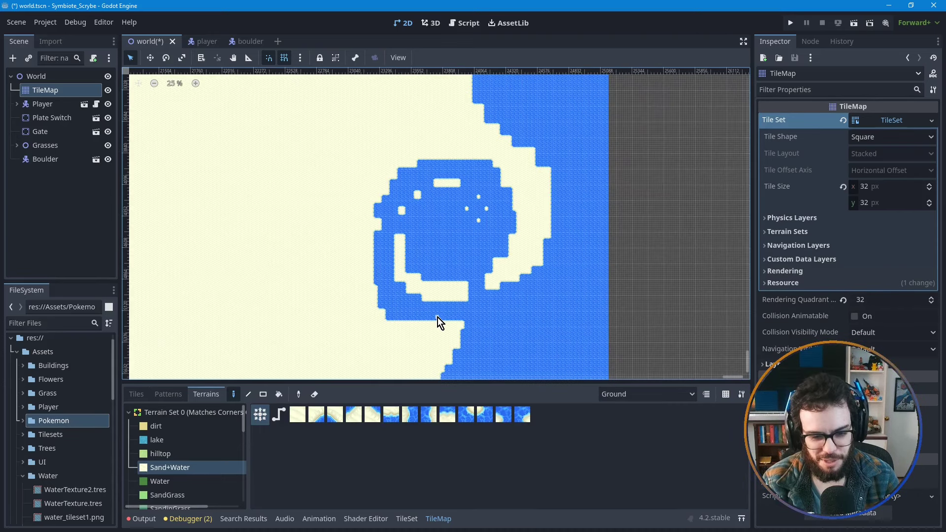
scroll(438, 317, "down", 2)
scroll(465, 270, "down", 3, "ctrl")
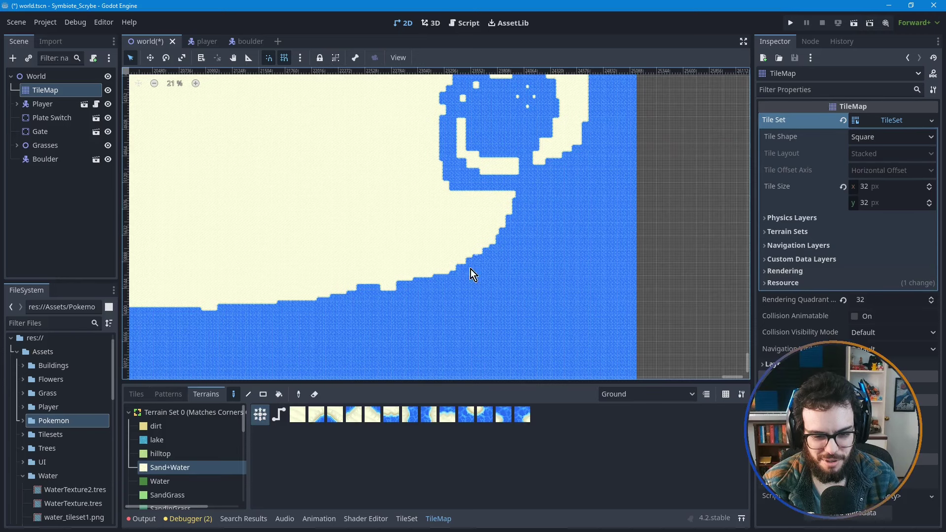
- Paint small Sand+Water blocks into the bay's southwest corner to turn it into a staircase-shaped shore
scroll(484, 250, "down", 1)
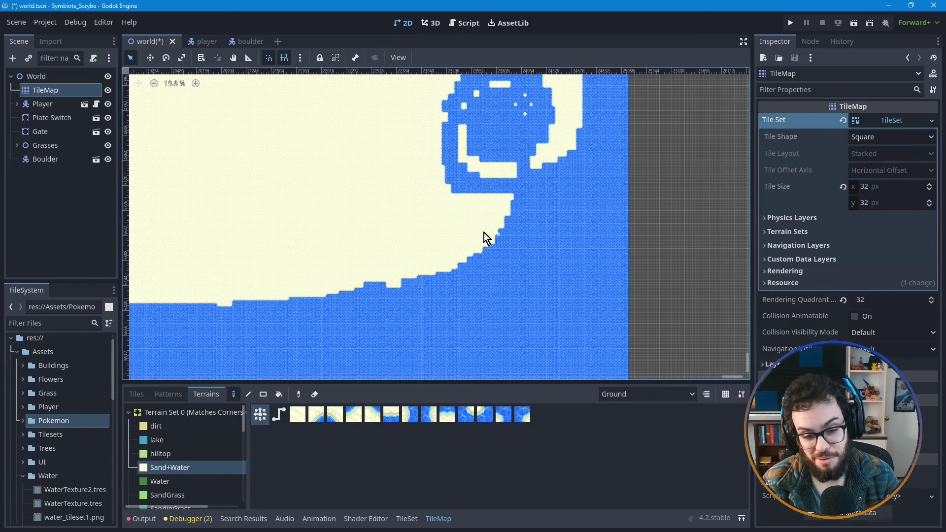
scroll(473, 196, "up", 4)
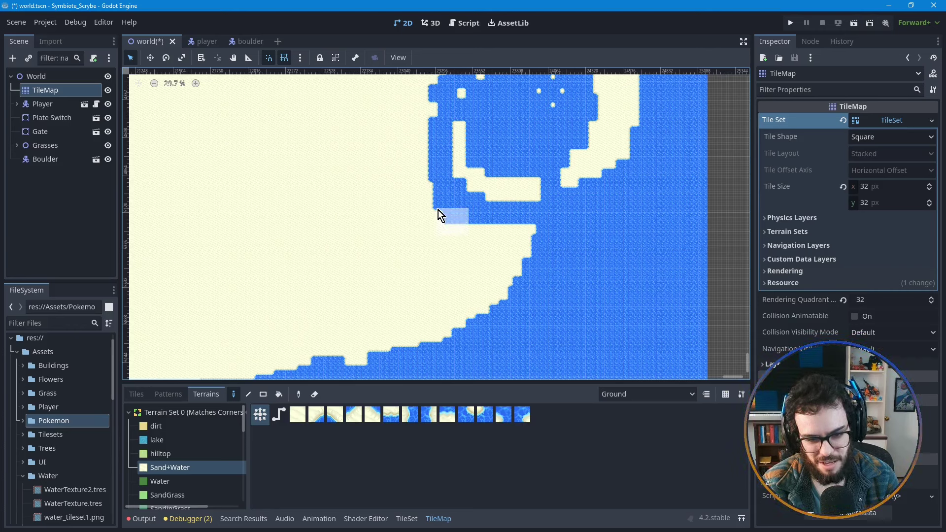
left_click(439, 213)
key("ctrl+z")
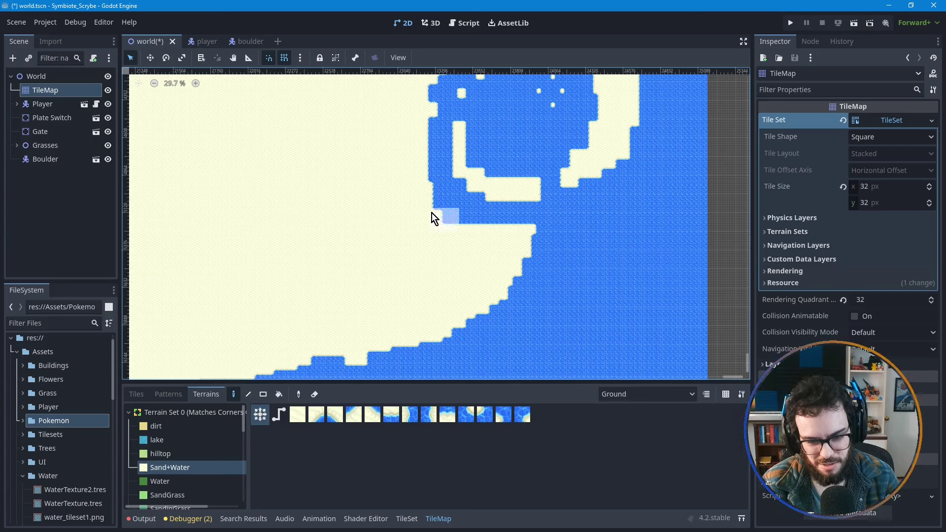
left_click(441, 202)
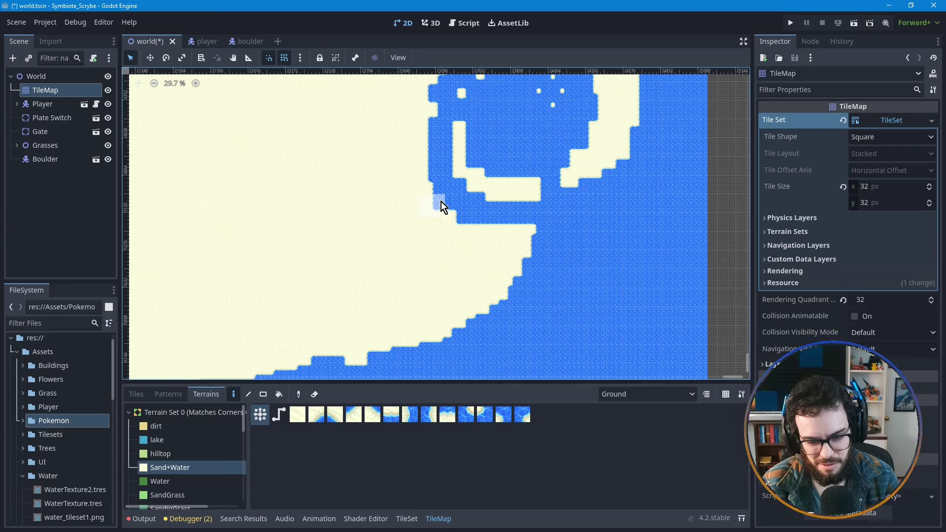
scroll(401, 206, "down", 2)
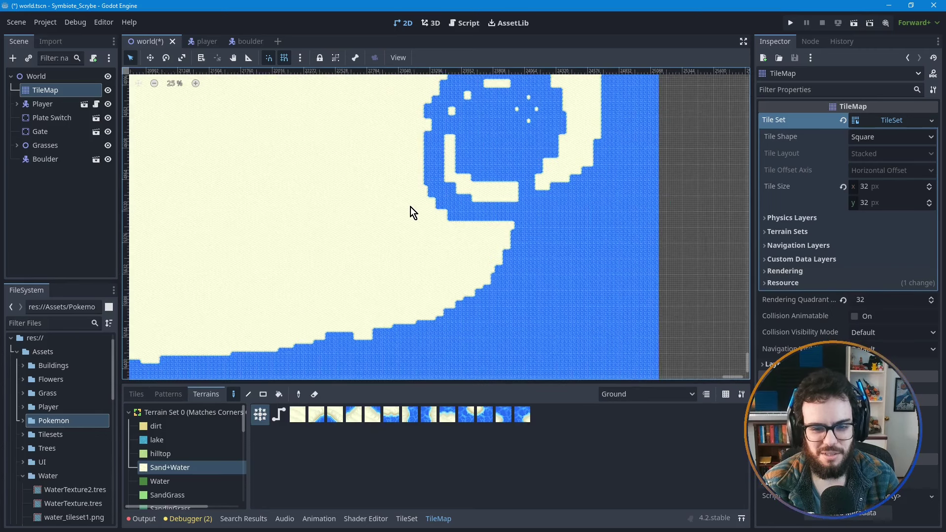
- Examine the round bay and the east coastline northward up to the brown cliffs
scroll(422, 209, "down", 1)
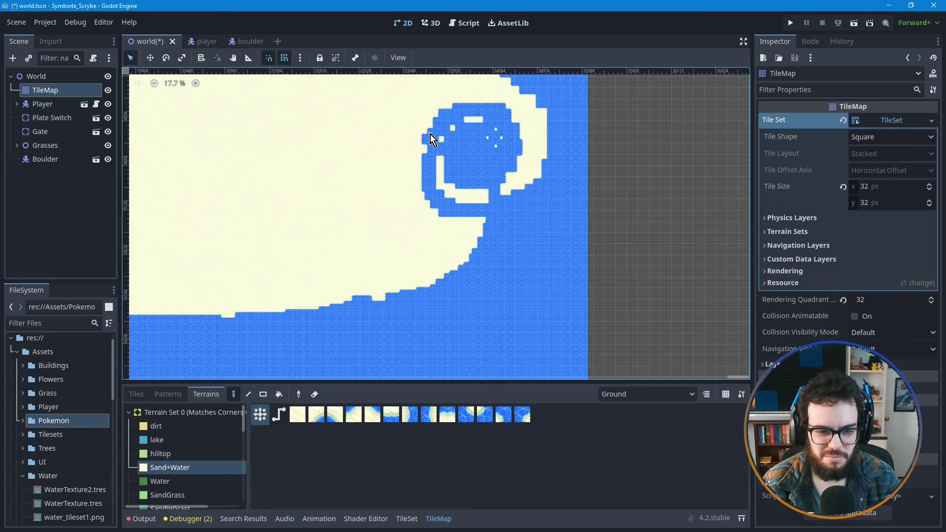
scroll(431, 138, "up", 2)
scroll(448, 169, "up", 3)
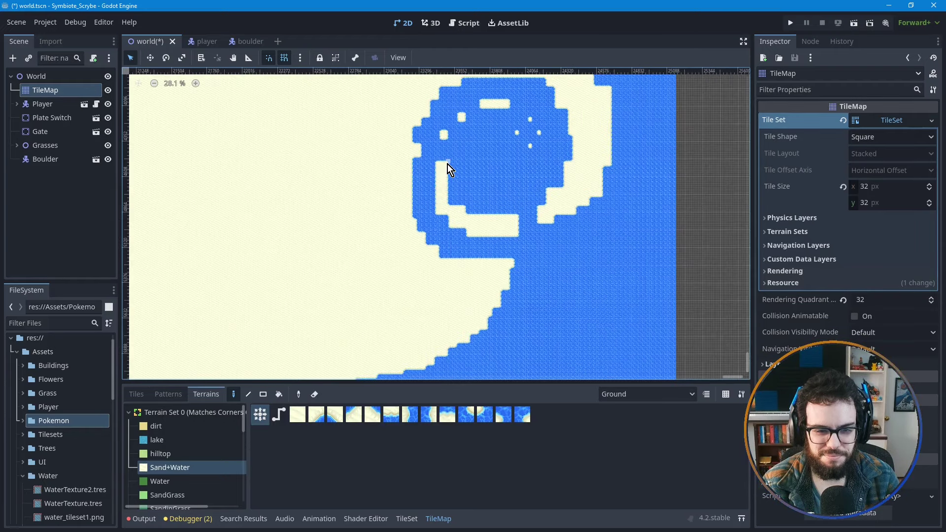
scroll(447, 164, "down", 3)
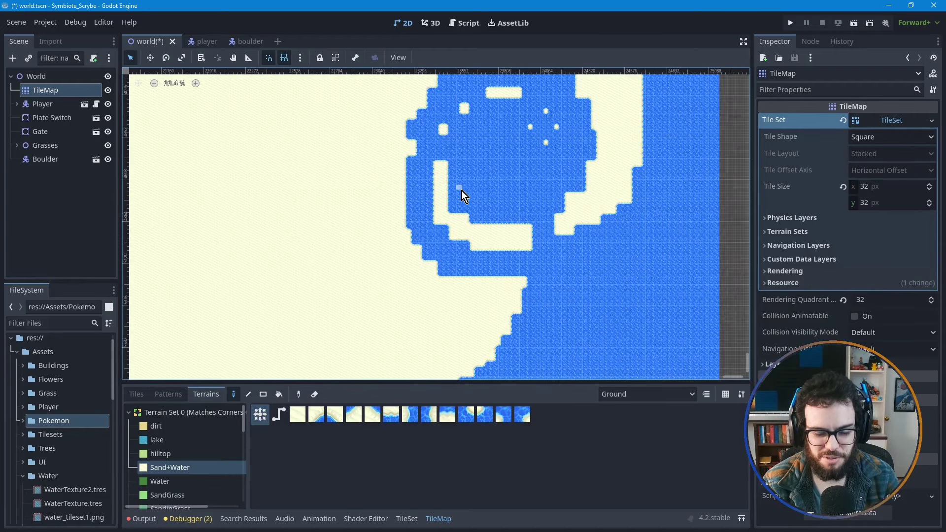
scroll(479, 230, "down", 2)
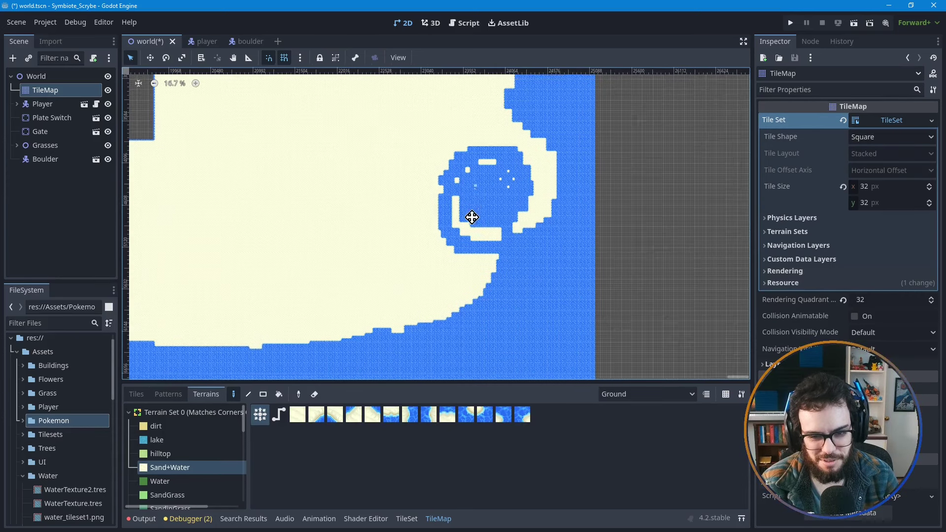
middle_click_drag(469, 213, 450, 309)
middle_click_drag(420, 167, 412, 301)
middle_click_drag(411, 141, 409, 215)
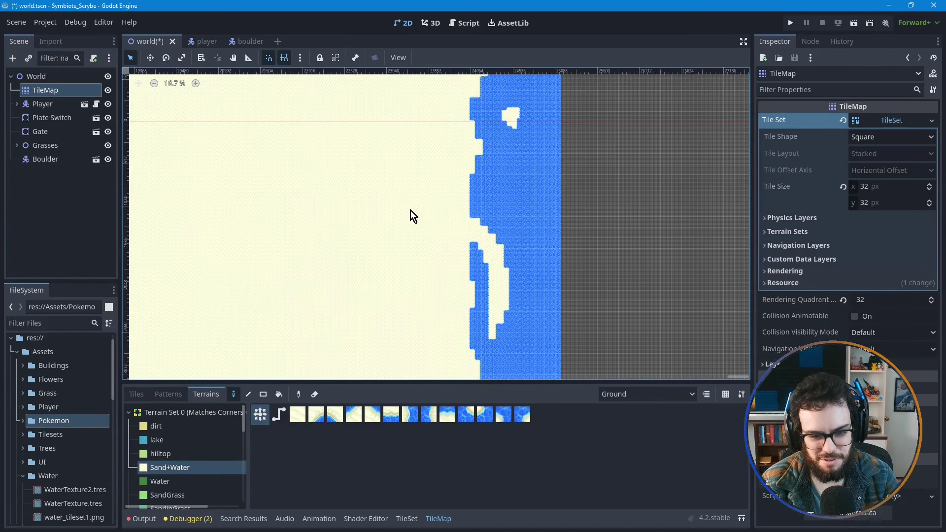
mouse_move(412, 179)
middle_mouse_down()
mouse_move(389, 345)
mouse_move(382, 249)
middle_mouse_up()
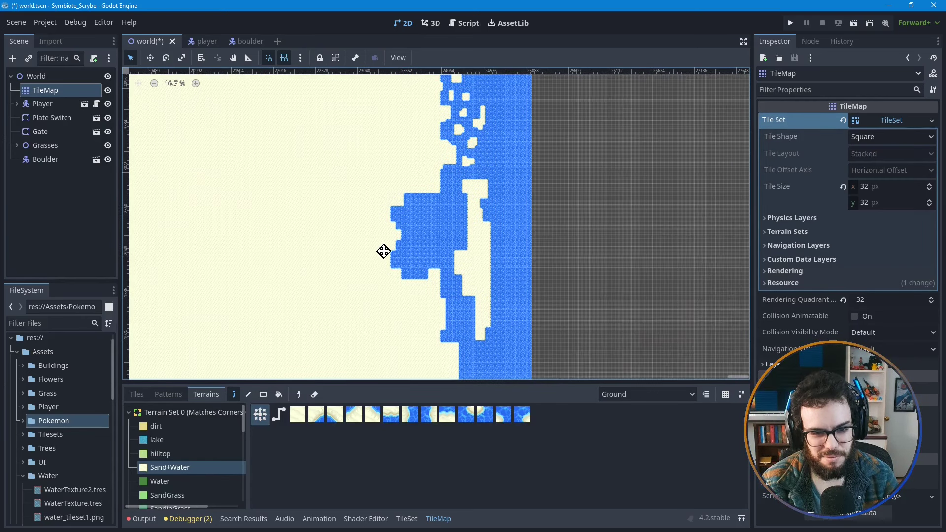
middle_click_drag(387, 161, 389, 268)
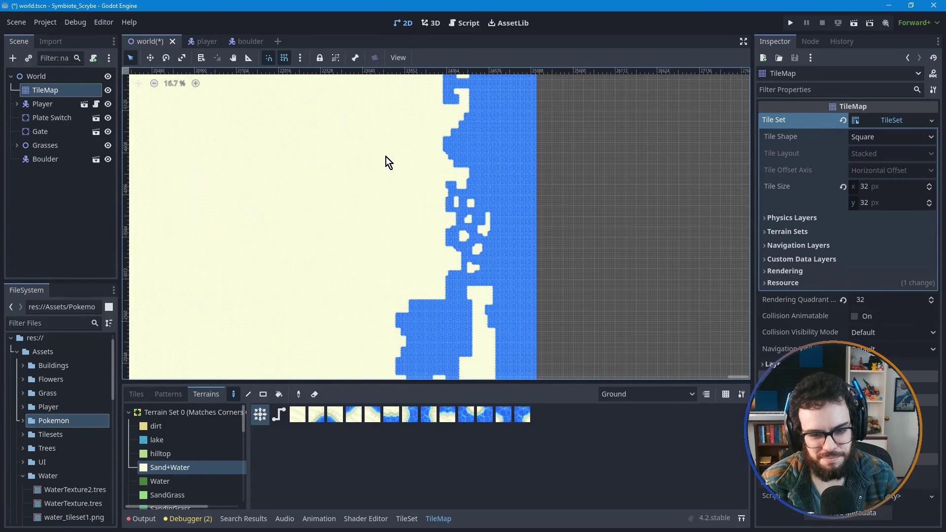
middle_click_drag(391, 143, 383, 279)
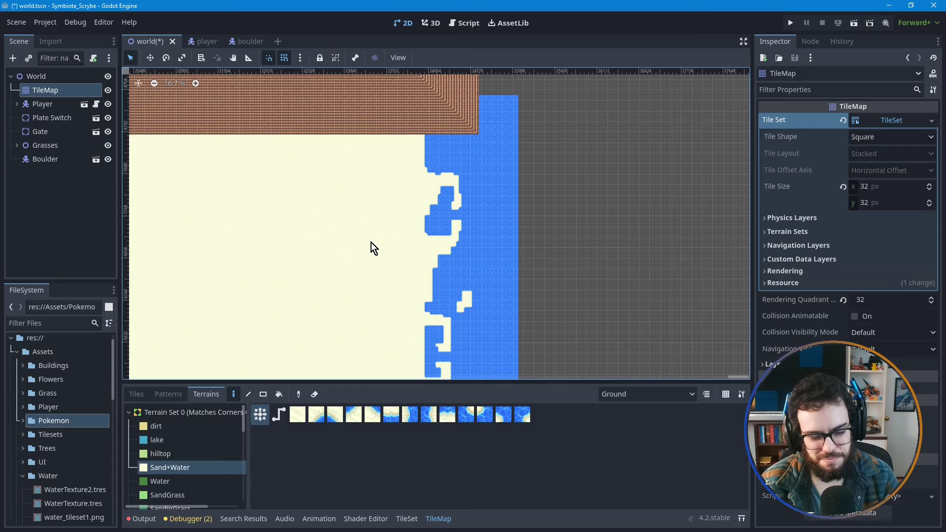
- Paint a small Sand+Water block on the south edge of the notch west of the northern islet to step its corner
scroll(419, 170, "up", 3)
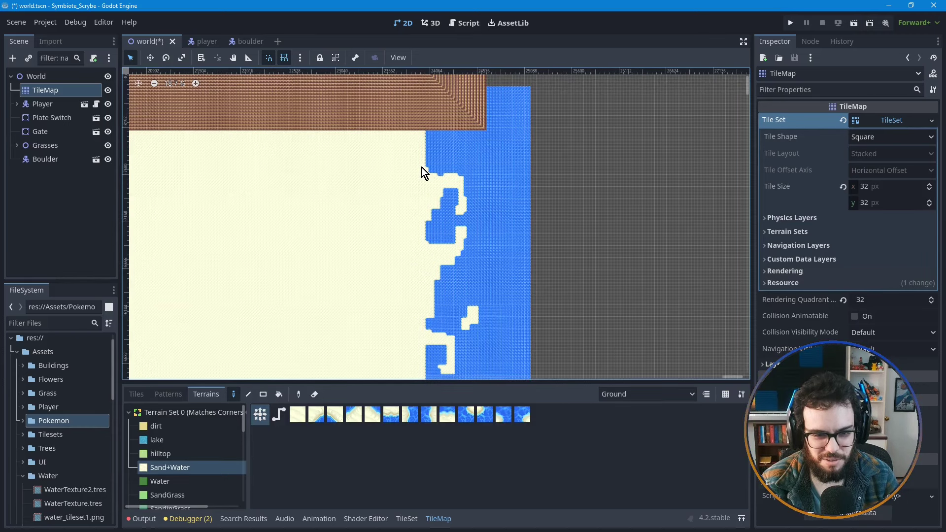
scroll(427, 170, "up", 1)
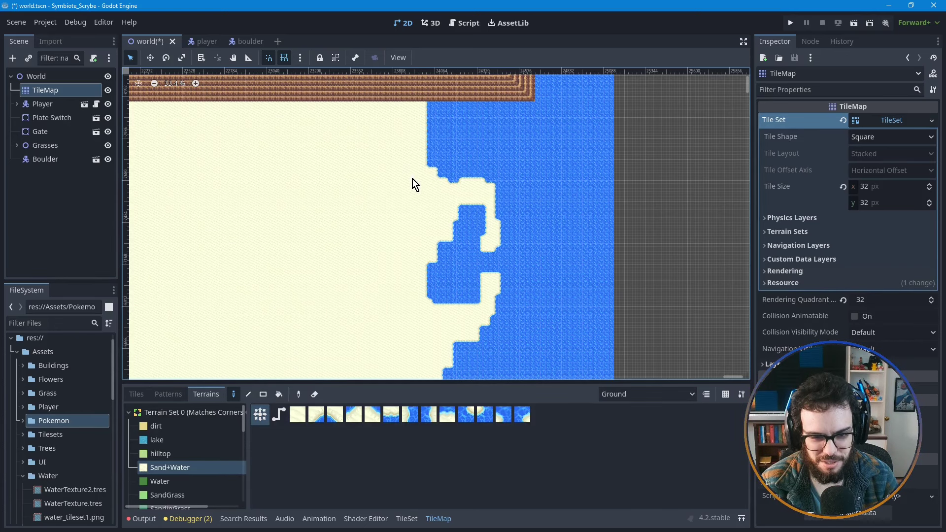
middle_click_drag(383, 334, 449, 178)
scroll(448, 178, "down", 4)
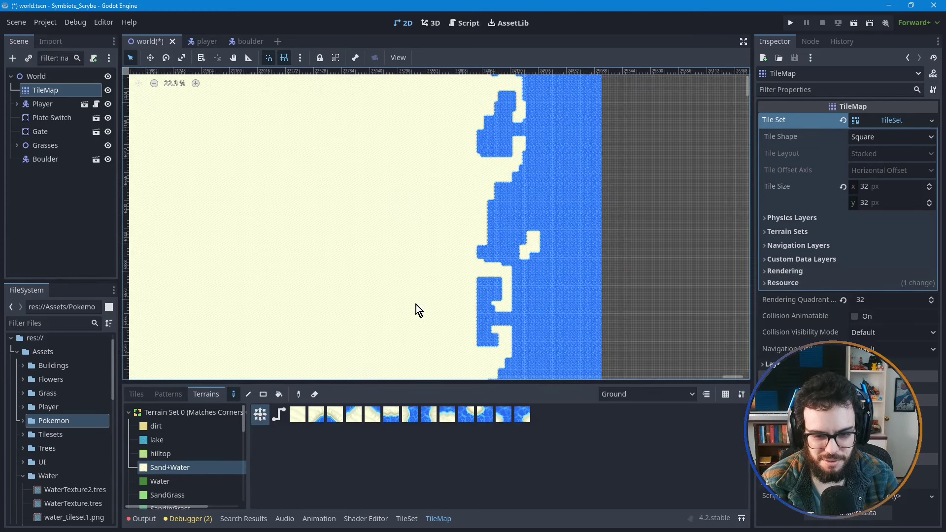
middle_click_drag(416, 305, 450, 215)
scroll(503, 196, "up", 3)
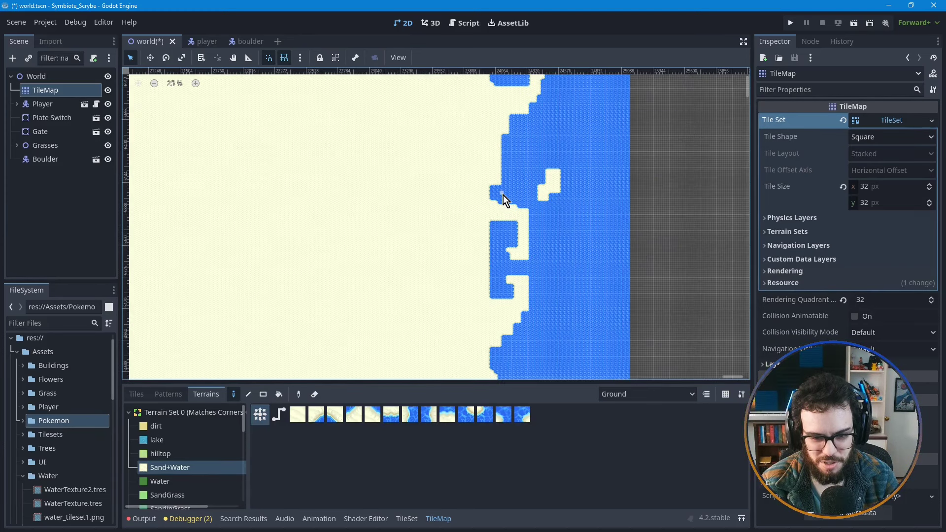
scroll(486, 206, "up", 1)
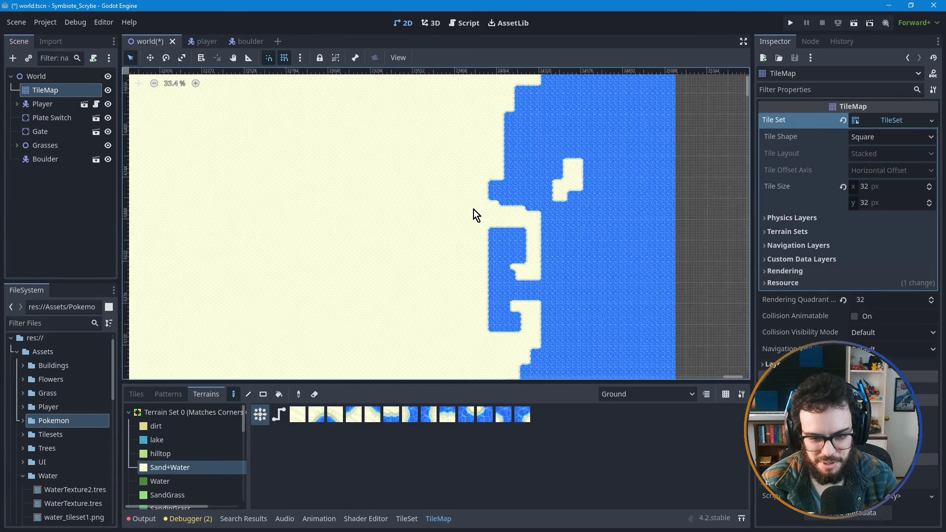
left_click(509, 202)
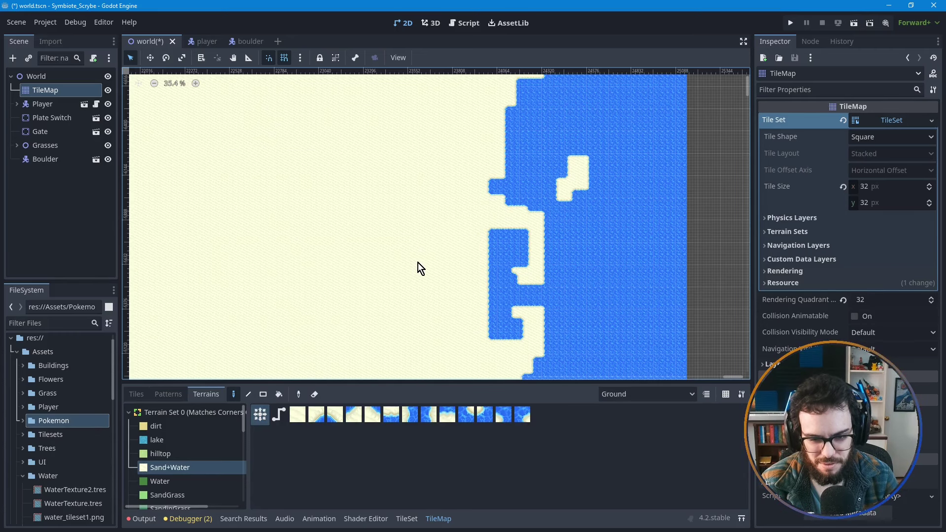
- Paint a Sand+Water block on the sloping shore just north of the islet cluster to even out its steps
scroll(418, 296, "down", 1)
middle_click_drag(418, 318, 435, 209)
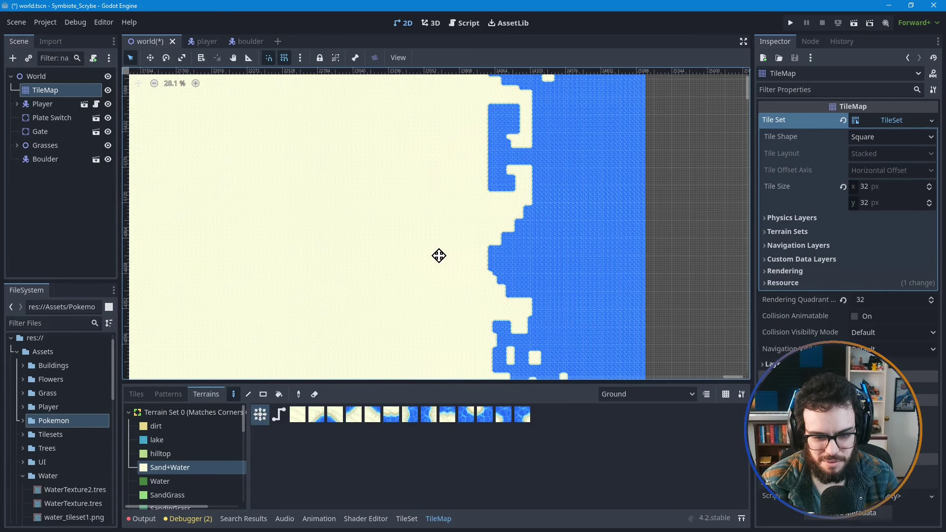
scroll(454, 246, "down", 3)
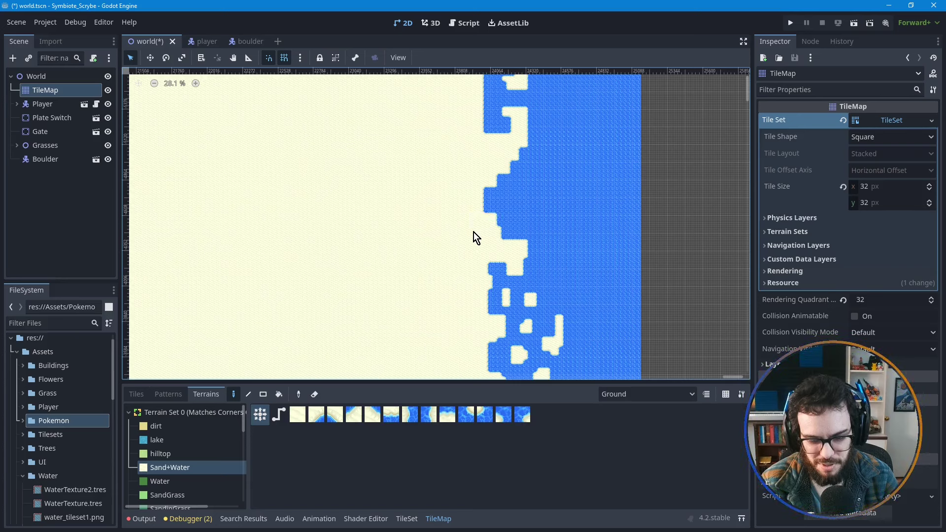
left_click(507, 226)
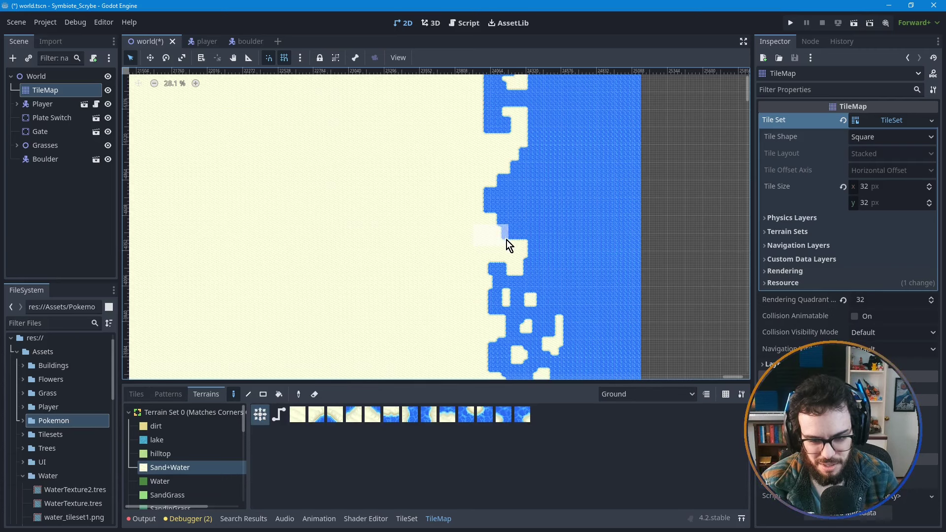
- Square off the mainland headland beside the islet cluster with small Sand+Water blocks
scroll(450, 244, "down", 4)
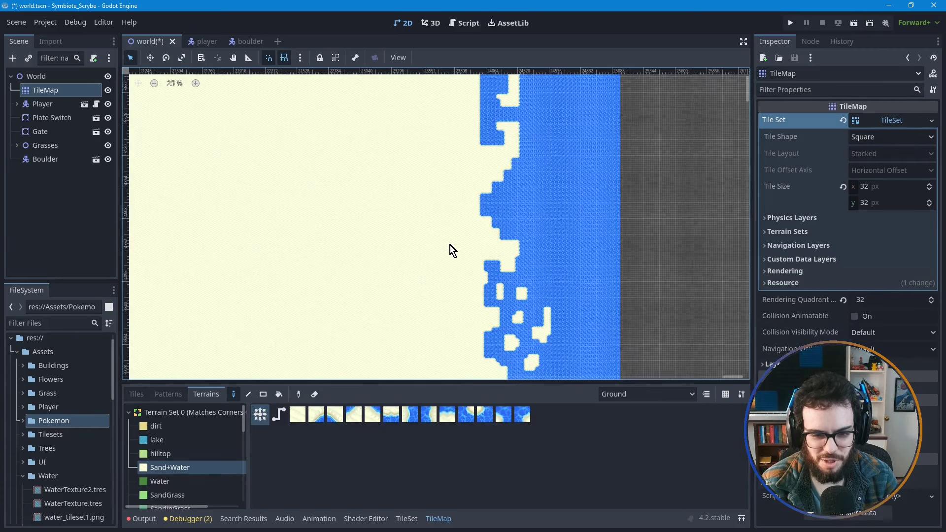
scroll(434, 321, "down", 5, "ctrl")
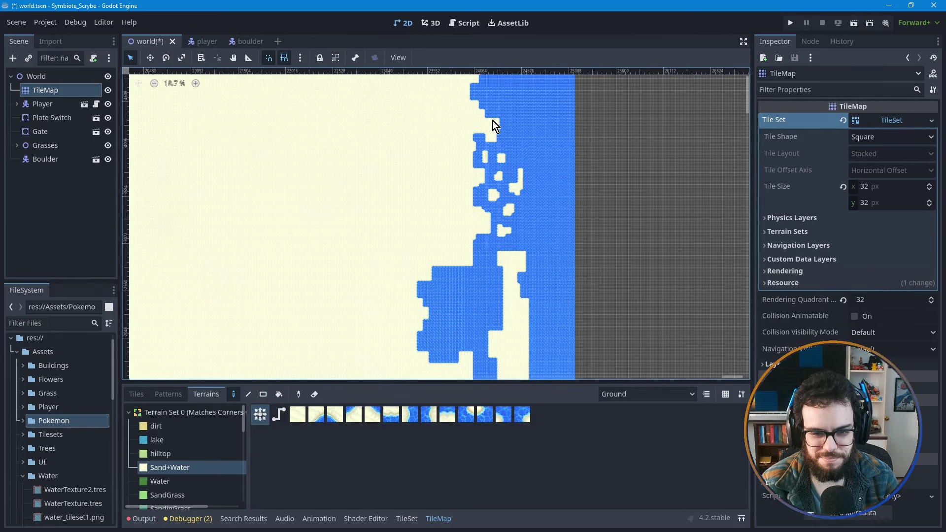
scroll(478, 143, "up", 4)
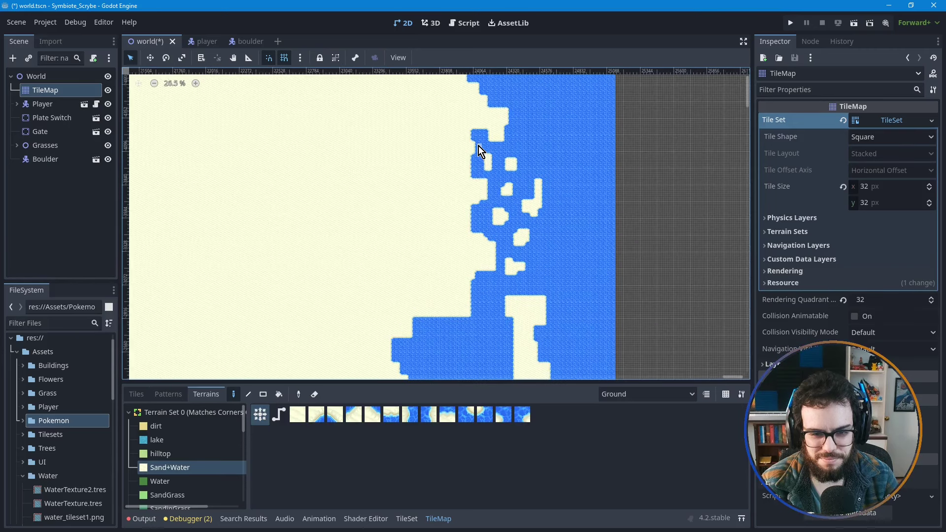
scroll(439, 247, "down", 2)
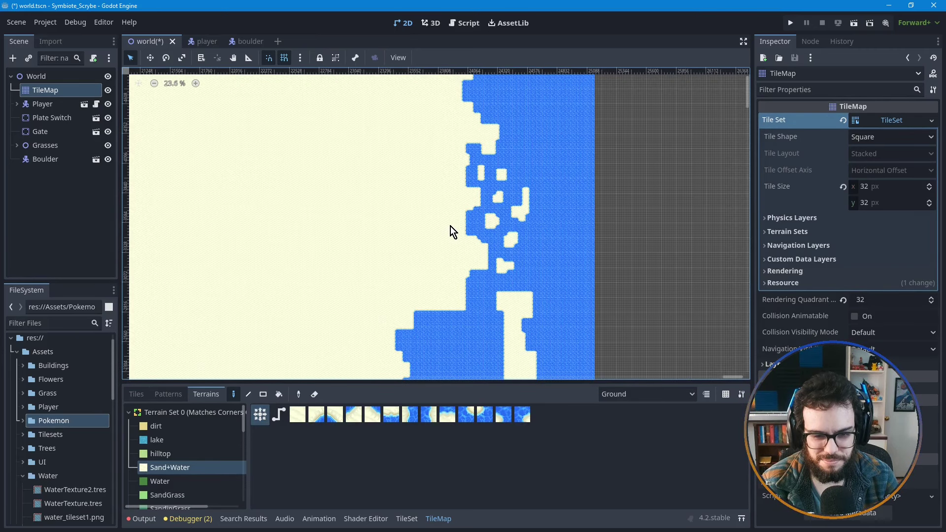
left_click(477, 207)
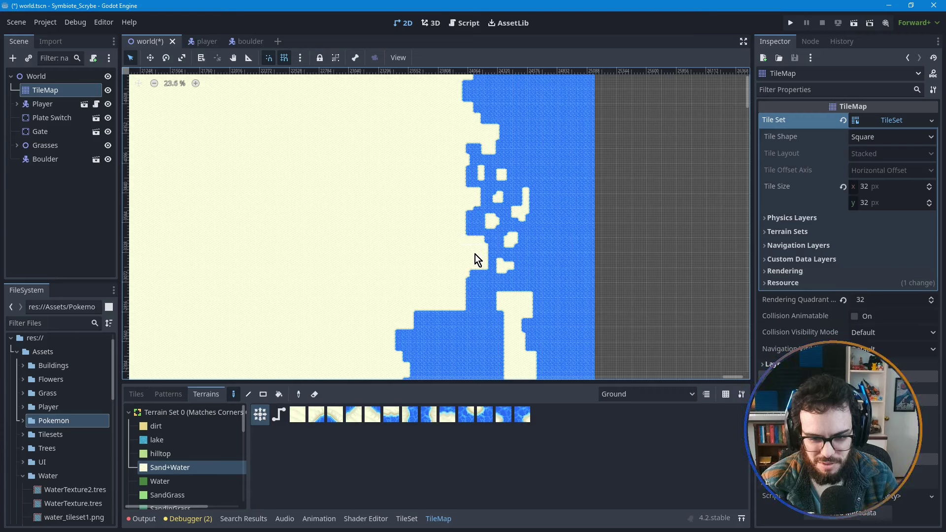
left_click(485, 243)
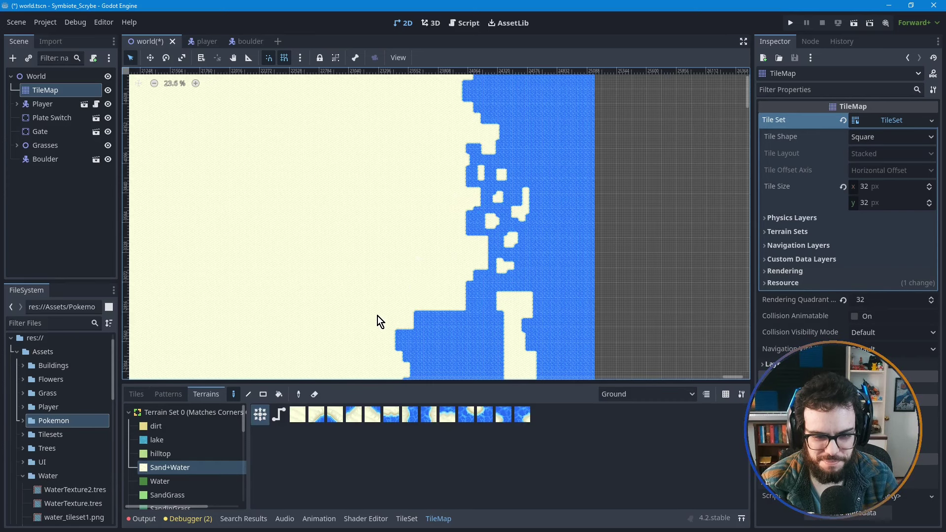
- Examine the east coastline southward from the islet cluster to the round bay and the south shore
middle_click_drag(385, 284, 413, 170)
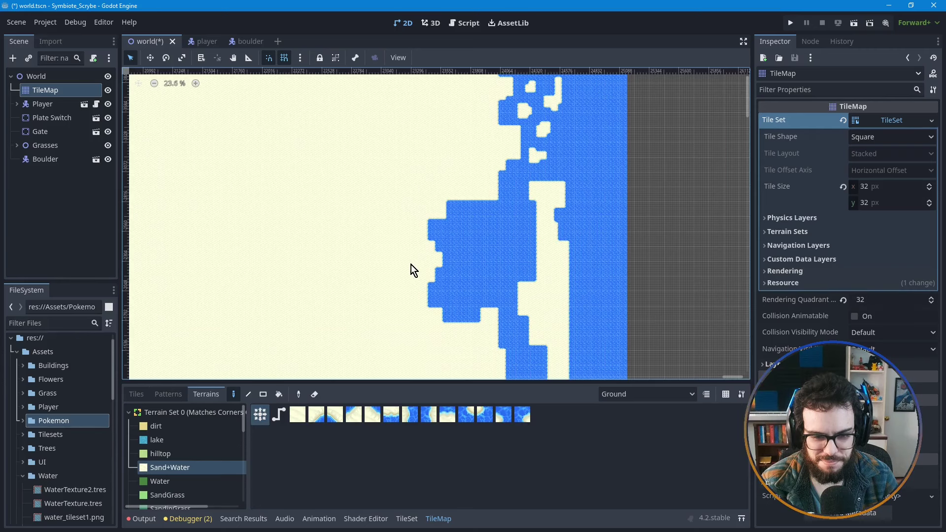
middle_click_drag(416, 249, 406, 171)
middle_click_drag(433, 302, 437, 232)
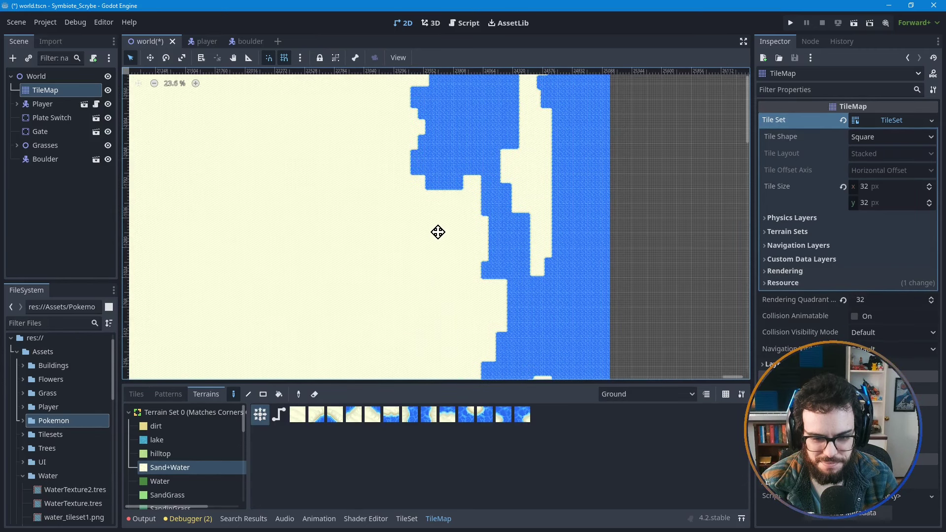
middle_click_drag(446, 271, 448, 168)
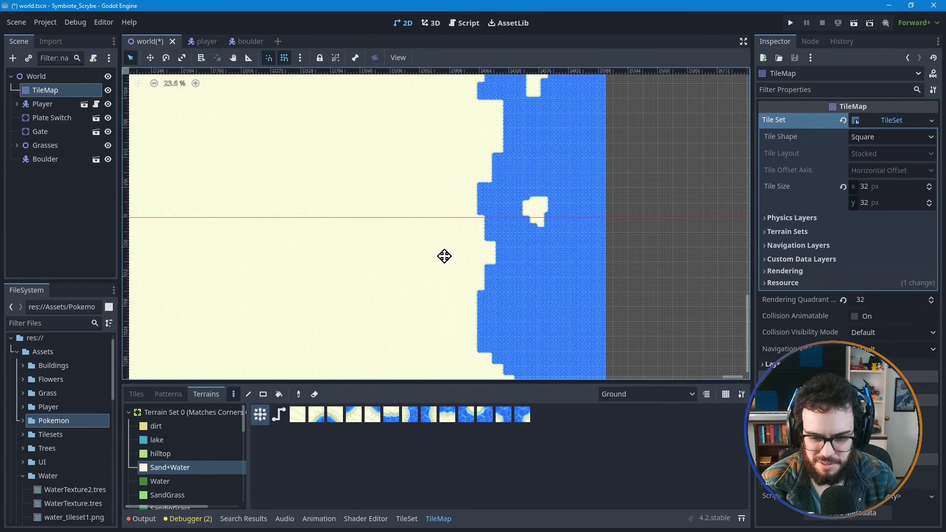
middle_click_drag(444, 256, 439, 190)
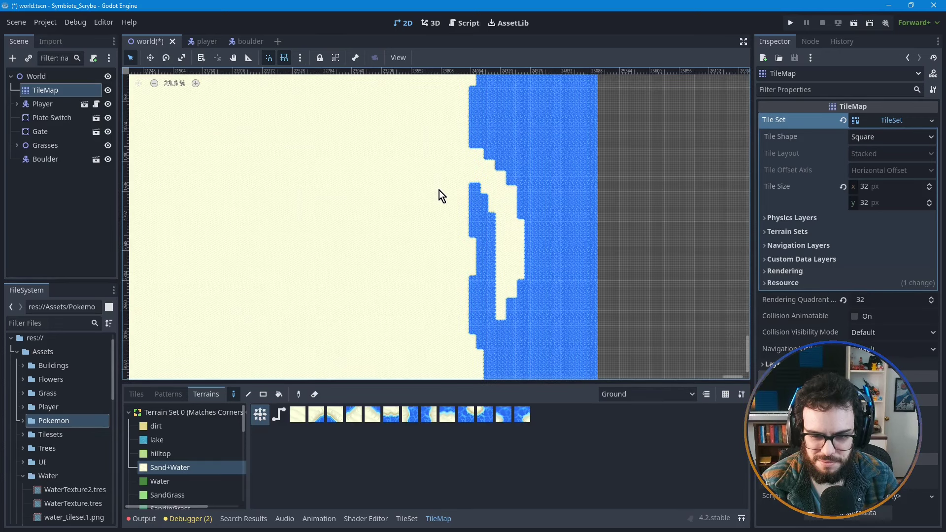
middle_click_drag(434, 236, 434, 194)
scroll(433, 194, "down", 1)
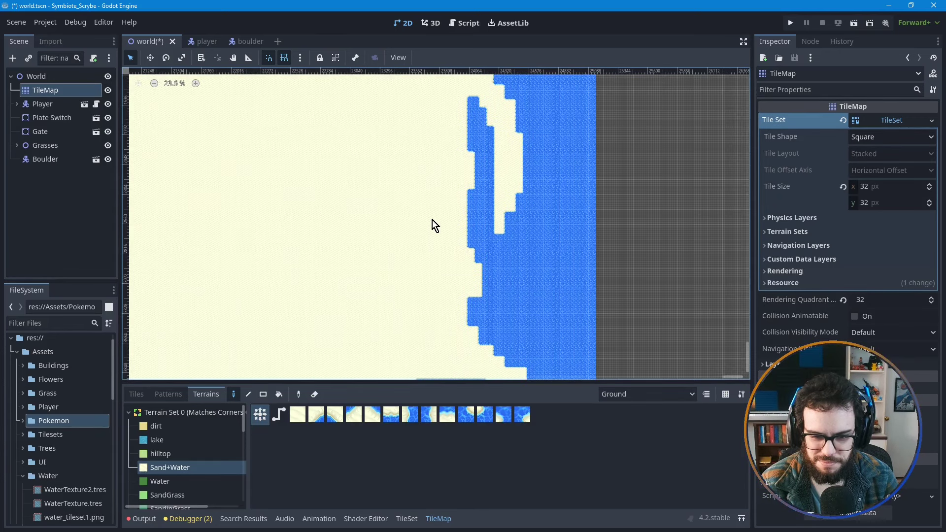
scroll(437, 301, "down", 1)
middle_click_drag(436, 308, 433, 247)
middle_click_drag(424, 326, 421, 178)
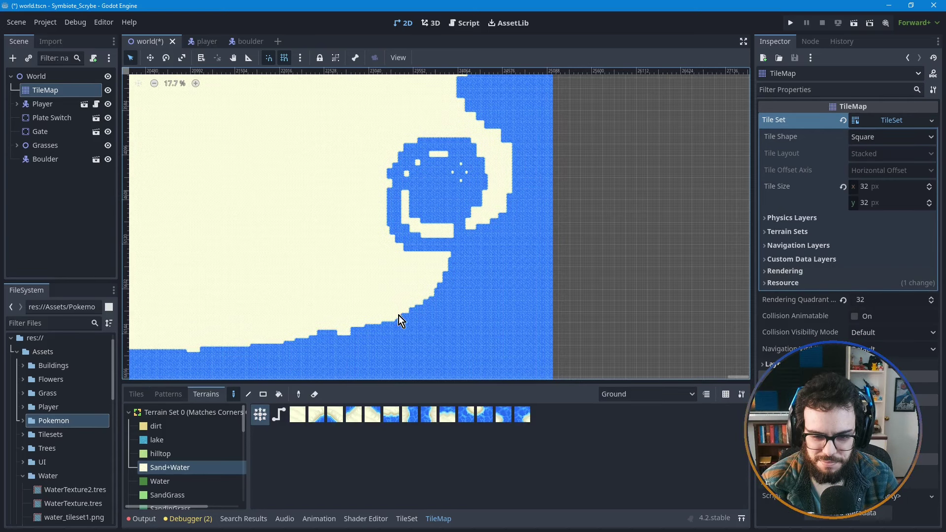
middle_click_drag(401, 306, 465, 275)
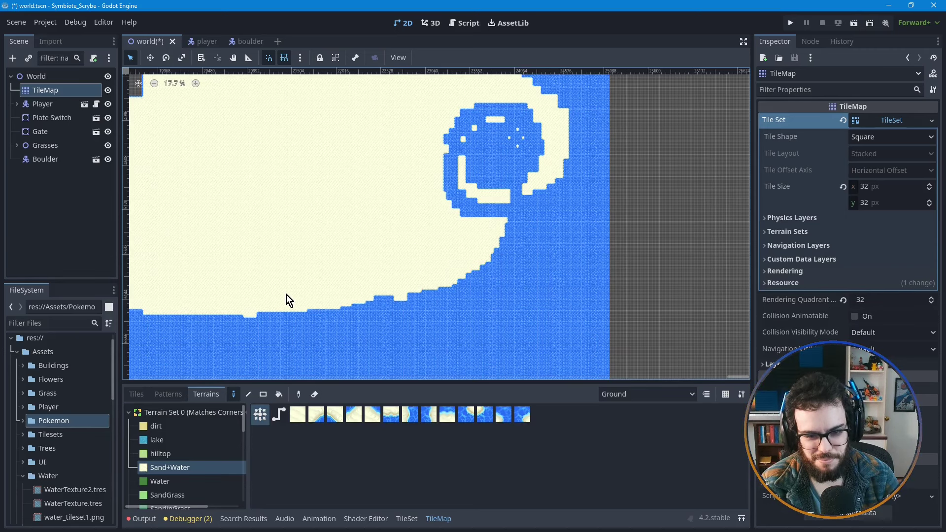
- Examine the south shore and the full east coastline from the round bay north to the brown cliff border
scroll(286, 295, "down", 3)
middle_click_drag(277, 292, 386, 283)
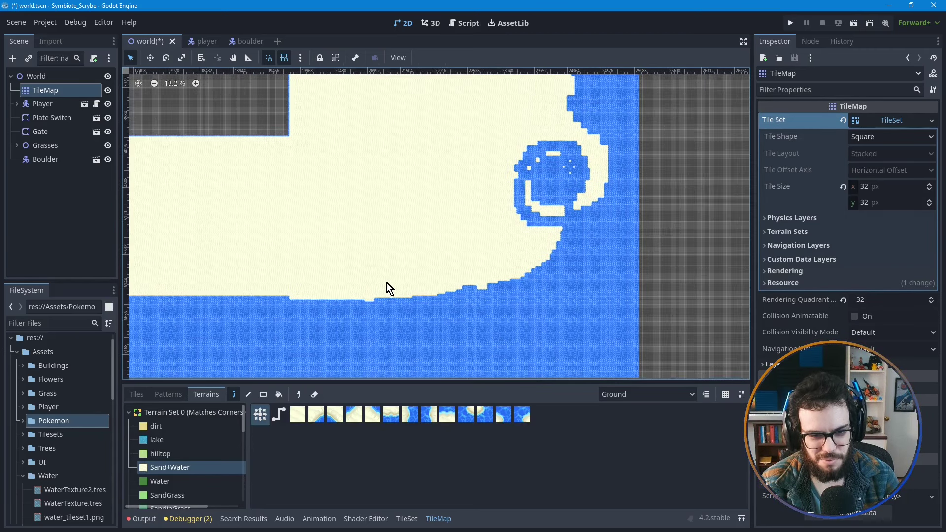
scroll(387, 285, "down", 2)
scroll(385, 288, "down", 3)
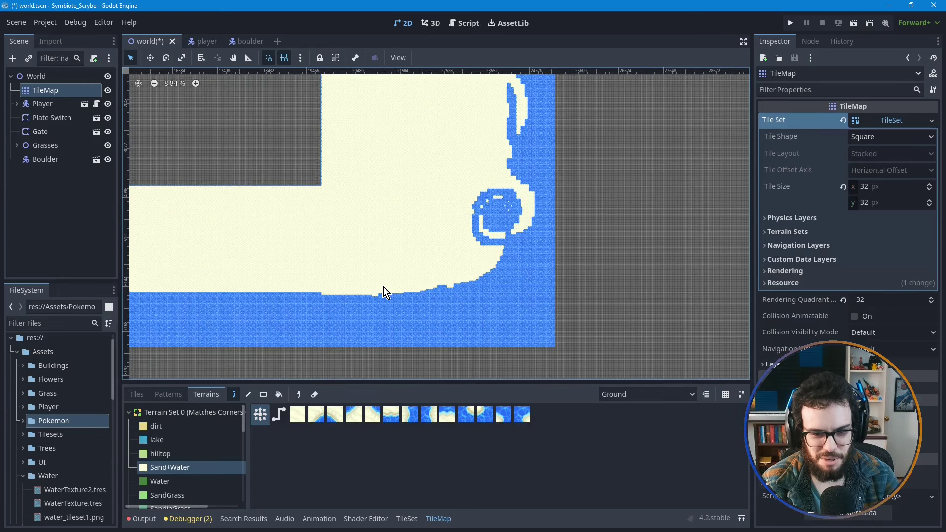
scroll(394, 244, "down", 1)
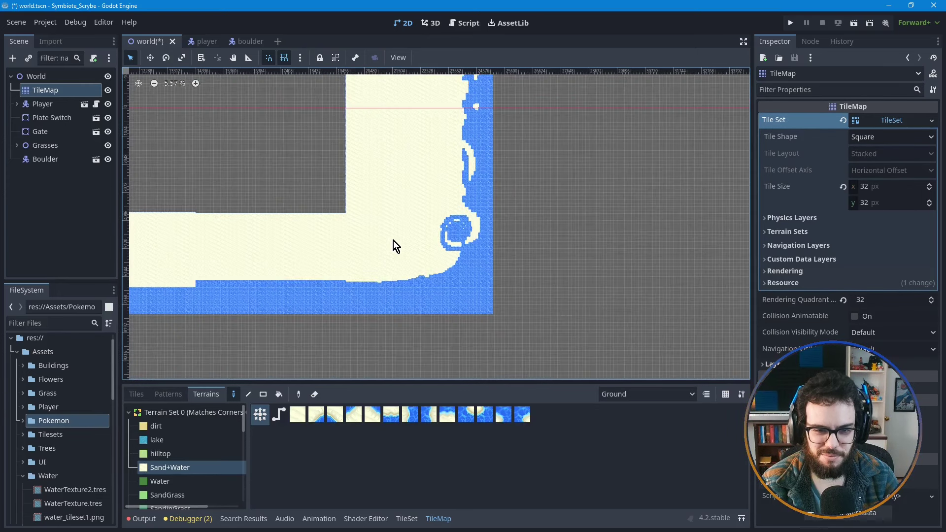
middle_click_drag(417, 170, 420, 292)
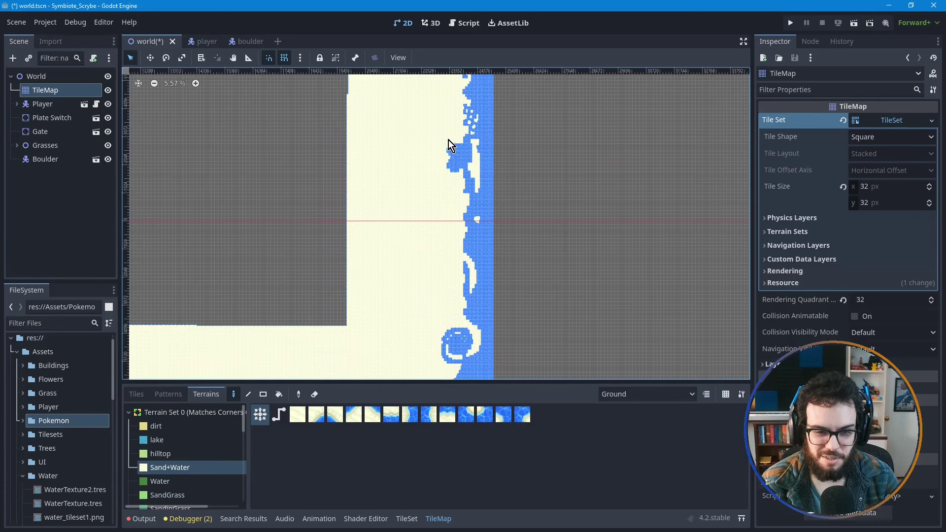
middle_click_drag(448, 164, 441, 260)
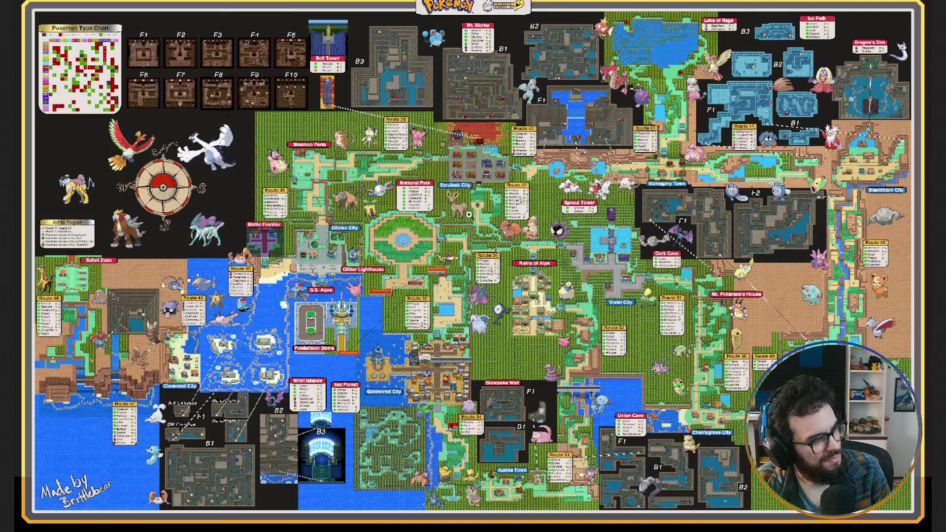
- Switch to the Pokémon region reference map and examine the coastline and islets around Cianwood City and the Whirl Islands
left_click(231, 378)
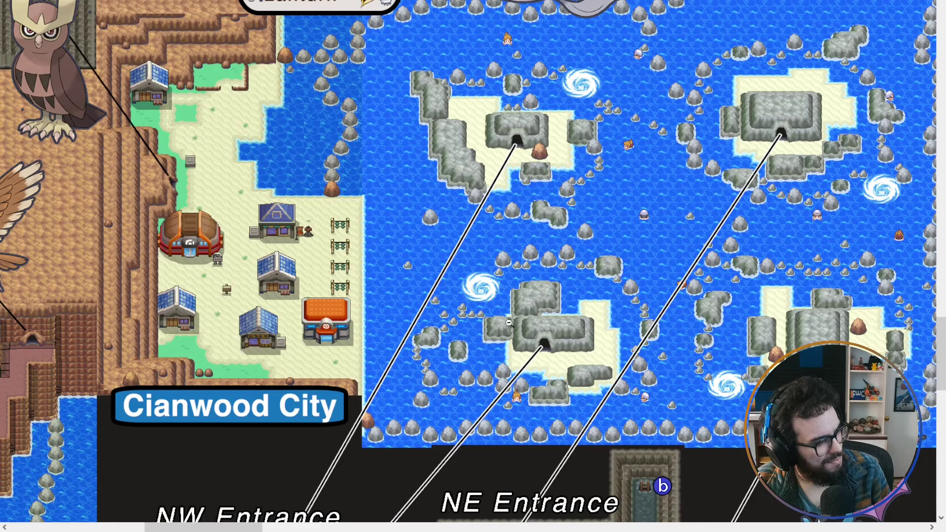
scroll(636, 304, "up", 2)
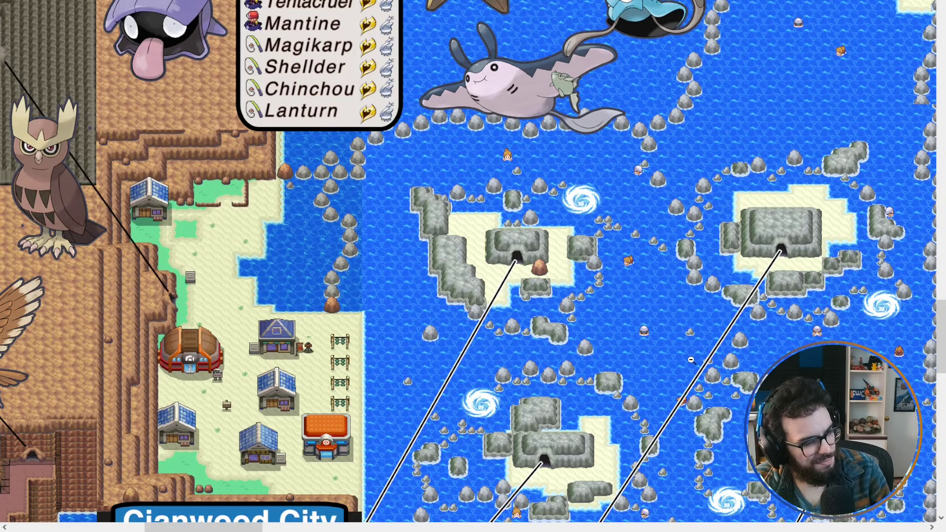
left_click_drag(237, 527, 291, 527)
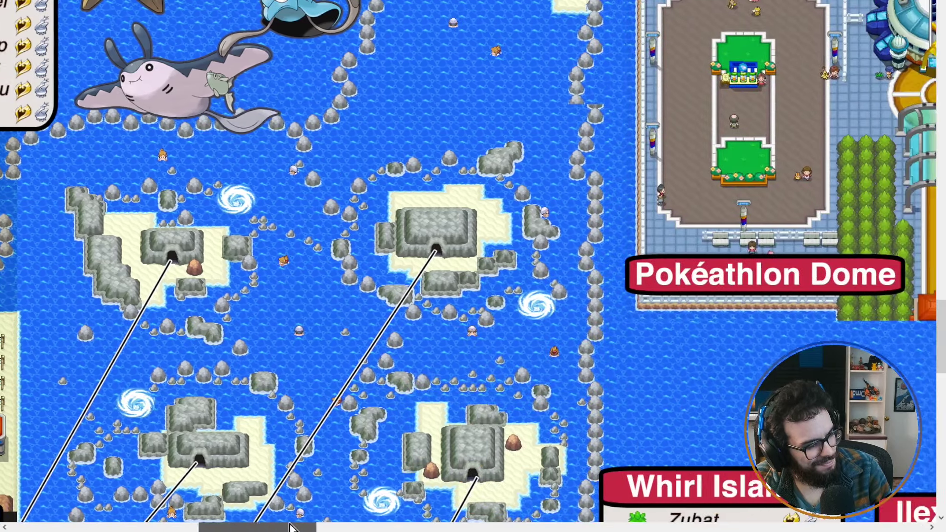
scroll(337, 364, "down", 2, "ctrl")
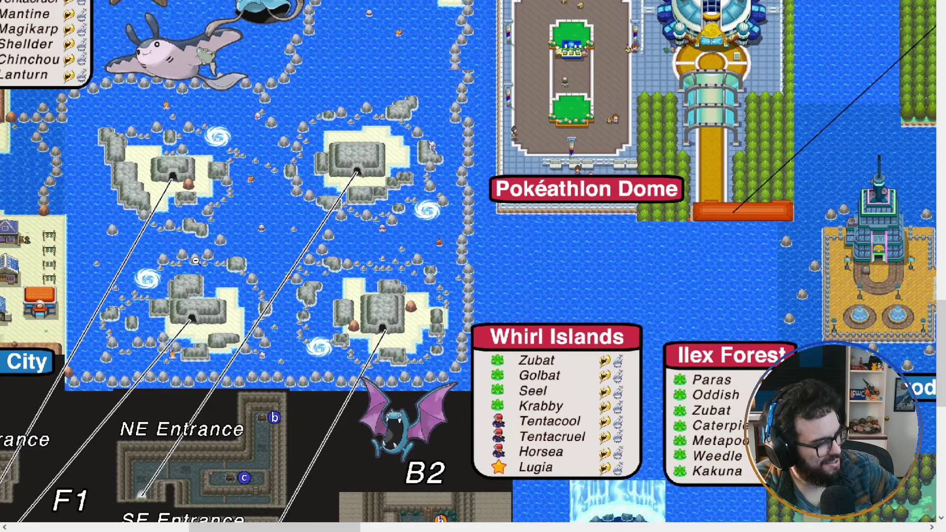
scroll(216, 249, "down", 1, "ctrl")
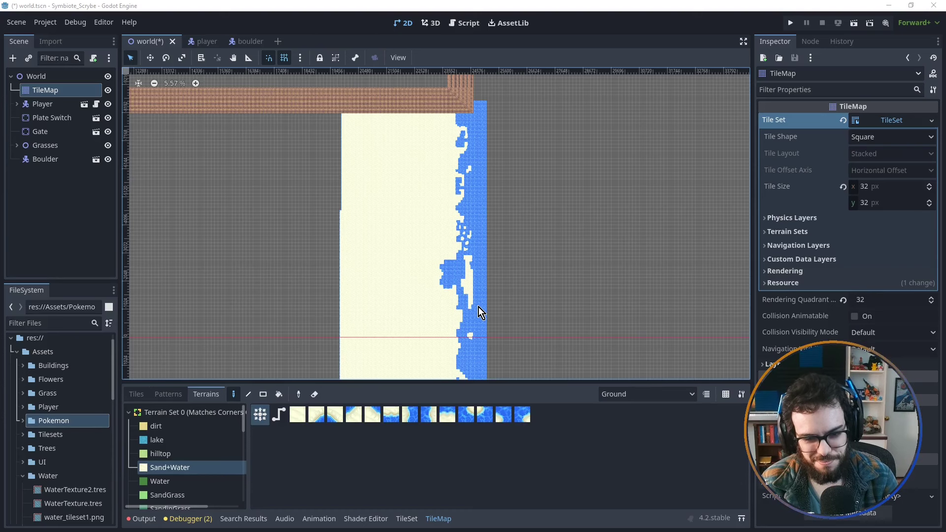
- Return to the Godot tilemap, review the southeast coast around the round bay, and save the world scene
scroll(481, 236, "down", 5)
scroll(482, 225, "down", 2)
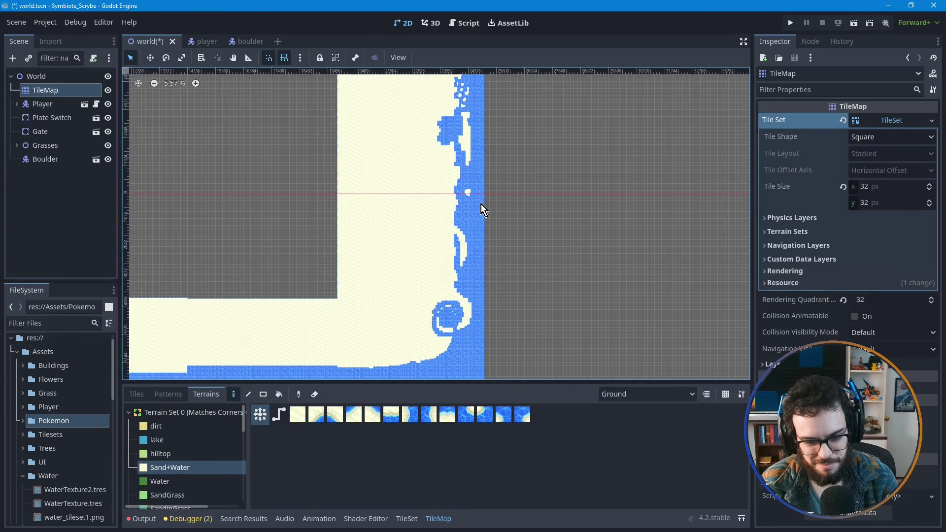
scroll(429, 295, "down", 1)
scroll(429, 296, "left", 1)
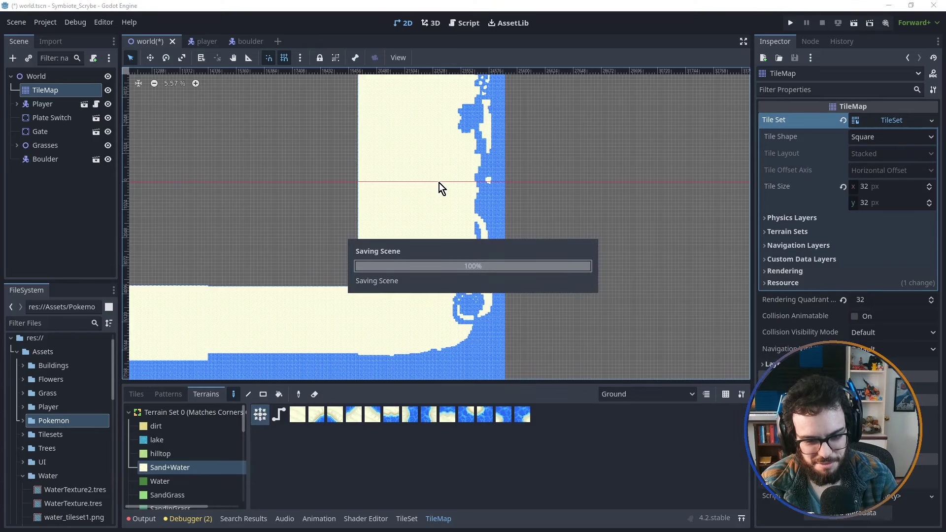
- Set the exported walk_speed variable in the player.gd script to 6.0
left_click(53, 105)
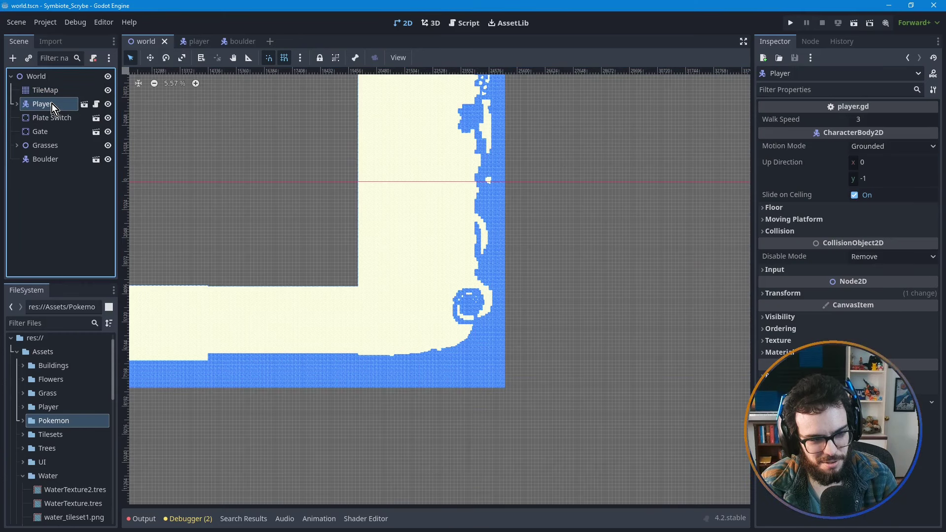
left_click(194, 41)
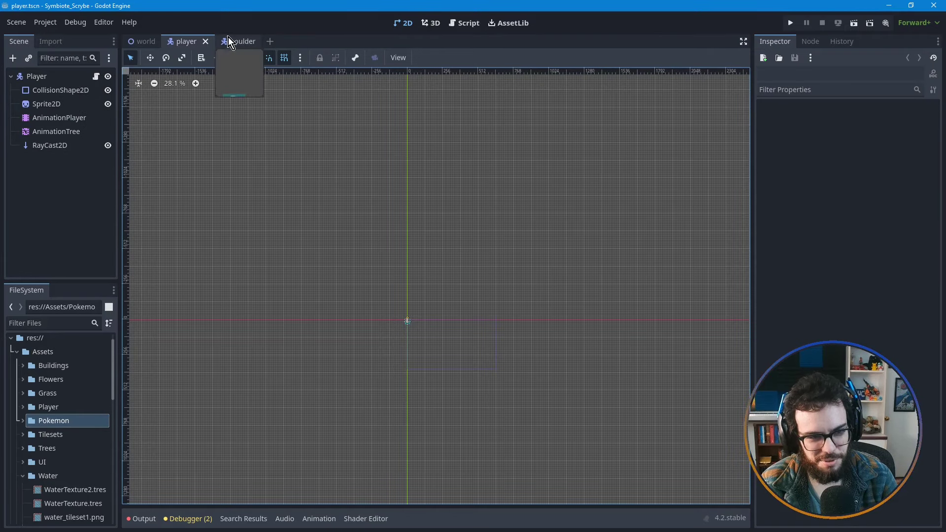
left_click(464, 23)
scroll(375, 185, "up", 15)
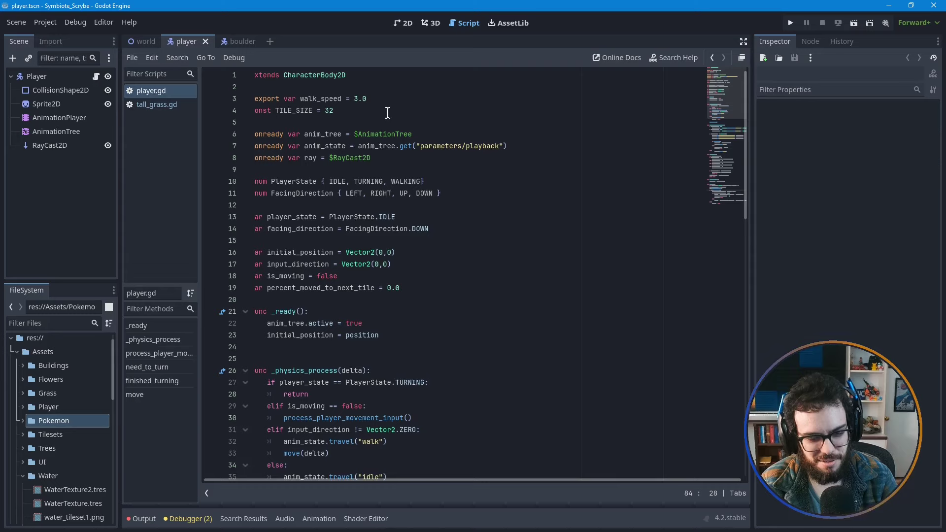
left_click(358, 99)
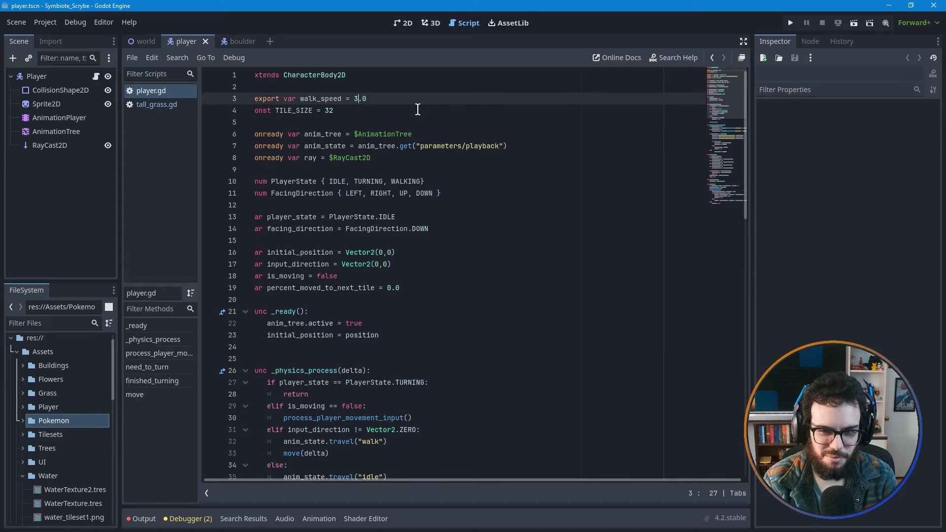
key("BackSpace")
type("5")
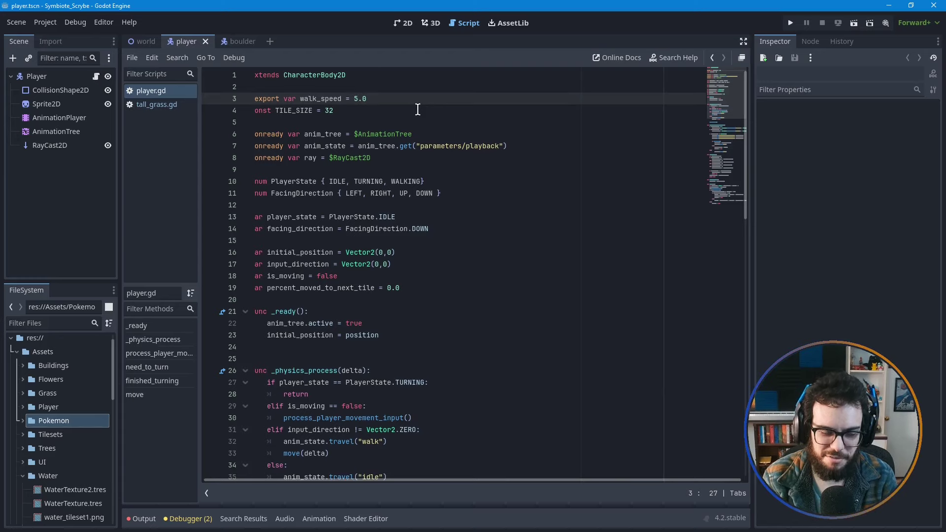
key("BackSpace")
type("6")
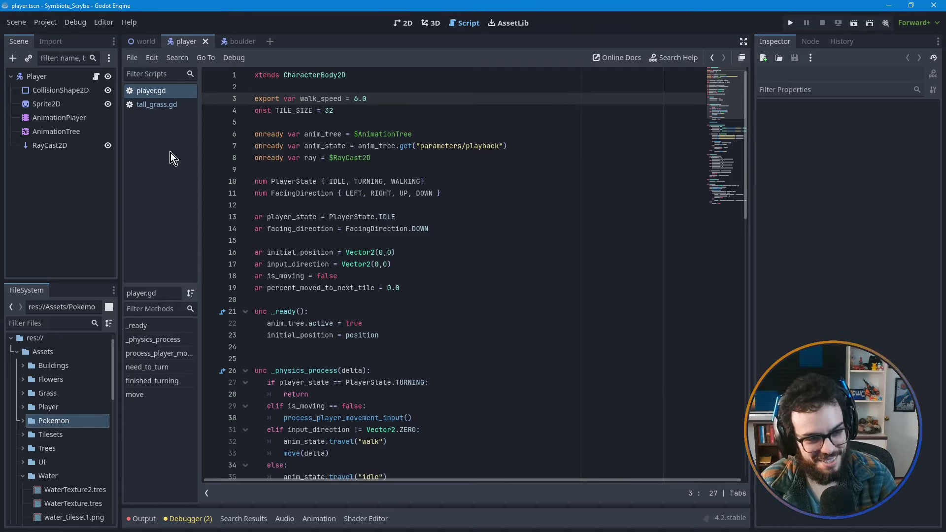
- Run the project from the world scene's 2D view and maximize the game window
left_click(235, 45)
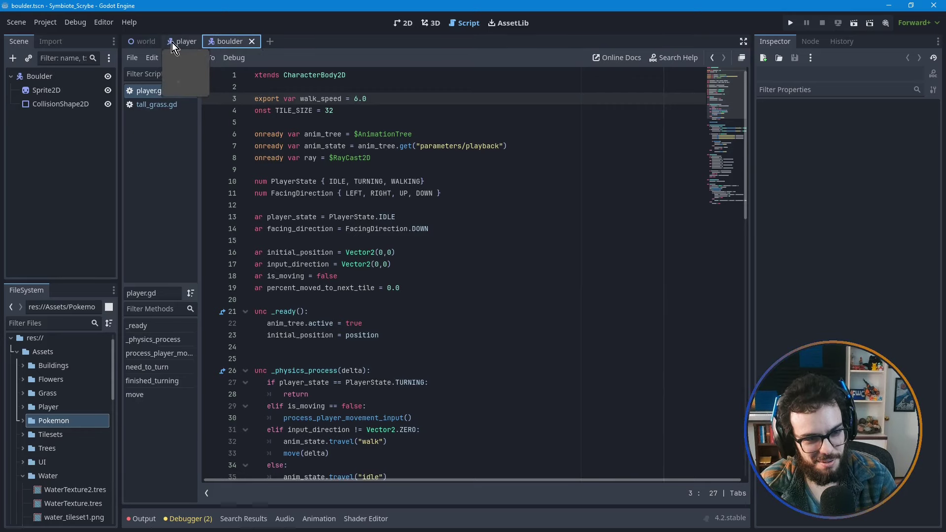
left_click(189, 41)
left_click(143, 41)
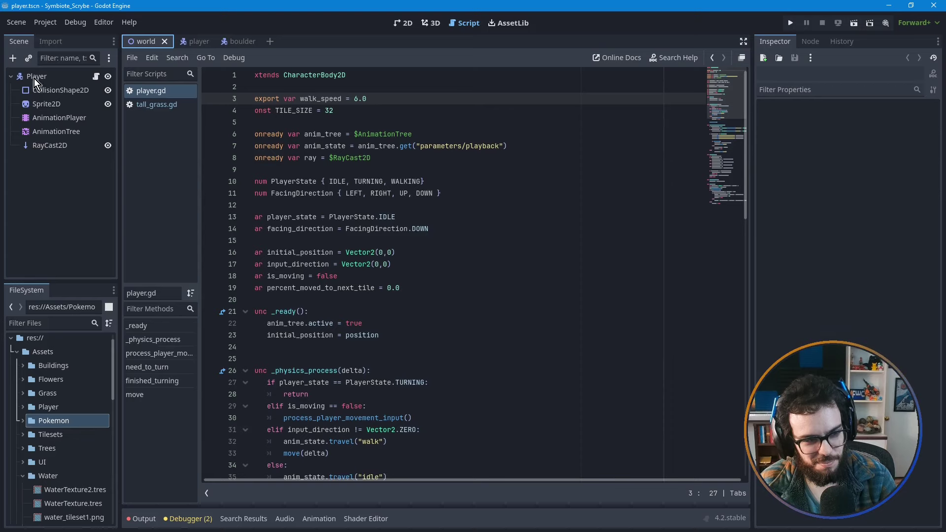
left_click(143, 44)
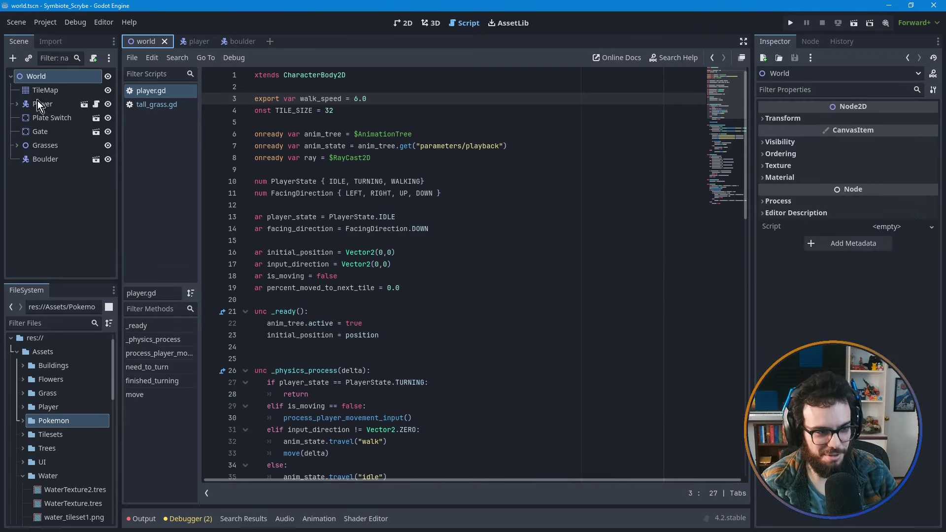
left_click(402, 23)
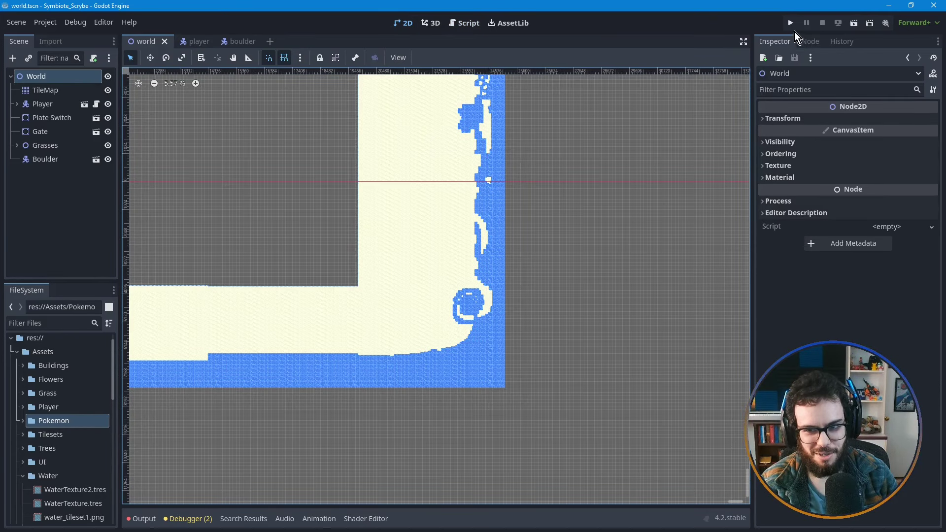
left_click(792, 24)
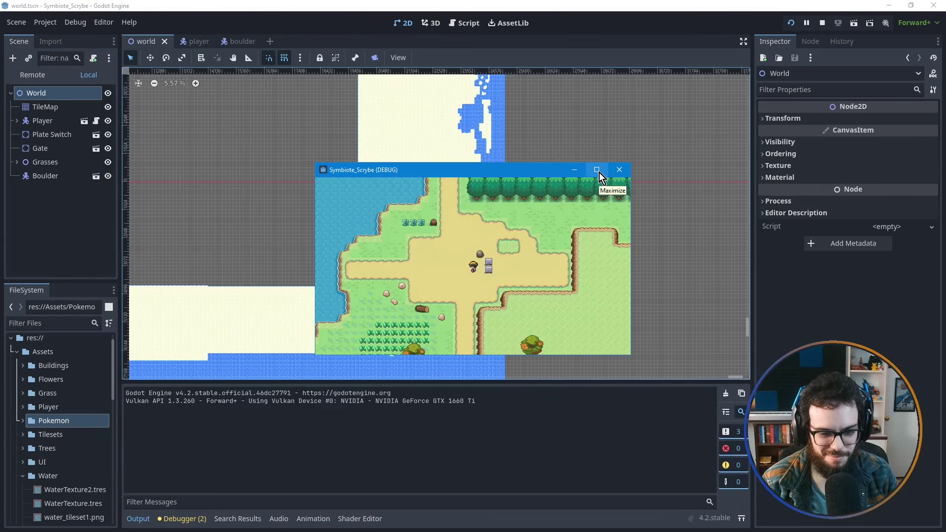
left_click(597, 170)
- Walk the player character south from the starting path, past the grass edge and across the empty area onto the sand
key("Down")
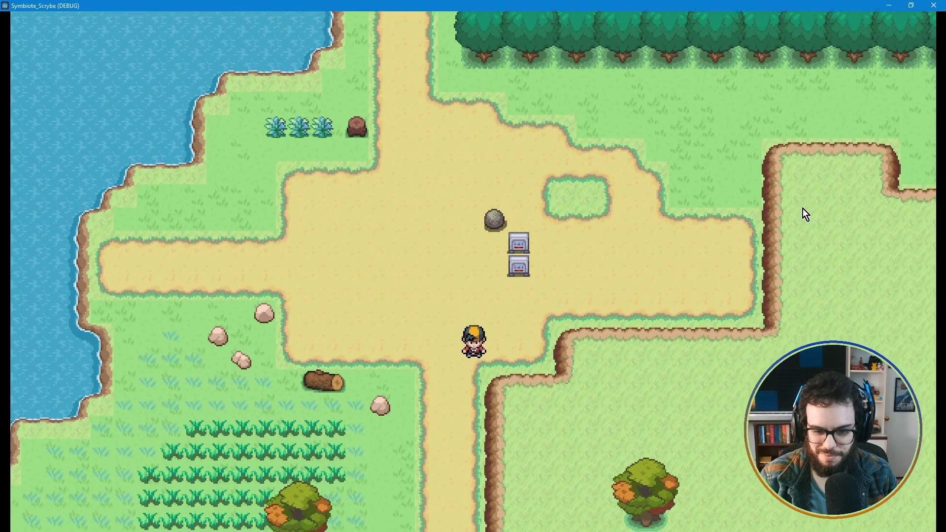
key("Down")
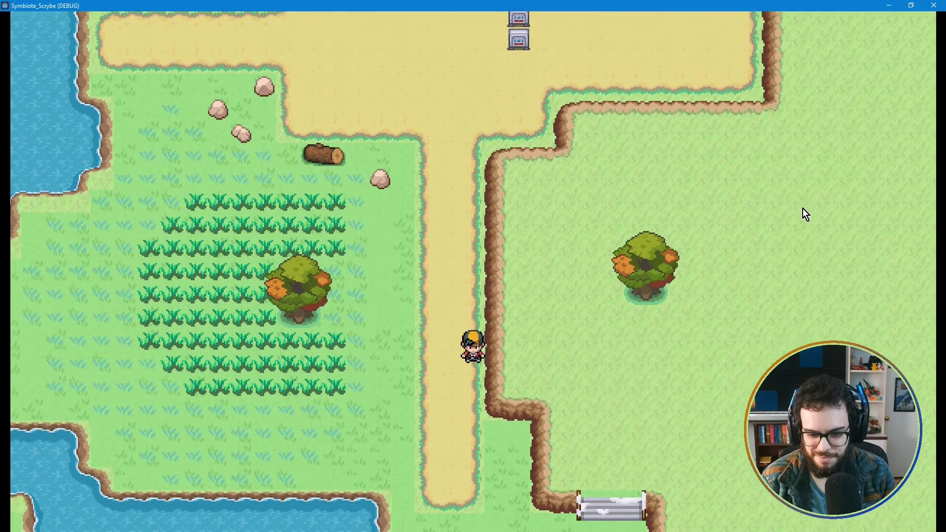
key("Down")
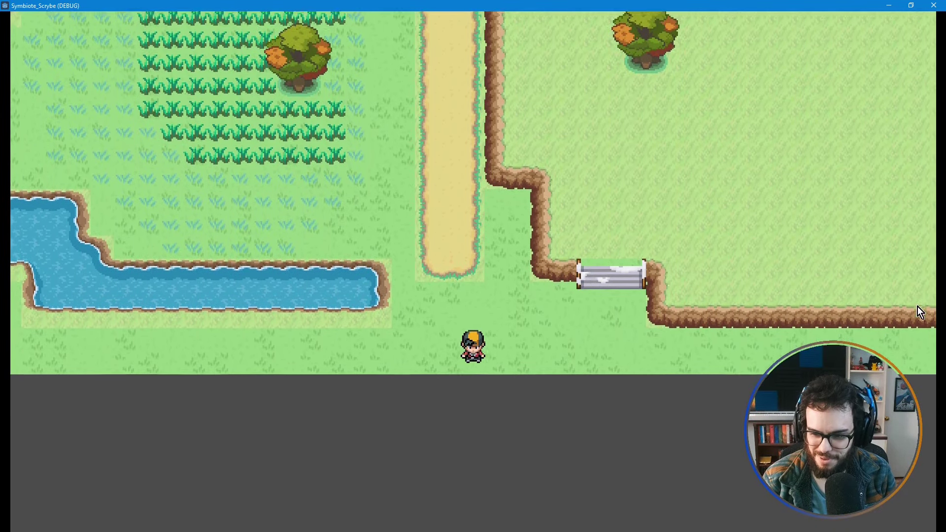
key("Down")
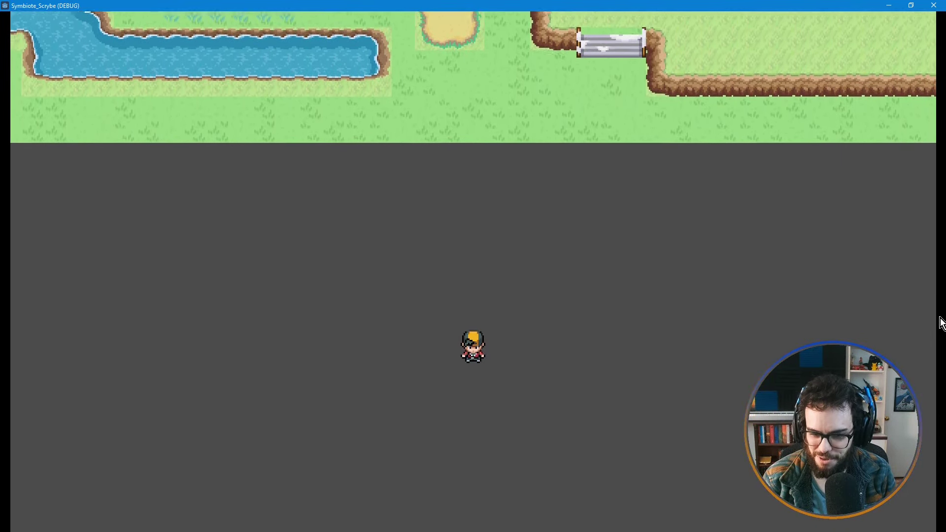
key("Down")
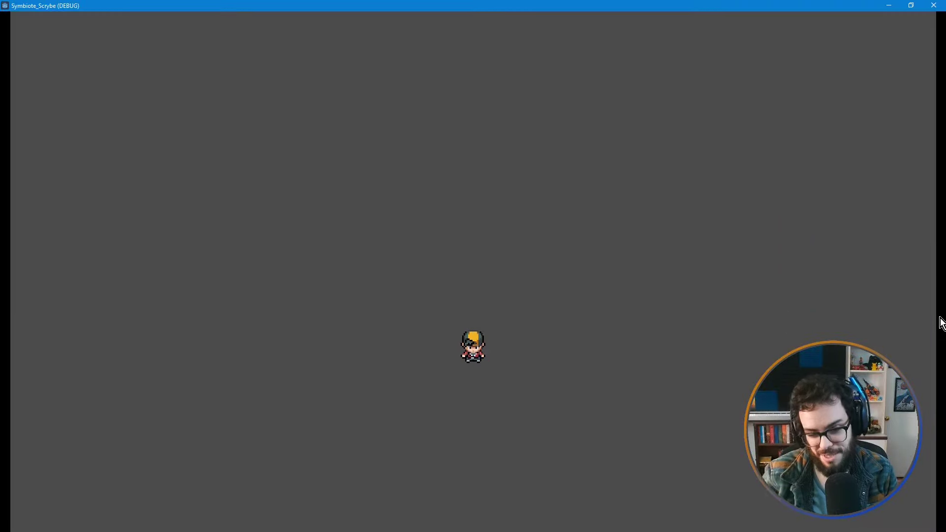
key("Down")
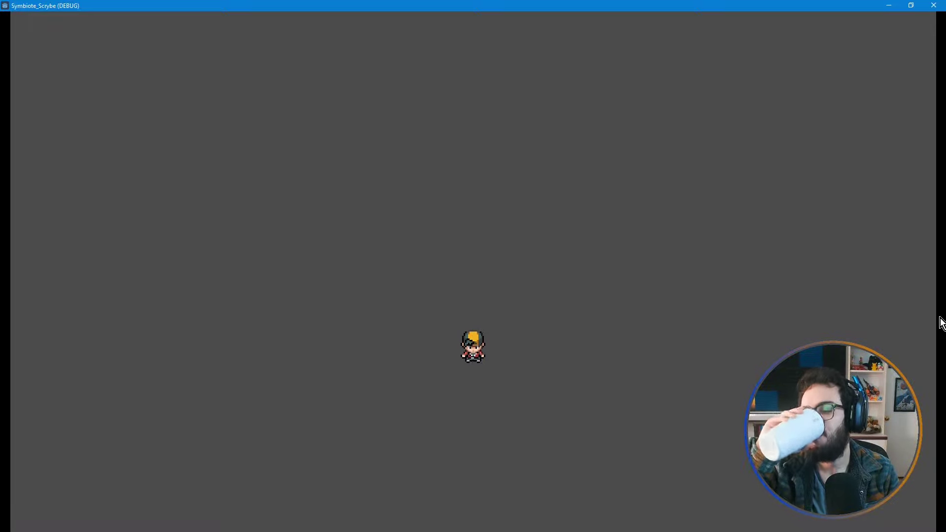
key("Down")
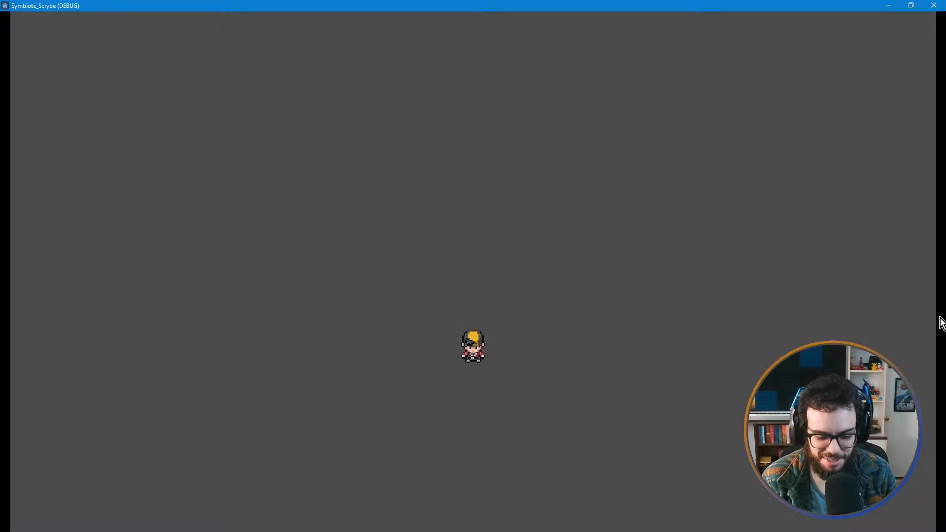
key("Down")
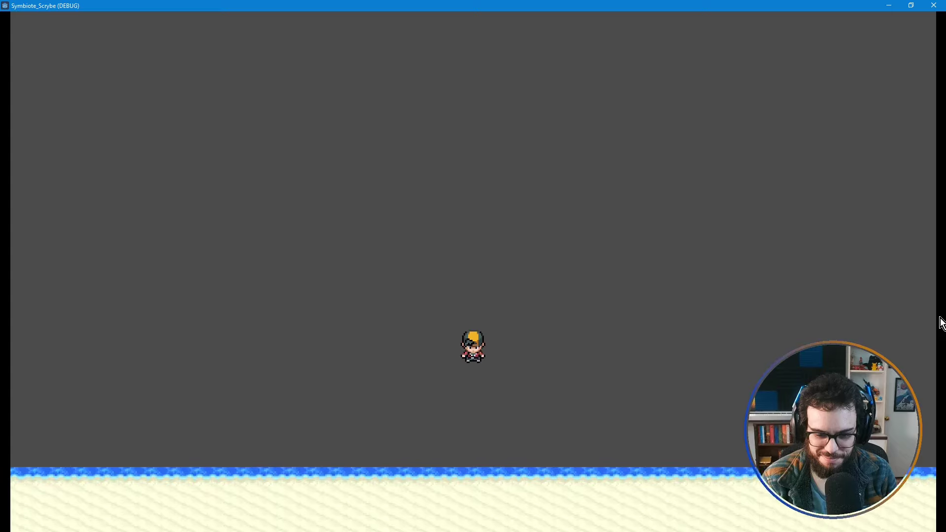
key("Down")
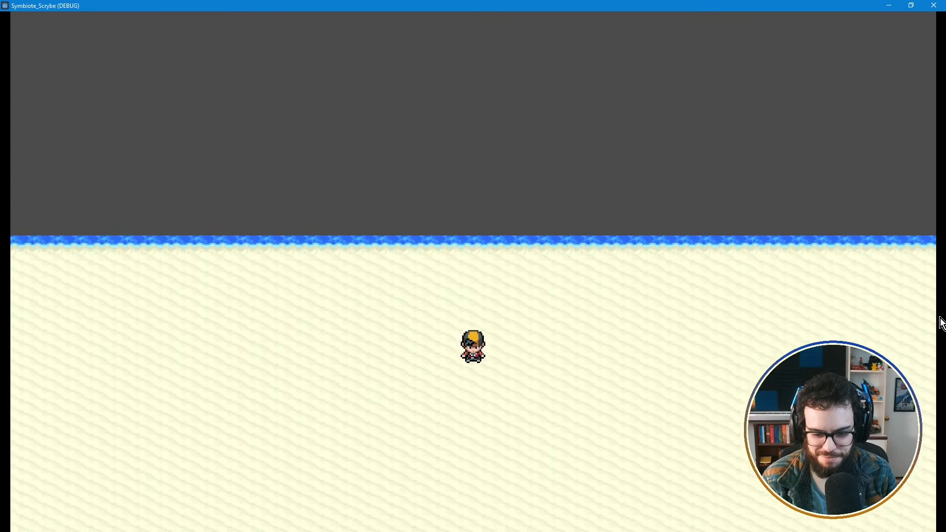
- Walk the player character across the sand and east along its inner water edge towards the southeast corner to check the area in-game
key("Down")
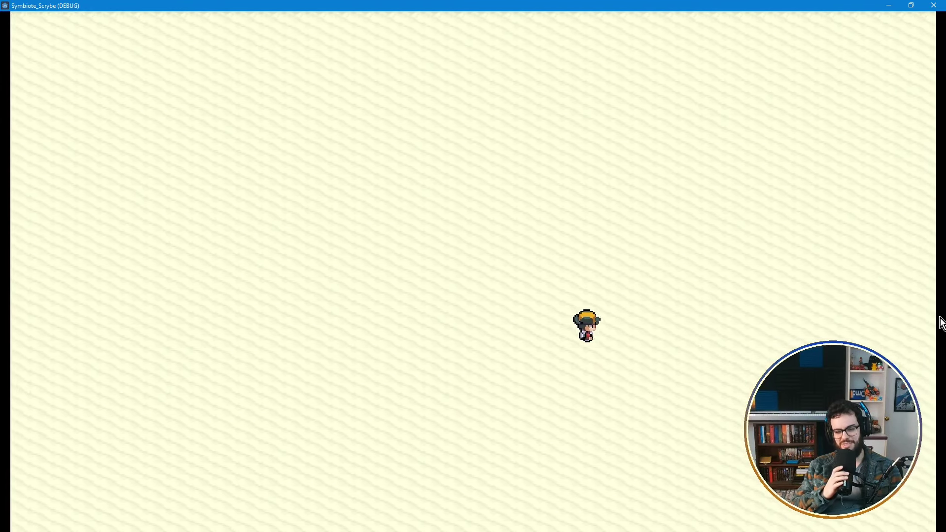
key("Down")
key("Right")
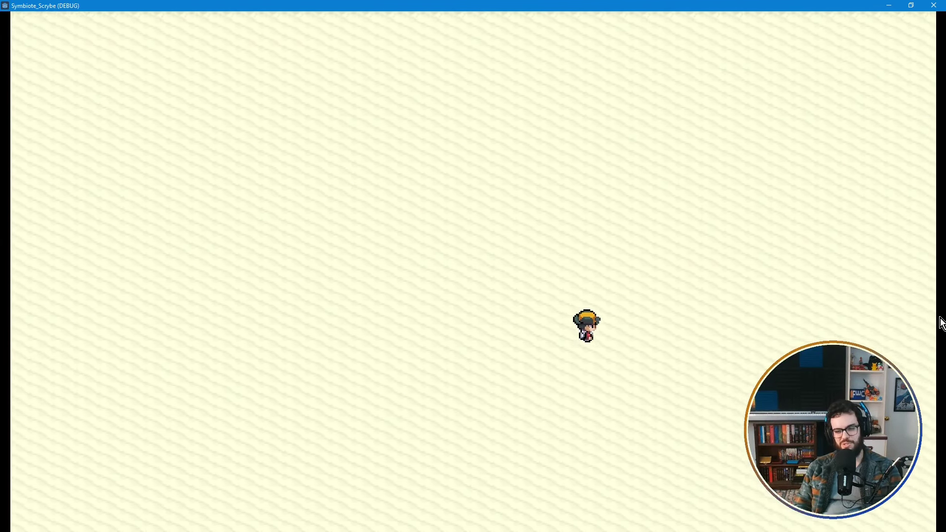
key("Right")
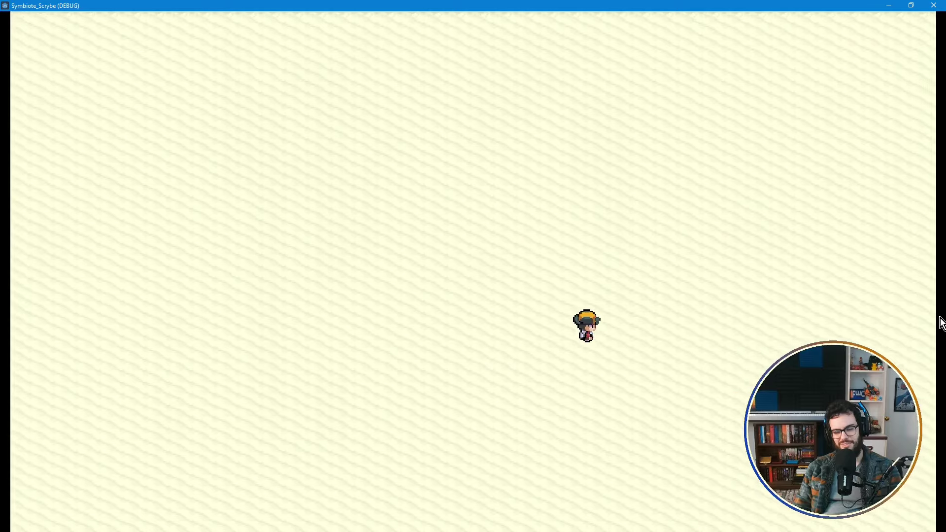
key("Left")
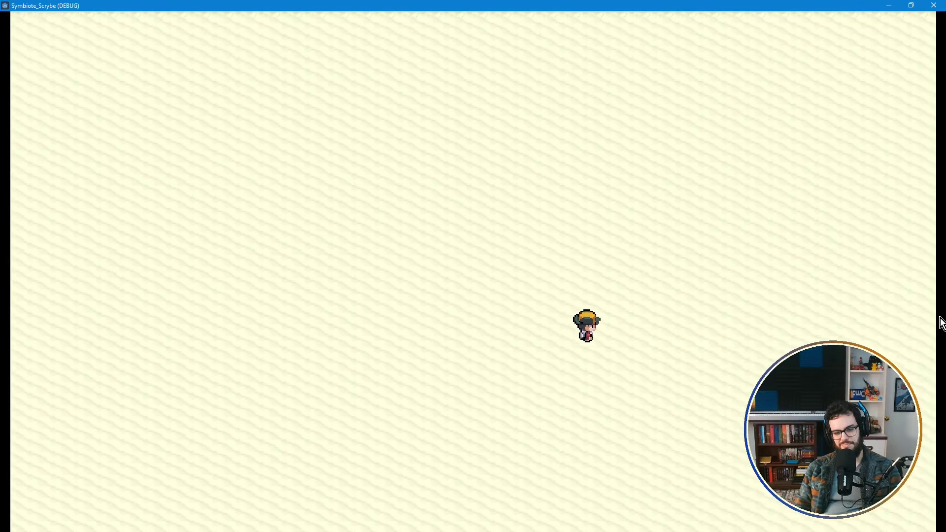
key("Right")
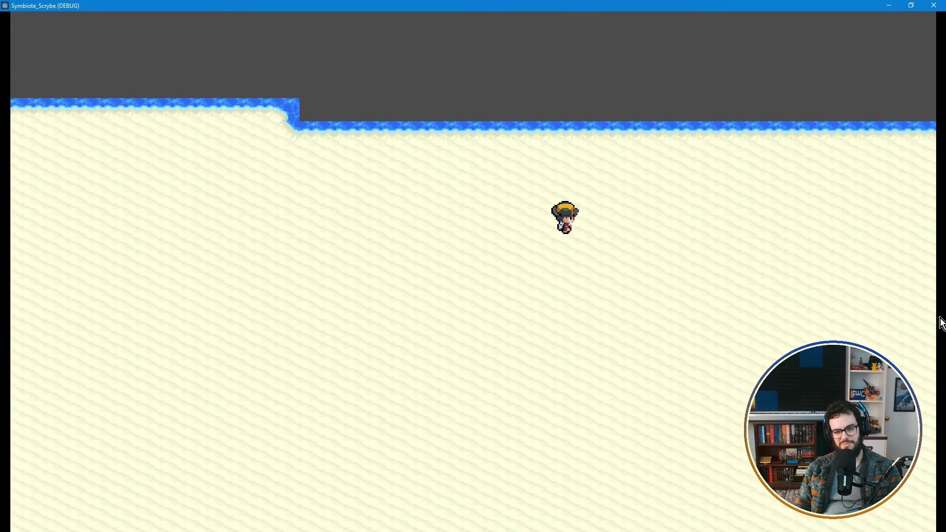
key("Right")
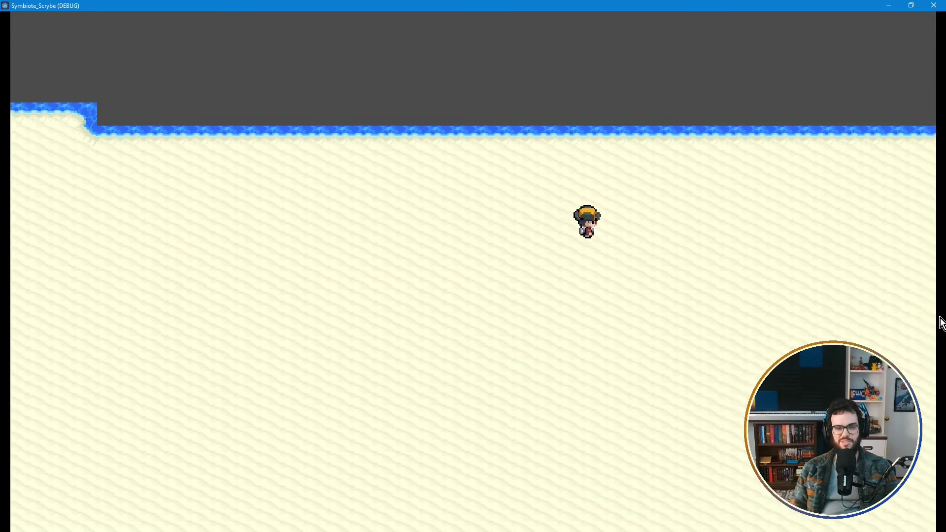
key("Down")
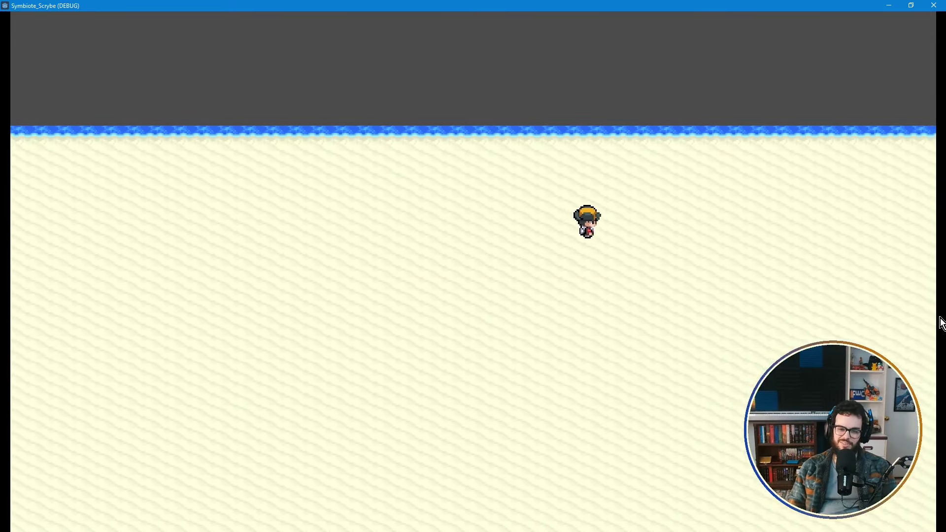
key("Down")
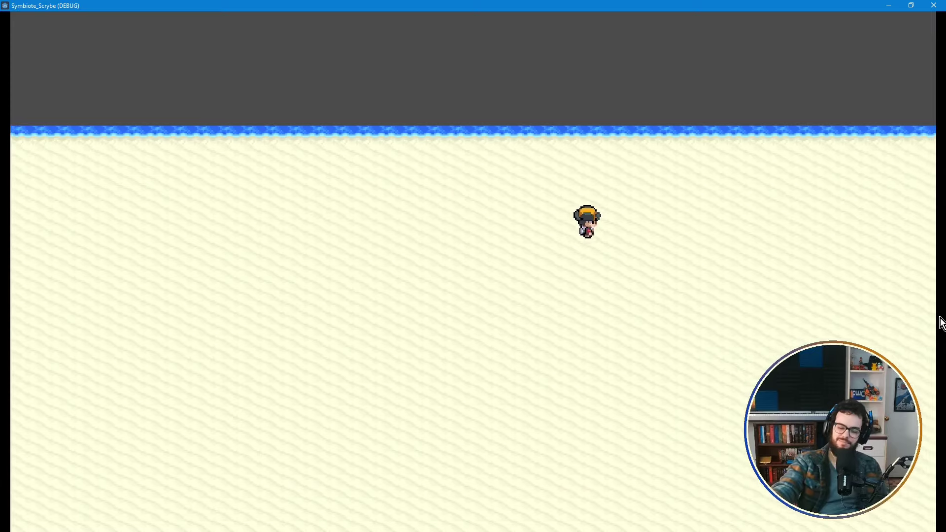
key("Right")
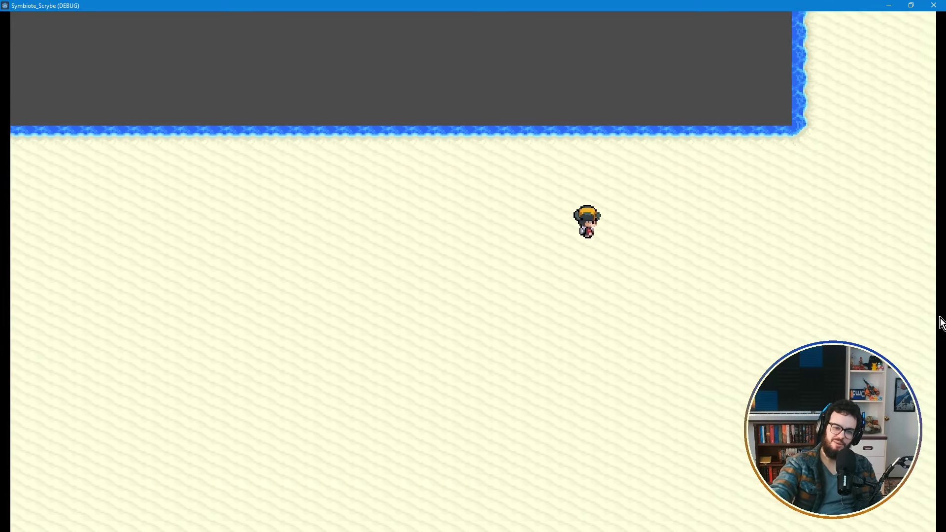
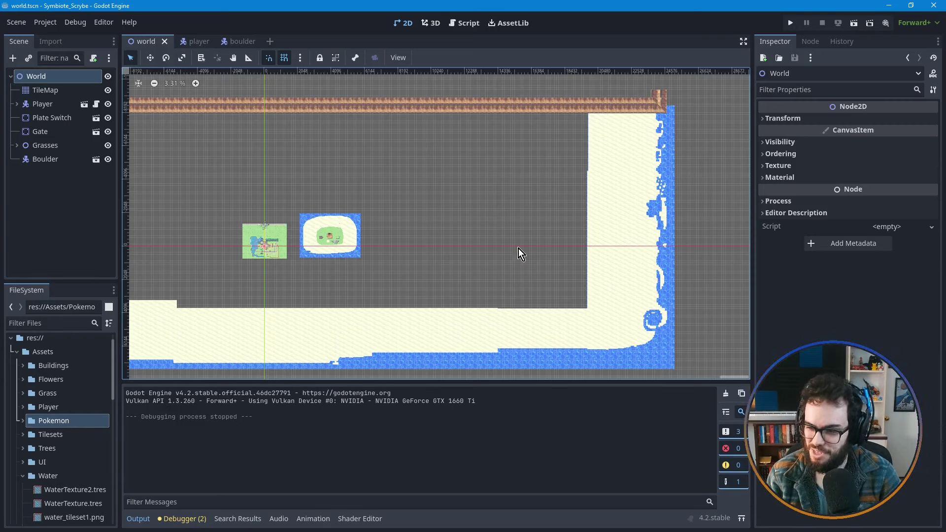
- Review the sand border from the west coast to its inner southeast corner and select the TileMap node in the world scene
middle_click_drag(420, 250, 549, 211)
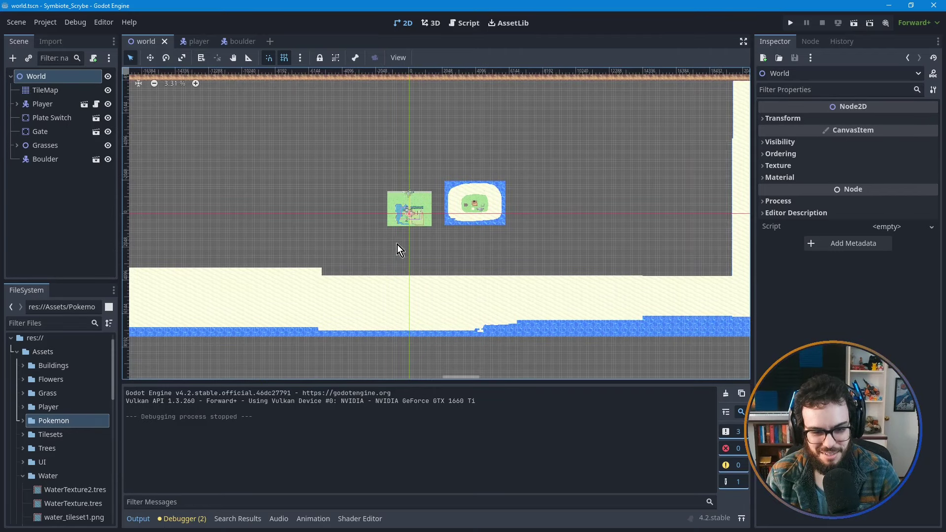
scroll(302, 220, "up", 1)
middle_click_drag(302, 220, 446, 262)
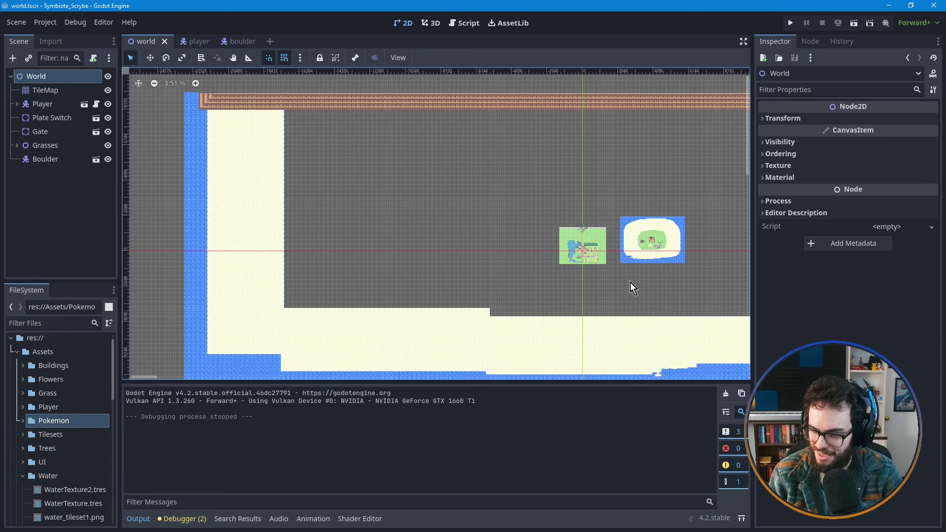
middle_click_drag(657, 281, 495, 253)
mouse_move(642, 250)
middle_mouse_down()
mouse_move(532, 235)
mouse_move(459, 289)
middle_mouse_up()
scroll(594, 331, "up", 5)
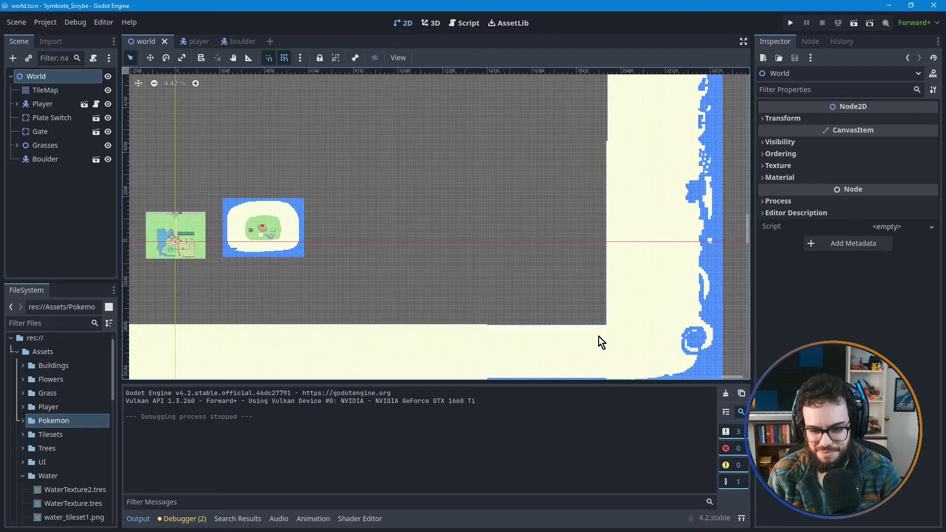
middle_click_drag(547, 331, 449, 272)
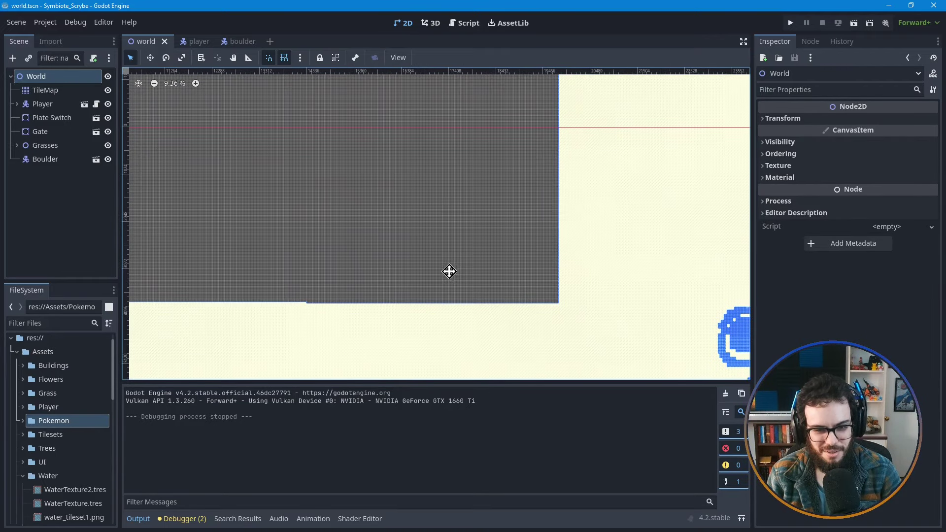
left_click(39, 92)
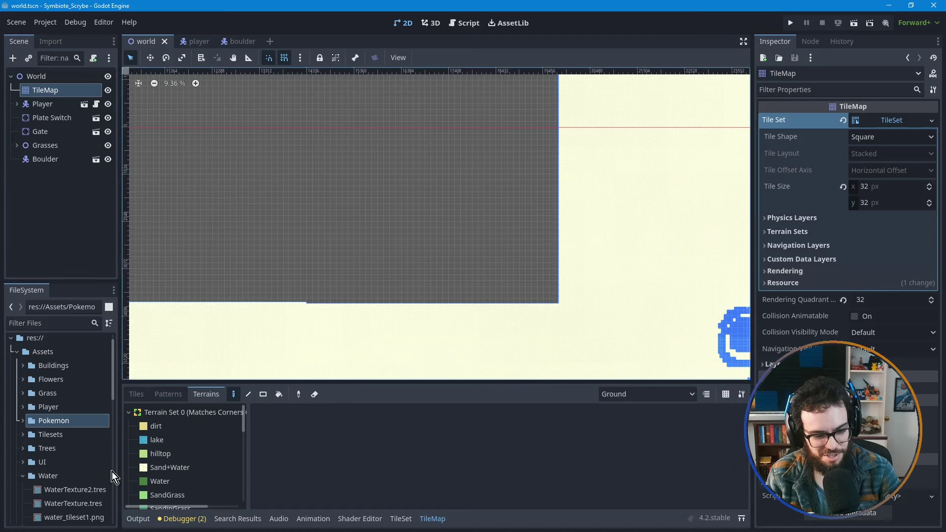
- Try filling a rectangle with the SandinGrass2 terrain over the sand border's inner southeast corner, and undo it
left_click(166, 471)
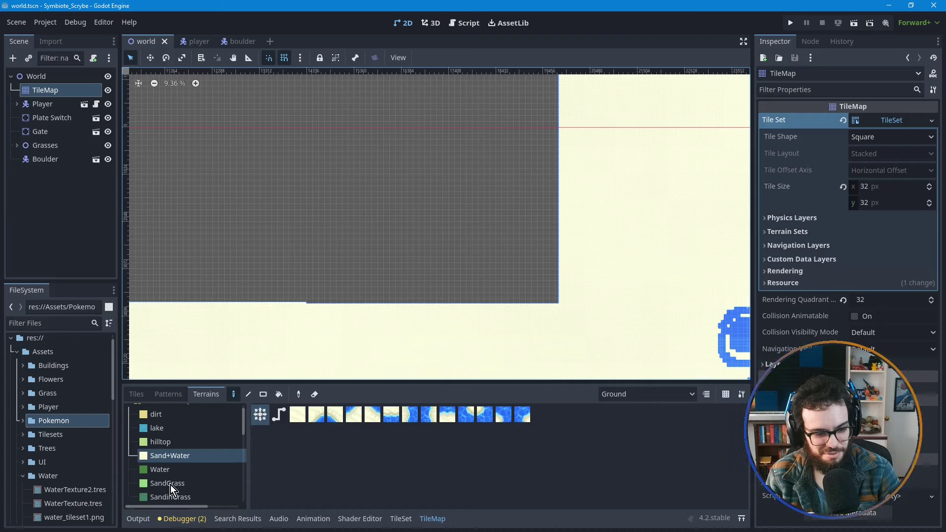
left_click(170, 488)
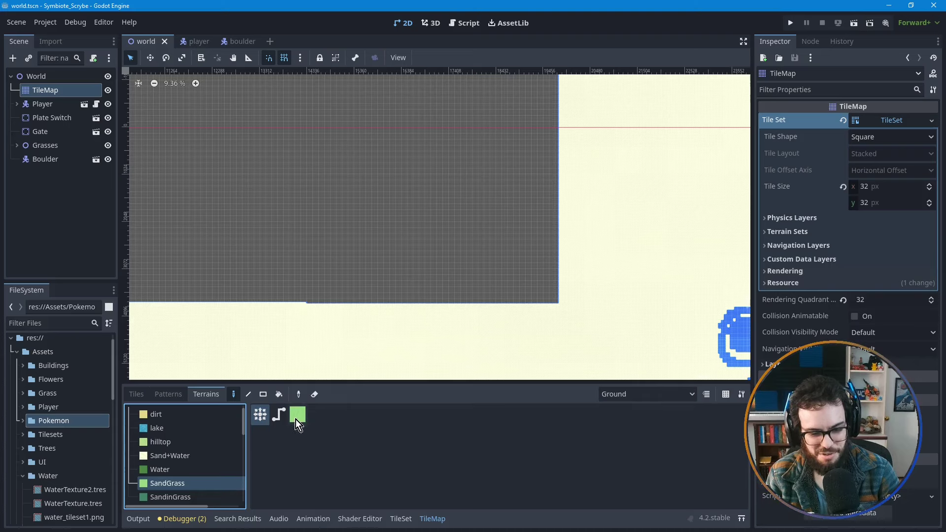
scroll(206, 434, "down", 3)
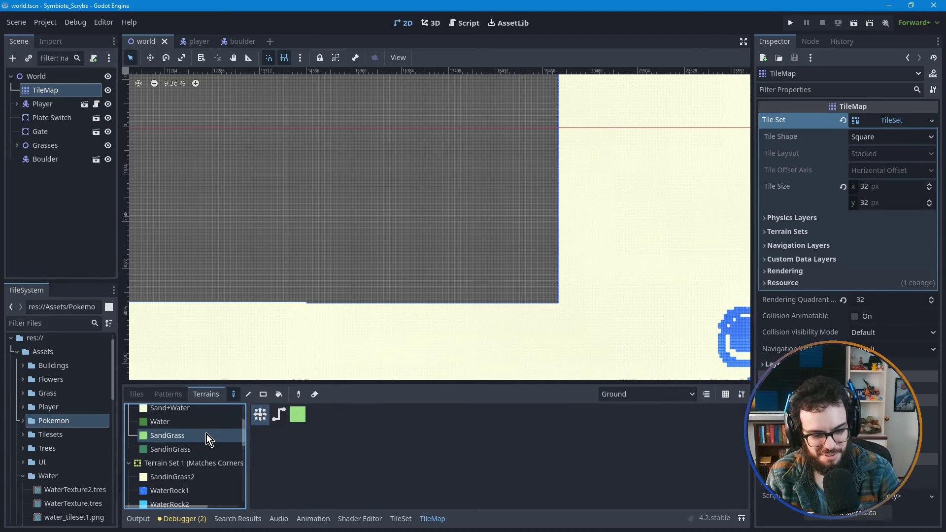
scroll(207, 434, "down", 1)
left_click(165, 465)
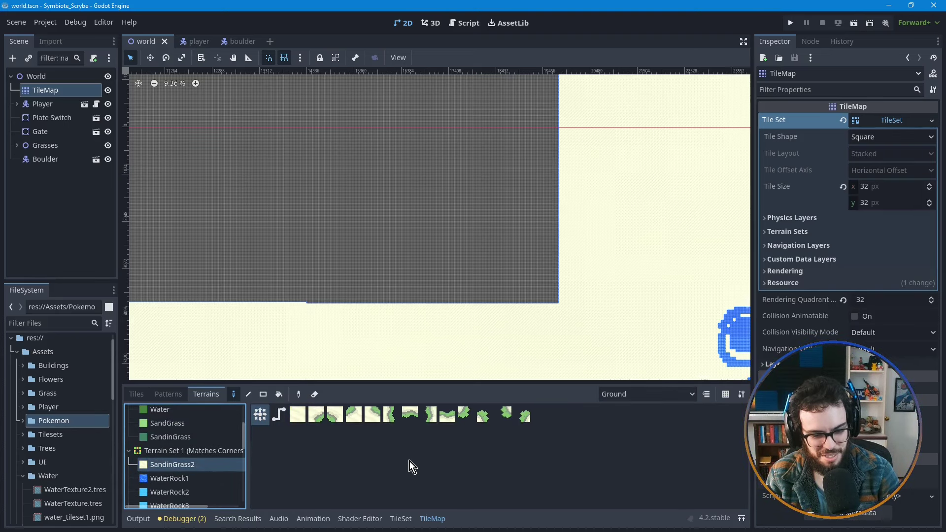
scroll(557, 316, "up", 4)
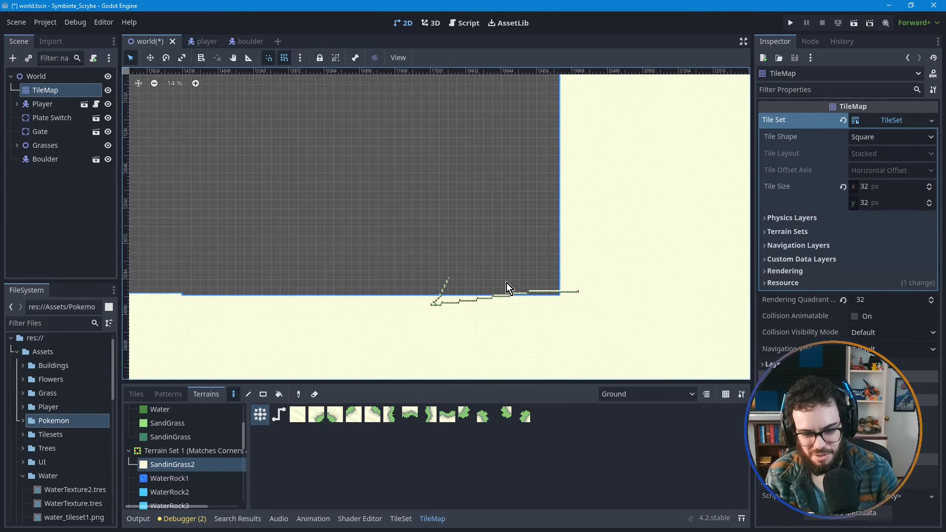
mouse_move(540, 277)
left_mouse_down()
mouse_move(376, 191)
mouse_move(373, 221)
left_mouse_up()
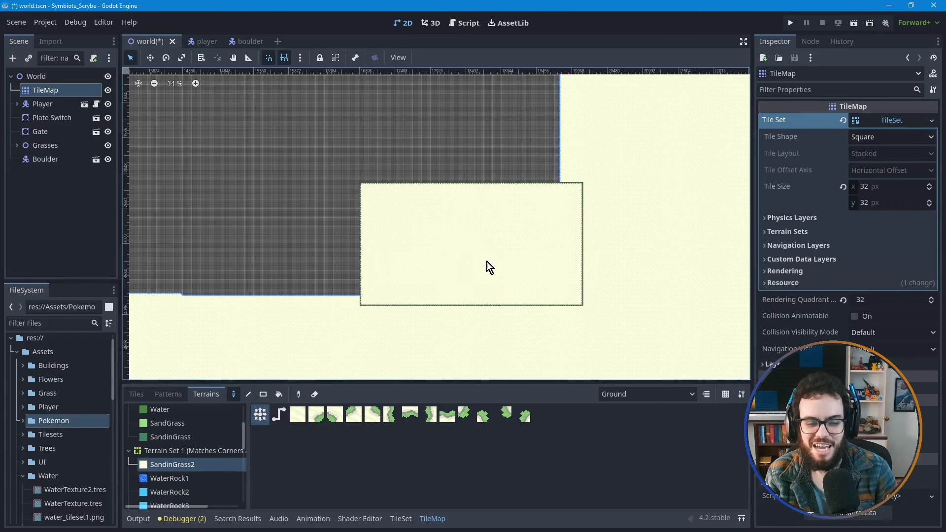
key("ctrl+z")
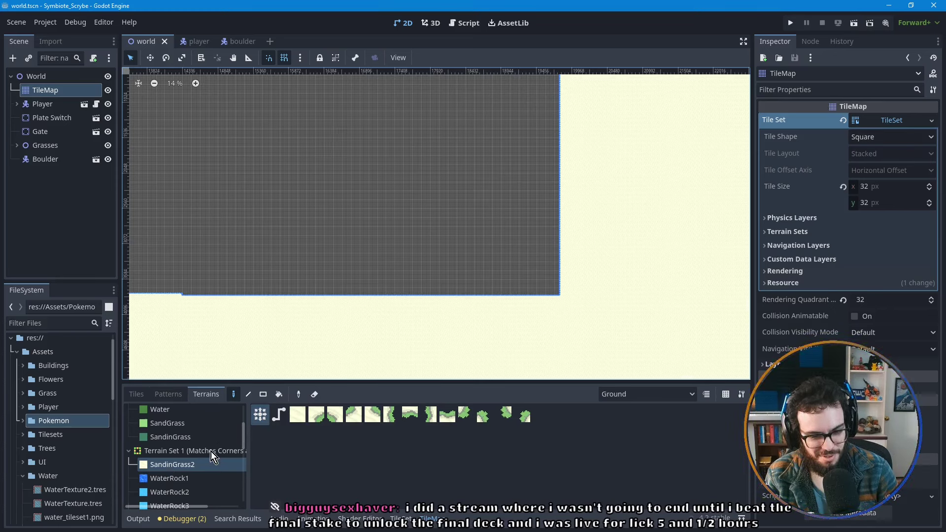
- Look through the remaining terrains, the saved patterns and the PG_Tiles1.png tile source for suitable grass ground
scroll(233, 458, "down", 2)
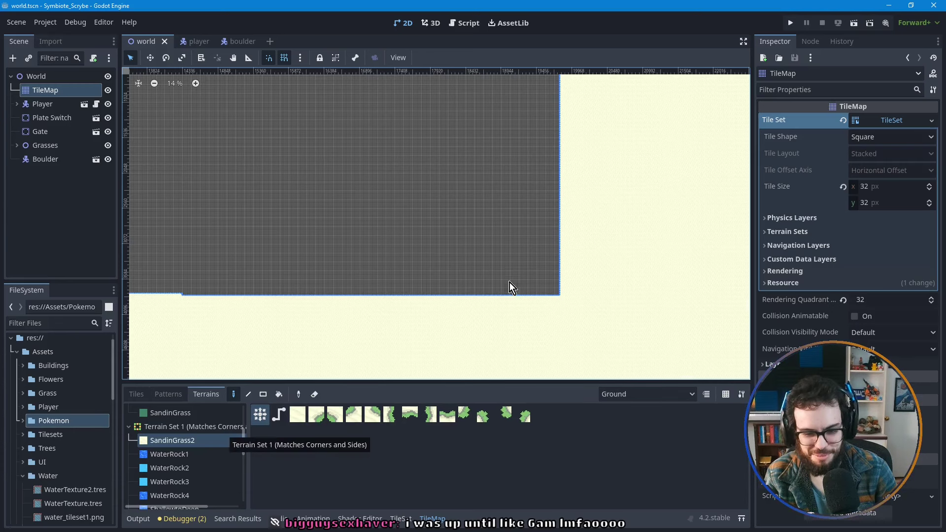
scroll(353, 271, "down", 1)
middle_click_drag(386, 256, 401, 277)
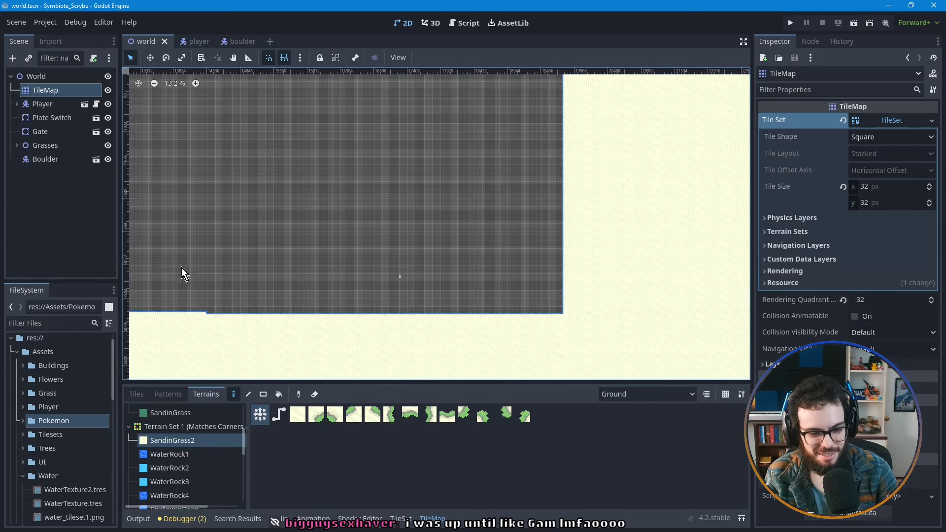
left_click(168, 396)
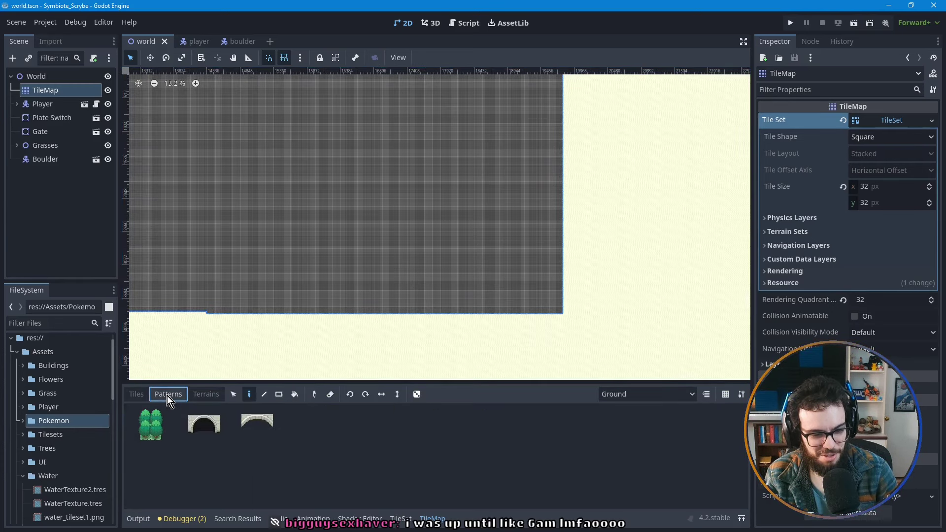
left_click(135, 394)
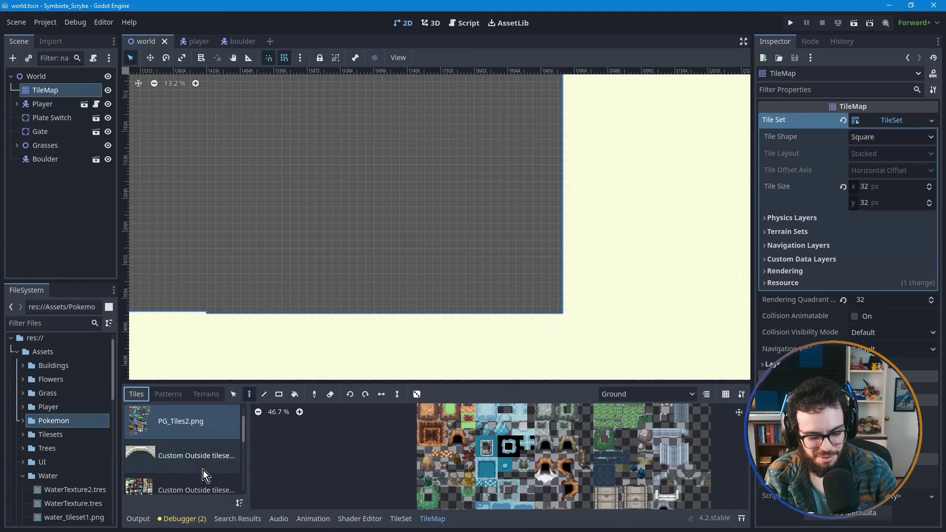
scroll(200, 469, "down", 3)
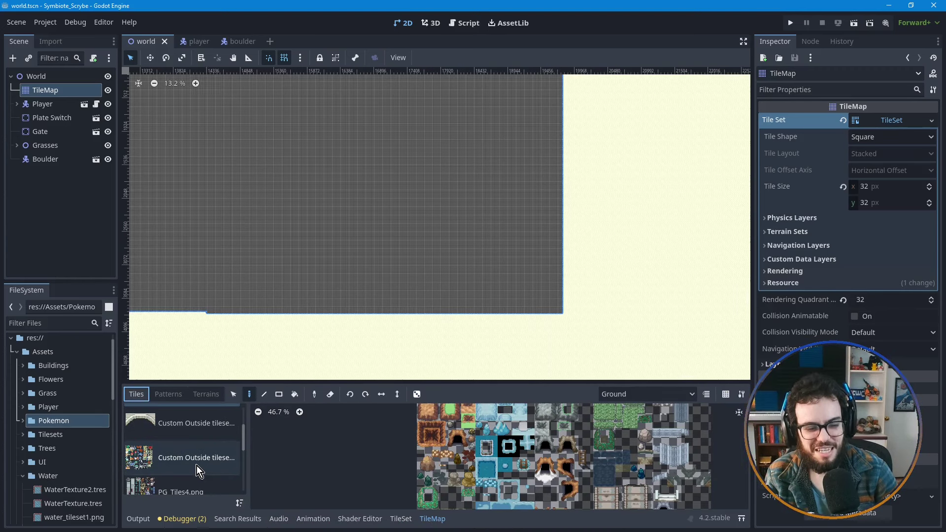
scroll(197, 466, "down", 2)
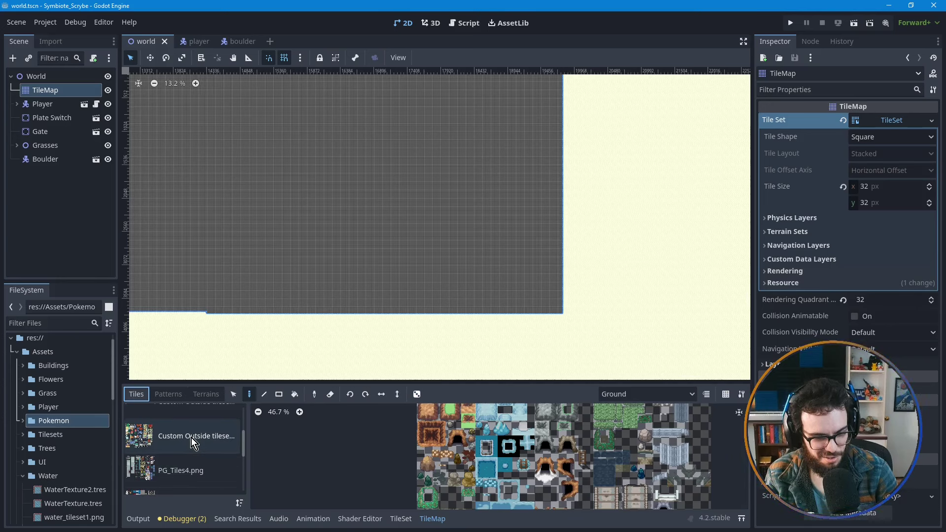
scroll(191, 439, "down", 4)
left_click(184, 471)
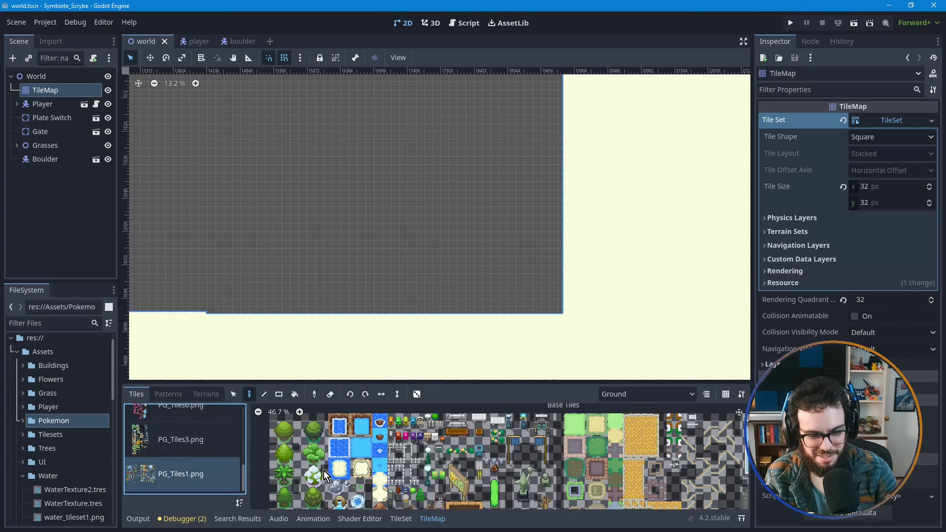
middle_click_drag(289, 445, 314, 428)
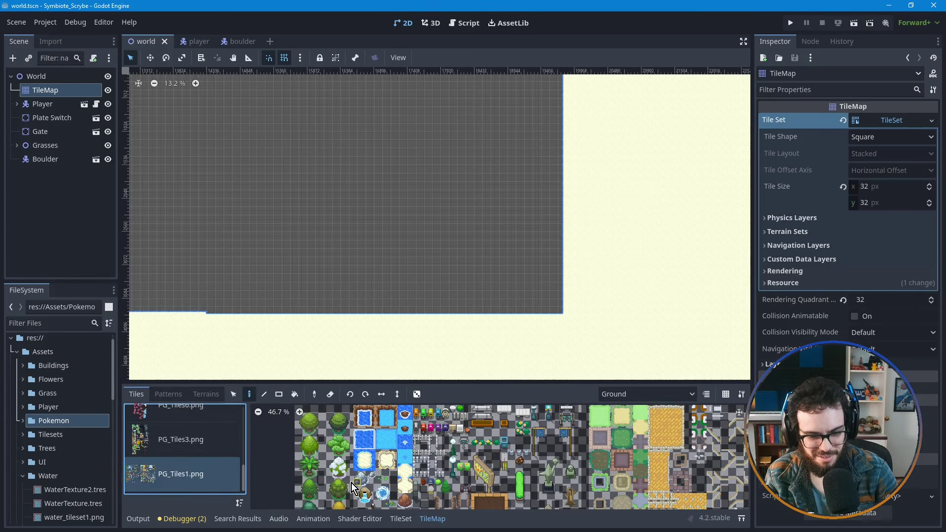
- Pick the two-by-two block of light grass tiles from the PG_Tiles3.png source and make Ground 2 the active layer
left_click(184, 446)
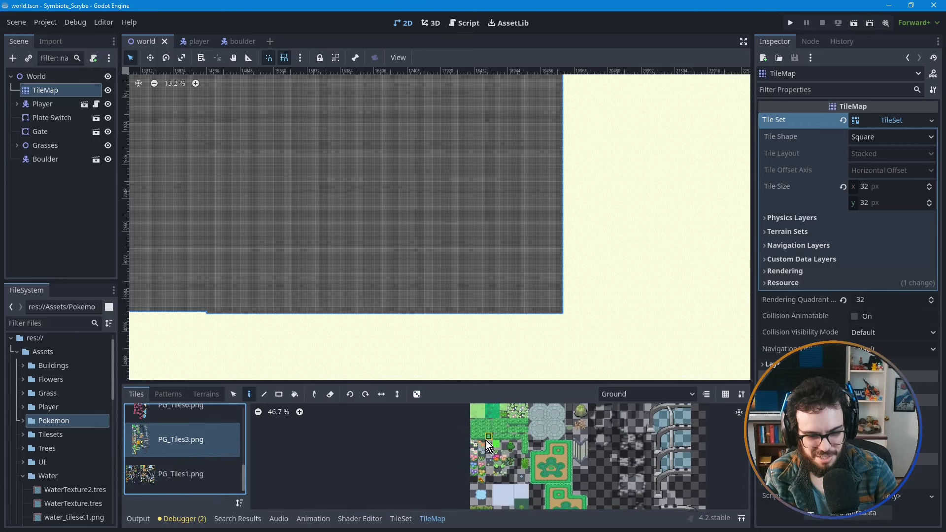
scroll(486, 441, "up", 5)
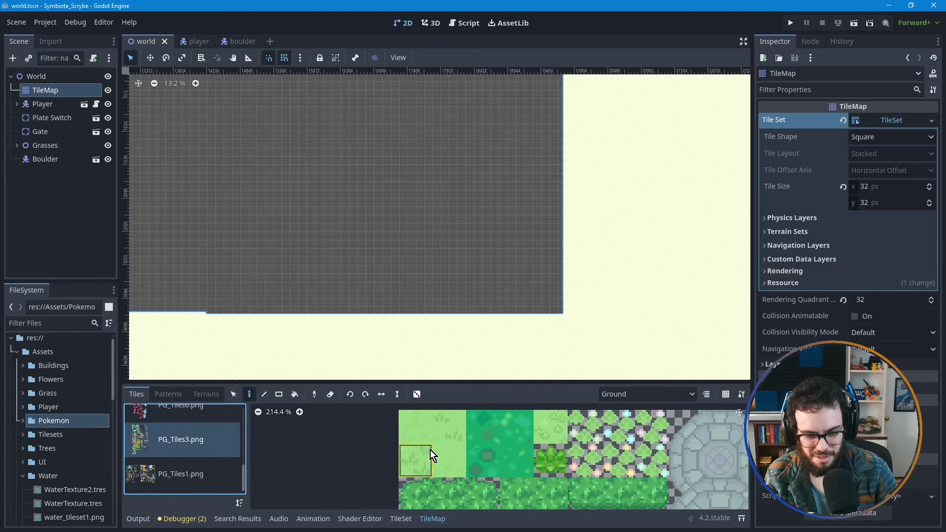
left_click_drag(431, 451, 392, 462)
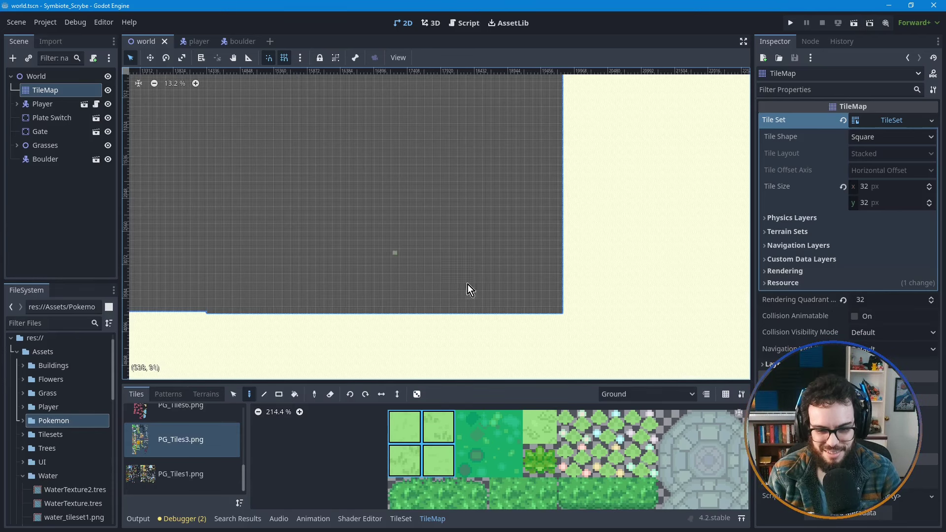
scroll(389, 251, "down", 1)
scroll(352, 232, "down", 1)
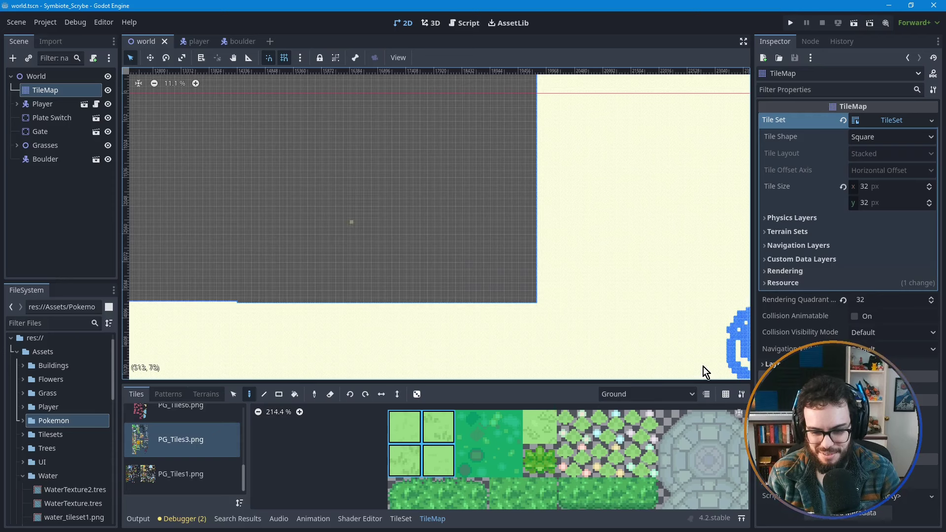
left_click(622, 396)
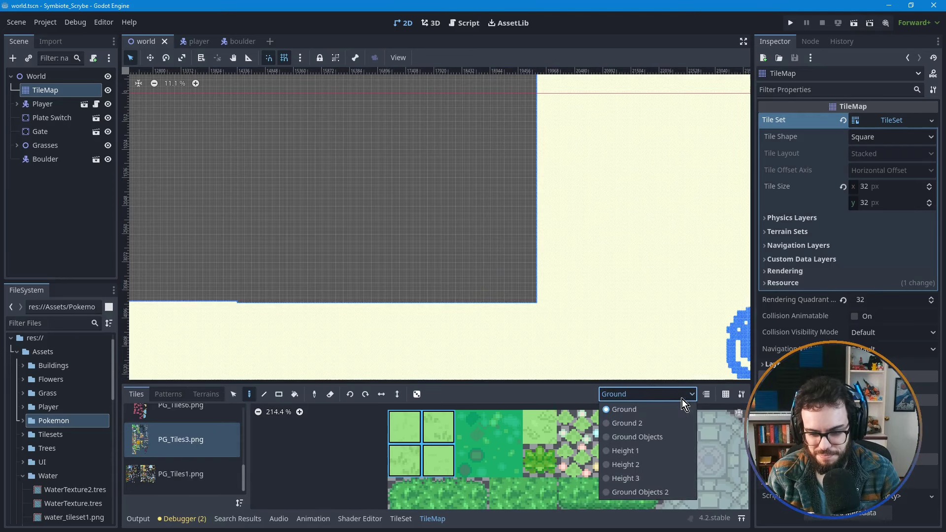
left_click(638, 427)
- Try filling a large rectangle with the repeating grass block from the sand border's inner southeast corner, and undo it
middle_click_drag(353, 243, 403, 241)
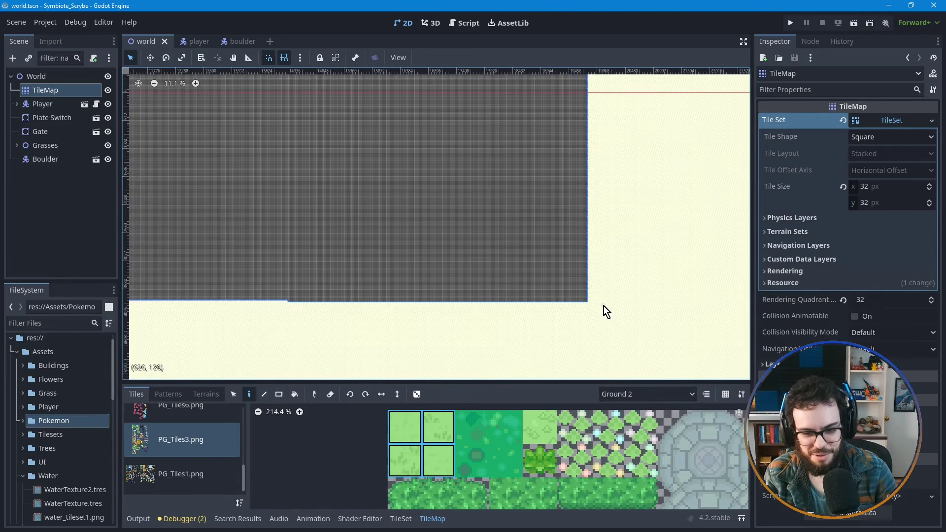
scroll(493, 252, "down", 8)
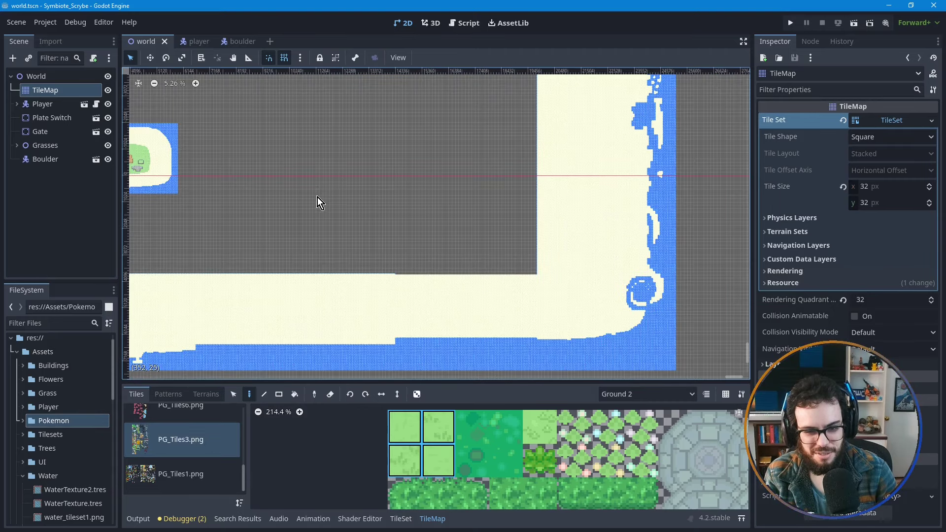
middle_click_drag(317, 198, 475, 251)
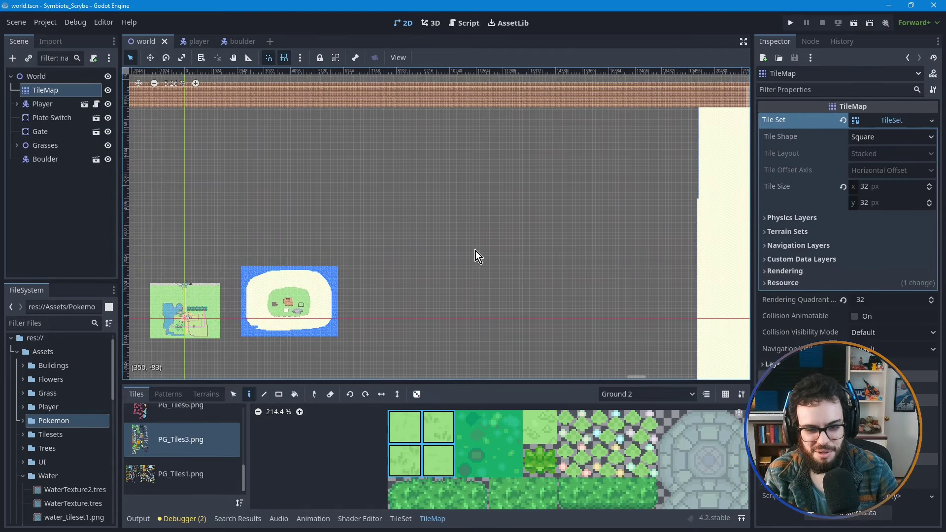
middle_click_drag(537, 311, 470, 218)
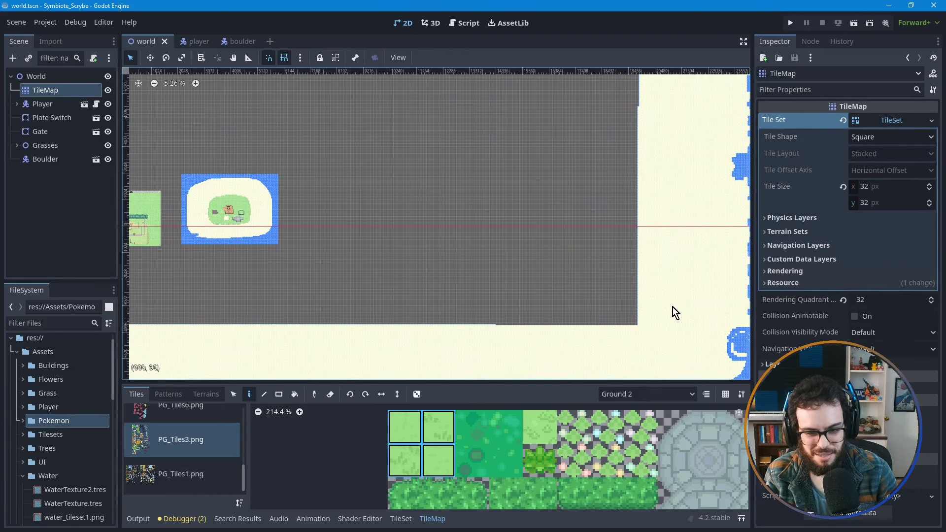
mouse_move(638, 329)
left_mouse_down("ctrl+shift")
mouse_move(445, 186)
mouse_move(338, 119)
mouse_move(288, 101)
mouse_move(297, 106)
left_mouse_up("ctrl+shift")
scroll(446, 210, "up", 2)
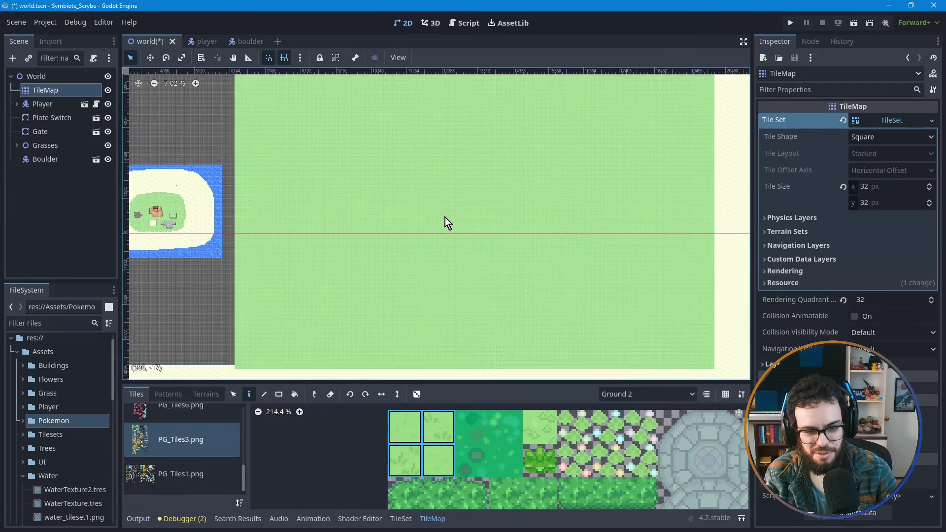
key("ctrl+z")
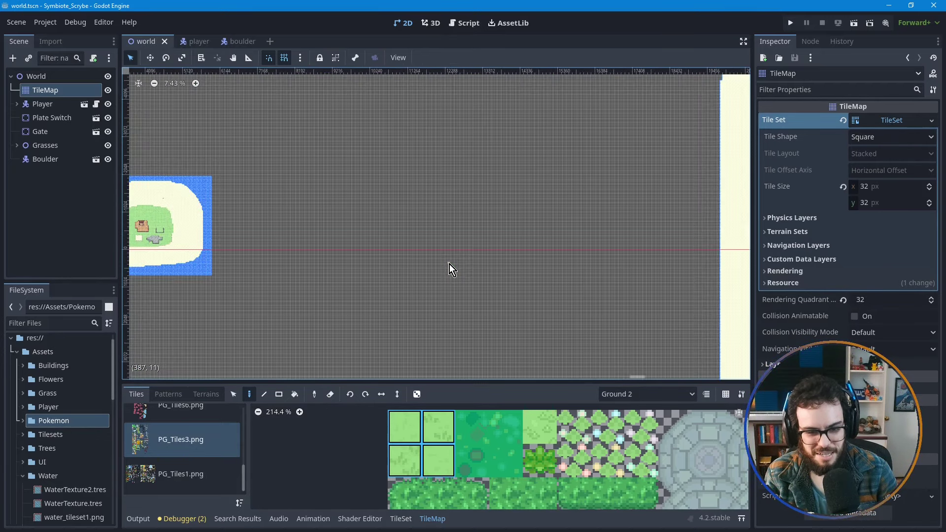
- Enable random tile placement and fill the area between the small island and the inner southeast sand corner with the grass tiles
scroll(450, 265, "down", 2)
middle_click_drag(481, 317, 431, 267)
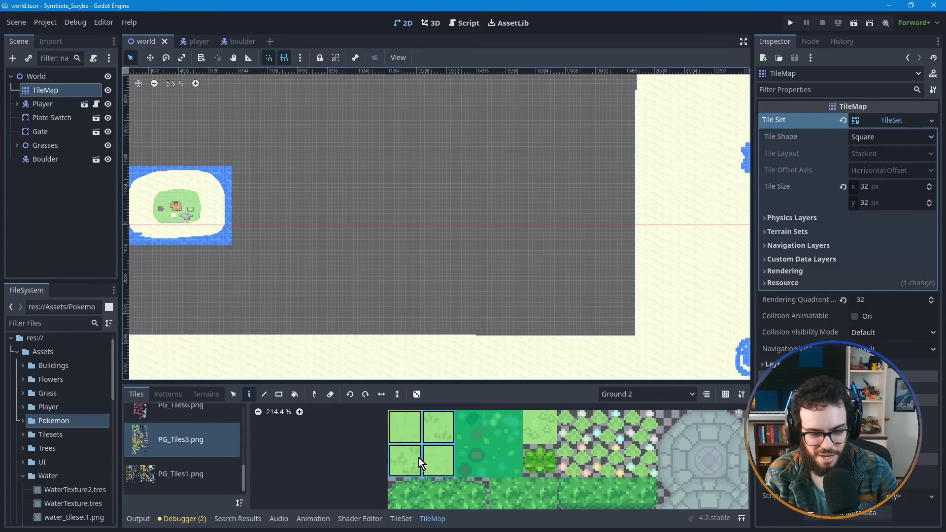
left_click(418, 397)
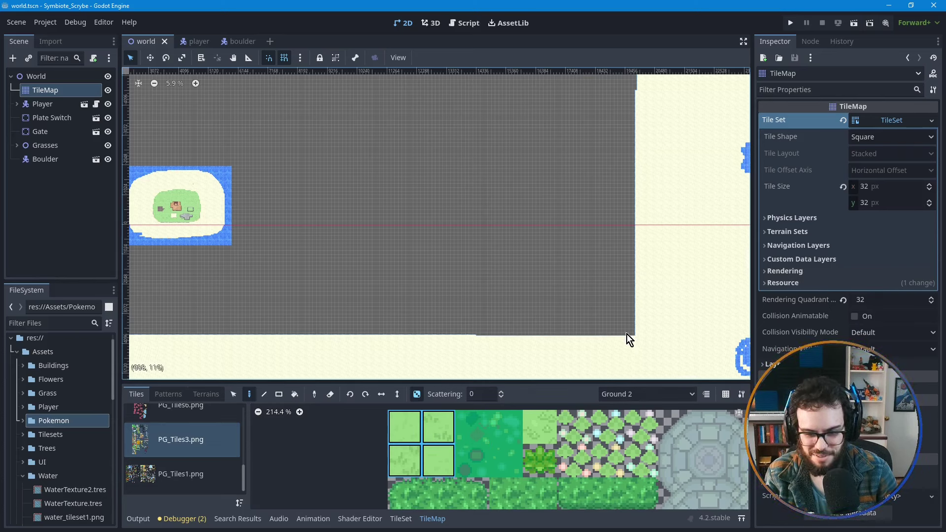
mouse_move(638, 339)
left_mouse_down("ctrl+shift")
mouse_move(280, 98)
mouse_move(229, 87)
mouse_move(239, 87)
left_mouse_up("ctrl+shift")
- Erase the rectangle around the small island on the Ground 2 and Ground layers, removing its water and sand
middle_click_drag(203, 217, 297, 217)
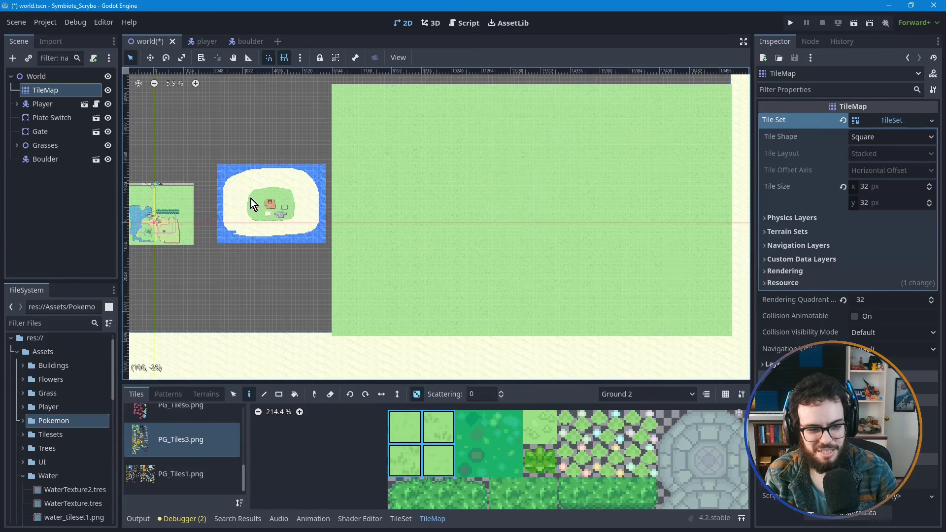
scroll(241, 202, "up", 4)
scroll(249, 241, "up", 3)
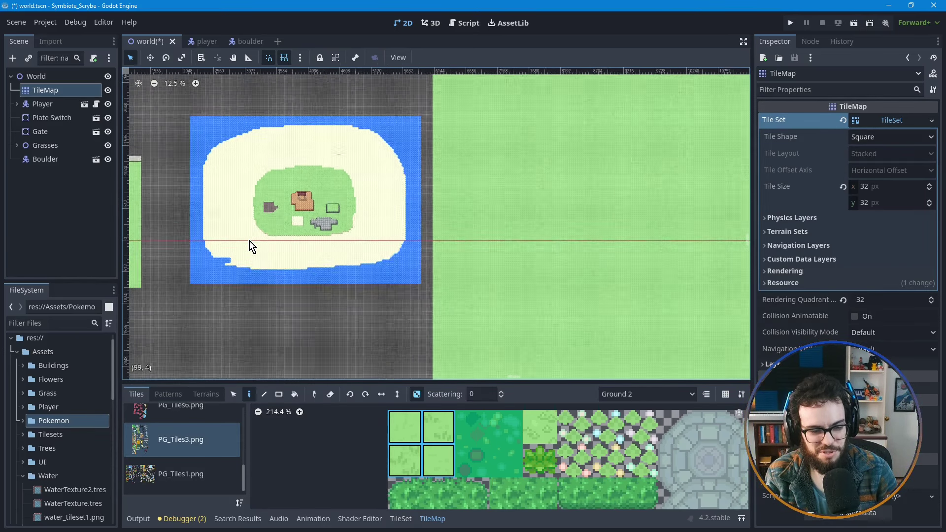
middle_click_drag(249, 241, 322, 224)
middle_click_drag(327, 172, 391, 207)
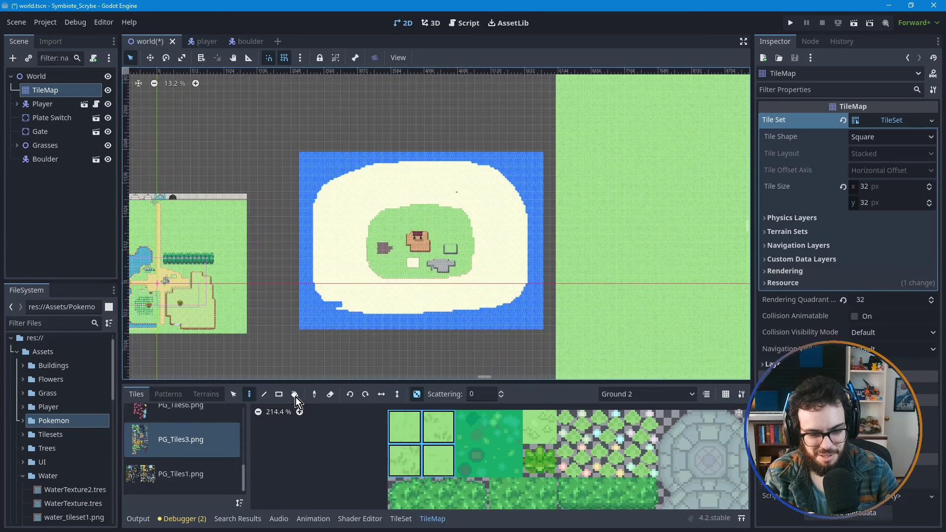
left_click(327, 398)
mouse_move(270, 123)
left_mouse_down("ctrl+shift")
mouse_move(491, 253)
mouse_move(547, 339)
left_mouse_up("ctrl+shift")
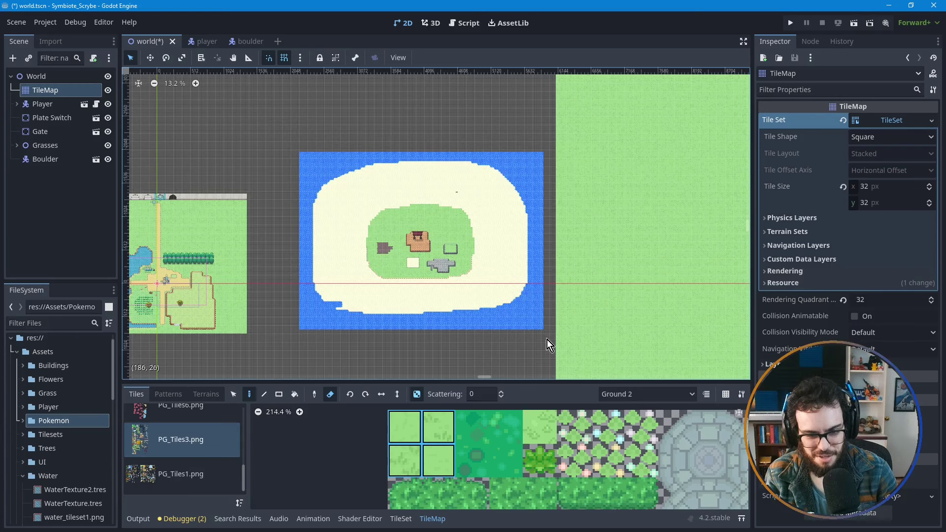
left_click(626, 394)
left_click(624, 409)
mouse_move(280, 128)
left_mouse_down("ctrl+shift")
mouse_move(526, 311)
mouse_move(545, 339)
left_mouse_up("ctrl+shift")
- Erase the island's remaining grass, edges and structures on the Ground Objects, Height 1 and Height 2 layers
left_click(625, 395)
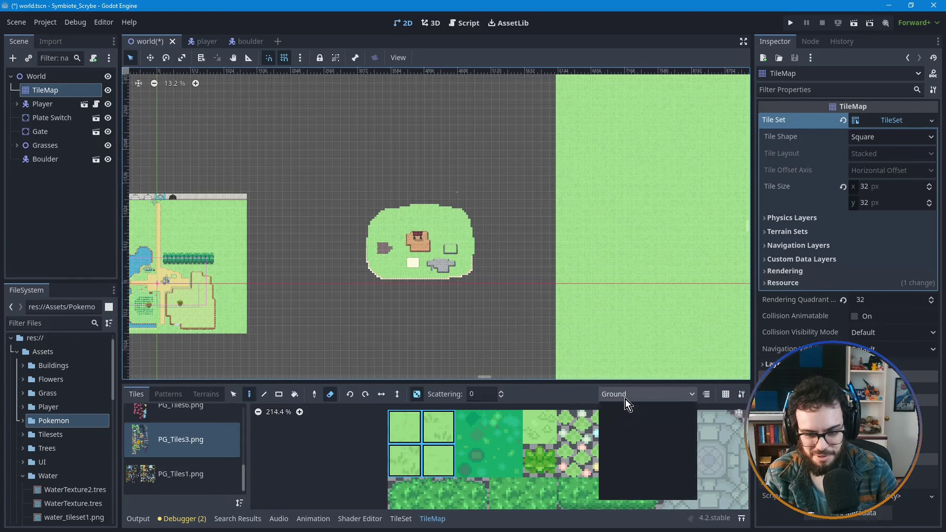
left_click(635, 438)
left_click_drag(324, 162, 488, 293, "ctrl+shift")
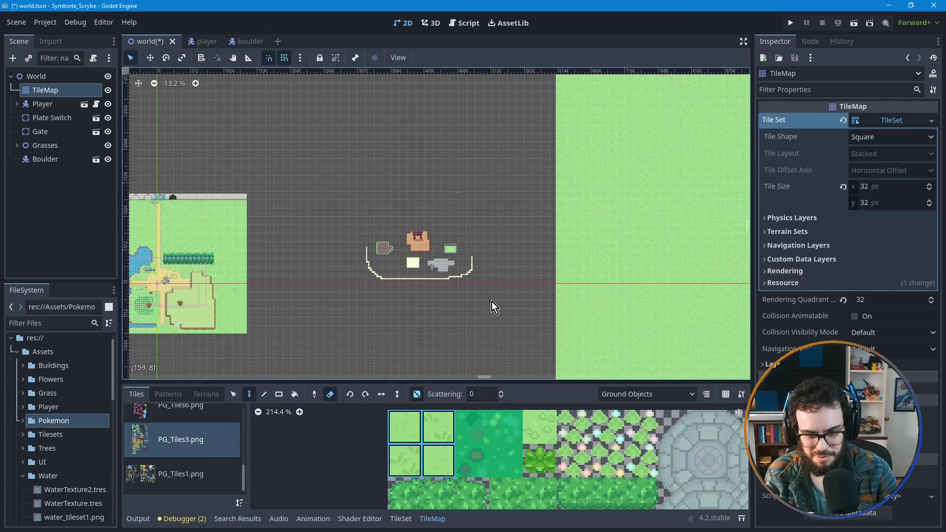
left_click(630, 395)
left_click(633, 450)
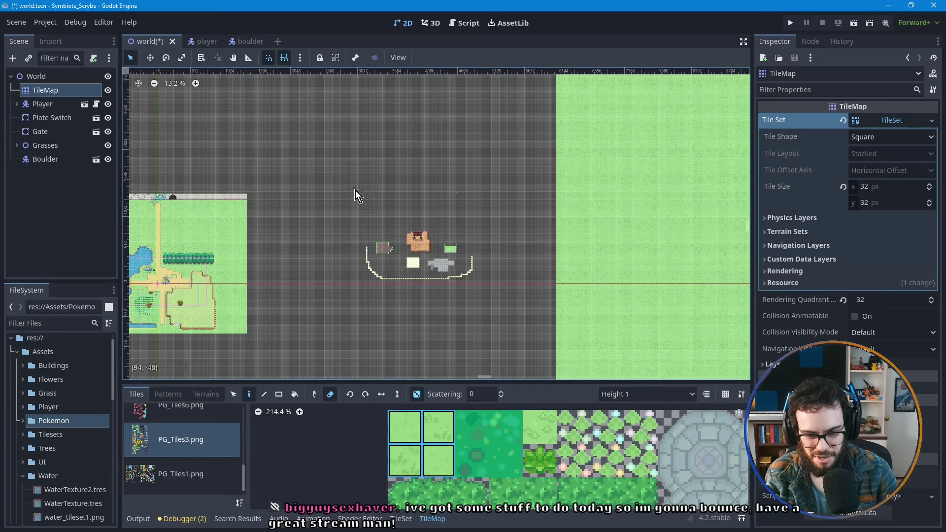
left_click_drag(356, 190, 507, 326, "ctrl+shift")
left_click(632, 395)
left_click(632, 463)
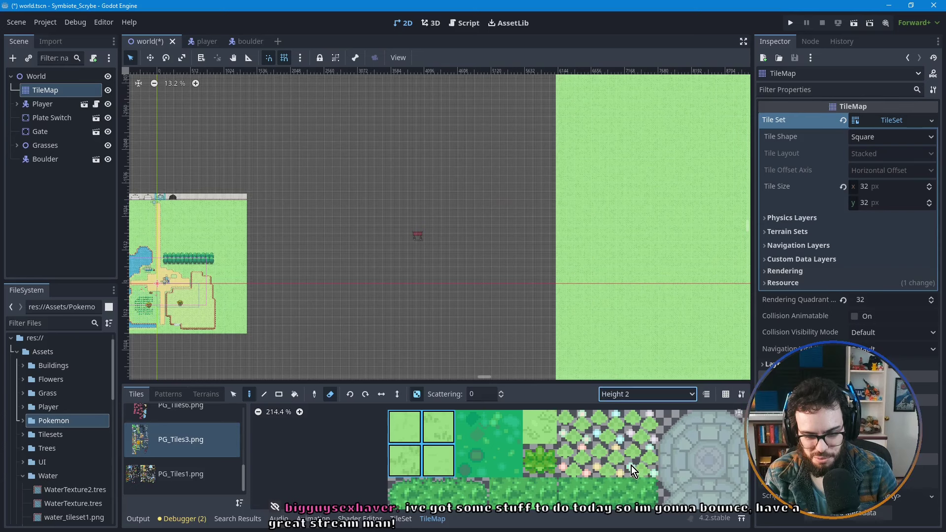
mouse_move(360, 192)
left_mouse_down("ctrl+shift")
mouse_move(395, 221)
mouse_move(474, 336)
left_mouse_up("ctrl+shift")
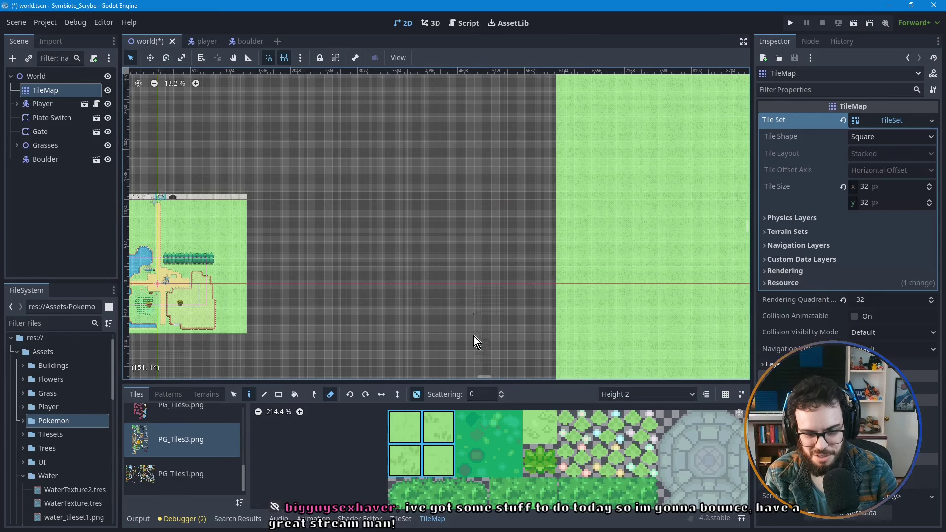
- Make Ground 2 the active tilemap layer again
left_click(615, 394)
left_click(626, 413)
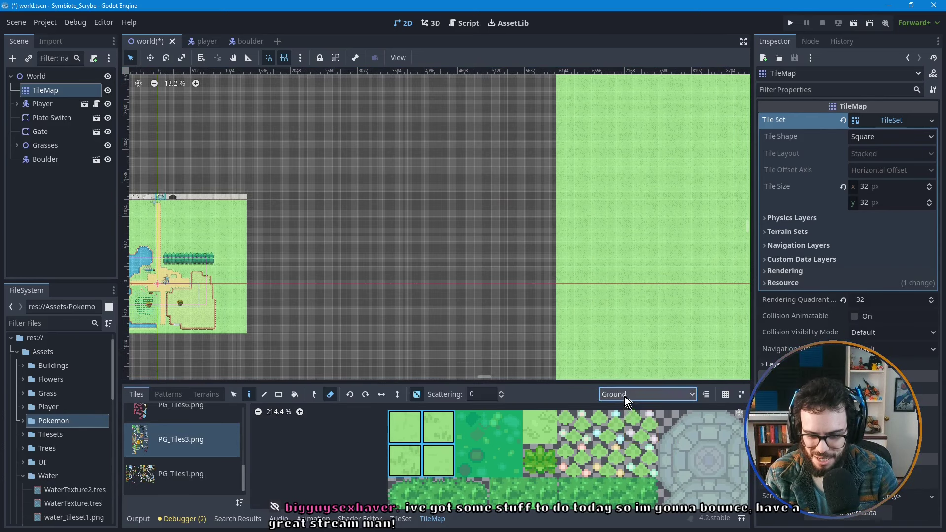
left_click(625, 395)
left_click(635, 424)
- Examine the empty land around the starting area and between the grass block, the northern cliff and the east sand border
scroll(452, 307, "down", 4)
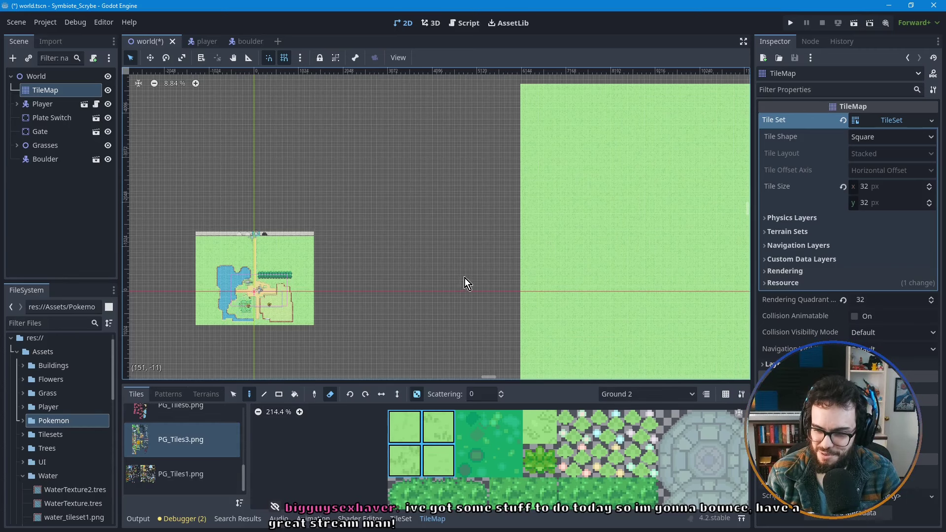
middle_click_drag(465, 278, 418, 244)
scroll(418, 246, "down", 2)
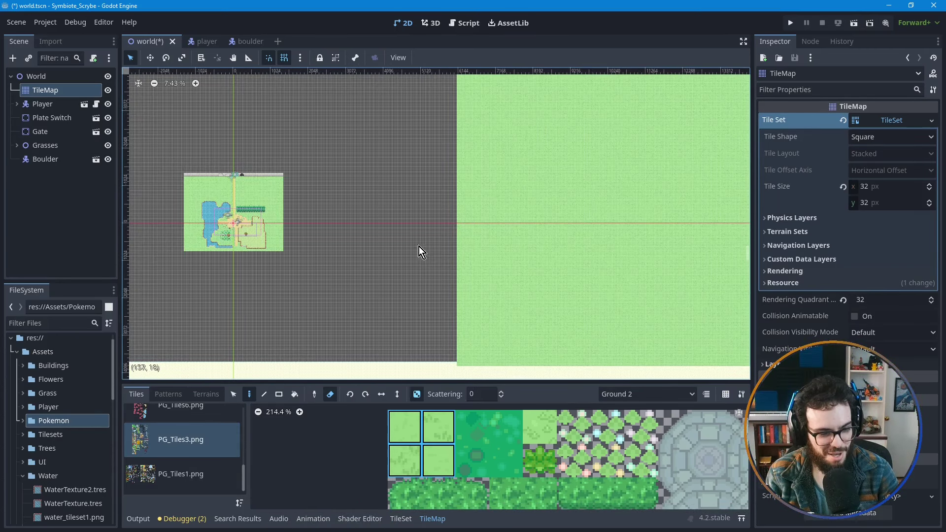
scroll(436, 307, "up", 1)
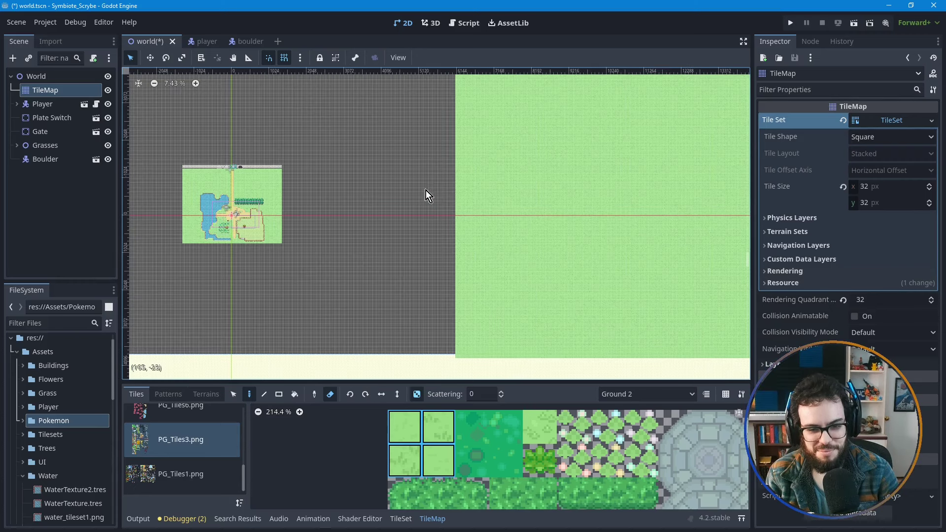
middle_click_drag(426, 191, 425, 284)
scroll(431, 302, "down", 5)
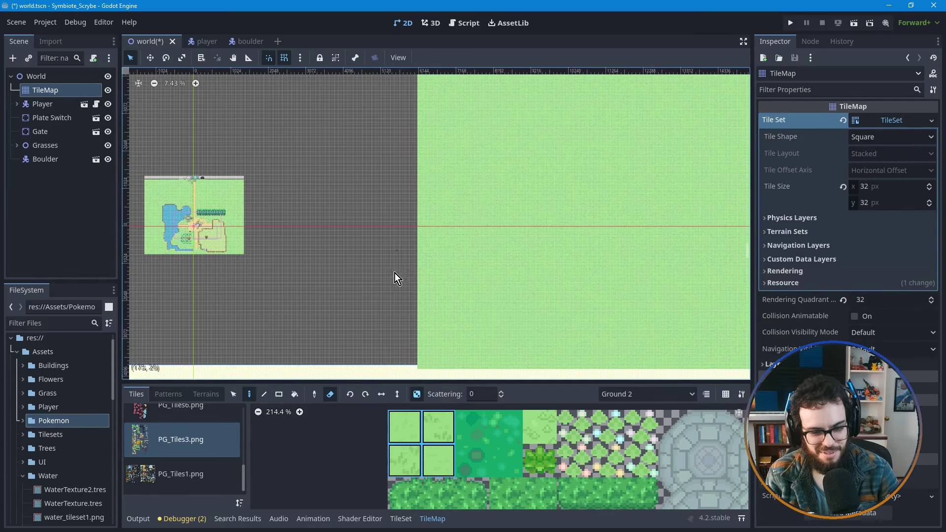
scroll(444, 207, "up", 3)
scroll(476, 207, "down", 1)
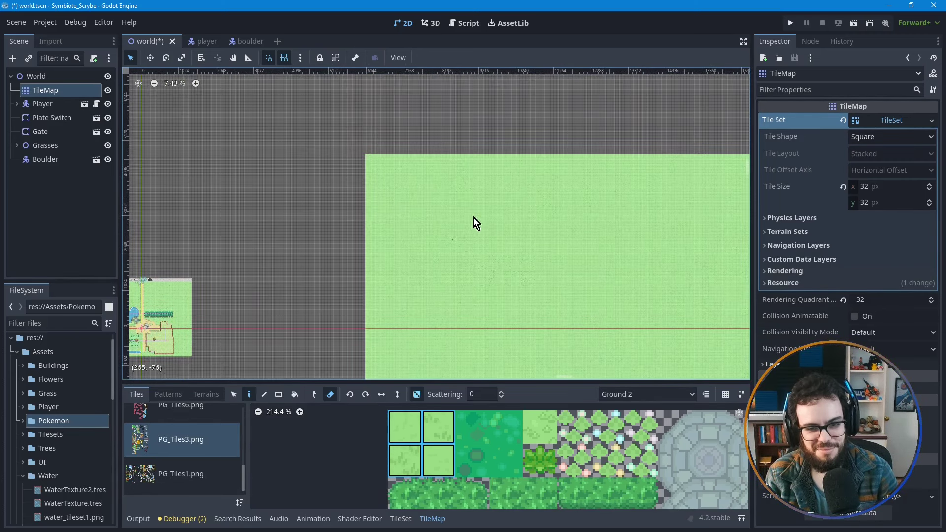
middle_click_drag(473, 220, 471, 247)
scroll(463, 254, "right", 2, "shift")
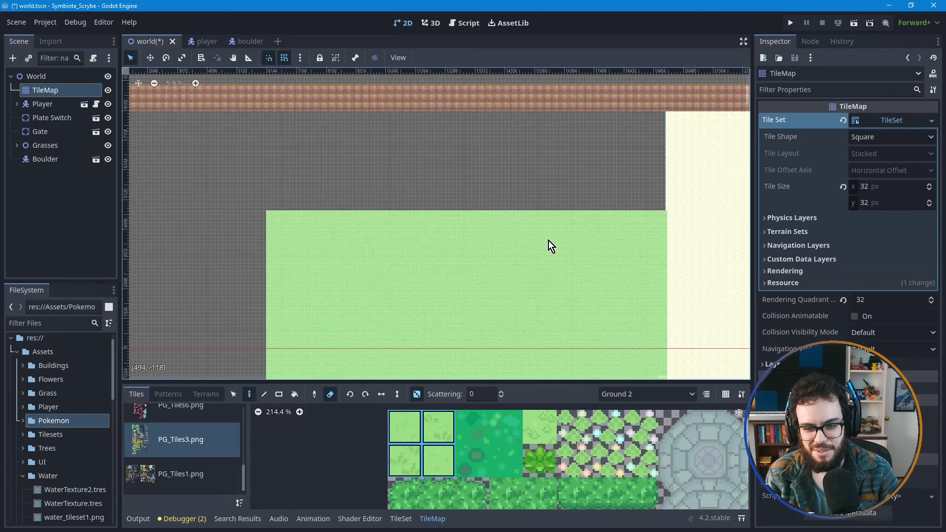
scroll(549, 247, "right", 3, "shift")
middle_click_drag(532, 254, 590, 302)
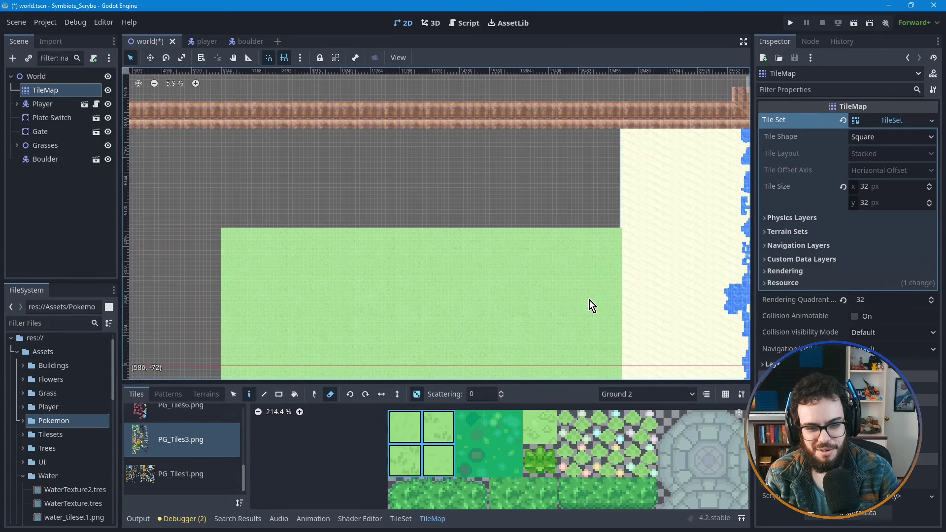
scroll(572, 252, "up", 1)
scroll(616, 259, "left", 1, "shift")
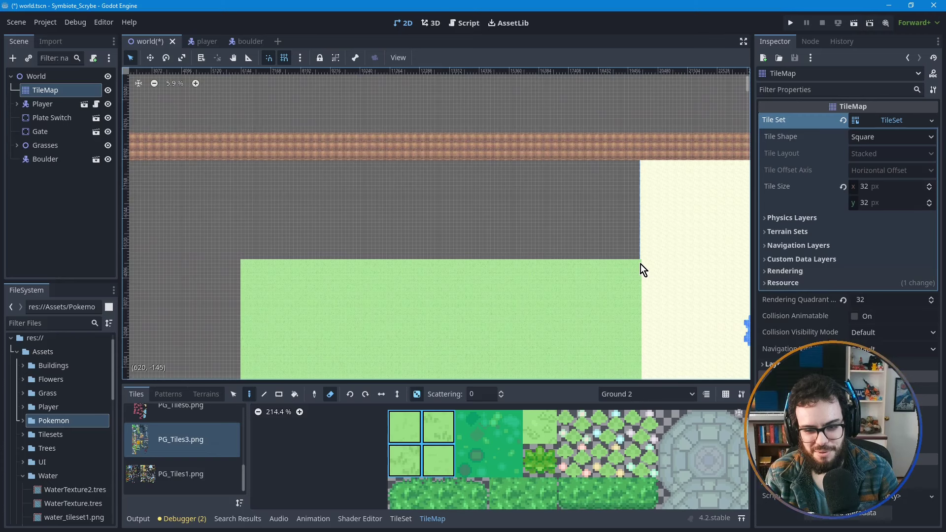
- Try to fill a rectangle of randomized grass from the east sand border westward above the grass block on Ground 2
scroll(641, 261, "up", 5)
scroll(646, 276, "up", 1)
middle_click_drag(646, 276, 602, 277)
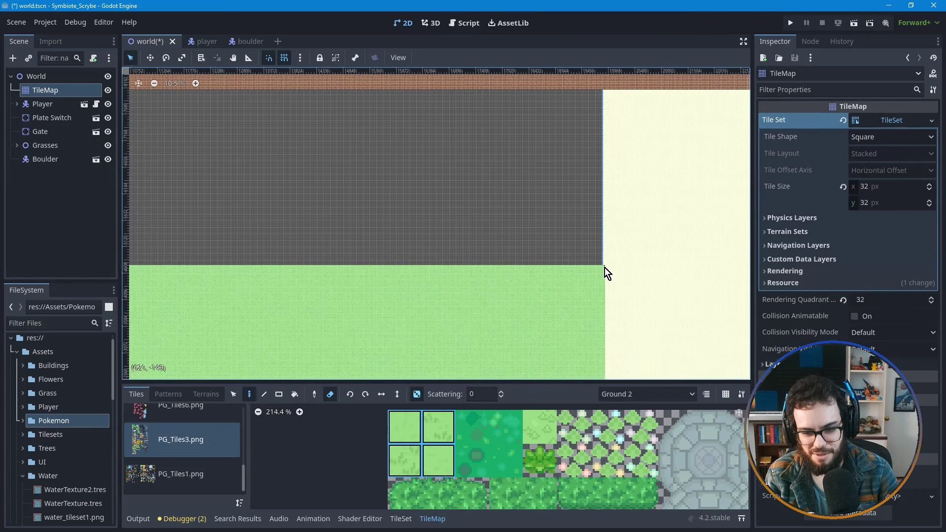
scroll(605, 267, "up", 5)
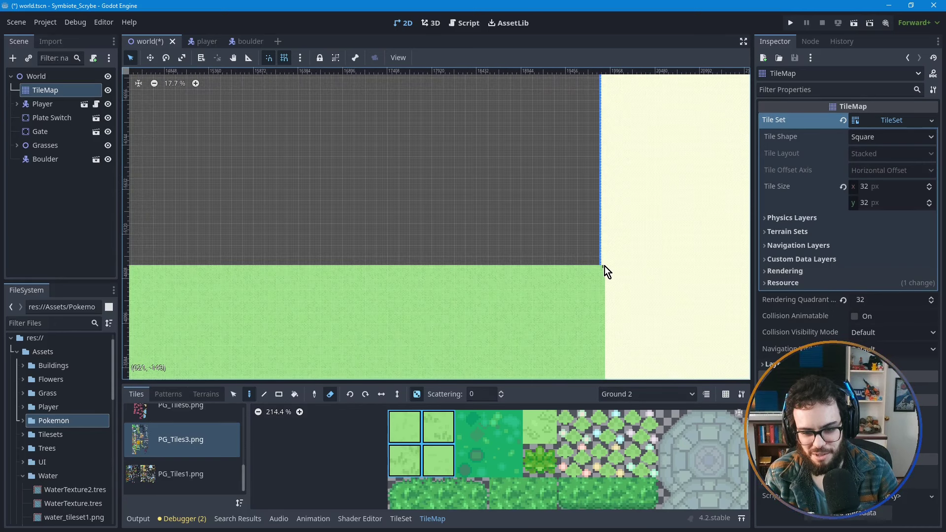
scroll(604, 268, "up", 2)
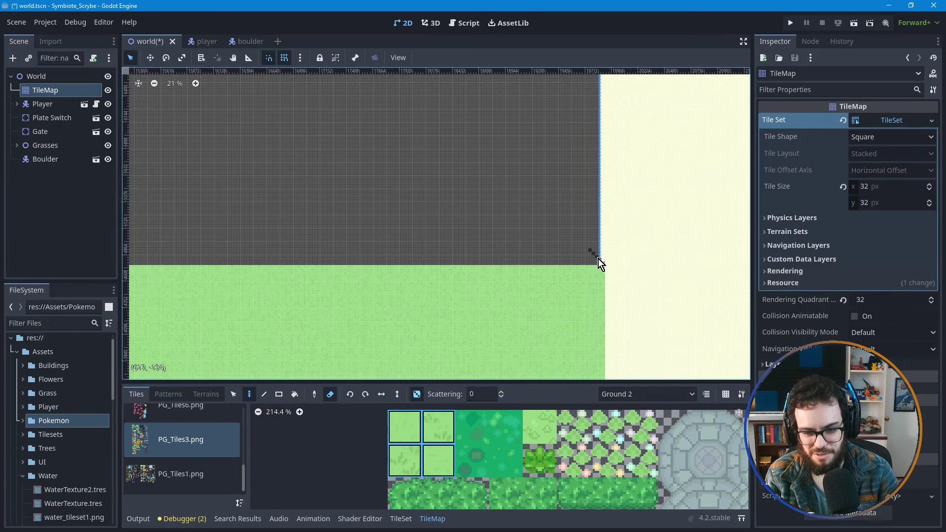
mouse_move(604, 265)
left_mouse_down("ctrl+shift")
mouse_move(481, 89)
mouse_move(472, 137)
mouse_move(457, 152)
mouse_move(437, 140)
mouse_move(147, 157)
mouse_move(253, 169)
left_mouse_up("ctrl+shift")
scroll(444, 141, "left", 3, "ctrl+shift")
scroll(442, 141, "left", 6, "ctrl+shift")
scroll(268, 146, "left", 5, "ctrl+shift")
scroll(147, 157, "left", 6, "ctrl+shift")
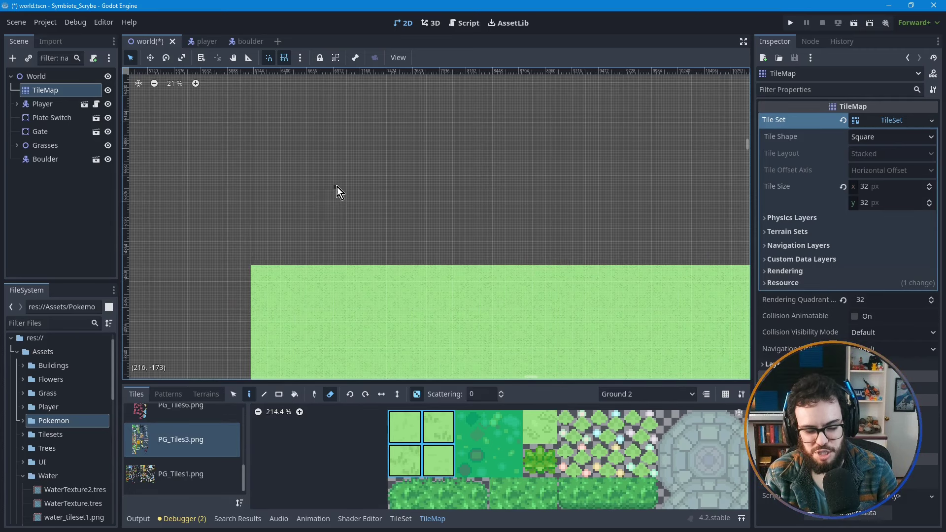
- Turn off erasing and fill a rectangle of randomized grass above the grass block, from the east sand border to the block's west edge
left_click(330, 395)
scroll(476, 307, "right", 5)
scroll(475, 307, "down", 1)
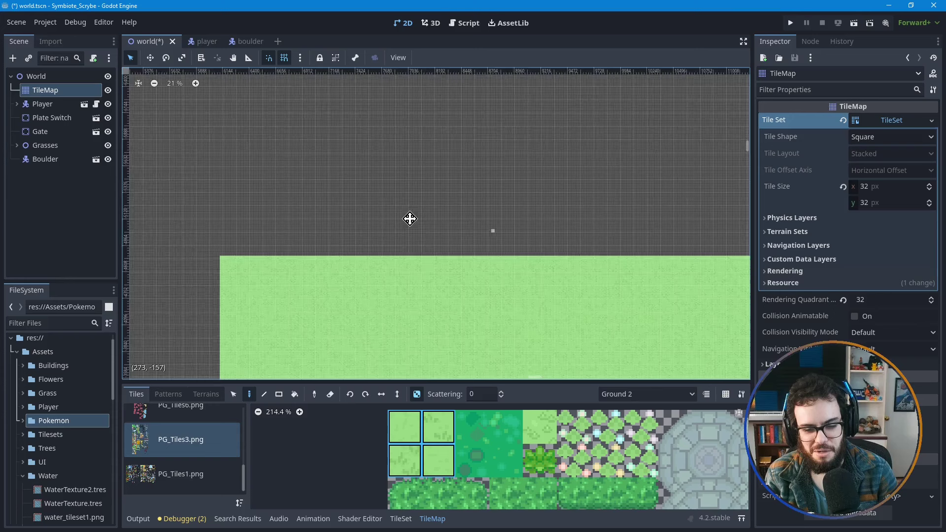
scroll(367, 255, "right", 20)
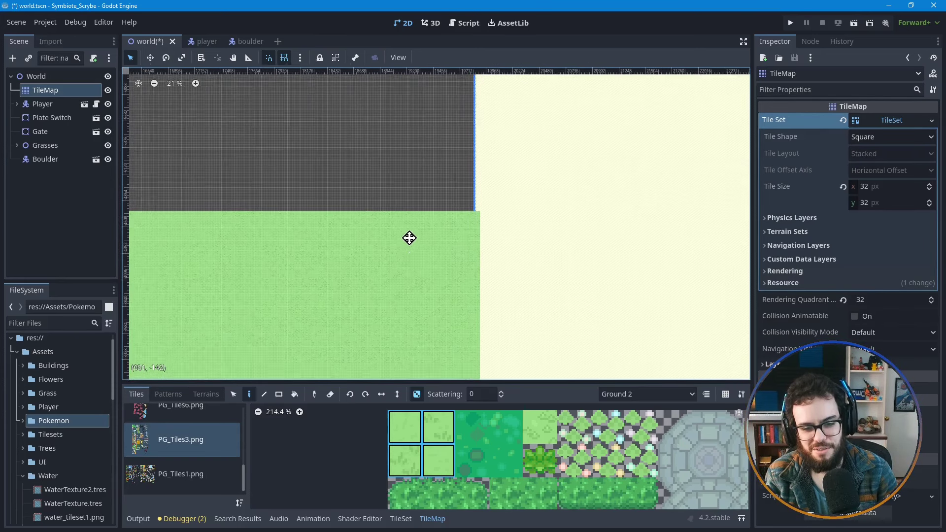
scroll(399, 300, "up", 1)
scroll(409, 301, "up", 1)
scroll(444, 315, "down", 1)
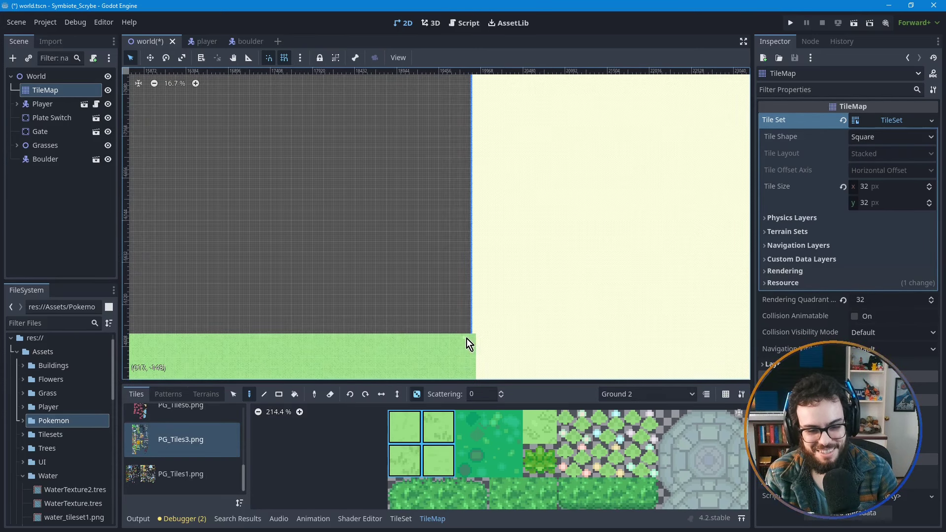
mouse_move(475, 333)
left_mouse_down("ctrl+shift")
mouse_move(380, 237)
mouse_move(206, 118)
mouse_move(173, 150)
mouse_move(192, 164)
mouse_move(128, 158)
mouse_move(235, 188)
left_mouse_up("ctrl+shift")
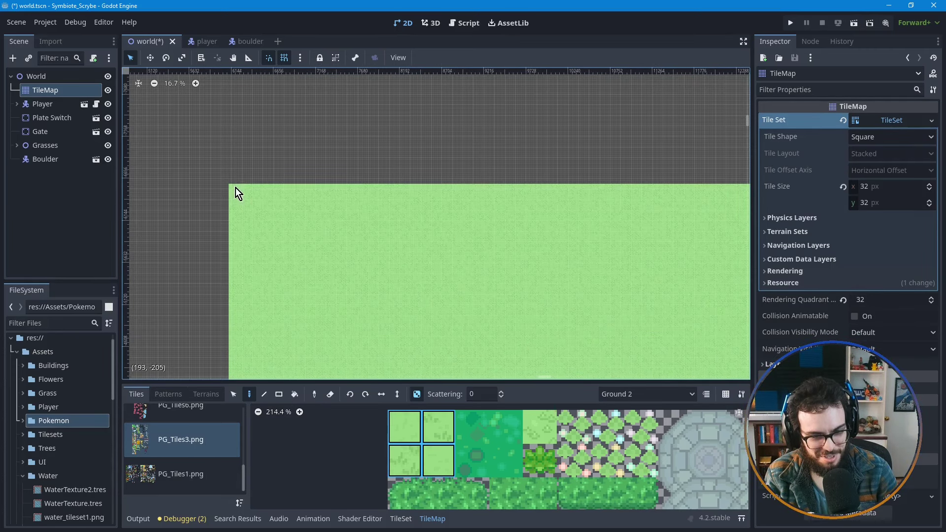
- Inspect the newly filled grass and the empty strip between it, the northern cliff and the east sand border
scroll(568, 217, "down", 1)
middle_click_drag(569, 216, 427, 202)
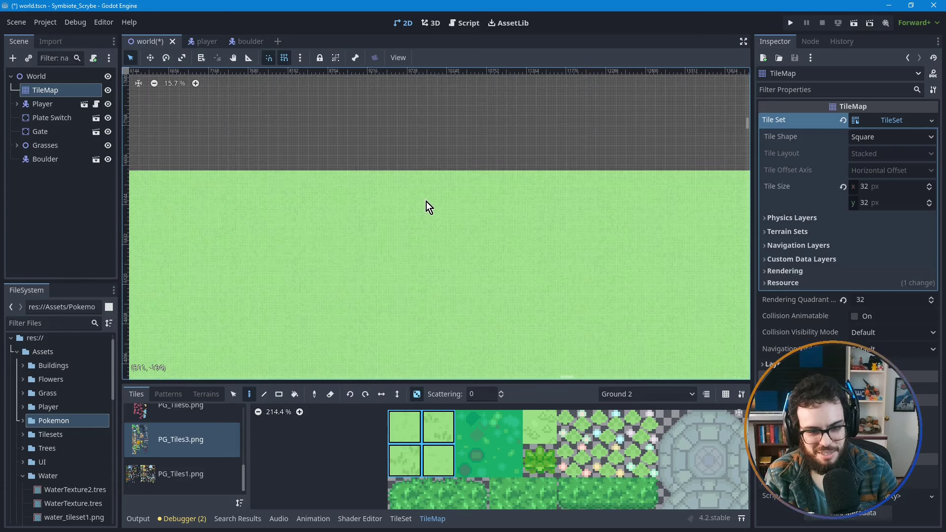
scroll(427, 202, "up", 1)
scroll(448, 204, "up", 4)
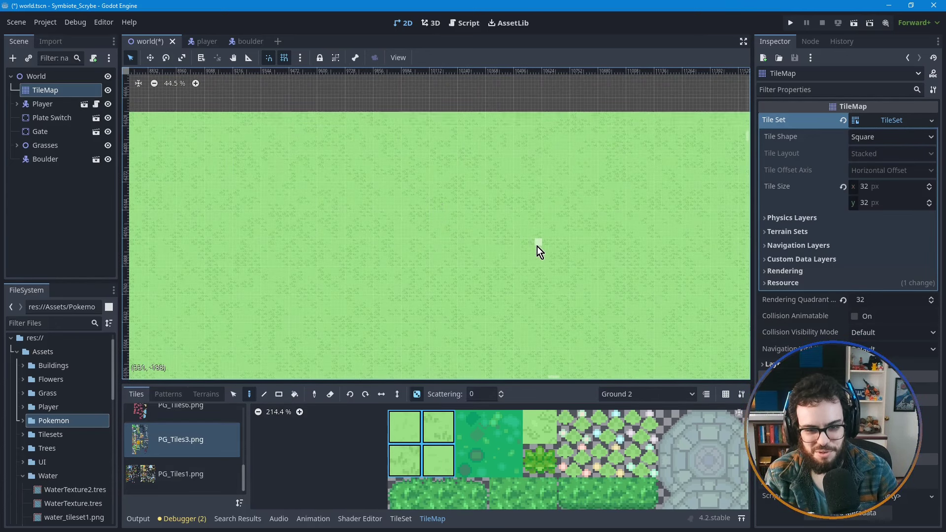
scroll(537, 246, "down", 1)
scroll(549, 247, "down", 4)
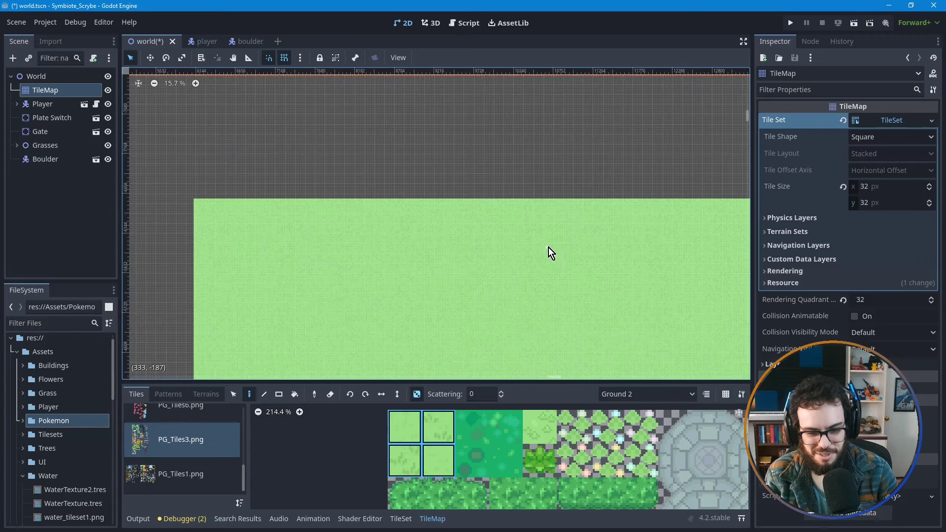
middle_click_drag(605, 255, 421, 276)
middle_click_drag(587, 285, 413, 291)
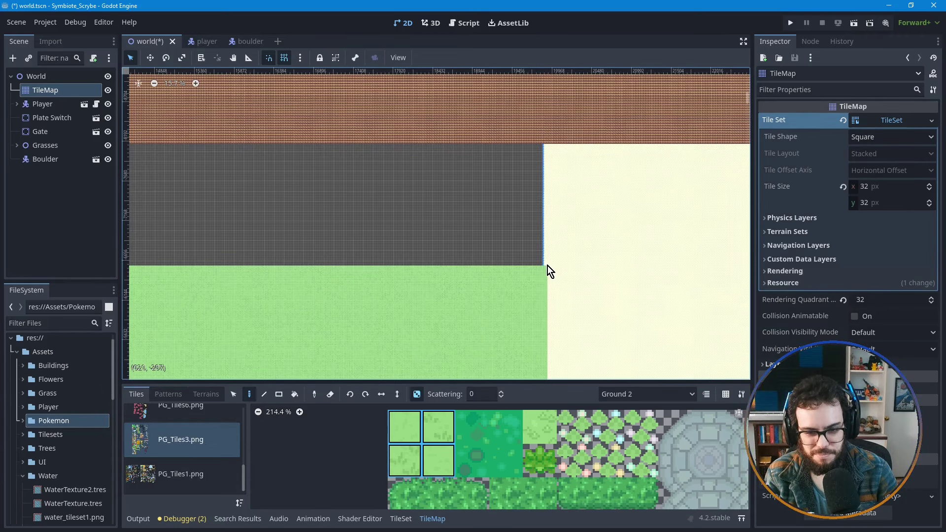
scroll(548, 265, "up", 4)
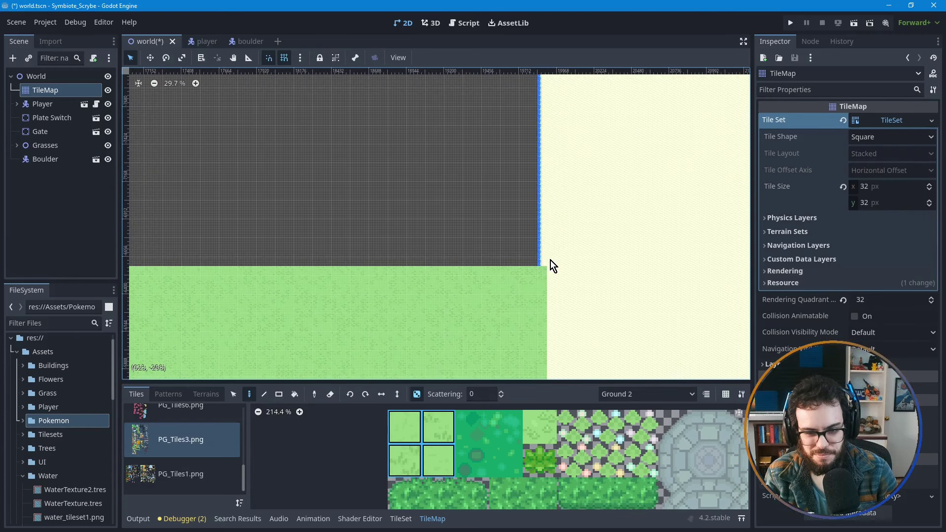
mouse_move(546, 265)
left_mouse_down("ctrl+shift")
mouse_move(476, 146)
mouse_move(445, 58)
mouse_move(267, 102)
mouse_move(305, 138)
mouse_move(336, 140)
left_mouse_up("ctrl+shift")
middle_click_drag(305, 131, 309, 212)
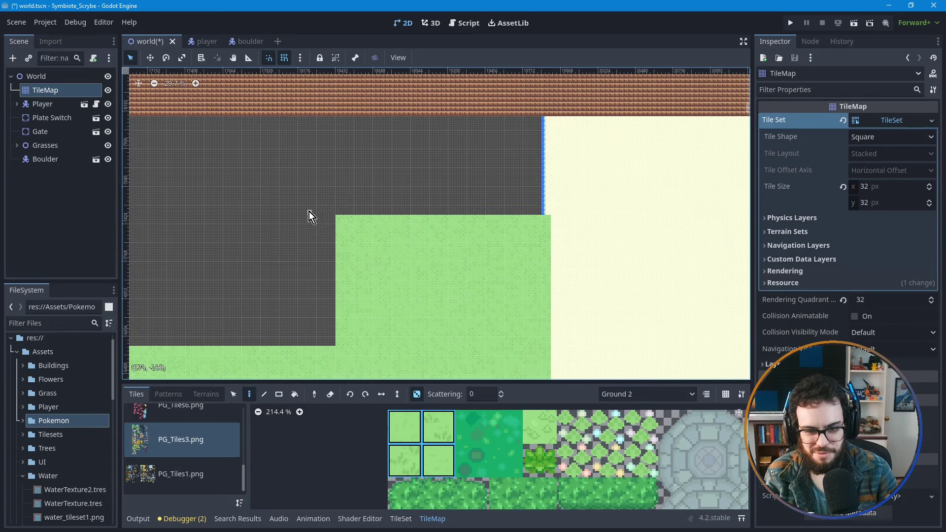
key("ctrl+z")
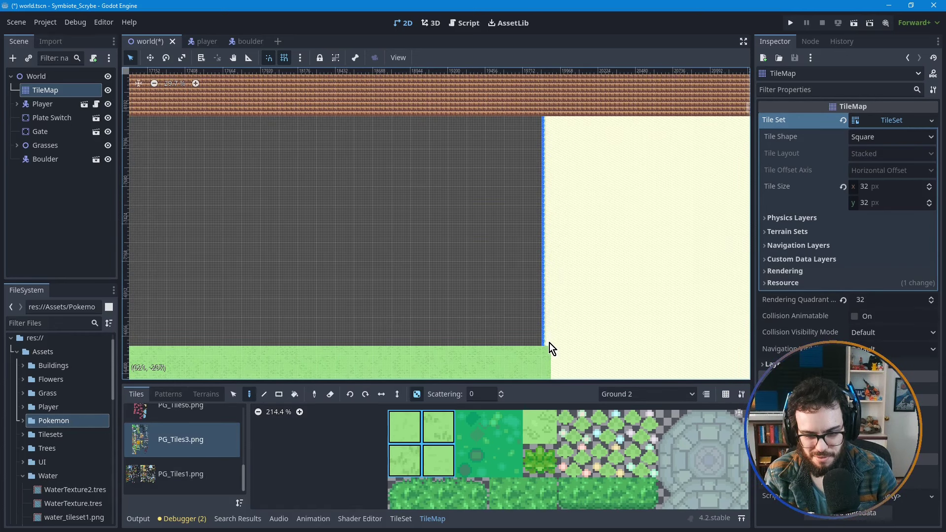
- Fill the remaining strip below the northern cliff with randomized grass, from the east sand border to the grass block's west edge
mouse_move(549, 343)
left_mouse_down("ctrl+shift")
mouse_move(470, 206)
mouse_move(382, 152)
mouse_move(359, 119)
mouse_move(74, 134)
left_mouse_up("ctrl+shift")
mouse_move(74, 134)
left_mouse_down()
mouse_move(179, 136)
mouse_move(179, 120)
left_mouse_up()
scroll(287, 241, "down", 4)
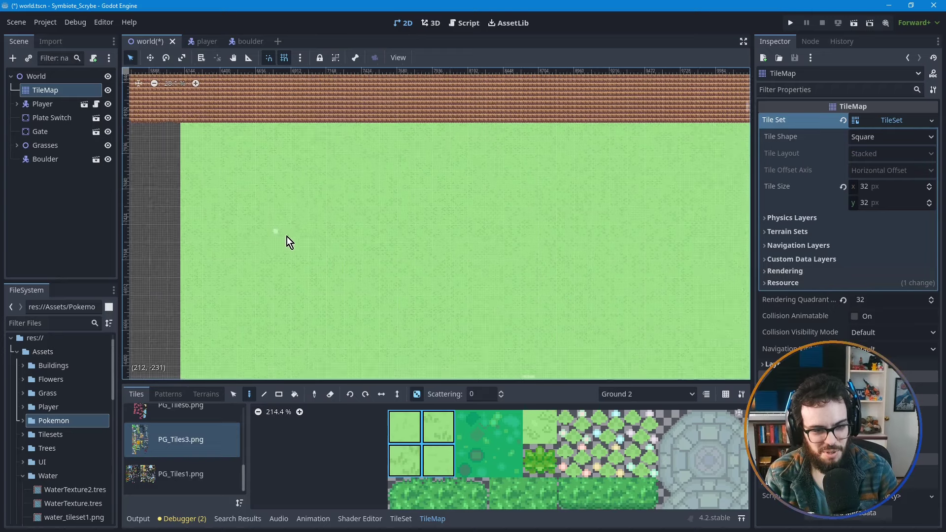
- Examine the empty land west of the grass block, from the starting area up to the northern cliff
scroll(345, 239, "up", 2)
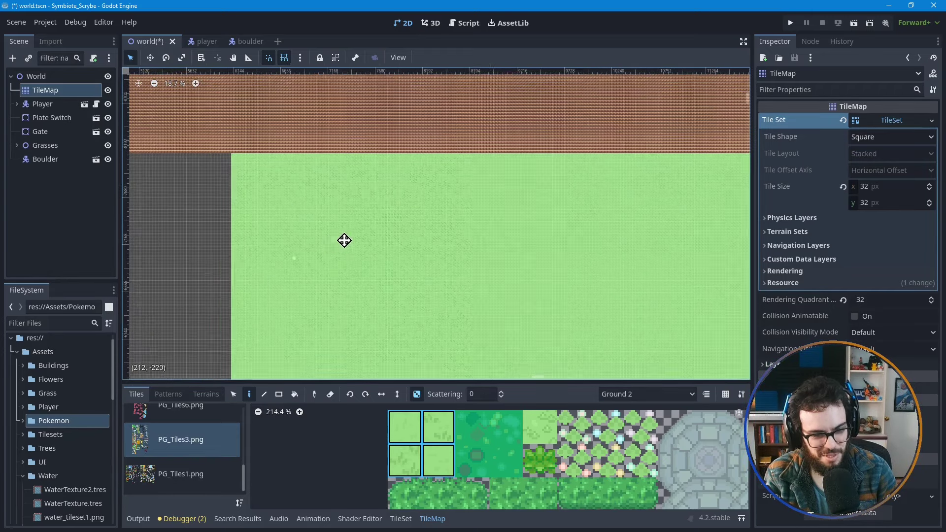
scroll(335, 235, "left", 3)
scroll(265, 241, "down", 3)
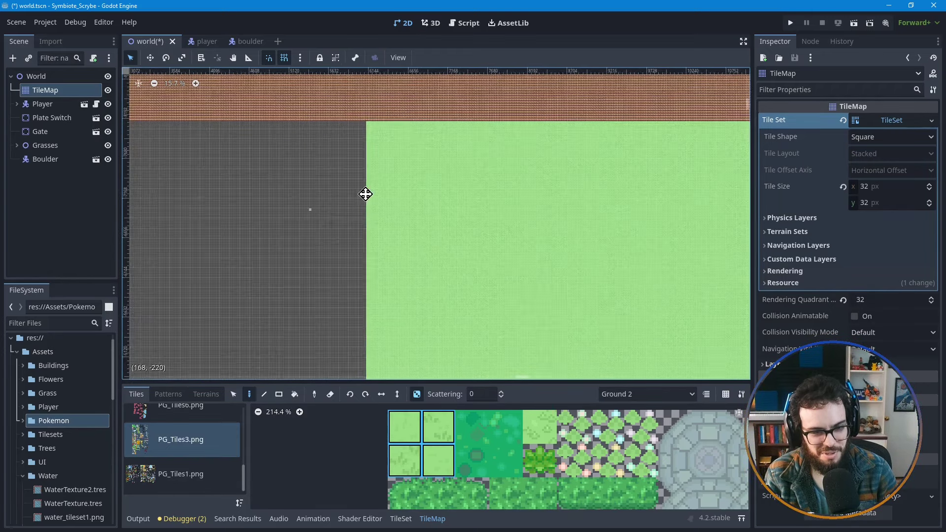
scroll(363, 194, "down", 4)
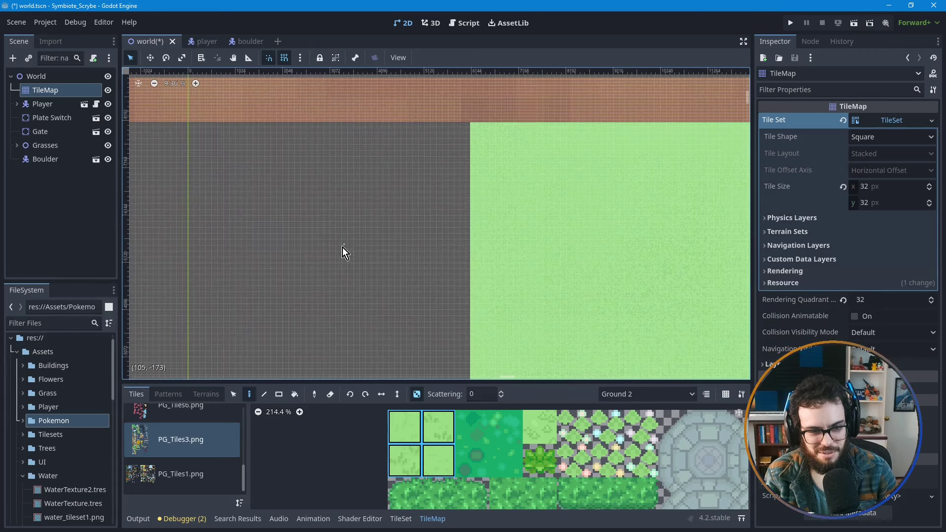
scroll(340, 266, "down", 1)
scroll(369, 217, "down", 3)
scroll(384, 241, "down", 1)
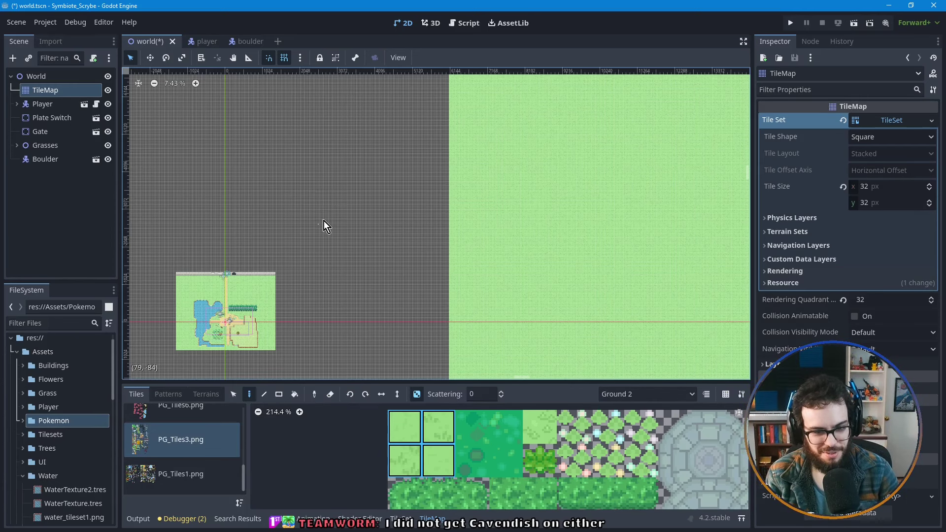
middle_click_drag(335, 220, 441, 251)
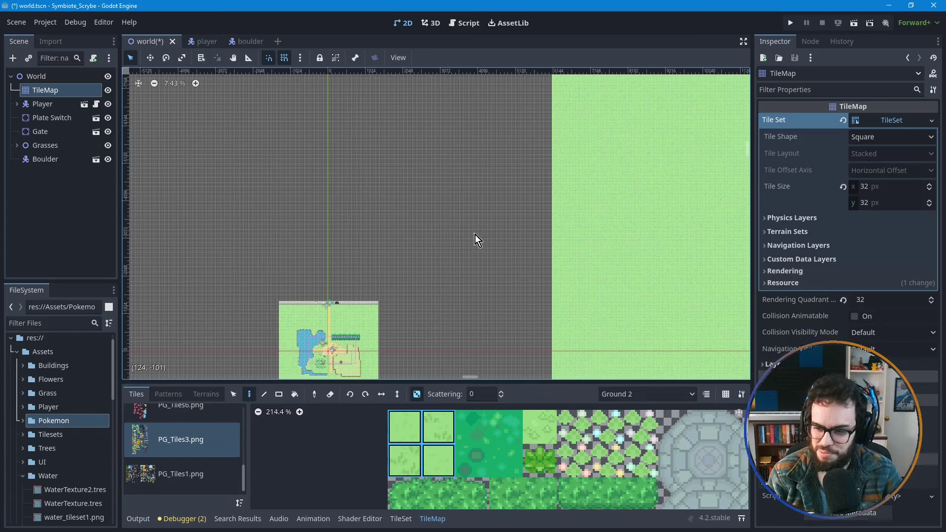
middle_click_drag(422, 205, 480, 260)
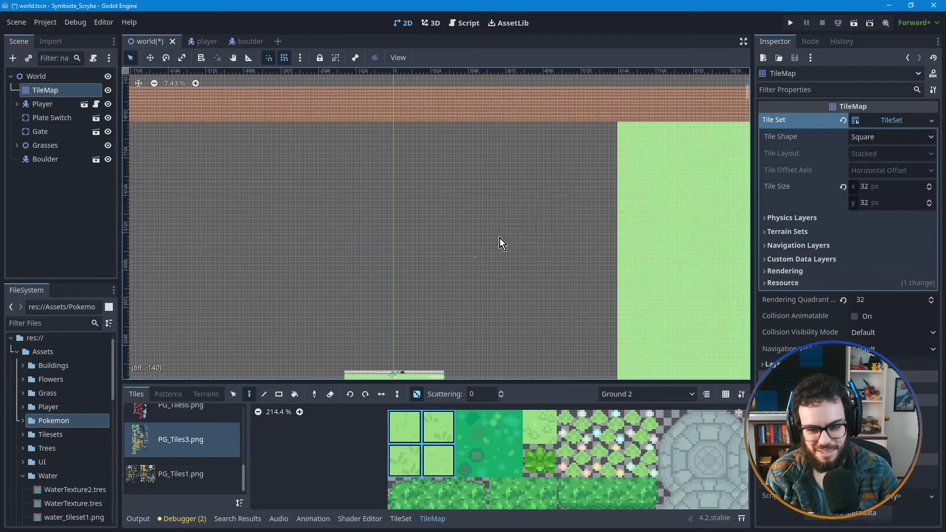
middle_click_drag(591, 178, 536, 173)
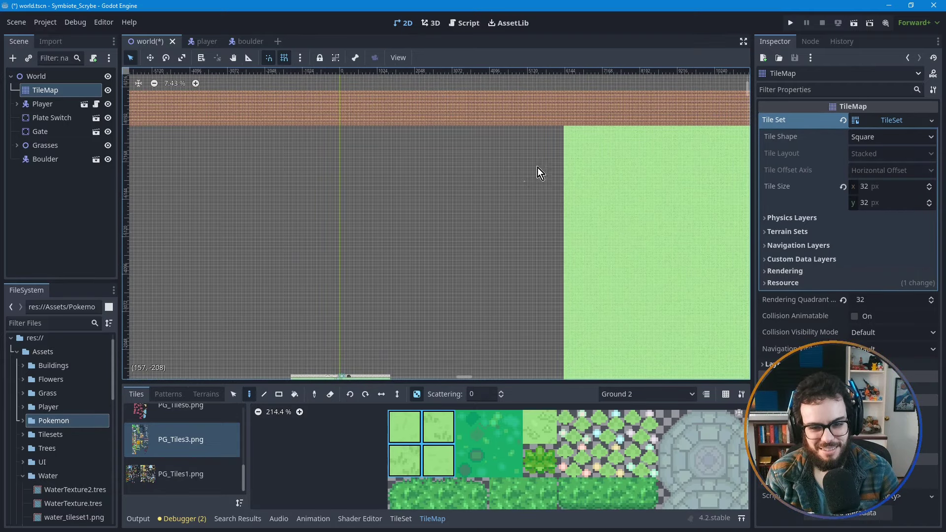
- Fill a rectangle of randomized grass below the northern cliff, from the grass block's northwest corner to the west sand border
scroll(563, 136, "up", 1)
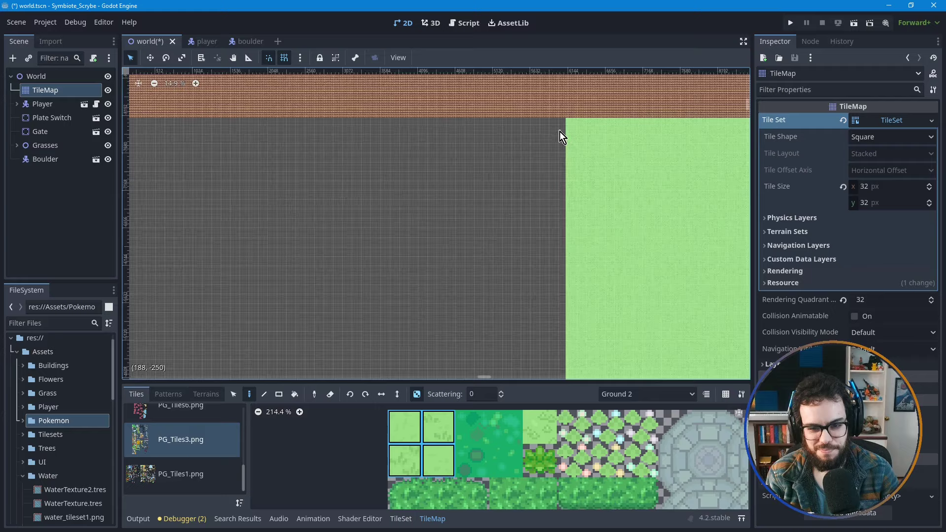
scroll(560, 135, "up", 10)
middle_click_drag(560, 135, 540, 161)
scroll(543, 158, "up", 10)
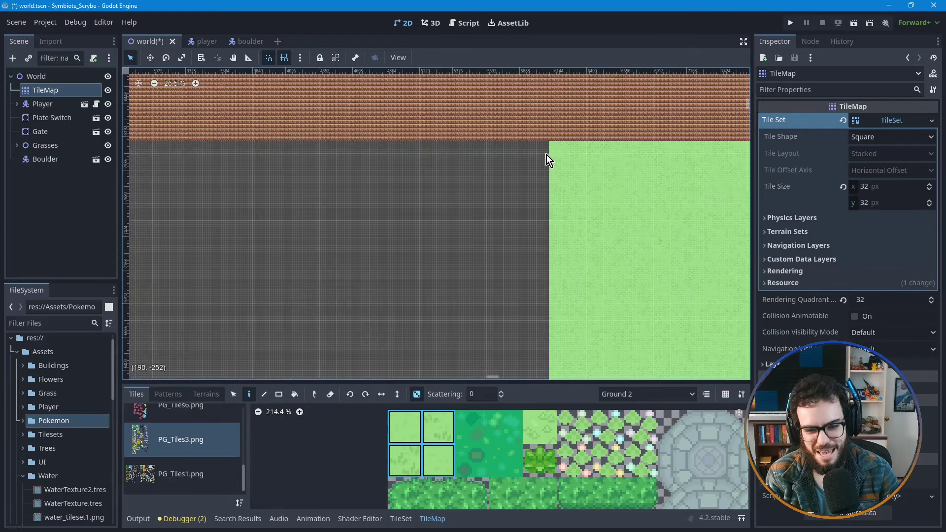
scroll(546, 155, "down", 1)
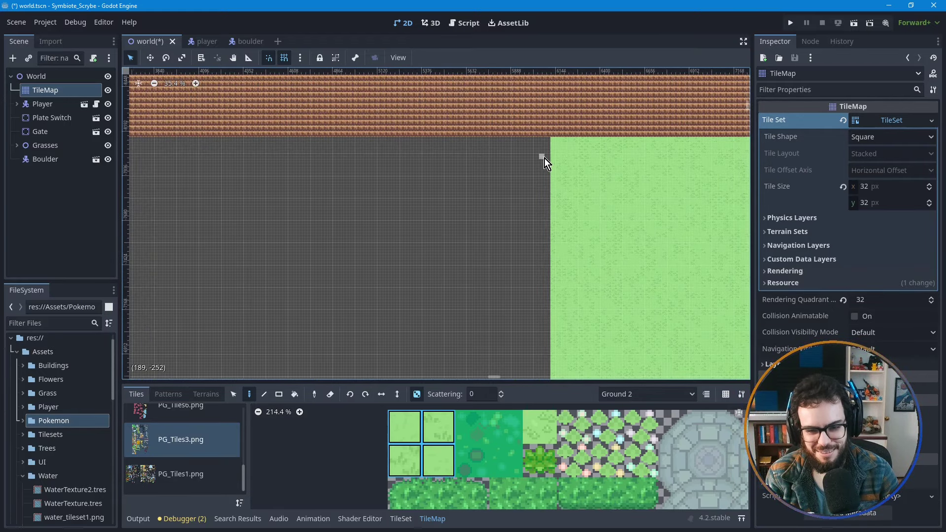
scroll(545, 159, "down", 5)
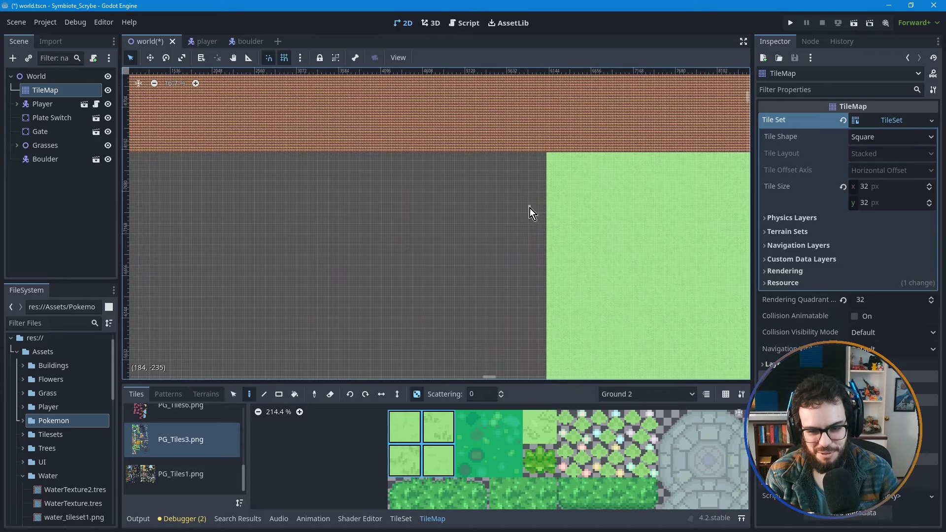
scroll(541, 176, "down", 5)
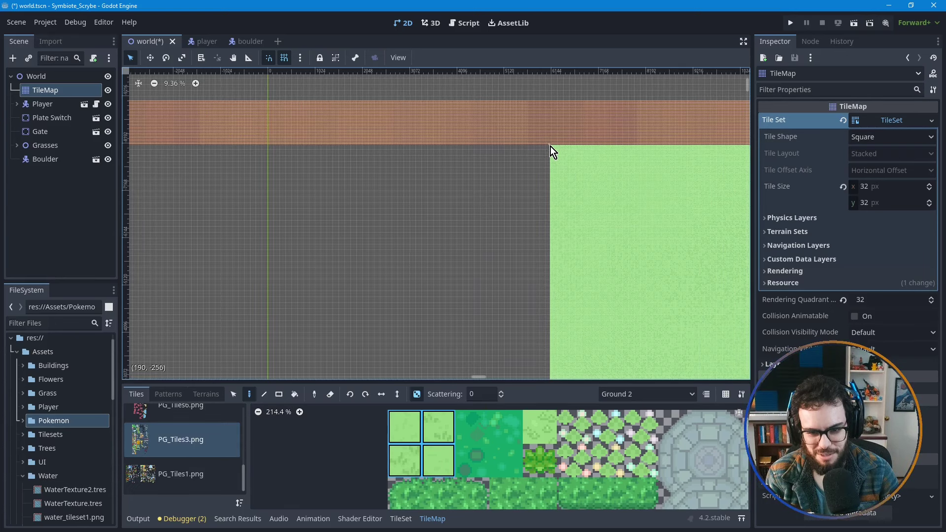
mouse_move(550, 146)
left_mouse_down("ctrl+shift")
mouse_move(471, 210)
mouse_move(336, 401)
mouse_move(199, 327)
mouse_move(229, 327)
mouse_move(218, 324)
left_mouse_up("ctrl+shift")
scroll(216, 330, "left", 6, "ctrl+shift")
scroll(198, 326, "left", 8, "ctrl+shift")
scroll(198, 327, "left", 7, "ctrl+shift")
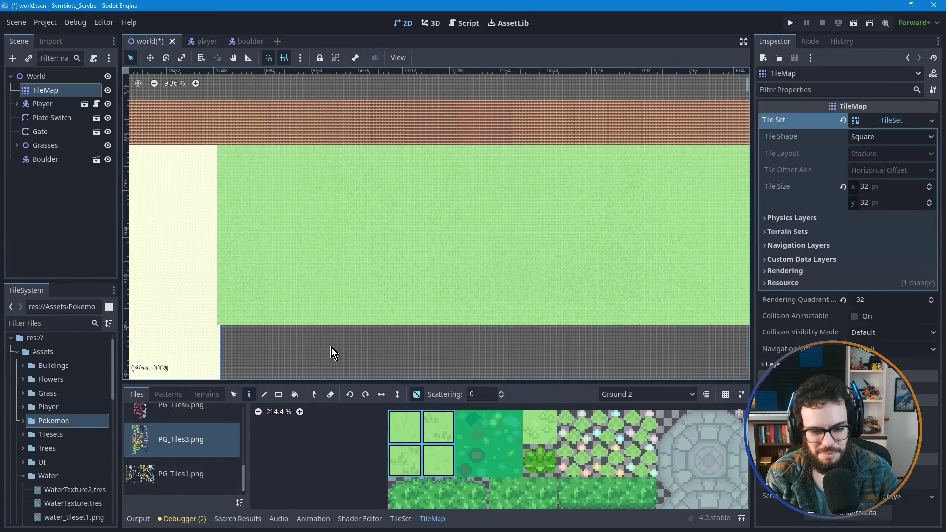
- Fill a rectangle of randomized grass from the grass block's southwest corner at the west sand border to the east grass, ending just above the starting area
scroll(338, 277, "down", 2)
scroll(402, 323, "down", 1)
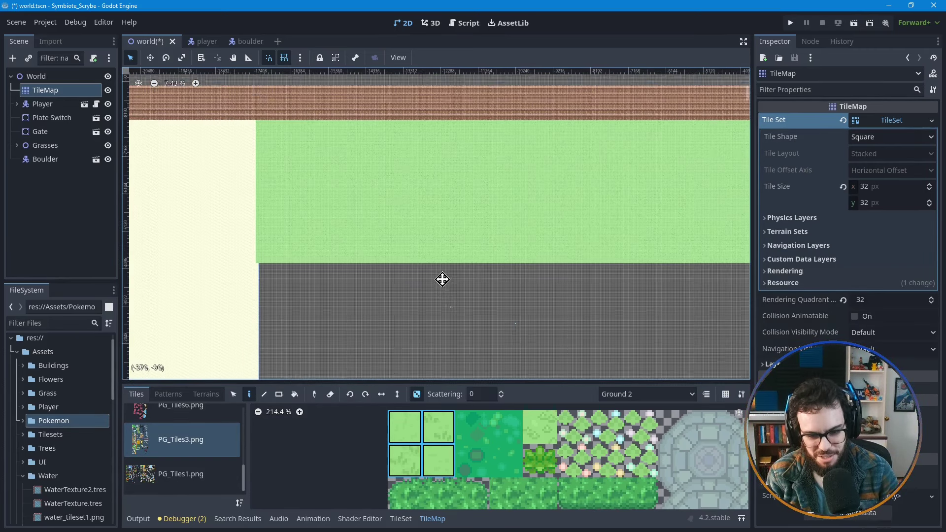
scroll(442, 277, "down", 2)
scroll(478, 285, "down", 1)
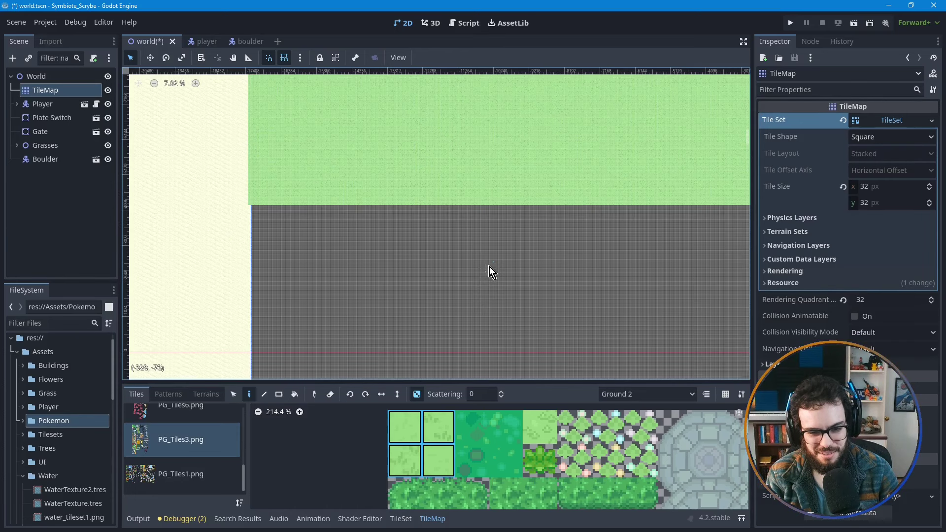
scroll(457, 253, "down", 4)
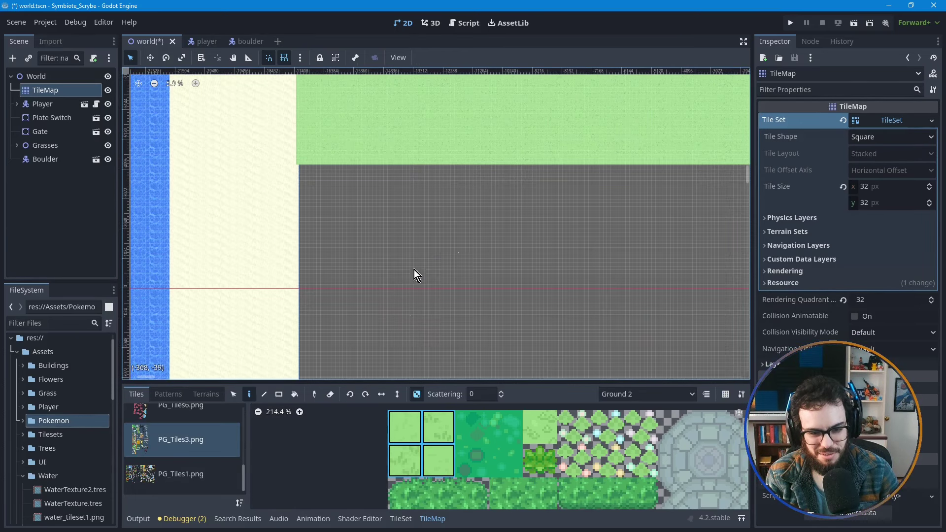
scroll(330, 179, "up", 5)
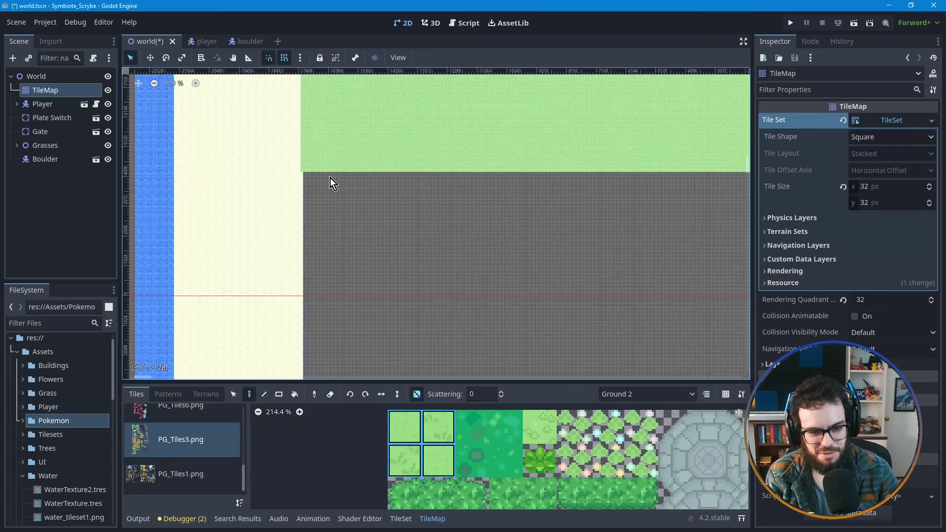
scroll(301, 177, "up", 8)
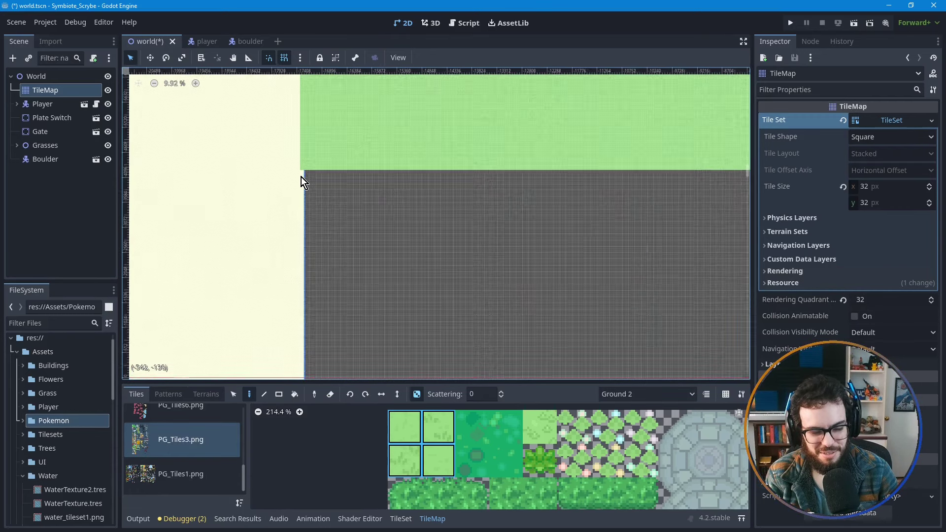
scroll(301, 170, "up", 4)
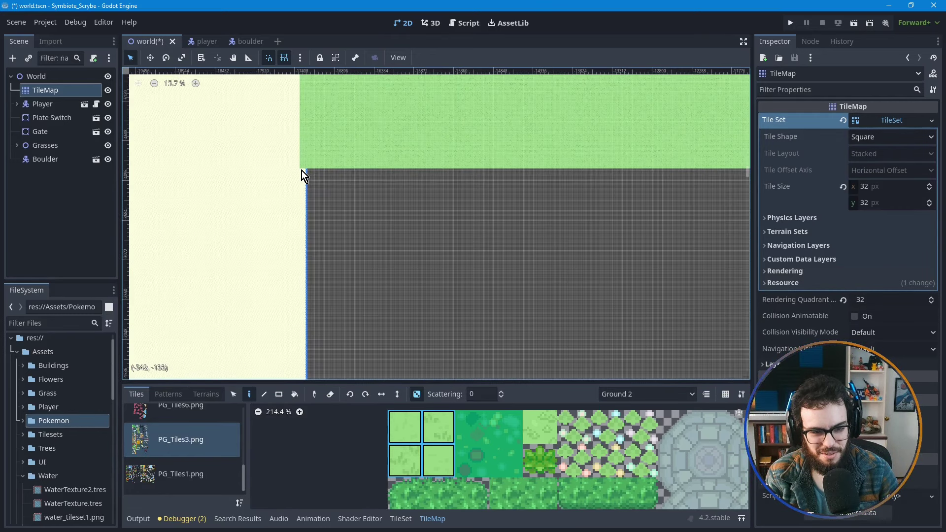
mouse_move(302, 171)
left_mouse_down("ctrl+shift")
mouse_move(401, 199)
mouse_move(650, 226)
mouse_move(714, 349)
mouse_move(667, 342)
left_mouse_up("ctrl+shift")
scroll(628, 353, "down", 5)
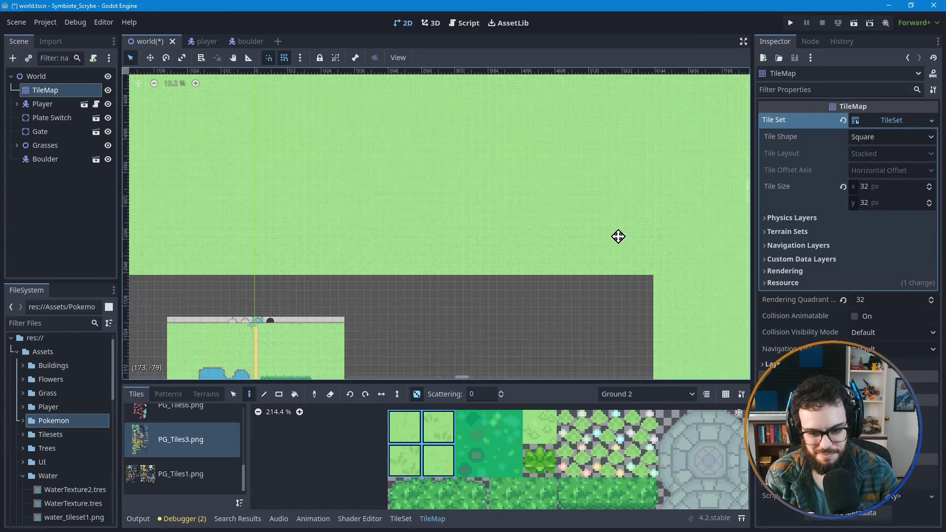
- Try to draw a vertical line of grass down from the northern grass, west of the starting area, and undo it
middle_click_drag(493, 294, 536, 199)
scroll(502, 287, "down", 2)
middle_click_drag(502, 288, 526, 224)
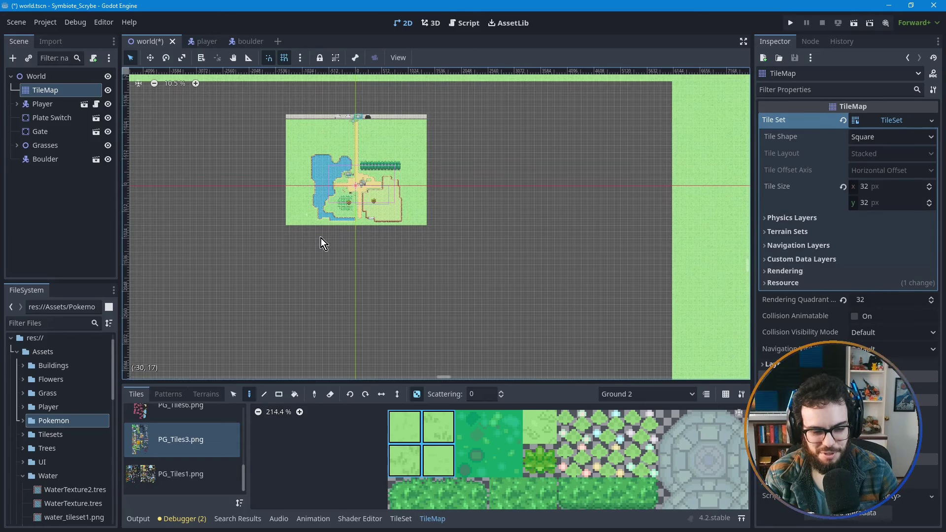
middle_click_drag(351, 288, 388, 325)
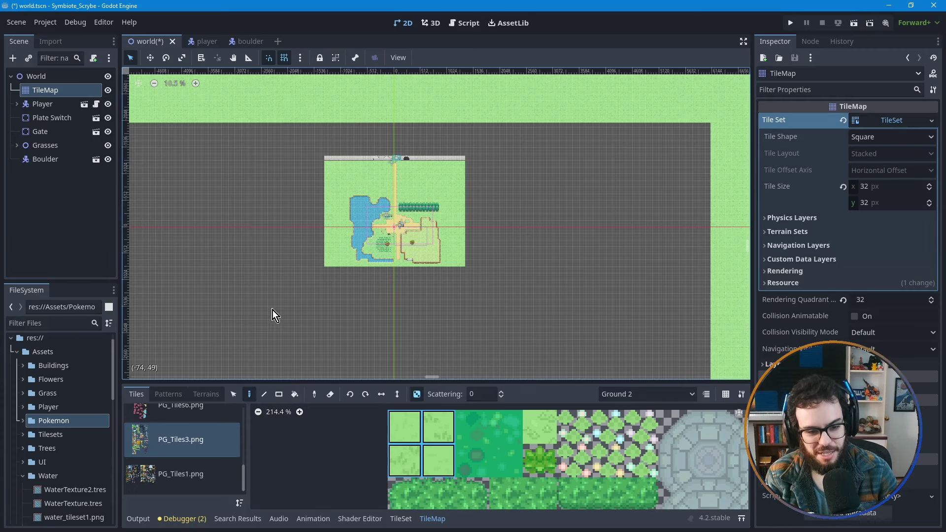
middle_click_drag(391, 261, 546, 208)
scroll(495, 263, "down", 1)
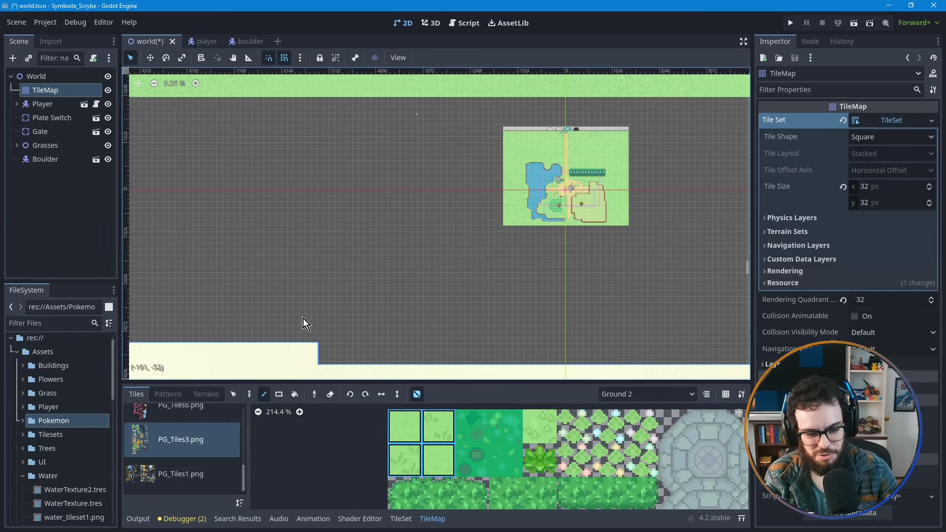
left_click(250, 394)
left_click_drag(414, 103, 410, 247)
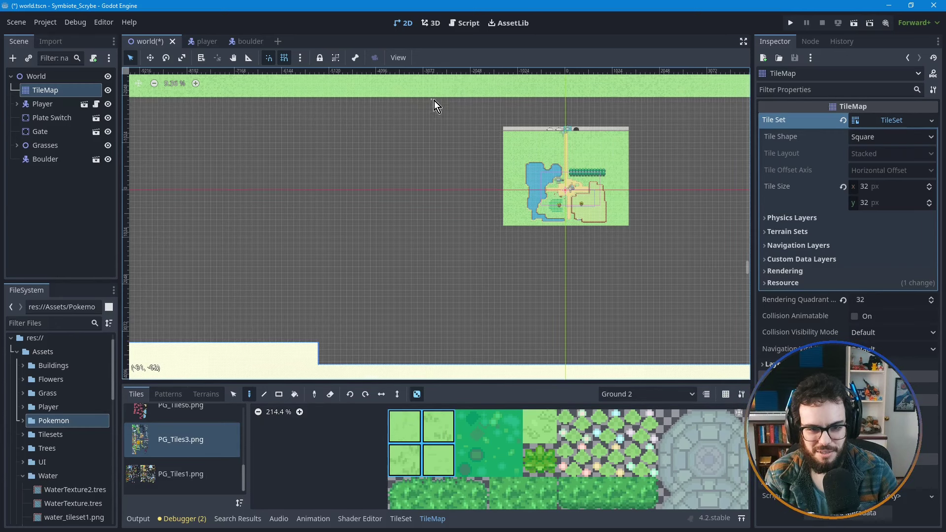
key("ctrl+z")
- Outline the starting area with straight grass lines along its west, south and east sides, joined to the grass above
scroll(444, 97, "up", 1)
mouse_move(470, 95)
left_mouse_down()
mouse_move(469, 264)
mouse_move(697, 262)
left_mouse_up()
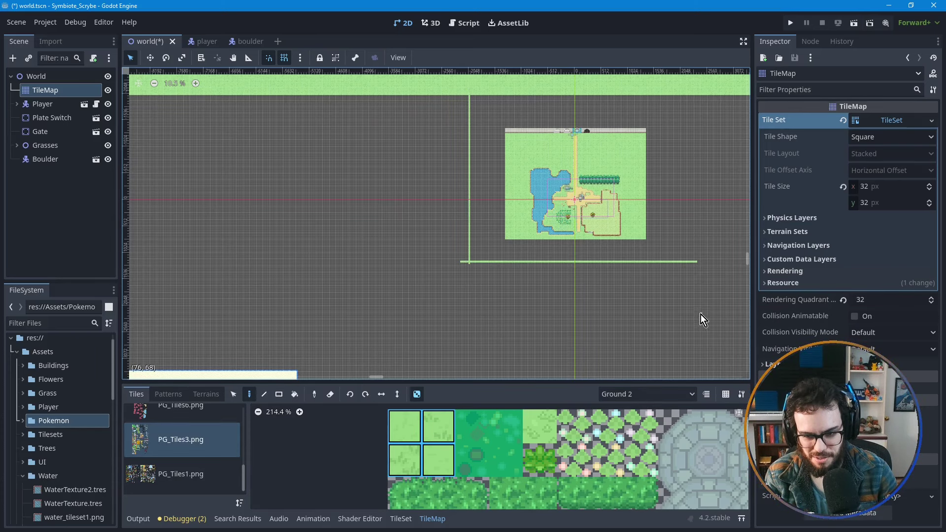
middle_click_drag(701, 314, 649, 271)
left_click_drag(634, 268, 634, 102)
- Draw a grass line west along the southern sand from the east grass block, and up to the south side of the starting area's outline
mouse_move(627, 253)
middle_mouse_down()
mouse_move(598, 237)
mouse_move(514, 256)
mouse_move(321, 231)
mouse_move(360, 243)
mouse_move(390, 200)
middle_mouse_up()
scroll(598, 279, "down", 3)
scroll(404, 218, "right", 4)
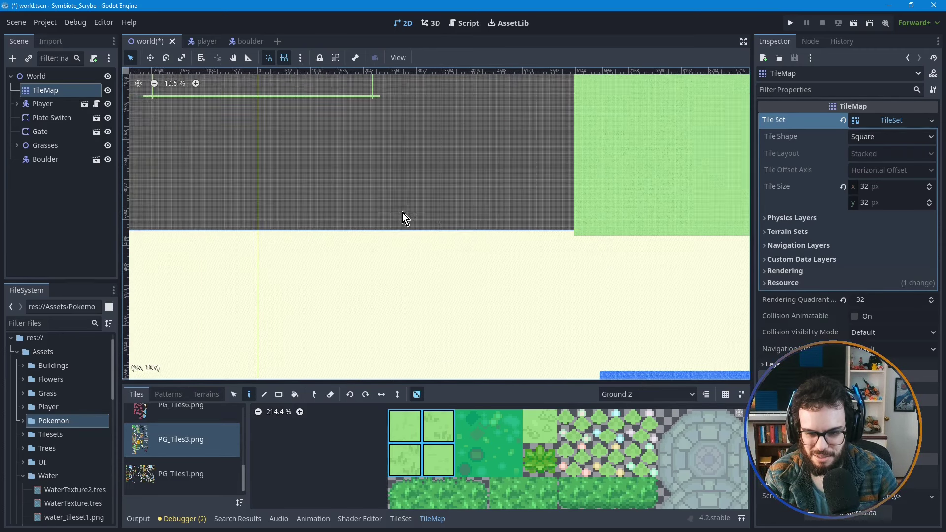
scroll(570, 220, "up", 4)
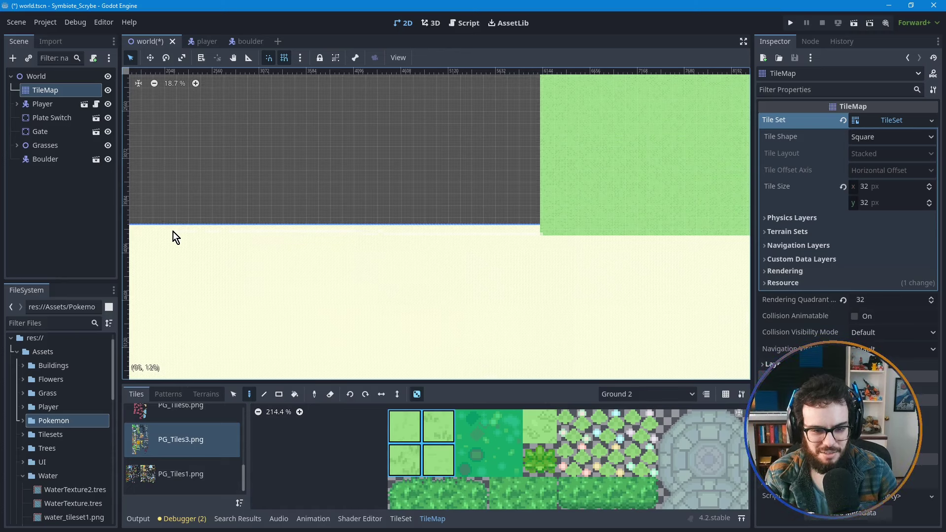
left_click(208, 235, "shift")
middle_click_drag(212, 272, 432, 273)
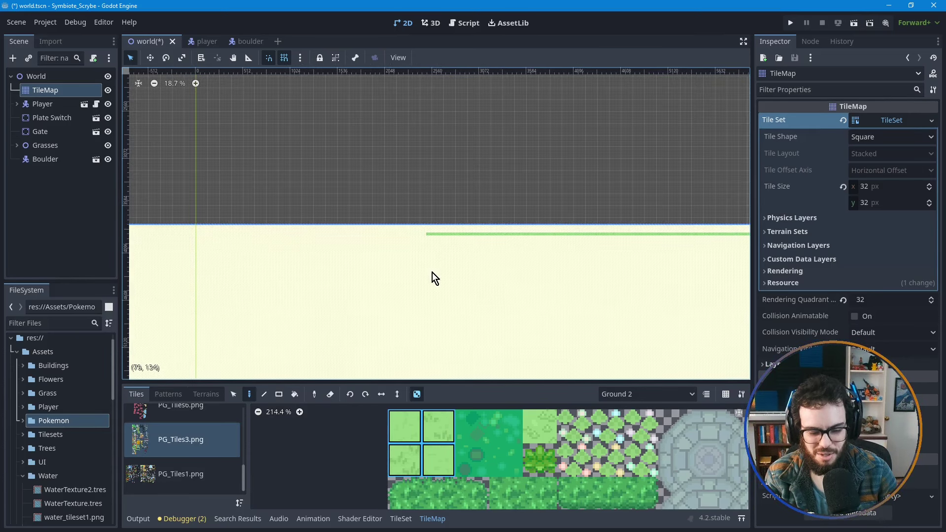
scroll(433, 279, "down", 3)
middle_click_drag(302, 257, 350, 274)
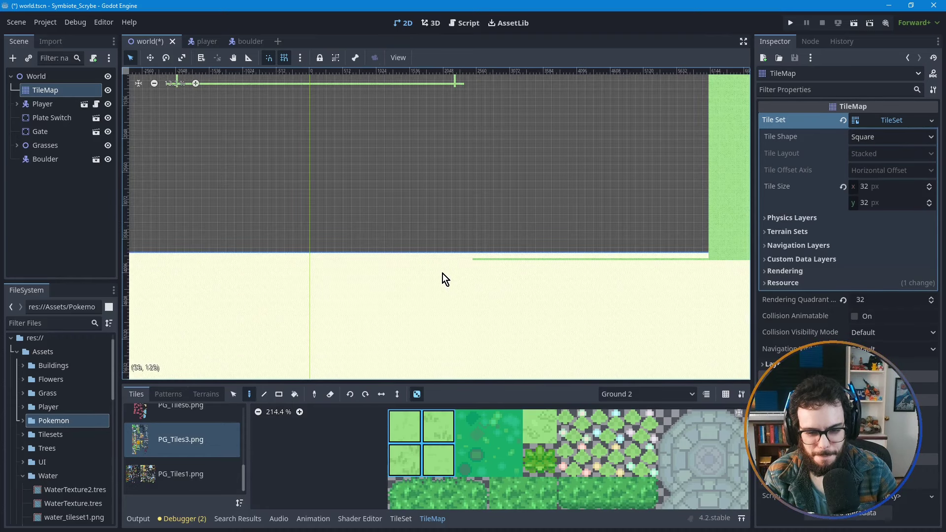
scroll(474, 259, "up", 1)
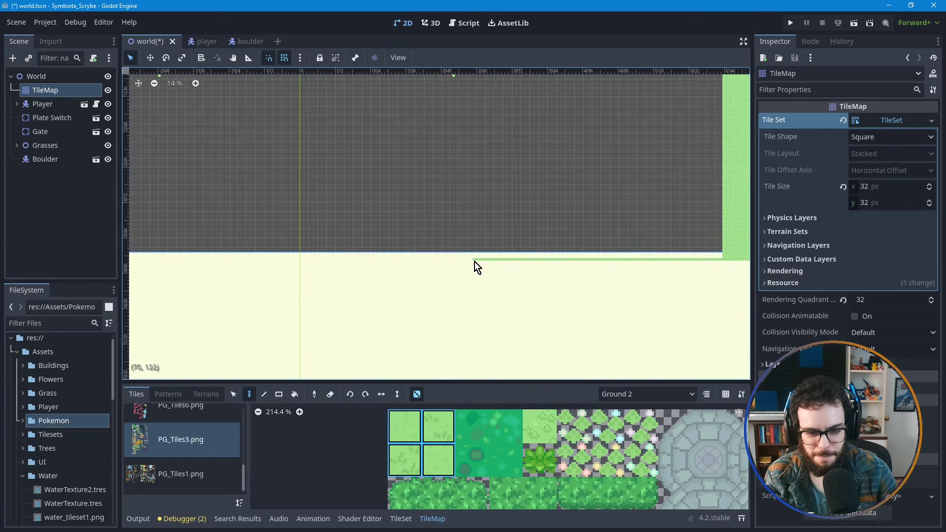
left_click(281, 259, "shift")
scroll(296, 276, "up", 2)
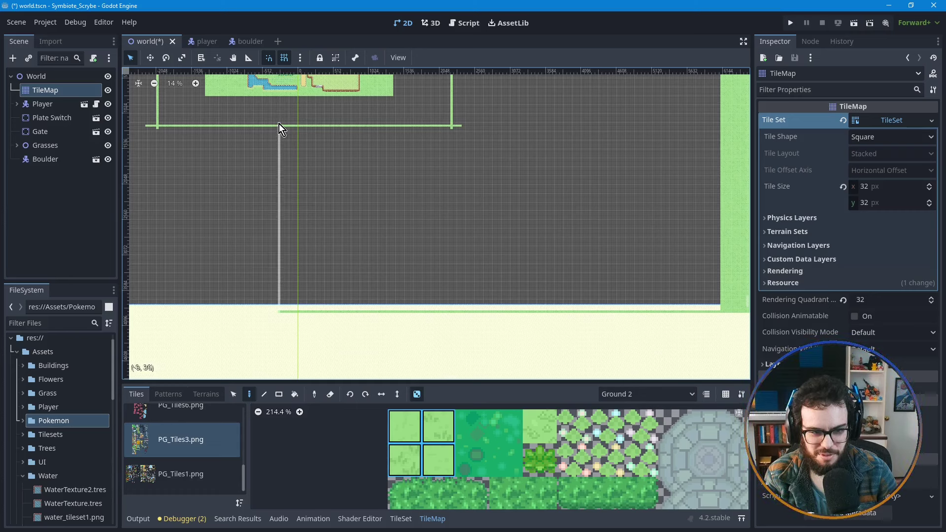
left_click_drag(280, 126, 280, 127, "shift")
- Flood-fill the enclosed empty land east and southeast of the starting area's outline with randomized grass
left_click(294, 395)
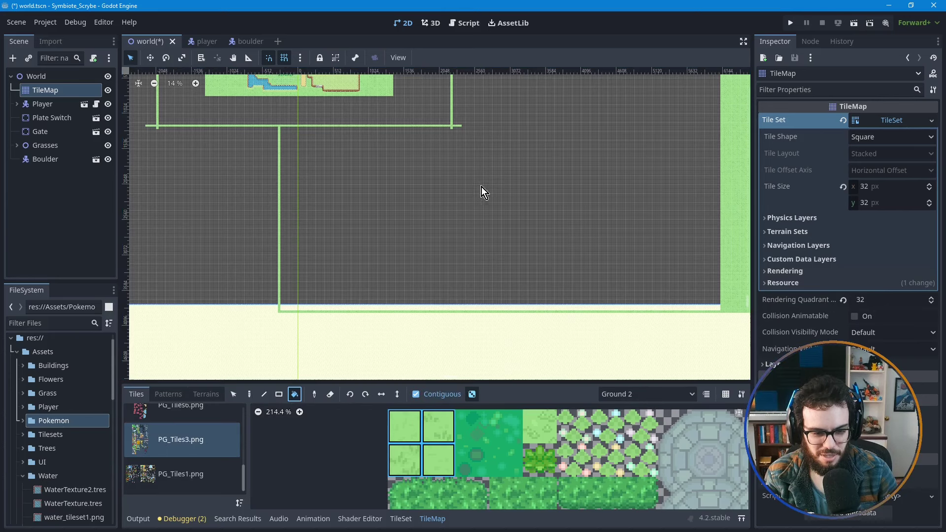
scroll(457, 217, "up", 3)
scroll(483, 211, "down", 2)
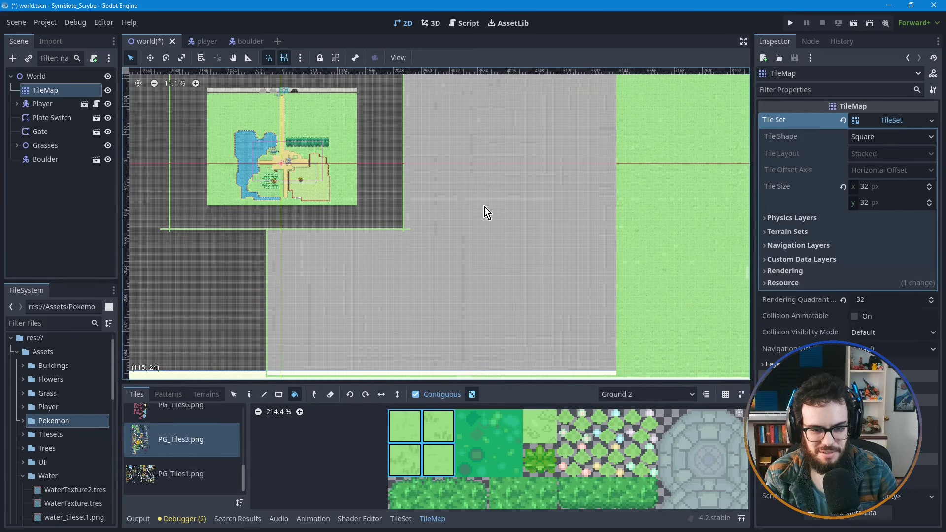
left_click(484, 215)
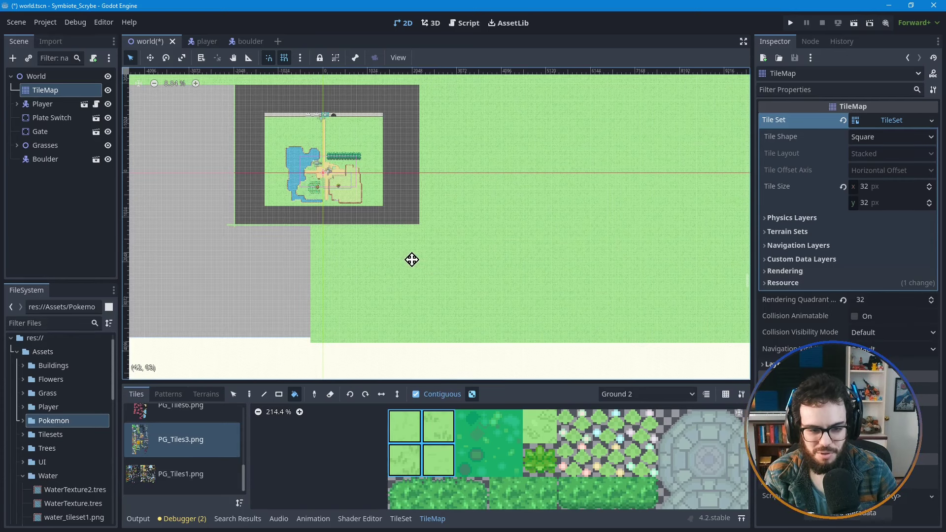
- Try to flood-fill the empty land west of the starting area's outline with randomized grass, and undo the fill
scroll(325, 281, "left", 5, "shift")
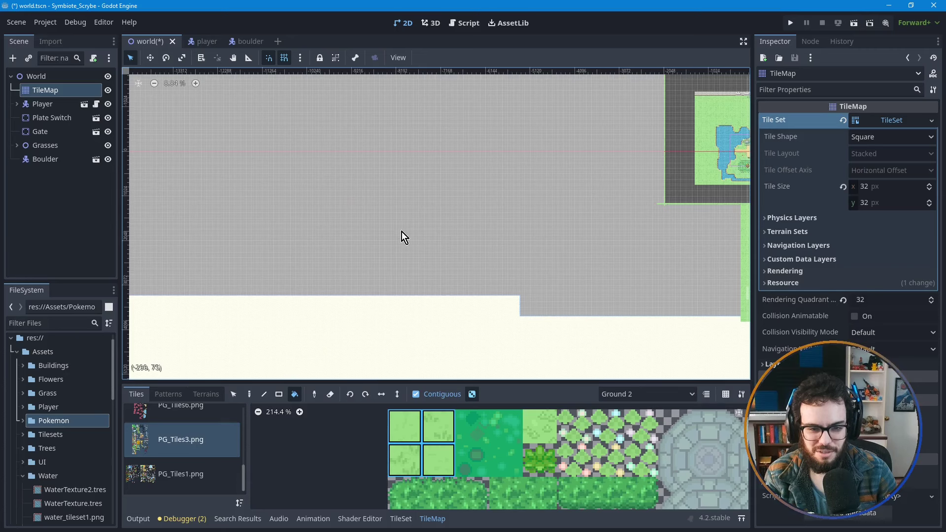
scroll(401, 232, "left", 1, "shift")
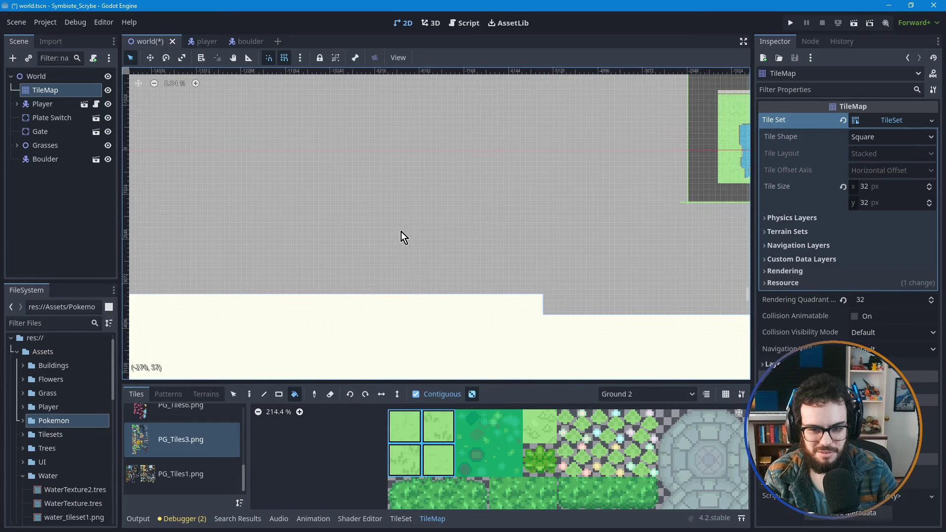
scroll(401, 232, "down", 1)
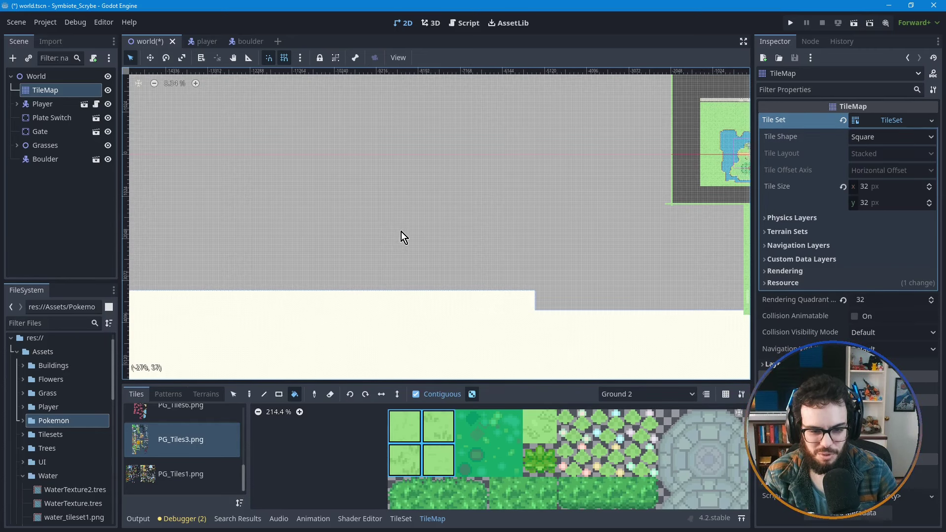
scroll(401, 232, "down", 1)
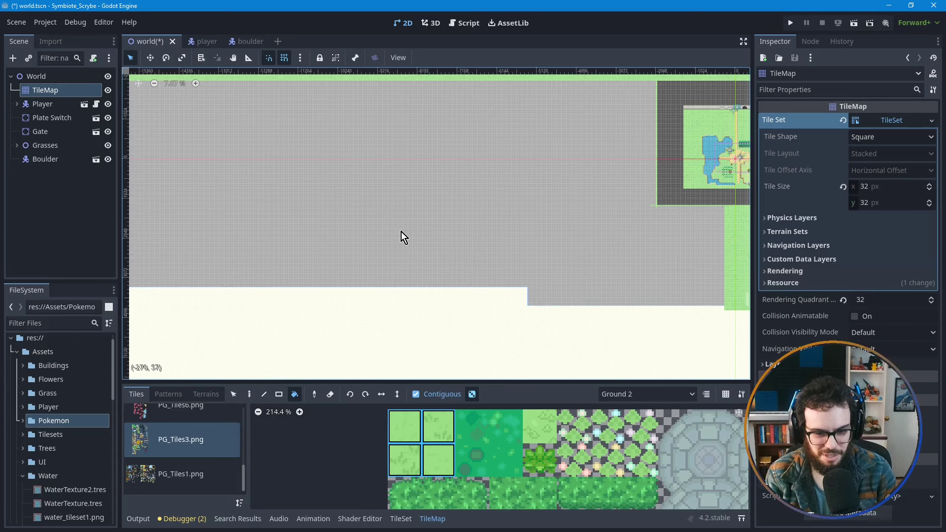
scroll(401, 237, "down", 1)
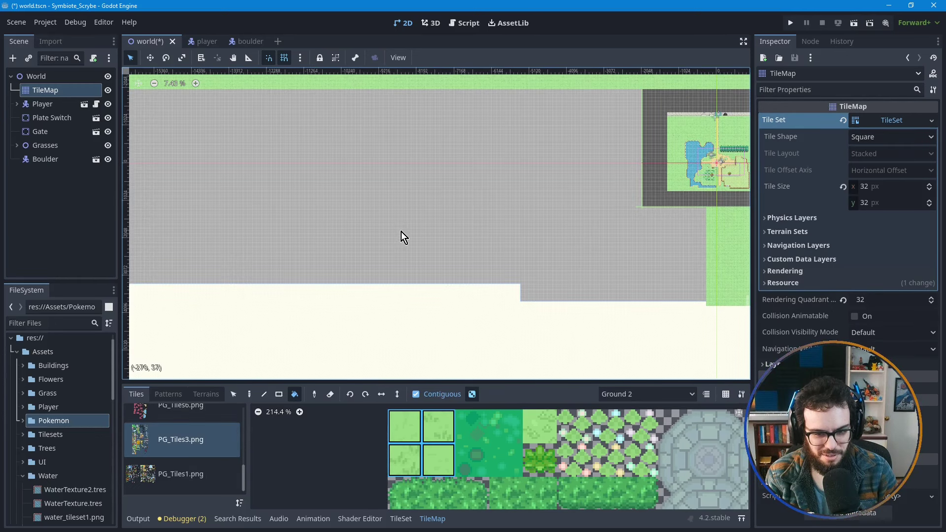
scroll(401, 237, "down", 1)
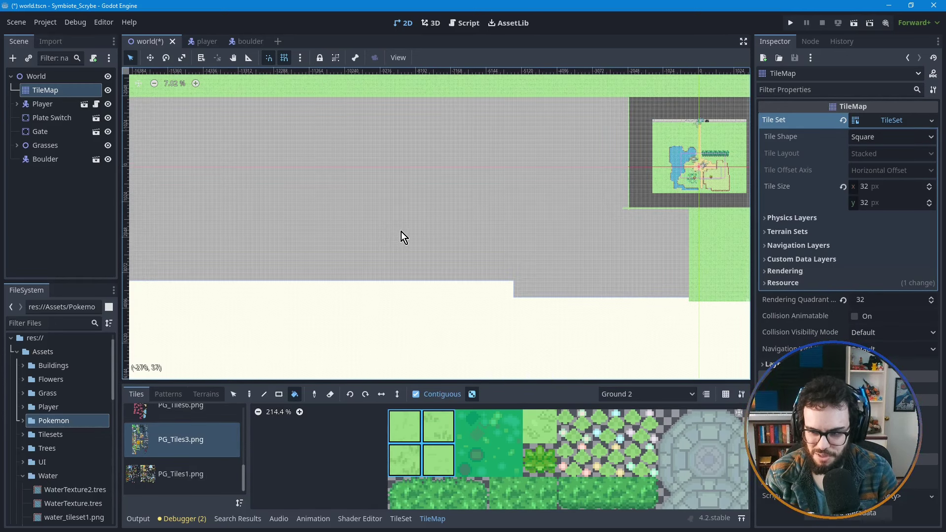
scroll(401, 231, "down", 1)
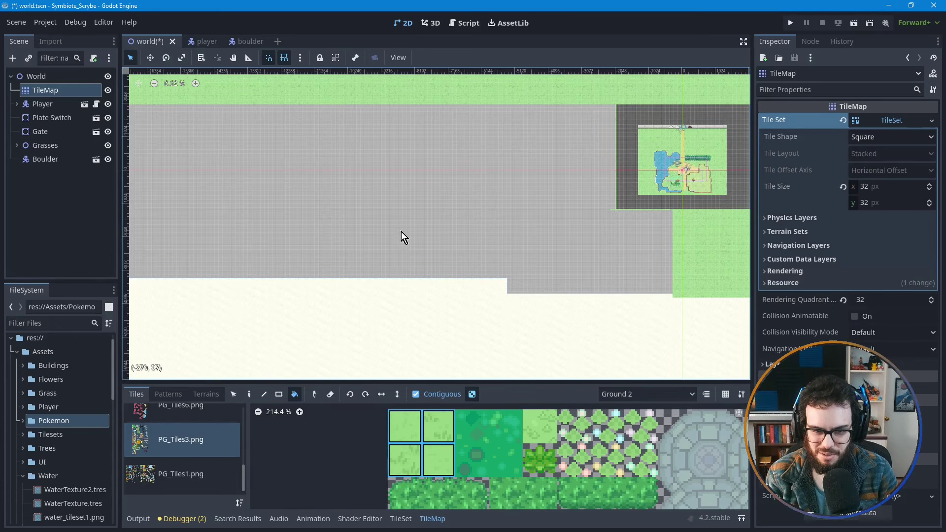
scroll(401, 231, "down", 1)
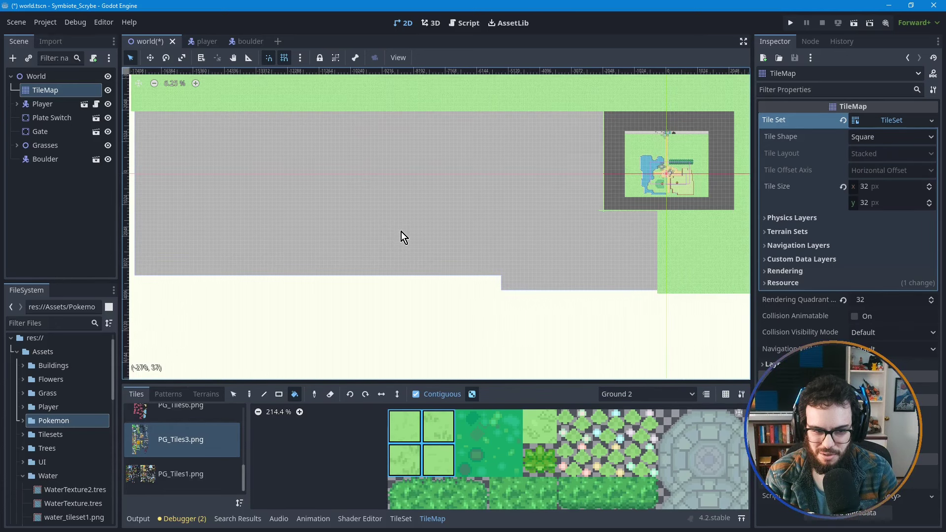
scroll(402, 232, "down", 1)
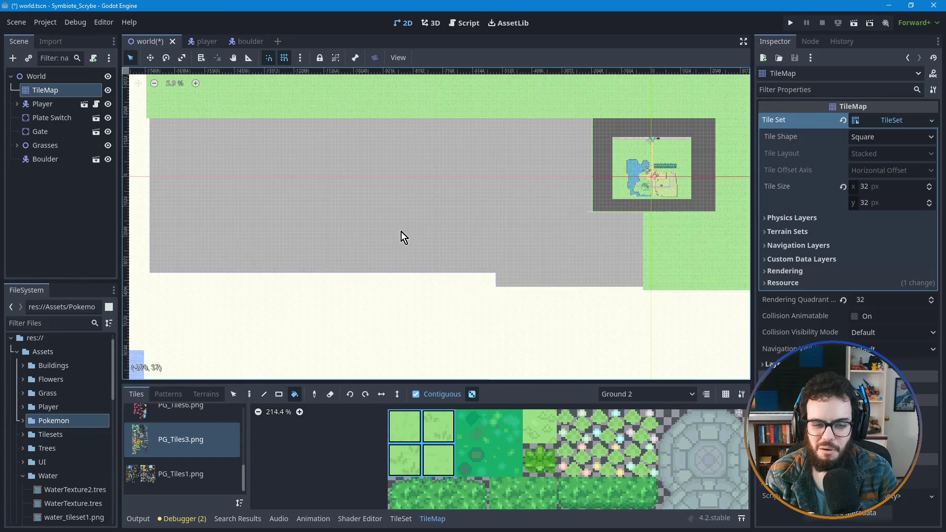
scroll(402, 232, "down", 1)
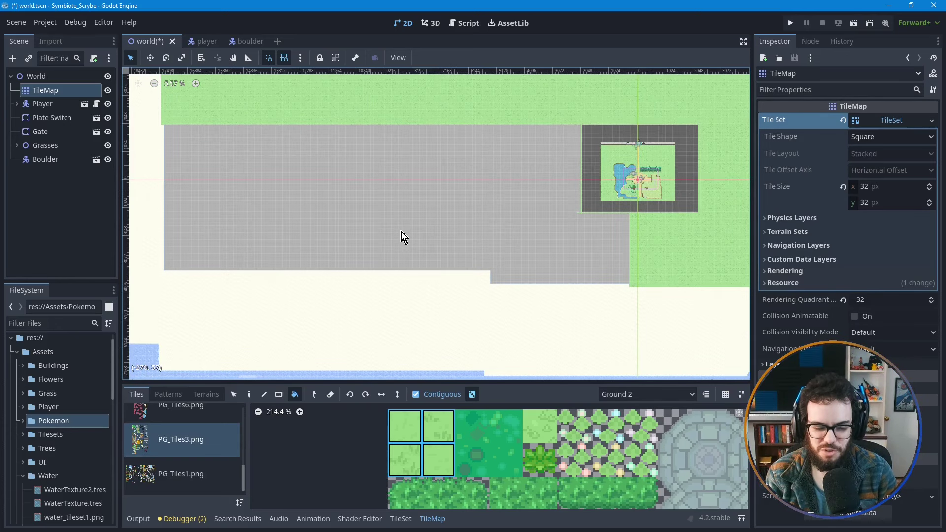
scroll(402, 231, "down", 1)
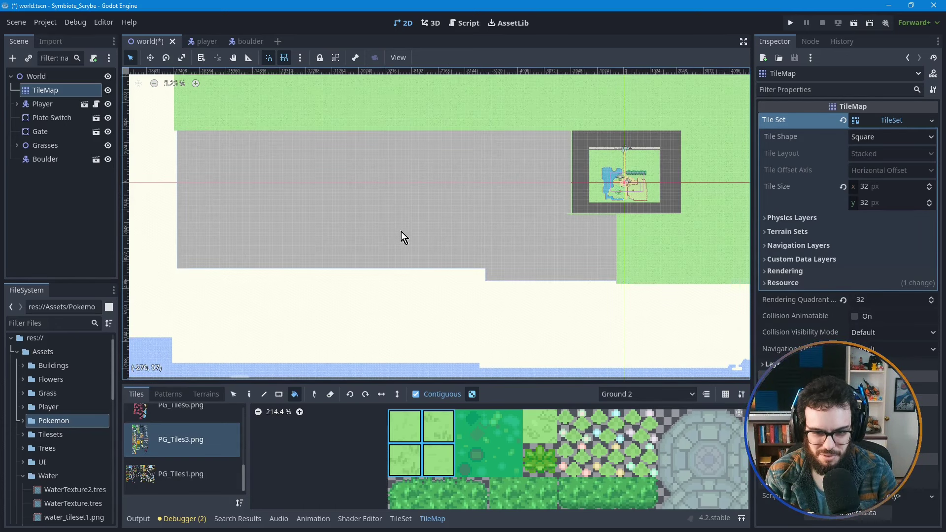
scroll(402, 234, "down", 1)
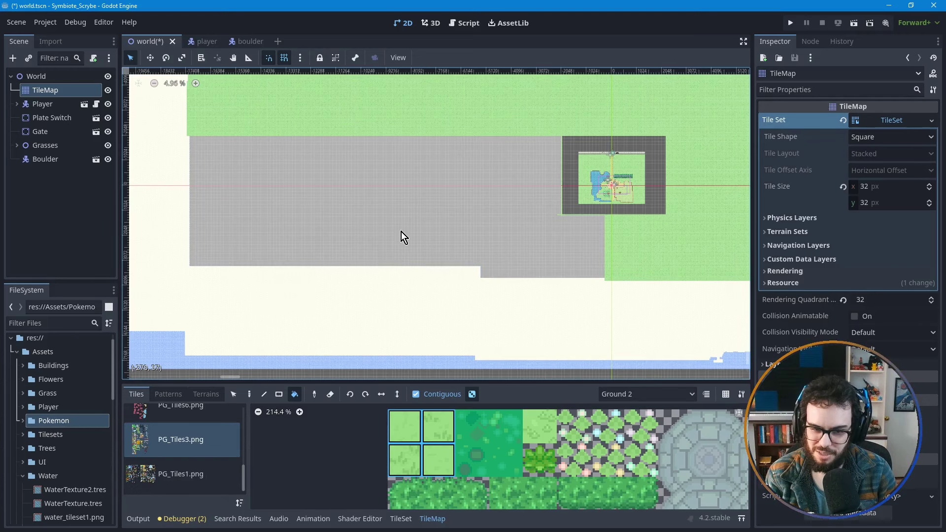
left_click(401, 232)
scroll(386, 258, "down", 1)
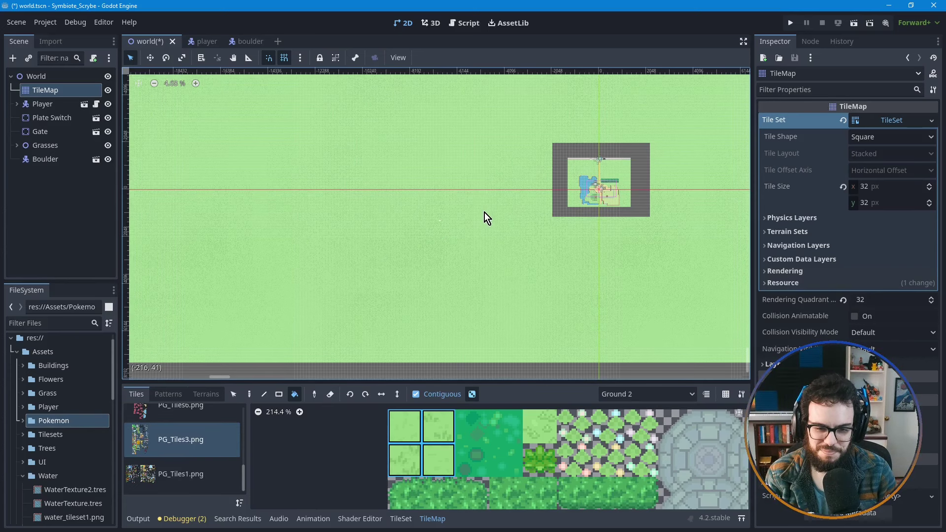
key("ctrl+z")
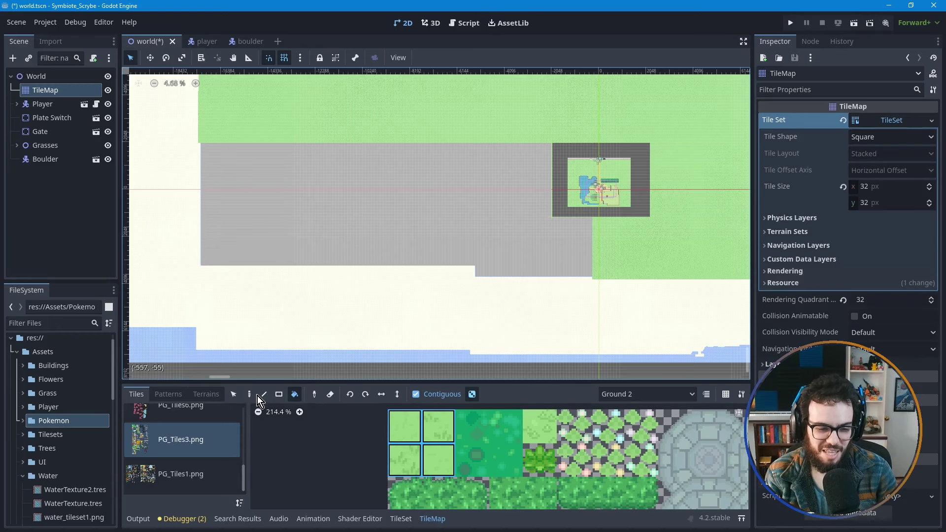
- Draw a straight grass line down the western sand edge, from the grass above to the empty land's southwest corner
left_click(263, 394)
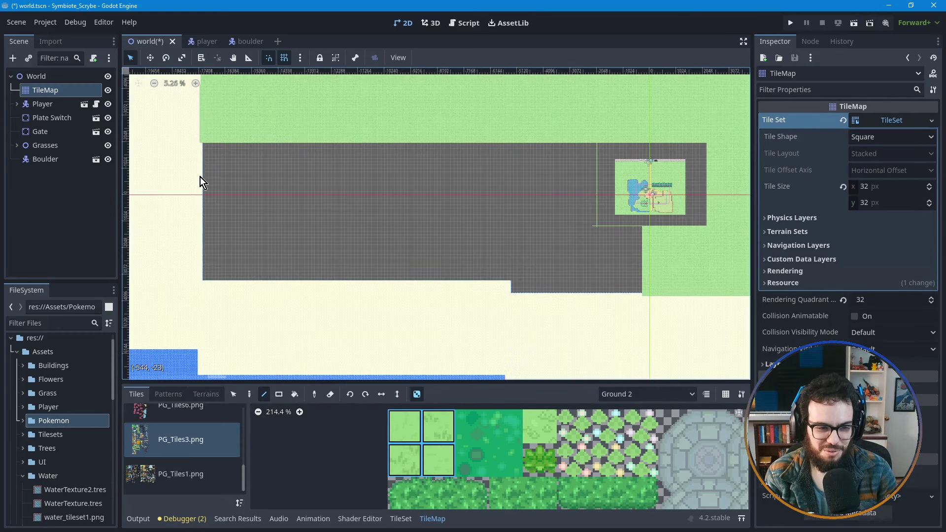
scroll(191, 168, "up", 2)
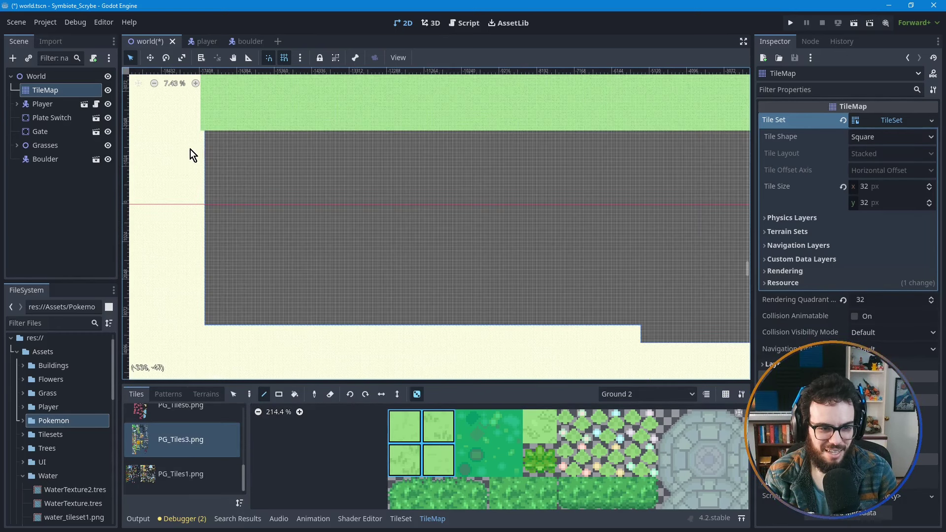
scroll(198, 137, "up", 1)
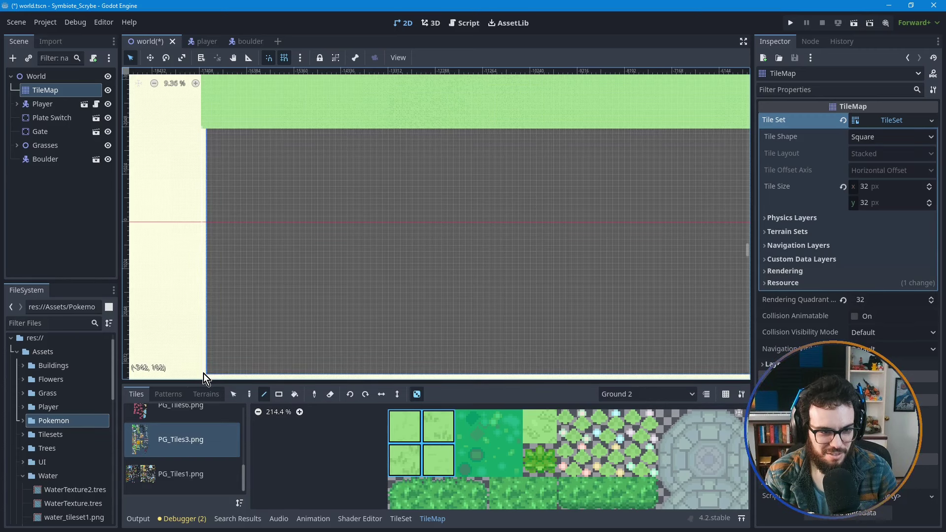
scroll(286, 251, "down", 4)
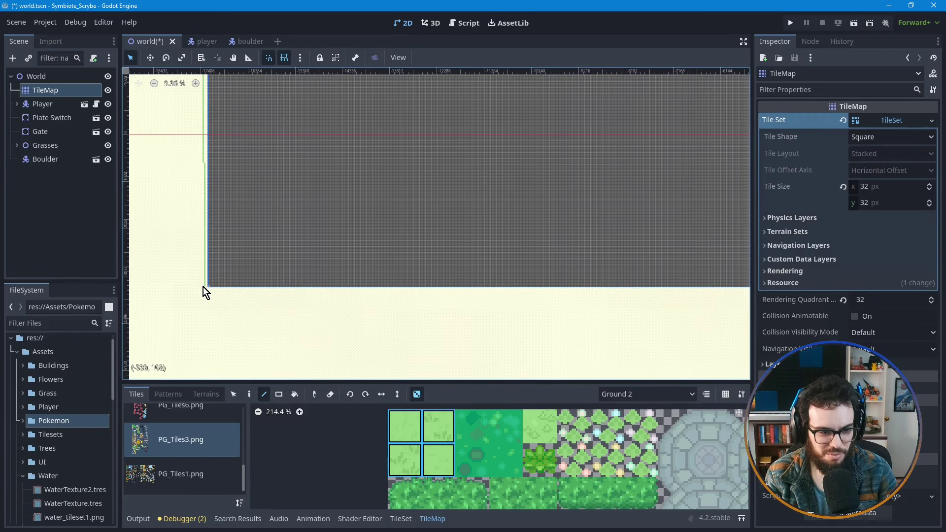
- Draw a grass line along the southern sand edge, from the southwest corner east to the grass block
left_click_drag(204, 288, 705, 291)
middle_click_drag(682, 316, 321, 314)
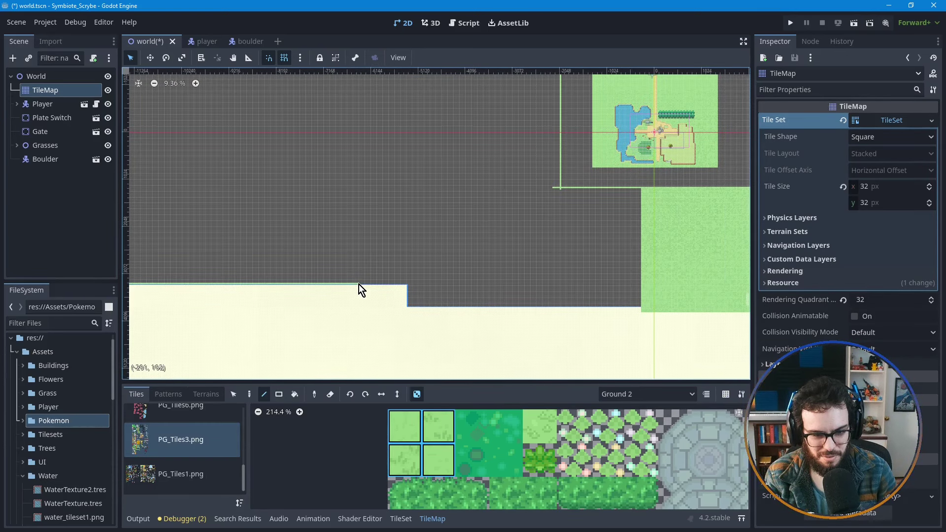
left_click_drag(359, 285, 524, 284)
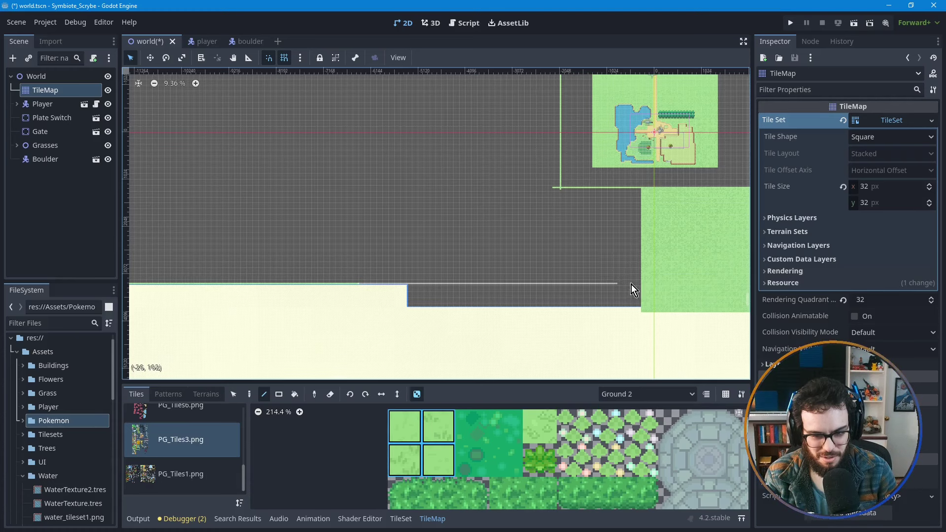
left_click_drag(631, 285, 649, 285)
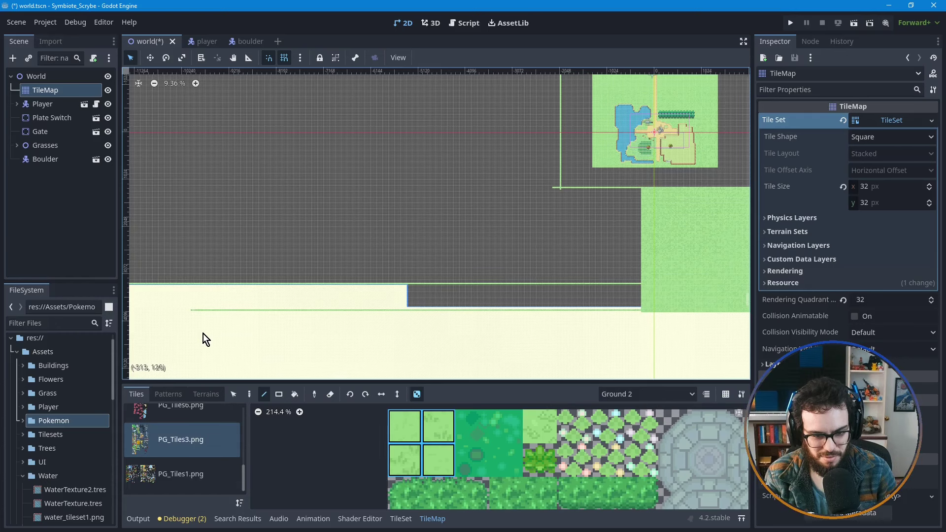
- Extend the lower grass line west across the southern sand and join it to the southwest corner with a short vertical line
middle_click_drag(225, 330, 558, 322)
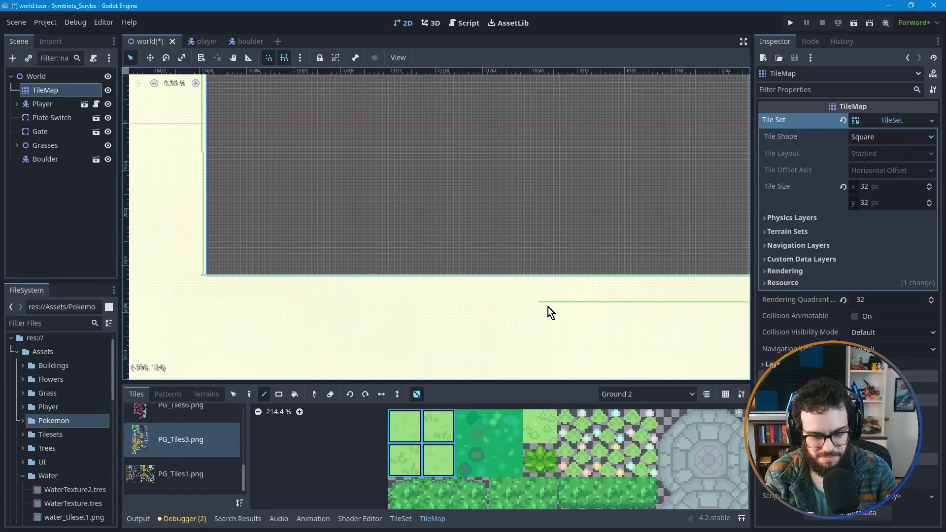
left_click(196, 303)
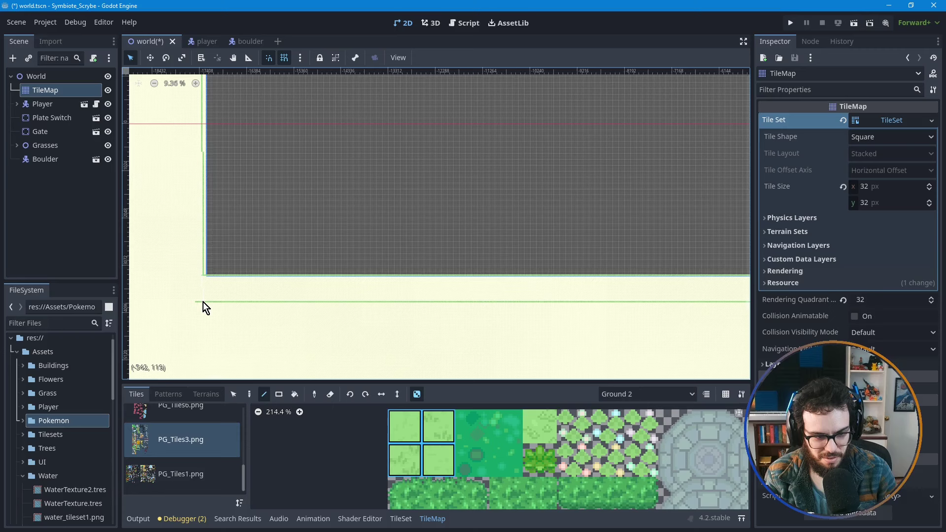
left_click_drag(203, 303, 203, 276)
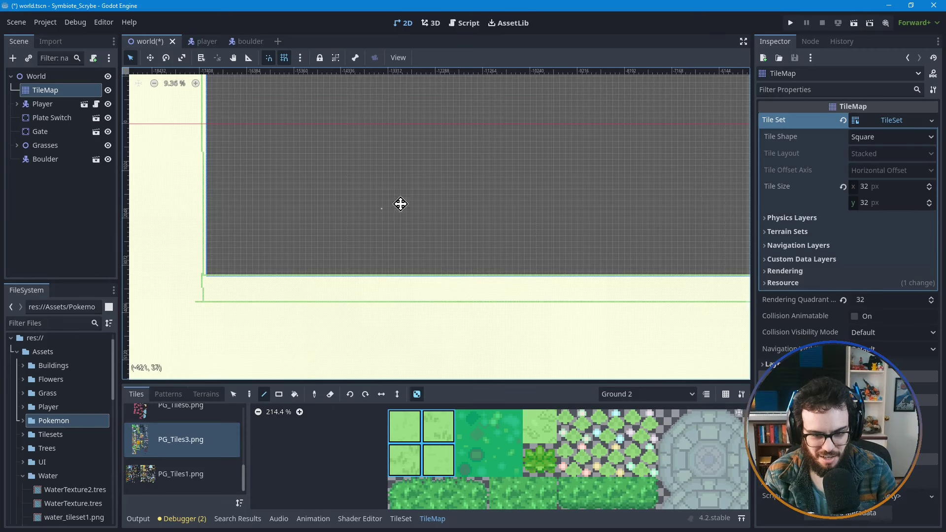
- Try to flood-fill the enclosed empty land west of the starting area with randomized grass
key("g")
scroll(481, 178, "down", 3)
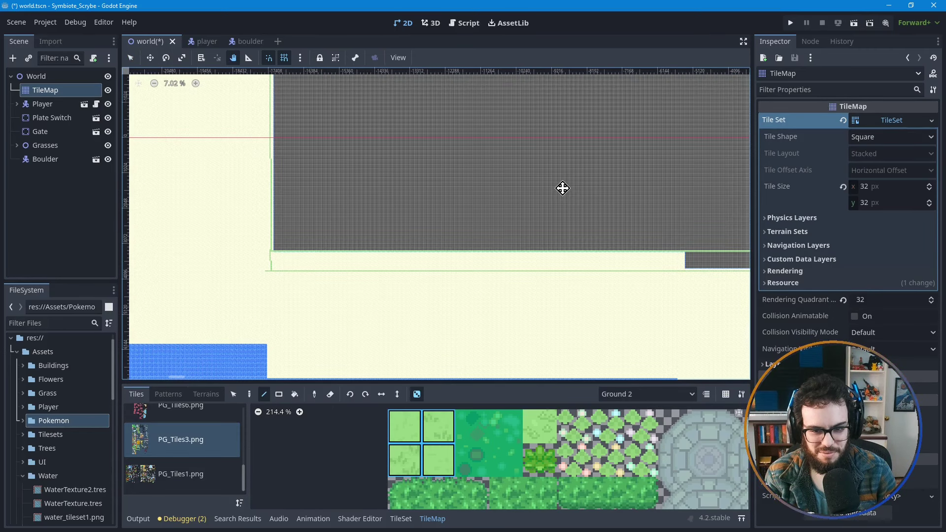
left_click(294, 394)
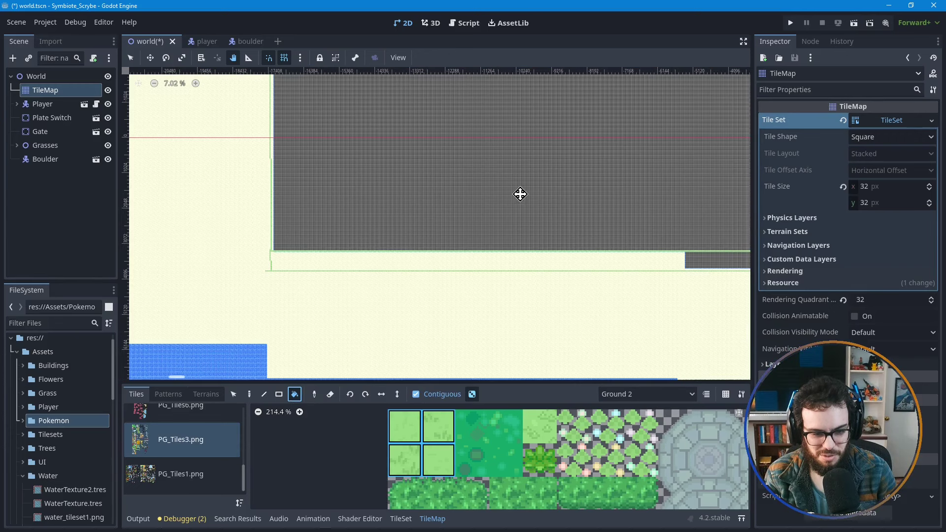
middle_click_drag(520, 194, 429, 239)
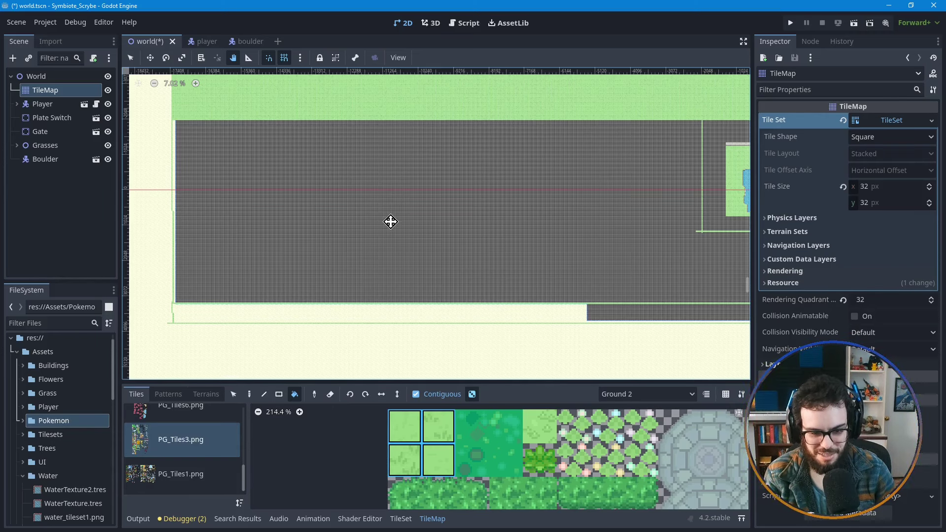
right_click(439, 205)
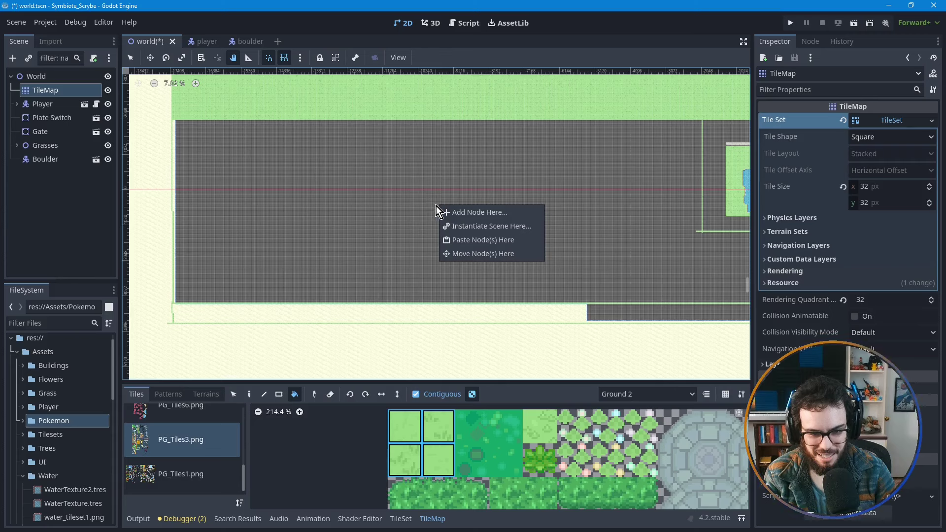
key("Escape")
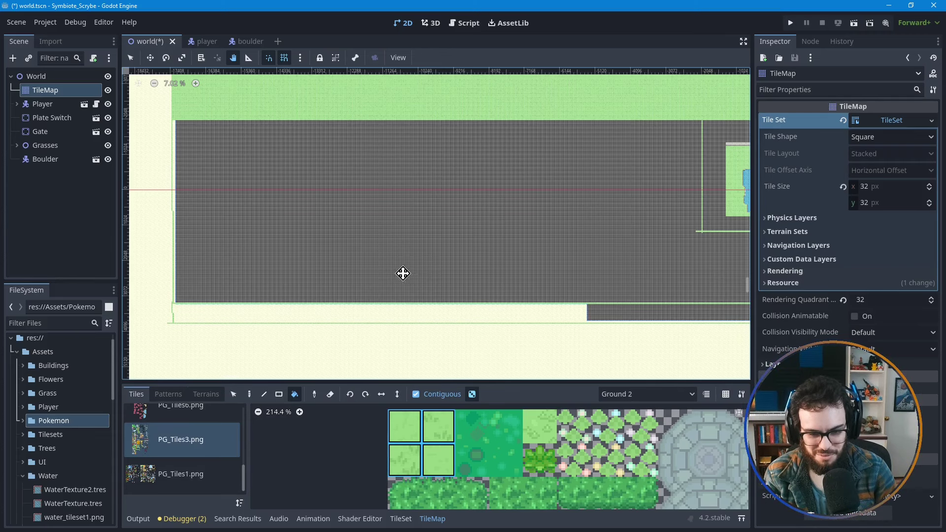
right_click(494, 183)
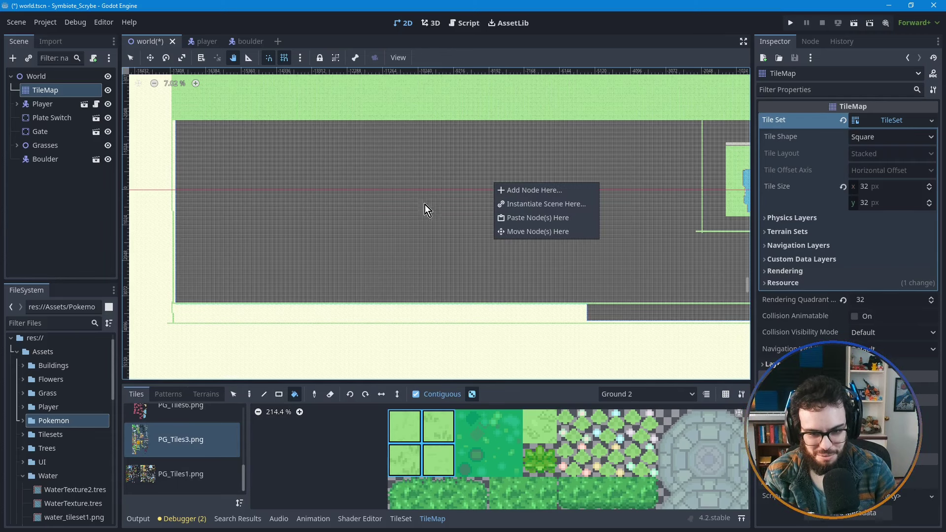
left_click(462, 109)
scroll(387, 222, "down", 1)
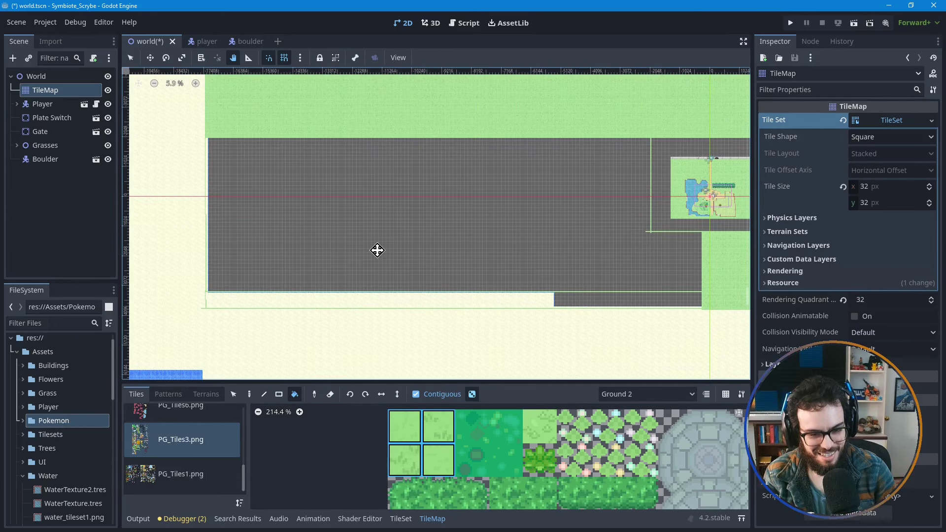
- Reselect the TileMap node and try again to fill the empty land west of the starting area
left_click(70, 216)
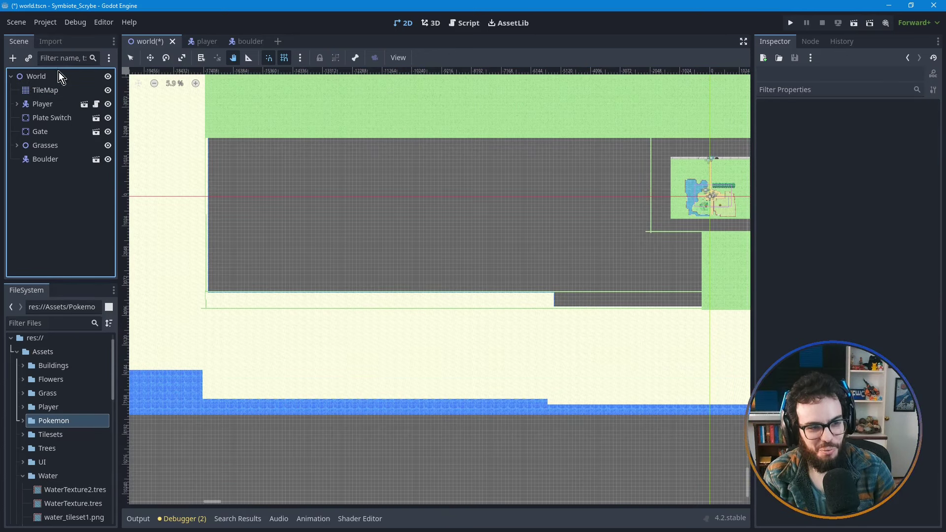
left_click(48, 91)
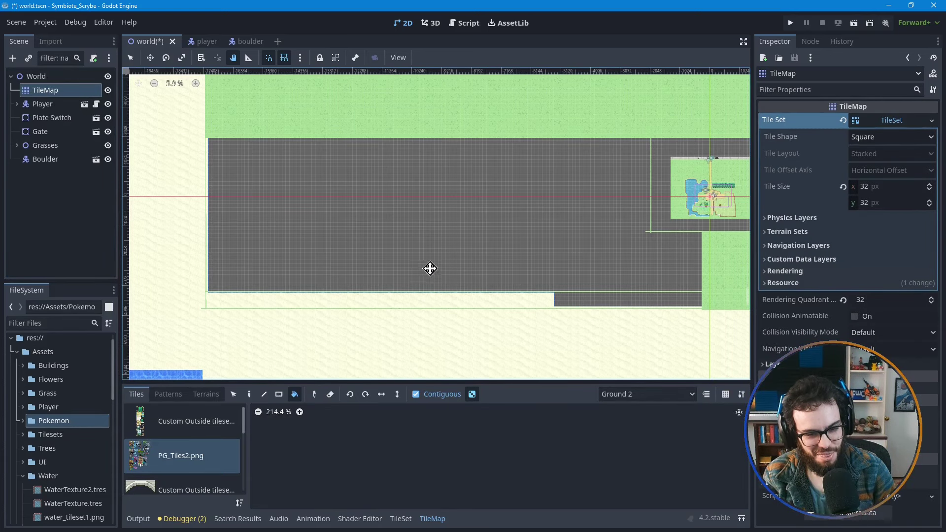
scroll(451, 235, "down", 3)
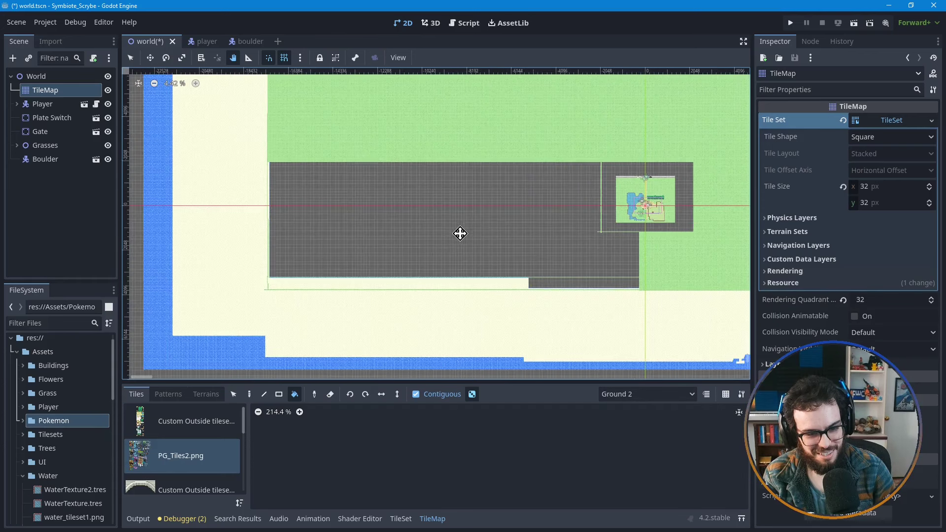
scroll(434, 253, "down", 1)
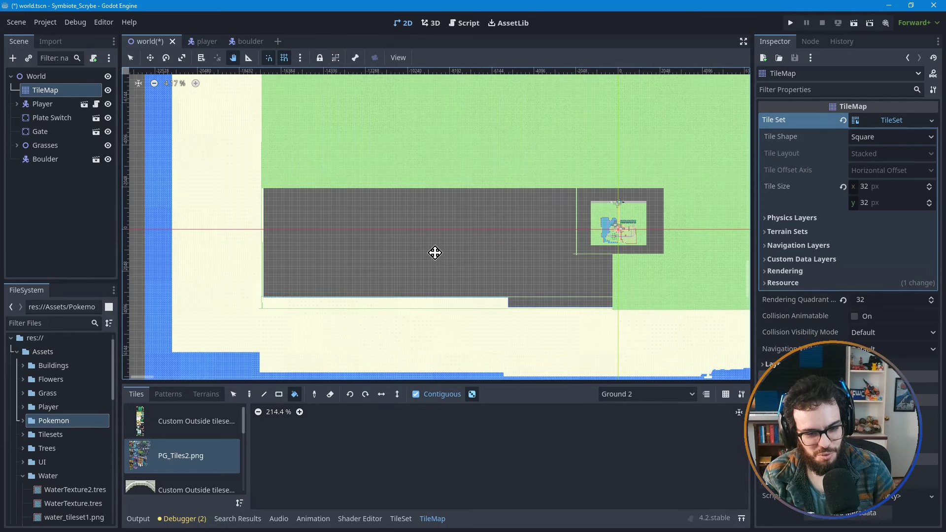
left_click_drag(435, 252, 469, 220)
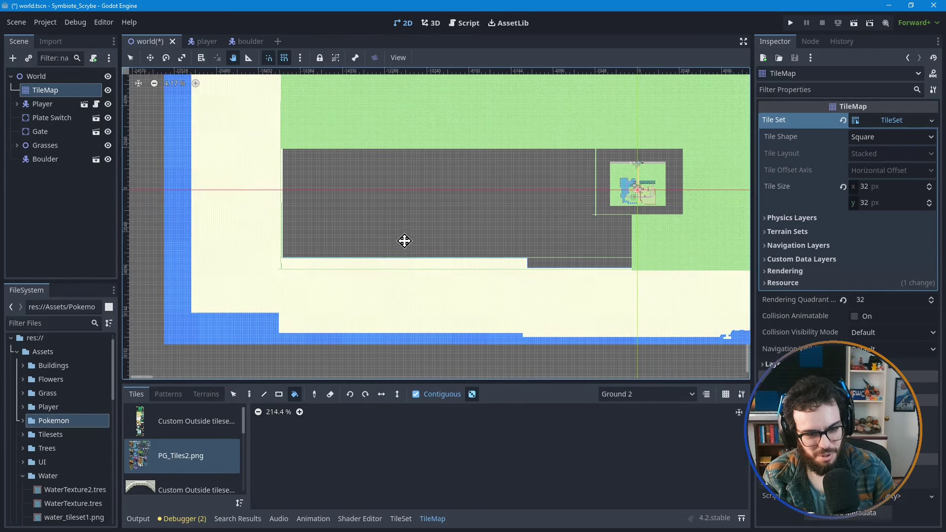
left_click_drag(404, 240, 389, 258)
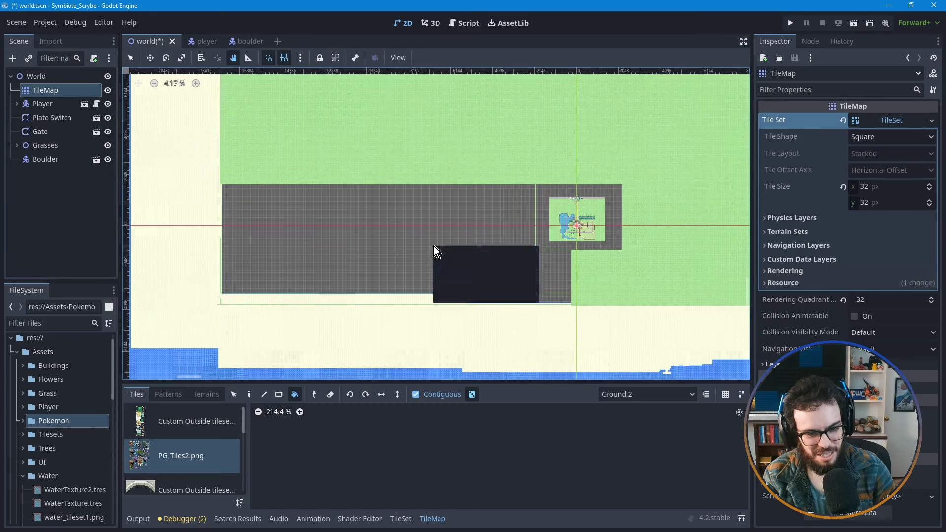
left_click(390, 251)
left_click_drag(416, 220, 468, 195)
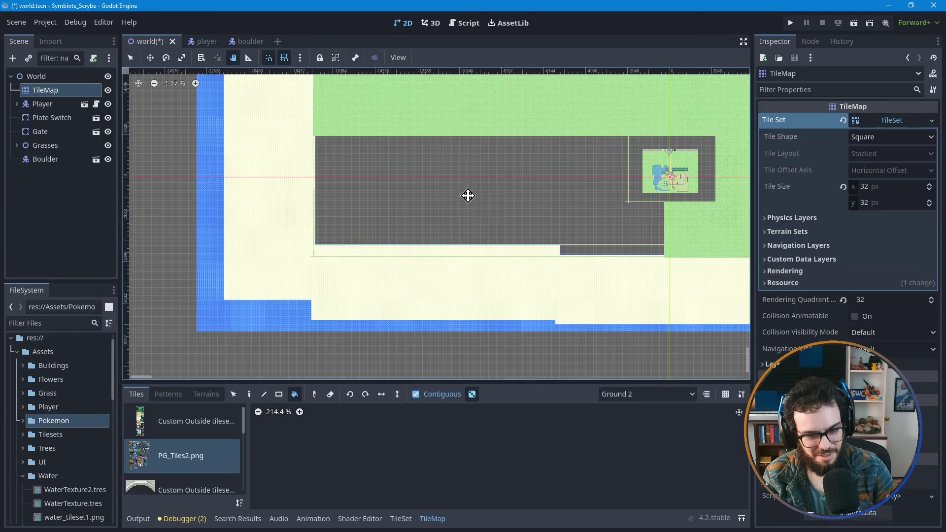
- Save the world scene with the new grass outlines
scroll(406, 250, "right", 3)
scroll(406, 250, "up", 1)
scroll(446, 242, "left", 2)
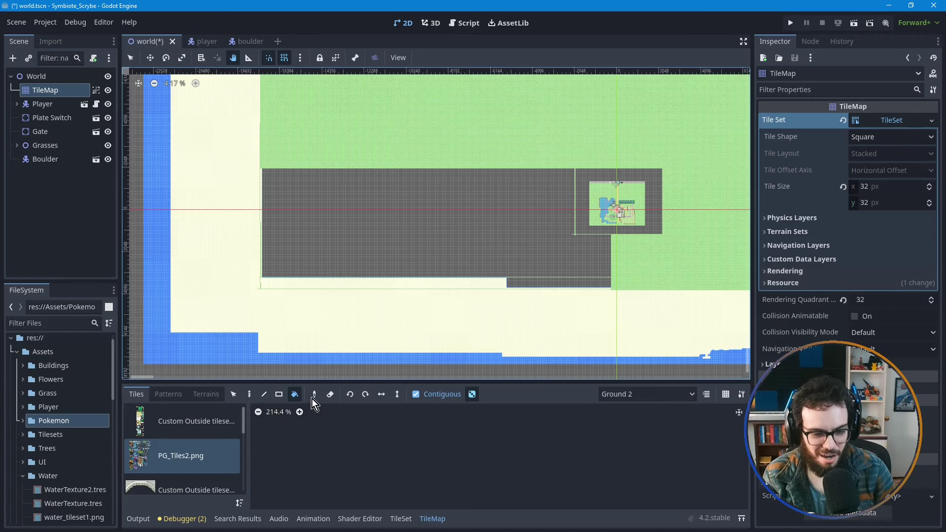
key("ctrl+s")
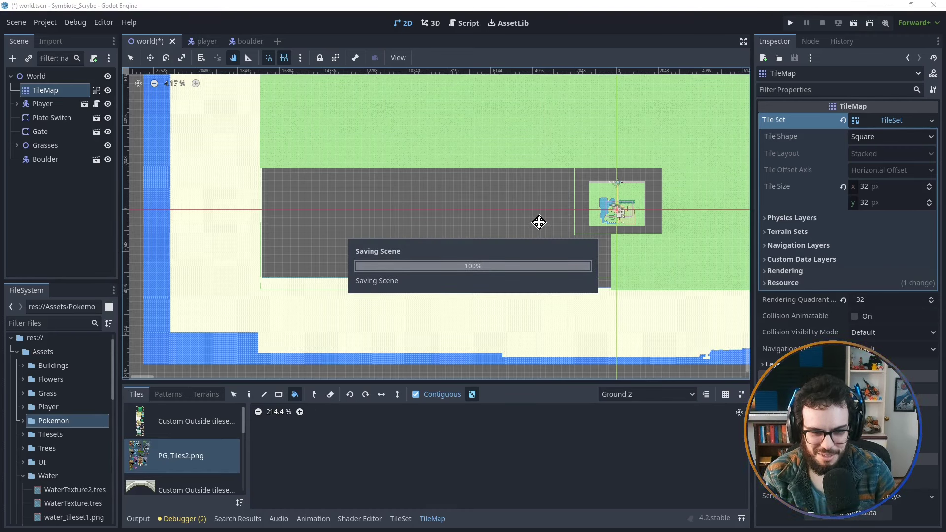
- Examine the whole world map from the western shore to the eastern shore, including the unfilled land around the starting area
scroll(496, 224, "down", 1)
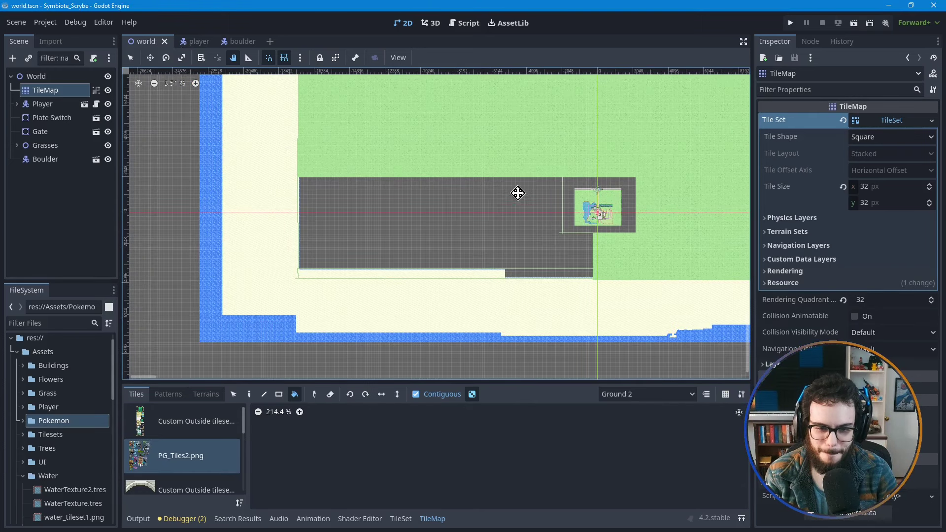
scroll(441, 250, "up", 3)
scroll(442, 250, "right", 3)
scroll(429, 255, "down", 1)
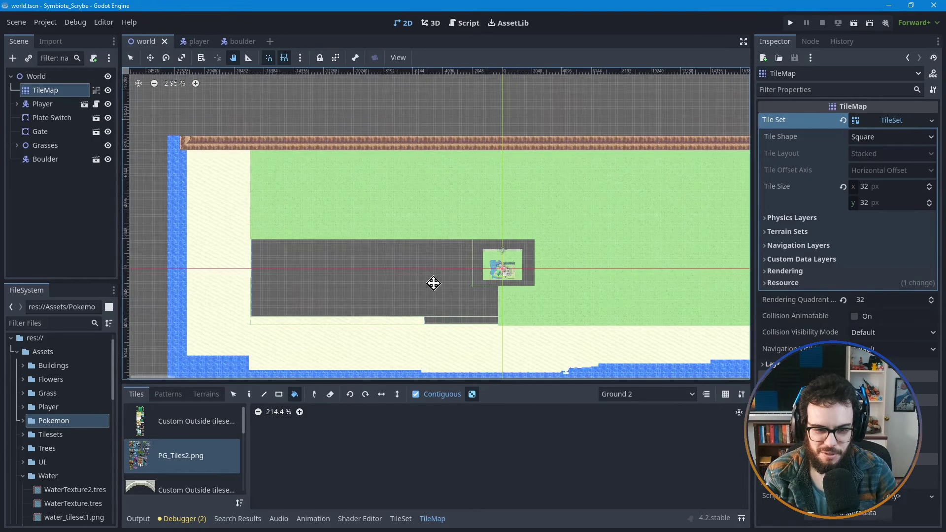
scroll(389, 255, "down", 2)
scroll(388, 256, "right", 2)
scroll(375, 248, "right", 1)
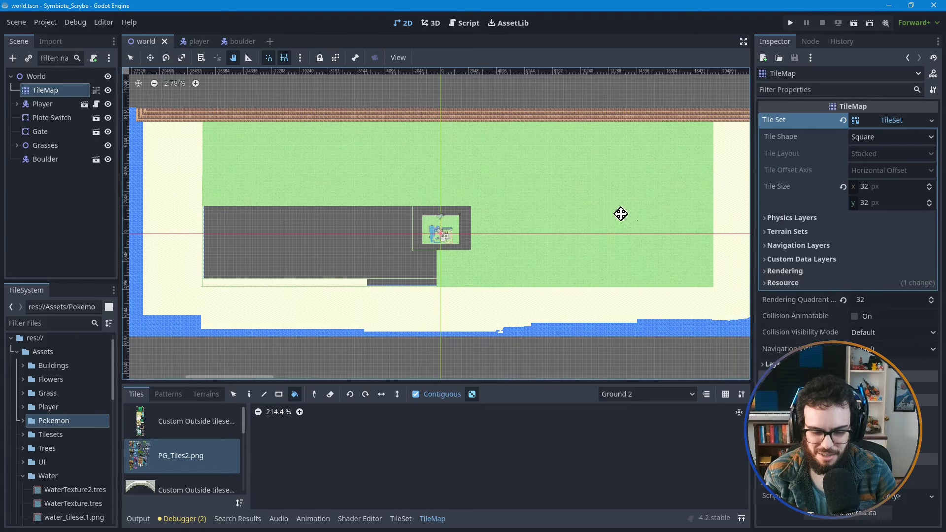
scroll(512, 262, "right", 3)
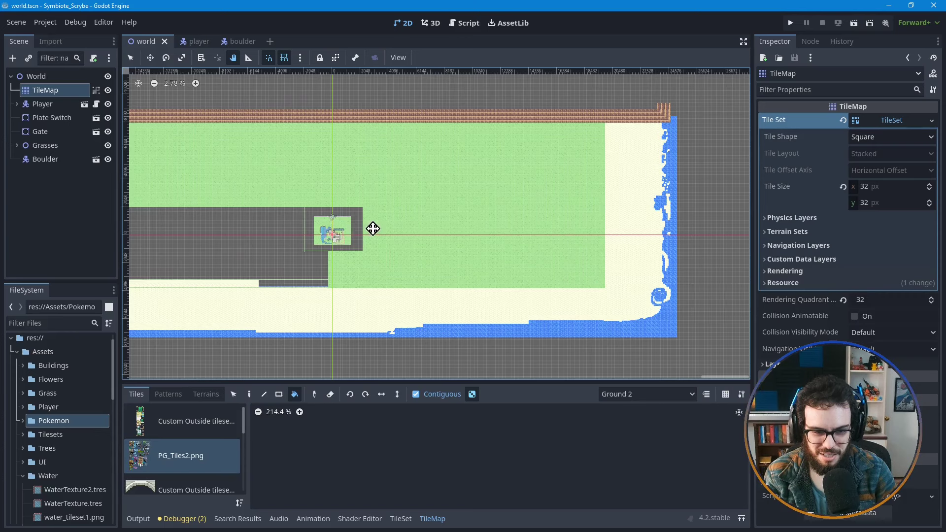
scroll(424, 262, "left", 5)
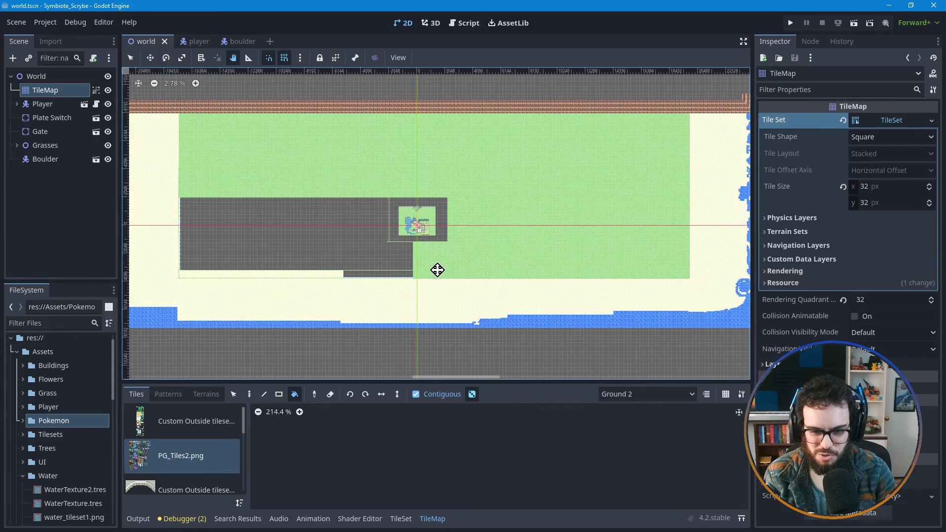
- Save the world scene again
scroll(437, 269, "left", 2)
scroll(437, 269, "up", 1)
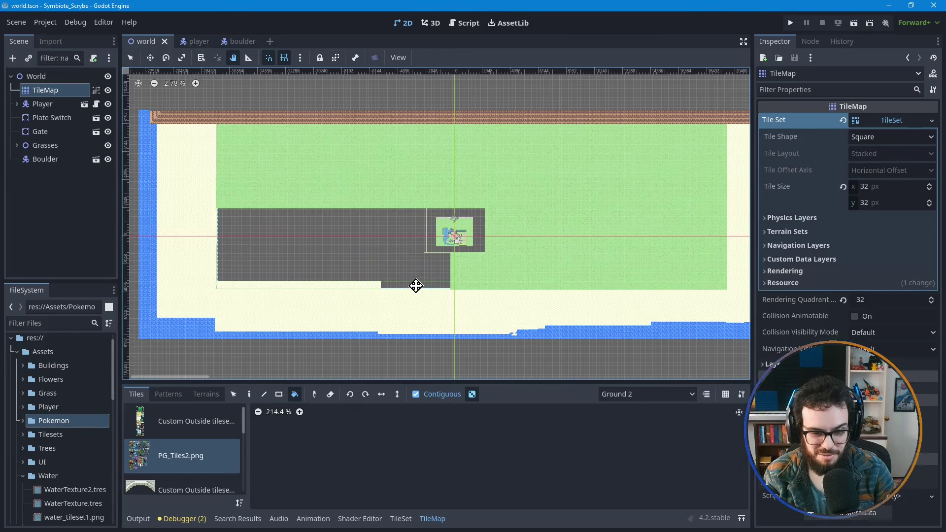
key("ctrl+s")
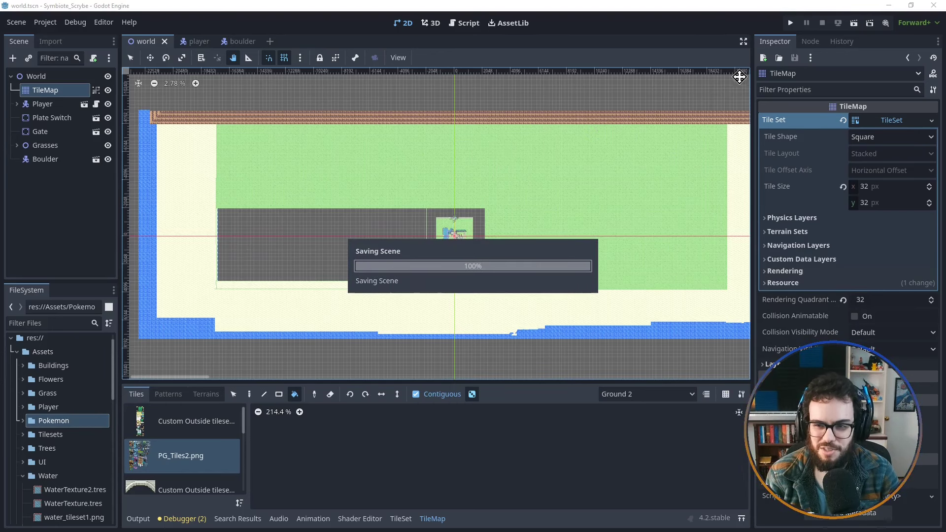